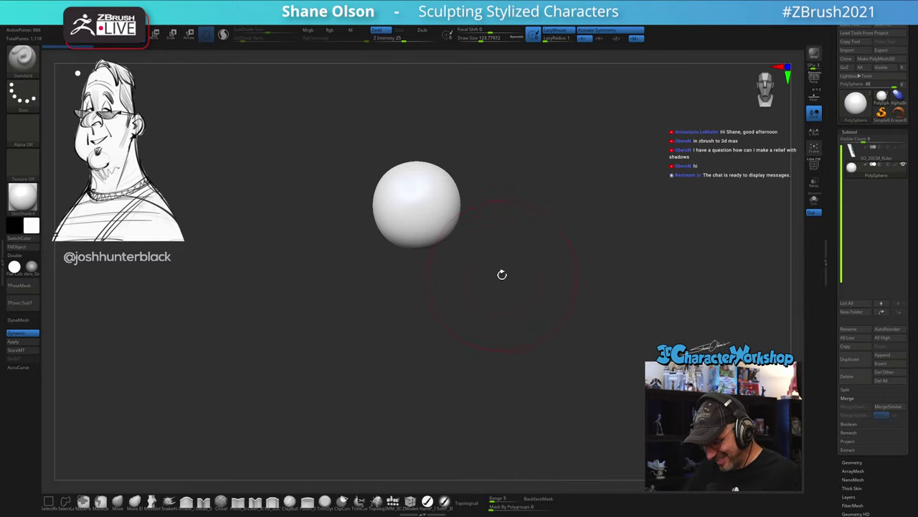
pyautogui.moveTo(510, 270)
pyautogui.keyDown('alt'); pyautogui.mouseDown()
pyautogui.moveTo(498, 315)
pyautogui.moveTo(497, 294)
pyautogui.moveTo(501, 318)
pyautogui.moveTo(510, 291)
pyautogui.moveTo(501, 300)
pyautogui.moveTo(517, 280)
pyautogui.moveTo(503, 260)
pyautogui.mouseUp(); pyautogui.keyUp('alt')
pyautogui.press('s')
pyautogui.press('s')
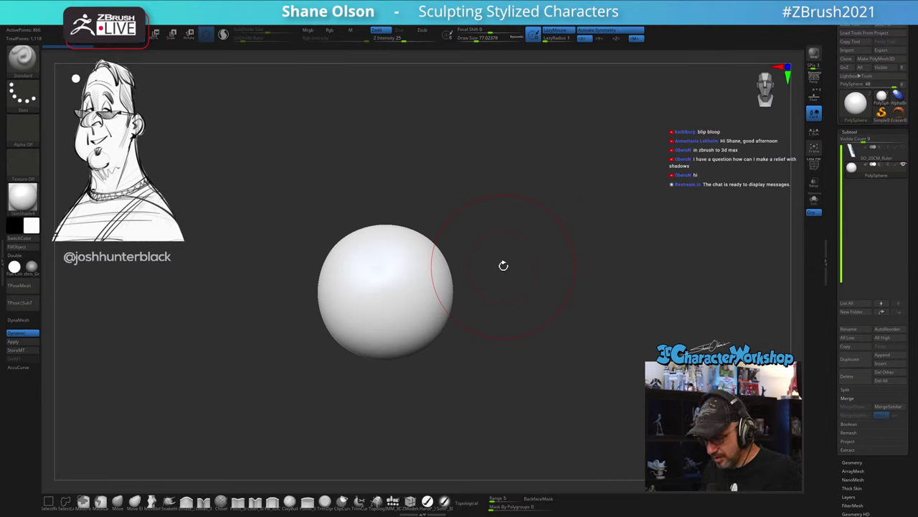
pyautogui.press('s')
pyautogui.moveTo(494, 331)
pyautogui.mouseDown()
pyautogui.moveTo(504, 308)
pyautogui.moveTo(498, 318)
pyautogui.mouseUp()
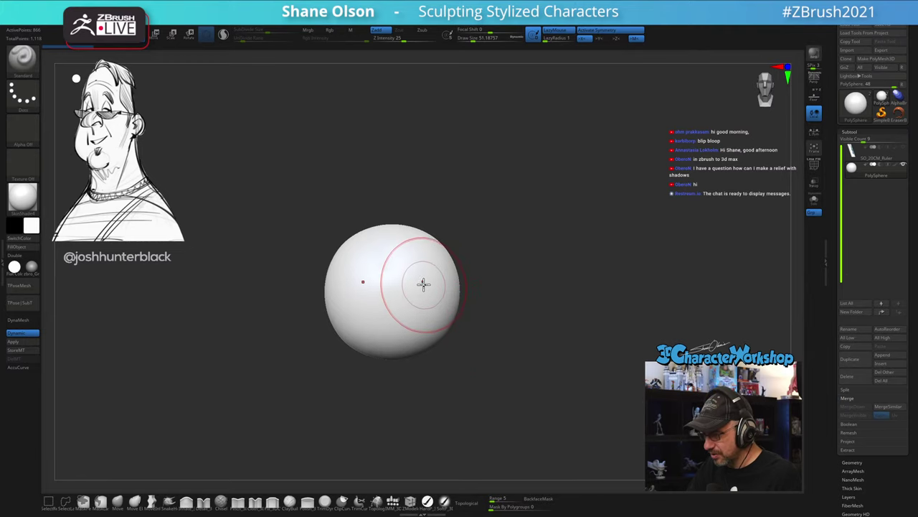
pyautogui.press('shift')
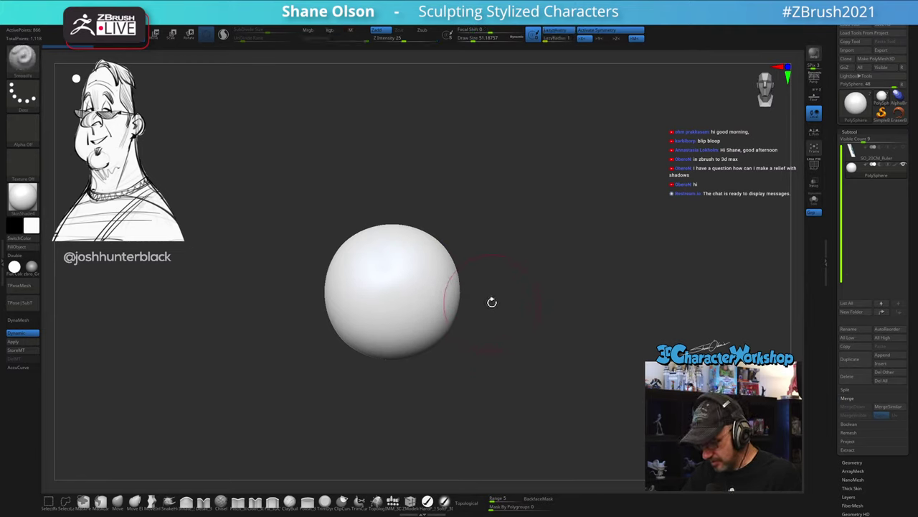
pyautogui.moveTo(491, 302)
pyautogui.keyDown('alt'); pyautogui.mouseDown()
pyautogui.moveTo(490, 314)
pyautogui.moveTo(595, 322)
pyautogui.mouseUp(); pyautogui.keyUp('alt')
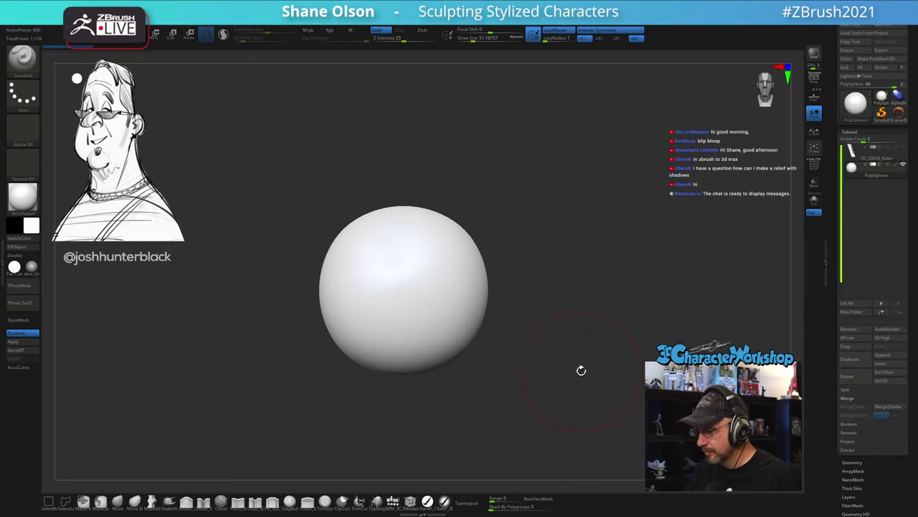
pyautogui.press('s')
pyautogui.moveTo(581, 371); pyautogui.dragTo(579, 371)
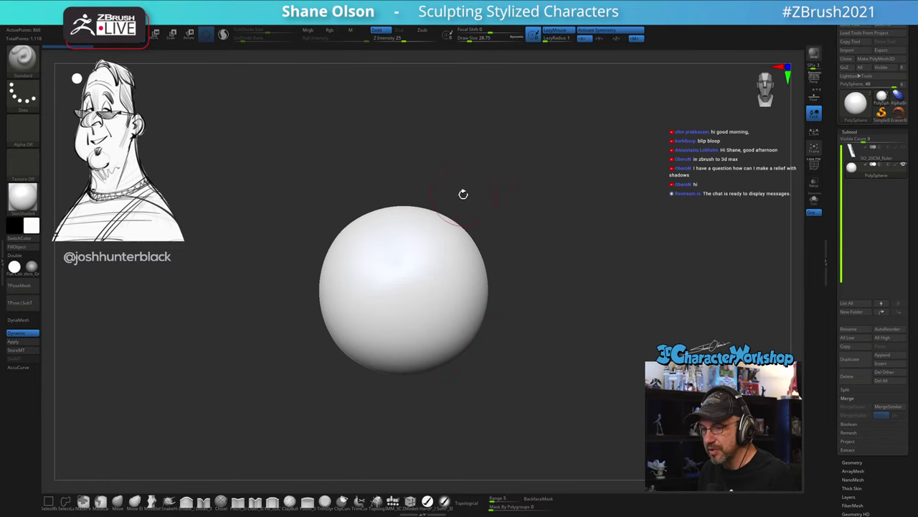
pyautogui.keyDown('alt'); pyautogui.moveTo(569, 196); pyautogui.dragTo(568, 185); pyautogui.keyUp('alt')
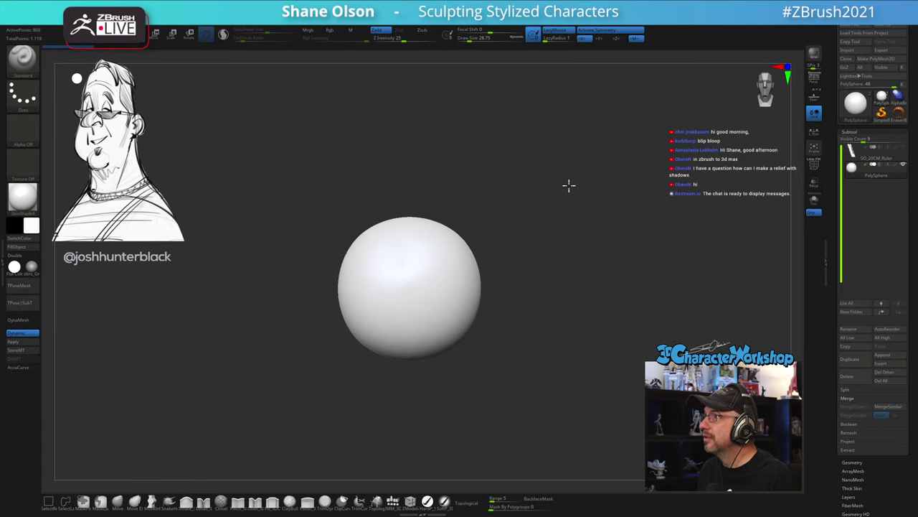
pyautogui.keyDown('alt'); pyautogui.moveTo(516, 199); pyautogui.dragTo(526, 170); pyautogui.keyUp('alt')
pyautogui.press('s')
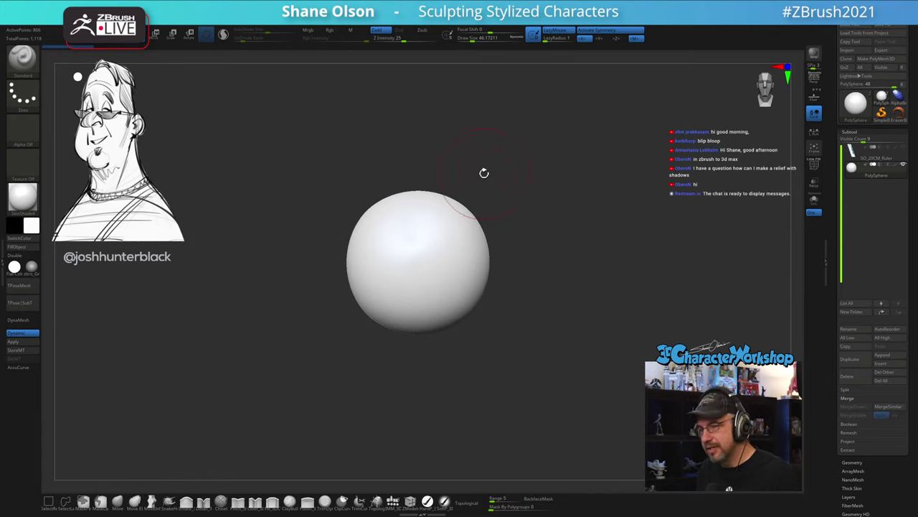
# Step: Show the PolyFrame wireframe and polygroup colours on the sphere
pyautogui.press('shift')
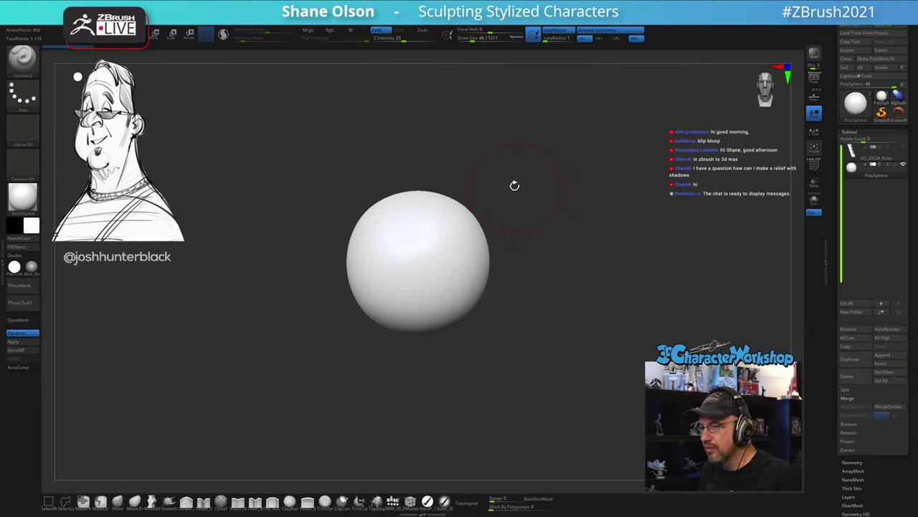
pyautogui.hotkey('shift', 'f')
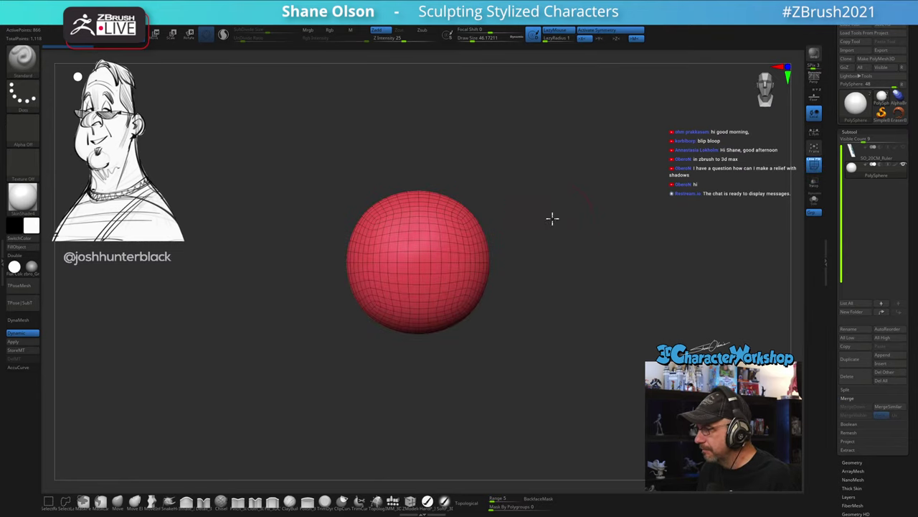
pyautogui.keyDown('alt'); pyautogui.moveTo(552, 218); pyautogui.dragTo(533, 234); pyautogui.keyUp('alt')
pyautogui.keyDown('alt'); pyautogui.moveTo(594, 228); pyautogui.dragTo(572, 207); pyautogui.keyUp('alt')
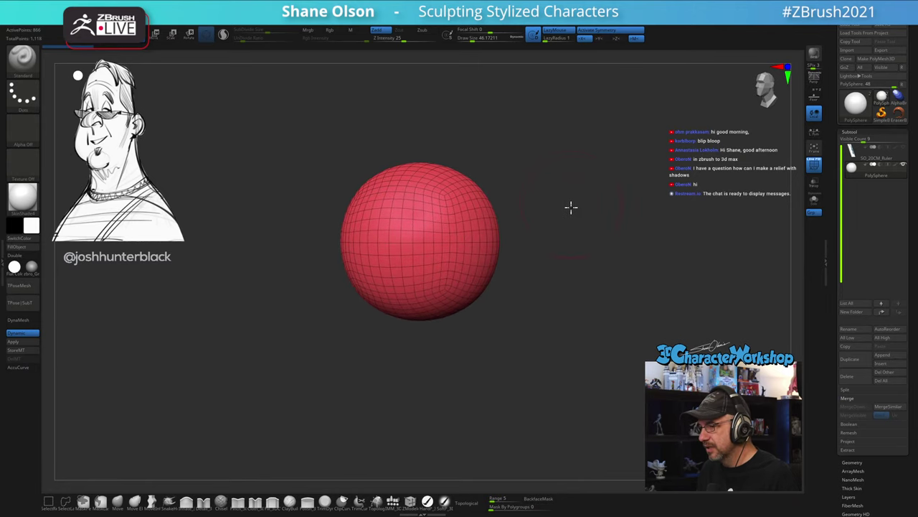
pyautogui.keyDown('alt'); pyautogui.moveTo(553, 168); pyautogui.dragTo(534, 146); pyautogui.keyUp('alt')
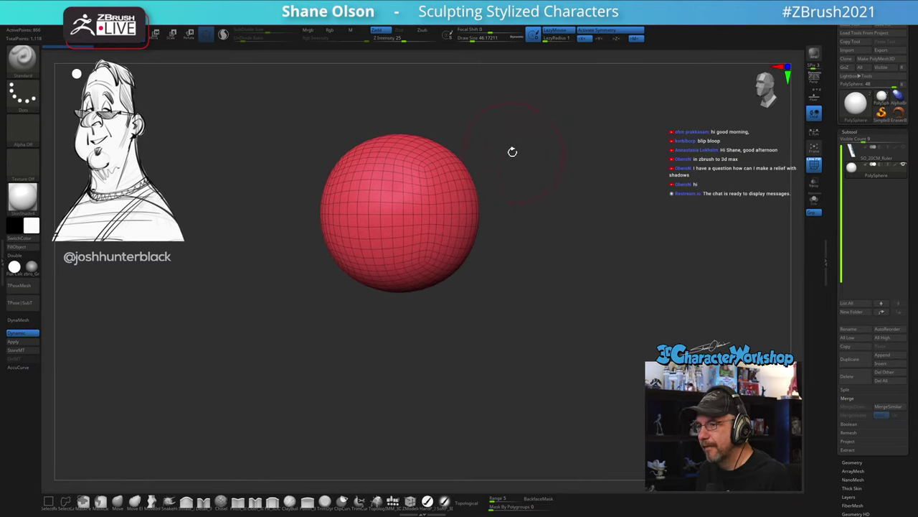
# Step: Duplicate the sphere within its subtool straight down by half its height and clear the resulting mask
pyautogui.press('w')
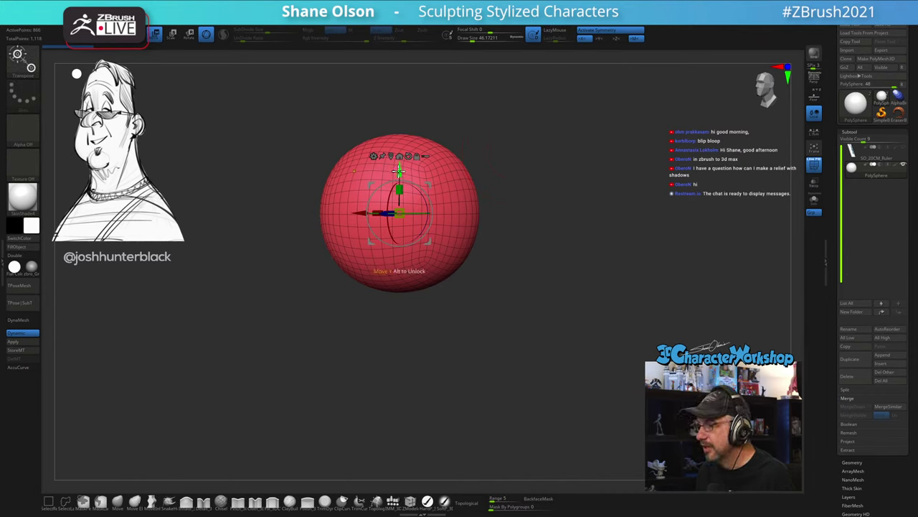
pyautogui.keyDown('ctrl'); pyautogui.moveTo(400, 167); pyautogui.dragTo(400, 246); pyautogui.keyUp('ctrl')
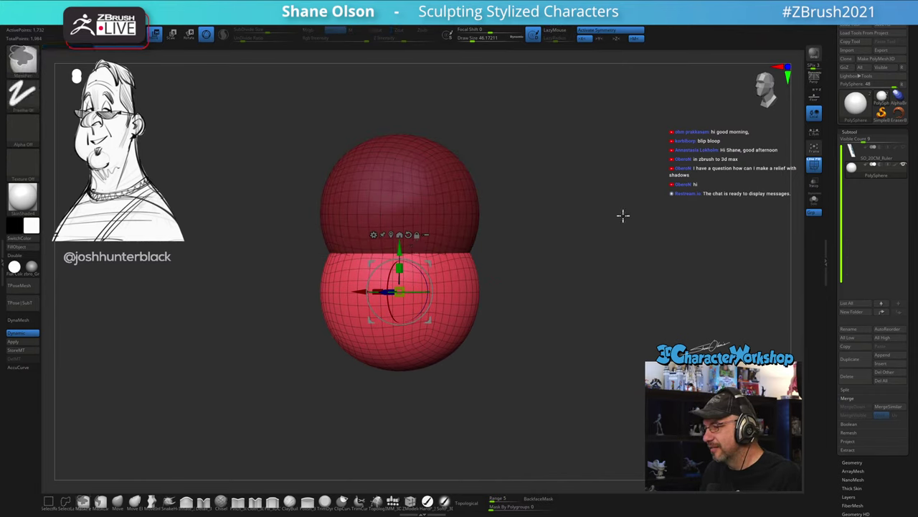
pyautogui.keyDown('ctrl'); pyautogui.click(595, 204); pyautogui.keyUp('ctrl')
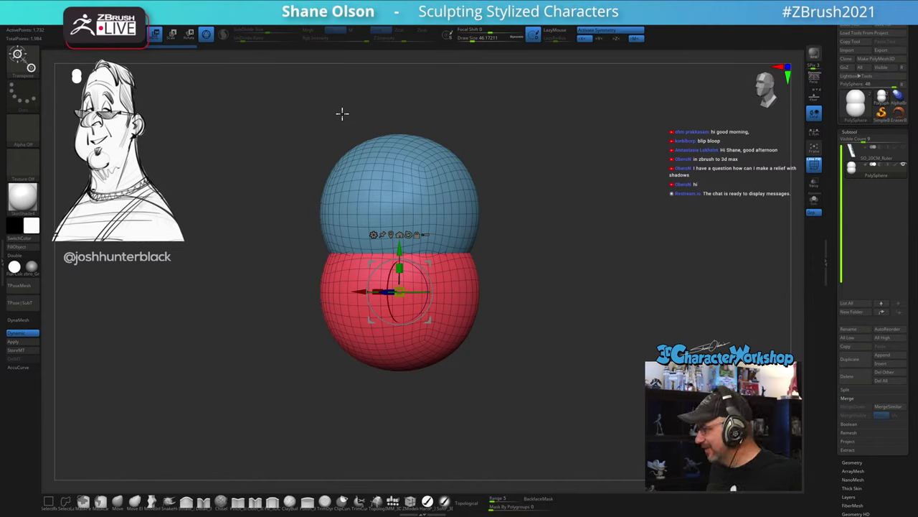
# Step: Mask the upper sphere, reset the gizmo orientation and center the gizmo on the unmasked lower sphere
pyautogui.keyDown('alt'); pyautogui.moveTo(525, 328); pyautogui.dragTo(541, 350); pyautogui.keyUp('alt')
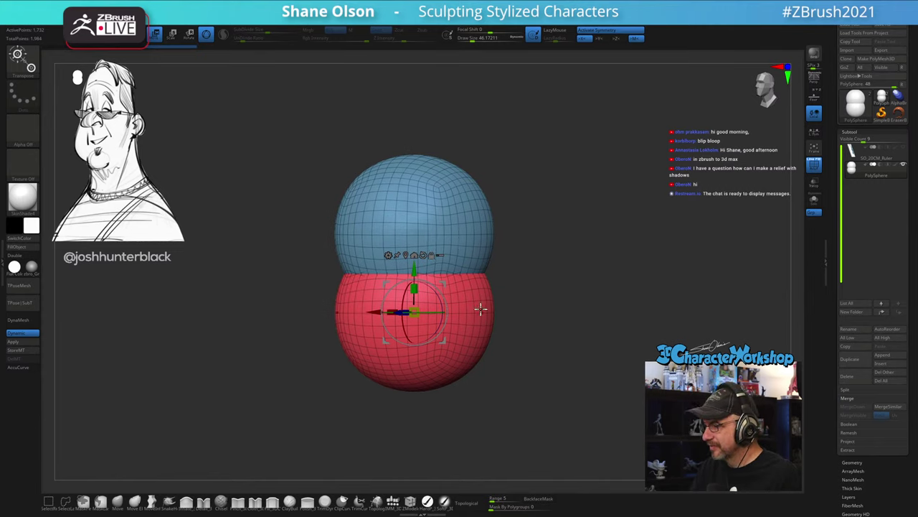
pyautogui.keyDown('ctrl'); pyautogui.click(462, 320); pyautogui.keyUp('ctrl')
pyautogui.moveTo(518, 312); pyautogui.dragTo(547, 346)
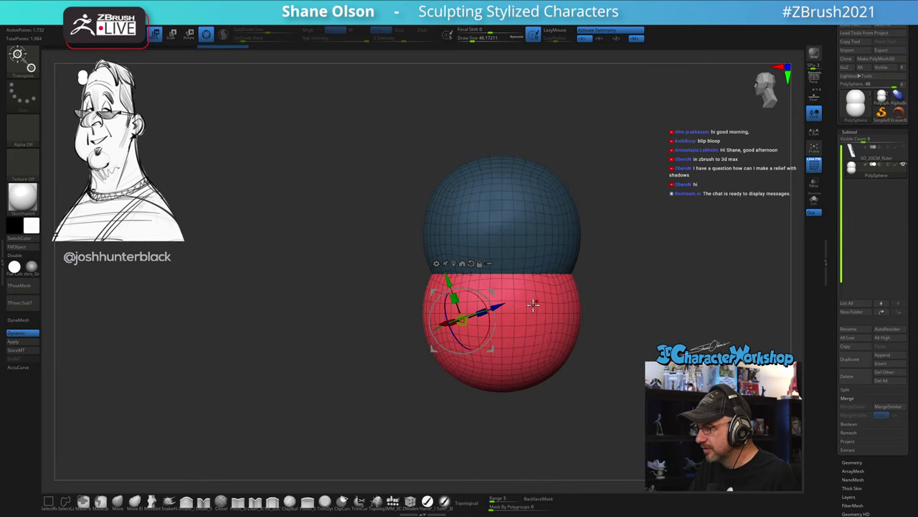
pyautogui.keyDown('alt'); pyautogui.click(471, 264); pyautogui.keyUp('alt')
pyautogui.keyDown('alt'); pyautogui.moveTo(492, 291); pyautogui.dragTo(533, 232); pyautogui.keyUp('alt')
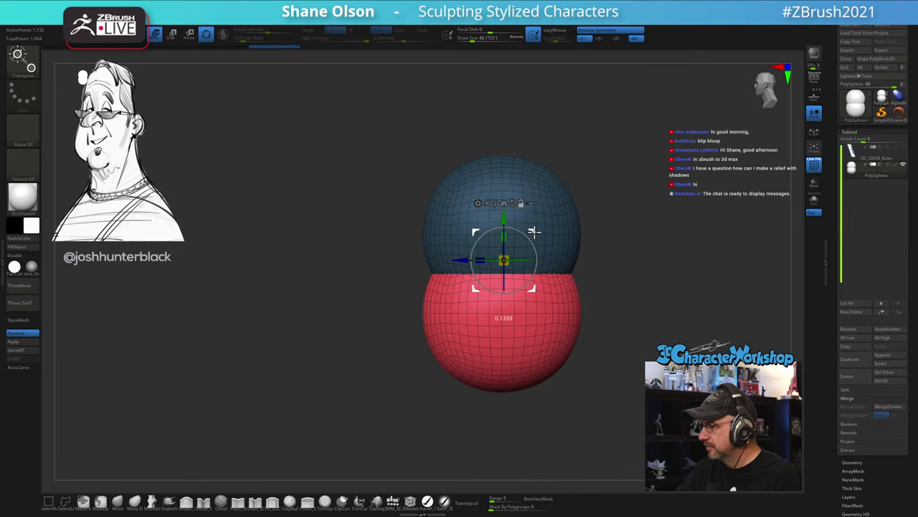
pyautogui.moveTo(591, 328); pyautogui.dragTo(572, 266)
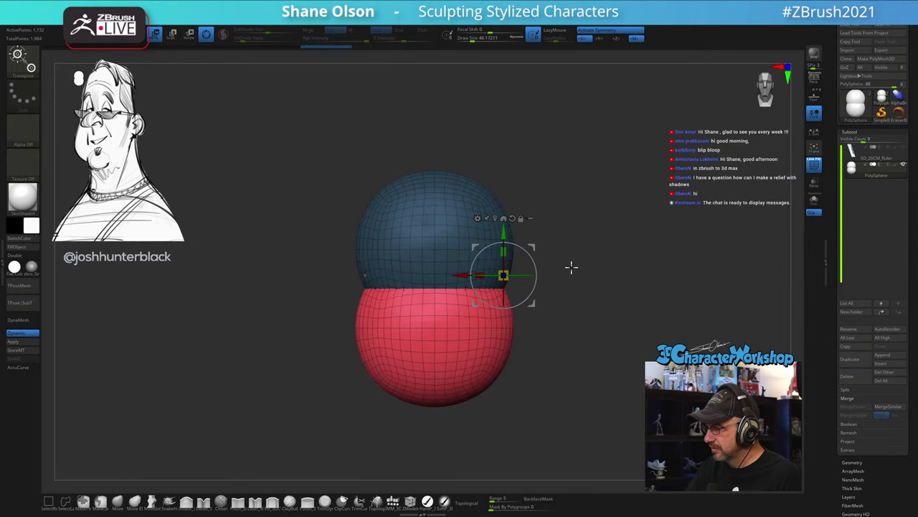
pyautogui.click(495, 216)
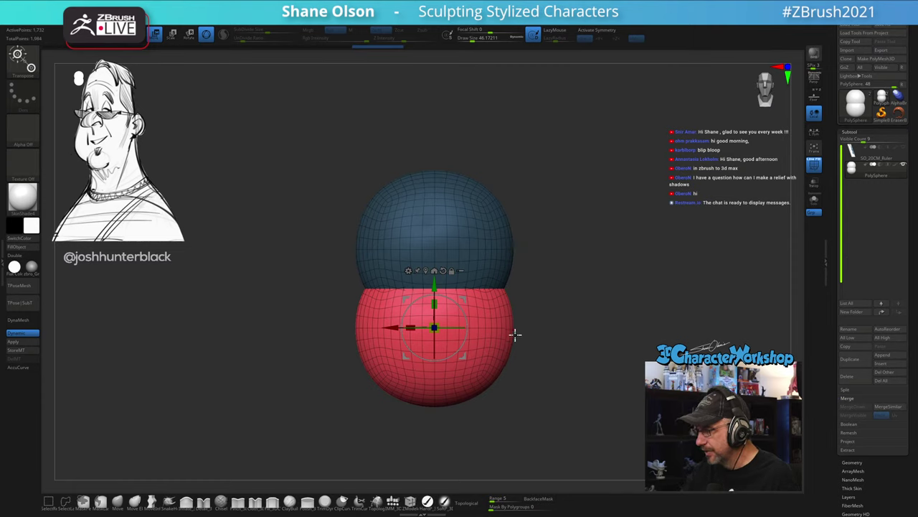
# Step: With X symmetry on, stretch the lower sphere downward into a tall jaw mass and nudge its position in side view
pyautogui.press('x')
pyautogui.keyDown('alt'); pyautogui.moveTo(433, 281); pyautogui.dragTo(437, 226); pyautogui.keyUp('alt')
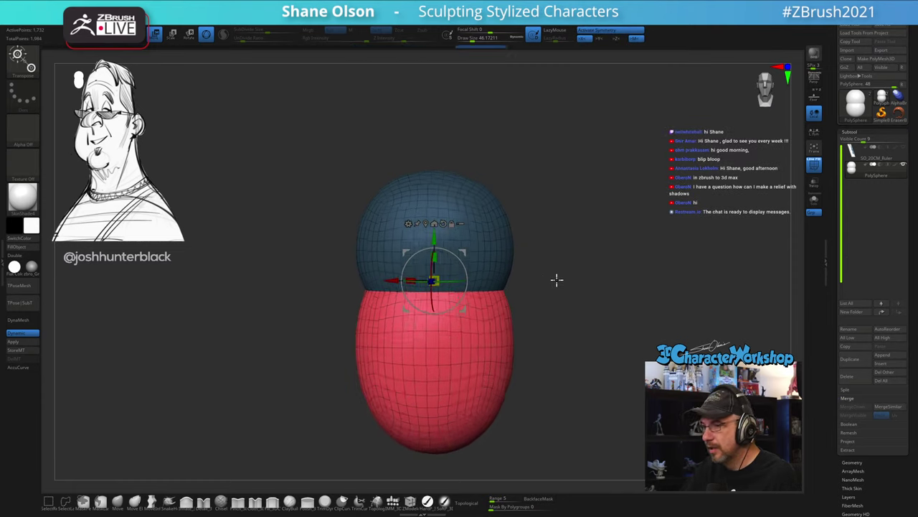
pyautogui.keyDown('shift'); pyautogui.moveTo(555, 280); pyautogui.dragTo(582, 288); pyautogui.keyUp('shift')
pyautogui.moveTo(424, 280); pyautogui.dragTo(416, 280)
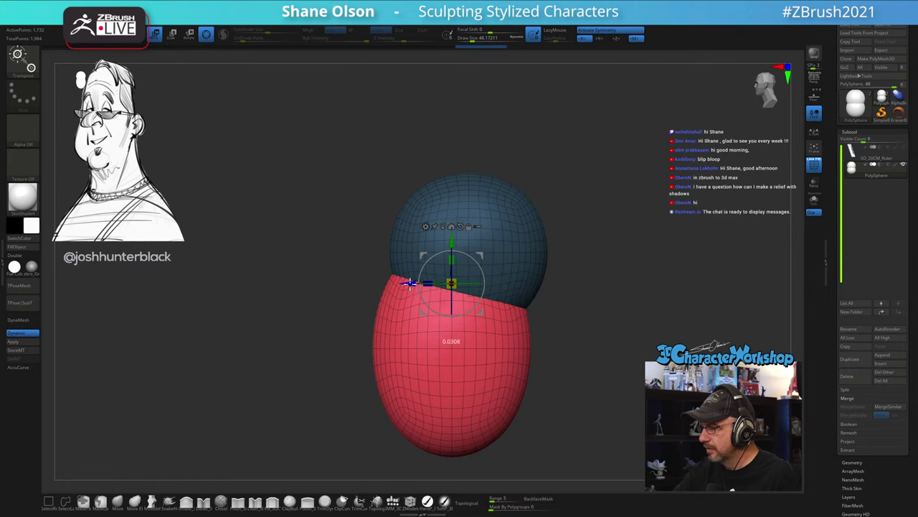
pyautogui.moveTo(454, 242); pyautogui.dragTo(483, 251)
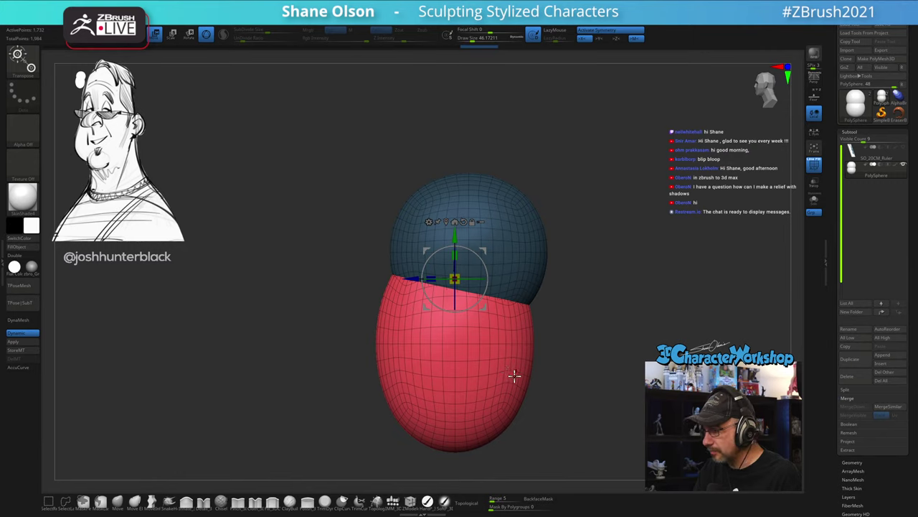
# Step: Using the MoveInfiniteDepth brush at draw size 112, push in the back and underside of the lower form in side view
pyautogui.press('q')
pyautogui.press('s')
pyautogui.moveTo(578, 349); pyautogui.dragTo(584, 351)
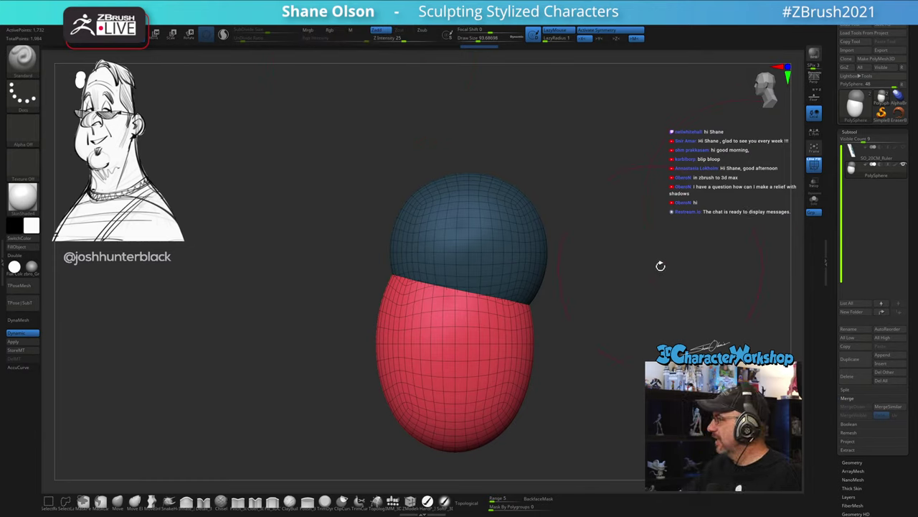
pyautogui.keyDown('alt'); pyautogui.moveTo(543, 328); pyautogui.dragTo(557, 322); pyautogui.keyUp('alt')
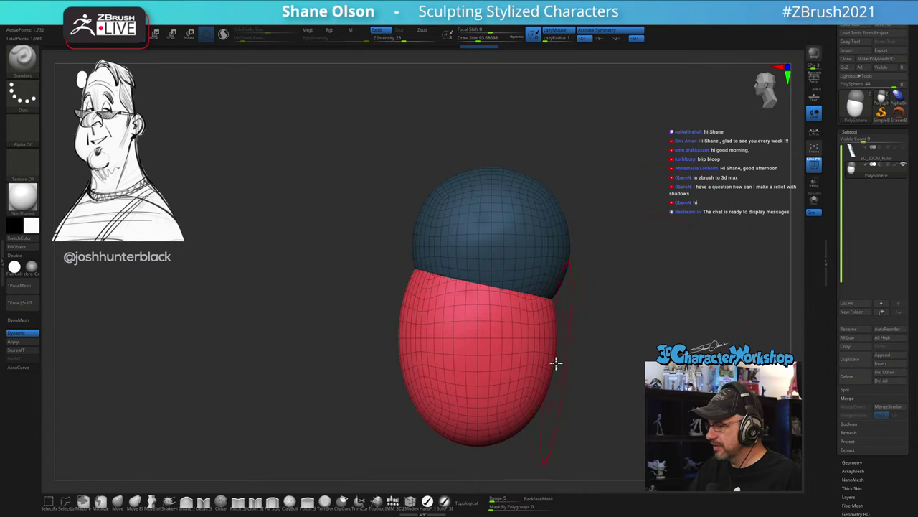
pyautogui.click(152, 501)
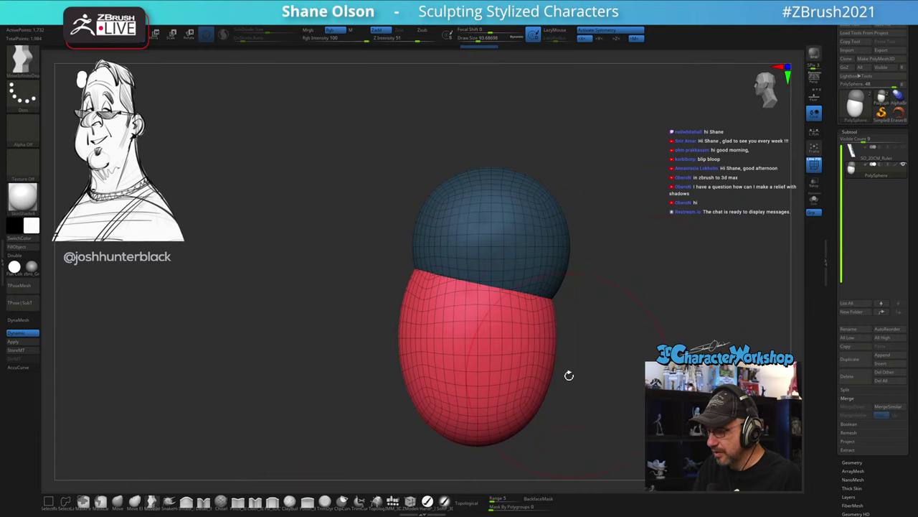
pyautogui.press('s')
pyautogui.moveTo(534, 422); pyautogui.dragTo(519, 412)
pyautogui.moveTo(549, 358); pyautogui.dragTo(536, 354)
pyautogui.moveTo(551, 320); pyautogui.dragTo(543, 318)
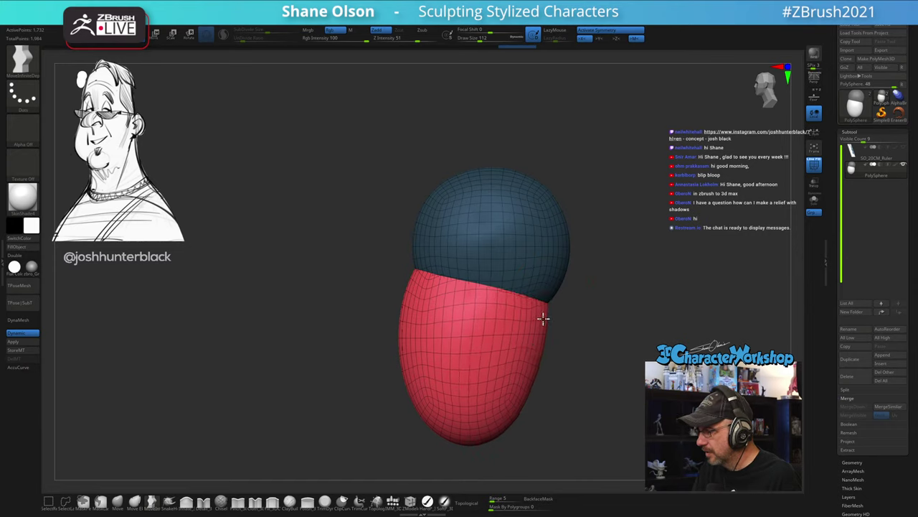
pyautogui.moveTo(485, 433)
pyautogui.mouseDown()
pyautogui.moveTo(483, 420)
pyautogui.moveTo(494, 417)
pyautogui.mouseUp()
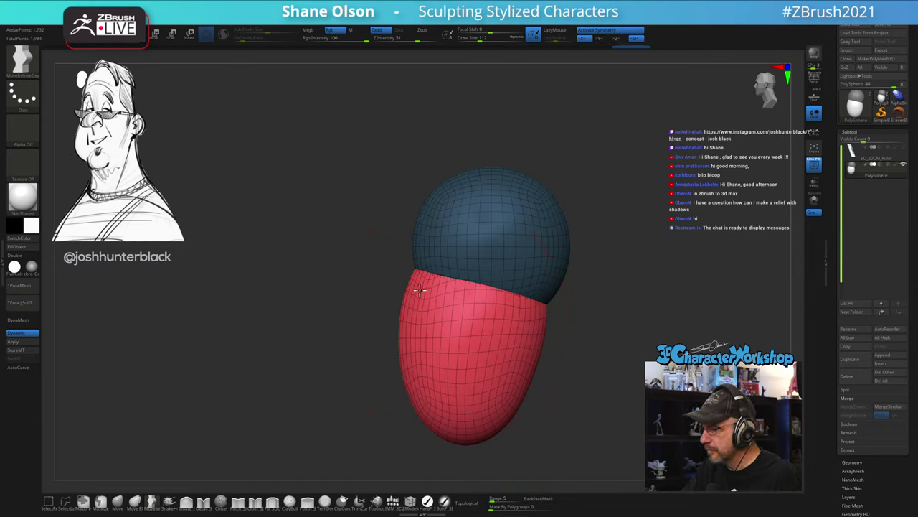
pyautogui.moveTo(421, 291); pyautogui.dragTo(423, 282)
pyautogui.moveTo(427, 417)
pyautogui.mouseDown()
pyautogui.moveTo(421, 410)
pyautogui.moveTo(508, 383)
pyautogui.moveTo(512, 349)
pyautogui.moveTo(502, 341)
pyautogui.mouseUp()
# Step: From the front, widen and round out the lower jaw on both sides with a draw size of about 94
pyautogui.keyDown('shift'); pyautogui.moveTo(492, 348); pyautogui.dragTo(529, 351, button='right'); pyautogui.keyUp('shift')
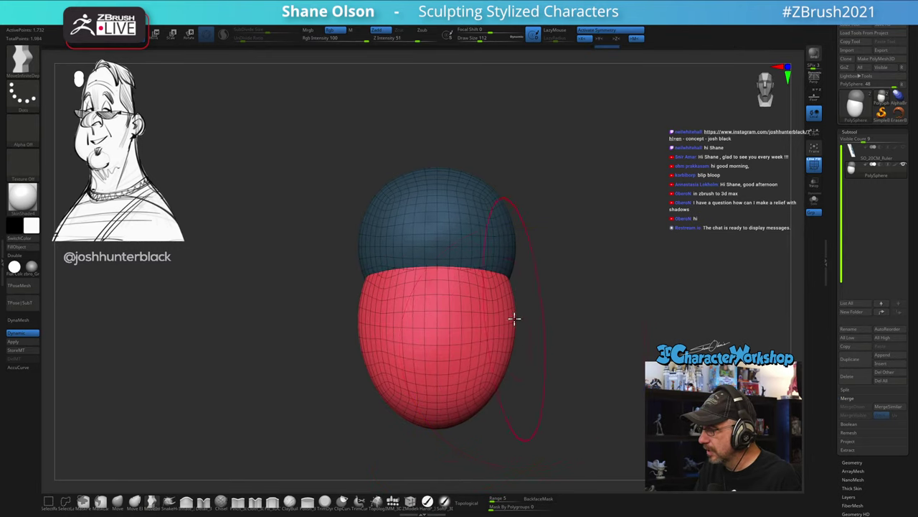
pyautogui.moveTo(506, 288); pyautogui.dragTo(508, 284)
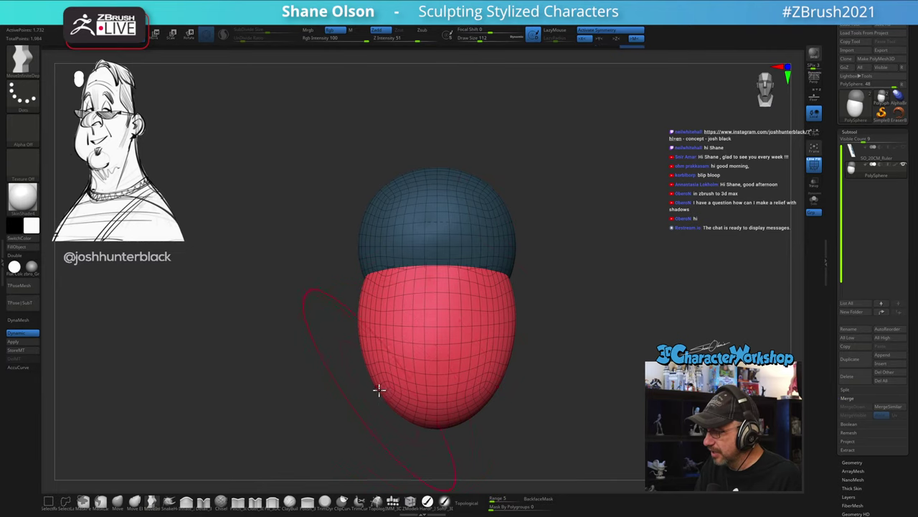
pyautogui.moveTo(378, 390); pyautogui.dragTo(378, 389)
pyautogui.press('s')
pyautogui.moveTo(375, 391); pyautogui.dragTo(368, 392)
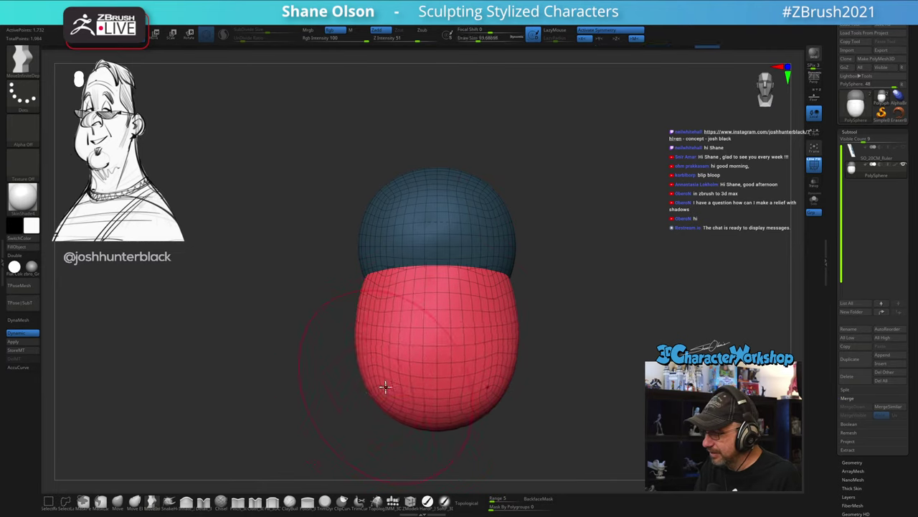
pyautogui.moveTo(482, 397); pyautogui.dragTo(477, 407)
# Step: Refine the lower form's back edge in side view, pushing it inward beneath the upper sphere
pyautogui.moveTo(485, 380); pyautogui.dragTo(462, 381, button='right')
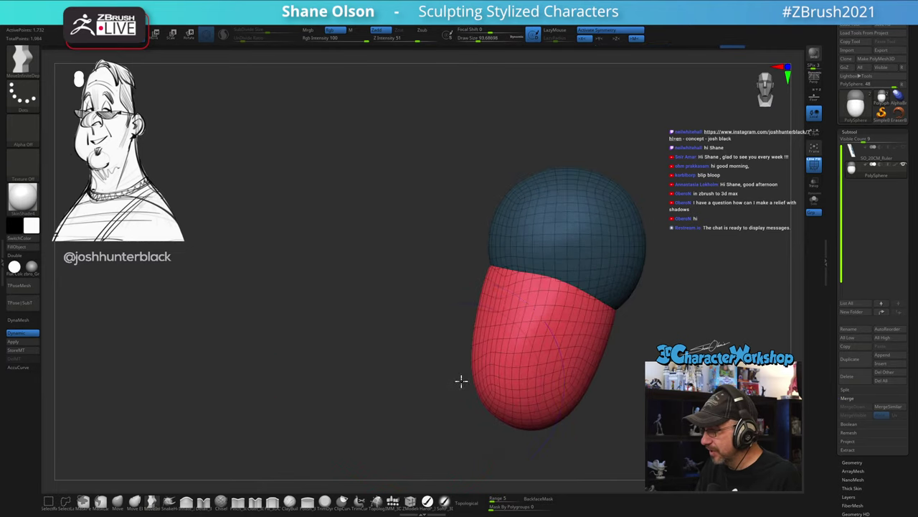
pyautogui.moveTo(558, 338); pyautogui.dragTo(529, 371, button='right')
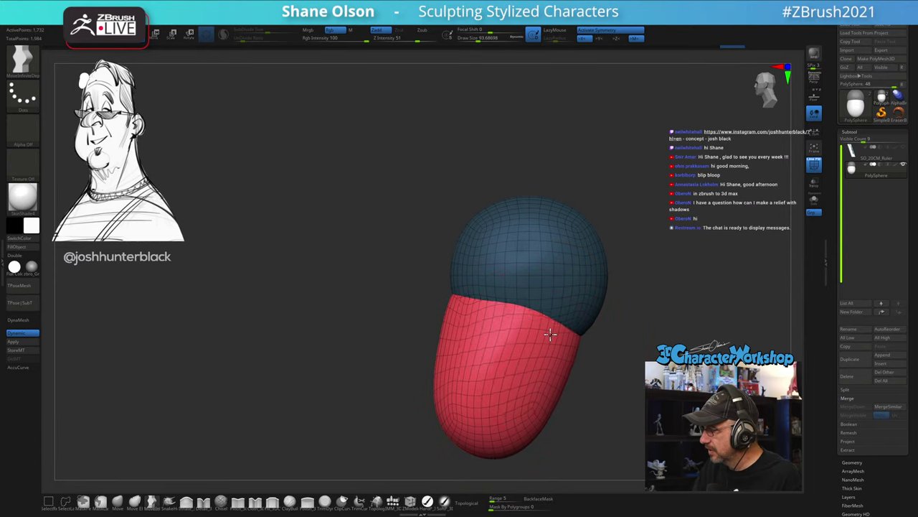
pyautogui.moveTo(572, 381)
pyautogui.mouseDown(button='right')
pyautogui.moveTo(558, 395)
pyautogui.moveTo(562, 388)
pyautogui.mouseUp(button='right')
pyautogui.moveTo(557, 386); pyautogui.dragTo(552, 377)
pyautogui.keyDown('alt'); pyautogui.moveTo(597, 399); pyautogui.dragTo(569, 369, button='right'); pyautogui.keyUp('alt')
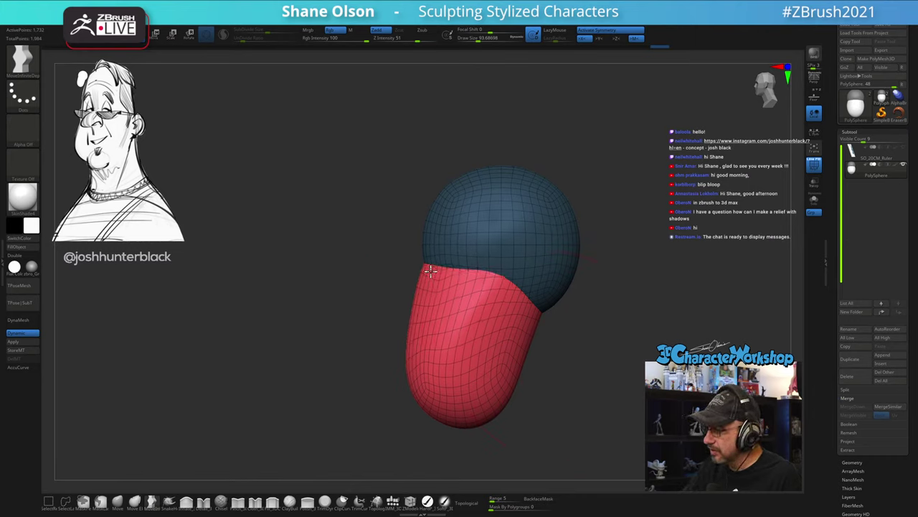
pyautogui.moveTo(546, 397); pyautogui.dragTo(576, 404, button='right')
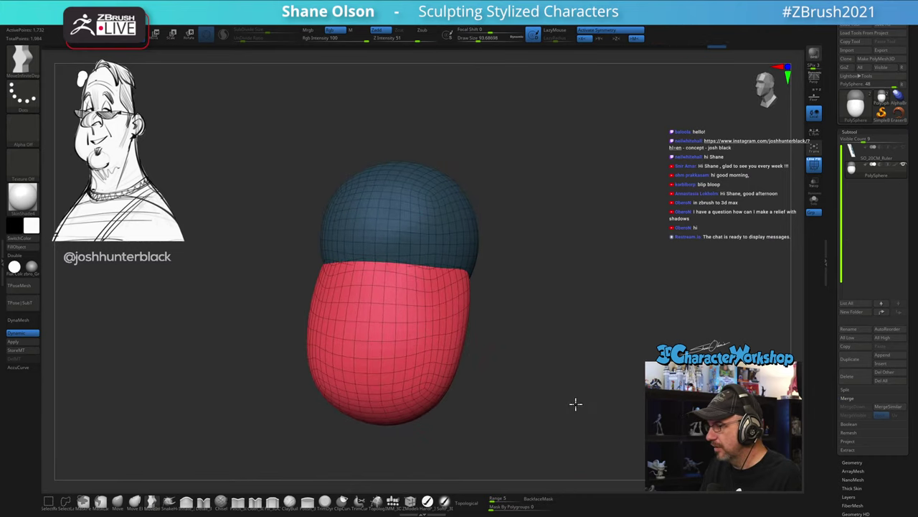
pyautogui.moveTo(459, 369); pyautogui.dragTo(563, 368, button='right')
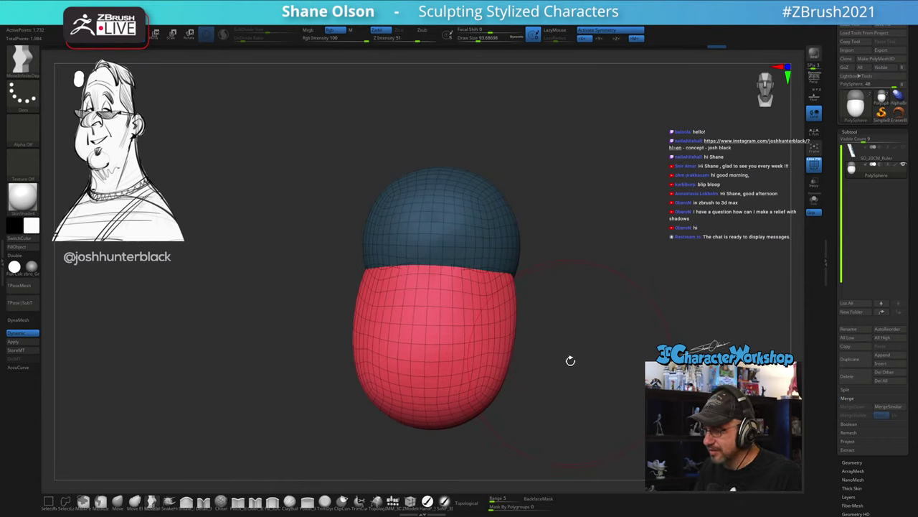
# Step: From the front, nudge the upper sides of the jaw mass inward where it meets the skull sphere
pyautogui.keyDown('shift'); pyautogui.moveTo(581, 346); pyautogui.dragTo(568, 347); pyautogui.keyUp('shift')
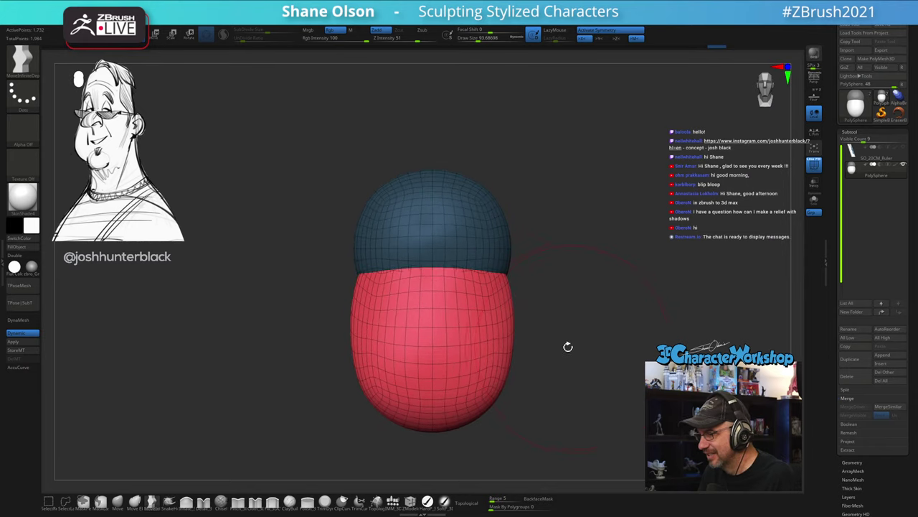
pyautogui.keyDown('alt'); pyautogui.moveTo(589, 309); pyautogui.dragTo(531, 303); pyautogui.keyUp('alt')
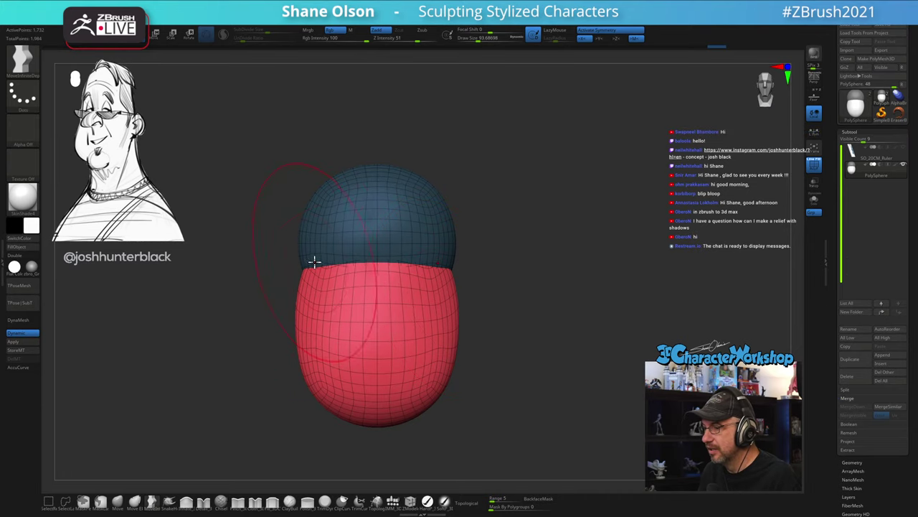
pyautogui.moveTo(309, 268); pyautogui.dragTo(313, 263)
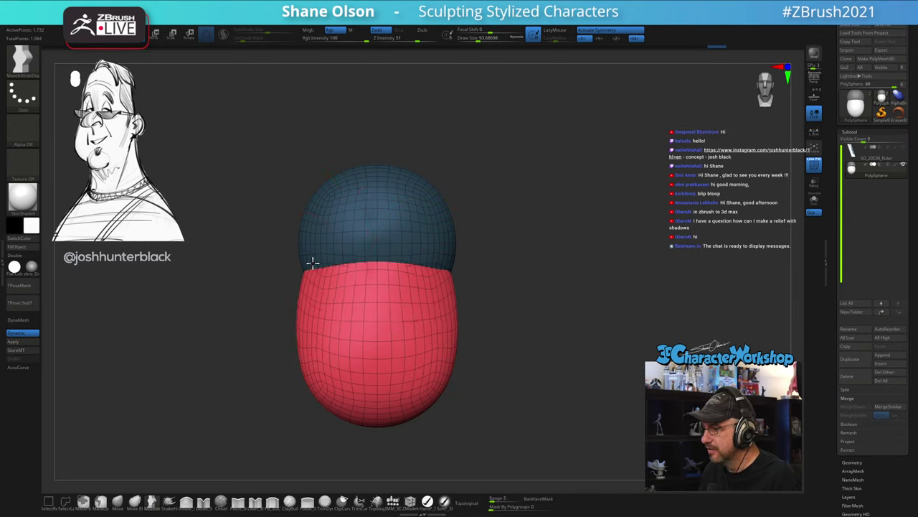
# Step: Invert the mask to free the skull sphere and pull its top upward in side view, using a draw size of about 132
pyautogui.keyDown('ctrl'); pyautogui.click(552, 285); pyautogui.keyUp('ctrl')
pyautogui.press('s')
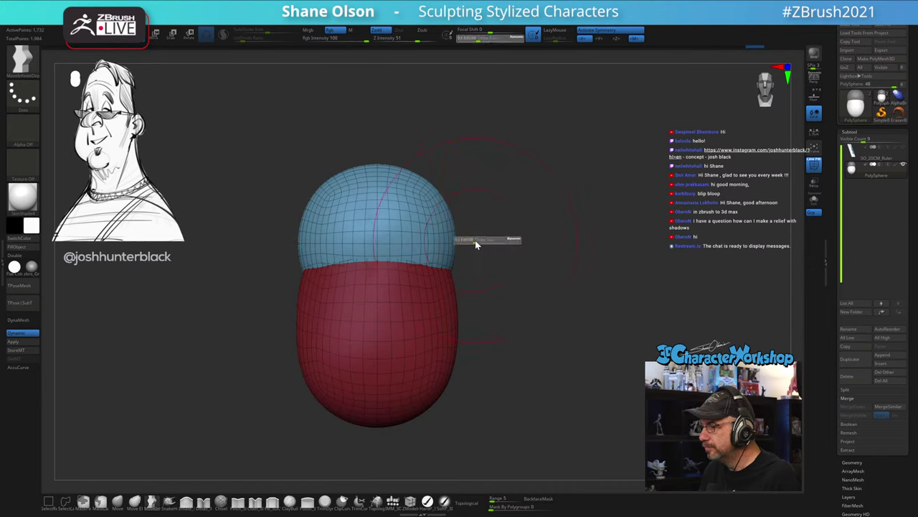
pyautogui.moveTo(476, 245); pyautogui.dragTo(442, 233)
pyautogui.keyDown('shift'); pyautogui.moveTo(574, 209); pyautogui.dragTo(551, 209); pyautogui.keyUp('shift')
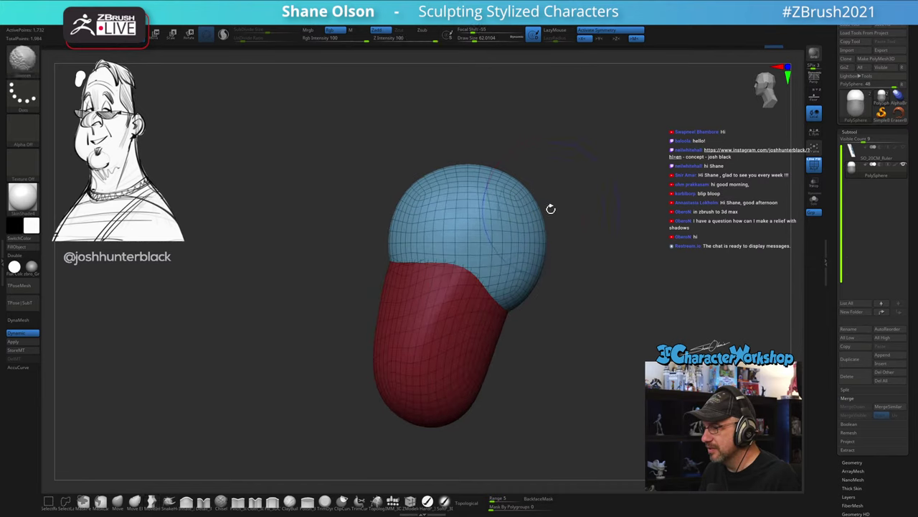
pyautogui.moveTo(581, 140)
pyautogui.keyDown('alt'); pyautogui.mouseDown()
pyautogui.moveTo(565, 175)
pyautogui.moveTo(543, 164)
pyautogui.mouseUp(); pyautogui.keyUp('alt')
pyautogui.press('s')
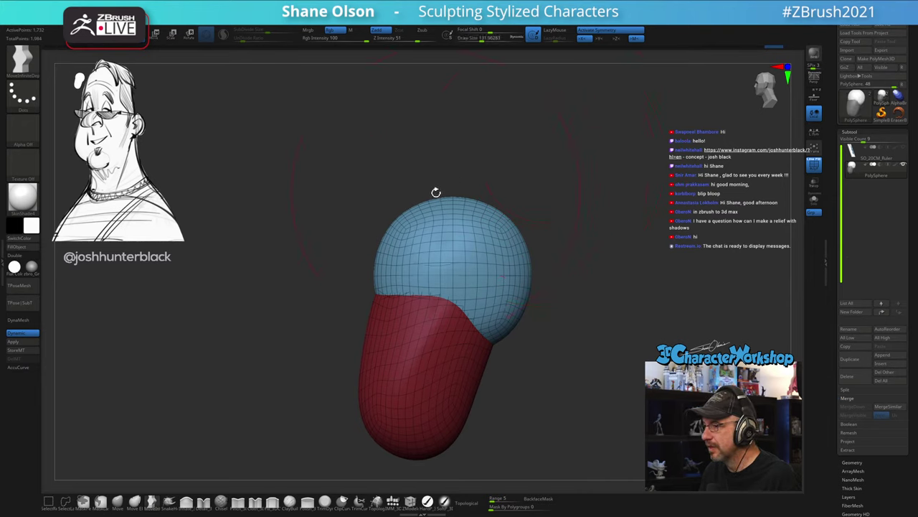
pyautogui.moveTo(431, 199)
pyautogui.mouseDown()
pyautogui.moveTo(433, 175)
pyautogui.moveTo(410, 179)
pyautogui.mouseUp()
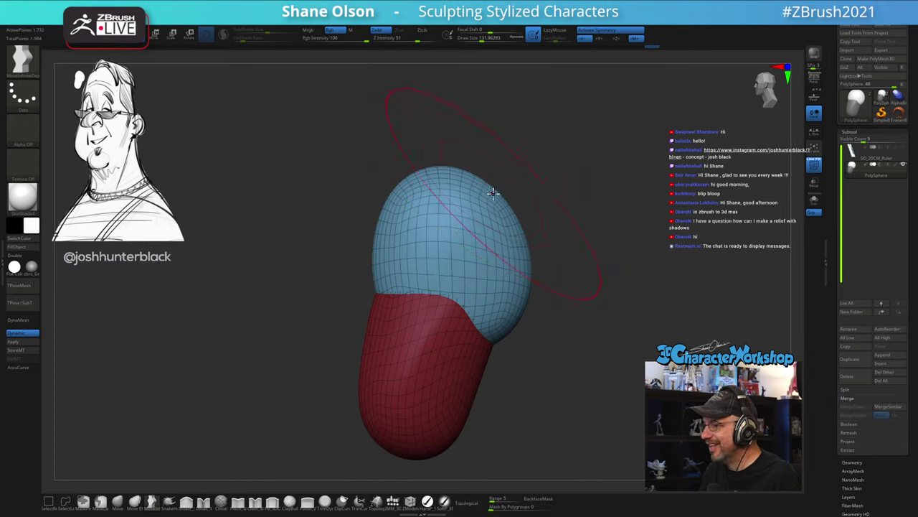
pyautogui.moveTo(493, 193); pyautogui.dragTo(505, 178)
# Step: Shape the skull's back, forehead and crown in side view, using draw sizes of about 97, 59 and 80
pyautogui.press('s')
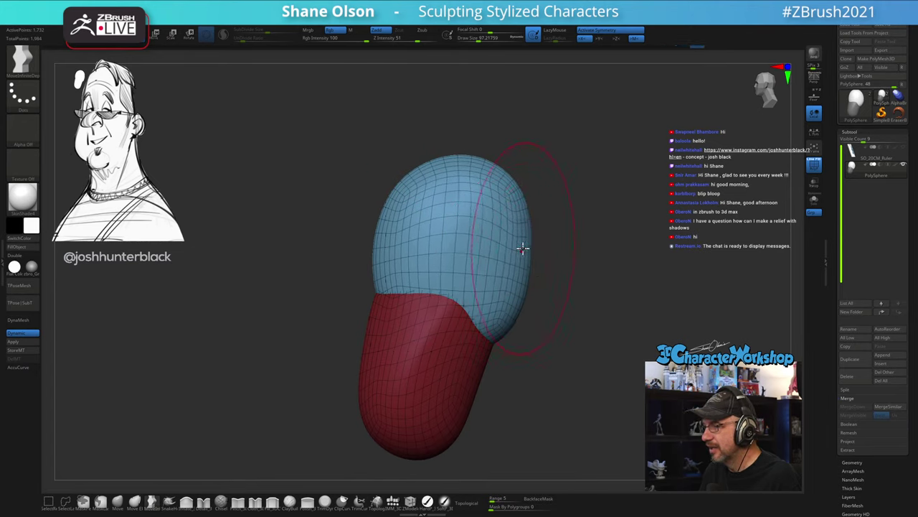
pyautogui.moveTo(584, 259); pyautogui.dragTo(706, 216)
pyautogui.moveTo(659, 242)
pyautogui.mouseDown()
pyautogui.moveTo(631, 239)
pyautogui.moveTo(459, 283)
pyautogui.moveTo(523, 270)
pyautogui.mouseUp()
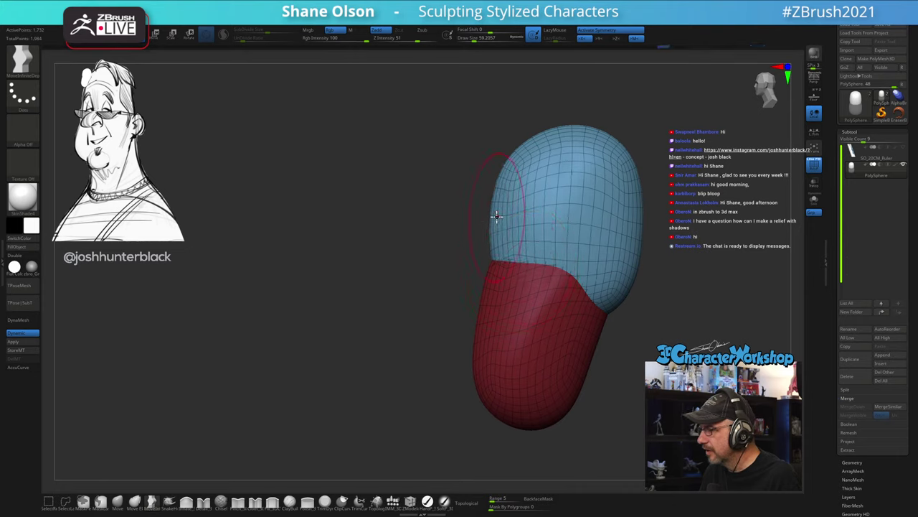
pyautogui.press('s')
pyautogui.moveTo(445, 150); pyautogui.dragTo(508, 154)
pyautogui.moveTo(570, 127); pyautogui.dragTo(569, 136)
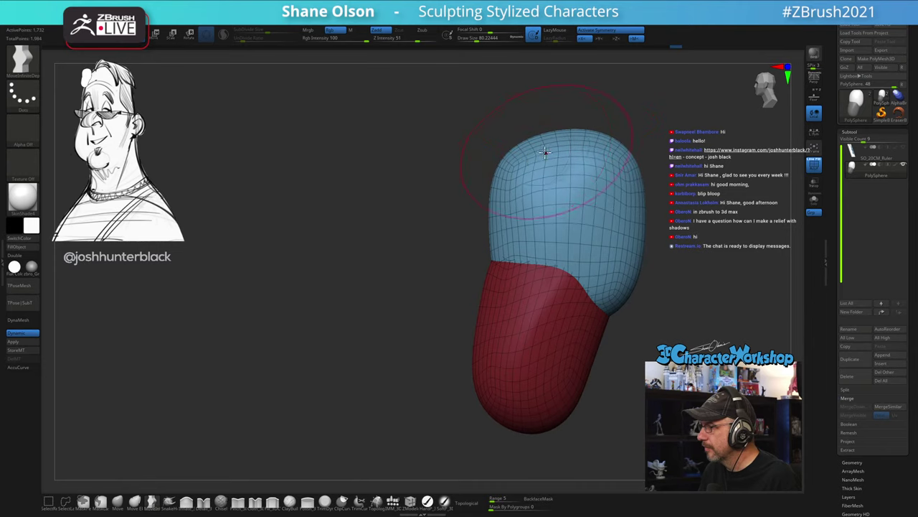
pyautogui.moveTo(503, 162); pyautogui.dragTo(508, 158)
pyautogui.press('s')
# Step: From the front, refine the sides and upper corners of the skull with draw sizes of about 68 and 51
pyautogui.moveTo(408, 201)
pyautogui.keyDown('shift'); pyautogui.mouseDown()
pyautogui.moveTo(657, 202)
pyautogui.moveTo(624, 204)
pyautogui.moveTo(644, 190)
pyautogui.mouseUp(); pyautogui.keyUp('shift')
pyautogui.press('s')
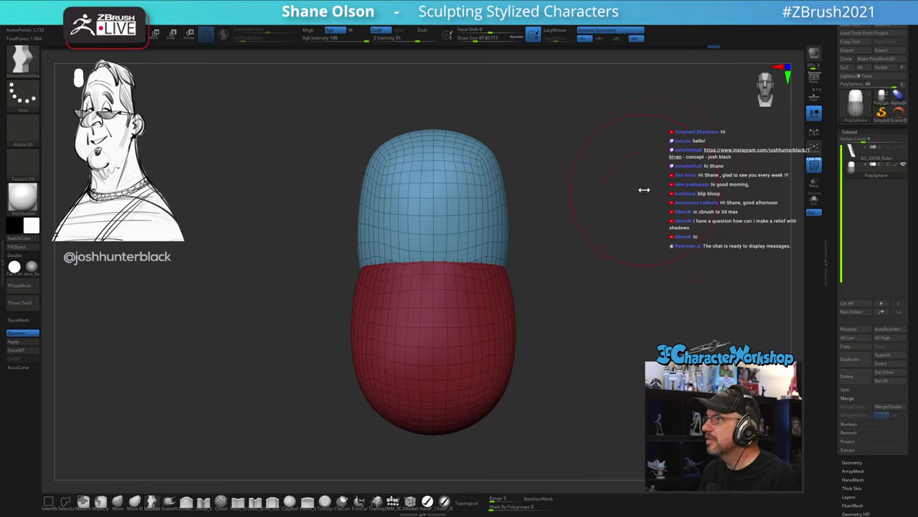
pyautogui.moveTo(563, 201); pyautogui.dragTo(568, 183)
pyautogui.press('s')
pyautogui.moveTo(572, 218); pyautogui.dragTo(567, 219)
pyautogui.moveTo(511, 200); pyautogui.dragTo(505, 199)
pyautogui.moveTo(593, 252); pyautogui.dragTo(571, 256)
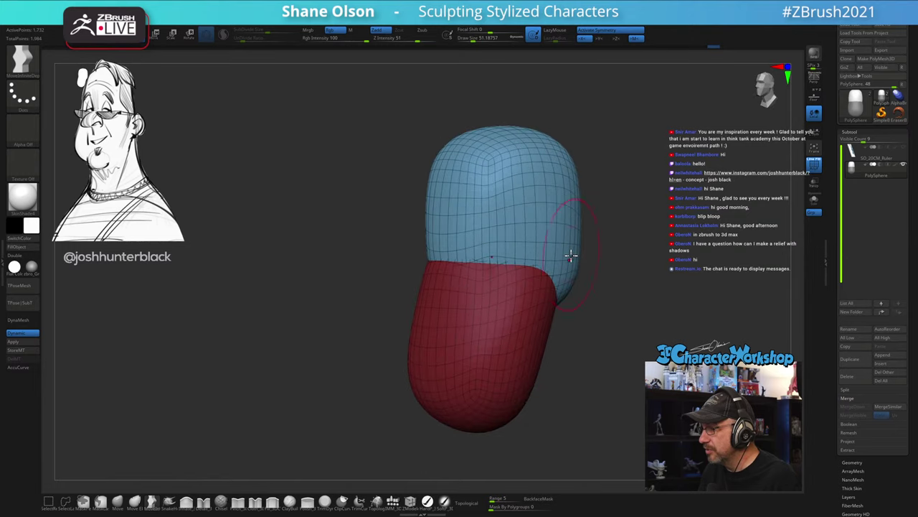
# Step: Invert the mask and insert an Appendage mesh at the back of the head, where skull and jaw meet, as the neck
pyautogui.moveTo(613, 327); pyautogui.dragTo(638, 328)
pyautogui.keyDown('ctrl'); pyautogui.click(638, 328); pyautogui.keyUp('ctrl')
pyautogui.moveTo(605, 290); pyautogui.dragTo(626, 332)
pyautogui.press('s')
pyautogui.moveTo(632, 307); pyautogui.dragTo(597, 291)
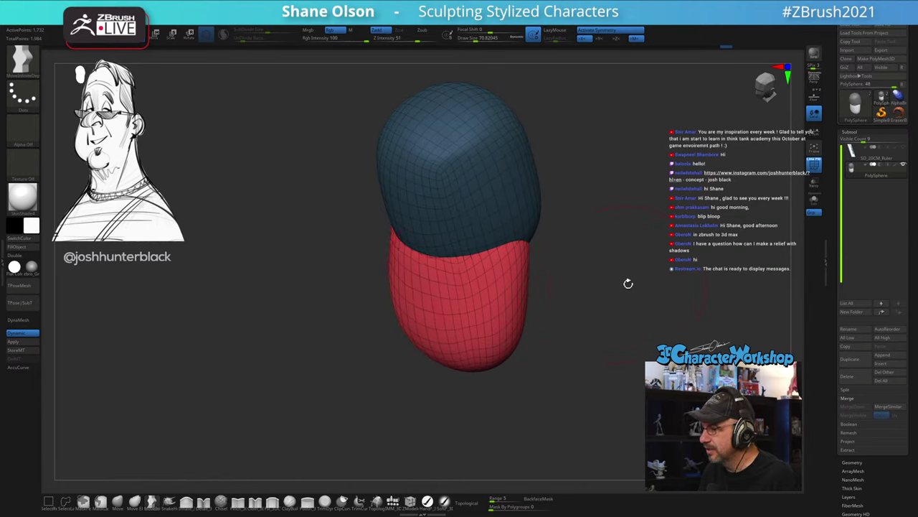
pyautogui.moveTo(673, 280)
pyautogui.mouseDown()
pyautogui.moveTo(687, 297)
pyautogui.moveTo(640, 296)
pyautogui.moveTo(661, 251)
pyautogui.mouseUp()
pyautogui.click(393, 501)
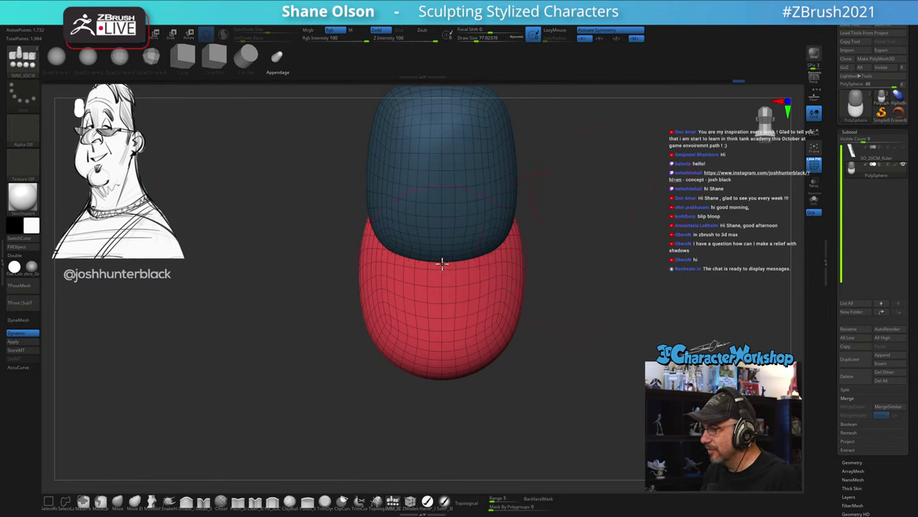
pyautogui.moveTo(442, 264); pyautogui.dragTo(446, 407)
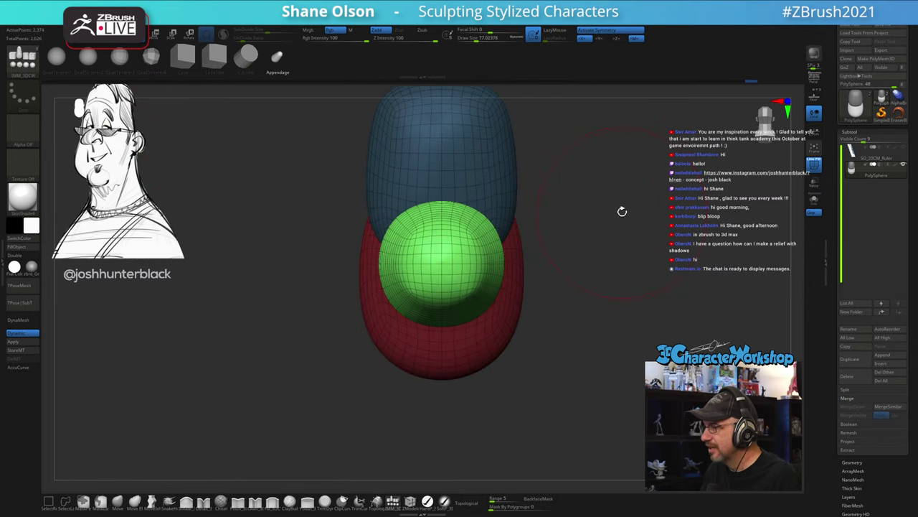
pyautogui.moveTo(622, 211); pyautogui.dragTo(634, 318)
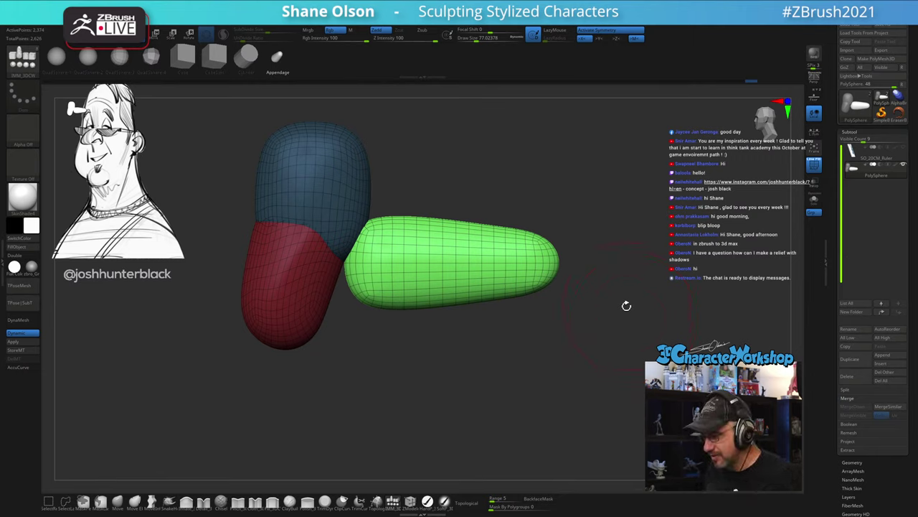
# Step: Rotate and reposition the neck piece with the gizmo so it slopes down and back from beneath the skull behind the jaw
pyautogui.press('w')
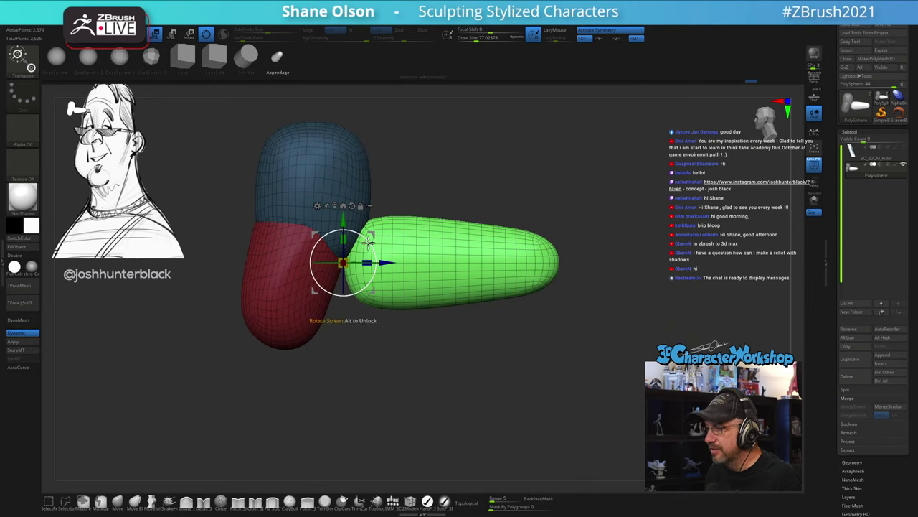
pyautogui.moveTo(368, 251); pyautogui.dragTo(480, 332)
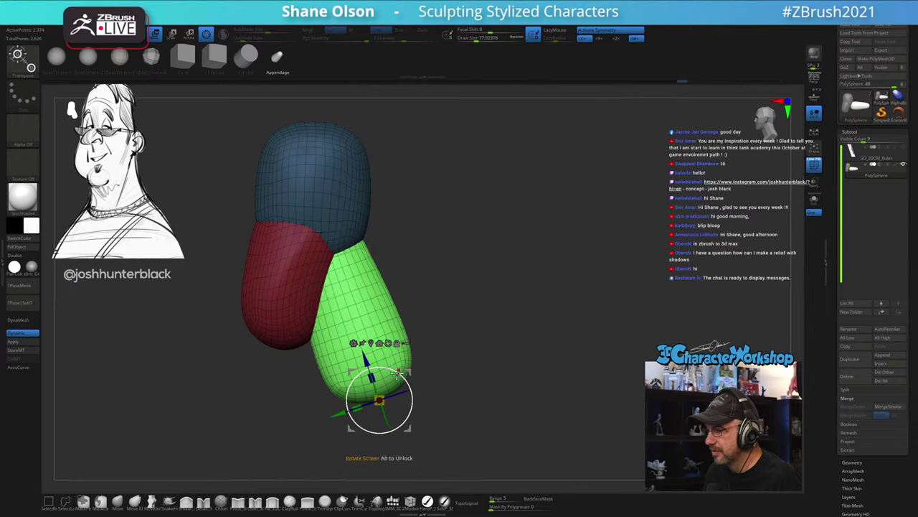
pyautogui.moveTo(409, 371); pyautogui.dragTo(404, 362)
pyautogui.moveTo(517, 316); pyautogui.dragTo(521, 296)
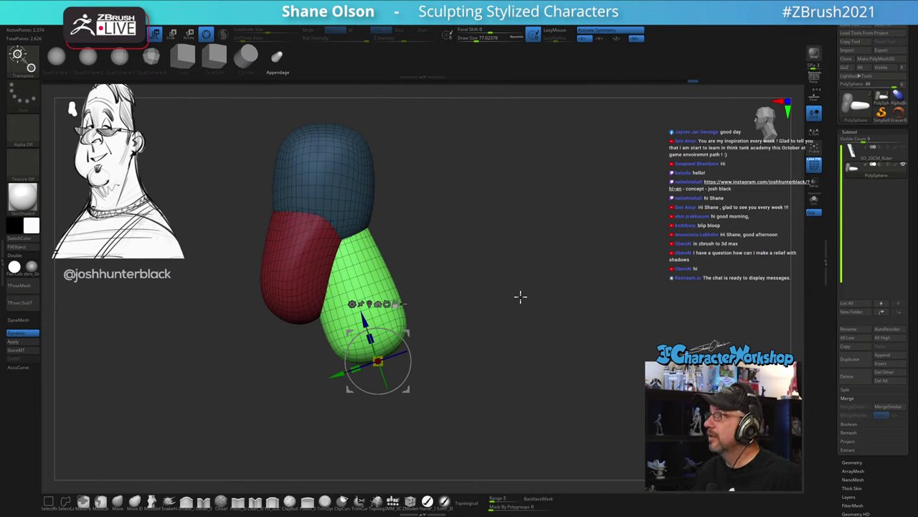
pyautogui.moveTo(482, 361); pyautogui.dragTo(482, 342)
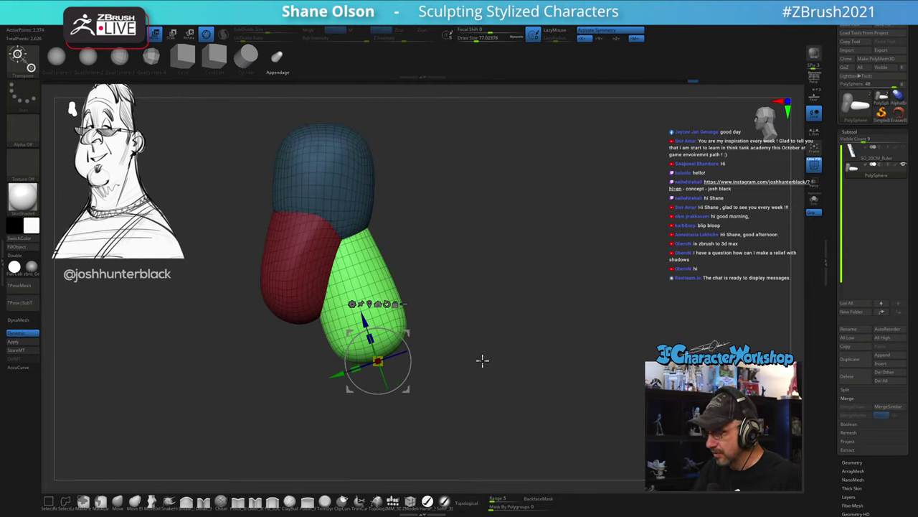
pyautogui.moveTo(378, 360); pyautogui.dragTo(393, 381)
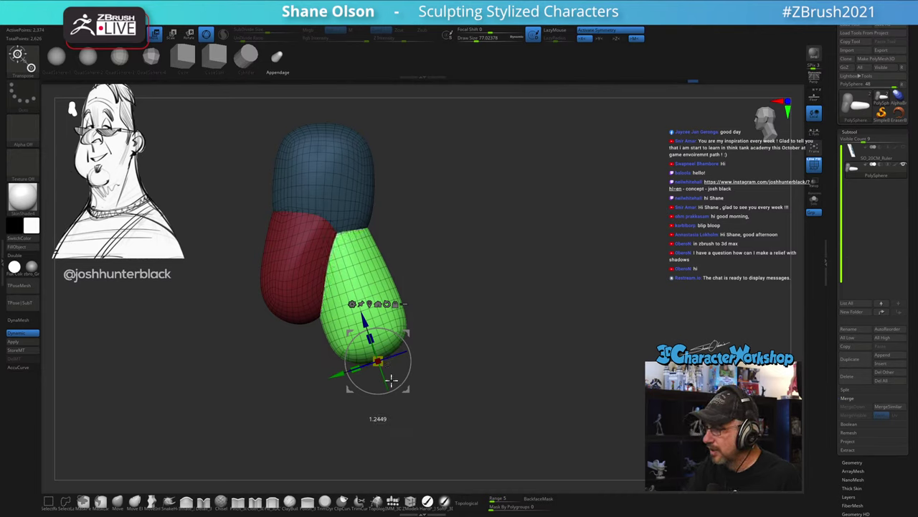
pyautogui.moveTo(471, 348); pyautogui.dragTo(543, 344)
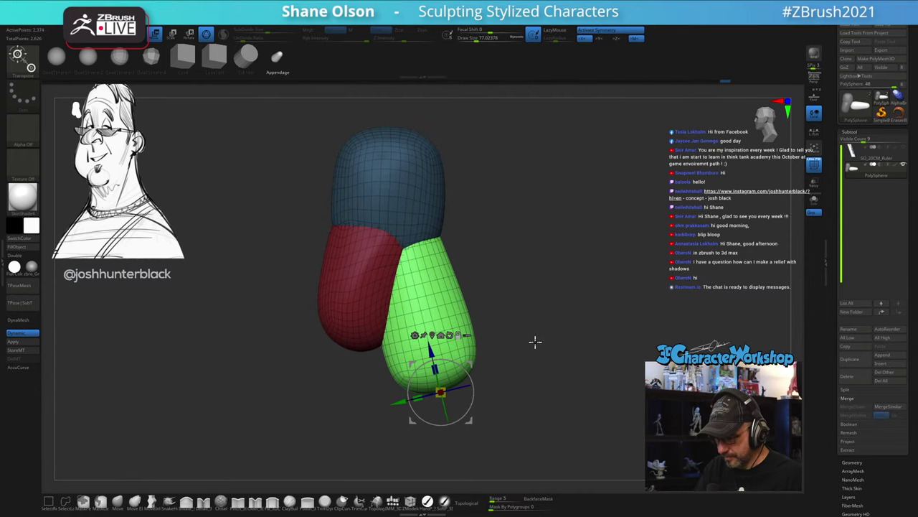
pyautogui.keyDown('alt'); pyautogui.moveTo(509, 312); pyautogui.dragTo(528, 294); pyautogui.keyUp('alt')
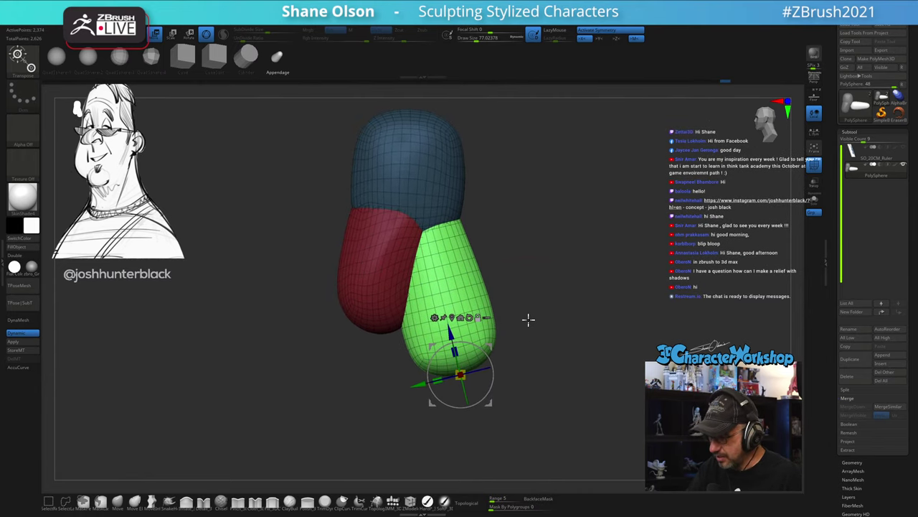
# Step: With the Move brush at a draw size of about 108, pull the neck's upper end up under the back of the skull
pyautogui.press('q')
pyautogui.click(122, 499)
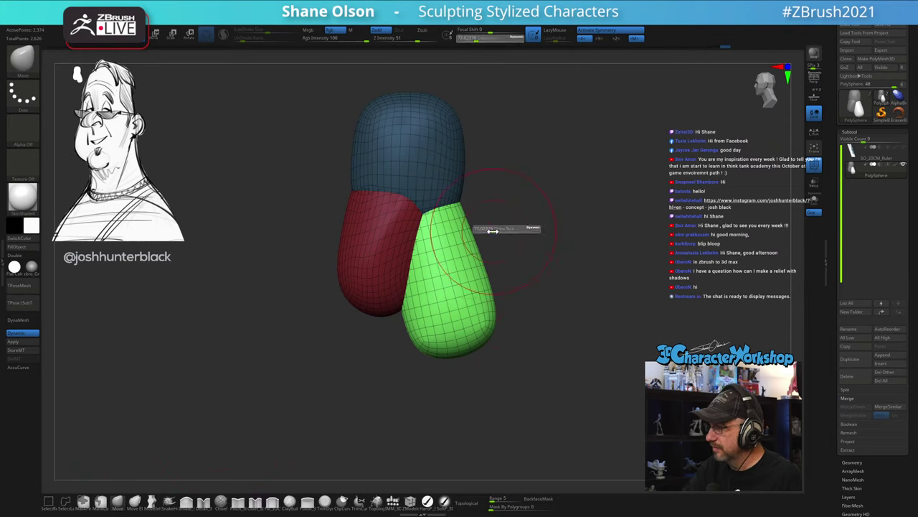
pyautogui.moveTo(459, 205); pyautogui.dragTo(452, 190)
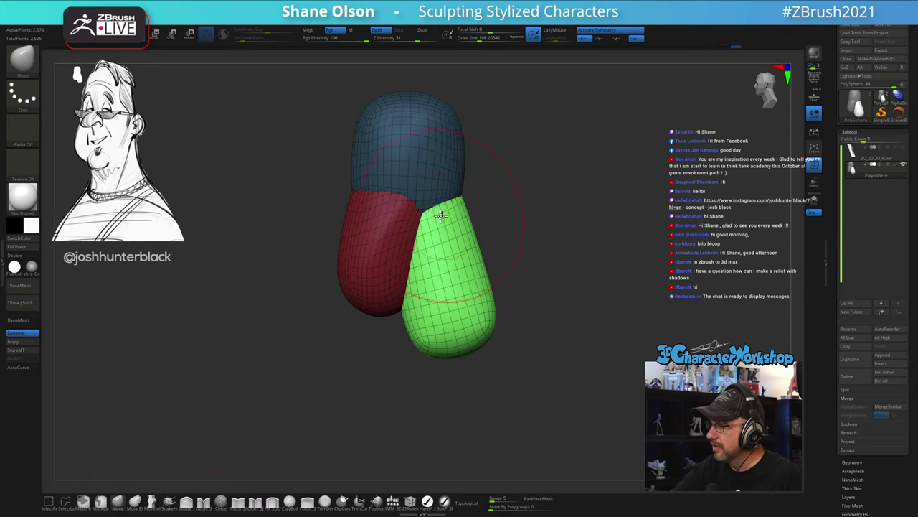
# Step: Using the MoveInfiniteDepth brush, push in the back of the neck in side view and adjust its sides from behind
pyautogui.click(152, 501)
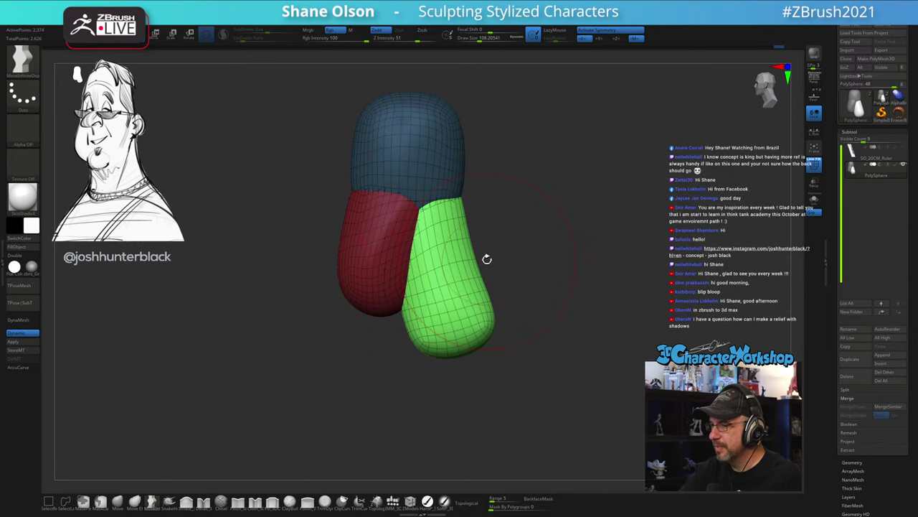
pyautogui.moveTo(509, 309); pyautogui.dragTo(534, 288)
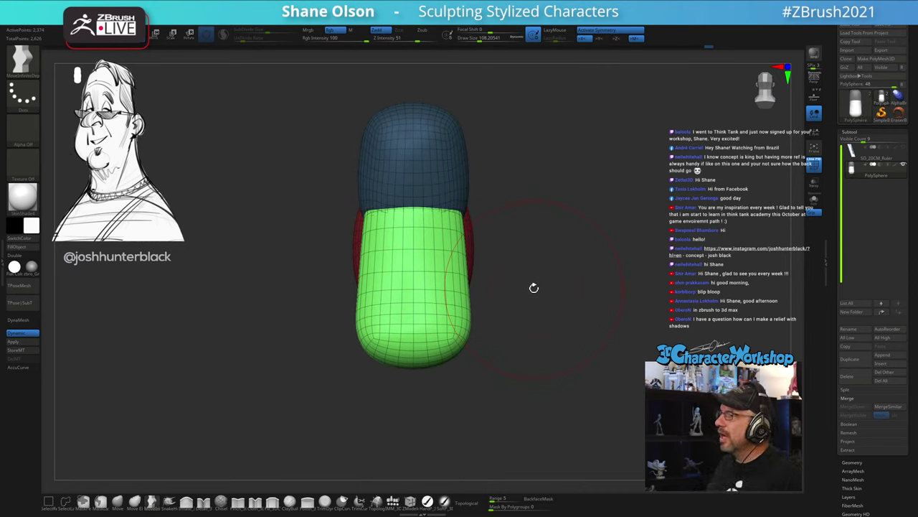
pyautogui.moveTo(460, 213); pyautogui.dragTo(457, 213)
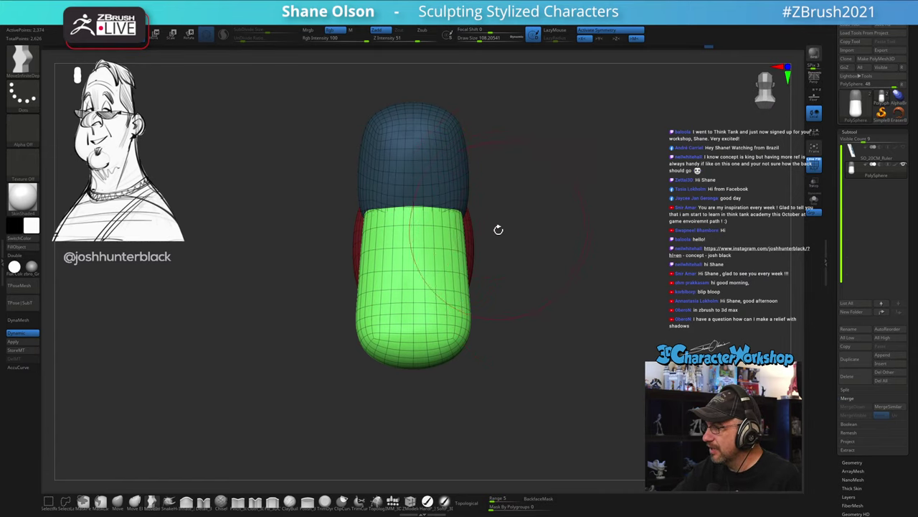
pyautogui.moveTo(462, 325)
pyautogui.mouseDown()
pyautogui.moveTo(460, 350)
pyautogui.moveTo(528, 385)
pyautogui.moveTo(482, 360)
pyautogui.mouseUp()
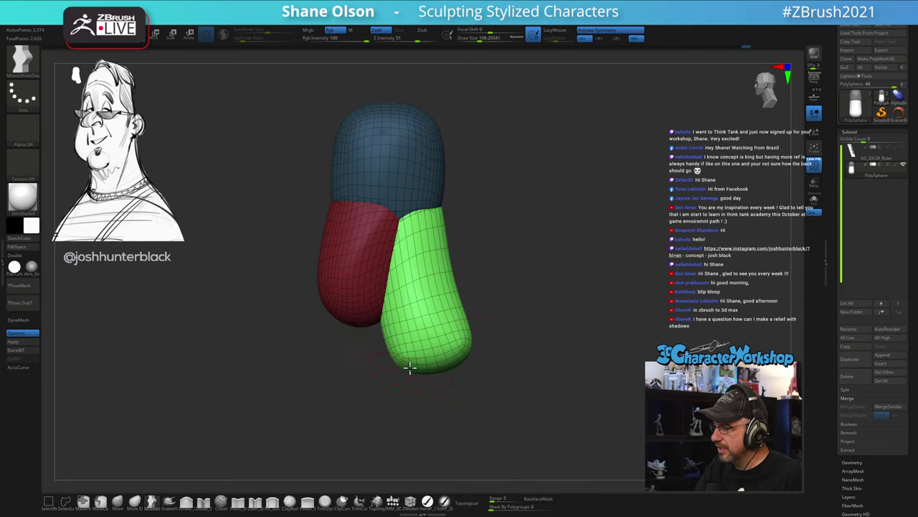
# Step: Extend the neck's base downward in side view, then refine its upper back and smooth it from behind
pyautogui.moveTo(409, 368); pyautogui.dragTo(406, 374)
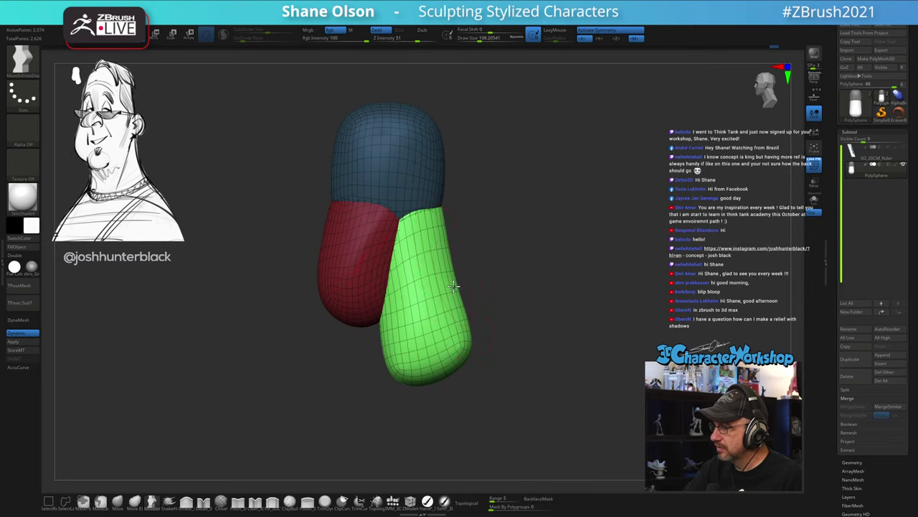
pyautogui.moveTo(434, 230); pyautogui.dragTo(444, 231)
pyautogui.moveTo(532, 280); pyautogui.dragTo(482, 275)
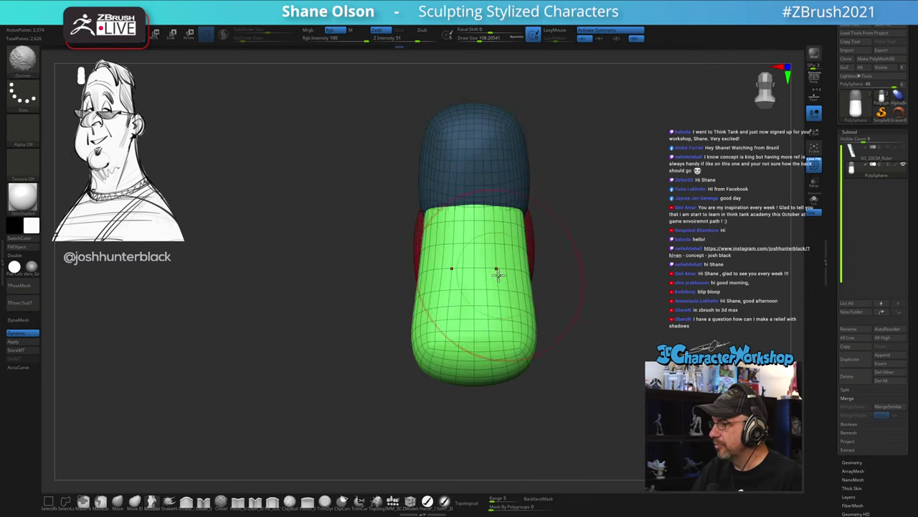
# Step: Invert the mask to free the skull and jaw, and refine the jaw's outline in side and front views at draw size about 83
pyautogui.moveTo(550, 254)
pyautogui.mouseDown()
pyautogui.moveTo(595, 254)
pyautogui.moveTo(542, 300)
pyautogui.mouseUp()
pyautogui.keyDown('ctrl'); pyautogui.click(560, 298); pyautogui.keyUp('ctrl')
pyautogui.press('s')
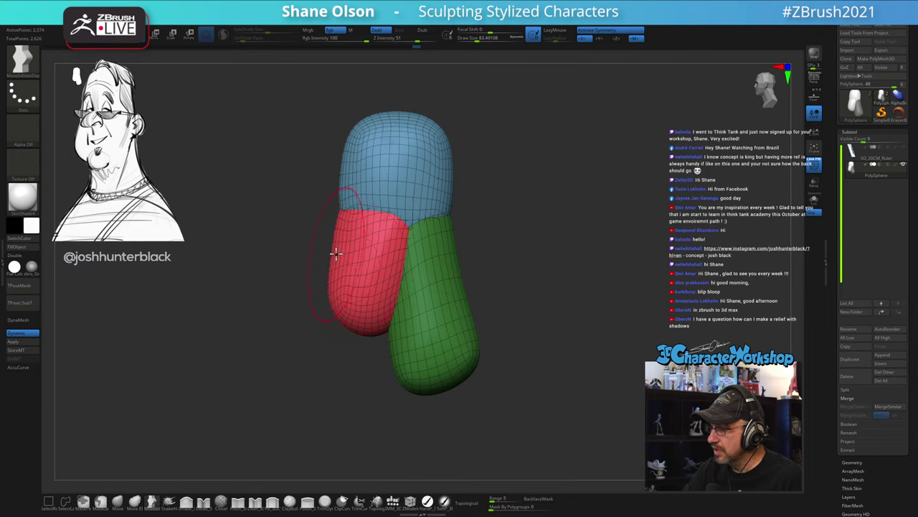
pyautogui.moveTo(376, 380); pyautogui.dragTo(399, 371)
pyautogui.keyDown('alt'); pyautogui.moveTo(412, 335); pyautogui.dragTo(477, 301); pyautogui.keyUp('alt')
pyautogui.moveTo(344, 288); pyautogui.dragTo(373, 290)
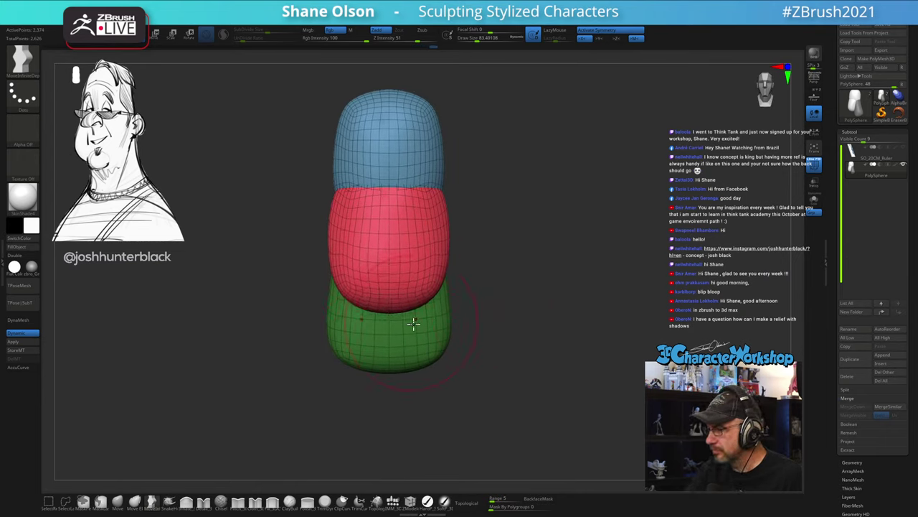
pyautogui.moveTo(496, 350); pyautogui.dragTo(465, 352)
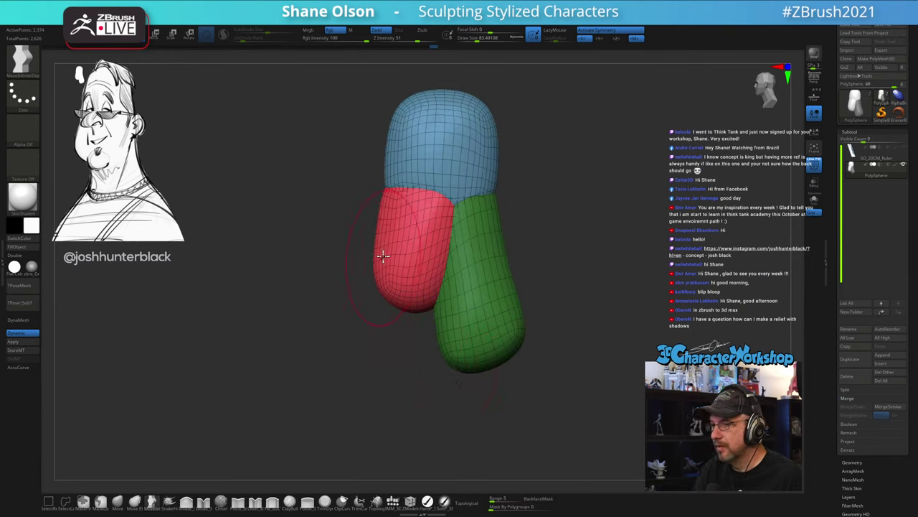
pyautogui.moveTo(425, 393); pyautogui.dragTo(471, 390, button='right')
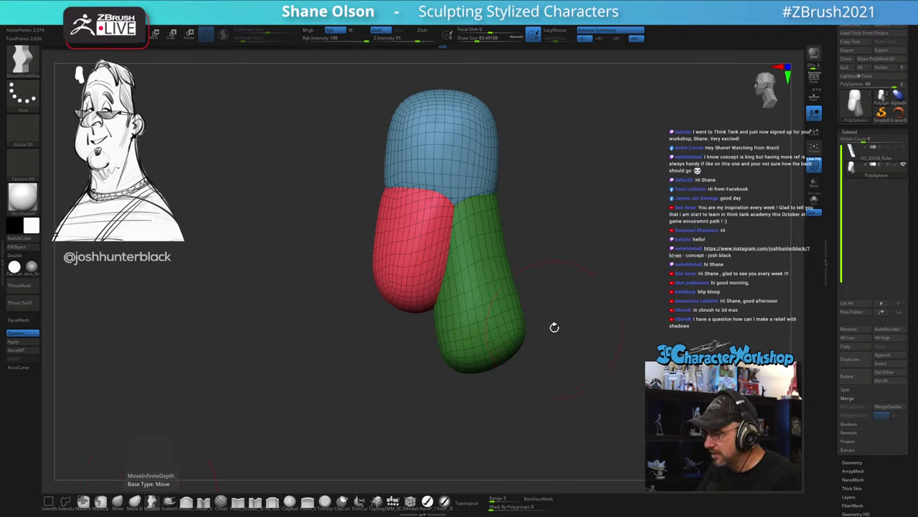
# Step: Refine the skull's front and crown in side view with the MoveInfiniteDepth brush at a draw size of about 101
pyautogui.keyDown('alt'); pyautogui.moveTo(558, 315); pyautogui.dragTo(549, 313); pyautogui.keyUp('alt')
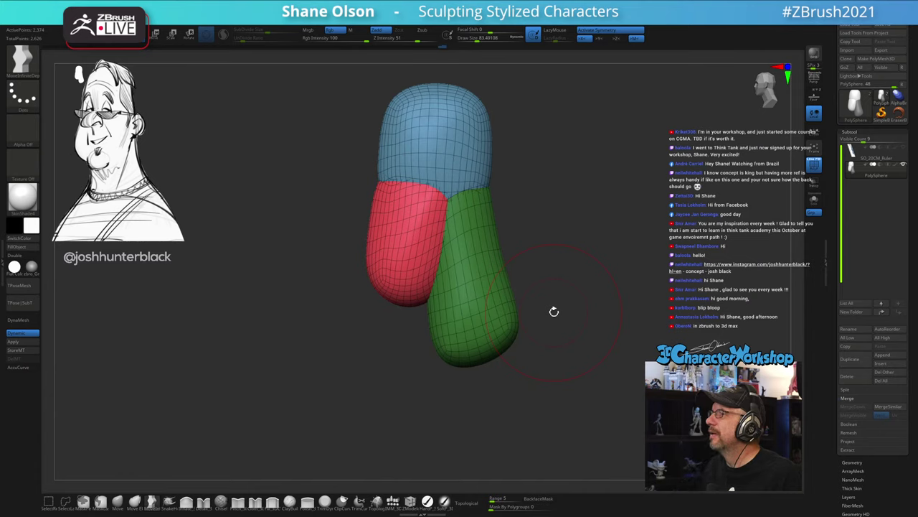
pyautogui.moveTo(649, 222)
pyautogui.mouseDown()
pyautogui.moveTo(627, 219)
pyautogui.moveTo(629, 201)
pyautogui.mouseUp()
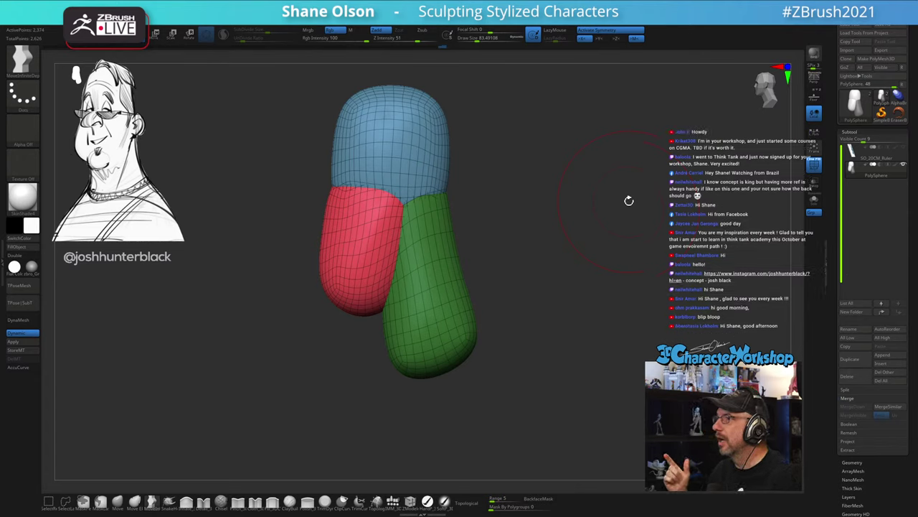
pyautogui.press('s')
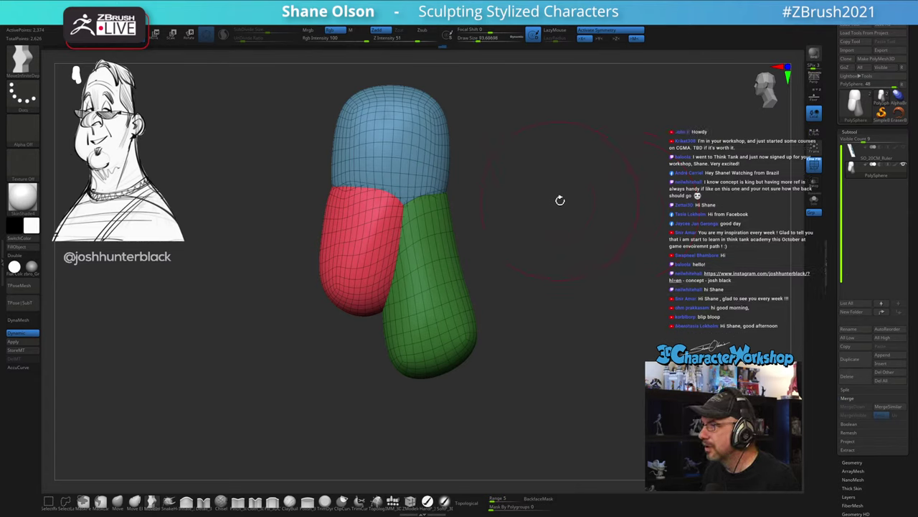
pyautogui.press('s')
pyautogui.moveTo(560, 199); pyautogui.dragTo(563, 186)
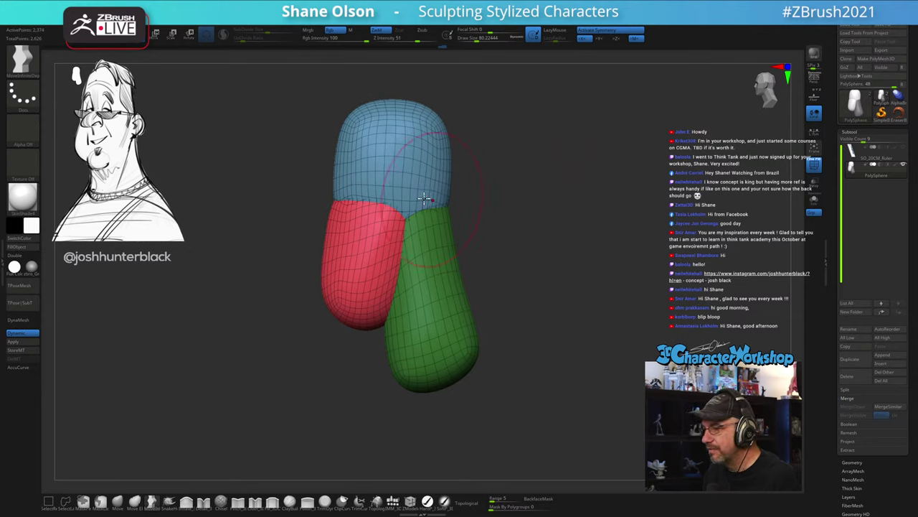
pyautogui.press('s')
pyautogui.moveTo(332, 150); pyautogui.dragTo(345, 121)
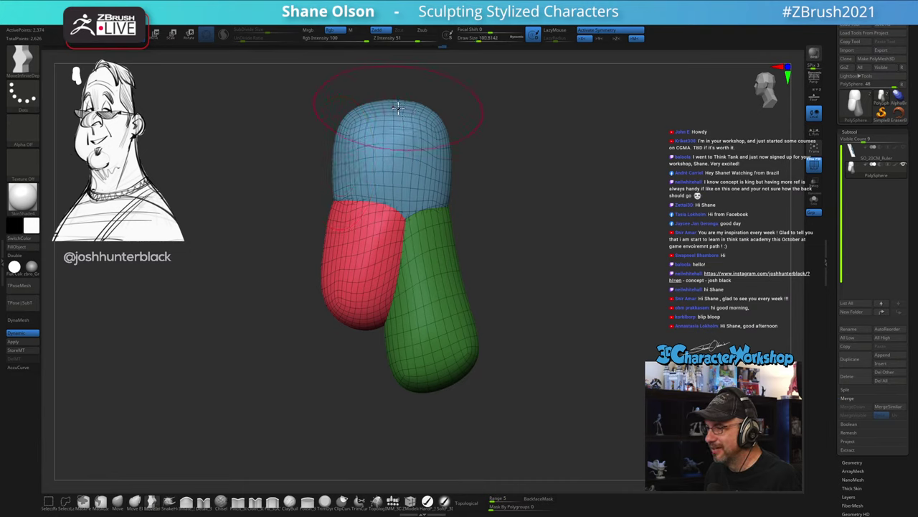
pyautogui.moveTo(400, 105); pyautogui.dragTo(401, 109)
# Step: Slim the neck's lower part from behind at draw size about 104, and push in the jaw's front edge in side view
pyautogui.moveTo(524, 175); pyautogui.dragTo(524, 251)
pyautogui.press(']')
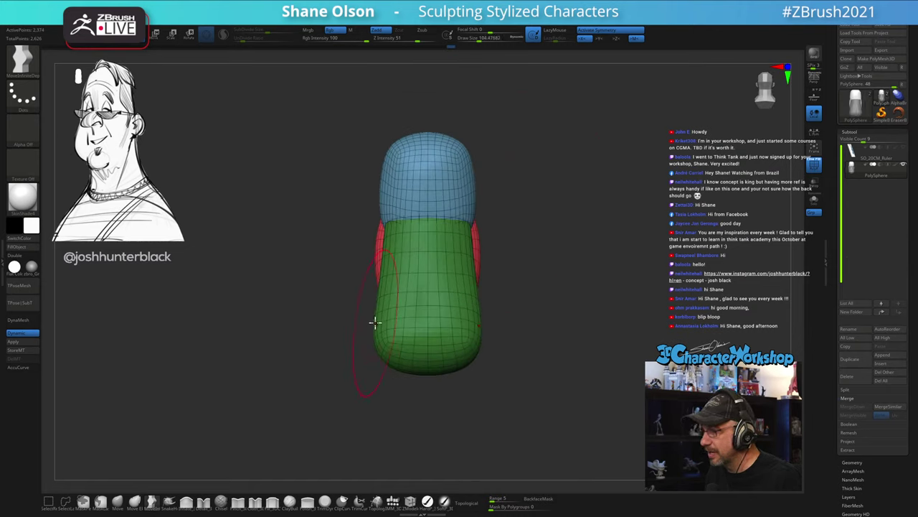
pyautogui.moveTo(479, 287); pyautogui.dragTo(414, 277)
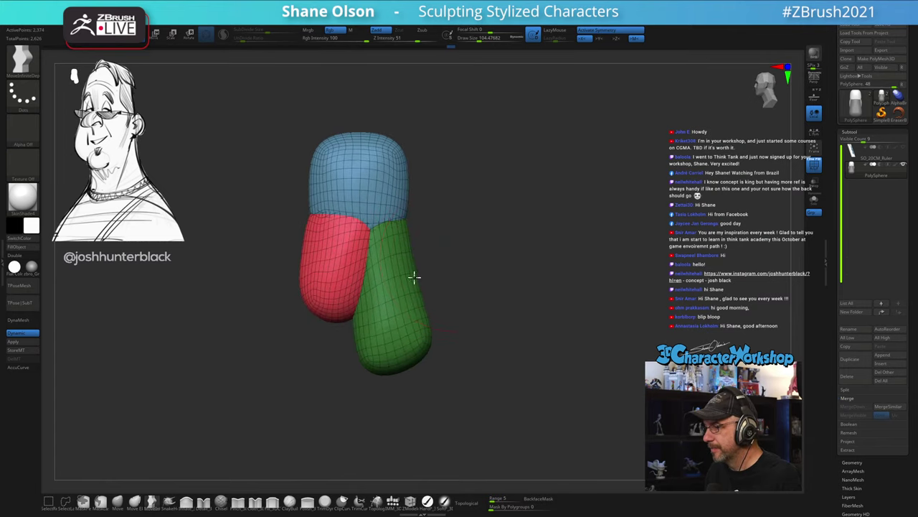
pyautogui.moveTo(491, 233); pyautogui.dragTo(543, 231)
pyautogui.moveTo(553, 228); pyautogui.dragTo(565, 228)
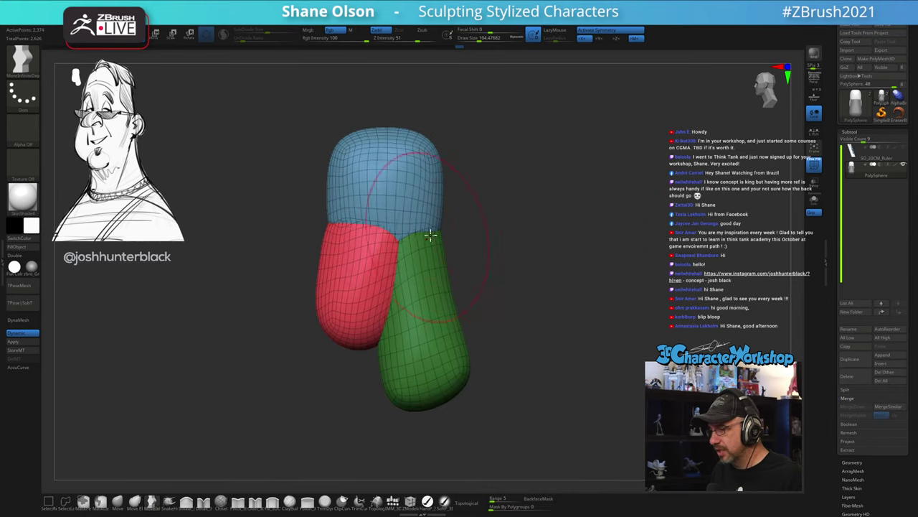
pyautogui.moveTo(316, 274); pyautogui.dragTo(320, 274)
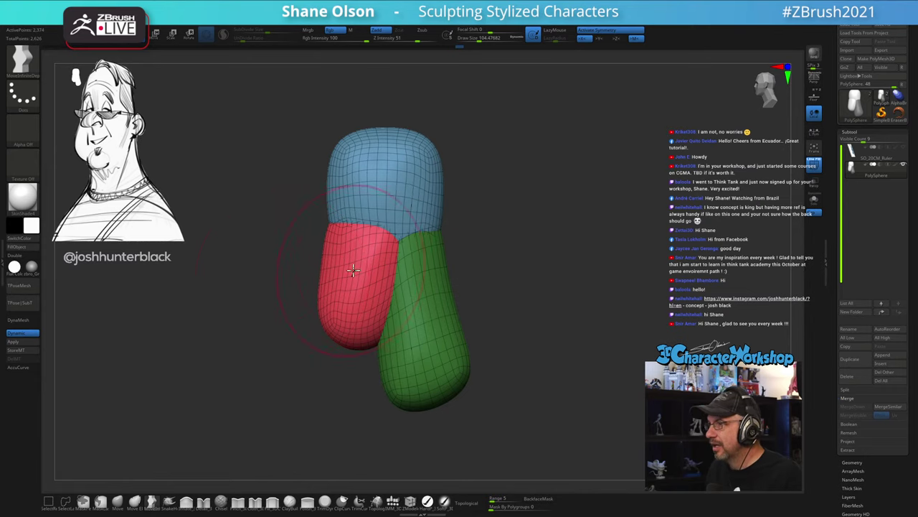
# Step: Adjust the jaw's front edge and raise its underside in side view at a draw size of about 114
pyautogui.moveTo(593, 247); pyautogui.dragTo(598, 251)
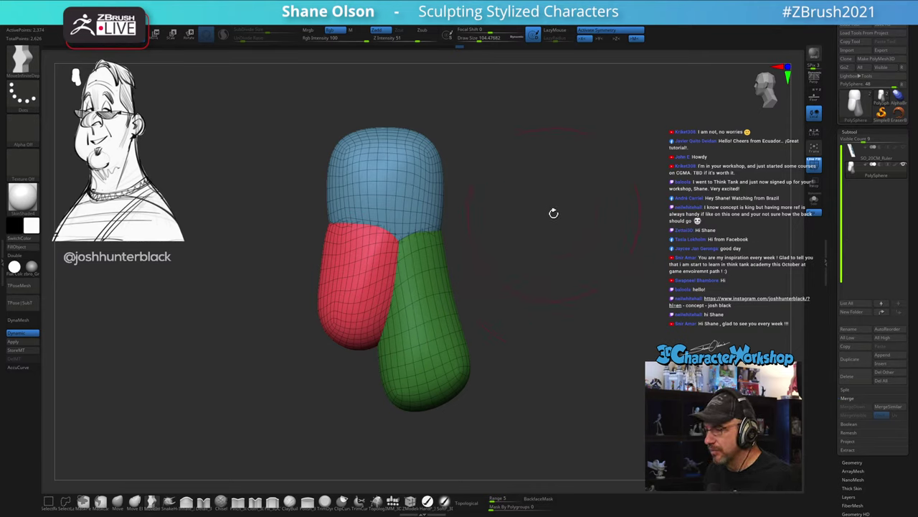
pyautogui.moveTo(541, 221); pyautogui.dragTo(519, 248)
pyautogui.press('s')
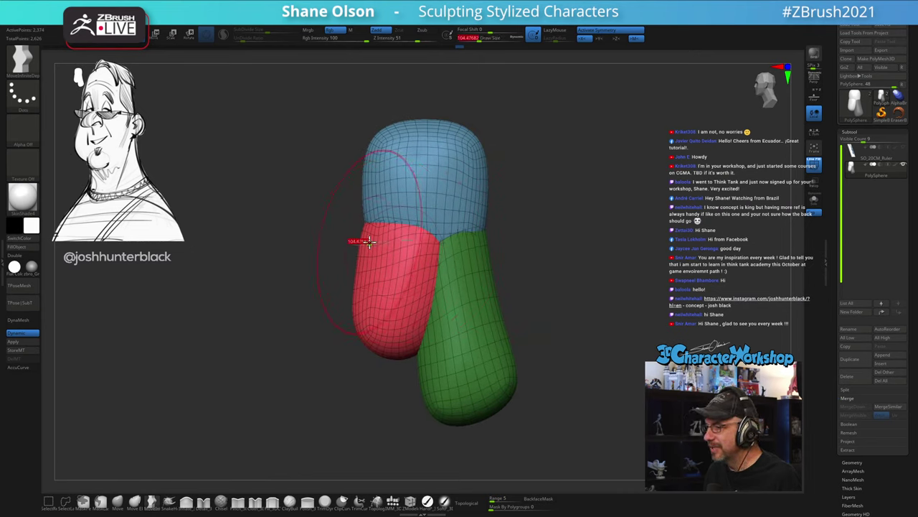
pyautogui.moveTo(369, 243); pyautogui.dragTo(371, 242)
pyautogui.press('s')
pyautogui.moveTo(388, 308); pyautogui.dragTo(391, 309)
pyautogui.moveTo(389, 341); pyautogui.dragTo(389, 335)
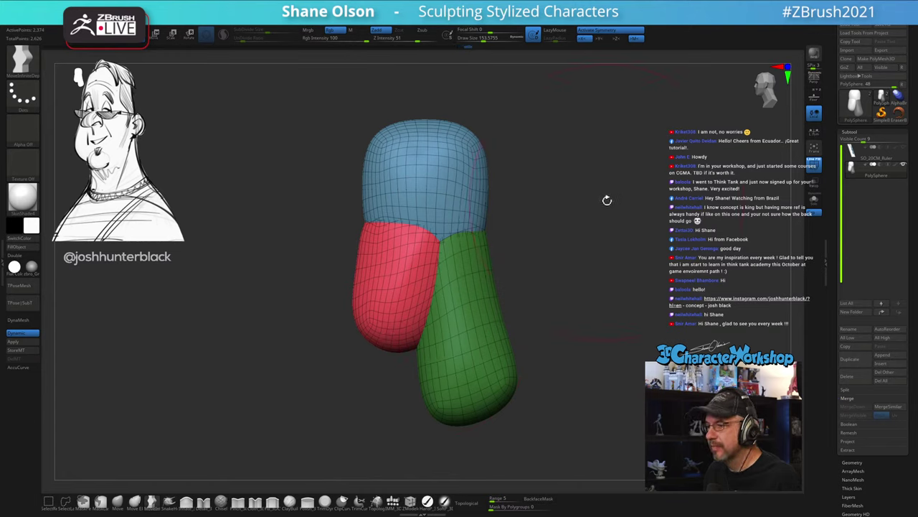
pyautogui.keyDown('alt'); pyautogui.moveTo(583, 204); pyautogui.dragTo(533, 236); pyautogui.keyUp('alt')
pyautogui.press('s')
pyautogui.moveTo(265, 303); pyautogui.dragTo(257, 303)
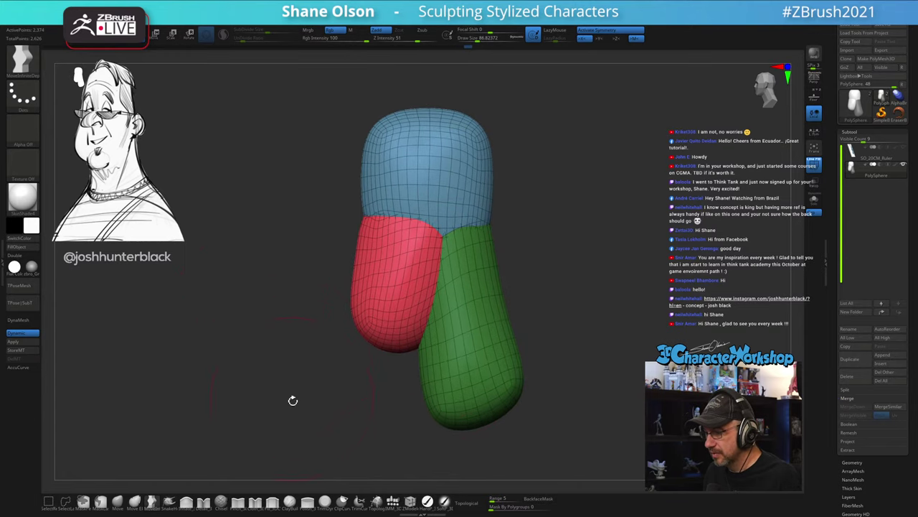
# Step: Insert a QuadSphere-2 primitive on the side of the head where skull, jaw and neck meet, mirrored as the ears
pyautogui.click(391, 501)
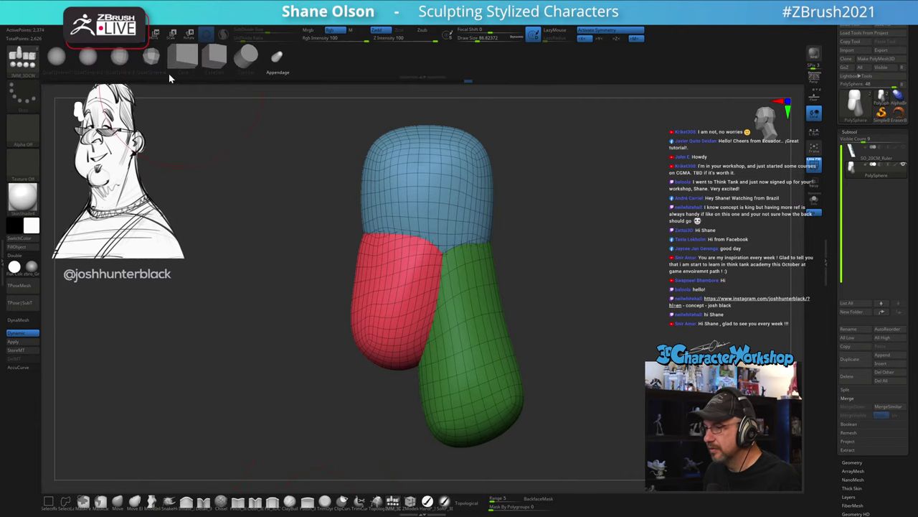
pyautogui.click(87, 56)
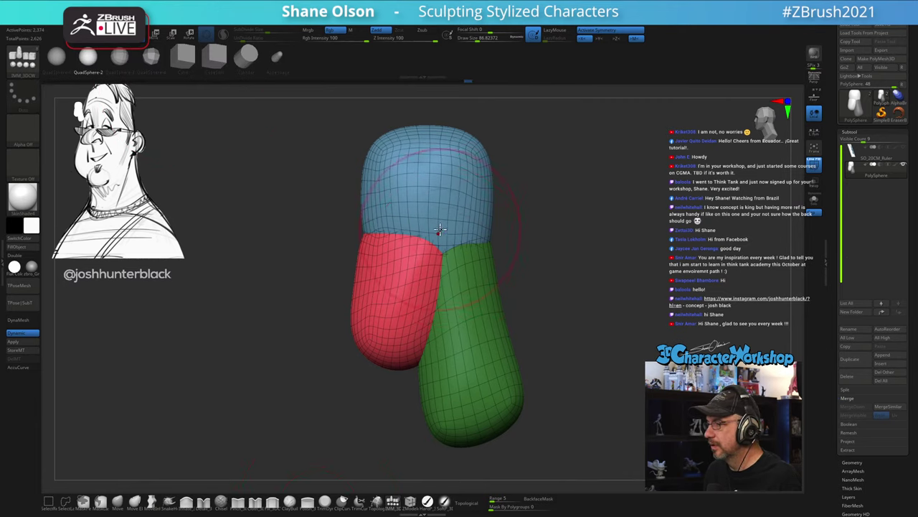
pyautogui.moveTo(445, 231); pyautogui.dragTo(441, 252)
pyautogui.hotkey('ctrl', 'z')
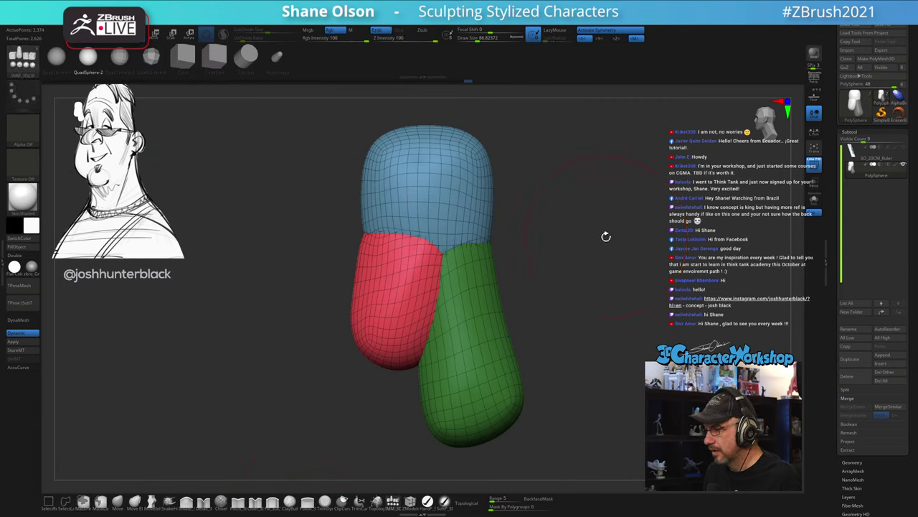
pyautogui.press('w')
pyautogui.keyDown('alt'); pyautogui.click(497, 369); pyautogui.keyUp('alt')
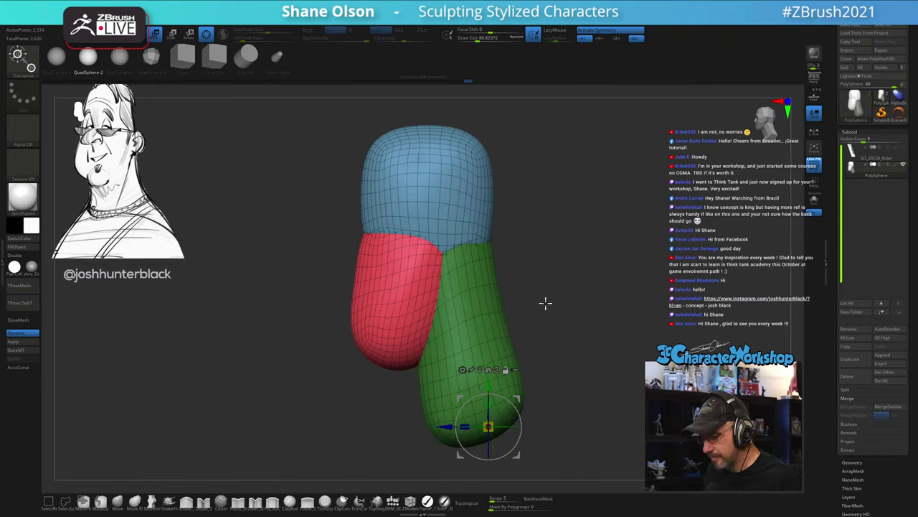
pyautogui.press('q')
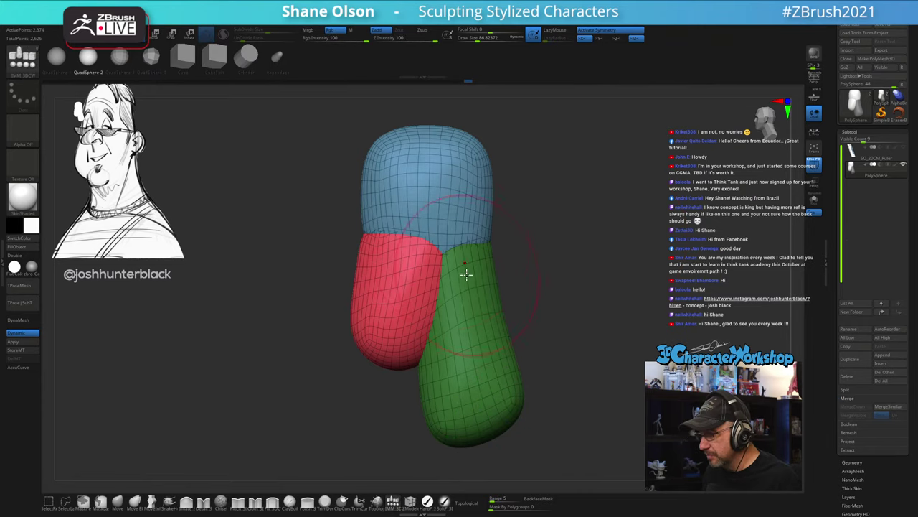
pyautogui.moveTo(439, 228); pyautogui.dragTo(446, 252)
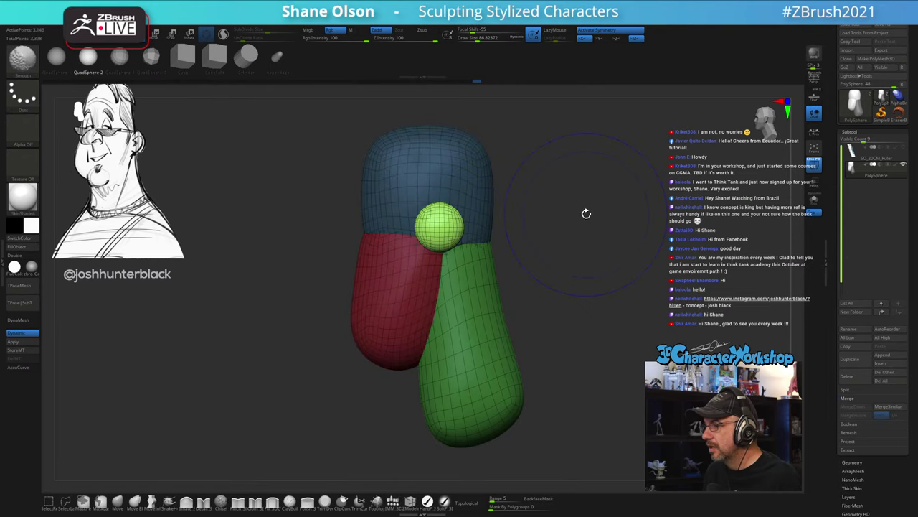
# Step: Scale the ear spheres narrower along X and move them lower and closer against the sides of the head
pyautogui.press('w')
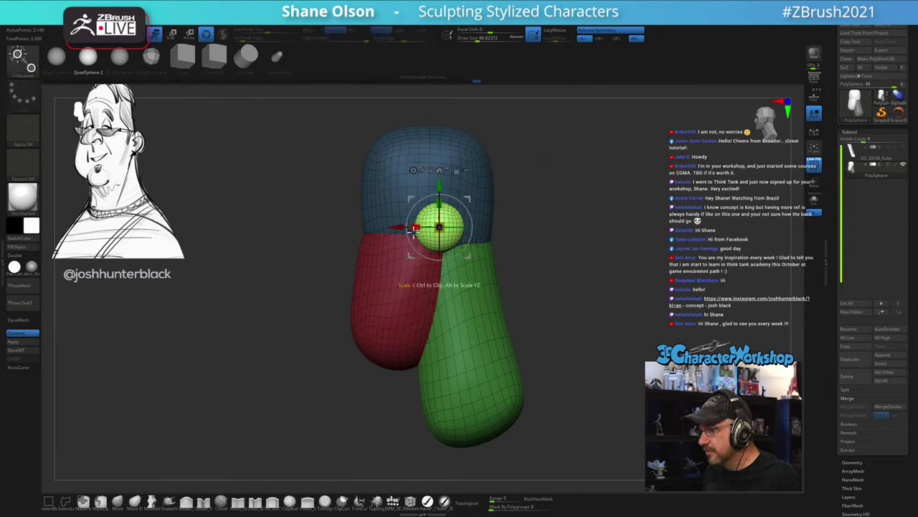
pyautogui.moveTo(416, 230); pyautogui.dragTo(463, 227)
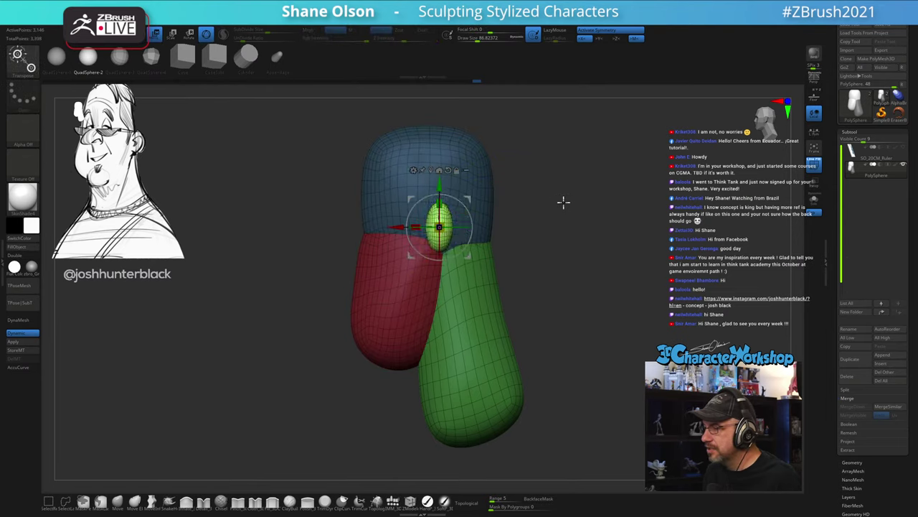
pyautogui.moveTo(563, 201); pyautogui.dragTo(584, 217)
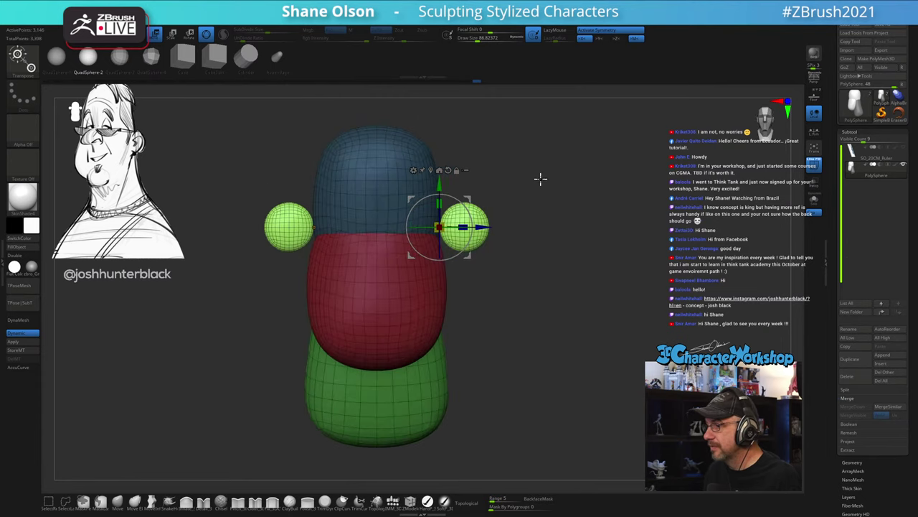
pyautogui.moveTo(539, 180); pyautogui.dragTo(541, 267)
pyautogui.moveTo(455, 255); pyautogui.dragTo(462, 235)
pyautogui.moveTo(471, 200); pyautogui.dragTo(465, 205)
pyautogui.moveTo(534, 262); pyautogui.dragTo(584, 234)
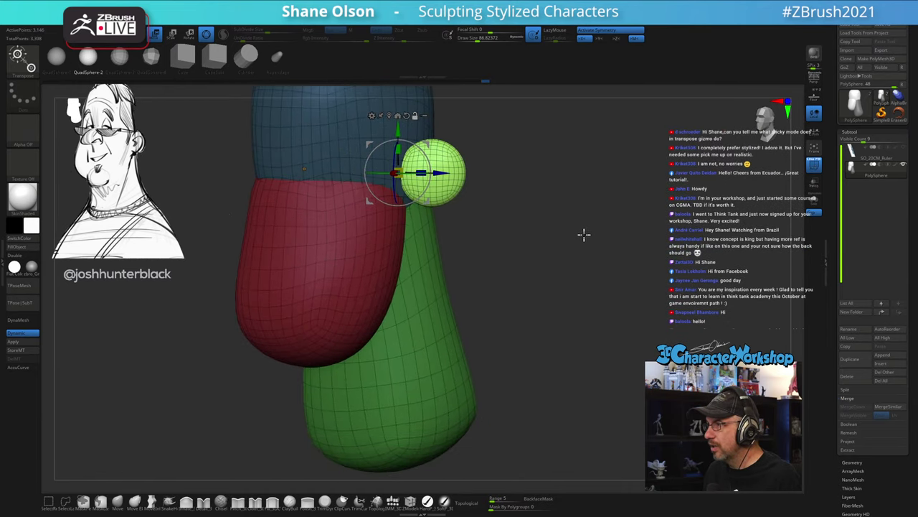
pyautogui.moveTo(397, 129); pyautogui.dragTo(424, 155)
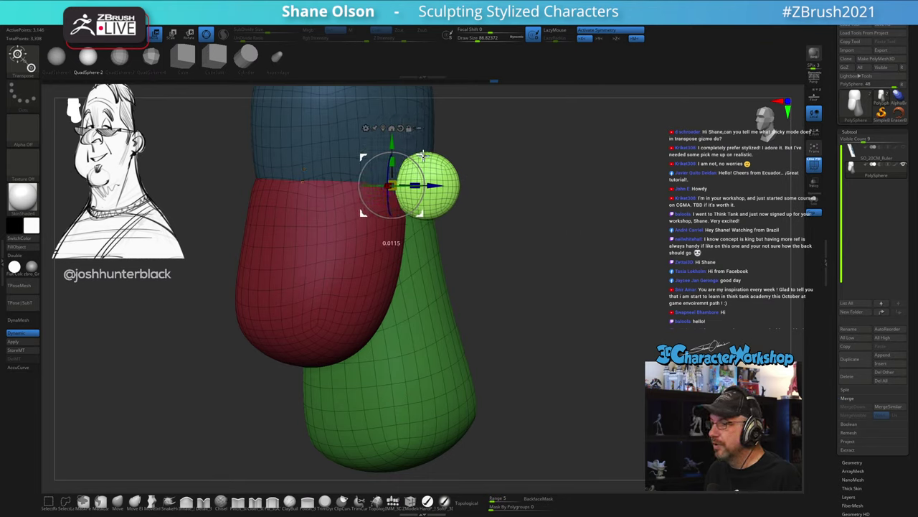
# Step: Shape the ear's front edge and thickness with the Move brush, reducing the draw size from about 56 to 37
pyautogui.press('q')
pyautogui.moveTo(558, 197)
pyautogui.mouseDown()
pyautogui.moveTo(537, 198)
pyautogui.moveTo(570, 285)
pyautogui.mouseUp()
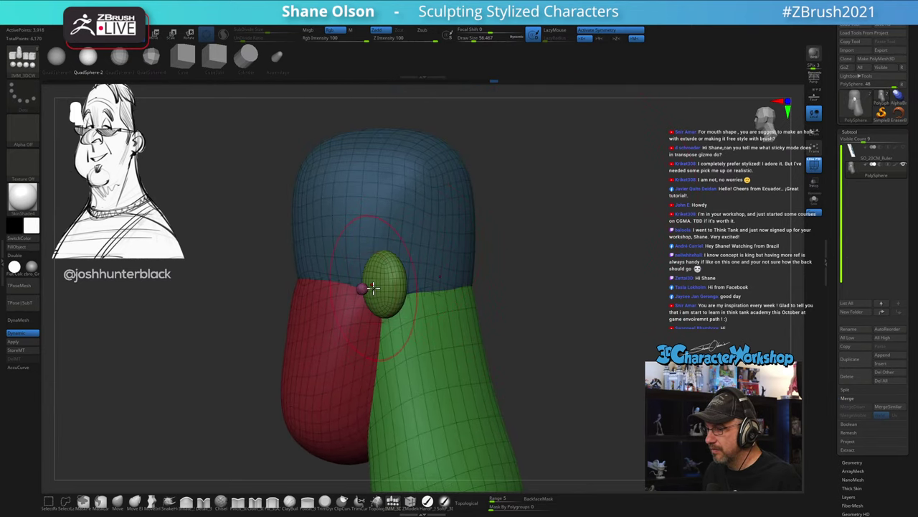
pyautogui.click(119, 501)
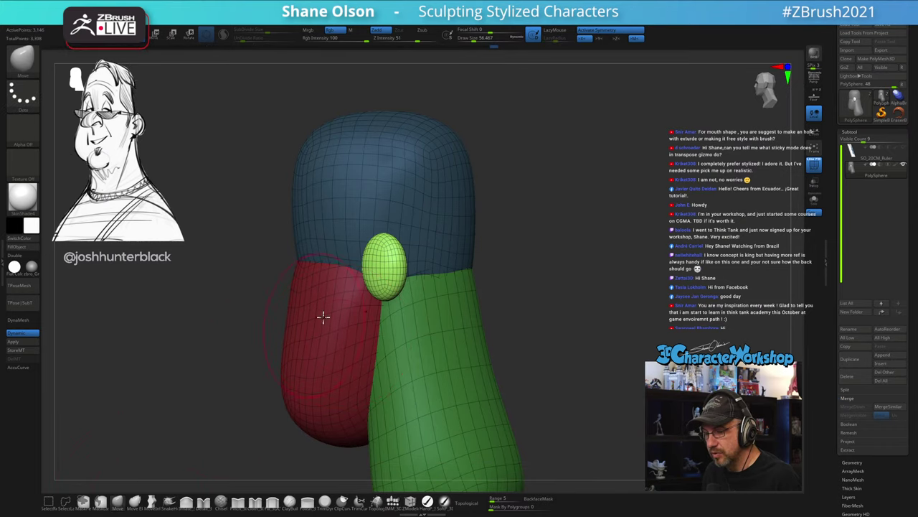
pyautogui.moveTo(368, 260); pyautogui.dragTo(370, 269)
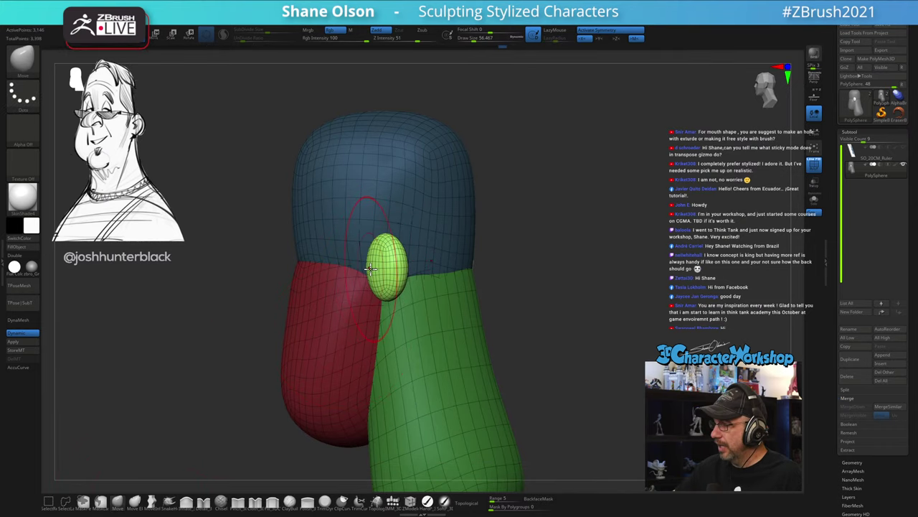
pyautogui.moveTo(510, 273)
pyautogui.mouseDown()
pyautogui.moveTo(514, 238)
pyautogui.moveTo(537, 268)
pyautogui.moveTo(530, 273)
pyautogui.mouseUp()
pyautogui.press('s')
pyautogui.moveTo(563, 277); pyautogui.dragTo(516, 278)
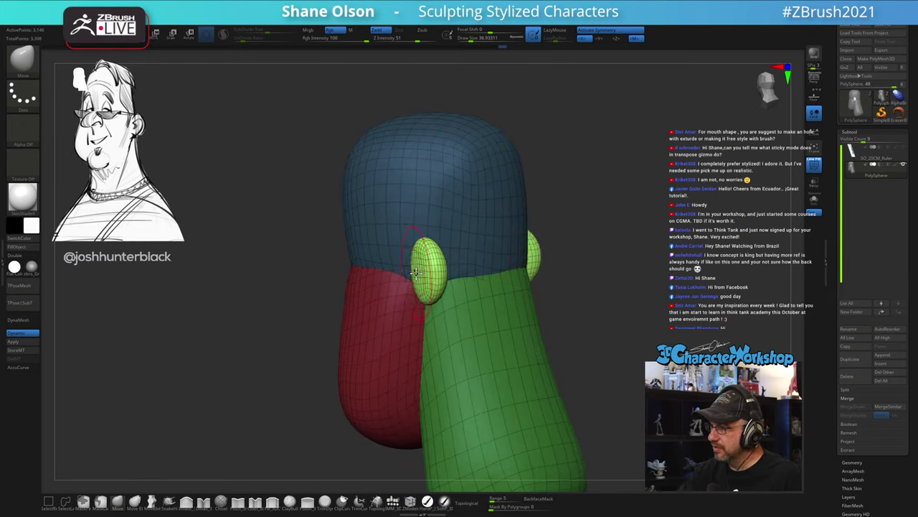
pyautogui.moveTo(433, 253)
pyautogui.mouseDown()
pyautogui.moveTo(463, 261)
pyautogui.moveTo(418, 263)
pyautogui.moveTo(457, 268)
pyautogui.moveTo(463, 284)
pyautogui.mouseUp()
# Step: Refine the ear's outline at a draw size of about 49, and lower both ears slightly along Y
pyautogui.press('s')
pyautogui.press('s')
pyautogui.press('s')
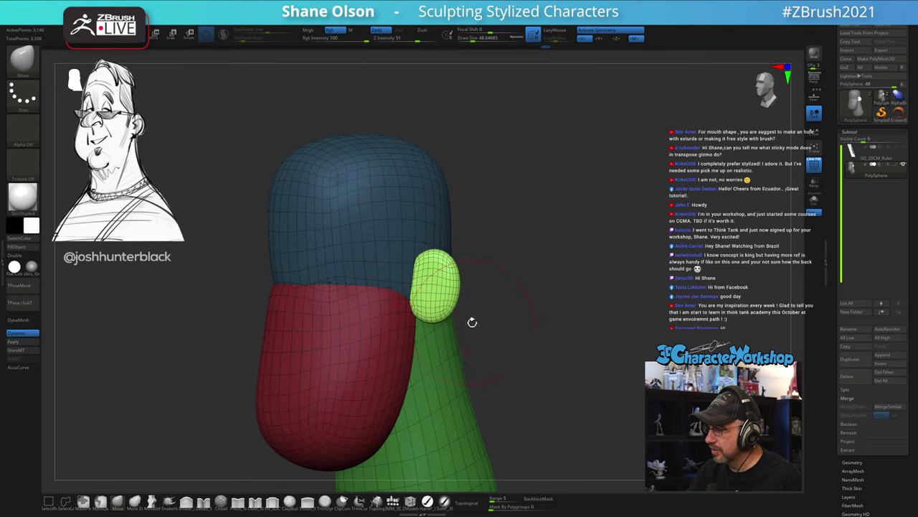
pyautogui.press('w')
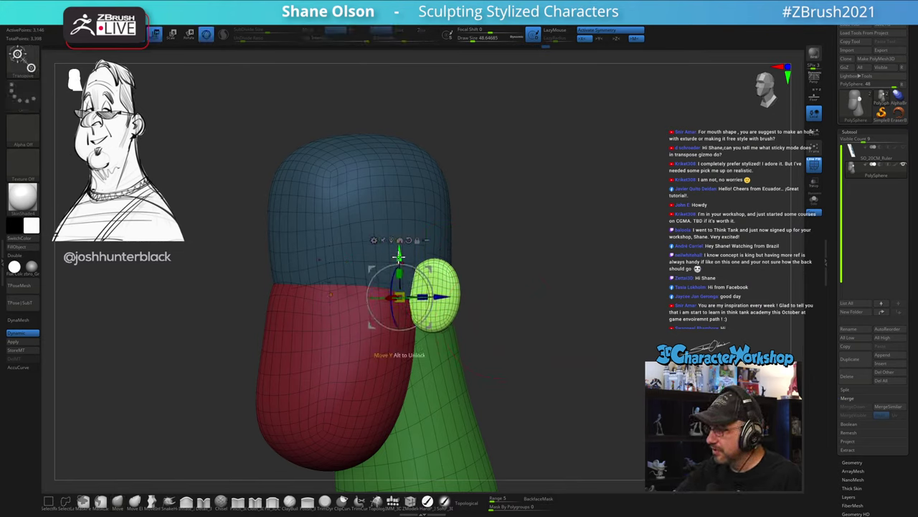
pyautogui.moveTo(459, 337)
pyautogui.mouseDown()
pyautogui.moveTo(510, 342)
pyautogui.moveTo(443, 292)
pyautogui.moveTo(443, 280)
pyautogui.mouseUp()
pyautogui.press('q')
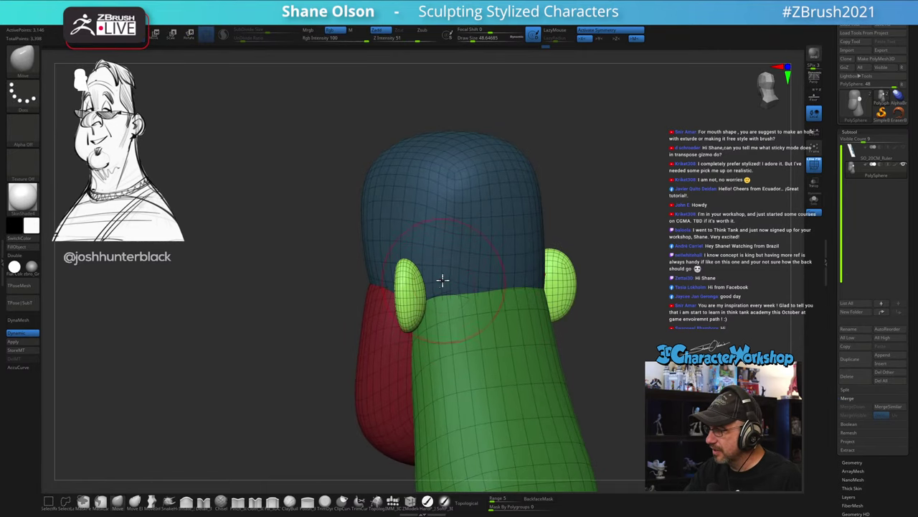
# Step: Adjust the backs of the ears from behind at draw size about 37, and tuck in the lobes at about 44
pyautogui.moveTo(442, 280)
pyautogui.keyDown('alt'); pyautogui.mouseDown(button='right')
pyautogui.moveTo(443, 297)
pyautogui.moveTo(426, 314)
pyautogui.mouseUp(button='right'); pyautogui.keyUp('alt')
pyautogui.press('[')
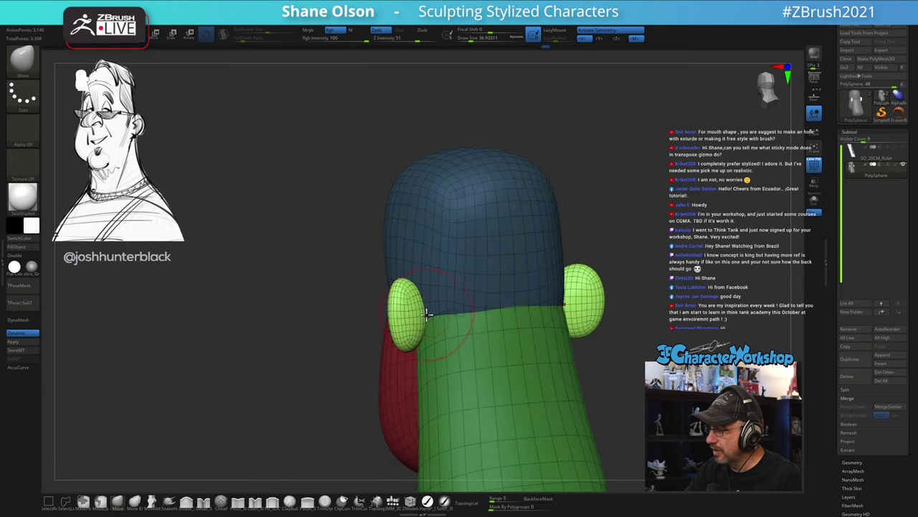
pyautogui.moveTo(426, 315); pyautogui.dragTo(428, 306)
pyautogui.moveTo(420, 303); pyautogui.dragTo(434, 301, button='right')
pyautogui.moveTo(431, 312); pyautogui.dragTo(436, 314)
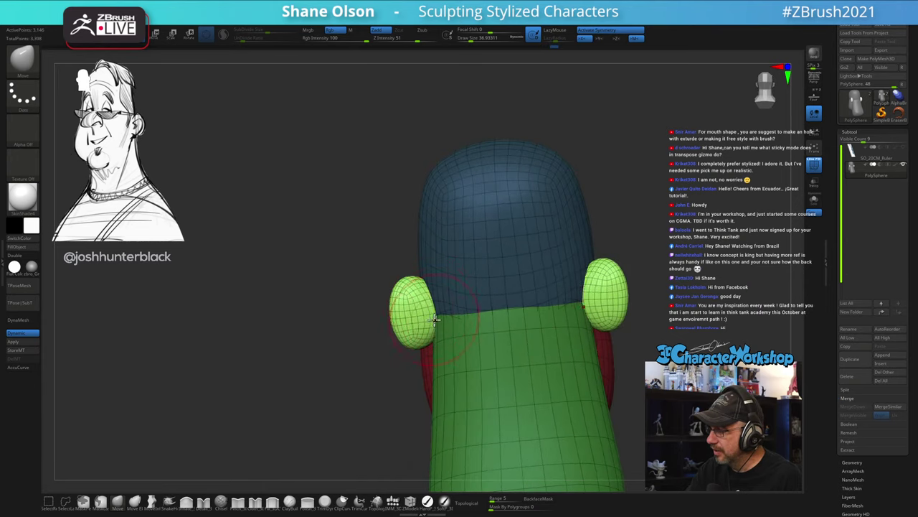
pyautogui.moveTo(434, 320); pyautogui.dragTo(490, 309, button='right')
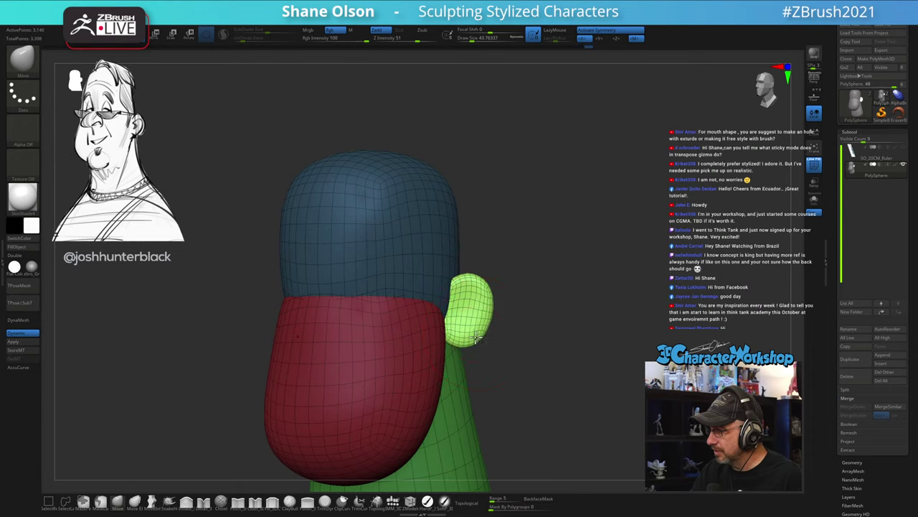
pyautogui.moveTo(552, 342); pyautogui.dragTo(534, 321, button='right')
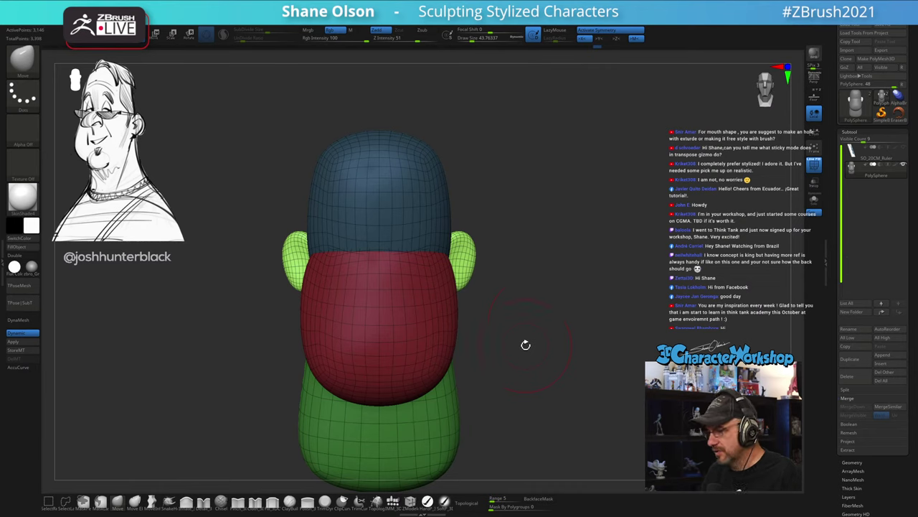
# Step: With the ears masked, narrow the sides of the jaw using the Move brush at a draw size of about 90
pyautogui.moveTo(525, 345); pyautogui.dragTo(523, 317, button='right')
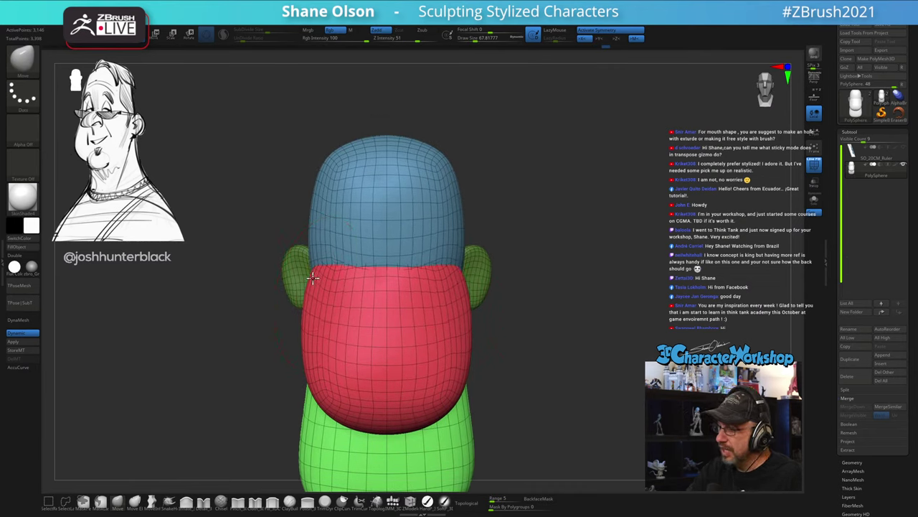
pyautogui.press('s')
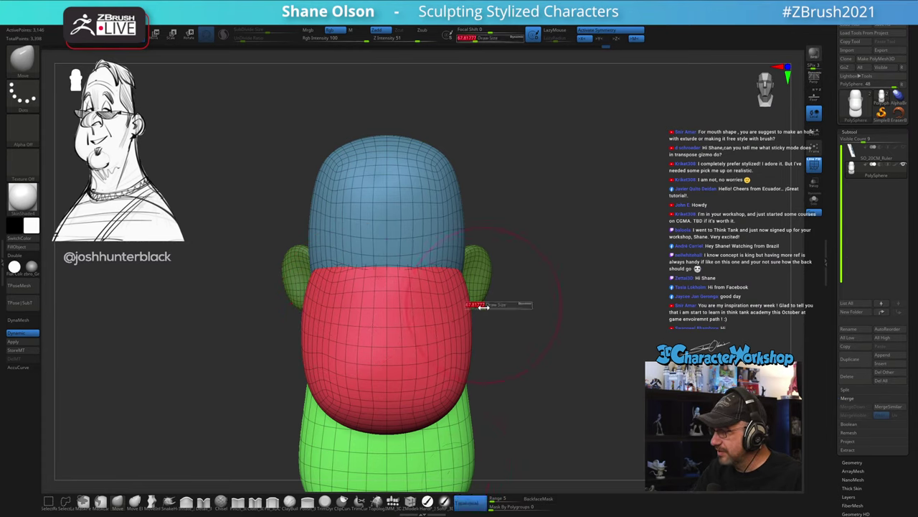
pyautogui.moveTo(483, 307); pyautogui.dragTo(463, 305)
pyautogui.moveTo(490, 359)
pyautogui.mouseDown()
pyautogui.moveTo(497, 359)
pyautogui.moveTo(463, 355)
pyautogui.mouseUp()
pyautogui.moveTo(584, 366); pyautogui.dragTo(549, 373)
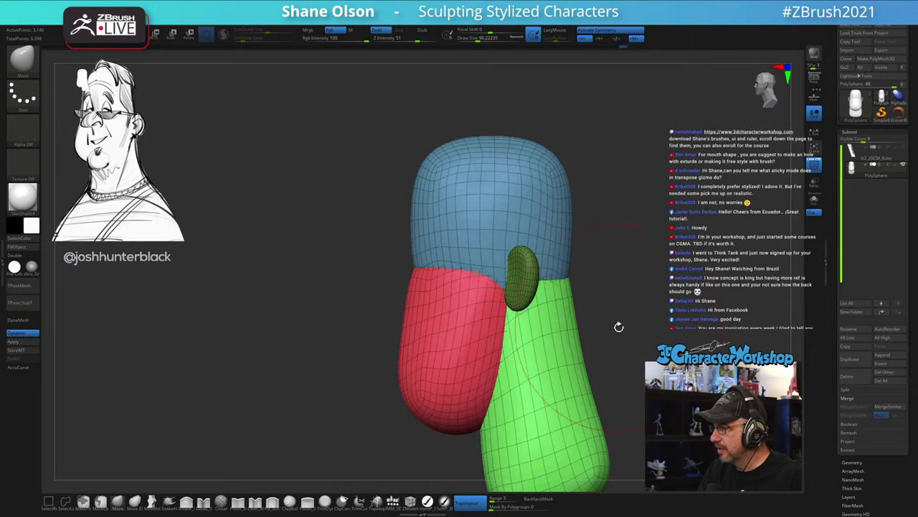
# Step: Refine the front of the forehead where it meets the face with the Move brush at draw sizes of about 62 to 74
pyautogui.moveTo(619, 327)
pyautogui.mouseDown(button='right')
pyautogui.moveTo(562, 297)
pyautogui.moveTo(582, 297)
pyautogui.mouseUp(button='right')
pyautogui.press('s')
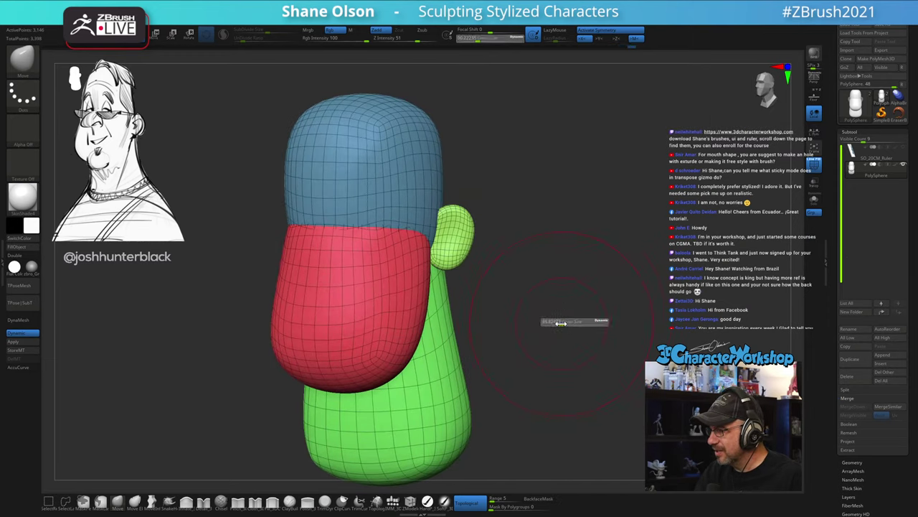
pyautogui.moveTo(561, 323)
pyautogui.mouseDown()
pyautogui.moveTo(527, 324)
pyautogui.moveTo(526, 314)
pyautogui.moveTo(551, 343)
pyautogui.mouseUp()
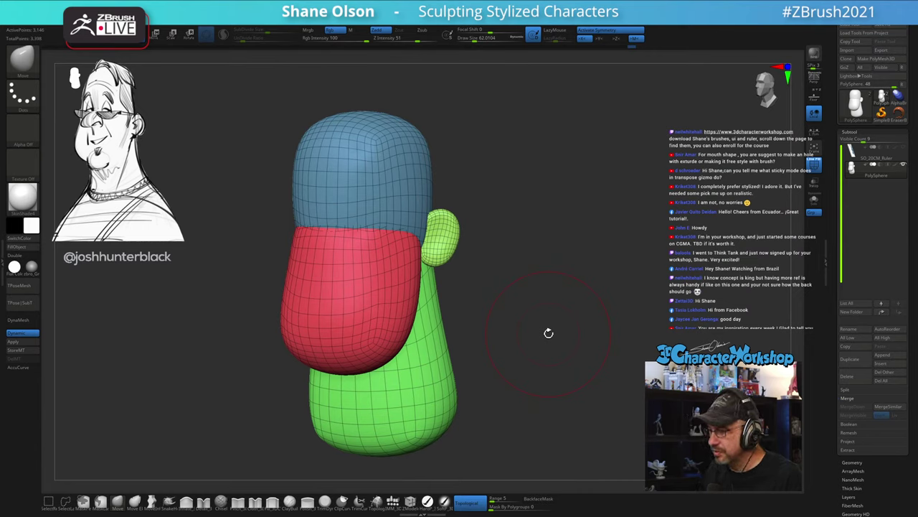
pyautogui.moveTo(534, 237)
pyautogui.mouseDown(button='right')
pyautogui.moveTo(547, 265)
pyautogui.moveTo(524, 220)
pyautogui.moveTo(507, 219)
pyautogui.mouseUp(button='right')
pyautogui.moveTo(507, 219); pyautogui.dragTo(497, 219)
pyautogui.moveTo(323, 249); pyautogui.dragTo(332, 234)
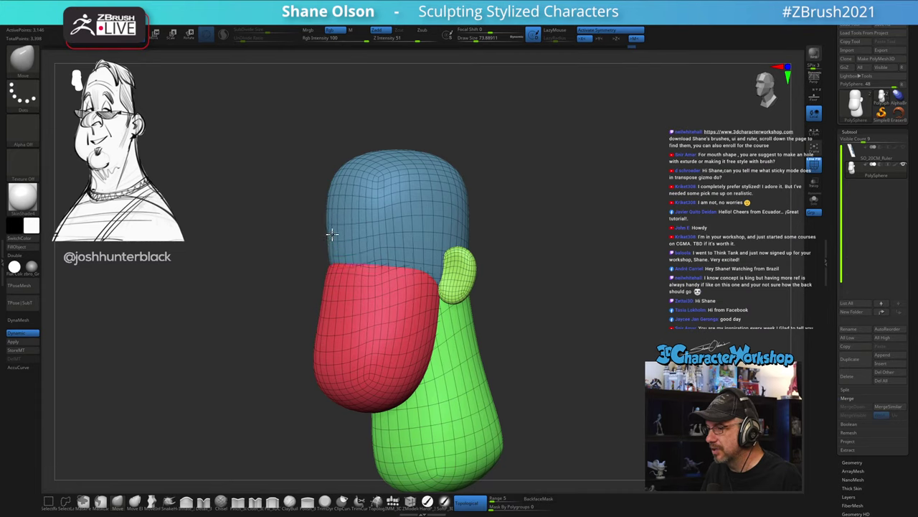
pyautogui.moveTo(261, 246); pyautogui.dragTo(270, 247)
pyautogui.moveTo(270, 247)
pyautogui.mouseDown(button='right')
pyautogui.moveTo(568, 250)
pyautogui.moveTo(590, 237)
pyautogui.moveTo(582, 242)
pyautogui.moveTo(581, 224)
pyautogui.mouseUp(button='right')
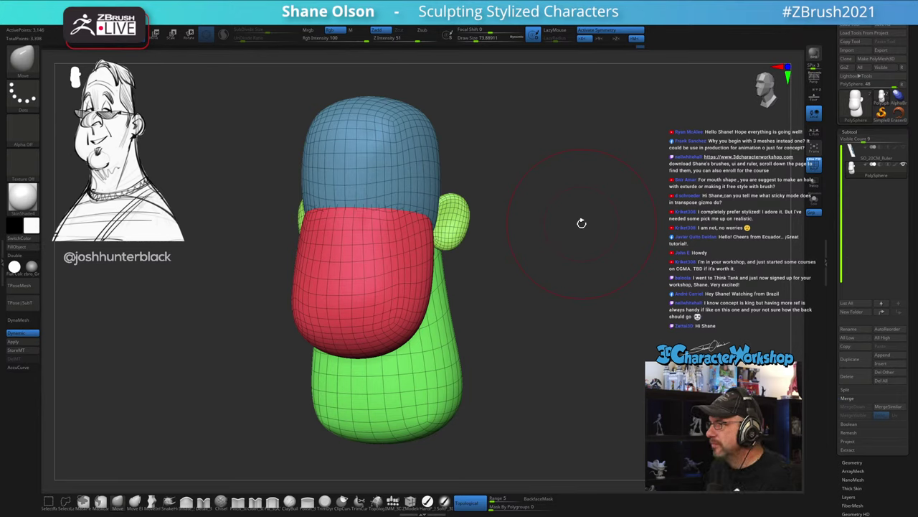
pyautogui.moveTo(575, 216); pyautogui.dragTo(575, 218)
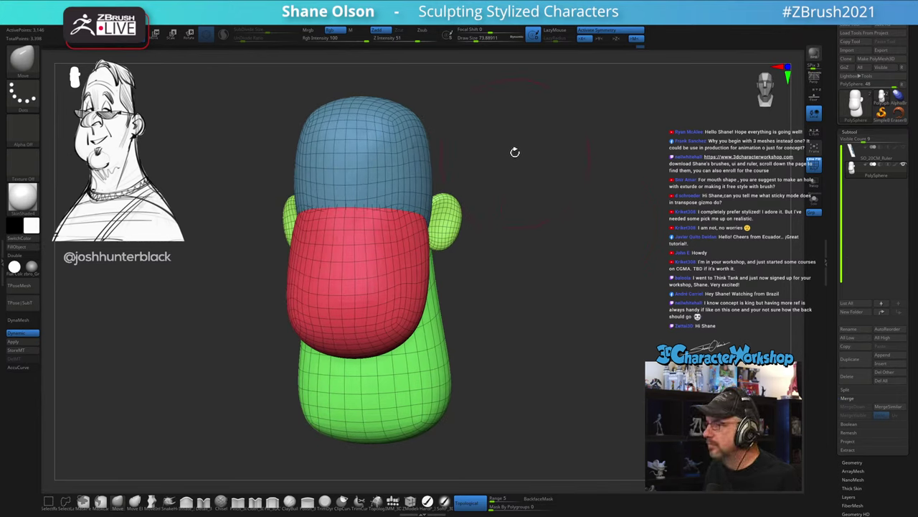
pyautogui.moveTo(522, 164); pyautogui.dragTo(564, 185)
# Step: Unlock the transform gizmo at the ear and move it out beside the head without moving the model
pyautogui.press('w')
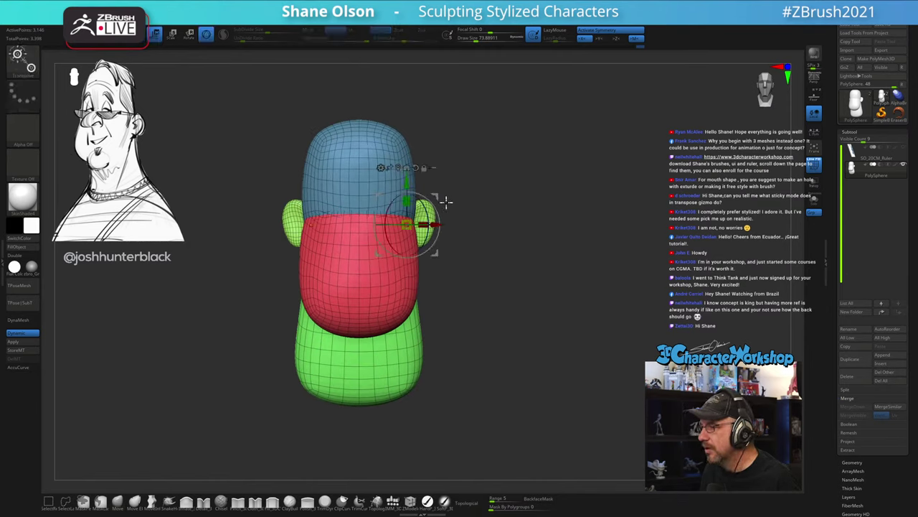
pyautogui.keyDown('alt'); pyautogui.click(416, 168); pyautogui.keyUp('alt')
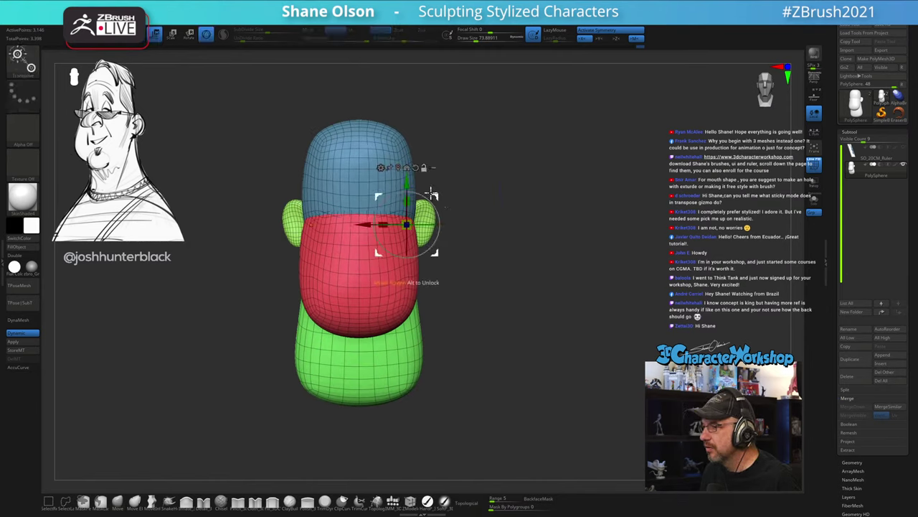
pyautogui.keyDown('alt'); pyautogui.moveTo(433, 193); pyautogui.dragTo(533, 199); pyautogui.keyUp('alt')
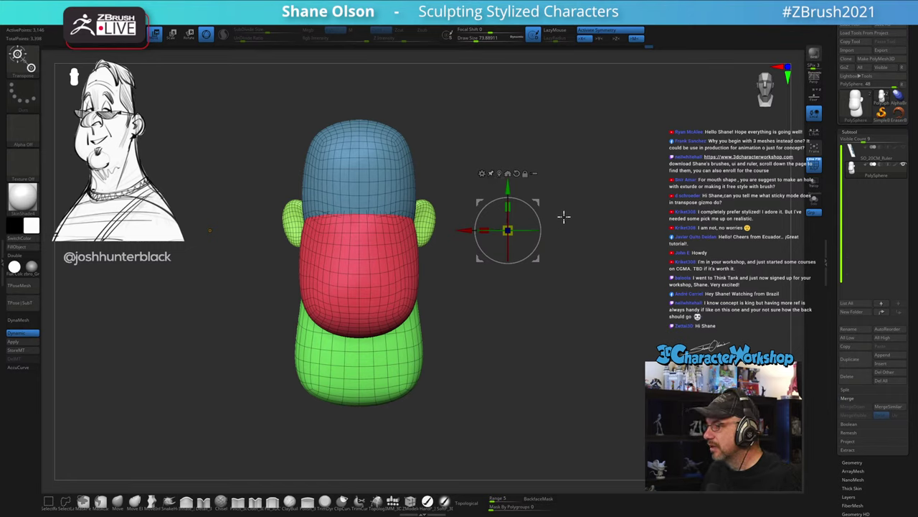
pyautogui.moveTo(538, 201); pyautogui.dragTo(544, 203)
pyautogui.hotkey('ctrl', 'z')
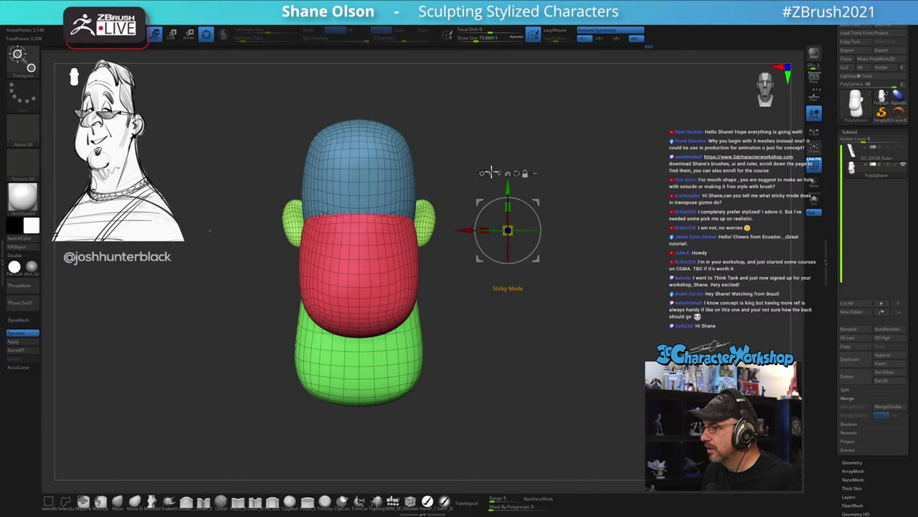
pyautogui.press('ctrl')
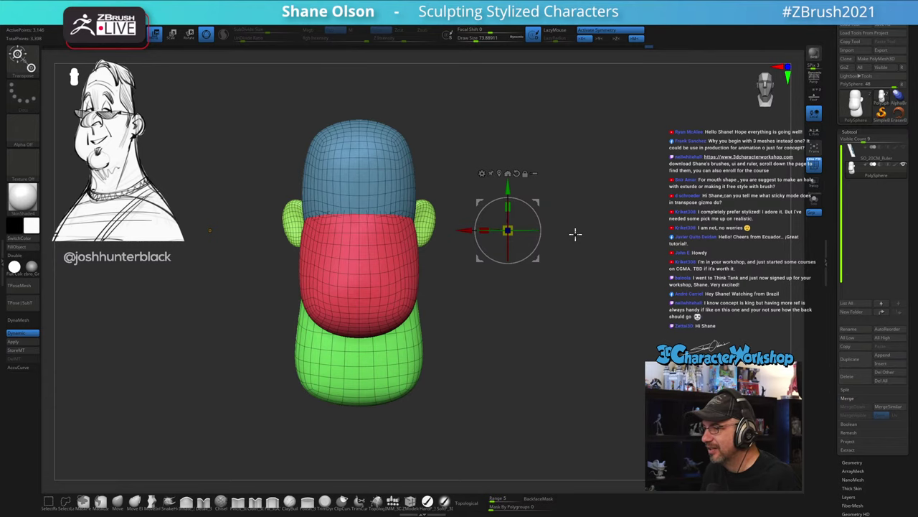
# Step: Reposition the gizmo higher beside the skull, and return to drawing with the Move brush
pyautogui.keyDown('alt'); pyautogui.moveTo(585, 222); pyautogui.dragTo(609, 243); pyautogui.keyUp('alt')
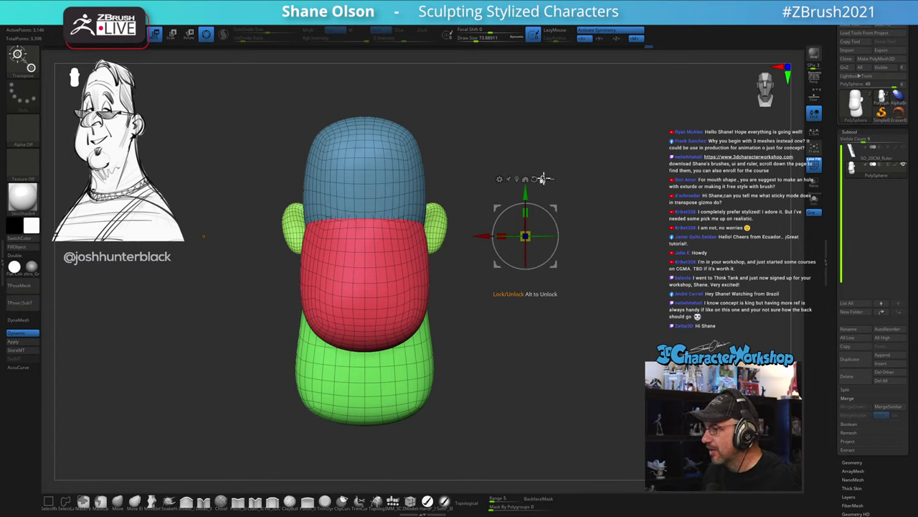
pyautogui.moveTo(559, 209); pyautogui.dragTo(538, 155)
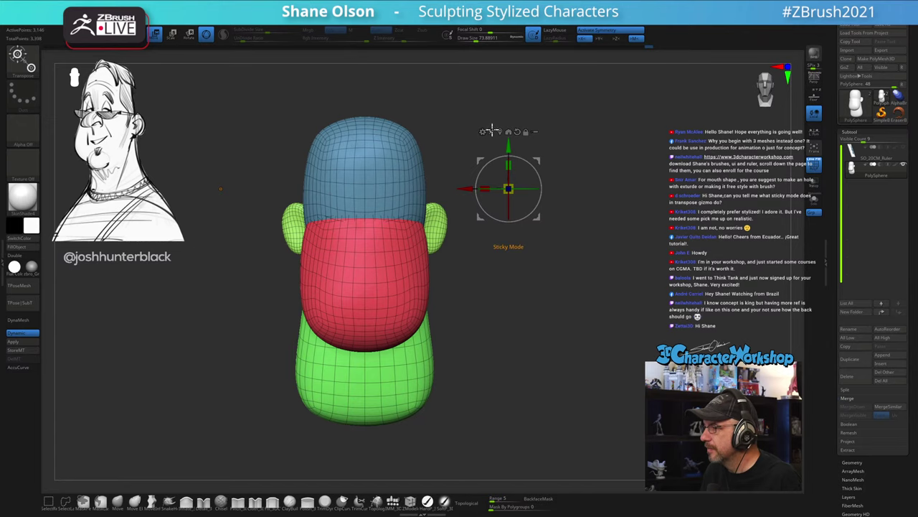
pyautogui.moveTo(540, 158); pyautogui.dragTo(541, 157)
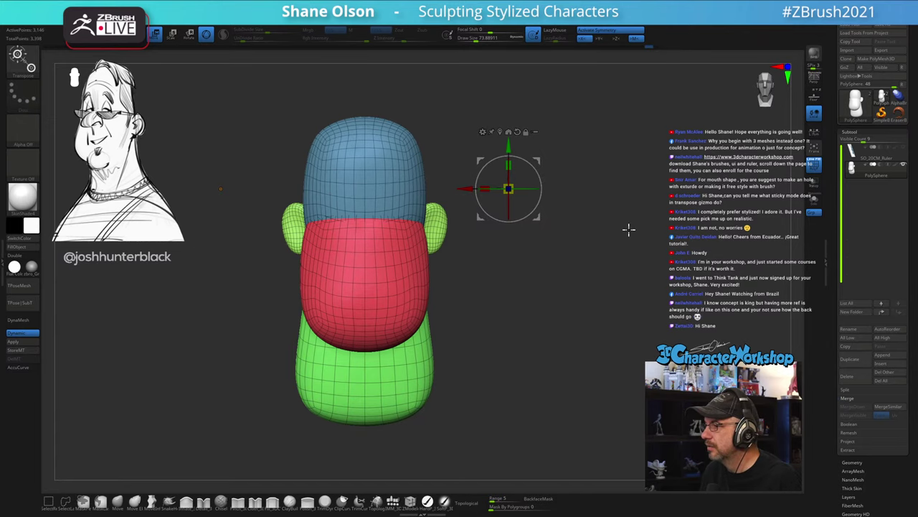
pyautogui.keyDown('alt'); pyautogui.moveTo(630, 230); pyautogui.dragTo(613, 186); pyautogui.keyUp('alt')
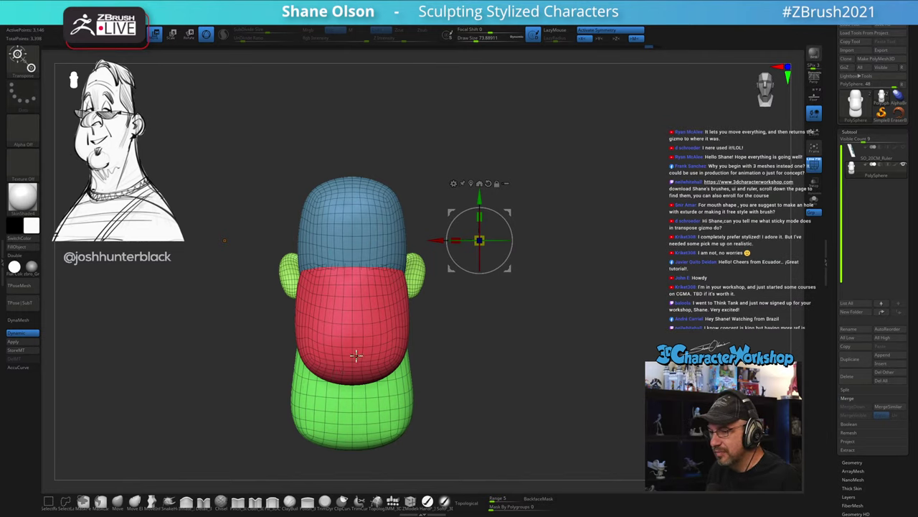
pyautogui.moveTo(621, 295)
pyautogui.mouseDown()
pyautogui.moveTo(576, 304)
pyautogui.moveTo(558, 279)
pyautogui.moveTo(572, 277)
pyautogui.moveTo(585, 243)
pyautogui.mouseUp()
pyautogui.press('q')
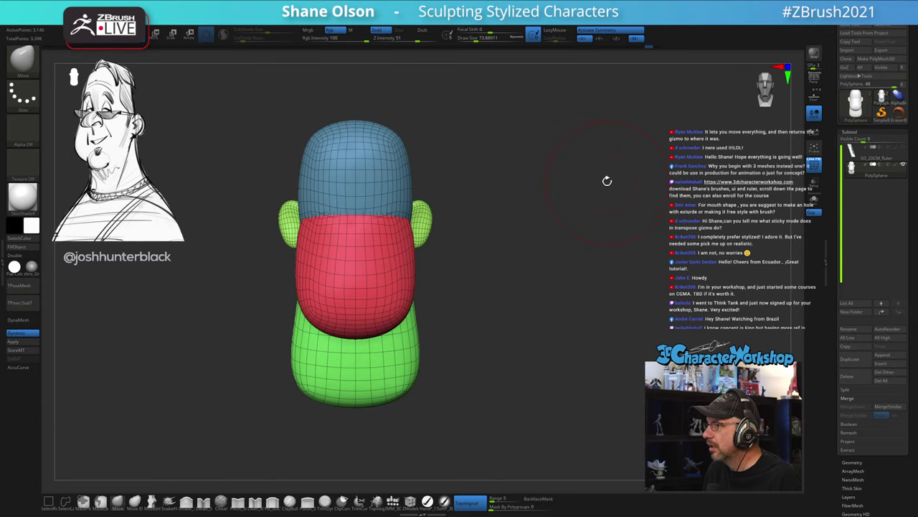
pyautogui.keyDown('alt'); pyautogui.moveTo(607, 181); pyautogui.dragTo(593, 194); pyautogui.keyUp('alt')
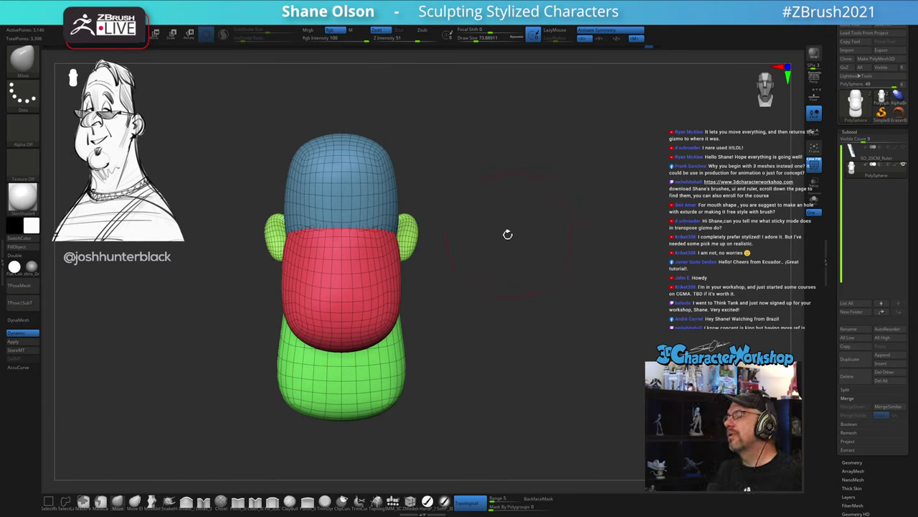
# Step: Try moving the whole head down along Y with the gizmo, first normally and then in Sticky Mode, and undo both moves
pyautogui.press('w')
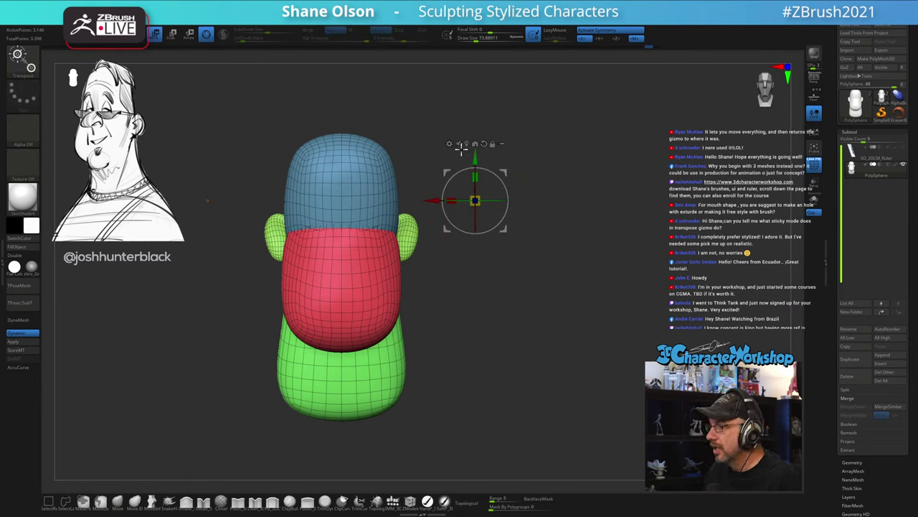
pyautogui.moveTo(481, 156); pyautogui.dragTo(482, 256)
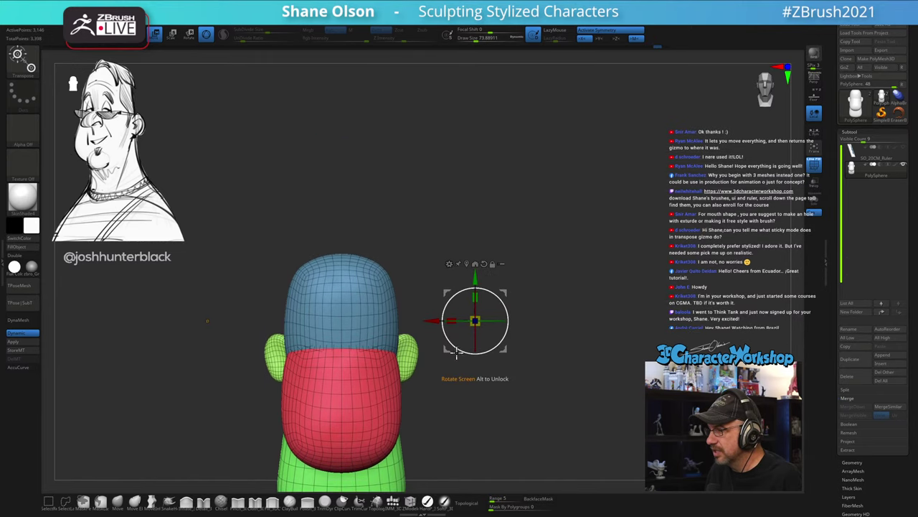
pyautogui.hotkey('ctrl', 'z')
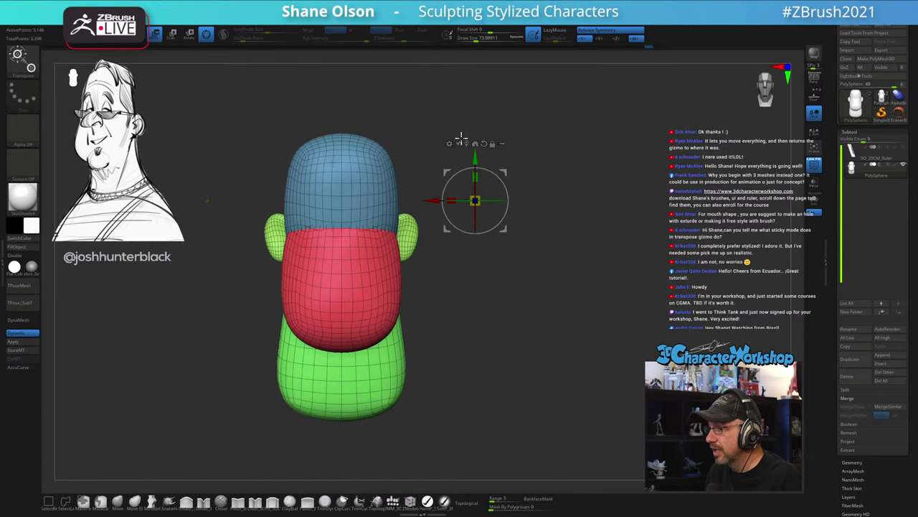
pyautogui.moveTo(477, 152); pyautogui.dragTo(474, 290)
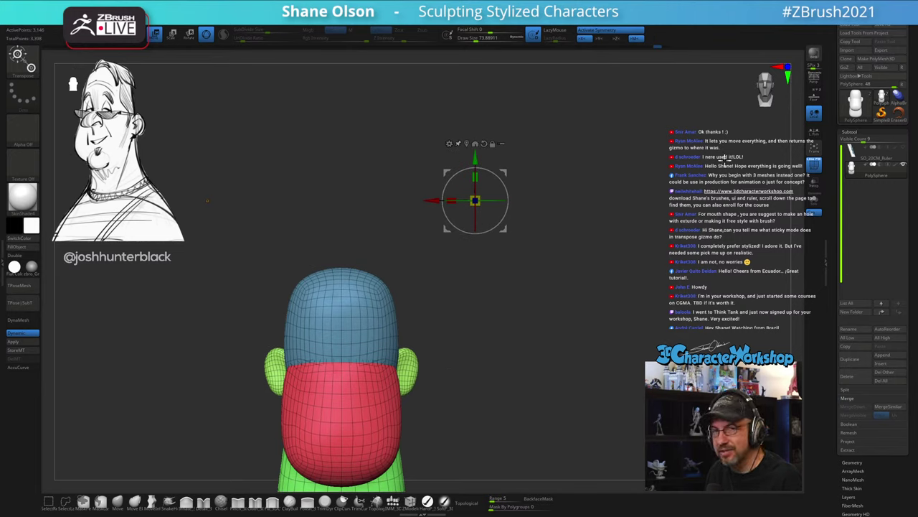
pyautogui.press('q')
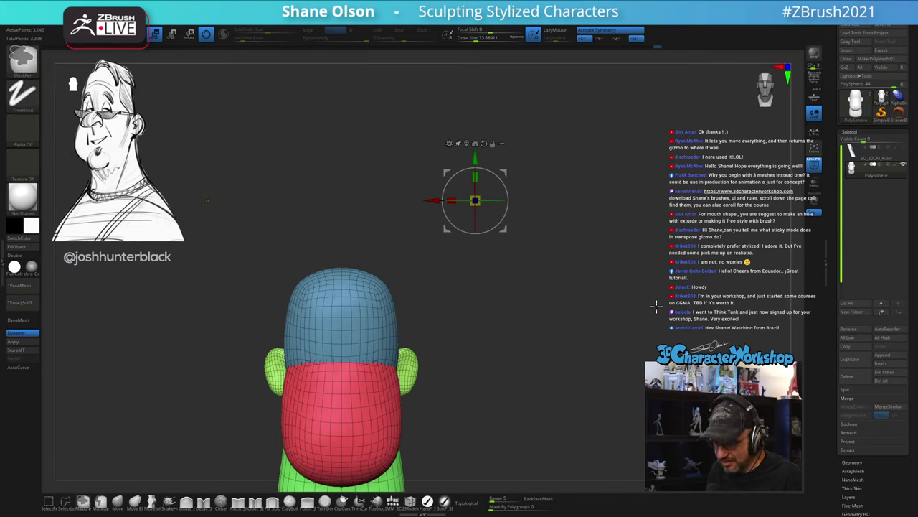
pyautogui.hotkey('ctrl', 'z')
pyautogui.press('w')
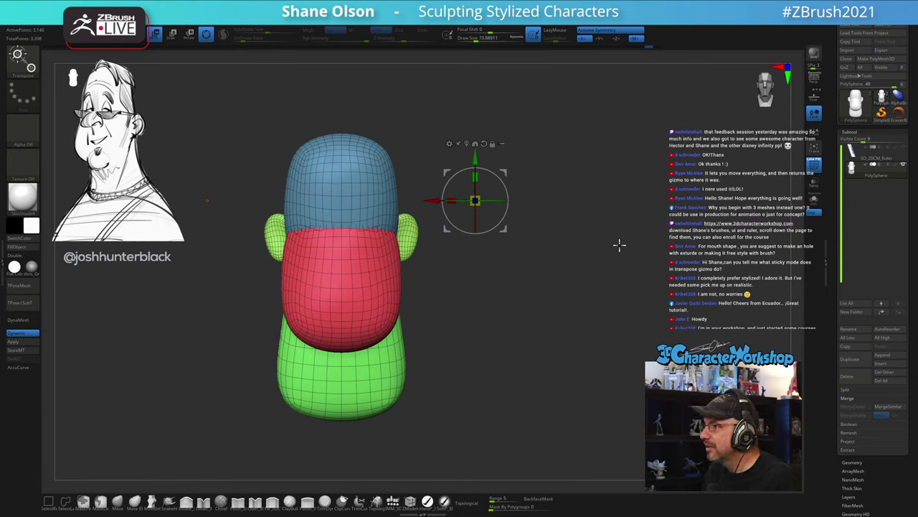
# Step: Examine the head blockout from the front and three-quarter views, checking the forehead, jaw and ear proportions against the reference
pyautogui.moveTo(619, 245)
pyautogui.mouseDown()
pyautogui.moveTo(572, 257)
pyautogui.moveTo(595, 260)
pyautogui.moveTo(526, 250)
pyautogui.mouseUp()
pyautogui.press('q')
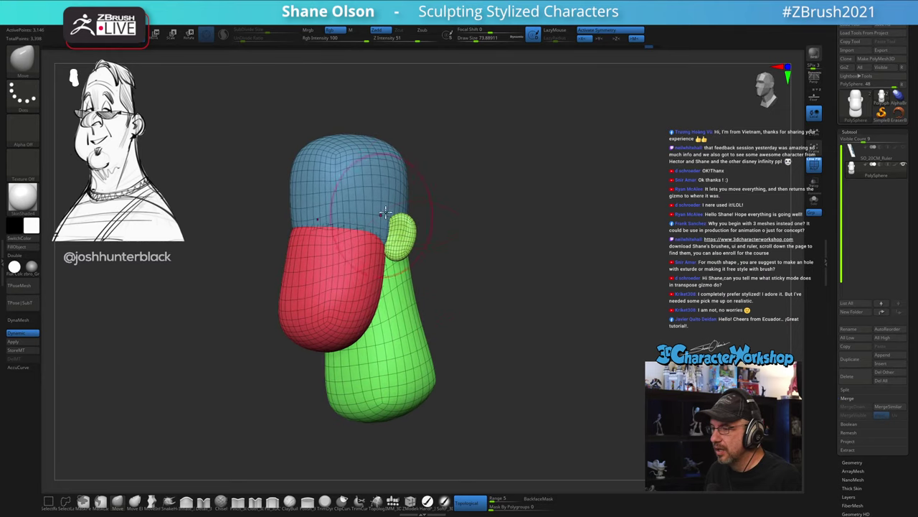
pyautogui.moveTo(431, 208); pyautogui.dragTo(465, 212)
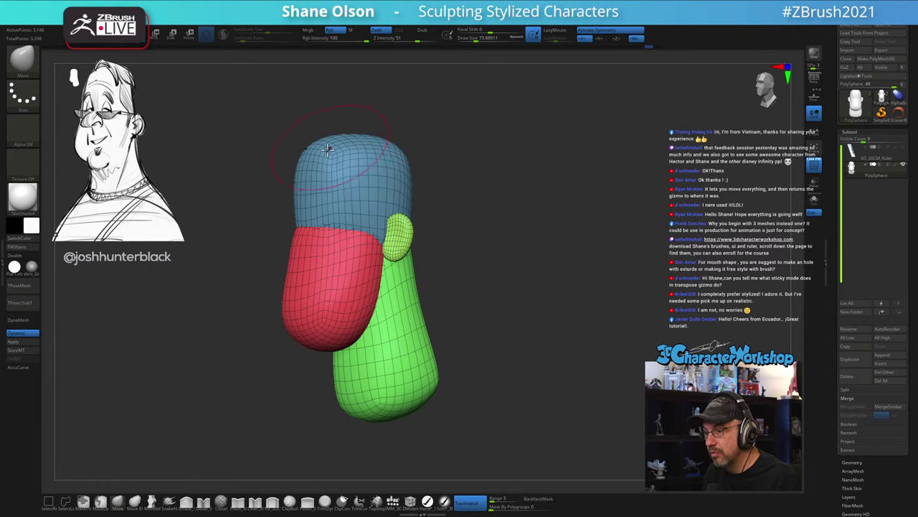
pyautogui.keyDown('shift'); pyautogui.moveTo(530, 243); pyautogui.dragTo(554, 320); pyautogui.keyUp('shift')
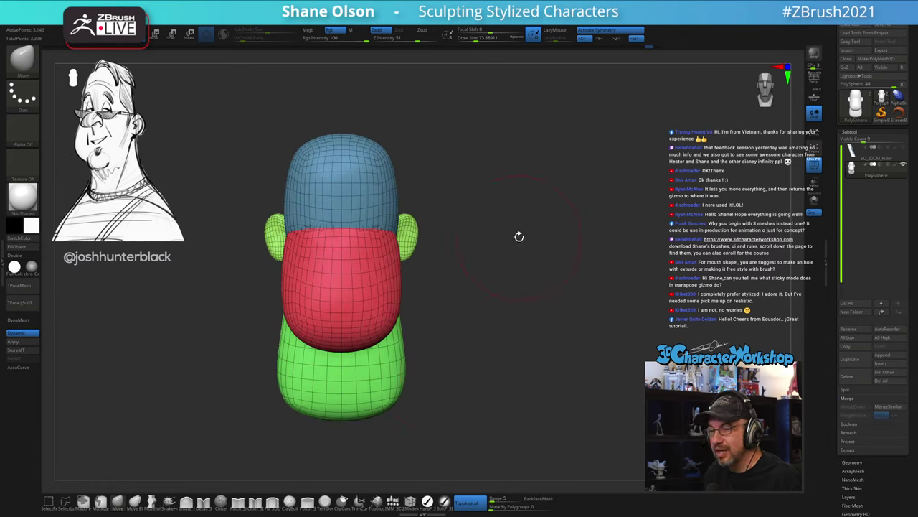
pyautogui.keyDown('alt'); pyautogui.moveTo(519, 236); pyautogui.dragTo(527, 277); pyautogui.keyUp('alt')
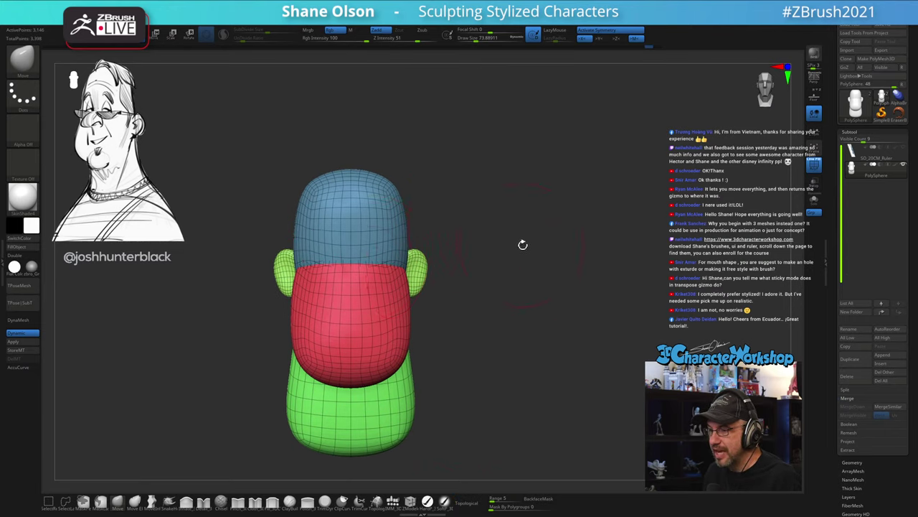
pyautogui.moveTo(523, 244); pyautogui.dragTo(318, 276)
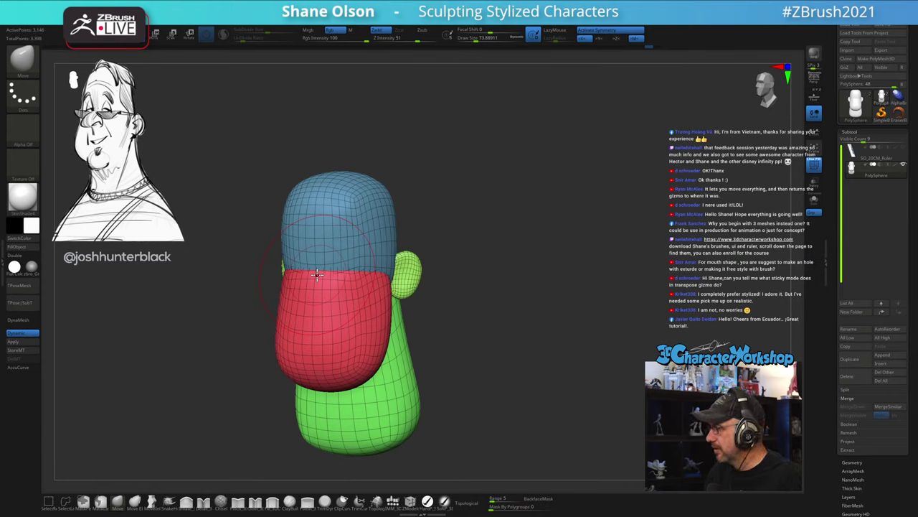
pyautogui.moveTo(471, 350); pyautogui.dragTo(516, 316)
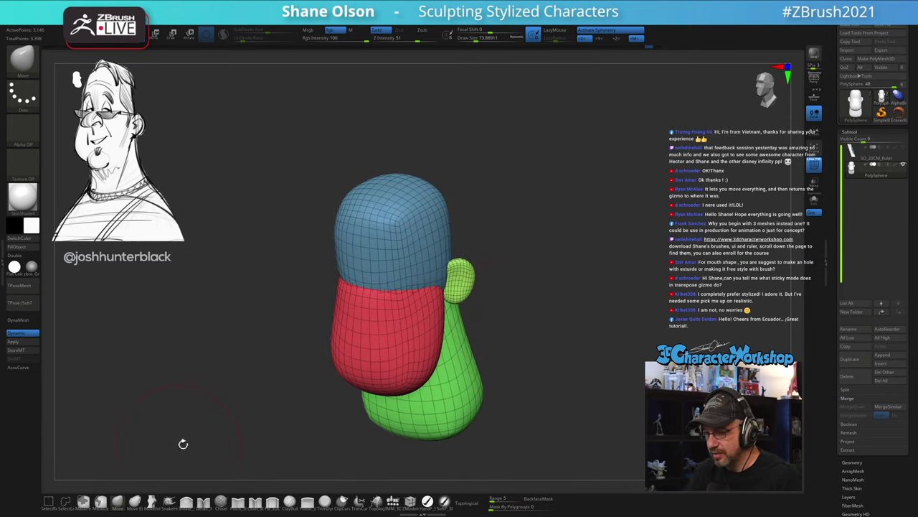
# Step: Push in the lower edge of the forehead form with a smaller Move brush to shape the brow line and eye areas
pyautogui.moveTo(317, 352)
pyautogui.mouseDown()
pyautogui.moveTo(313, 371)
pyautogui.moveTo(390, 298)
pyautogui.mouseUp()
pyautogui.press('s')
pyautogui.moveTo(395, 286)
pyautogui.keyDown('alt'); pyautogui.mouseDown(button='right')
pyautogui.moveTo(403, 318)
pyautogui.moveTo(387, 323)
pyautogui.mouseUp(button='right'); pyautogui.keyUp('alt')
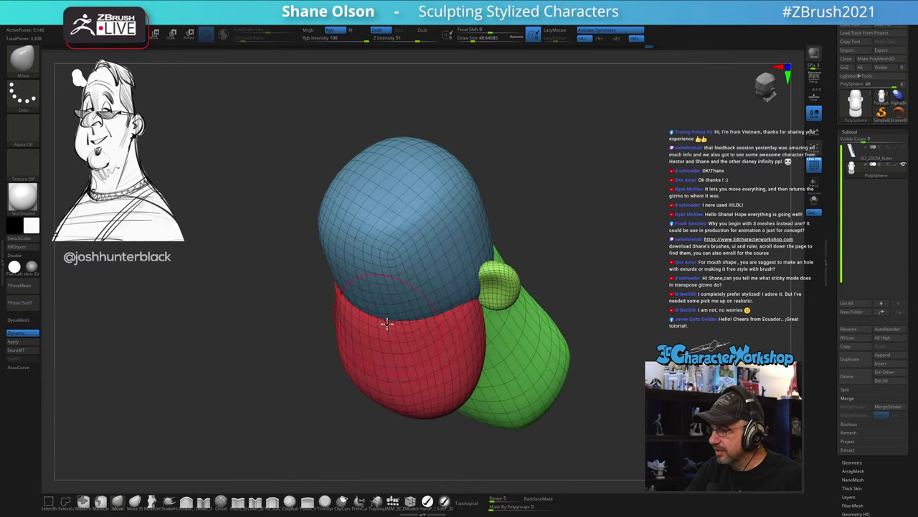
pyautogui.press('[')
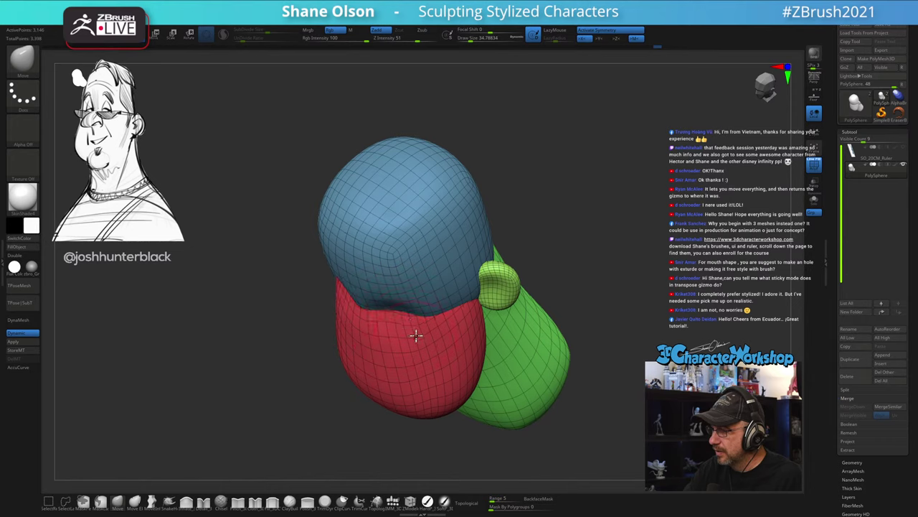
pyautogui.moveTo(417, 335); pyautogui.dragTo(450, 264, button='right')
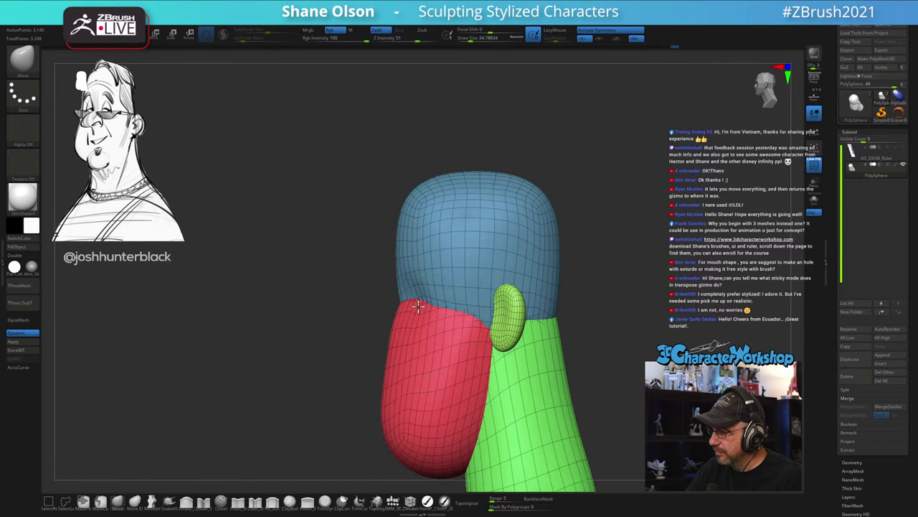
pyautogui.moveTo(430, 287)
pyautogui.mouseDown(button='right')
pyautogui.moveTo(475, 297)
pyautogui.moveTo(379, 346)
pyautogui.mouseUp(button='right')
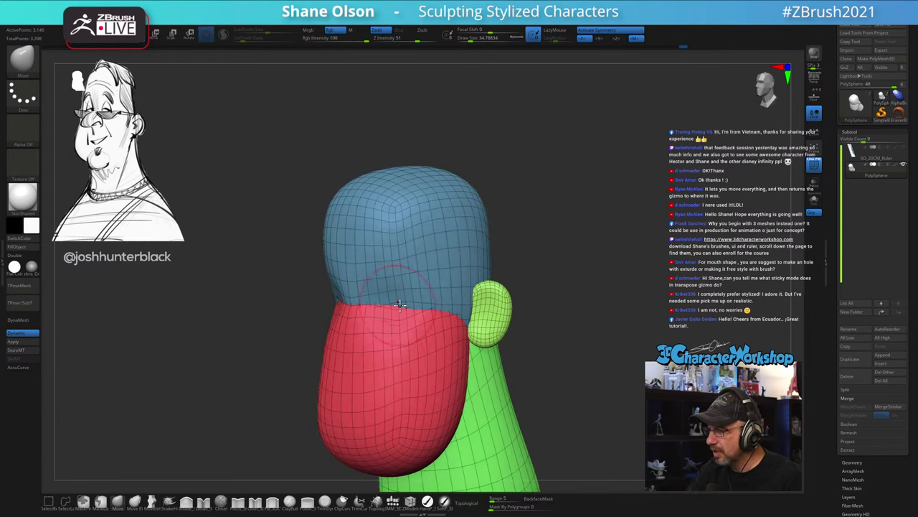
pyautogui.moveTo(433, 313); pyautogui.dragTo(427, 331, button='right')
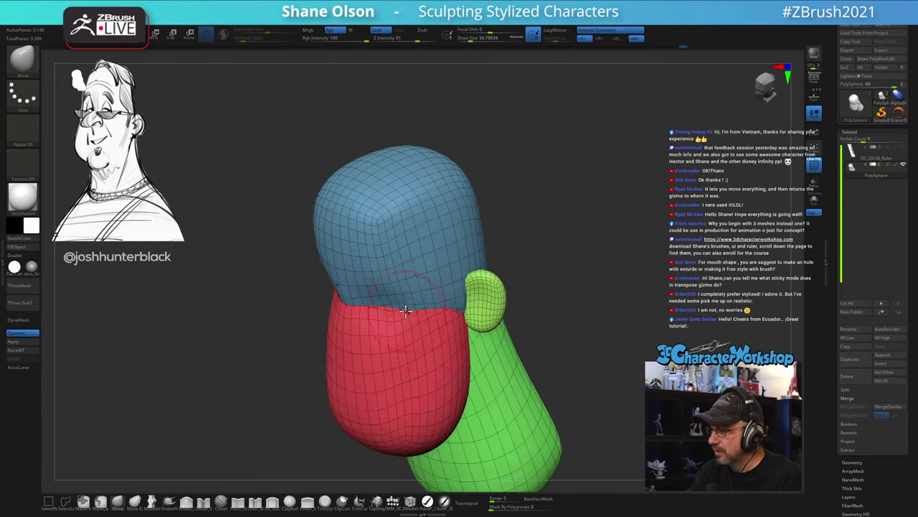
pyautogui.keyDown('shift'); pyautogui.moveTo(401, 290); pyautogui.dragTo(540, 299, button='right'); pyautogui.keyUp('shift')
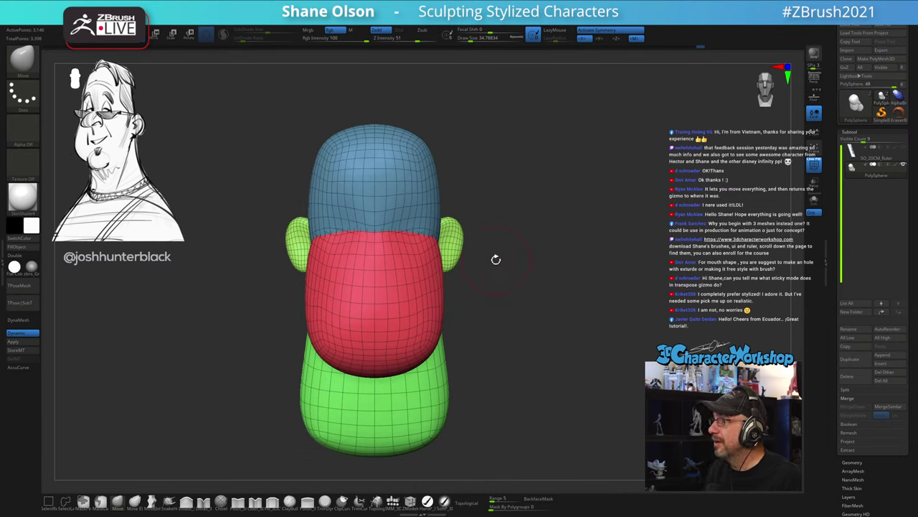
pyautogui.moveTo(536, 267); pyautogui.dragTo(536, 261, button='right')
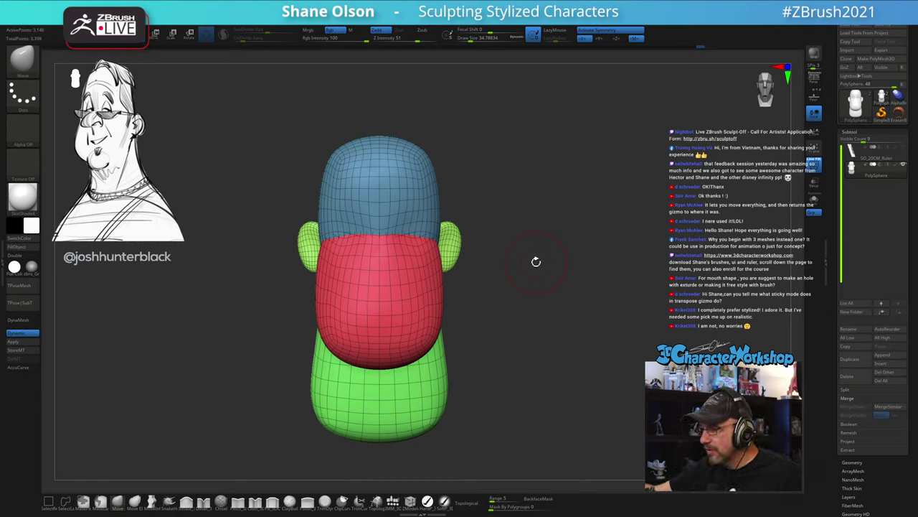
# Step: Insert a QuadSphere-2 primitive at the centre of the face, just below the brow, as the nose
pyautogui.click(393, 502)
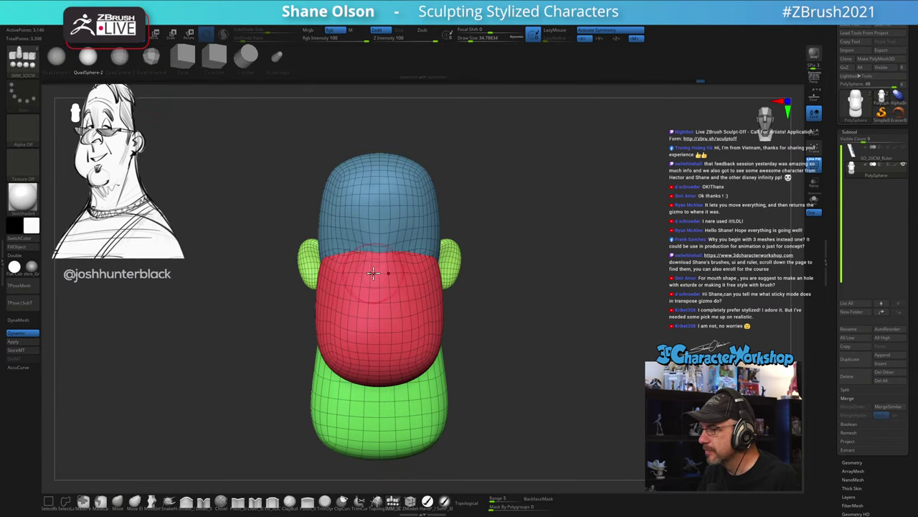
pyautogui.moveTo(379, 273); pyautogui.dragTo(403, 288)
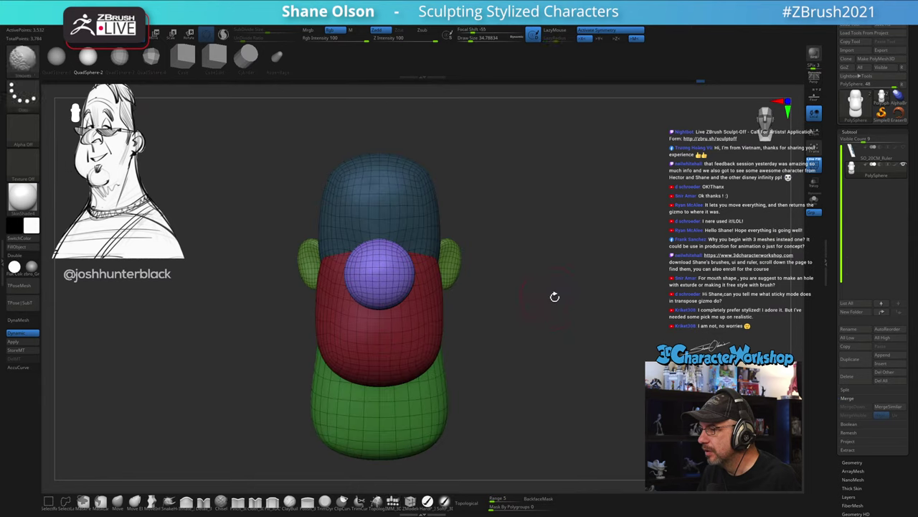
pyautogui.moveTo(553, 297)
pyautogui.mouseDown()
pyautogui.moveTo(540, 295)
pyautogui.moveTo(576, 291)
pyautogui.mouseUp()
# Step: Move the nose sphere back toward the face with the gizmo and scale it down slightly
pyautogui.press('w')
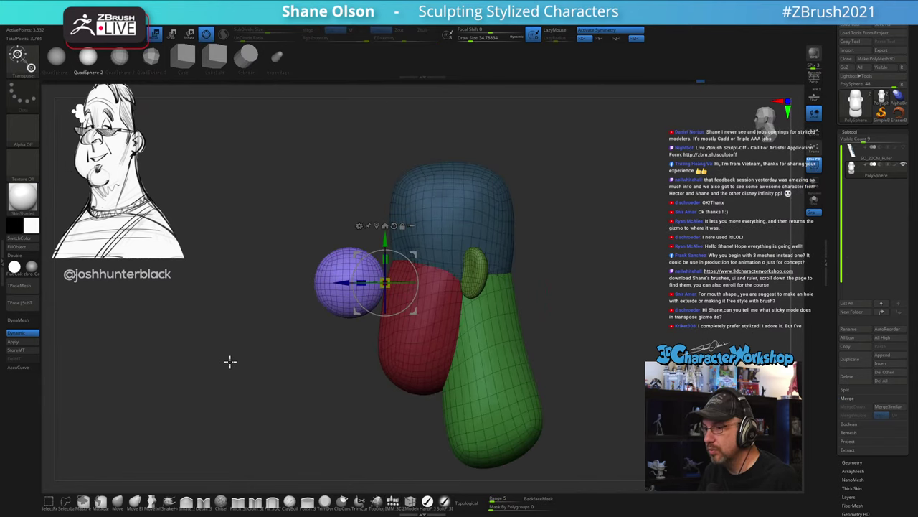
pyautogui.keyDown('alt'); pyautogui.moveTo(551, 188); pyautogui.dragTo(558, 211); pyautogui.keyUp('alt')
pyautogui.keyDown('alt'); pyautogui.moveTo(627, 238); pyautogui.dragTo(600, 229); pyautogui.keyUp('alt')
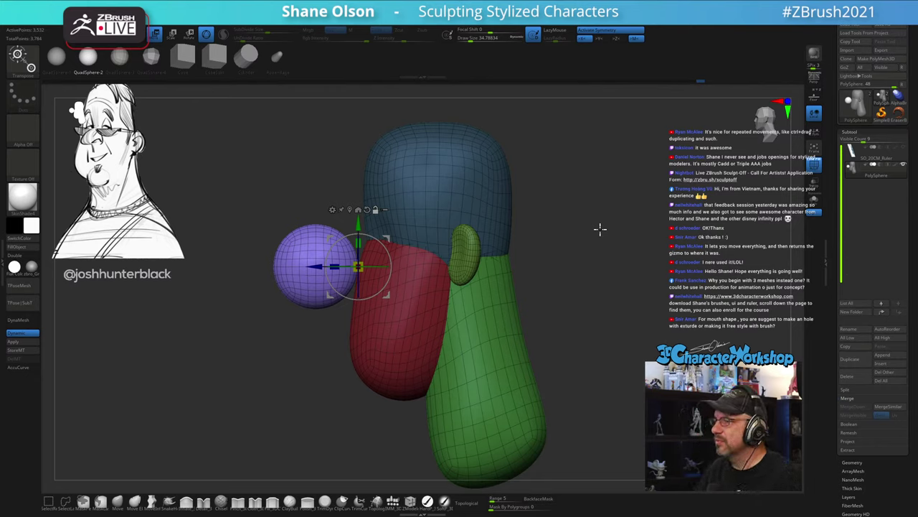
pyautogui.moveTo(318, 266); pyautogui.dragTo(330, 265)
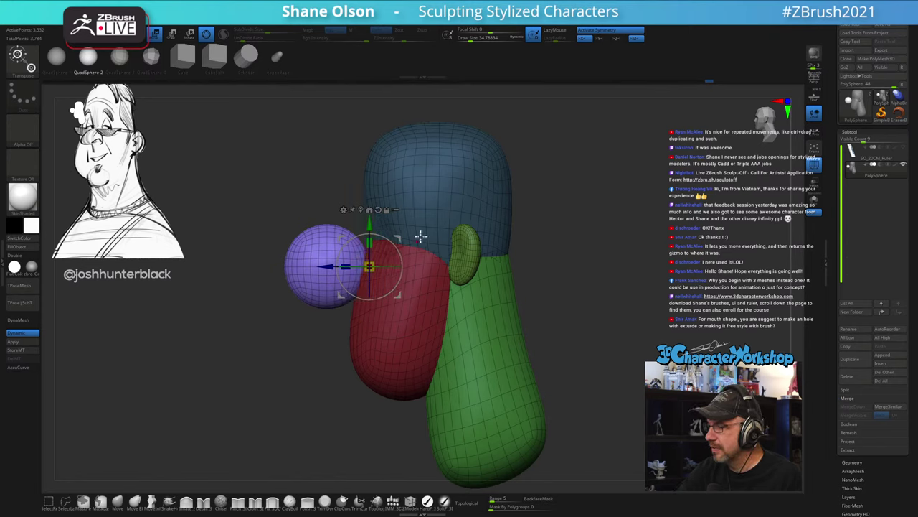
pyautogui.moveTo(370, 243); pyautogui.dragTo(370, 279)
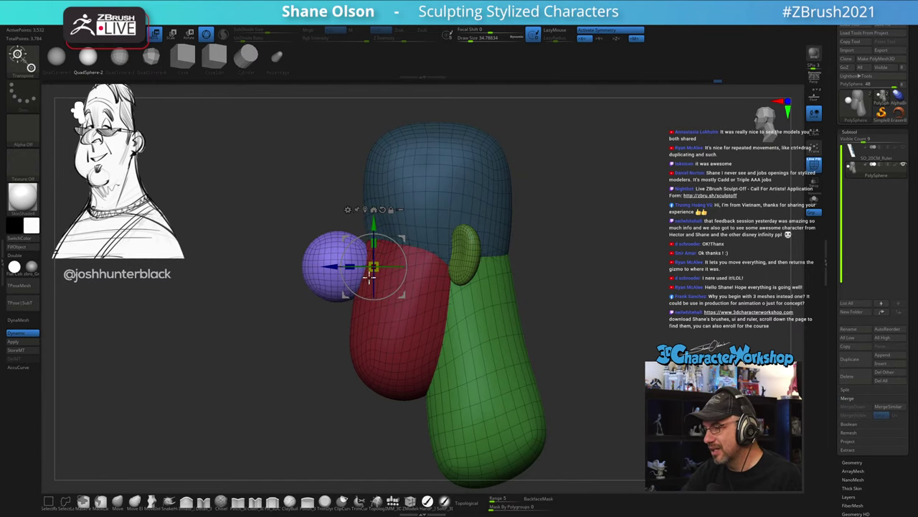
# Step: Flatten the top of the nose sphere toward the brow with the Move brush at a draw size of about 77
pyautogui.press('q')
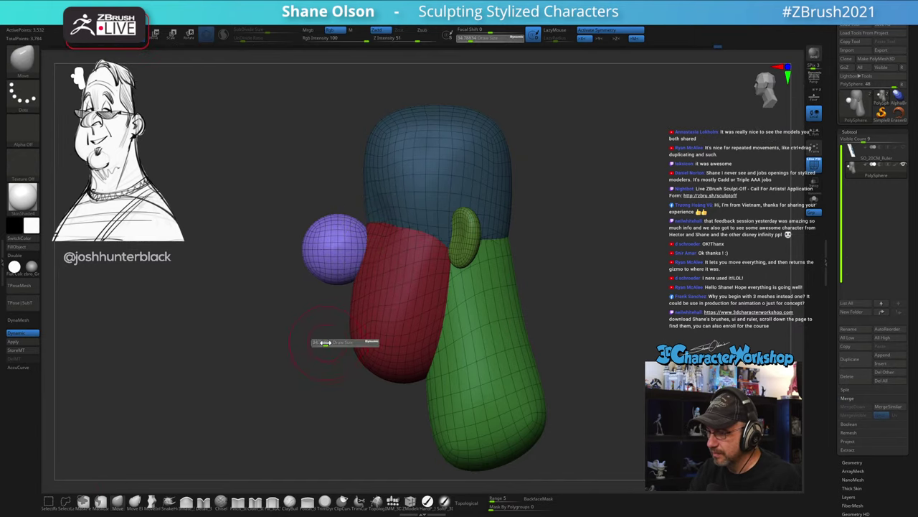
pyautogui.moveTo(367, 230)
pyautogui.mouseDown()
pyautogui.moveTo(377, 229)
pyautogui.moveTo(365, 223)
pyautogui.mouseUp()
pyautogui.press('s')
pyautogui.moveTo(336, 252); pyautogui.dragTo(333, 252)
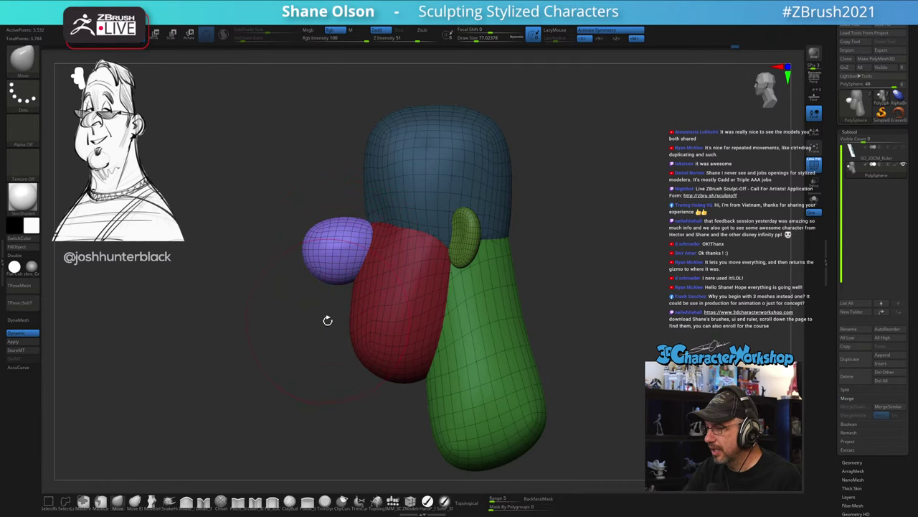
pyautogui.moveTo(328, 320)
pyautogui.keyDown('alt'); pyautogui.mouseDown()
pyautogui.moveTo(327, 355)
pyautogui.moveTo(357, 332)
pyautogui.moveTo(524, 288)
pyautogui.moveTo(576, 306)
pyautogui.moveTo(582, 297)
pyautogui.mouseUp(); pyautogui.keyUp('alt')
# Step: Pull the nose's underside down to a central point and shape its lower sides with a smaller Move brush
pyautogui.press('s')
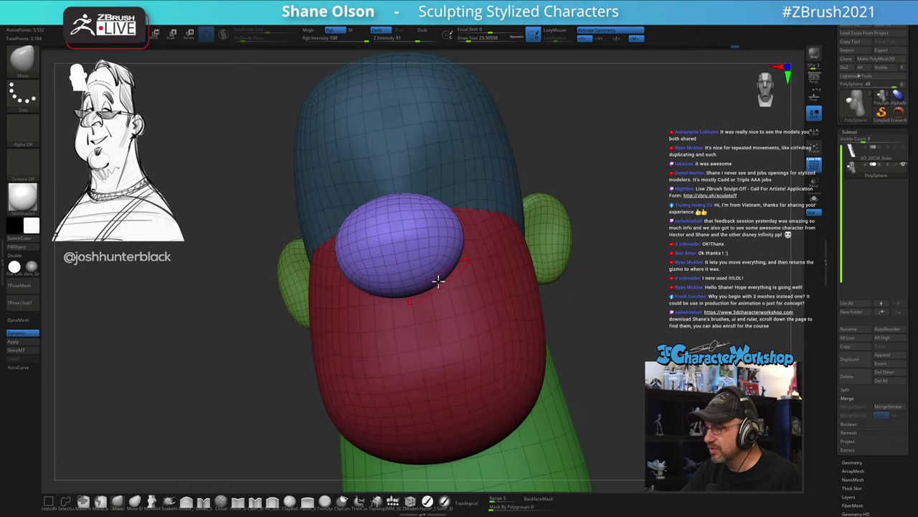
pyautogui.press('s')
pyautogui.moveTo(435, 281); pyautogui.dragTo(417, 296)
pyautogui.moveTo(457, 284); pyautogui.dragTo(444, 285, button='right')
pyautogui.moveTo(428, 278); pyautogui.dragTo(433, 274)
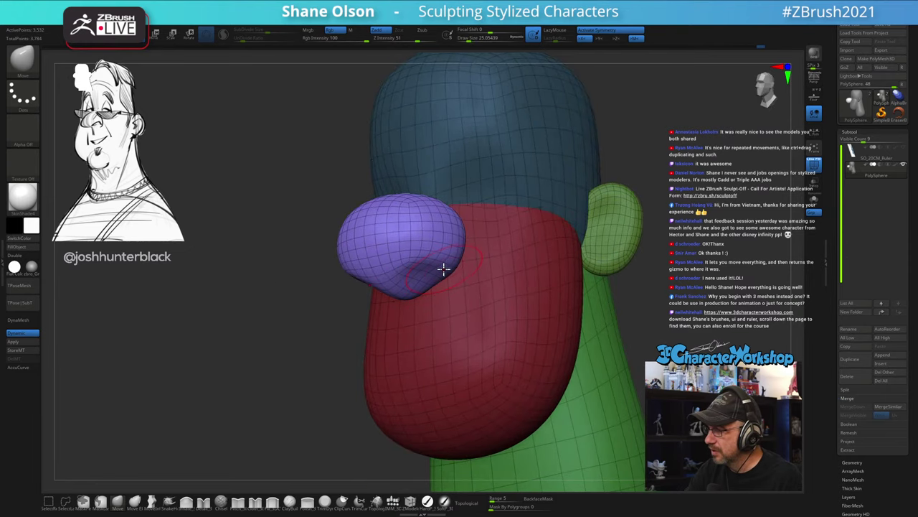
pyautogui.moveTo(445, 269)
pyautogui.mouseDown(button='right')
pyautogui.moveTo(461, 268)
pyautogui.moveTo(451, 271)
pyautogui.moveTo(431, 240)
pyautogui.mouseUp(button='right')
pyautogui.press('s')
pyautogui.moveTo(430, 233); pyautogui.dragTo(434, 234)
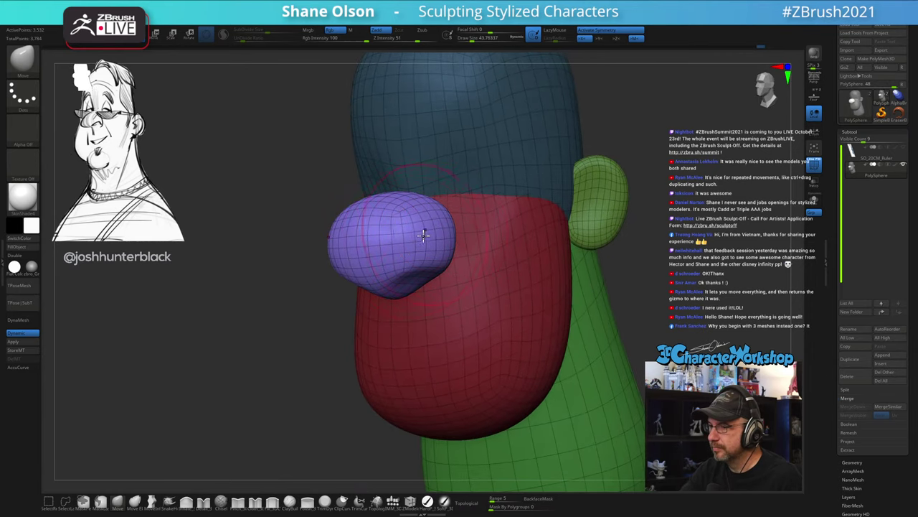
pyautogui.moveTo(389, 233); pyautogui.dragTo(483, 217, button='right')
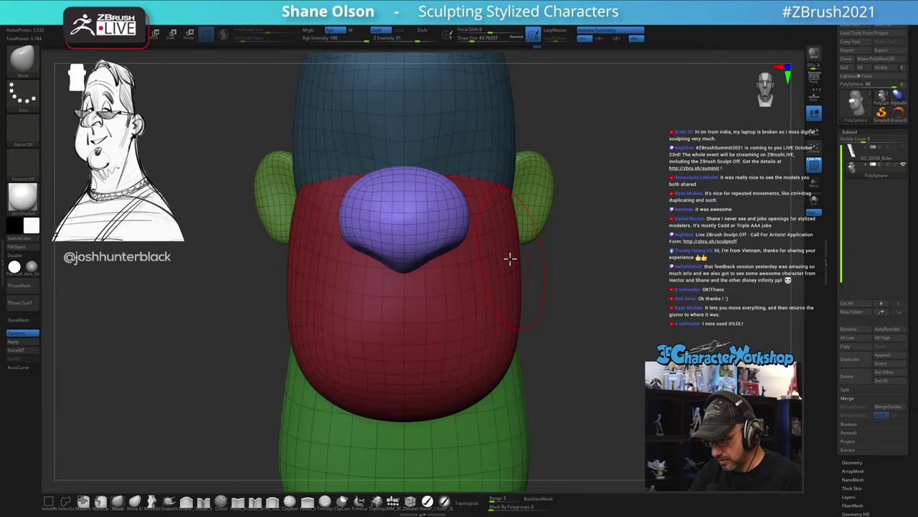
# Step: Narrow the nose along X with the gizmo and rotate it so the tip slopes downward in profile
pyautogui.press('w')
pyautogui.moveTo(381, 214); pyautogui.dragTo(392, 212)
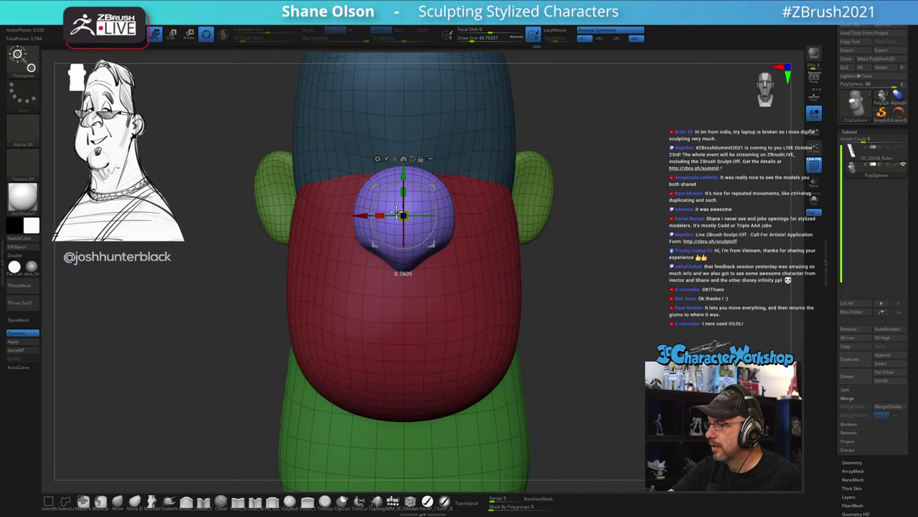
pyautogui.moveTo(406, 195); pyautogui.dragTo(491, 230, button='right')
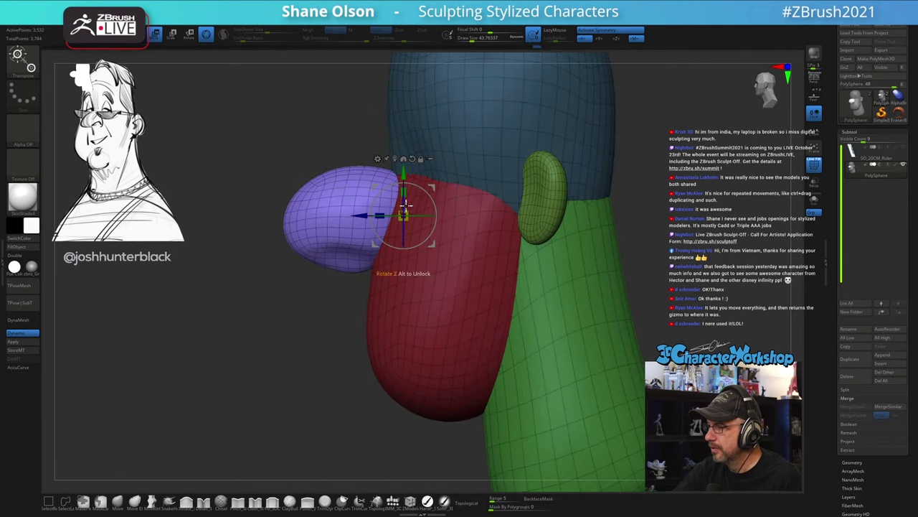
pyautogui.moveTo(404, 190); pyautogui.dragTo(442, 174)
pyautogui.moveTo(452, 182); pyautogui.dragTo(487, 172, button='right')
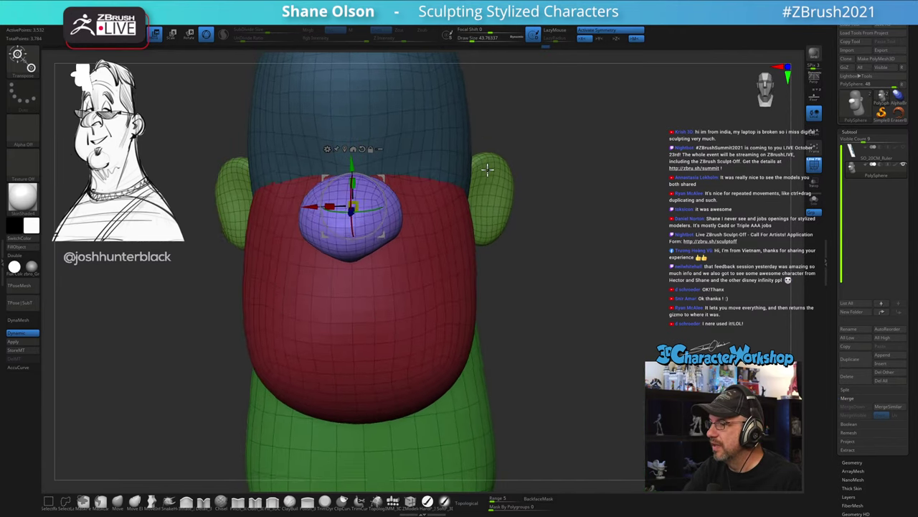
pyautogui.keyDown('alt'); pyautogui.moveTo(535, 313); pyautogui.dragTo(586, 335, button='right'); pyautogui.keyUp('alt')
pyautogui.moveTo(556, 328); pyautogui.dragTo(555, 335, button='right')
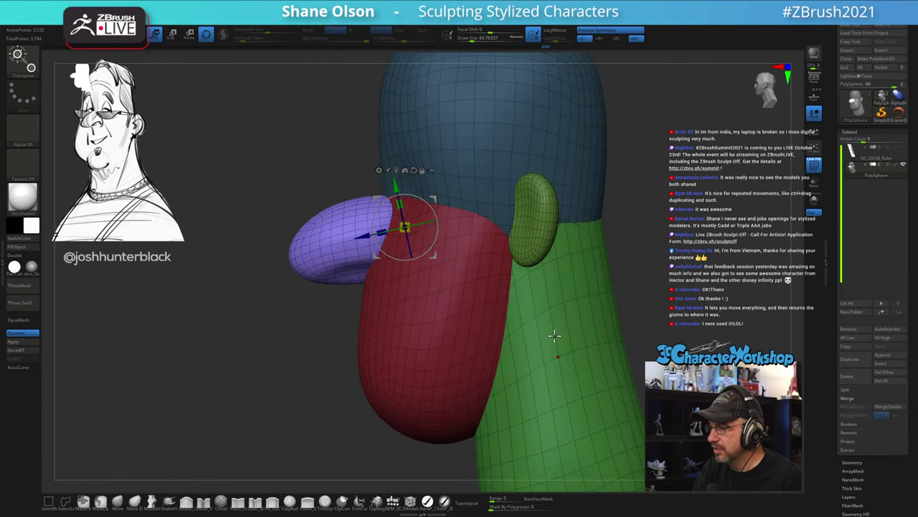
# Step: Reduce the Move brush to a draw size of about 31 and examine the nose from the side and below
pyautogui.press('q')
pyautogui.moveTo(295, 325)
pyautogui.keyDown('alt'); pyautogui.mouseDown()
pyautogui.moveTo(315, 326)
pyautogui.moveTo(329, 352)
pyautogui.mouseUp(); pyautogui.keyUp('alt')
pyautogui.press('s')
pyautogui.keyDown('ctrl'); pyautogui.moveTo(411, 255); pyautogui.dragTo(410, 263, button='right'); pyautogui.keyUp('ctrl')
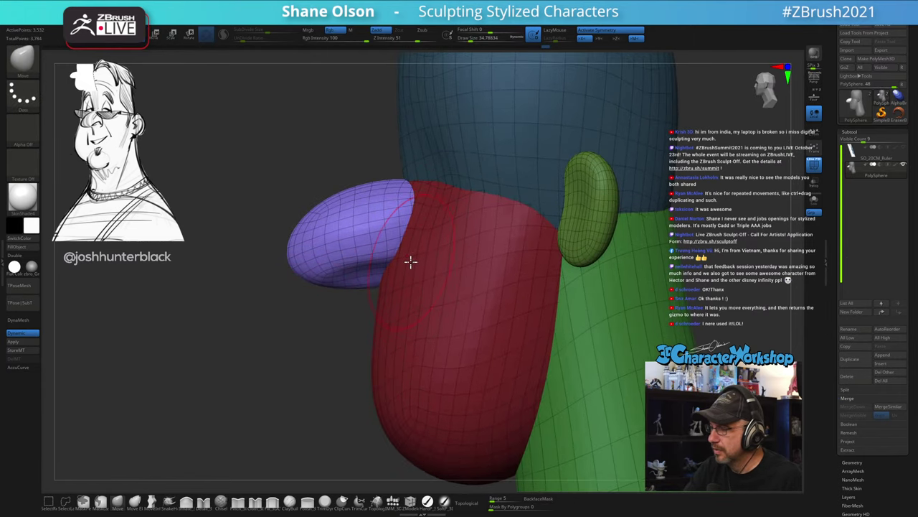
pyautogui.press('s')
pyautogui.moveTo(413, 261); pyautogui.dragTo(411, 262)
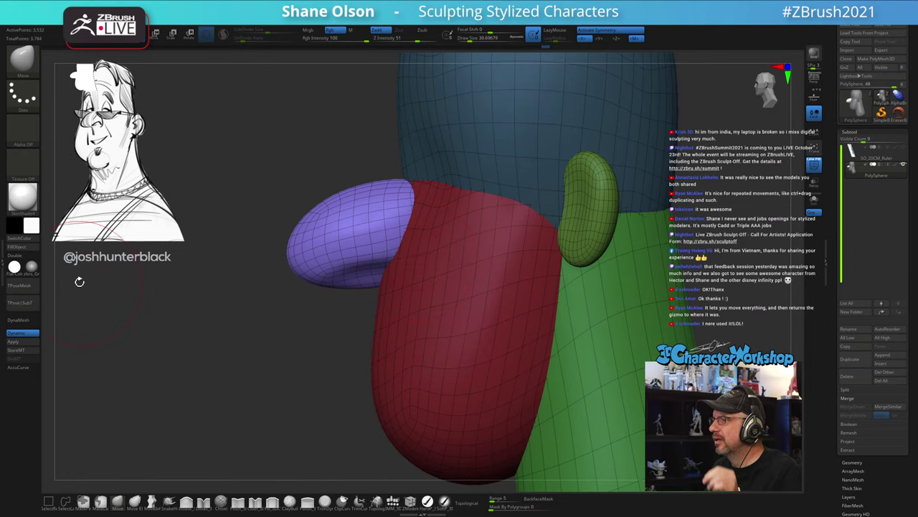
pyautogui.moveTo(114, 266); pyautogui.dragTo(170, 262, button='right')
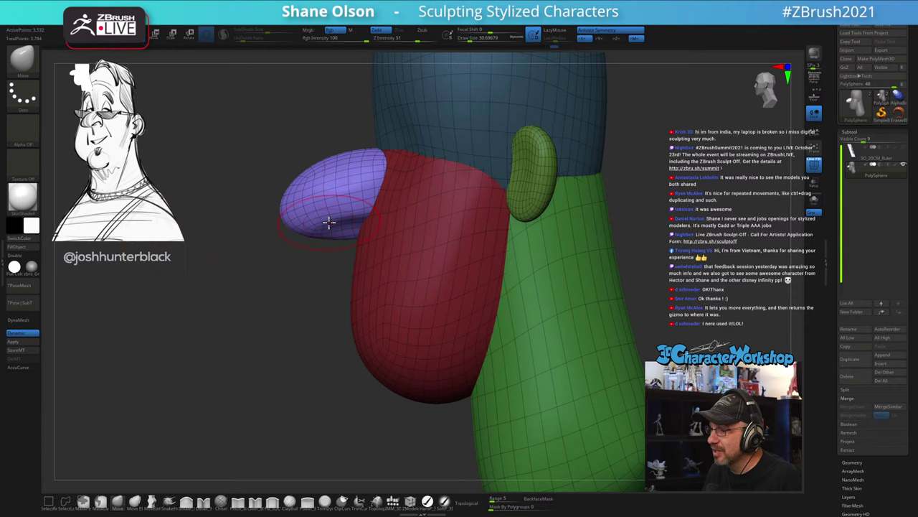
pyautogui.moveTo(308, 276); pyautogui.dragTo(323, 232)
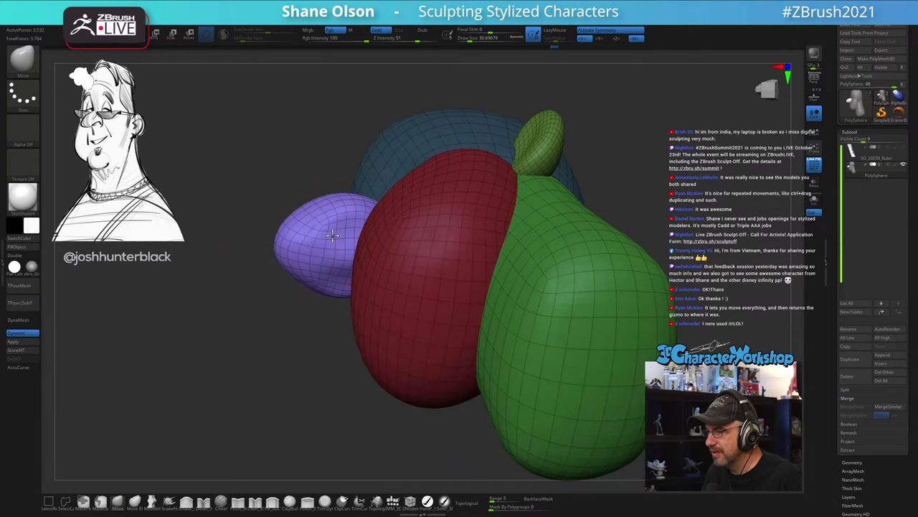
pyautogui.moveTo(311, 175); pyautogui.dragTo(312, 214)
pyautogui.press('s')
pyautogui.moveTo(327, 311); pyautogui.dragTo(285, 311)
# Step: Push up the underside of the nose where it meets the face, using the Move Infinite Depth brush at about size 25
pyautogui.click(154, 507)
pyautogui.press('s')
pyautogui.press('s')
pyautogui.moveTo(380, 227); pyautogui.dragTo(382, 229)
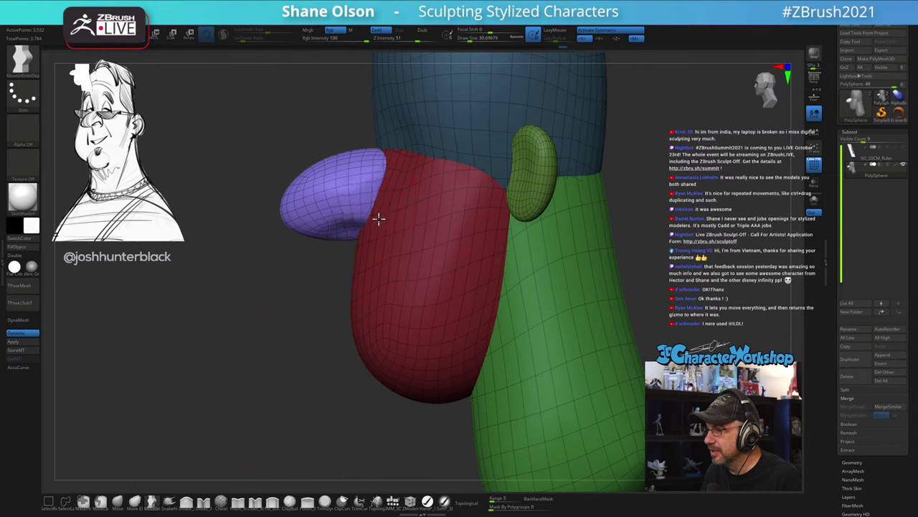
pyautogui.press('[')
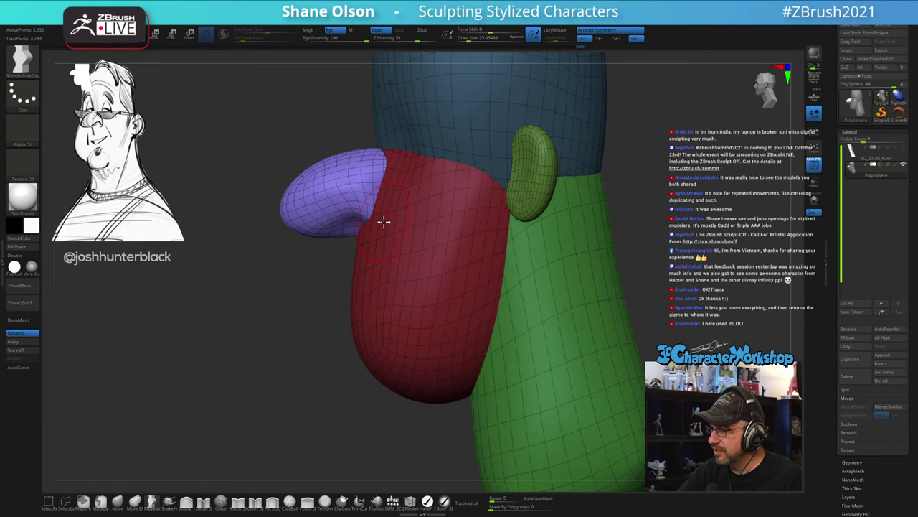
pyautogui.moveTo(384, 221)
pyautogui.mouseDown(button='right')
pyautogui.moveTo(396, 212)
pyautogui.moveTo(406, 234)
pyautogui.moveTo(392, 232)
pyautogui.mouseUp(button='right')
pyautogui.moveTo(350, 271); pyautogui.dragTo(398, 229, button='right')
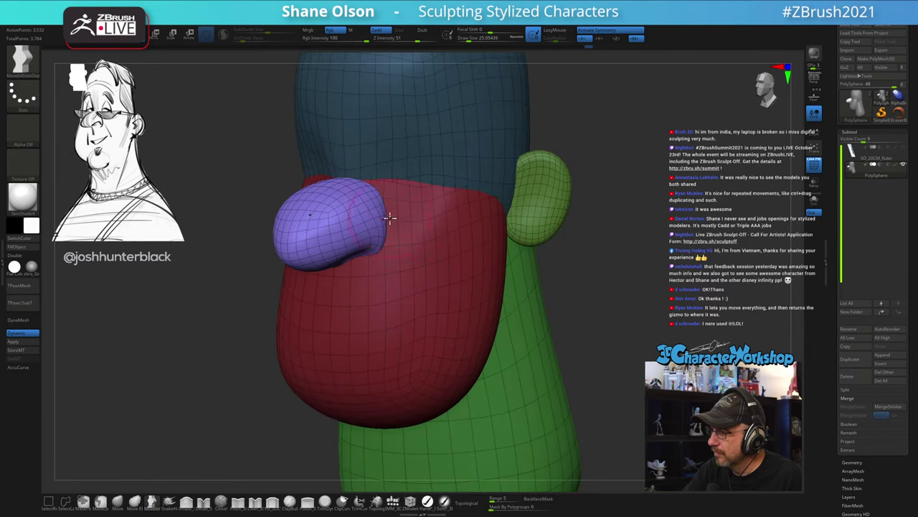
# Step: Slim the sides of the nose from above with a larger Move brush, and check the result in profile
pyautogui.moveTo(385, 196); pyautogui.dragTo(480, 385, button='right')
pyautogui.click(121, 500)
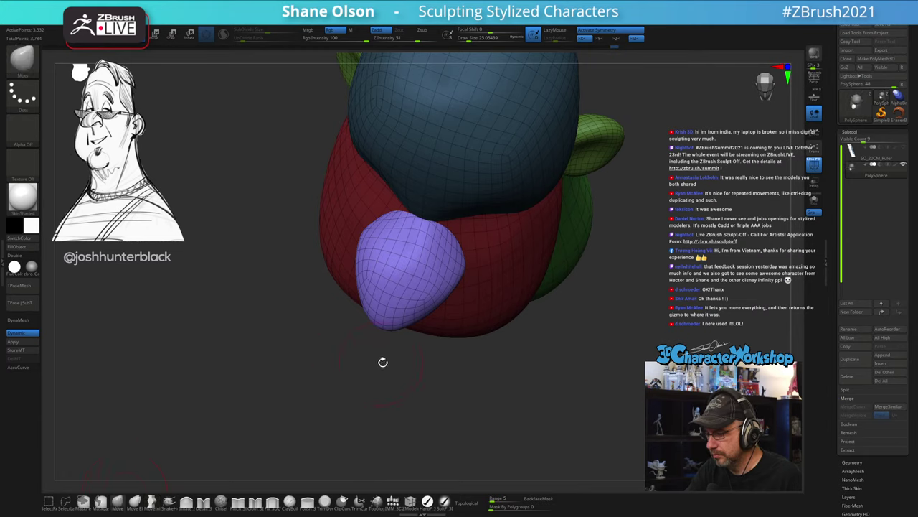
pyautogui.press('s')
pyautogui.moveTo(382, 364); pyautogui.dragTo(387, 365)
pyautogui.moveTo(358, 251); pyautogui.dragTo(364, 247)
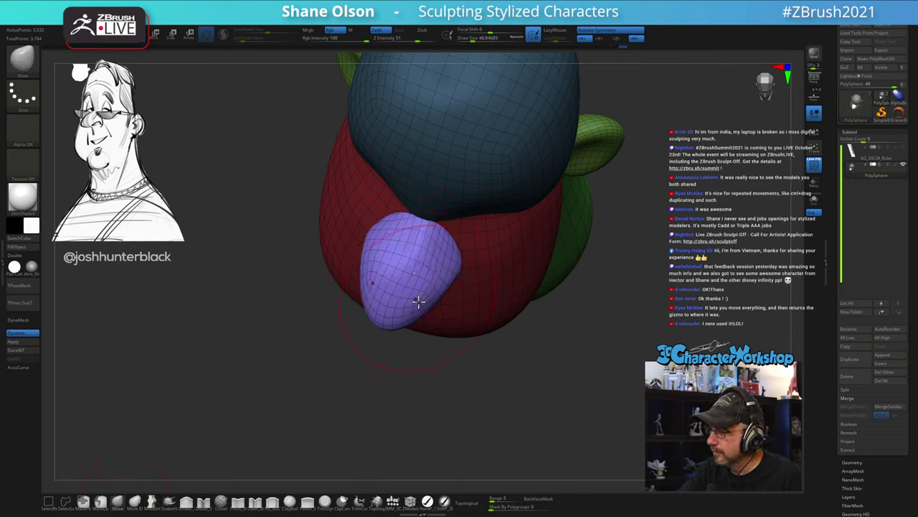
pyautogui.moveTo(419, 301); pyautogui.dragTo(454, 373, button='right')
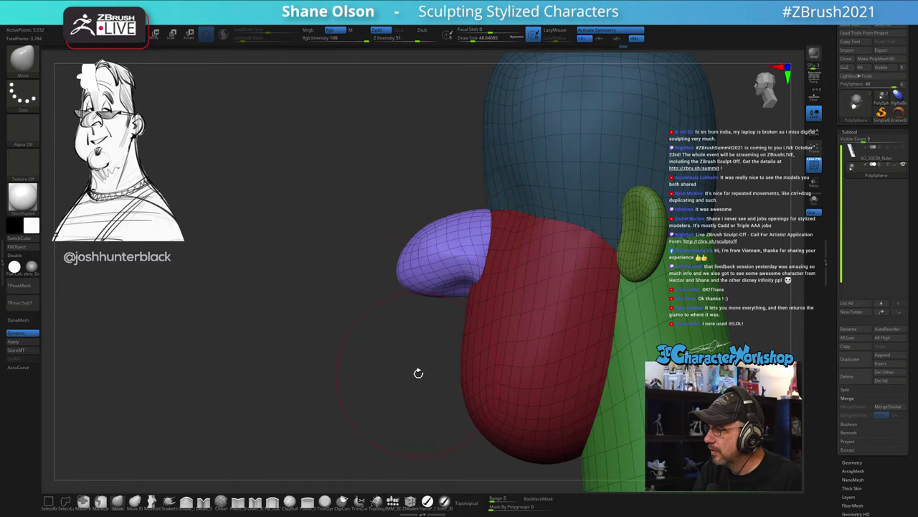
pyautogui.moveTo(416, 373)
pyautogui.mouseDown(button='right')
pyautogui.moveTo(416, 383)
pyautogui.moveTo(382, 343)
pyautogui.moveTo(447, 375)
pyautogui.moveTo(445, 285)
pyautogui.mouseUp(button='right')
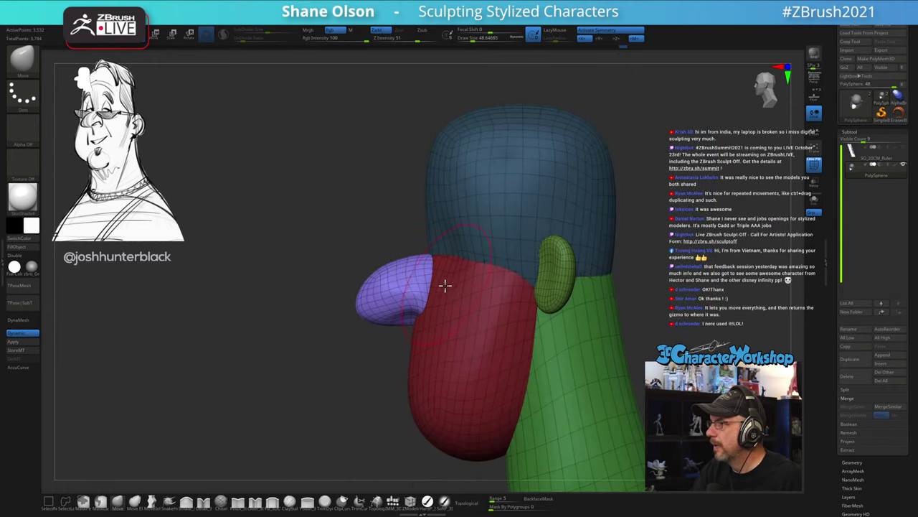
pyautogui.moveTo(388, 380); pyautogui.dragTo(393, 342, button='right')
pyautogui.moveTo(605, 326); pyautogui.dragTo(577, 331, button='right')
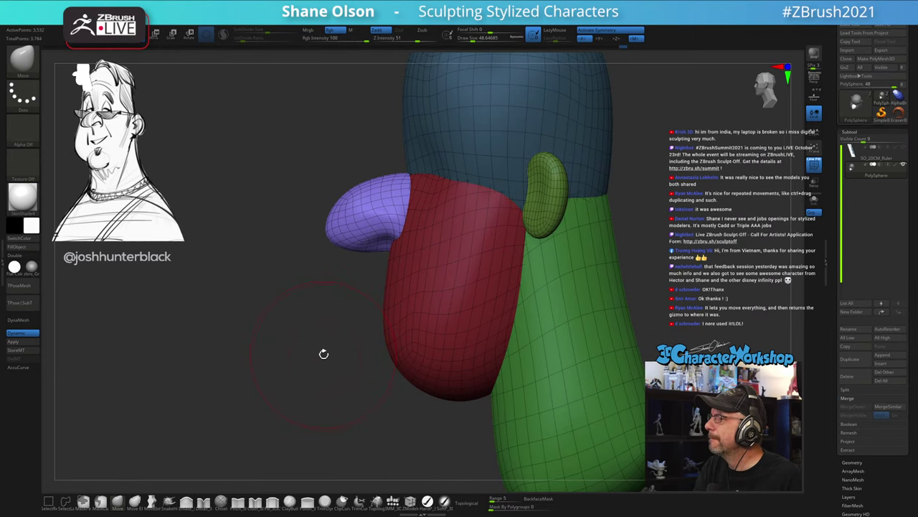
# Step: Compare the nose before and after by undoing and restoring its last five edits
pyautogui.hotkey('ctrl', 'z')
pyautogui.hotkey('ctrl', 'z')
pyautogui.hotkey('ctrl', 'z')
pyautogui.hotkey('ctrl', 'z')
pyautogui.hotkey('ctrl', 'z')
pyautogui.hotkey('ctrl', 'shift', 'z')
pyautogui.hotkey('ctrl', 'shift', 'z')
pyautogui.hotkey('ctrl', 'shift', 'z')
pyautogui.hotkey('ctrl', 'shift', 'z')
pyautogui.hotkey('ctrl', 'shift', 'z')
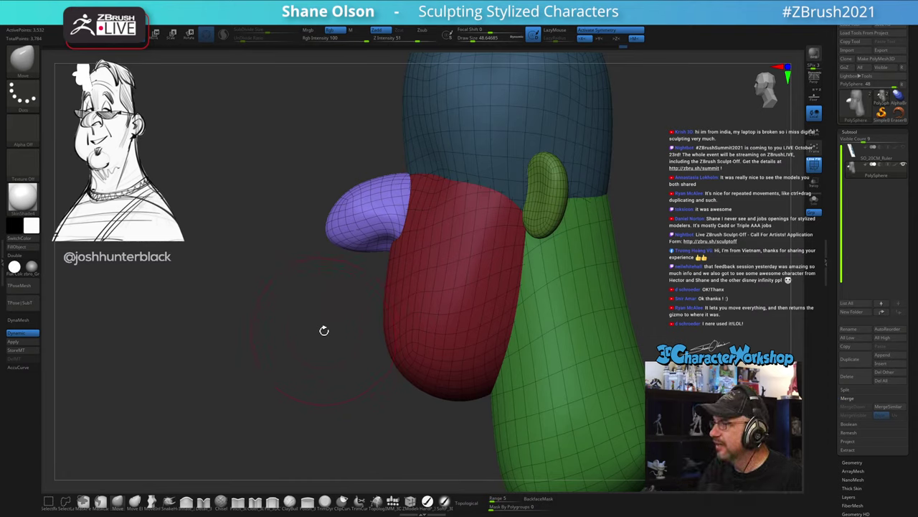
# Step: Clear the mask from the rest of the head and examine the nose from the side, front and above
pyautogui.moveTo(341, 340); pyautogui.dragTo(343, 369, button='right')
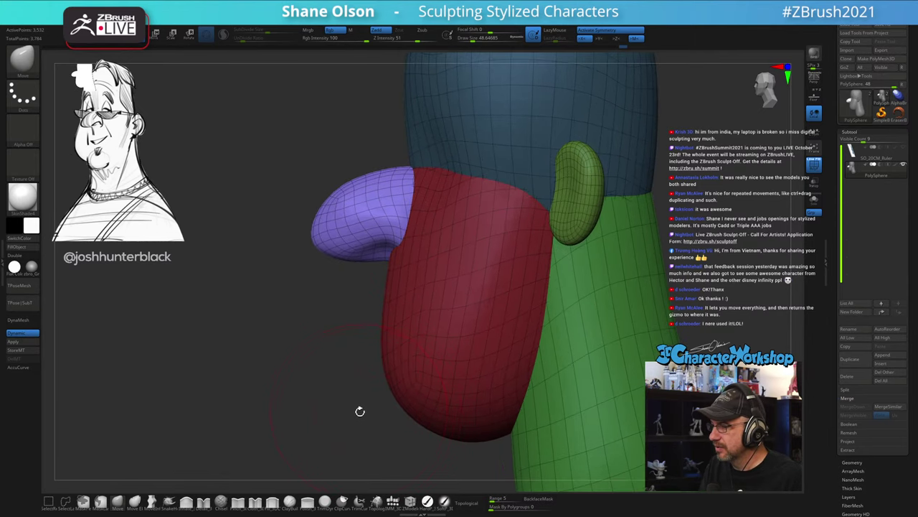
pyautogui.moveTo(360, 411); pyautogui.dragTo(349, 427, button='right')
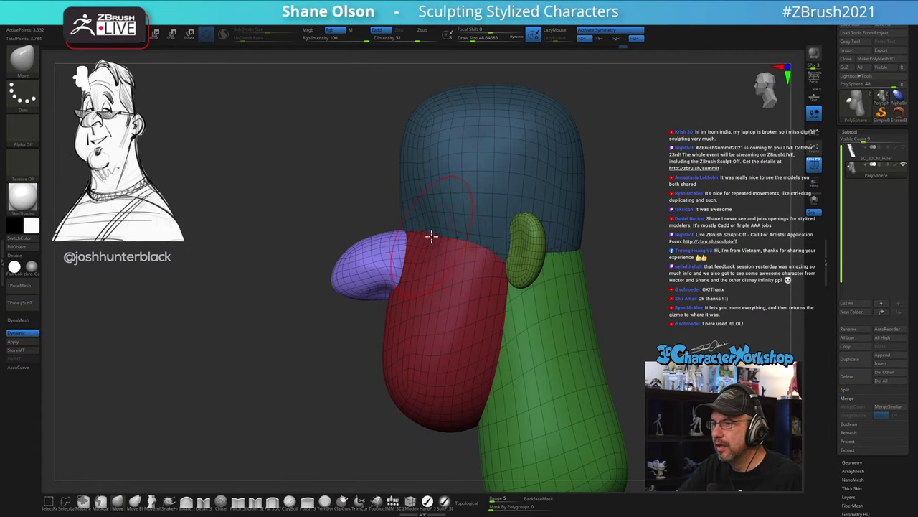
pyautogui.keyDown('shift'); pyautogui.moveTo(431, 238); pyautogui.dragTo(467, 228, button='right'); pyautogui.keyUp('shift')
pyautogui.keyDown('ctrl'); pyautogui.click(550, 323); pyautogui.keyUp('ctrl')
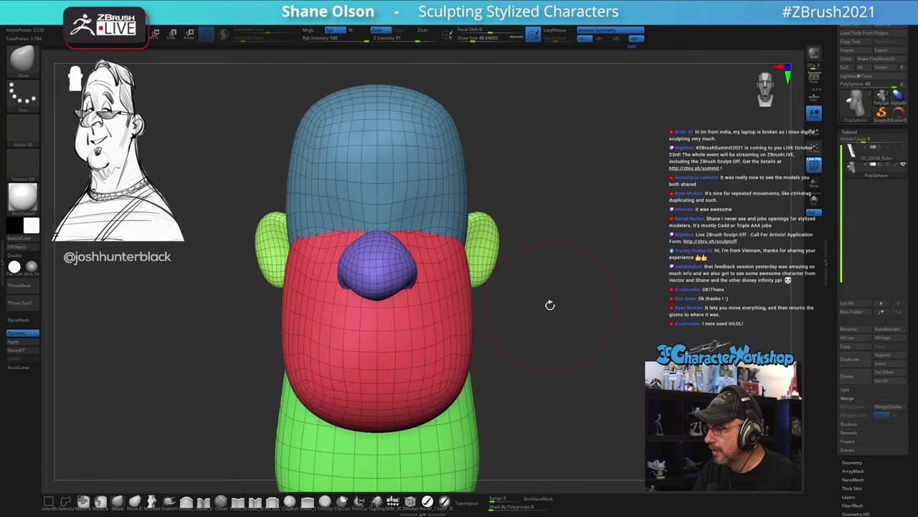
pyautogui.moveTo(550, 306); pyautogui.dragTo(545, 330, button='right')
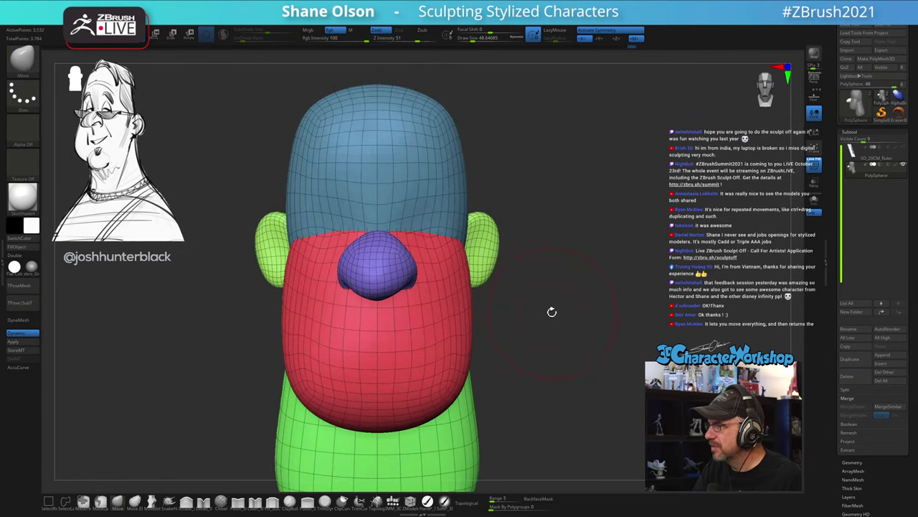
pyautogui.moveTo(510, 278)
pyautogui.mouseDown(button='right')
pyautogui.moveTo(524, 295)
pyautogui.moveTo(495, 322)
pyautogui.mouseUp(button='right')
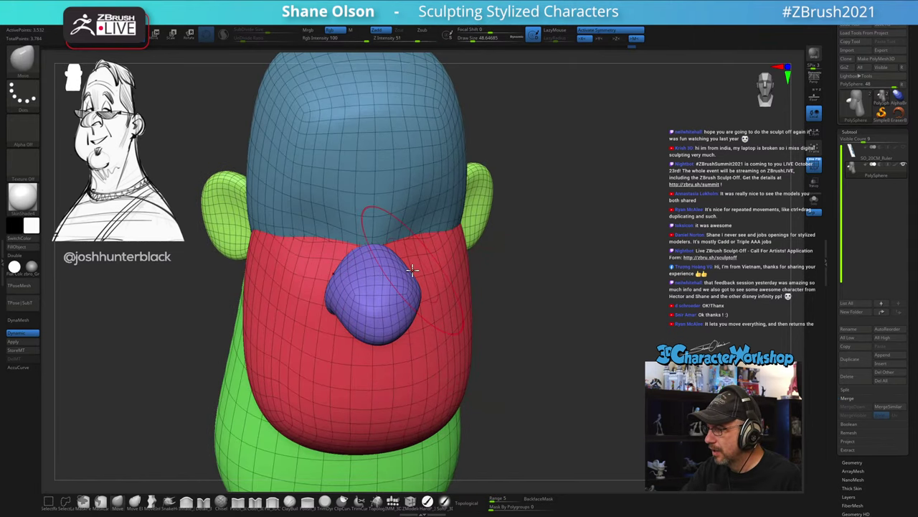
pyautogui.moveTo(506, 278); pyautogui.dragTo(541, 315, button='right')
# Step: Turn off Spotlight Projection and enlarge the brush to a draw size of about 54
pyautogui.press('space')
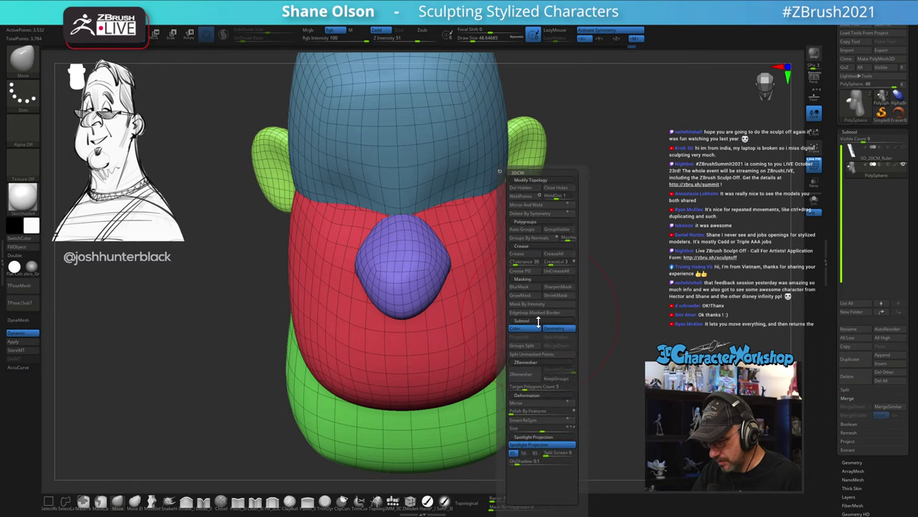
pyautogui.click(537, 446)
pyautogui.press('s')
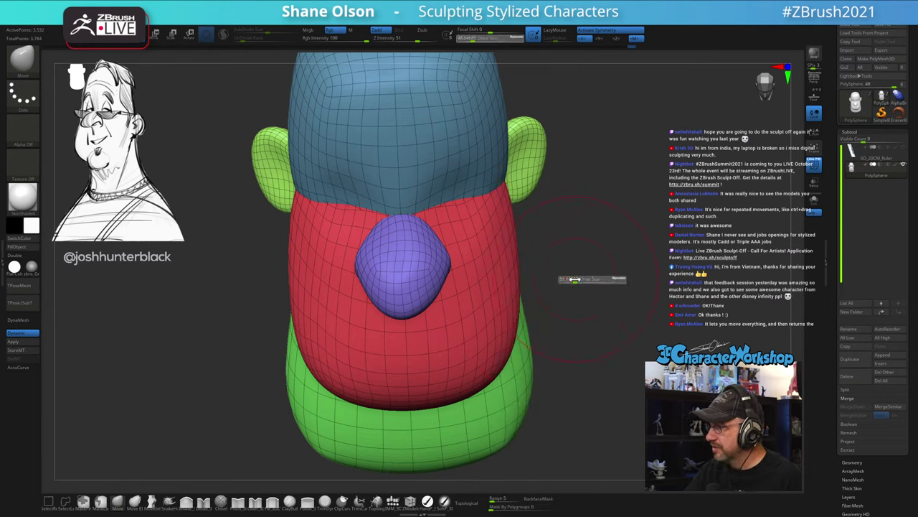
pyautogui.moveTo(575, 280); pyautogui.dragTo(576, 277)
# Step: Try smoothing the upper front of the nose, with the second stroke at draw size 37, and undo both strokes
pyautogui.keyDown('shift'); pyautogui.moveTo(409, 261); pyautogui.dragTo(406, 240); pyautogui.keyUp('shift')
pyautogui.hotkey('ctrl', 'z')
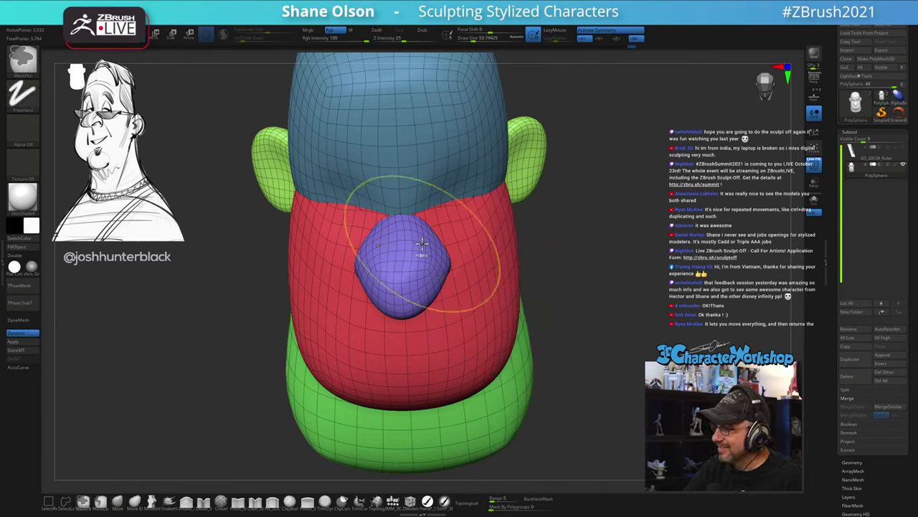
pyautogui.press('s')
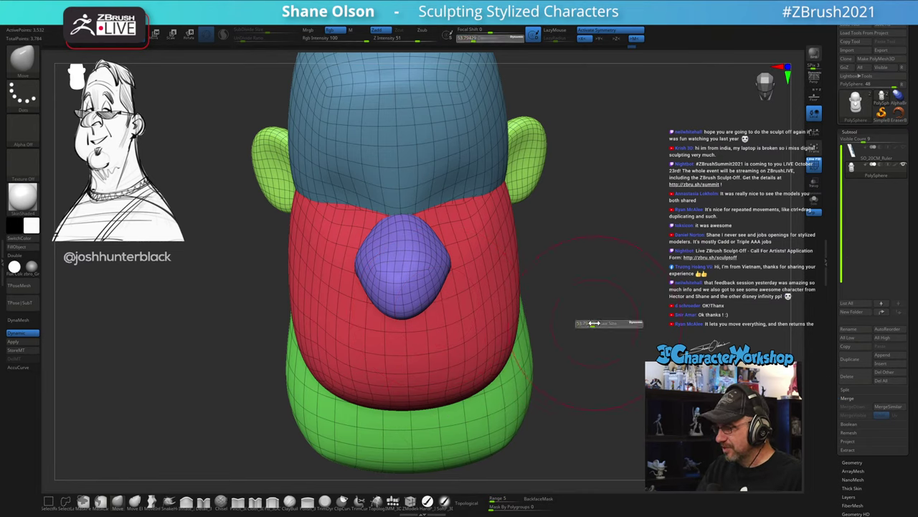
pyautogui.click(589, 323)
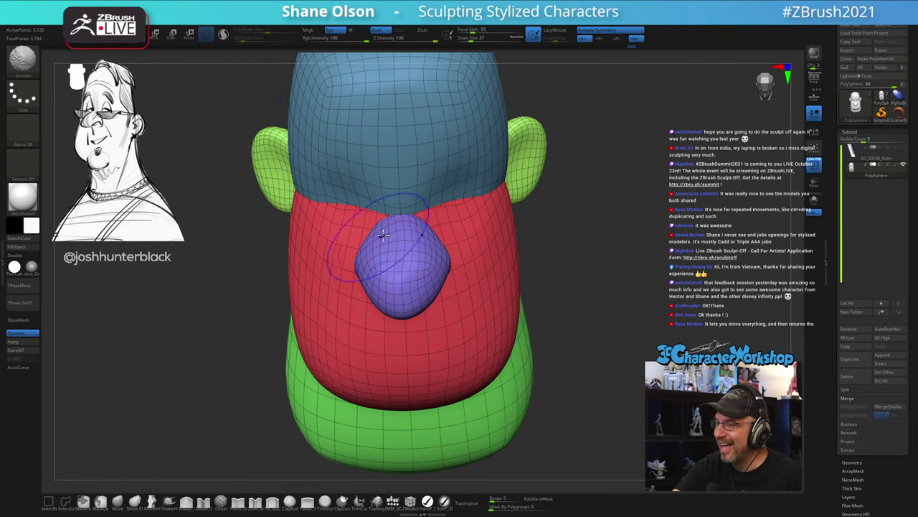
pyautogui.keyDown('shift'); pyautogui.moveTo(403, 257); pyautogui.dragTo(409, 244); pyautogui.keyUp('shift')
pyautogui.hotkey('ctrl', 'z')
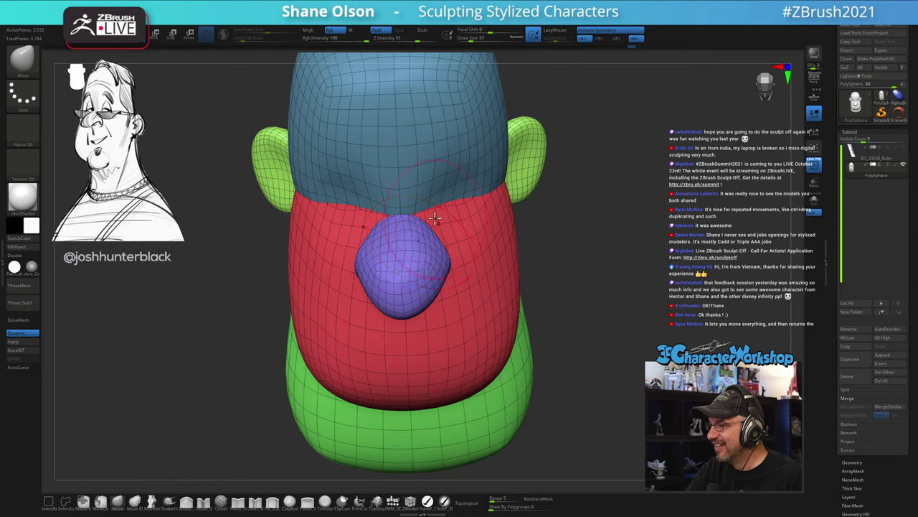
# Step: Adjust the Smooth brush's intensity and softly smooth down the centre of the nose
pyautogui.moveTo(398, 37); pyautogui.dragTo(403, 37)
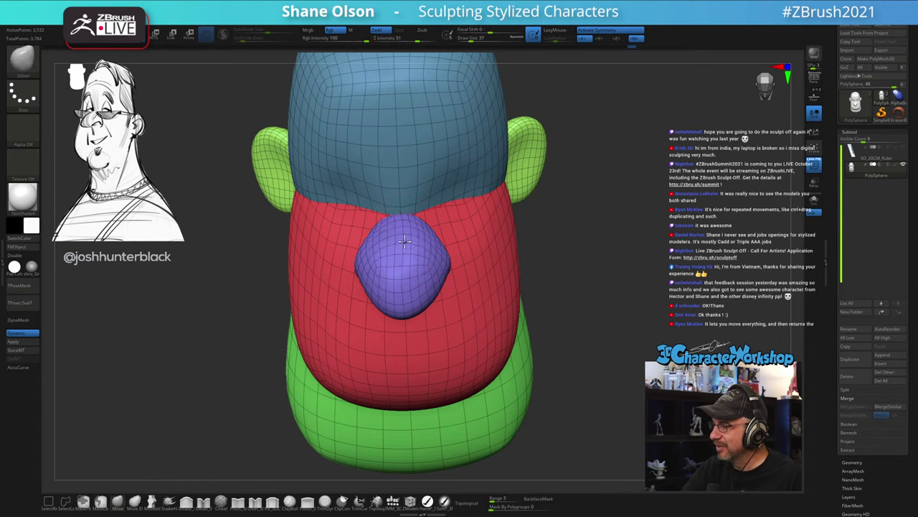
pyautogui.hotkey('ctrl', 'z')
pyautogui.keyDown('shift'); pyautogui.moveTo(403, 237); pyautogui.dragTo(411, 307); pyautogui.keyUp('shift')
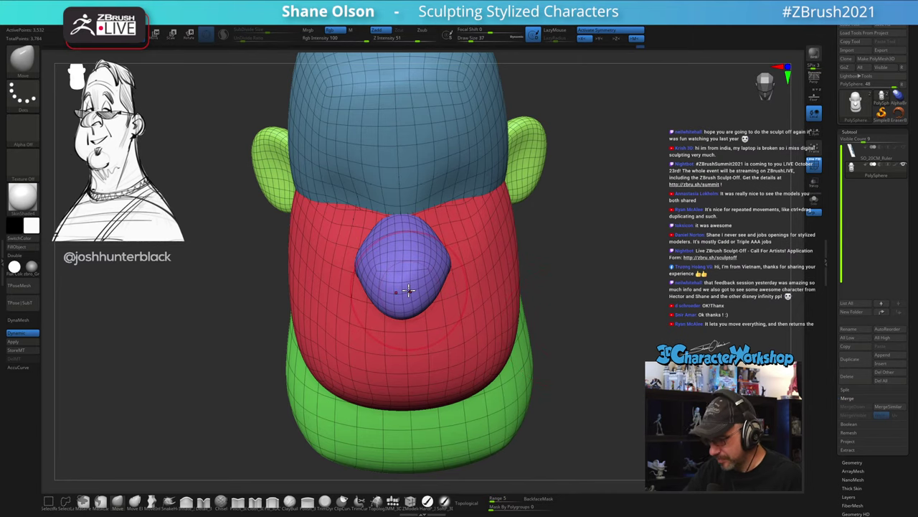
# Step: Turn off symmetry, mirror and weld the head, and examine it from three-quarter views
pyautogui.press('x')
pyautogui.moveTo(531, 325); pyautogui.dragTo(589, 316)
pyautogui.press('space')
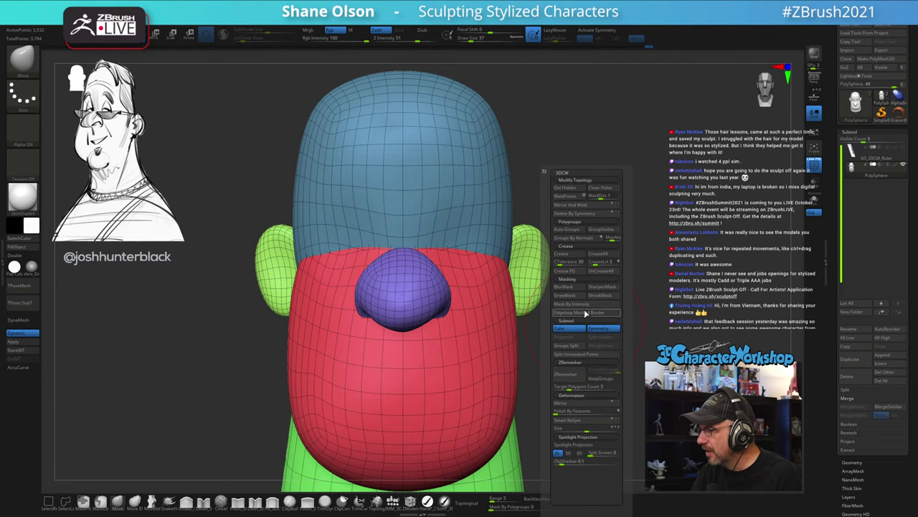
pyautogui.click(579, 206)
pyautogui.keyDown('alt'); pyautogui.moveTo(595, 321); pyautogui.dragTo(559, 321); pyautogui.keyUp('alt')
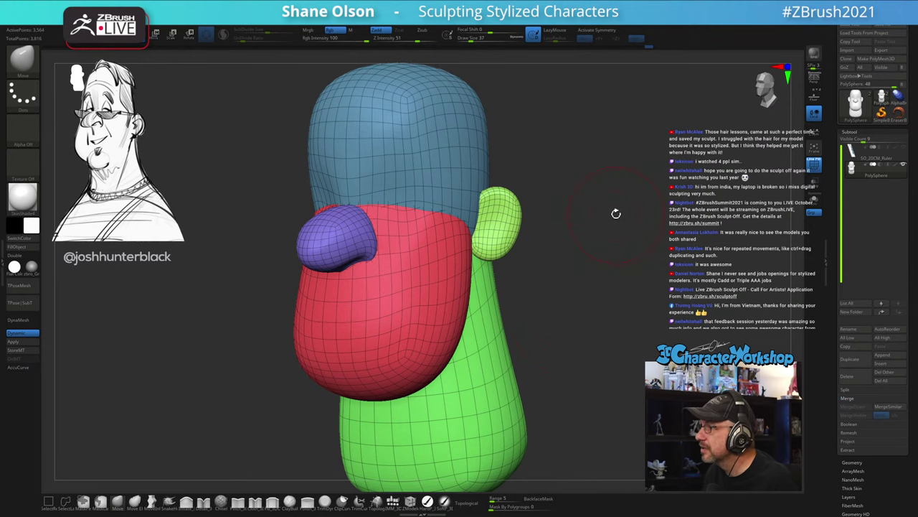
pyautogui.keyDown('alt'); pyautogui.moveTo(630, 196); pyautogui.dragTo(609, 191); pyautogui.keyUp('alt')
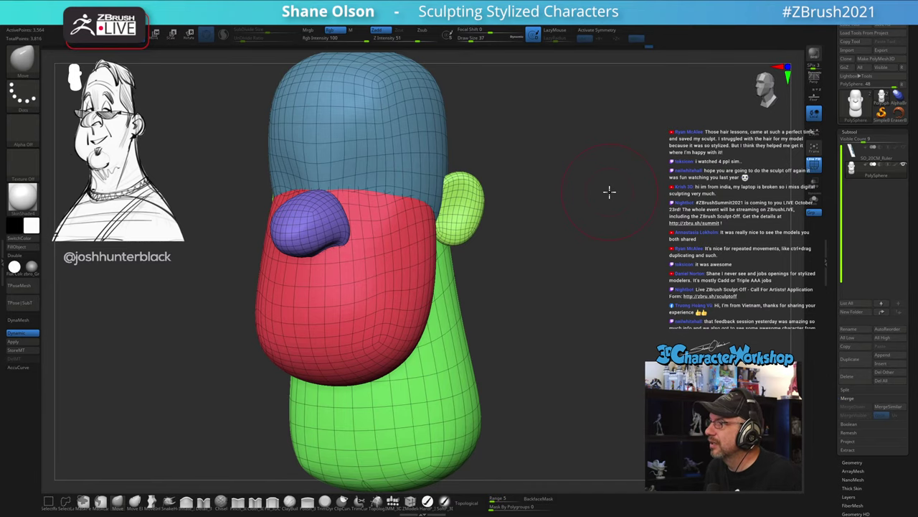
pyautogui.keyDown('shift'); pyautogui.moveTo(529, 242); pyautogui.dragTo(387, 247); pyautogui.keyUp('shift')
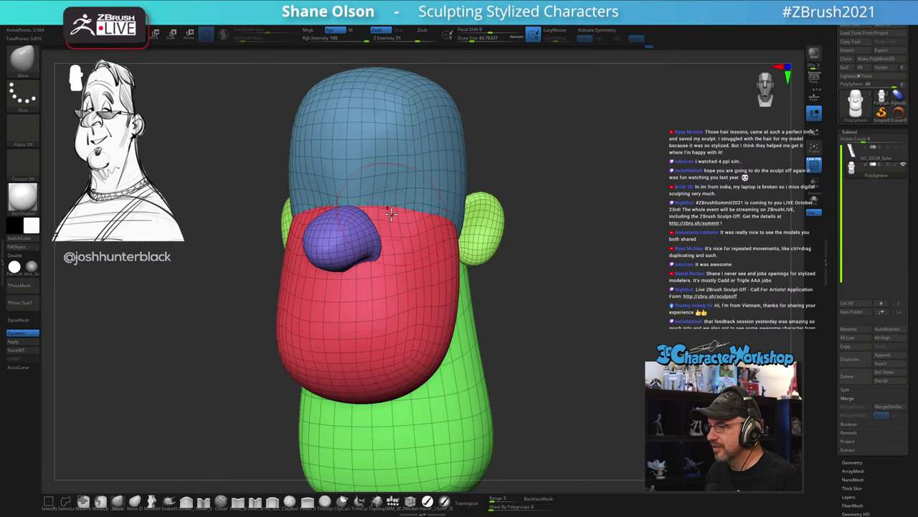
# Step: Nudge the side of the face upward with the Move brush at about size 77, checking the profile and three-quarter views
pyautogui.press('s')
pyautogui.moveTo(392, 214); pyautogui.dragTo(396, 215)
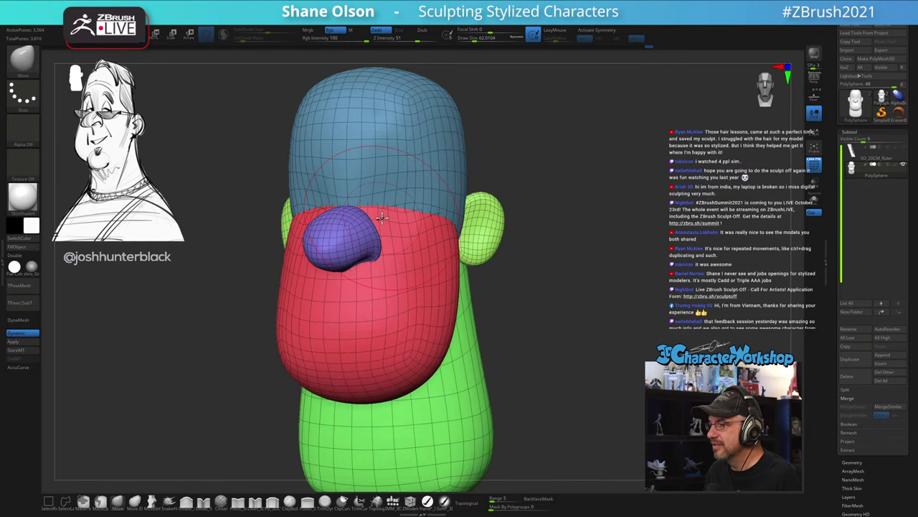
pyautogui.press(']')
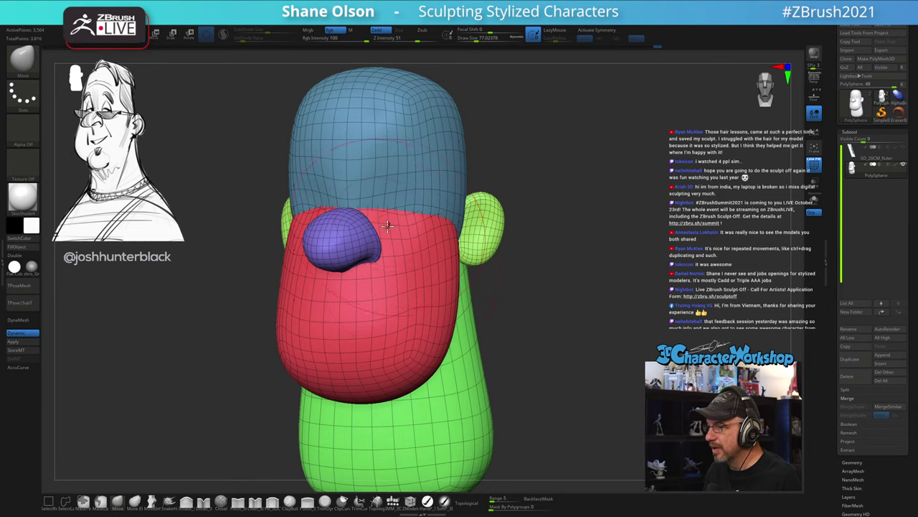
pyautogui.moveTo(611, 304); pyautogui.dragTo(532, 307)
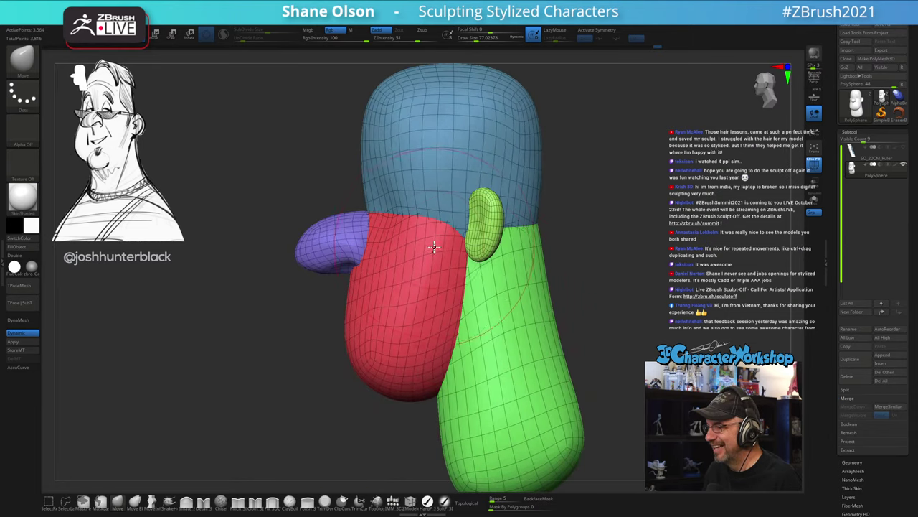
pyautogui.moveTo(435, 241); pyautogui.dragTo(435, 226)
pyautogui.moveTo(625, 230); pyautogui.dragTo(608, 232)
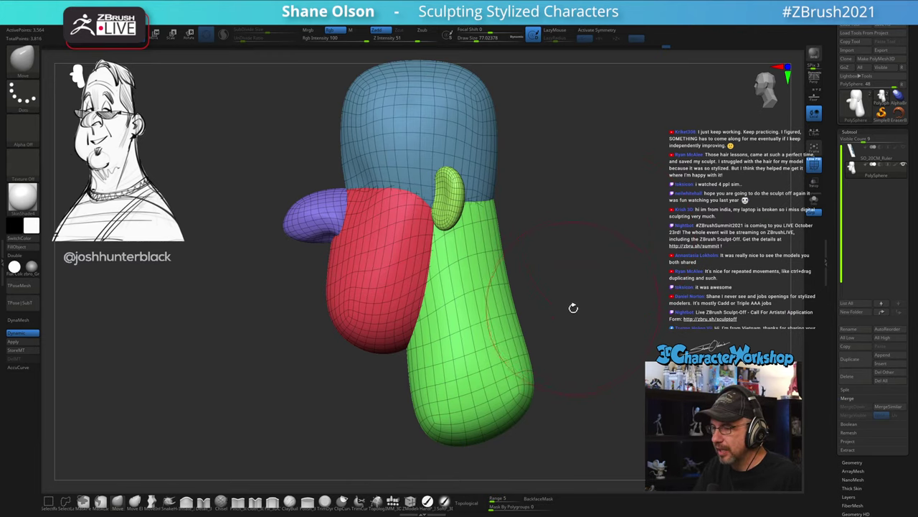
pyautogui.moveTo(574, 308); pyautogui.dragTo(416, 334)
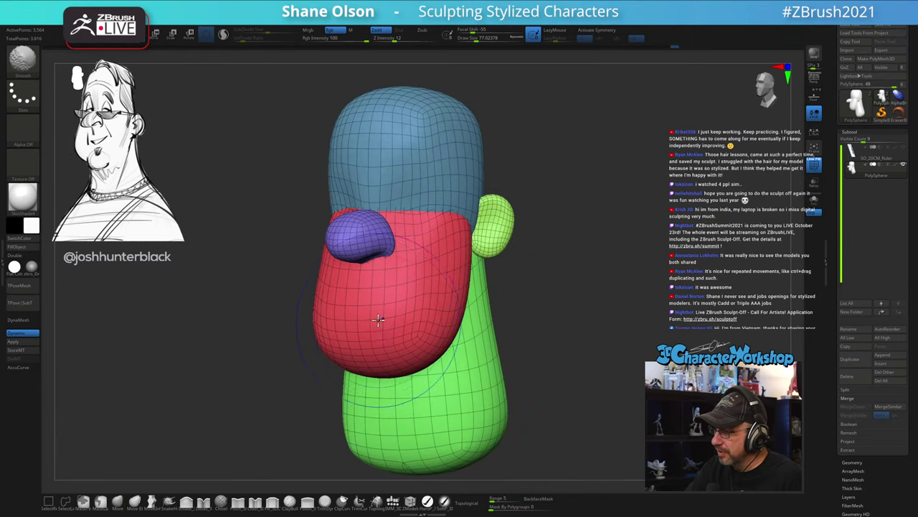
pyautogui.moveTo(553, 334)
pyautogui.mouseDown()
pyautogui.moveTo(531, 350)
pyautogui.moveTo(540, 348)
pyautogui.mouseUp()
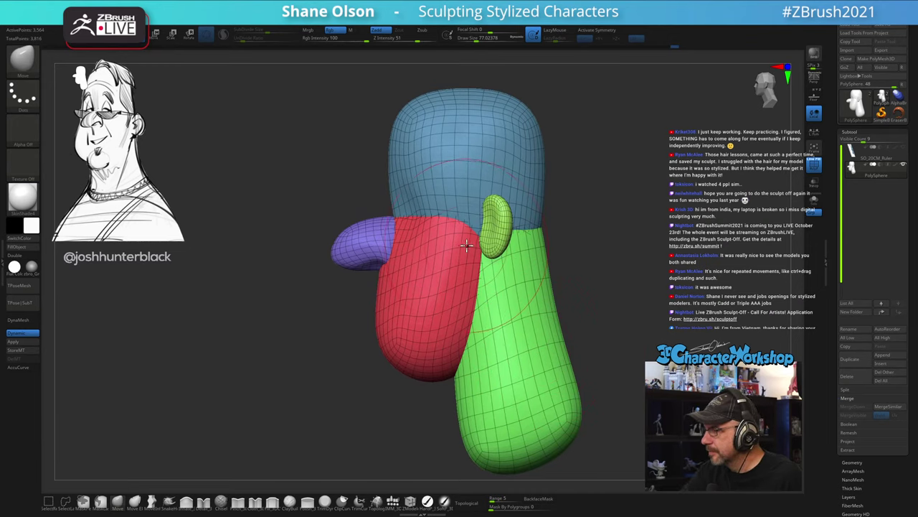
# Step: Isolate the nose with a mask, place the gizmo at its base, tilt the tip slightly downward and clear the mask
pyautogui.press('w')
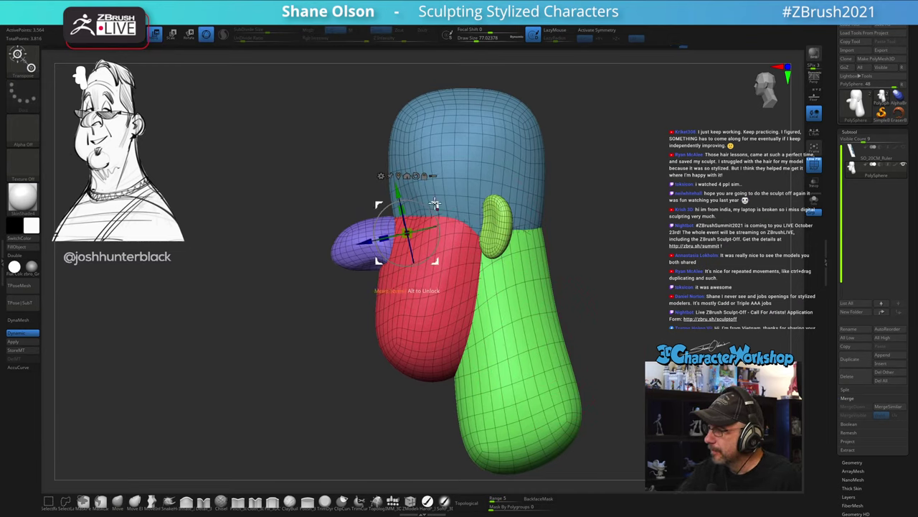
pyautogui.keyDown('alt'); pyautogui.click(347, 235); pyautogui.keyUp('alt')
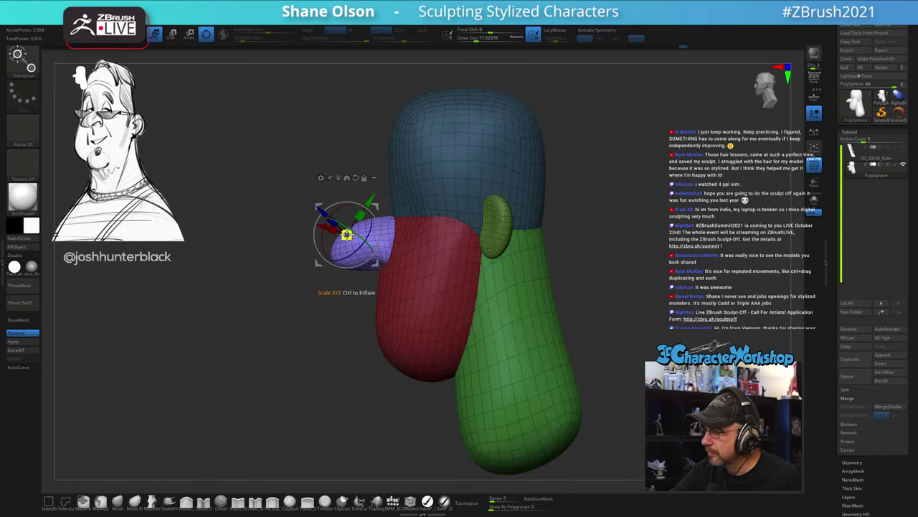
pyautogui.keyDown('alt'); pyautogui.click(356, 178); pyautogui.keyUp('alt')
pyautogui.keyDown('alt'); pyautogui.moveTo(379, 204); pyautogui.dragTo(426, 193); pyautogui.keyUp('alt')
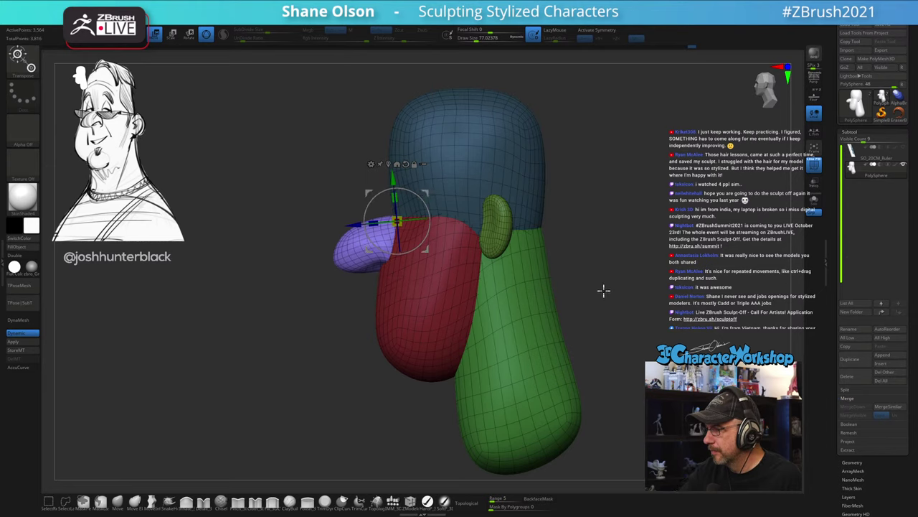
pyautogui.moveTo(604, 291)
pyautogui.mouseDown()
pyautogui.moveTo(639, 297)
pyautogui.moveTo(613, 301)
pyautogui.moveTo(625, 305)
pyautogui.moveTo(617, 289)
pyautogui.moveTo(604, 320)
pyautogui.mouseUp()
# Step: Slim the front and back of the cranium in profile using the Move brush at about size 128
pyautogui.press('q')
pyautogui.press('s')
pyautogui.press('s')
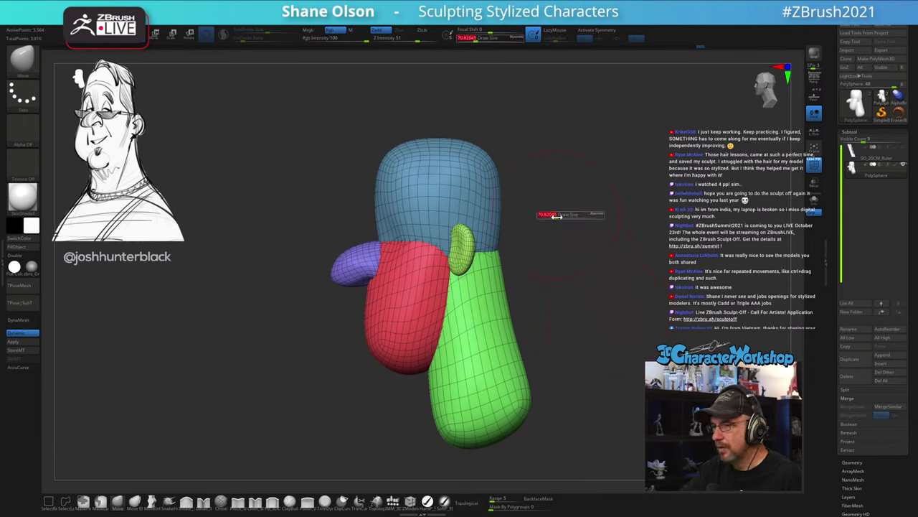
pyautogui.moveTo(554, 216); pyautogui.dragTo(559, 227)
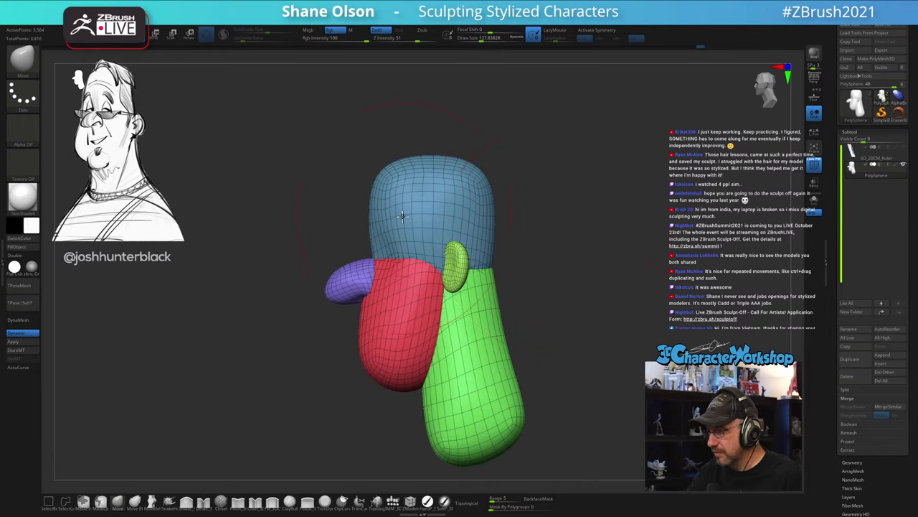
pyautogui.moveTo(376, 223); pyautogui.dragTo(388, 220)
pyautogui.moveTo(384, 173); pyautogui.dragTo(388, 177)
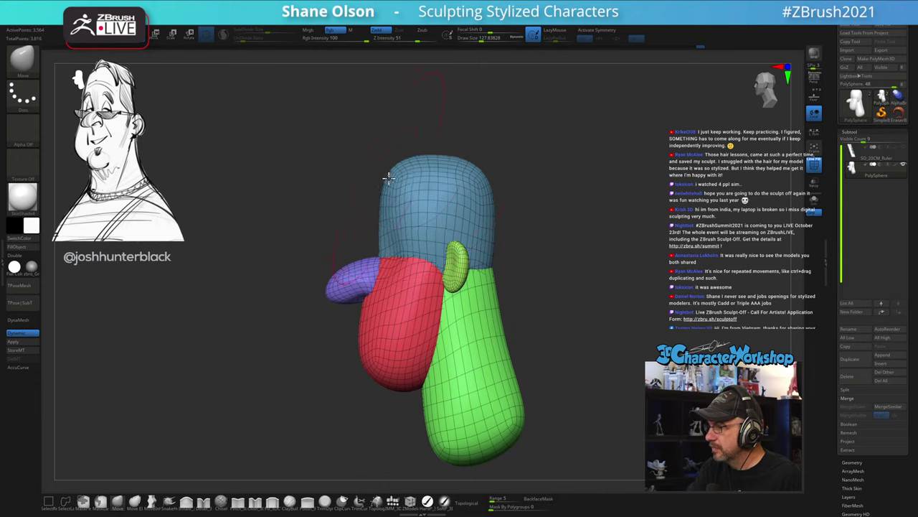
pyautogui.moveTo(487, 191); pyautogui.dragTo(474, 191)
pyautogui.moveTo(384, 196); pyautogui.dragTo(390, 194)
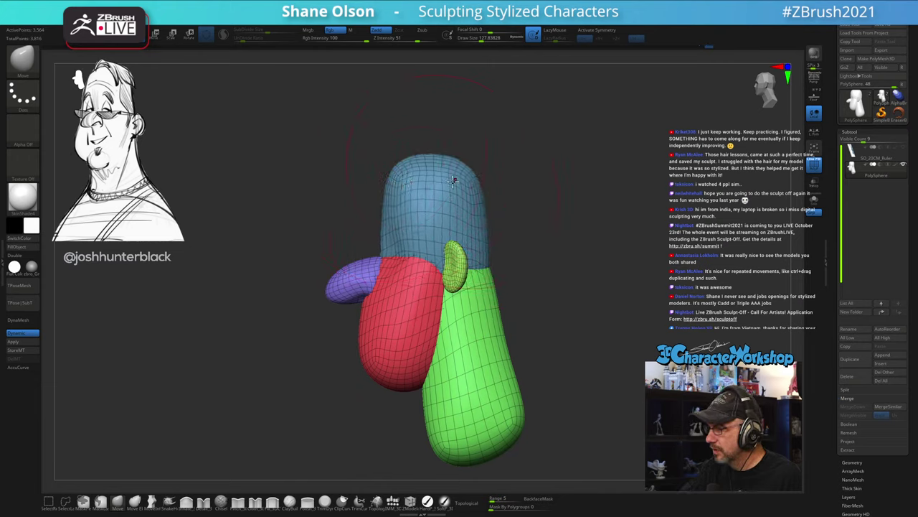
pyautogui.moveTo(477, 184); pyautogui.dragTo(471, 185)
pyautogui.moveTo(381, 192); pyautogui.dragTo(384, 191)
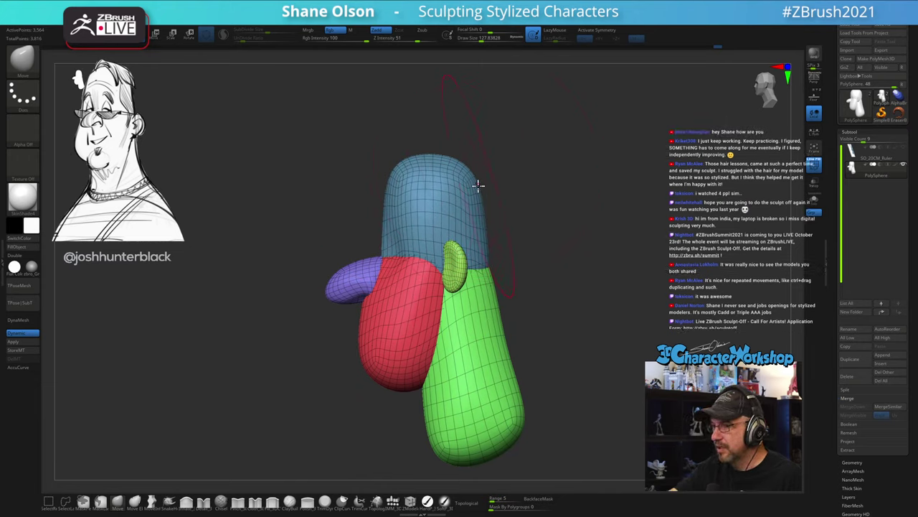
pyautogui.moveTo(480, 186); pyautogui.dragTo(475, 187)
# Step: Center the gizmo on the head, mirror and weld the head, and turn X symmetry on
pyautogui.moveTo(531, 208); pyautogui.dragTo(451, 195)
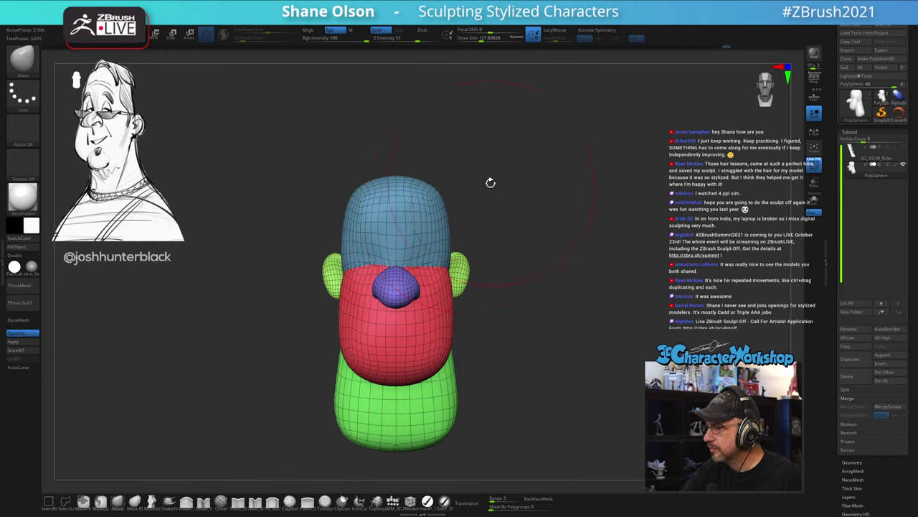
pyautogui.press('w')
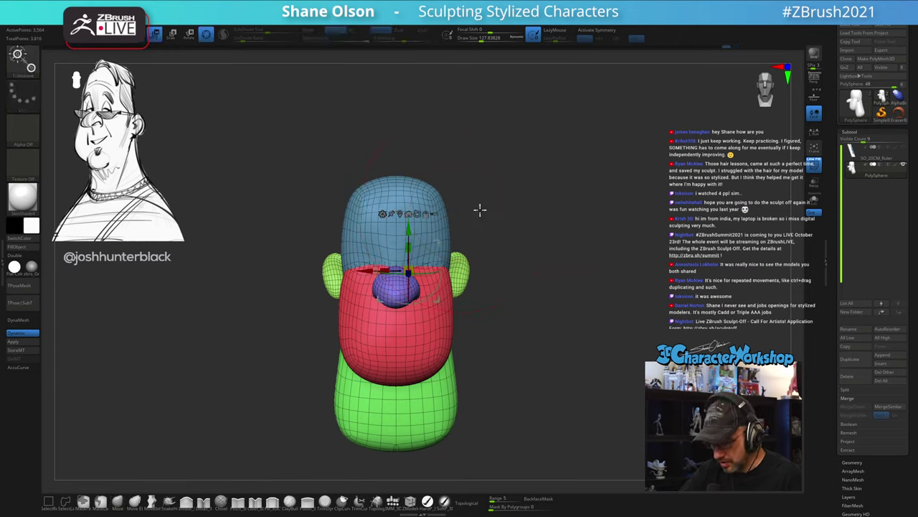
pyautogui.click(401, 214)
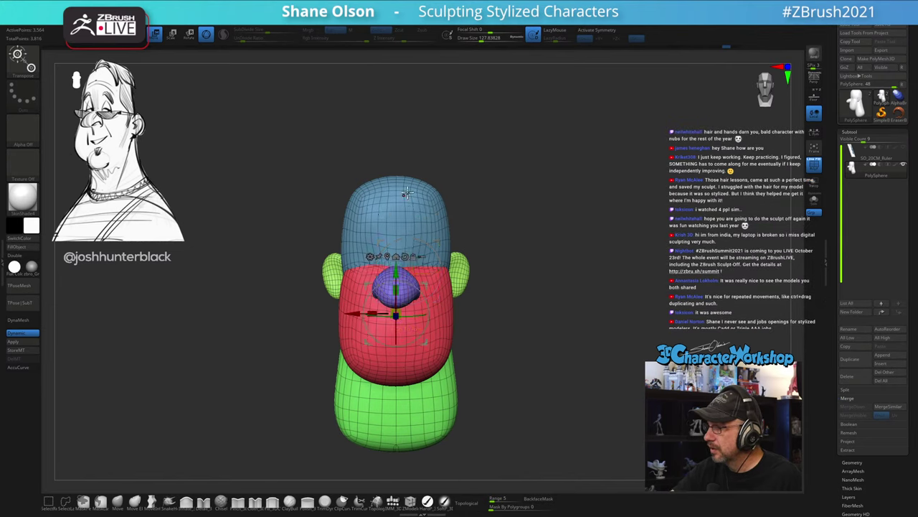
pyautogui.press('space')
pyautogui.click(486, 208)
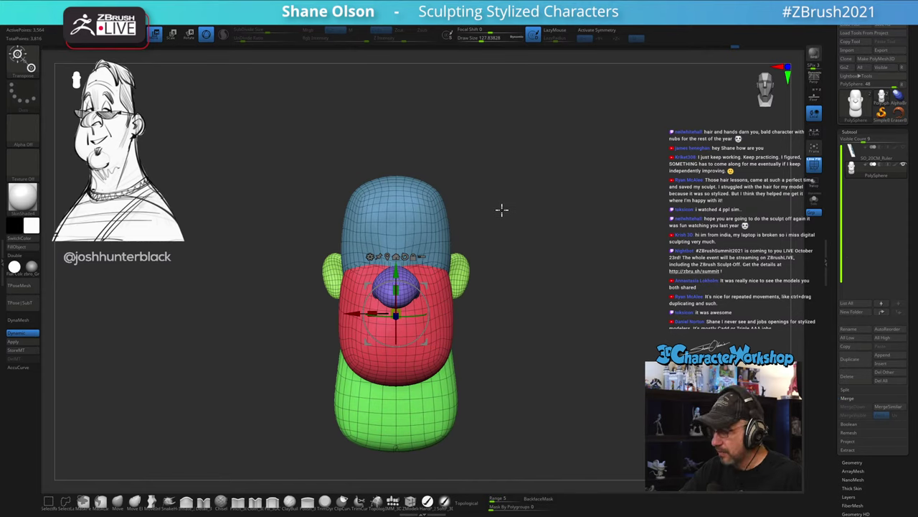
pyautogui.press('x')
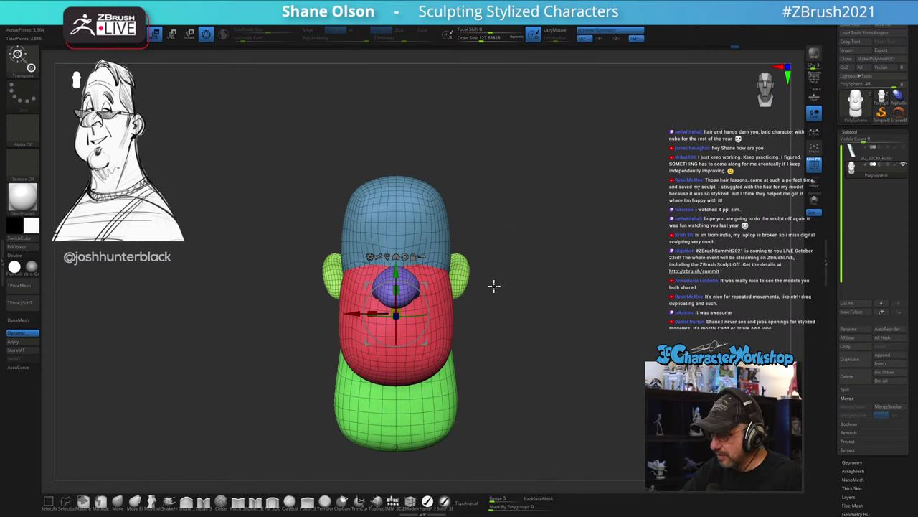
# Step: Slim both sides of the cranium in front view using the Move brush at about size 112
pyautogui.press('q')
pyautogui.press('s')
pyautogui.moveTo(490, 361); pyautogui.dragTo(495, 362)
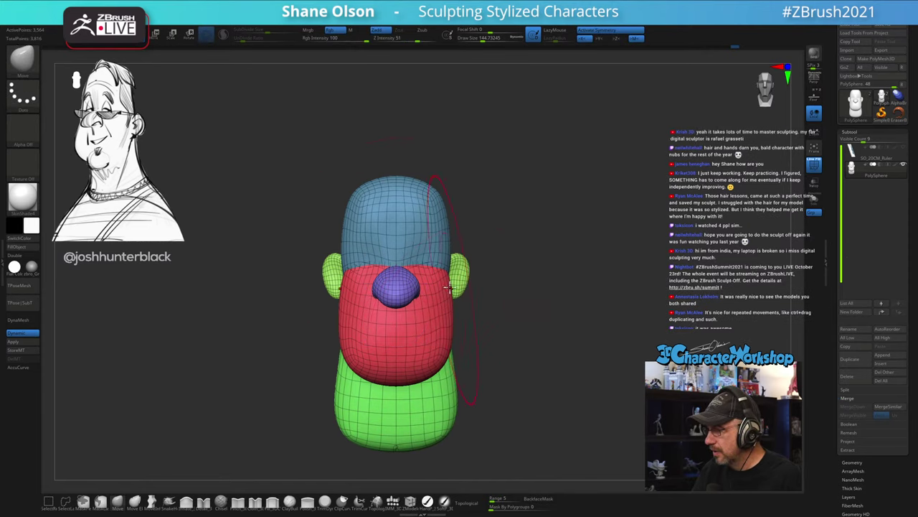
pyautogui.press('s')
pyautogui.moveTo(356, 228)
pyautogui.mouseDown()
pyautogui.moveTo(342, 237)
pyautogui.moveTo(349, 202)
pyautogui.mouseUp()
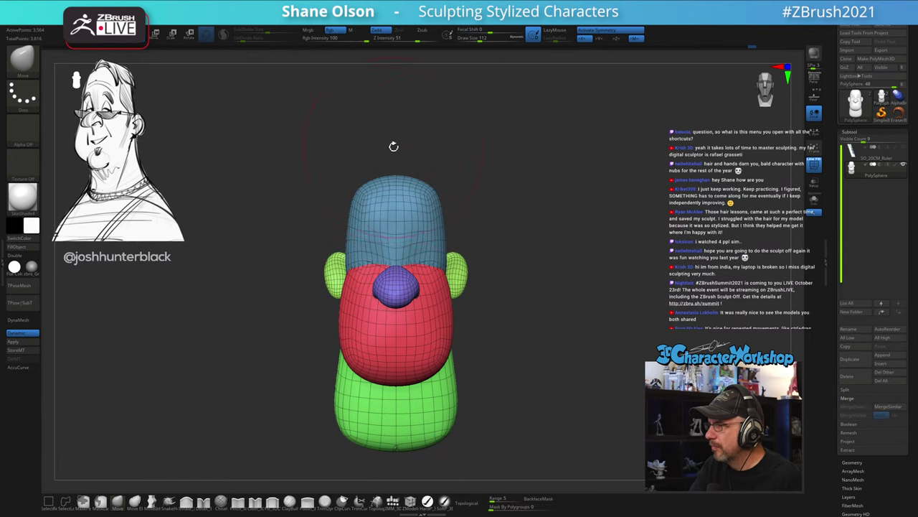
# Step: Refine the upper corners and sides of the cranium in front view with the Move brush at about size 80
pyautogui.keyDown('alt'); pyautogui.moveTo(471, 181); pyautogui.dragTo(468, 195); pyautogui.keyUp('alt')
pyautogui.moveTo(519, 241); pyautogui.dragTo(516, 262)
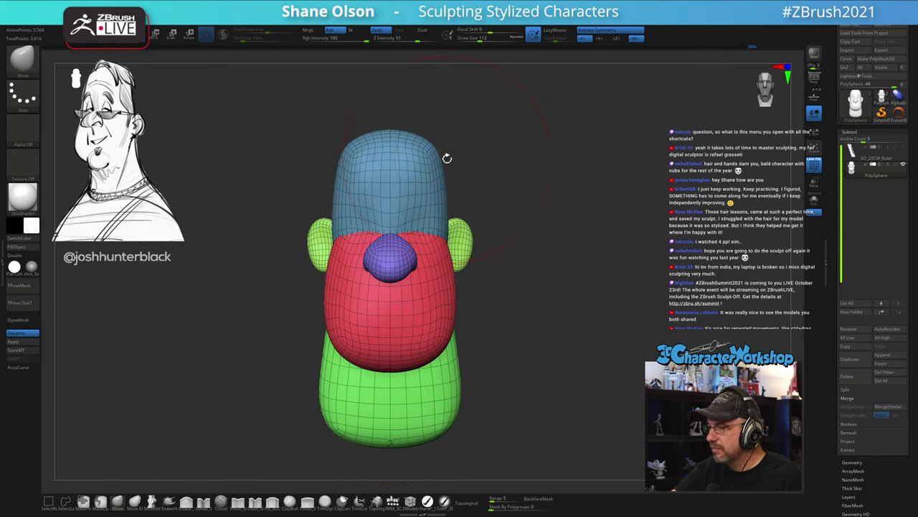
pyautogui.moveTo(445, 158)
pyautogui.mouseDown()
pyautogui.moveTo(432, 130)
pyautogui.moveTo(347, 150)
pyautogui.mouseUp()
pyautogui.press('s')
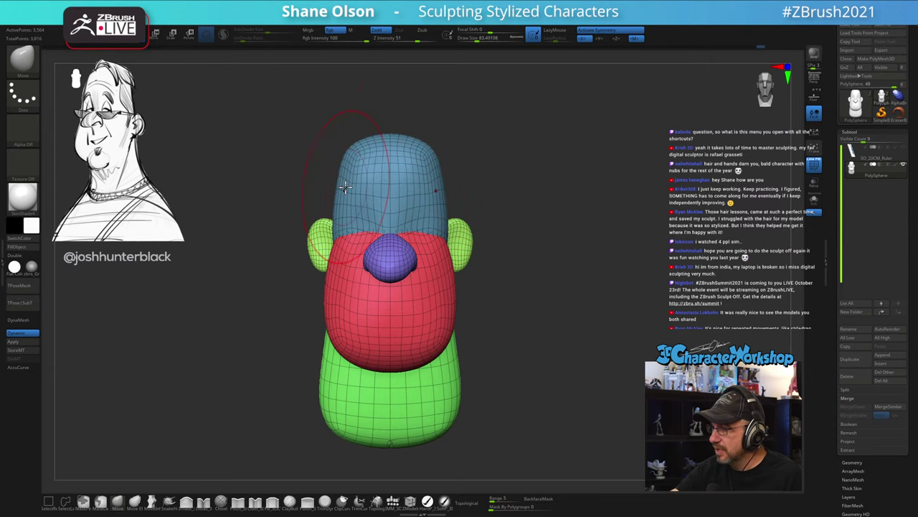
pyautogui.press('s')
pyautogui.moveTo(345, 188); pyautogui.dragTo(334, 189)
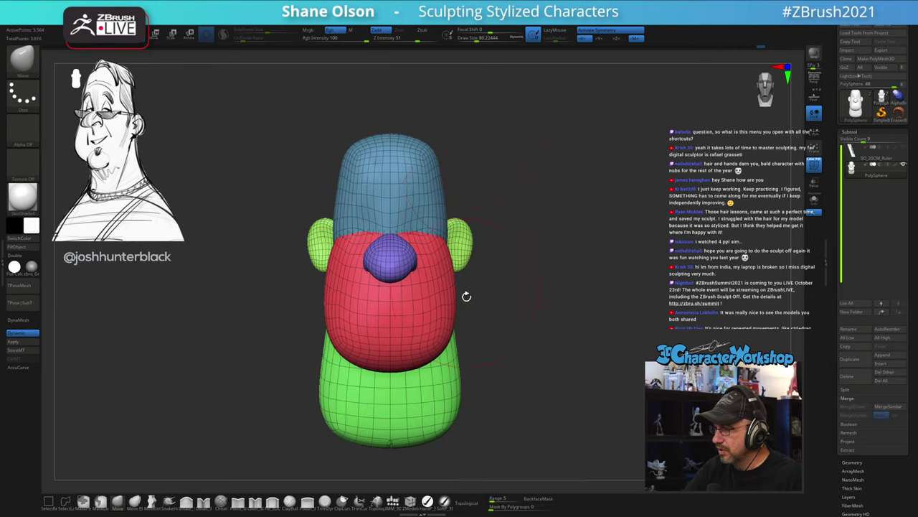
# Step: Show the custom 3DCW popup menu and push the nose tip slightly back in profile with the Move brush at about size 74
pyautogui.moveTo(463, 275); pyautogui.dragTo(410, 280)
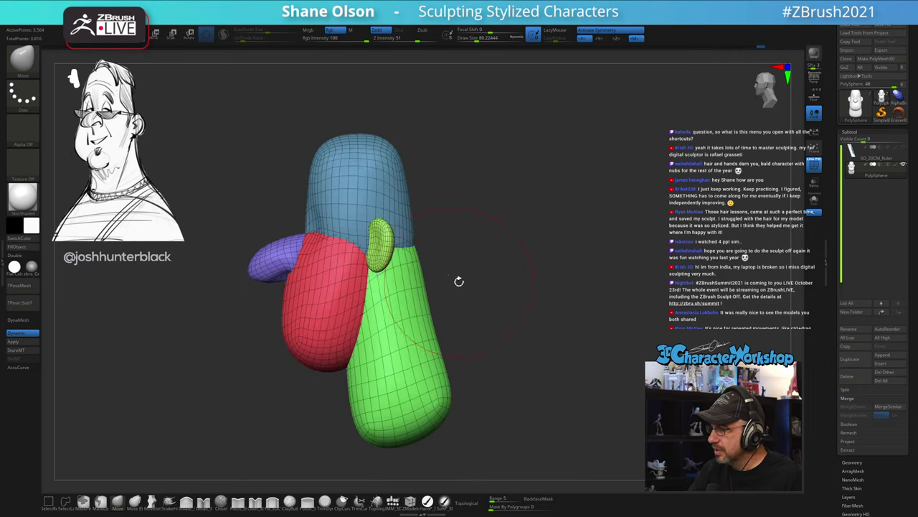
pyautogui.keyDown('alt'); pyautogui.moveTo(459, 252); pyautogui.dragTo(516, 274); pyautogui.keyUp('alt')
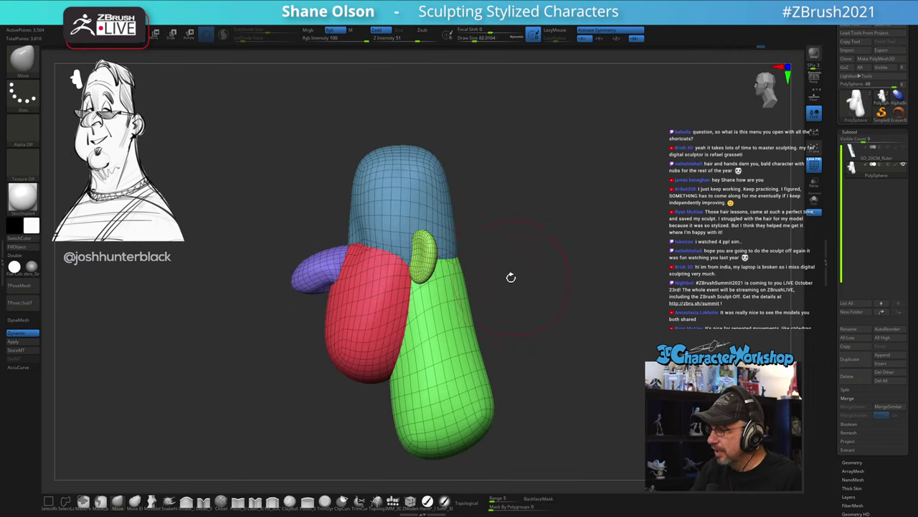
pyautogui.press('s')
pyautogui.moveTo(294, 284); pyautogui.dragTo(297, 285)
pyautogui.press('q')
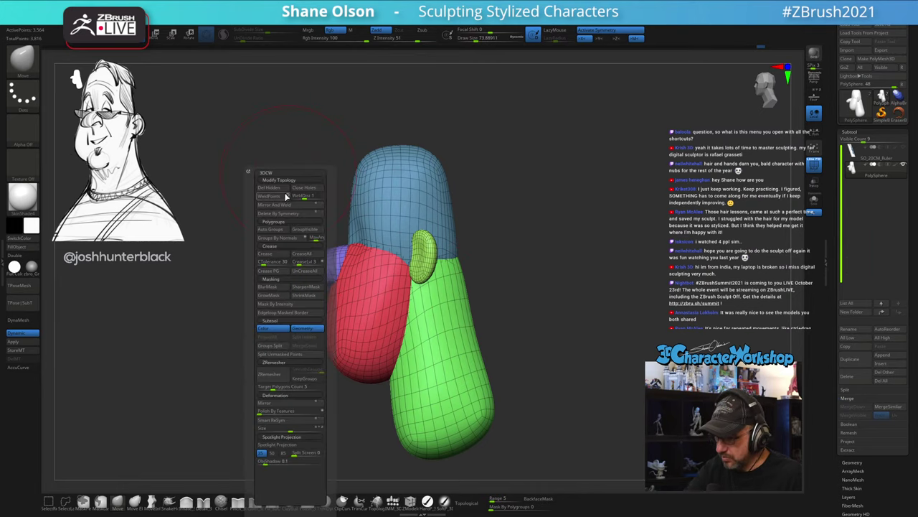
pyautogui.press('space')
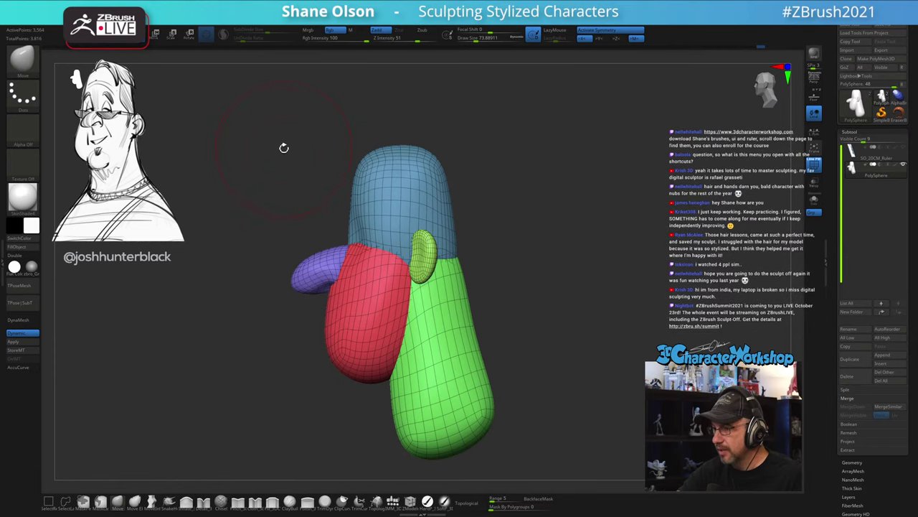
pyautogui.press('space')
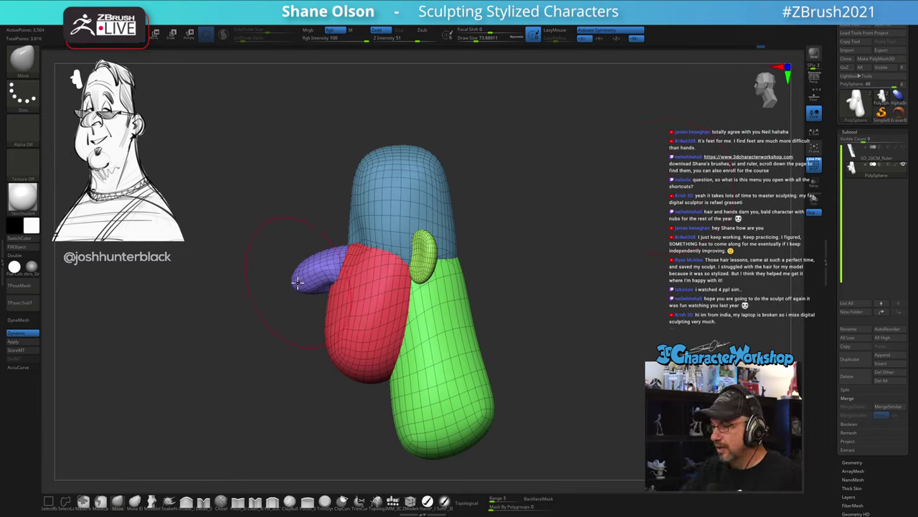
pyautogui.moveTo(297, 284); pyautogui.dragTo(306, 278)
# Step: Adjust the top of the face beside the nose in front view using the Move brush at about size 46
pyautogui.moveTo(302, 341)
pyautogui.mouseDown()
pyautogui.moveTo(332, 344)
pyautogui.moveTo(524, 287)
pyautogui.moveTo(515, 311)
pyautogui.moveTo(515, 386)
pyautogui.mouseUp()
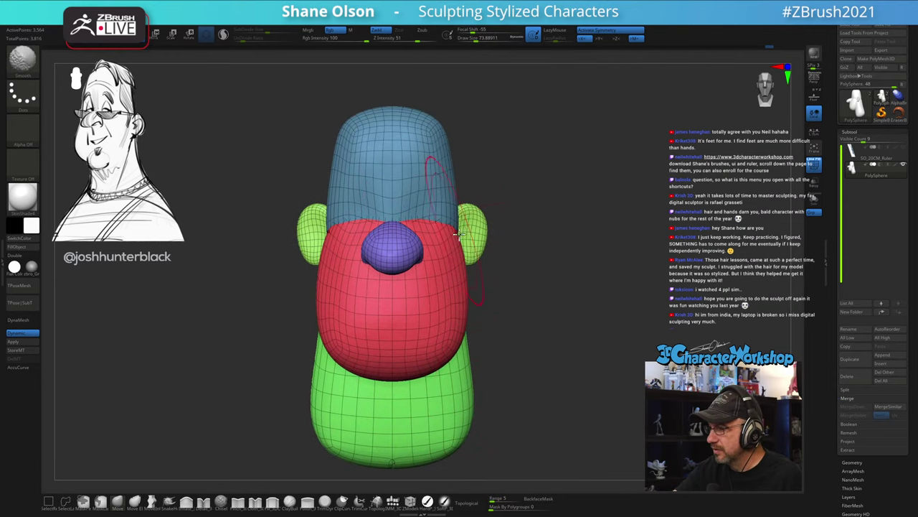
pyautogui.moveTo(541, 297)
pyautogui.keyDown('alt'); pyautogui.mouseDown()
pyautogui.moveTo(533, 320)
pyautogui.moveTo(545, 322)
pyautogui.mouseUp(); pyautogui.keyUp('alt')
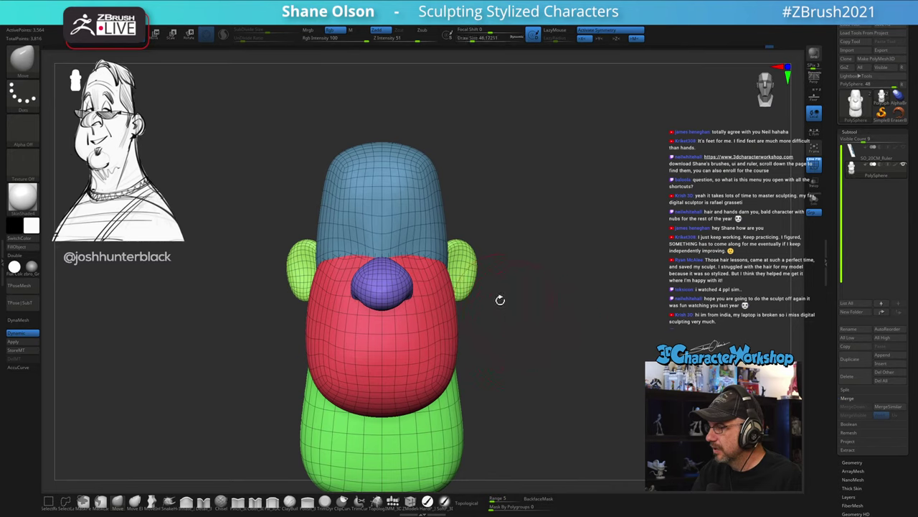
pyautogui.moveTo(414, 249); pyautogui.dragTo(414, 252)
pyautogui.moveTo(601, 344); pyautogui.dragTo(549, 344)
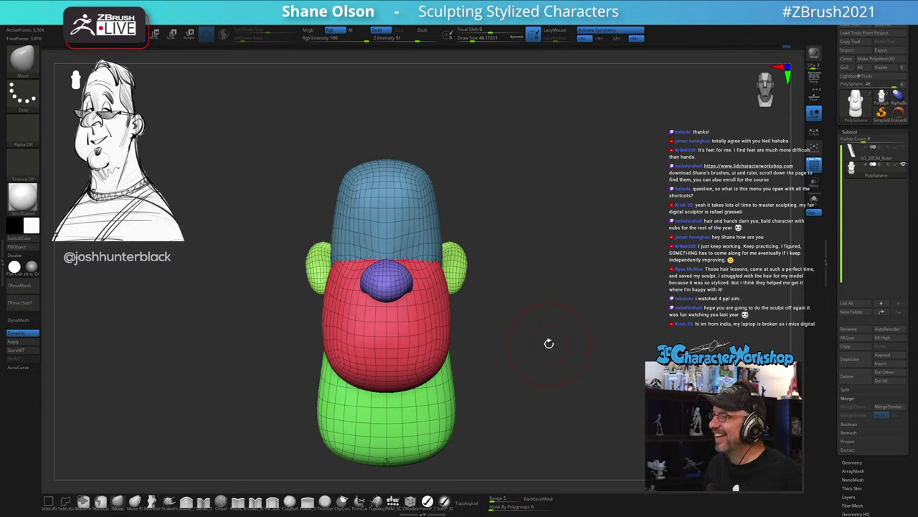
pyautogui.moveTo(531, 298); pyautogui.dragTo(545, 269)
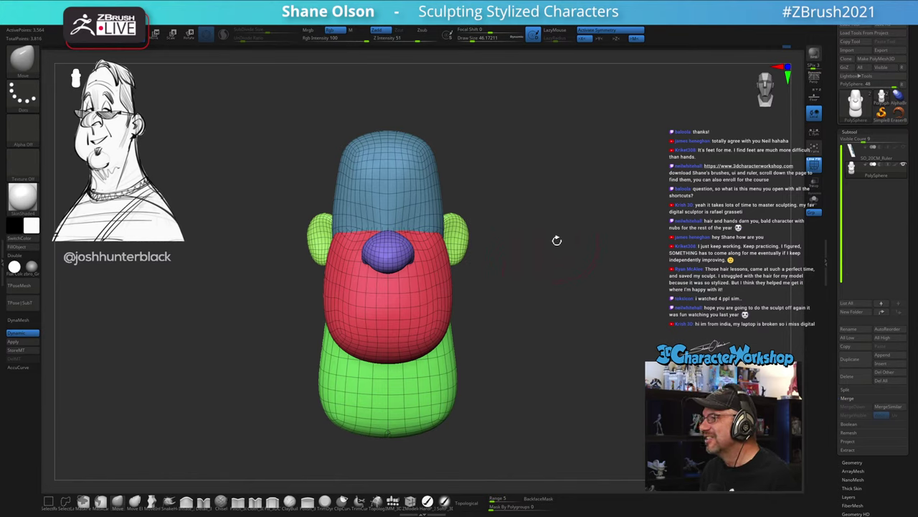
# Step: Insert a symmetrical pair of QuadSphere-2 eyeballs above the nose, where the cranium meets the face
pyautogui.moveTo(594, 215); pyautogui.dragTo(558, 226)
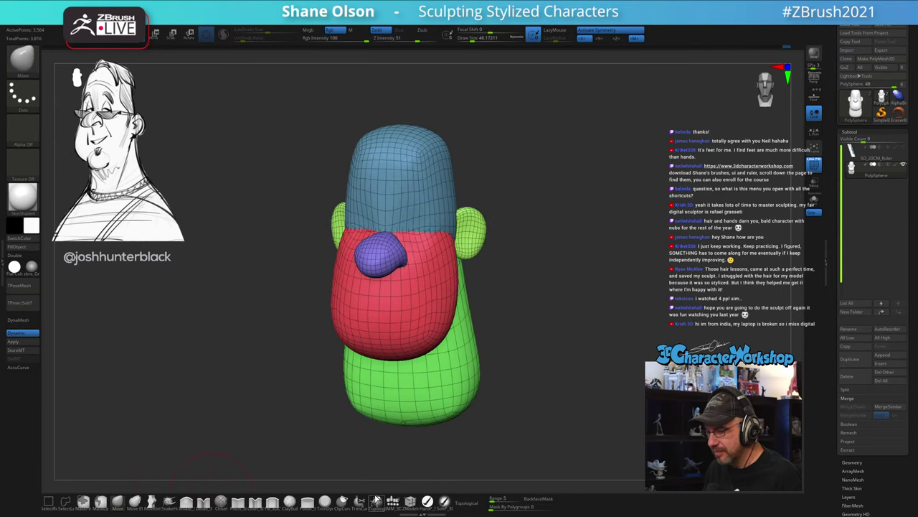
pyautogui.click(393, 503)
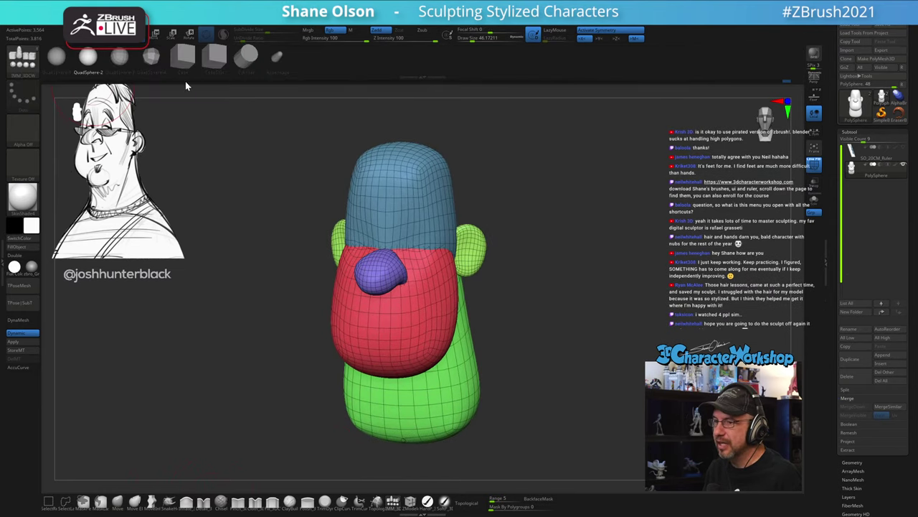
pyautogui.moveTo(607, 189); pyautogui.dragTo(586, 209)
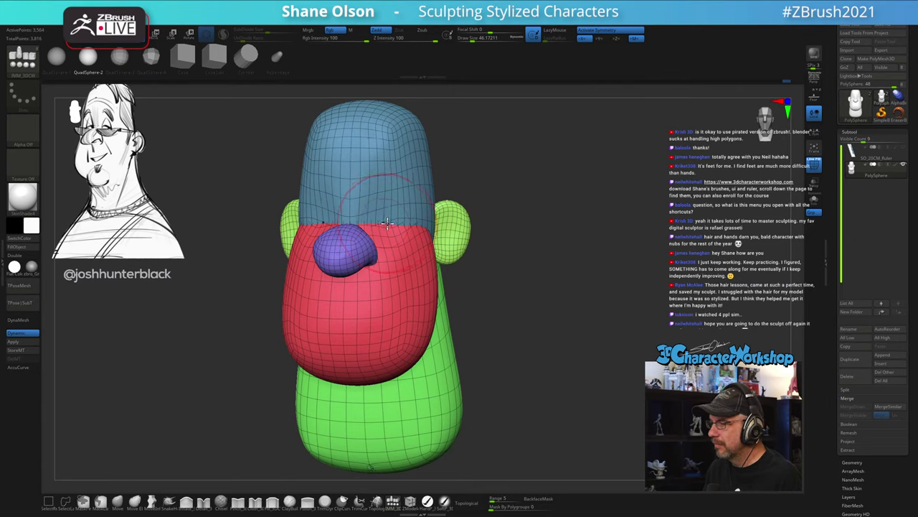
pyautogui.moveTo(382, 222); pyautogui.dragTo(394, 251)
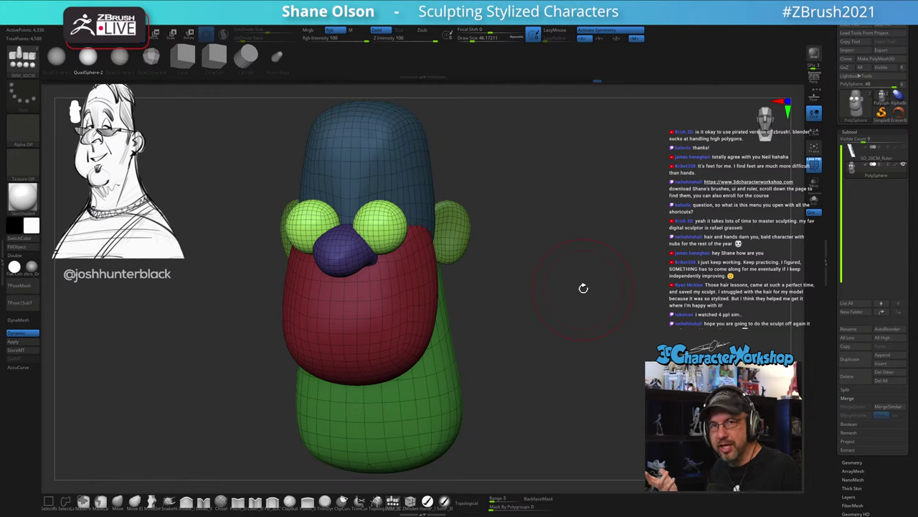
# Step: Enlarge both eyeballs uniformly with the gizmo and shift them slightly closer together in front view
pyautogui.press('w')
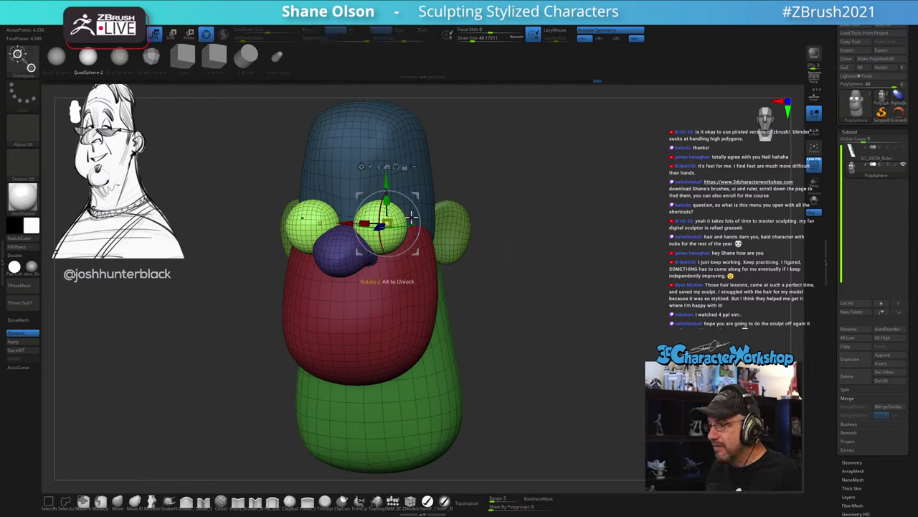
pyautogui.moveTo(394, 222); pyautogui.dragTo(474, 219)
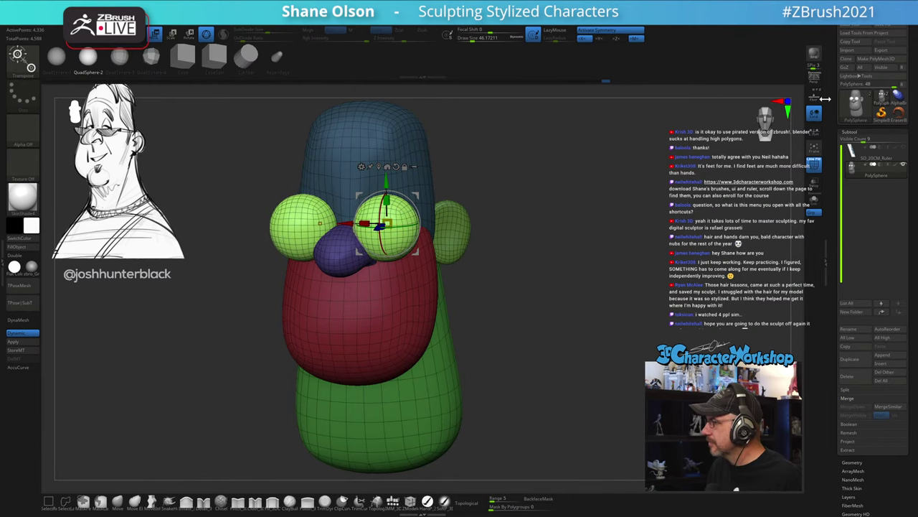
pyautogui.moveTo(592, 201); pyautogui.dragTo(541, 227)
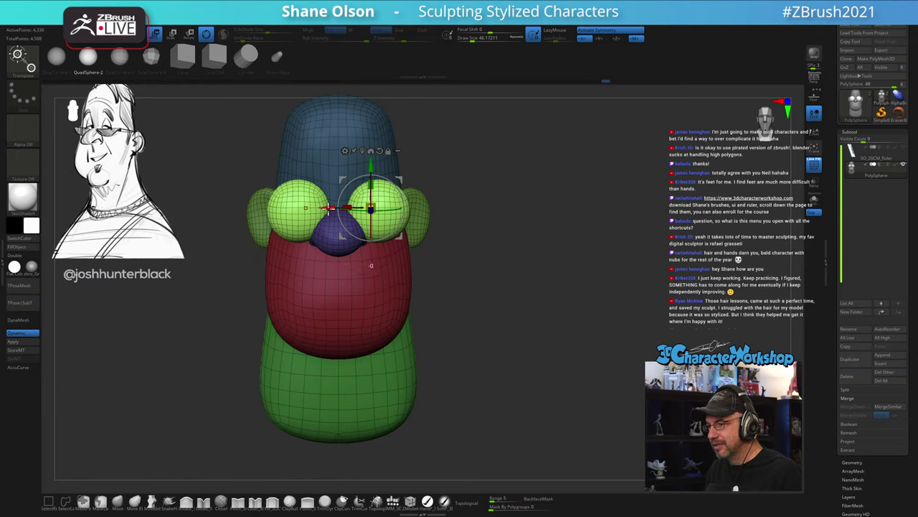
pyautogui.moveTo(328, 207); pyautogui.dragTo(325, 208)
# Step: Straighten the gizmo orientation in profile and move the eyeballs back into the head along Z
pyautogui.moveTo(531, 197); pyautogui.dragTo(525, 285)
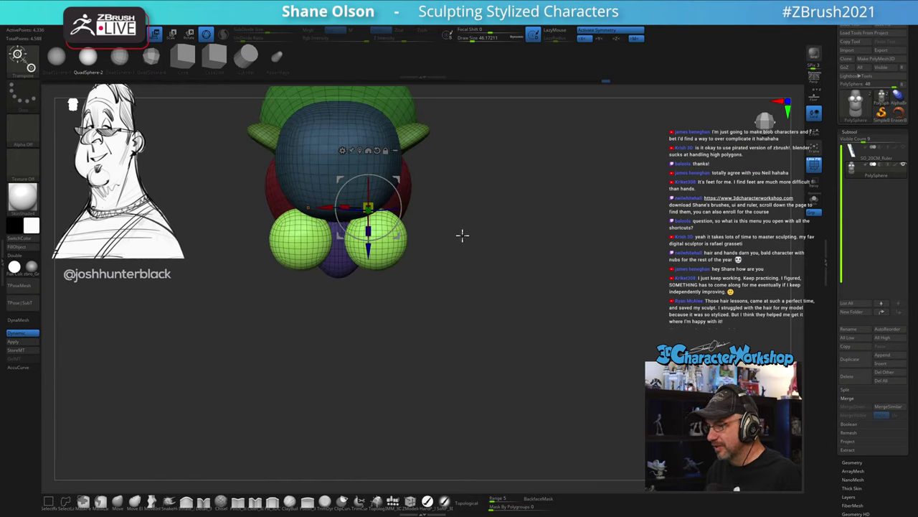
pyautogui.moveTo(462, 235)
pyautogui.keyDown('alt'); pyautogui.mouseDown()
pyautogui.moveTo(462, 246)
pyautogui.moveTo(560, 282)
pyautogui.moveTo(563, 254)
pyautogui.mouseUp(); pyautogui.keyUp('alt')
pyautogui.moveTo(569, 299); pyautogui.dragTo(545, 299)
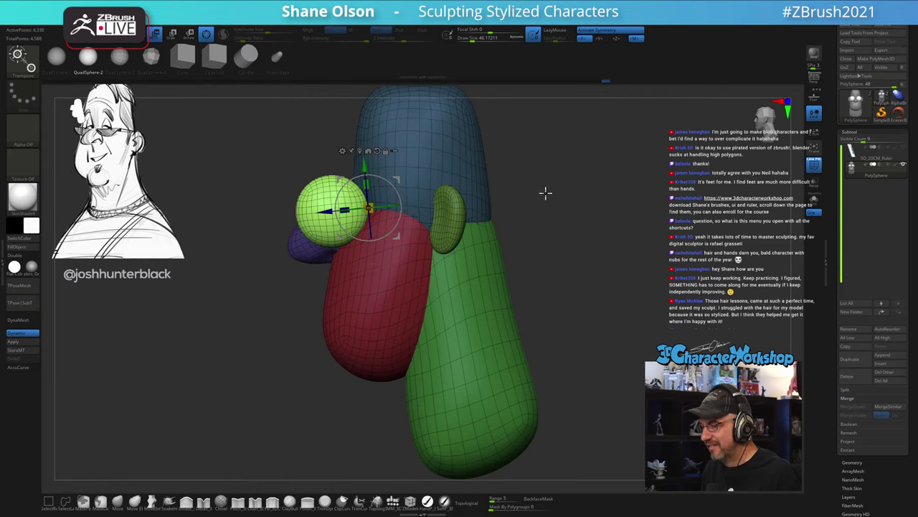
pyautogui.click(377, 150)
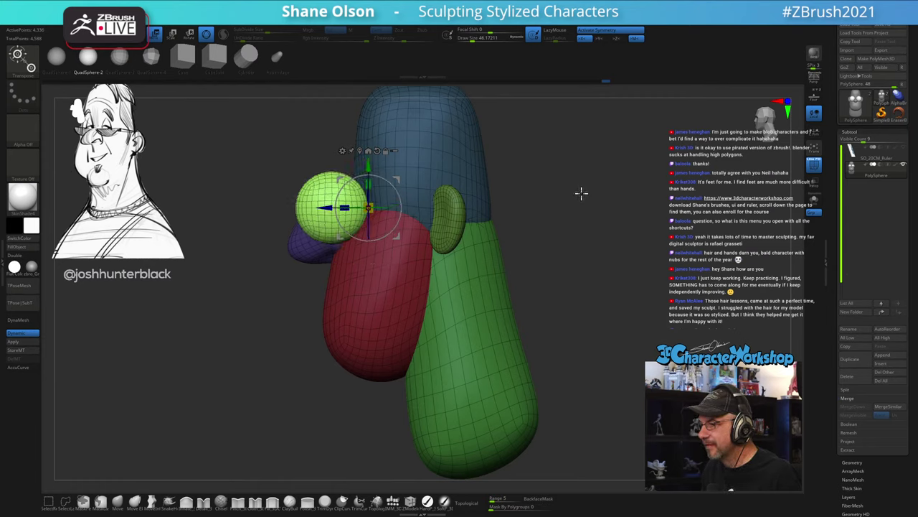
pyautogui.keyDown('shift'); pyautogui.moveTo(581, 193); pyautogui.dragTo(524, 189); pyautogui.keyUp('shift')
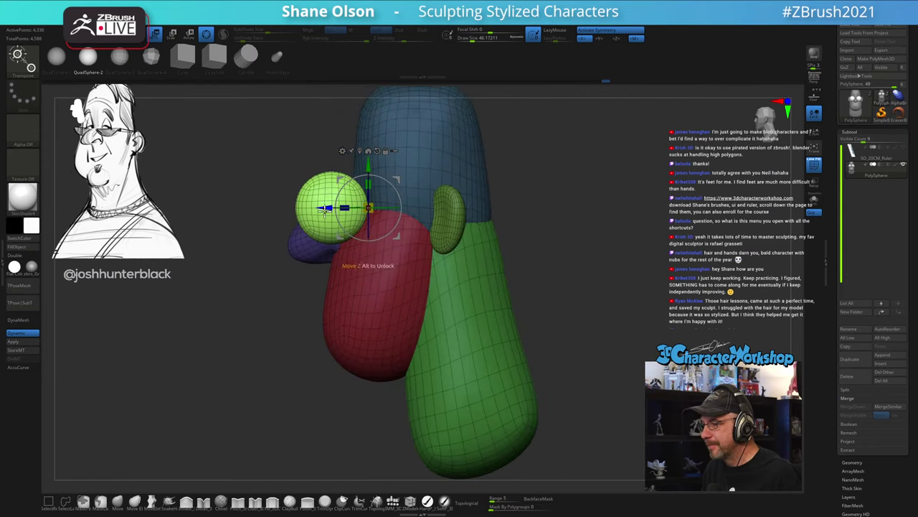
pyautogui.moveTo(324, 210); pyautogui.dragTo(367, 211)
# Step: Move the eyeballs slightly closer together from the front, and angle and seat them deeper in the head from above
pyautogui.keyDown('alt'); pyautogui.moveTo(667, 192); pyautogui.dragTo(605, 199); pyautogui.keyUp('alt')
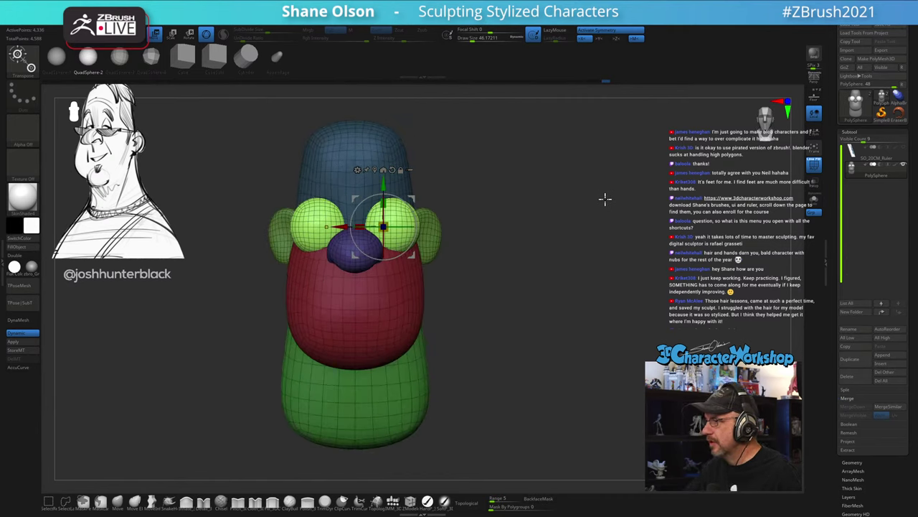
pyautogui.keyDown('alt'); pyautogui.moveTo(496, 271); pyautogui.dragTo(513, 269); pyautogui.keyUp('alt')
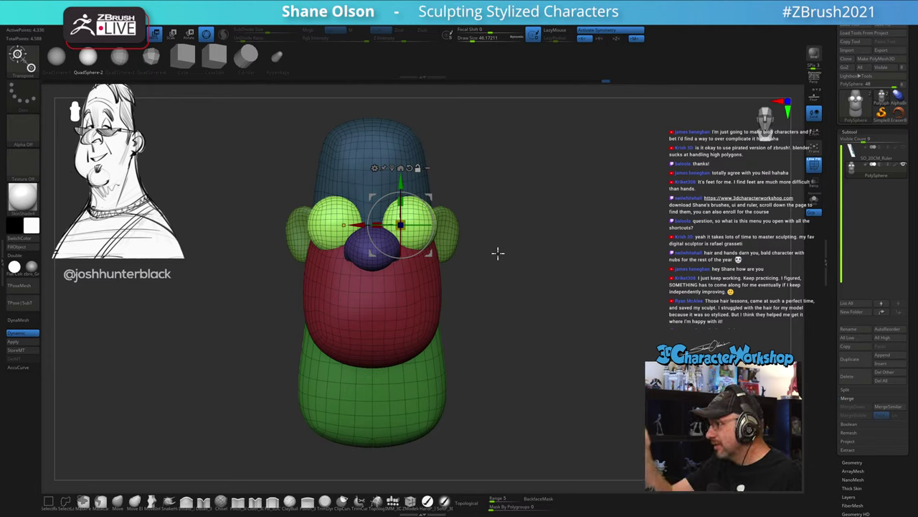
pyautogui.keyDown('alt'); pyautogui.moveTo(513, 328); pyautogui.dragTo(511, 355); pyautogui.keyUp('alt')
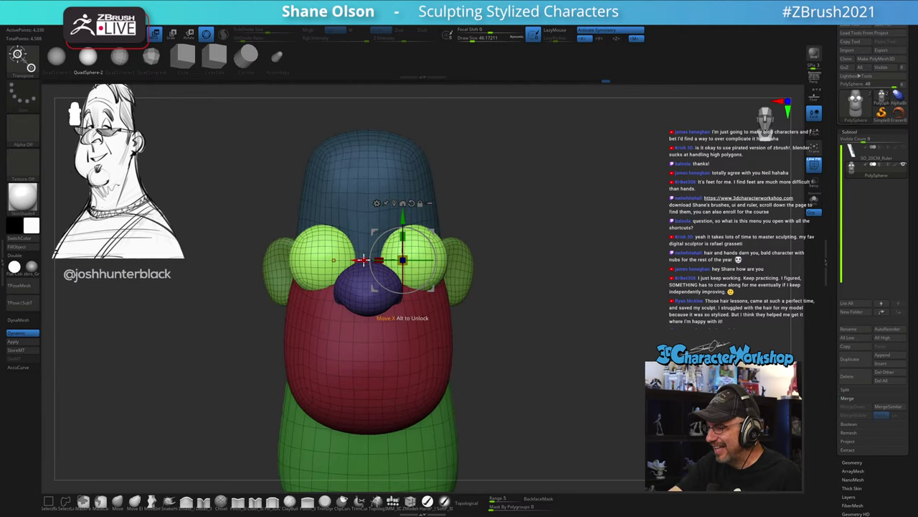
pyautogui.moveTo(364, 260); pyautogui.dragTo(359, 260)
pyautogui.moveTo(503, 266); pyautogui.dragTo(514, 352)
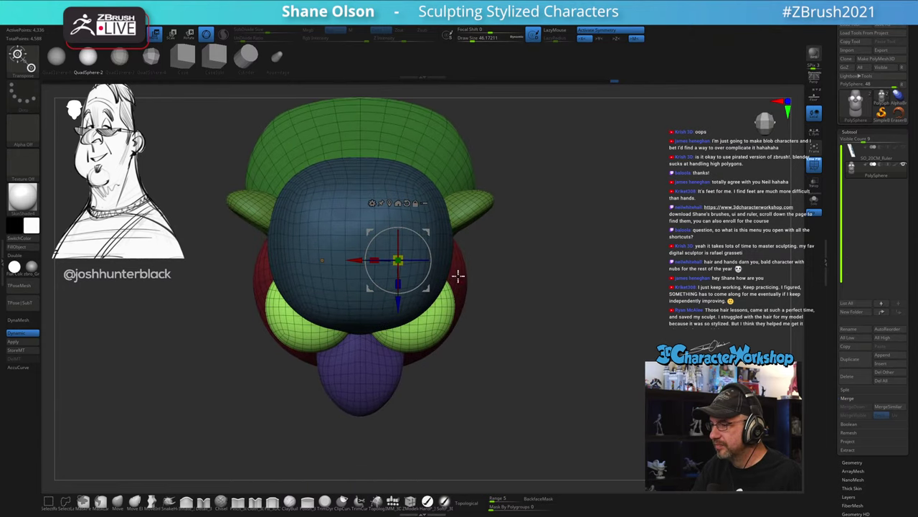
pyautogui.moveTo(427, 232); pyautogui.dragTo(418, 223)
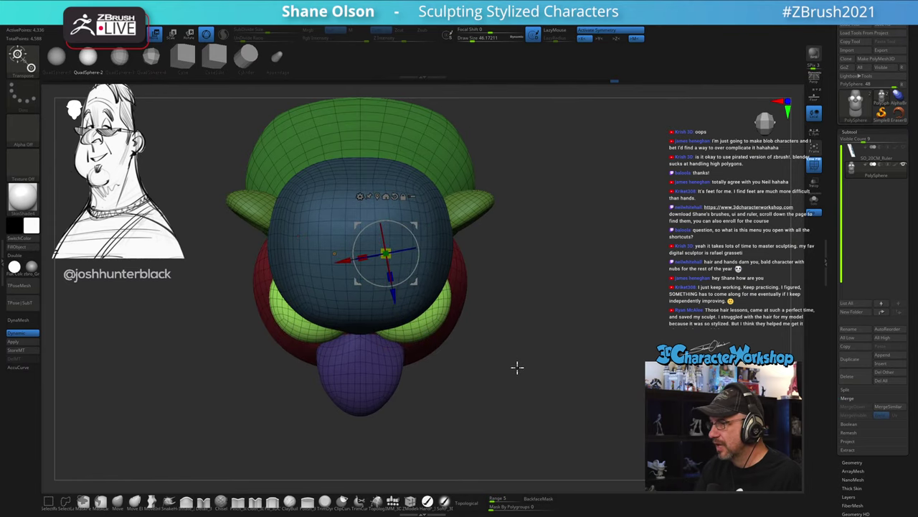
# Step: Scale both eyeballs down uniformly while viewing the head in profile
pyautogui.keyDown('alt'); pyautogui.moveTo(517, 369); pyautogui.dragTo(562, 367); pyautogui.keyUp('alt')
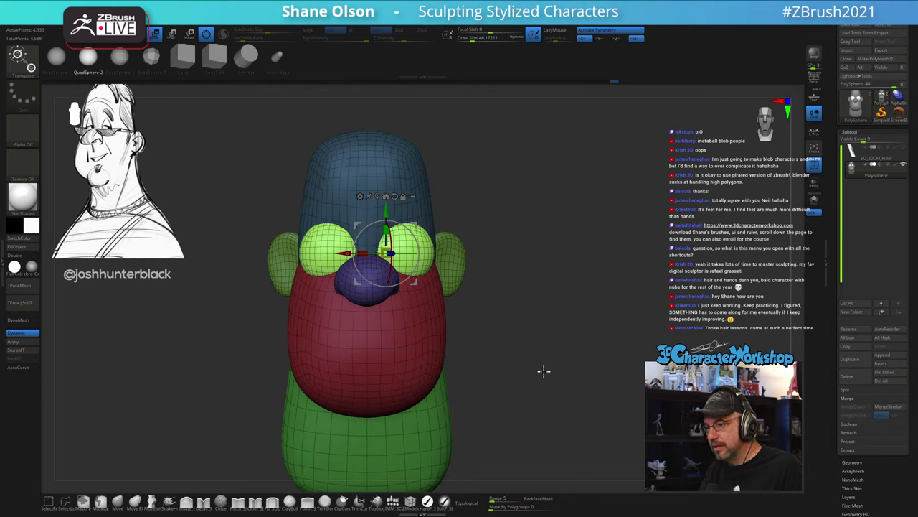
pyautogui.moveTo(544, 370); pyautogui.dragTo(507, 371)
pyautogui.moveTo(423, 225); pyautogui.dragTo(426, 224)
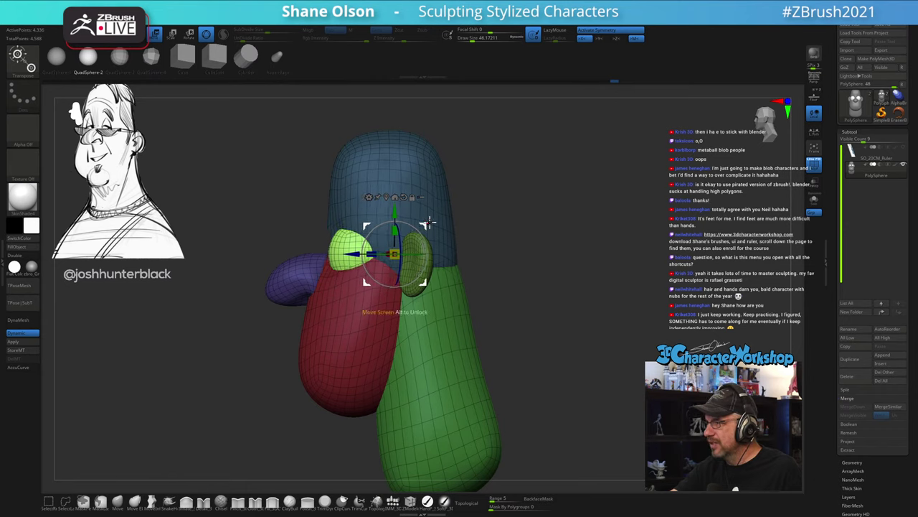
pyautogui.moveTo(395, 249); pyautogui.dragTo(395, 254)
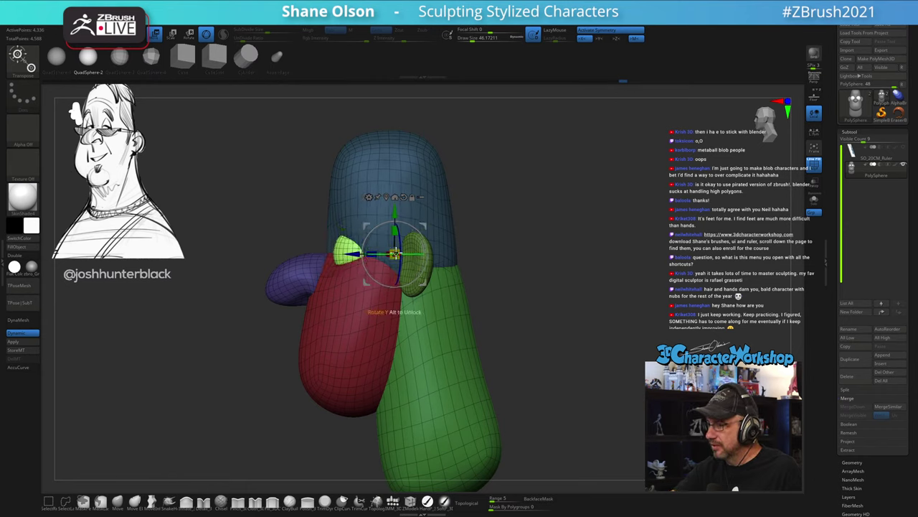
pyautogui.keyDown('shift'); pyautogui.moveTo(511, 311); pyautogui.dragTo(532, 306); pyautogui.keyUp('shift')
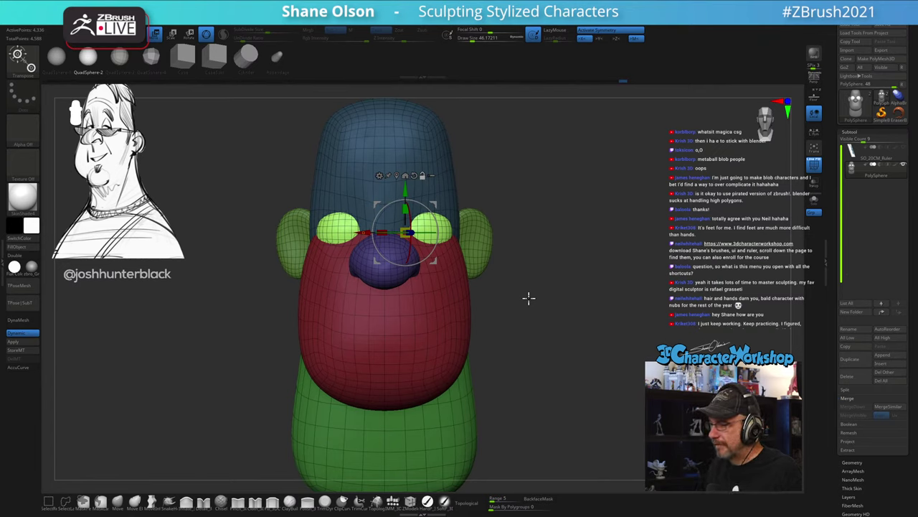
# Step: Realign the gizmo and move the smaller eyeballs slightly closer together along X from a three-quarter view
pyautogui.moveTo(590, 169); pyautogui.dragTo(543, 191)
pyautogui.click(396, 177)
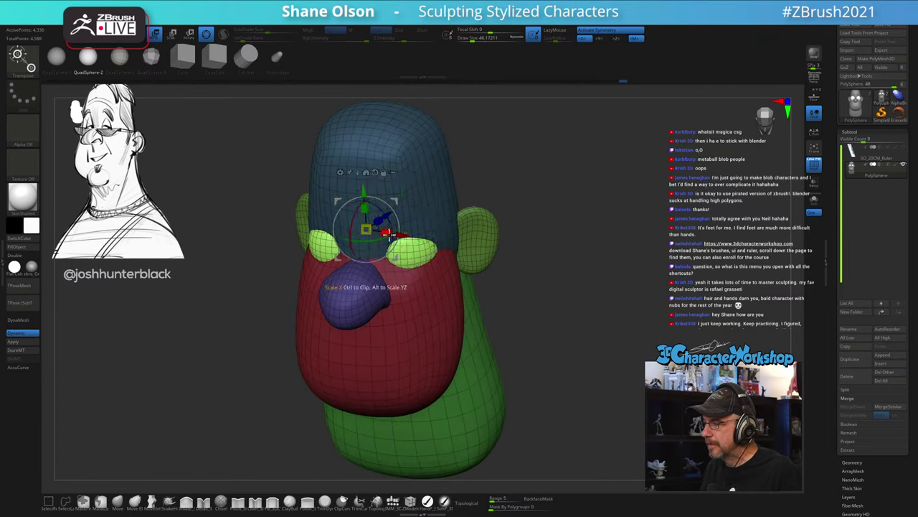
pyautogui.moveTo(402, 234); pyautogui.dragTo(405, 235)
pyautogui.moveTo(596, 354)
pyautogui.mouseDown()
pyautogui.moveTo(593, 335)
pyautogui.moveTo(607, 334)
pyautogui.moveTo(595, 338)
pyautogui.mouseUp()
# Step: Split the unmasked eyeballs off the head into their own subtool and make that subtool active
pyautogui.press('space')
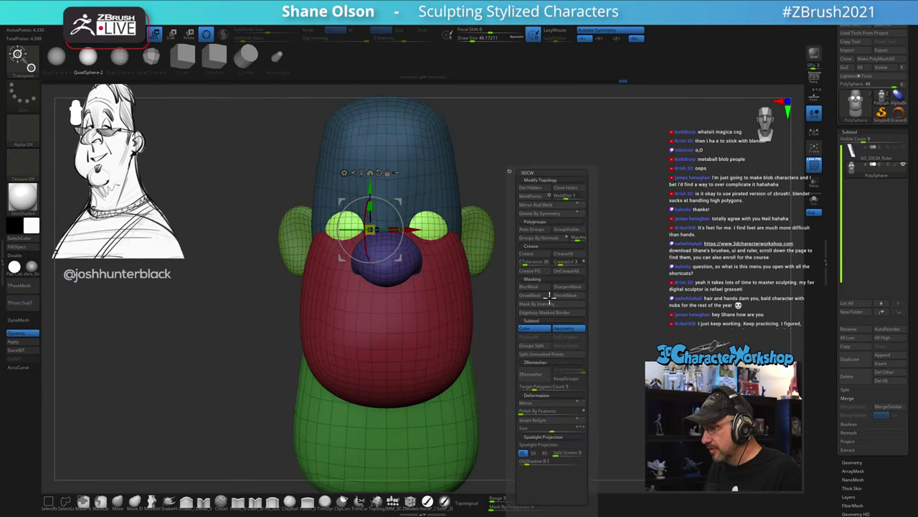
pyautogui.click(535, 357)
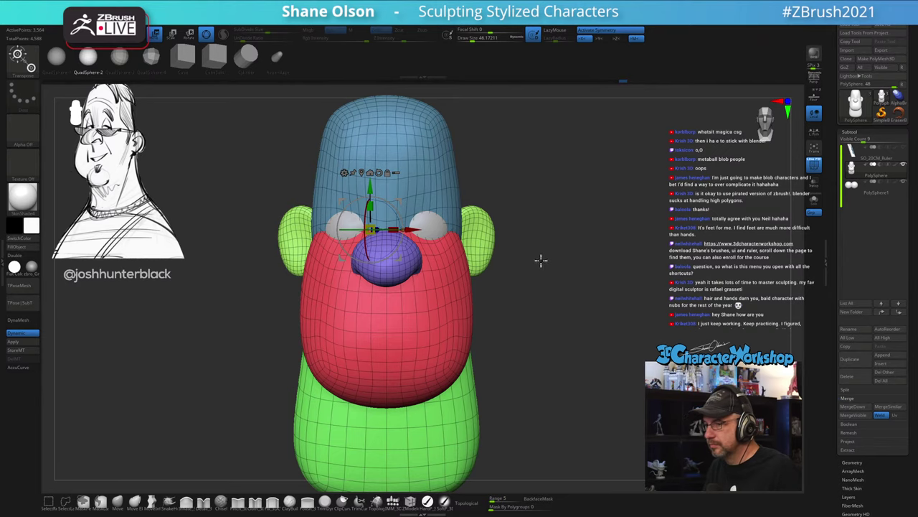
pyautogui.press('Down')
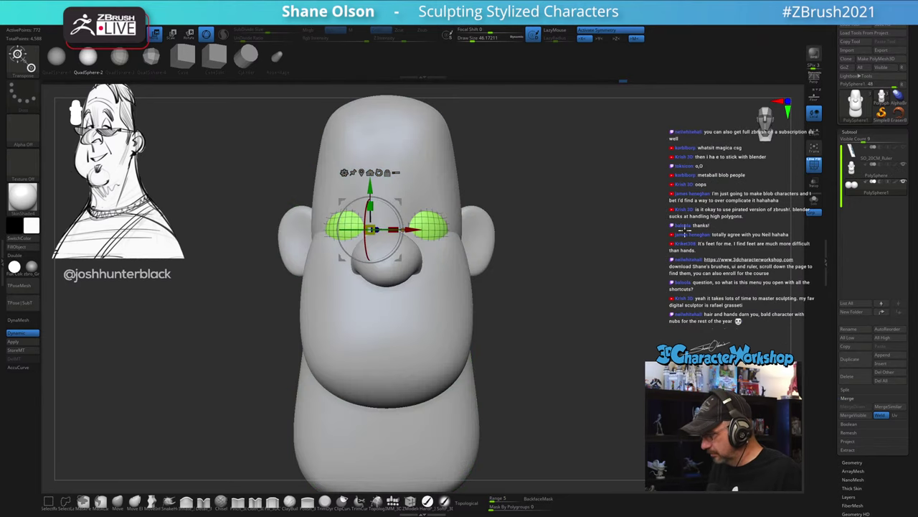
# Step: Narrow the spacing of the separated eyeballs along X
pyautogui.moveTo(626, 206); pyautogui.dragTo(607, 219)
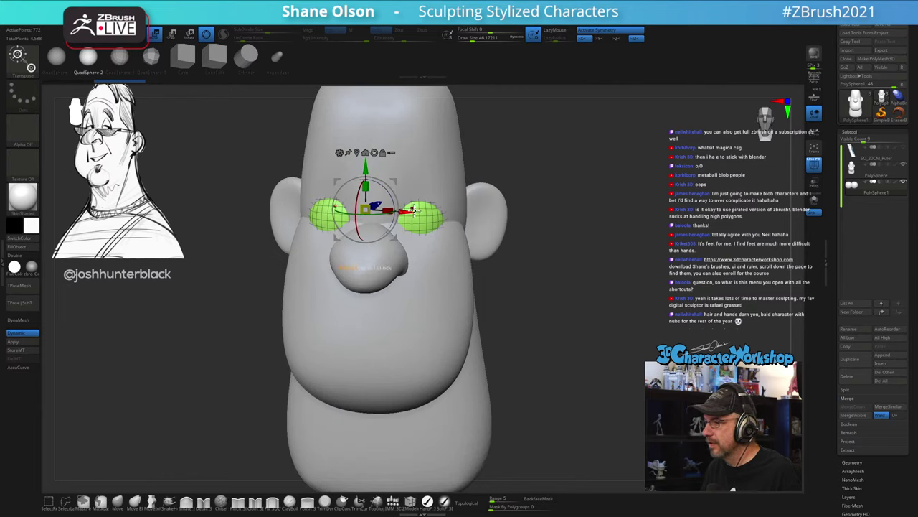
pyautogui.moveTo(415, 210); pyautogui.dragTo(418, 211)
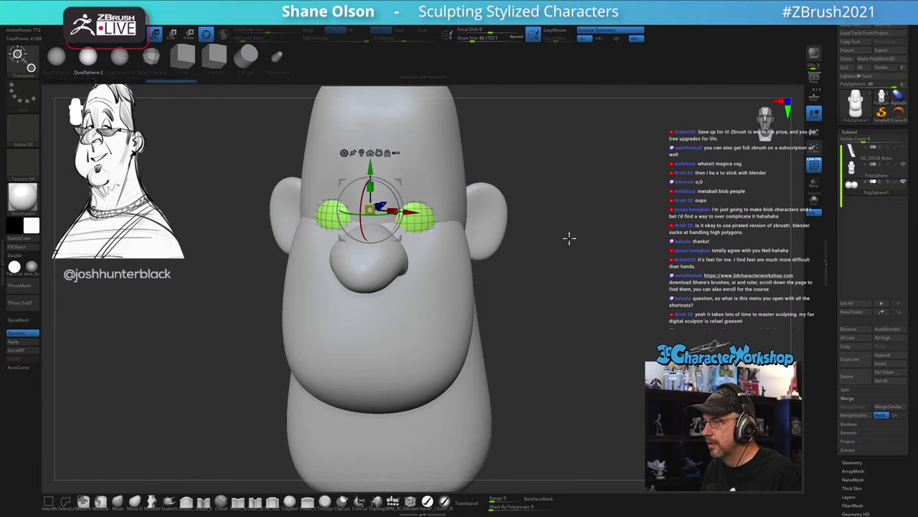
pyautogui.moveTo(567, 237); pyautogui.dragTo(559, 247)
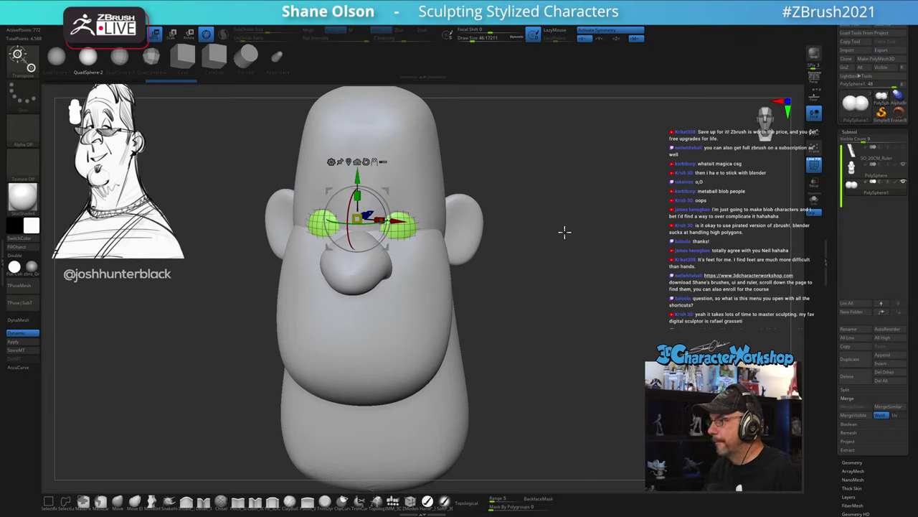
# Step: Straighten the gizmo orientation in profile, push the eyeballs back along Z, and fine-tune their spacing from the front
pyautogui.moveTo(551, 224); pyautogui.dragTo(563, 269)
pyautogui.keyDown('alt'); pyautogui.moveTo(526, 238); pyautogui.dragTo(547, 249); pyautogui.keyUp('alt')
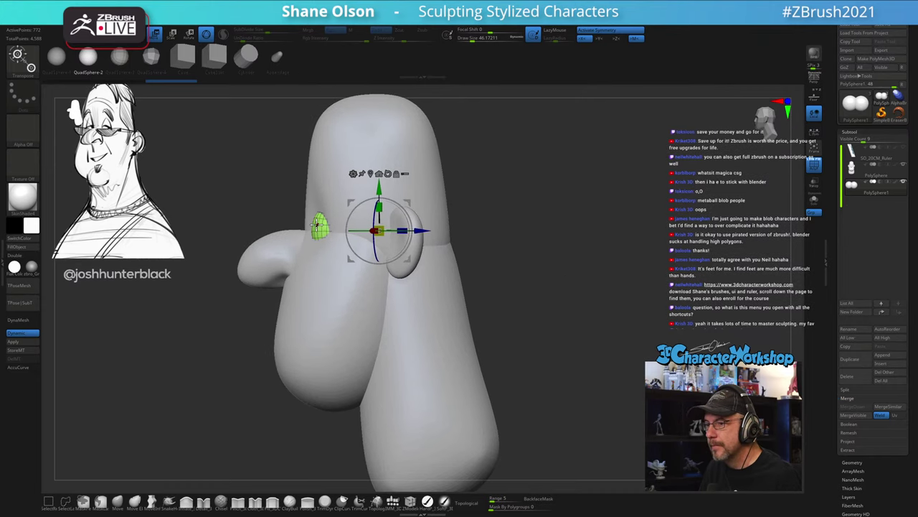
pyautogui.click(389, 175)
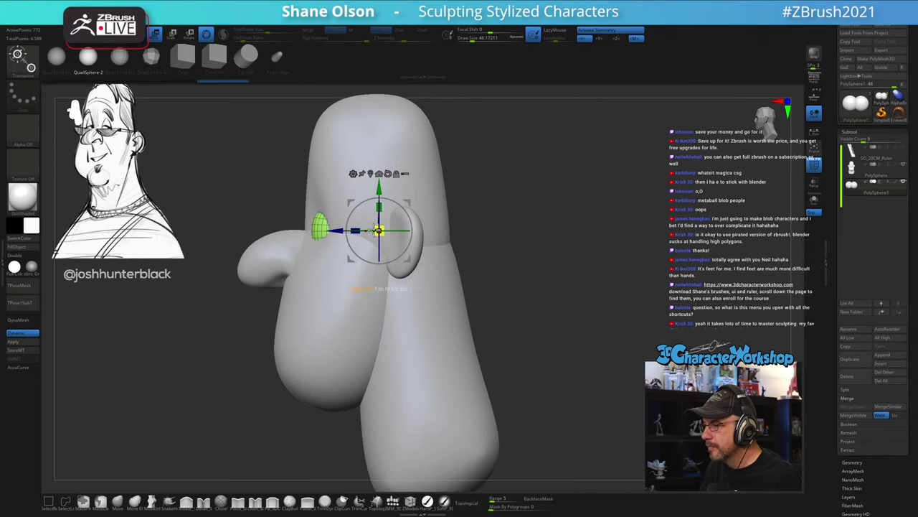
pyautogui.moveTo(340, 230); pyautogui.dragTo(343, 231)
pyautogui.moveTo(565, 199)
pyautogui.keyDown('alt'); pyautogui.mouseDown()
pyautogui.moveTo(562, 193)
pyautogui.moveTo(573, 216)
pyautogui.mouseUp(); pyautogui.keyUp('alt')
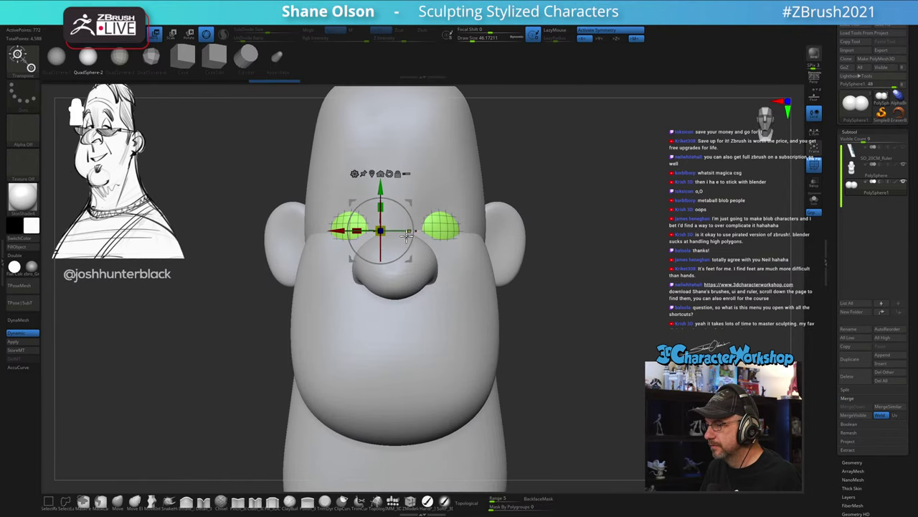
pyautogui.moveTo(337, 231); pyautogui.dragTo(340, 231)
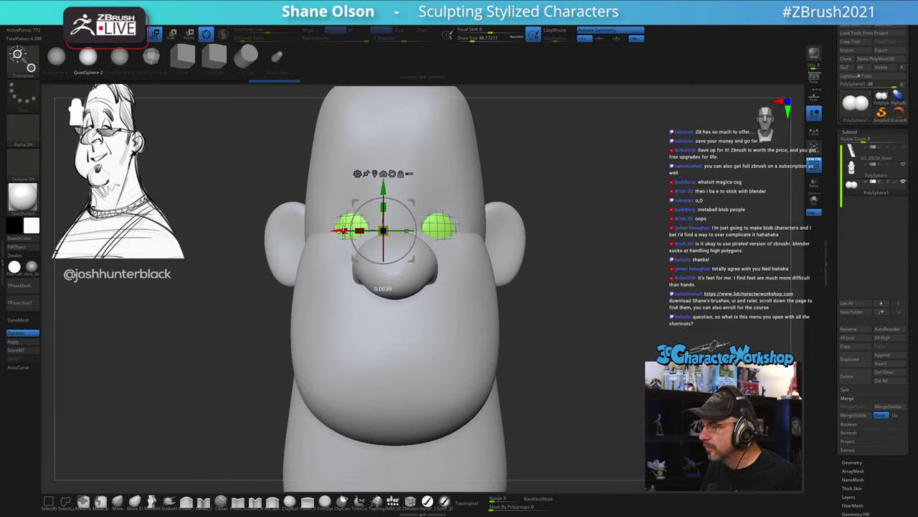
# Step: Make the head subtool active and push the lower forehead inward around the eyeballs with the Move brush to form eye sockets
pyautogui.moveTo(586, 214); pyautogui.dragTo(615, 232)
pyautogui.press('q')
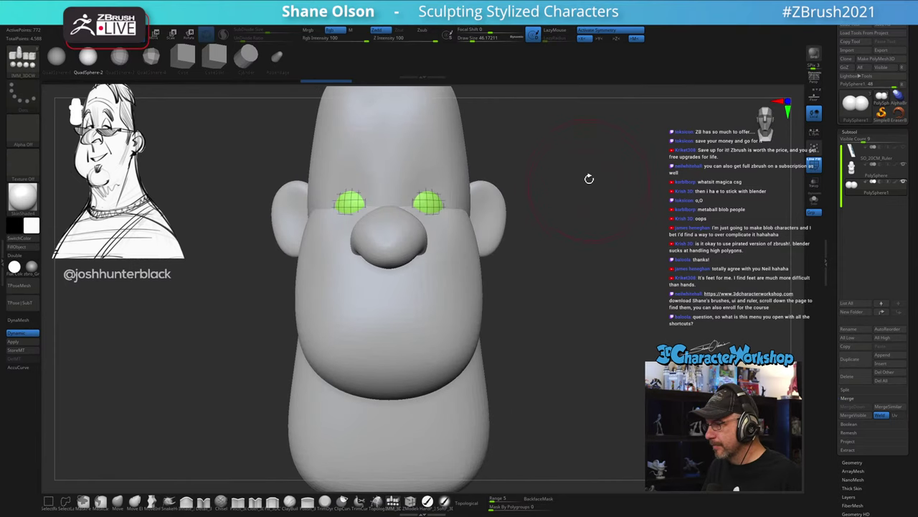
pyautogui.keyDown('alt'); pyautogui.moveTo(589, 179); pyautogui.dragTo(589, 197); pyautogui.keyUp('alt')
pyautogui.keyDown('alt'); pyautogui.click(469, 281); pyautogui.keyUp('alt')
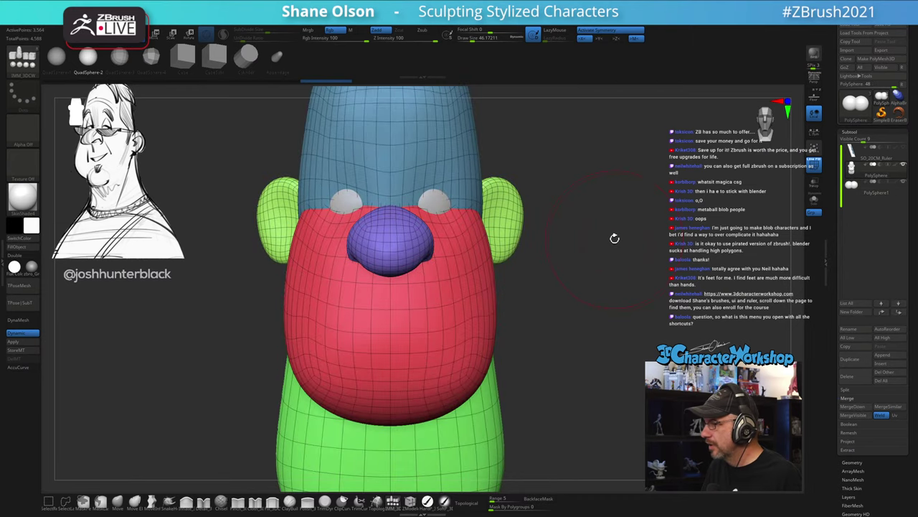
pyautogui.moveTo(615, 237); pyautogui.dragTo(615, 263)
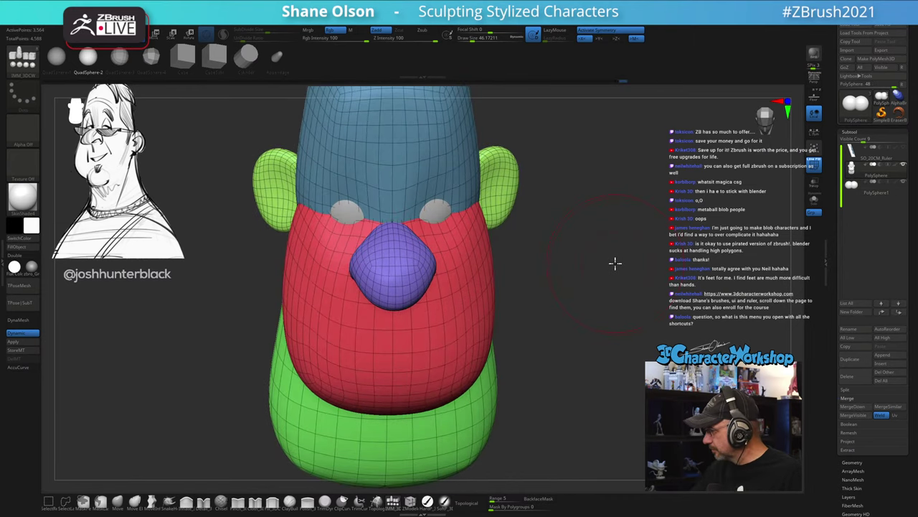
pyautogui.moveTo(612, 359); pyautogui.dragTo(459, 348)
pyautogui.keyDown('alt'); pyautogui.moveTo(658, 292); pyautogui.dragTo(622, 329); pyautogui.keyUp('alt')
pyautogui.click(119, 500)
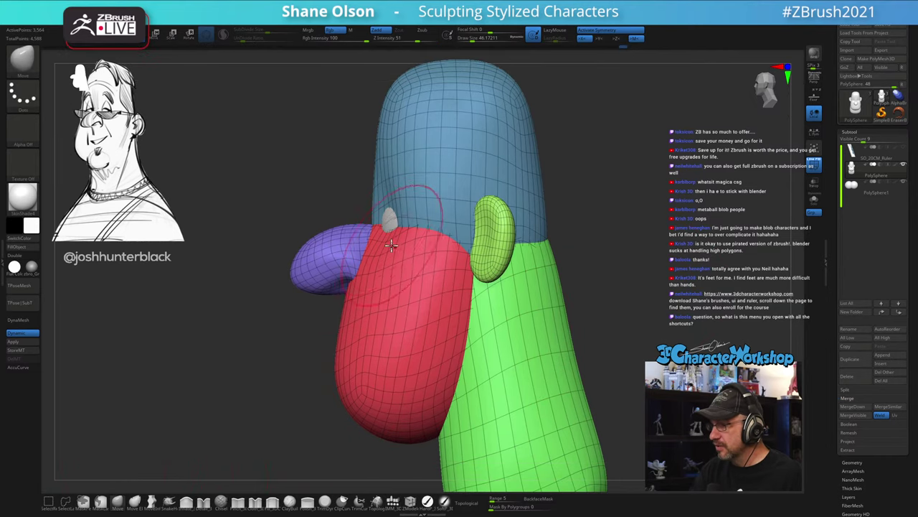
pyautogui.moveTo(392, 225)
pyautogui.keyDown('alt'); pyautogui.mouseDown(button='right')
pyautogui.moveTo(419, 199)
pyautogui.moveTo(402, 236)
pyautogui.mouseUp(button='right'); pyautogui.keyUp('alt')
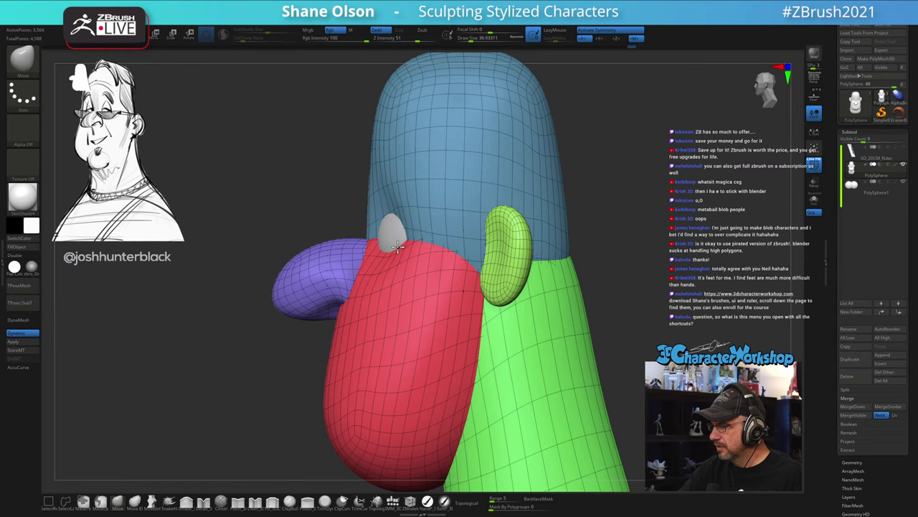
pyautogui.moveTo(398, 246)
pyautogui.mouseDown(button='right')
pyautogui.moveTo(430, 256)
pyautogui.moveTo(441, 246)
pyautogui.moveTo(422, 295)
pyautogui.moveTo(416, 240)
pyautogui.moveTo(394, 243)
pyautogui.moveTo(414, 234)
pyautogui.moveTo(395, 242)
pyautogui.moveTo(442, 258)
pyautogui.mouseUp(button='right')
pyautogui.moveTo(497, 306)
pyautogui.keyDown('ctrl'); pyautogui.mouseDown(button='right')
pyautogui.moveTo(510, 343)
pyautogui.moveTo(475, 328)
pyautogui.moveTo(512, 340)
pyautogui.moveTo(503, 357)
pyautogui.moveTo(496, 294)
pyautogui.moveTo(484, 308)
pyautogui.moveTo(415, 235)
pyautogui.moveTo(526, 327)
pyautogui.moveTo(540, 288)
pyautogui.moveTo(557, 297)
pyautogui.mouseUp(button='right'); pyautogui.keyUp('ctrl')
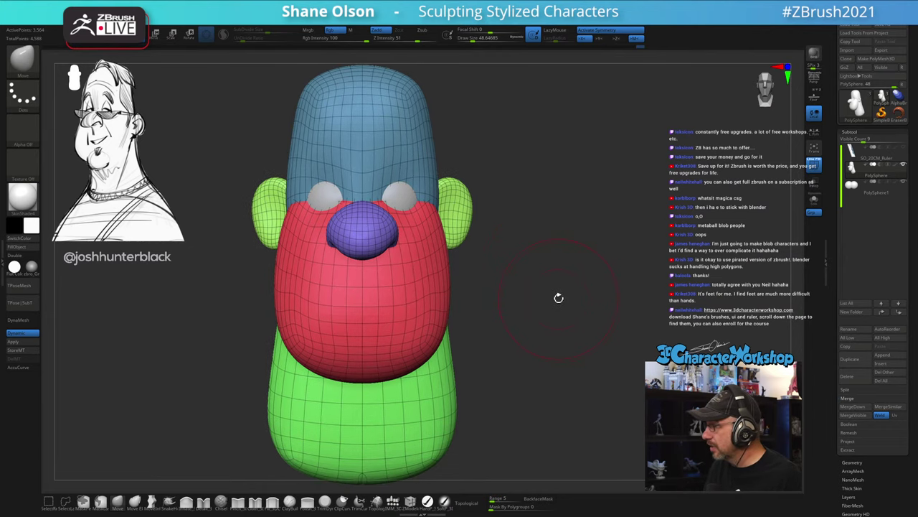
# Step: Subdivide the head mesh once and delete its lower subdivision level
pyautogui.hotkey('ctrl', 'd')
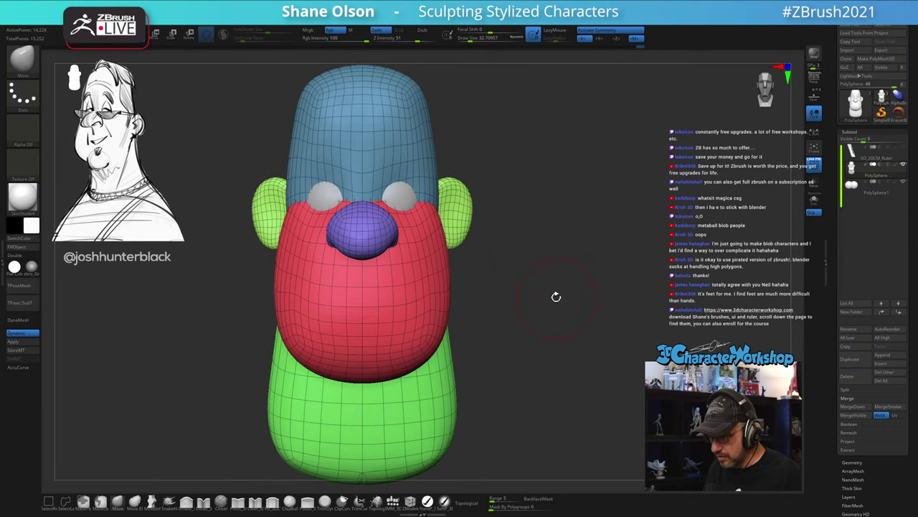
pyautogui.click(852, 461)
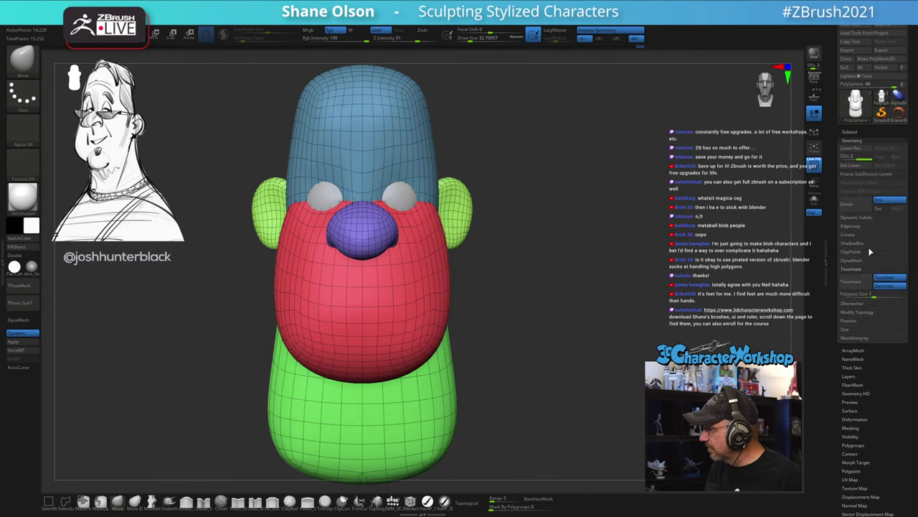
pyautogui.click(850, 168)
pyautogui.moveTo(548, 278)
pyautogui.mouseDown(button='right')
pyautogui.moveTo(521, 287)
pyautogui.moveTo(655, 180)
pyautogui.moveTo(669, 183)
pyautogui.mouseUp(button='right')
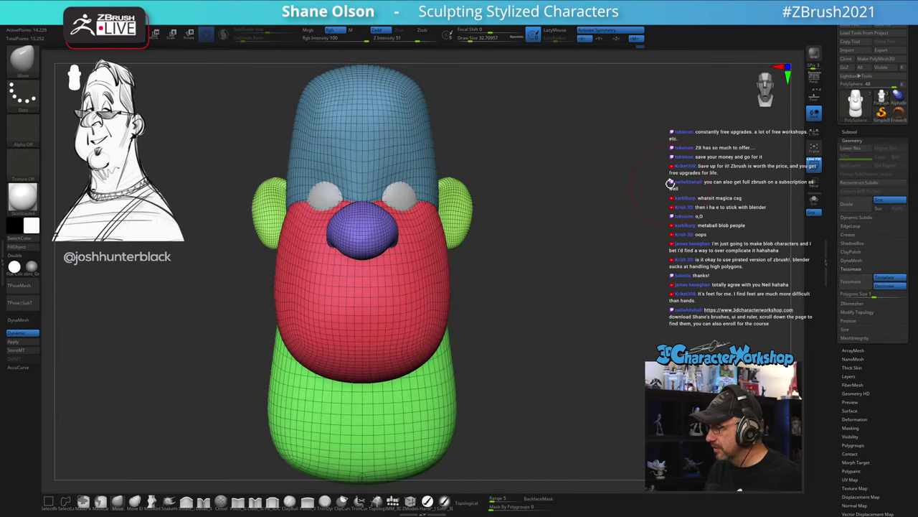
pyautogui.keyDown('ctrl'); pyautogui.moveTo(524, 300); pyautogui.dragTo(515, 335, button='right'); pyautogui.keyUp('ctrl')
pyautogui.keyDown('alt'); pyautogui.moveTo(455, 341); pyautogui.dragTo(538, 327, button='right'); pyautogui.keyUp('alt')
# Step: Hide the polygroup wireframe and sharpen the brow edges above the eye sockets with the Pinch brush
pyautogui.click(238, 504)
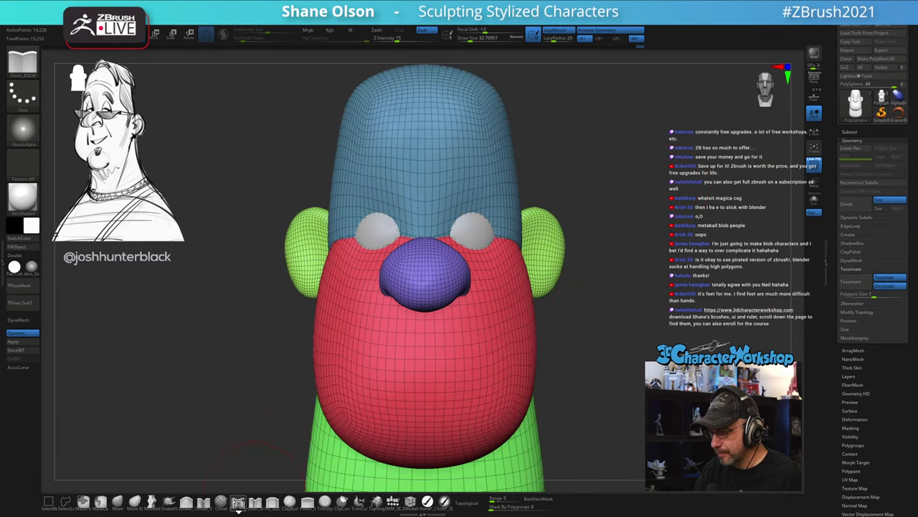
pyautogui.moveTo(607, 297)
pyautogui.keyDown('alt'); pyautogui.mouseDown(button='right')
pyautogui.moveTo(590, 328)
pyautogui.moveTo(591, 311)
pyautogui.mouseUp(button='right'); pyautogui.keyUp('alt')
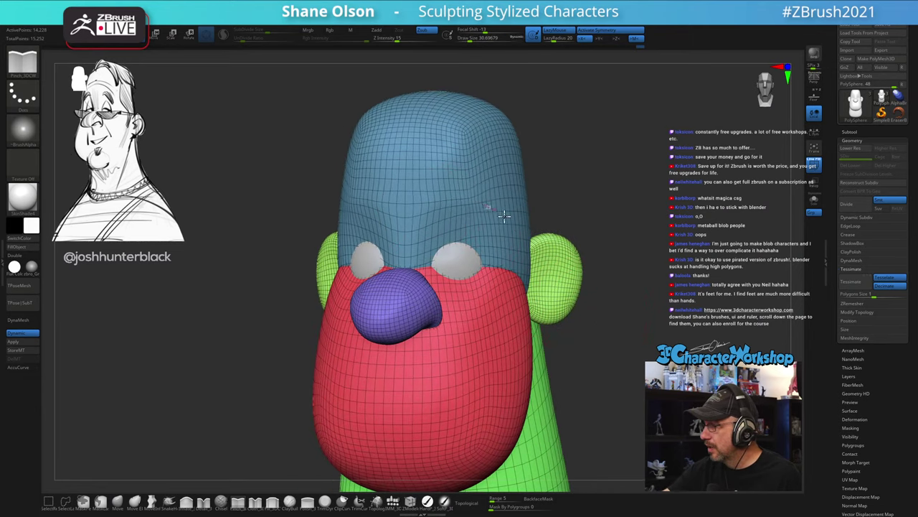
pyautogui.moveTo(640, 256)
pyautogui.mouseDown(button='right')
pyautogui.moveTo(630, 259)
pyautogui.moveTo(651, 261)
pyautogui.mouseUp(button='right')
pyautogui.hotkey('shift', 'f')
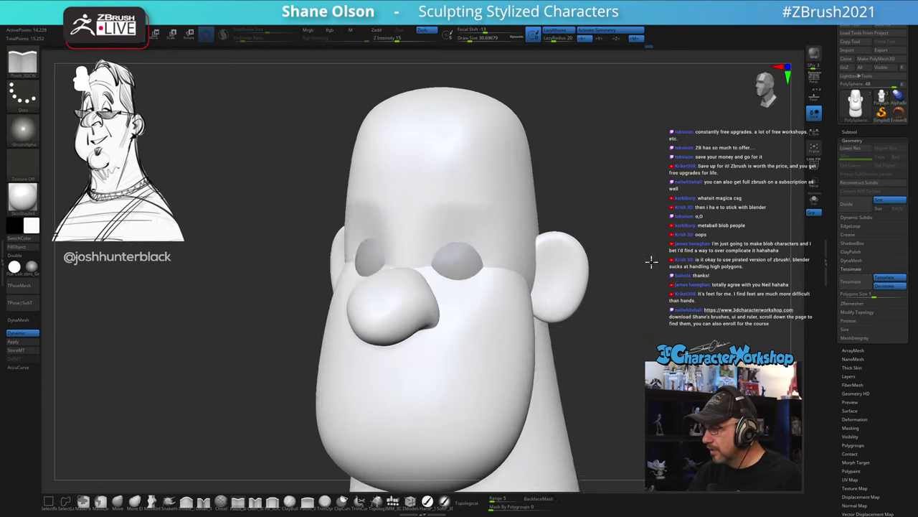
pyautogui.press('s')
pyautogui.moveTo(477, 225); pyautogui.dragTo(473, 225)
pyautogui.moveTo(414, 263); pyautogui.dragTo(424, 204)
pyautogui.moveTo(646, 264)
pyautogui.mouseDown(button='right')
pyautogui.moveTo(619, 272)
pyautogui.moveTo(625, 265)
pyautogui.mouseUp(button='right')
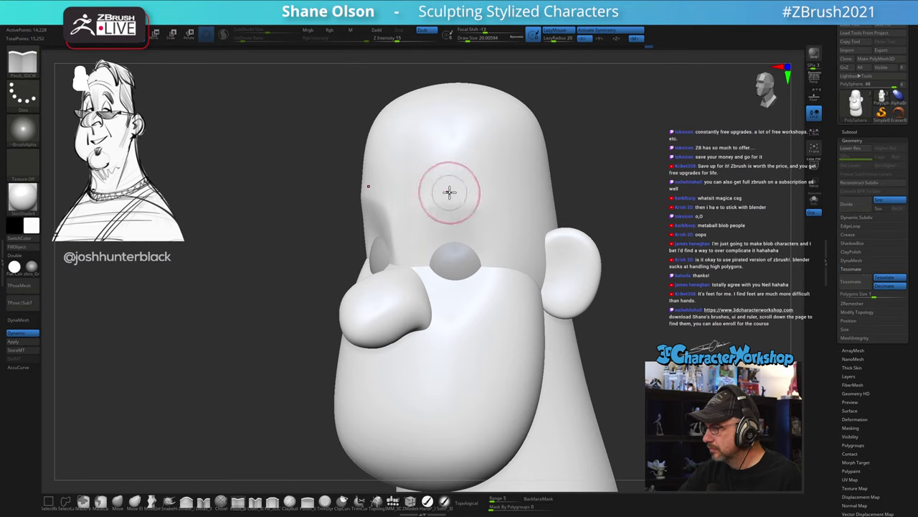
pyautogui.moveTo(659, 338)
pyautogui.keyDown('shift'); pyautogui.mouseDown()
pyautogui.moveTo(669, 339)
pyautogui.moveTo(643, 330)
pyautogui.mouseUp(); pyautogui.keyUp('shift')
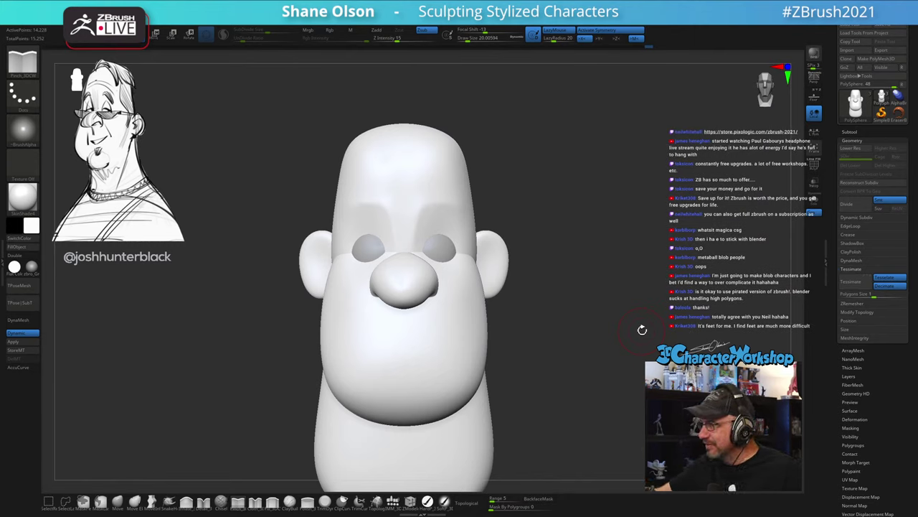
pyautogui.moveTo(638, 289)
pyautogui.mouseDown()
pyautogui.moveTo(615, 299)
pyautogui.moveTo(576, 279)
pyautogui.moveTo(589, 261)
pyautogui.moveTo(618, 248)
pyautogui.mouseUp()
pyautogui.press('s')
# Step: Make the eyeball subtool active and duplicate it
pyautogui.keyDown('alt'); pyautogui.moveTo(603, 211); pyautogui.dragTo(608, 202); pyautogui.keyUp('alt')
pyautogui.keyDown('alt'); pyautogui.click(434, 245); pyautogui.keyUp('alt')
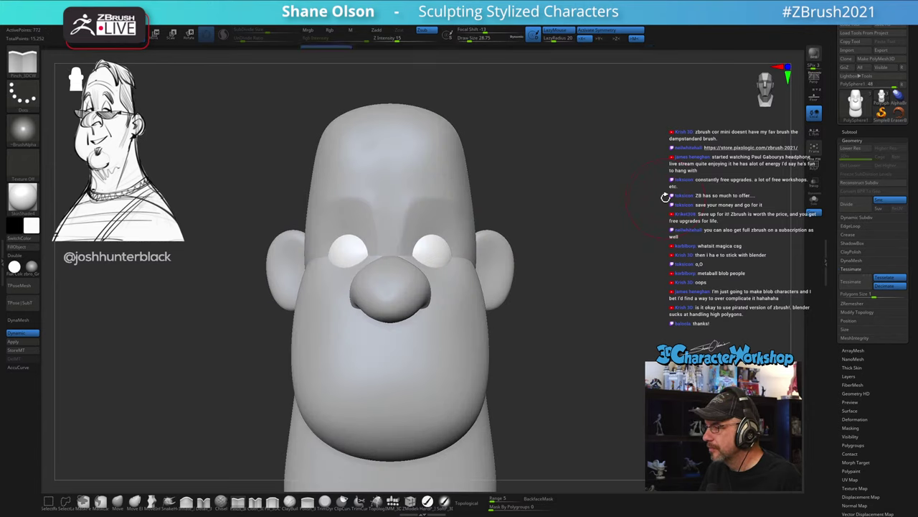
pyautogui.click(851, 131)
pyautogui.moveTo(591, 184)
pyautogui.keyDown('alt'); pyautogui.mouseDown()
pyautogui.moveTo(682, 229)
pyautogui.moveTo(685, 254)
pyautogui.mouseUp(); pyautogui.keyUp('alt')
pyautogui.keyDown('alt'); pyautogui.moveTo(608, 219); pyautogui.dragTo(615, 210); pyautogui.keyUp('alt')
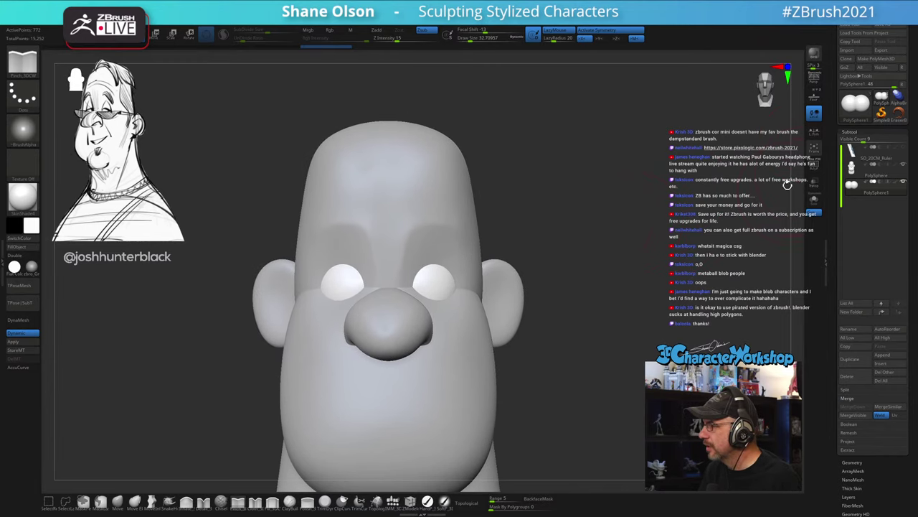
pyautogui.click(858, 363)
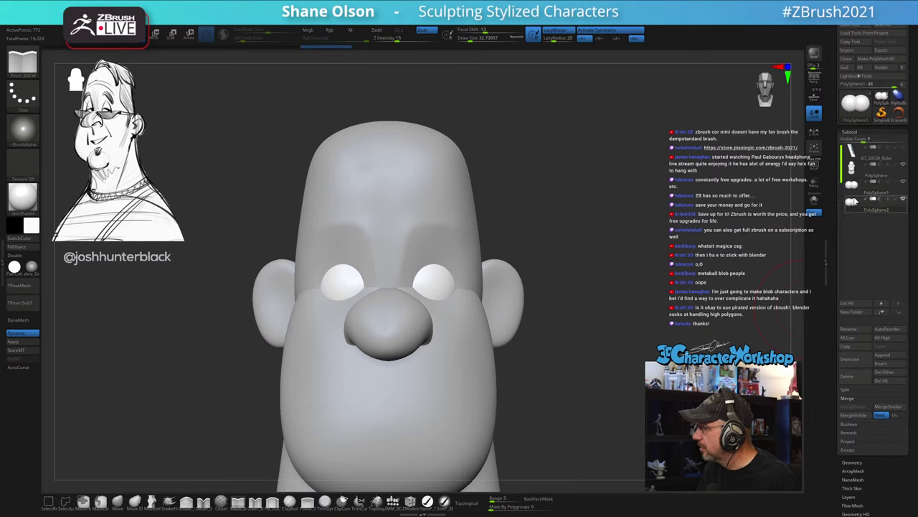
# Step: Isolate the duplicated eyeballs, hide their lower halves to leave dome-shaped upper lids, and bring the rest of the head back into view
pyautogui.press('w')
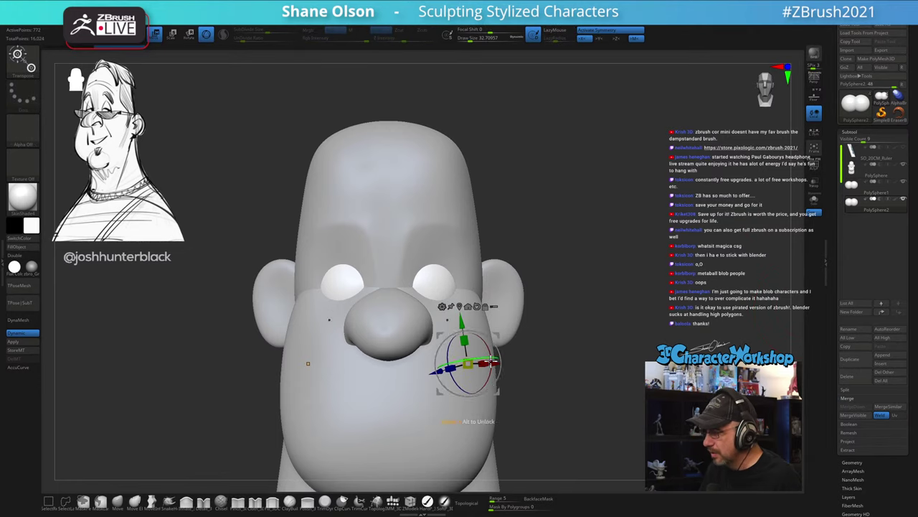
pyautogui.click(813, 201)
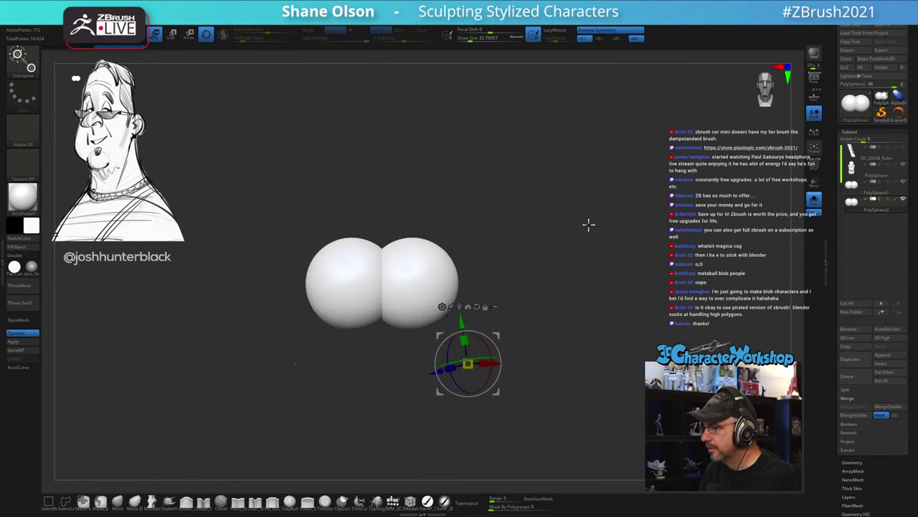
pyautogui.click(345, 501)
pyautogui.click(353, 508)
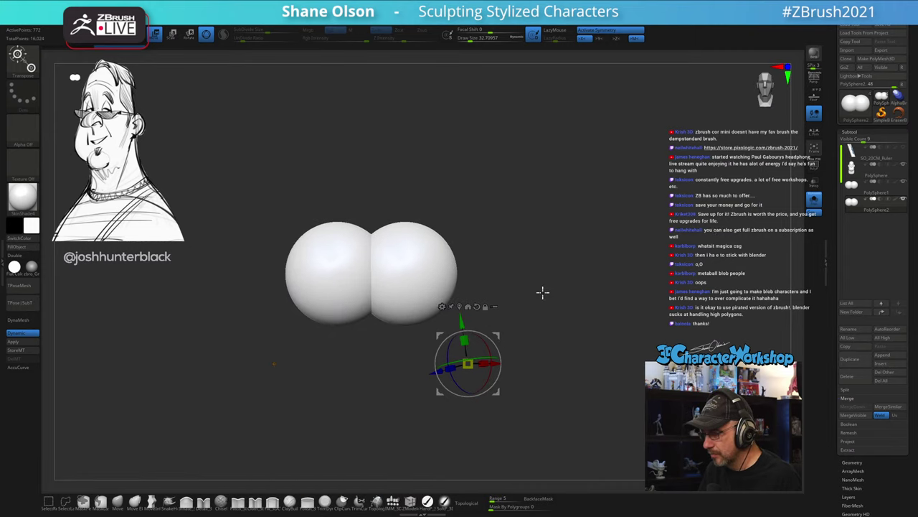
pyautogui.moveTo(556, 284)
pyautogui.keyDown('ctrl'); pyautogui.keyDown('shift'); pyautogui.mouseDown()
pyautogui.moveTo(305, 289)
pyautogui.moveTo(237, 277)
pyautogui.moveTo(246, 277)
pyautogui.mouseUp(); pyautogui.keyUp('shift'); pyautogui.keyUp('ctrl')
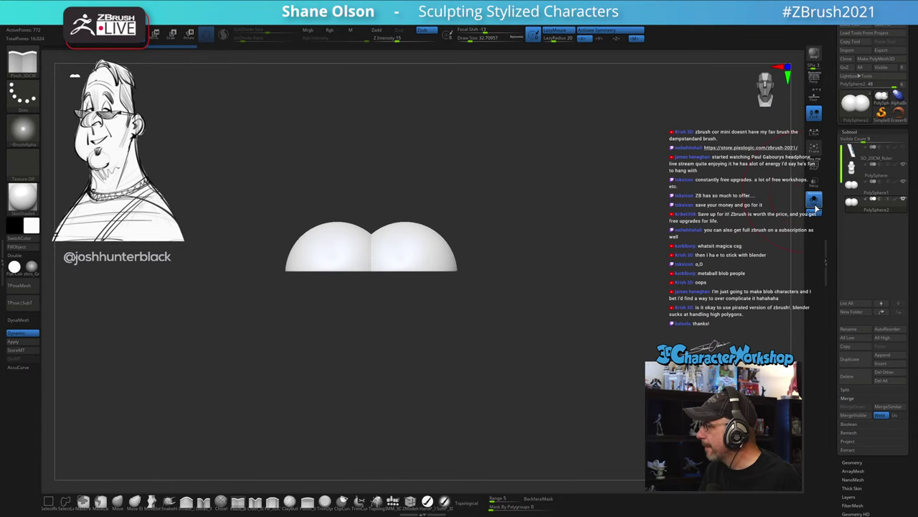
pyautogui.click(814, 204)
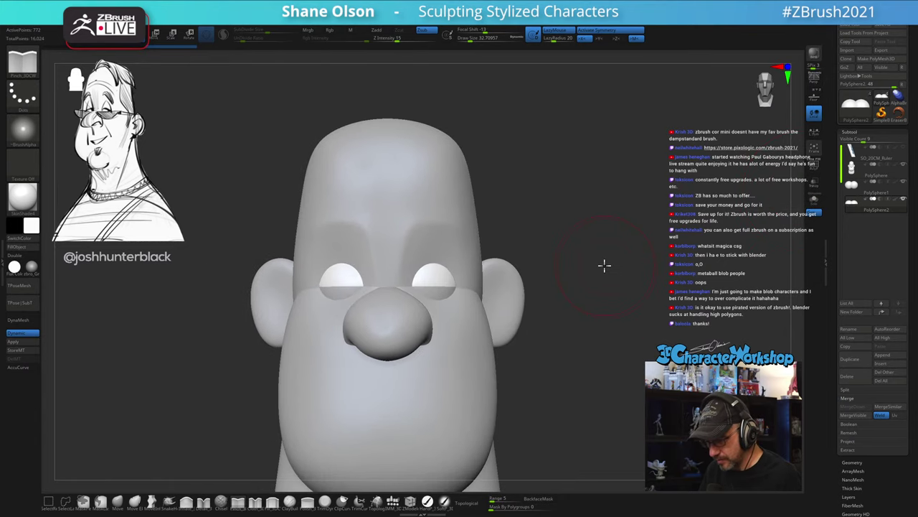
# Step: Isolate the upper lid domes with their wireframe shown, recentre the transform gizmo on them, and scale them slightly over the eyeballs
pyautogui.press('w')
pyautogui.press('q')
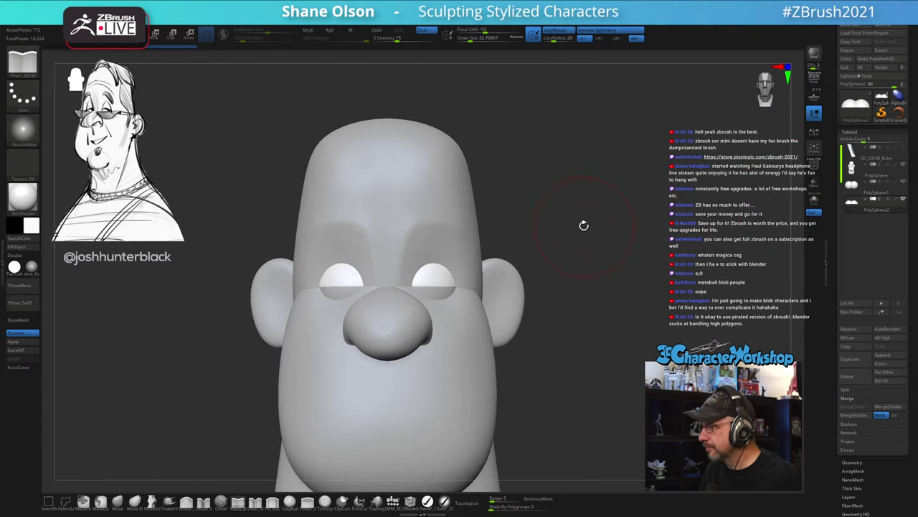
pyautogui.moveTo(613, 360); pyautogui.dragTo(604, 338)
pyautogui.press('w')
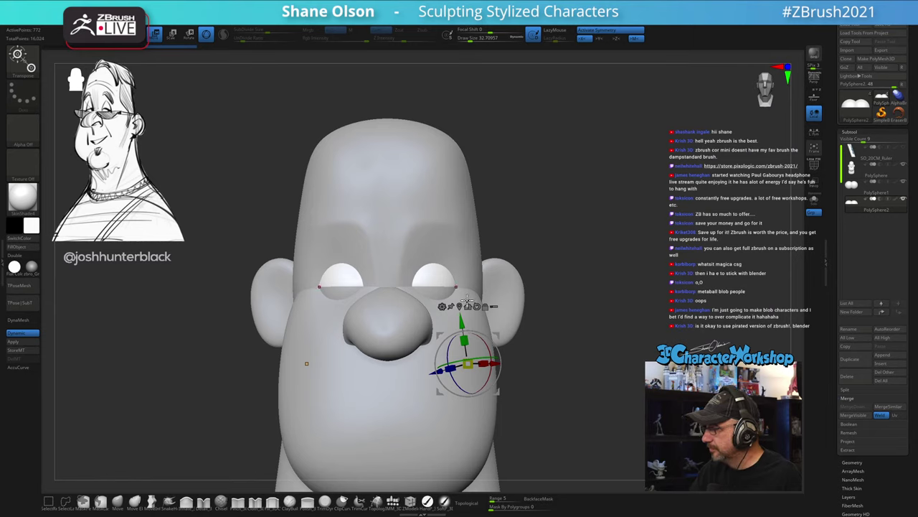
pyautogui.click(815, 201)
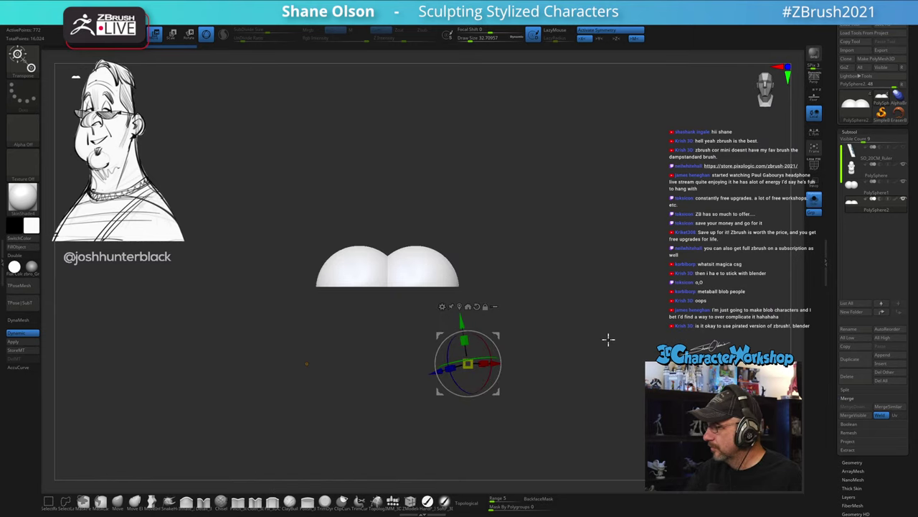
pyautogui.moveTo(603, 335); pyautogui.dragTo(603, 295)
pyautogui.hotkey('shift', 'f')
pyautogui.keyDown('shift'); pyautogui.moveTo(588, 340); pyautogui.dragTo(617, 291); pyautogui.keyUp('shift')
pyautogui.click(447, 335)
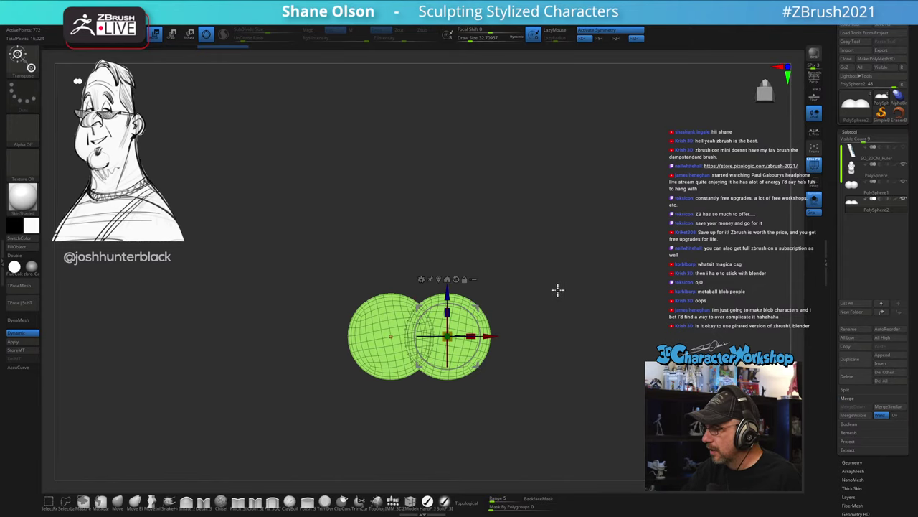
pyautogui.moveTo(558, 289); pyautogui.dragTo(557, 363)
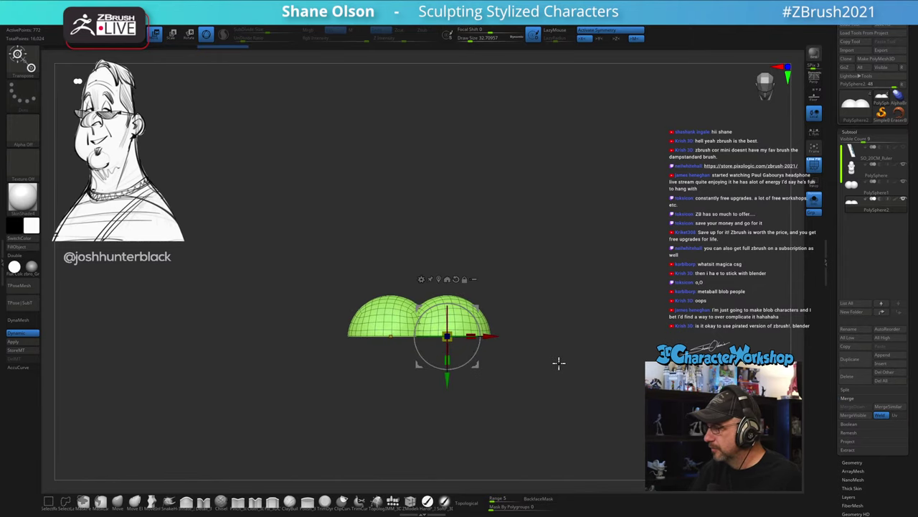
pyautogui.click(816, 204)
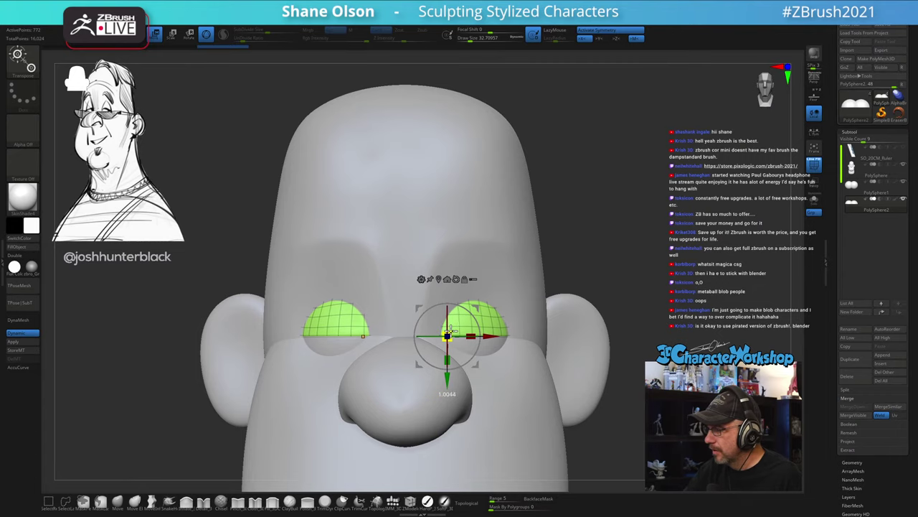
pyautogui.moveTo(674, 291)
pyautogui.mouseDown()
pyautogui.moveTo(645, 292)
pyautogui.moveTo(662, 297)
pyautogui.moveTo(657, 306)
pyautogui.moveTo(644, 228)
pyautogui.mouseUp()
pyautogui.press('q')
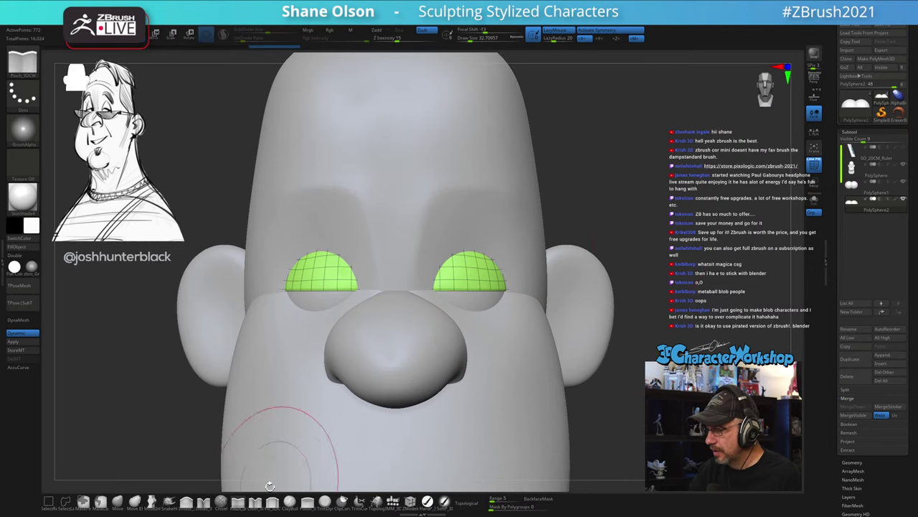
# Step: Mask the lower edge of both upper lid domes and soften the mask, leaving their upper parts free
pyautogui.click(119, 503)
pyautogui.press('s')
pyautogui.moveTo(621, 204)
pyautogui.mouseDown()
pyautogui.moveTo(627, 193)
pyautogui.moveTo(610, 192)
pyautogui.moveTo(624, 185)
pyautogui.moveTo(615, 213)
pyautogui.mouseUp()
pyautogui.press('s')
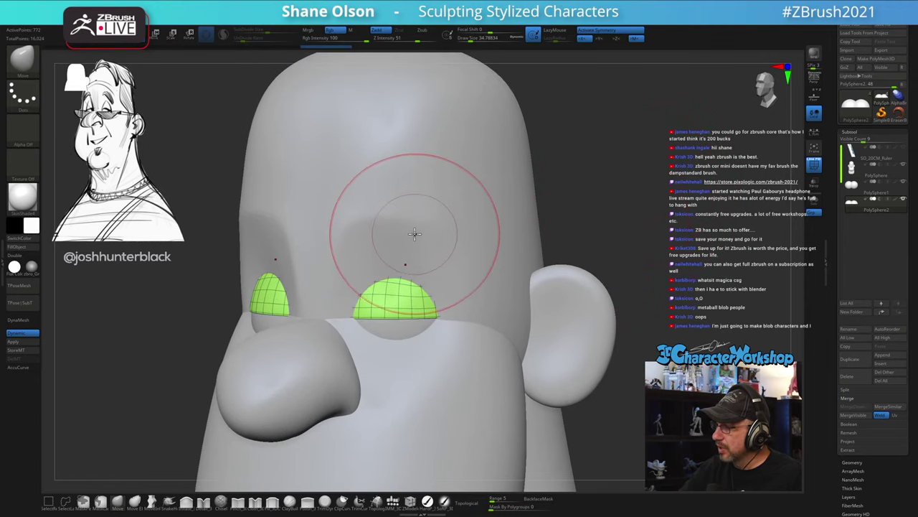
pyautogui.moveTo(414, 233)
pyautogui.mouseDown(button='right')
pyautogui.moveTo(402, 238)
pyautogui.moveTo(480, 280)
pyautogui.mouseUp(button='right')
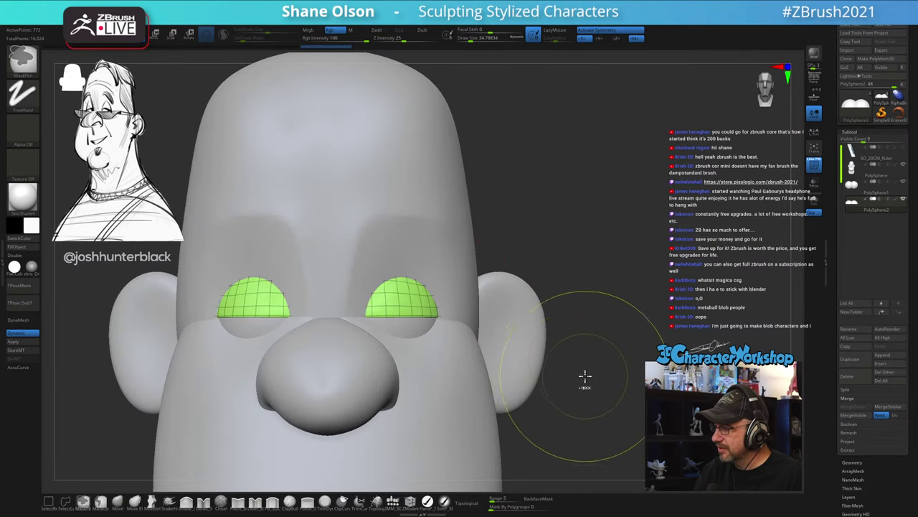
pyautogui.moveTo(599, 393)
pyautogui.keyDown('ctrl'); pyautogui.mouseDown()
pyautogui.moveTo(194, 328)
pyautogui.moveTo(139, 308)
pyautogui.mouseUp(); pyautogui.keyUp('ctrl')
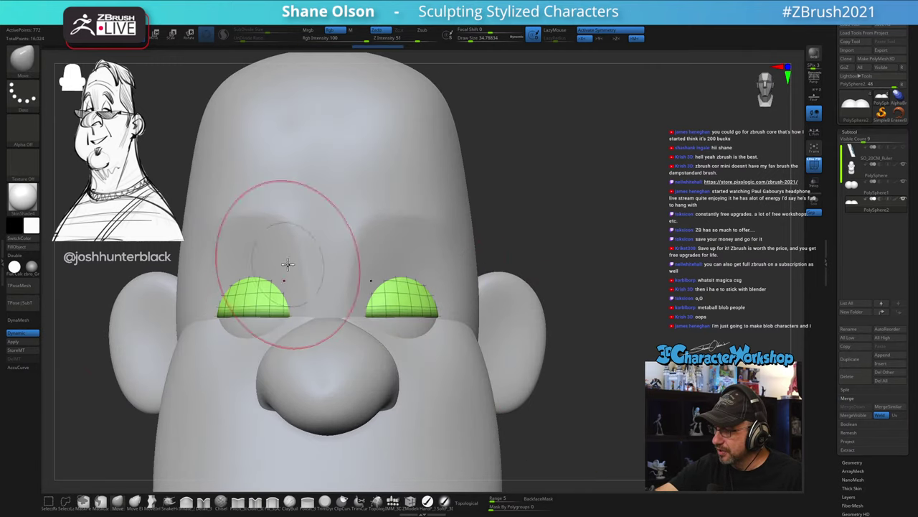
pyautogui.keyDown('alt'); pyautogui.moveTo(582, 261); pyautogui.dragTo(605, 268); pyautogui.keyUp('alt')
pyautogui.keyDown('ctrl'); pyautogui.click(594, 286); pyautogui.keyUp('ctrl')
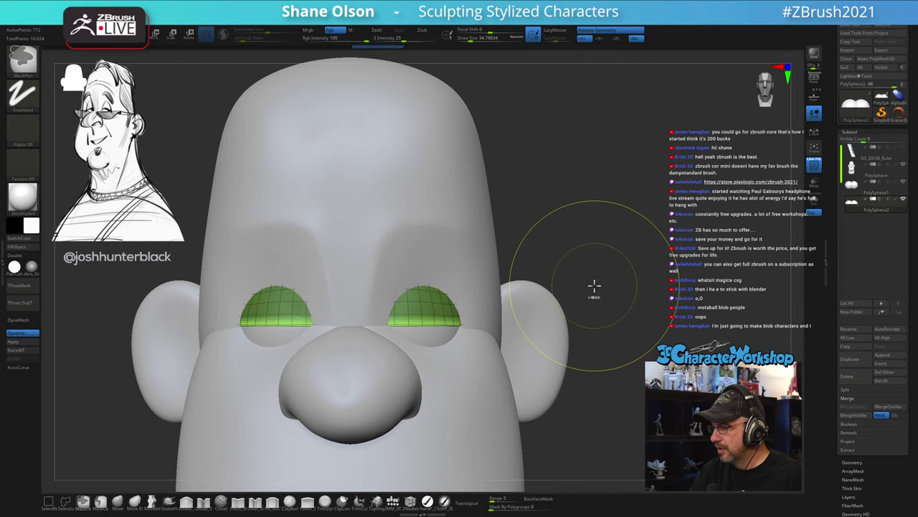
pyautogui.keyDown('ctrl'); pyautogui.click(428, 299); pyautogui.keyUp('ctrl')
pyautogui.keyDown('ctrl'); pyautogui.click(607, 248); pyautogui.keyUp('ctrl')
pyautogui.keyDown('alt'); pyautogui.moveTo(612, 266); pyautogui.dragTo(644, 279); pyautogui.keyUp('alt')
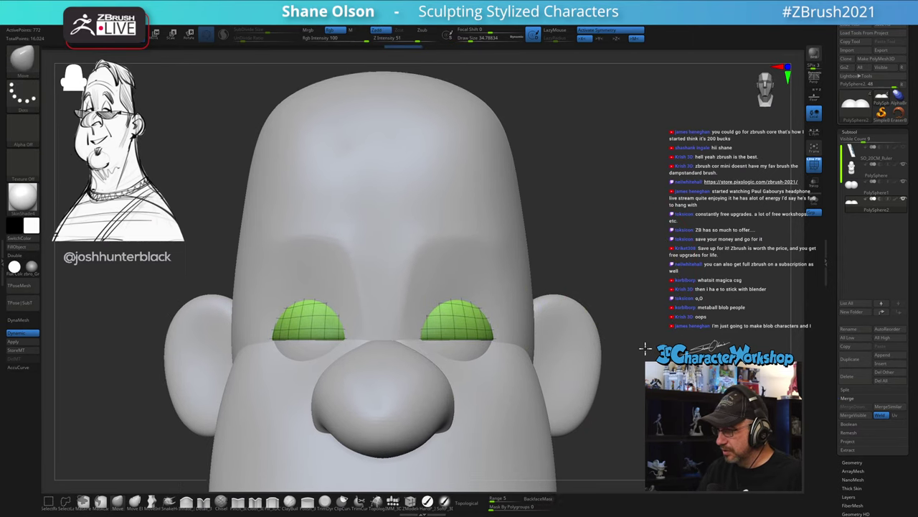
# Step: Stretch the unmasked upper part of the lid domes vertically to about 2.1 times their height
pyautogui.press('w')
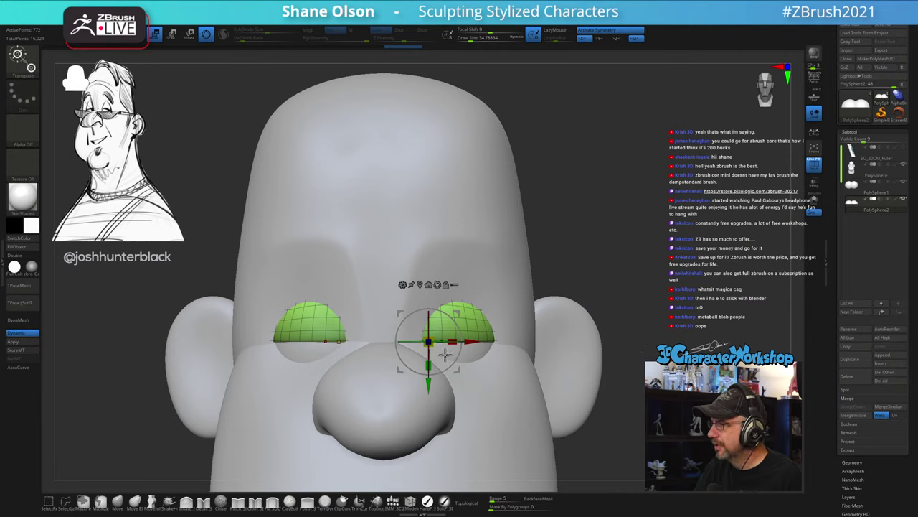
pyautogui.moveTo(428, 367); pyautogui.dragTo(429, 436)
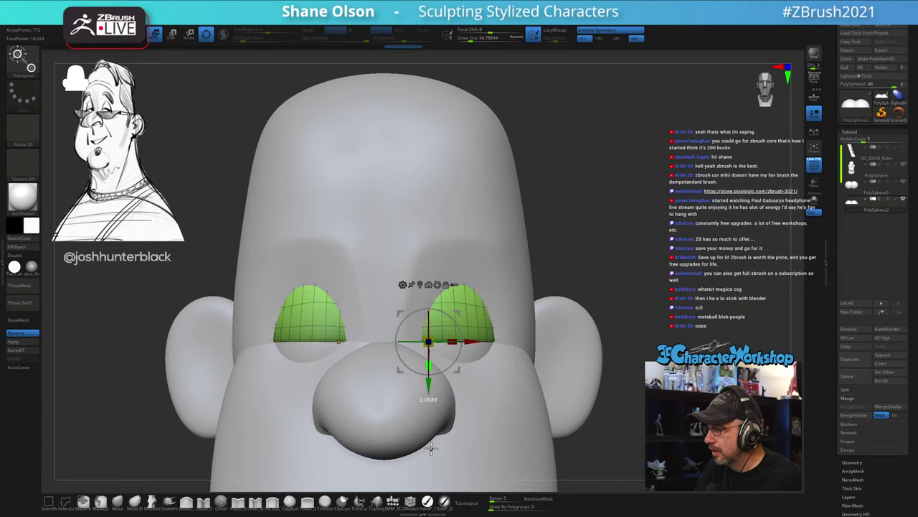
pyautogui.moveTo(648, 314)
pyautogui.mouseDown()
pyautogui.moveTo(625, 328)
pyautogui.moveTo(662, 322)
pyautogui.moveTo(662, 312)
pyautogui.mouseUp()
pyautogui.press('q')
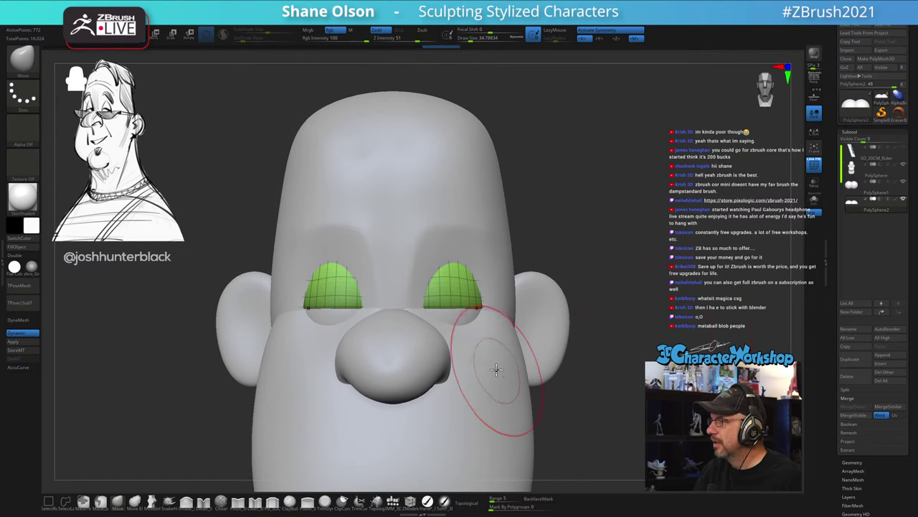
# Step: Make the head subtool active and reshape the eye sockets around the taller eyelids with the Move brush
pyautogui.hotkey('shift', 'f')
pyautogui.moveTo(612, 393)
pyautogui.mouseDown()
pyautogui.moveTo(600, 394)
pyautogui.moveTo(618, 391)
pyautogui.mouseUp()
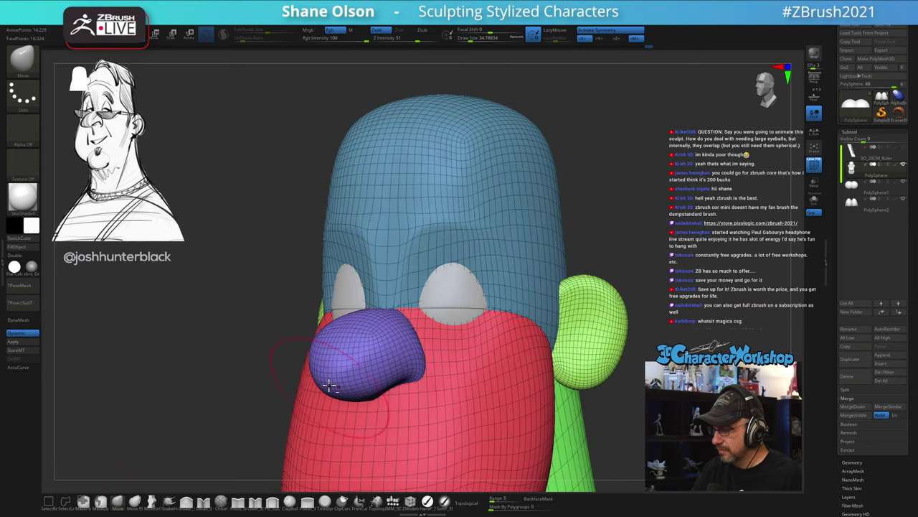
pyautogui.keyDown('alt'); pyautogui.moveTo(251, 417); pyautogui.dragTo(231, 374); pyautogui.keyUp('alt')
pyautogui.press('s')
pyautogui.moveTo(149, 446); pyautogui.dragTo(144, 446)
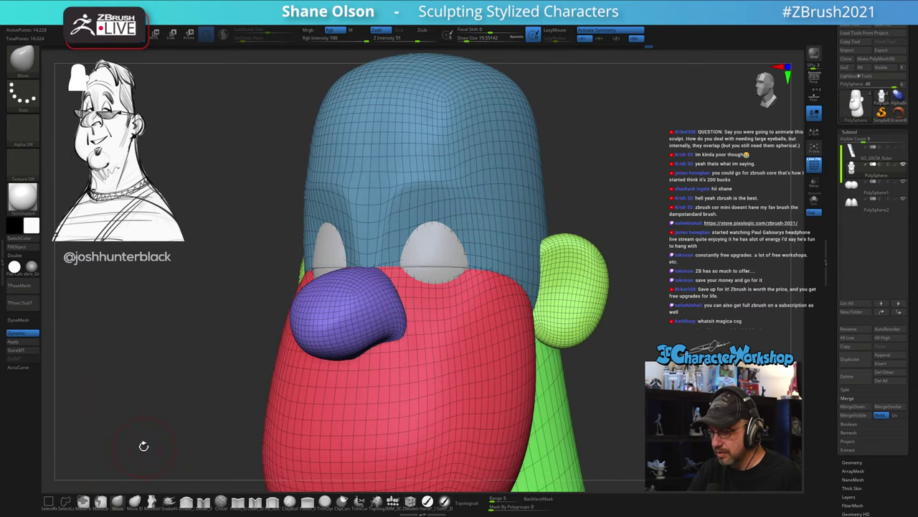
pyautogui.press('b')
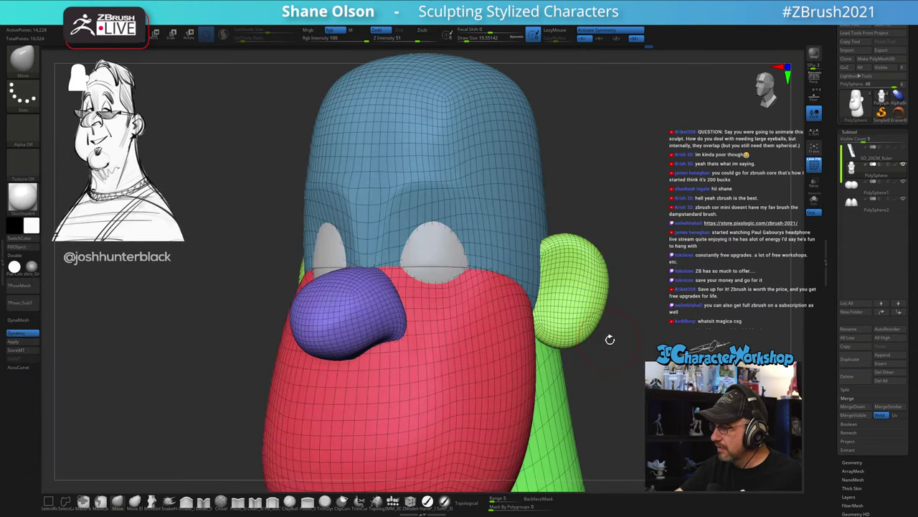
pyautogui.moveTo(609, 338); pyautogui.dragTo(551, 345)
pyautogui.keyDown('alt'); pyautogui.moveTo(474, 252); pyautogui.dragTo(465, 295, button='right'); pyautogui.keyUp('alt')
pyautogui.press('s')
pyautogui.press(']')
pyautogui.press(']')
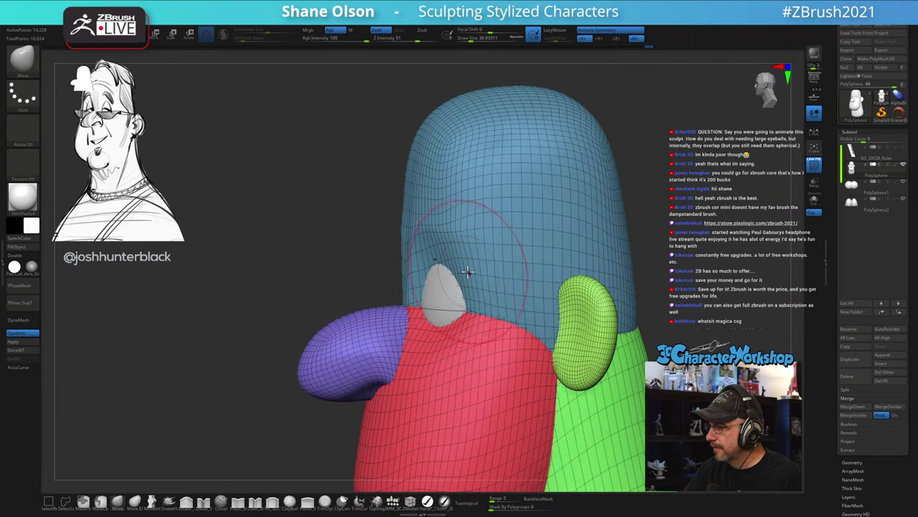
pyautogui.moveTo(440, 266)
pyautogui.mouseDown()
pyautogui.moveTo(481, 273)
pyautogui.moveTo(477, 330)
pyautogui.moveTo(467, 304)
pyautogui.moveTo(440, 288)
pyautogui.moveTo(467, 250)
pyautogui.moveTo(474, 290)
pyautogui.moveTo(461, 290)
pyautogui.mouseUp()
pyautogui.press('s')
pyautogui.moveTo(462, 265); pyautogui.dragTo(491, 266, button='right')
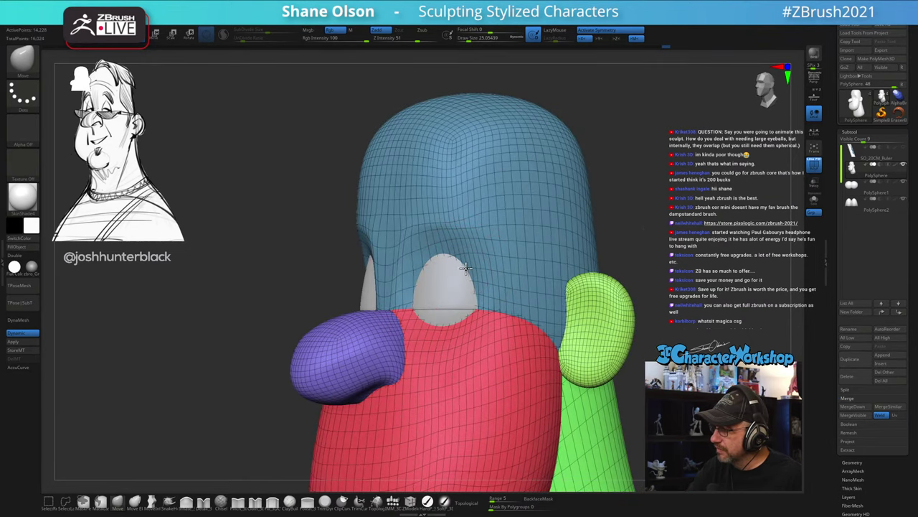
pyautogui.keyDown('shift'); pyautogui.moveTo(465, 259); pyautogui.dragTo(473, 287); pyautogui.keyUp('shift')
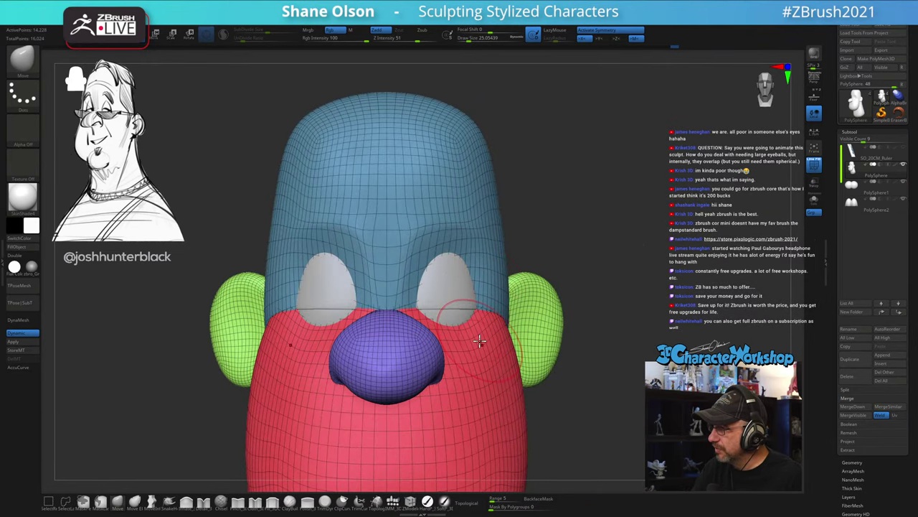
# Step: Adjust the upper cheeks and the area around the eyes with a Move brush of about size 39
pyautogui.moveTo(474, 337); pyautogui.dragTo(553, 352)
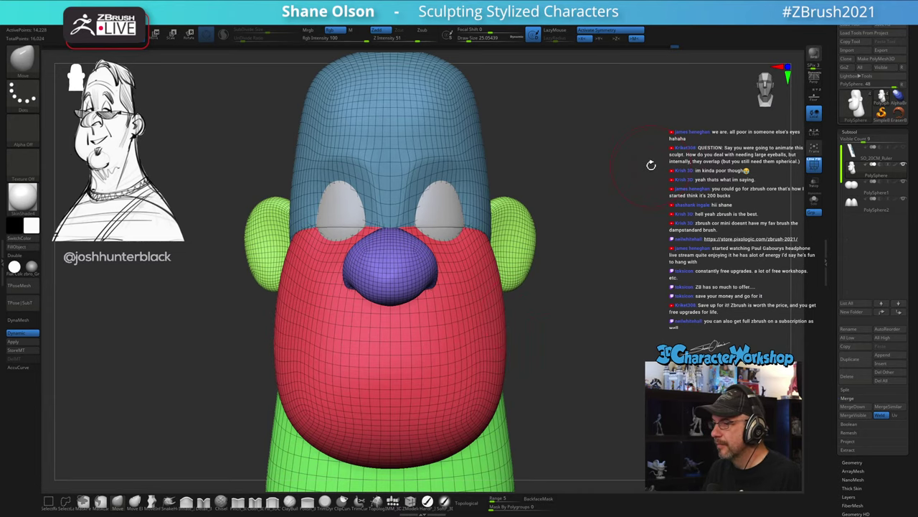
pyautogui.moveTo(634, 161)
pyautogui.keyDown('alt'); pyautogui.mouseDown()
pyautogui.moveTo(625, 139)
pyautogui.moveTo(637, 152)
pyautogui.mouseUp(); pyautogui.keyUp('alt')
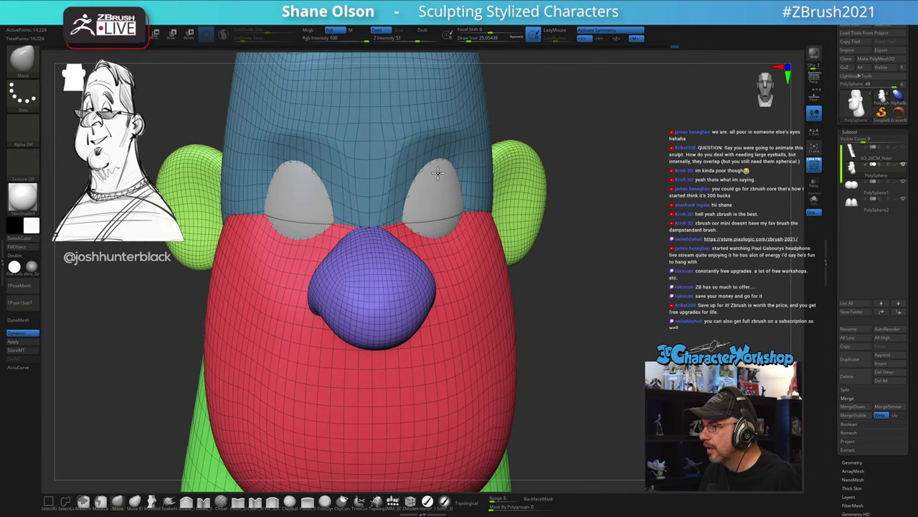
pyautogui.moveTo(671, 219); pyautogui.dragTo(302, 194)
pyautogui.press('s')
pyautogui.moveTo(449, 204); pyautogui.dragTo(429, 195)
pyautogui.moveTo(316, 197); pyautogui.dragTo(646, 266)
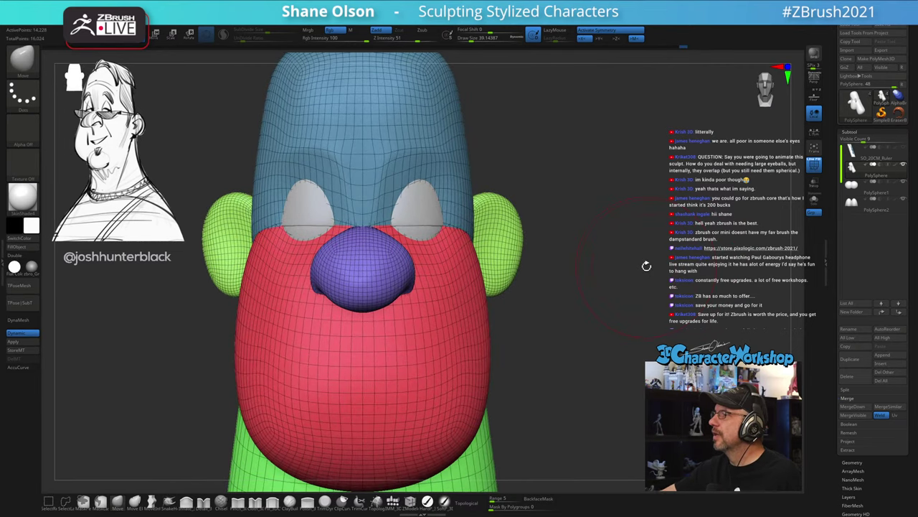
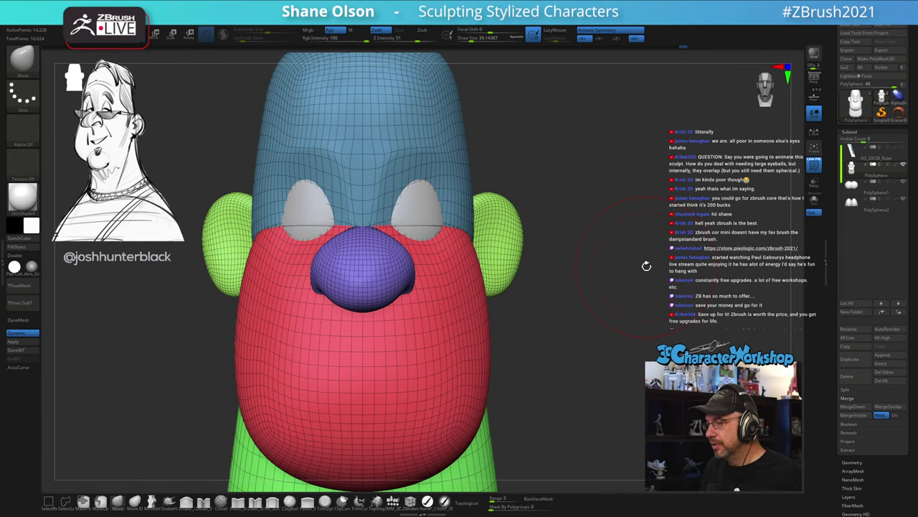
# Step: Sharpen the upper cheek edge below the eyes with the Pinch brush and hide the polygroup wireframe
pyautogui.moveTo(639, 274)
pyautogui.mouseDown()
pyautogui.moveTo(609, 266)
pyautogui.moveTo(628, 280)
pyautogui.moveTo(580, 299)
pyautogui.moveTo(636, 261)
pyautogui.moveTo(641, 273)
pyautogui.moveTo(629, 270)
pyautogui.mouseUp()
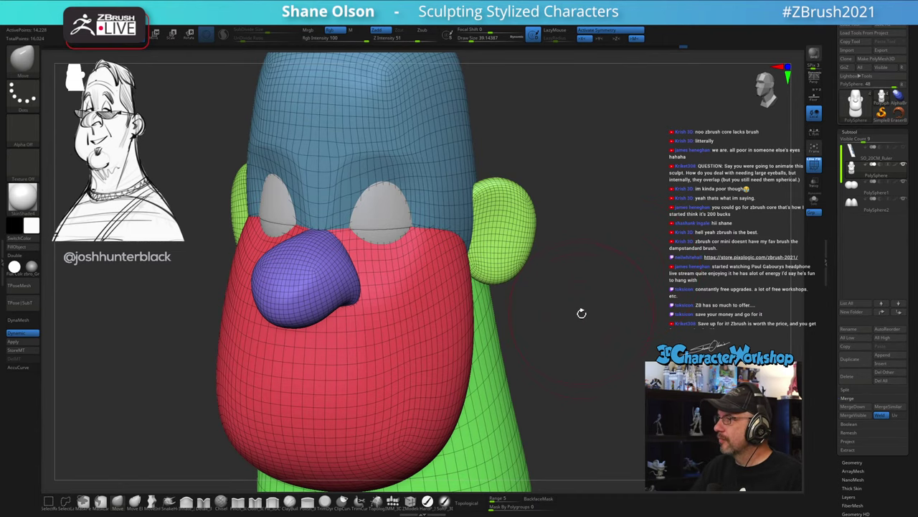
pyautogui.press('s')
pyautogui.moveTo(583, 331)
pyautogui.mouseDown()
pyautogui.moveTo(617, 326)
pyautogui.moveTo(606, 331)
pyautogui.mouseUp()
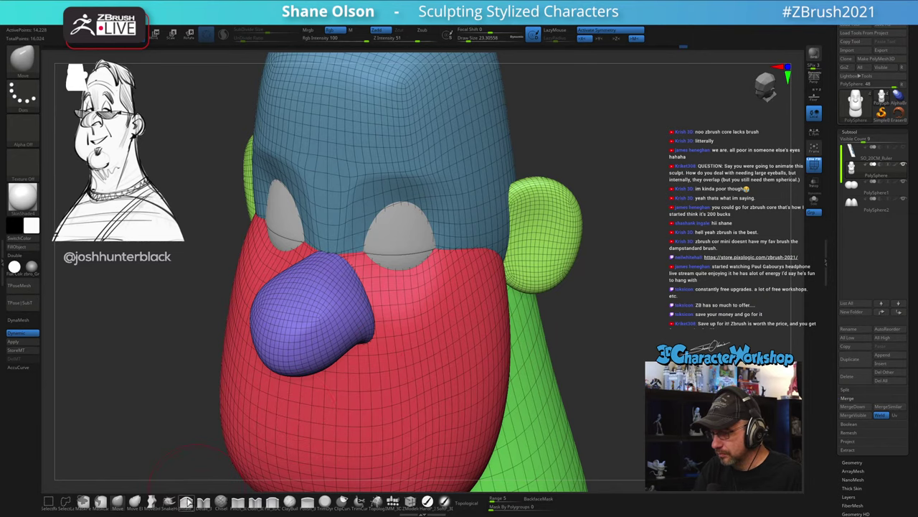
pyautogui.click(238, 502)
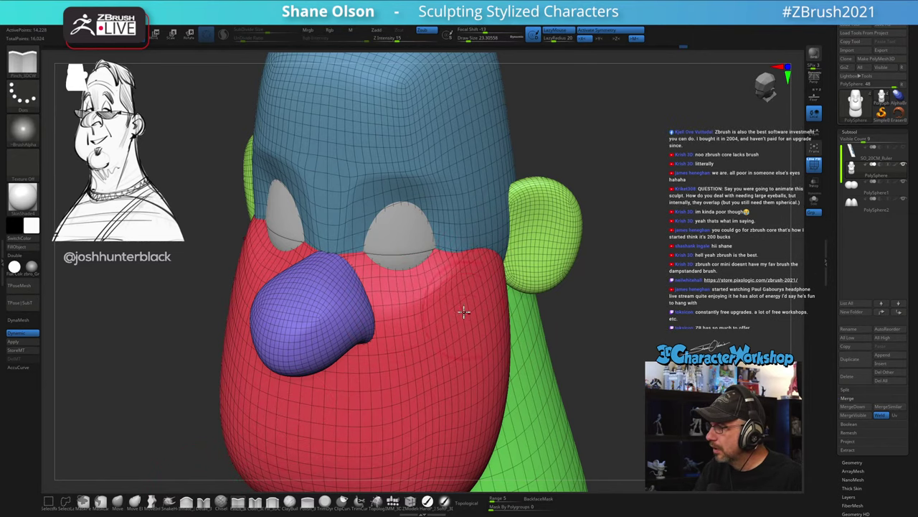
pyautogui.moveTo(463, 312)
pyautogui.mouseDown(button='right')
pyautogui.moveTo(441, 332)
pyautogui.moveTo(468, 333)
pyautogui.moveTo(436, 302)
pyautogui.moveTo(470, 330)
pyautogui.moveTo(636, 349)
pyautogui.moveTo(610, 344)
pyautogui.moveTo(599, 314)
pyautogui.moveTo(600, 338)
pyautogui.moveTo(638, 332)
pyautogui.moveTo(598, 342)
pyautogui.moveTo(624, 346)
pyautogui.moveTo(591, 352)
pyautogui.moveTo(605, 340)
pyautogui.moveTo(559, 299)
pyautogui.mouseUp(button='right')
pyautogui.hotkey('shift', 'f')
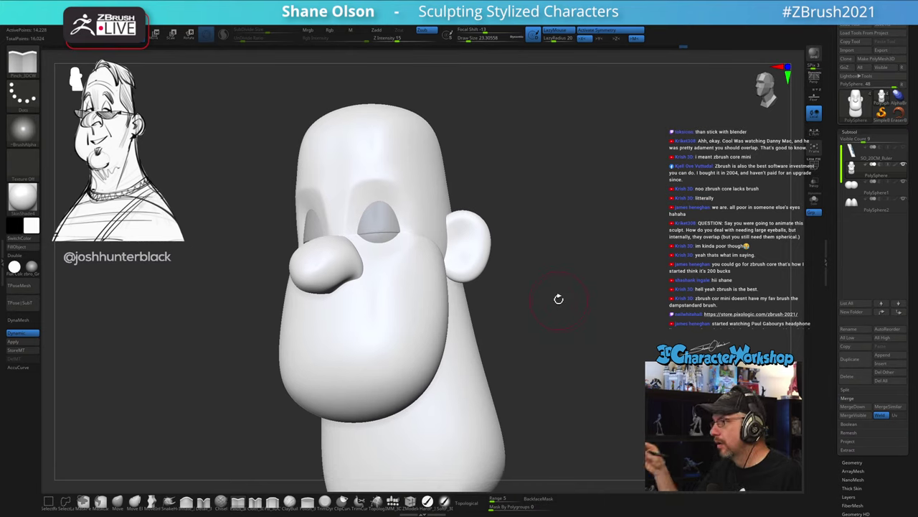
pyautogui.keyDown('shift'); pyautogui.moveTo(615, 253); pyautogui.dragTo(621, 252, button='right'); pyautogui.keyUp('shift')
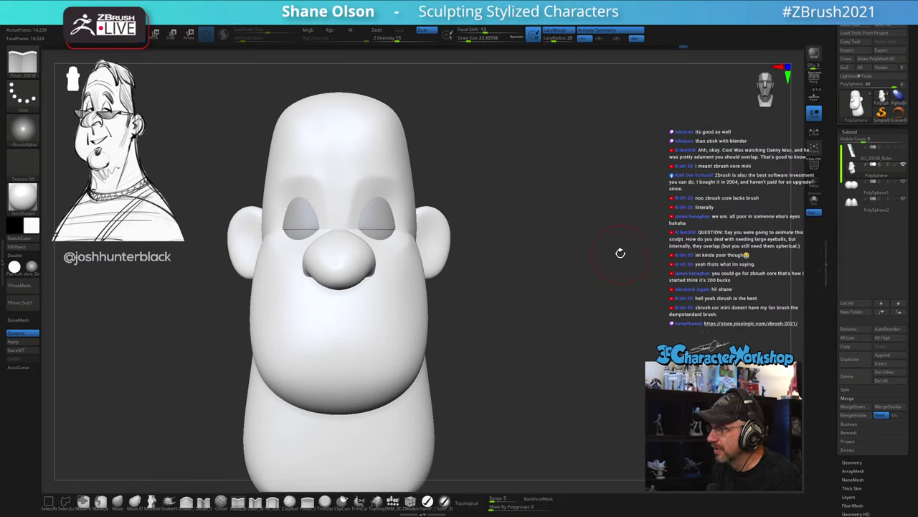
# Step: Examine the eye sockets, eyelids, cheeks and nose from the front, side and three-quarter views
pyautogui.press('s')
pyautogui.moveTo(589, 253); pyautogui.dragTo(593, 254)
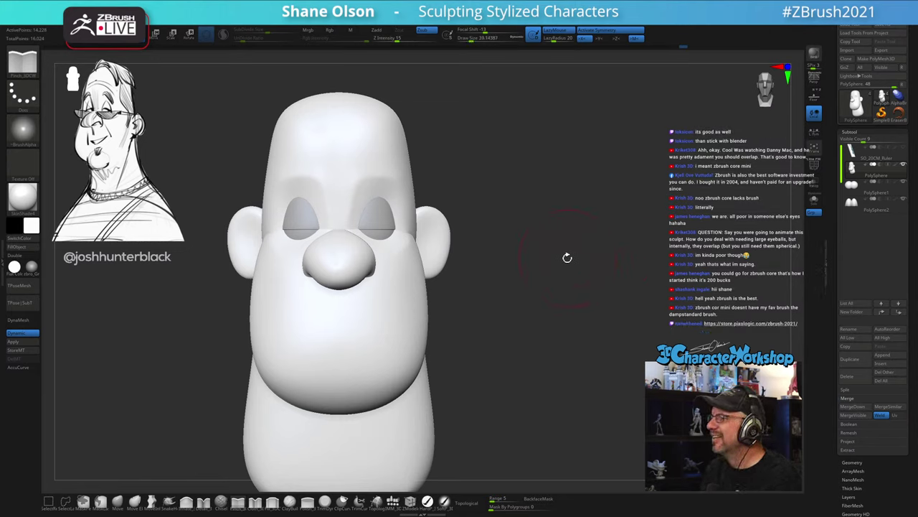
pyautogui.keyDown('ctrl'); pyautogui.moveTo(554, 259); pyautogui.dragTo(557, 269, button='right'); pyautogui.keyUp('ctrl')
pyautogui.moveTo(557, 269)
pyautogui.keyDown('alt'); pyautogui.mouseDown(button='right')
pyautogui.moveTo(648, 252)
pyautogui.moveTo(607, 246)
pyautogui.moveTo(692, 273)
pyautogui.moveTo(691, 264)
pyautogui.moveTo(650, 283)
pyautogui.moveTo(294, 311)
pyautogui.moveTo(285, 292)
pyautogui.mouseUp(button='right'); pyautogui.keyUp('alt')
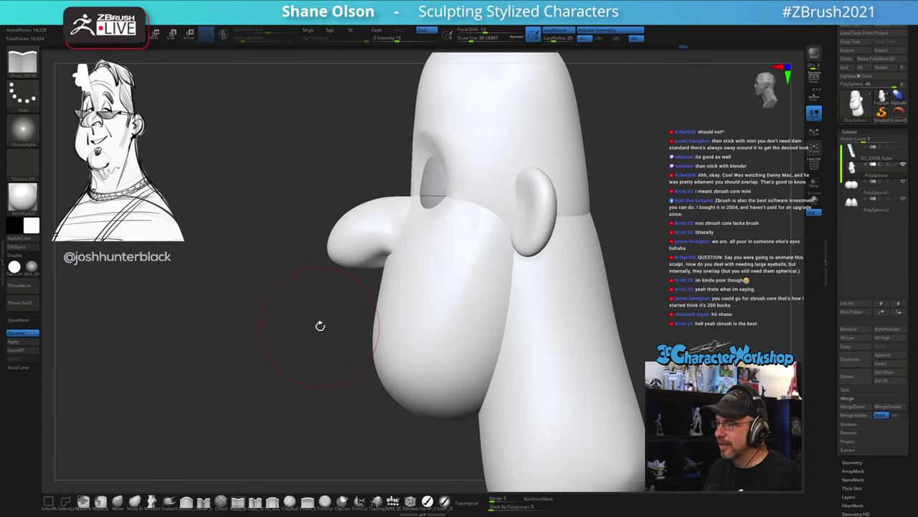
pyautogui.keyDown('alt'); pyautogui.moveTo(320, 326); pyautogui.dragTo(270, 319, button='right'); pyautogui.keyUp('alt')
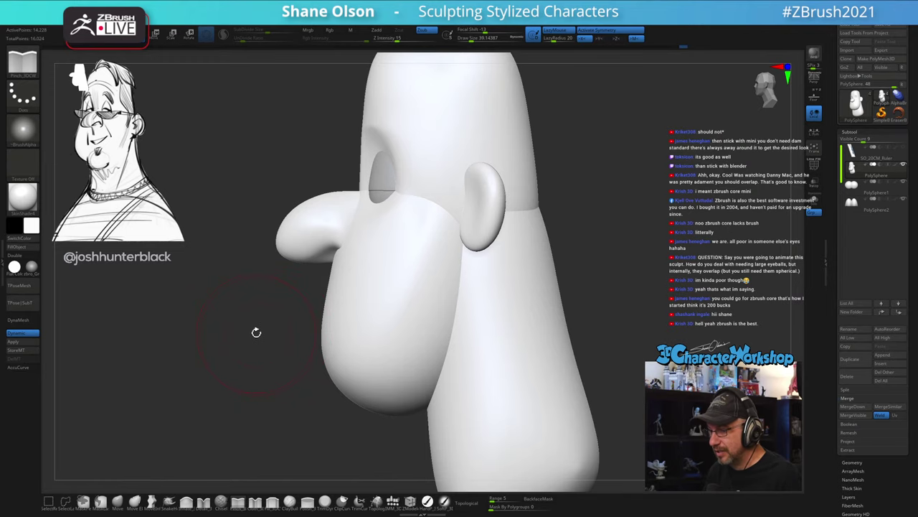
pyautogui.press('s')
pyautogui.moveTo(256, 332); pyautogui.dragTo(260, 337)
pyautogui.press('s')
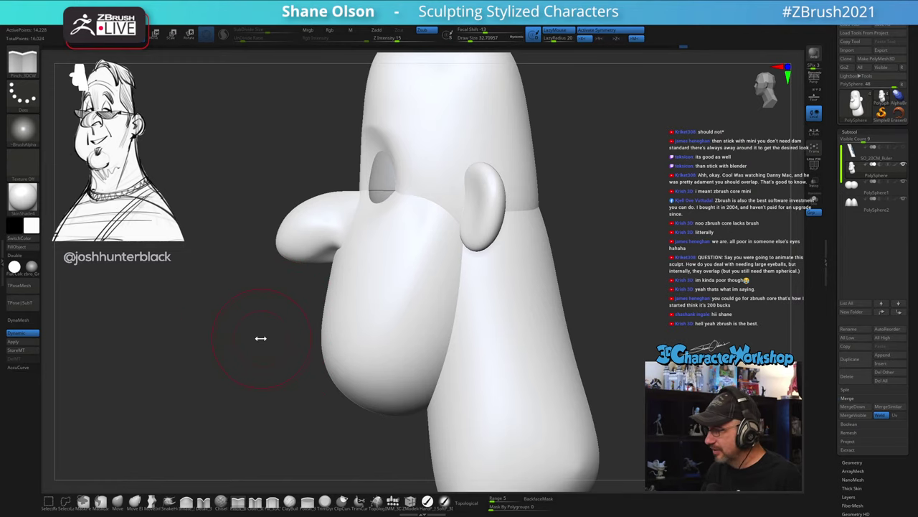
pyautogui.keyDown('ctrl'); pyautogui.moveTo(260, 338); pyautogui.dragTo(269, 349, button='right'); pyautogui.keyUp('ctrl')
pyautogui.keyDown('alt'); pyautogui.moveTo(677, 273); pyautogui.dragTo(633, 262, button='right'); pyautogui.keyUp('alt')
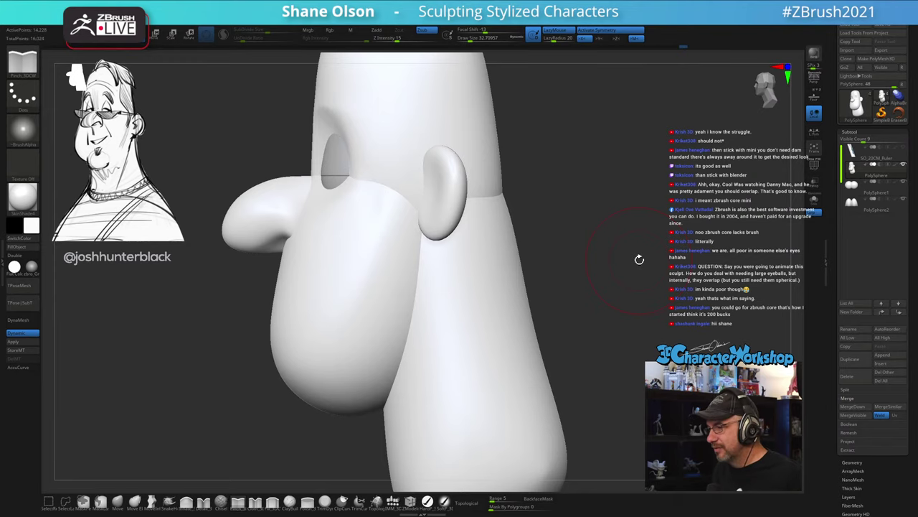
pyautogui.moveTo(639, 259); pyautogui.dragTo(649, 264)
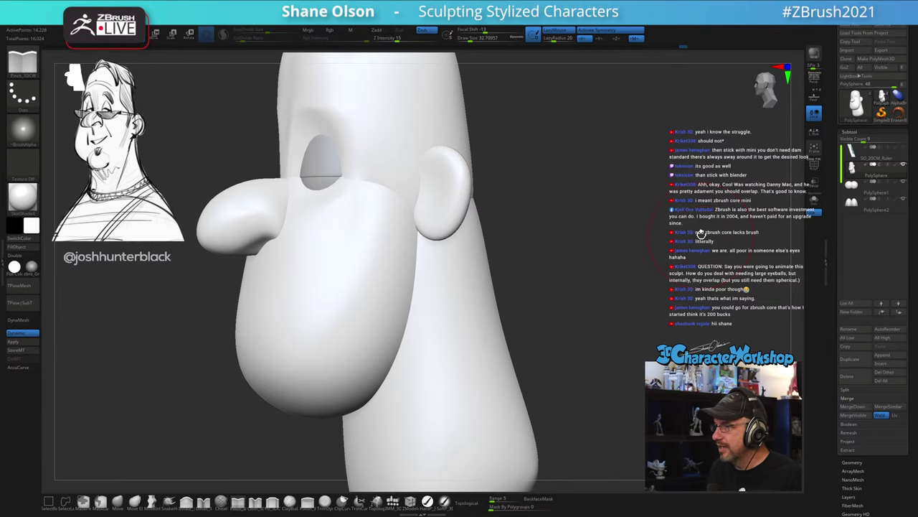
pyautogui.keyDown('shift'); pyautogui.moveTo(700, 234); pyautogui.dragTo(723, 224); pyautogui.keyUp('shift')
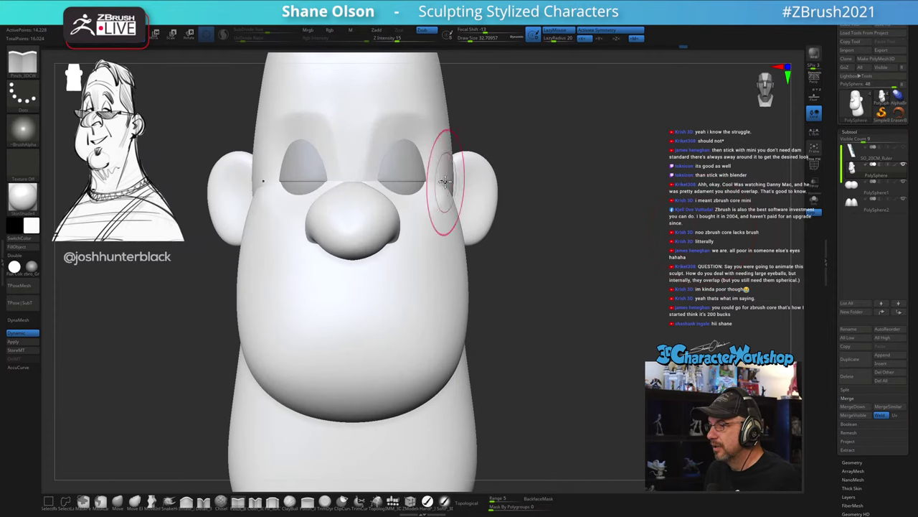
pyautogui.moveTo(582, 225); pyautogui.dragTo(495, 197)
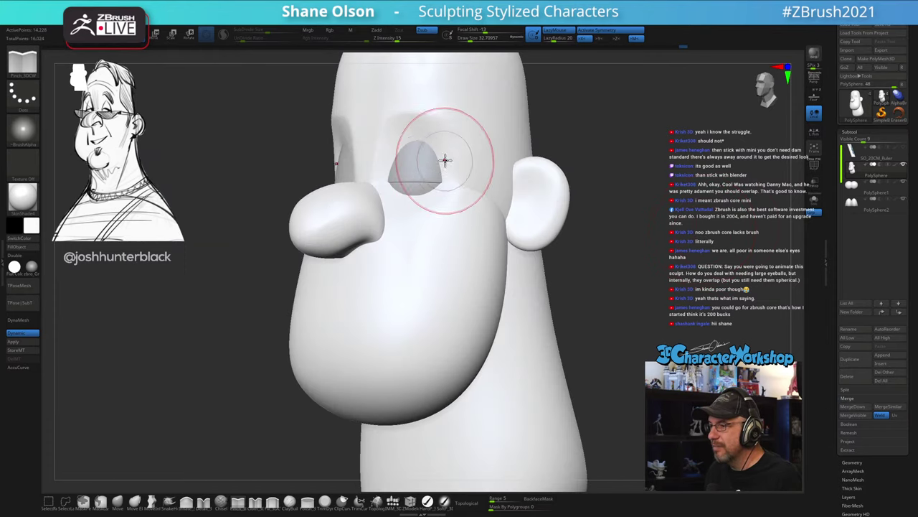
pyautogui.moveTo(692, 188)
pyautogui.mouseDown()
pyautogui.moveTo(742, 153)
pyautogui.moveTo(498, 219)
pyautogui.mouseUp()
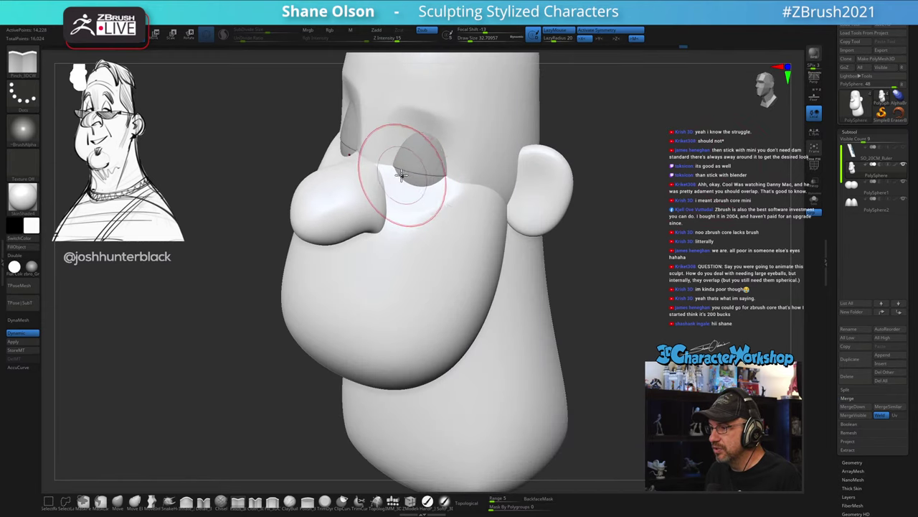
pyautogui.moveTo(675, 239); pyautogui.dragTo(624, 273)
pyautogui.moveTo(377, 326)
pyautogui.keyDown('alt'); pyautogui.mouseDown()
pyautogui.moveTo(379, 317)
pyautogui.moveTo(328, 318)
pyautogui.moveTo(287, 266)
pyautogui.moveTo(338, 222)
pyautogui.mouseUp(); pyautogui.keyUp('alt')
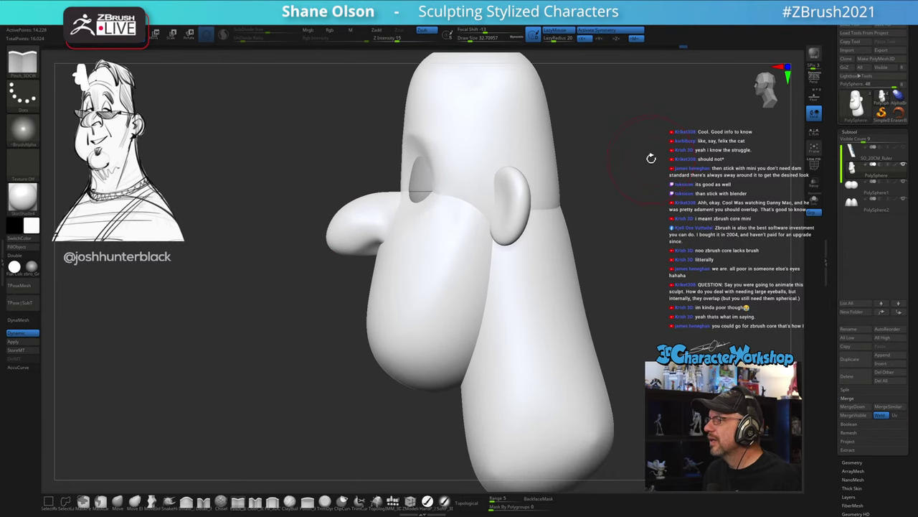
# Step: Isolate the nose on the head subtool and separate it into its own subtool with Split Hidden
pyautogui.moveTo(625, 262); pyautogui.dragTo(622, 273)
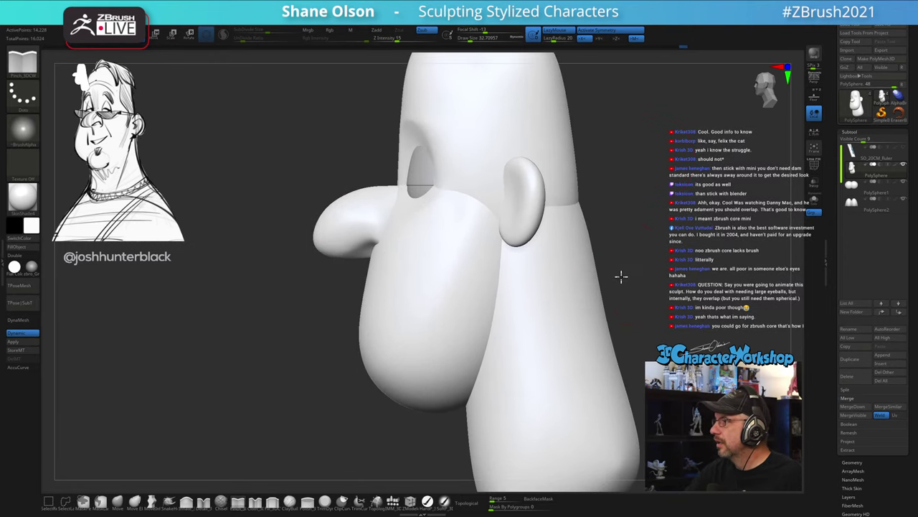
pyautogui.hotkey('ctrl', 'shift')
pyautogui.keyDown('ctrl'); pyautogui.keyDown('shift'); pyautogui.click(339, 229); pyautogui.keyUp('shift'); pyautogui.keyUp('ctrl')
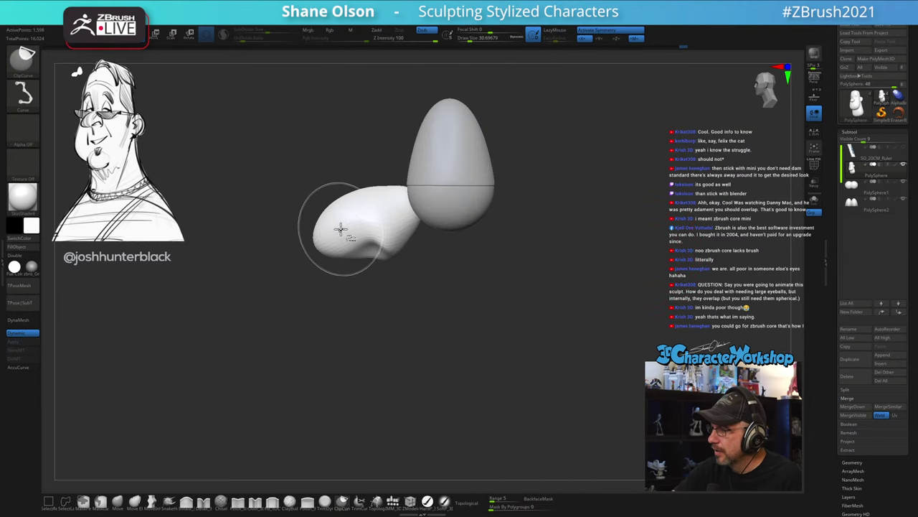
pyautogui.press('space')
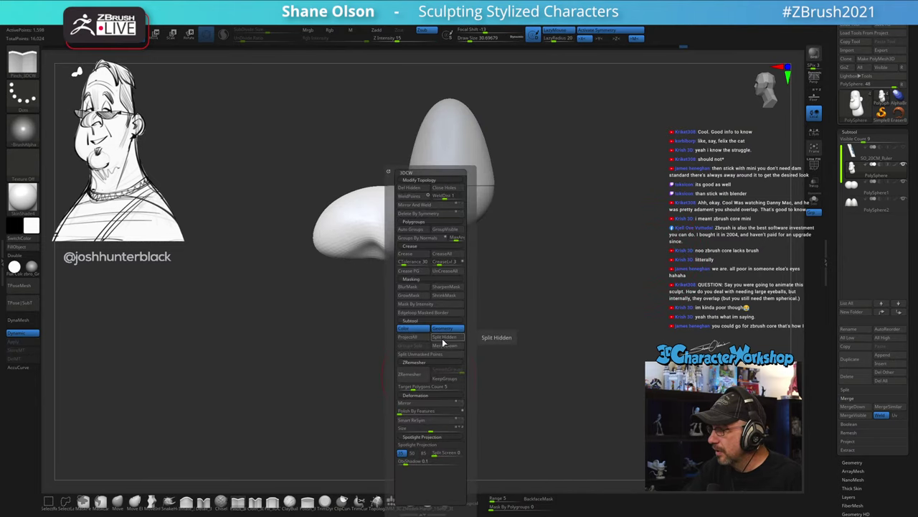
pyautogui.click(444, 332)
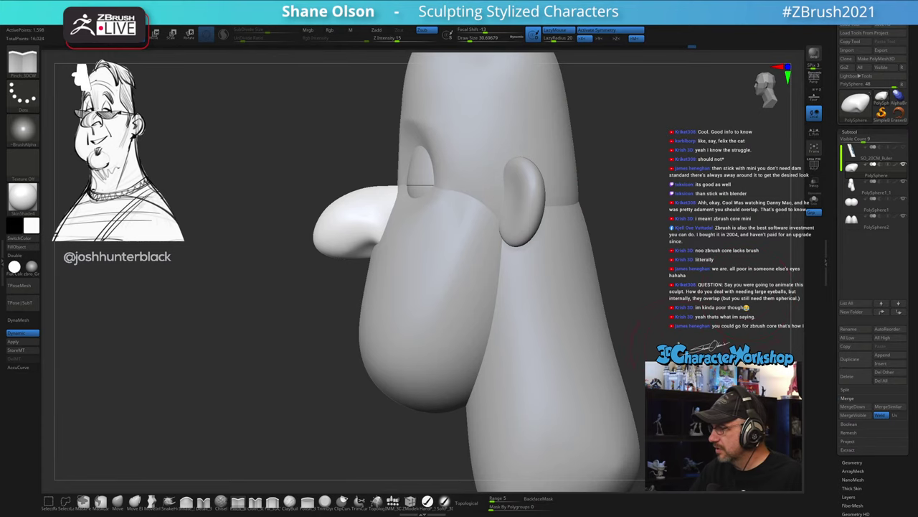
# Step: Make the head subtool active and reshape the face behind the nose and below the eyes with a Move brush of about size 41
pyautogui.keyDown('alt'); pyautogui.click(406, 287); pyautogui.keyUp('alt')
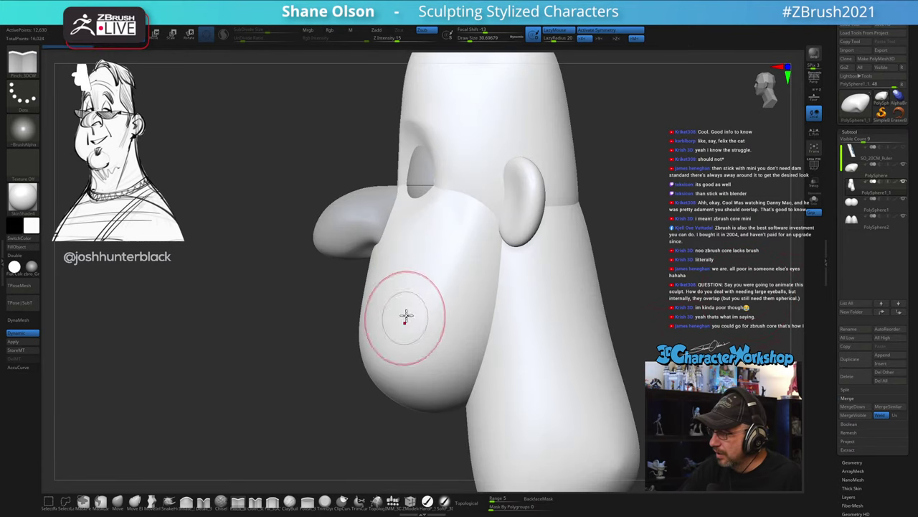
pyautogui.keyDown('alt'); pyautogui.moveTo(414, 277); pyautogui.dragTo(424, 314, button='right'); pyautogui.keyUp('alt')
pyautogui.click(117, 500)
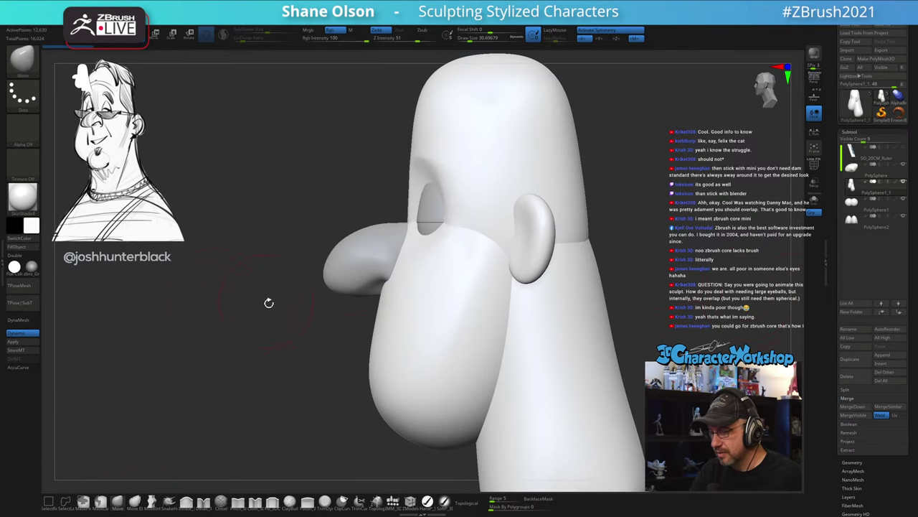
pyautogui.moveTo(394, 271); pyautogui.dragTo(398, 270)
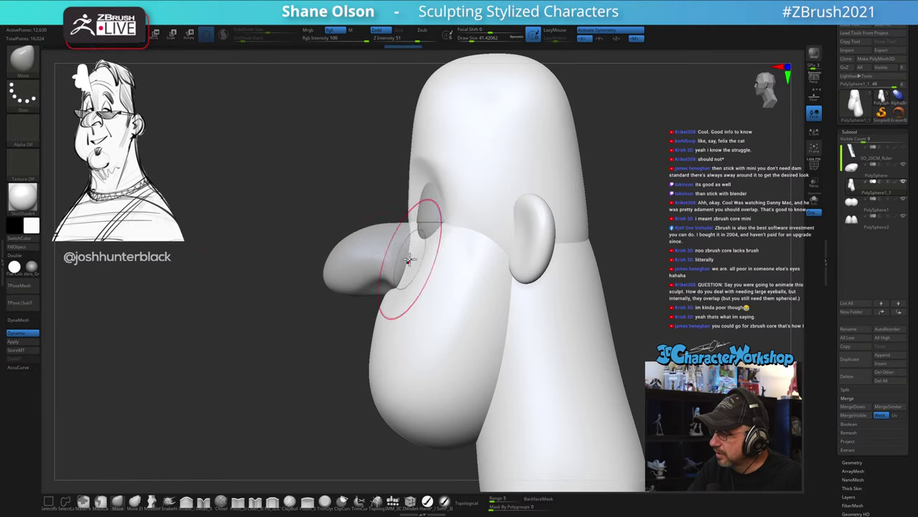
pyautogui.moveTo(410, 218); pyautogui.dragTo(408, 219)
pyautogui.moveTo(422, 221); pyautogui.dragTo(409, 217)
pyautogui.moveTo(341, 302)
pyautogui.mouseDown()
pyautogui.moveTo(474, 279)
pyautogui.moveTo(465, 280)
pyautogui.mouseUp()
pyautogui.moveTo(465, 278)
pyautogui.mouseDown(button='right')
pyautogui.moveTo(435, 283)
pyautogui.moveTo(426, 302)
pyautogui.moveTo(442, 308)
pyautogui.moveTo(459, 287)
pyautogui.moveTo(453, 295)
pyautogui.moveTo(455, 257)
pyautogui.moveTo(569, 322)
pyautogui.moveTo(567, 312)
pyautogui.mouseUp(button='right')
pyautogui.press('shift')
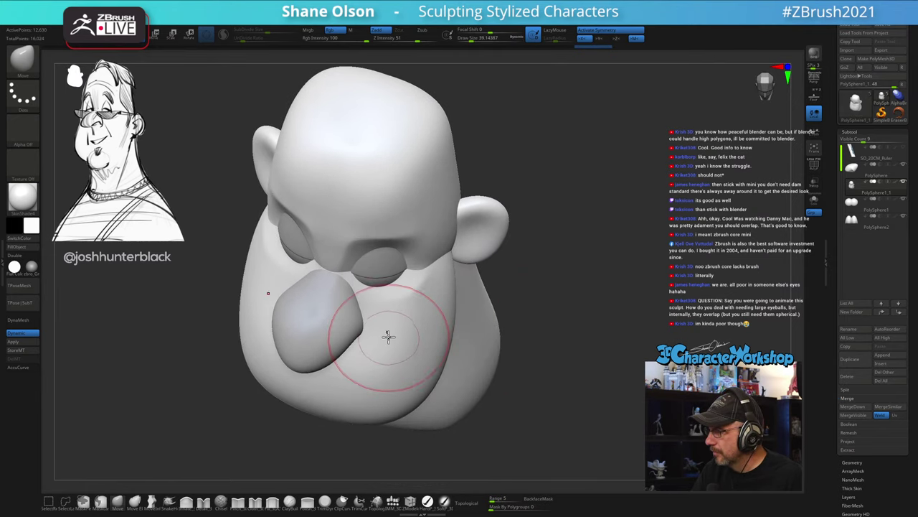
pyautogui.moveTo(436, 312); pyautogui.dragTo(569, 261, button='right')
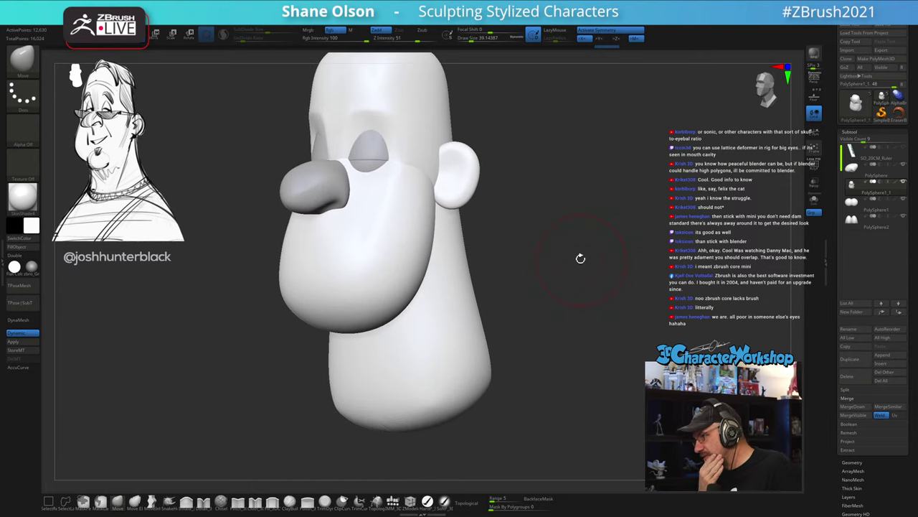
pyautogui.moveTo(564, 258); pyautogui.dragTo(566, 261, button='right')
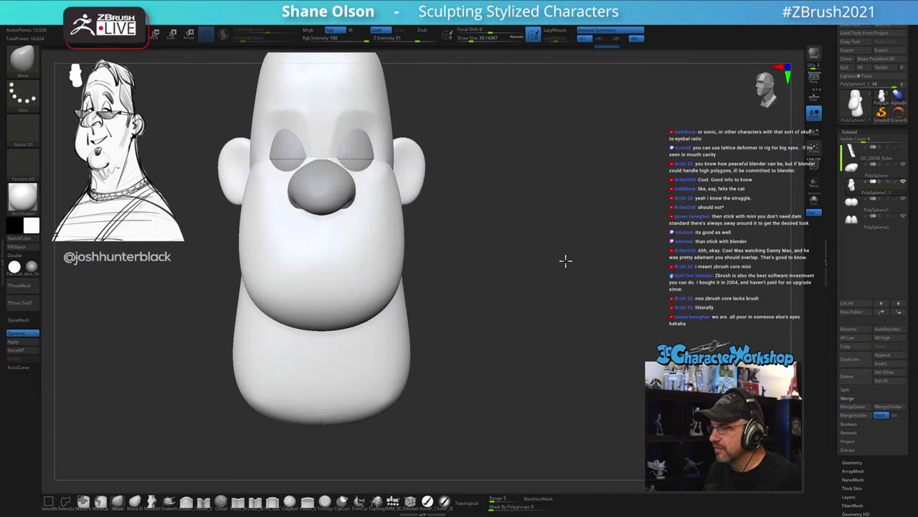
pyautogui.keyDown('alt'); pyautogui.moveTo(498, 266); pyautogui.dragTo(524, 289, button='right'); pyautogui.keyUp('alt')
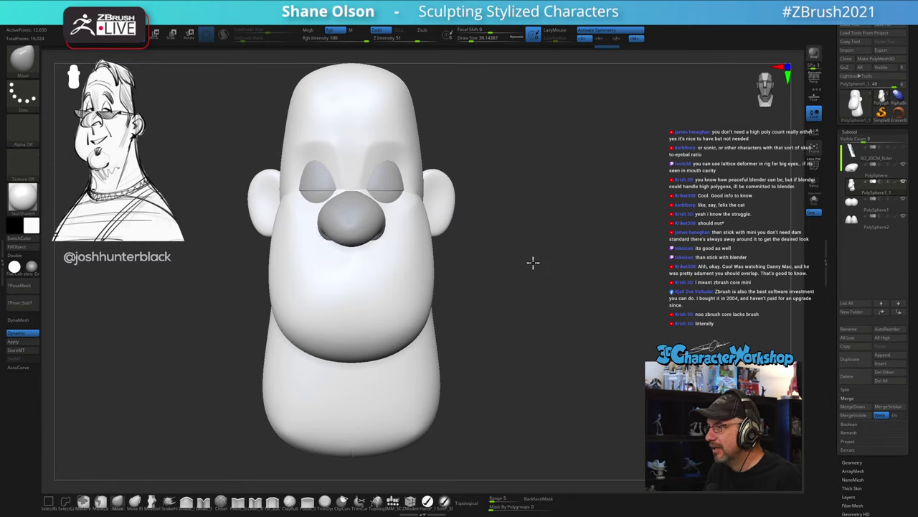
# Step: Make the nose subtool active and reshape its underside and nostril area with a small Move brush of about size 17
pyautogui.moveTo(533, 263)
pyautogui.mouseDown()
pyautogui.moveTo(536, 283)
pyautogui.moveTo(561, 277)
pyautogui.moveTo(543, 273)
pyautogui.moveTo(577, 277)
pyautogui.moveTo(570, 272)
pyautogui.mouseUp()
pyautogui.keyDown('alt'); pyautogui.click(394, 196); pyautogui.keyUp('alt')
pyautogui.moveTo(607, 214)
pyautogui.mouseDown()
pyautogui.moveTo(604, 272)
pyautogui.moveTo(488, 289)
pyautogui.moveTo(412, 270)
pyautogui.mouseUp()
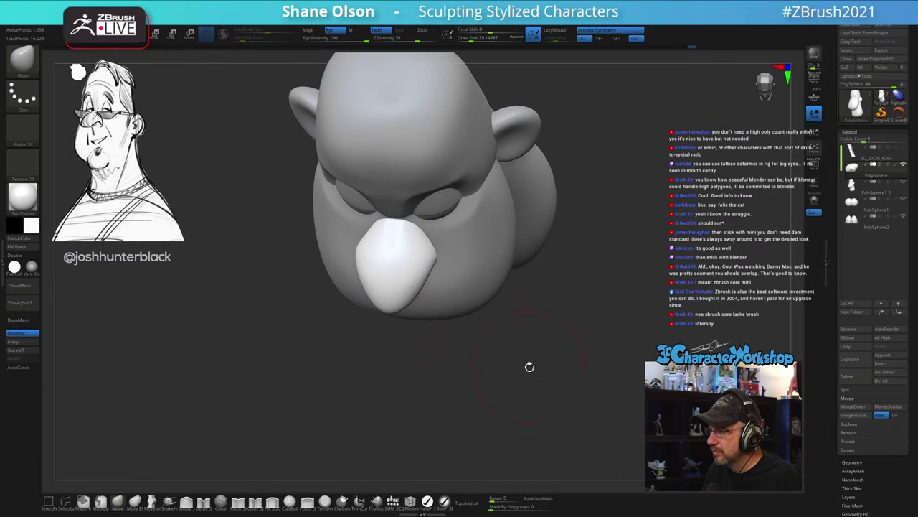
pyautogui.moveTo(529, 367)
pyautogui.mouseDown()
pyautogui.moveTo(543, 340)
pyautogui.moveTo(650, 252)
pyautogui.moveTo(665, 309)
pyautogui.moveTo(287, 316)
pyautogui.moveTo(316, 336)
pyautogui.mouseUp()
pyautogui.moveTo(456, 279); pyautogui.dragTo(469, 267)
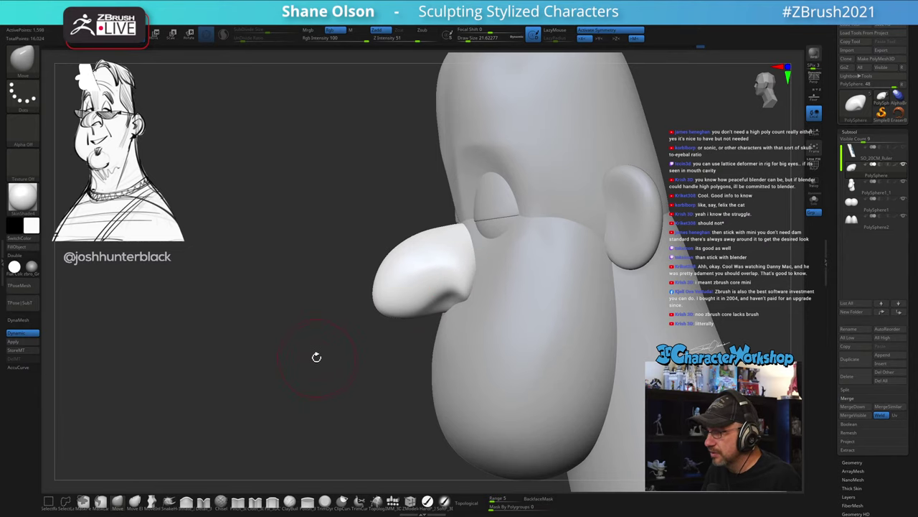
pyautogui.moveTo(317, 357); pyautogui.dragTo(354, 342)
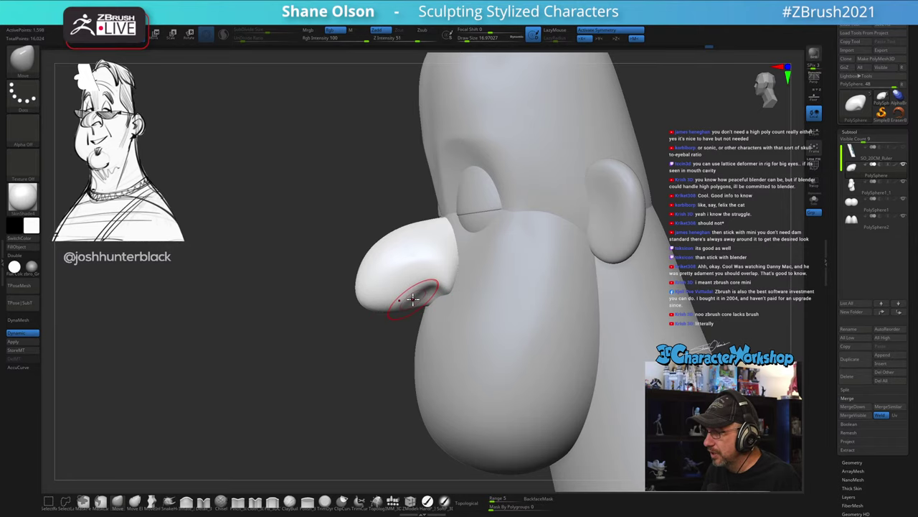
pyautogui.moveTo(334, 361); pyautogui.dragTo(358, 343)
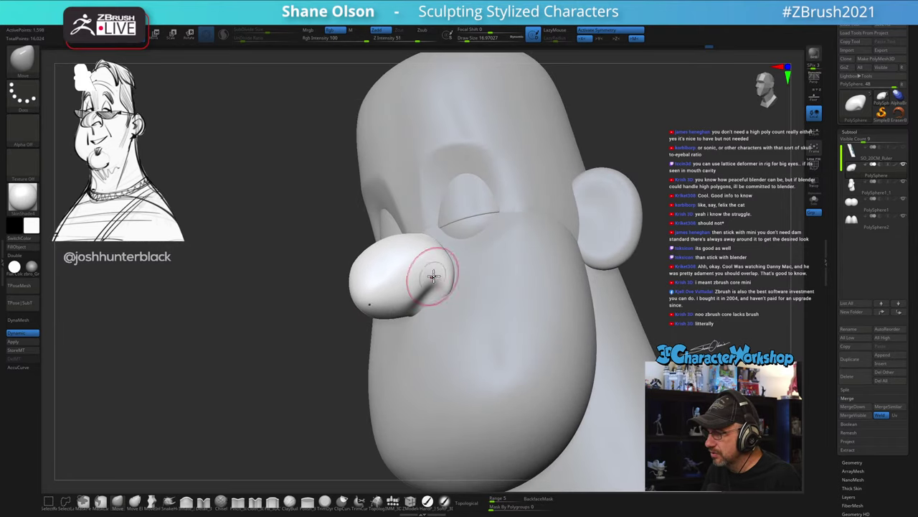
pyautogui.moveTo(702, 279)
pyautogui.mouseDown()
pyautogui.moveTo(702, 265)
pyautogui.moveTo(653, 277)
pyautogui.moveTo(653, 246)
pyautogui.moveTo(625, 214)
pyautogui.mouseUp()
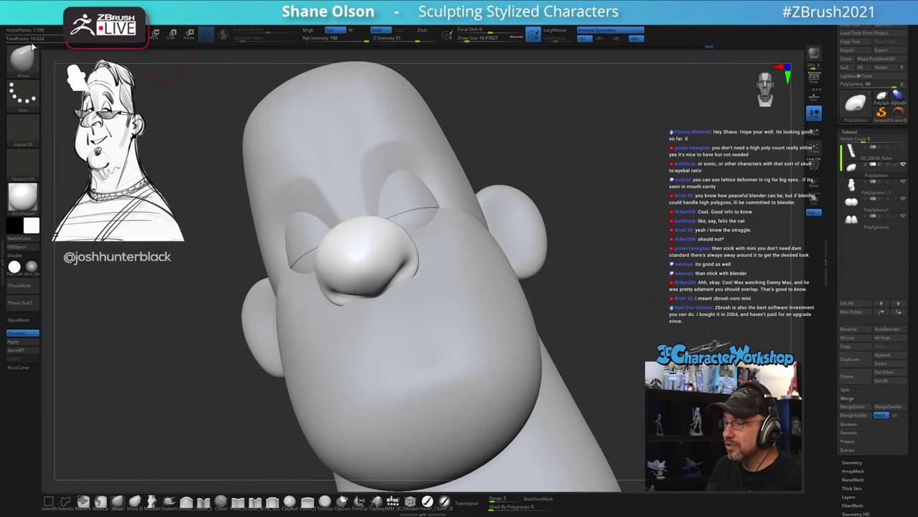
# Step: Smooth the side and underside of the nose around the nostril wings
pyautogui.moveTo(617, 260); pyautogui.dragTo(643, 261)
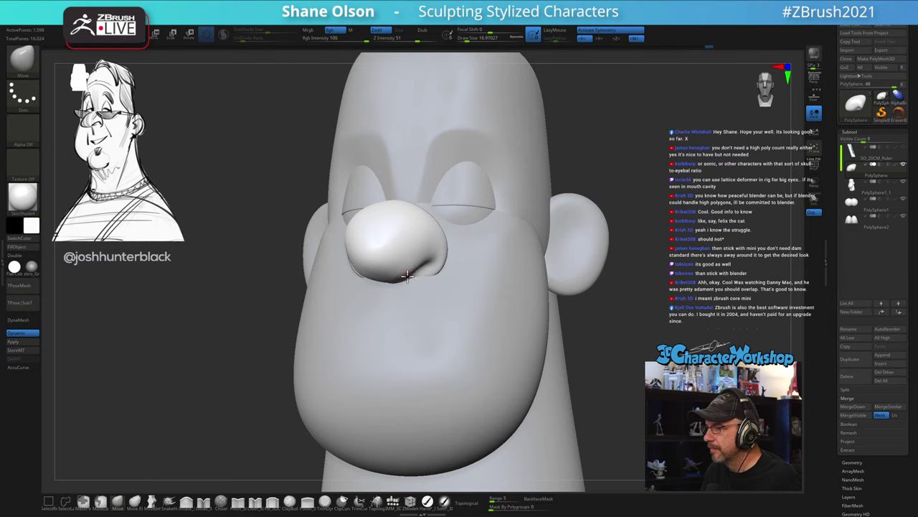
pyautogui.moveTo(404, 270)
pyautogui.keyDown('shift'); pyautogui.mouseDown()
pyautogui.moveTo(388, 267)
pyautogui.moveTo(419, 253)
pyautogui.mouseUp(); pyautogui.keyUp('shift')
pyautogui.moveTo(627, 287)
pyautogui.keyDown('shift'); pyautogui.mouseDown()
pyautogui.moveTo(636, 292)
pyautogui.moveTo(619, 300)
pyautogui.mouseUp(); pyautogui.keyUp('shift')
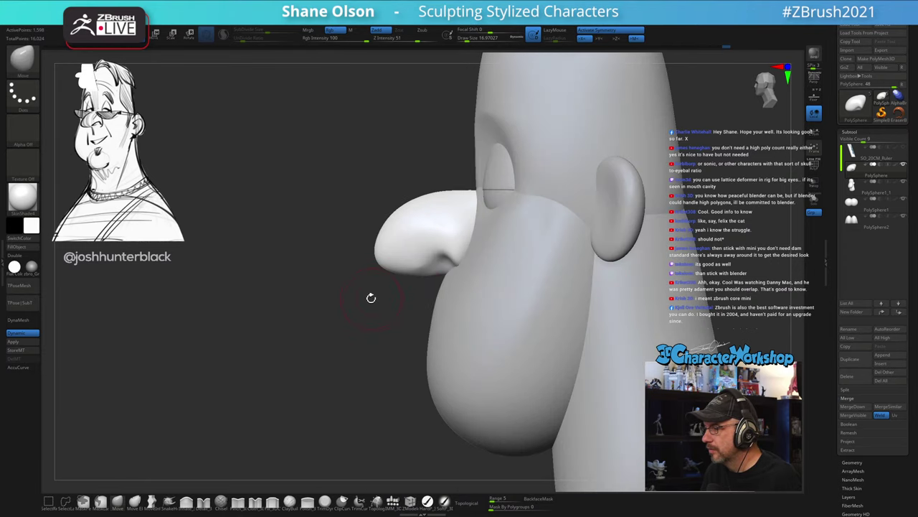
pyautogui.moveTo(370, 300); pyautogui.dragTo(344, 324)
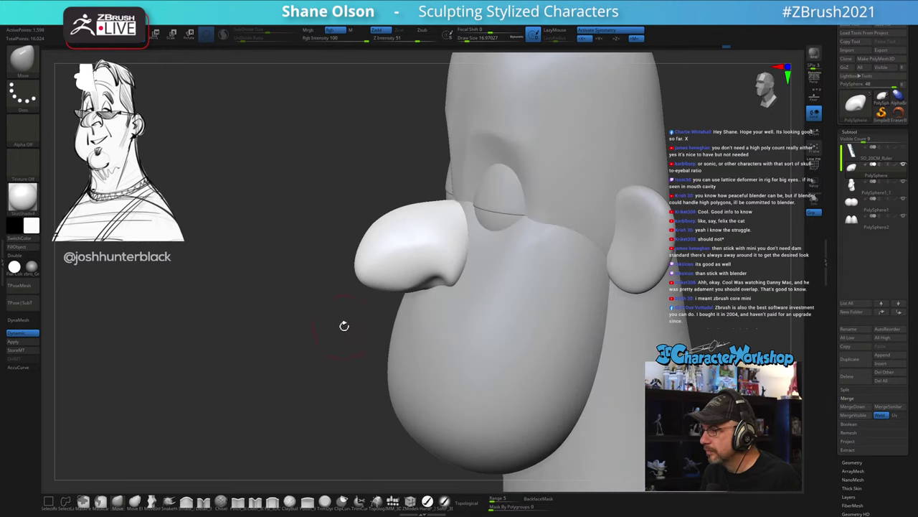
pyautogui.keyDown('shift'); pyautogui.moveTo(442, 261); pyautogui.dragTo(473, 260); pyautogui.keyUp('shift')
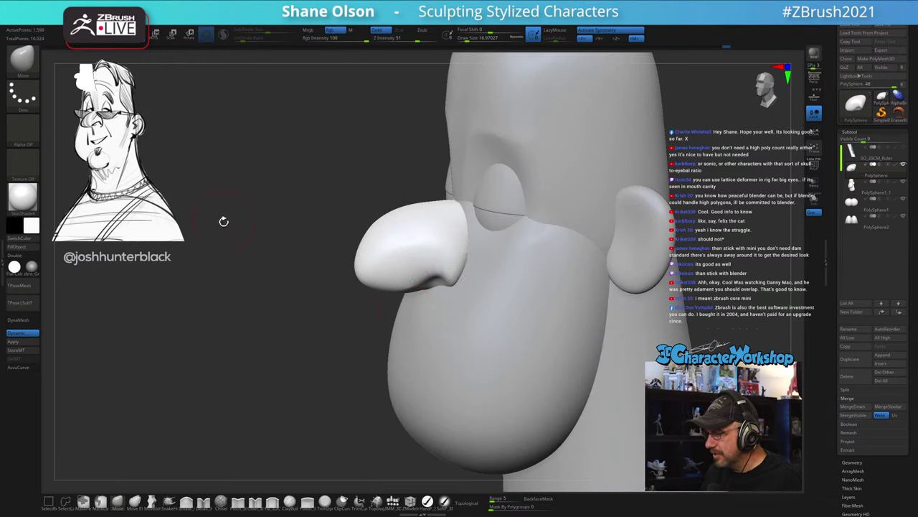
# Step: Insert a mirrored pair of QuadSphere-2 meshes on the sides of the nose as nostril wings
pyautogui.click(389, 503)
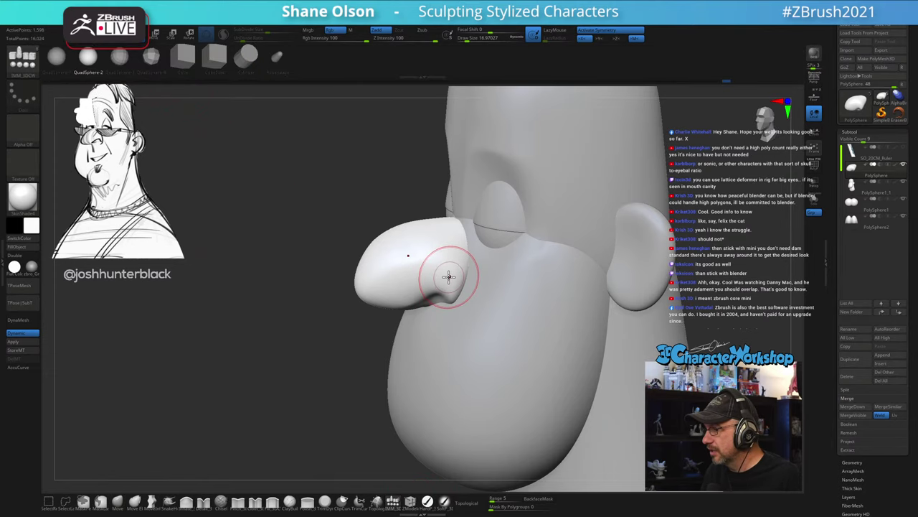
pyautogui.moveTo(449, 293); pyautogui.dragTo(450, 307)
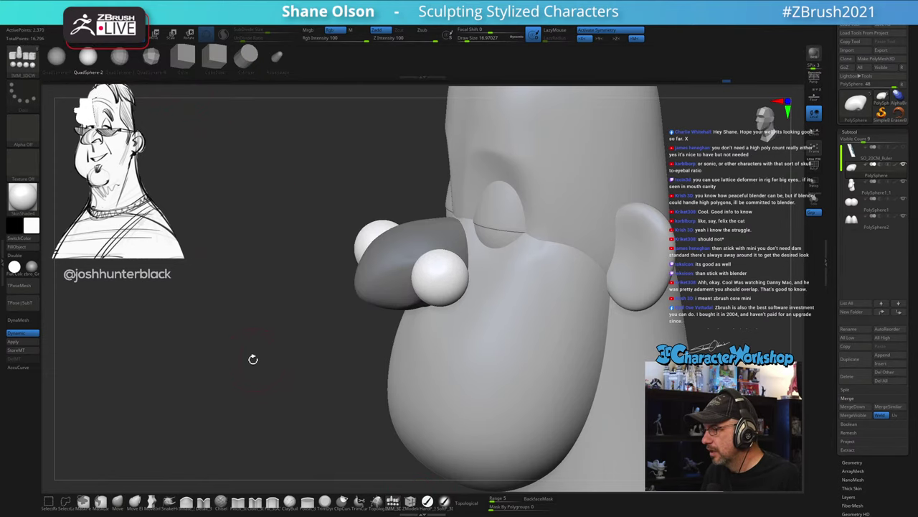
pyautogui.keyDown('shift'); pyautogui.moveTo(252, 358); pyautogui.dragTo(280, 352); pyautogui.keyUp('shift')
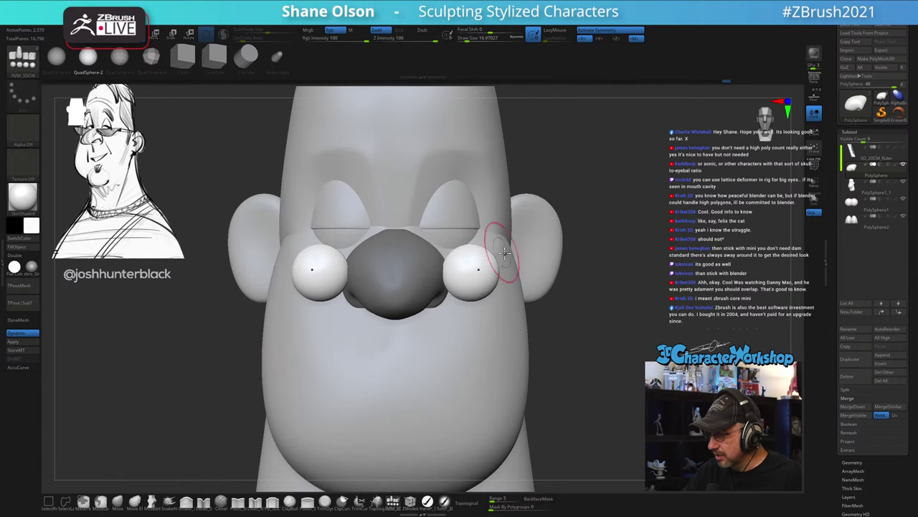
# Step: Move the mirrored nostril spheres inward and down against the sides of the nose
pyautogui.moveTo(566, 327)
pyautogui.keyDown('alt'); pyautogui.mouseDown()
pyautogui.moveTo(556, 318)
pyautogui.moveTo(553, 349)
pyautogui.moveTo(582, 299)
pyautogui.moveTo(580, 316)
pyautogui.mouseUp(); pyautogui.keyUp('alt')
pyautogui.press('w')
pyautogui.moveTo(475, 266); pyautogui.dragTo(485, 254)
pyautogui.moveTo(564, 332); pyautogui.dragTo(533, 267)
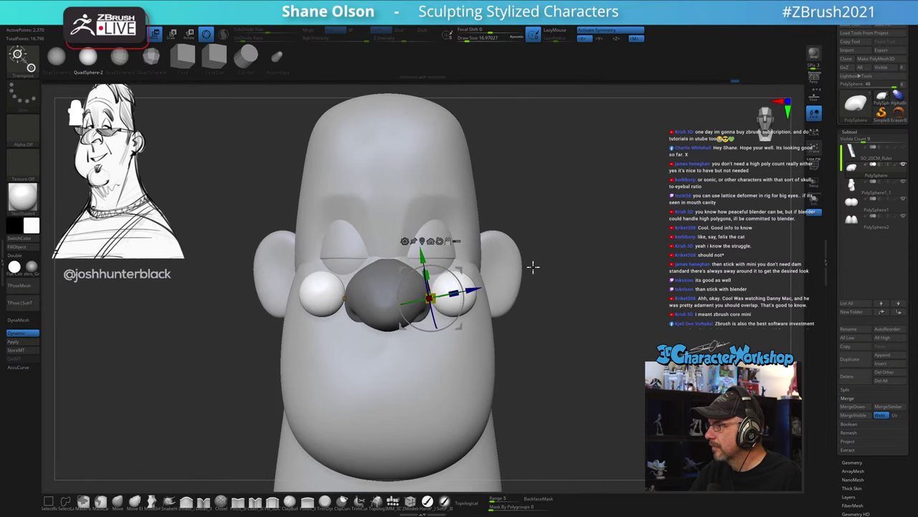
pyautogui.moveTo(456, 279); pyautogui.dragTo(444, 298)
pyautogui.moveTo(565, 340); pyautogui.dragTo(537, 350)
pyautogui.keyDown('alt'); pyautogui.moveTo(360, 371); pyautogui.dragTo(342, 356); pyautogui.keyUp('alt')
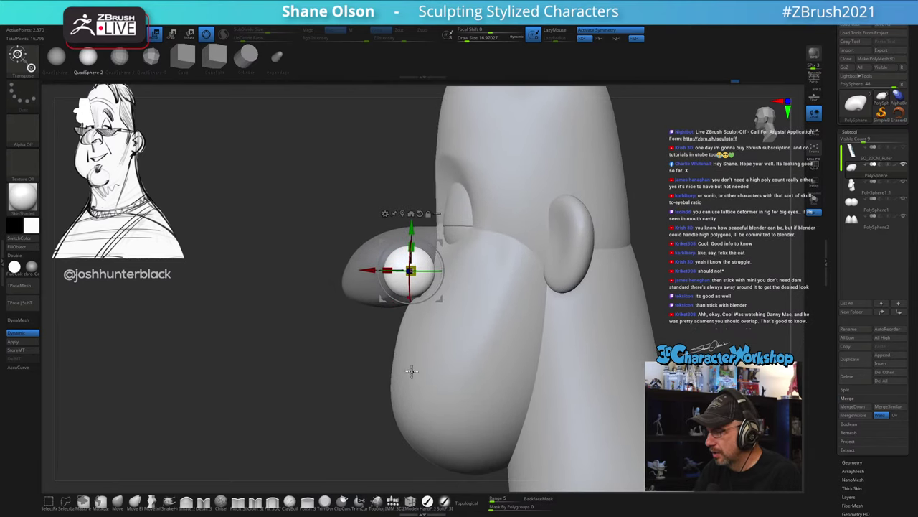
pyautogui.moveTo(457, 225); pyautogui.dragTo(460, 295)
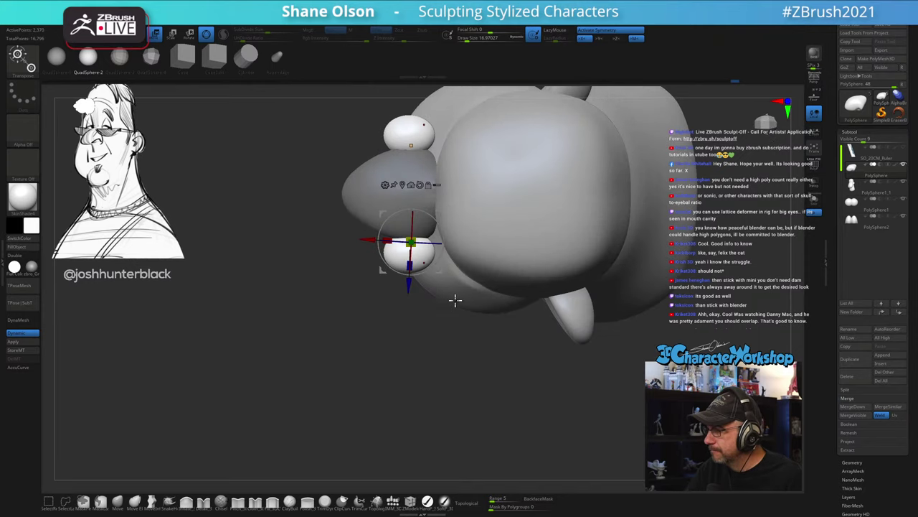
# Step: Flatten and reshape the nostril spheres against the nose with a Move brush of about size 31
pyautogui.click(118, 502)
pyautogui.keyDown('alt'); pyautogui.moveTo(402, 306); pyautogui.dragTo(399, 386); pyautogui.keyUp('alt')
pyautogui.press('s')
pyautogui.moveTo(394, 312)
pyautogui.mouseDown()
pyautogui.moveTo(376, 280)
pyautogui.moveTo(433, 301)
pyautogui.mouseUp()
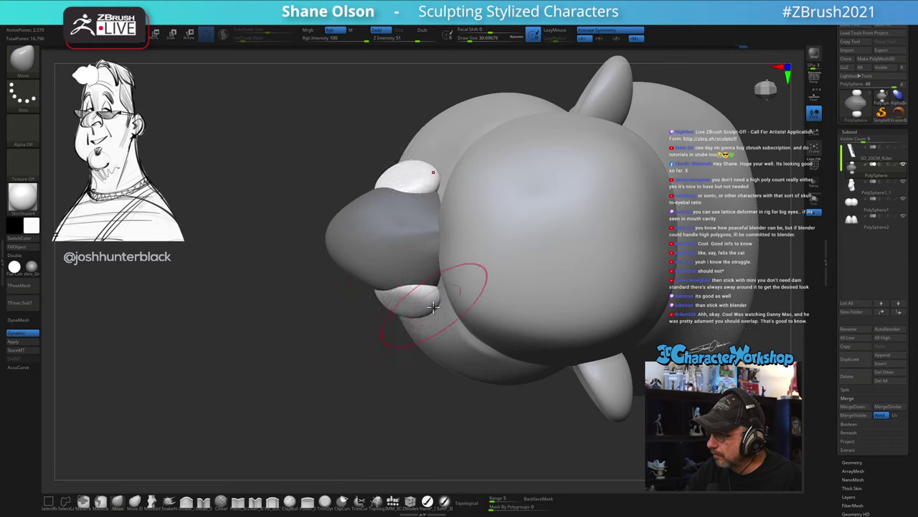
pyautogui.moveTo(435, 303)
pyautogui.mouseDown(button='right')
pyautogui.moveTo(432, 261)
pyautogui.moveTo(420, 296)
pyautogui.moveTo(416, 285)
pyautogui.moveTo(425, 298)
pyautogui.moveTo(427, 288)
pyautogui.moveTo(405, 282)
pyautogui.mouseUp(button='right')
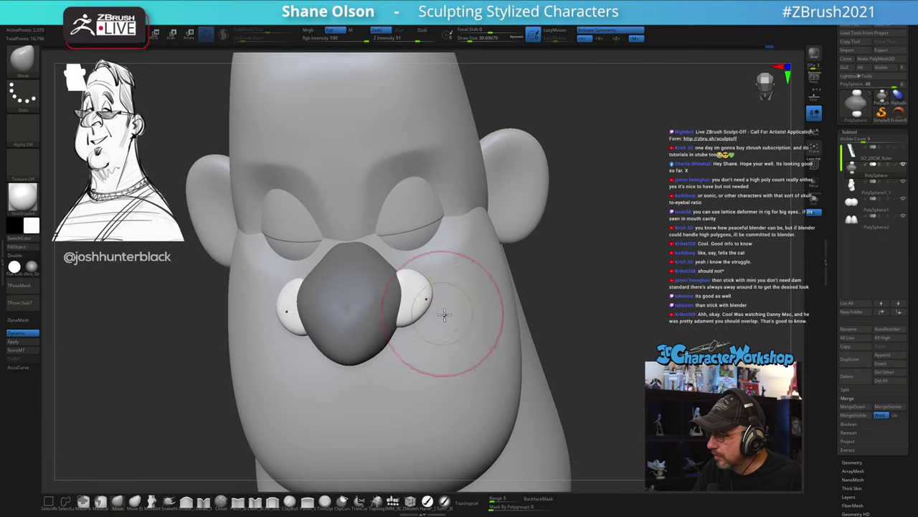
# Step: Invert the mask to protect the nostril wings and smooth the nose surface beside them
pyautogui.keyDown('ctrl'); pyautogui.click(553, 297); pyautogui.keyUp('ctrl')
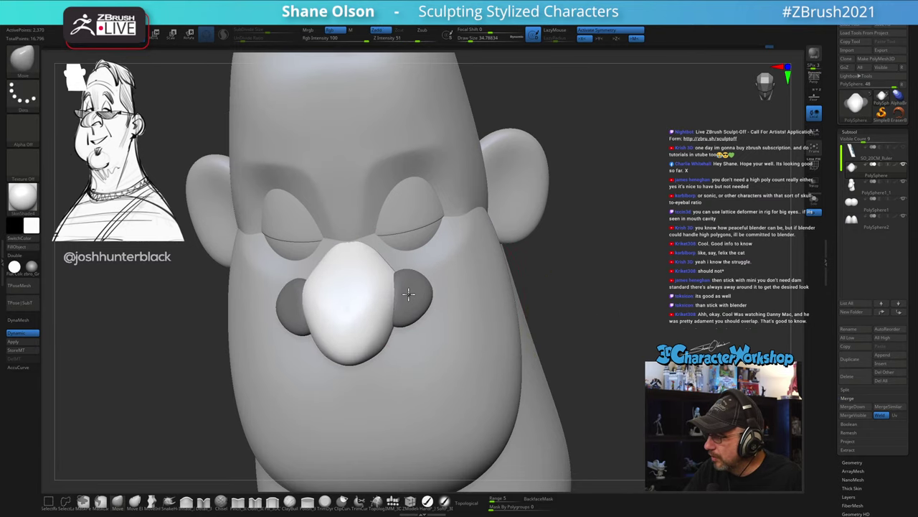
pyautogui.moveTo(408, 294)
pyautogui.mouseDown(button='right')
pyautogui.moveTo(433, 308)
pyautogui.moveTo(412, 320)
pyautogui.mouseUp(button='right')
pyautogui.keyDown('shift'); pyautogui.moveTo(410, 321); pyautogui.dragTo(403, 320); pyautogui.keyUp('shift')
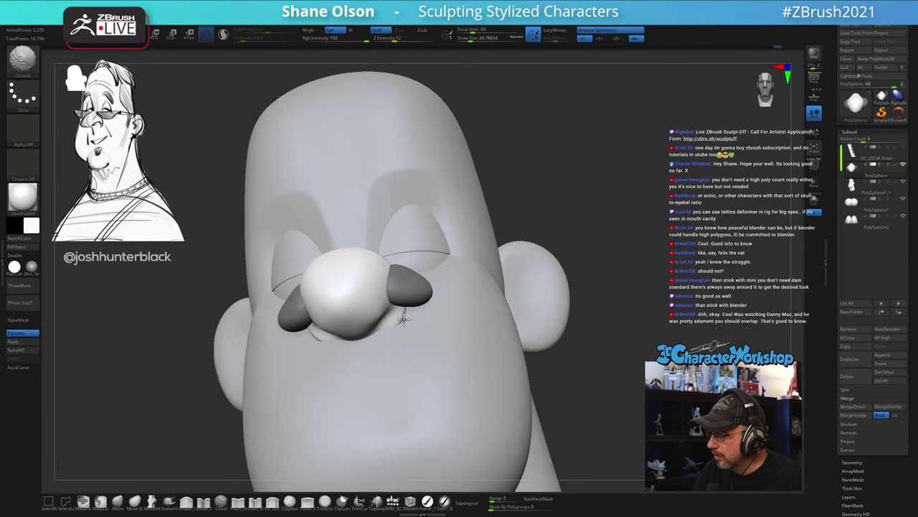
pyautogui.moveTo(418, 308)
pyautogui.mouseDown(button='right')
pyautogui.moveTo(418, 321)
pyautogui.moveTo(433, 322)
pyautogui.moveTo(449, 285)
pyautogui.mouseUp(button='right')
# Step: Invert the mask back and shape the nostril wings into arches with a Move brush of about size 22
pyautogui.keyDown('ctrl'); pyautogui.click(627, 340); pyautogui.keyUp('ctrl')
pyautogui.press('s')
pyautogui.click(437, 311)
pyautogui.moveTo(433, 292); pyautogui.dragTo(424, 309)
pyautogui.moveTo(423, 305); pyautogui.dragTo(412, 322, button='right')
pyautogui.moveTo(409, 272); pyautogui.dragTo(429, 350, button='right')
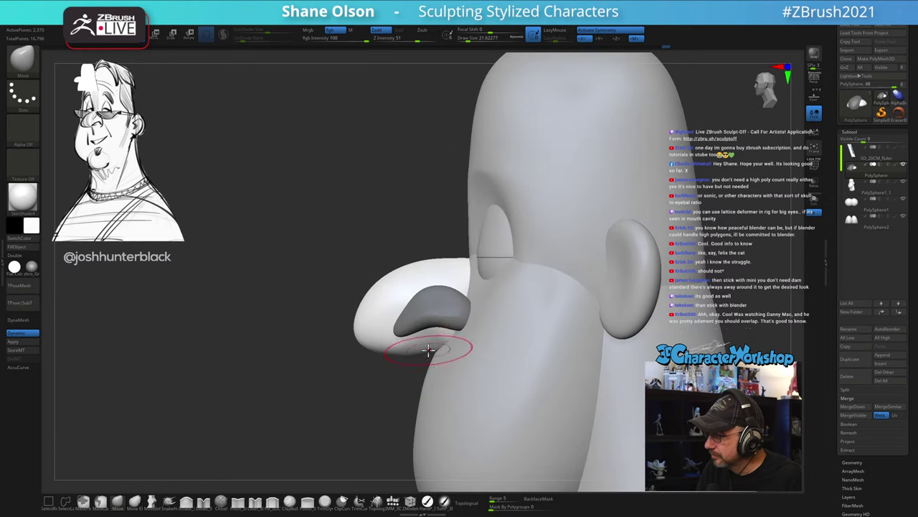
# Step: Raise the underside of the nose below the masked nostril wings with a brush of about size 39
pyautogui.press('s')
pyautogui.moveTo(416, 350); pyautogui.dragTo(418, 348)
pyautogui.press('shift')
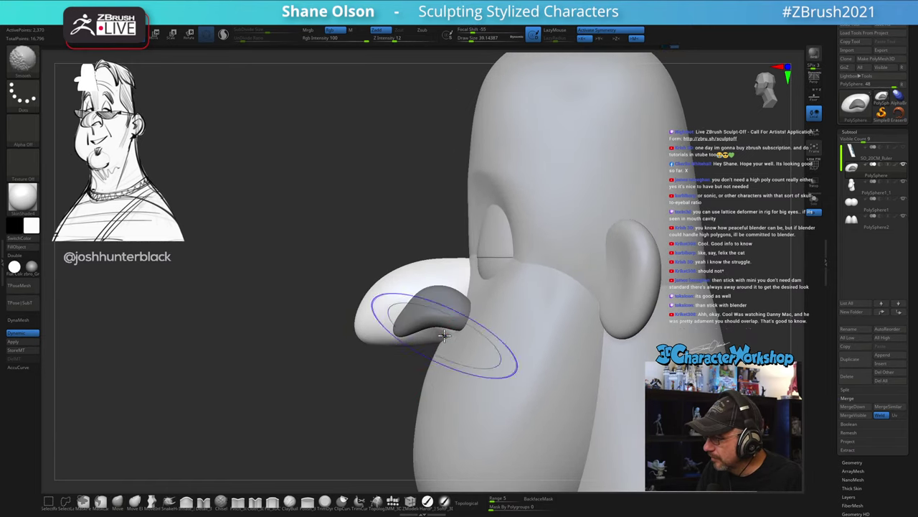
pyautogui.moveTo(456, 329)
pyautogui.mouseDown(button='right')
pyautogui.moveTo(467, 338)
pyautogui.moveTo(448, 333)
pyautogui.moveTo(435, 344)
pyautogui.moveTo(500, 322)
pyautogui.moveTo(429, 334)
pyautogui.moveTo(459, 337)
pyautogui.moveTo(474, 358)
pyautogui.moveTo(468, 334)
pyautogui.moveTo(450, 333)
pyautogui.moveTo(475, 322)
pyautogui.moveTo(349, 353)
pyautogui.mouseUp(button='right')
pyautogui.press('shift')
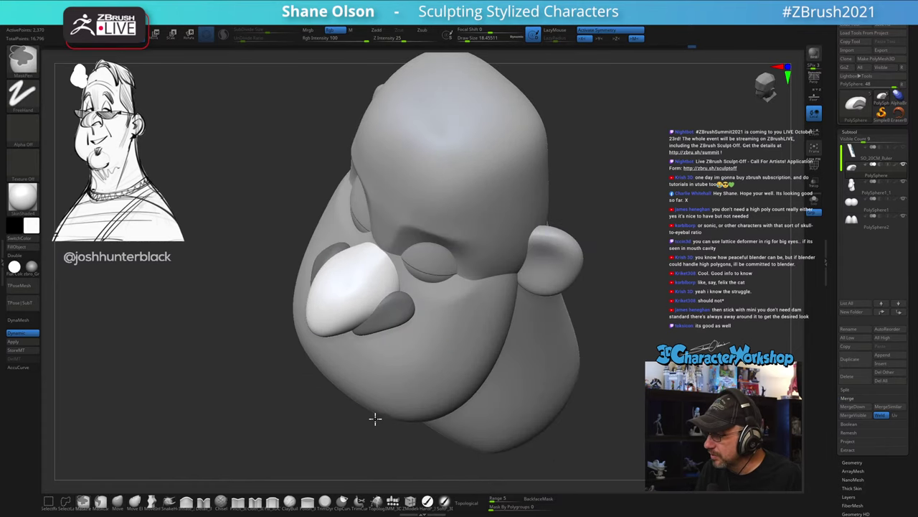
# Step: Unmask the nostril wings in place of the nose and smooth their upper surface
pyautogui.moveTo(402, 266); pyautogui.dragTo(404, 349, button='right')
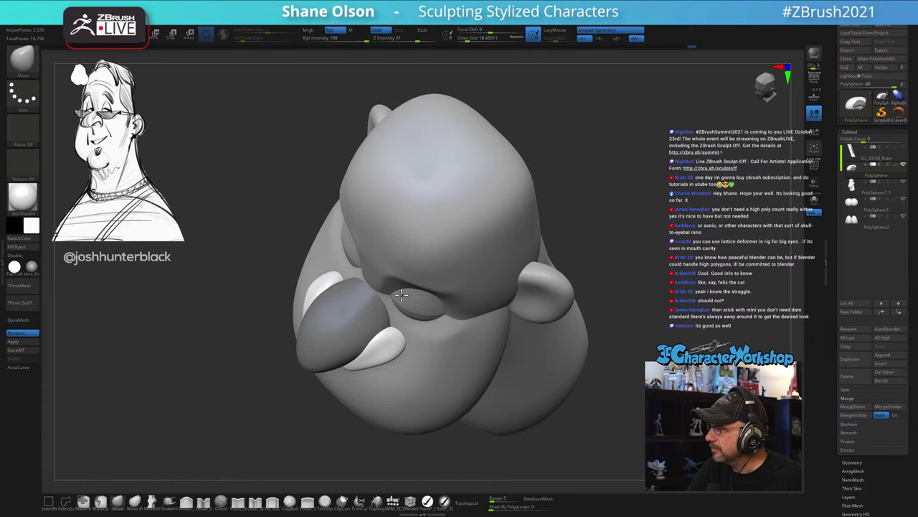
pyautogui.moveTo(396, 340)
pyautogui.keyDown('shift'); pyautogui.mouseDown()
pyautogui.moveTo(375, 355)
pyautogui.moveTo(380, 338)
pyautogui.mouseUp(); pyautogui.keyUp('shift')
pyautogui.keyDown('alt'); pyautogui.moveTo(400, 327); pyautogui.dragTo(388, 339, button='right'); pyautogui.keyUp('alt')
# Step: Reshape the nostril wings from above and the side with a Move brush of about size 33
pyautogui.press('s')
pyautogui.moveTo(395, 331); pyautogui.dragTo(399, 332)
pyautogui.moveTo(399, 326)
pyautogui.mouseDown(button='right')
pyautogui.moveTo(391, 387)
pyautogui.moveTo(392, 349)
pyautogui.moveTo(378, 346)
pyautogui.moveTo(388, 349)
pyautogui.moveTo(396, 312)
pyautogui.moveTo(335, 314)
pyautogui.mouseUp(button='right')
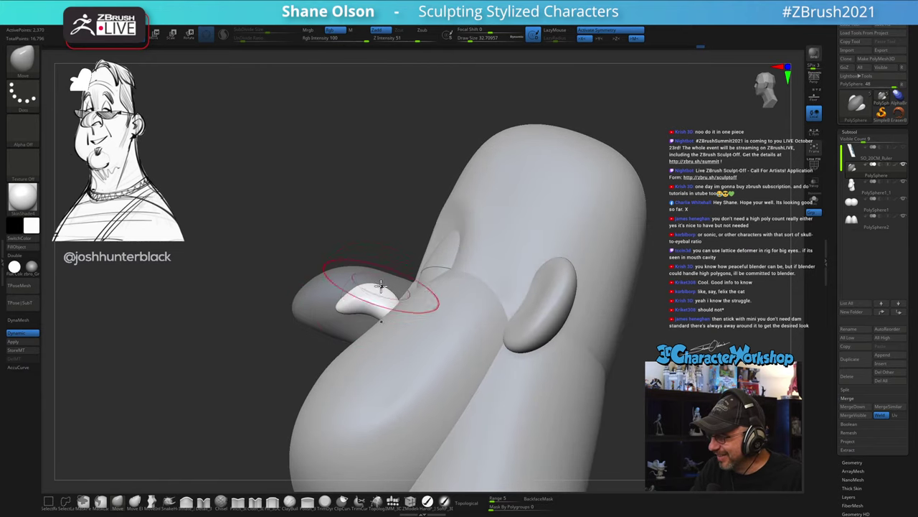
pyautogui.moveTo(381, 286)
pyautogui.mouseDown(button='right')
pyautogui.moveTo(411, 320)
pyautogui.moveTo(408, 294)
pyautogui.moveTo(398, 305)
pyautogui.moveTo(380, 295)
pyautogui.moveTo(394, 290)
pyautogui.mouseUp(button='right')
pyautogui.press('s')
pyautogui.moveTo(394, 289); pyautogui.dragTo(384, 287)
pyautogui.moveTo(371, 315)
pyautogui.mouseDown(button='right')
pyautogui.moveTo(395, 293)
pyautogui.moveTo(373, 305)
pyautogui.mouseUp(button='right')
# Step: Refine the rear lower edge of the nostril wings with a Move brush of about size 20
pyautogui.moveTo(468, 336); pyautogui.dragTo(399, 338, button='right')
pyautogui.moveTo(389, 292); pyautogui.dragTo(377, 328, button='right')
pyautogui.press('s')
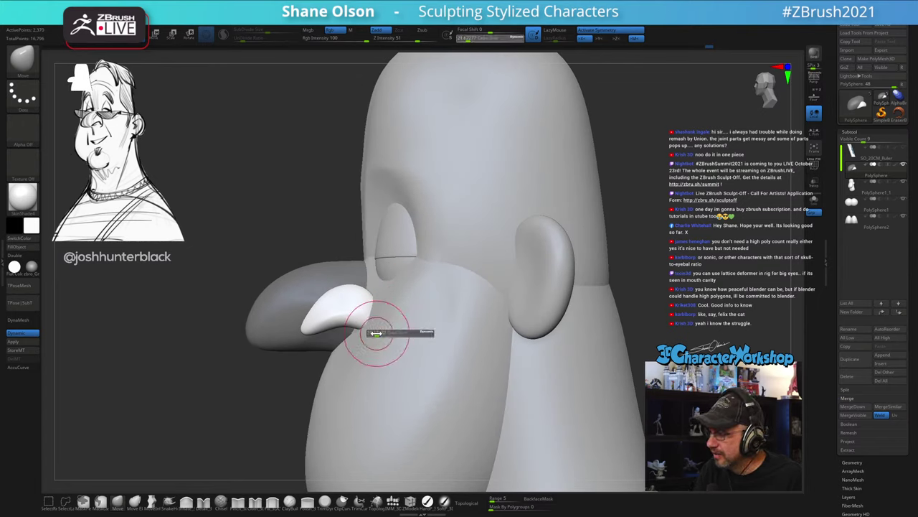
pyautogui.moveTo(376, 334)
pyautogui.mouseDown()
pyautogui.moveTo(367, 338)
pyautogui.moveTo(376, 328)
pyautogui.mouseUp()
pyautogui.press('s')
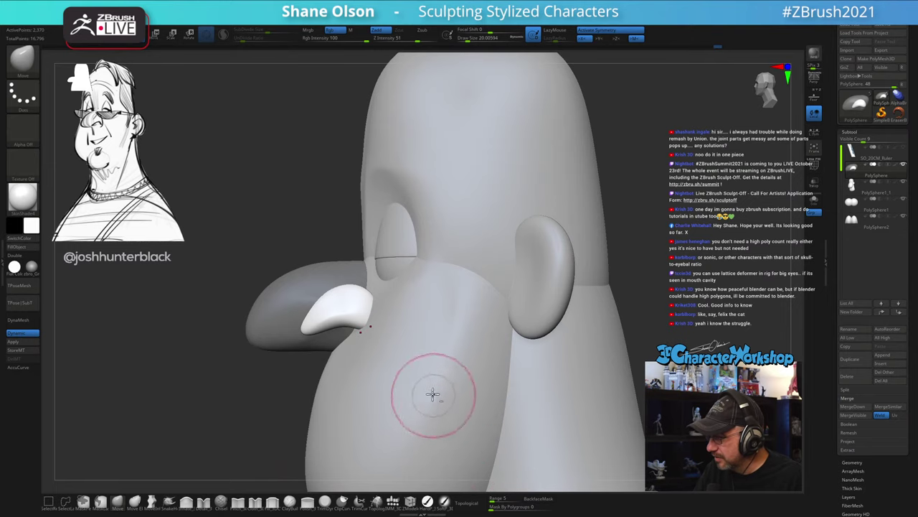
pyautogui.keyDown('alt'); pyautogui.moveTo(433, 394); pyautogui.dragTo(431, 374, button='right'); pyautogui.keyUp('alt')
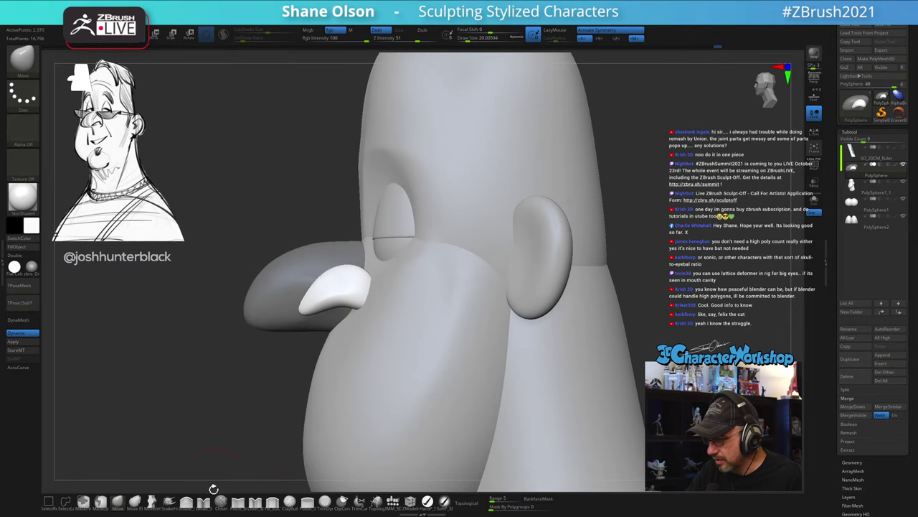
# Step: Use the MoveInfiniteDepth brush at a draw size of about 13 to curl the back end of the nostril wings downward
pyautogui.click(151, 500)
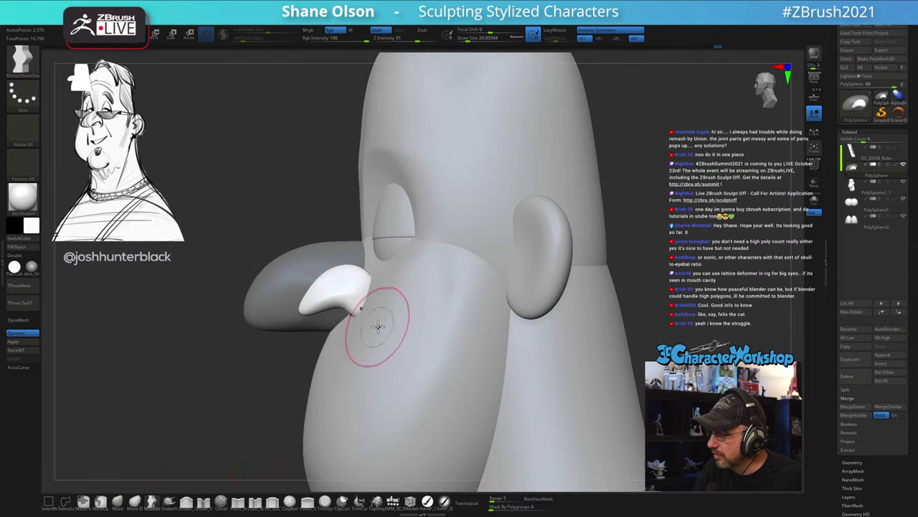
pyautogui.press('s')
pyautogui.moveTo(380, 320); pyautogui.dragTo(352, 308)
pyautogui.press('s')
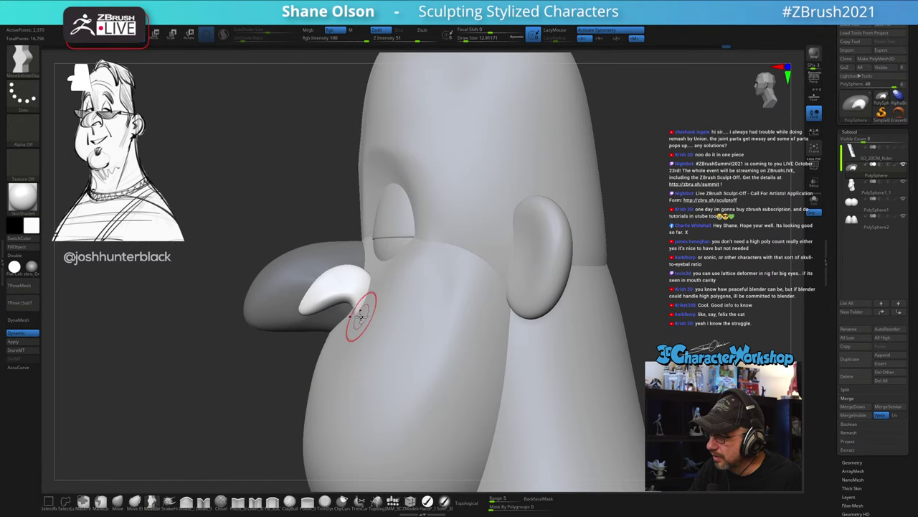
pyautogui.moveTo(368, 314)
pyautogui.mouseDown(button='right')
pyautogui.moveTo(382, 310)
pyautogui.moveTo(354, 318)
pyautogui.moveTo(392, 309)
pyautogui.moveTo(352, 322)
pyautogui.mouseUp(button='right')
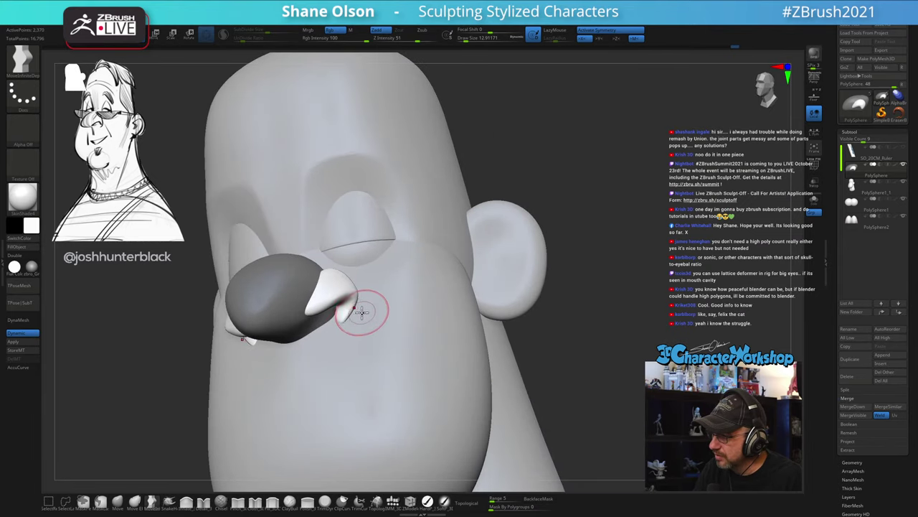
# Step: Refine the nostril wings against the nose at draw sizes of about 23 and 16, and clear the nose mask
pyautogui.press('s')
pyautogui.moveTo(362, 305); pyautogui.dragTo(368, 305)
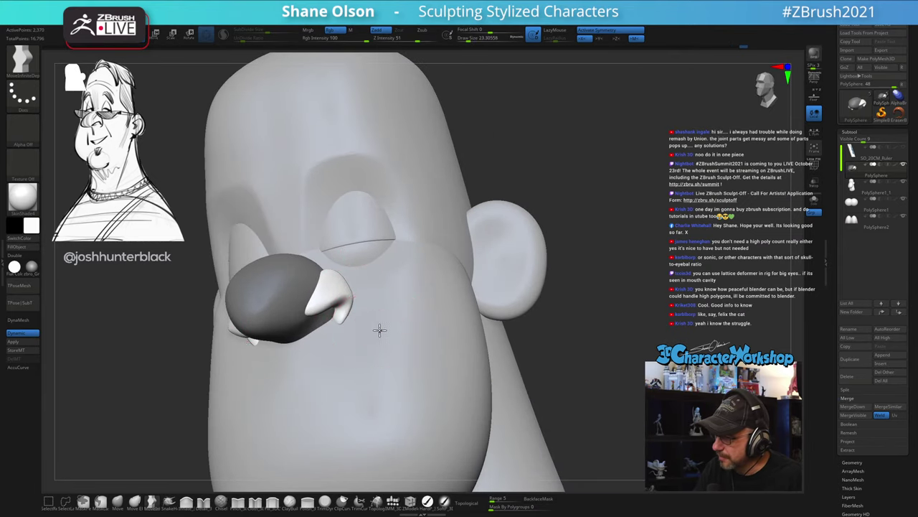
pyautogui.moveTo(380, 330)
pyautogui.mouseDown(button='right')
pyautogui.moveTo(385, 322)
pyautogui.moveTo(344, 326)
pyautogui.moveTo(352, 357)
pyautogui.moveTo(367, 317)
pyautogui.moveTo(350, 287)
pyautogui.mouseUp(button='right')
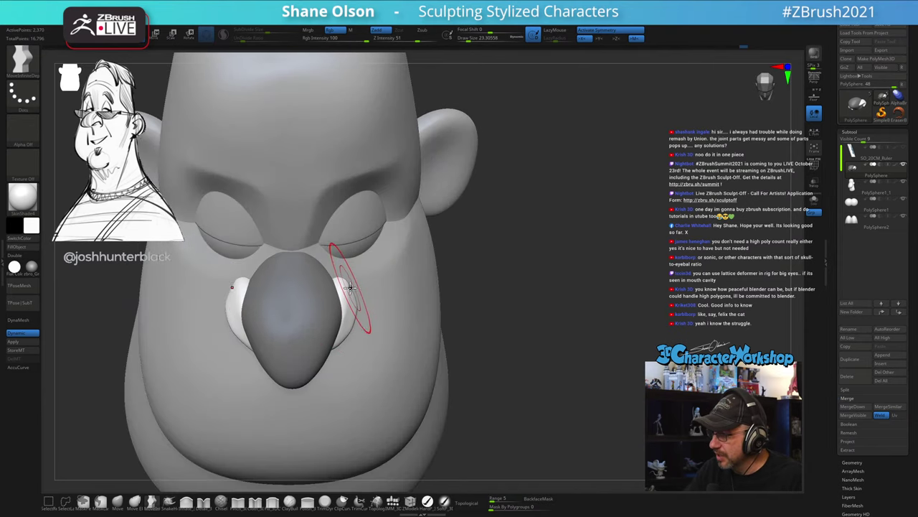
pyautogui.press('[')
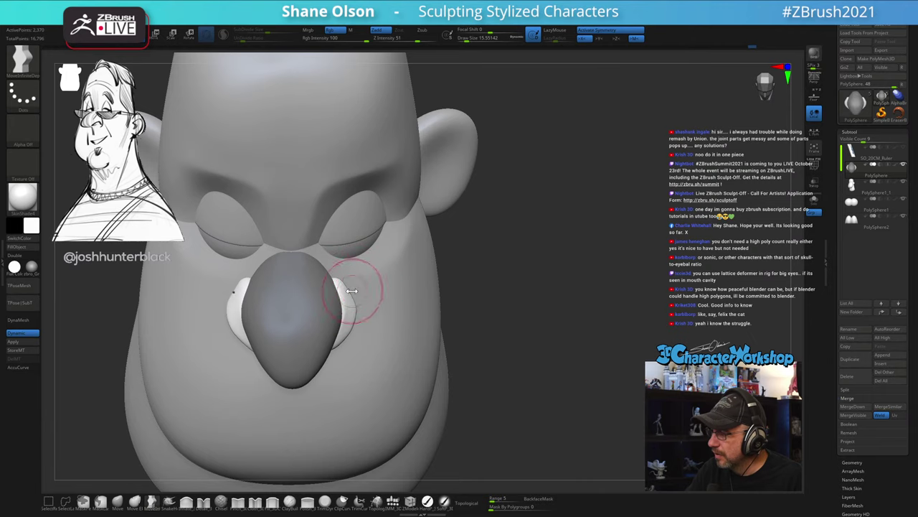
pyautogui.moveTo(356, 286); pyautogui.dragTo(352, 289, button='right')
pyautogui.keyDown('ctrl'); pyautogui.moveTo(637, 261); pyautogui.dragTo(643, 270); pyautogui.keyUp('ctrl')
pyautogui.moveTo(637, 266)
pyautogui.keyDown('ctrl'); pyautogui.mouseDown(button='right')
pyautogui.moveTo(615, 221)
pyautogui.moveTo(639, 236)
pyautogui.moveTo(589, 302)
pyautogui.moveTo(590, 315)
pyautogui.moveTo(564, 320)
pyautogui.moveTo(564, 296)
pyautogui.mouseUp(button='right'); pyautogui.keyUp('ctrl')
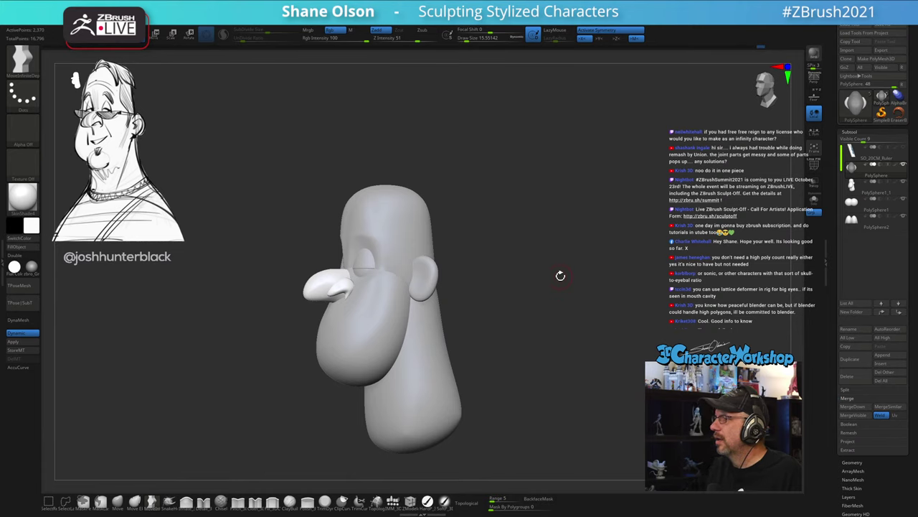
# Step: Examine the nose and head silhouette from the side and compare them with the reference sketch
pyautogui.moveTo(563, 212)
pyautogui.keyDown('ctrl'); pyautogui.mouseDown(button='right')
pyautogui.moveTo(593, 252)
pyautogui.moveTo(584, 209)
pyautogui.mouseUp(button='right'); pyautogui.keyUp('ctrl')
pyautogui.moveTo(585, 209); pyautogui.dragTo(585, 223, button='right')
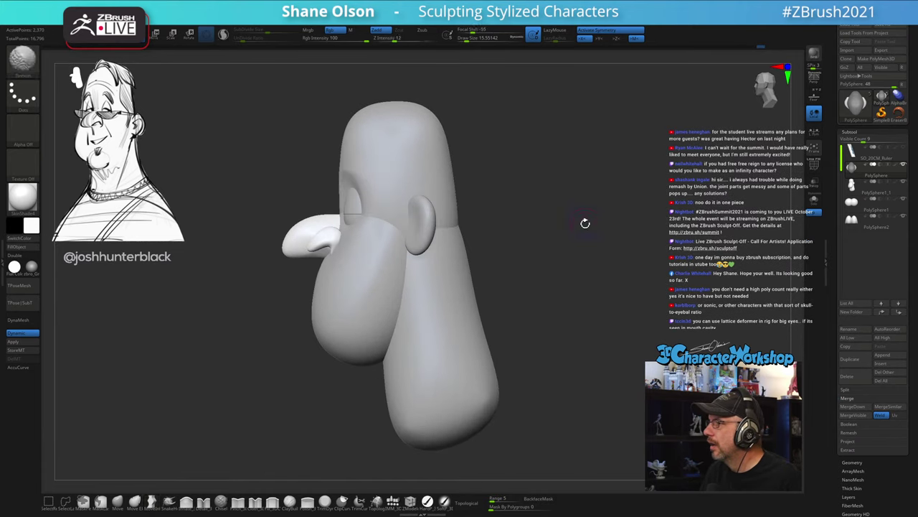
pyautogui.press('b')
pyautogui.press('m')
pyautogui.press('v')
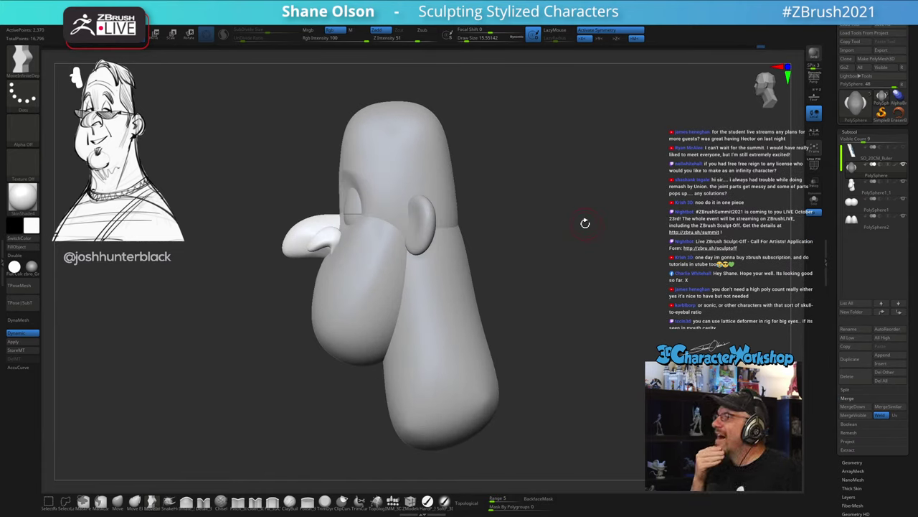
pyautogui.moveTo(589, 206)
pyautogui.mouseDown(button='right')
pyautogui.moveTo(591, 196)
pyautogui.moveTo(617, 209)
pyautogui.moveTo(612, 170)
pyautogui.mouseUp(button='right')
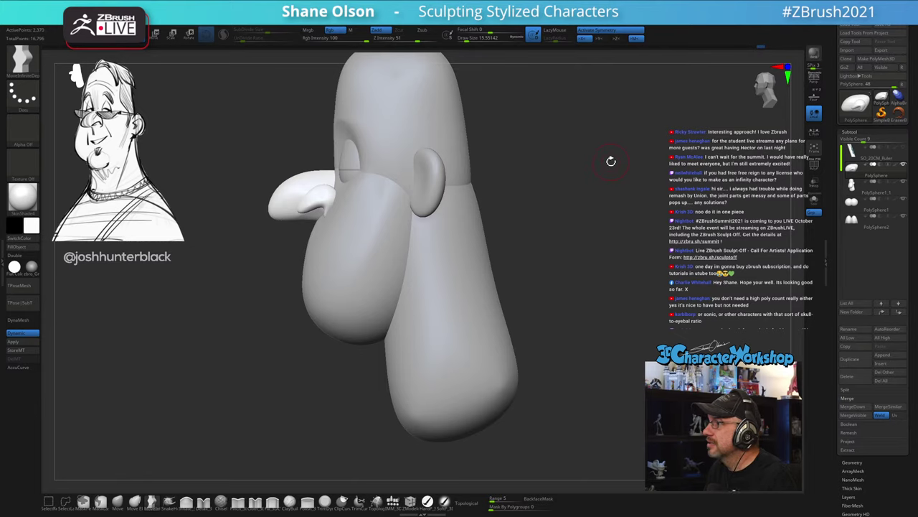
pyautogui.press('s')
pyautogui.moveTo(562, 190)
pyautogui.mouseDown()
pyautogui.moveTo(561, 171)
pyautogui.moveTo(544, 204)
pyautogui.mouseUp()
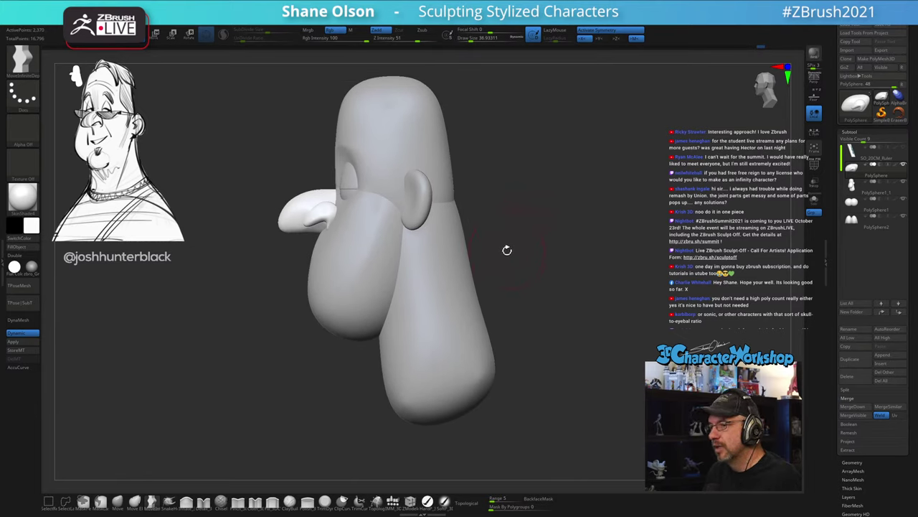
# Step: Make the head and neck subtool active and set up the Move brush with Topological masking and a draw size of about 90
pyautogui.keyDown('alt'); pyautogui.click(446, 246); pyautogui.keyUp('alt')
pyautogui.press('s')
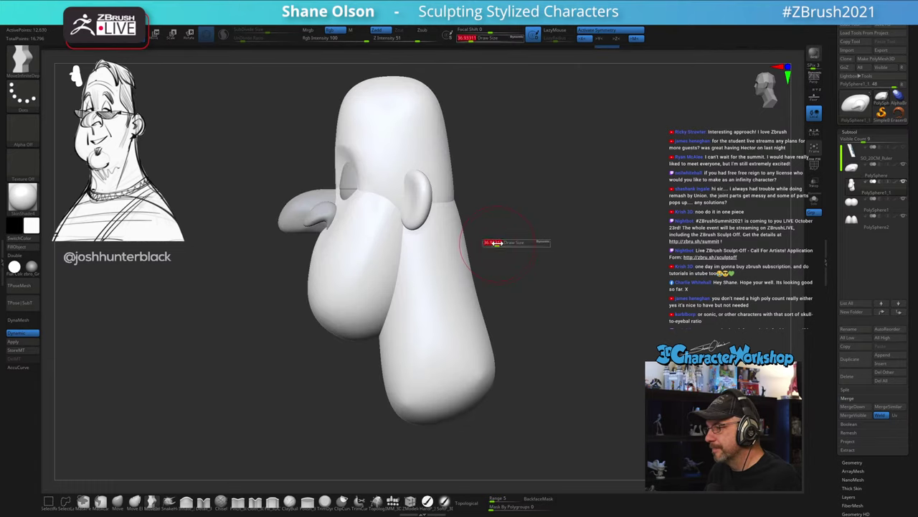
pyautogui.moveTo(497, 243); pyautogui.dragTo(506, 243)
pyautogui.click(119, 501)
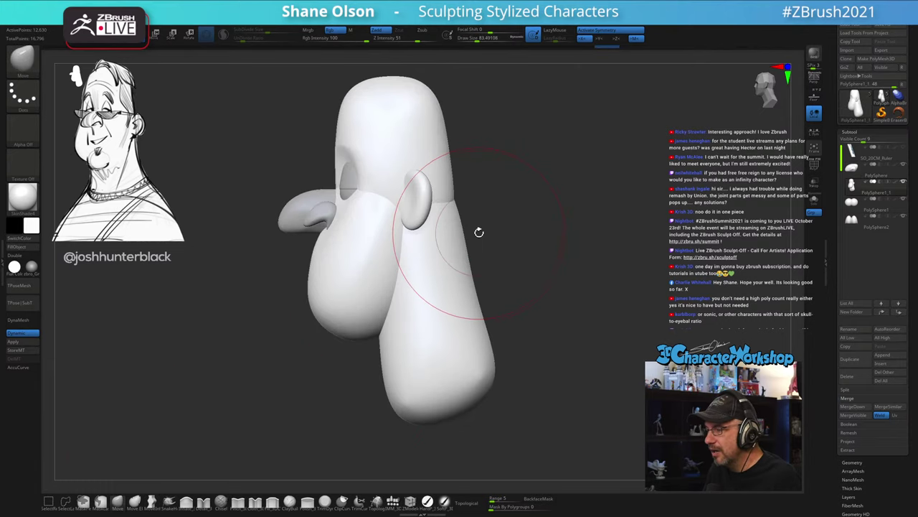
pyautogui.click(471, 502)
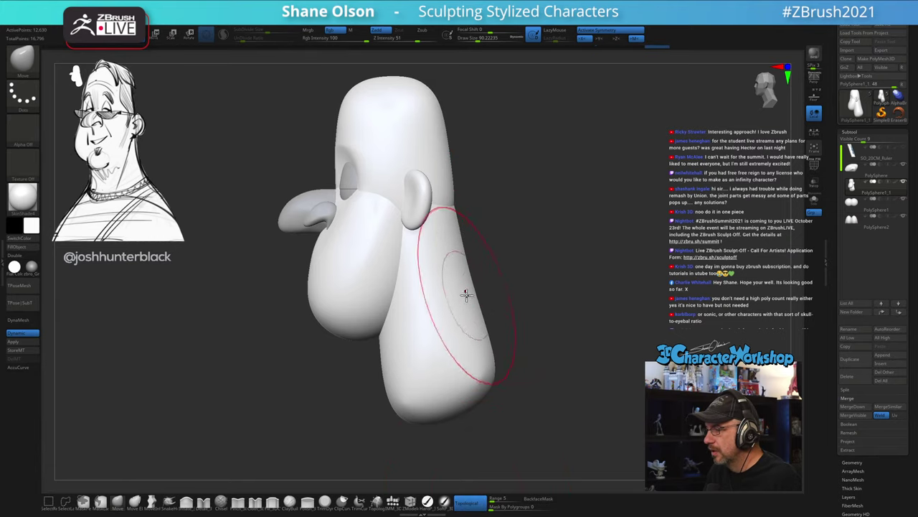
# Step: Smooth the lower back of the neck from the rear view
pyautogui.moveTo(610, 262); pyautogui.dragTo(543, 267)
pyautogui.keyDown('shift'); pyautogui.moveTo(487, 418); pyautogui.dragTo(491, 401); pyautogui.keyUp('shift')
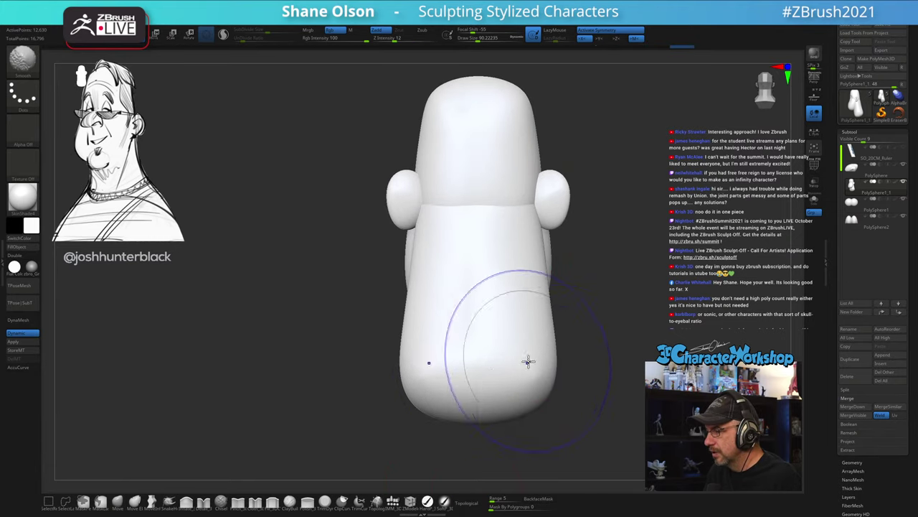
pyautogui.hotkey('shift', 'f')
pyautogui.hotkey('shift', 'f')
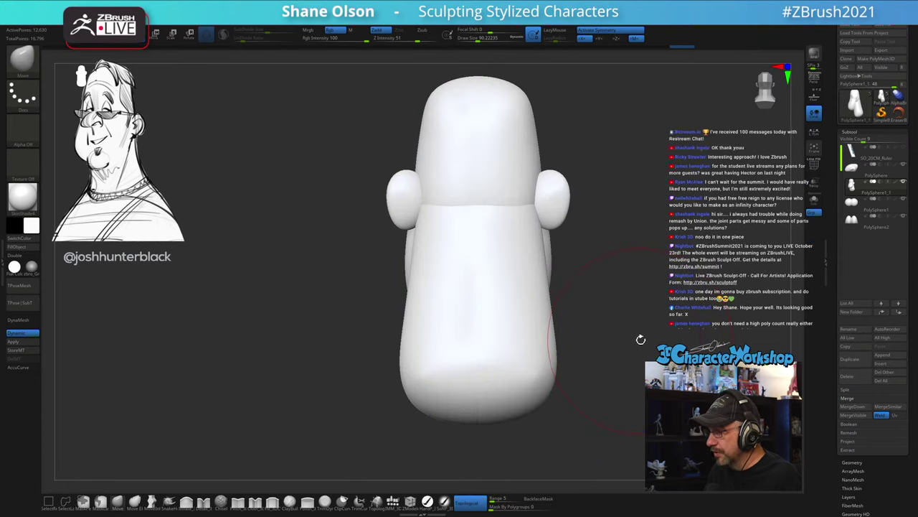
# Step: Reshape the lower side contour of the neck from behind with the Move brush at a draw size of about 101
pyautogui.keyDown('alt'); pyautogui.moveTo(629, 322); pyautogui.dragTo(578, 314); pyautogui.keyUp('alt')
pyautogui.press('s')
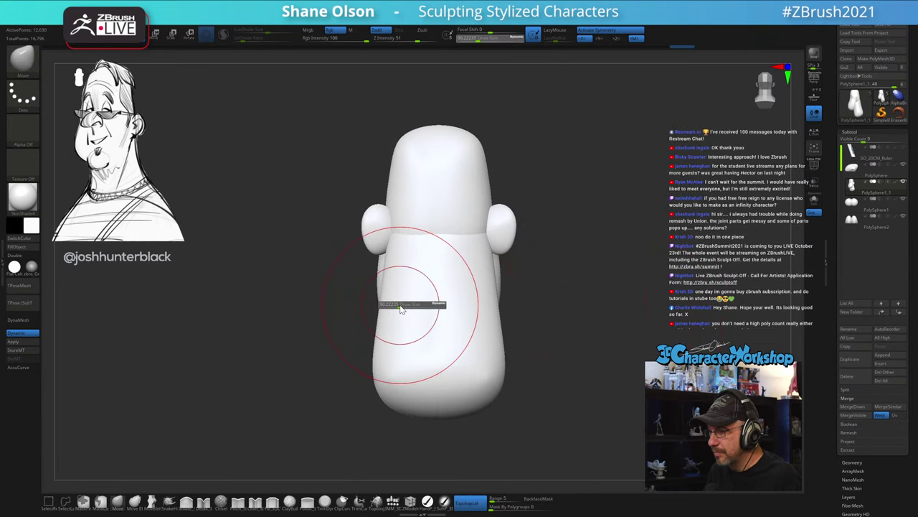
pyautogui.click(402, 307)
pyautogui.moveTo(379, 322); pyautogui.dragTo(381, 341)
pyautogui.moveTo(626, 307)
pyautogui.mouseDown()
pyautogui.moveTo(638, 313)
pyautogui.moveTo(609, 299)
pyautogui.mouseUp()
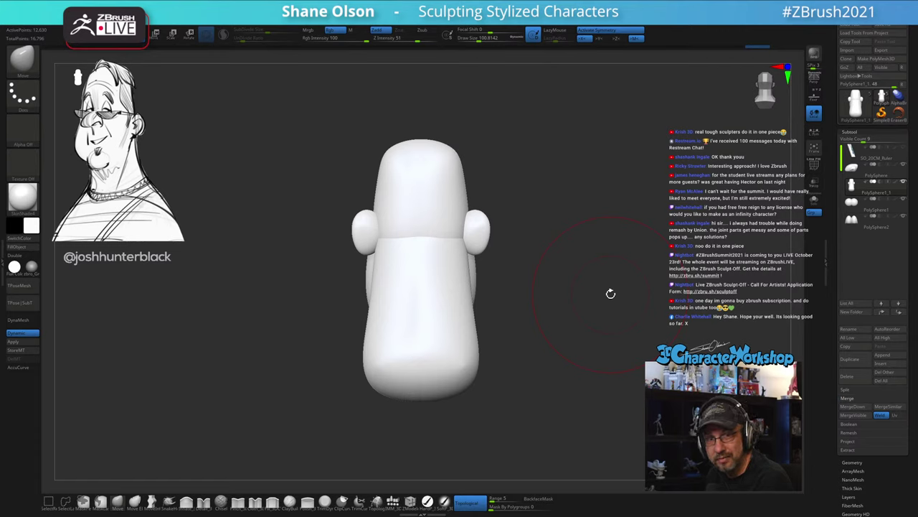
# Step: Show the polyframe on the neck's underside, turn off Topological masking and reduce the draw size to about 68
pyautogui.press('s')
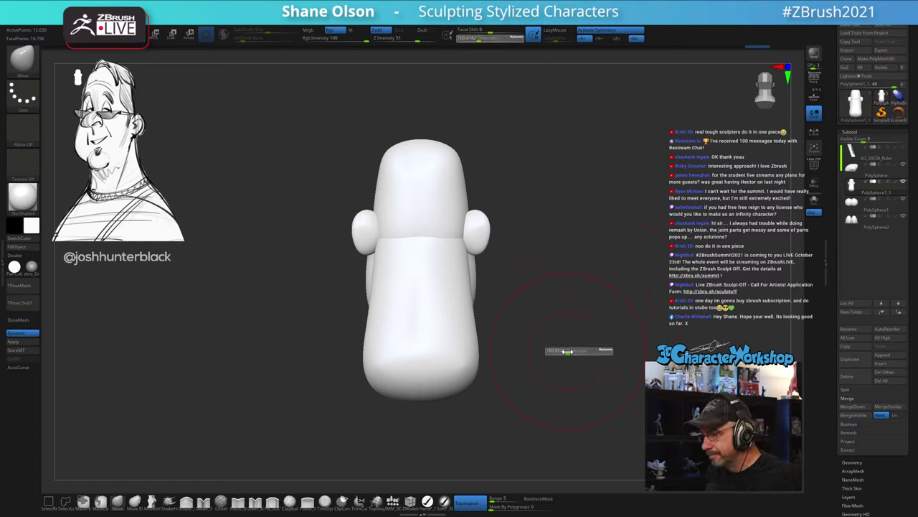
pyautogui.moveTo(571, 350); pyautogui.dragTo(563, 350)
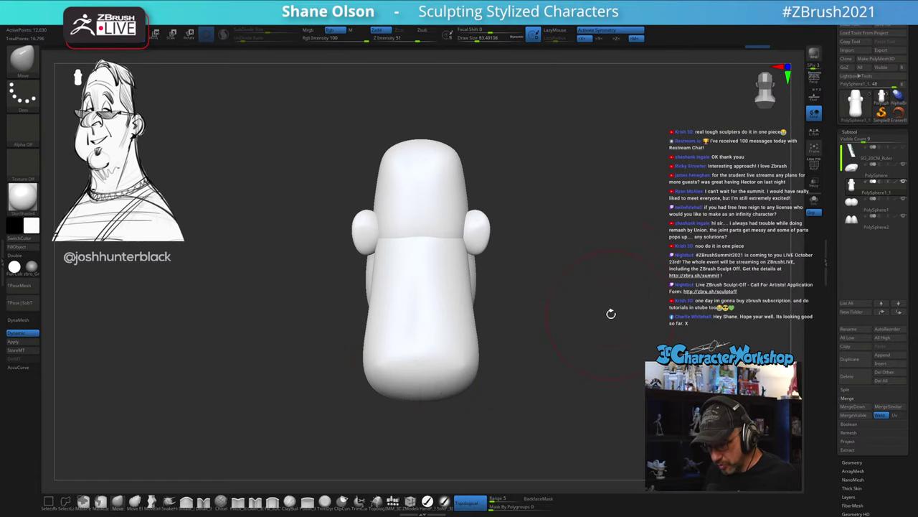
pyautogui.moveTo(611, 313); pyautogui.dragTo(578, 302)
pyautogui.moveTo(571, 338); pyautogui.dragTo(528, 363)
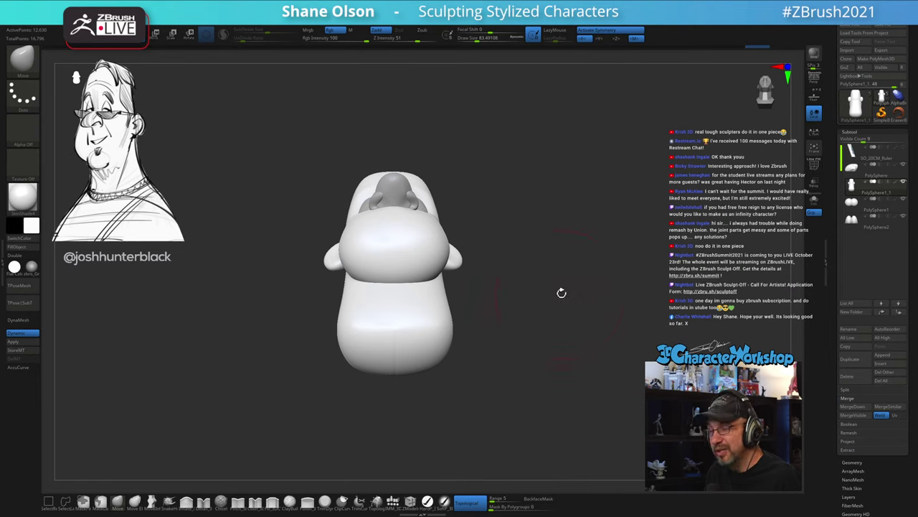
pyautogui.moveTo(561, 297); pyautogui.dragTo(561, 359)
pyautogui.hotkey('shift', 'f')
pyautogui.press('s')
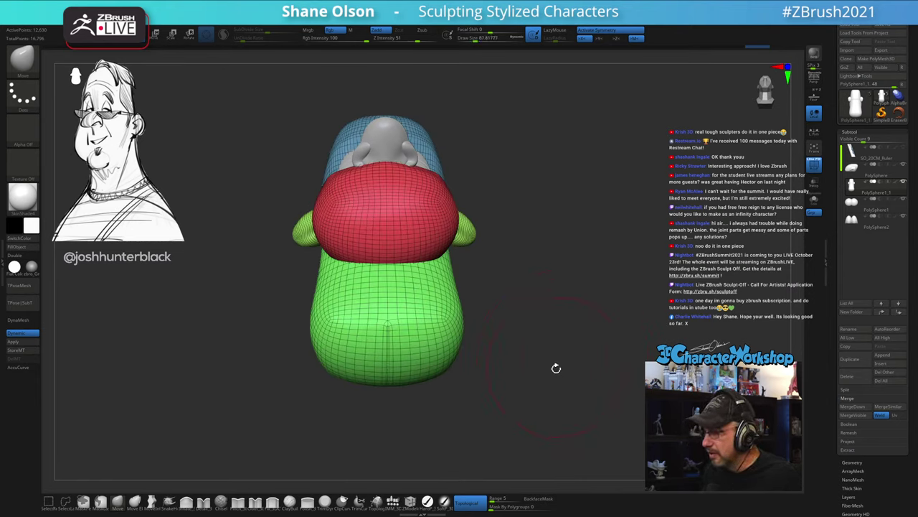
pyautogui.click(468, 506)
pyautogui.moveTo(568, 312)
pyautogui.keyDown('alt'); pyautogui.mouseDown()
pyautogui.moveTo(580, 332)
pyautogui.moveTo(583, 317)
pyautogui.mouseUp(); pyautogui.keyUp('alt')
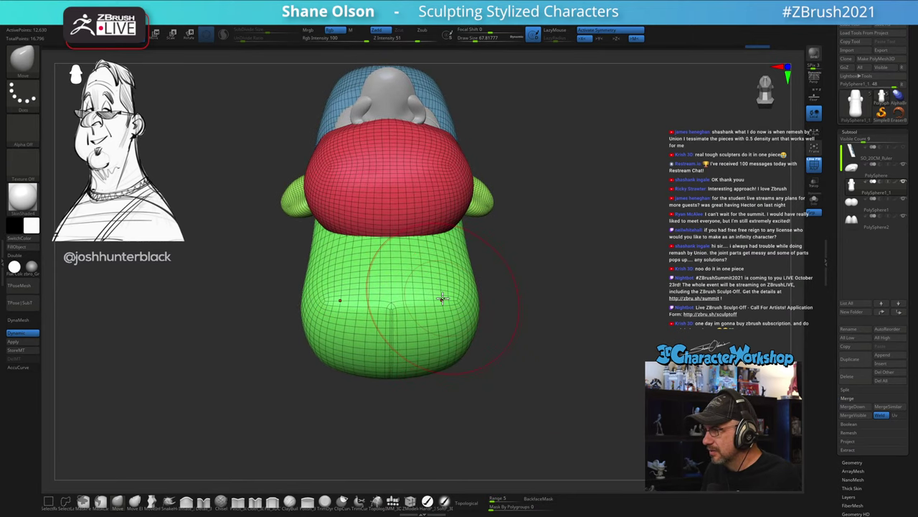
pyautogui.moveTo(616, 288)
pyautogui.keyDown('alt'); pyautogui.mouseDown()
pyautogui.moveTo(615, 267)
pyautogui.moveTo(611, 283)
pyautogui.mouseUp(); pyautogui.keyUp('alt')
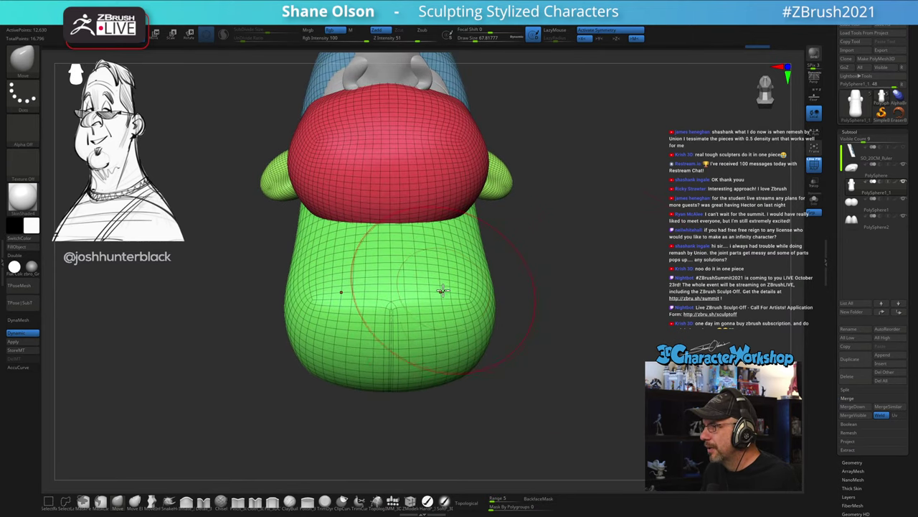
# Step: Turn off symmetry and shift the tight centre edge loops under the neck sideways with the Move brush at a draw size of about 54
pyautogui.hotkey('shift', 'f')
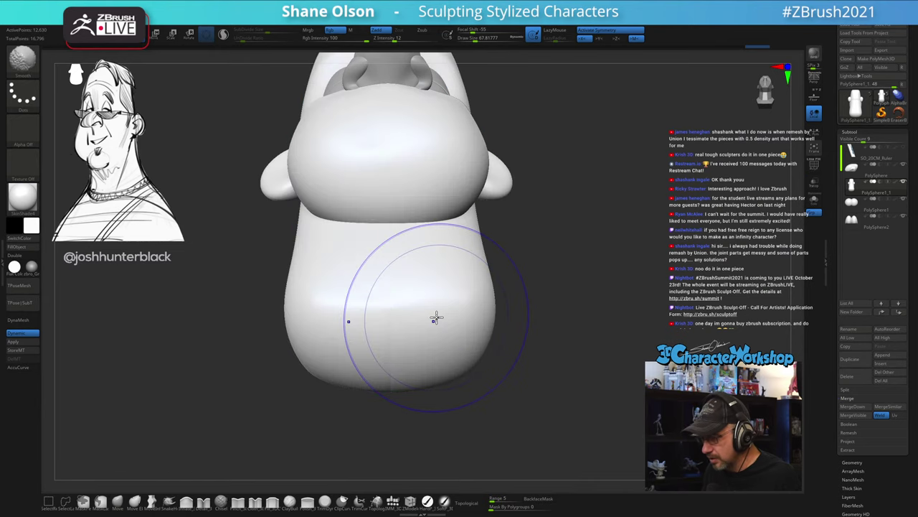
pyautogui.hotkey('shift', 'f')
pyautogui.press('s')
pyautogui.moveTo(408, 340); pyautogui.dragTo(403, 340)
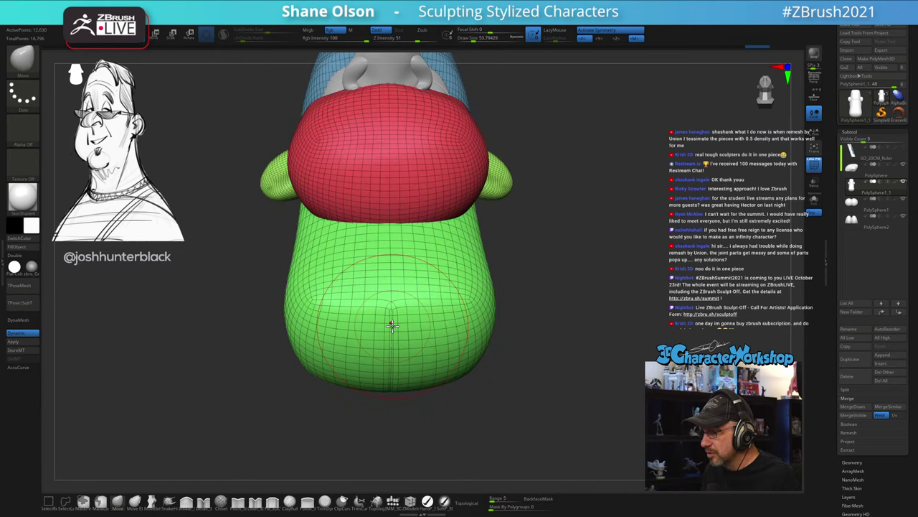
pyautogui.press('x')
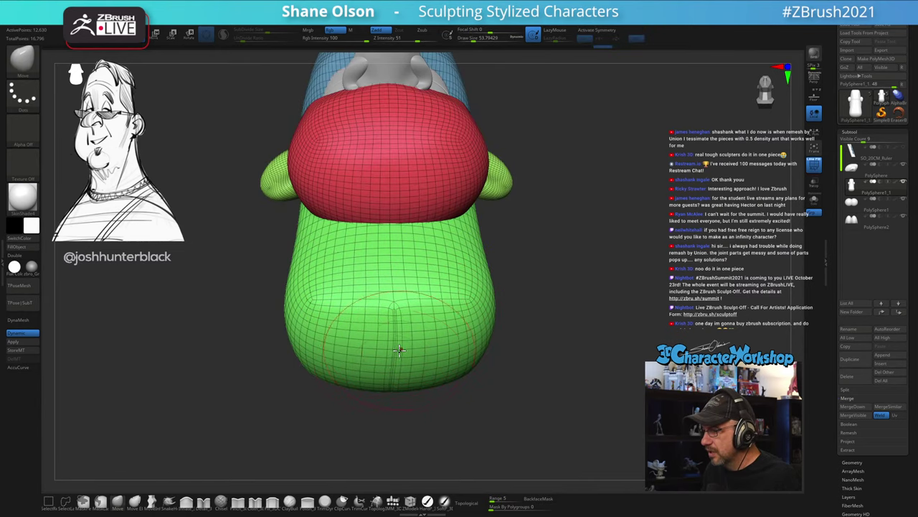
pyautogui.moveTo(584, 414); pyautogui.dragTo(397, 411)
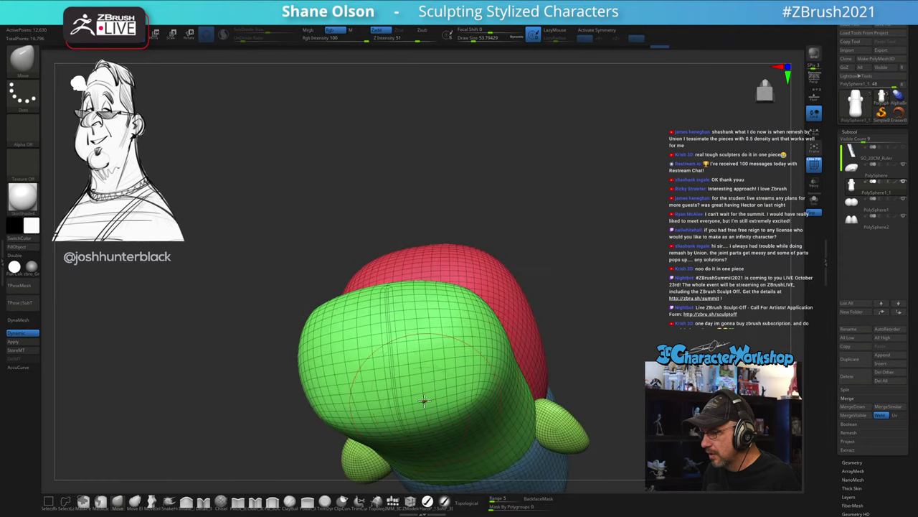
# Step: Apply Mirror And Weld to the head and neck mesh and switch off its dynamic subdivision preview
pyautogui.press('`')
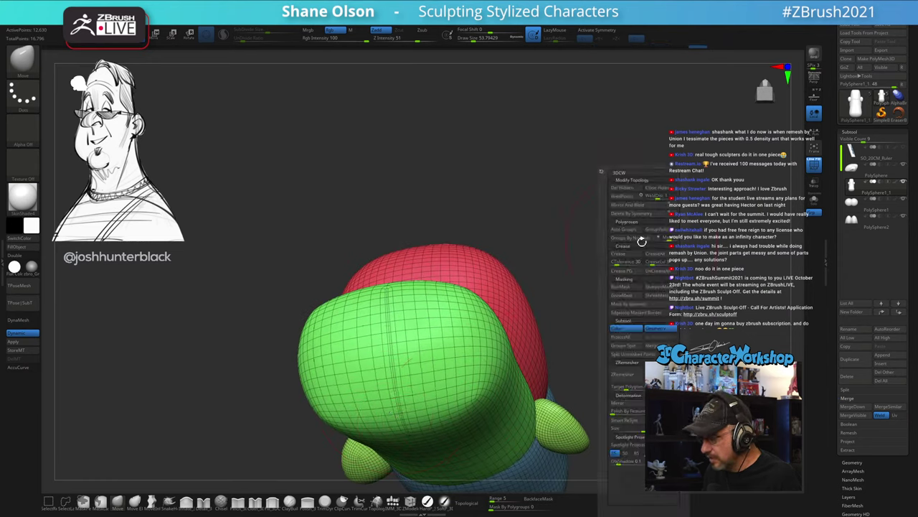
pyautogui.click(631, 205)
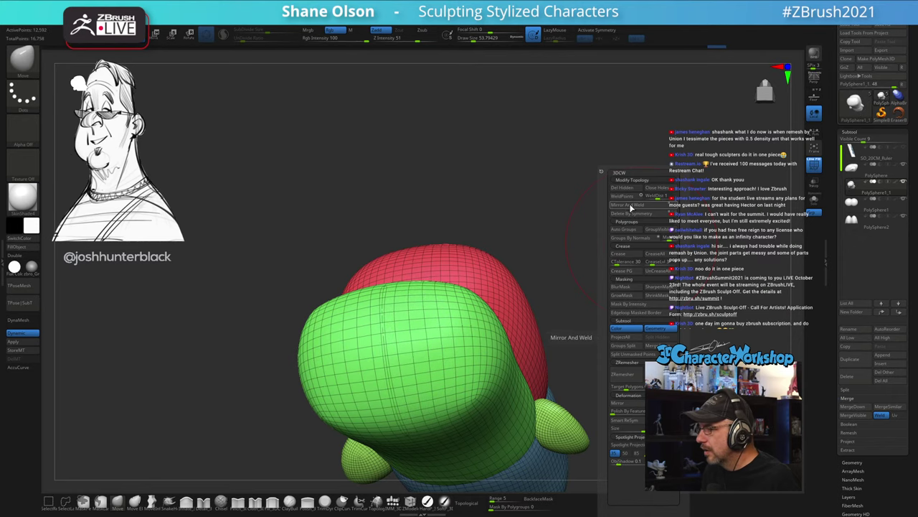
pyautogui.moveTo(568, 228); pyautogui.dragTo(614, 275)
pyautogui.hotkey('shift', 'd')
pyautogui.keyDown('alt'); pyautogui.moveTo(554, 210); pyautogui.dragTo(647, 309); pyautogui.keyUp('alt')
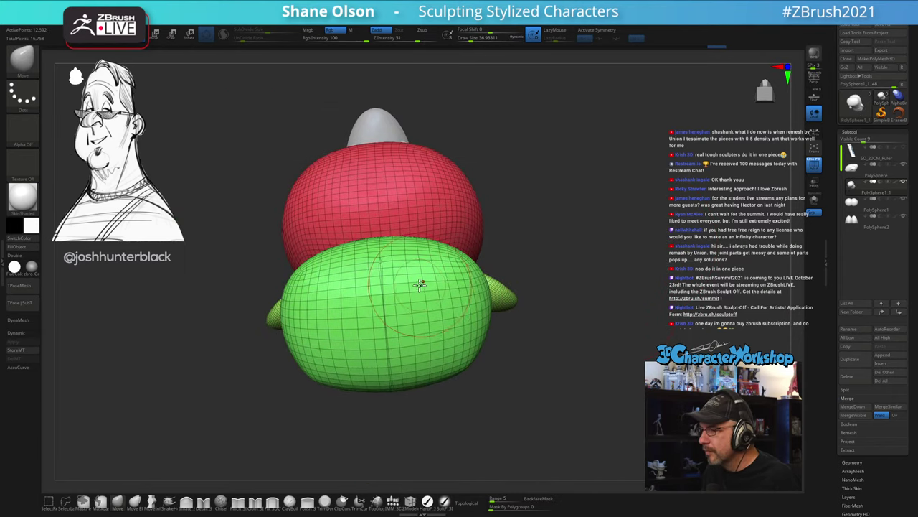
# Step: Nudge the remaining centre seam under the neck at a draw size of about 25 and apply Mirror And Weld again
pyautogui.press('s')
pyautogui.moveTo(418, 284)
pyautogui.mouseDown()
pyautogui.moveTo(384, 314)
pyautogui.moveTo(394, 370)
pyautogui.mouseUp()
pyautogui.moveTo(512, 460); pyautogui.dragTo(492, 410)
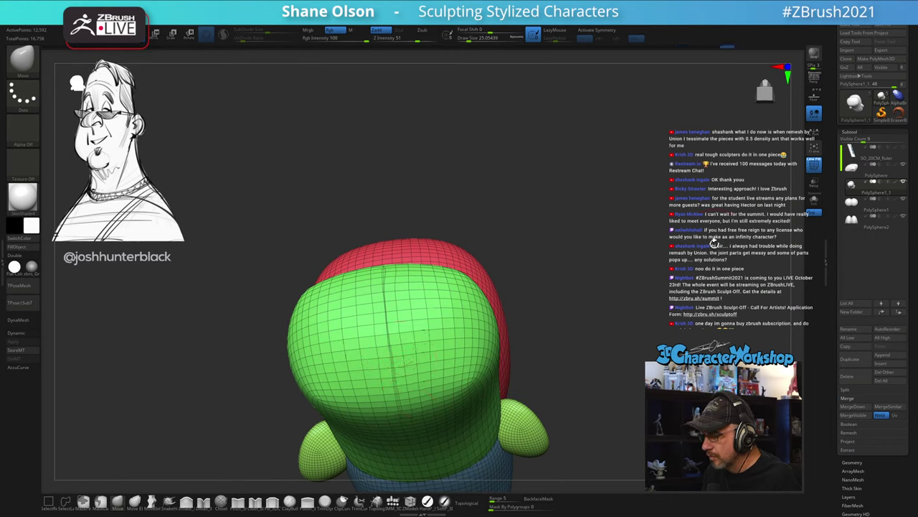
pyautogui.press('space')
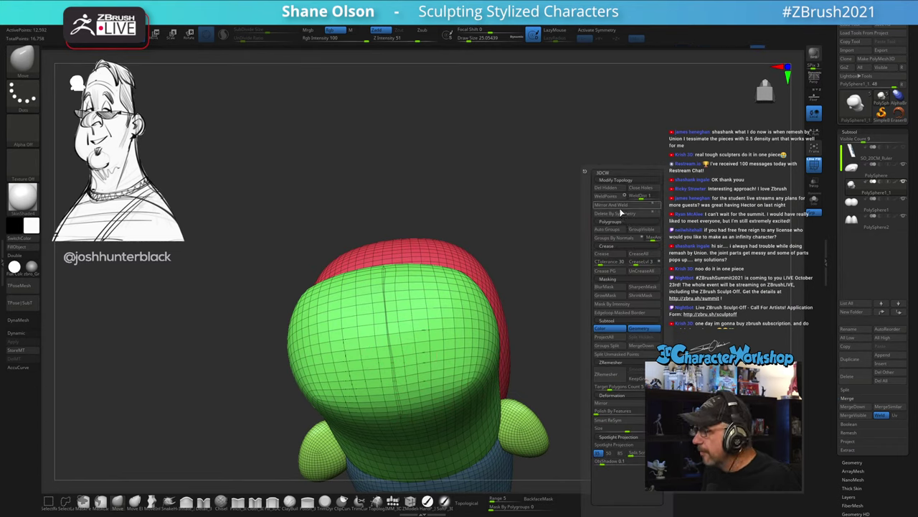
pyautogui.click(621, 211)
pyautogui.moveTo(580, 141); pyautogui.dragTo(507, 353)
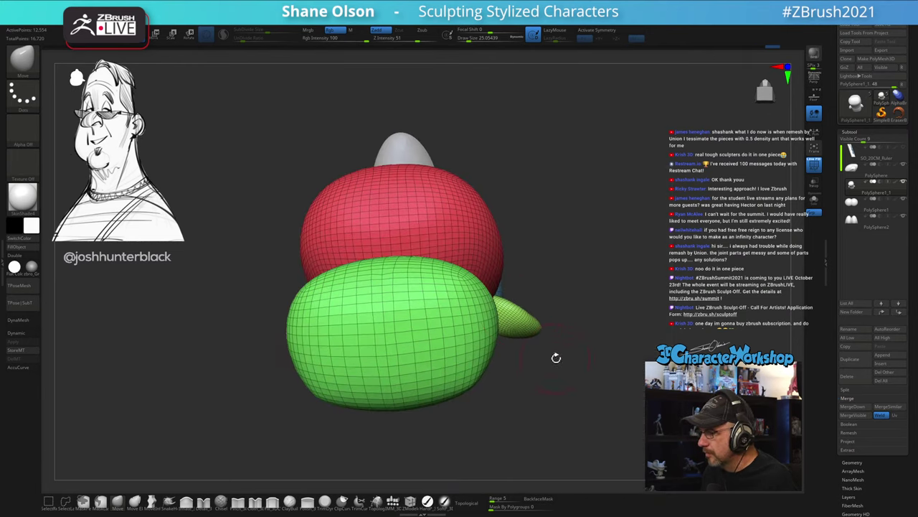
# Step: Turn symmetry back on and smooth the centre of the neck's underside at a draw size of about 33
pyautogui.press('x')
pyautogui.press('s')
pyautogui.click(512, 381)
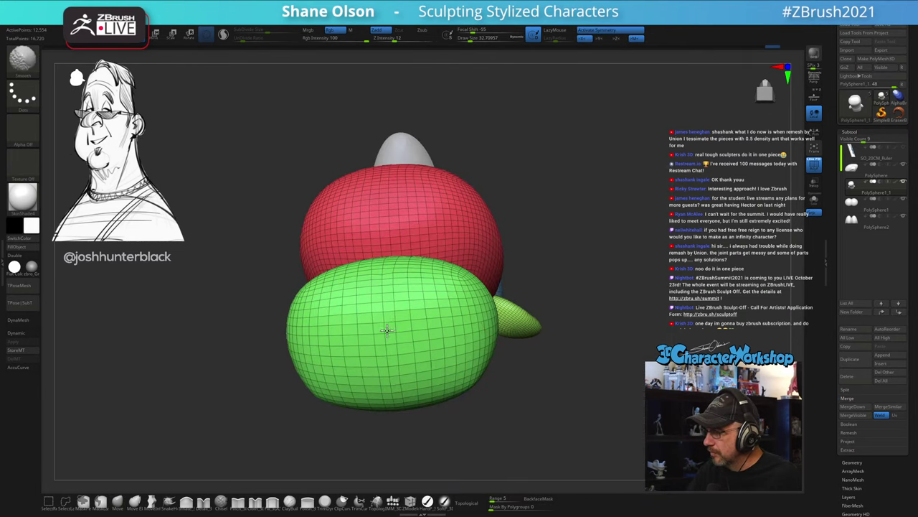
pyautogui.keyDown('shift'); pyautogui.moveTo(387, 328); pyautogui.dragTo(400, 384); pyautogui.keyUp('shift')
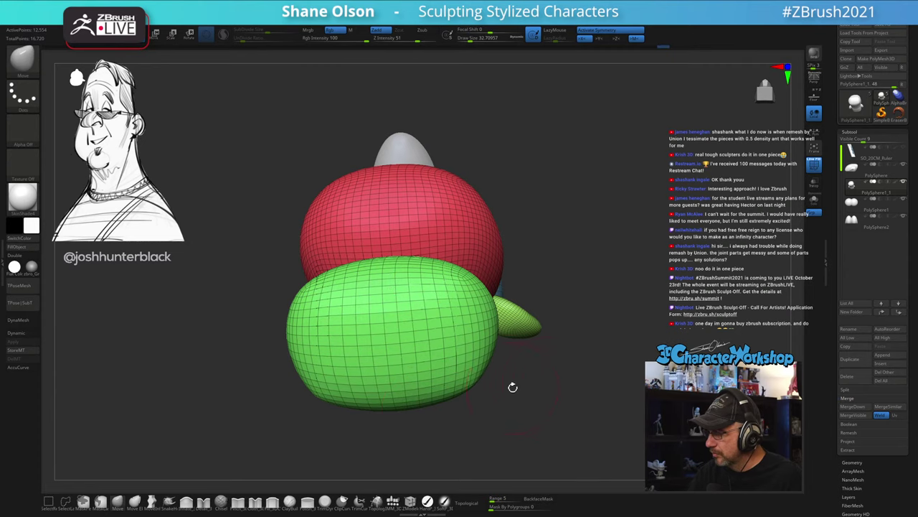
# Step: Examine the head, jaw and neck shapes from three-quarter and side views against the reference sketch
pyautogui.moveTo(512, 385); pyautogui.dragTo(582, 303)
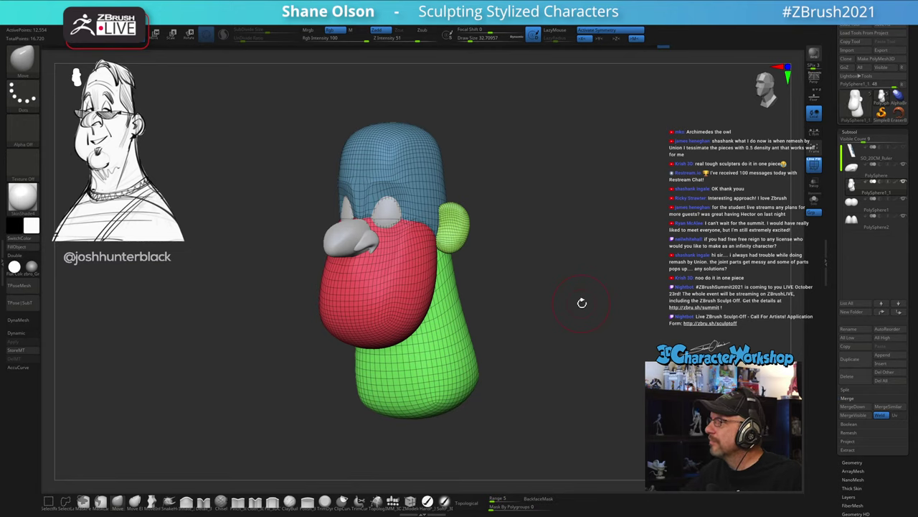
pyautogui.moveTo(601, 244)
pyautogui.mouseDown()
pyautogui.moveTo(598, 221)
pyautogui.moveTo(605, 253)
pyautogui.moveTo(606, 245)
pyautogui.mouseUp()
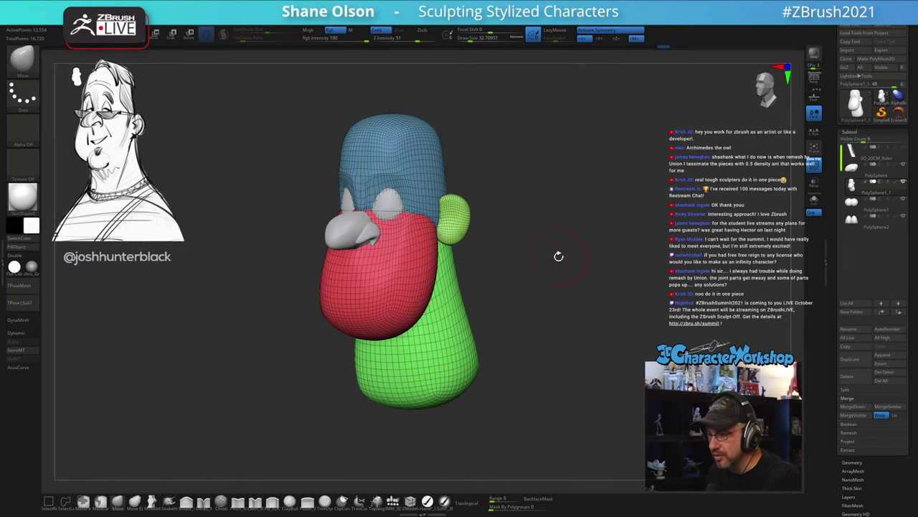
pyautogui.moveTo(558, 256)
pyautogui.mouseDown()
pyautogui.moveTo(574, 233)
pyautogui.moveTo(576, 265)
pyautogui.mouseUp()
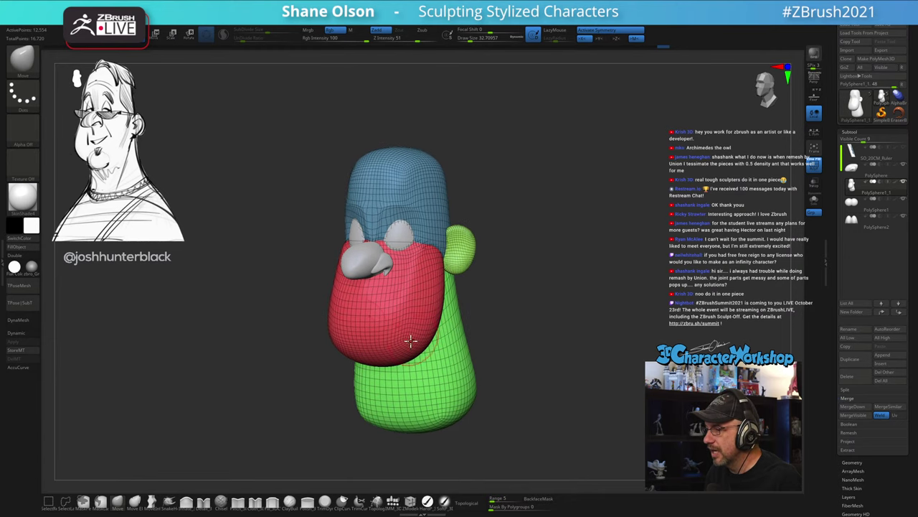
pyautogui.moveTo(578, 309)
pyautogui.keyDown('shift'); pyautogui.mouseDown()
pyautogui.moveTo(576, 318)
pyautogui.moveTo(536, 316)
pyautogui.moveTo(594, 309)
pyautogui.mouseUp(); pyautogui.keyUp('shift')
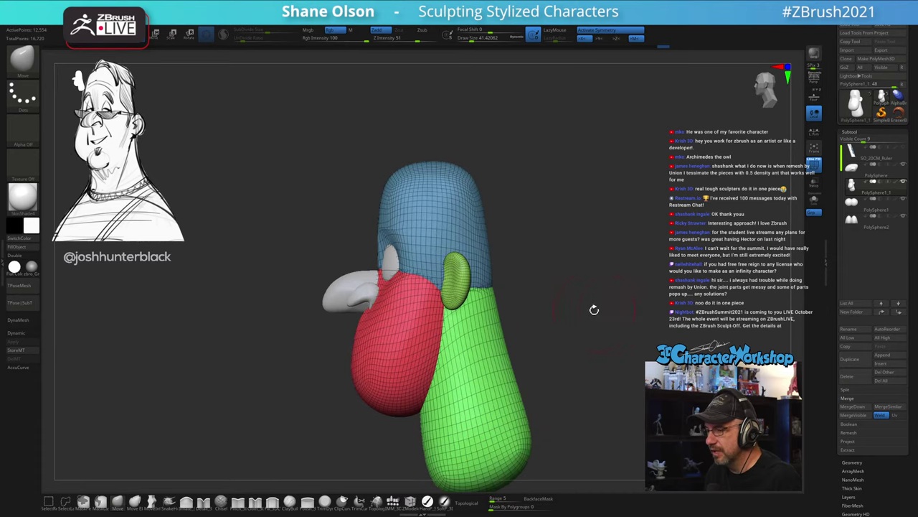
pyautogui.press('shift')
pyautogui.keyDown('shift'); pyautogui.moveTo(363, 326); pyautogui.dragTo(366, 329); pyautogui.keyUp('shift')
pyautogui.moveTo(287, 361)
pyautogui.mouseDown()
pyautogui.moveTo(322, 365)
pyautogui.moveTo(300, 362)
pyautogui.mouseUp()
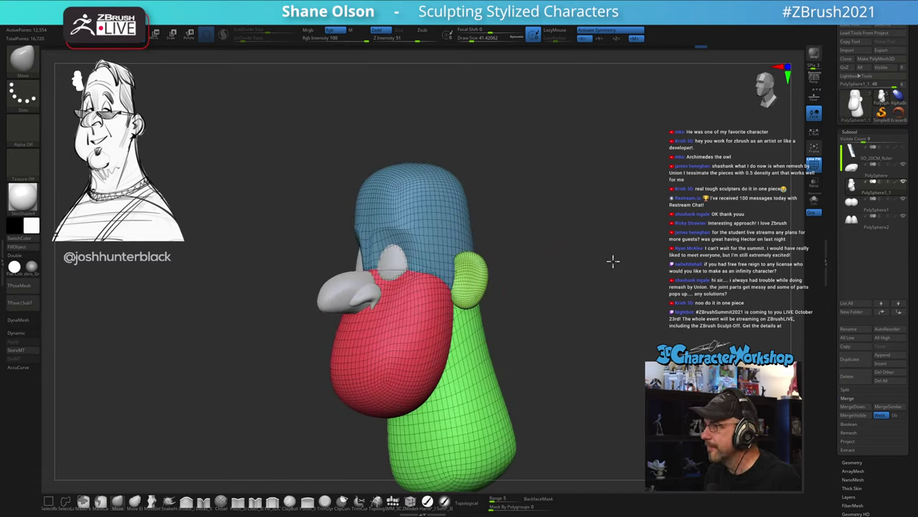
pyautogui.moveTo(599, 300); pyautogui.dragTo(595, 265)
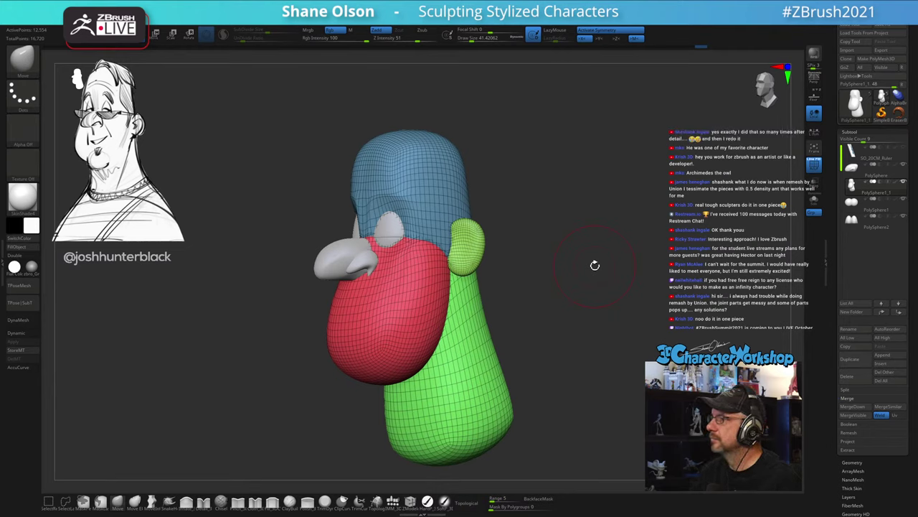
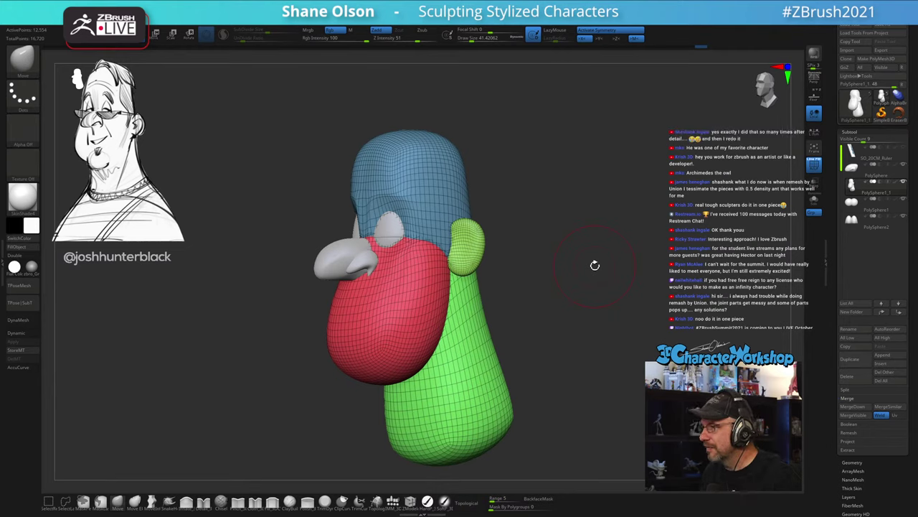
pyautogui.moveTo(553, 323); pyautogui.dragTo(532, 338)
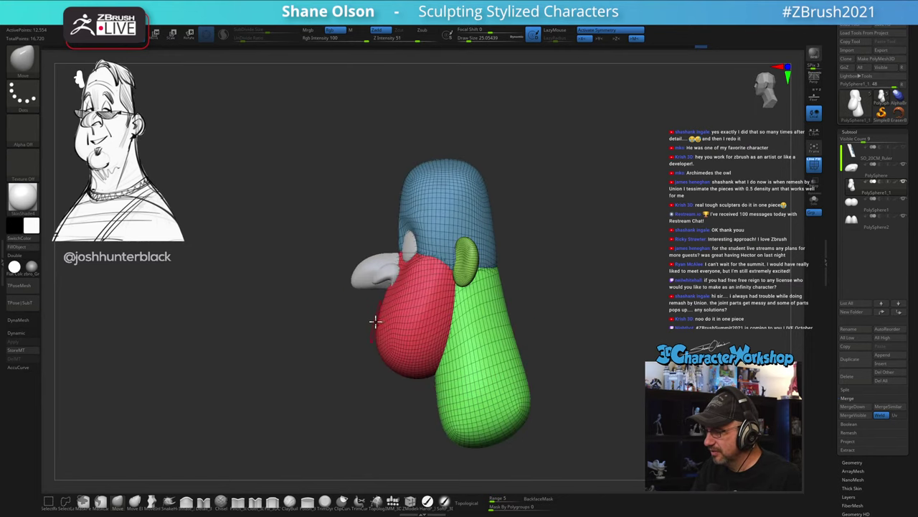
pyautogui.keyDown('alt'); pyautogui.moveTo(371, 320); pyautogui.dragTo(349, 300); pyautogui.keyUp('alt')
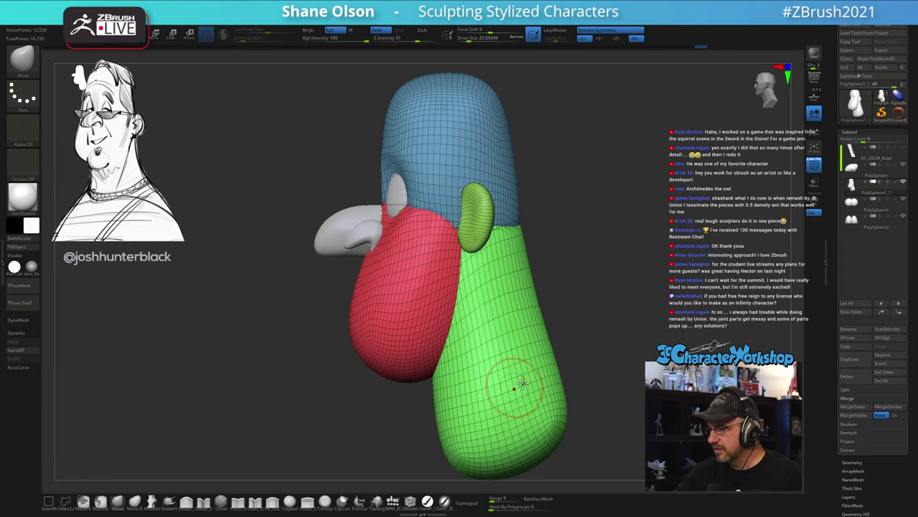
pyautogui.keyDown('alt'); pyautogui.moveTo(329, 355); pyautogui.dragTo(360, 314); pyautogui.keyUp('alt')
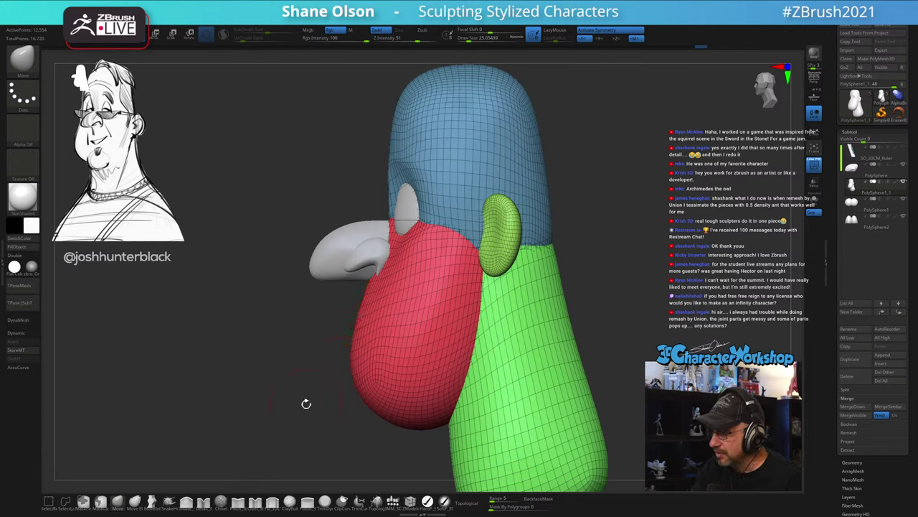
# Step: Try masking a narrow horizontal band across the mouth area and inverting the mask
pyautogui.moveTo(350, 312)
pyautogui.keyDown('ctrl'); pyautogui.mouseDown()
pyautogui.moveTo(338, 345)
pyautogui.moveTo(393, 336)
pyautogui.moveTo(388, 350)
pyautogui.moveTo(393, 342)
pyautogui.mouseUp(); pyautogui.keyUp('ctrl')
pyautogui.keyDown('ctrl'); pyautogui.click(377, 435); pyautogui.keyUp('ctrl')
pyautogui.moveTo(378, 435)
pyautogui.mouseDown()
pyautogui.moveTo(399, 434)
pyautogui.moveTo(389, 434)
pyautogui.mouseUp()
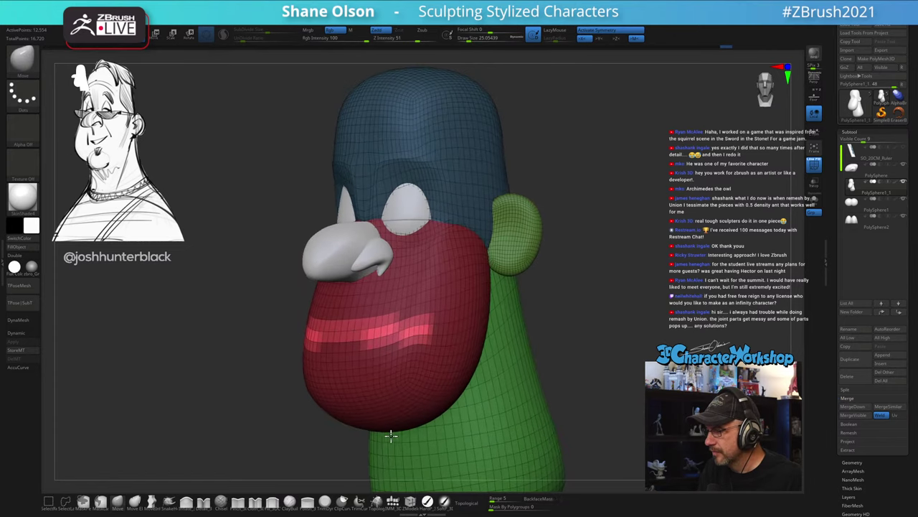
pyautogui.press('ctrl')
pyautogui.keyDown('ctrl'); pyautogui.click(543, 358); pyautogui.keyUp('ctrl')
pyautogui.moveTo(568, 348); pyautogui.dragTo(542, 359)
pyautogui.hotkey('ctrl', 'z')
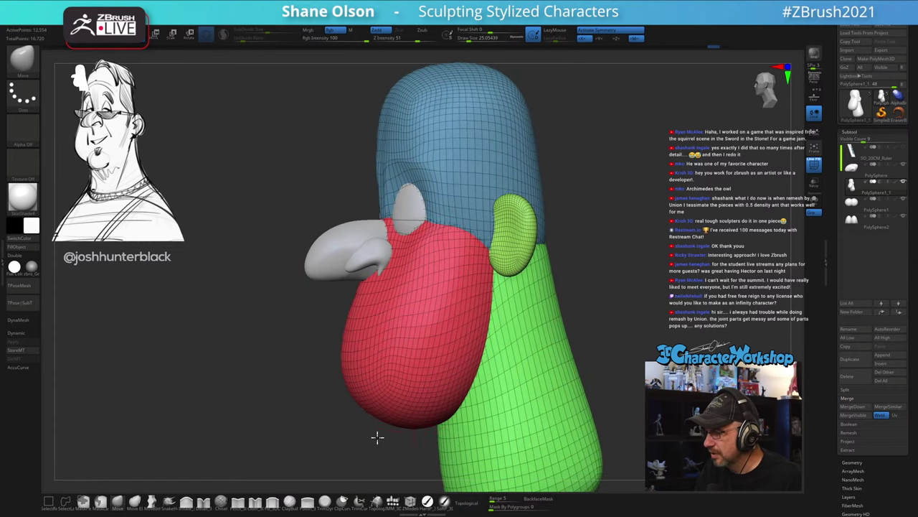
pyautogui.moveTo(378, 437); pyautogui.dragTo(406, 431)
pyautogui.keyDown('shift'); pyautogui.moveTo(500, 387); pyautogui.dragTo(505, 385); pyautogui.keyUp('shift')
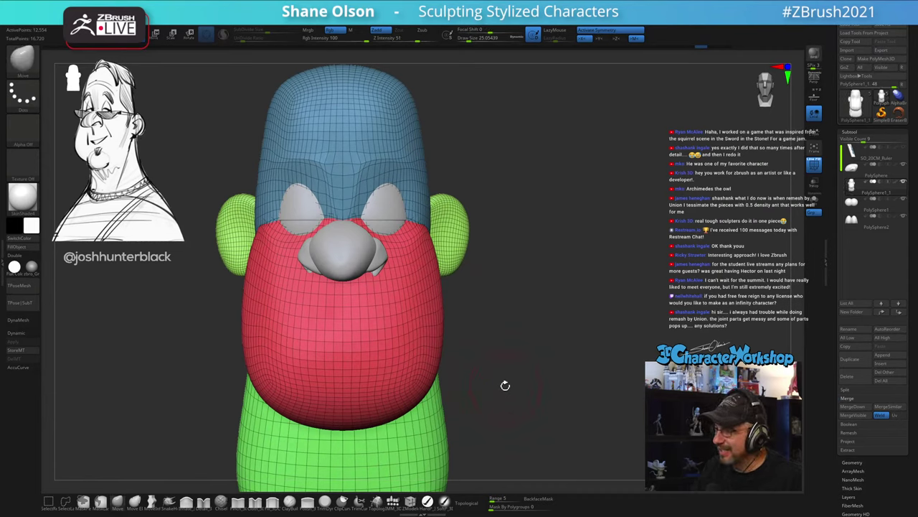
pyautogui.moveTo(532, 365); pyautogui.dragTo(619, 247)
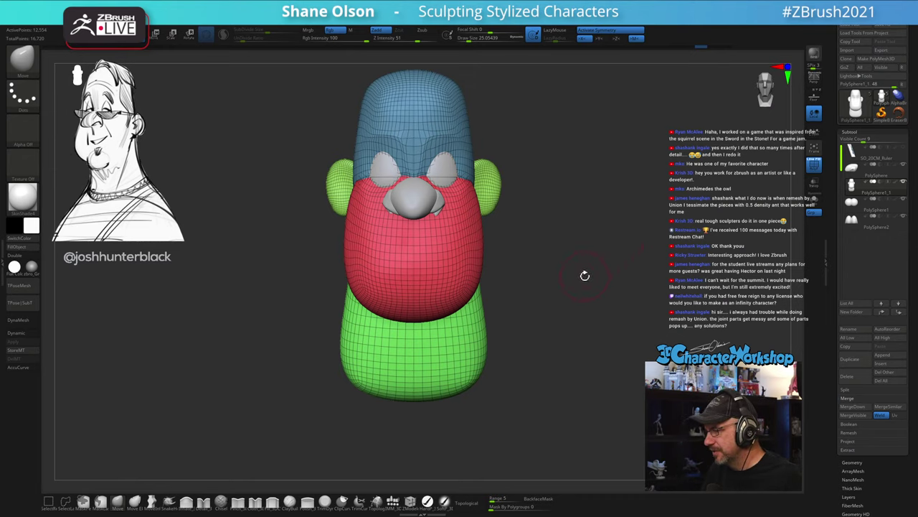
pyautogui.moveTo(585, 276); pyautogui.dragTo(557, 256)
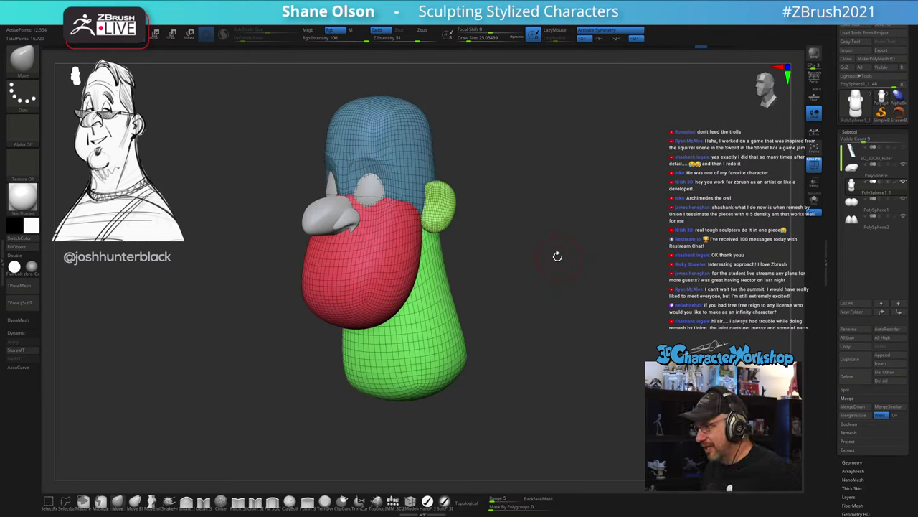
# Step: Mask a C-shaped area inside the ear at a draw size of about 5 and invert the mask
pyautogui.keyDown('alt'); pyautogui.moveTo(541, 225); pyautogui.dragTo(550, 315); pyautogui.keyUp('alt')
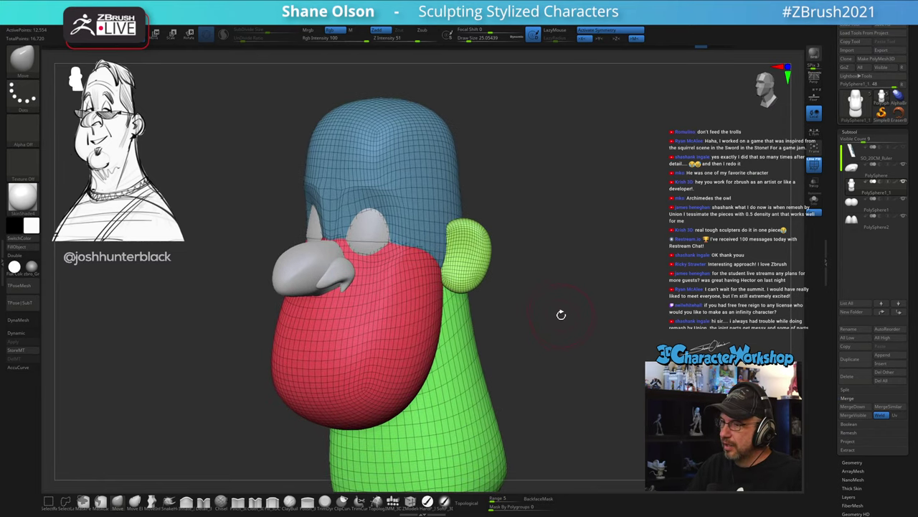
pyautogui.press('s')
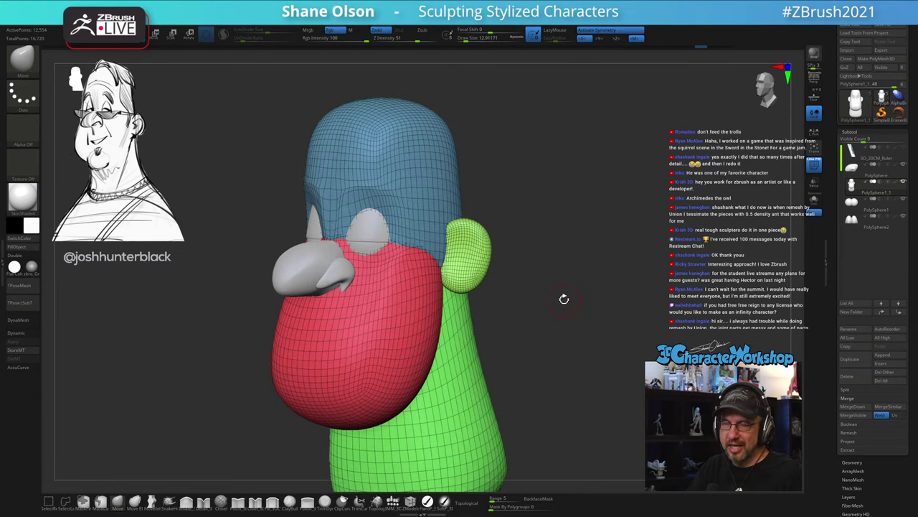
pyautogui.keyDown('alt'); pyautogui.moveTo(564, 299); pyautogui.dragTo(582, 305); pyautogui.keyUp('alt')
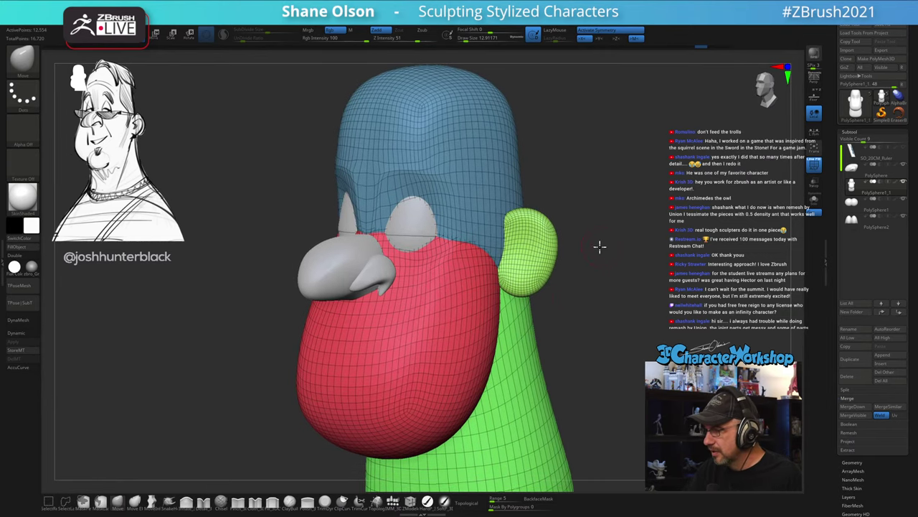
pyautogui.moveTo(600, 246)
pyautogui.mouseDown()
pyautogui.moveTo(581, 312)
pyautogui.moveTo(498, 321)
pyautogui.moveTo(482, 354)
pyautogui.moveTo(497, 351)
pyautogui.moveTo(502, 328)
pyautogui.mouseUp()
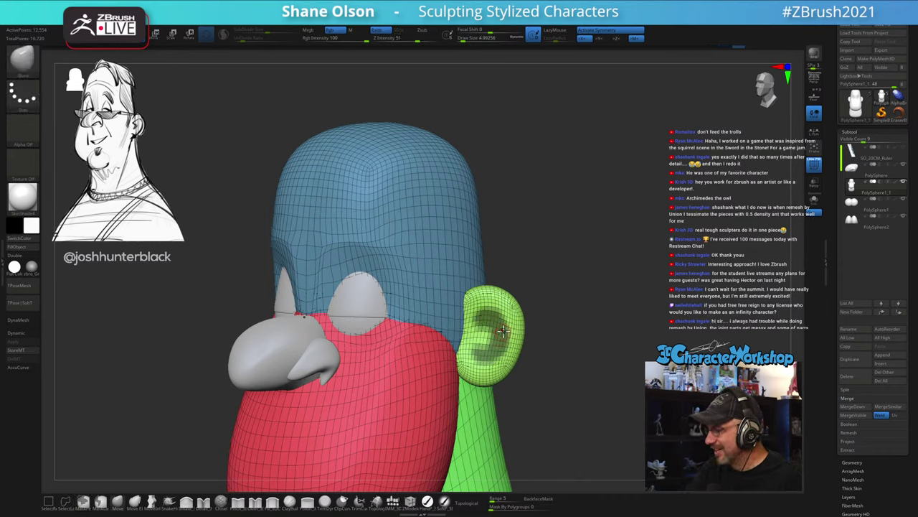
pyautogui.keyDown('ctrl'); pyautogui.click(547, 371); pyautogui.keyUp('ctrl')
# Step: Place the transform gizmo on the ear and push the unmasked inner area inward to hollow out both ears
pyautogui.press('w')
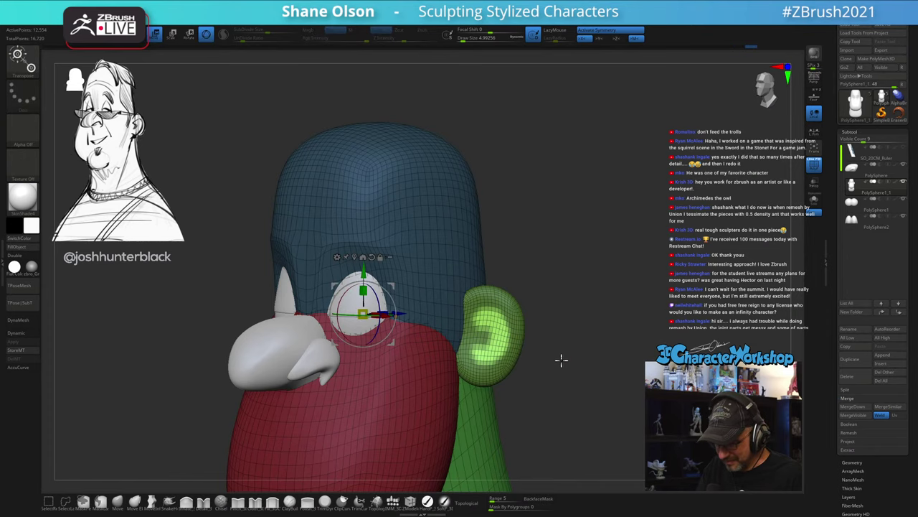
pyautogui.moveTo(560, 361); pyautogui.dragTo(600, 361)
pyautogui.keyDown('alt'); pyautogui.click(514, 365); pyautogui.keyUp('alt')
pyautogui.moveTo(550, 305); pyautogui.dragTo(549, 300)
pyautogui.moveTo(581, 346); pyautogui.dragTo(567, 321)
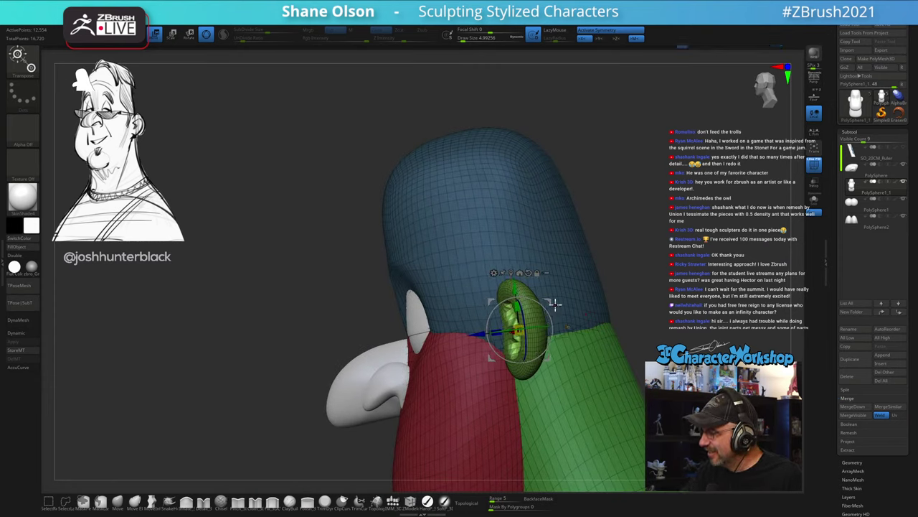
pyautogui.moveTo(602, 274)
pyautogui.mouseDown()
pyautogui.moveTo(625, 268)
pyautogui.moveTo(589, 359)
pyautogui.moveTo(567, 307)
pyautogui.mouseUp()
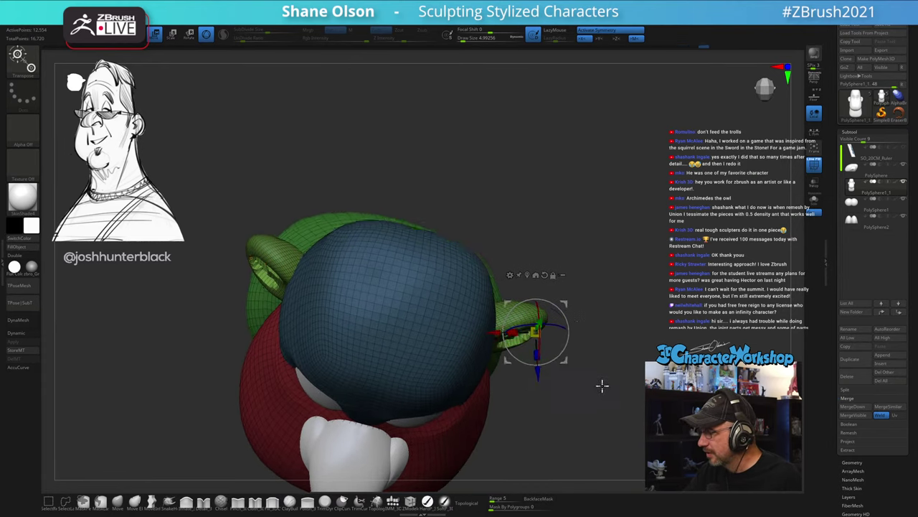
pyautogui.moveTo(602, 384)
pyautogui.mouseDown()
pyautogui.moveTo(614, 344)
pyautogui.moveTo(588, 351)
pyautogui.moveTo(604, 353)
pyautogui.moveTo(621, 332)
pyautogui.moveTo(612, 350)
pyautogui.moveTo(567, 300)
pyautogui.moveTo(600, 265)
pyautogui.moveTo(521, 335)
pyautogui.mouseUp()
pyautogui.press('q')
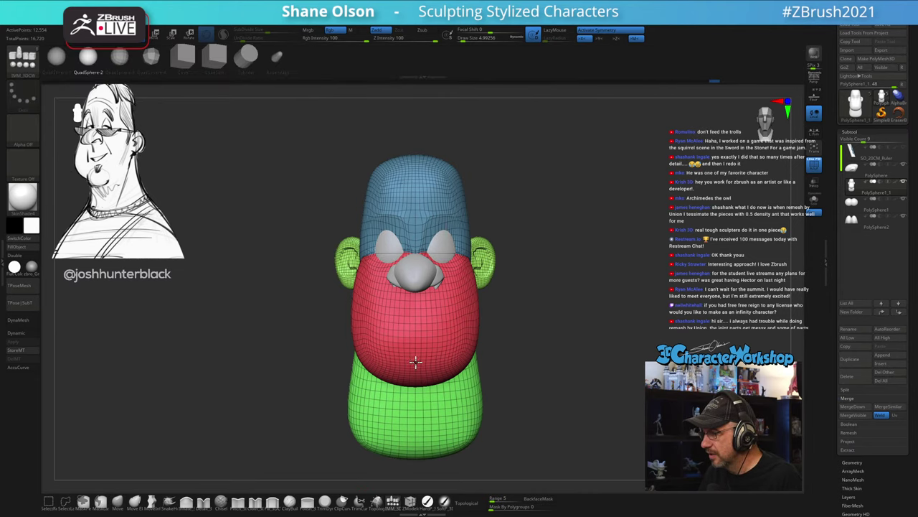
# Step: Insert a QuadSphere-2 at the chin and move it back into the face so only its front protrudes
pyautogui.moveTo(415, 358); pyautogui.dragTo(427, 384)
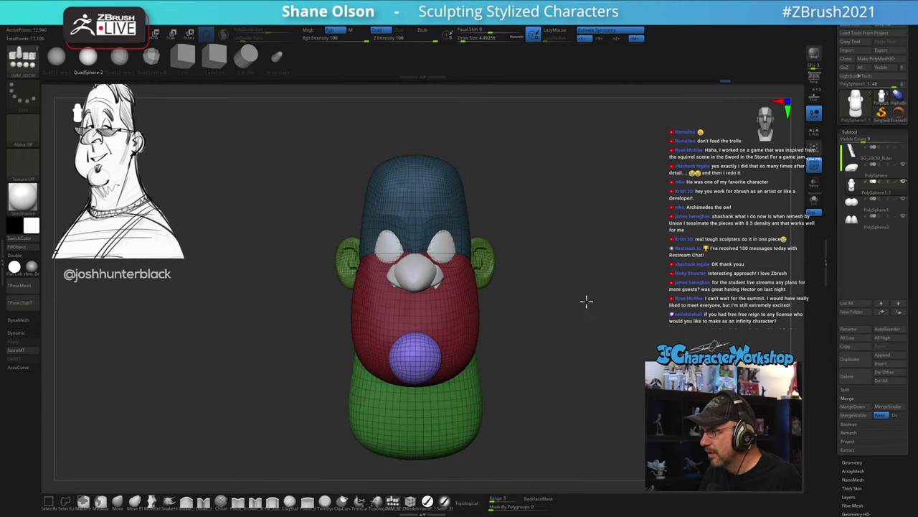
pyautogui.moveTo(586, 302); pyautogui.dragTo(572, 186)
pyautogui.moveTo(625, 201); pyautogui.dragTo(607, 224)
pyautogui.press('w')
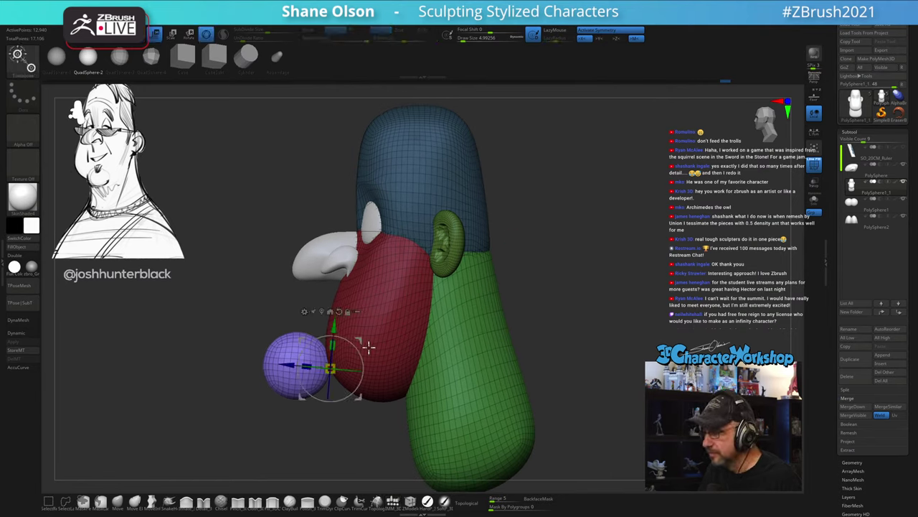
pyautogui.moveTo(362, 337); pyautogui.dragTo(408, 333)
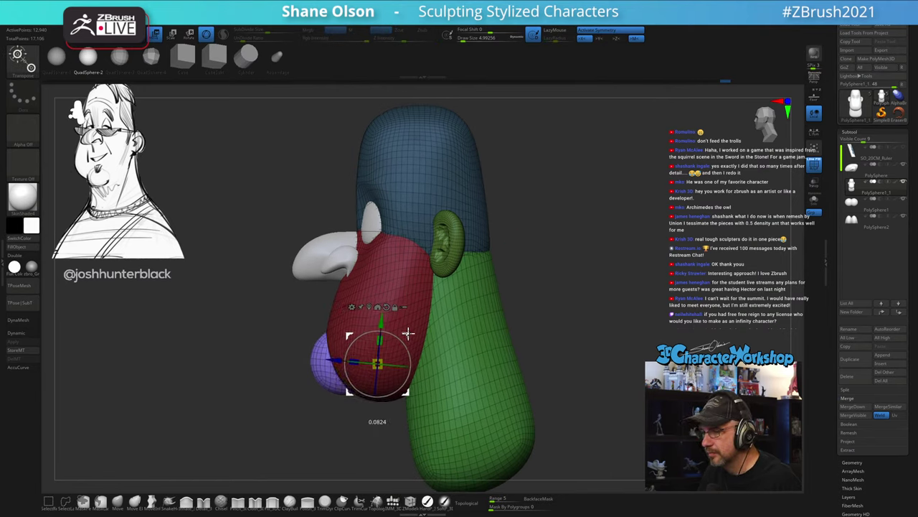
# Step: Fine-tune the chin sphere's position from the side and widen it horizontally to about 1.14 times its width
pyautogui.moveTo(625, 236); pyautogui.dragTo(662, 234)
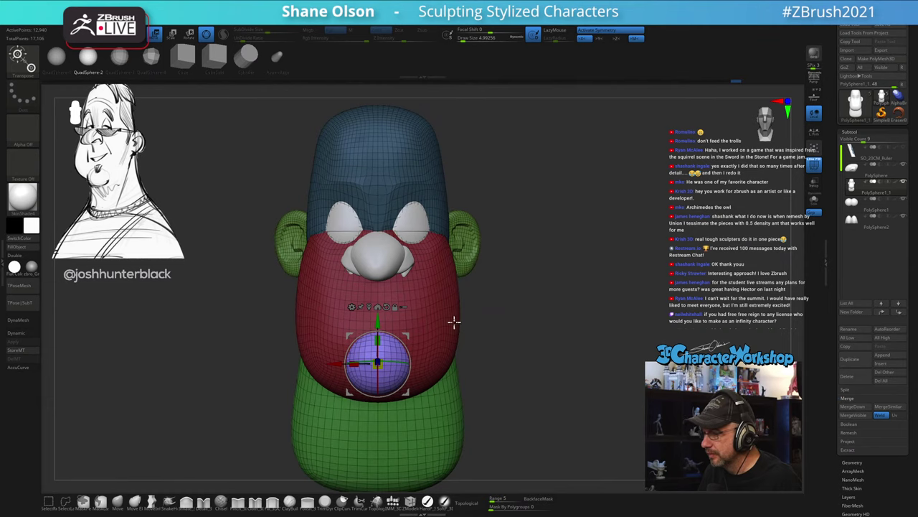
pyautogui.moveTo(584, 294); pyautogui.dragTo(557, 294)
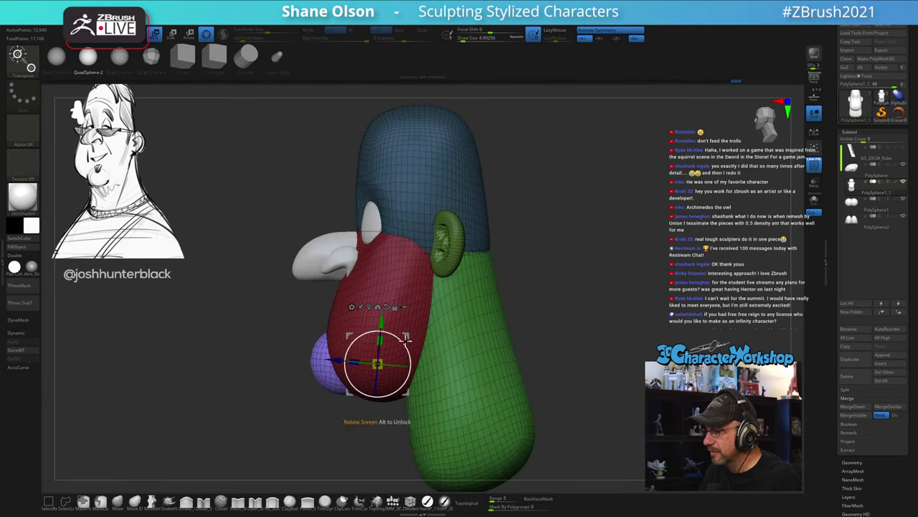
pyautogui.moveTo(406, 340); pyautogui.dragTo(410, 332)
pyautogui.moveTo(646, 265); pyautogui.dragTo(658, 261)
pyautogui.keyDown('alt'); pyautogui.moveTo(586, 265); pyautogui.dragTo(582, 287); pyautogui.keyUp('alt')
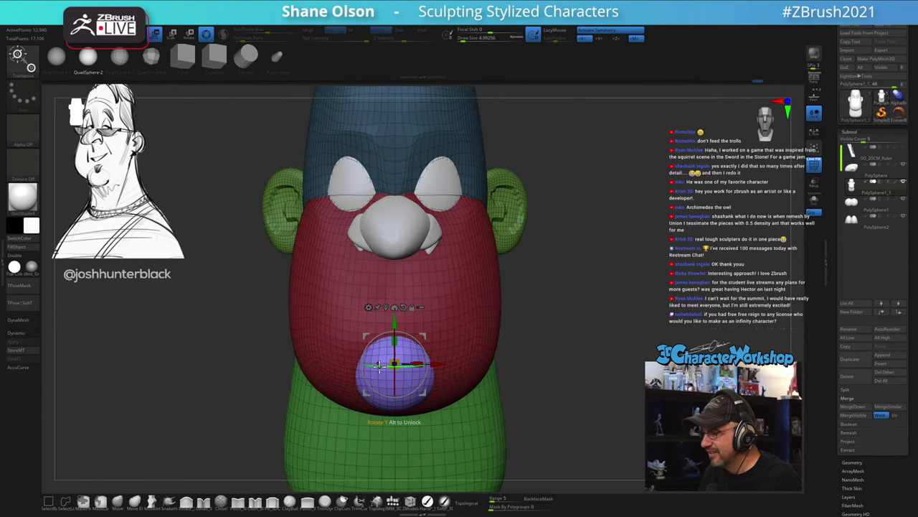
pyautogui.moveTo(416, 362); pyautogui.dragTo(422, 361)
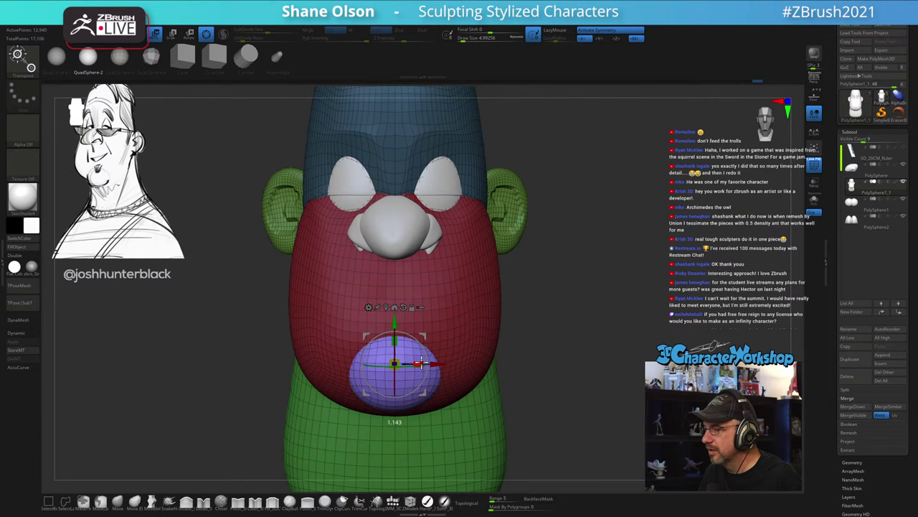
pyautogui.keyDown('alt'); pyautogui.moveTo(591, 288); pyautogui.dragTo(578, 301); pyautogui.keyUp('alt')
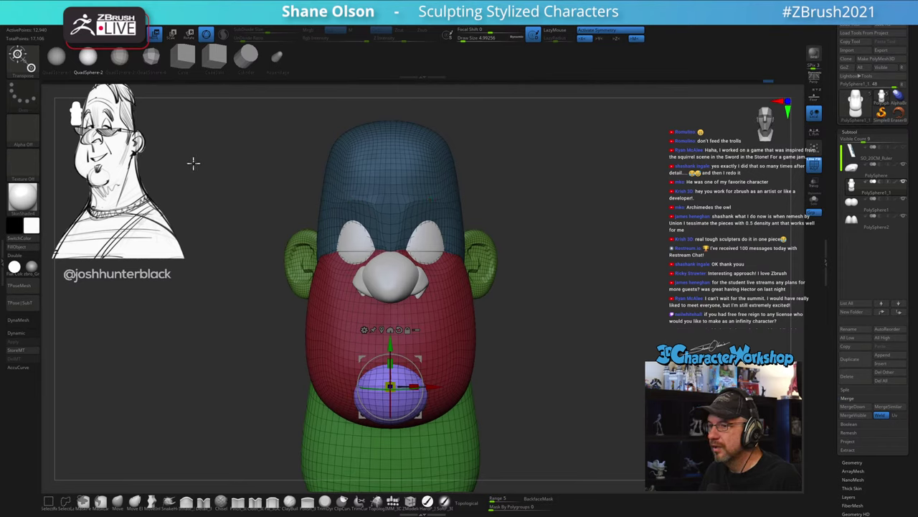
# Step: Return to Draw mode and clear the mask from the head and neck mesh
pyautogui.press('q')
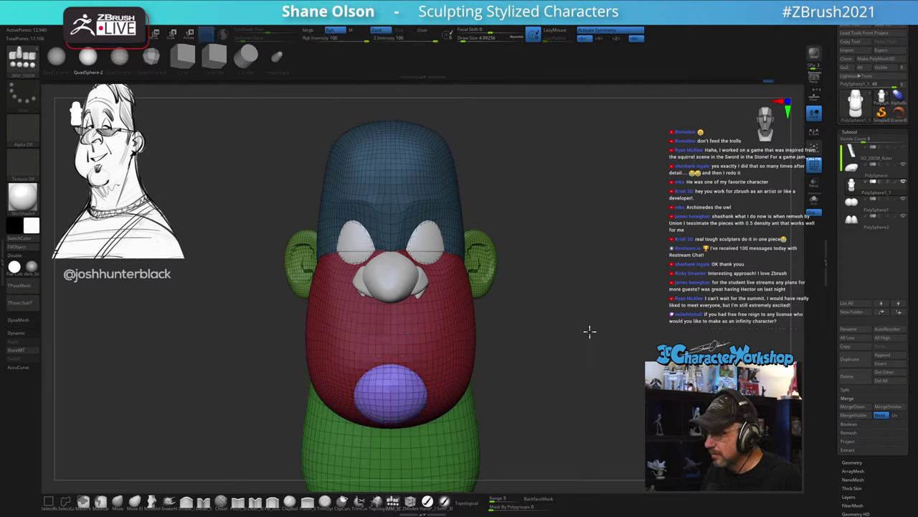
pyautogui.keyDown('alt'); pyautogui.moveTo(588, 330); pyautogui.dragTo(555, 314); pyautogui.keyUp('alt')
pyautogui.keyDown('ctrl'); pyautogui.click(568, 316); pyautogui.keyUp('ctrl')
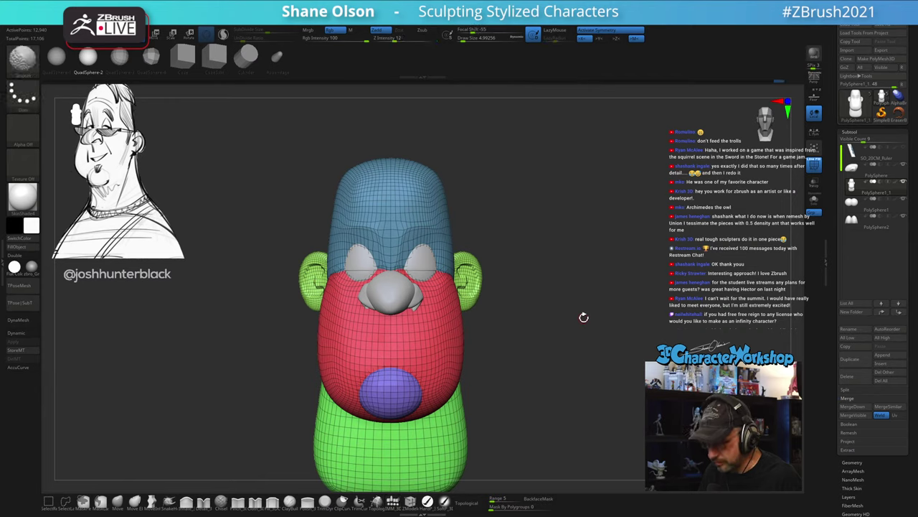
# Step: Hide the polygroup wireframe display and turn on the dynamic subdivision preview for the head mesh
pyautogui.hotkey('shift', 'f')
pyautogui.moveTo(584, 308); pyautogui.dragTo(564, 317)
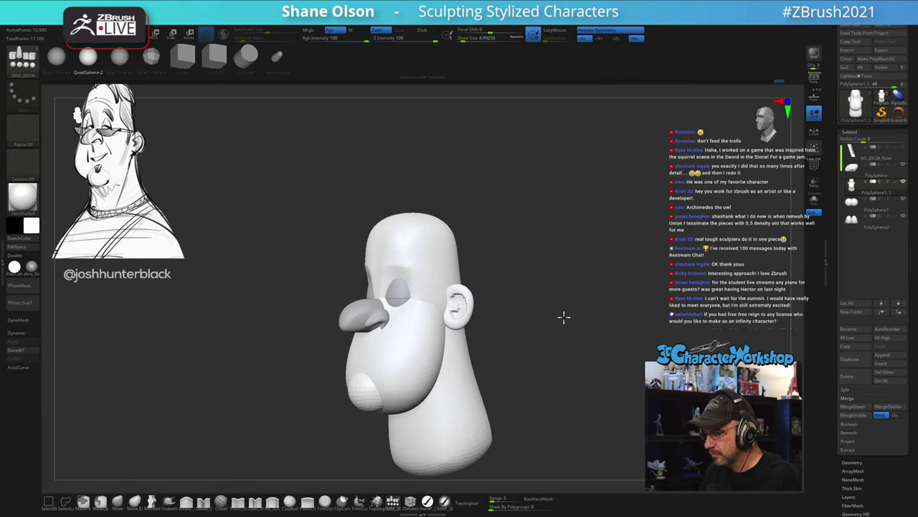
pyautogui.press('d')
pyautogui.click(518, 160)
pyautogui.moveTo(562, 273); pyautogui.dragTo(479, 284)
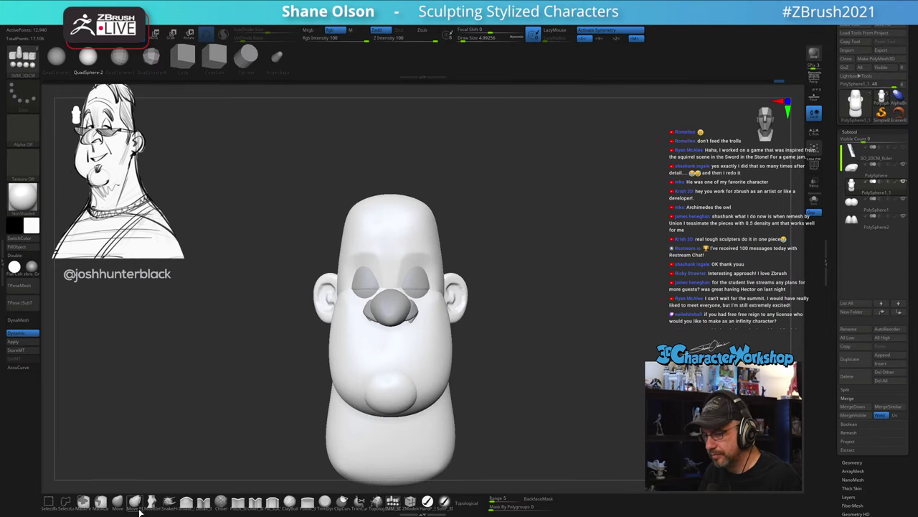
# Step: Adjust the head's brow area from the front using the Move brush at a draw size of about 35
pyautogui.click(119, 504)
pyautogui.moveTo(550, 239)
pyautogui.keyDown('alt'); pyautogui.mouseDown()
pyautogui.moveTo(564, 201)
pyautogui.moveTo(540, 259)
pyautogui.mouseUp(); pyautogui.keyUp('alt')
pyautogui.press('s')
pyautogui.press('s')
pyautogui.moveTo(402, 264); pyautogui.dragTo(405, 265)
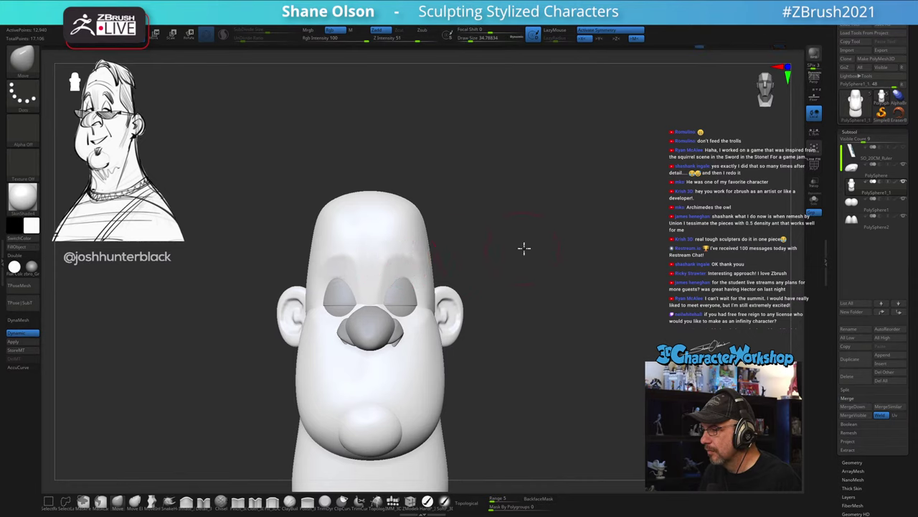
pyautogui.moveTo(524, 248)
pyautogui.mouseDown()
pyautogui.moveTo(503, 248)
pyautogui.moveTo(553, 252)
pyautogui.moveTo(515, 245)
pyautogui.mouseUp()
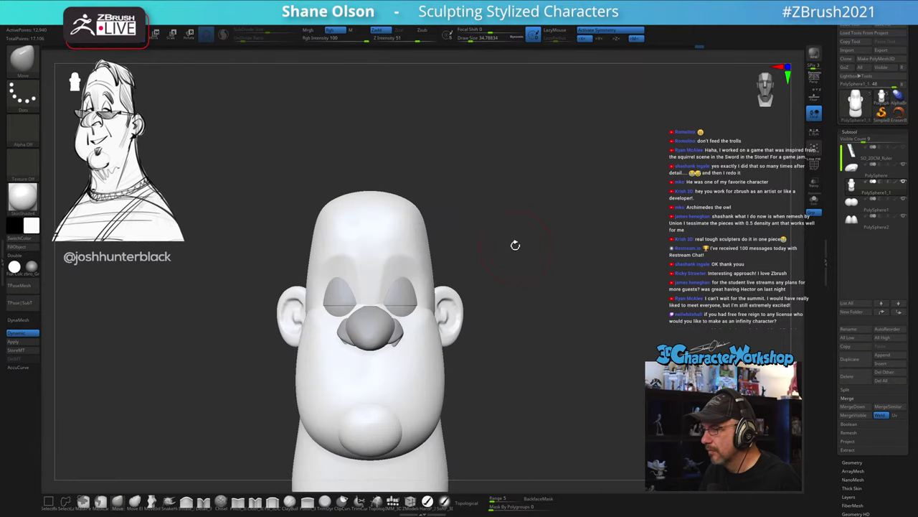
# Step: Select the eyes and reshape them within their sockets using the Move brush at a draw size of about 65
pyautogui.keyDown('alt'); pyautogui.click(400, 287); pyautogui.keyUp('alt')
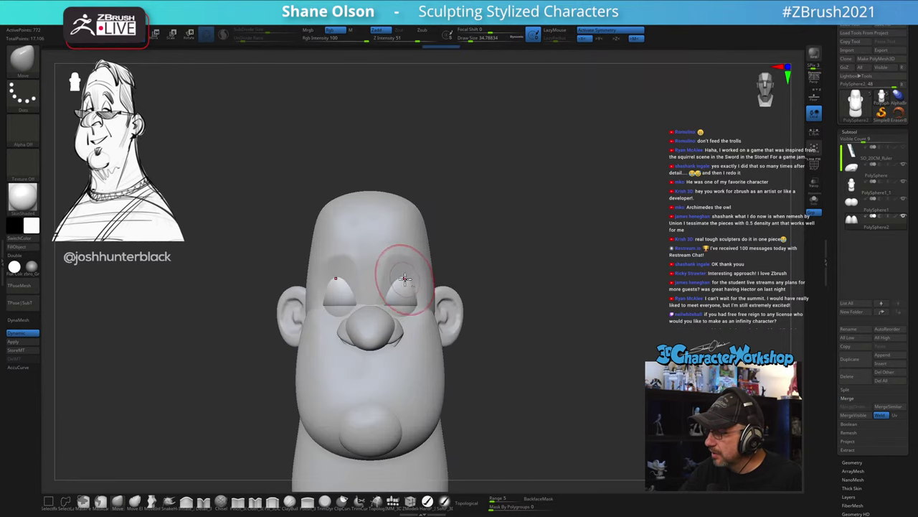
pyautogui.moveTo(446, 269); pyautogui.dragTo(421, 270)
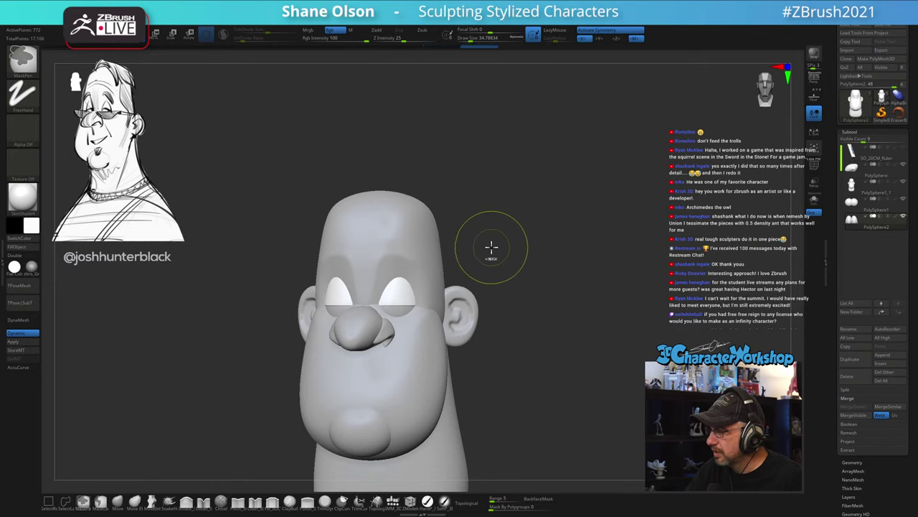
pyautogui.press('s')
pyautogui.moveTo(482, 261); pyautogui.dragTo(400, 254)
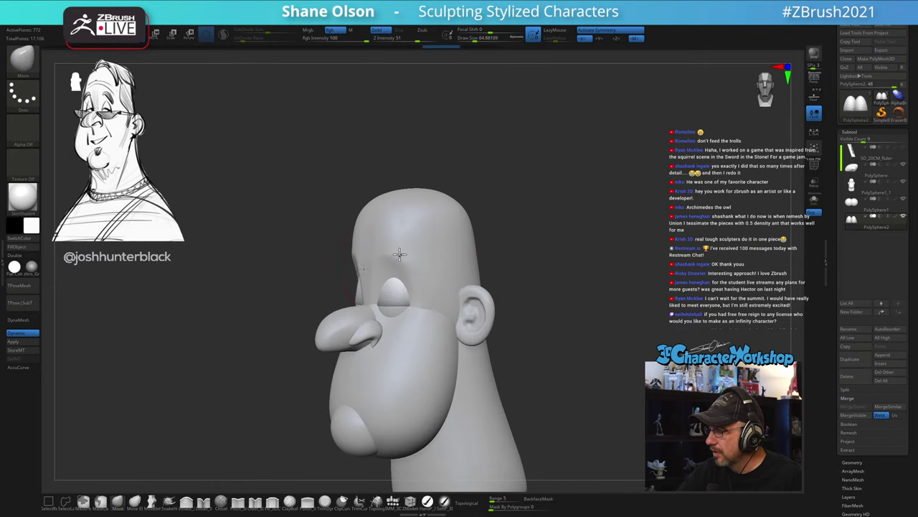
pyautogui.moveTo(415, 265); pyautogui.dragTo(408, 270, button='right')
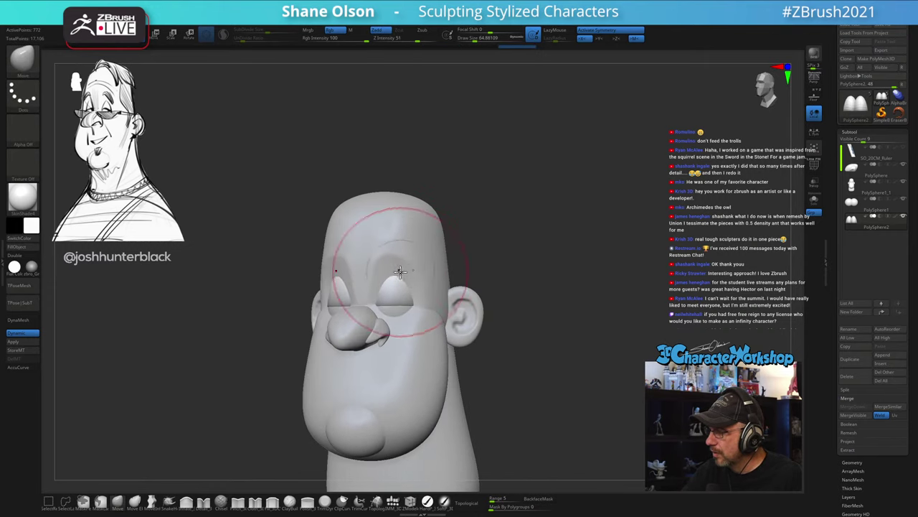
pyautogui.moveTo(400, 272); pyautogui.dragTo(403, 277)
pyautogui.moveTo(498, 307)
pyautogui.mouseDown()
pyautogui.moveTo(549, 314)
pyautogui.moveTo(502, 306)
pyautogui.mouseUp()
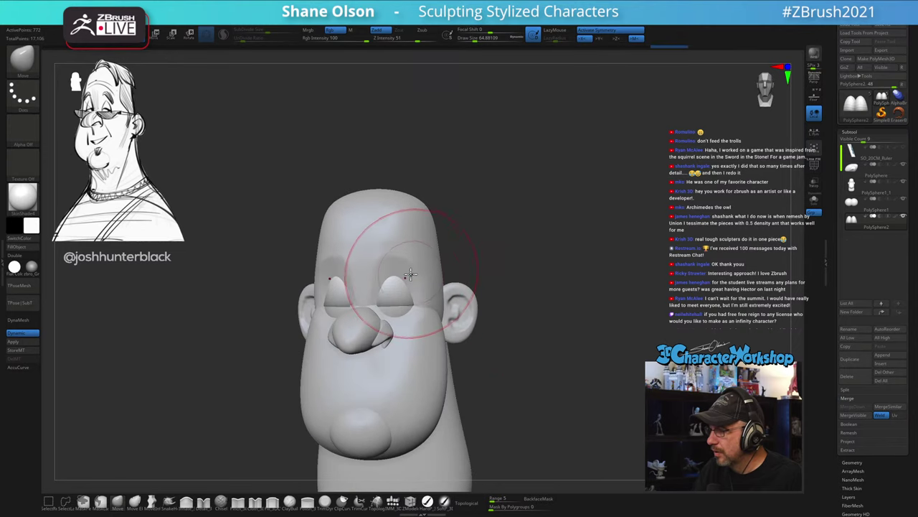
pyautogui.moveTo(406, 273)
pyautogui.mouseDown(button='right')
pyautogui.moveTo(416, 250)
pyautogui.moveTo(413, 268)
pyautogui.mouseUp(button='right')
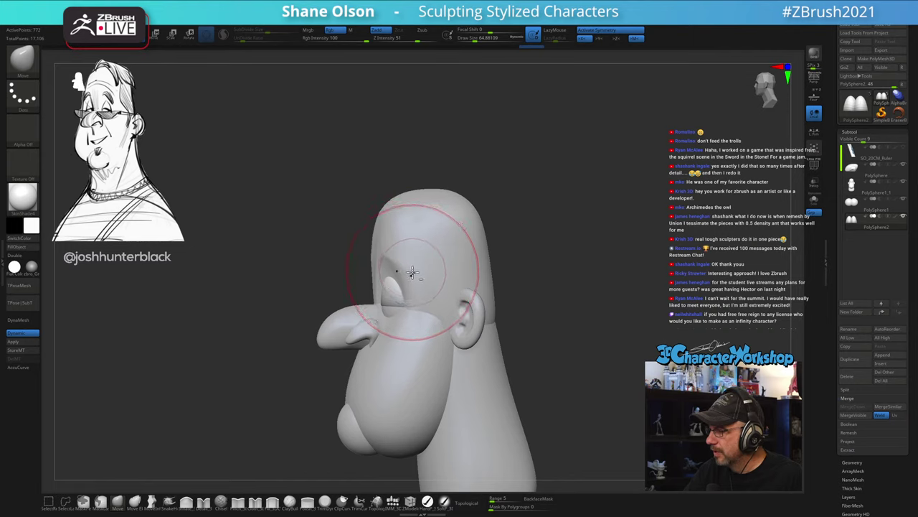
# Step: Reselect the head mesh and refine the eye sockets around the eyes using the Move brush at a draw size of about 29
pyautogui.keyDown('alt'); pyautogui.click(413, 271); pyautogui.keyUp('alt')
pyautogui.keyDown('alt'); pyautogui.click(393, 279); pyautogui.keyUp('alt')
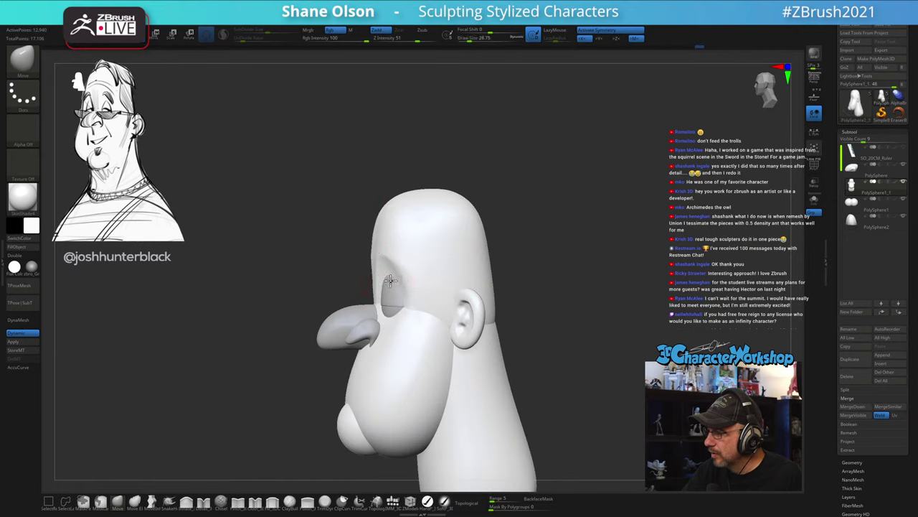
pyautogui.moveTo(389, 279)
pyautogui.mouseDown(button='right')
pyautogui.moveTo(430, 267)
pyautogui.moveTo(423, 270)
pyautogui.mouseUp(button='right')
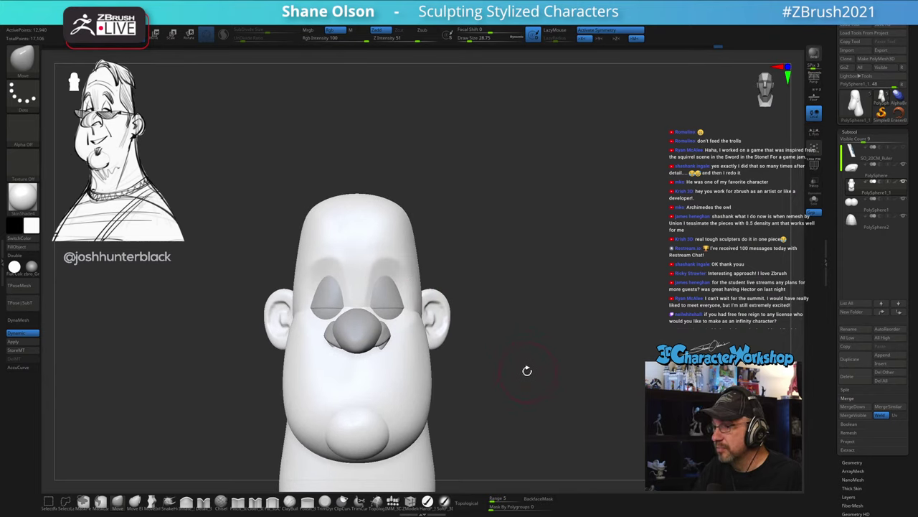
pyautogui.moveTo(527, 370); pyautogui.dragTo(505, 386, button='right')
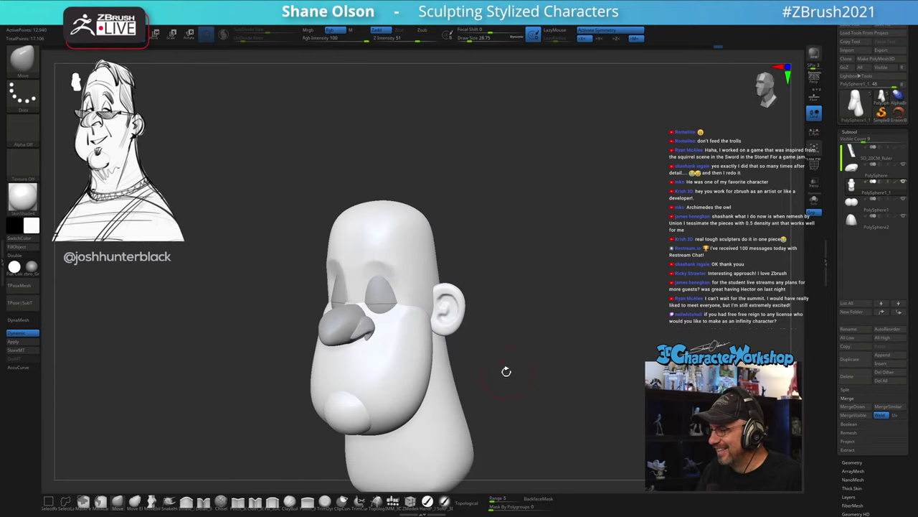
# Step: Mask everything except the ears and adjust their height and angle on the head with the transform gizmo
pyautogui.moveTo(512, 358); pyautogui.dragTo(516, 326)
pyautogui.press('w')
pyautogui.keyDown('ctrl'); pyautogui.click(447, 307); pyautogui.keyUp('ctrl')
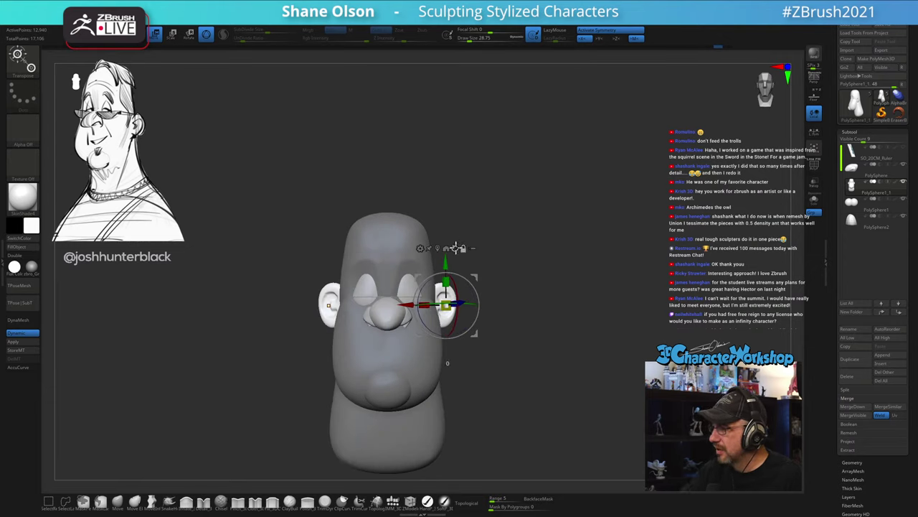
pyautogui.moveTo(524, 265); pyautogui.dragTo(484, 255)
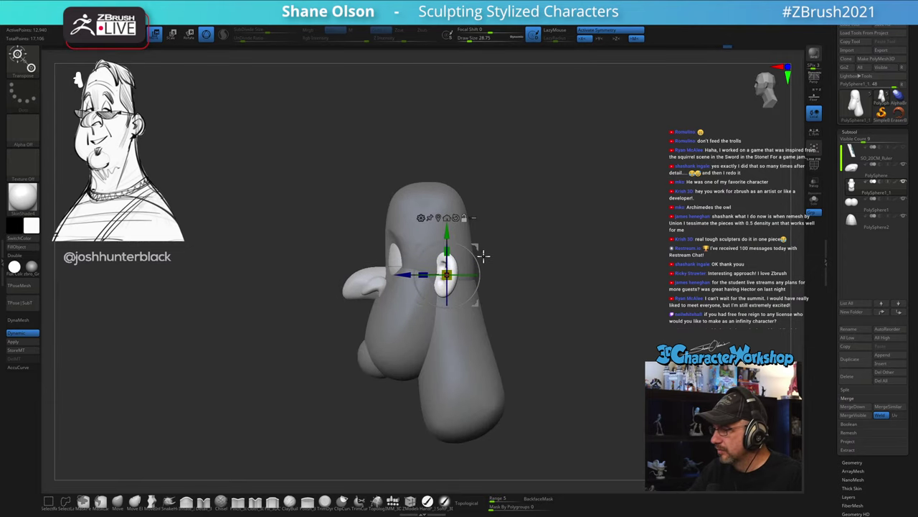
pyautogui.moveTo(535, 308); pyautogui.dragTo(512, 304)
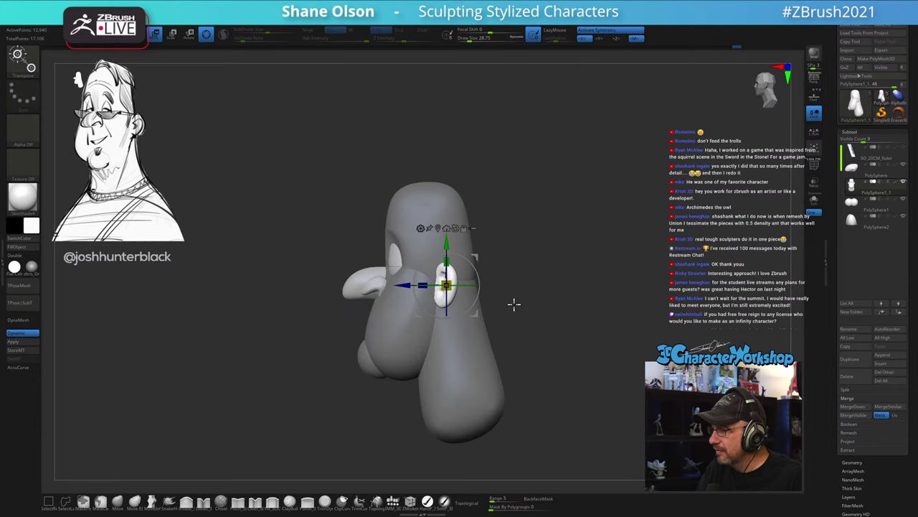
pyautogui.moveTo(500, 244); pyautogui.dragTo(510, 322)
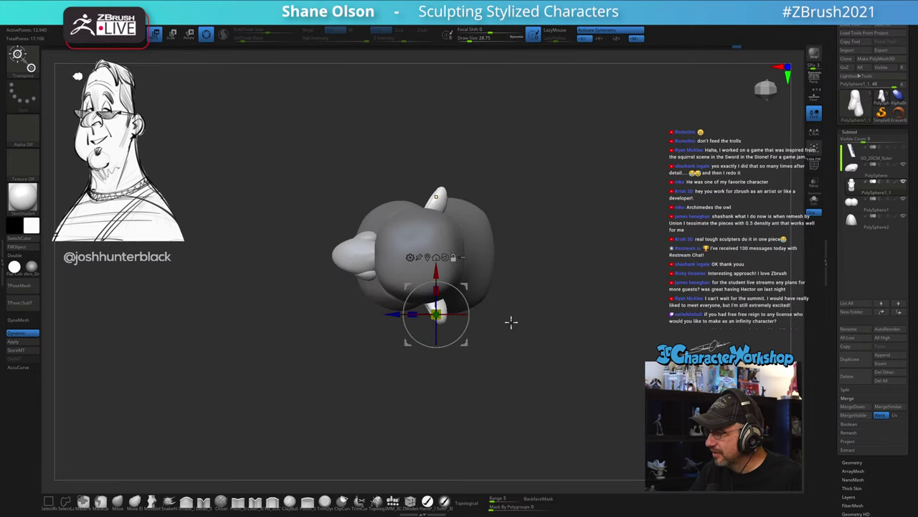
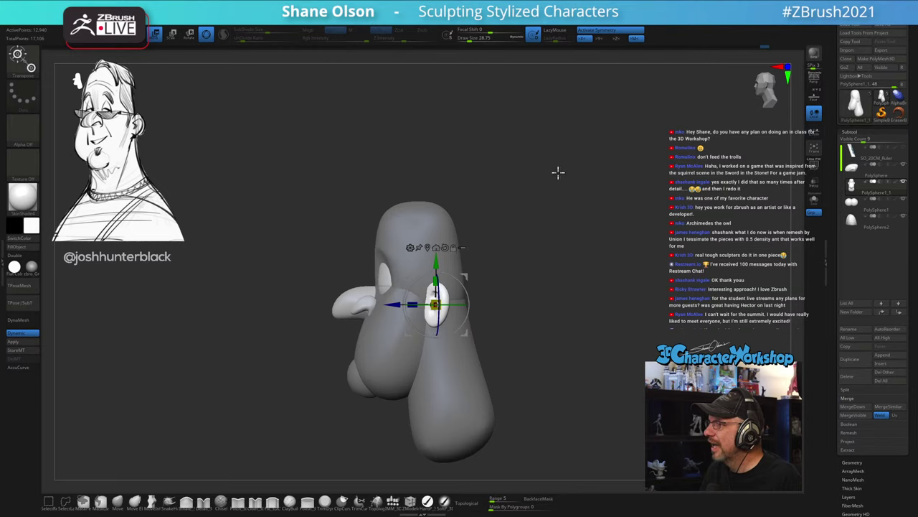
# Step: Fine-tune the ears' angle and position against the sides of the head and return to Draw mode
pyautogui.moveTo(563, 177)
pyautogui.mouseDown()
pyautogui.moveTo(569, 187)
pyautogui.moveTo(532, 194)
pyautogui.moveTo(506, 234)
pyautogui.moveTo(520, 237)
pyautogui.moveTo(508, 283)
pyautogui.moveTo(450, 277)
pyautogui.mouseUp()
pyautogui.press('q')
pyautogui.press('w')
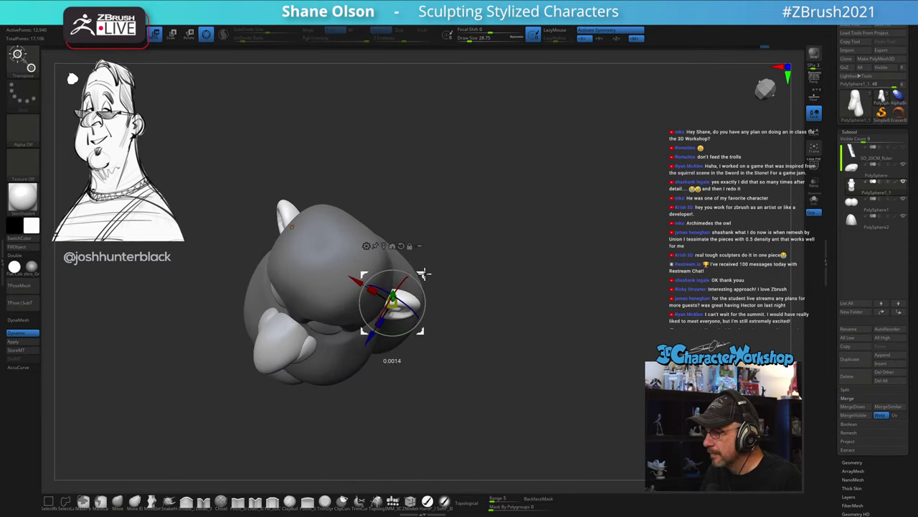
pyautogui.moveTo(551, 292); pyautogui.dragTo(553, 283)
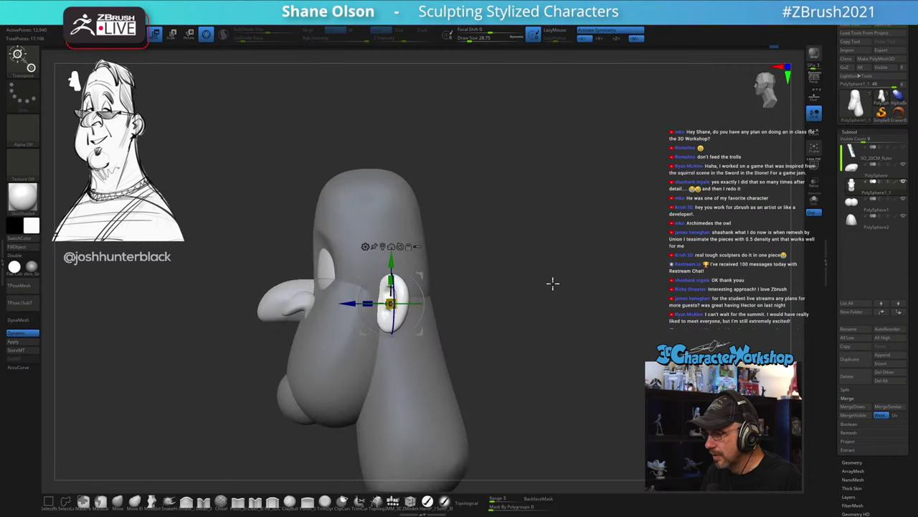
pyautogui.moveTo(533, 237); pyautogui.dragTo(535, 296)
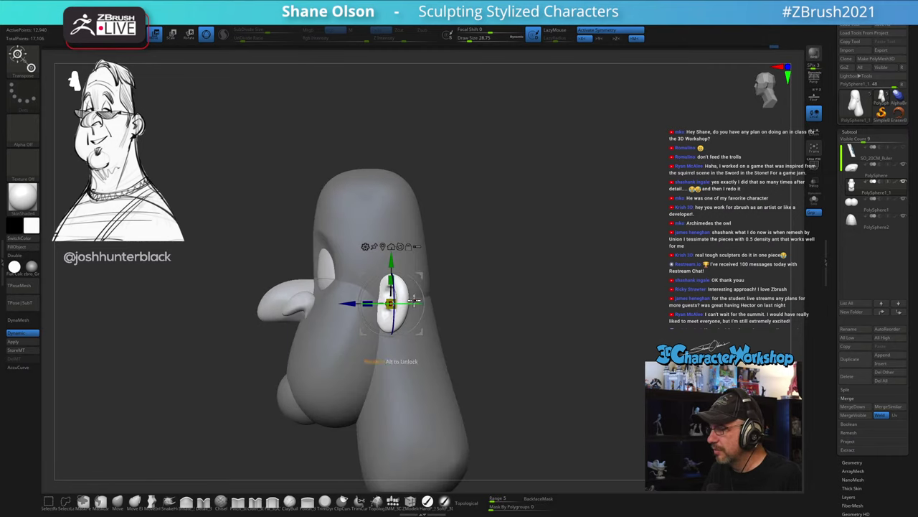
pyautogui.moveTo(531, 237); pyautogui.dragTo(421, 273)
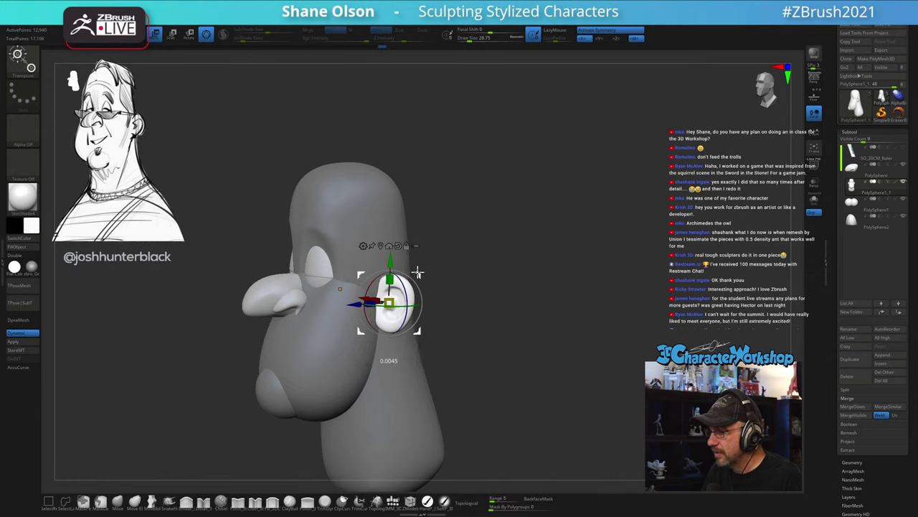
pyautogui.moveTo(488, 246)
pyautogui.mouseDown()
pyautogui.moveTo(477, 237)
pyautogui.moveTo(510, 251)
pyautogui.moveTo(473, 244)
pyautogui.moveTo(498, 234)
pyautogui.moveTo(509, 250)
pyautogui.moveTo(494, 256)
pyautogui.moveTo(476, 242)
pyautogui.moveTo(477, 250)
pyautogui.mouseUp()
pyautogui.press('q')
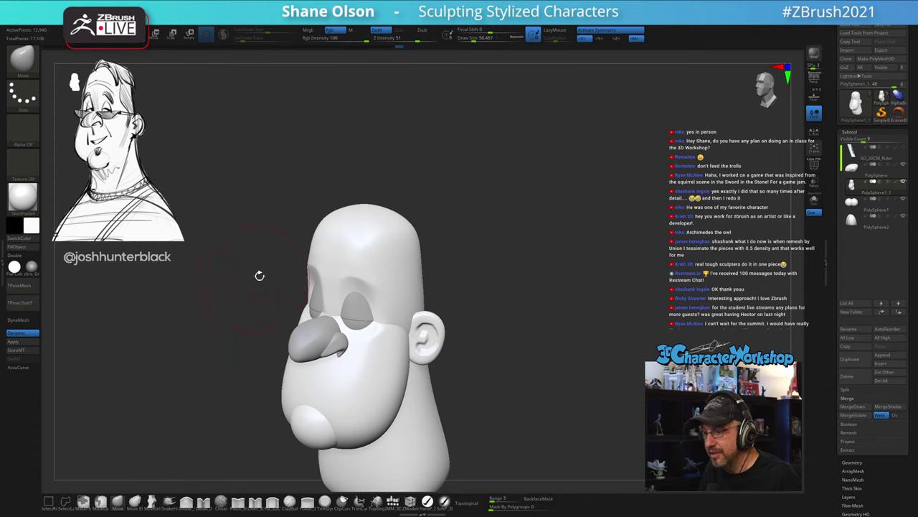
# Step: Slant the base of the neck upward toward the back using the Move brush at a draw size of about 120
pyautogui.moveTo(307, 244); pyautogui.dragTo(517, 232)
pyautogui.moveTo(494, 271); pyautogui.dragTo(546, 226)
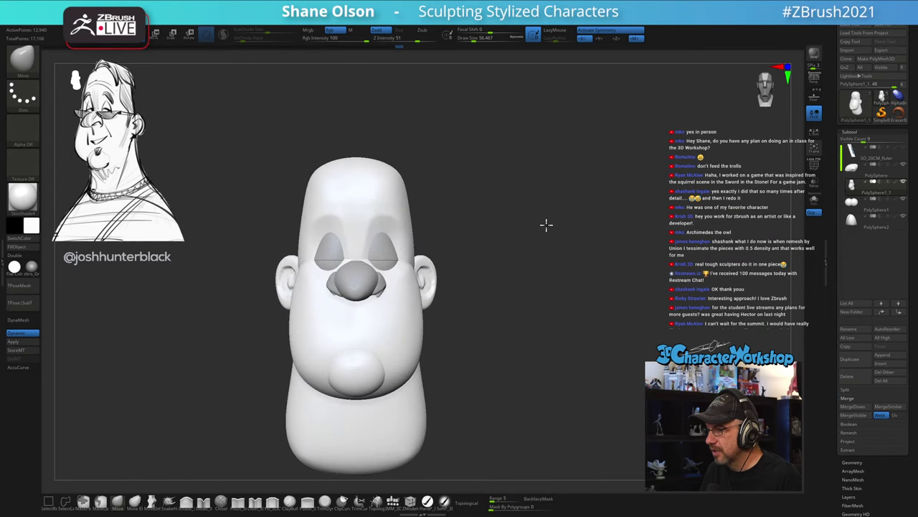
pyautogui.press('s')
pyautogui.click(481, 273)
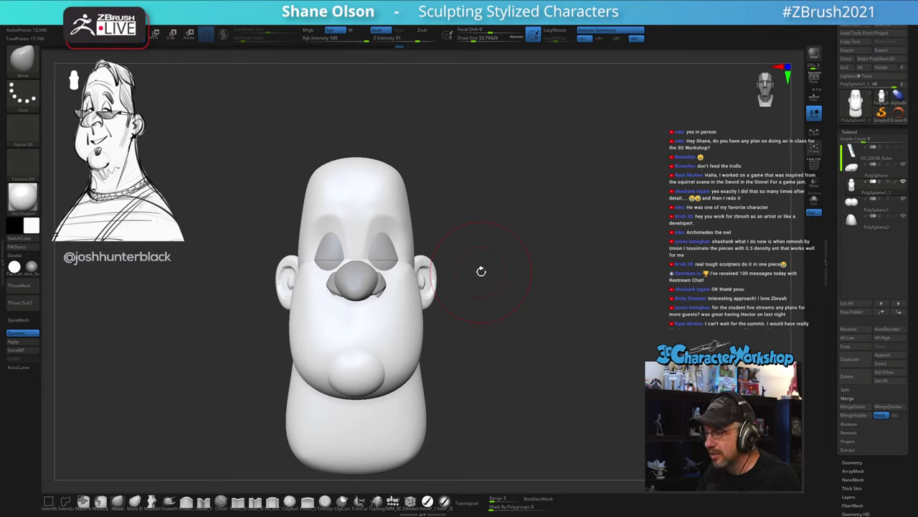
pyautogui.moveTo(508, 315)
pyautogui.keyDown('alt'); pyautogui.mouseDown()
pyautogui.moveTo(501, 278)
pyautogui.moveTo(488, 303)
pyautogui.moveTo(560, 313)
pyautogui.moveTo(526, 342)
pyautogui.moveTo(451, 369)
pyautogui.moveTo(436, 410)
pyautogui.moveTo(449, 389)
pyautogui.moveTo(402, 380)
pyautogui.mouseUp(); pyautogui.keyUp('alt')
pyautogui.press('s')
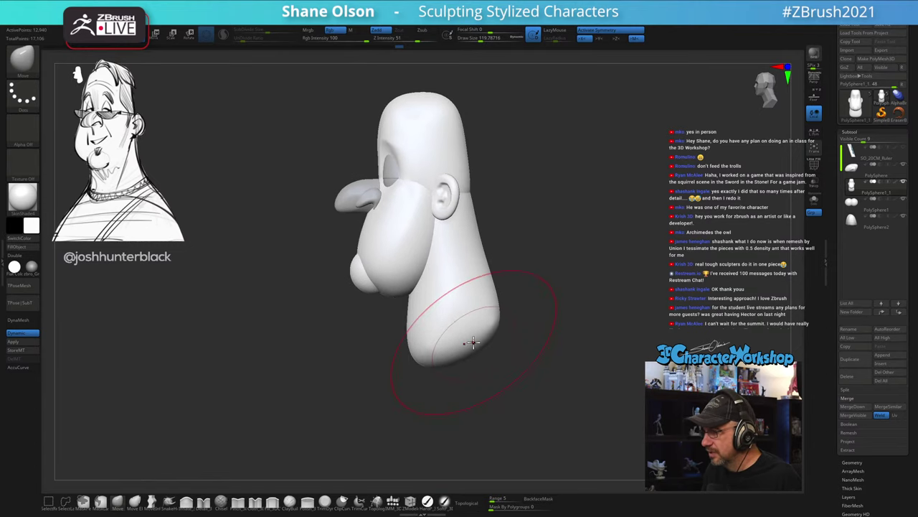
pyautogui.moveTo(559, 313); pyautogui.dragTo(434, 349)
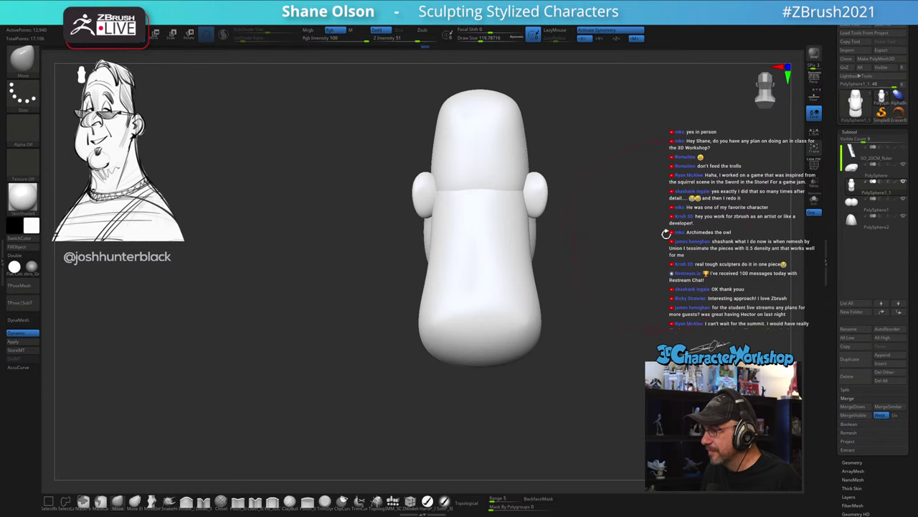
# Step: Refine the neck's width and base using the Move brush at a draw size of about 94, and reduce the draw size to about 39
pyautogui.moveTo(666, 232); pyautogui.dragTo(613, 242)
pyautogui.moveTo(542, 290)
pyautogui.keyDown('alt'); pyautogui.mouseDown()
pyautogui.moveTo(532, 289)
pyautogui.moveTo(545, 312)
pyautogui.mouseUp(); pyautogui.keyUp('alt')
pyautogui.press('s')
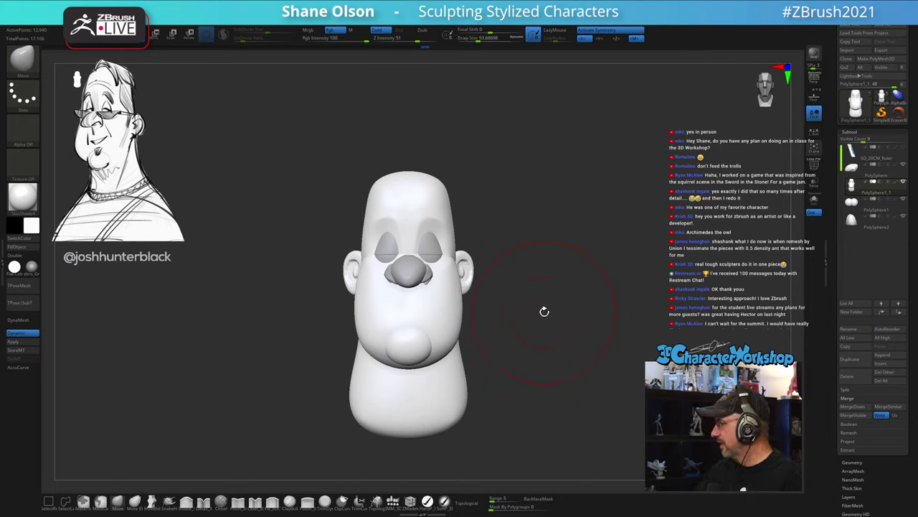
pyautogui.moveTo(553, 378); pyautogui.dragTo(533, 291)
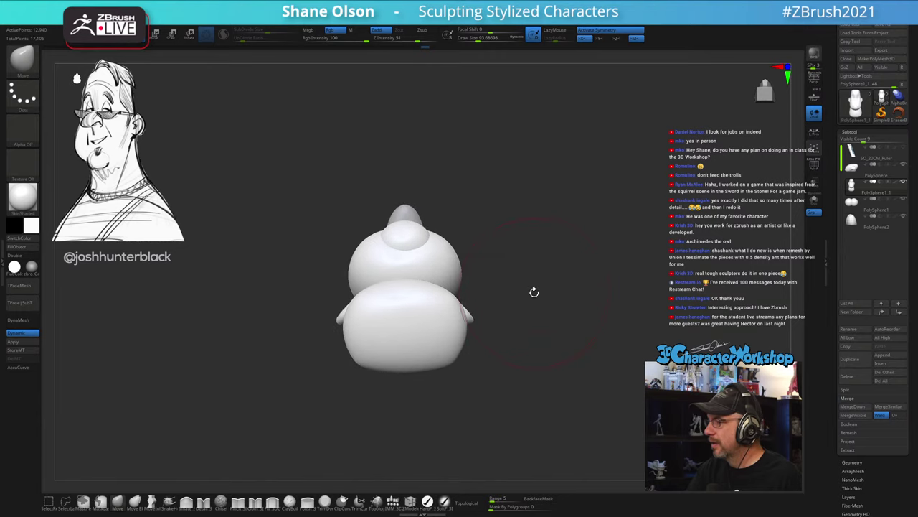
pyautogui.press('s')
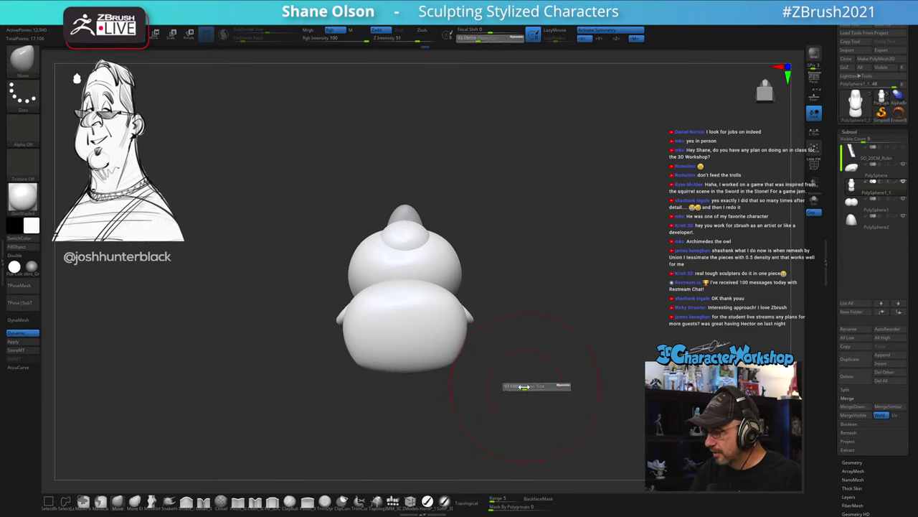
pyautogui.moveTo(520, 388); pyautogui.dragTo(517, 388)
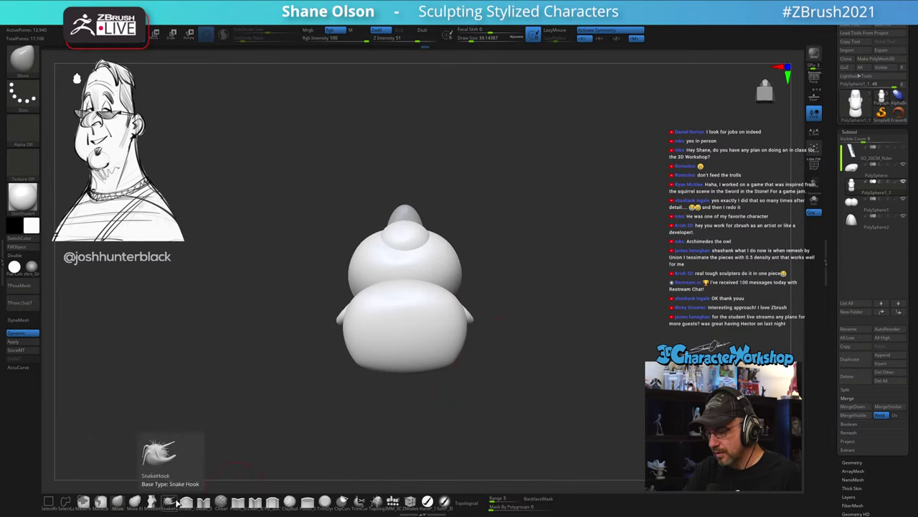
# Step: Insert a large QuadSphere-2 from the underside of the neck as the starting form for the torso
pyautogui.click(394, 502)
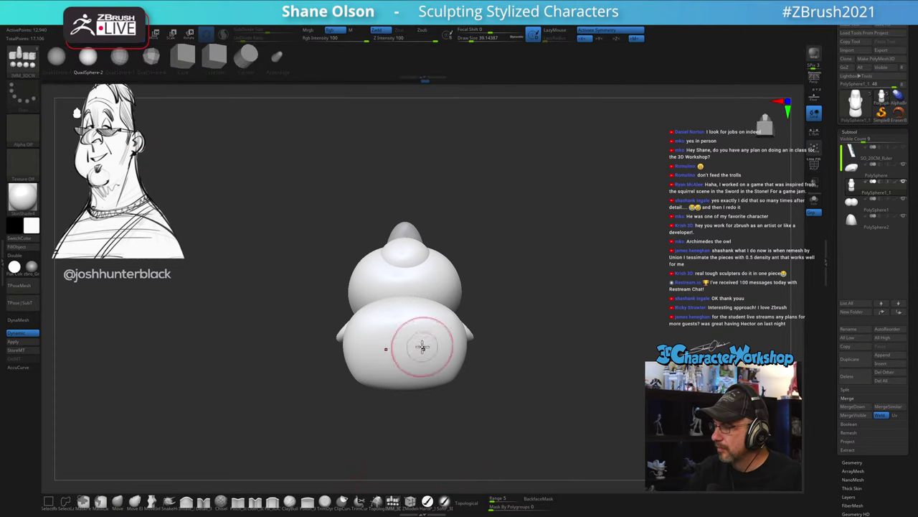
pyautogui.moveTo(406, 336); pyautogui.dragTo(405, 406)
pyautogui.moveTo(547, 287); pyautogui.dragTo(551, 323)
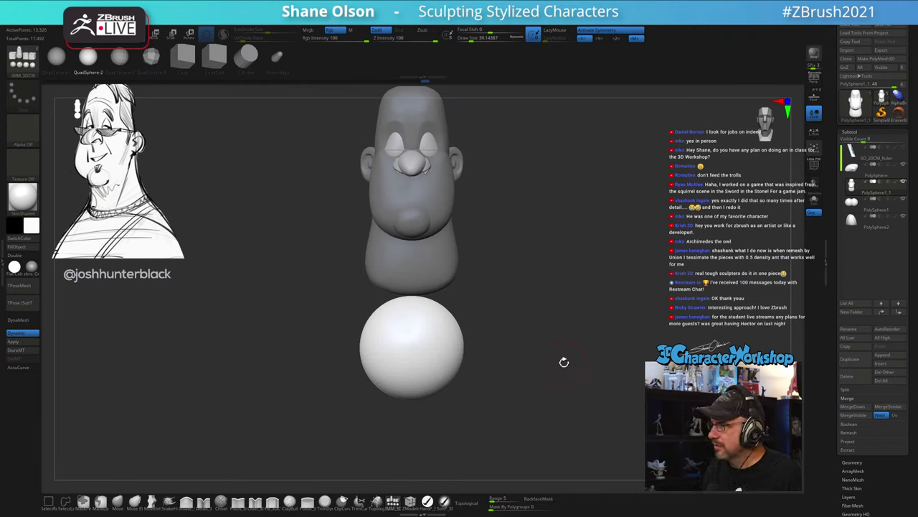
# Step: Raise the torso sphere until it overlaps the base of the neck and stretch it sideways into a wide oval
pyautogui.press('w')
pyautogui.moveTo(550, 322); pyautogui.dragTo(510, 282)
pyautogui.keyDown('alt'); pyautogui.click(422, 237); pyautogui.keyUp('alt')
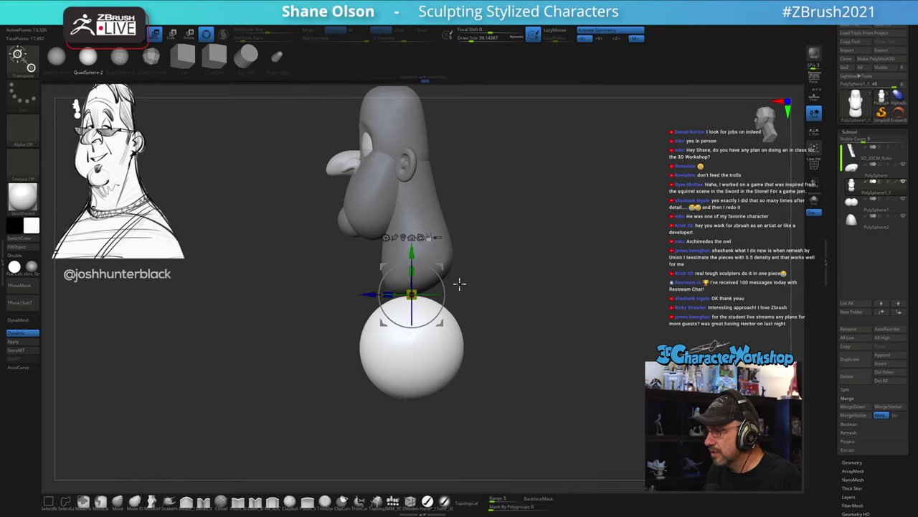
pyautogui.moveTo(411, 249); pyautogui.dragTo(411, 200)
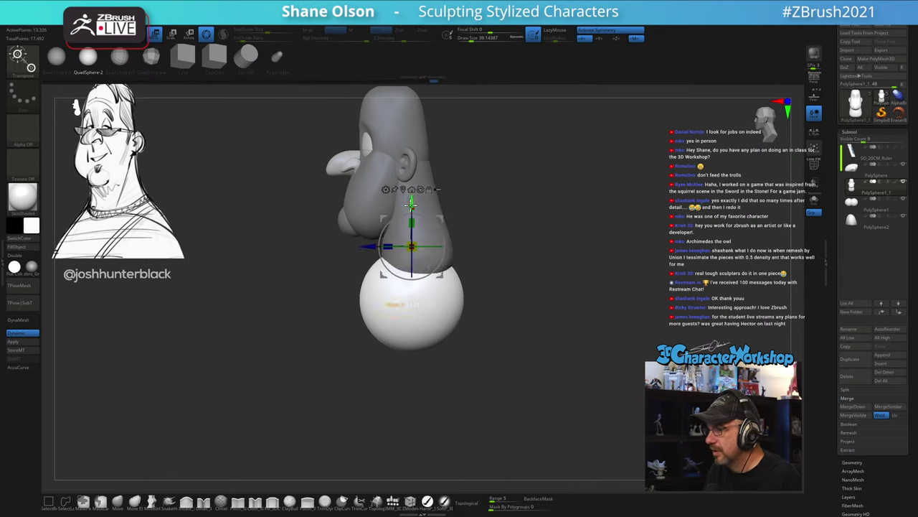
pyautogui.keyDown('shift'); pyautogui.moveTo(567, 241); pyautogui.dragTo(615, 246); pyautogui.keyUp('shift')
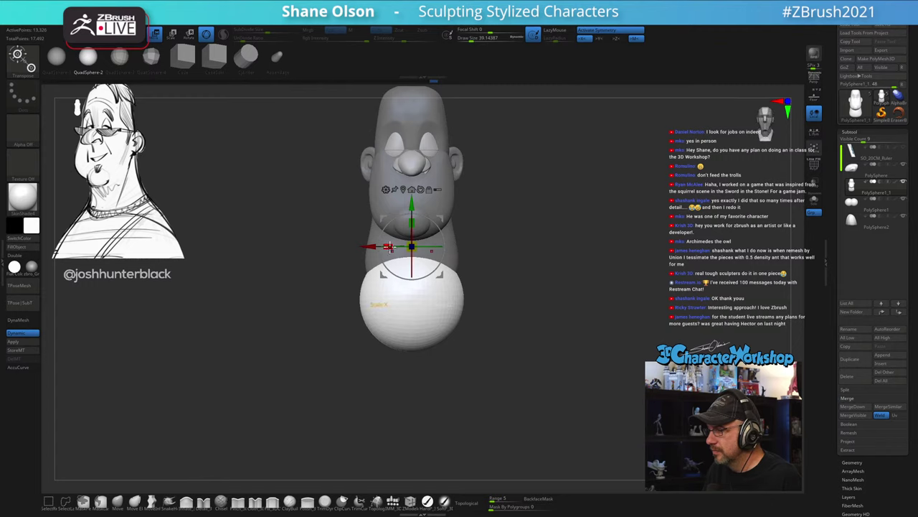
pyautogui.moveTo(388, 248); pyautogui.dragTo(371, 246)
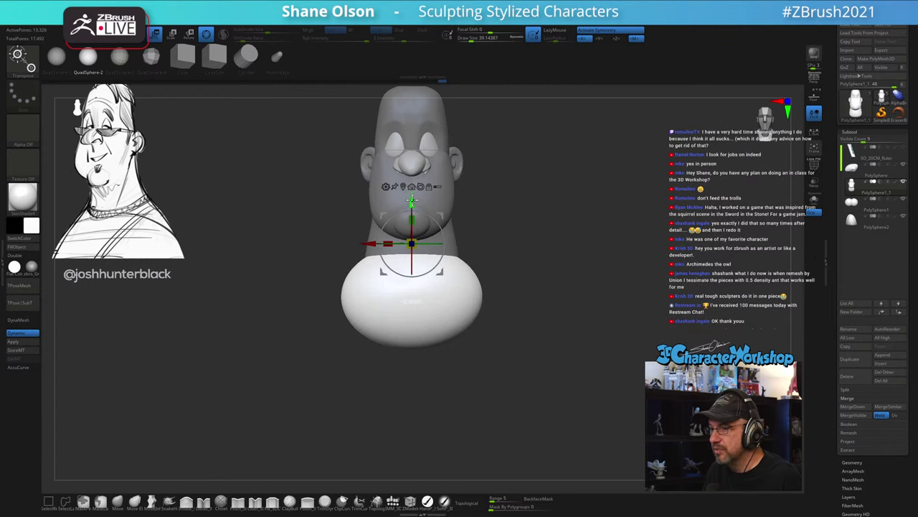
pyautogui.moveTo(412, 202); pyautogui.dragTo(413, 208)
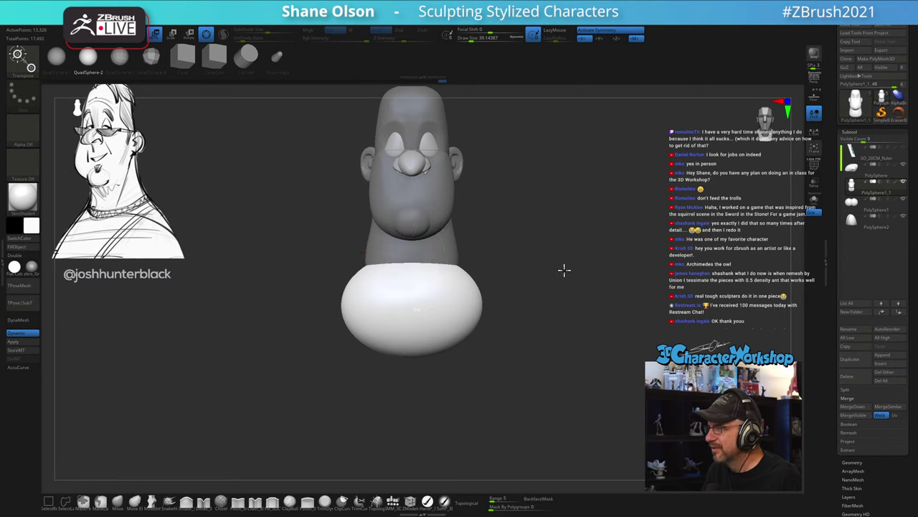
# Step: Enlarge the torso form, stretch it vertically and front to back, nudge it up under the neck, and return to Draw mode
pyautogui.moveTo(564, 268)
pyautogui.mouseDown()
pyautogui.moveTo(603, 300)
pyautogui.moveTo(574, 299)
pyautogui.moveTo(557, 254)
pyautogui.mouseUp()
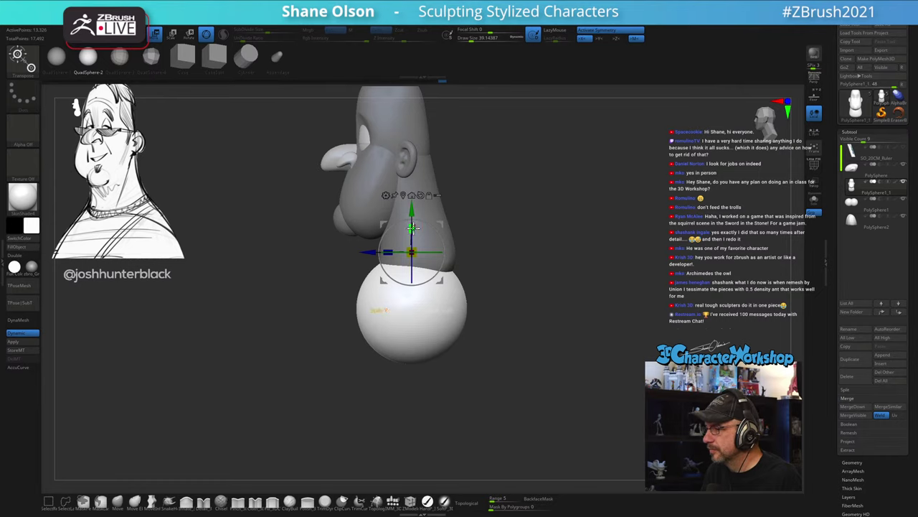
pyautogui.moveTo(412, 226); pyautogui.dragTo(412, 208)
pyautogui.moveTo(518, 202); pyautogui.dragTo(362, 244)
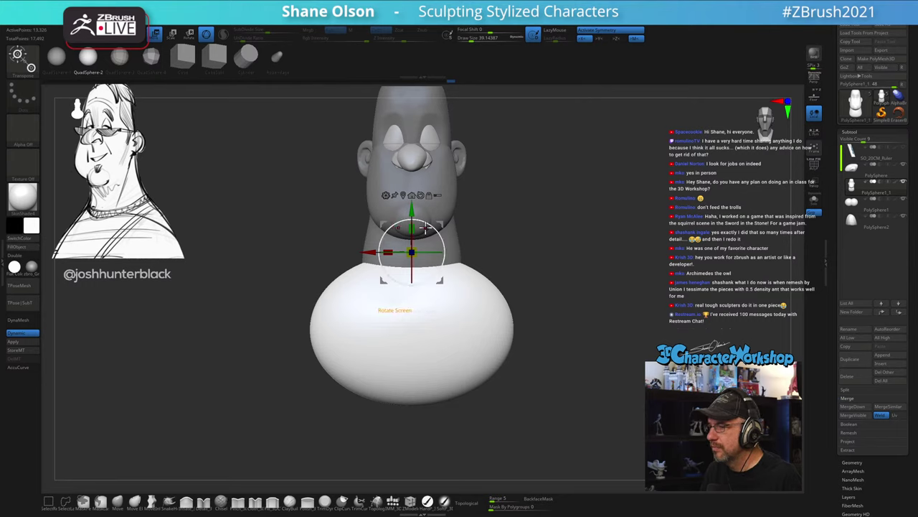
pyautogui.moveTo(412, 230); pyautogui.dragTo(413, 224)
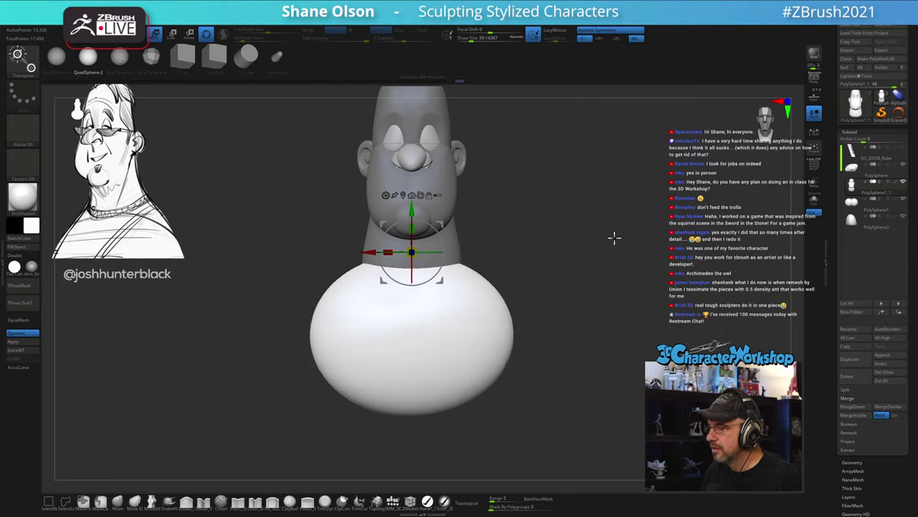
pyautogui.moveTo(613, 238); pyautogui.dragTo(582, 238)
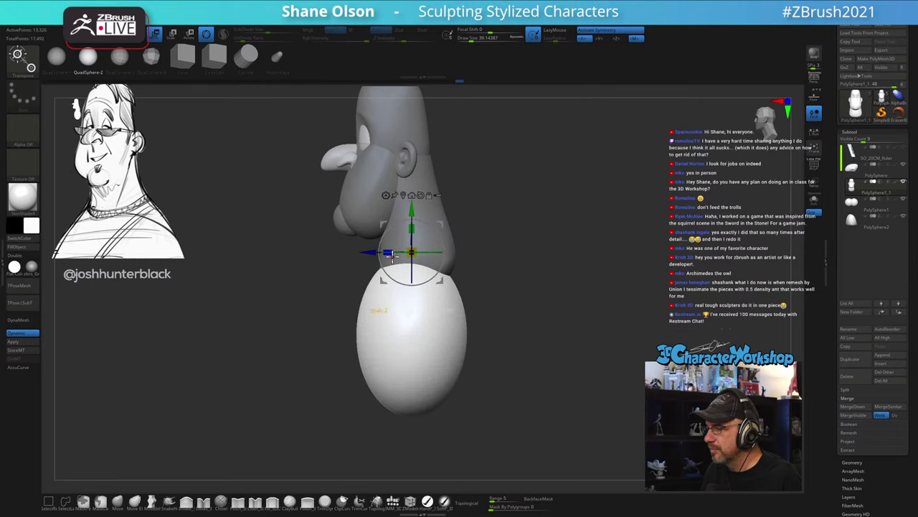
pyautogui.moveTo(392, 256); pyautogui.dragTo(374, 253)
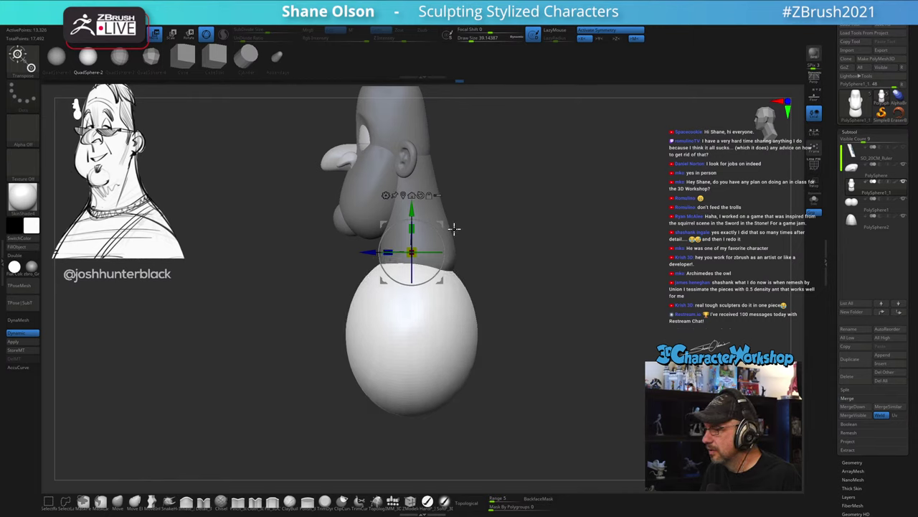
pyautogui.moveTo(440, 224); pyautogui.dragTo(443, 219)
pyautogui.press('q')
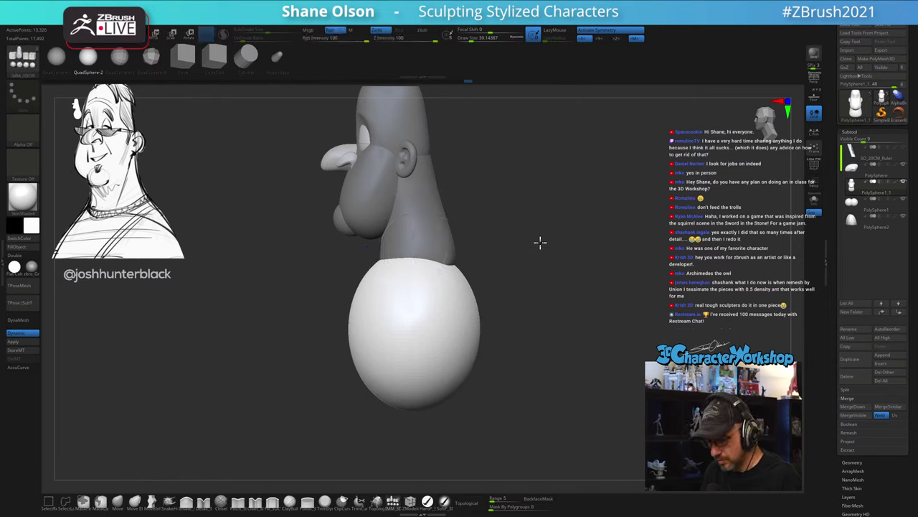
# Step: Slope the torso's shoulders in toward the neck using the Move brush at a draw size of about 149
pyautogui.moveTo(540, 243); pyautogui.dragTo(564, 263)
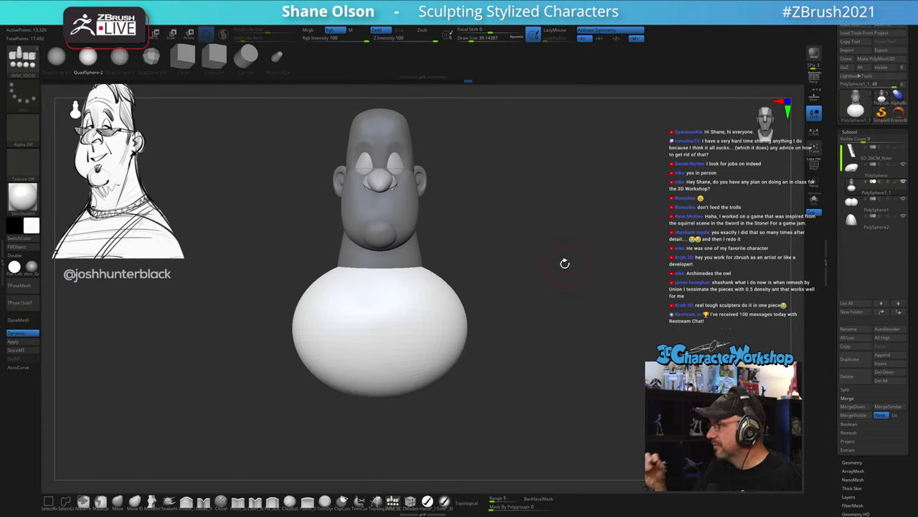
pyautogui.moveTo(527, 335)
pyautogui.keyDown('alt'); pyautogui.mouseDown()
pyautogui.moveTo(527, 322)
pyautogui.moveTo(516, 337)
pyautogui.mouseUp(); pyautogui.keyUp('alt')
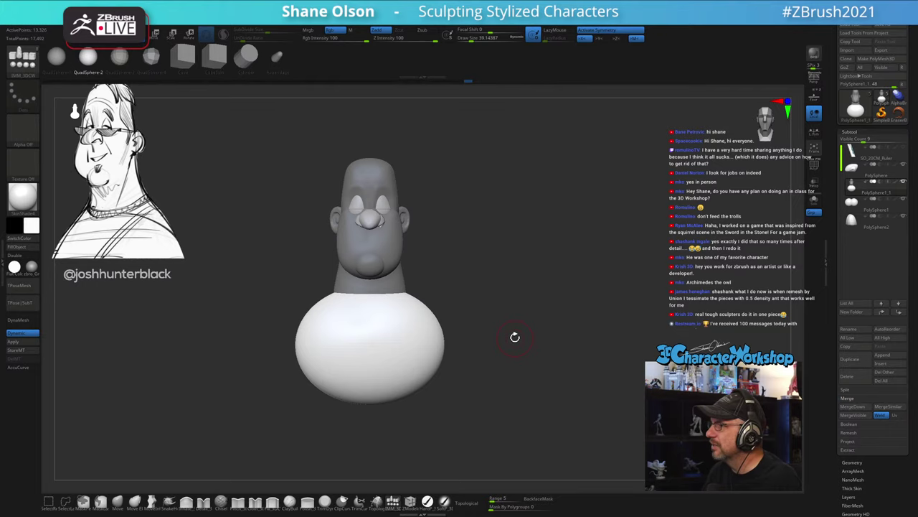
pyautogui.click(121, 501)
pyautogui.press('s')
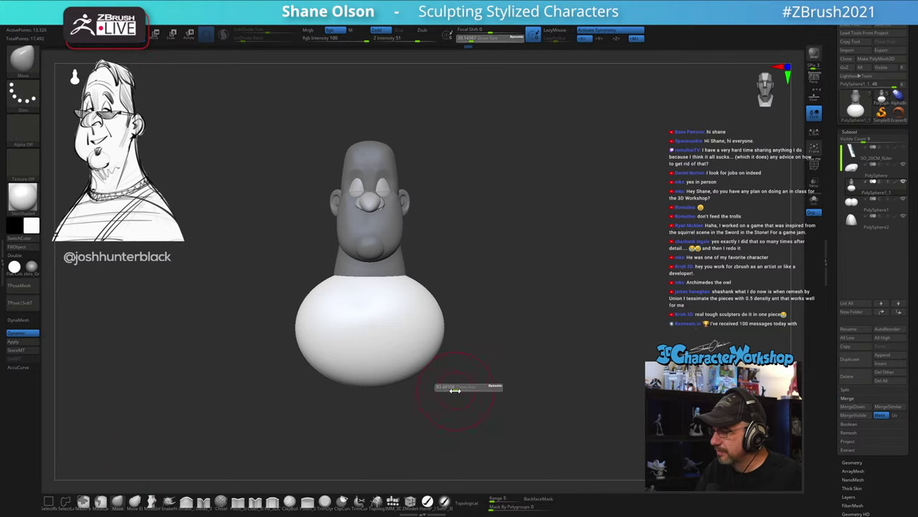
pyautogui.moveTo(456, 389); pyautogui.dragTo(459, 390)
pyautogui.keyDown('alt'); pyautogui.moveTo(468, 356); pyautogui.dragTo(467, 390); pyautogui.keyUp('alt')
pyautogui.press('s')
pyautogui.moveTo(459, 328); pyautogui.dragTo(462, 328)
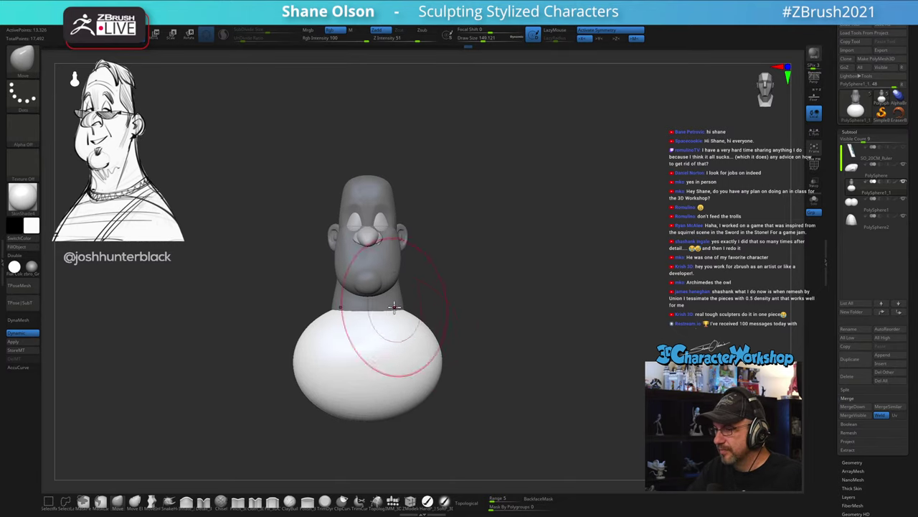
pyautogui.moveTo(409, 285); pyautogui.dragTo(389, 277)
pyautogui.moveTo(427, 312); pyautogui.dragTo(432, 308)
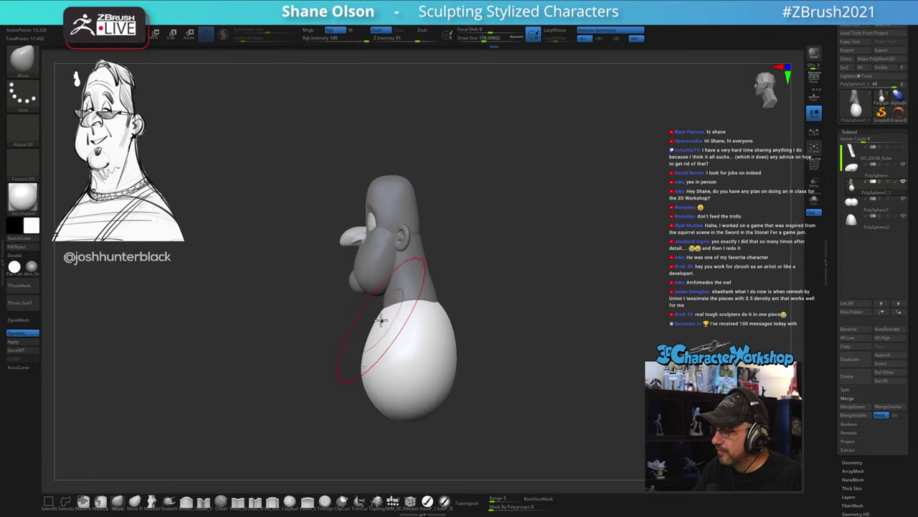
# Step: Shape the torso's chest and upper back into an egg-like profile using the Move brush, reducing the draw size to about 100
pyautogui.moveTo(381, 321)
pyautogui.mouseDown()
pyautogui.moveTo(469, 334)
pyautogui.moveTo(529, 287)
pyautogui.mouseUp()
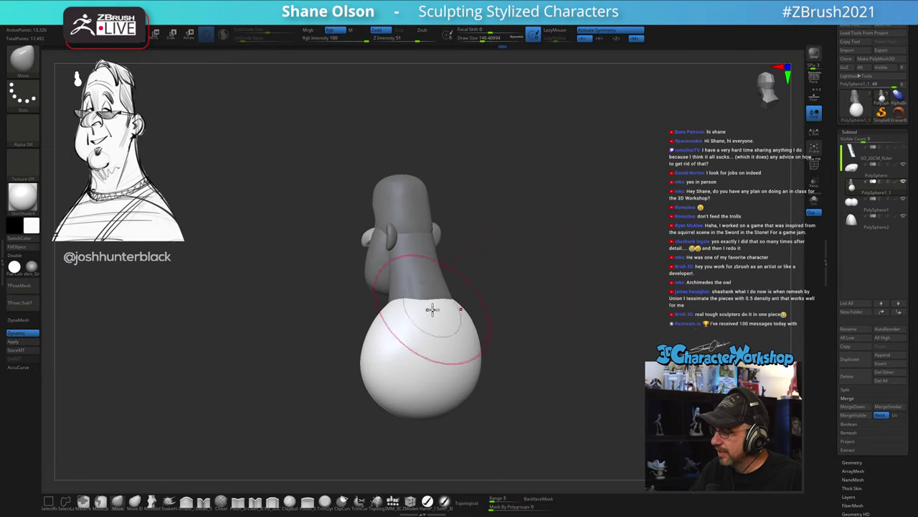
pyautogui.moveTo(461, 276)
pyautogui.mouseDown()
pyautogui.moveTo(470, 283)
pyautogui.moveTo(444, 299)
pyautogui.moveTo(460, 292)
pyautogui.mouseUp()
pyautogui.moveTo(464, 317); pyautogui.dragTo(486, 305, button='right')
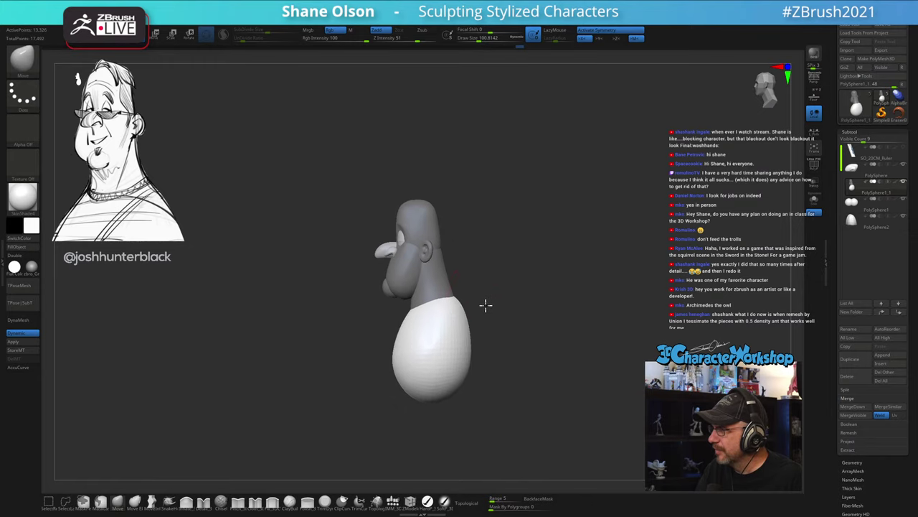
# Step: Adjust the torso's overall silhouette from the side and front using the Move brush at a draw size of about 217
pyautogui.moveTo(485, 305); pyautogui.dragTo(488, 297)
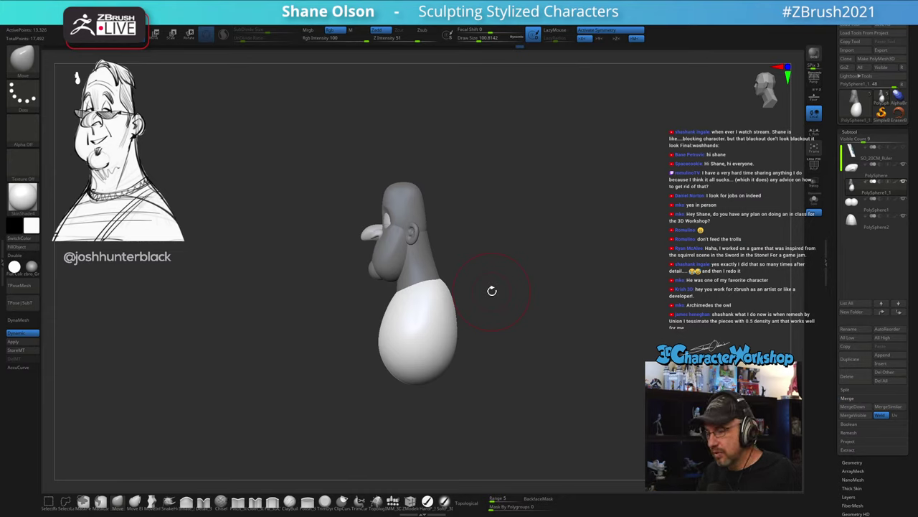
pyautogui.moveTo(491, 291); pyautogui.dragTo(538, 385)
pyautogui.moveTo(517, 346)
pyautogui.mouseDown()
pyautogui.moveTo(532, 348)
pyautogui.moveTo(523, 360)
pyautogui.mouseUp()
pyautogui.press('s')
pyautogui.press('s')
pyautogui.moveTo(511, 329); pyautogui.dragTo(493, 341)
pyautogui.press('s')
pyautogui.click(488, 343)
pyautogui.moveTo(505, 361); pyautogui.dragTo(535, 340, button='right')
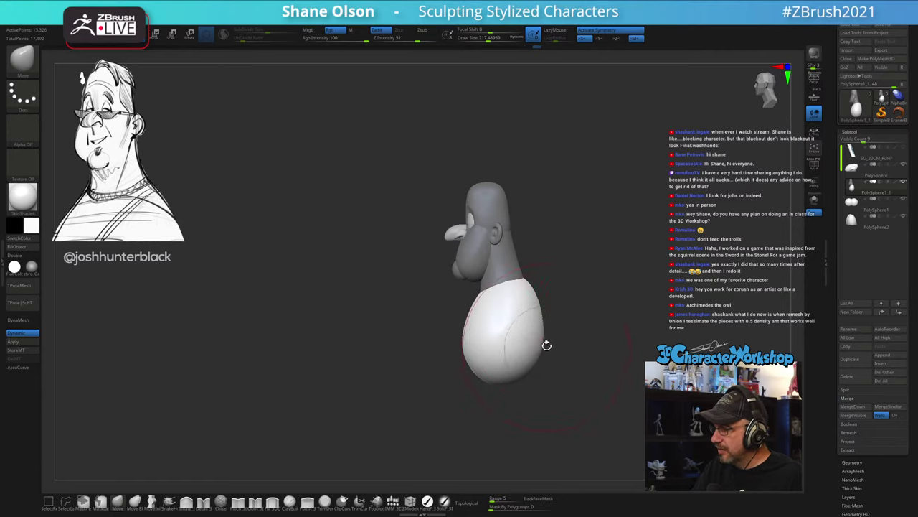
pyautogui.moveTo(528, 310)
pyautogui.mouseDown(button='right')
pyautogui.moveTo(543, 328)
pyautogui.moveTo(536, 328)
pyautogui.mouseUp(button='right')
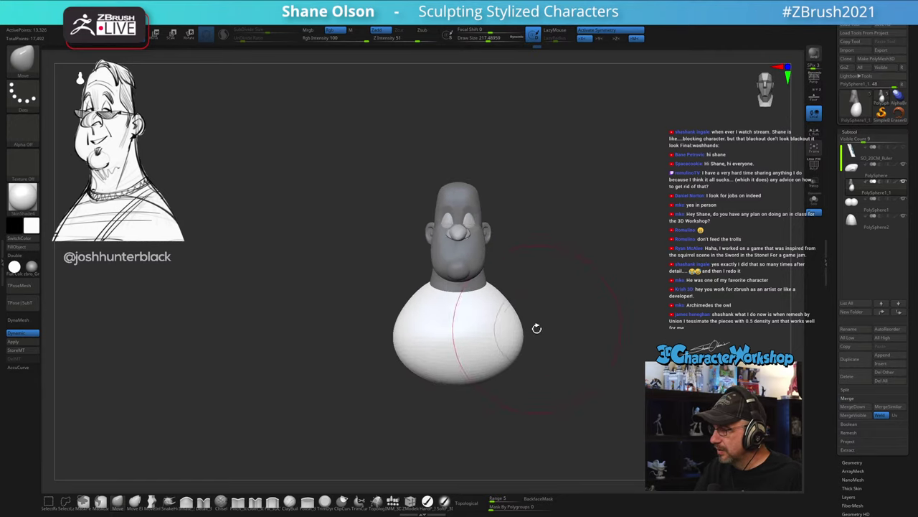
# Step: Invert the mask, refine the neck's fit against the torso using the Move brush at a draw size of about 158, and invert the mask back
pyautogui.press('ctrl')
pyautogui.keyDown('ctrl'); pyautogui.click(550, 310); pyautogui.keyUp('ctrl')
pyautogui.moveTo(528, 304)
pyautogui.mouseDown()
pyautogui.moveTo(519, 266)
pyautogui.moveTo(540, 263)
pyautogui.moveTo(492, 297)
pyautogui.moveTo(501, 288)
pyautogui.mouseUp()
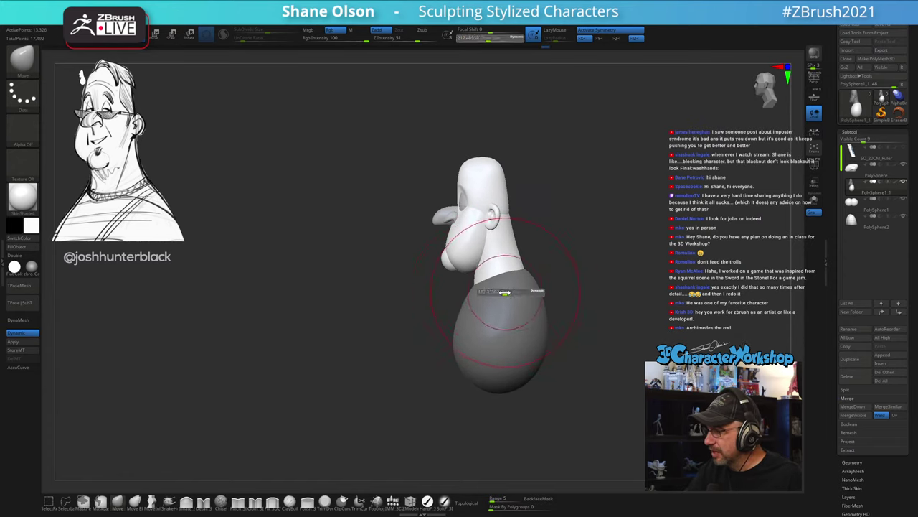
pyautogui.moveTo(545, 267)
pyautogui.mouseDown()
pyautogui.moveTo(576, 258)
pyautogui.moveTo(523, 334)
pyautogui.mouseUp()
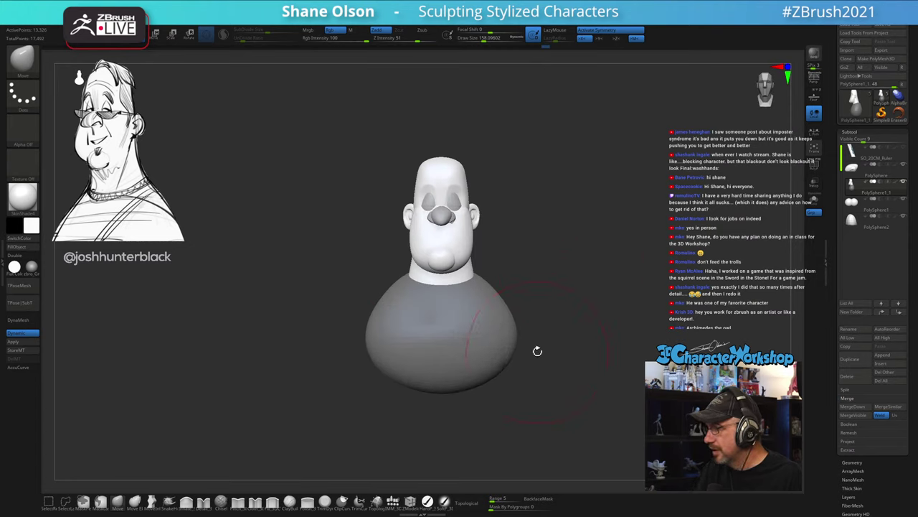
pyautogui.moveTo(530, 337); pyautogui.dragTo(521, 373)
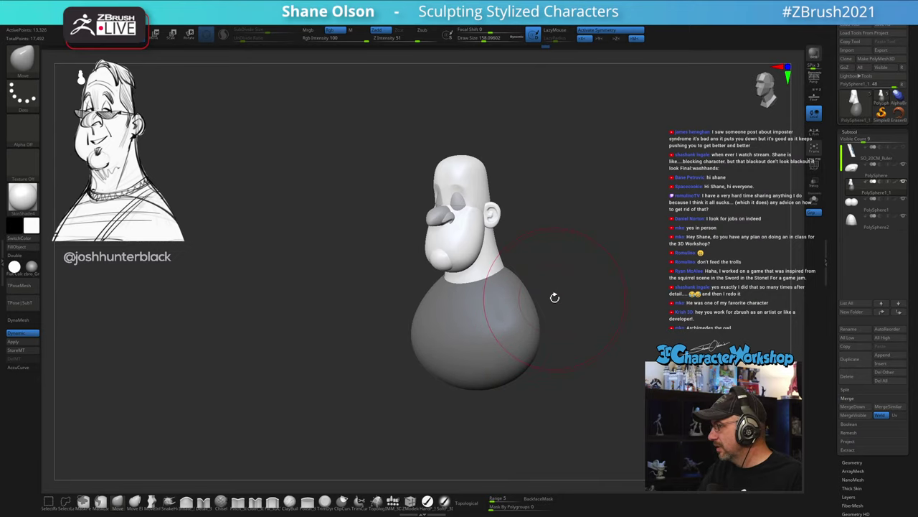
pyautogui.moveTo(593, 361); pyautogui.dragTo(516, 386)
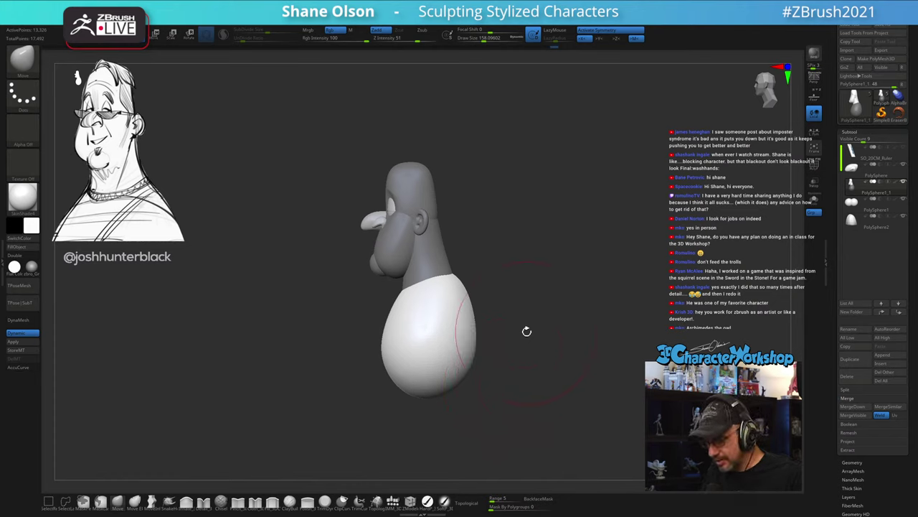
# Step: Split the unmasked torso into its own subtool, make it active, and slice off its lower half along a line sloping down toward the chest
pyautogui.press('space')
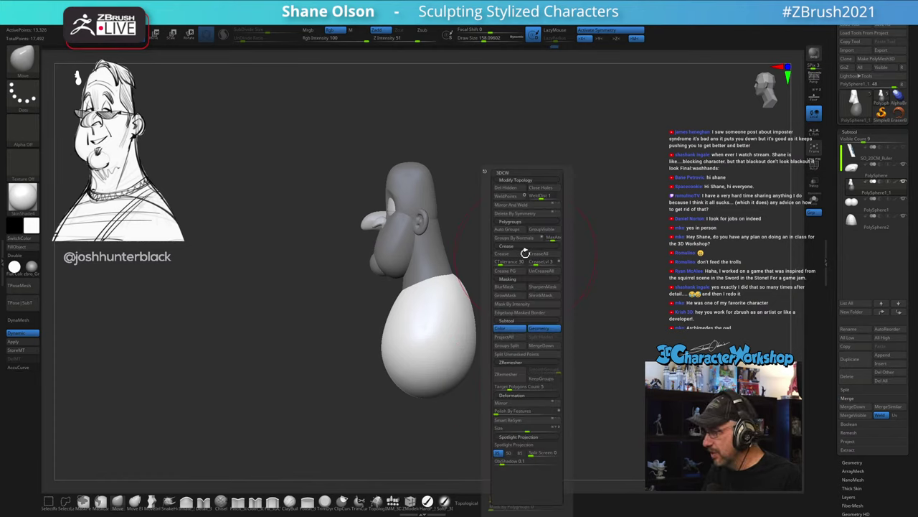
pyautogui.click(515, 355)
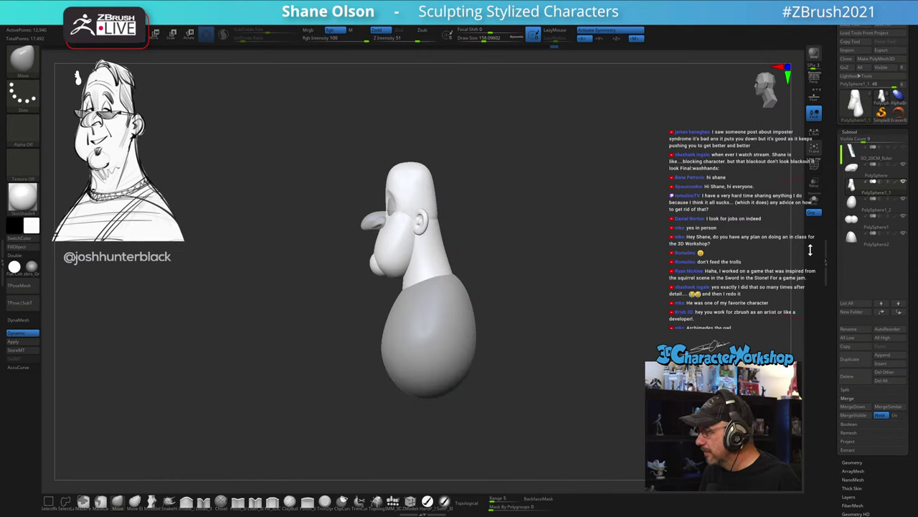
pyautogui.moveTo(851, 244)
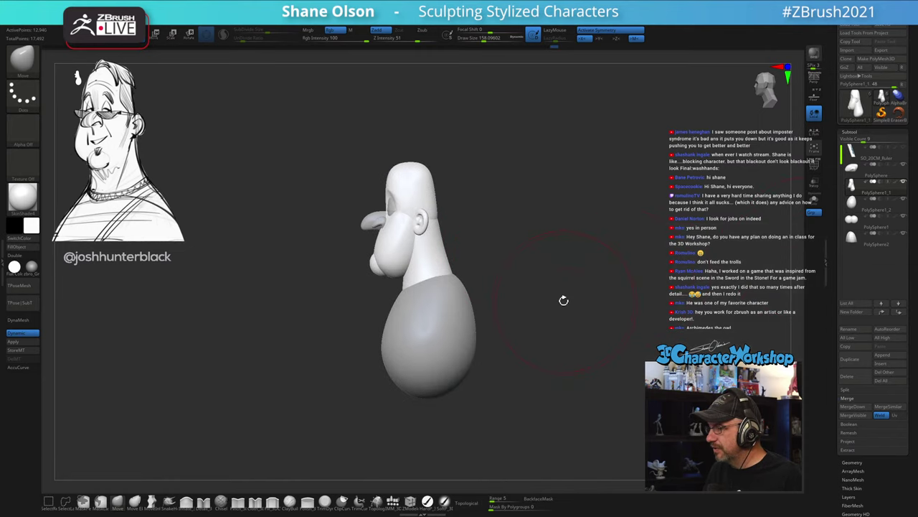
pyautogui.keyDown('alt'); pyautogui.click(466, 335); pyautogui.keyUp('alt')
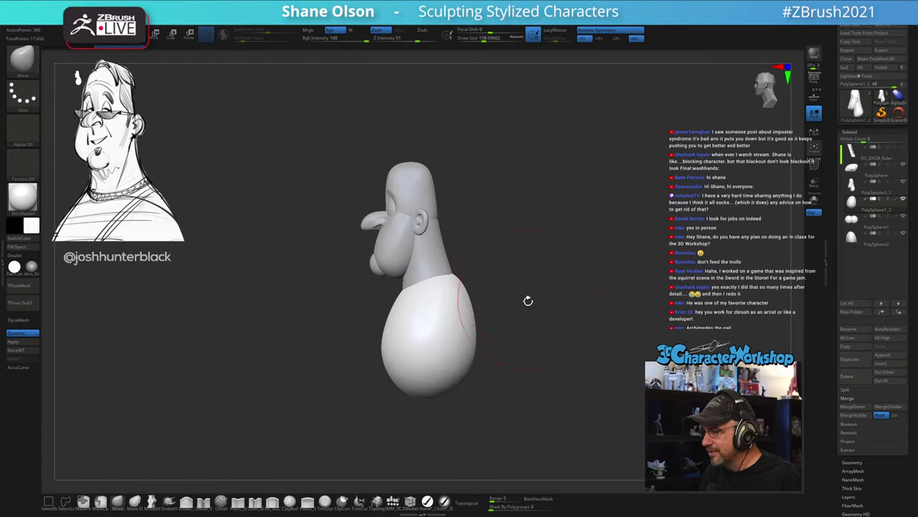
pyautogui.moveTo(510, 324)
pyautogui.keyDown('ctrl'); pyautogui.keyDown('shift'); pyautogui.mouseDown()
pyautogui.moveTo(304, 371)
pyautogui.moveTo(323, 366)
pyautogui.moveTo(324, 352)
pyautogui.mouseUp(); pyautogui.keyUp('shift'); pyautogui.keyUp('ctrl')
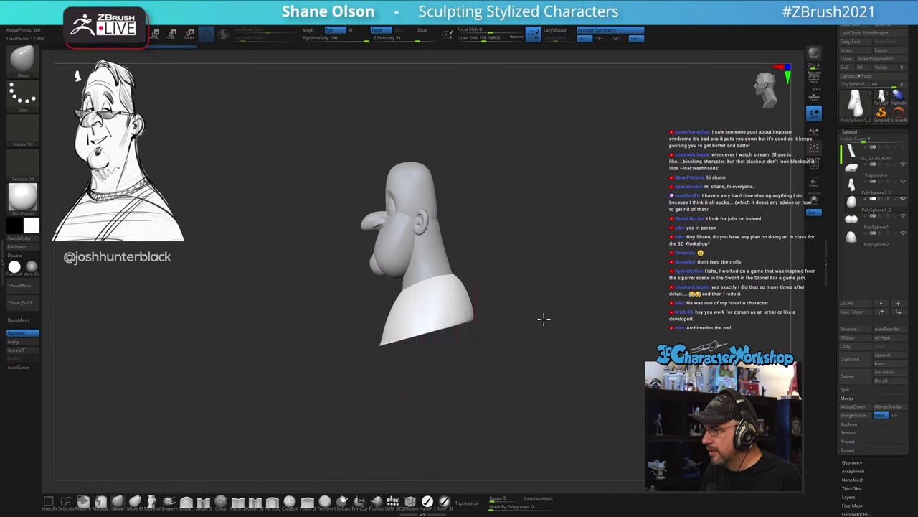
pyautogui.moveTo(543, 318); pyautogui.dragTo(571, 261)
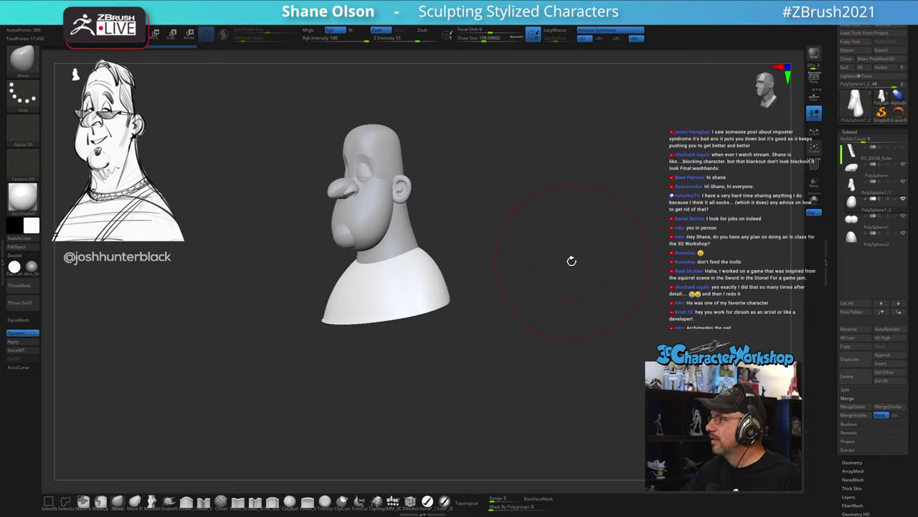
# Step: Refine the shoulders and lower edge of the cut torso using the Move brush, reducing the draw size to about 108 and 90
pyautogui.press('s')
pyautogui.moveTo(548, 344)
pyautogui.mouseDown()
pyautogui.moveTo(545, 291)
pyautogui.moveTo(553, 274)
pyautogui.moveTo(552, 287)
pyautogui.moveTo(564, 267)
pyautogui.moveTo(576, 266)
pyautogui.moveTo(564, 279)
pyautogui.moveTo(568, 266)
pyautogui.mouseUp()
pyautogui.press('s')
pyautogui.press('s')
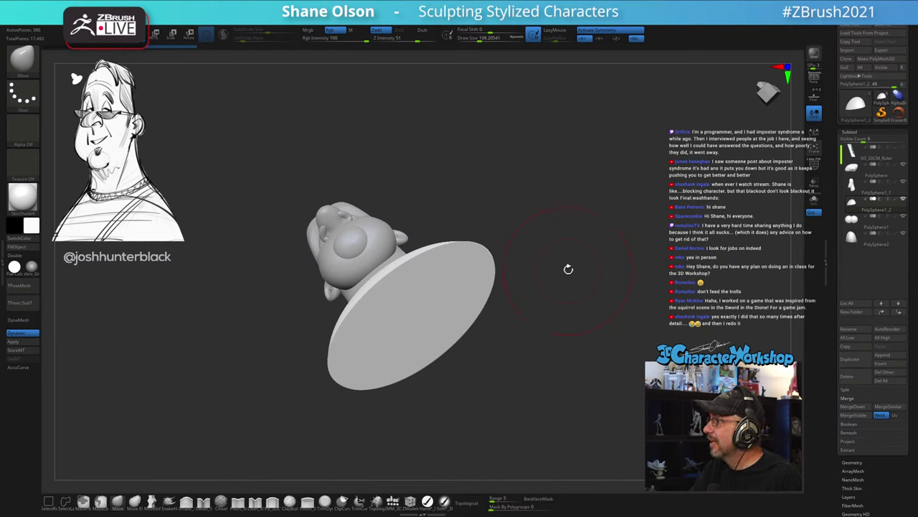
pyautogui.moveTo(568, 266)
pyautogui.mouseDown()
pyautogui.moveTo(559, 299)
pyautogui.moveTo(538, 310)
pyautogui.mouseUp()
pyautogui.press('s')
pyautogui.moveTo(445, 285)
pyautogui.keyDown('shift'); pyautogui.mouseDown()
pyautogui.moveTo(420, 312)
pyautogui.moveTo(460, 282)
pyautogui.moveTo(398, 324)
pyautogui.moveTo(463, 279)
pyautogui.moveTo(553, 369)
pyautogui.moveTo(567, 368)
pyautogui.moveTo(555, 375)
pyautogui.moveTo(588, 360)
pyautogui.moveTo(547, 400)
pyautogui.mouseUp(); pyautogui.keyUp('shift')
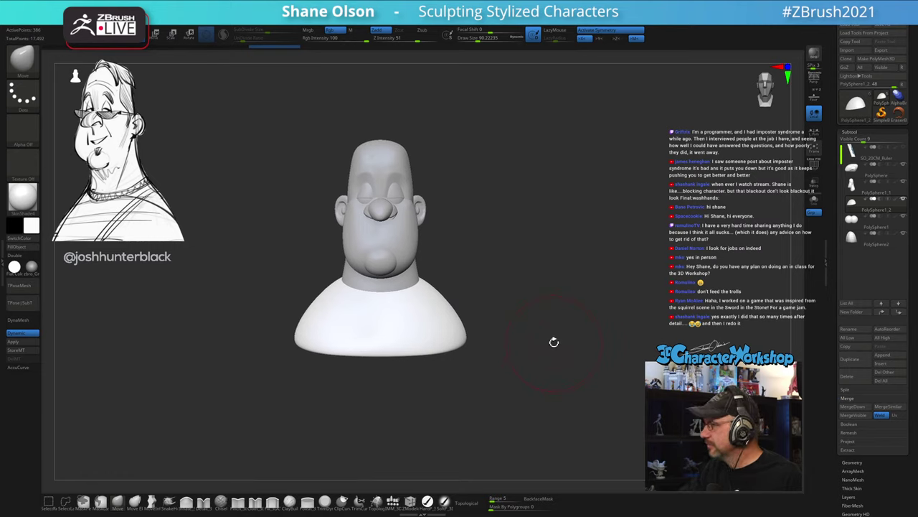
pyautogui.moveTo(560, 330); pyautogui.dragTo(559, 328)
pyautogui.keyDown('alt'); pyautogui.moveTo(546, 274); pyautogui.dragTo(578, 304); pyautogui.keyUp('alt')
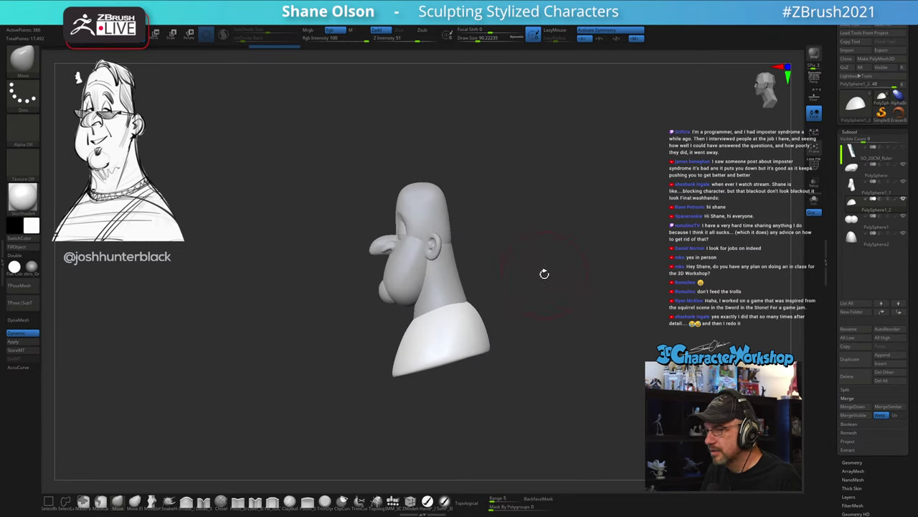
pyautogui.moveTo(518, 237); pyautogui.dragTo(516, 256)
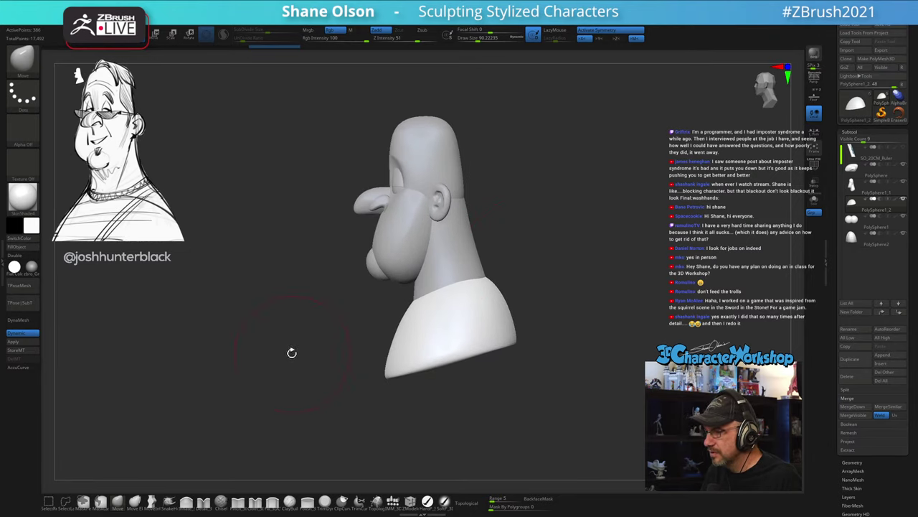
# Step: Make the head subtool active and adjust the side of the face with the Move brush, Topological enabled, at a draw size of about 54
pyautogui.moveTo(307, 353); pyautogui.dragTo(380, 328)
pyautogui.moveTo(609, 292); pyautogui.dragTo(584, 293)
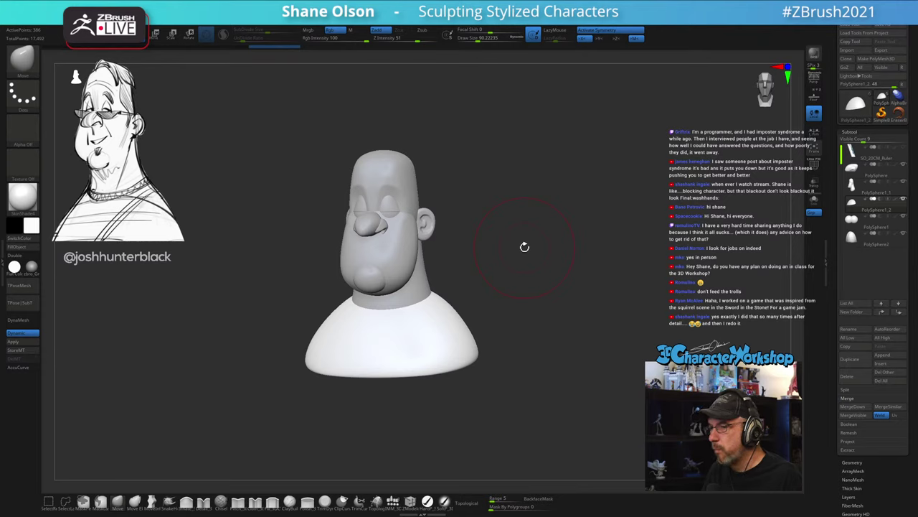
pyautogui.keyDown('alt'); pyautogui.click(379, 154); pyautogui.keyUp('alt')
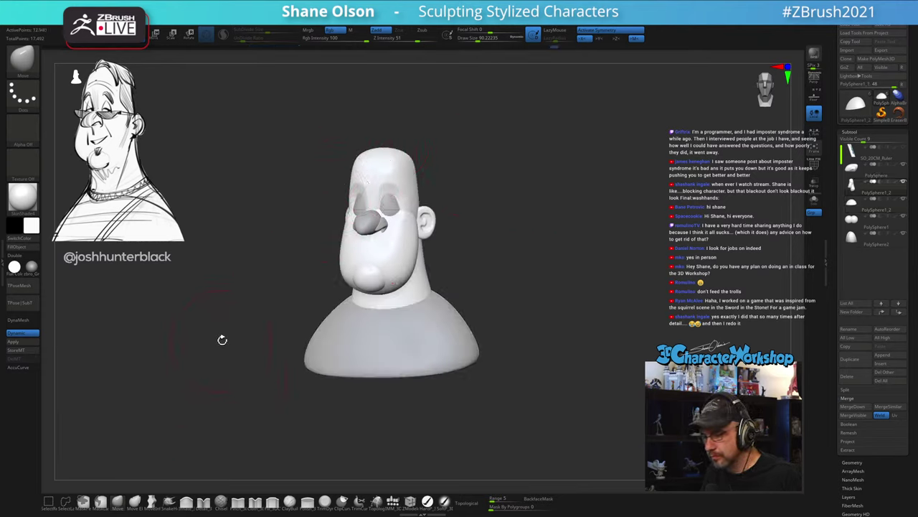
pyautogui.press('s')
pyautogui.click(222, 340)
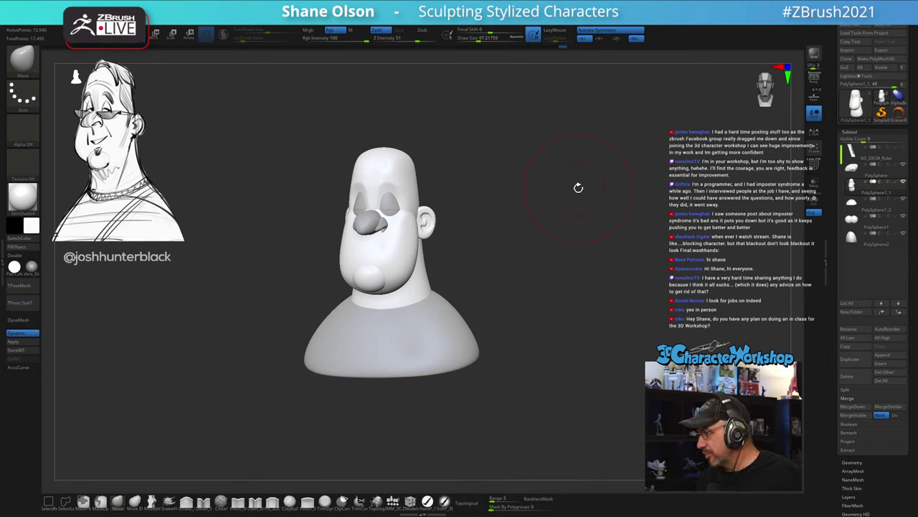
pyautogui.moveTo(509, 266)
pyautogui.keyDown('alt'); pyautogui.mouseDown()
pyautogui.moveTo(514, 299)
pyautogui.moveTo(518, 290)
pyautogui.mouseUp(); pyautogui.keyUp('alt')
pyautogui.press('s')
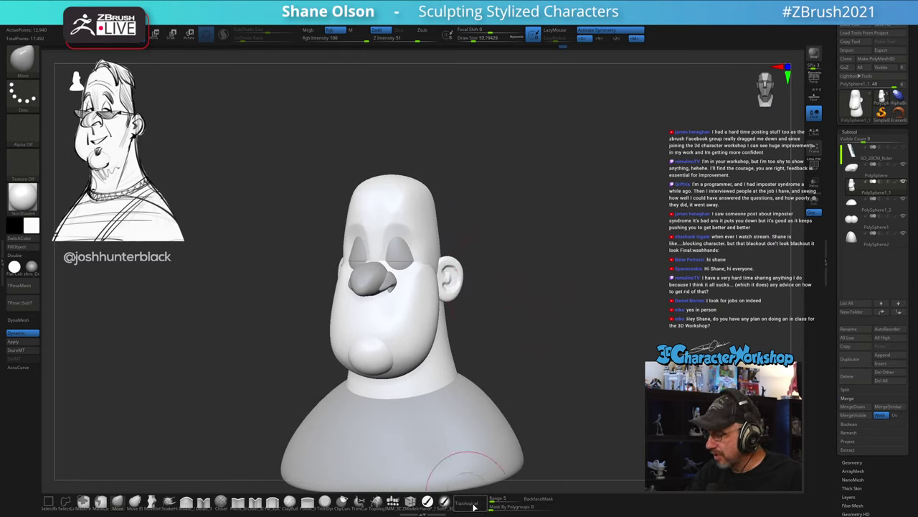
pyautogui.moveTo(349, 249); pyautogui.dragTo(345, 250)
pyautogui.moveTo(366, 222)
pyautogui.mouseDown(button='right')
pyautogui.moveTo(382, 218)
pyautogui.moveTo(347, 230)
pyautogui.mouseUp(button='right')
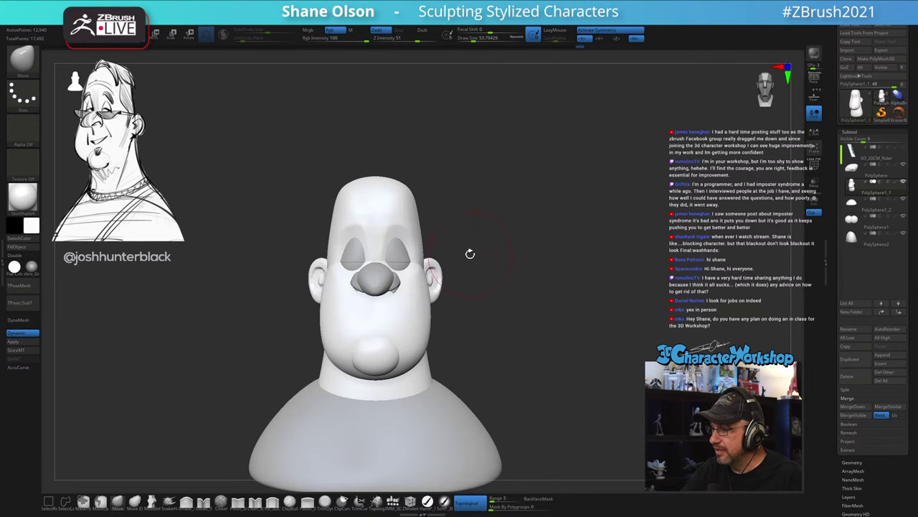
# Step: Refine the sides of the face near the ears using the topological Move brush at draw sizes of about 83 and 71
pyautogui.moveTo(475, 248); pyautogui.dragTo(449, 248, button='right')
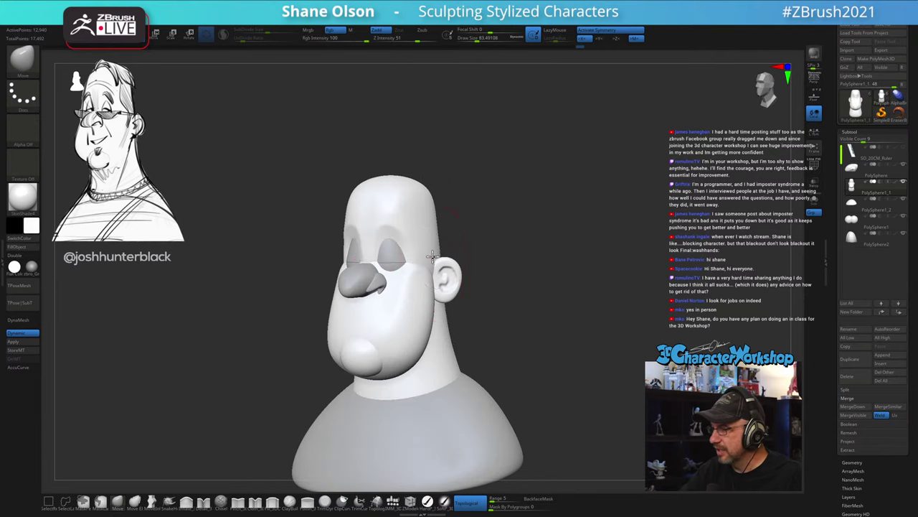
pyautogui.moveTo(496, 293); pyautogui.dragTo(512, 256, button='right')
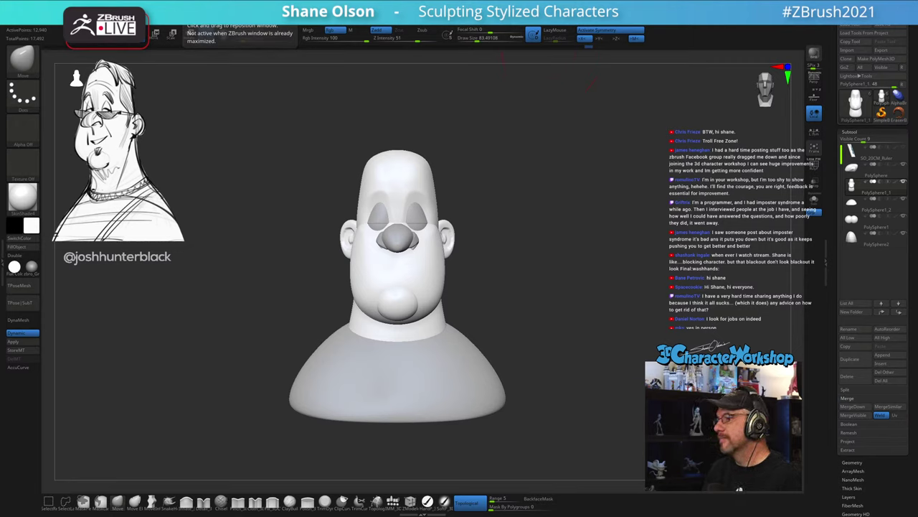
pyautogui.moveTo(570, 256); pyautogui.dragTo(557, 260)
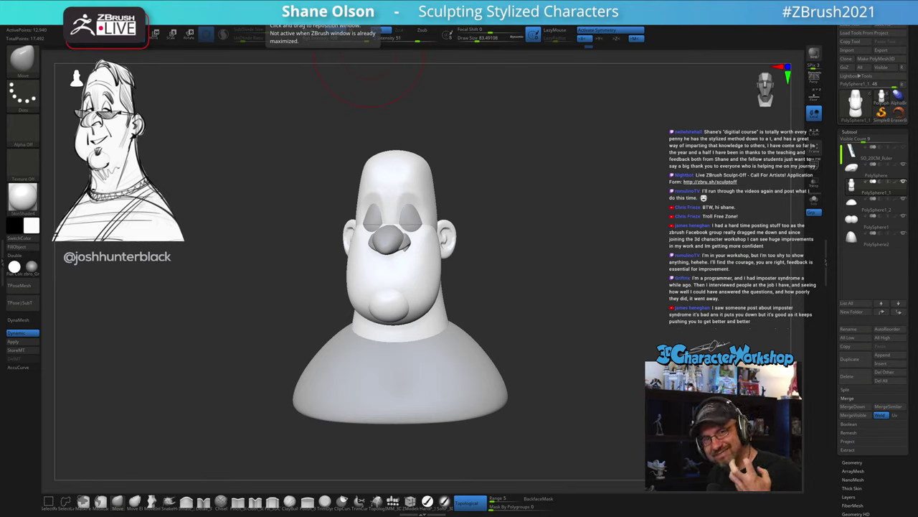
pyautogui.moveTo(520, 280)
pyautogui.mouseDown()
pyautogui.moveTo(500, 287)
pyautogui.moveTo(519, 277)
pyautogui.mouseUp()
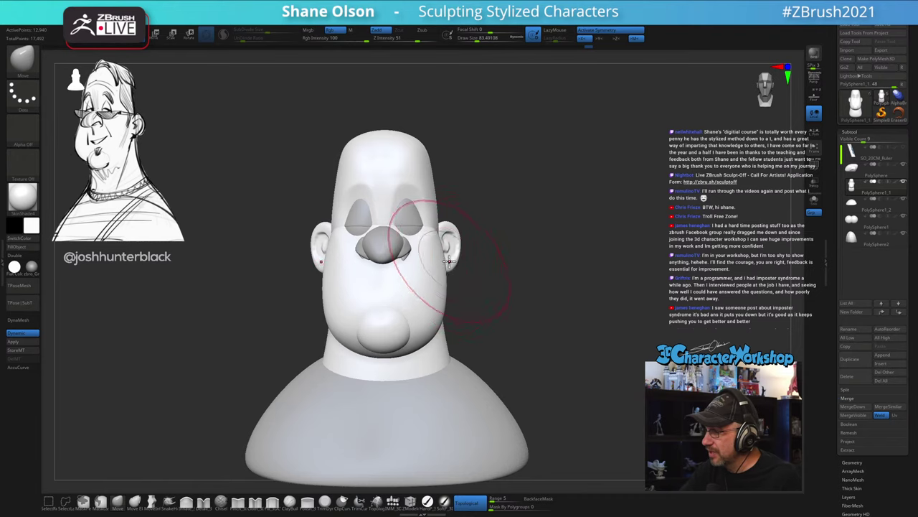
pyautogui.moveTo(449, 261); pyautogui.dragTo(442, 264, button='right')
pyautogui.press('s')
pyautogui.moveTo(445, 261); pyautogui.dragTo(442, 261)
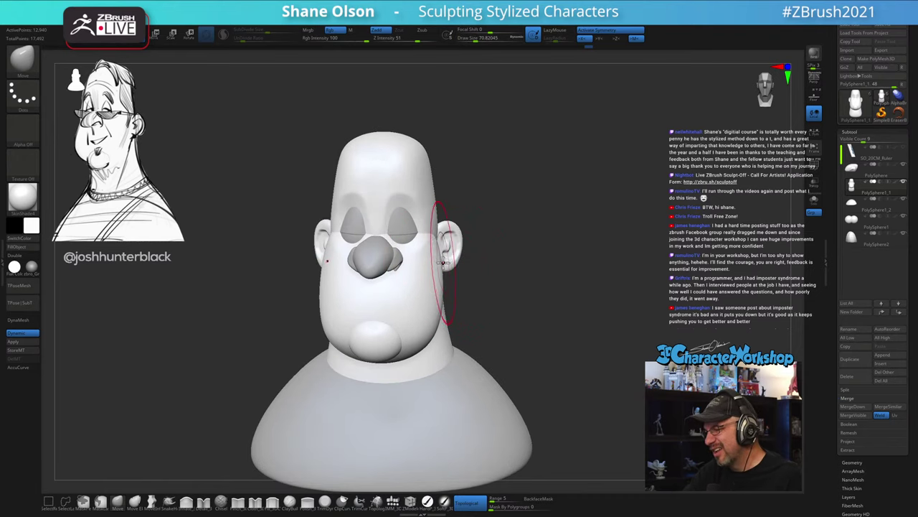
pyautogui.moveTo(438, 264)
pyautogui.mouseDown(button='right')
pyautogui.moveTo(426, 272)
pyautogui.moveTo(424, 252)
pyautogui.moveTo(457, 256)
pyautogui.moveTo(444, 253)
pyautogui.moveTo(451, 287)
pyautogui.mouseUp(button='right')
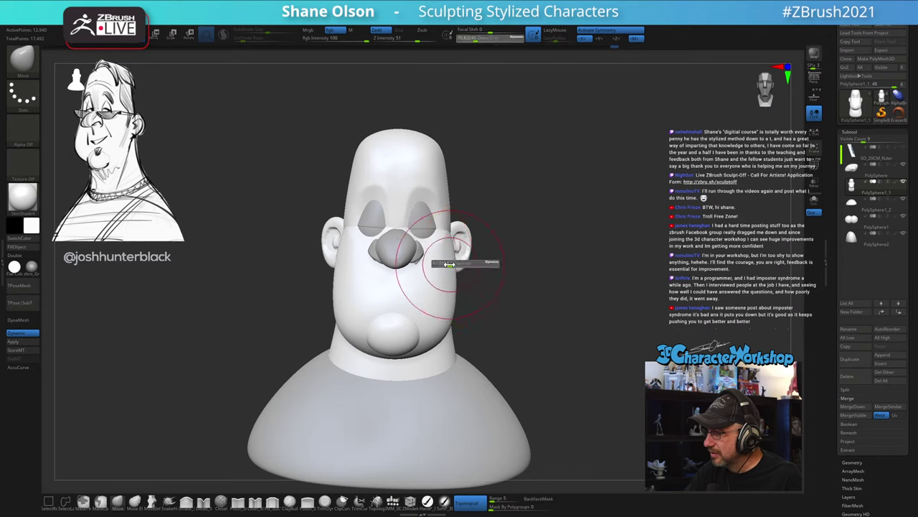
pyautogui.moveTo(447, 247)
pyautogui.mouseDown(button='right')
pyautogui.moveTo(439, 261)
pyautogui.moveTo(451, 260)
pyautogui.moveTo(449, 287)
pyautogui.moveTo(476, 261)
pyautogui.moveTo(496, 300)
pyautogui.moveTo(540, 303)
pyautogui.moveTo(553, 291)
pyautogui.moveTo(537, 309)
pyautogui.moveTo(517, 236)
pyautogui.moveTo(505, 235)
pyautogui.moveTo(550, 220)
pyautogui.moveTo(525, 213)
pyautogui.moveTo(514, 236)
pyautogui.moveTo(529, 211)
pyautogui.mouseUp(button='right')
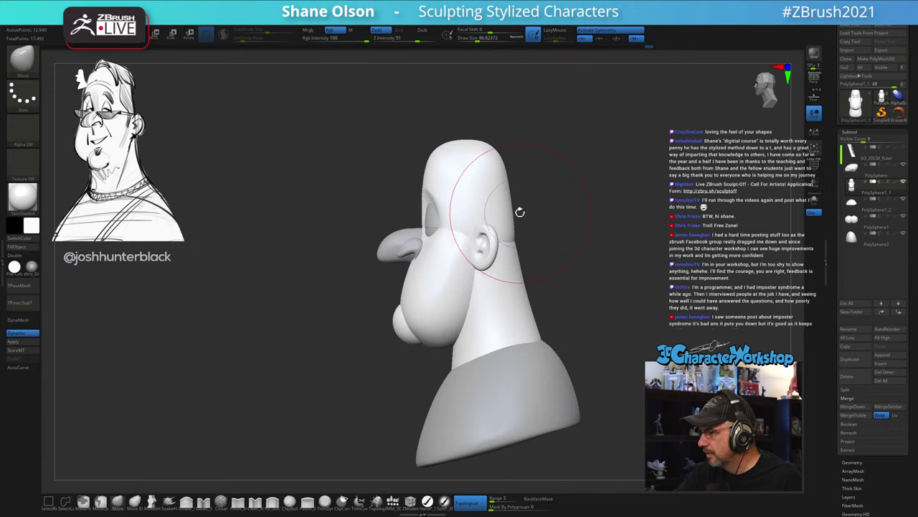
# Step: Square off the upper back corner of the head using the MoveInfiniteDepth brush with AccuCurve enabled, at a draw size of about 39
pyautogui.press('s')
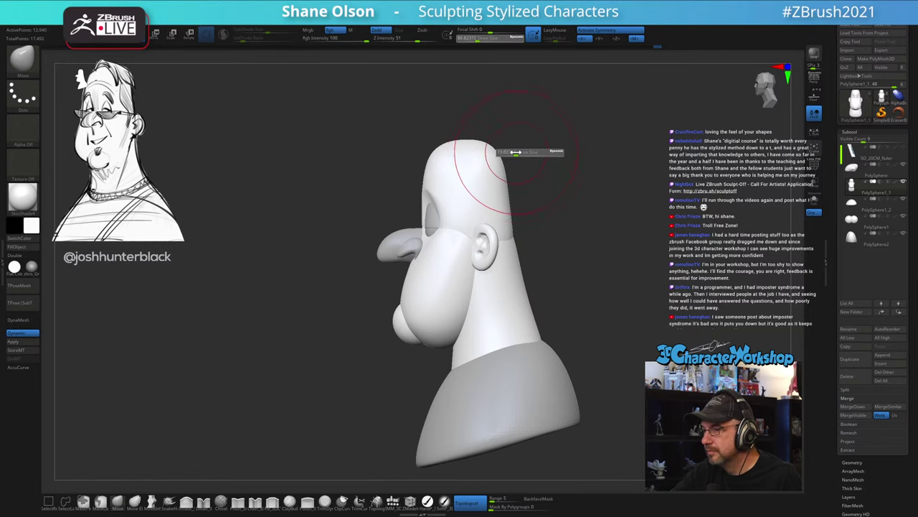
pyautogui.moveTo(515, 152); pyautogui.dragTo(502, 149)
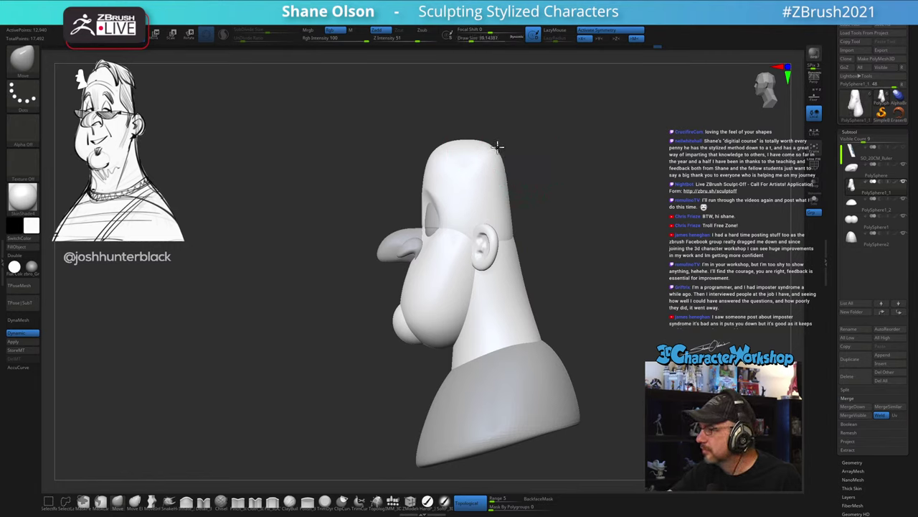
pyautogui.click(151, 500)
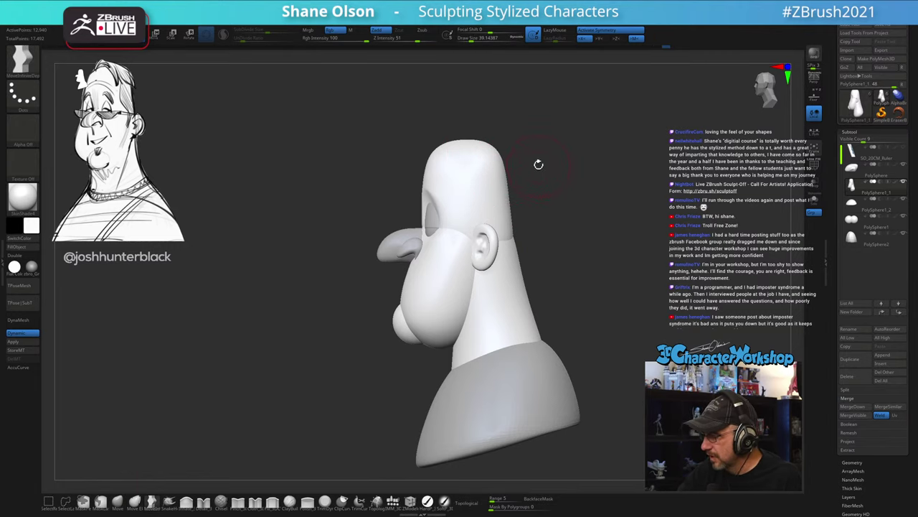
pyautogui.keyDown('alt'); pyautogui.moveTo(541, 177); pyautogui.dragTo(510, 186); pyautogui.keyUp('alt')
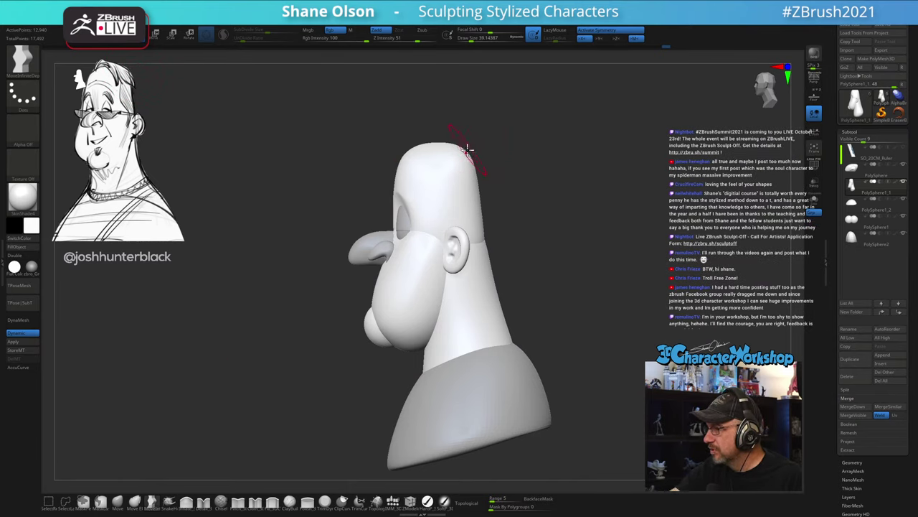
pyautogui.click(19, 367)
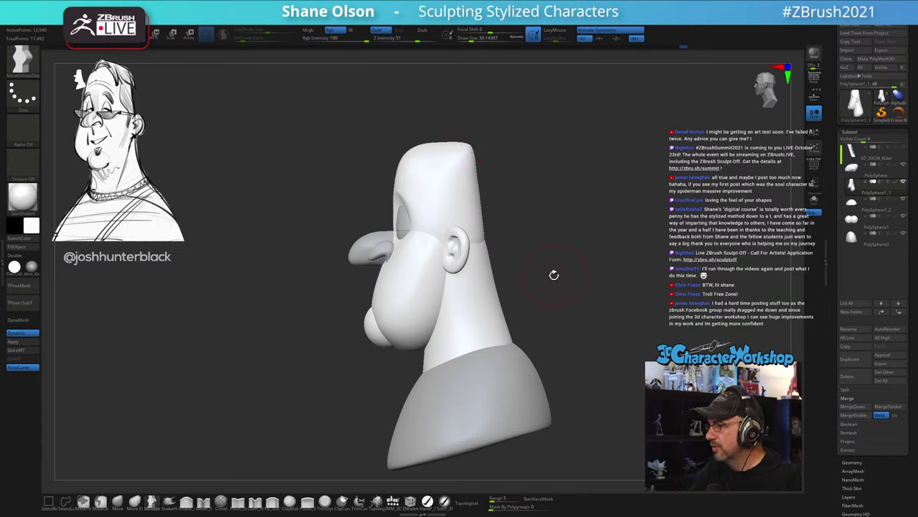
# Step: Smooth the squared-off crown and back of the head using the Smooth brush
pyautogui.moveTo(553, 272)
pyautogui.mouseDown()
pyautogui.moveTo(543, 264)
pyautogui.moveTo(555, 230)
pyautogui.moveTo(539, 259)
pyautogui.mouseUp()
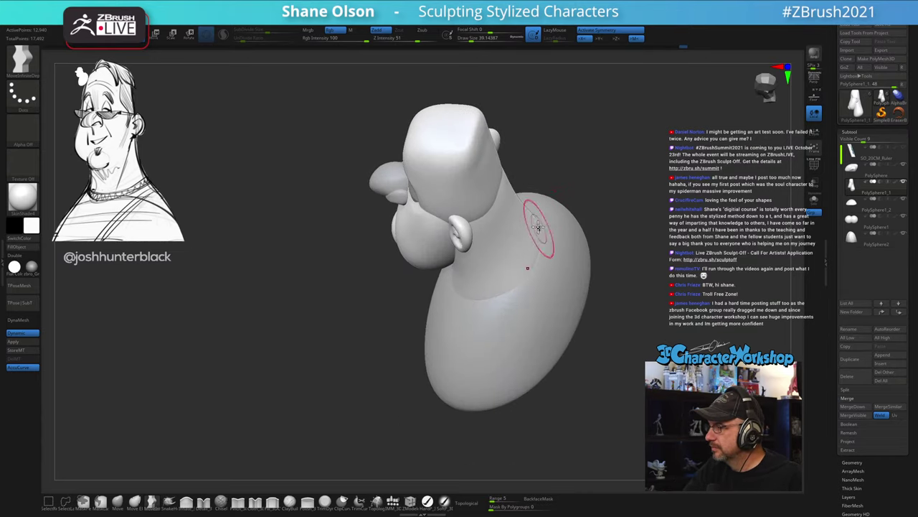
pyautogui.press('shift')
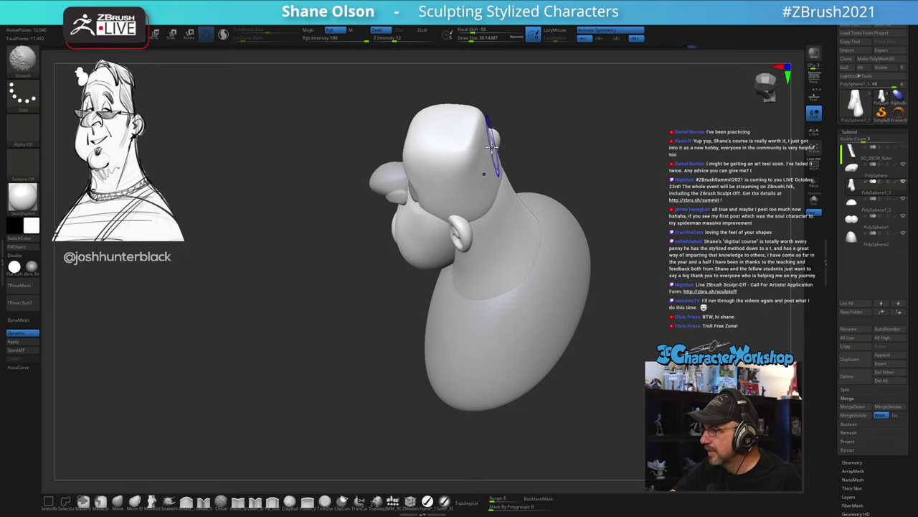
pyautogui.moveTo(535, 162)
pyautogui.mouseDown()
pyautogui.moveTo(552, 170)
pyautogui.moveTo(539, 134)
pyautogui.moveTo(478, 250)
pyautogui.moveTo(410, 211)
pyautogui.moveTo(486, 223)
pyautogui.moveTo(467, 246)
pyautogui.moveTo(482, 215)
pyautogui.mouseUp()
pyautogui.press('shift')
pyautogui.moveTo(529, 315)
pyautogui.mouseDown()
pyautogui.moveTo(521, 308)
pyautogui.moveTo(545, 294)
pyautogui.mouseUp()
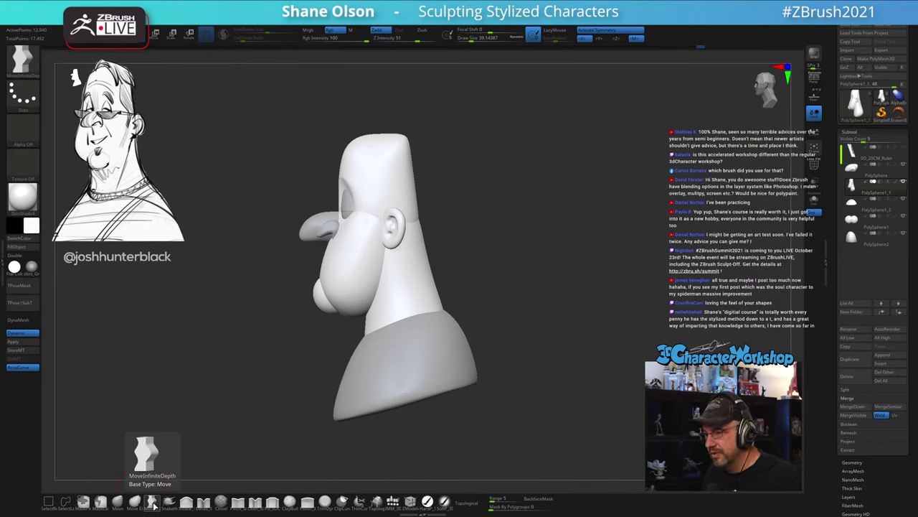
# Step: Refine the crown's silhouette from the side and front using the MoveInfiniteDepth brush, reducing the draw size from about 46 to 37
pyautogui.press('s')
pyautogui.moveTo(216, 363); pyautogui.dragTo(219, 363)
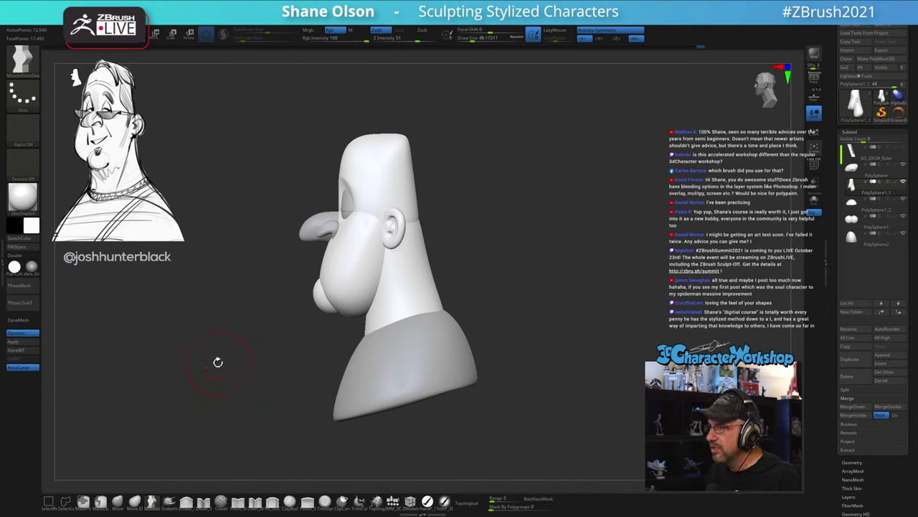
pyautogui.moveTo(529, 271); pyautogui.dragTo(519, 232)
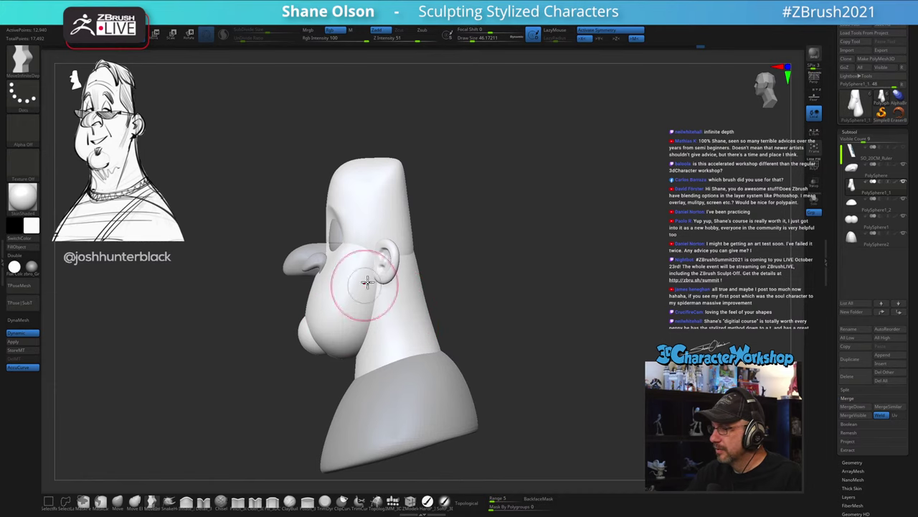
pyautogui.press('s')
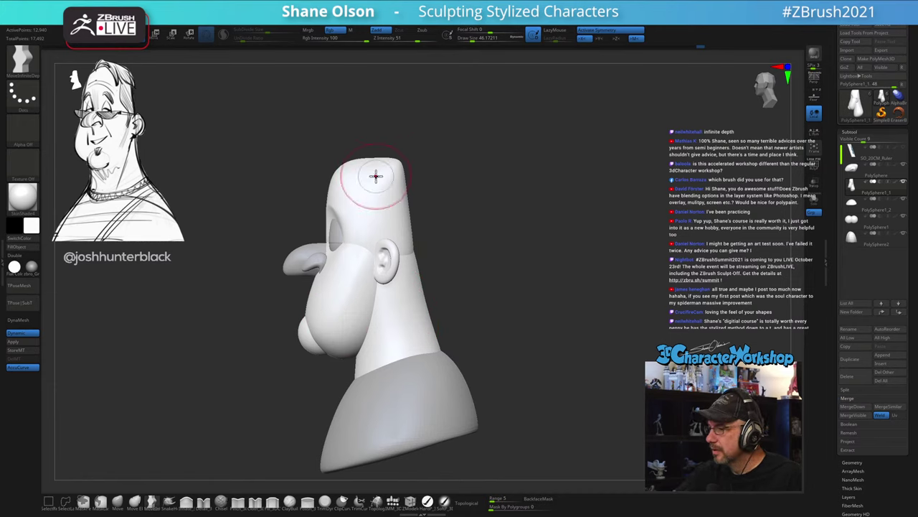
pyautogui.press('s')
pyautogui.moveTo(344, 165); pyautogui.dragTo(338, 174)
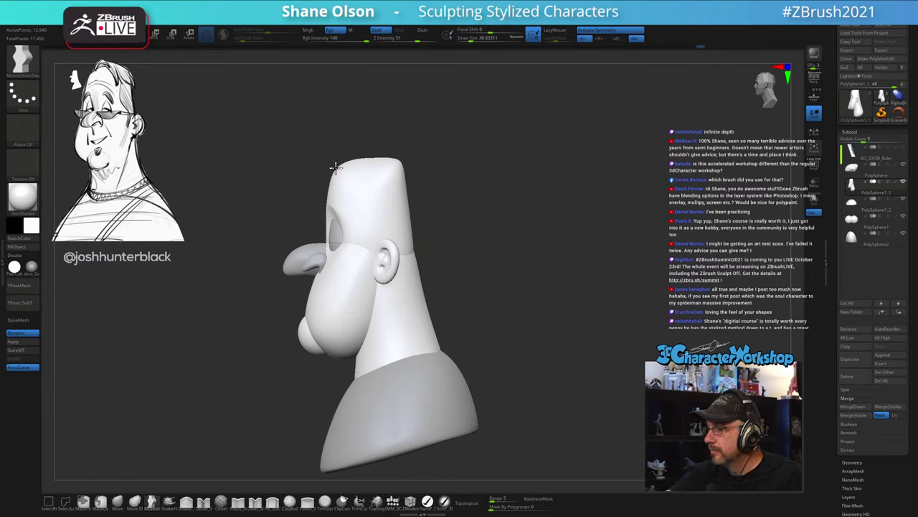
pyautogui.keyDown('shift'); pyautogui.moveTo(441, 203); pyautogui.dragTo(470, 200); pyautogui.keyUp('shift')
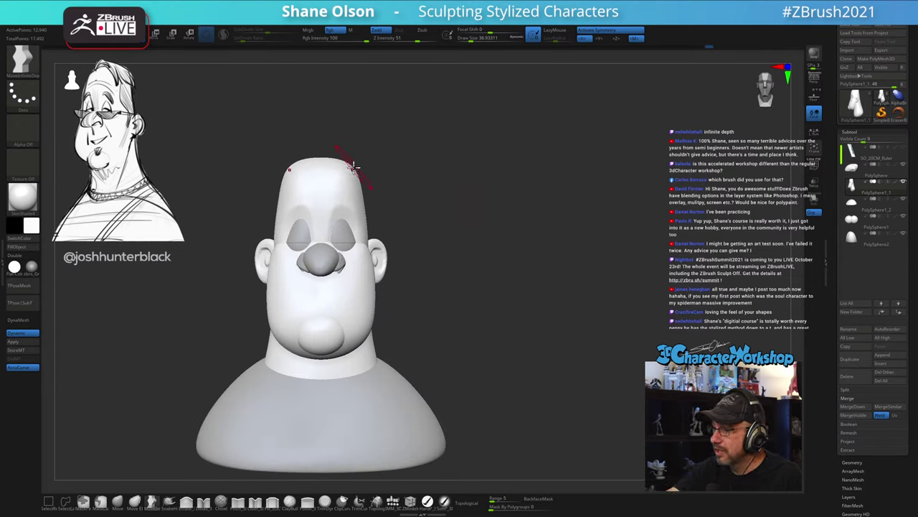
pyautogui.moveTo(373, 148); pyautogui.dragTo(423, 196)
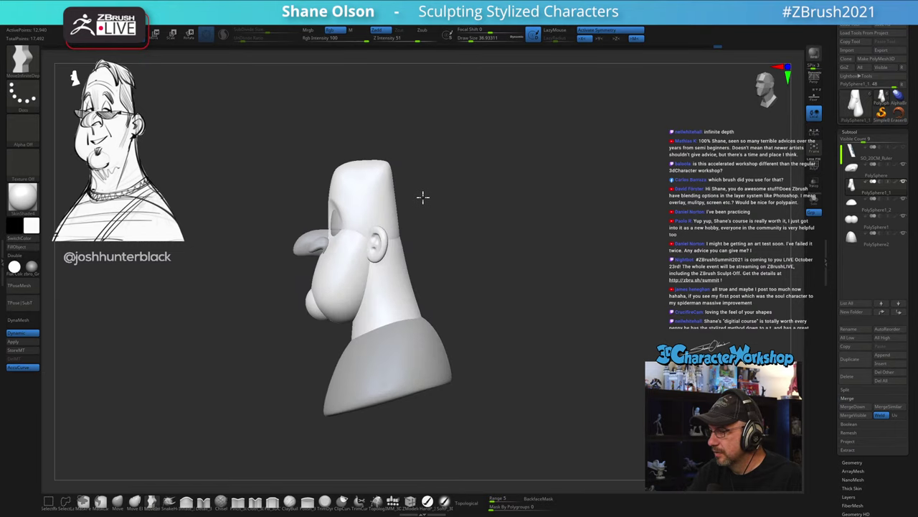
pyautogui.moveTo(440, 236)
pyautogui.mouseDown()
pyautogui.moveTo(440, 246)
pyautogui.moveTo(457, 246)
pyautogui.mouseUp()
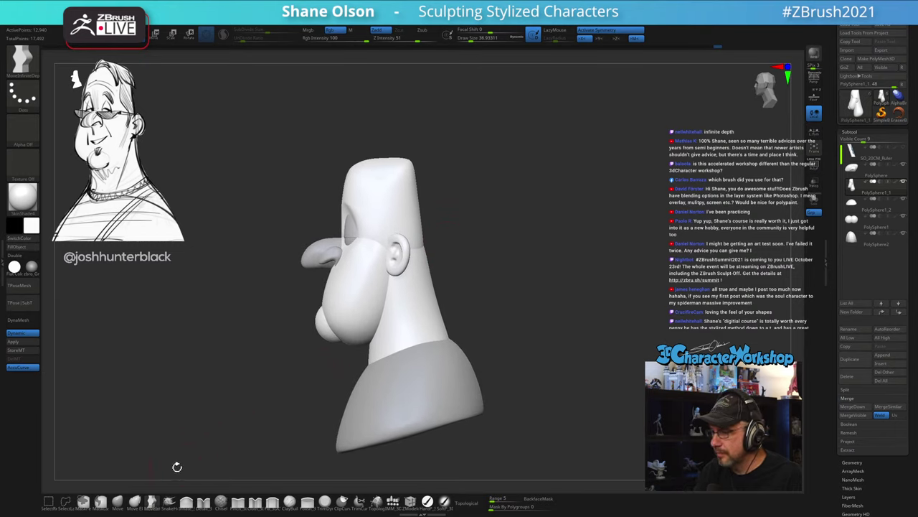
# Step: Adjust the jaw, back of the head and neck with the MoveInfiniteDepth brush at a draw size of about 80, turning AccuCurve off
pyautogui.press('s')
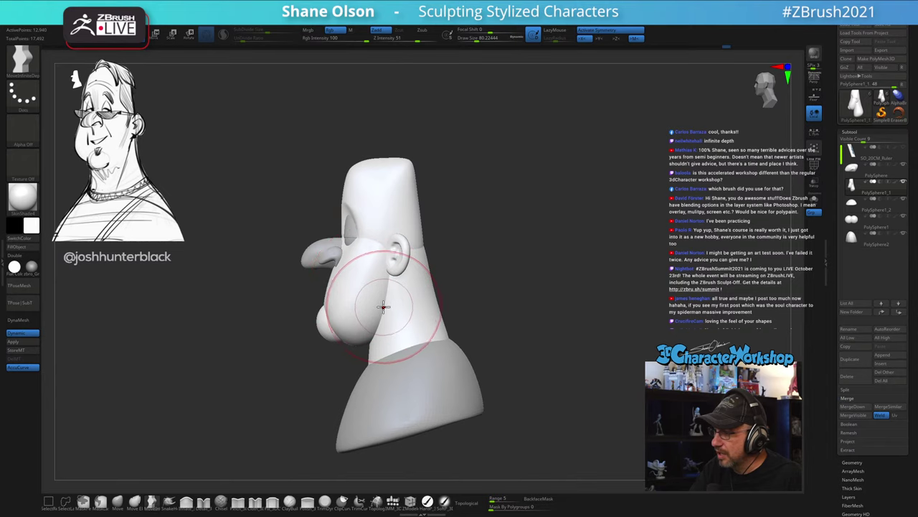
pyautogui.moveTo(388, 304); pyautogui.dragTo(377, 291)
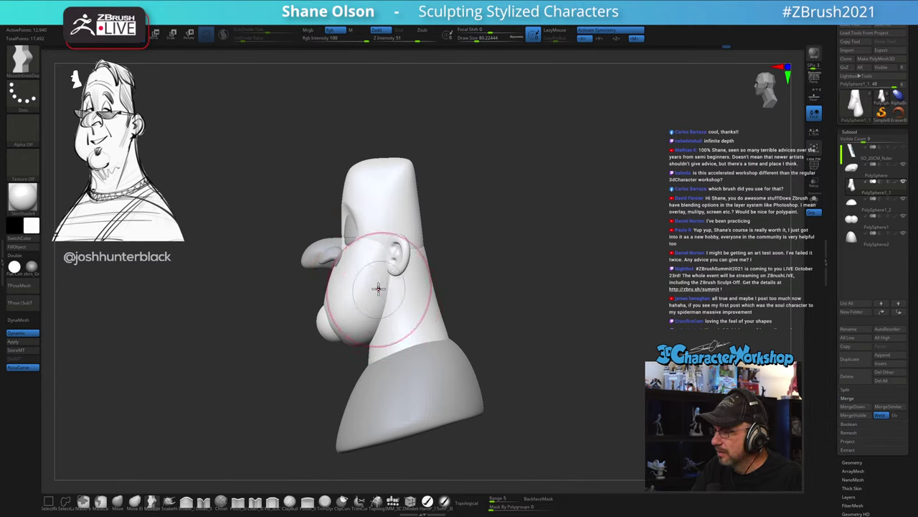
pyautogui.moveTo(510, 300)
pyautogui.keyDown('alt'); pyautogui.mouseDown()
pyautogui.moveTo(509, 289)
pyautogui.moveTo(523, 287)
pyautogui.moveTo(511, 330)
pyautogui.moveTo(547, 320)
pyautogui.moveTo(469, 324)
pyautogui.moveTo(467, 287)
pyautogui.mouseUp(); pyautogui.keyUp('alt')
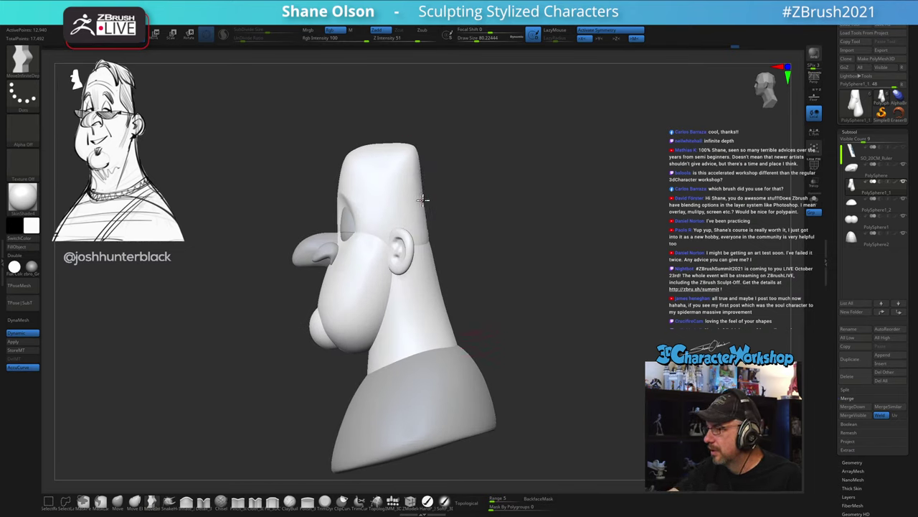
pyautogui.click(29, 370)
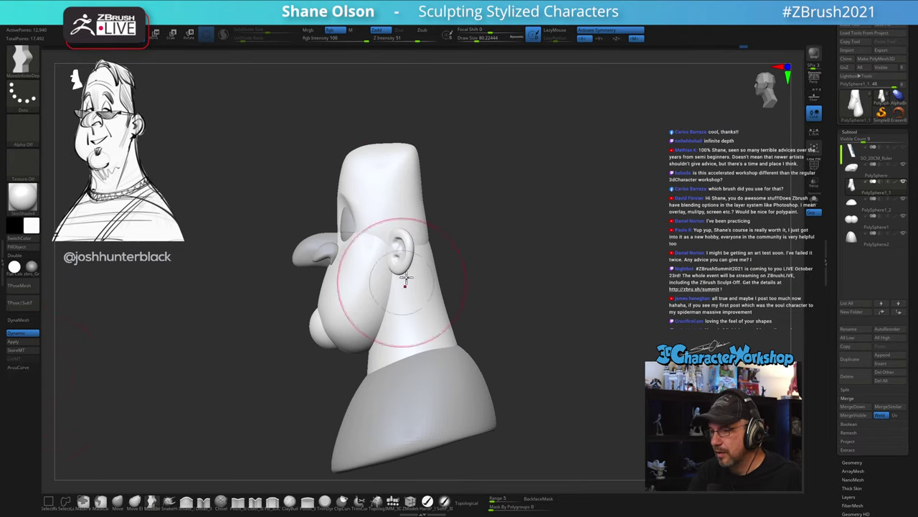
pyautogui.moveTo(421, 203)
pyautogui.keyDown('shift'); pyautogui.mouseDown()
pyautogui.moveTo(424, 219)
pyautogui.moveTo(422, 177)
pyautogui.moveTo(457, 327)
pyautogui.mouseUp(); pyautogui.keyUp('shift')
pyautogui.moveTo(492, 294)
pyautogui.mouseDown()
pyautogui.moveTo(465, 299)
pyautogui.moveTo(481, 302)
pyautogui.mouseUp()
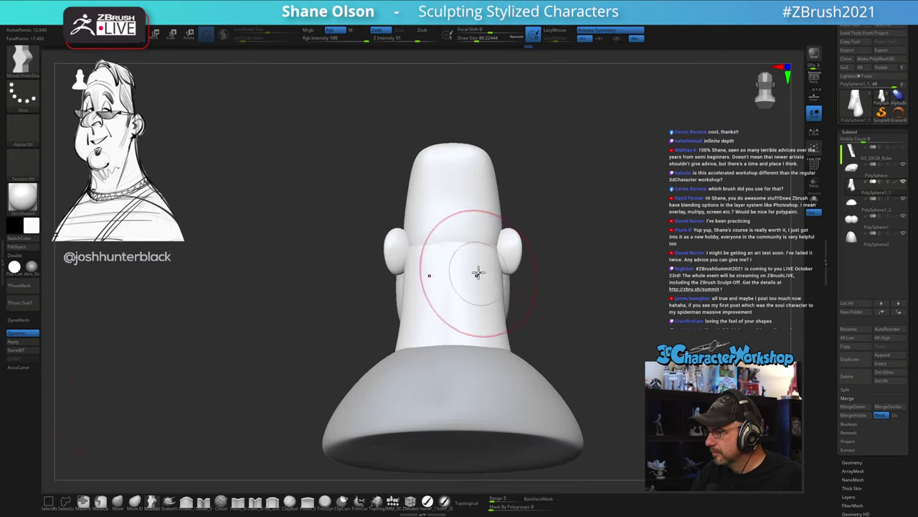
# Step: Widen the lower cheeks slightly using the Move brush with Topological enabled, at a draw size of about 59
pyautogui.moveTo(481, 220)
pyautogui.mouseDown(button='right')
pyautogui.moveTo(564, 318)
pyautogui.moveTo(593, 316)
pyautogui.moveTo(550, 318)
pyautogui.moveTo(570, 322)
pyautogui.moveTo(538, 328)
pyautogui.moveTo(574, 334)
pyautogui.moveTo(545, 345)
pyautogui.mouseUp(button='right')
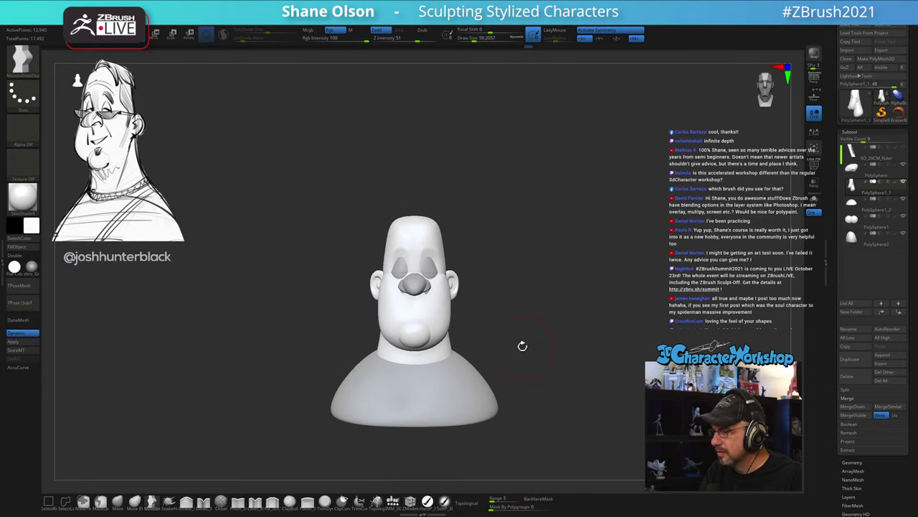
pyautogui.click(118, 501)
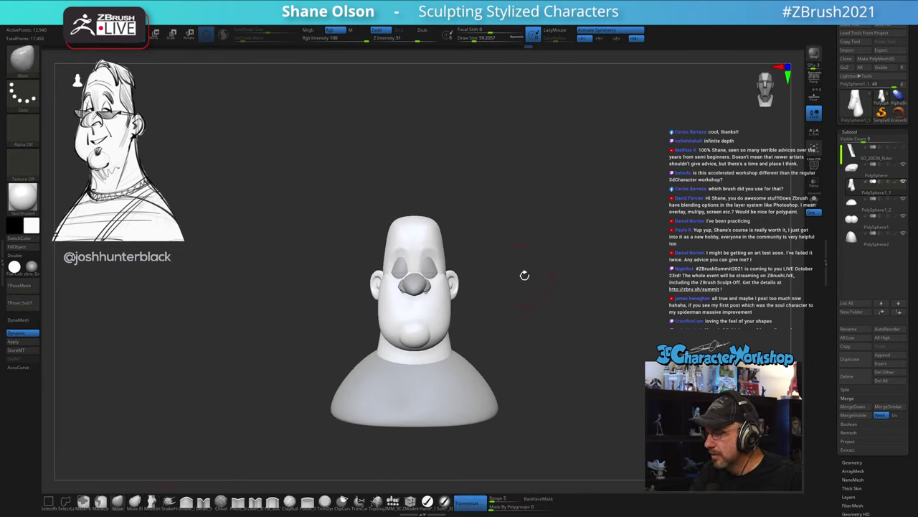
pyautogui.keyDown('ctrl'); pyautogui.moveTo(524, 273); pyautogui.dragTo(525, 297, button='right'); pyautogui.keyUp('ctrl')
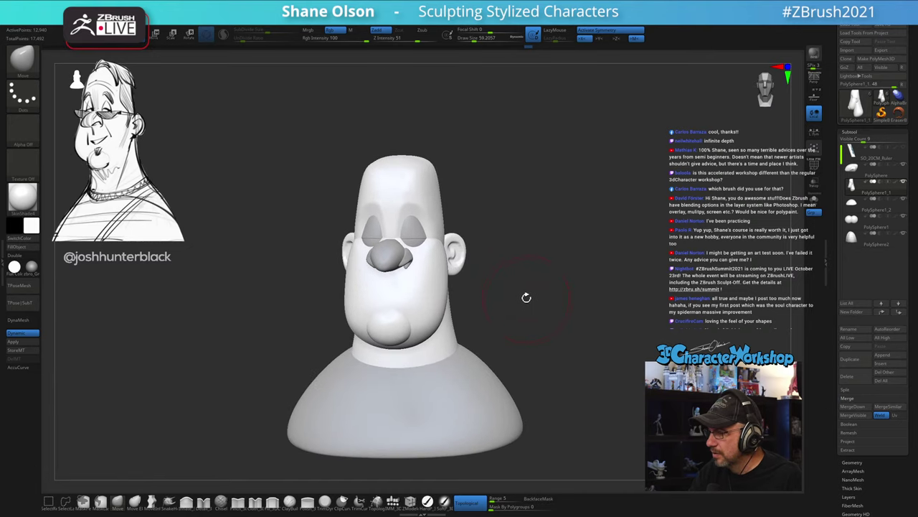
pyautogui.press('s')
pyautogui.moveTo(524, 299); pyautogui.dragTo(526, 299)
pyautogui.press('s')
pyautogui.moveTo(351, 311); pyautogui.dragTo(343, 306)
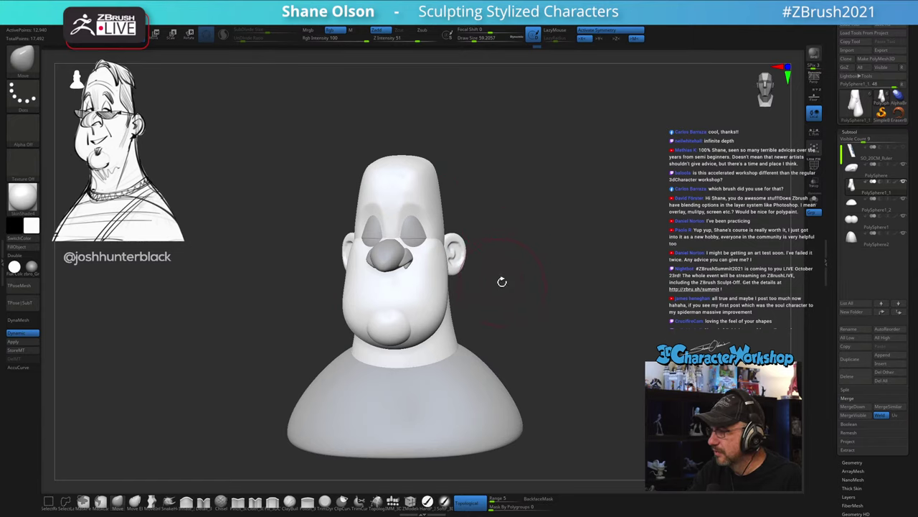
pyautogui.moveTo(350, 305)
pyautogui.mouseDown(button='right')
pyautogui.moveTo(496, 318)
pyautogui.moveTo(542, 309)
pyautogui.moveTo(504, 313)
pyautogui.moveTo(518, 293)
pyautogui.moveTo(536, 293)
pyautogui.moveTo(513, 285)
pyautogui.mouseUp(button='right')
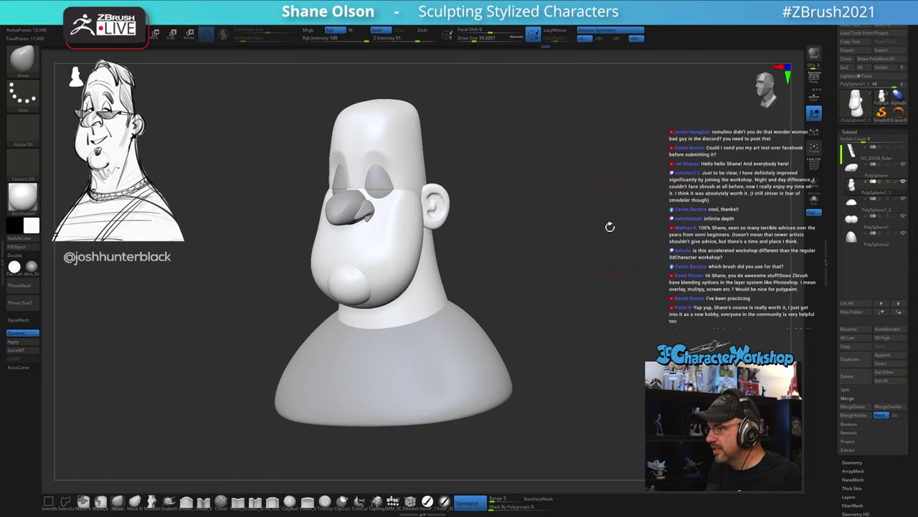
# Step: Adjust the cheek contour beside the nose with the Move brush at a draw size of about 49
pyautogui.press('s')
pyautogui.press('s')
pyautogui.moveTo(542, 250); pyautogui.dragTo(545, 252)
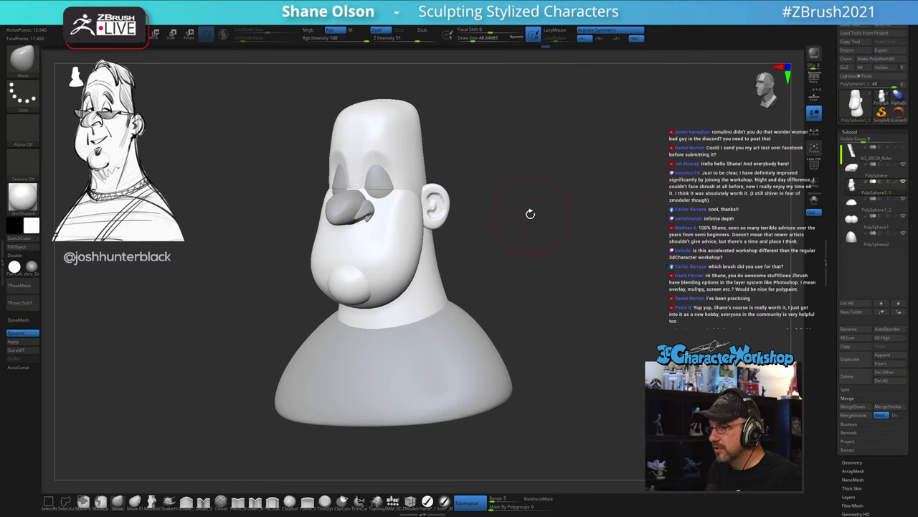
pyautogui.moveTo(530, 212)
pyautogui.keyDown('alt'); pyautogui.mouseDown()
pyautogui.moveTo(539, 172)
pyautogui.moveTo(542, 212)
pyautogui.mouseUp(); pyautogui.keyUp('alt')
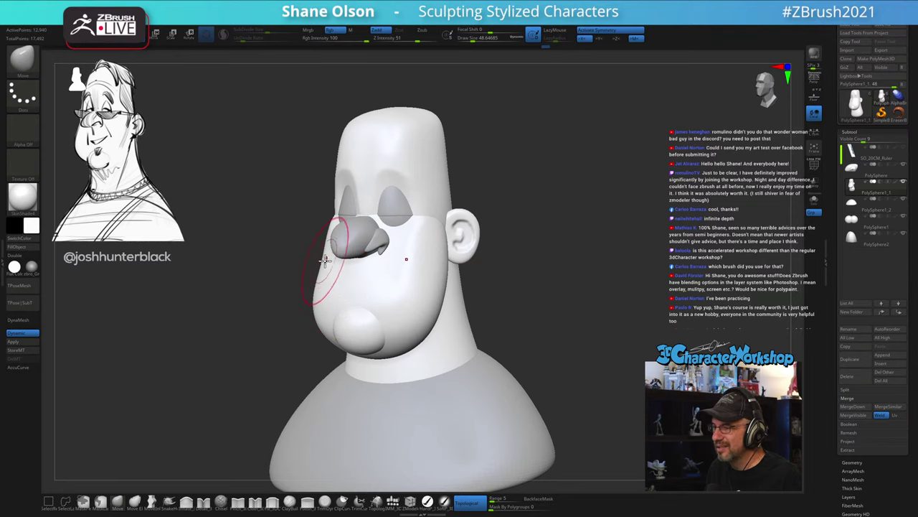
pyautogui.moveTo(287, 217)
pyautogui.mouseDown()
pyautogui.moveTo(285, 209)
pyautogui.moveTo(286, 255)
pyautogui.moveTo(318, 277)
pyautogui.mouseUp()
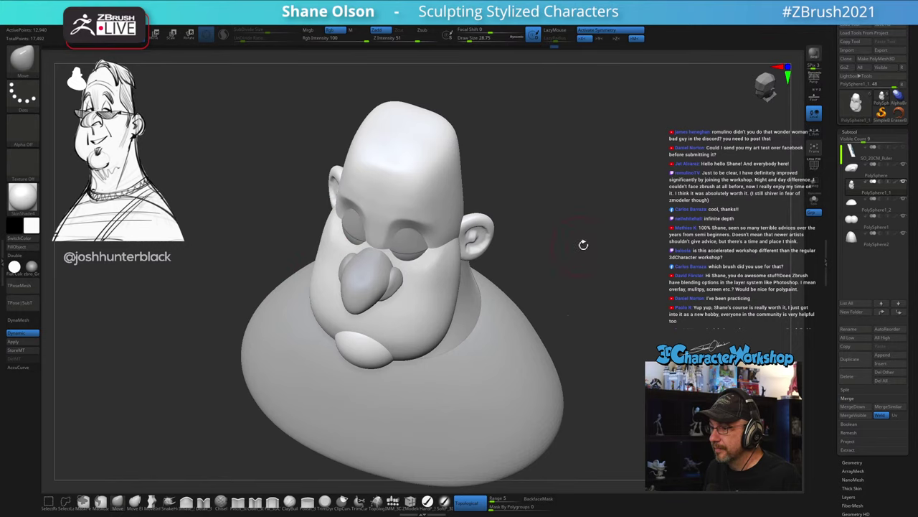
# Step: Refine the upper cheeks below the ears from the front with the Move brush, raising the draw size to about 56
pyautogui.moveTo(584, 241)
pyautogui.mouseDown()
pyautogui.moveTo(636, 196)
pyautogui.moveTo(584, 231)
pyautogui.moveTo(584, 211)
pyautogui.mouseUp()
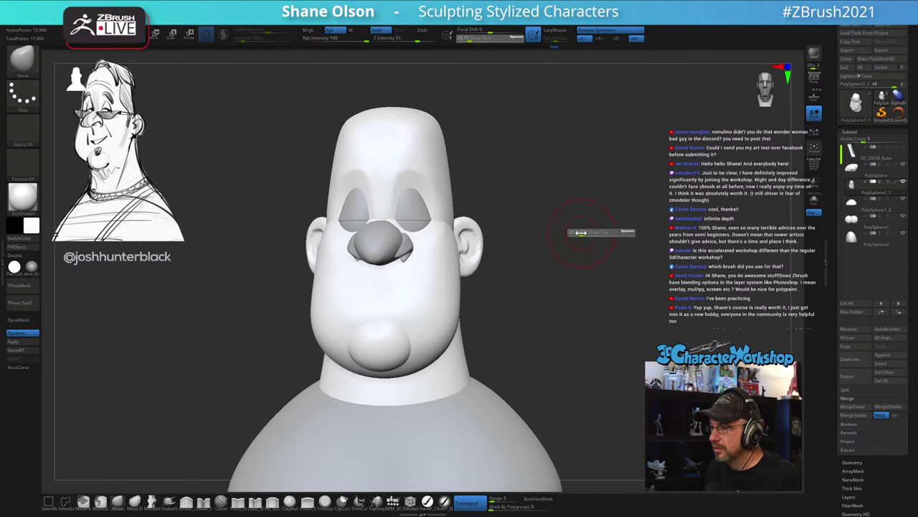
pyautogui.moveTo(322, 242); pyautogui.dragTo(334, 243)
pyautogui.press('s')
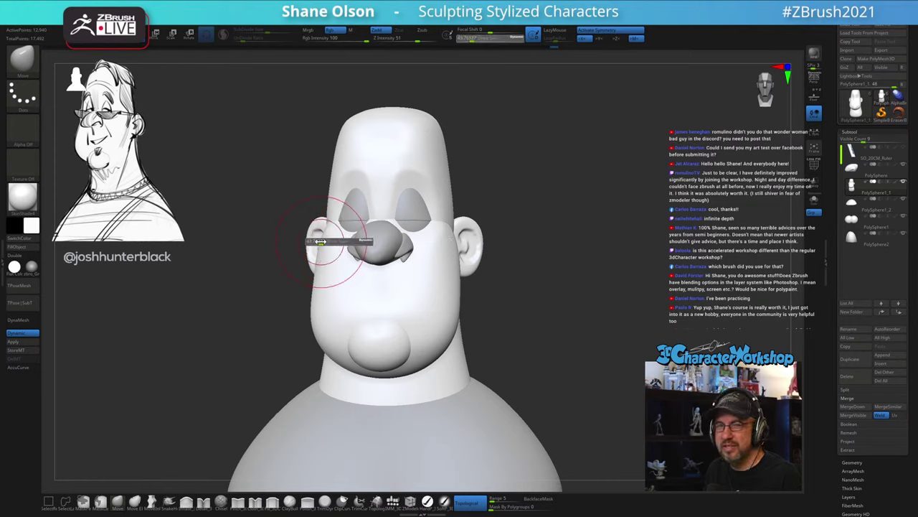
pyautogui.moveTo(475, 205); pyautogui.dragTo(511, 199)
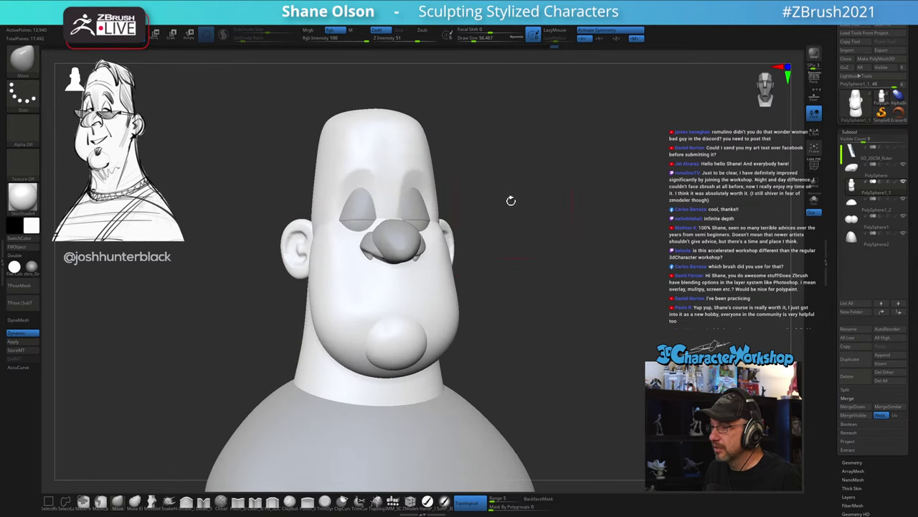
pyautogui.moveTo(322, 264); pyautogui.dragTo(319, 257)
# Step: Nudge the back edge of the cheek upward where it meets the ear, keeping the draw size at about 56
pyautogui.moveTo(487, 193); pyautogui.dragTo(431, 194)
pyautogui.moveTo(531, 197)
pyautogui.mouseDown()
pyautogui.moveTo(535, 186)
pyautogui.moveTo(535, 236)
pyautogui.mouseUp()
pyautogui.moveTo(482, 224); pyautogui.dragTo(512, 187)
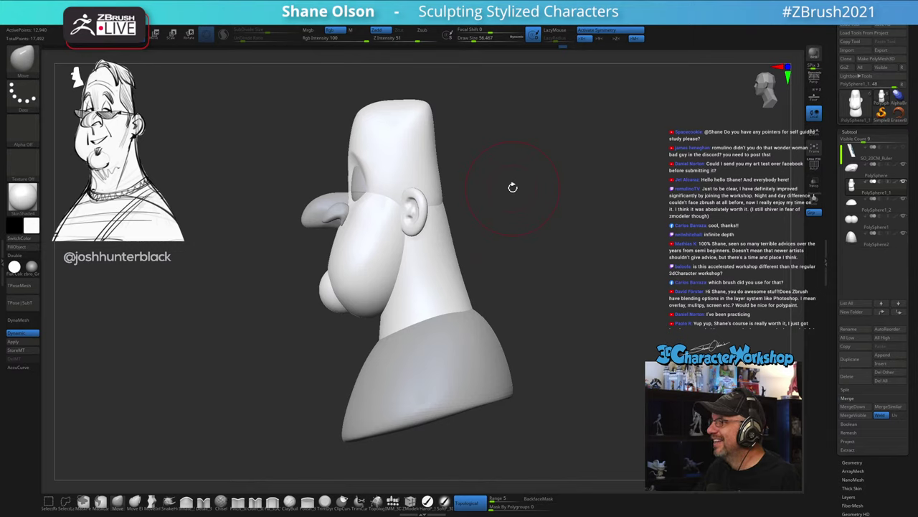
pyautogui.moveTo(543, 290)
pyautogui.mouseDown()
pyautogui.moveTo(549, 266)
pyautogui.moveTo(527, 265)
pyautogui.moveTo(531, 226)
pyautogui.moveTo(523, 230)
pyautogui.mouseUp()
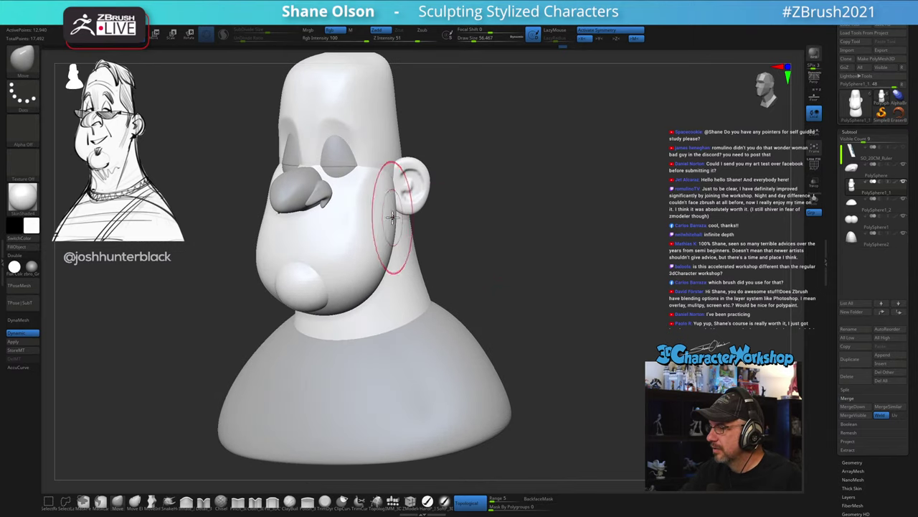
pyautogui.moveTo(392, 216); pyautogui.dragTo(391, 206)
# Step: Reshape and smooth the upper back corner of the crown using a draw size of about 68
pyautogui.moveTo(482, 264)
pyautogui.mouseDown()
pyautogui.moveTo(509, 254)
pyautogui.moveTo(486, 258)
pyautogui.moveTo(495, 280)
pyautogui.moveTo(515, 266)
pyautogui.moveTo(501, 276)
pyautogui.moveTo(504, 248)
pyautogui.moveTo(500, 275)
pyautogui.moveTo(500, 244)
pyautogui.mouseUp()
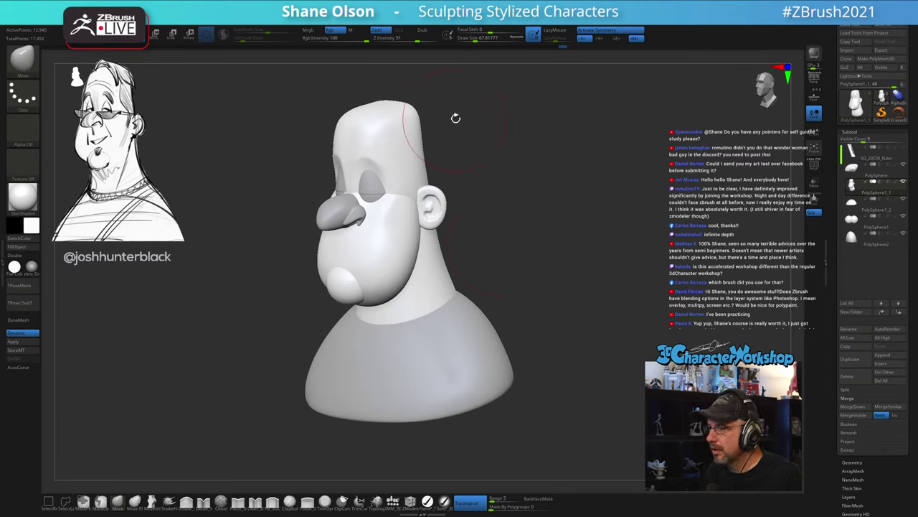
pyautogui.moveTo(455, 117); pyautogui.dragTo(430, 115)
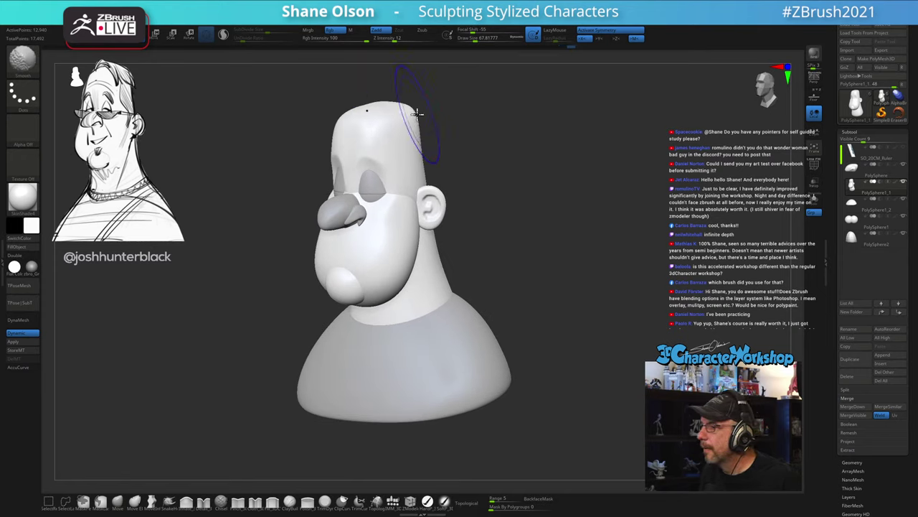
pyautogui.moveTo(567, 150); pyautogui.dragTo(596, 141)
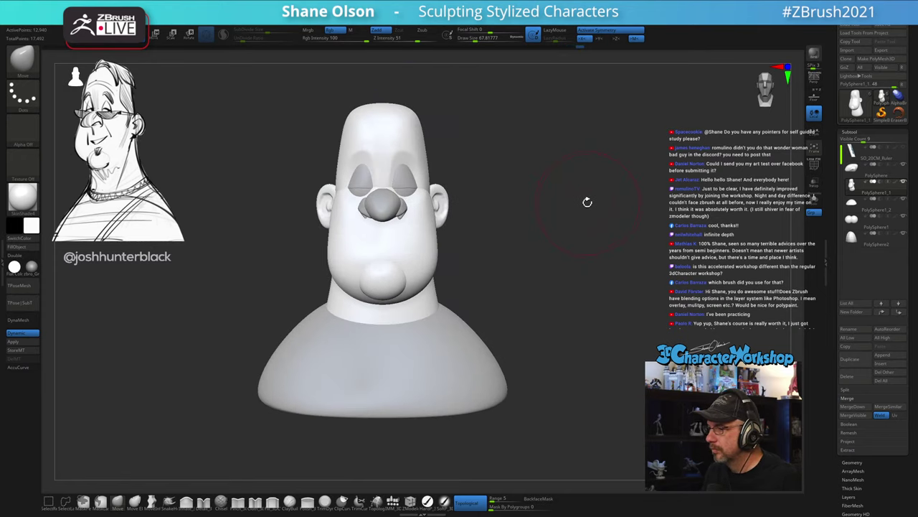
# Step: Isolate the ears with a mask and lower them slightly on the head using the Move gizmo
pyautogui.keyDown('alt'); pyautogui.moveTo(586, 201); pyautogui.dragTo(555, 197); pyautogui.keyUp('alt')
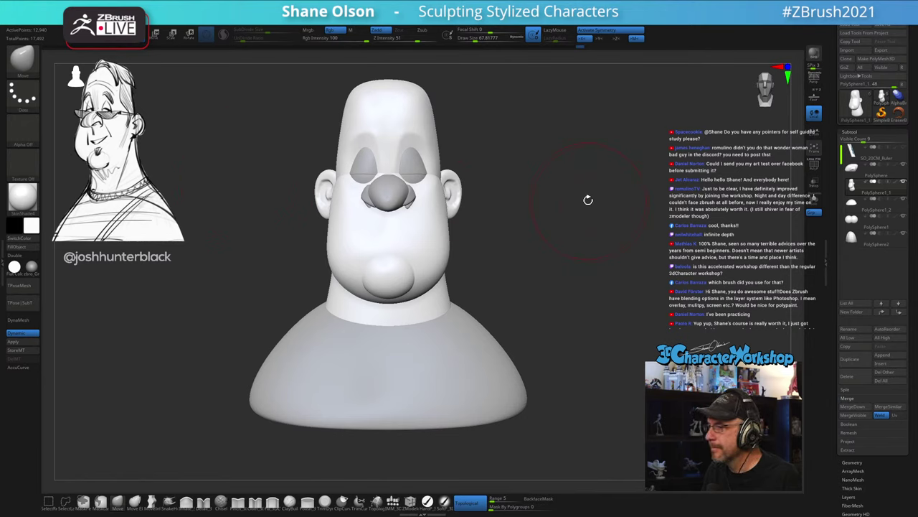
pyautogui.press('w')
pyautogui.click(450, 190)
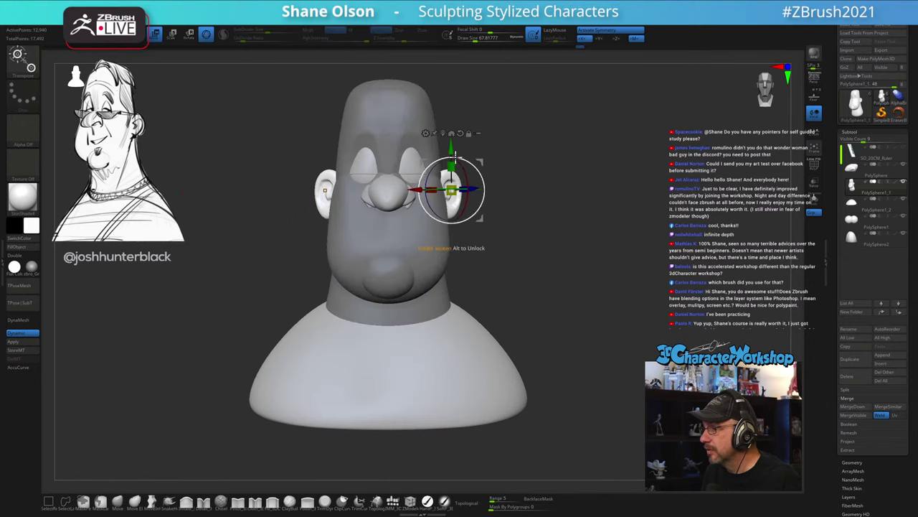
pyautogui.keyDown('alt'); pyautogui.click(462, 133); pyautogui.keyUp('alt')
pyautogui.moveTo(457, 147); pyautogui.dragTo(459, 152)
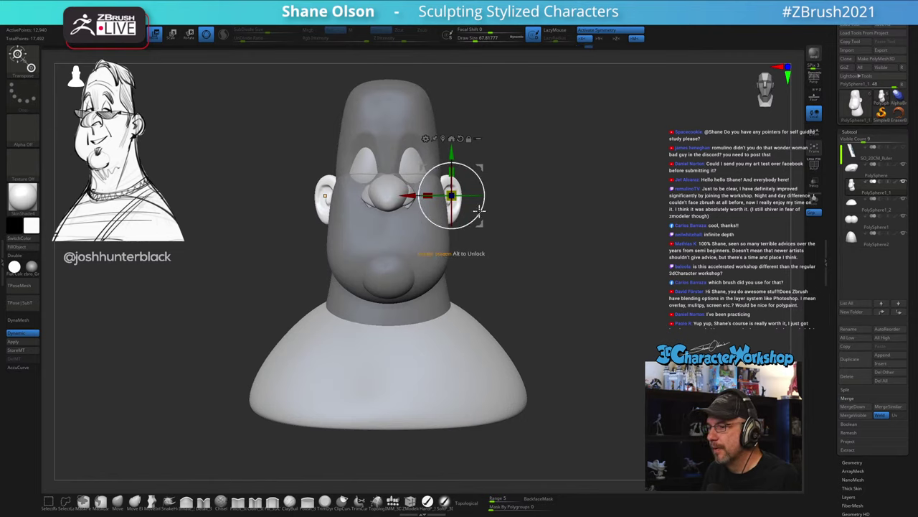
pyautogui.press('q')
# Step: Refine the sides of the head above the ears with the Move brush at a draw size of about 68, and smooth the forehead
pyautogui.keyDown('alt'); pyautogui.moveTo(614, 264); pyautogui.dragTo(613, 250); pyautogui.keyUp('alt')
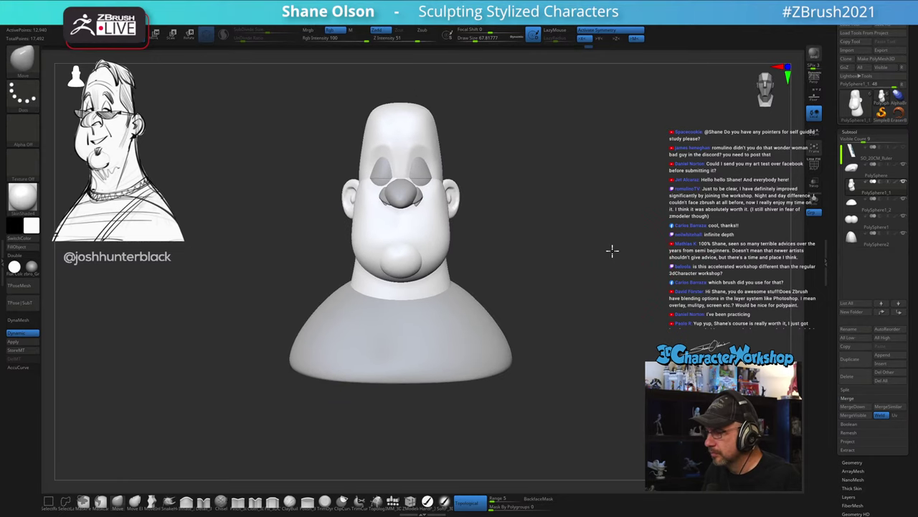
pyautogui.moveTo(633, 305); pyautogui.dragTo(659, 237)
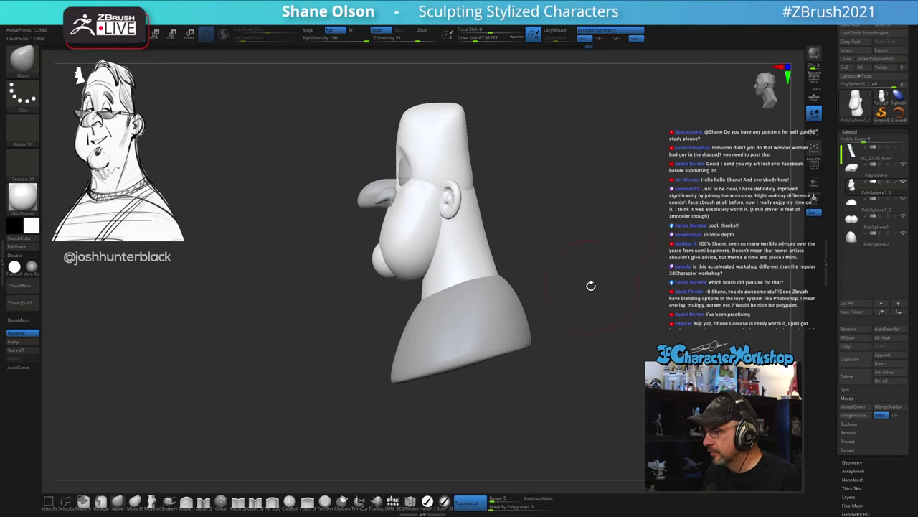
pyautogui.keyDown('shift'); pyautogui.moveTo(564, 194); pyautogui.dragTo(546, 202); pyautogui.keyUp('shift')
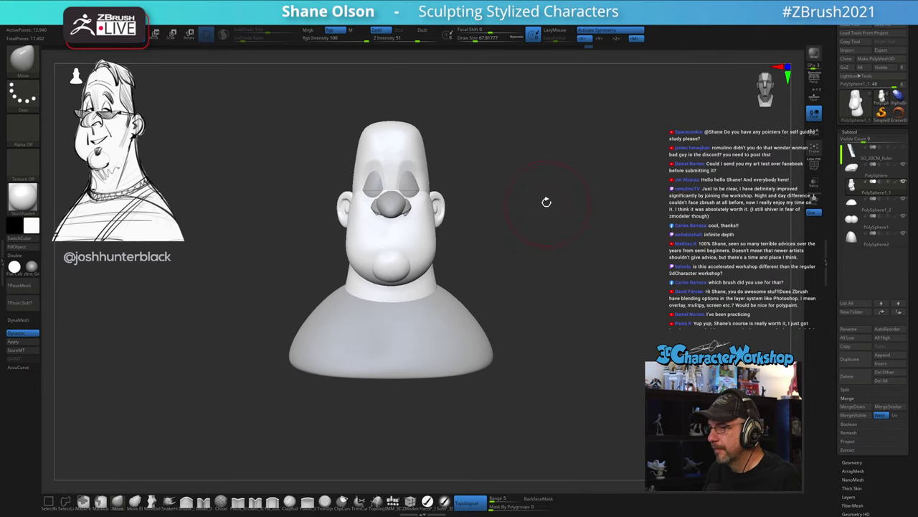
pyautogui.press('f')
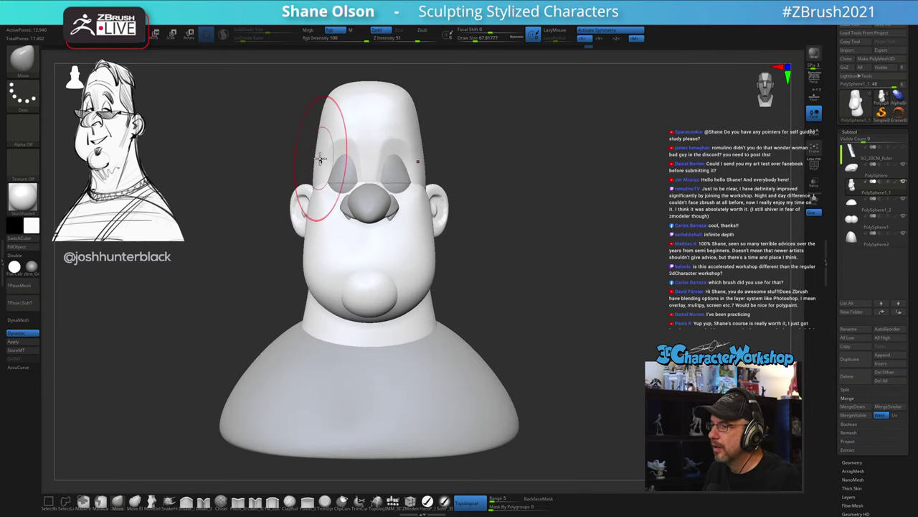
pyautogui.moveTo(312, 163); pyautogui.dragTo(317, 147)
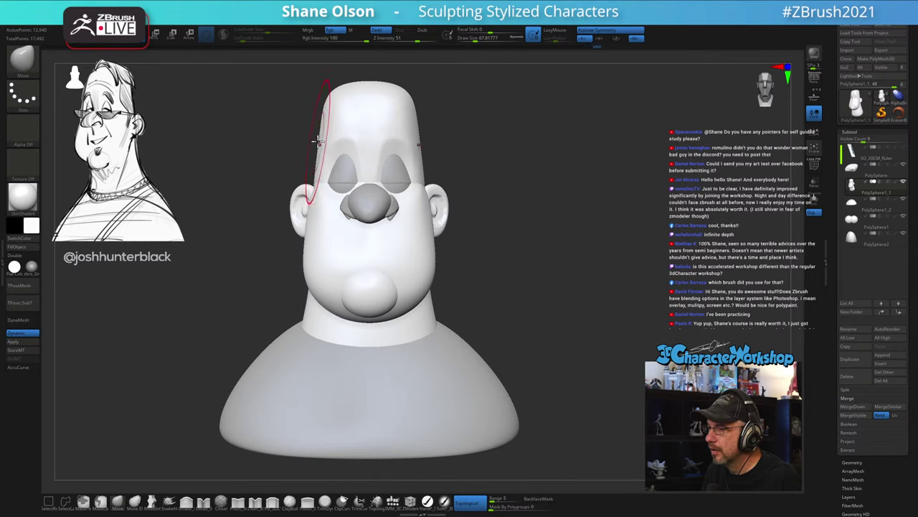
pyautogui.moveTo(528, 142)
pyautogui.mouseDown()
pyautogui.moveTo(451, 141)
pyautogui.moveTo(465, 141)
pyautogui.mouseUp()
pyautogui.keyDown('shift'); pyautogui.moveTo(377, 108); pyautogui.dragTo(388, 156); pyautogui.keyUp('shift')
pyautogui.moveTo(546, 154); pyautogui.dragTo(556, 186)
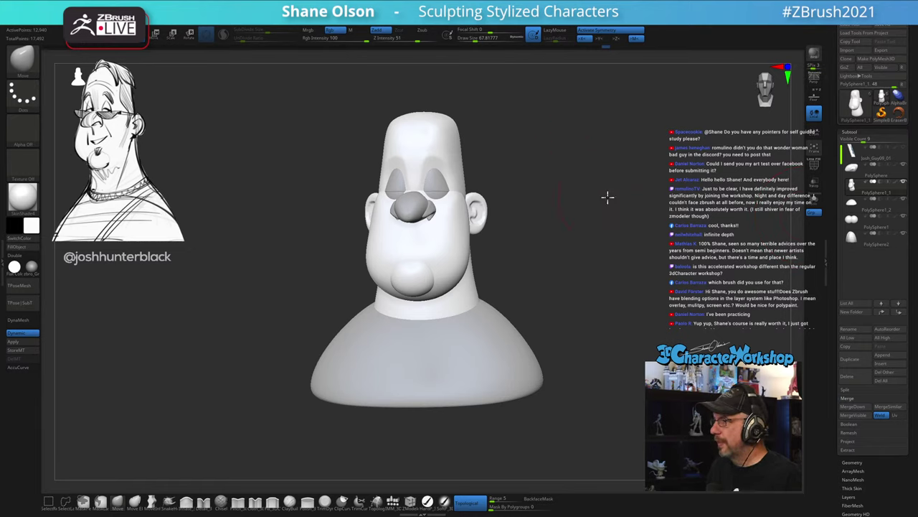
# Step: Select the nose subtool and set the Move brush's draw size to about 68
pyautogui.moveTo(584, 211)
pyautogui.mouseDown()
pyautogui.moveTo(572, 205)
pyautogui.moveTo(582, 209)
pyautogui.mouseUp()
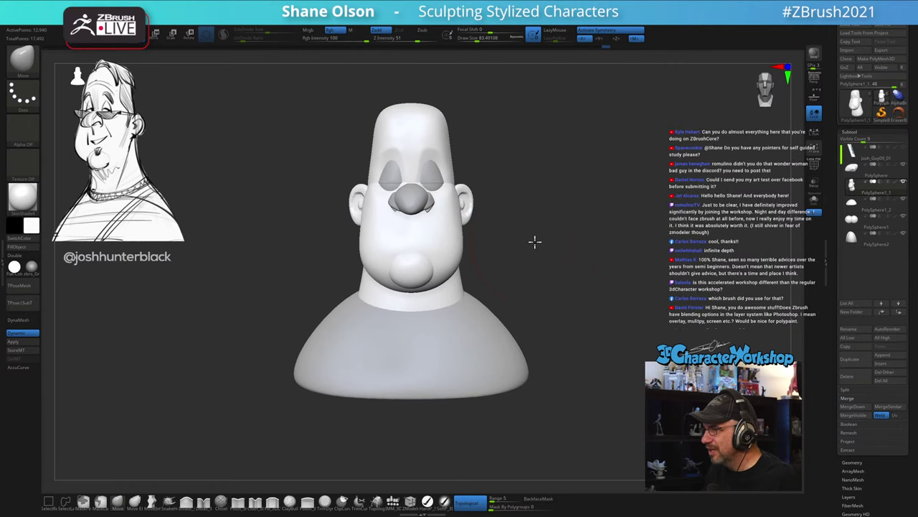
pyautogui.moveTo(535, 242); pyautogui.dragTo(561, 239)
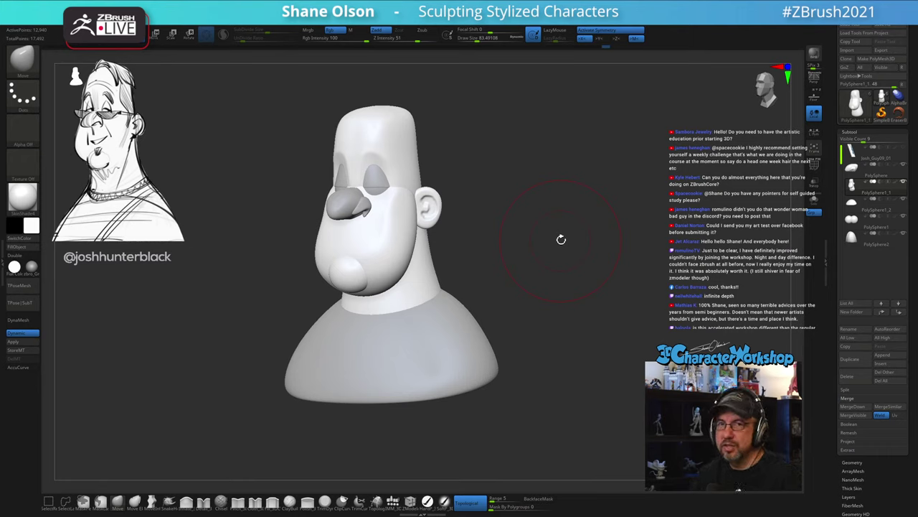
pyautogui.moveTo(565, 244); pyautogui.dragTo(575, 232)
pyautogui.press('s')
pyautogui.moveTo(484, 238); pyautogui.dragTo(510, 225)
pyautogui.keyDown('alt'); pyautogui.click(390, 205); pyautogui.keyUp('alt')
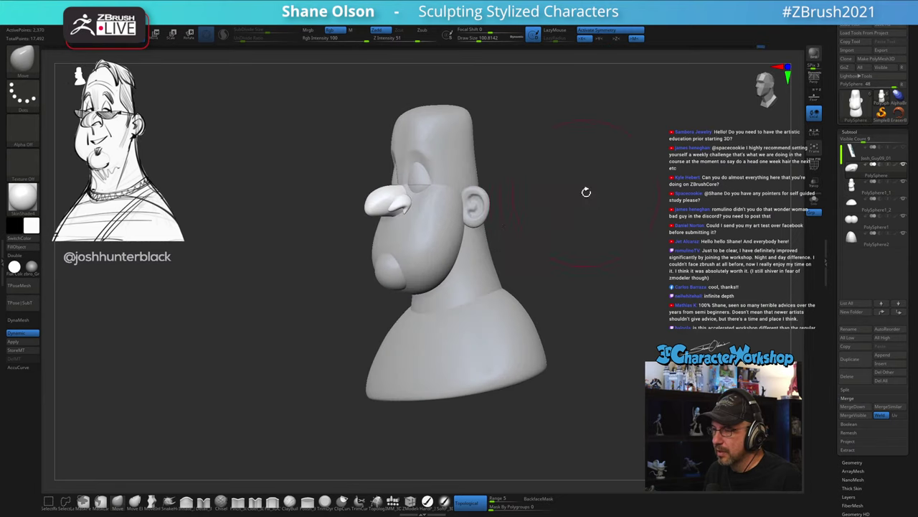
pyautogui.moveTo(586, 191); pyautogui.dragTo(545, 203)
pyautogui.press('s')
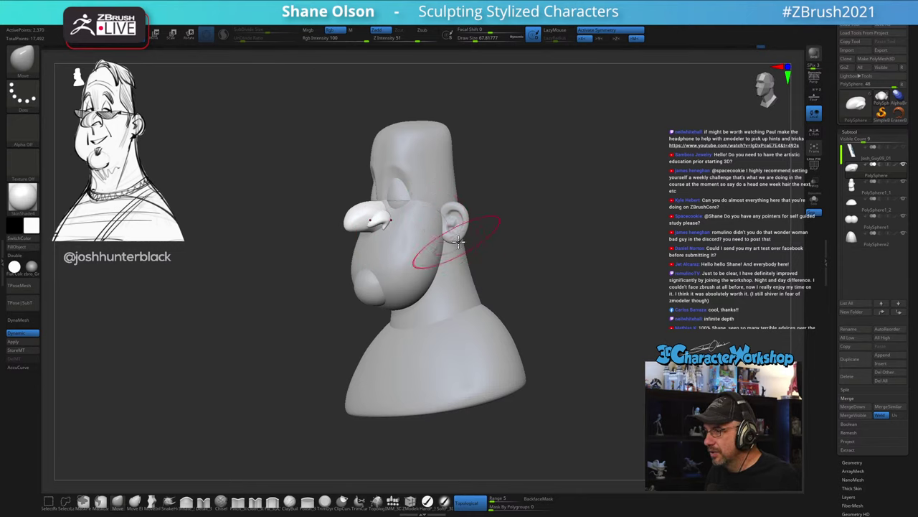
pyautogui.moveTo(495, 244)
pyautogui.mouseDown()
pyautogui.moveTo(541, 218)
pyautogui.moveTo(529, 209)
pyautogui.moveTo(550, 227)
pyautogui.moveTo(560, 218)
pyautogui.mouseUp()
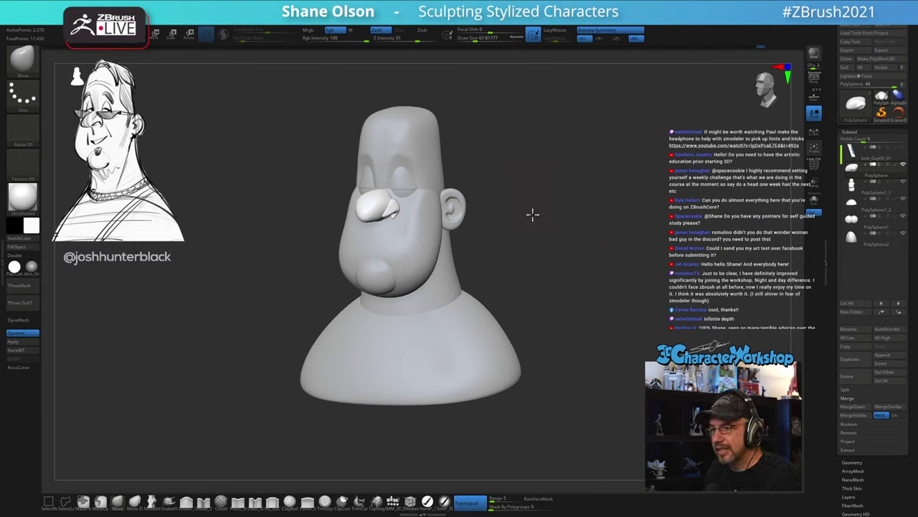
pyautogui.moveTo(530, 213); pyautogui.dragTo(525, 230)
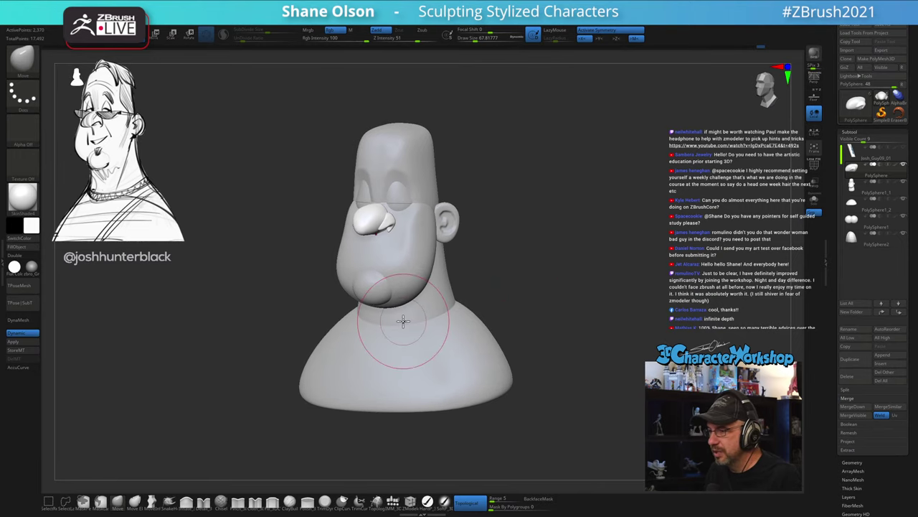
# Step: Select the torso subtool and shift it slightly down from the neck with the Move gizmo
pyautogui.keyDown('alt'); pyautogui.click(433, 334); pyautogui.keyUp('alt')
pyautogui.press('w')
pyautogui.moveTo(524, 284); pyautogui.dragTo(574, 275)
pyautogui.moveTo(433, 287); pyautogui.dragTo(437, 293)
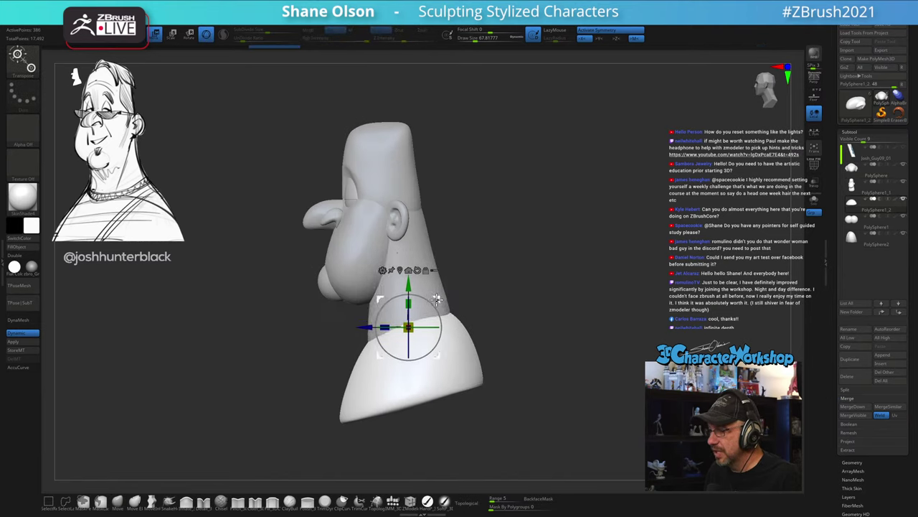
pyautogui.moveTo(490, 280)
pyautogui.keyDown('shift'); pyautogui.mouseDown()
pyautogui.moveTo(549, 261)
pyautogui.moveTo(507, 269)
pyautogui.mouseUp(); pyautogui.keyUp('shift')
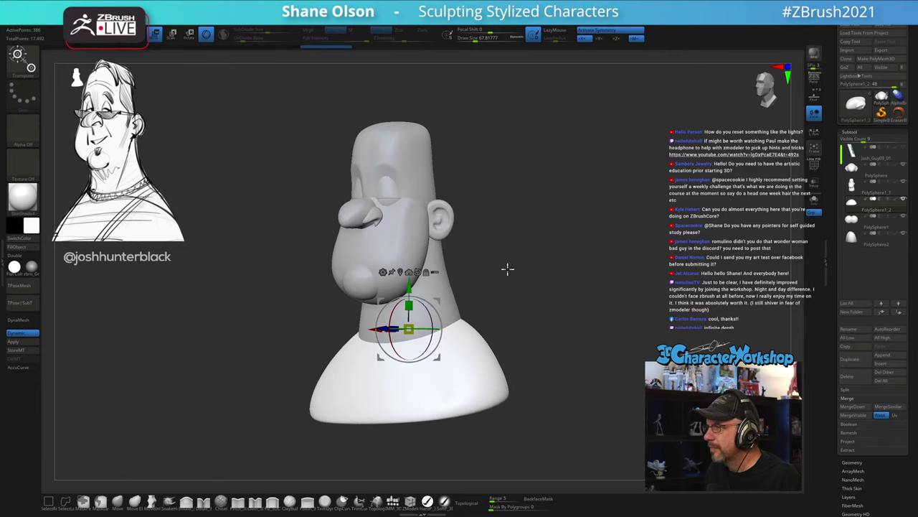
pyautogui.moveTo(562, 243); pyautogui.dragTo(511, 294)
# Step: Select the head subtool and reshape the back of the neck base with the Move brush at a draw size of about 94
pyautogui.press('q')
pyautogui.keyDown('alt'); pyautogui.click(420, 308); pyautogui.keyUp('alt')
pyautogui.press('b')
pyautogui.press('m')
pyautogui.press('v')
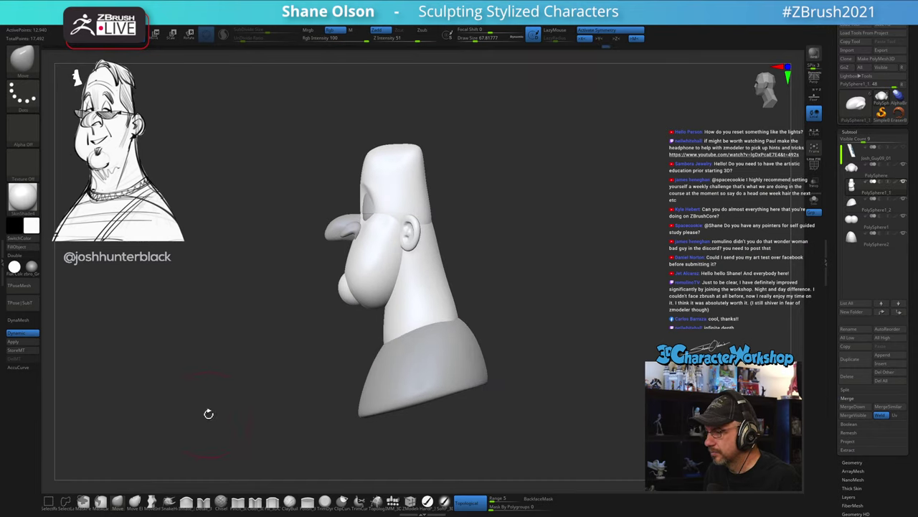
pyautogui.press('s')
pyautogui.moveTo(323, 403); pyautogui.dragTo(329, 400)
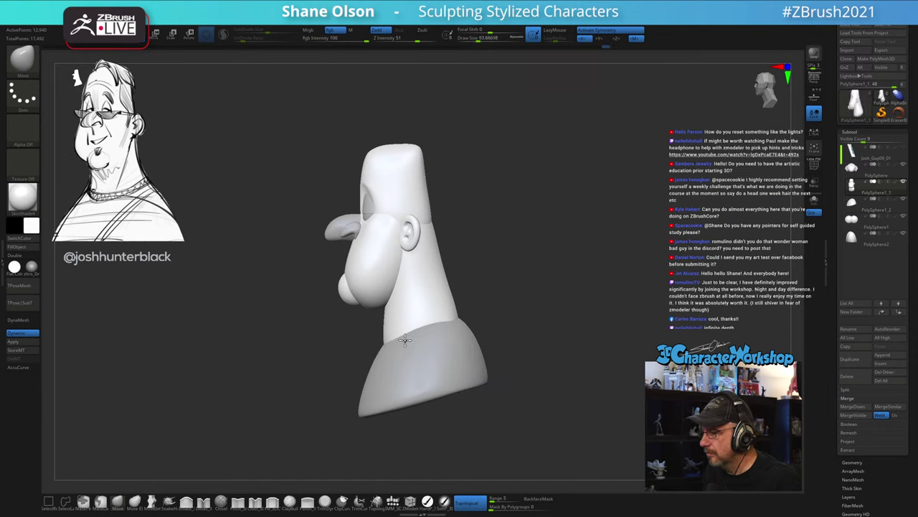
pyautogui.moveTo(529, 305); pyautogui.dragTo(492, 307)
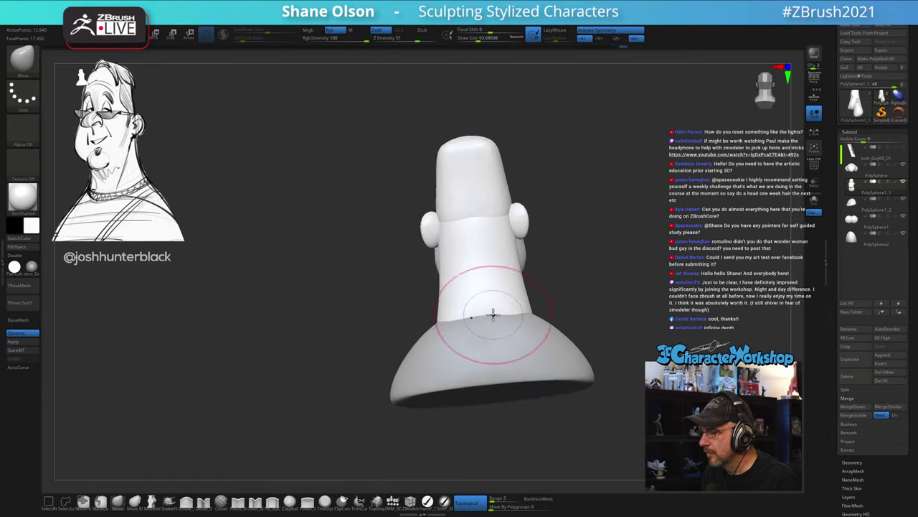
# Step: Select the torso subtool and adjust its upper back edge around the neck with the Move brush
pyautogui.moveTo(589, 289); pyautogui.dragTo(455, 348)
pyautogui.keyDown('alt'); pyautogui.click(455, 348); pyautogui.keyUp('alt')
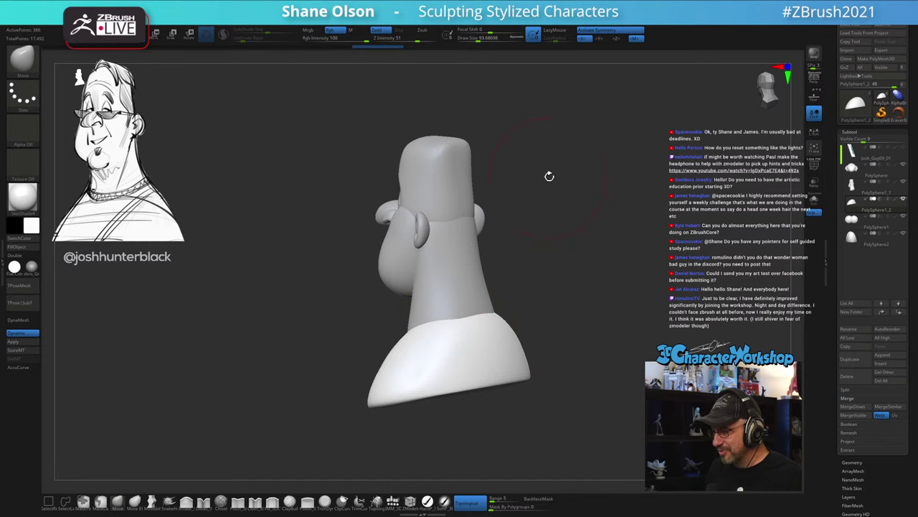
pyautogui.moveTo(468, 328); pyautogui.dragTo(470, 338)
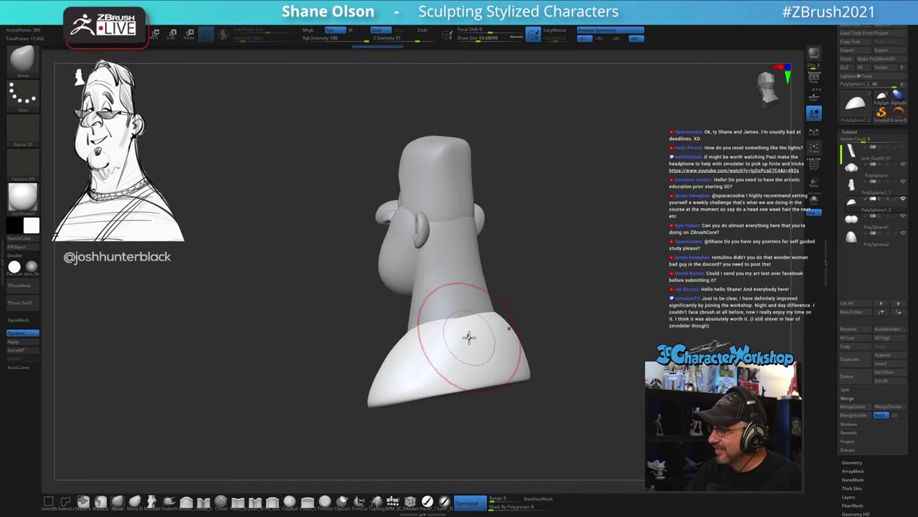
pyautogui.moveTo(469, 338); pyautogui.dragTo(486, 337, button='right')
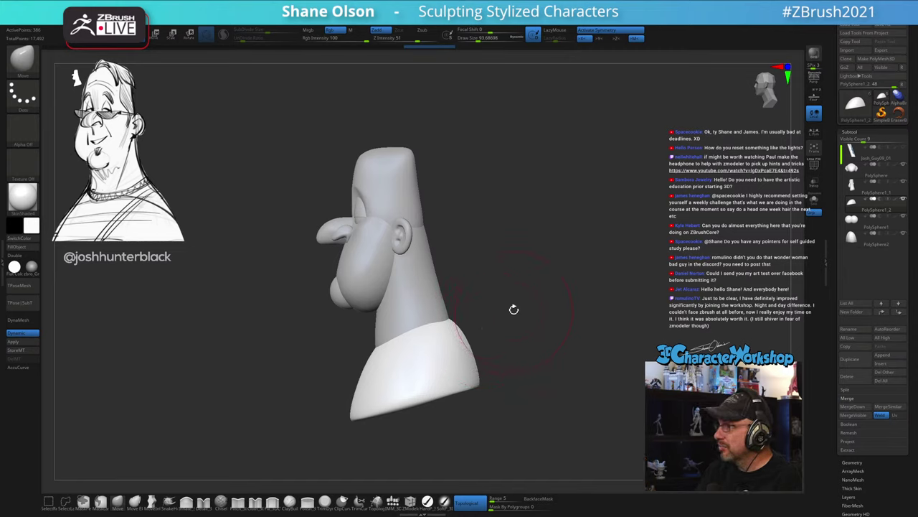
pyautogui.moveTo(513, 309)
pyautogui.mouseDown()
pyautogui.moveTo(524, 322)
pyautogui.moveTo(539, 320)
pyautogui.mouseUp()
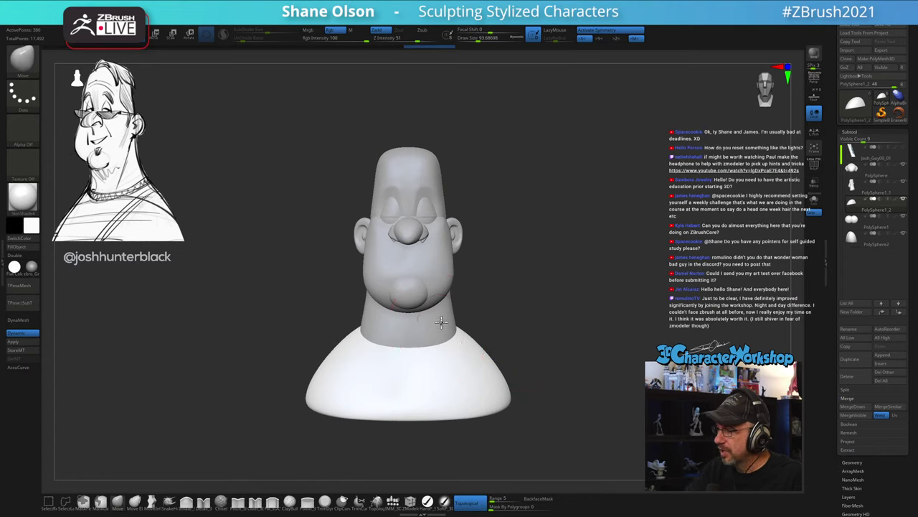
# Step: Return to the head subtool, refine the sides of the neck with the Move brush, and smooth the back of the crown
pyautogui.moveTo(455, 328)
pyautogui.mouseDown()
pyautogui.moveTo(471, 297)
pyautogui.moveTo(435, 291)
pyautogui.mouseUp()
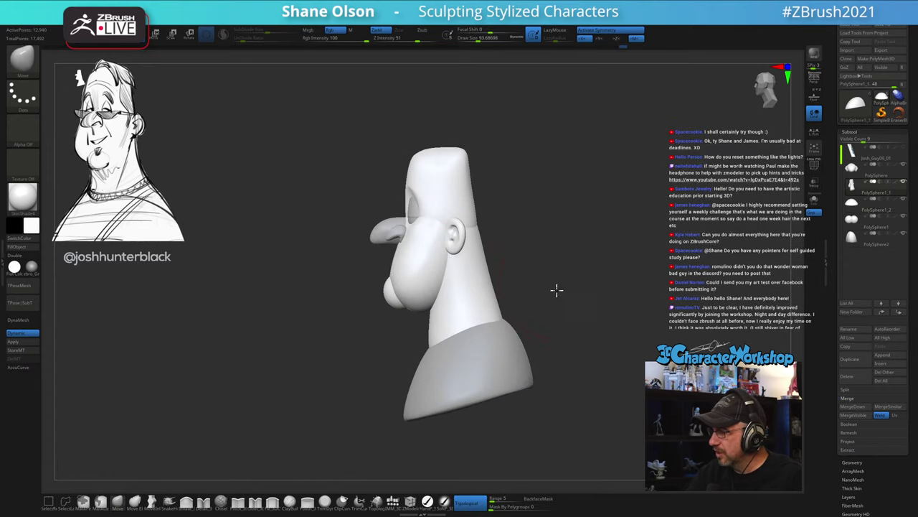
pyautogui.moveTo(556, 289); pyautogui.dragTo(529, 295)
pyautogui.press('s')
pyautogui.click(453, 302)
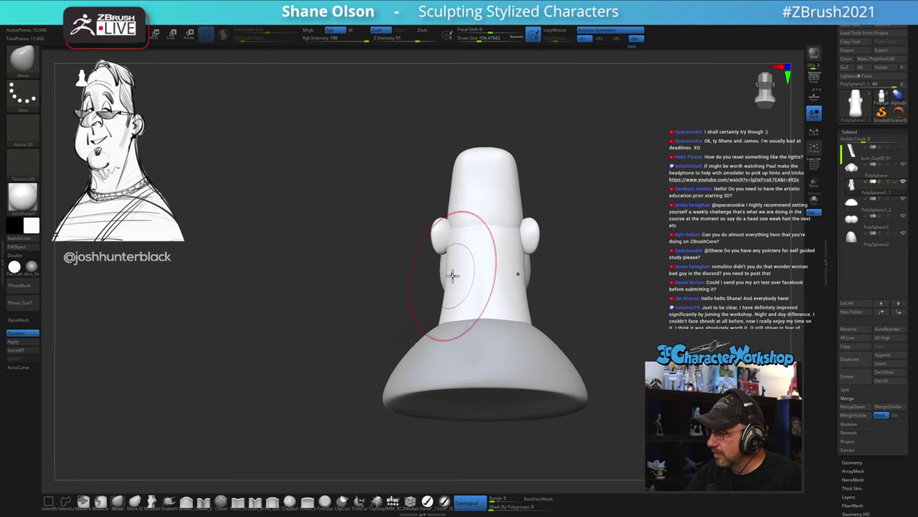
pyautogui.moveTo(462, 283)
pyautogui.keyDown('ctrl'); pyautogui.mouseDown(button='right')
pyautogui.moveTo(461, 273)
pyautogui.moveTo(478, 275)
pyautogui.moveTo(467, 284)
pyautogui.moveTo(494, 285)
pyautogui.moveTo(461, 297)
pyautogui.mouseUp(button='right'); pyautogui.keyUp('ctrl')
pyautogui.moveTo(460, 251)
pyautogui.mouseDown(button='right')
pyautogui.moveTo(480, 268)
pyautogui.moveTo(478, 244)
pyautogui.moveTo(464, 262)
pyautogui.moveTo(479, 246)
pyautogui.mouseUp(button='right')
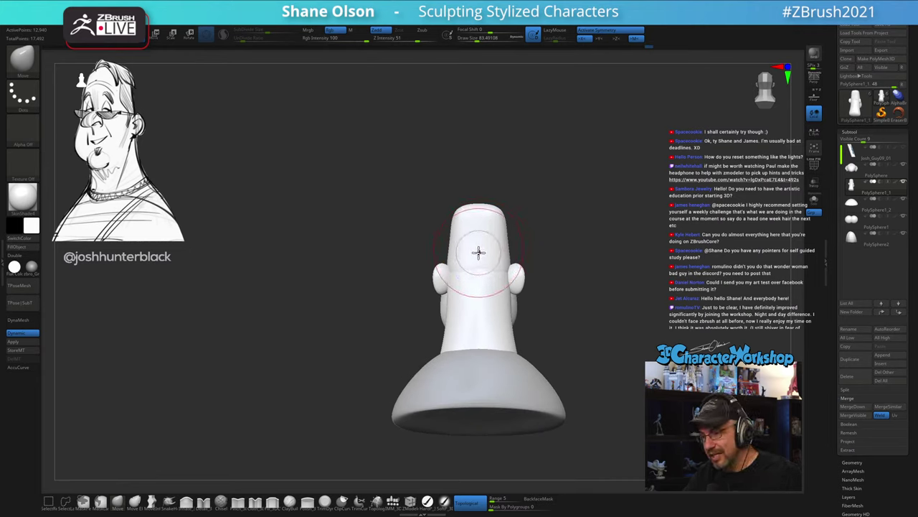
pyautogui.moveTo(479, 296); pyautogui.dragTo(483, 251, button='right')
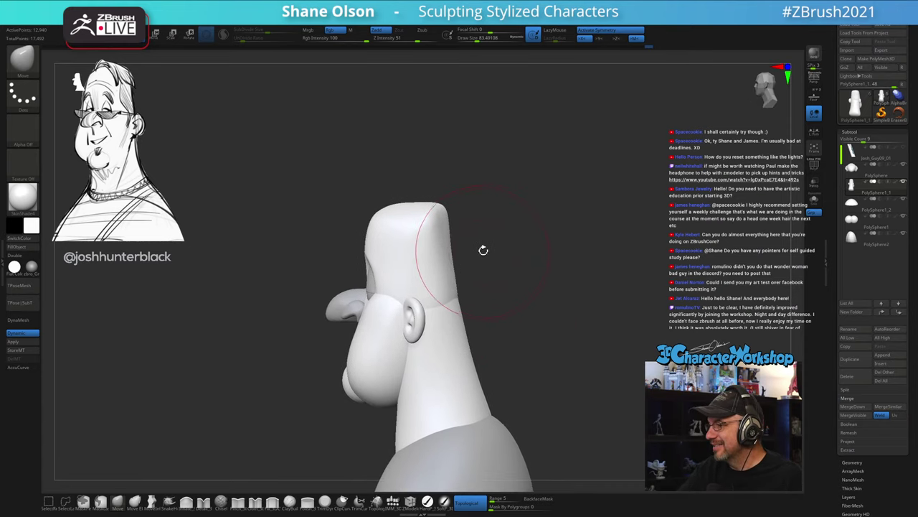
pyautogui.moveTo(436, 215)
pyautogui.keyDown('shift'); pyautogui.mouseDown()
pyautogui.moveTo(444, 240)
pyautogui.moveTo(444, 221)
pyautogui.mouseUp(); pyautogui.keyUp('shift')
pyautogui.moveTo(472, 256)
pyautogui.mouseDown(button='right')
pyautogui.moveTo(506, 270)
pyautogui.moveTo(455, 242)
pyautogui.moveTo(523, 277)
pyautogui.moveTo(514, 309)
pyautogui.moveTo(507, 297)
pyautogui.moveTo(529, 290)
pyautogui.mouseUp(button='right')
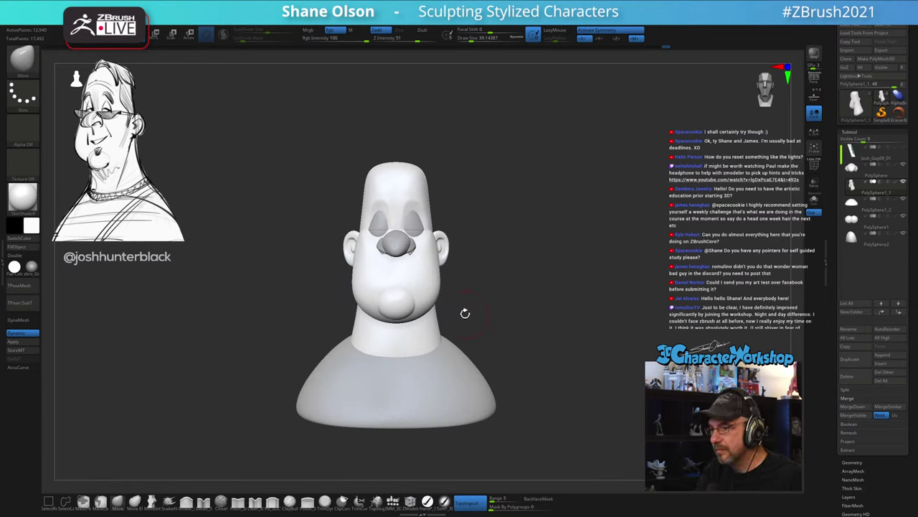
# Step: Select the torso subtool and shape the shoulders beside the neck with the Move brush at a draw size of about 83
pyautogui.keyDown('alt'); pyautogui.click(457, 359); pyautogui.keyUp('alt')
pyautogui.press('s')
pyautogui.moveTo(467, 336); pyautogui.dragTo(471, 336)
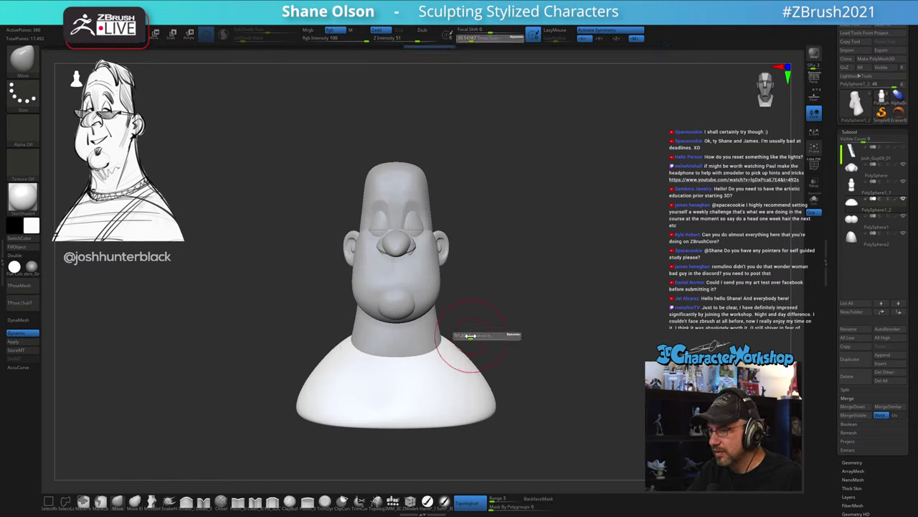
pyautogui.moveTo(490, 311); pyautogui.dragTo(467, 328, button='right')
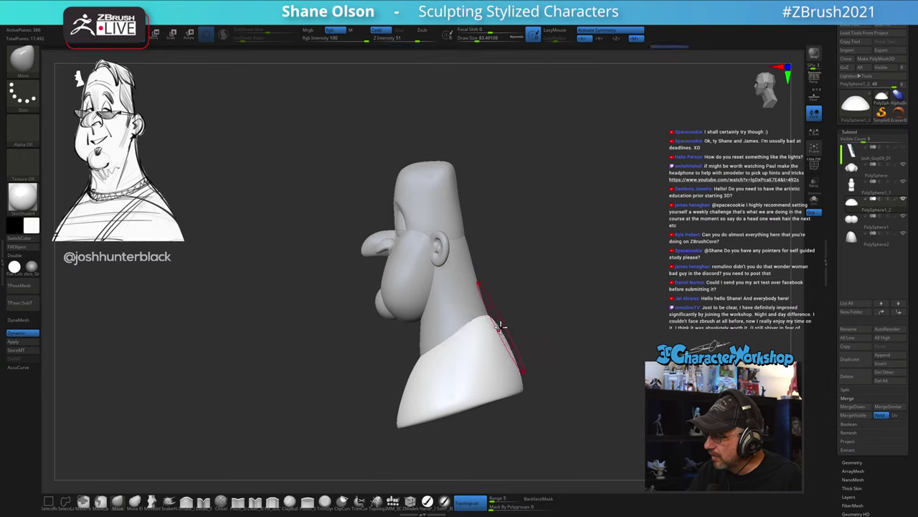
# Step: Raise the torso's upper back and shoulder slope around the neck with the Move brush at a draw size of about 124
pyautogui.press('s')
pyautogui.moveTo(501, 328)
pyautogui.mouseDown()
pyautogui.moveTo(510, 349)
pyautogui.moveTo(487, 324)
pyautogui.mouseUp()
pyautogui.press('s')
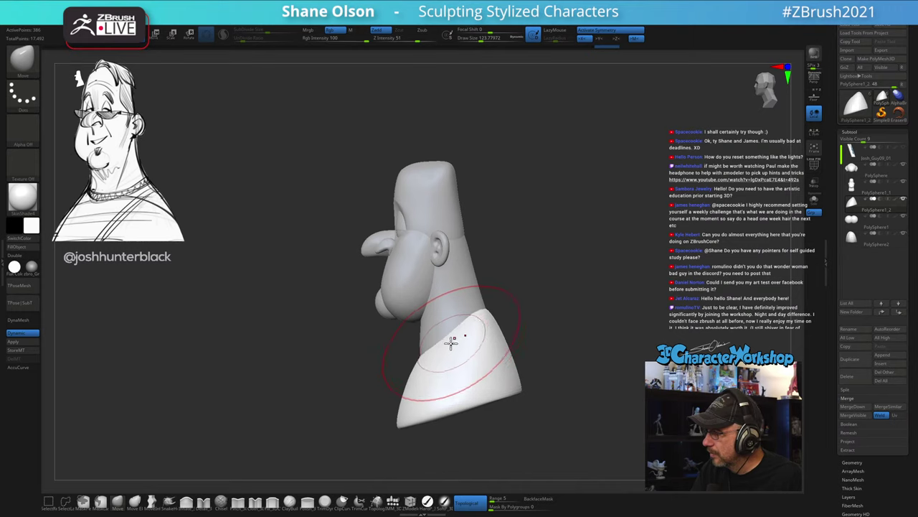
pyautogui.keyDown('shift'); pyautogui.moveTo(469, 367); pyautogui.dragTo(505, 363, button='right'); pyautogui.keyUp('shift')
pyautogui.moveTo(505, 363); pyautogui.dragTo(496, 356)
pyautogui.keyDown('alt'); pyautogui.moveTo(496, 356); pyautogui.dragTo(472, 299, button='right'); pyautogui.keyUp('alt')
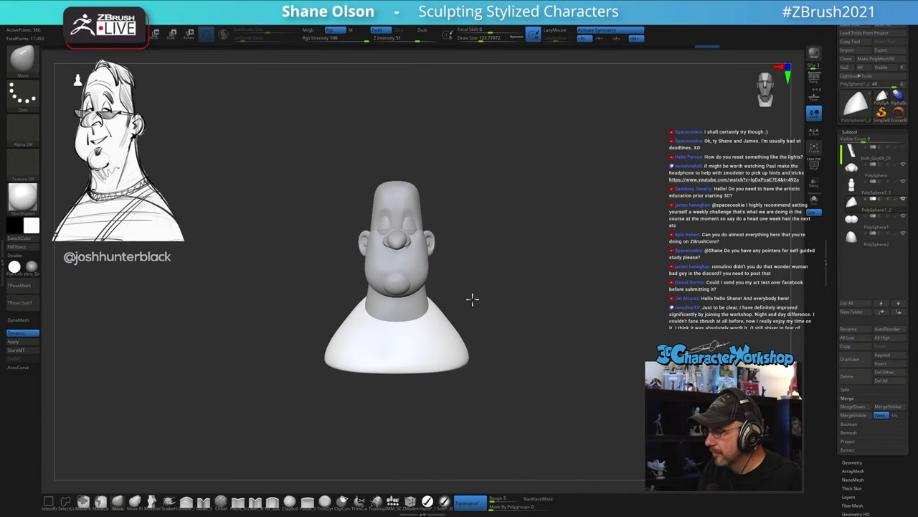
pyautogui.keyDown('alt'); pyautogui.moveTo(472, 300); pyautogui.dragTo(466, 293); pyautogui.keyUp('alt')
pyautogui.moveTo(548, 320); pyautogui.dragTo(547, 320)
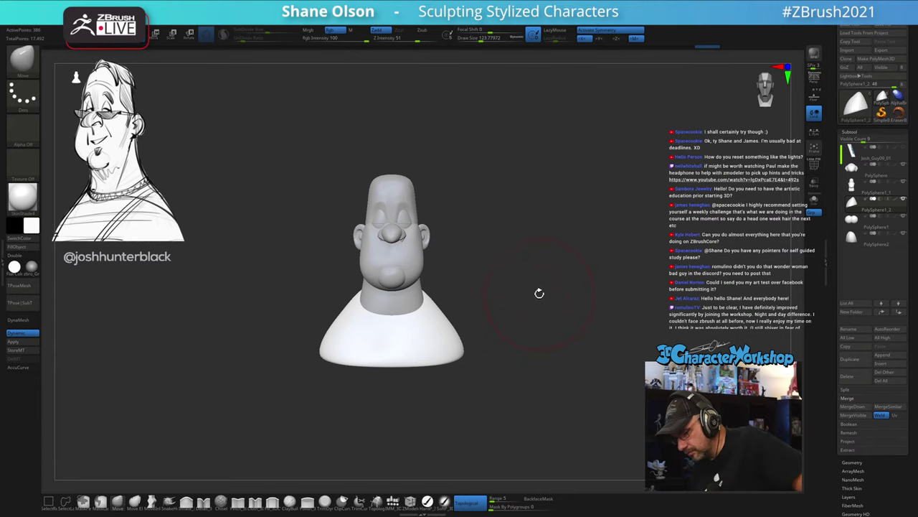
pyautogui.keyDown('alt'); pyautogui.moveTo(523, 273); pyautogui.dragTo(534, 279); pyautogui.keyUp('alt')
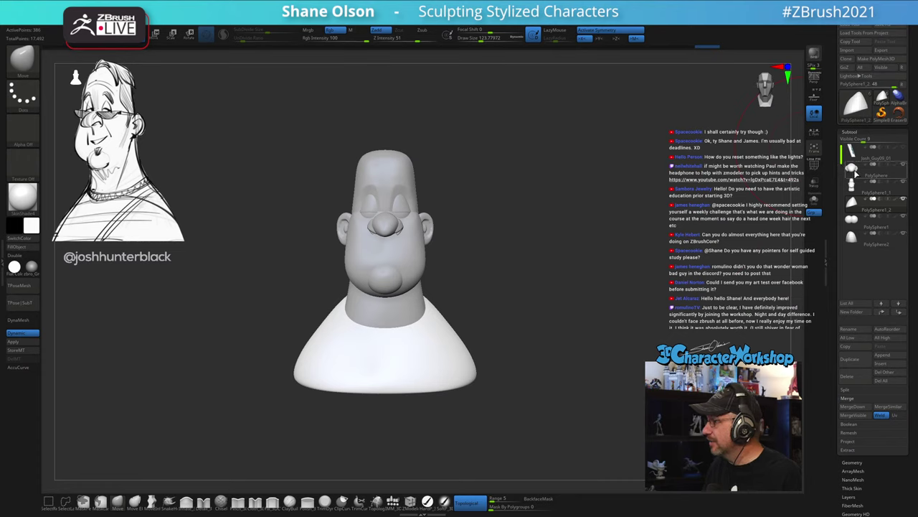
# Step: Merge the nose subtool down into the head subtool
pyautogui.click(852, 198)
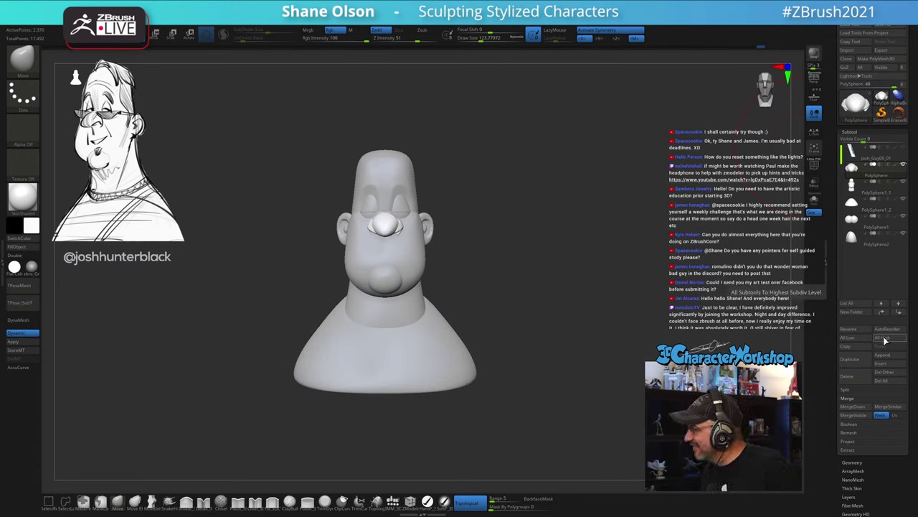
pyautogui.click(853, 406)
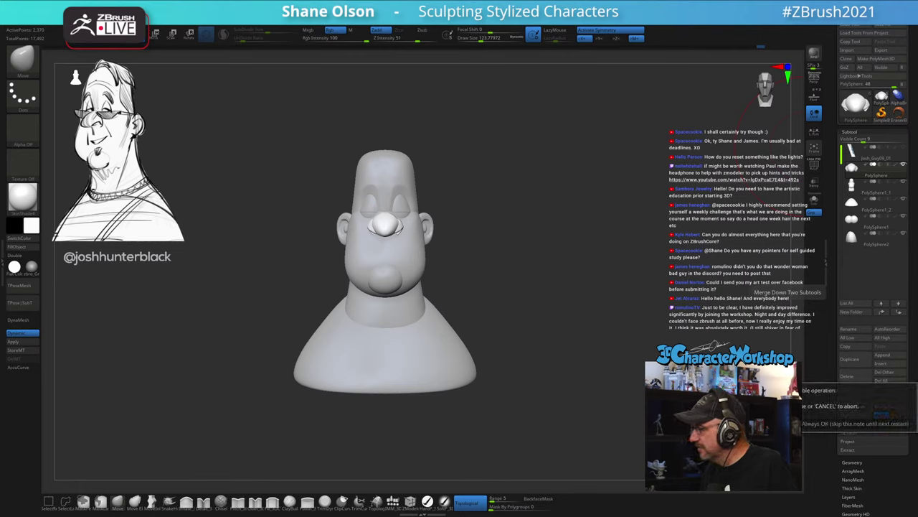
pyautogui.click(759, 424)
# Step: Select the eyelid subtool, return to the merged head subtool, and set the Move brush's draw size to about 71
pyautogui.moveTo(856, 189)
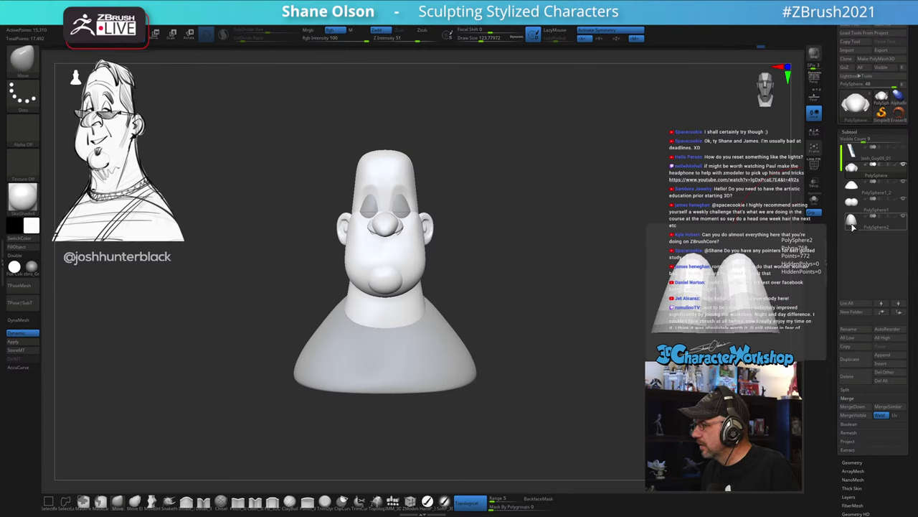
pyautogui.click(853, 228)
pyautogui.press('s')
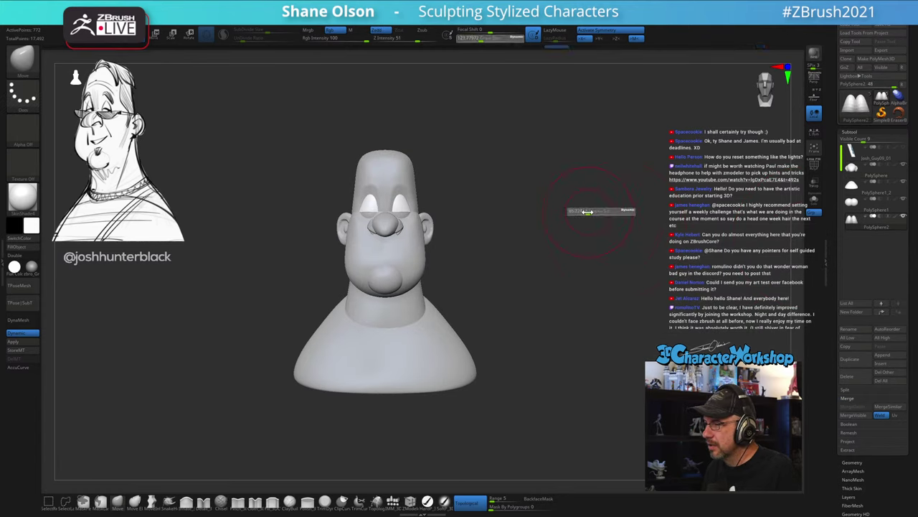
pyautogui.moveTo(587, 211)
pyautogui.mouseDown()
pyautogui.moveTo(549, 208)
pyautogui.moveTo(566, 218)
pyautogui.moveTo(529, 206)
pyautogui.moveTo(580, 211)
pyautogui.moveTo(564, 186)
pyautogui.moveTo(630, 167)
pyautogui.moveTo(471, 180)
pyautogui.moveTo(504, 185)
pyautogui.mouseUp()
pyautogui.press('s')
pyautogui.keyDown('alt'); pyautogui.click(450, 119); pyautogui.keyUp('alt')
pyautogui.press('s')
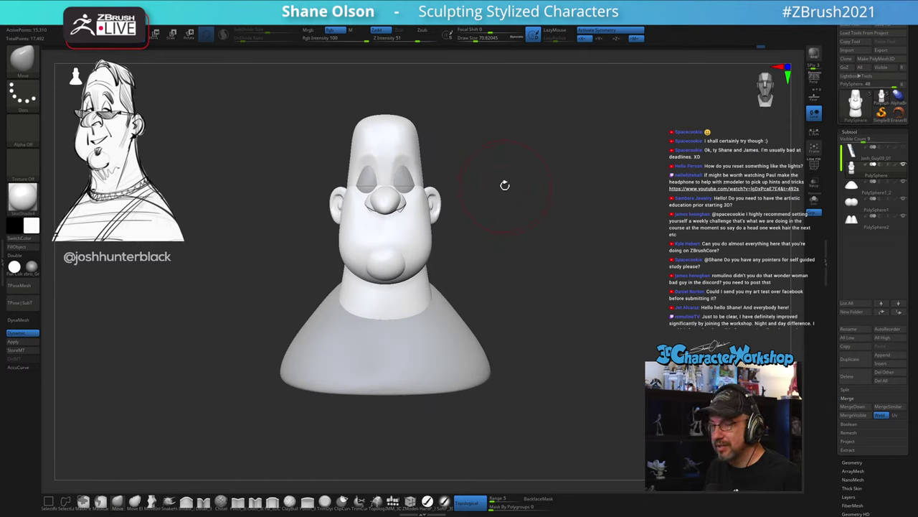
# Step: Adjust the direction of the first light on the light placement sphere
pyautogui.click(183, 23)
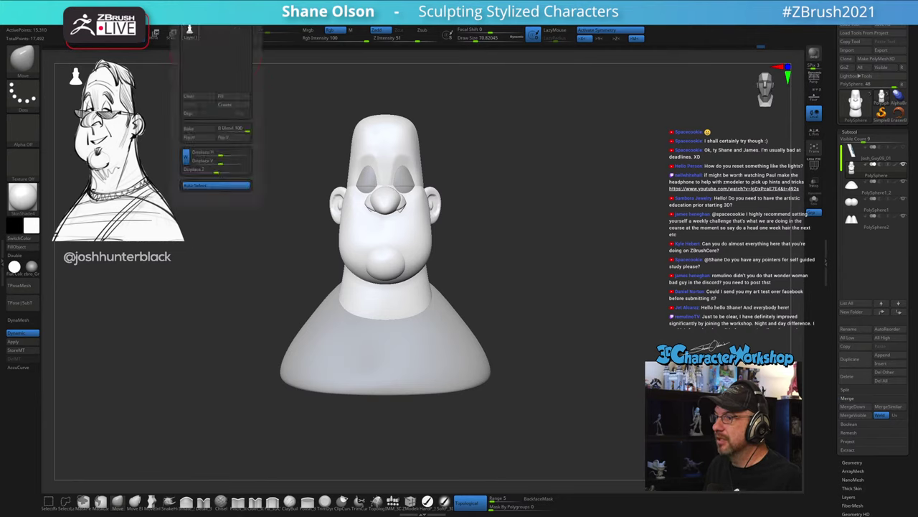
pyautogui.moveTo(196, 24)
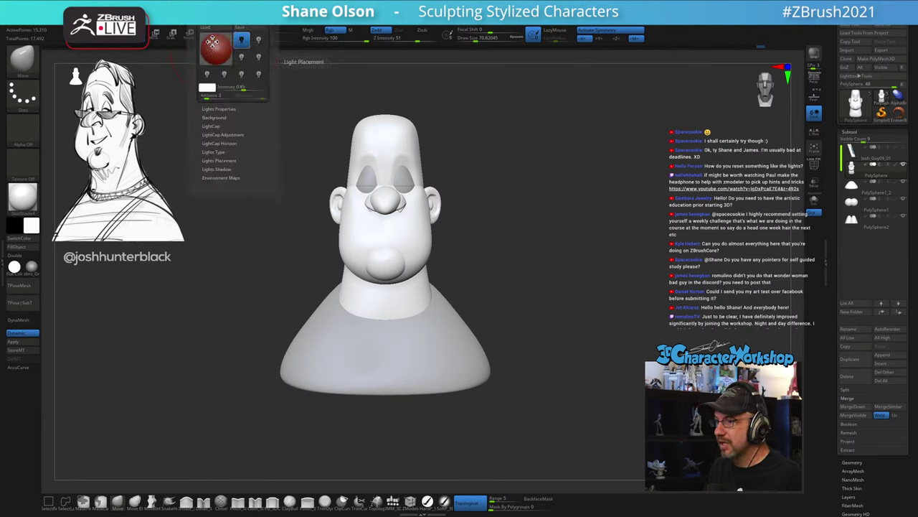
pyautogui.moveTo(212, 42); pyautogui.dragTo(213, 42)
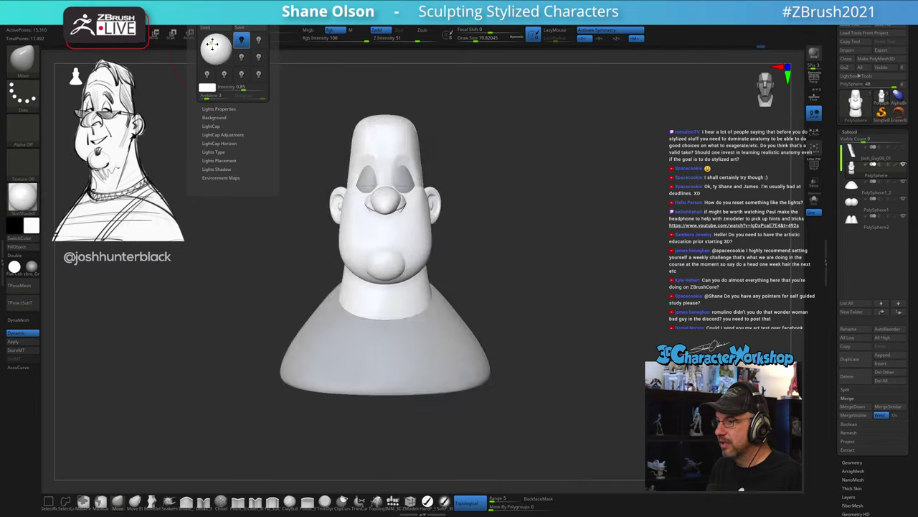
# Step: Reshape the brow area above the eyes on the head with the Move brush at a draw size of about 27
pyautogui.moveTo(583, 201)
pyautogui.mouseDown()
pyautogui.moveTo(543, 208)
pyautogui.moveTo(581, 216)
pyautogui.mouseUp()
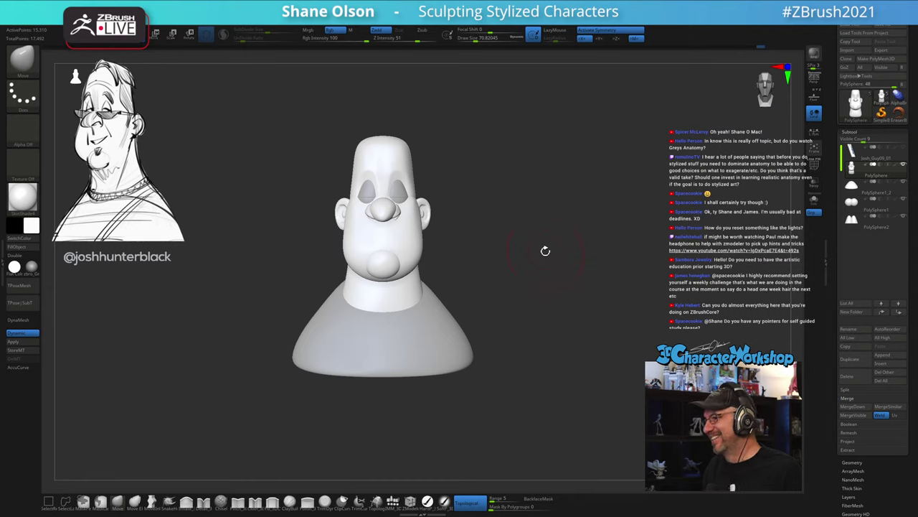
pyautogui.moveTo(545, 250)
pyautogui.mouseDown()
pyautogui.moveTo(529, 193)
pyautogui.moveTo(572, 194)
pyautogui.moveTo(536, 210)
pyautogui.moveTo(545, 189)
pyautogui.moveTo(536, 198)
pyautogui.moveTo(535, 191)
pyautogui.moveTo(536, 205)
pyautogui.mouseUp()
pyautogui.press('s')
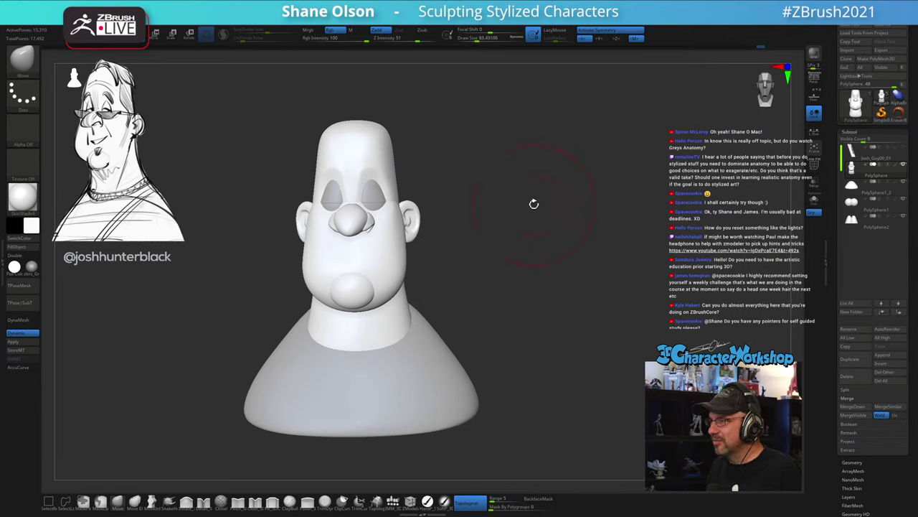
pyautogui.keyDown('alt'); pyautogui.moveTo(521, 311); pyautogui.dragTo(541, 322); pyautogui.keyUp('alt')
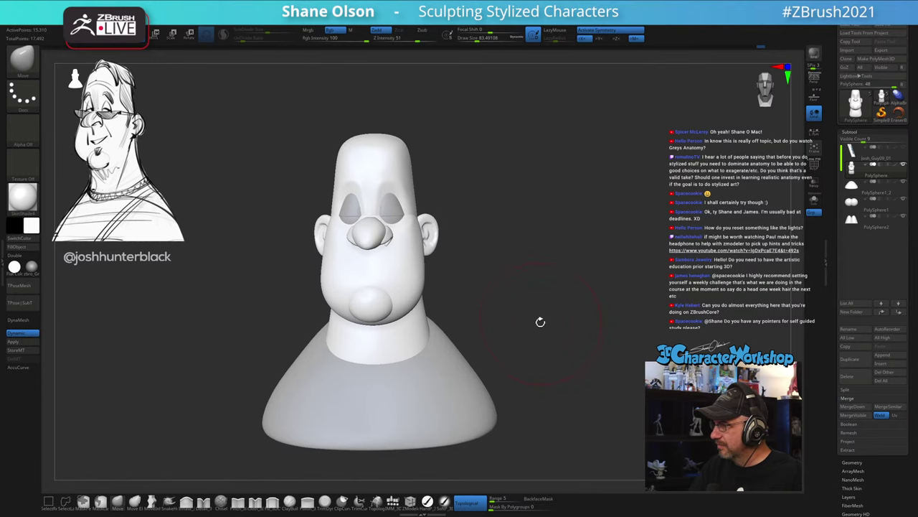
pyautogui.press('s')
pyautogui.moveTo(523, 283)
pyautogui.mouseDown()
pyautogui.moveTo(537, 277)
pyautogui.moveTo(413, 242)
pyautogui.mouseUp()
pyautogui.press('s')
pyautogui.press('s')
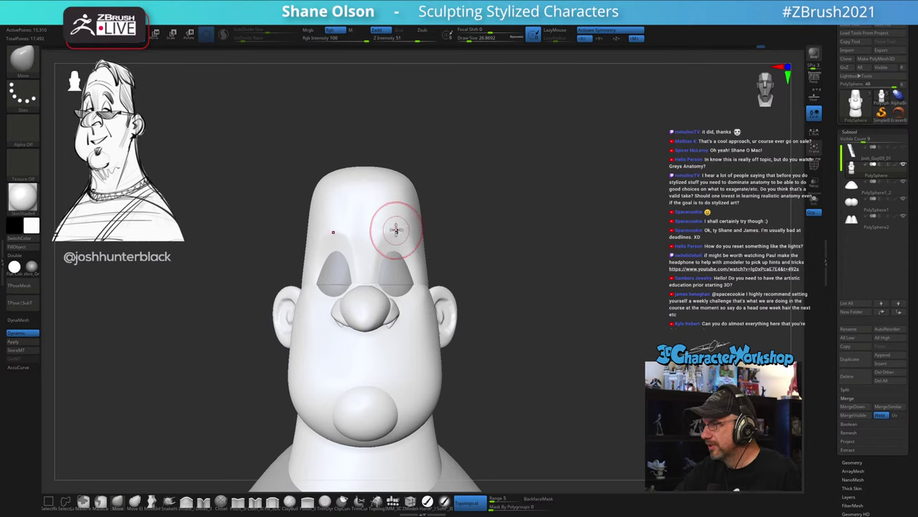
# Step: Refine the eye socket rim and temple with the Move brush at a draw size of about 41
pyautogui.moveTo(400, 225)
pyautogui.mouseDown(button='right')
pyautogui.moveTo(404, 249)
pyautogui.moveTo(429, 240)
pyautogui.moveTo(422, 231)
pyautogui.mouseUp(button='right')
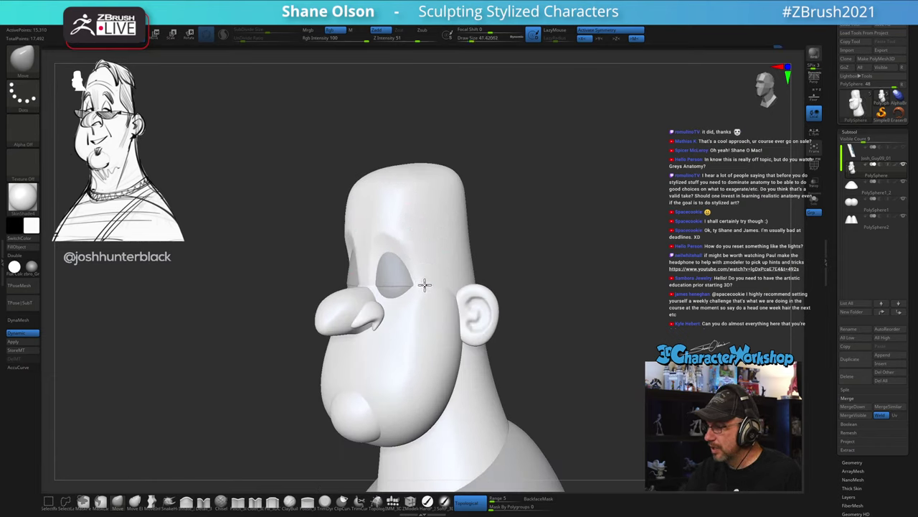
pyautogui.moveTo(433, 315)
pyautogui.mouseDown(button='right')
pyautogui.moveTo(424, 323)
pyautogui.moveTo(457, 250)
pyautogui.mouseUp(button='right')
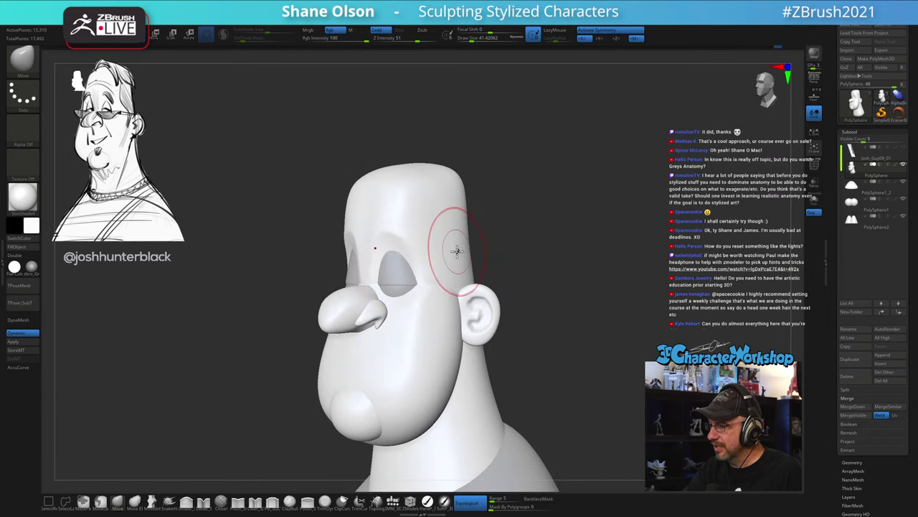
pyautogui.moveTo(521, 281); pyautogui.dragTo(534, 297, button='right')
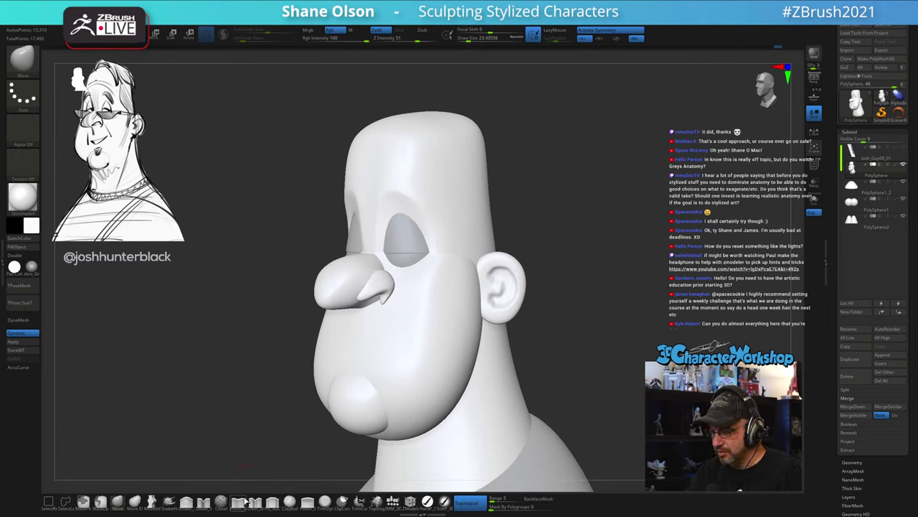
# Step: Adjust the brow above the eye socket with the topological Move brush at a draw size of about 17
pyautogui.click(239, 502)
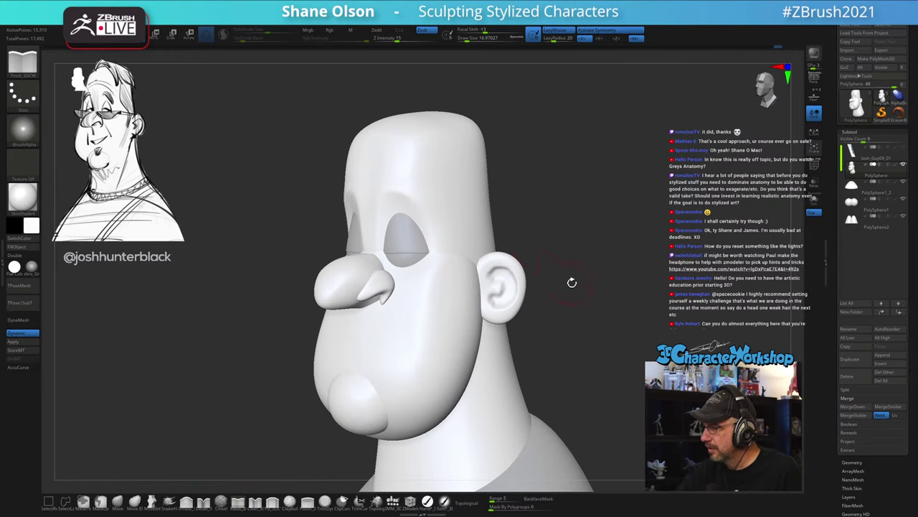
pyautogui.moveTo(572, 280)
pyautogui.mouseDown(button='right')
pyautogui.moveTo(609, 280)
pyautogui.moveTo(576, 295)
pyautogui.moveTo(586, 303)
pyautogui.moveTo(606, 298)
pyautogui.moveTo(576, 294)
pyautogui.moveTo(576, 282)
pyautogui.moveTo(598, 303)
pyautogui.moveTo(633, 295)
pyautogui.moveTo(618, 301)
pyautogui.moveTo(568, 265)
pyautogui.moveTo(541, 261)
pyautogui.moveTo(528, 295)
pyautogui.mouseUp(button='right')
pyautogui.press('b')
pyautogui.press('m')
pyautogui.press('v')
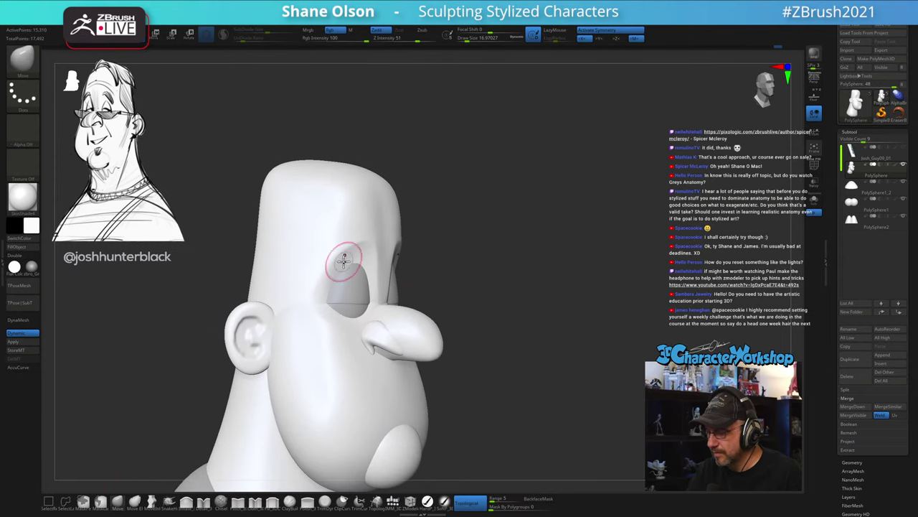
pyautogui.moveTo(386, 228); pyautogui.dragTo(388, 261)
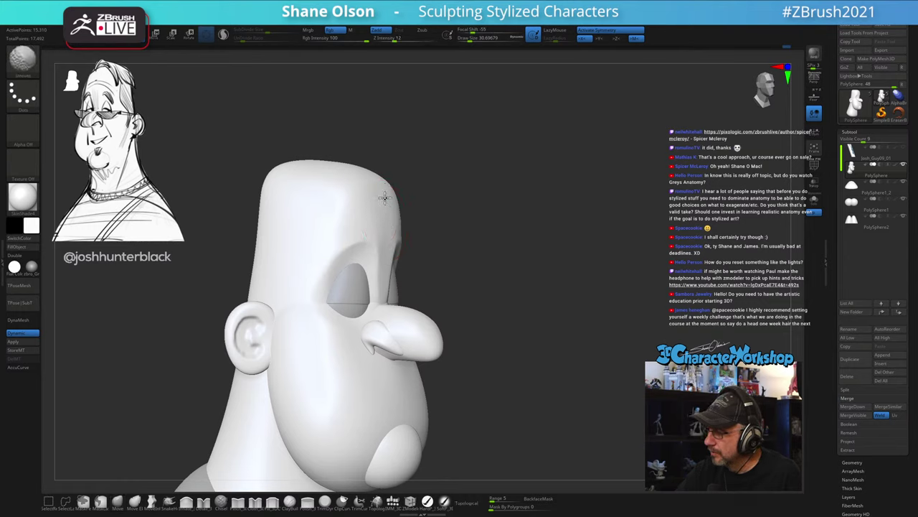
pyautogui.moveTo(461, 249)
pyautogui.mouseDown(button='right')
pyautogui.moveTo(487, 295)
pyautogui.moveTo(466, 295)
pyautogui.moveTo(481, 285)
pyautogui.mouseUp(button='right')
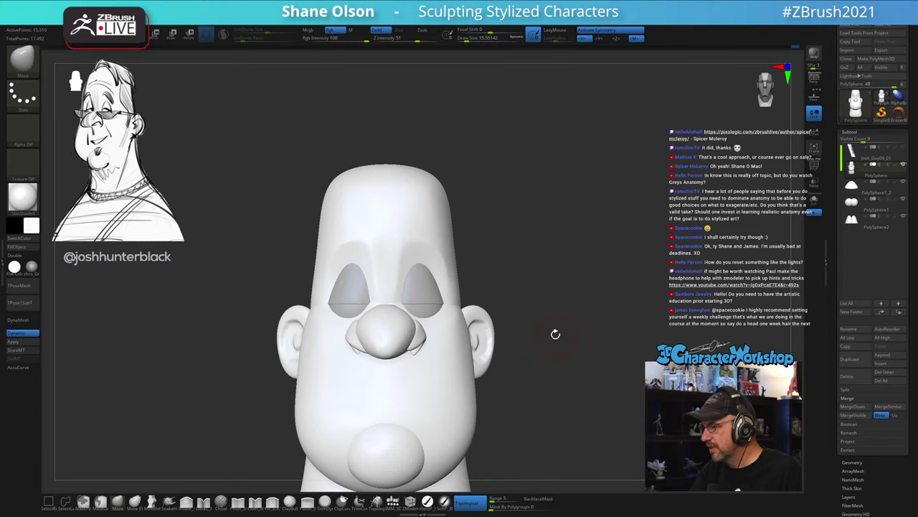
pyautogui.moveTo(554, 334)
pyautogui.mouseDown(button='right')
pyautogui.moveTo(553, 347)
pyautogui.moveTo(559, 337)
pyautogui.moveTo(538, 327)
pyautogui.mouseUp(button='right')
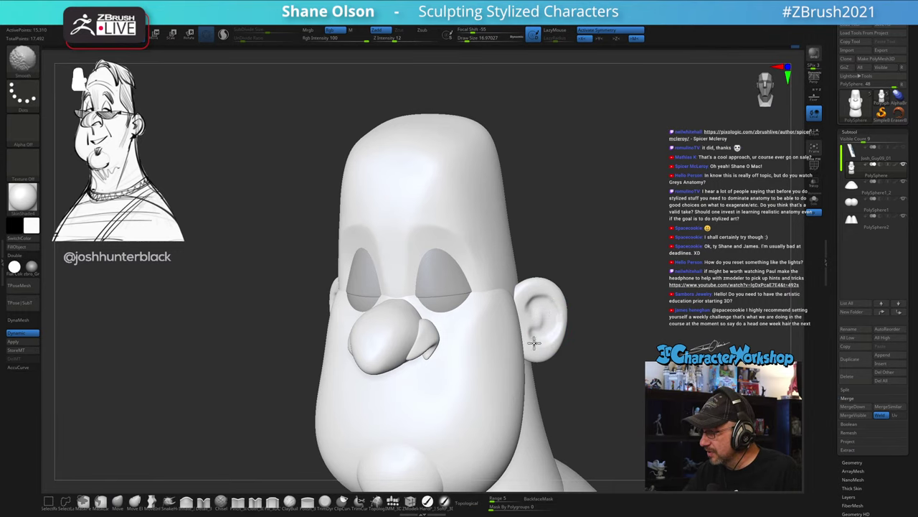
# Step: Turn off topological masking for the Move brush and frame the whole bust from the front
pyautogui.hotkey('shift', 'f')
pyautogui.hotkey('shift', 'f')
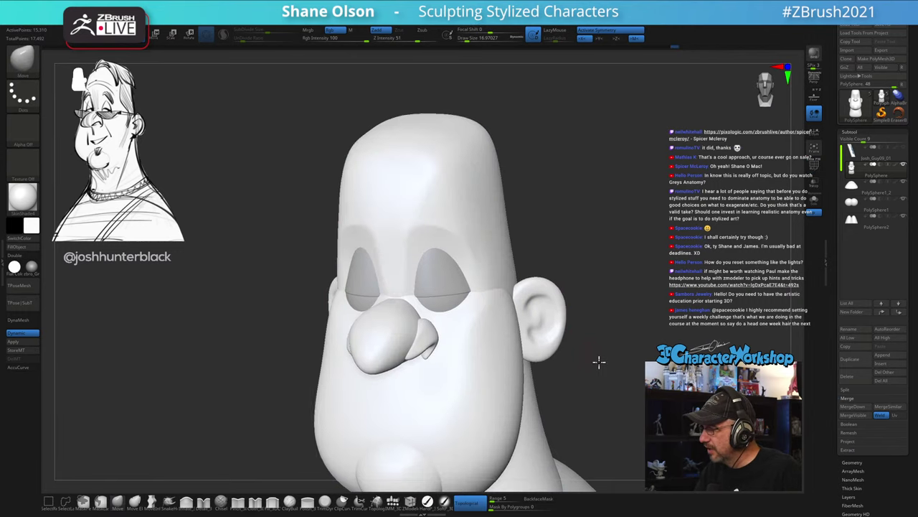
pyautogui.moveTo(598, 361)
pyautogui.mouseDown(button='right')
pyautogui.moveTo(594, 351)
pyautogui.moveTo(474, 485)
pyautogui.mouseUp(button='right')
pyautogui.click(470, 502)
pyautogui.keyDown('ctrl'); pyautogui.moveTo(580, 378); pyautogui.dragTo(523, 308, button='right'); pyautogui.keyUp('ctrl')
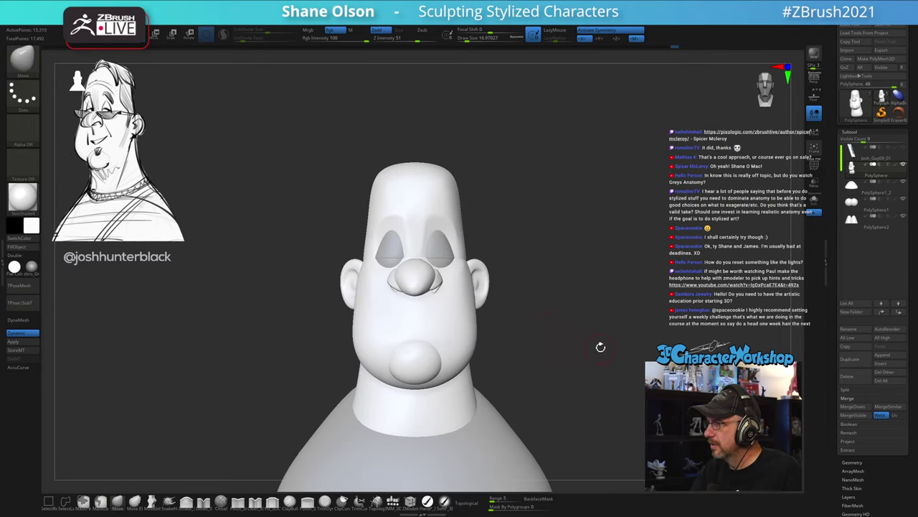
pyautogui.moveTo(567, 328); pyautogui.dragTo(502, 251, button='right')
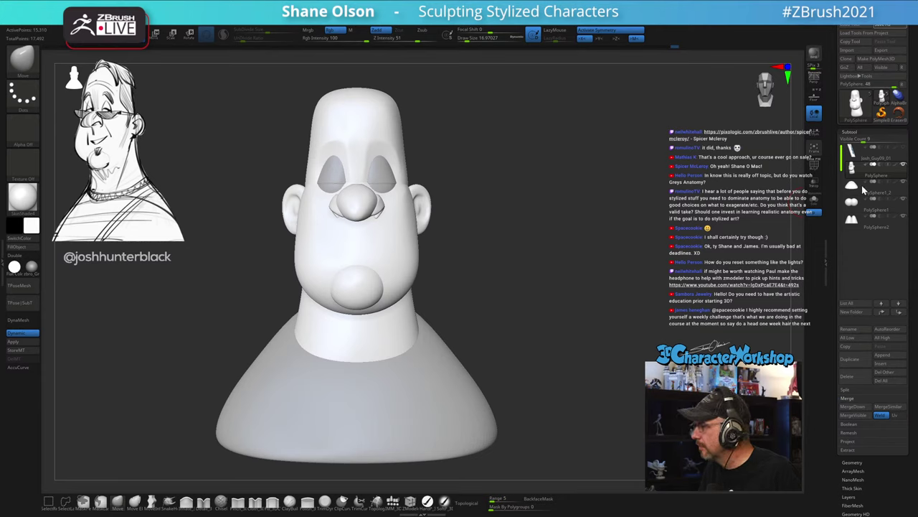
# Step: Duplicate the head subtool, convert the copy's dynamic subdivision to real geometry and show its polygroup wireframe
pyautogui.click(861, 361)
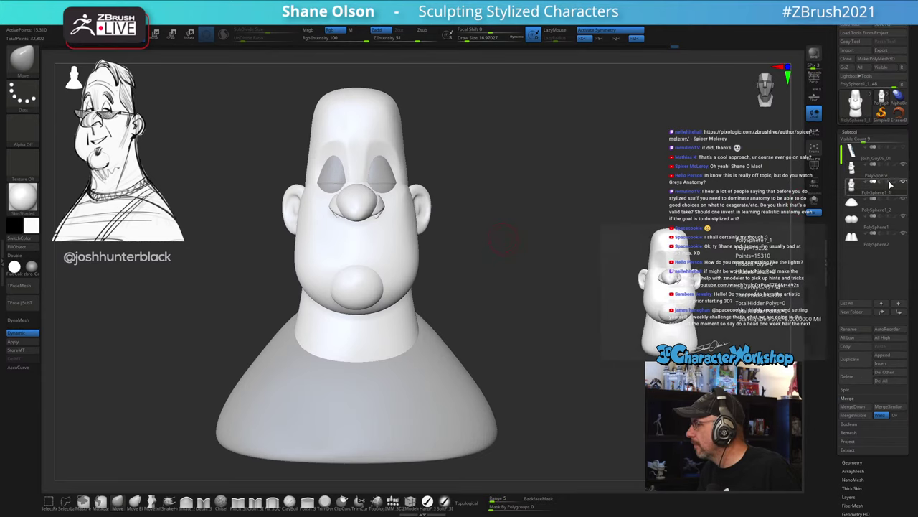
pyautogui.moveTo(585, 212); pyautogui.dragTo(170, 301)
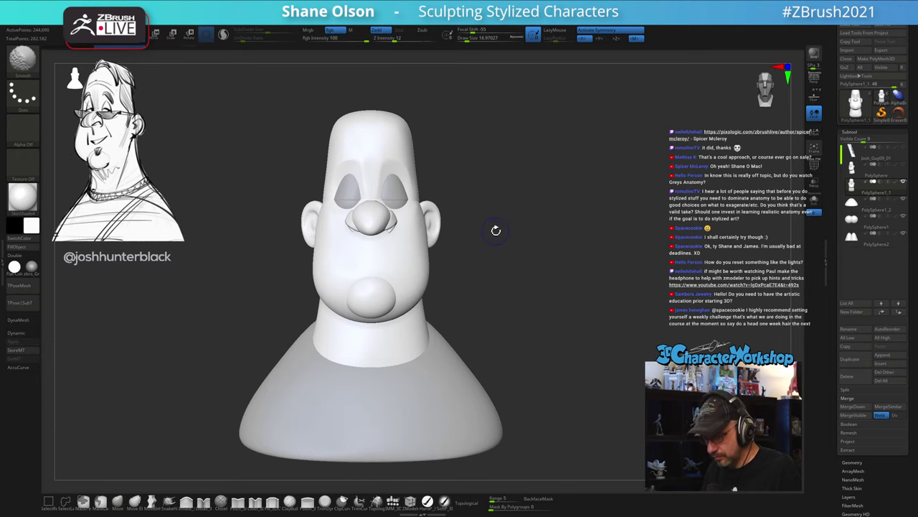
pyautogui.hotkey('shift', 'f')
pyautogui.moveTo(523, 228)
pyautogui.mouseDown()
pyautogui.moveTo(517, 214)
pyautogui.moveTo(500, 230)
pyautogui.moveTo(523, 232)
pyautogui.moveTo(508, 228)
pyautogui.mouseUp()
# Step: Reset the gizmo's orientation, turn off symmetry, and centre the gizmo on the duplicated head's unmasked mesh
pyautogui.press('w')
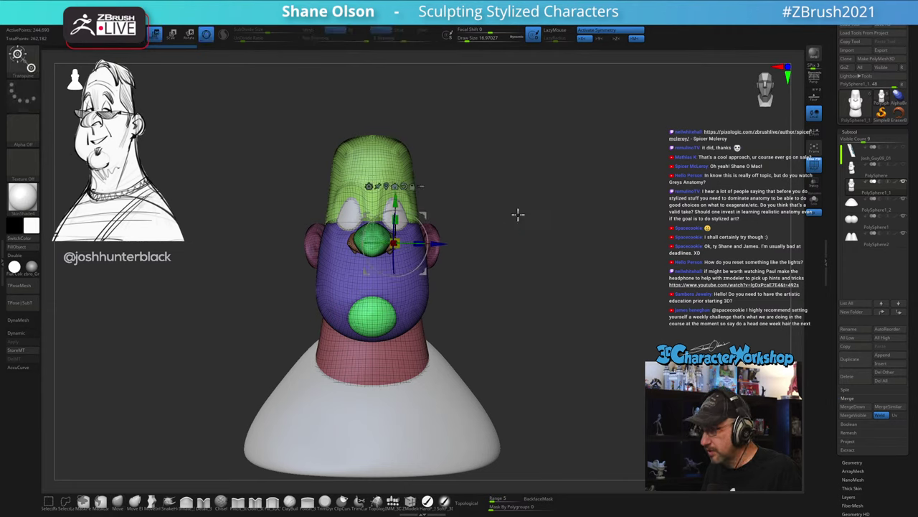
pyautogui.keyDown('alt'); pyautogui.click(403, 187); pyautogui.keyUp('alt')
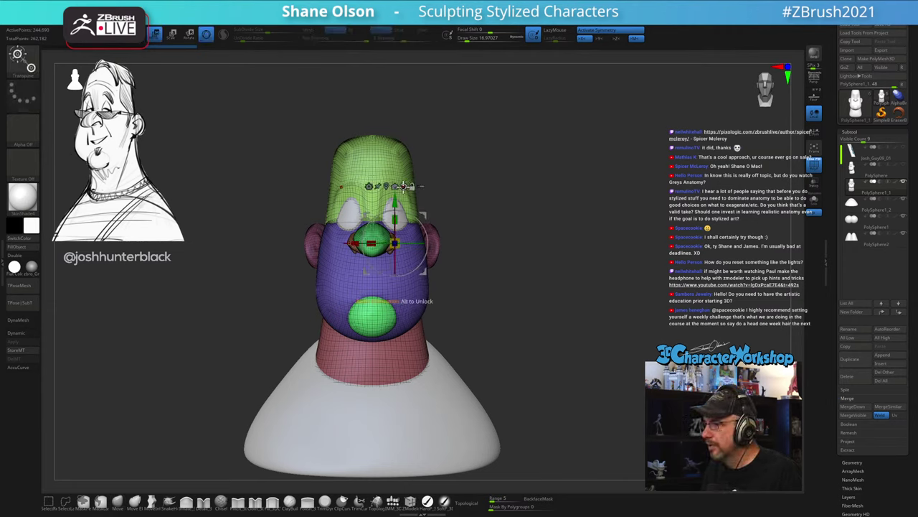
pyautogui.press('x')
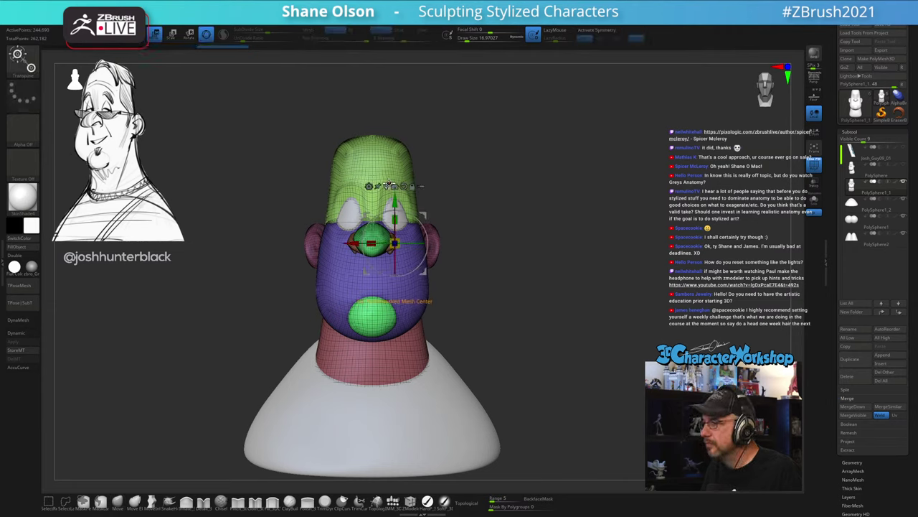
pyautogui.click(391, 186)
pyautogui.keyDown('alt'); pyautogui.moveTo(496, 205); pyautogui.dragTo(551, 245); pyautogui.keyUp('alt')
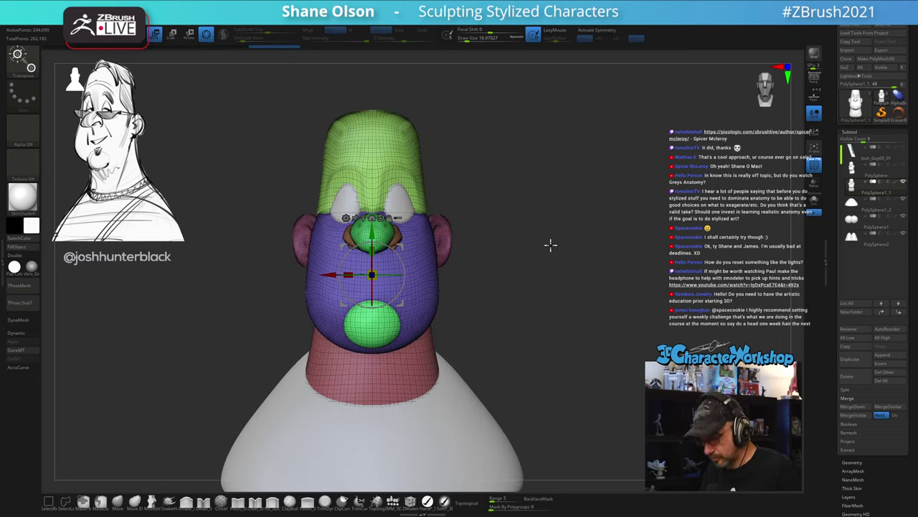
# Step: Try to fuse the duplicated head's parts with Remesh By Union
pyautogui.press('q')
pyautogui.keyDown('alt'); pyautogui.moveTo(531, 248); pyautogui.dragTo(563, 211); pyautogui.keyUp('alt')
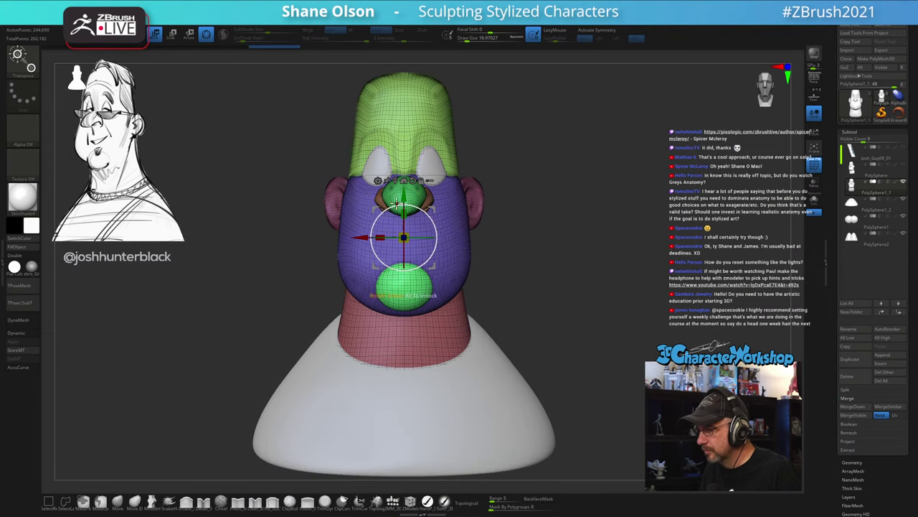
pyautogui.click(378, 180)
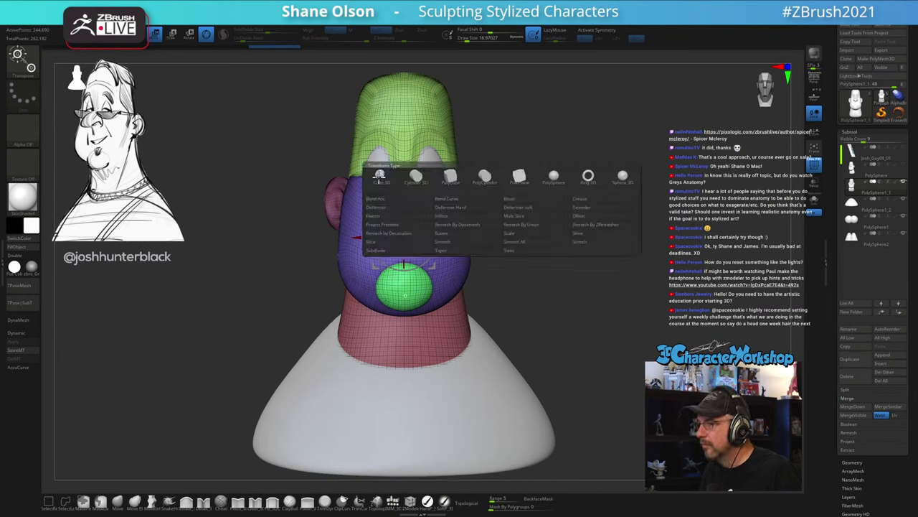
pyautogui.click(537, 225)
# Step: Delete the duplicated head's lower subdivision levels, keeping the highest level
pyautogui.moveTo(560, 215); pyautogui.dragTo(588, 209)
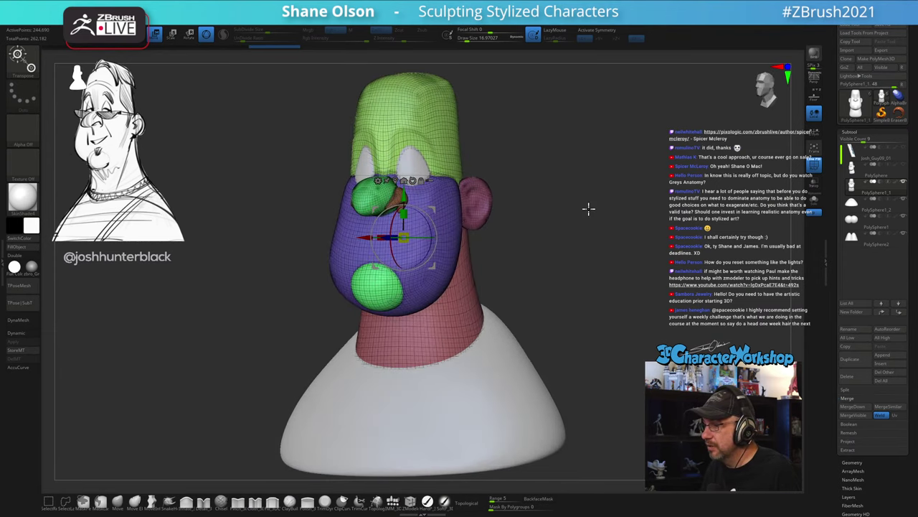
pyautogui.keyDown('alt'); pyautogui.moveTo(578, 167); pyautogui.dragTo(593, 271); pyautogui.keyUp('alt')
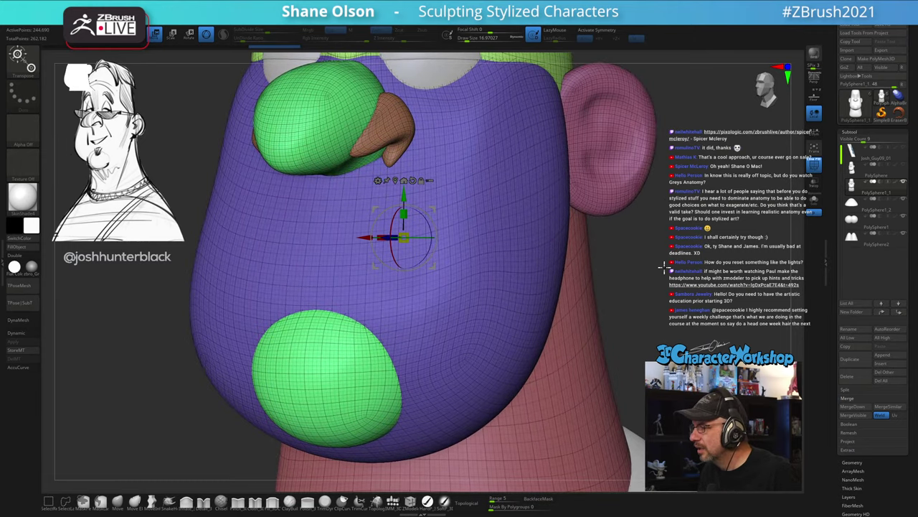
pyautogui.moveTo(661, 267); pyautogui.dragTo(632, 264)
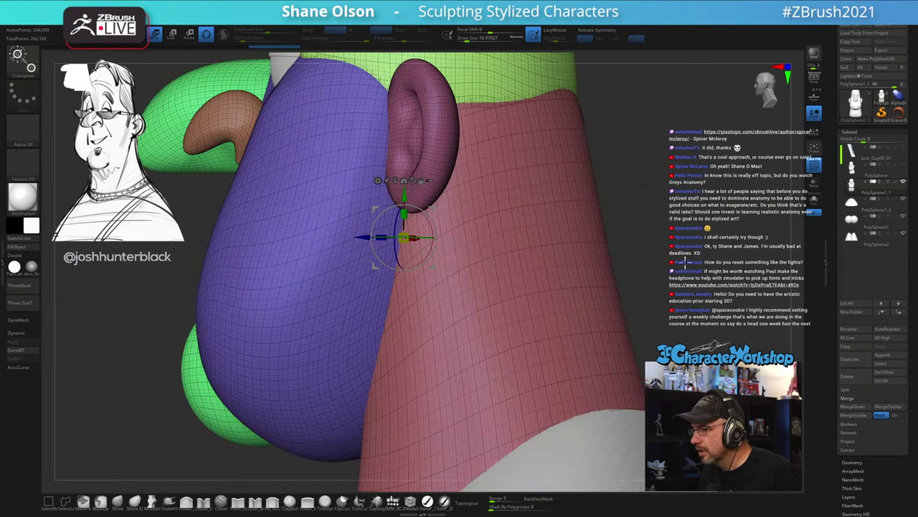
pyautogui.click(861, 463)
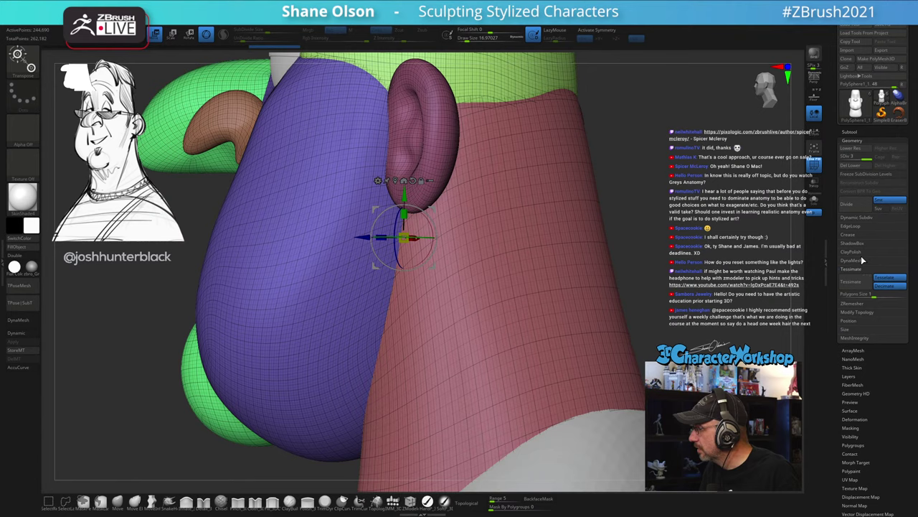
pyautogui.click(866, 174)
pyautogui.keyDown('shift'); pyautogui.moveTo(685, 208); pyautogui.dragTo(569, 221); pyautogui.keyUp('shift')
# Step: Fuse the duplicated head's parts with Remesh By Union and turn symmetry back on for sculpting
pyautogui.click(378, 180)
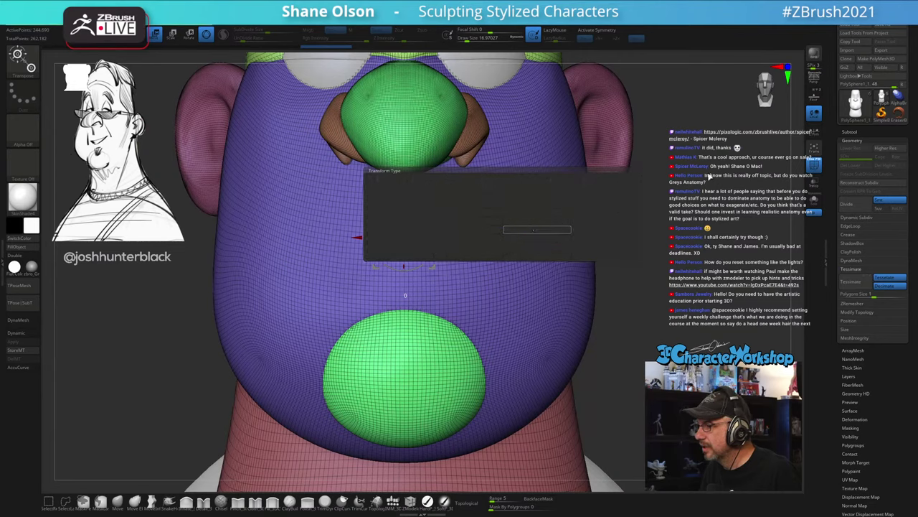
pyautogui.click(538, 228)
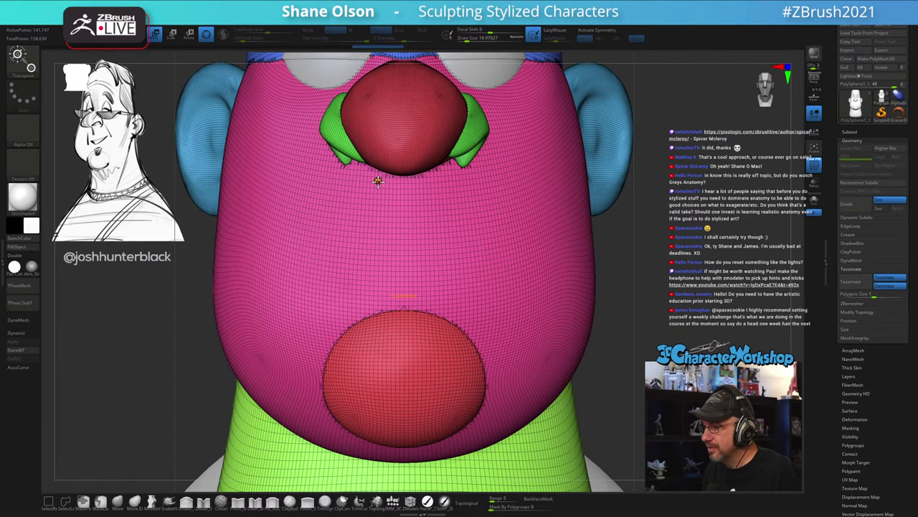
pyautogui.press('x')
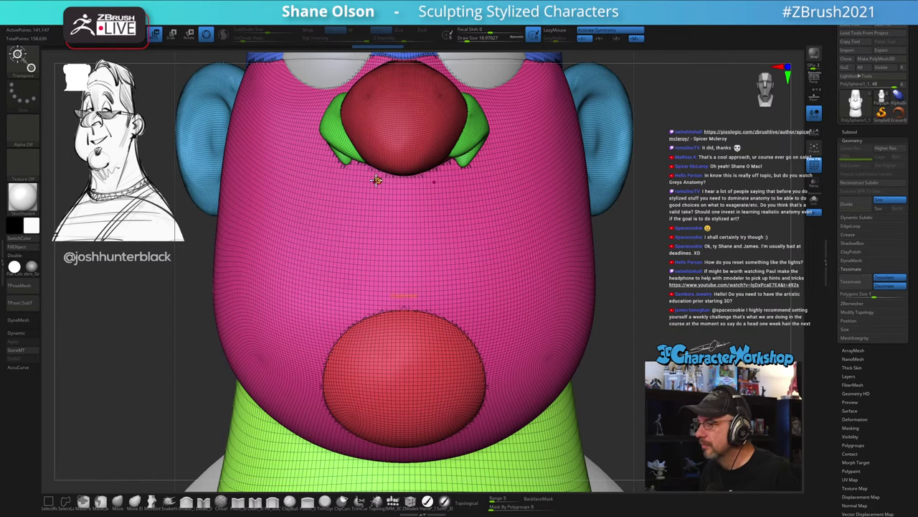
pyautogui.click(376, 179)
pyautogui.click(505, 181)
pyautogui.moveTo(695, 312)
pyautogui.keyDown('alt'); pyautogui.mouseDown()
pyautogui.moveTo(657, 259)
pyautogui.moveTo(632, 260)
pyautogui.moveTo(625, 244)
pyautogui.moveTo(648, 244)
pyautogui.moveTo(621, 248)
pyautogui.moveTo(587, 221)
pyautogui.moveTo(600, 313)
pyautogui.moveTo(577, 313)
pyautogui.moveTo(596, 313)
pyautogui.moveTo(580, 286)
pyautogui.mouseUp(); pyautogui.keyUp('alt')
pyautogui.press('q')
pyautogui.moveTo(538, 205); pyautogui.dragTo(562, 286)
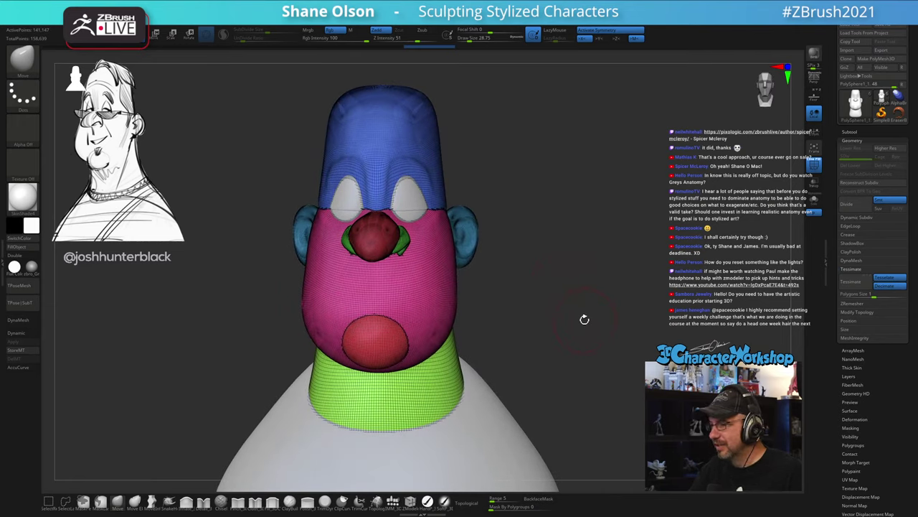
# Step: Tessimate the fused head with a polygon size of about 0.07
pyautogui.moveTo(584, 318); pyautogui.dragTo(615, 337)
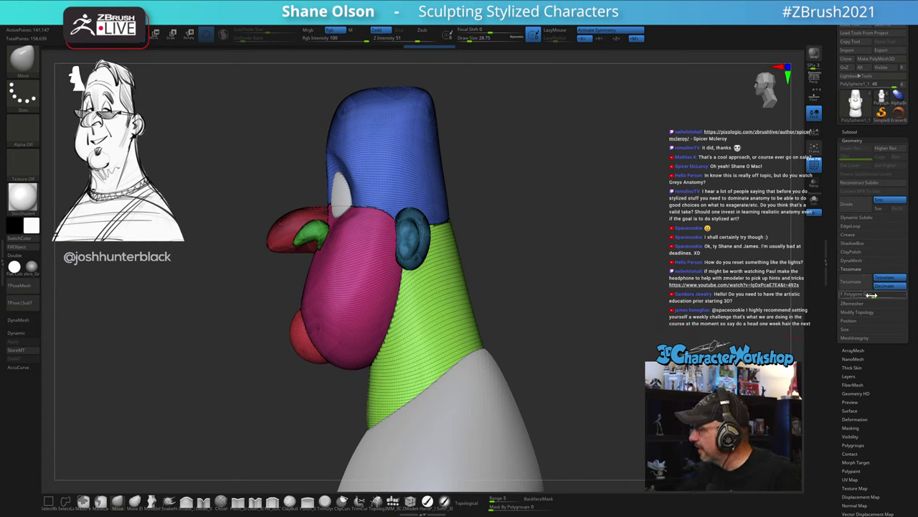
pyautogui.moveTo(873, 294); pyautogui.dragTo(853, 295)
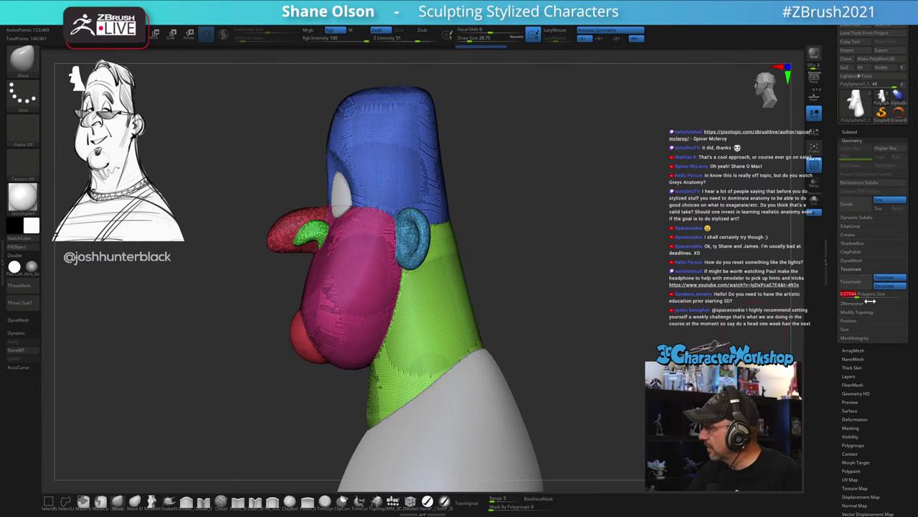
pyautogui.moveTo(572, 297); pyautogui.dragTo(579, 332)
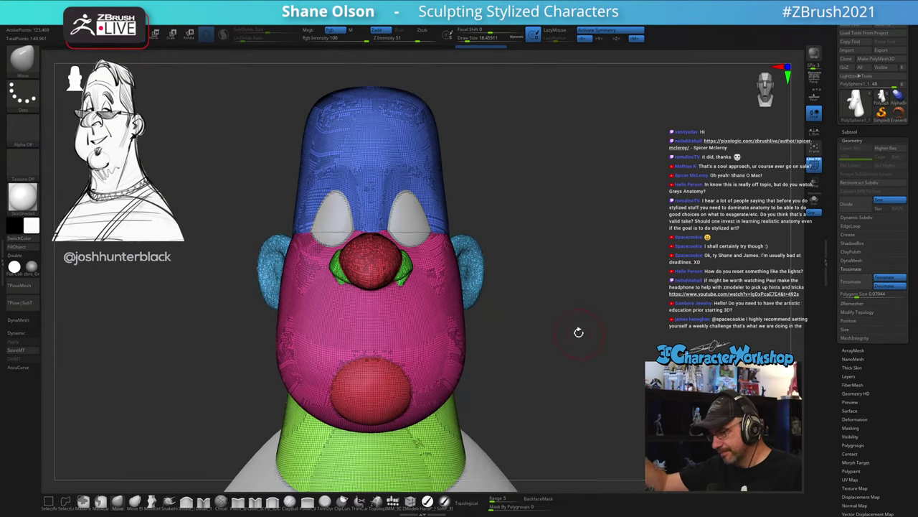
pyautogui.moveTo(513, 349)
pyautogui.mouseDown()
pyautogui.moveTo(498, 352)
pyautogui.moveTo(515, 352)
pyautogui.mouseUp()
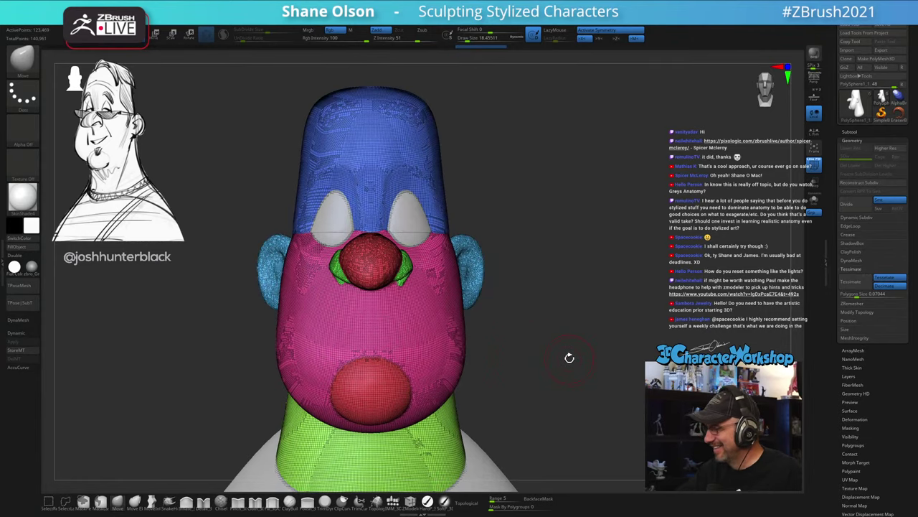
# Step: Hide the wireframe and smooth the fused seams around the ear, jaw and nose at a brush size of about 18
pyautogui.hotkey('shift', 'f')
pyautogui.moveTo(570, 337); pyautogui.dragTo(561, 355)
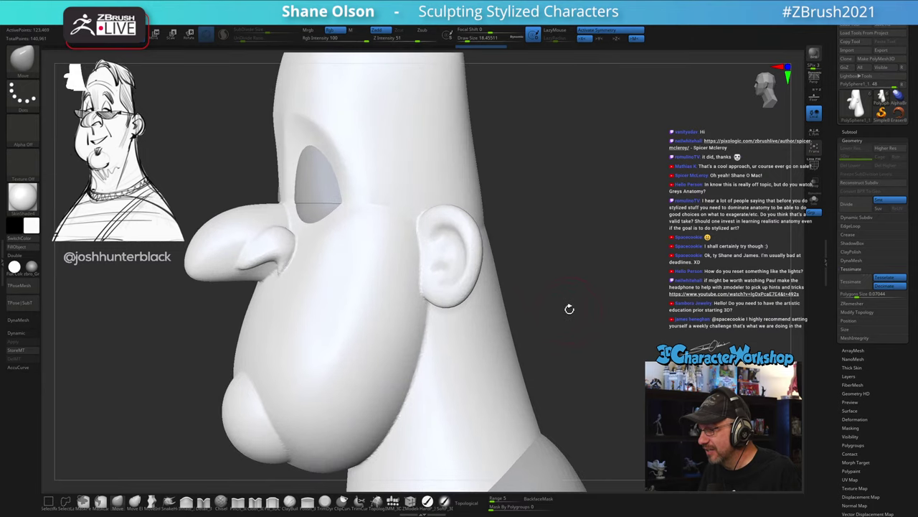
pyautogui.moveTo(569, 309); pyautogui.dragTo(563, 319)
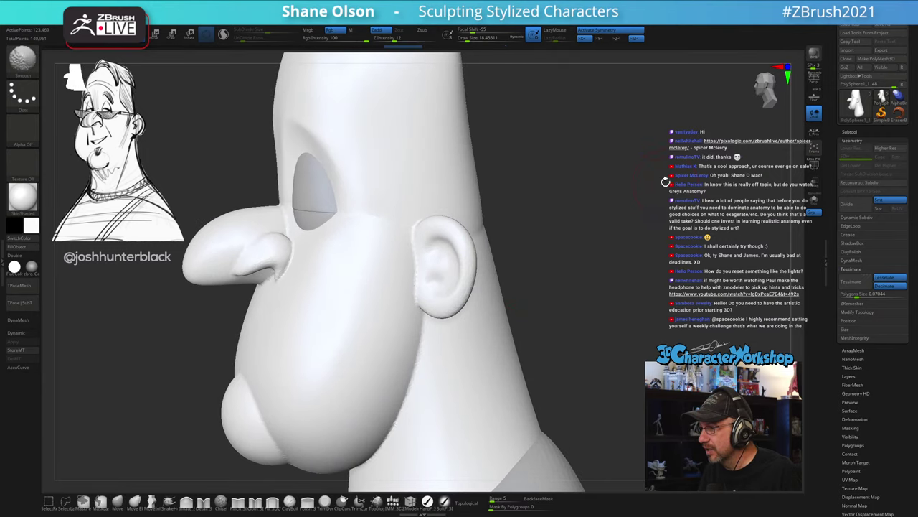
pyautogui.keyDown('alt'); pyautogui.moveTo(485, 293); pyautogui.dragTo(486, 323, button='right'); pyautogui.keyUp('alt')
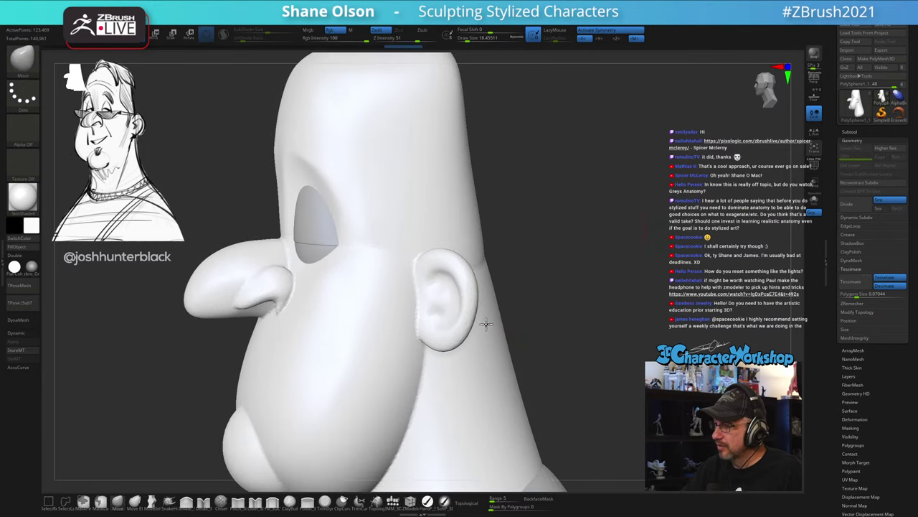
pyautogui.moveTo(542, 302); pyautogui.dragTo(528, 277, button='right')
pyautogui.keyDown('shift'); pyautogui.moveTo(498, 232); pyautogui.dragTo(512, 231); pyautogui.keyUp('shift')
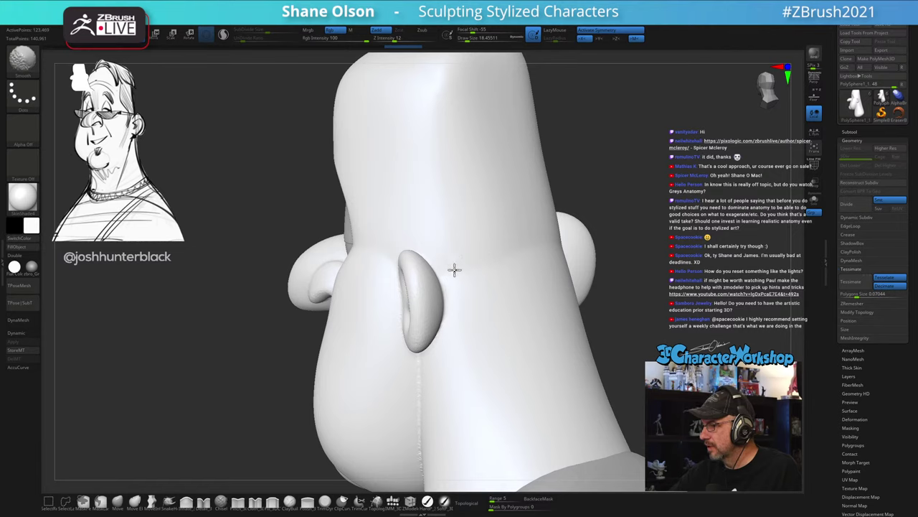
pyautogui.moveTo(456, 285); pyautogui.dragTo(471, 304)
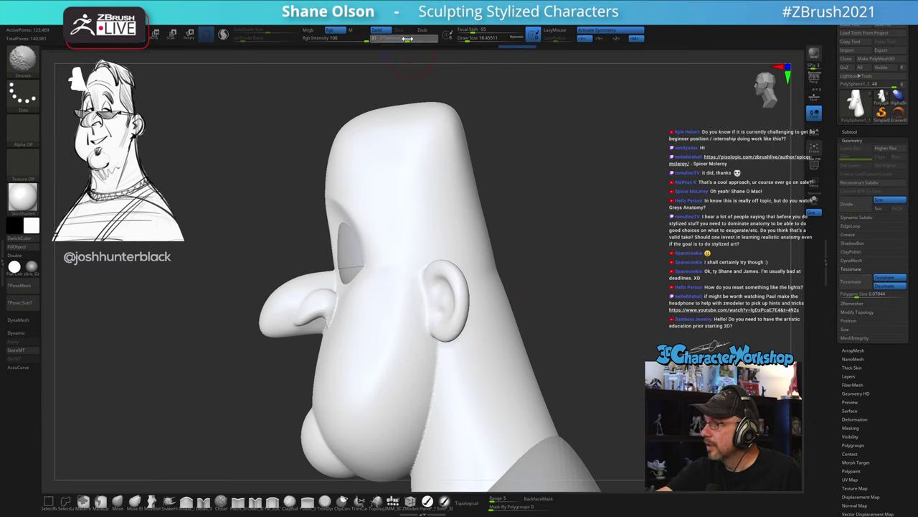
pyautogui.moveTo(536, 256)
pyautogui.mouseDown()
pyautogui.moveTo(518, 250)
pyautogui.moveTo(528, 262)
pyautogui.moveTo(549, 247)
pyautogui.moveTo(558, 261)
pyautogui.moveTo(548, 265)
pyautogui.moveTo(580, 267)
pyautogui.moveTo(566, 275)
pyautogui.moveTo(572, 269)
pyautogui.mouseUp()
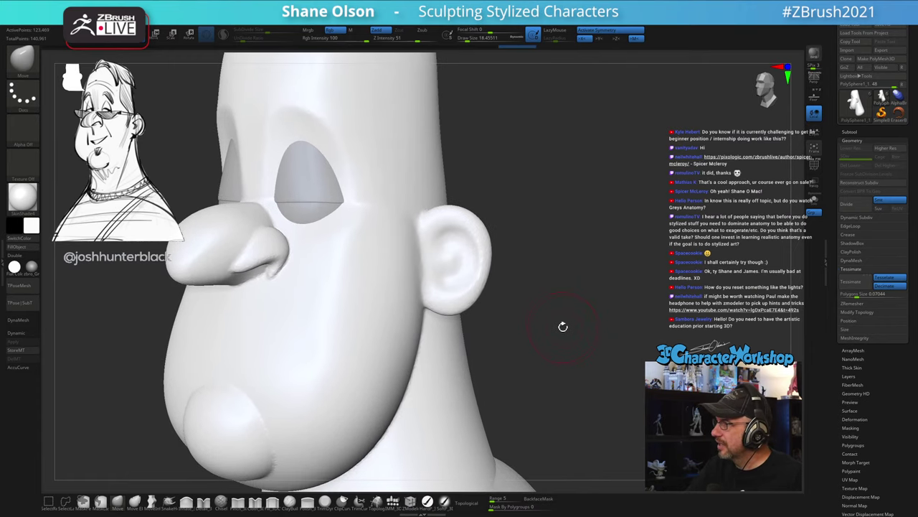
pyautogui.moveTo(568, 311); pyautogui.dragTo(543, 349)
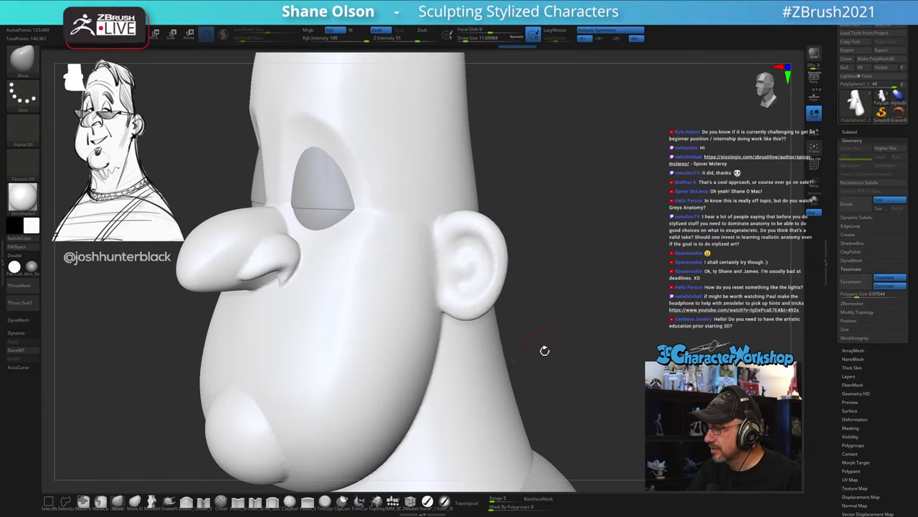
# Step: Fill and smooth the transition between the ear and cheek and the area around the nose bridge at a brush size of about 12
pyautogui.click(257, 500)
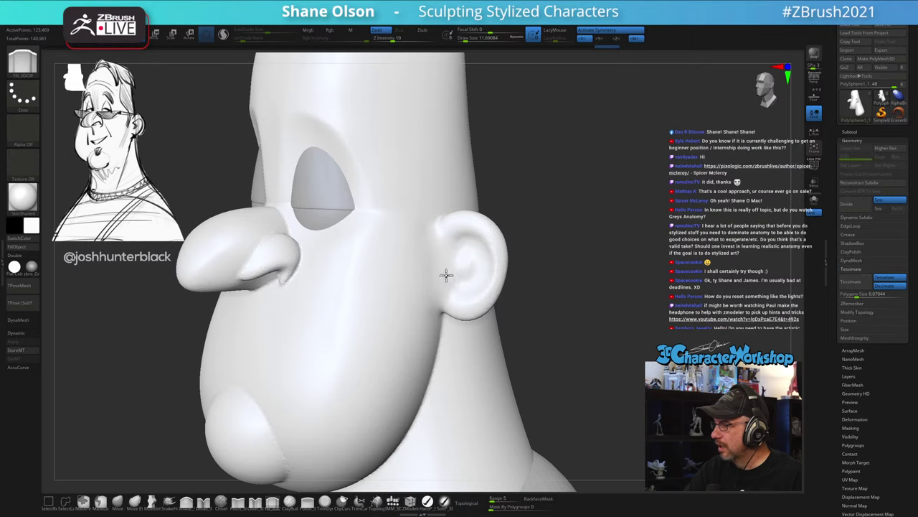
pyautogui.moveTo(576, 361)
pyautogui.mouseDown()
pyautogui.moveTo(574, 348)
pyautogui.moveTo(560, 344)
pyautogui.mouseUp()
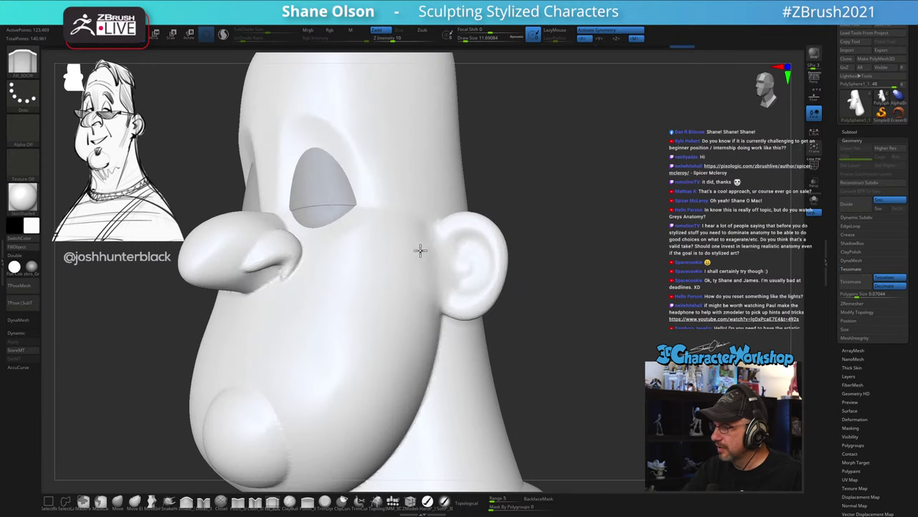
pyautogui.press('shift')
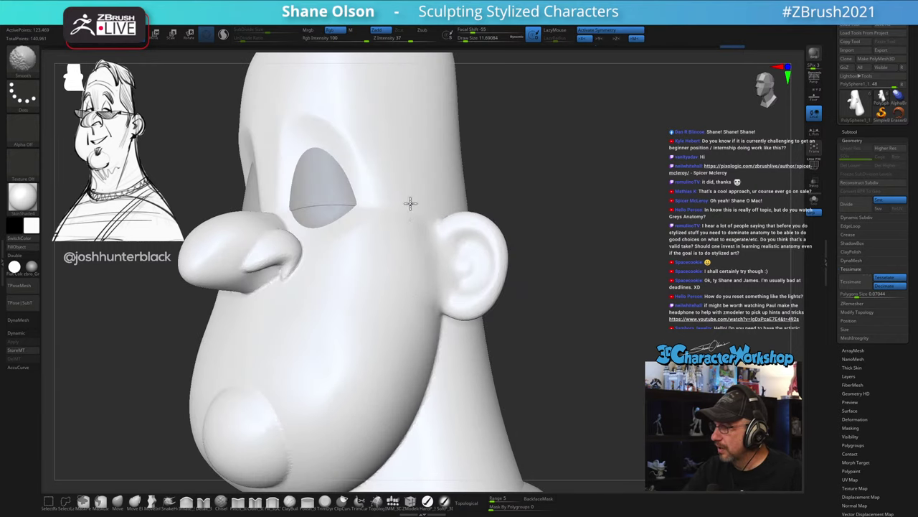
pyautogui.moveTo(398, 246)
pyautogui.mouseDown(button='right')
pyautogui.moveTo(421, 268)
pyautogui.moveTo(422, 291)
pyautogui.moveTo(409, 281)
pyautogui.moveTo(463, 353)
pyautogui.moveTo(406, 328)
pyautogui.mouseUp(button='right')
pyautogui.press('shift')
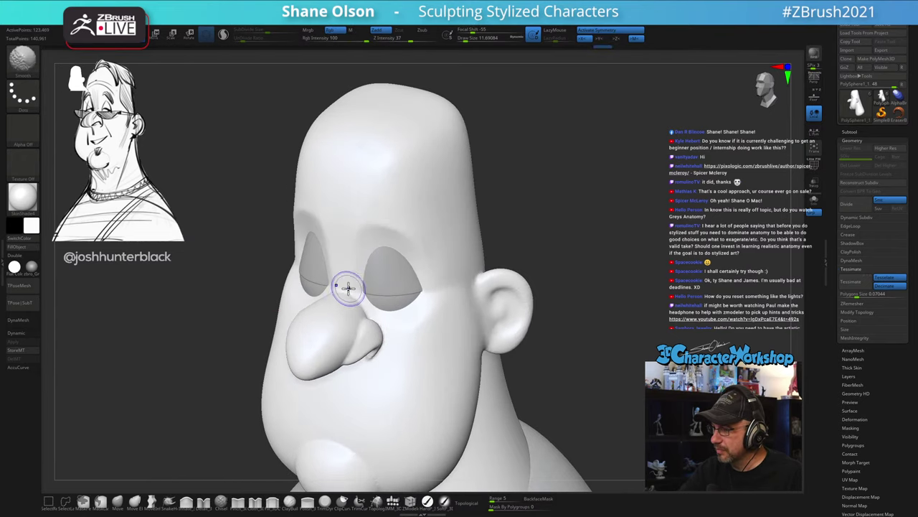
pyautogui.moveTo(375, 262); pyautogui.dragTo(419, 312, button='right')
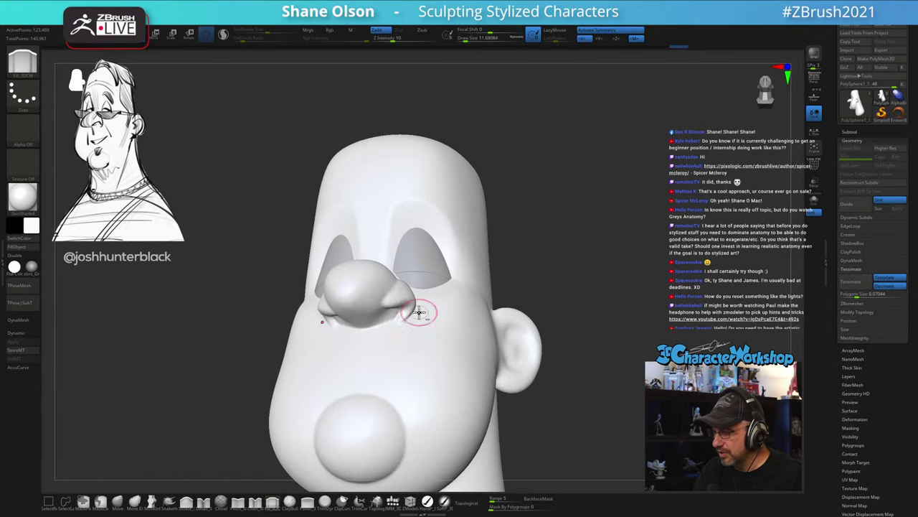
# Step: Reshape the nostril wings and their junction with the cheeks using the Move brush, smoothing them at a size of about 13
pyautogui.click(117, 502)
pyautogui.keyDown('ctrl'); pyautogui.moveTo(377, 346); pyautogui.dragTo(430, 326, button='right'); pyautogui.keyUp('ctrl')
pyautogui.press('s')
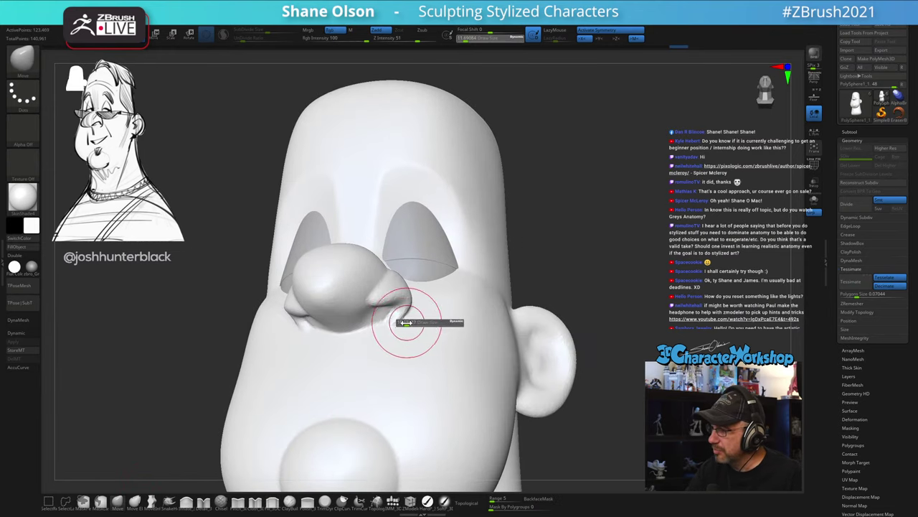
pyautogui.press('s')
pyautogui.moveTo(388, 321); pyautogui.dragTo(383, 317)
pyautogui.press('s')
pyautogui.moveTo(393, 323)
pyautogui.mouseDown(button='right')
pyautogui.moveTo(399, 314)
pyautogui.moveTo(374, 317)
pyautogui.moveTo(400, 352)
pyautogui.moveTo(380, 280)
pyautogui.mouseUp(button='right')
pyautogui.press('s')
pyautogui.press('shift')
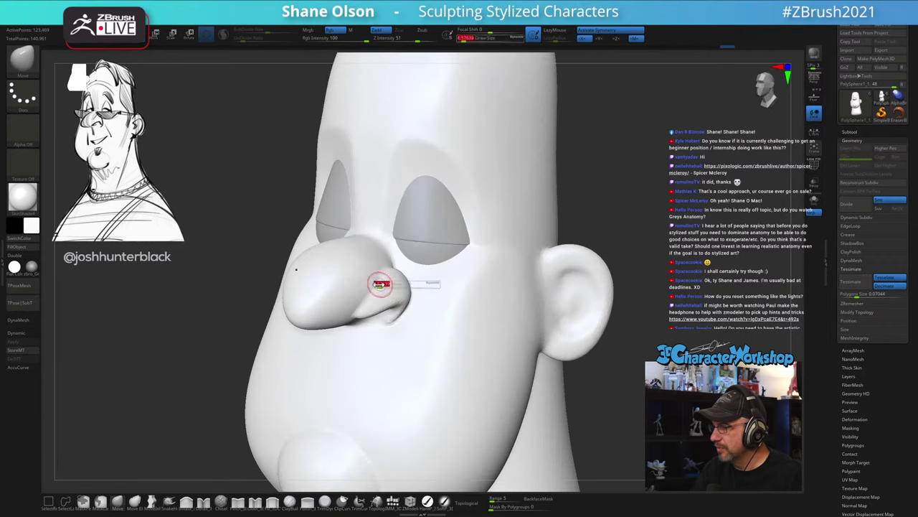
pyautogui.press('shift')
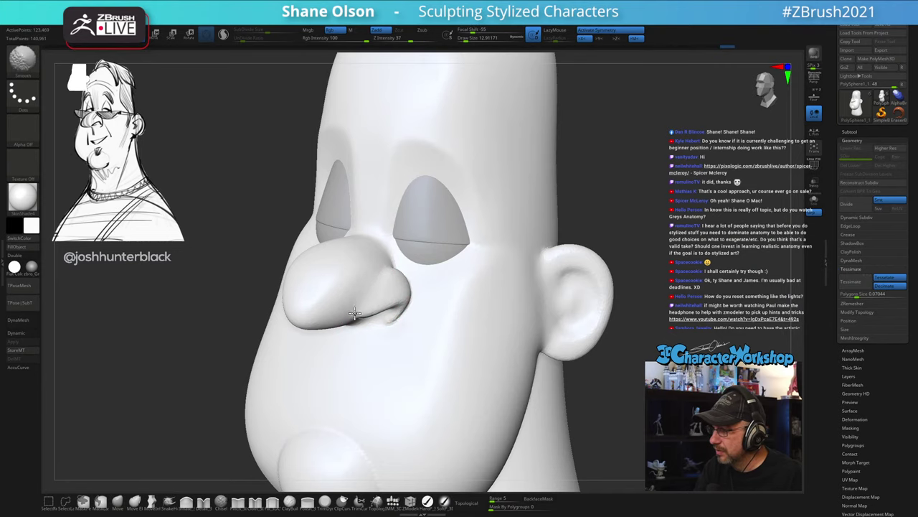
pyautogui.moveTo(420, 349)
pyautogui.mouseDown(button='right')
pyautogui.moveTo(424, 375)
pyautogui.moveTo(372, 305)
pyautogui.moveTo(435, 365)
pyautogui.moveTo(411, 335)
pyautogui.moveTo(417, 380)
pyautogui.moveTo(421, 352)
pyautogui.moveTo(375, 262)
pyautogui.mouseUp(button='right')
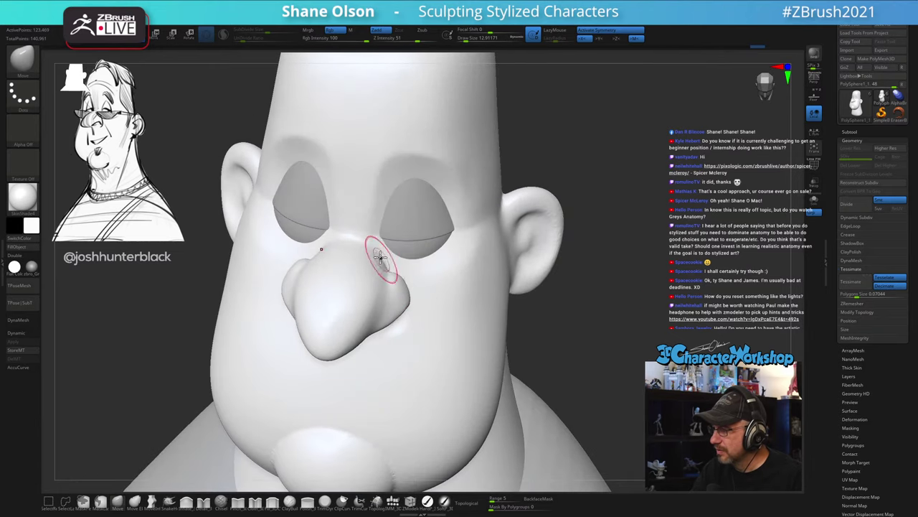
# Step: Smooth the side and back of the head and upper neck at a brush size of about 31
pyautogui.moveTo(481, 273)
pyautogui.mouseDown(button='right')
pyautogui.moveTo(577, 308)
pyautogui.moveTo(649, 355)
pyautogui.mouseUp(button='right')
pyautogui.moveTo(513, 349)
pyautogui.mouseDown(button='right')
pyautogui.moveTo(581, 360)
pyautogui.moveTo(589, 313)
pyautogui.moveTo(550, 330)
pyautogui.mouseUp(button='right')
pyautogui.press('s')
pyautogui.moveTo(559, 289); pyautogui.dragTo(556, 293)
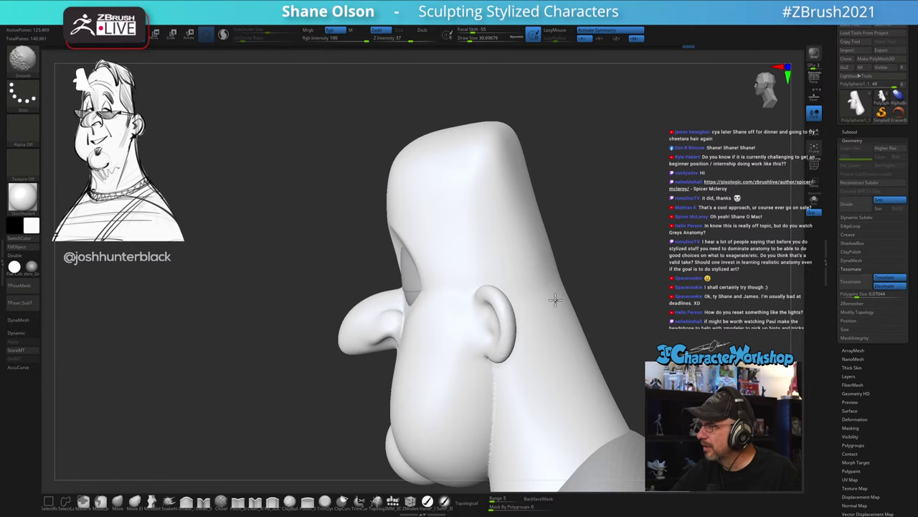
pyautogui.moveTo(554, 300)
pyautogui.mouseDown(button='right')
pyautogui.moveTo(625, 302)
pyautogui.moveTo(574, 281)
pyautogui.moveTo(582, 270)
pyautogui.moveTo(571, 305)
pyautogui.moveTo(562, 301)
pyautogui.moveTo(548, 254)
pyautogui.mouseUp(button='right')
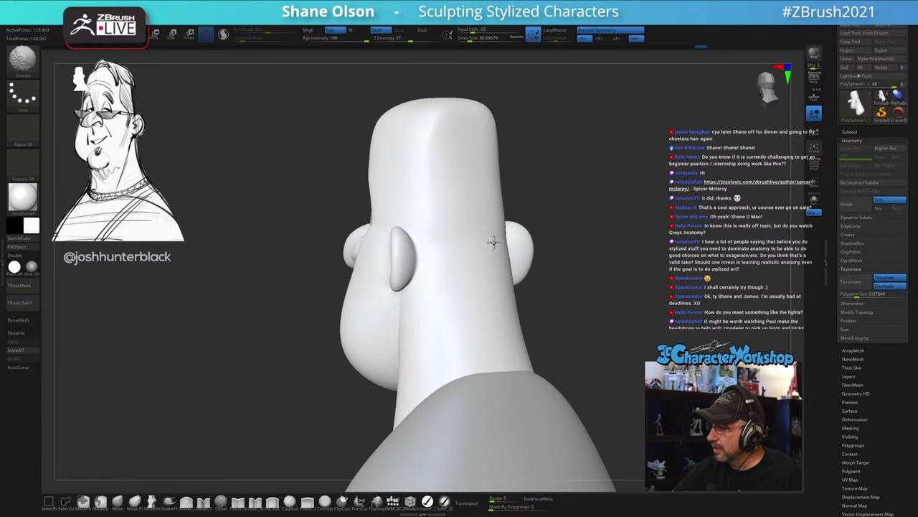
pyautogui.keyDown('alt'); pyautogui.moveTo(478, 242); pyautogui.dragTo(465, 267, button='right'); pyautogui.keyUp('alt')
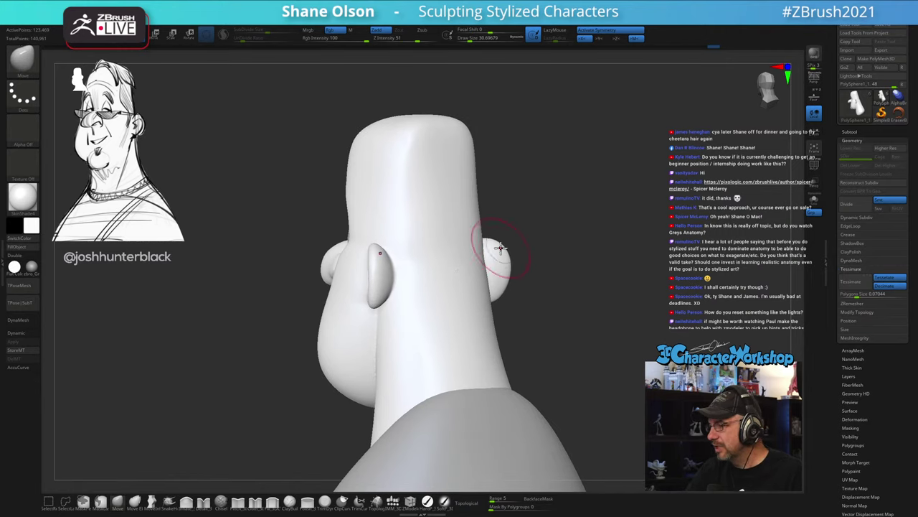
# Step: Refine the silhouette of the back of the head and neck with the Move brush at a size of about 39
pyautogui.press('s')
pyautogui.moveTo(530, 237); pyautogui.dragTo(532, 237)
pyautogui.moveTo(532, 237)
pyautogui.mouseDown(button='right')
pyautogui.moveTo(542, 237)
pyautogui.moveTo(527, 248)
pyautogui.mouseUp(button='right')
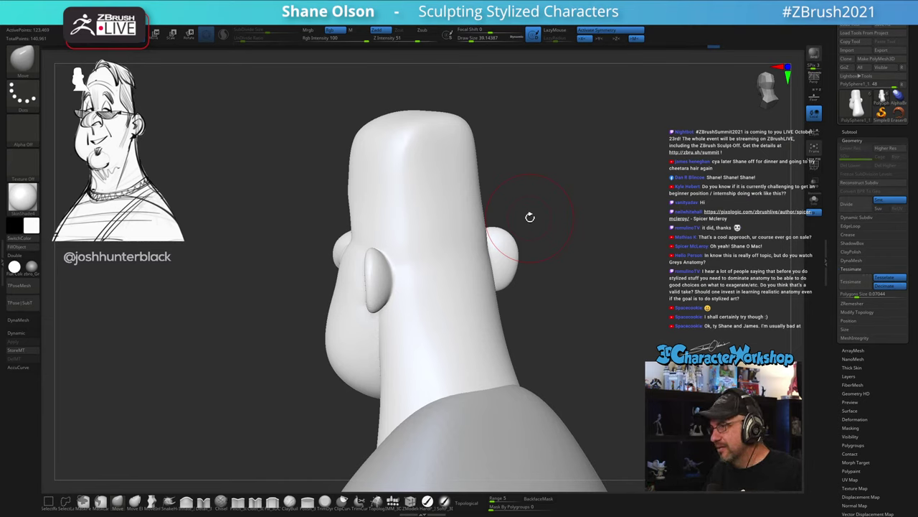
pyautogui.moveTo(548, 280)
pyautogui.mouseDown()
pyautogui.moveTo(580, 277)
pyautogui.moveTo(543, 289)
pyautogui.moveTo(452, 224)
pyautogui.moveTo(433, 160)
pyautogui.moveTo(440, 283)
pyautogui.mouseUp()
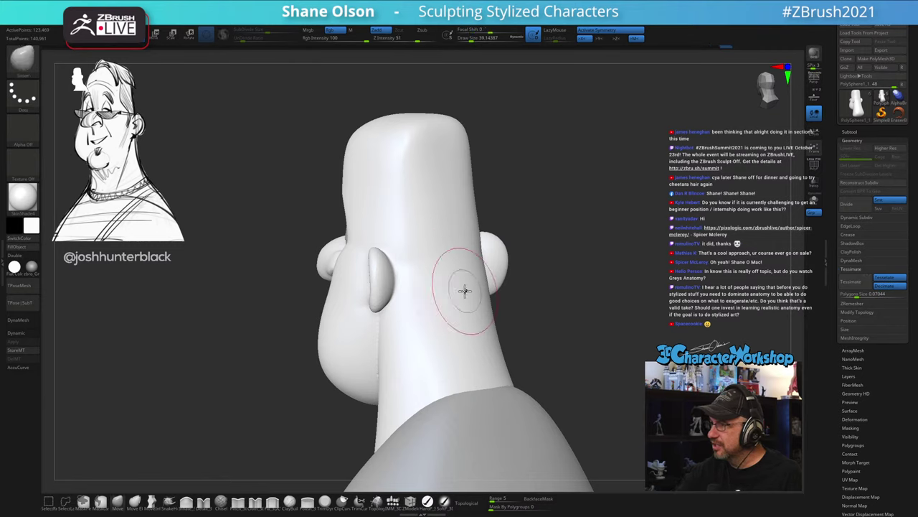
pyautogui.keyDown('alt'); pyautogui.moveTo(461, 291); pyautogui.dragTo(452, 281, button='right'); pyautogui.keyUp('alt')
pyautogui.moveTo(450, 280)
pyautogui.mouseDown()
pyautogui.moveTo(455, 287)
pyautogui.moveTo(435, 272)
pyautogui.mouseUp()
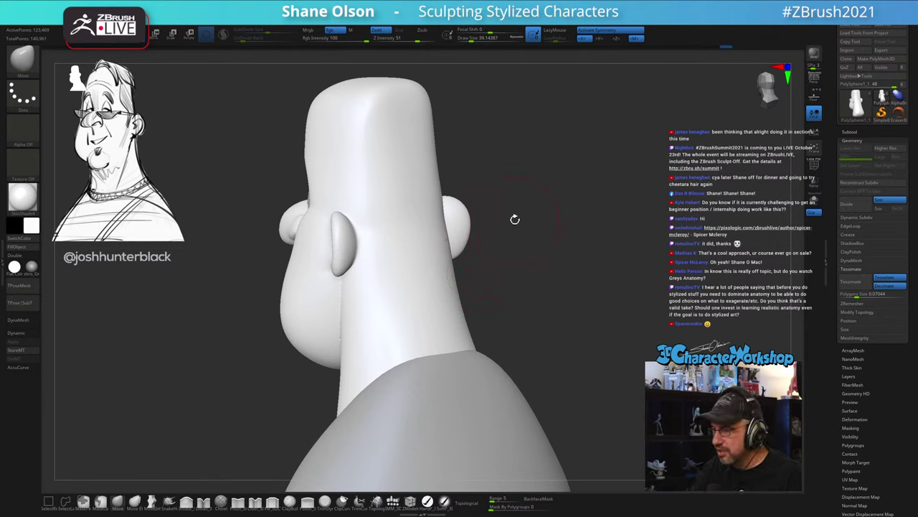
pyautogui.moveTo(514, 219)
pyautogui.mouseDown()
pyautogui.moveTo(477, 266)
pyautogui.moveTo(500, 264)
pyautogui.moveTo(439, 170)
pyautogui.moveTo(449, 189)
pyautogui.mouseUp()
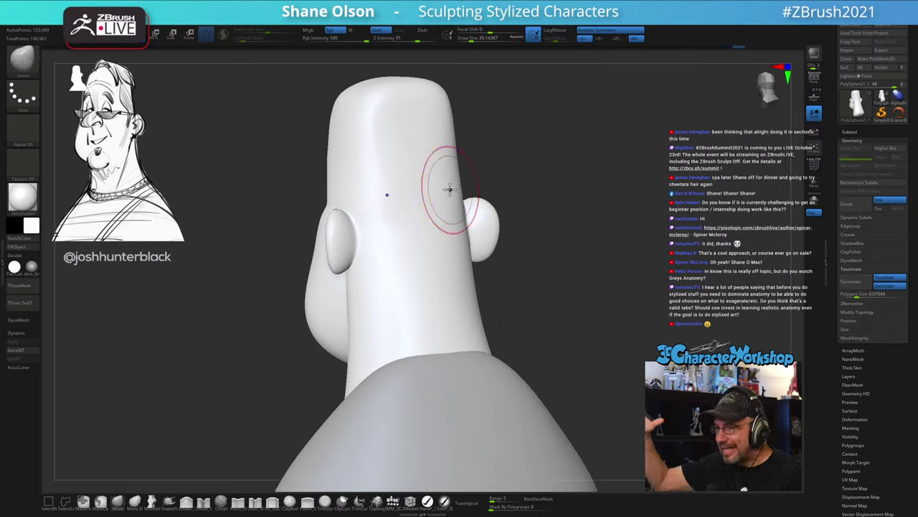
pyautogui.moveTo(534, 291)
pyautogui.mouseDown()
pyautogui.moveTo(572, 289)
pyautogui.moveTo(544, 293)
pyautogui.mouseUp()
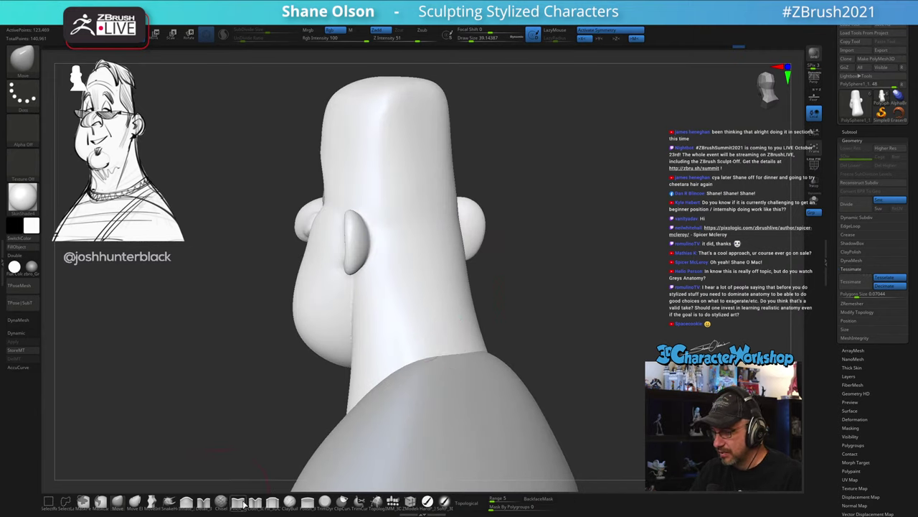
# Step: Carve nostril hollows into the underside of the nose with the ClayBuildup brush at a size of about 7.5
pyautogui.click(273, 502)
pyautogui.click(288, 500)
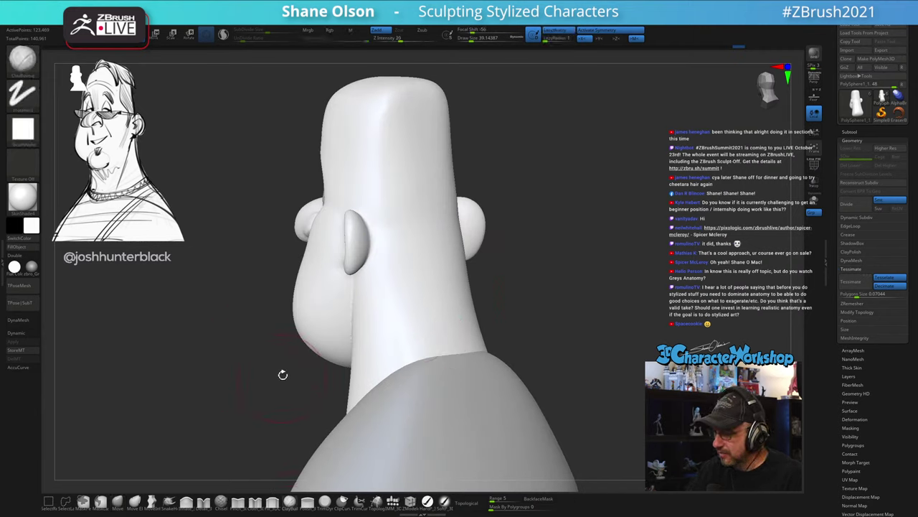
pyautogui.moveTo(280, 373); pyautogui.dragTo(283, 372)
pyautogui.moveTo(283, 373)
pyautogui.mouseDown(button='right')
pyautogui.moveTo(359, 283)
pyautogui.moveTo(359, 306)
pyautogui.mouseUp(button='right')
pyautogui.press('s')
pyautogui.moveTo(359, 312)
pyautogui.mouseDown()
pyautogui.moveTo(347, 302)
pyautogui.moveTo(343, 338)
pyautogui.moveTo(348, 298)
pyautogui.mouseUp()
pyautogui.moveTo(351, 338)
pyautogui.mouseDown(button='right')
pyautogui.moveTo(424, 366)
pyautogui.moveTo(476, 342)
pyautogui.moveTo(519, 342)
pyautogui.moveTo(510, 327)
pyautogui.moveTo(529, 335)
pyautogui.moveTo(519, 342)
pyautogui.moveTo(524, 367)
pyautogui.moveTo(552, 316)
pyautogui.moveTo(547, 371)
pyautogui.moveTo(545, 354)
pyautogui.moveTo(543, 363)
pyautogui.mouseUp(button='right')
pyautogui.press('s')
pyautogui.click(351, 307)
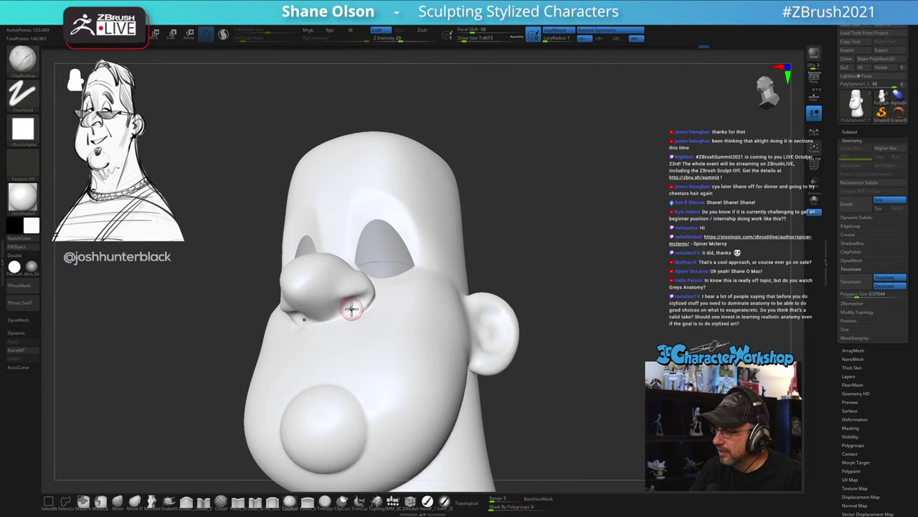
# Step: Deepen the nostril hollows from below and smooth their edges into the nose
pyautogui.press('shift')
pyautogui.moveTo(357, 301)
pyautogui.mouseDown(button='right')
pyautogui.moveTo(346, 306)
pyautogui.moveTo(355, 302)
pyautogui.mouseUp(button='right')
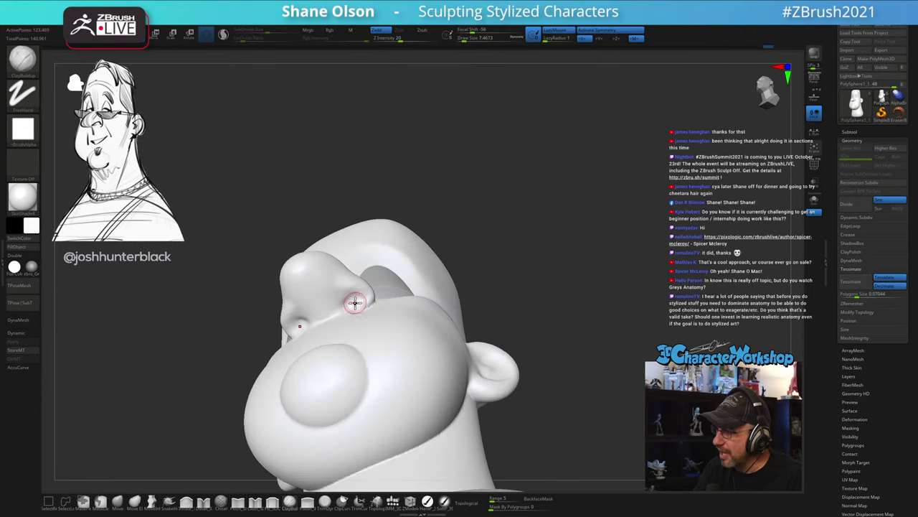
pyautogui.press('shift')
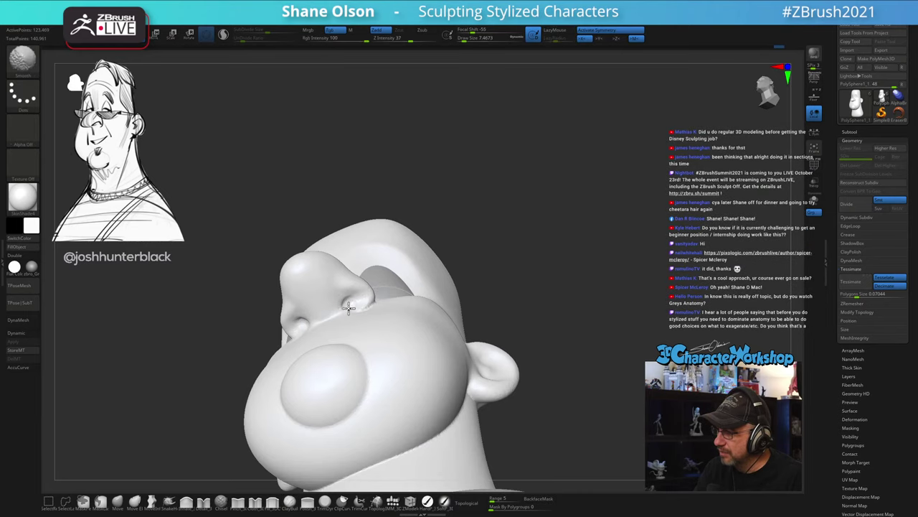
pyautogui.moveTo(348, 311)
pyautogui.mouseDown(button='right')
pyautogui.moveTo(357, 299)
pyautogui.moveTo(359, 324)
pyautogui.moveTo(371, 326)
pyautogui.mouseUp(button='right')
pyautogui.moveTo(533, 366)
pyautogui.mouseDown(button='right')
pyautogui.moveTo(525, 368)
pyautogui.moveTo(545, 381)
pyautogui.moveTo(547, 314)
pyautogui.moveTo(510, 291)
pyautogui.mouseUp(button='right')
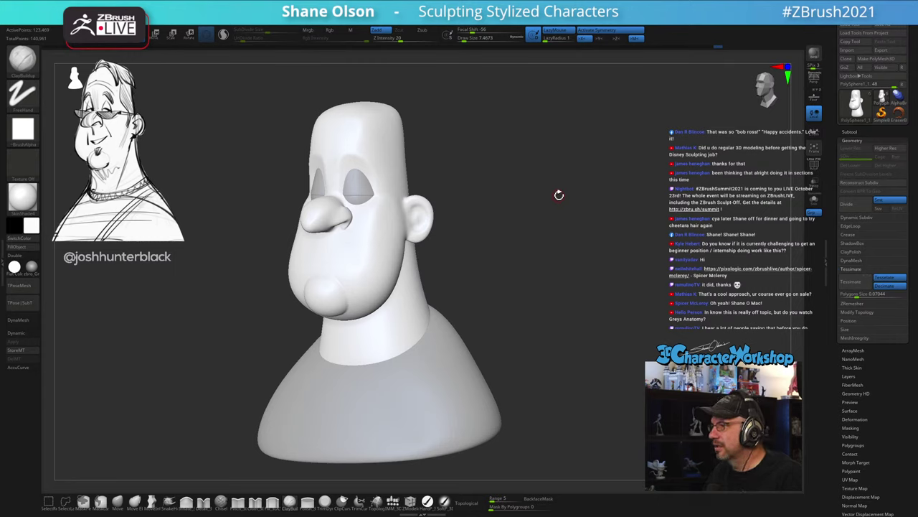
pyautogui.moveTo(559, 194)
pyautogui.mouseDown(button='right')
pyautogui.moveTo(490, 218)
pyautogui.moveTo(528, 237)
pyautogui.moveTo(521, 238)
pyautogui.moveTo(562, 203)
pyautogui.moveTo(570, 221)
pyautogui.moveTo(709, 213)
pyautogui.moveTo(581, 271)
pyautogui.mouseUp(button='right')
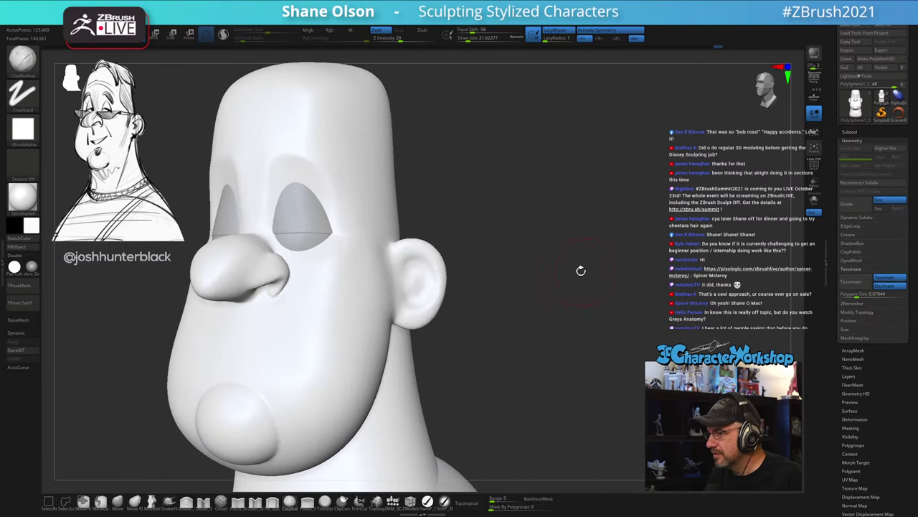
# Step: Carve a hollow into the upper inner ear with the ClayBuildup brush at a size of about 8.4
pyautogui.moveTo(484, 281)
pyautogui.keyDown('ctrl'); pyautogui.mouseDown(button='right')
pyautogui.moveTo(486, 294)
pyautogui.moveTo(508, 288)
pyautogui.mouseUp(button='right'); pyautogui.keyUp('ctrl')
pyautogui.press('s')
pyautogui.moveTo(508, 287); pyautogui.dragTo(505, 288)
pyautogui.moveTo(452, 259)
pyautogui.mouseDown(button='right')
pyautogui.moveTo(461, 254)
pyautogui.moveTo(452, 262)
pyautogui.mouseUp(button='right')
pyautogui.press('[')
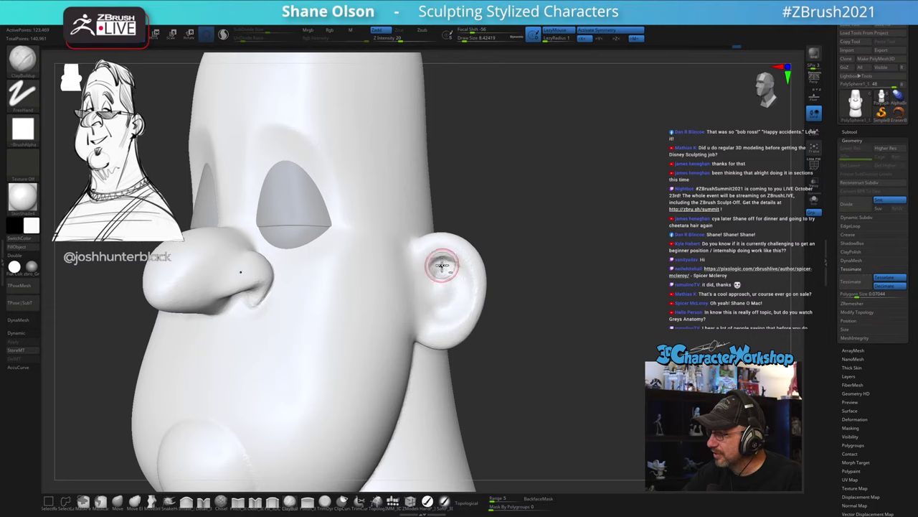
pyautogui.moveTo(439, 265)
pyautogui.keyDown('alt'); pyautogui.mouseDown()
pyautogui.moveTo(456, 275)
pyautogui.moveTo(436, 266)
pyautogui.mouseUp(); pyautogui.keyUp('alt')
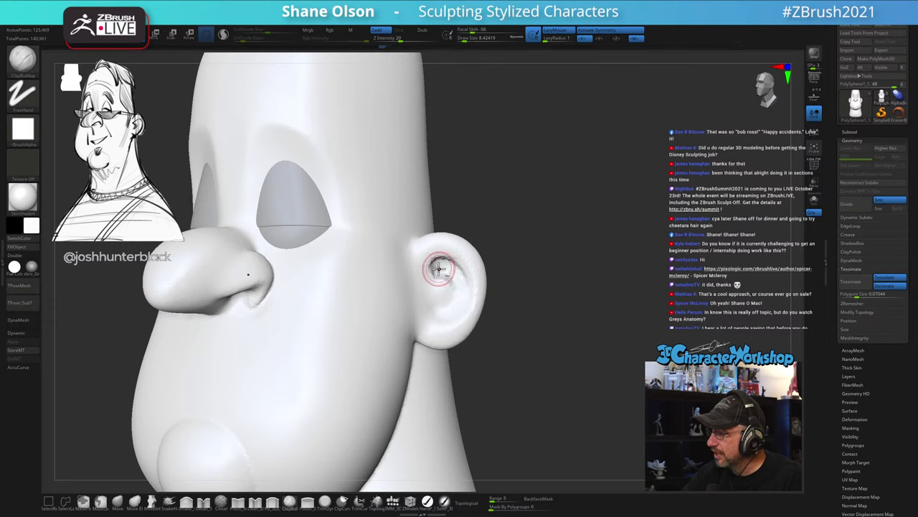
# Step: Turn on Sculptris Pro mode and sculpt the inner ear's curved channel and ridge, smoothing the strokes
pyautogui.click(223, 34)
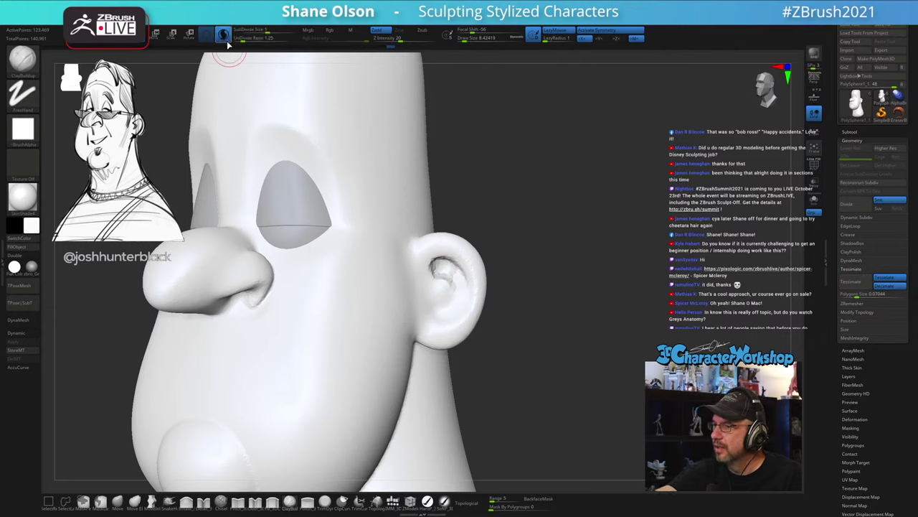
pyautogui.moveTo(455, 275); pyautogui.dragTo(458, 284)
pyautogui.moveTo(463, 290)
pyautogui.mouseDown(button='right')
pyautogui.moveTo(462, 297)
pyautogui.moveTo(457, 283)
pyautogui.mouseUp(button='right')
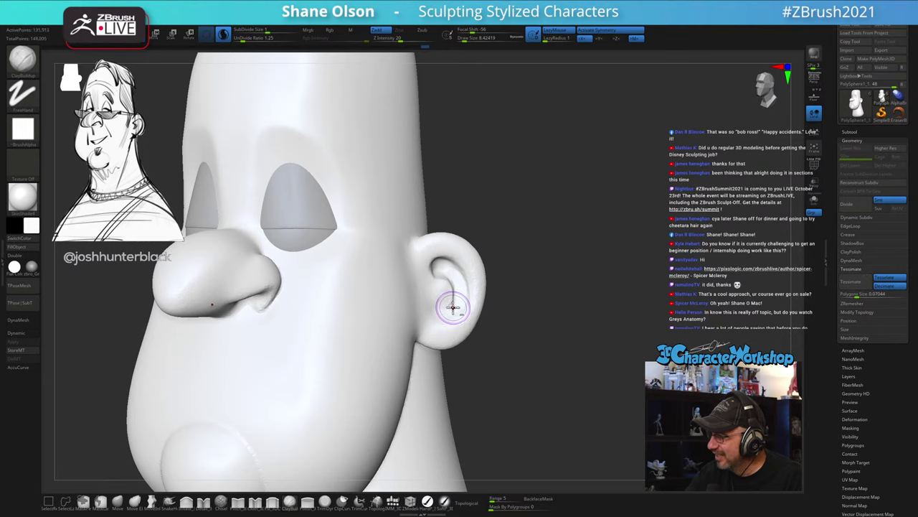
pyautogui.moveTo(453, 278); pyautogui.dragTo(452, 303)
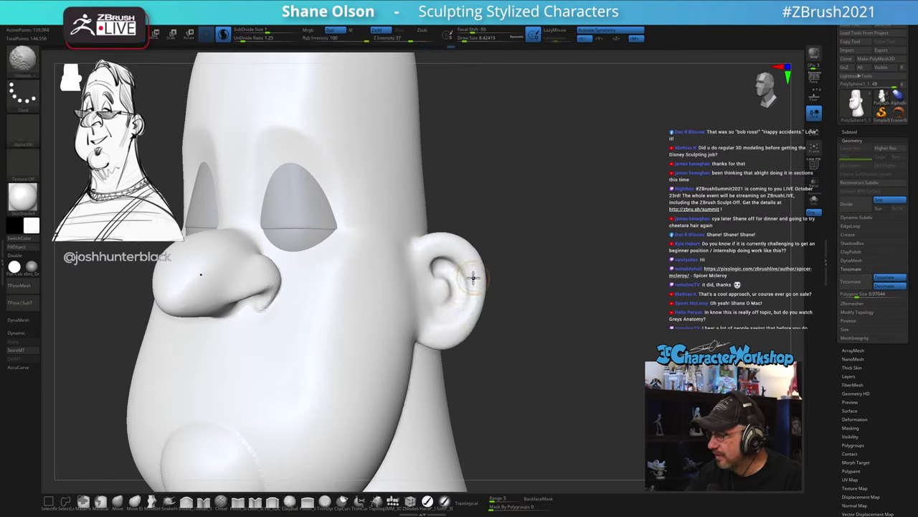
pyautogui.moveTo(495, 315)
pyautogui.mouseDown(button='right')
pyautogui.moveTo(519, 369)
pyautogui.moveTo(500, 369)
pyautogui.moveTo(536, 355)
pyautogui.moveTo(514, 320)
pyautogui.mouseUp(button='right')
pyautogui.press('shift')
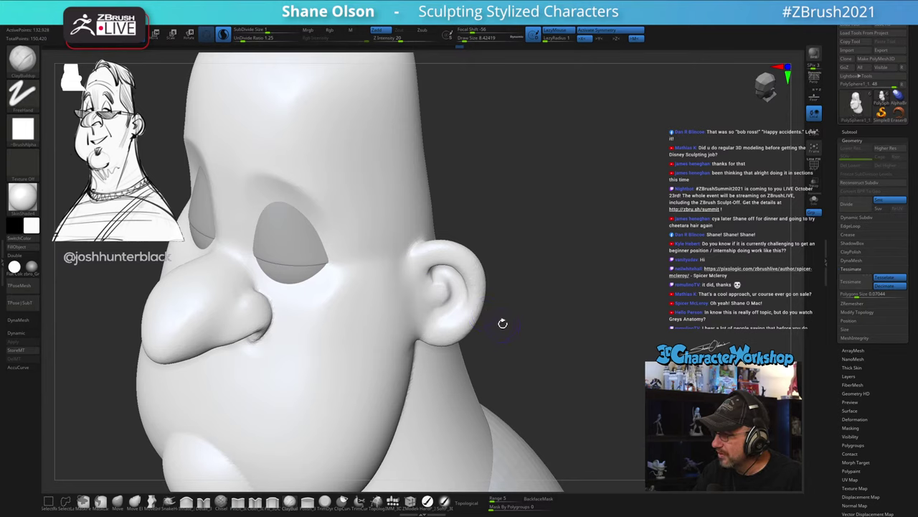
# Step: Refine and smooth the small hollow under the ear's upper rim at a brush size of about 3
pyautogui.moveTo(500, 322)
pyautogui.mouseDown(button='right')
pyautogui.moveTo(466, 272)
pyautogui.moveTo(443, 273)
pyautogui.mouseUp(button='right')
pyautogui.press('shift')
pyautogui.press('s')
pyautogui.moveTo(443, 272); pyautogui.dragTo(440, 272)
pyautogui.press('shift')
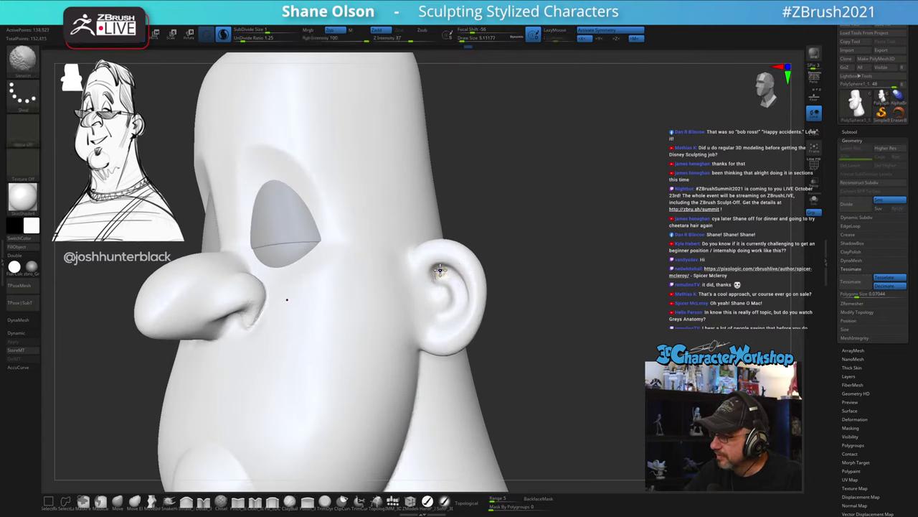
pyautogui.keyDown('shift'); pyautogui.moveTo(434, 267); pyautogui.dragTo(437, 265); pyautogui.keyUp('shift')
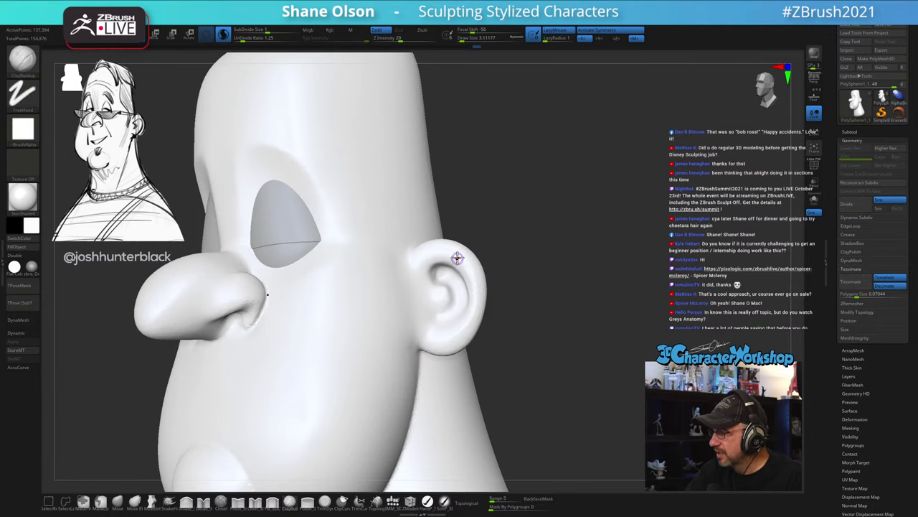
# Step: Smooth the inner ear's hollow and ridges at a brush size of about 14
pyautogui.press('s')
pyautogui.moveTo(519, 274)
pyautogui.mouseDown()
pyautogui.moveTo(535, 300)
pyautogui.moveTo(541, 295)
pyautogui.moveTo(487, 279)
pyautogui.moveTo(459, 278)
pyautogui.moveTo(451, 289)
pyautogui.mouseUp()
pyautogui.press('s')
pyautogui.press('shift')
pyautogui.press('s')
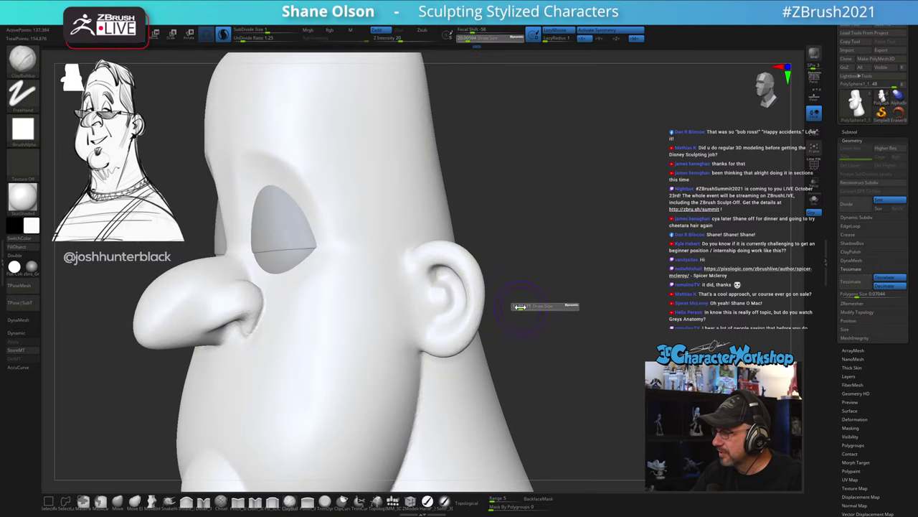
pyautogui.moveTo(518, 307); pyautogui.dragTo(516, 307)
pyautogui.moveTo(463, 282); pyautogui.dragTo(436, 264)
pyautogui.press('shift')
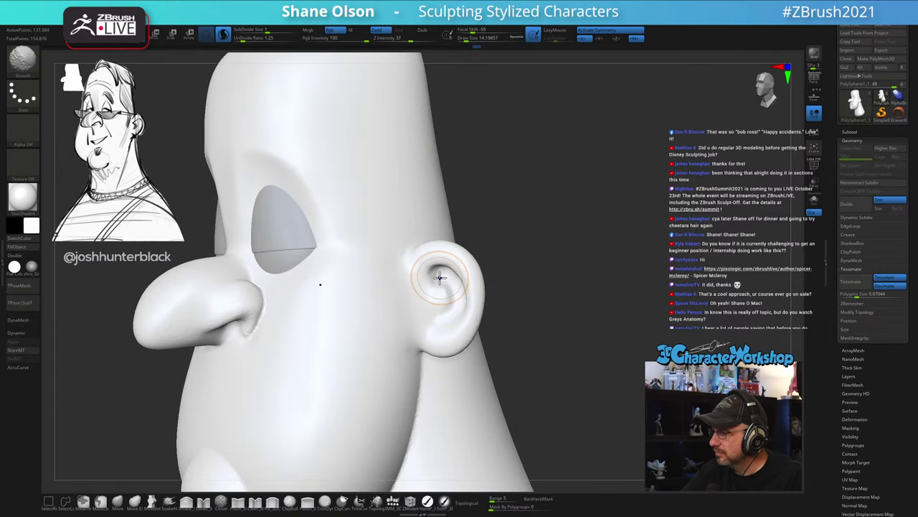
# Step: Reshape the inner ear's ridge and lower hollow with the Move brush at a size of about 8.4
pyautogui.moveTo(531, 308); pyautogui.dragTo(551, 336)
pyautogui.click(118, 501)
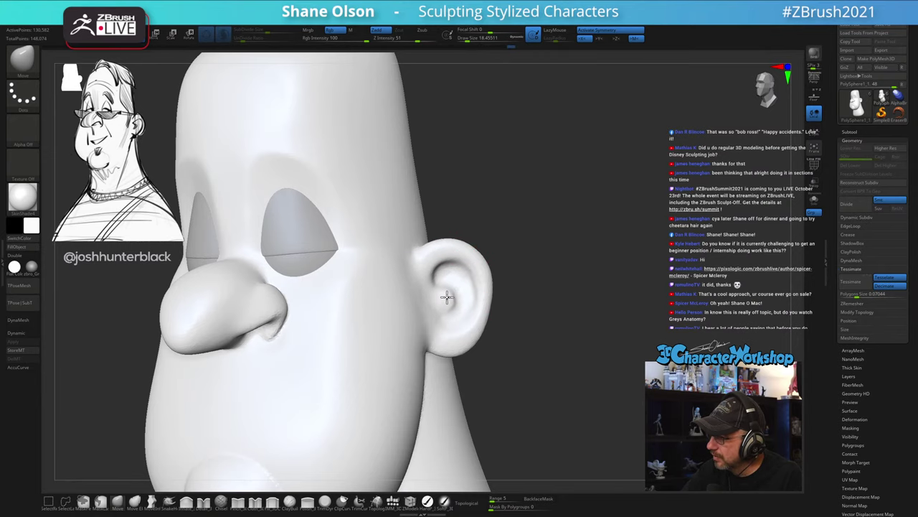
pyautogui.moveTo(447, 297)
pyautogui.mouseDown(button='right')
pyautogui.moveTo(462, 293)
pyautogui.moveTo(447, 298)
pyautogui.moveTo(446, 280)
pyautogui.moveTo(461, 270)
pyautogui.moveTo(434, 272)
pyautogui.moveTo(455, 326)
pyautogui.moveTo(446, 307)
pyautogui.moveTo(478, 256)
pyautogui.moveTo(468, 310)
pyautogui.moveTo(462, 287)
pyautogui.moveTo(471, 264)
pyautogui.mouseUp(button='right')
pyautogui.press('s')
pyautogui.moveTo(464, 278); pyautogui.dragTo(461, 277)
pyautogui.moveTo(463, 275)
pyautogui.mouseDown(button='right')
pyautogui.moveTo(473, 264)
pyautogui.moveTo(456, 280)
pyautogui.mouseUp(button='right')
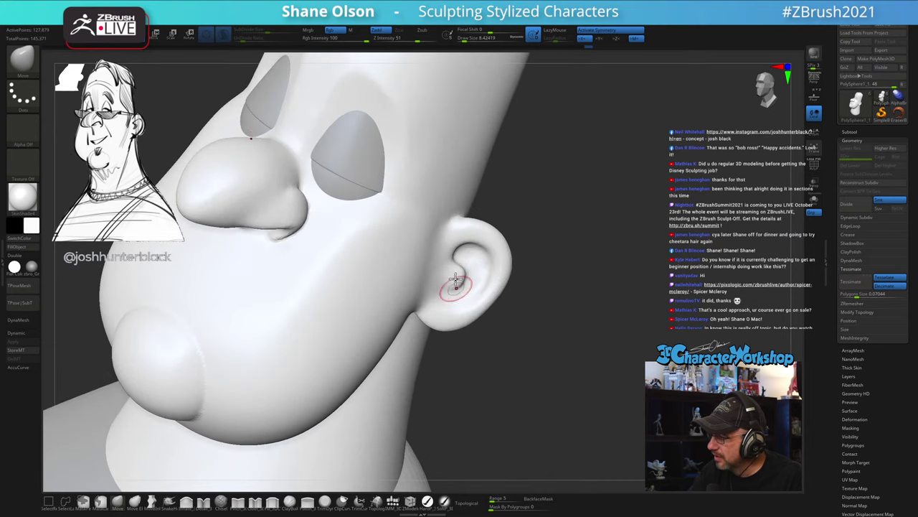
# Step: Refine the inner ear's ridge with the Move brush and smooth the inside of the outer rim at a size of about 13
pyautogui.press(']')
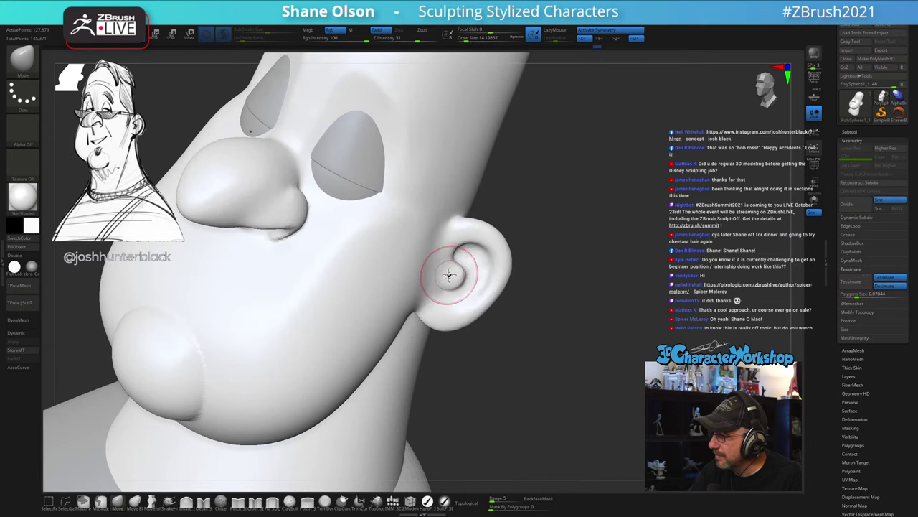
pyautogui.moveTo(463, 271)
pyautogui.mouseDown(button='right')
pyautogui.moveTo(469, 250)
pyautogui.moveTo(460, 266)
pyautogui.moveTo(485, 264)
pyautogui.moveTo(478, 259)
pyautogui.mouseUp(button='right')
pyautogui.press(']')
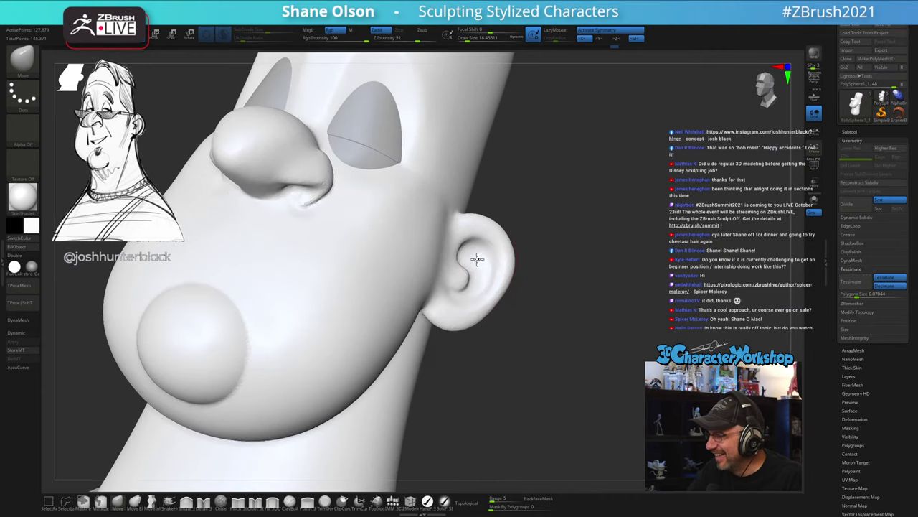
pyautogui.press('[')
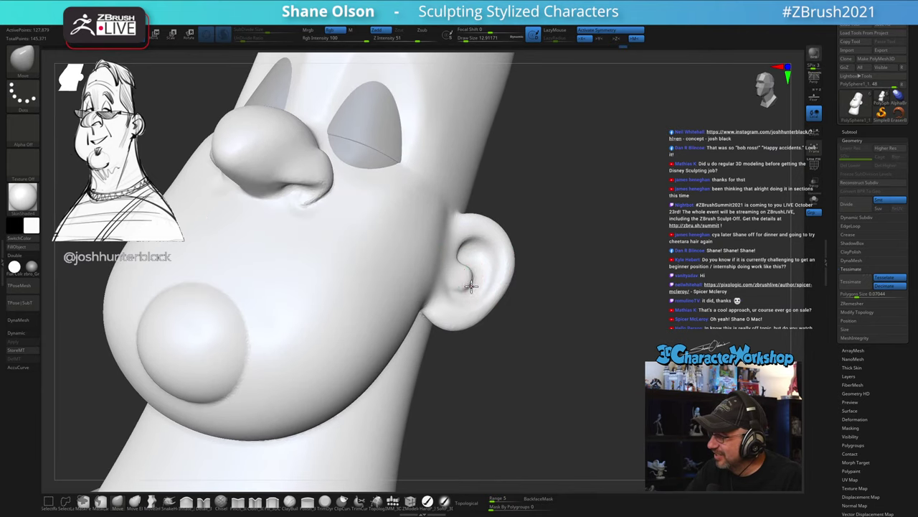
pyautogui.moveTo(474, 260); pyautogui.dragTo(447, 240, button='right')
pyautogui.press('shift')
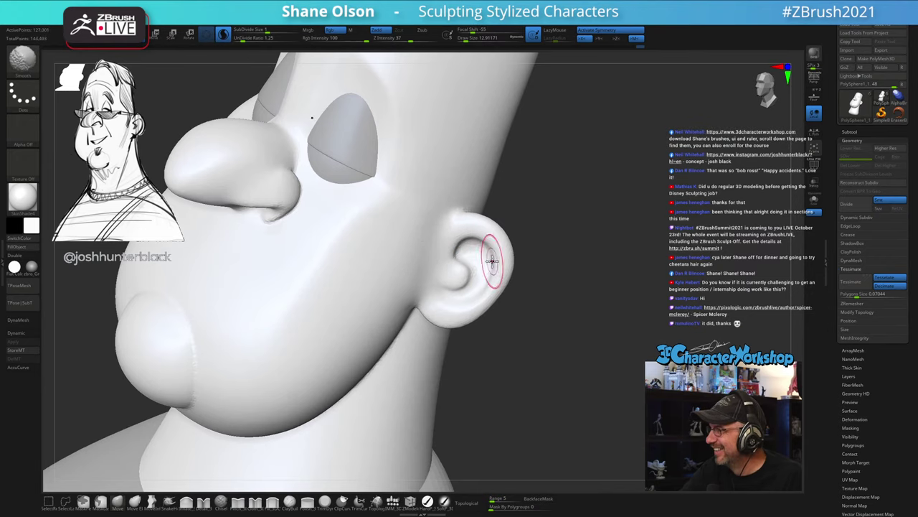
pyautogui.moveTo(492, 260); pyautogui.dragTo(562, 281, button='right')
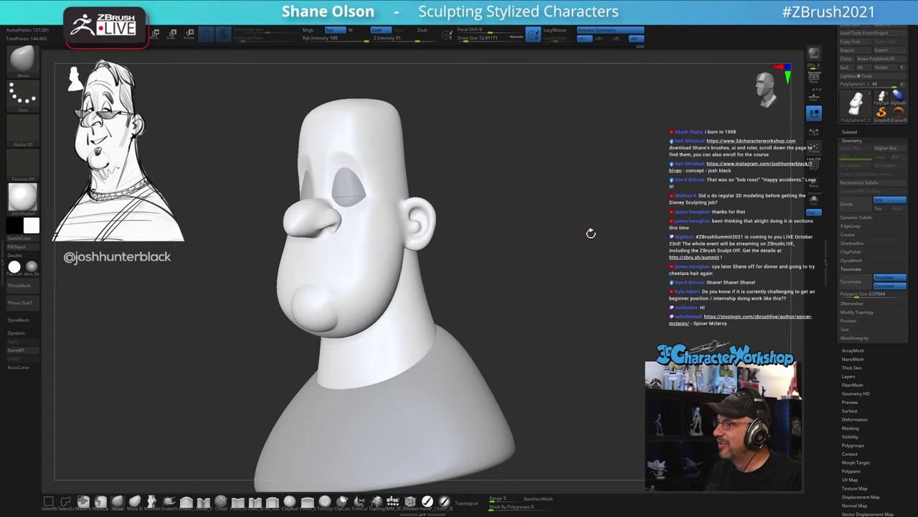
# Step: Try to push in the side of the face just in front of the ear with the Move brush
pyautogui.moveTo(504, 238)
pyautogui.mouseDown(button='right')
pyautogui.moveTo(512, 237)
pyautogui.moveTo(505, 242)
pyautogui.moveTo(504, 187)
pyautogui.moveTo(526, 197)
pyautogui.moveTo(441, 258)
pyautogui.mouseUp(button='right')
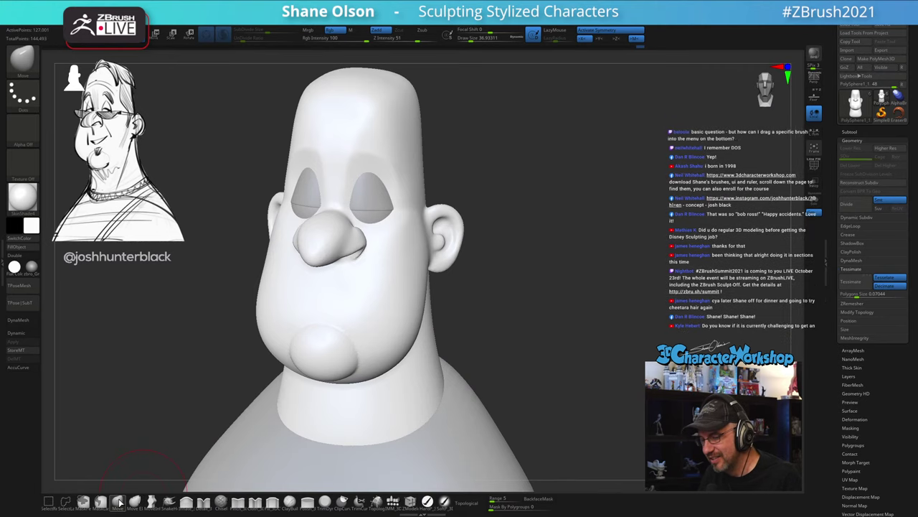
pyautogui.press('b')
pyautogui.press('s')
pyautogui.click(544, 208)
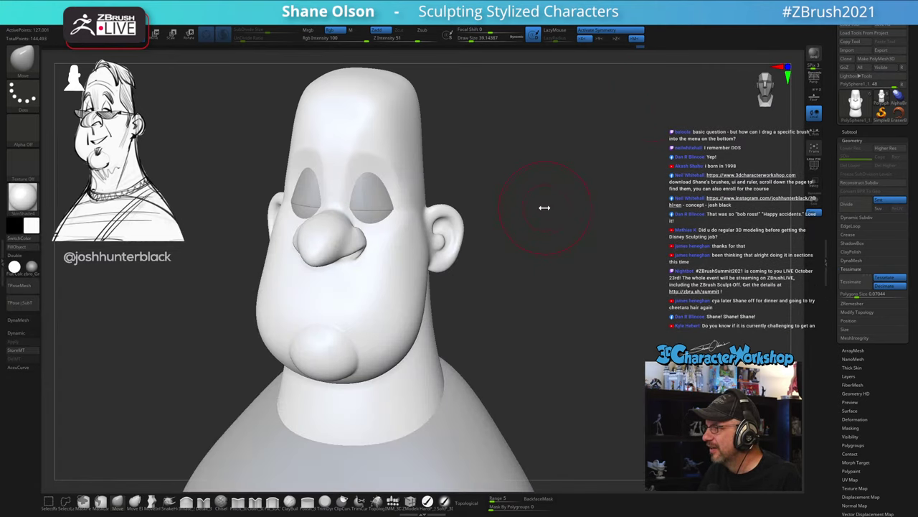
pyautogui.moveTo(545, 208)
pyautogui.mouseDown()
pyautogui.moveTo(494, 266)
pyautogui.moveTo(513, 289)
pyautogui.moveTo(518, 275)
pyautogui.moveTo(518, 284)
pyautogui.mouseUp()
pyautogui.press('s')
pyautogui.press('s')
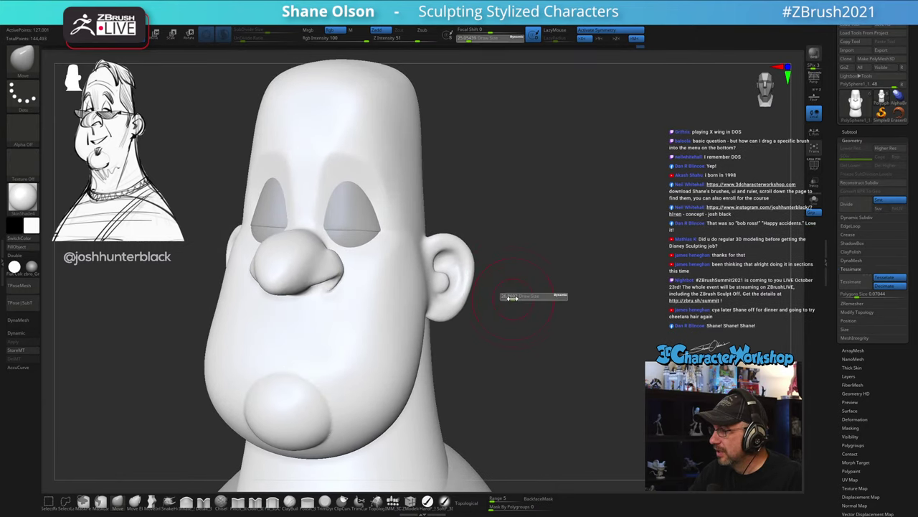
pyautogui.click(512, 298)
pyautogui.moveTo(426, 295)
pyautogui.mouseDown()
pyautogui.moveTo(422, 274)
pyautogui.moveTo(410, 294)
pyautogui.mouseUp()
pyautogui.hotkey('ctrl', 'z')
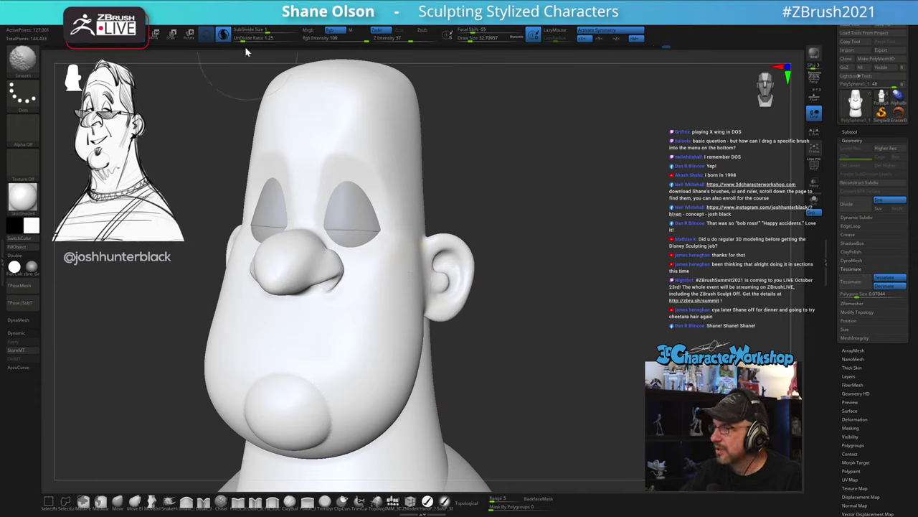
# Step: Smooth the area where the ear joins the side of the face at a brush size of about 27
pyautogui.moveTo(488, 403); pyautogui.dragTo(533, 320)
pyautogui.press('s')
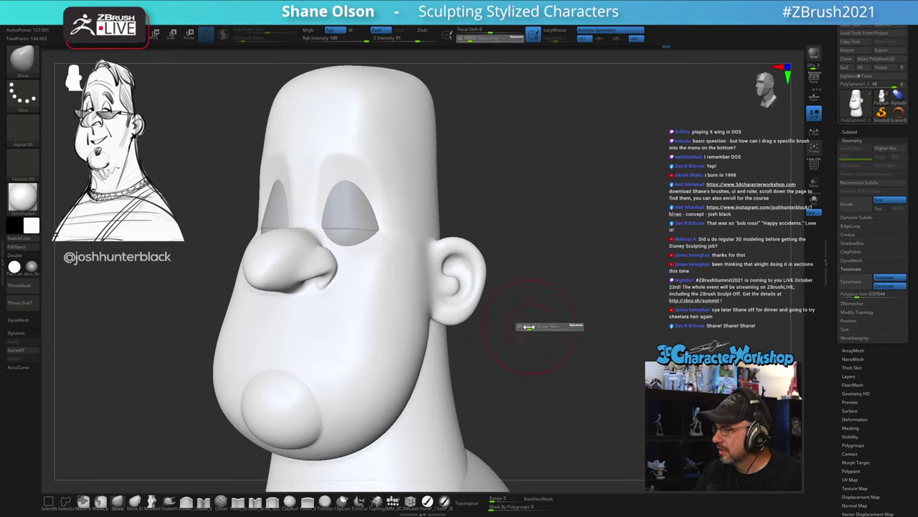
pyautogui.click(532, 324)
pyautogui.keyDown('shift'); pyautogui.moveTo(424, 283); pyautogui.dragTo(423, 274); pyautogui.keyUp('shift')
pyautogui.moveTo(485, 374)
pyautogui.mouseDown()
pyautogui.moveTo(517, 373)
pyautogui.moveTo(506, 370)
pyautogui.moveTo(511, 338)
pyautogui.mouseUp()
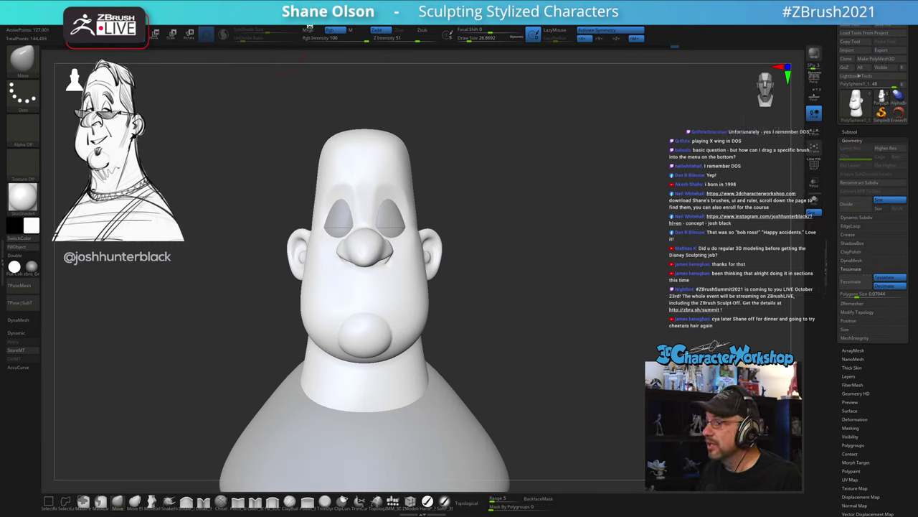
# Step: Enable interface customization and turn it back off
pyautogui.click(311, 27)
pyautogui.click(326, 40)
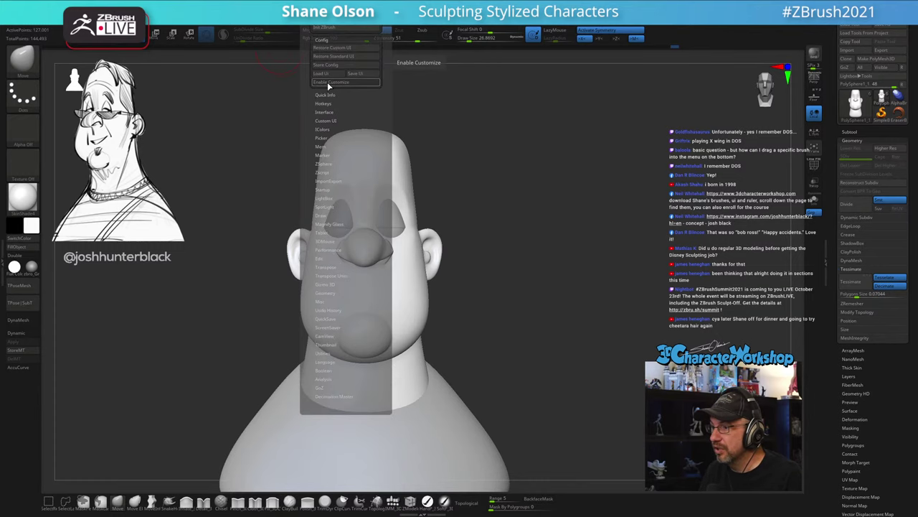
pyautogui.click(329, 85)
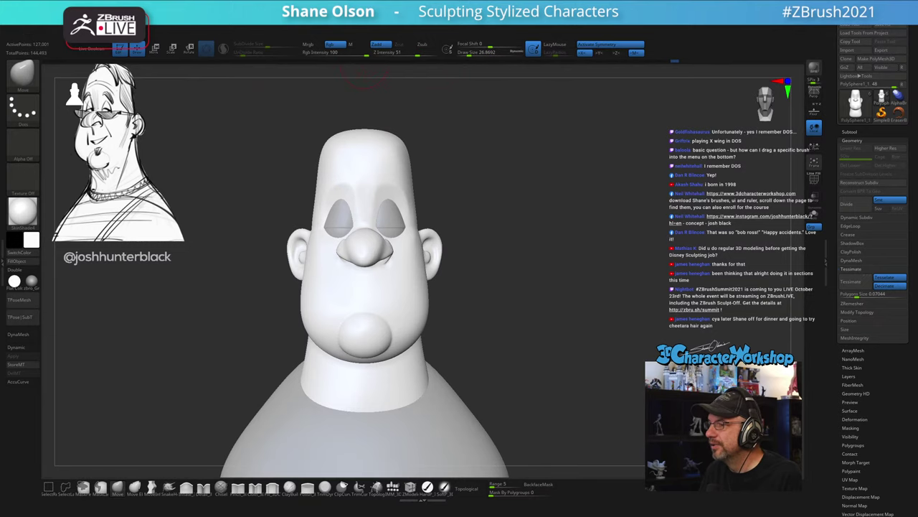
pyautogui.click(346, 18)
pyautogui.click(330, 85)
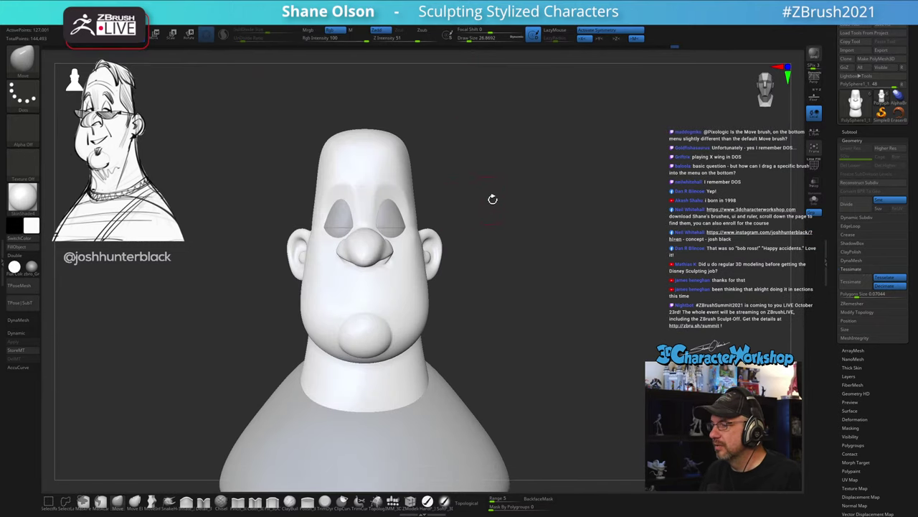
# Step: Smooth the chin ball's seam into the jaw at a brush size of about 37
pyautogui.press('s')
pyautogui.moveTo(524, 198); pyautogui.dragTo(526, 195)
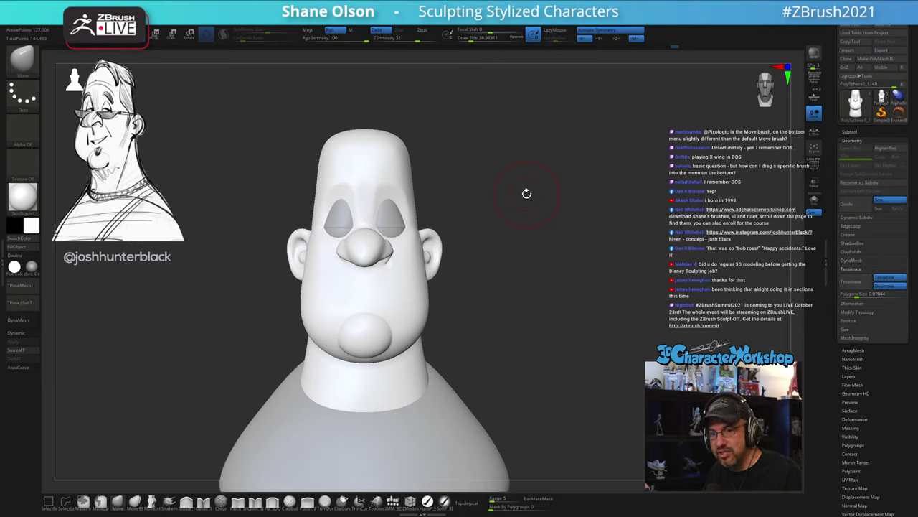
pyautogui.moveTo(607, 231); pyautogui.dragTo(581, 234)
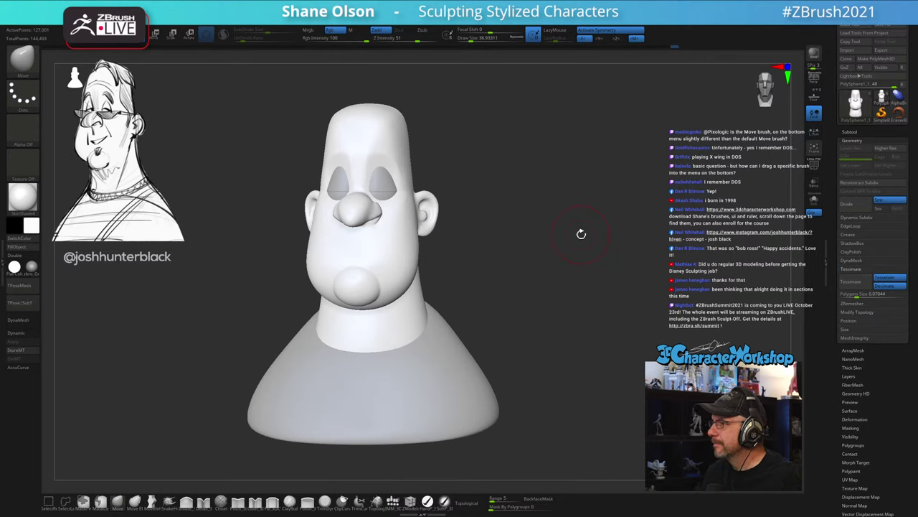
pyautogui.moveTo(527, 294)
pyautogui.mouseDown()
pyautogui.moveTo(548, 299)
pyautogui.moveTo(528, 318)
pyautogui.moveTo(541, 301)
pyautogui.mouseUp()
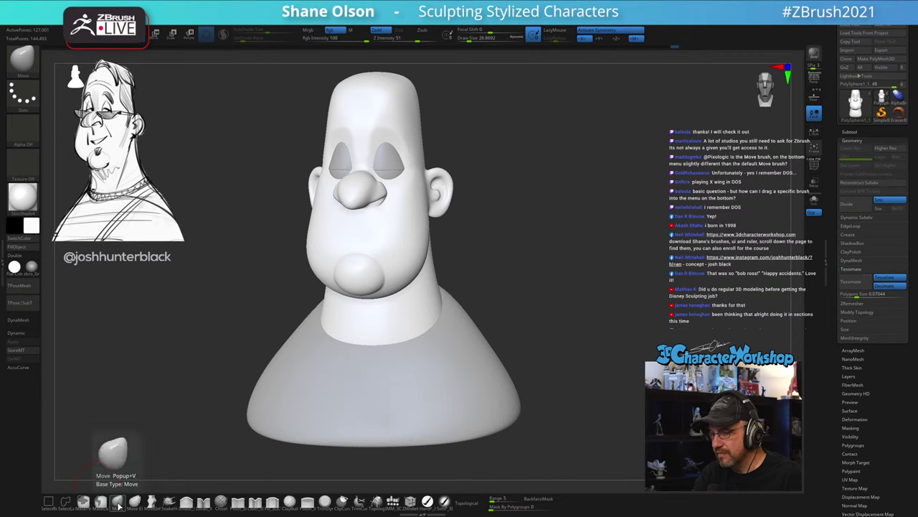
pyautogui.moveTo(596, 298)
pyautogui.mouseDown()
pyautogui.moveTo(591, 314)
pyautogui.moveTo(594, 290)
pyautogui.mouseUp()
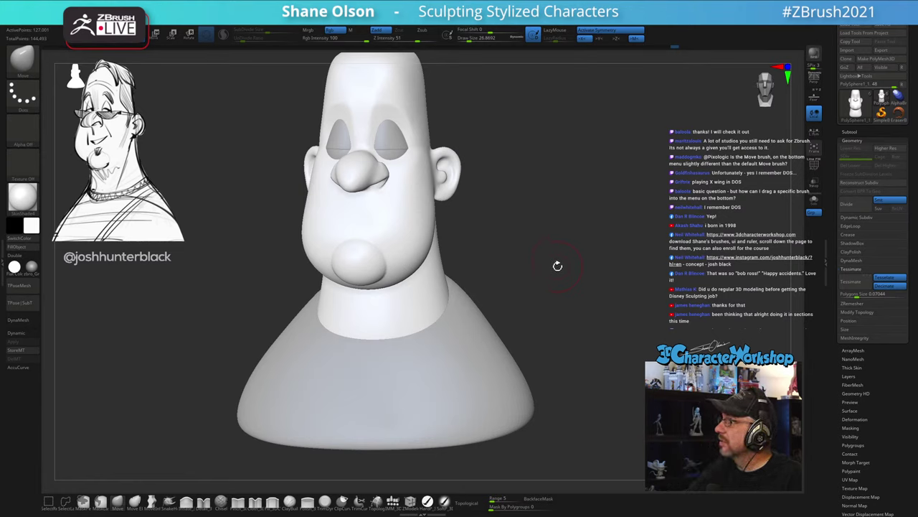
pyautogui.moveTo(558, 266)
pyautogui.mouseDown()
pyautogui.moveTo(561, 254)
pyautogui.moveTo(552, 266)
pyautogui.mouseUp()
pyautogui.press('s')
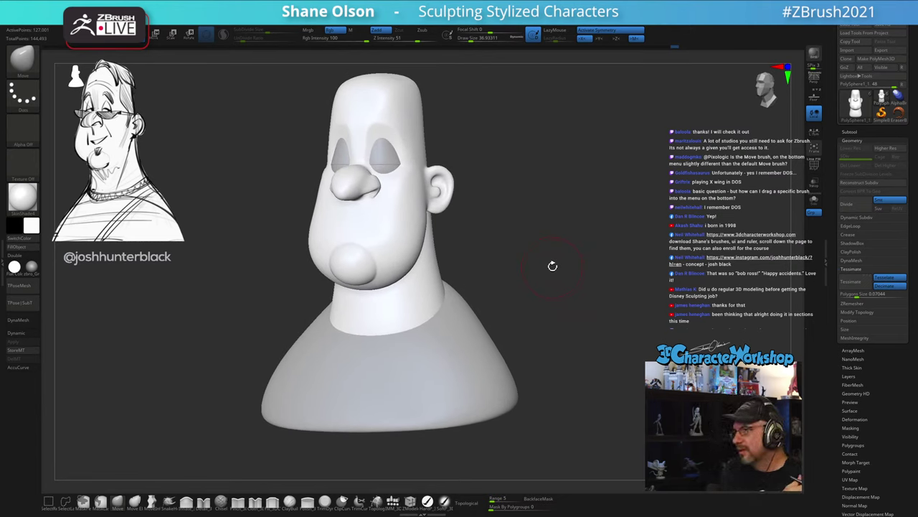
pyautogui.moveTo(553, 263)
pyautogui.mouseDown()
pyautogui.moveTo(535, 262)
pyautogui.moveTo(547, 264)
pyautogui.moveTo(531, 308)
pyautogui.moveTo(539, 279)
pyautogui.moveTo(533, 287)
pyautogui.moveTo(589, 293)
pyautogui.mouseUp()
pyautogui.moveTo(388, 339)
pyautogui.keyDown('shift'); pyautogui.mouseDown()
pyautogui.moveTo(385, 323)
pyautogui.moveTo(393, 319)
pyautogui.moveTo(394, 330)
pyautogui.mouseUp(); pyautogui.keyUp('shift')
pyautogui.moveTo(553, 319)
pyautogui.mouseDown()
pyautogui.moveTo(572, 266)
pyautogui.moveTo(610, 217)
pyautogui.moveTo(584, 211)
pyautogui.mouseUp()
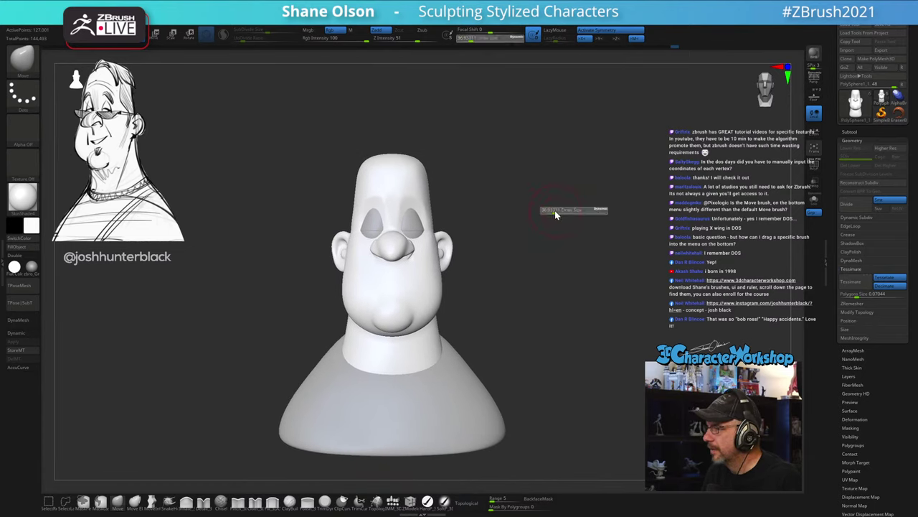
# Step: Set the brush size to about 46, load the Chisel3D brush and try its Eye03 and Ear02 shapes
pyautogui.moveTo(536, 186); pyautogui.dragTo(455, 207)
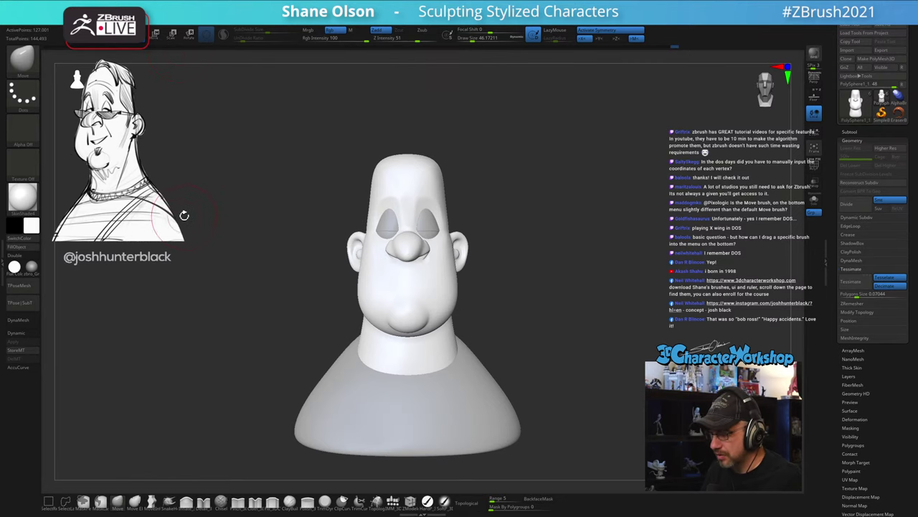
pyautogui.press('b')
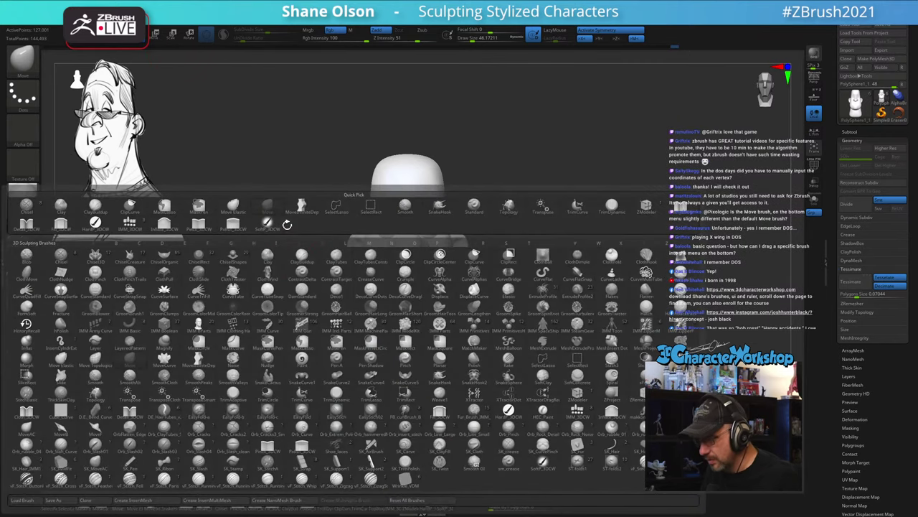
pyautogui.click(96, 257)
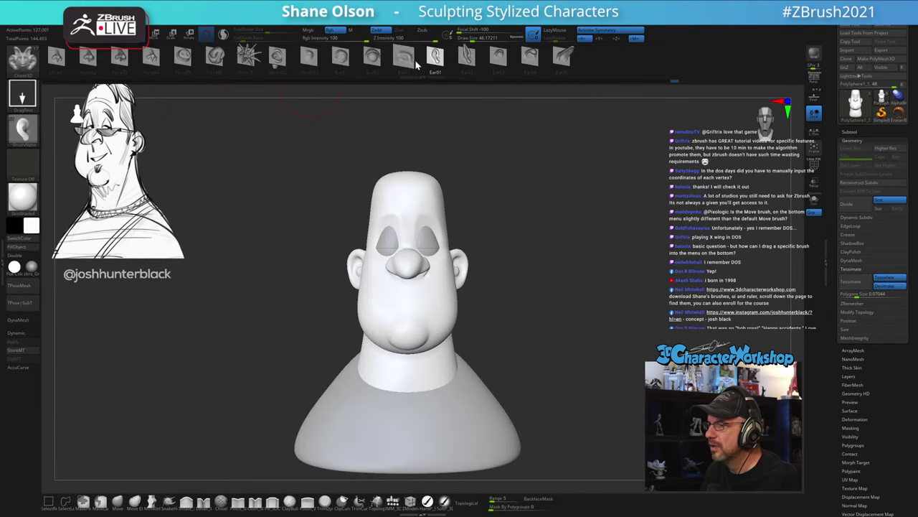
pyautogui.click(409, 62)
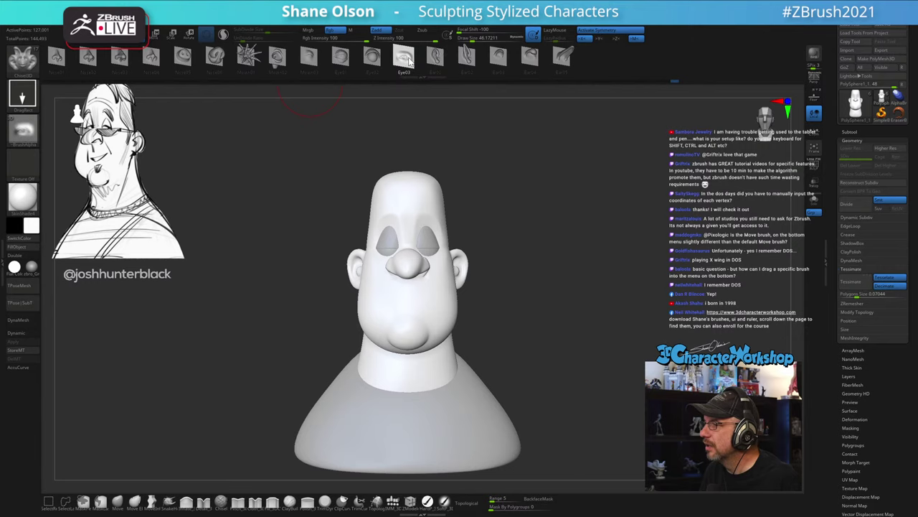
pyautogui.moveTo(585, 55); pyautogui.dragTo(713, 51)
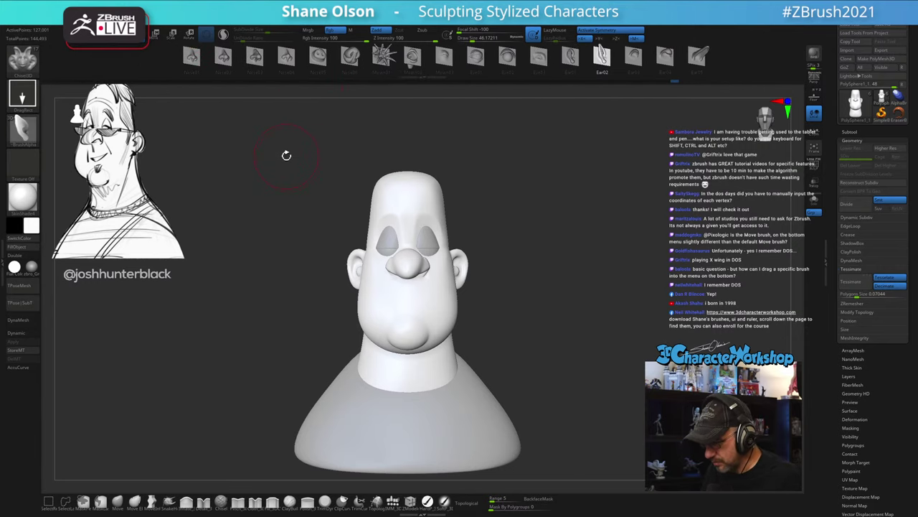
# Step: Load the ChiselCreature brush and browse its shapes, selecting the nostril
pyautogui.press('b')
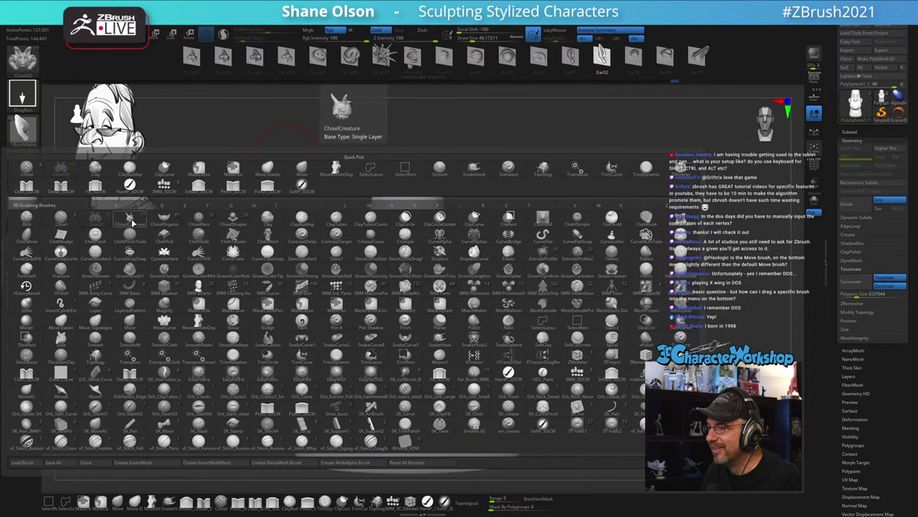
pyautogui.click(131, 223)
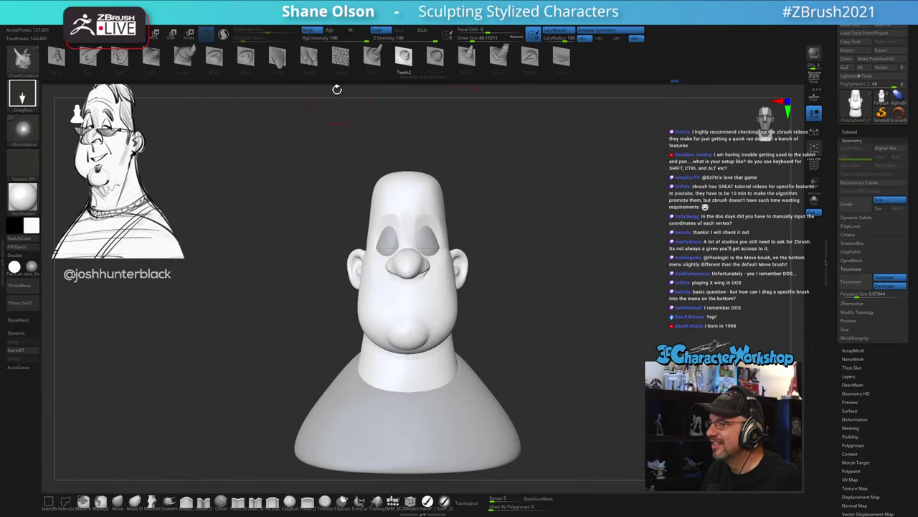
pyautogui.moveTo(593, 61); pyautogui.dragTo(649, 57)
pyautogui.scroll(-2, 696, 57)
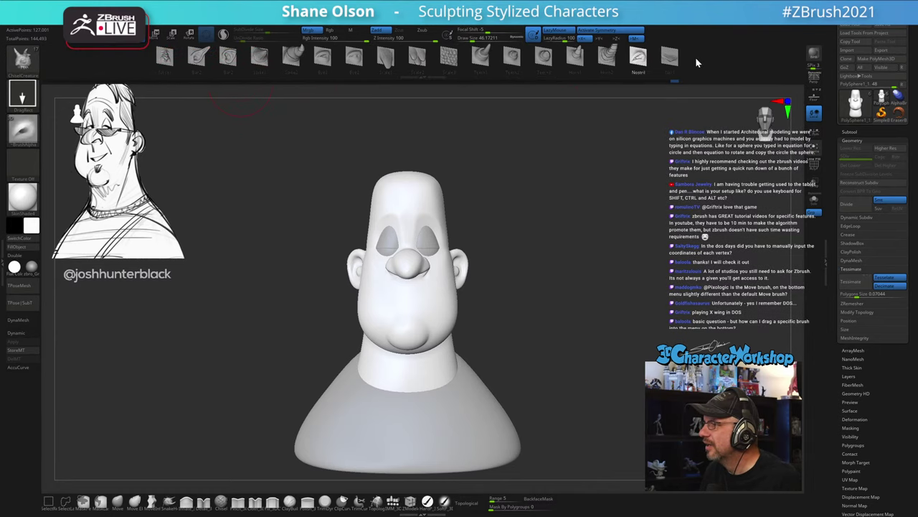
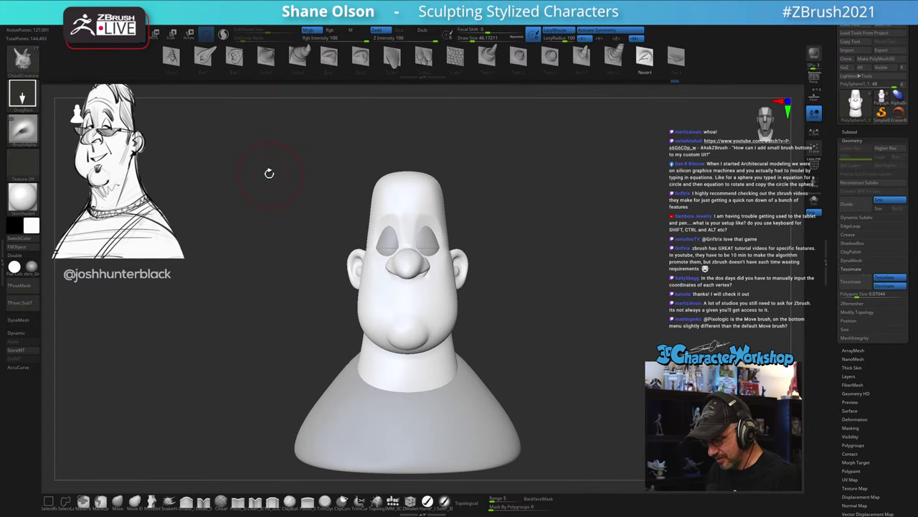
# Step: Load the ChiselOrganic brush, choose one of its Anime_Mouth shapes and turn off symmetry
pyautogui.press('b')
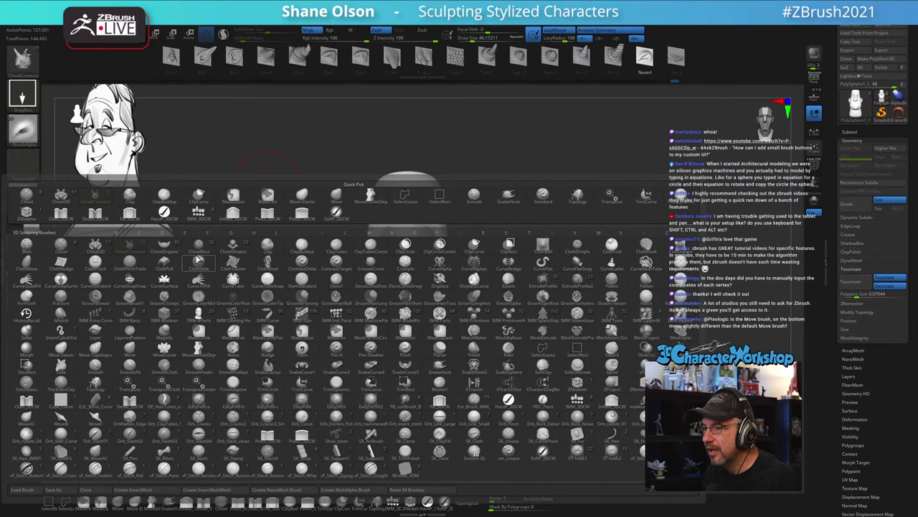
pyautogui.click(165, 249)
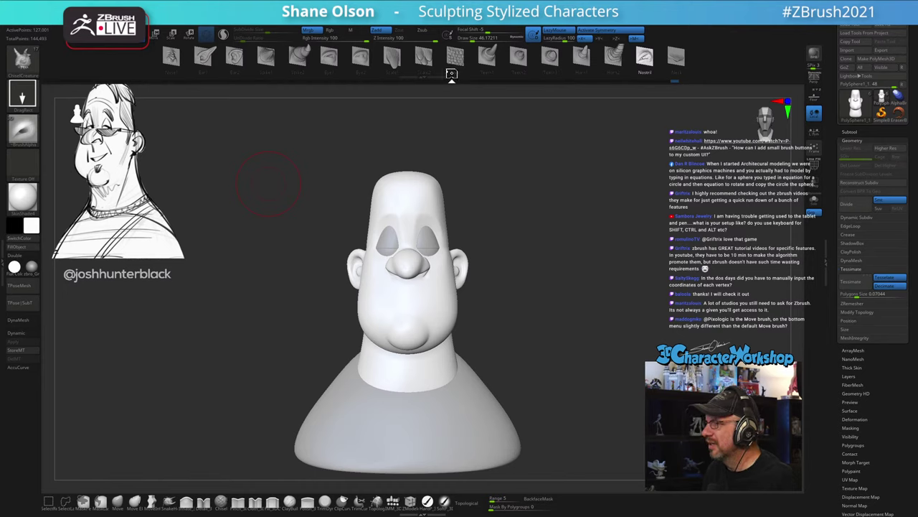
pyautogui.click(459, 66)
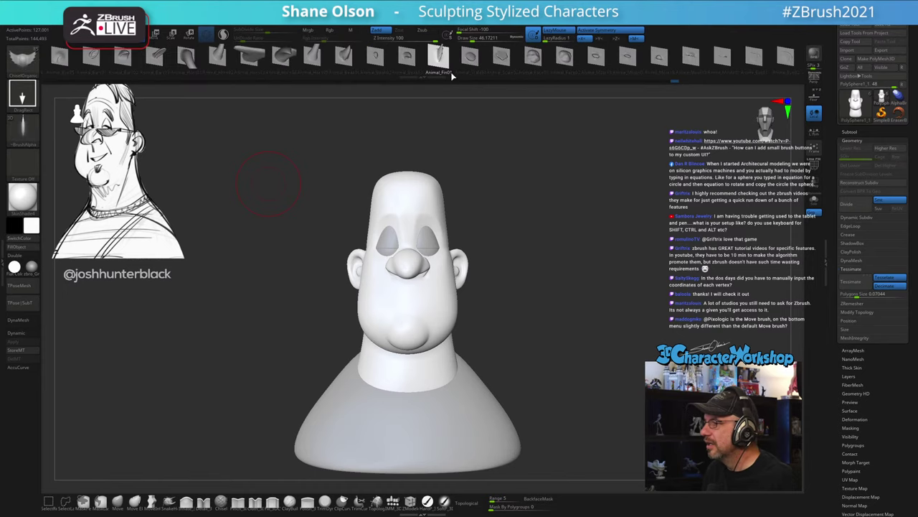
pyautogui.click(659, 61)
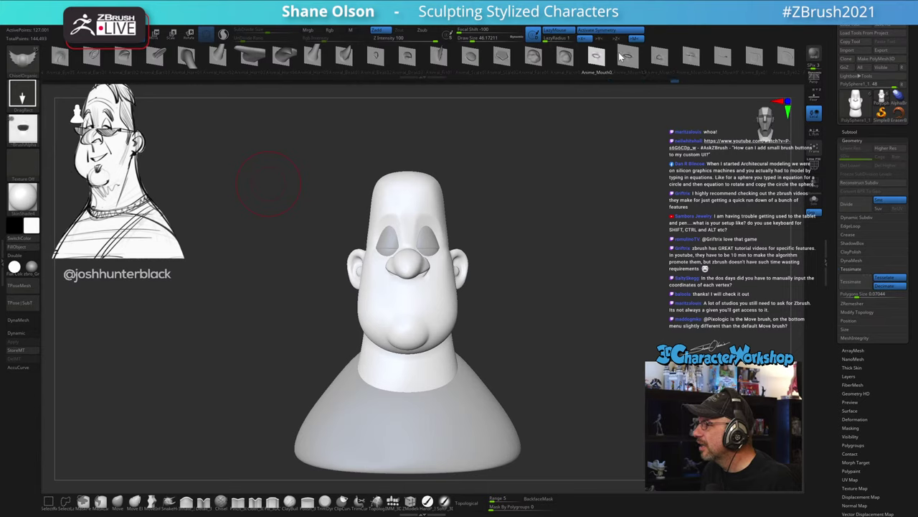
pyautogui.click(629, 58)
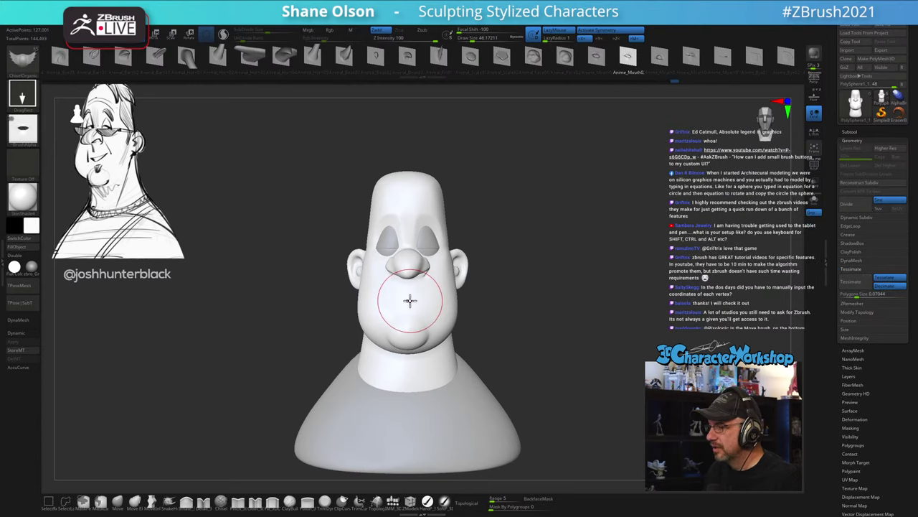
pyautogui.moveTo(582, 281)
pyautogui.keyDown('alt'); pyautogui.mouseDown()
pyautogui.moveTo(586, 302)
pyautogui.moveTo(558, 281)
pyautogui.mouseUp(); pyautogui.keyUp('alt')
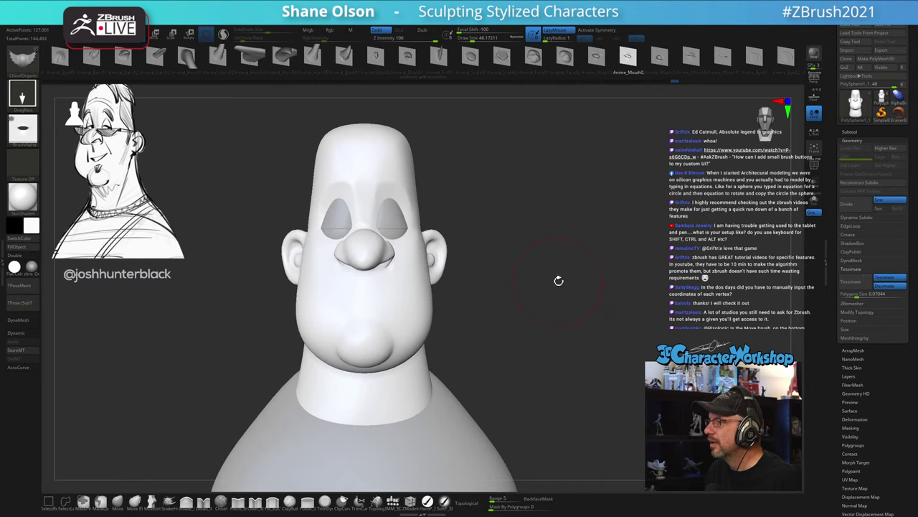
# Step: Try stamping the Anime_Mouth shape below the nose at a brush size of about 27, inspect it and undo it
pyautogui.press('s')
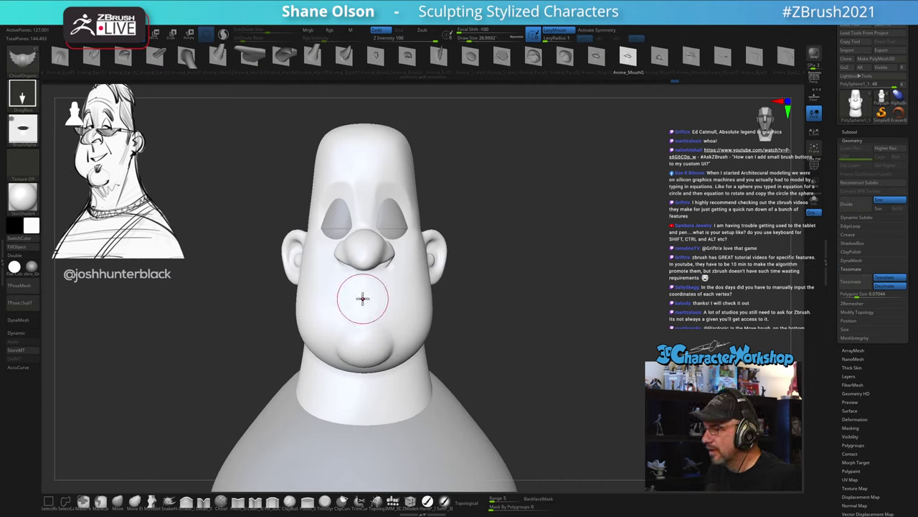
pyautogui.moveTo(363, 296); pyautogui.dragTo(364, 232)
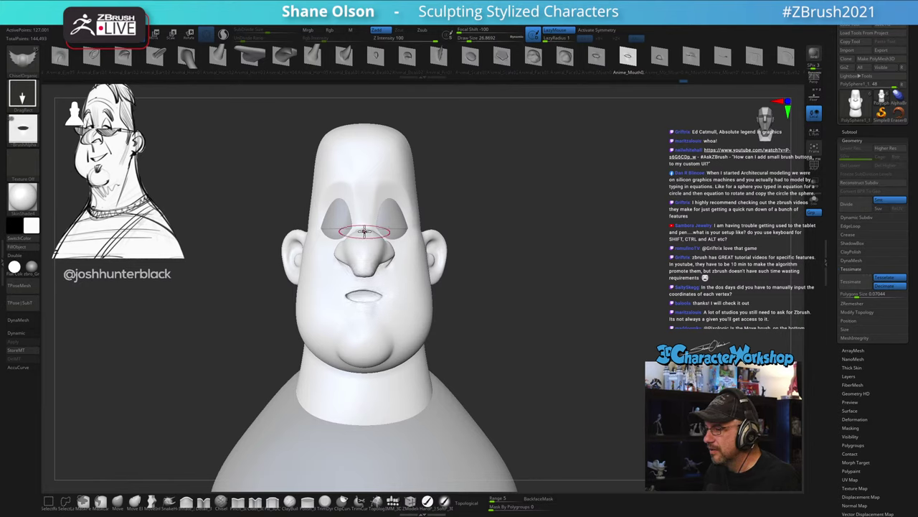
pyautogui.moveTo(561, 280); pyautogui.dragTo(533, 281)
pyautogui.moveTo(278, 378); pyautogui.dragTo(307, 374)
pyautogui.hotkey('ctrl', 'z')
# Step: Turn on symmetry and mask a rectangular area of the face between the nose and the chin ball
pyautogui.moveTo(241, 272)
pyautogui.keyDown('ctrl'); pyautogui.mouseDown()
pyautogui.moveTo(377, 318)
pyautogui.moveTo(505, 317)
pyautogui.mouseUp(); pyautogui.keyUp('ctrl')
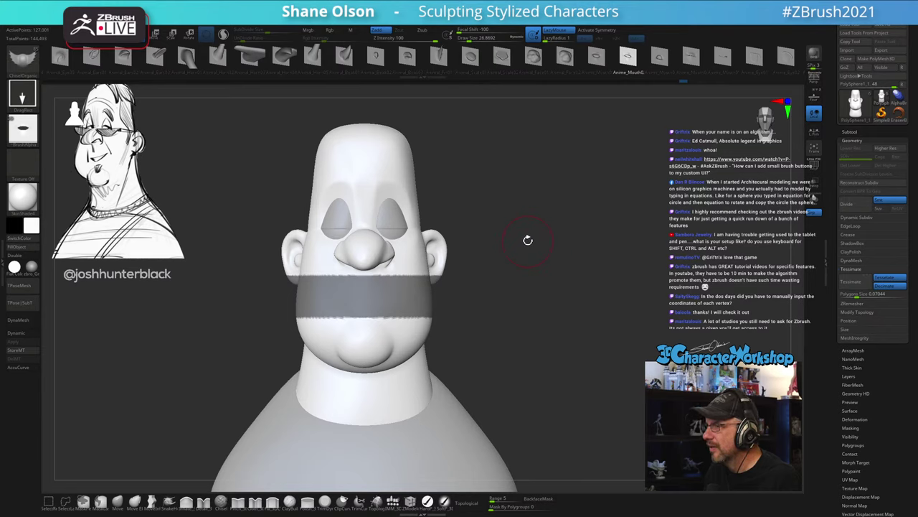
pyautogui.keyDown('alt'); pyautogui.moveTo(529, 238); pyautogui.dragTo(539, 203, button='right'); pyautogui.keyUp('alt')
pyautogui.press('x')
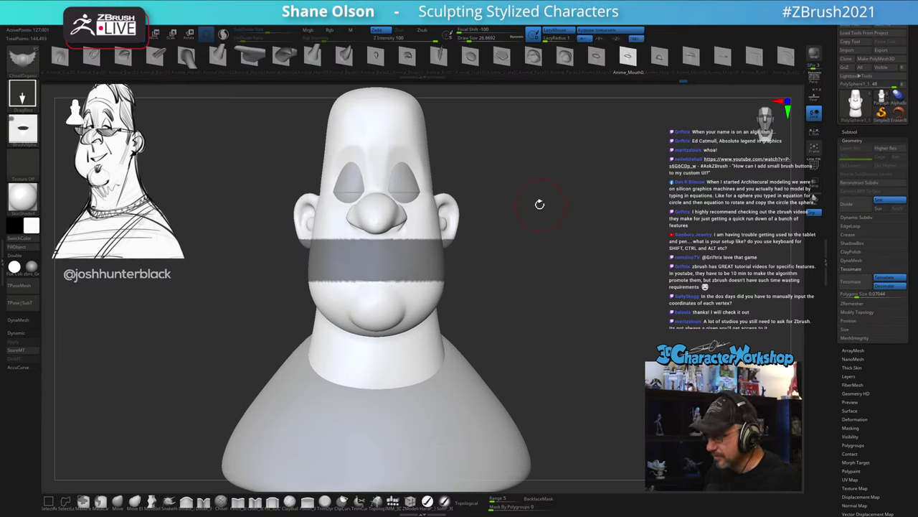
pyautogui.keyDown('alt'); pyautogui.moveTo(531, 158); pyautogui.dragTo(392, 352); pyautogui.keyUp('alt')
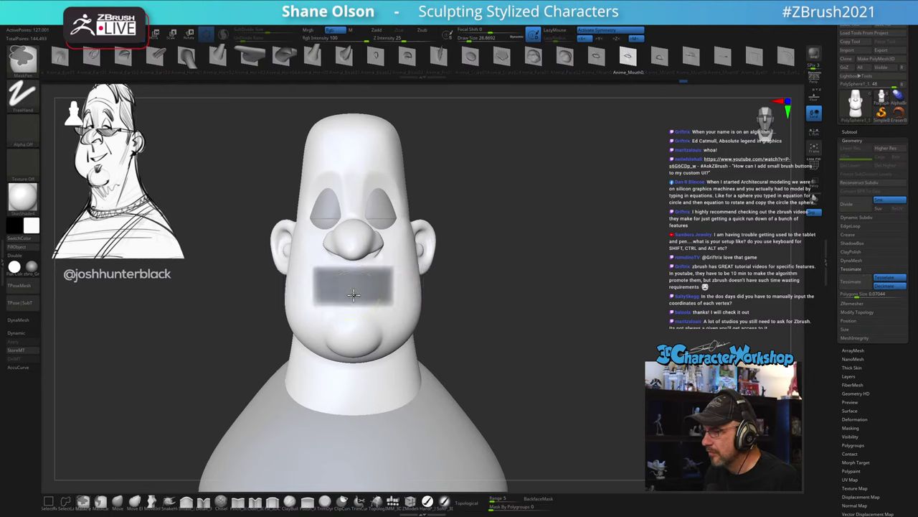
# Step: Blur the rectangular mask's edges into a soft falloff and invert it, leaving only the mouth area unmasked
pyautogui.hotkey('ctrl', 'i')
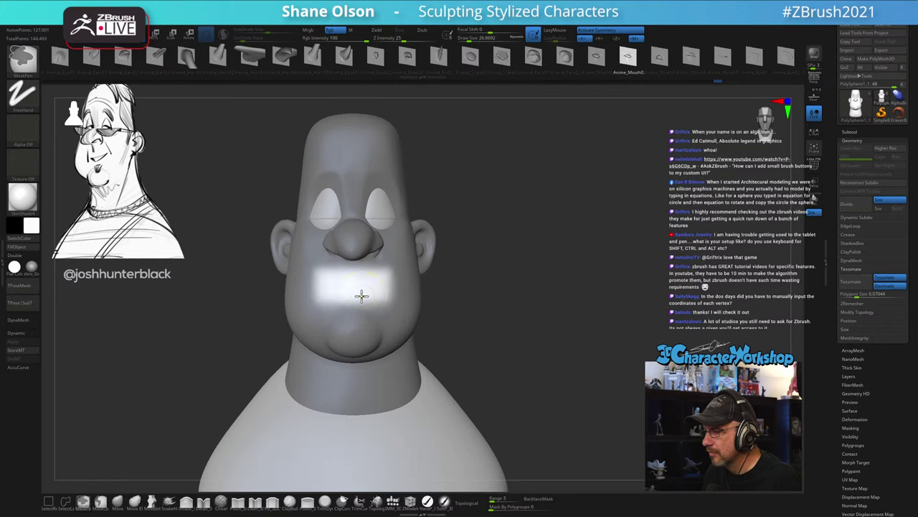
pyautogui.keyDown('ctrl'); pyautogui.click(492, 287); pyautogui.keyUp('ctrl')
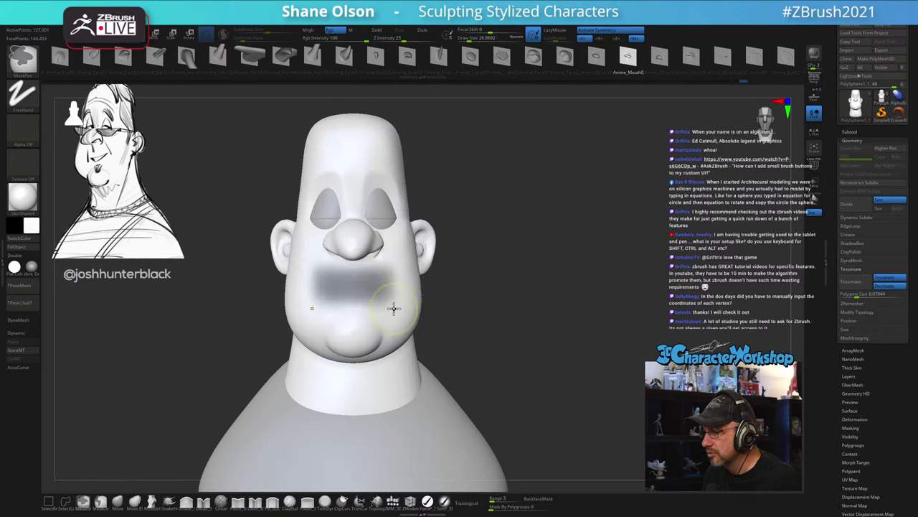
pyautogui.keyDown('ctrl'); pyautogui.click(471, 306); pyautogui.keyUp('ctrl')
pyautogui.keyDown('ctrl'); pyautogui.click(490, 303); pyautogui.keyUp('ctrl')
pyautogui.keyDown('ctrl'); pyautogui.click(491, 302); pyautogui.keyUp('ctrl')
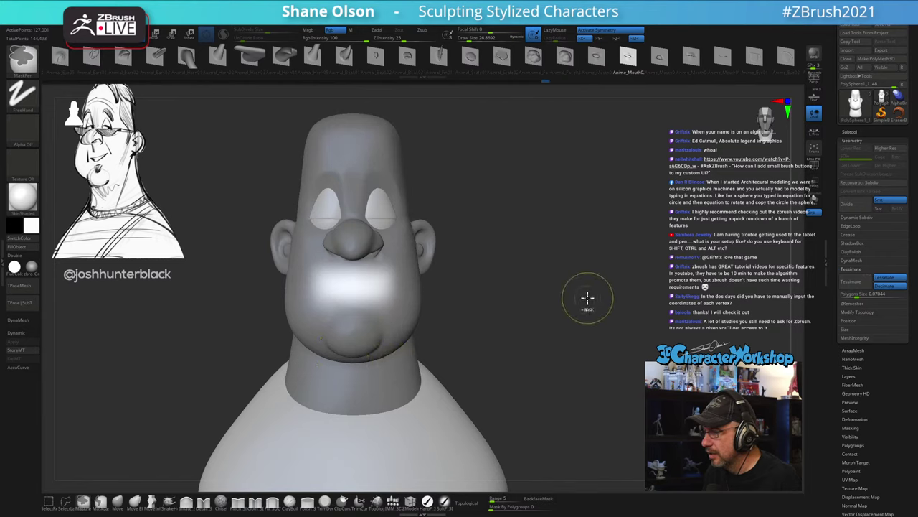
# Step: Set the brush size to about 33, turn off symmetry and stamp the Anime_Mouth shape in the unmasked area, replacing the first stamp
pyautogui.keyDown('alt'); pyautogui.moveTo(579, 287); pyautogui.dragTo(578, 273); pyautogui.keyUp('alt')
pyautogui.press('s')
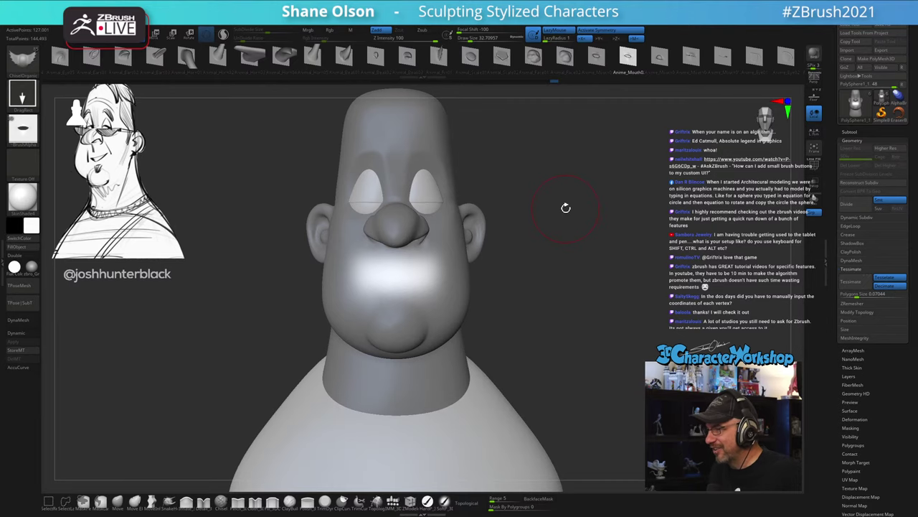
pyautogui.keyDown('alt'); pyautogui.moveTo(553, 251); pyautogui.dragTo(547, 252); pyautogui.keyUp('alt')
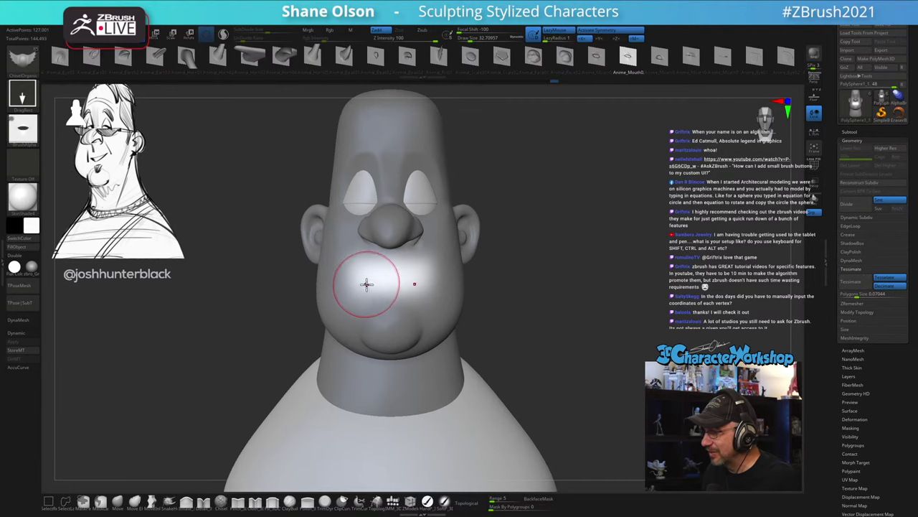
pyautogui.press('x')
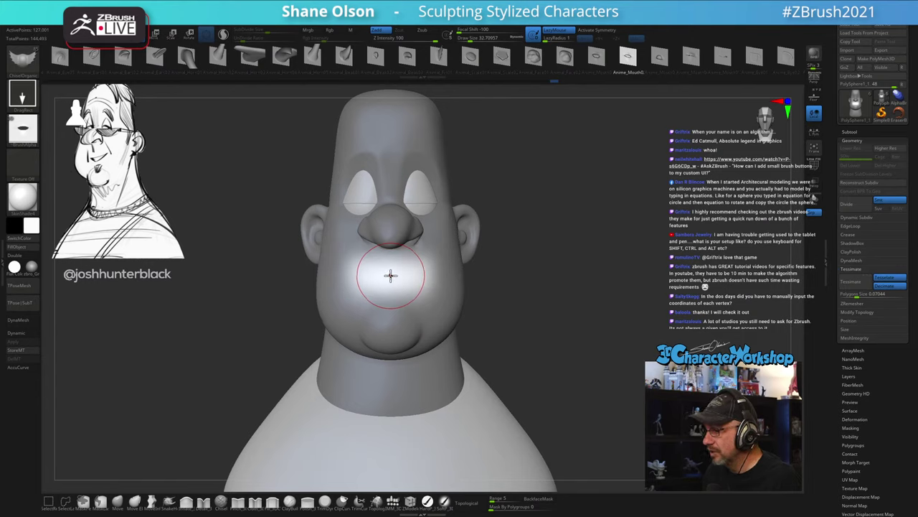
pyautogui.moveTo(391, 275); pyautogui.dragTo(392, 166)
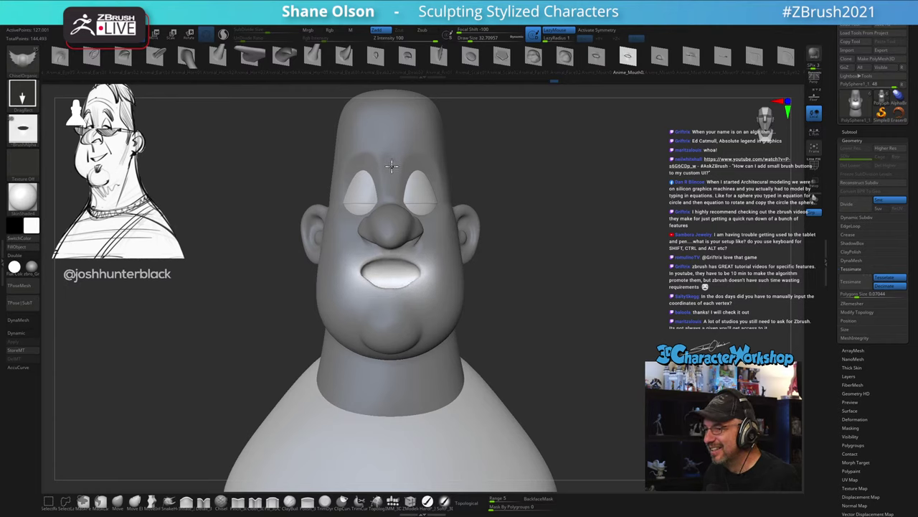
pyautogui.hotkey('ctrl', 'z')
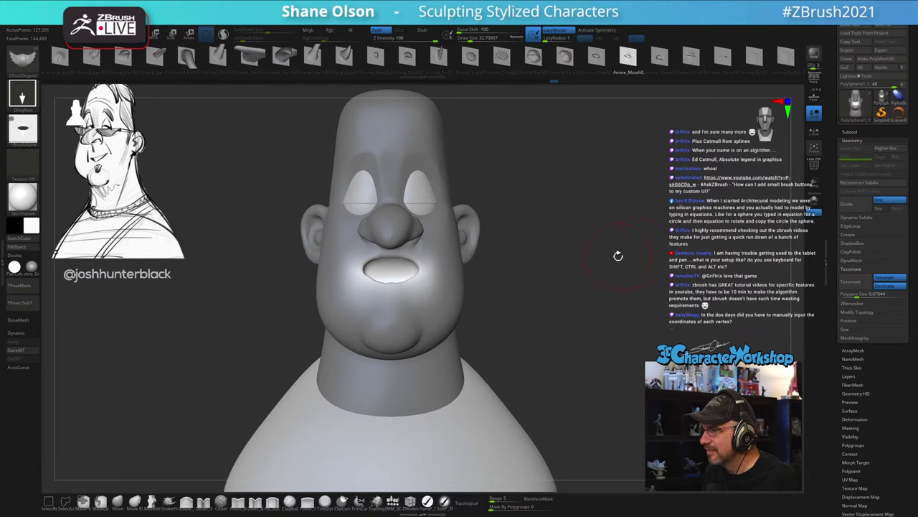
# Step: Mask the back of the neck from the side so only the front mouth area stays unmasked
pyautogui.moveTo(618, 256)
pyautogui.mouseDown()
pyautogui.moveTo(576, 258)
pyautogui.moveTo(683, 261)
pyautogui.moveTo(549, 275)
pyautogui.moveTo(584, 273)
pyautogui.mouseUp()
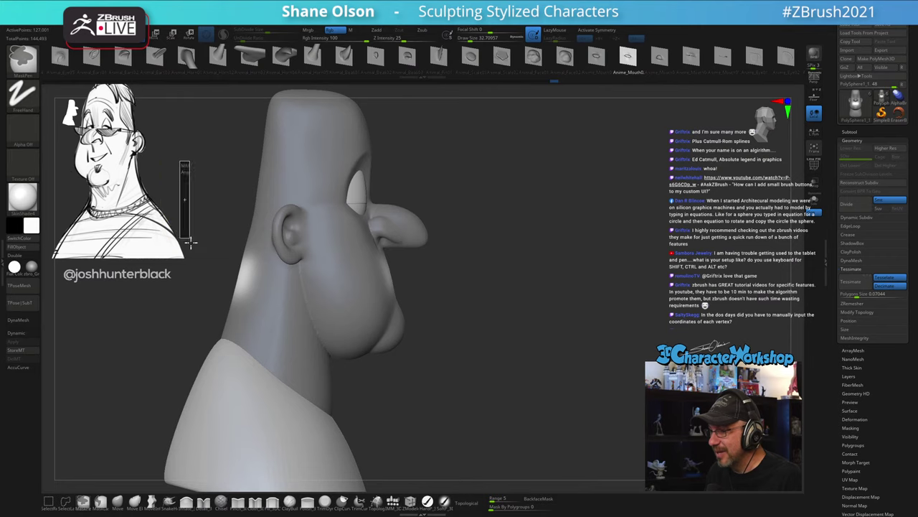
pyautogui.keyDown('ctrl'); pyautogui.moveTo(190, 242); pyautogui.dragTo(295, 417); pyautogui.keyUp('ctrl')
pyautogui.moveTo(366, 410)
pyautogui.mouseDown()
pyautogui.moveTo(480, 385)
pyautogui.moveTo(611, 287)
pyautogui.moveTo(661, 285)
pyautogui.moveTo(559, 293)
pyautogui.mouseUp()
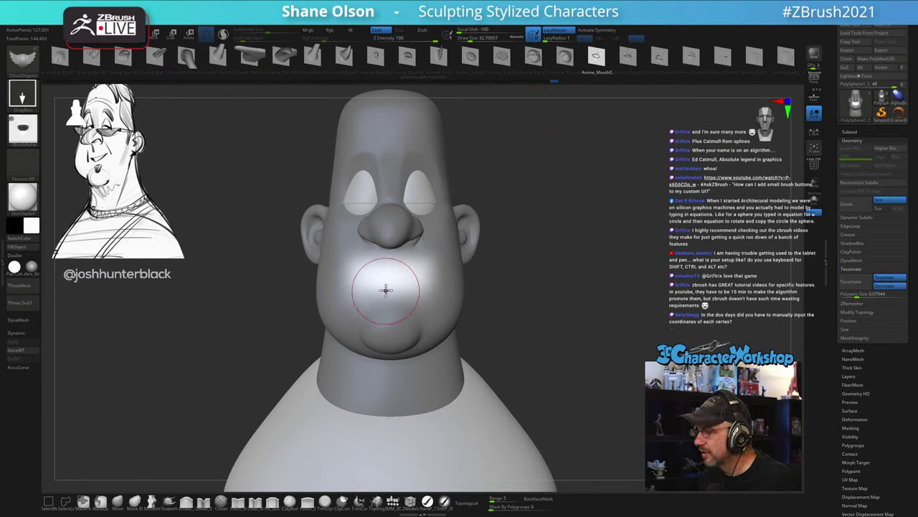
# Step: Try stamping an open mouth below the nose with the Anime_Mouth brush and undo it
pyautogui.moveTo(391, 273); pyautogui.dragTo(395, 229)
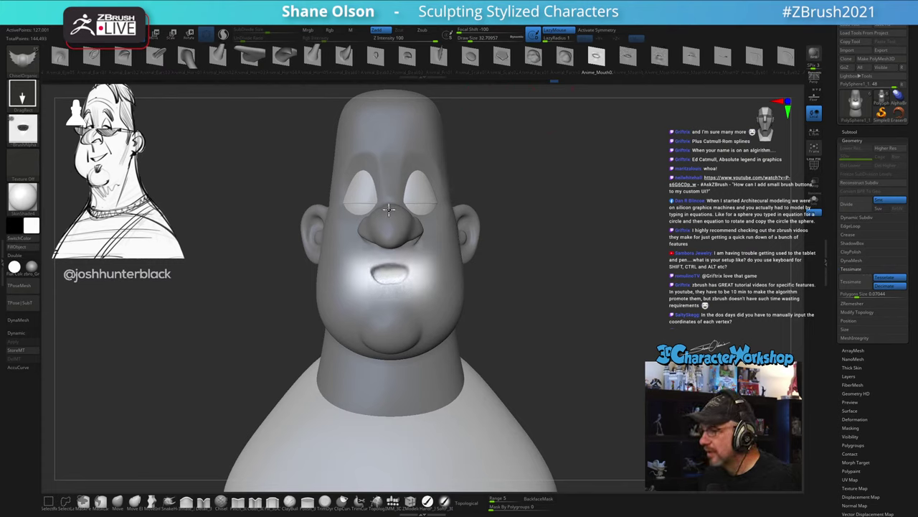
pyautogui.hotkey('ctrl', 'z')
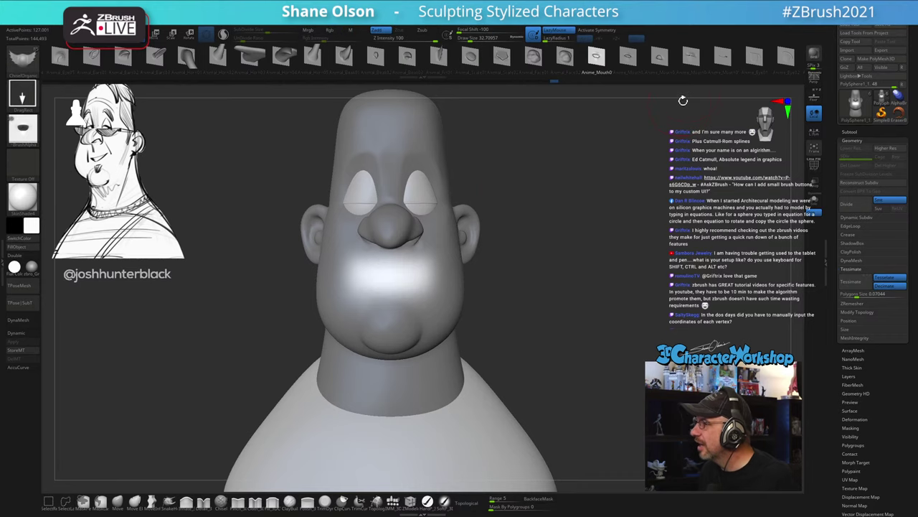
# Step: Stamp a wide mouth with full lips below the nose using a different Anime_Mouth brush at draw size 77
pyautogui.click(692, 57)
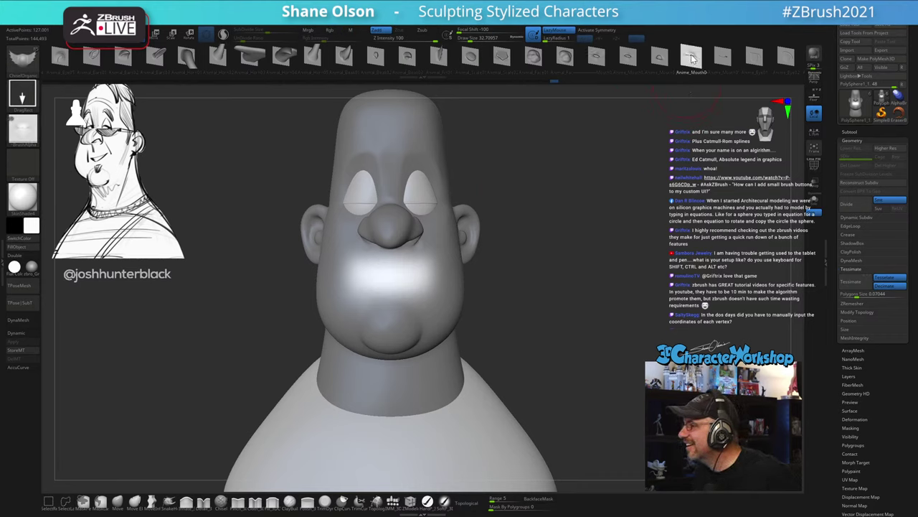
pyautogui.moveTo(392, 275); pyautogui.dragTo(393, 275)
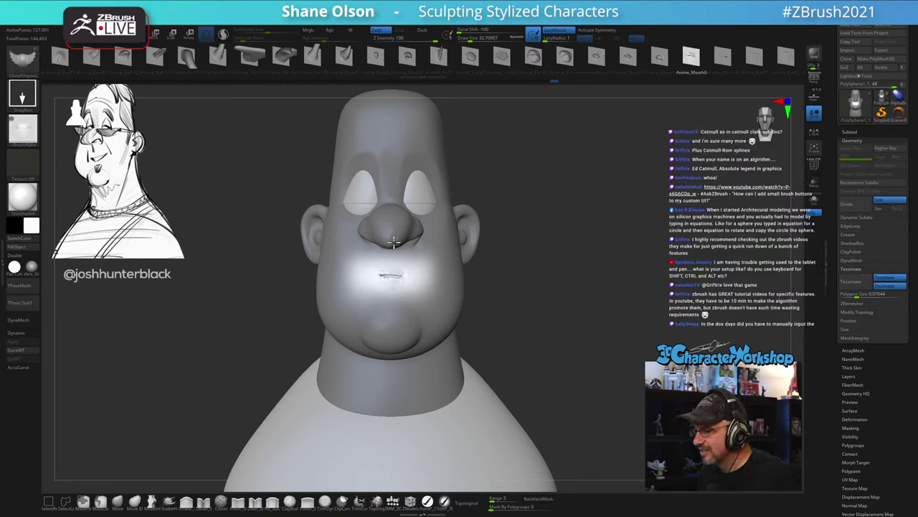
pyautogui.moveTo(394, 242); pyautogui.dragTo(393, 221)
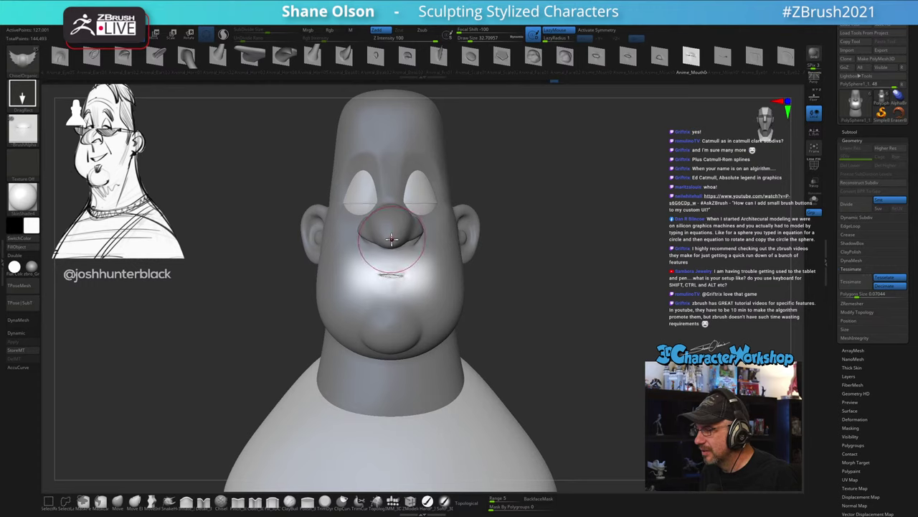
pyautogui.press('s')
pyautogui.moveTo(416, 279); pyautogui.dragTo(417, 279)
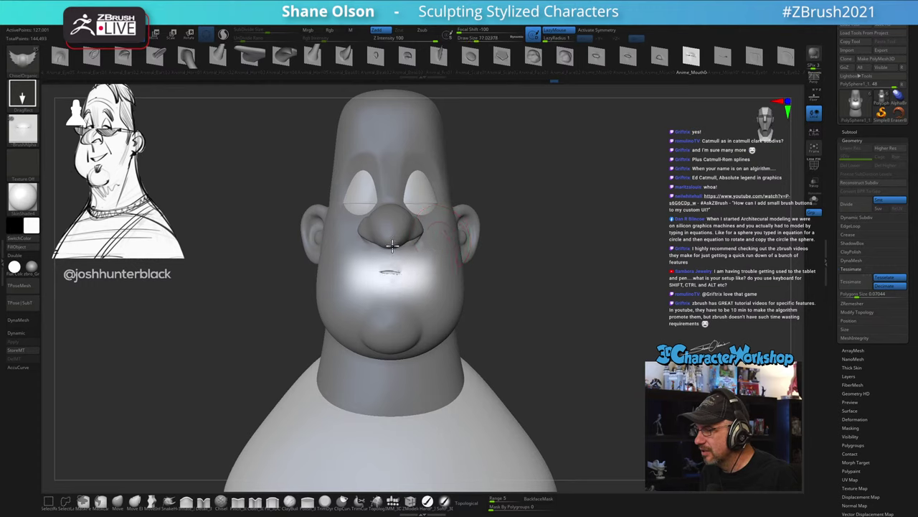
pyautogui.moveTo(391, 206); pyautogui.dragTo(389, 192)
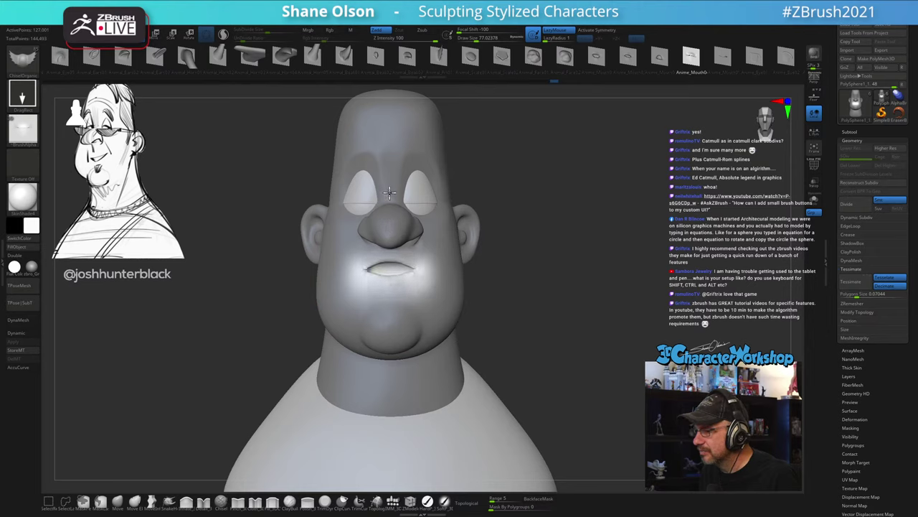
pyautogui.hotkey('ctrl', 'z')
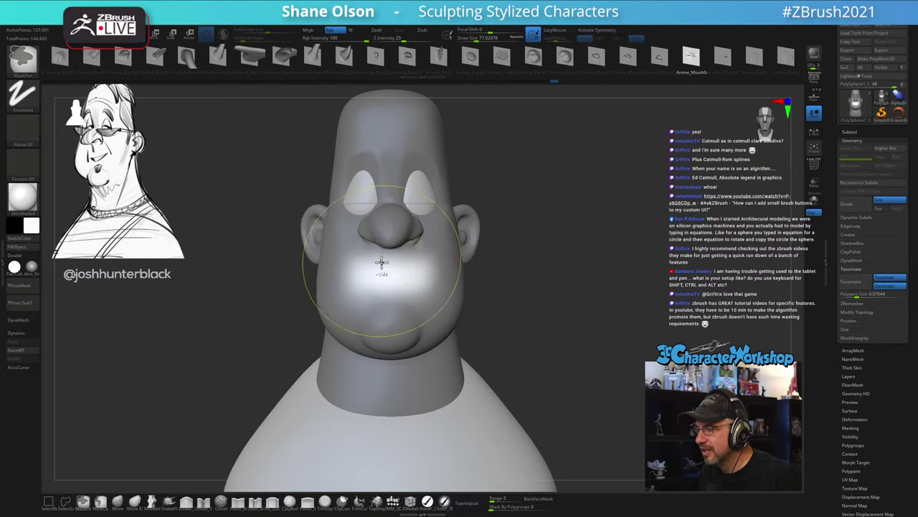
pyautogui.moveTo(391, 228); pyautogui.dragTo(388, 181)
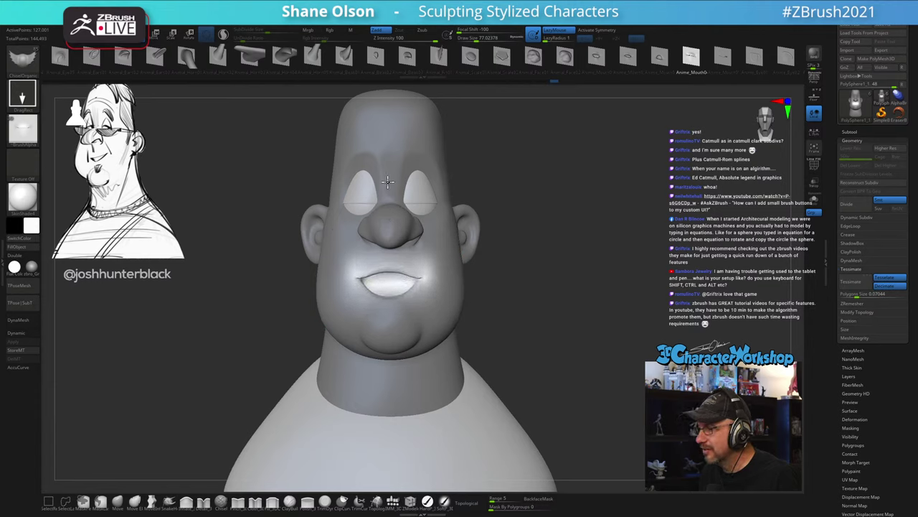
# Step: Check the stamped lips in profile and clear the mask from the head
pyautogui.moveTo(606, 292); pyautogui.dragTo(558, 292)
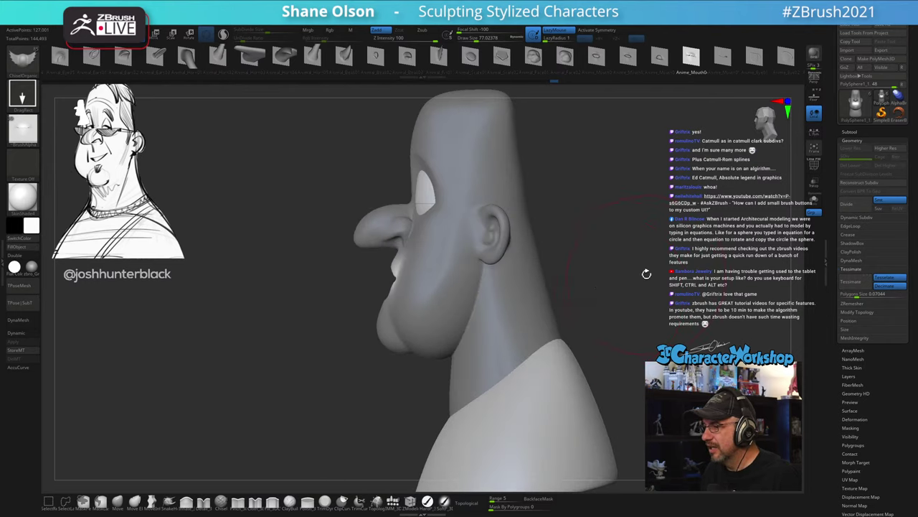
pyautogui.moveTo(648, 270)
pyautogui.mouseDown()
pyautogui.moveTo(658, 262)
pyautogui.moveTo(598, 273)
pyautogui.mouseUp()
pyautogui.press('s')
pyautogui.keyDown('alt'); pyautogui.moveTo(577, 290); pyautogui.dragTo(565, 291); pyautogui.keyUp('alt')
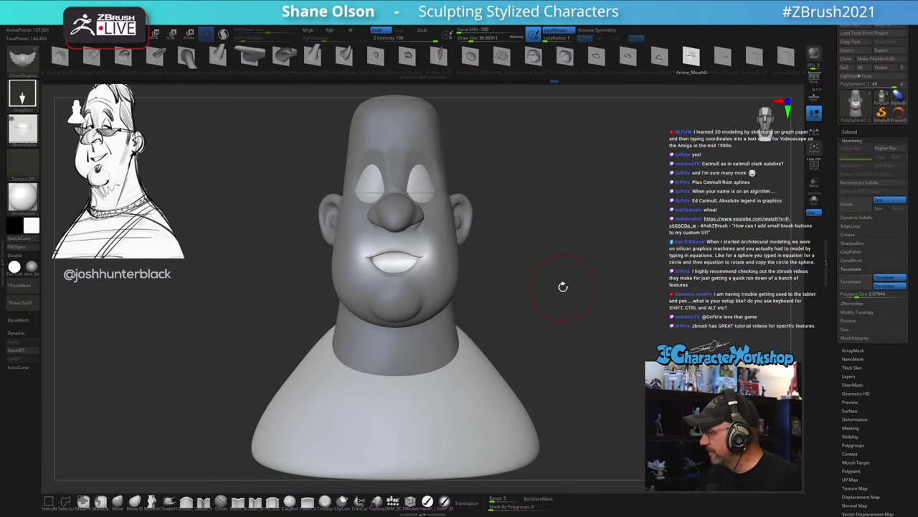
pyautogui.scroll(2, 563, 287)
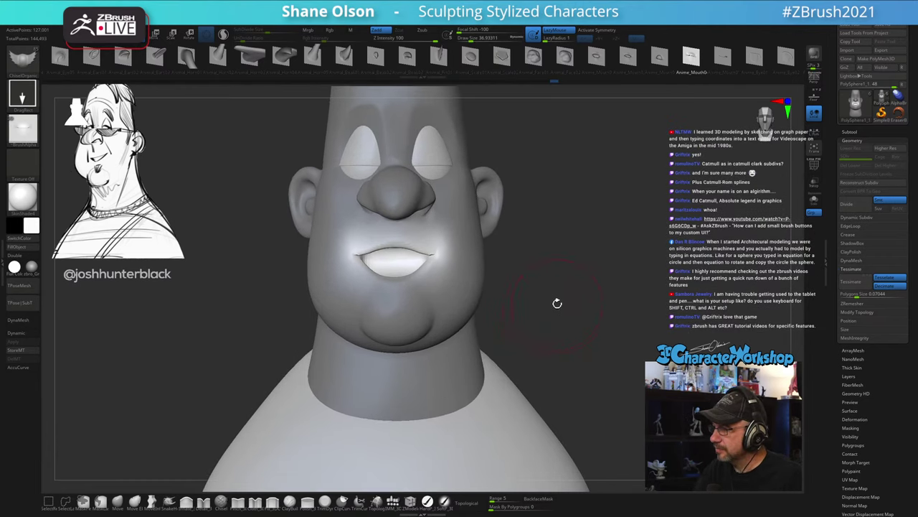
pyautogui.press('s')
pyautogui.click(561, 316)
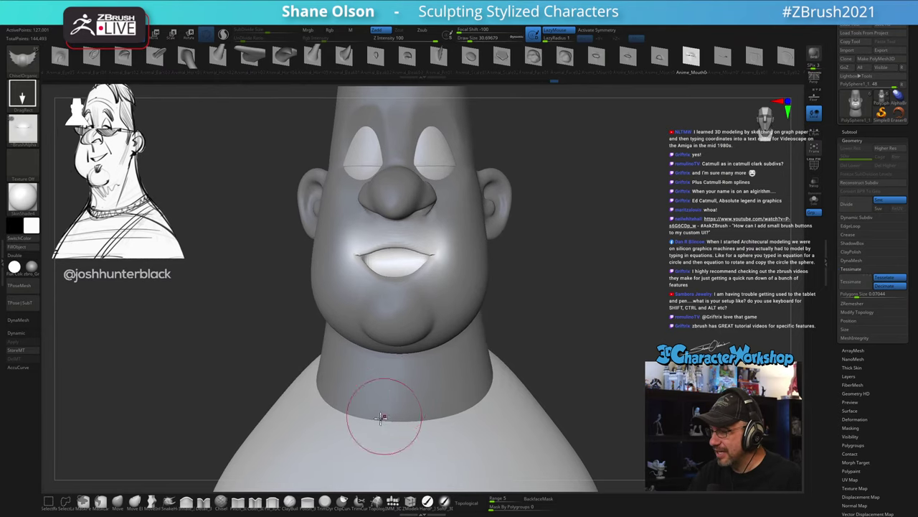
pyautogui.moveTo(552, 315)
pyautogui.keyDown('ctrl'); pyautogui.mouseDown()
pyautogui.moveTo(533, 318)
pyautogui.moveTo(576, 304)
pyautogui.moveTo(551, 306)
pyautogui.moveTo(524, 327)
pyautogui.mouseUp(); pyautogui.keyUp('ctrl')
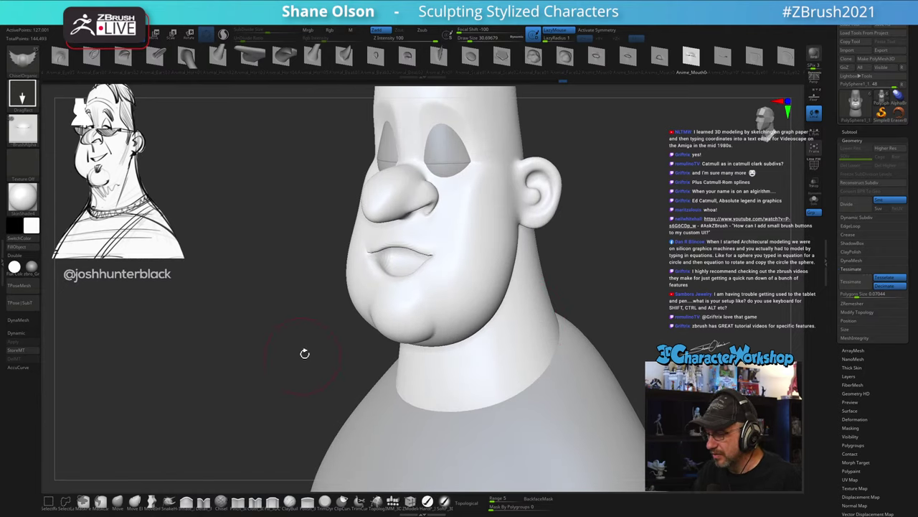
# Step: Turn on symmetry across X and set the brush's draw size to 28.75
pyautogui.press('x')
pyautogui.moveTo(447, 247)
pyautogui.keyDown('alt'); pyautogui.mouseDown(button='right')
pyautogui.moveTo(442, 267)
pyautogui.moveTo(453, 264)
pyautogui.moveTo(445, 268)
pyautogui.mouseUp(button='right'); pyautogui.keyUp('alt')
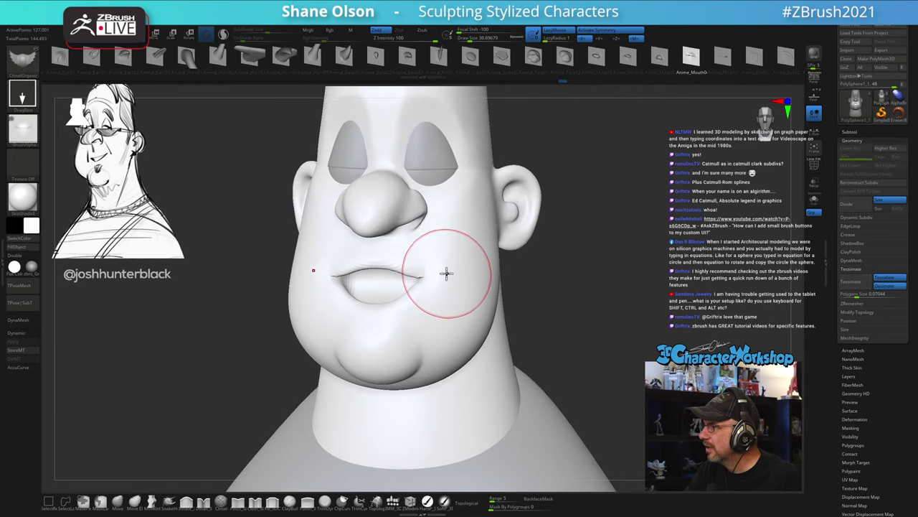
pyautogui.press('s')
pyautogui.click(436, 285)
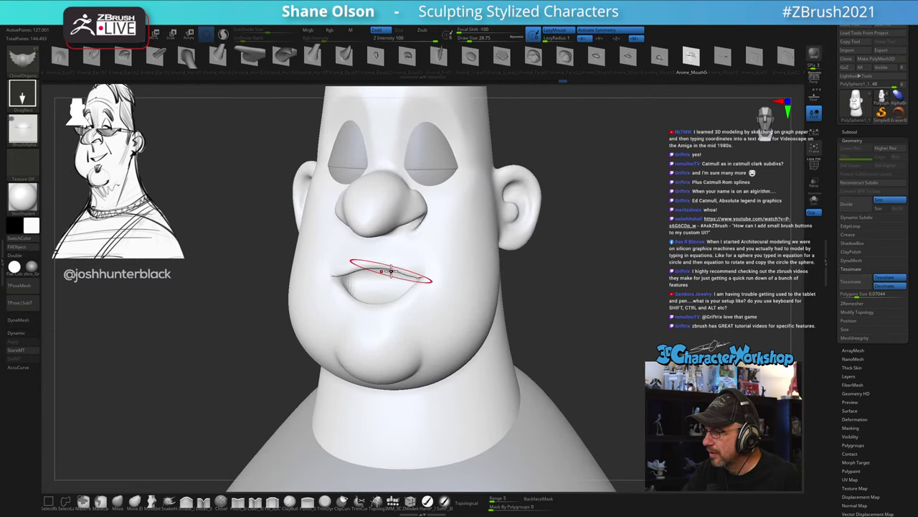
# Step: Enable Sculptris Pro and smooth the skin around the lips with the polyframe shown
pyautogui.press('ctrl')
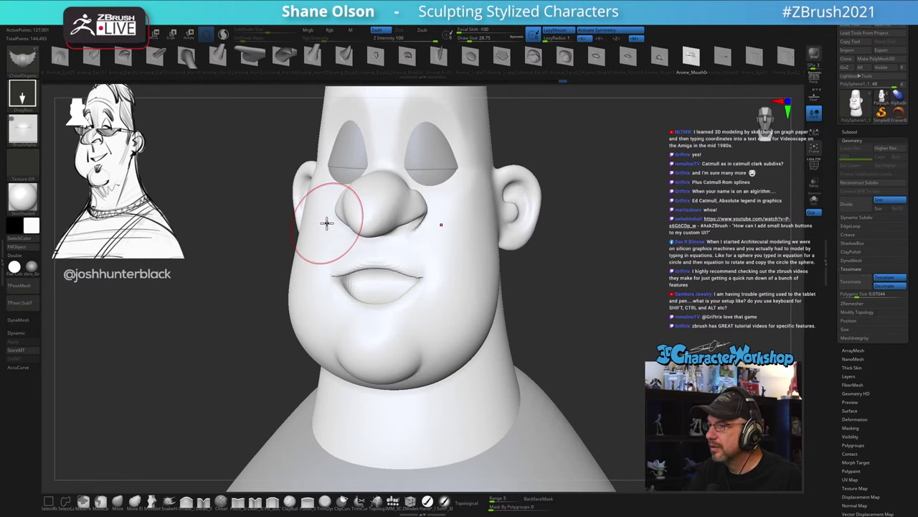
pyautogui.press('shift')
pyautogui.keyDown('shift'); pyautogui.click(224, 35); pyautogui.keyUp('shift')
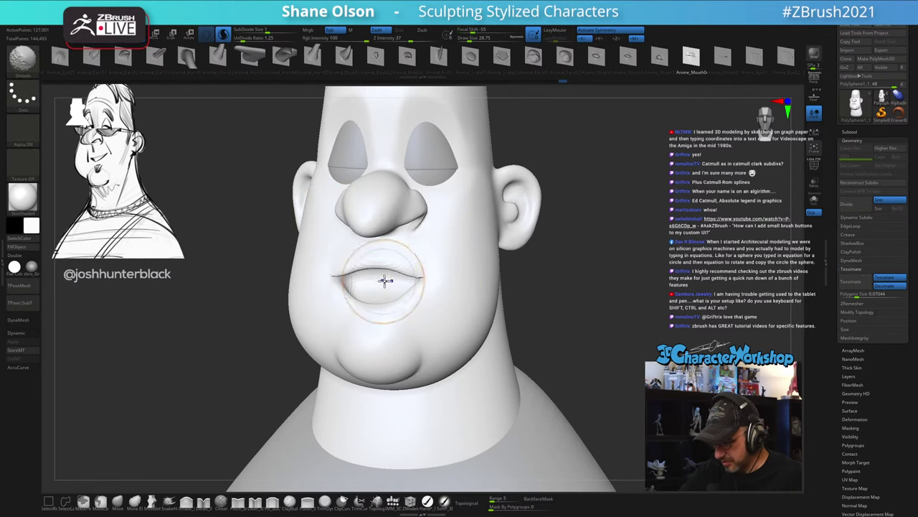
pyautogui.hotkey('shift', 'f')
pyautogui.moveTo(388, 283)
pyautogui.keyDown('shift'); pyautogui.mouseDown()
pyautogui.moveTo(389, 271)
pyautogui.moveTo(408, 271)
pyautogui.moveTo(414, 297)
pyautogui.moveTo(322, 309)
pyautogui.moveTo(330, 272)
pyautogui.moveTo(380, 263)
pyautogui.moveTo(454, 303)
pyautogui.mouseUp(); pyautogui.keyUp('shift')
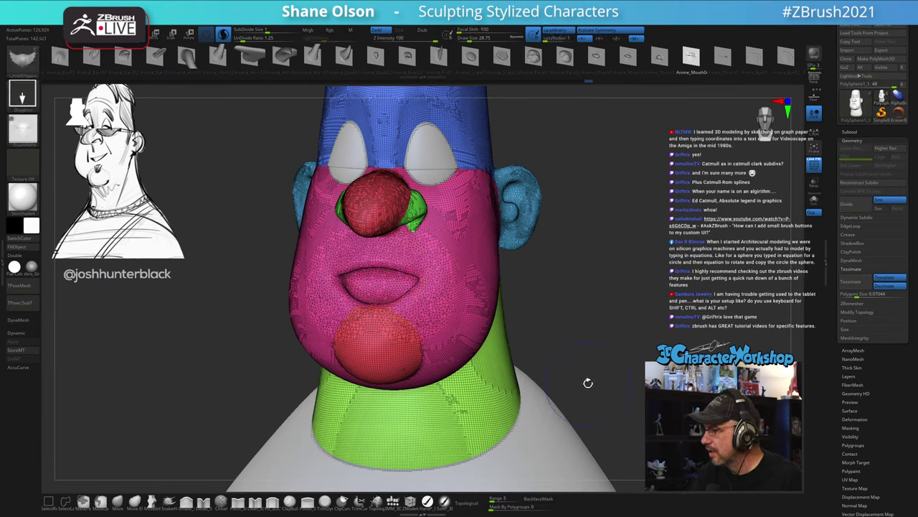
# Step: Set the Sculptris Pro SubDivide Size to 0.74409 and smooth the area around the mouth
pyautogui.click(259, 30)
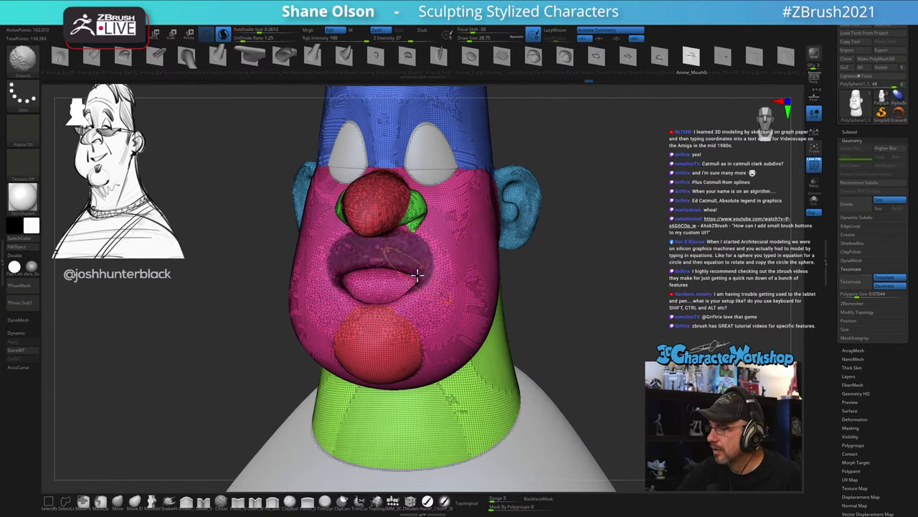
pyautogui.click(266, 30)
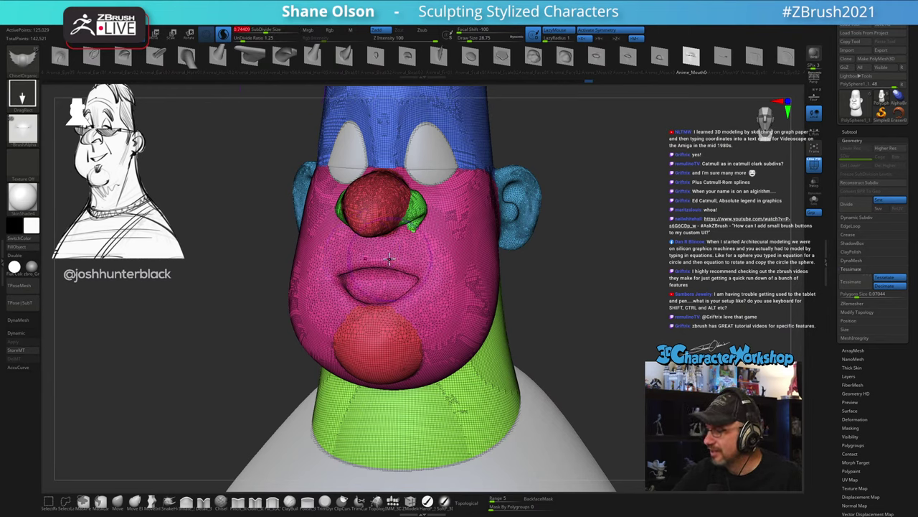
pyautogui.press('shift')
pyautogui.moveTo(402, 267)
pyautogui.keyDown('shift'); pyautogui.mouseDown()
pyautogui.moveTo(410, 298)
pyautogui.moveTo(395, 286)
pyautogui.moveTo(394, 313)
pyautogui.moveTo(377, 316)
pyautogui.moveTo(402, 287)
pyautogui.moveTo(380, 291)
pyautogui.moveTo(408, 301)
pyautogui.mouseUp(); pyautogui.keyUp('shift')
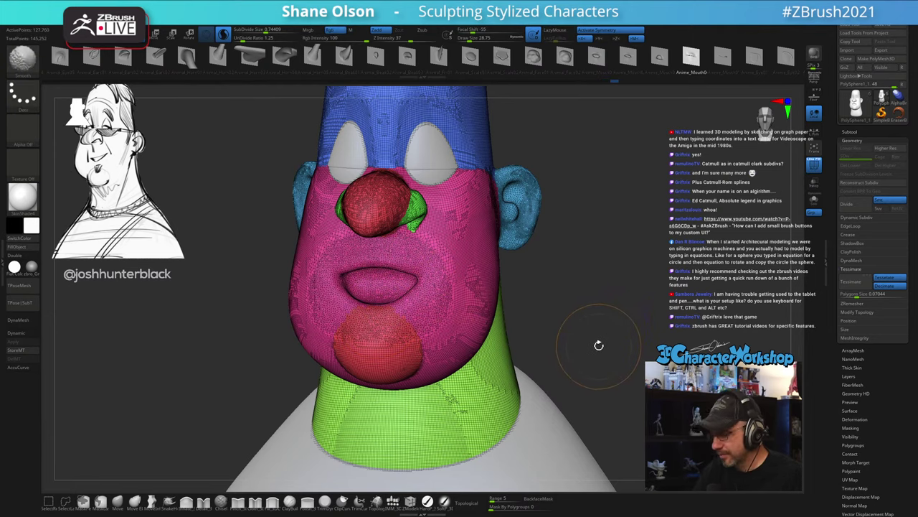
# Step: Hide the polyframe and smooth the upper lip and the corners of the mouth
pyautogui.hotkey('shift', 'f')
pyautogui.moveTo(598, 333); pyautogui.dragTo(568, 330)
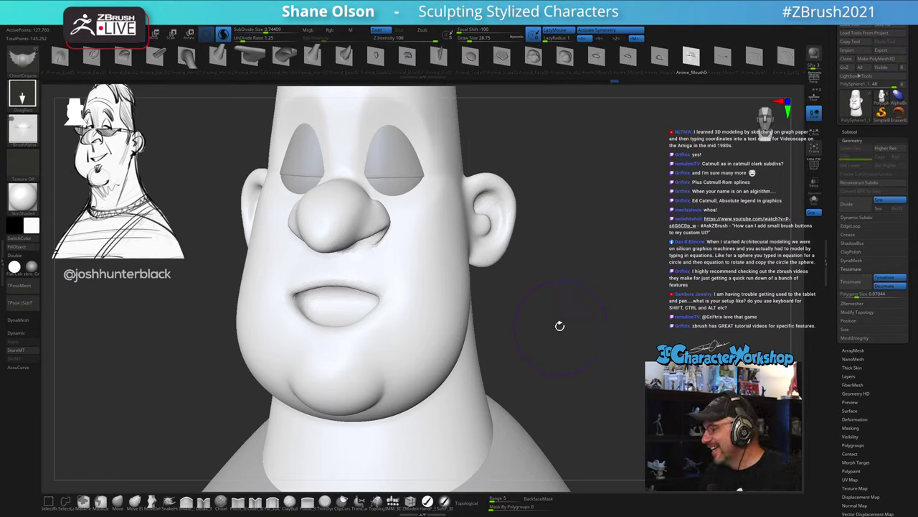
pyautogui.moveTo(351, 282)
pyautogui.keyDown('shift'); pyautogui.mouseDown()
pyautogui.moveTo(309, 301)
pyautogui.moveTo(402, 303)
pyautogui.mouseUp(); pyautogui.keyUp('shift')
pyautogui.moveTo(584, 320); pyautogui.dragTo(563, 317)
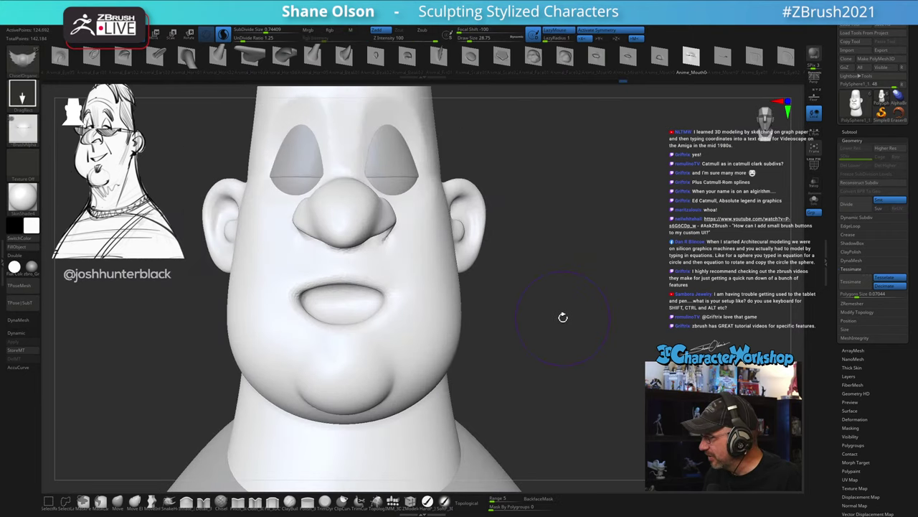
# Step: Pull the upper lip down over the lower lip with the Move brush at draw sizes of about 27 to 31
pyautogui.click(117, 500)
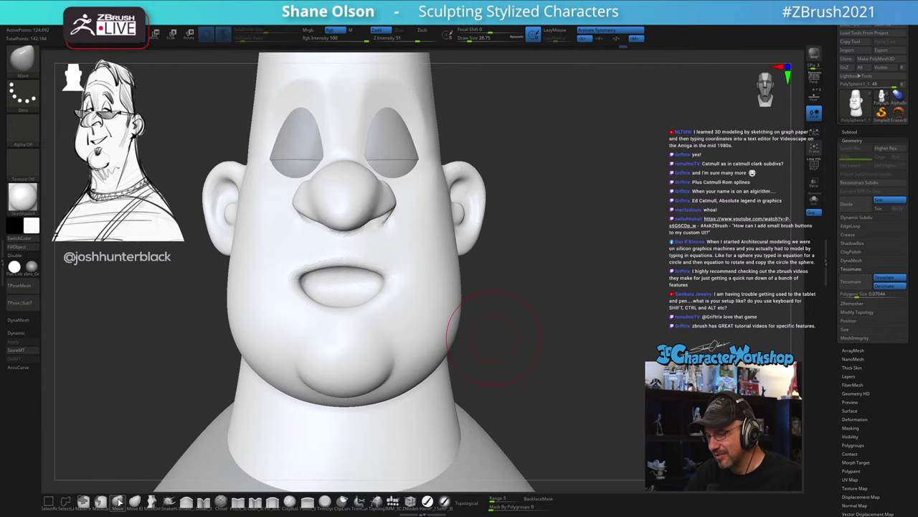
pyautogui.press('s')
pyautogui.moveTo(559, 301); pyautogui.dragTo(557, 302)
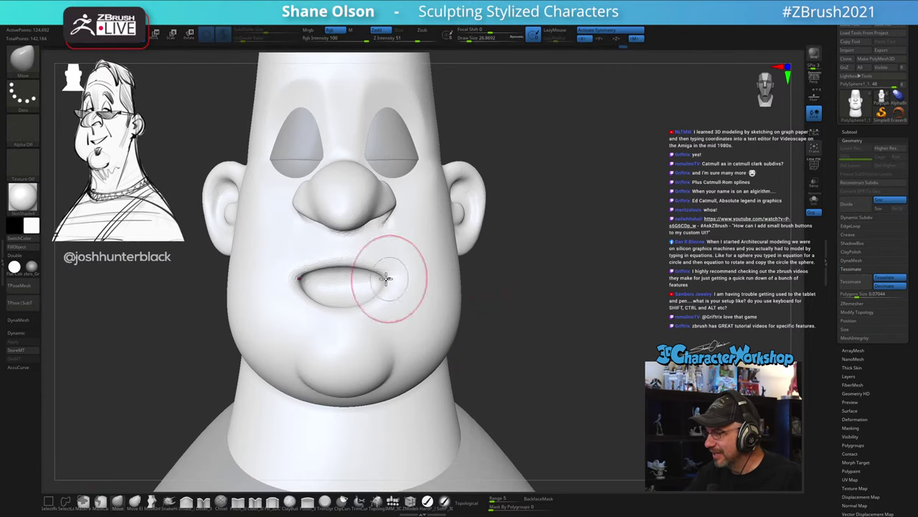
pyautogui.moveTo(353, 265); pyautogui.dragTo(371, 273)
pyautogui.moveTo(560, 305); pyautogui.dragTo(502, 305)
pyautogui.press('s')
pyautogui.moveTo(364, 267); pyautogui.dragTo(366, 267)
pyautogui.moveTo(364, 266); pyautogui.dragTo(364, 271)
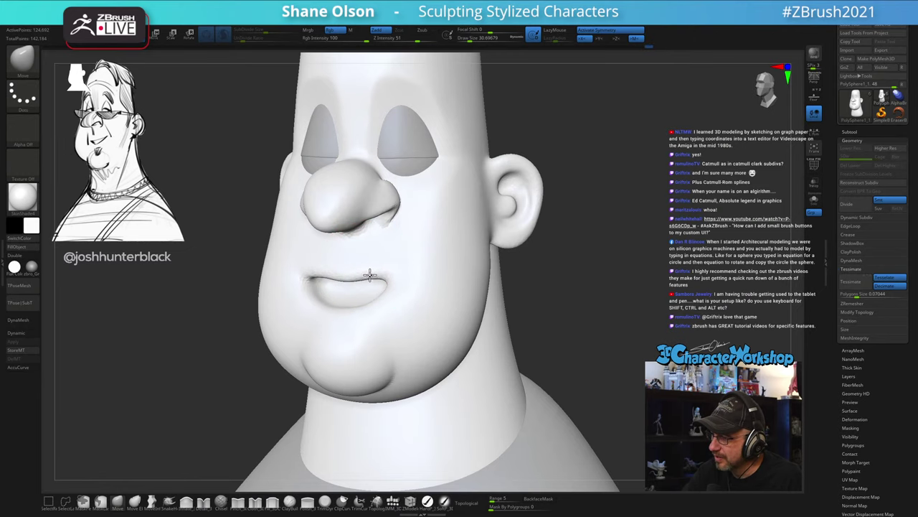
# Step: Reshape the lower lip and close the upper lip against it with smaller Move brush strokes
pyautogui.moveTo(402, 260); pyautogui.dragTo(411, 283, button='right')
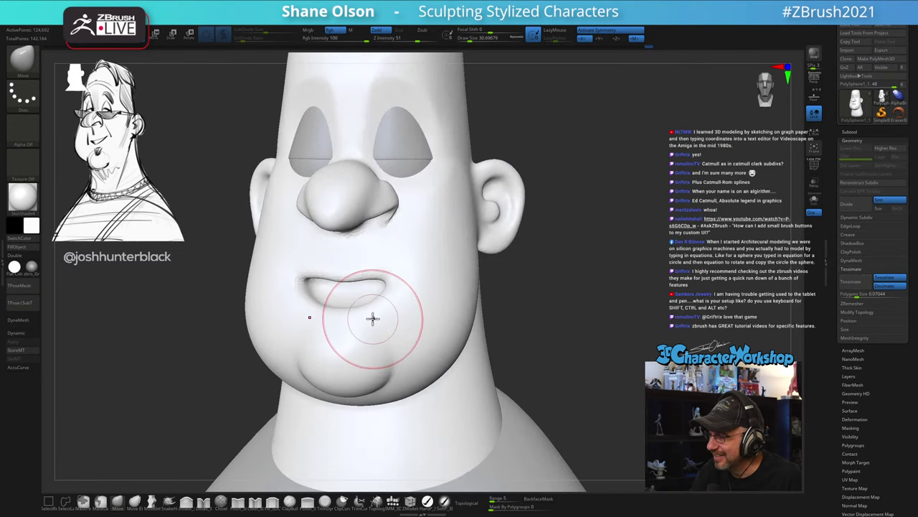
pyautogui.keyDown('ctrl'); pyautogui.moveTo(371, 318); pyautogui.dragTo(371, 325, button='right'); pyautogui.keyUp('ctrl')
pyautogui.press('s')
pyautogui.moveTo(371, 320)
pyautogui.mouseDown()
pyautogui.moveTo(388, 290)
pyautogui.moveTo(353, 306)
pyautogui.mouseUp()
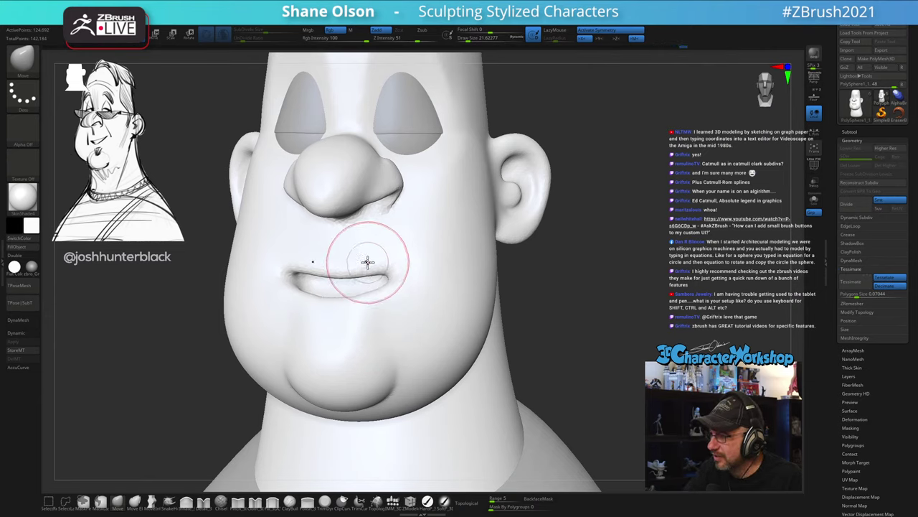
pyautogui.keyDown('ctrl'); pyautogui.moveTo(373, 242); pyautogui.dragTo(369, 250, button='right'); pyautogui.keyUp('ctrl')
pyautogui.moveTo(367, 257); pyautogui.dragTo(371, 271)
# Step: Shape the curve of the mouth line from below the chin using larger Move brush sizes
pyautogui.moveTo(402, 277)
pyautogui.mouseDown(button='right')
pyautogui.moveTo(406, 291)
pyautogui.moveTo(408, 270)
pyautogui.mouseUp(button='right')
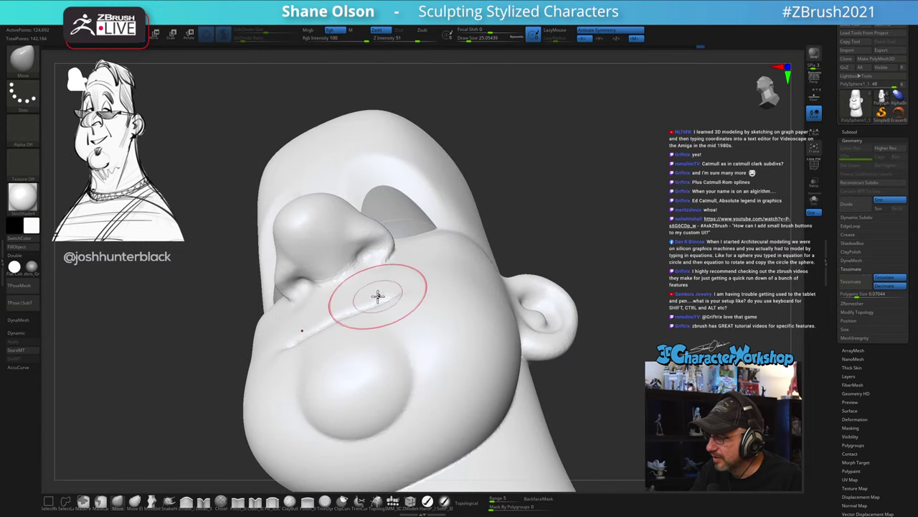
pyautogui.press(']')
pyautogui.moveTo(371, 302); pyautogui.dragTo(371, 295)
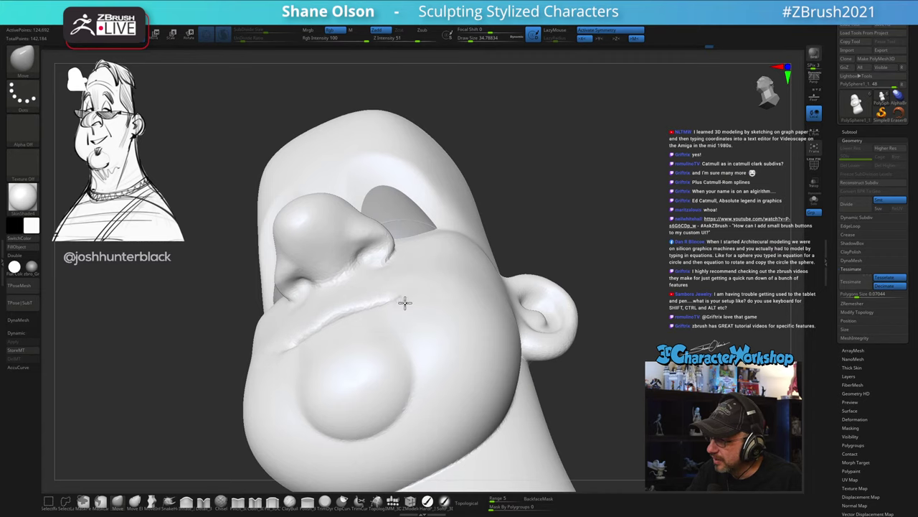
pyautogui.moveTo(404, 301)
pyautogui.mouseDown(button='right')
pyautogui.moveTo(408, 279)
pyautogui.moveTo(403, 301)
pyautogui.mouseUp(button='right')
pyautogui.press('s')
pyautogui.moveTo(404, 301); pyautogui.dragTo(404, 301)
pyautogui.moveTo(404, 301); pyautogui.dragTo(407, 299)
pyautogui.press('[')
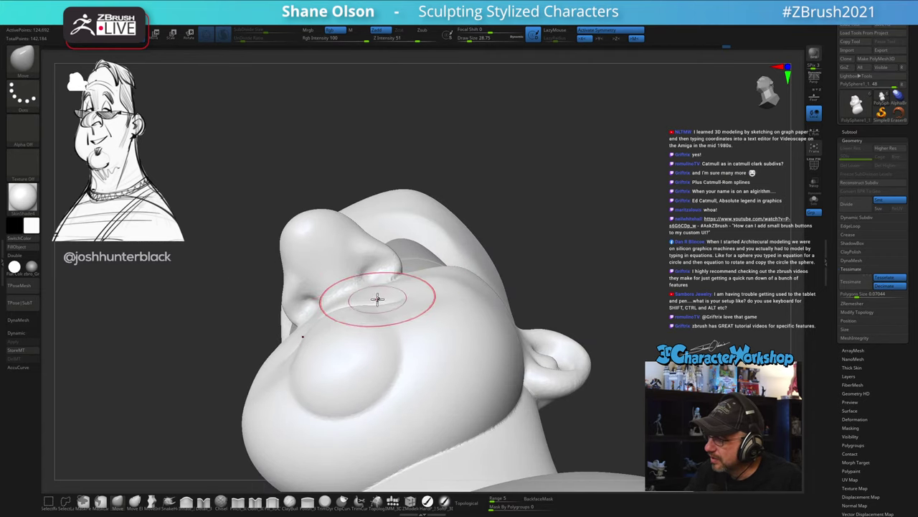
# Step: Adjust the corners of the mouth with the Move brush at a draw size of about 25 and smooth the surrounding surface
pyautogui.moveTo(410, 303)
pyautogui.mouseDown(button='right')
pyautogui.moveTo(419, 320)
pyautogui.moveTo(424, 314)
pyautogui.moveTo(416, 336)
pyautogui.mouseUp(button='right')
pyautogui.press('s')
pyautogui.moveTo(400, 296); pyautogui.dragTo(402, 295)
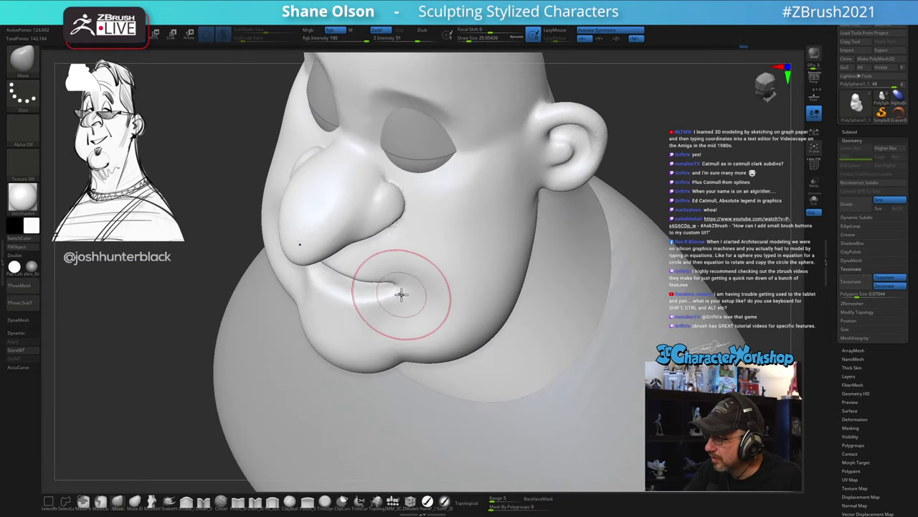
pyautogui.moveTo(416, 290); pyautogui.dragTo(441, 307, button='right')
pyautogui.press('shift')
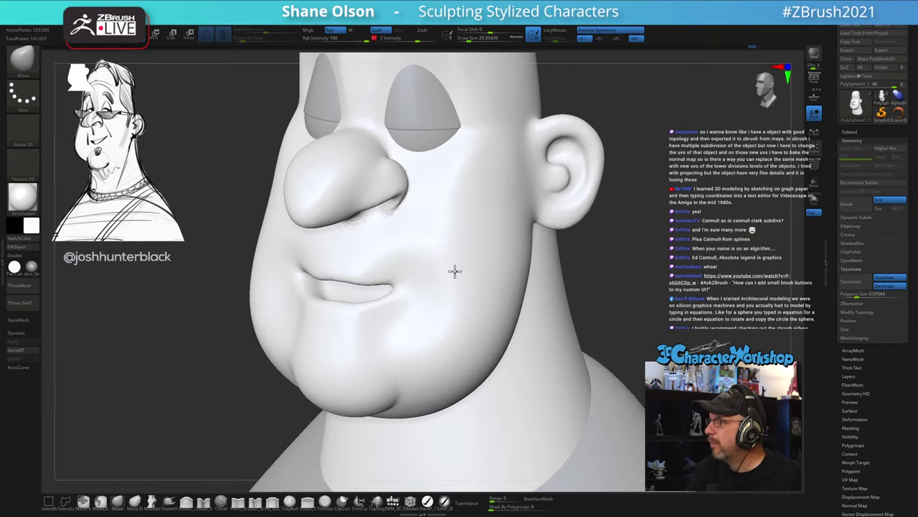
pyautogui.moveTo(455, 272)
pyautogui.mouseDown(button='right')
pyautogui.moveTo(444, 268)
pyautogui.moveTo(449, 291)
pyautogui.mouseUp(button='right')
pyautogui.keyDown('shift'); pyautogui.moveTo(449, 291); pyautogui.dragTo(440, 332); pyautogui.keyUp('shift')
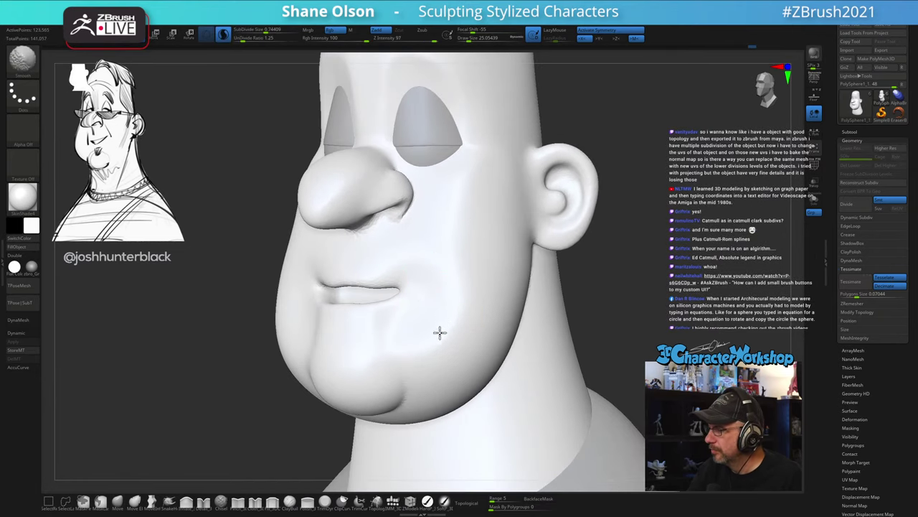
# Step: Refine the mouth corners with the Move brush at a draw size of about 22 and smooth the cheeks at about 39
pyautogui.press('s')
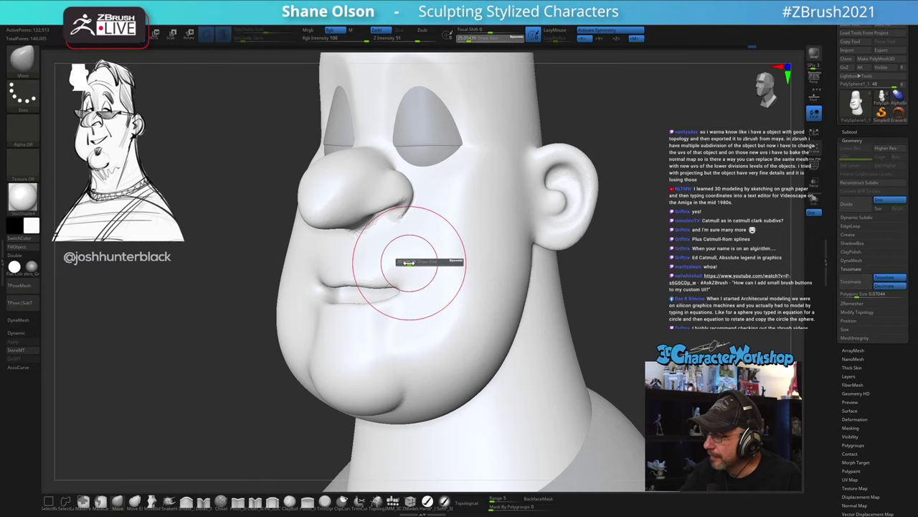
pyautogui.moveTo(409, 263); pyautogui.dragTo(405, 262)
pyautogui.moveTo(388, 265); pyautogui.dragTo(406, 254, button='right')
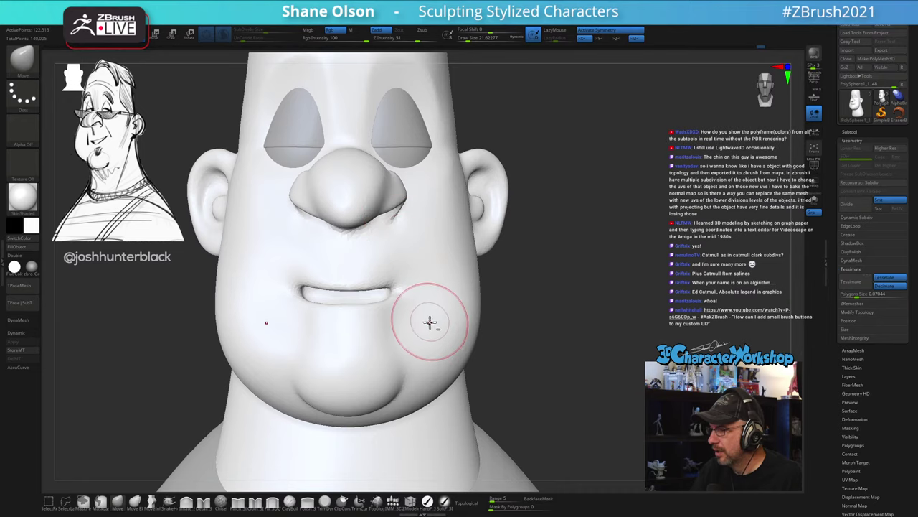
pyautogui.moveTo(430, 322)
pyautogui.mouseDown(button='right')
pyautogui.moveTo(420, 307)
pyautogui.moveTo(421, 383)
pyautogui.moveTo(424, 311)
pyautogui.moveTo(420, 324)
pyautogui.moveTo(411, 298)
pyautogui.mouseUp(button='right')
pyautogui.press(']')
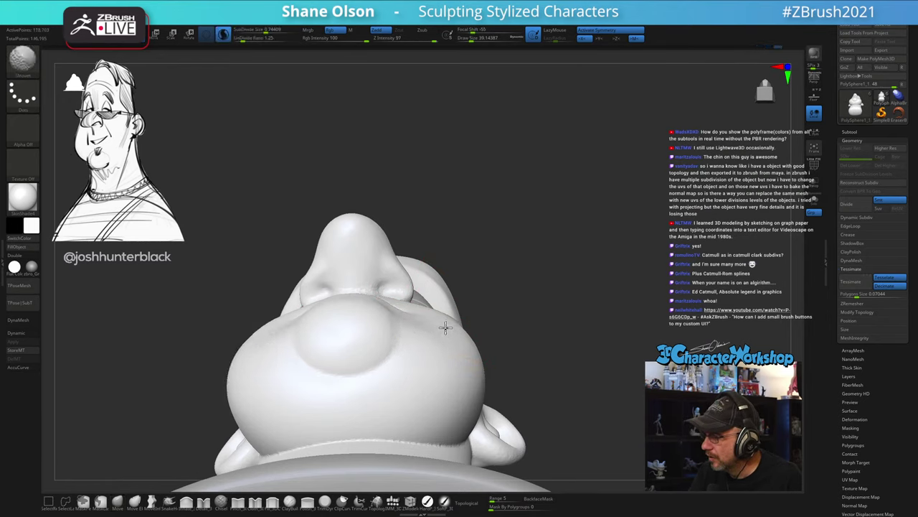
pyautogui.moveTo(443, 335)
pyautogui.mouseDown(button='right')
pyautogui.moveTo(440, 362)
pyautogui.moveTo(447, 332)
pyautogui.moveTo(454, 344)
pyautogui.moveTo(433, 318)
pyautogui.mouseUp(button='right')
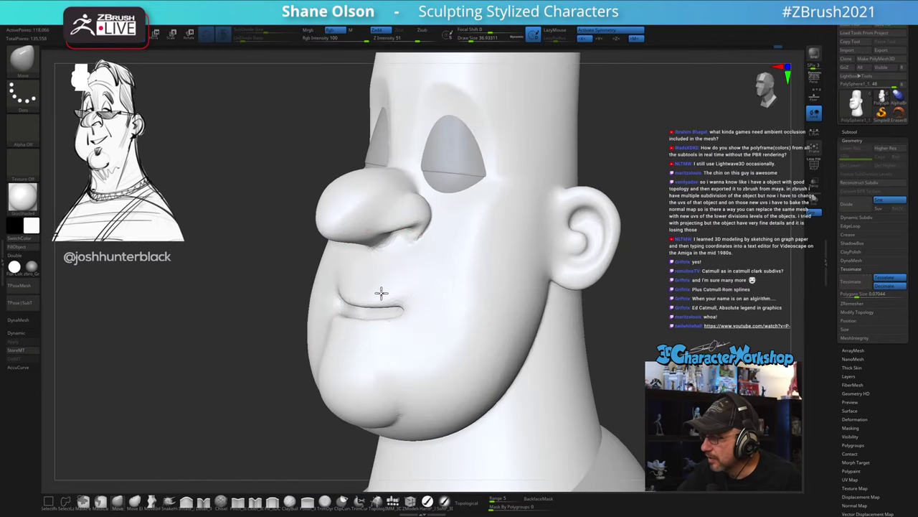
# Step: Reshape the lips and mouth corners from three-quarter and side views with Move brush draw sizes of about 23 and 35
pyautogui.press('s')
pyautogui.moveTo(411, 321); pyautogui.dragTo(404, 322)
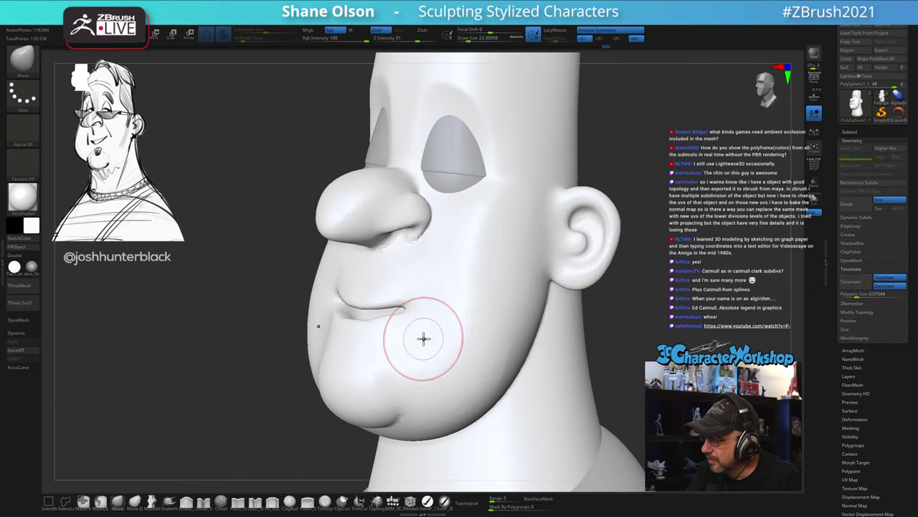
pyautogui.moveTo(422, 338)
pyautogui.mouseDown(button='right')
pyautogui.moveTo(440, 323)
pyautogui.moveTo(414, 330)
pyautogui.moveTo(434, 336)
pyautogui.mouseUp(button='right')
pyautogui.press('s')
pyautogui.moveTo(412, 291); pyautogui.dragTo(418, 297)
pyautogui.press('s')
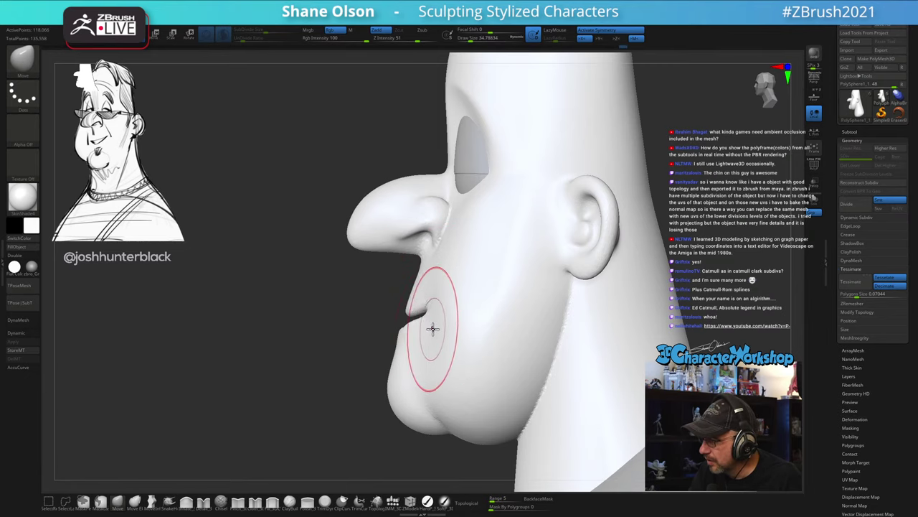
pyautogui.moveTo(431, 328)
pyautogui.mouseDown(button='right')
pyautogui.moveTo(417, 329)
pyautogui.moveTo(523, 318)
pyautogui.mouseUp(button='right')
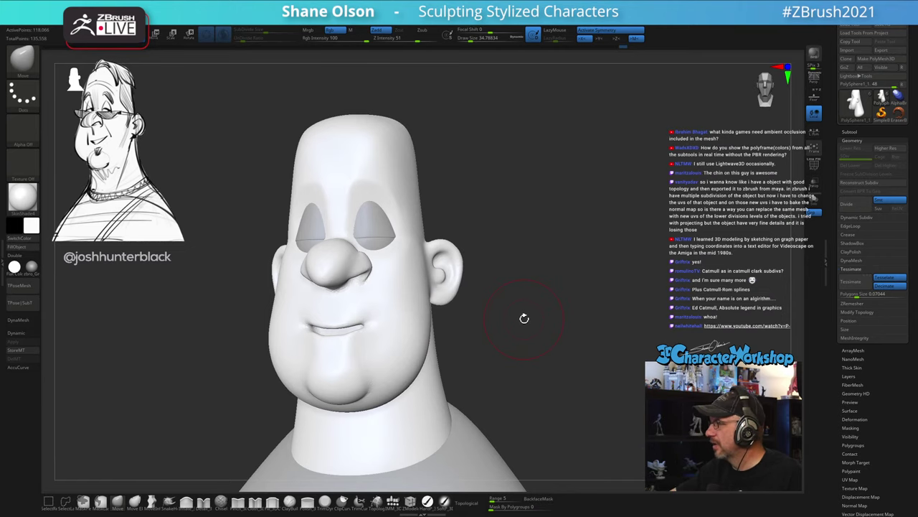
# Step: Pull the mouth into a gentle smile curve with the Move brush at a draw size of about 23
pyautogui.moveTo(589, 241); pyautogui.dragTo(590, 224, button='right')
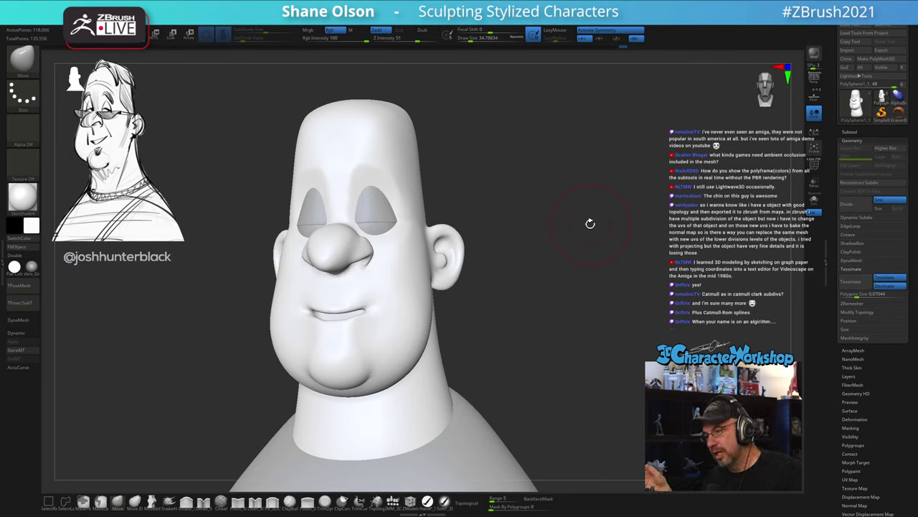
pyautogui.moveTo(594, 252); pyautogui.dragTo(595, 252)
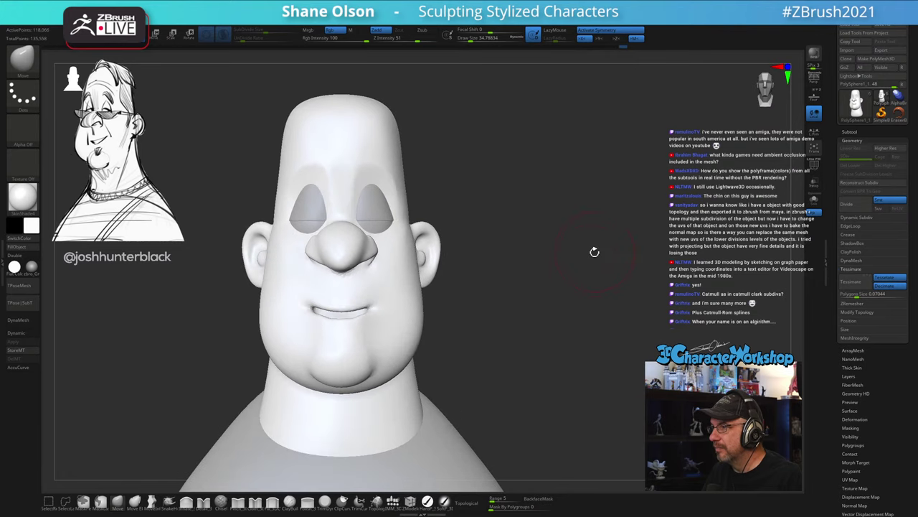
pyautogui.moveTo(573, 303)
pyautogui.keyDown('alt'); pyautogui.mouseDown()
pyautogui.moveTo(570, 287)
pyautogui.moveTo(580, 279)
pyautogui.moveTo(575, 306)
pyautogui.moveTo(572, 300)
pyautogui.moveTo(617, 300)
pyautogui.mouseUp(); pyautogui.keyUp('alt')
pyautogui.press('s')
pyautogui.moveTo(388, 323)
pyautogui.mouseDown()
pyautogui.moveTo(373, 314)
pyautogui.moveTo(383, 313)
pyautogui.moveTo(318, 326)
pyautogui.moveTo(396, 318)
pyautogui.mouseUp()
pyautogui.press('s')
pyautogui.moveTo(545, 320); pyautogui.dragTo(312, 366)
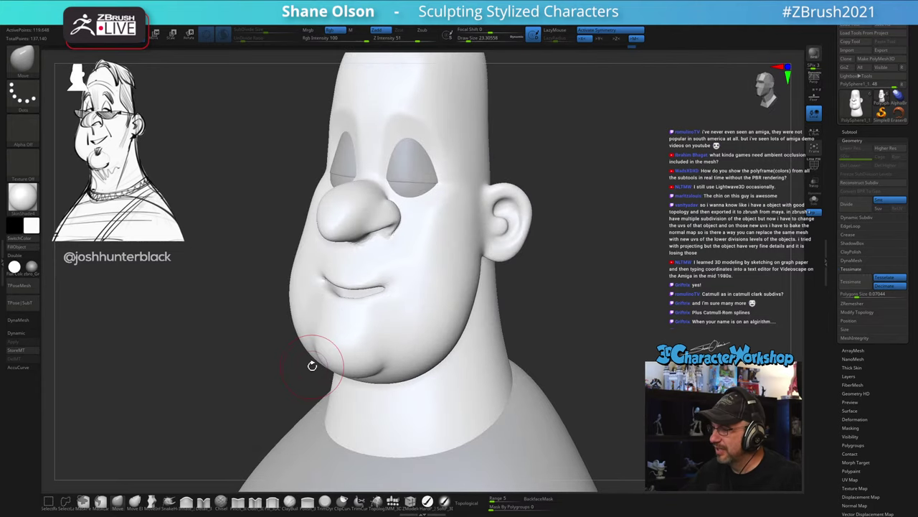
# Step: Widen and thin the mouth line with Move brush strokes at a draw size of about 22
pyautogui.press('s')
pyautogui.moveTo(427, 289)
pyautogui.mouseDown()
pyautogui.moveTo(409, 267)
pyautogui.moveTo(431, 267)
pyautogui.moveTo(417, 283)
pyautogui.moveTo(488, 352)
pyautogui.moveTo(490, 328)
pyautogui.moveTo(500, 355)
pyautogui.mouseUp()
pyautogui.press('s')
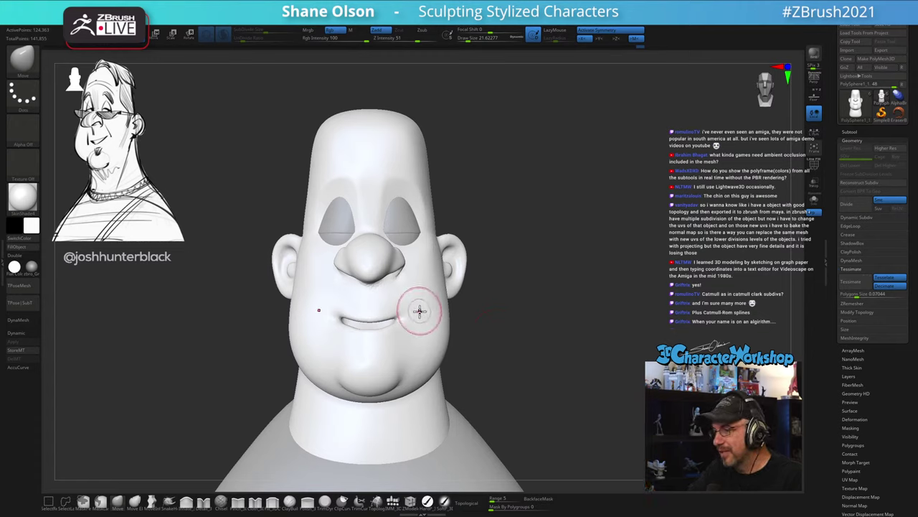
pyautogui.moveTo(421, 307)
pyautogui.mouseDown(button='right')
pyautogui.moveTo(414, 322)
pyautogui.moveTo(401, 304)
pyautogui.moveTo(406, 334)
pyautogui.moveTo(421, 303)
pyautogui.moveTo(408, 349)
pyautogui.moveTo(410, 335)
pyautogui.moveTo(431, 320)
pyautogui.moveTo(420, 318)
pyautogui.moveTo(410, 349)
pyautogui.moveTo(415, 316)
pyautogui.mouseUp(button='right')
pyautogui.press('s')
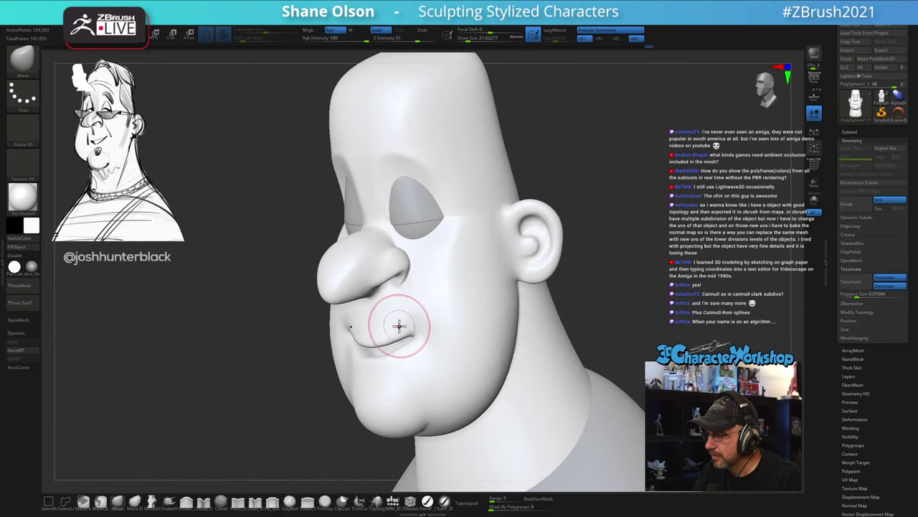
pyautogui.moveTo(393, 369)
pyautogui.mouseDown(button='right')
pyautogui.moveTo(428, 353)
pyautogui.moveTo(426, 344)
pyautogui.moveTo(399, 369)
pyautogui.moveTo(421, 361)
pyautogui.moveTo(442, 372)
pyautogui.mouseUp(button='right')
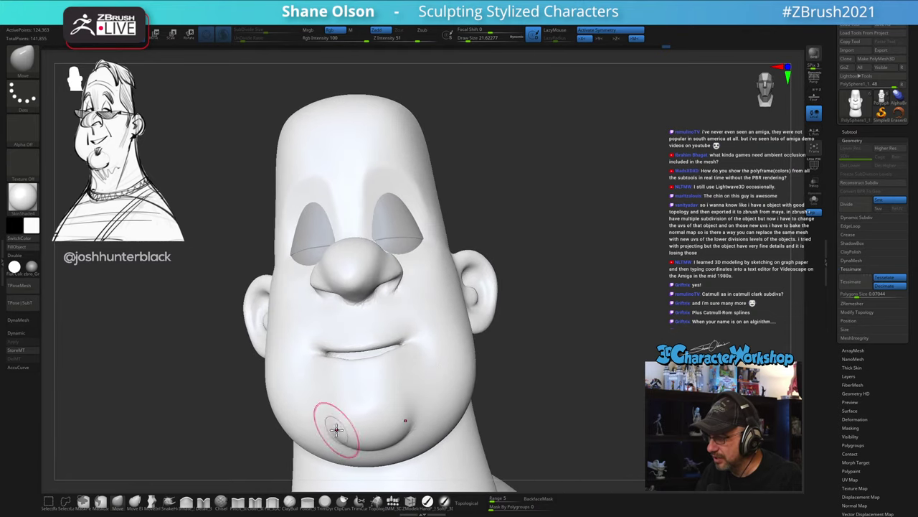
# Step: Fill and soften the areas beside the mouth corners with the fill brush at a draw size of about 13
pyautogui.click(273, 502)
pyautogui.press('s')
pyautogui.press('[')
pyautogui.press('[')
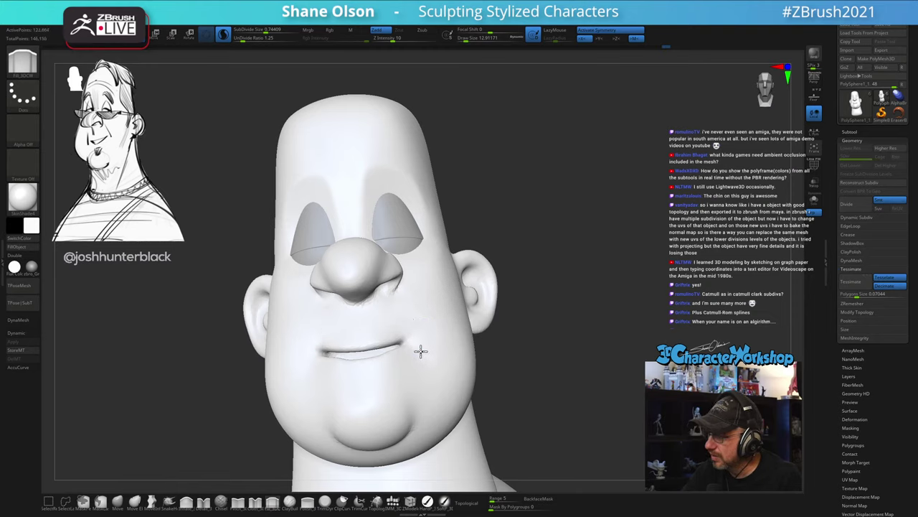
pyautogui.moveTo(421, 351); pyautogui.dragTo(416, 289, button='right')
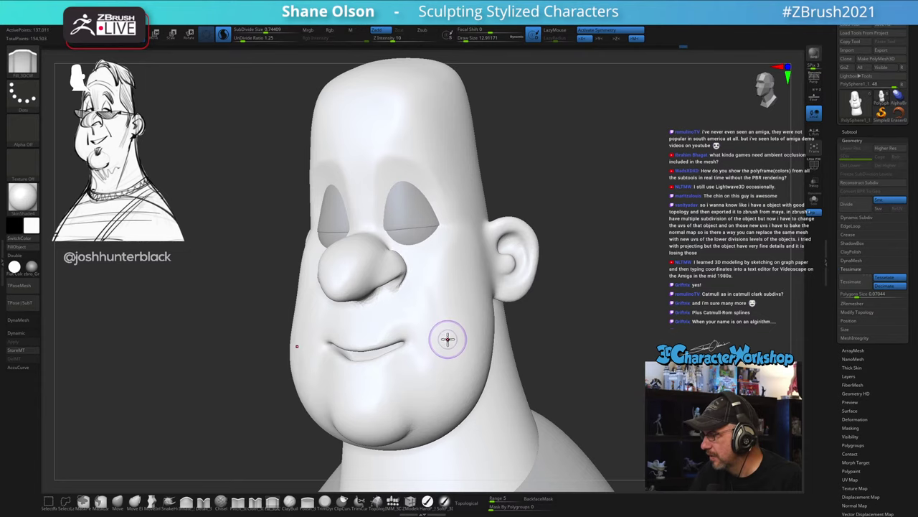
pyautogui.moveTo(448, 340)
pyautogui.keyDown('alt'); pyautogui.mouseDown(button='right')
pyautogui.moveTo(424, 350)
pyautogui.moveTo(434, 340)
pyautogui.moveTo(426, 324)
pyautogui.mouseUp(button='right'); pyautogui.keyUp('alt')
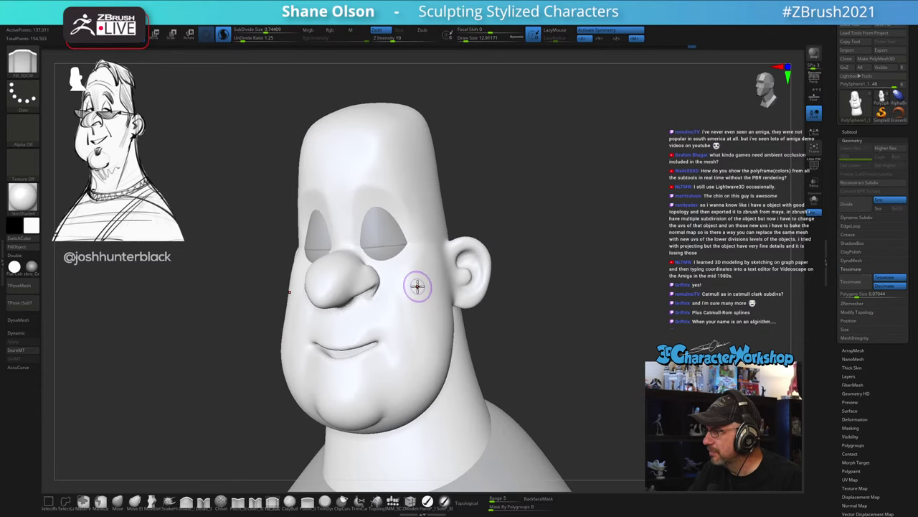
# Step: Blend the cheeks and the area below the mouth corners with the fill brush at a draw size of about 27
pyautogui.press('s')
pyautogui.moveTo(412, 320); pyautogui.dragTo(400, 296)
pyautogui.press('s')
pyautogui.moveTo(410, 370); pyautogui.dragTo(407, 374)
pyautogui.moveTo(390, 359)
pyautogui.mouseDown(button='right')
pyautogui.moveTo(423, 350)
pyautogui.moveTo(385, 361)
pyautogui.mouseUp(button='right')
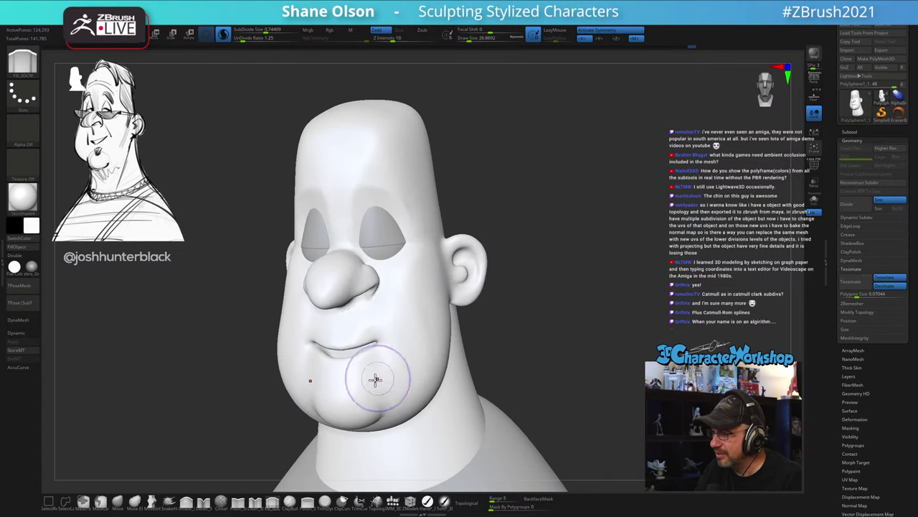
# Step: Reshape the lower lip and chin profile with the Move brush at draw sizes from about 29 to 54
pyautogui.click(117, 501)
pyautogui.moveTo(401, 330)
pyautogui.mouseDown(button='right')
pyautogui.moveTo(385, 340)
pyautogui.moveTo(385, 332)
pyautogui.moveTo(388, 356)
pyautogui.moveTo(378, 375)
pyautogui.mouseUp(button='right')
pyautogui.press('s')
pyautogui.click(399, 342)
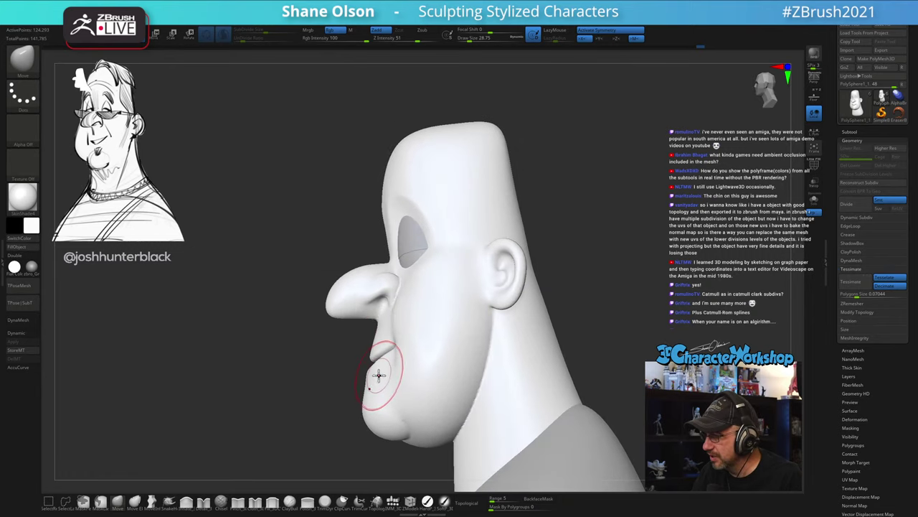
pyautogui.press(']')
pyautogui.press(']')
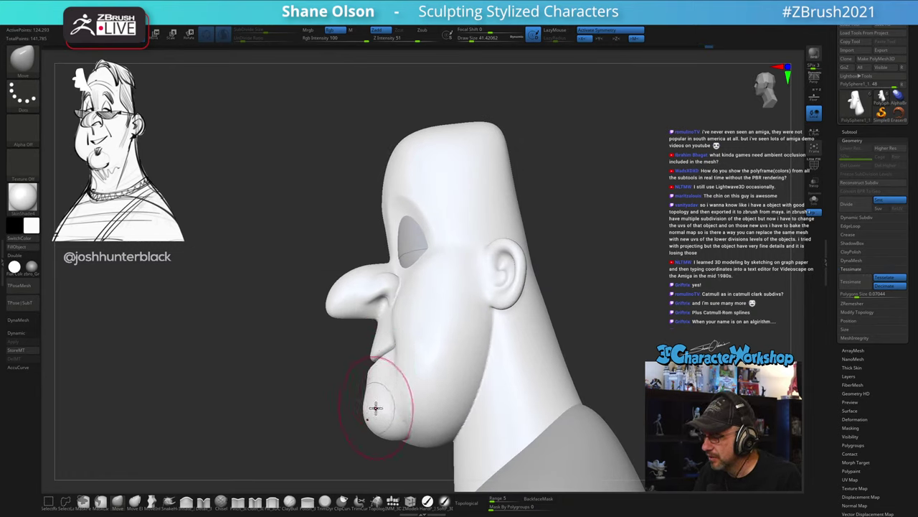
pyautogui.moveTo(379, 421)
pyautogui.mouseDown(button='right')
pyautogui.moveTo(404, 391)
pyautogui.moveTo(399, 385)
pyautogui.mouseUp(button='right')
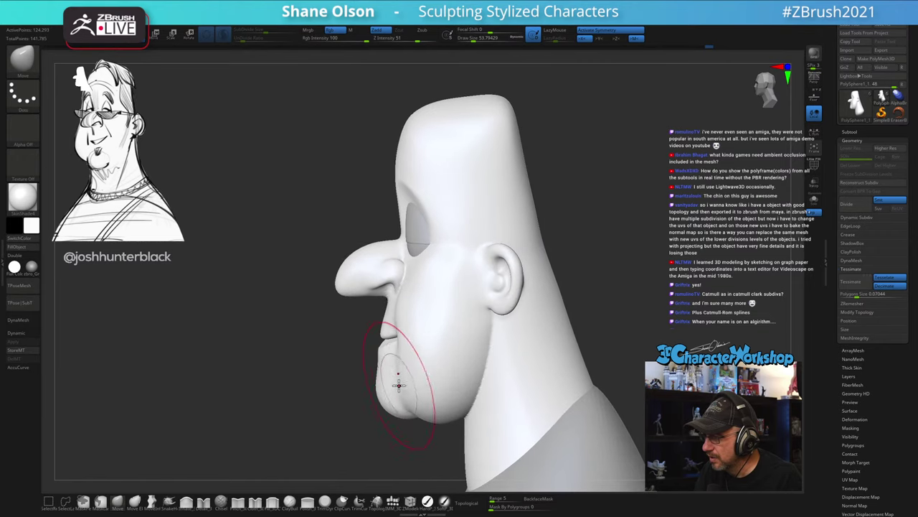
# Step: Adjust the upper lip and the area beside the nose with Move brush draw sizes of about 41 and 27
pyautogui.press('s')
pyautogui.moveTo(400, 323)
pyautogui.mouseDown()
pyautogui.moveTo(376, 300)
pyautogui.moveTo(399, 315)
pyautogui.moveTo(398, 306)
pyautogui.mouseUp()
pyautogui.press('s')
pyautogui.press('s')
pyautogui.press('s')
pyautogui.moveTo(398, 306); pyautogui.dragTo(413, 297, button='right')
pyautogui.press('s')
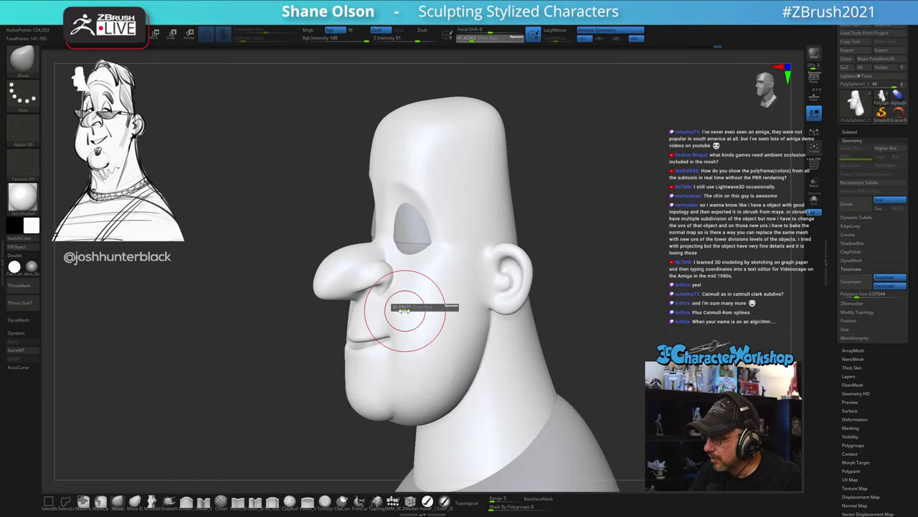
pyautogui.moveTo(405, 308); pyautogui.dragTo(402, 307)
pyautogui.moveTo(411, 308); pyautogui.dragTo(394, 305, button='right')
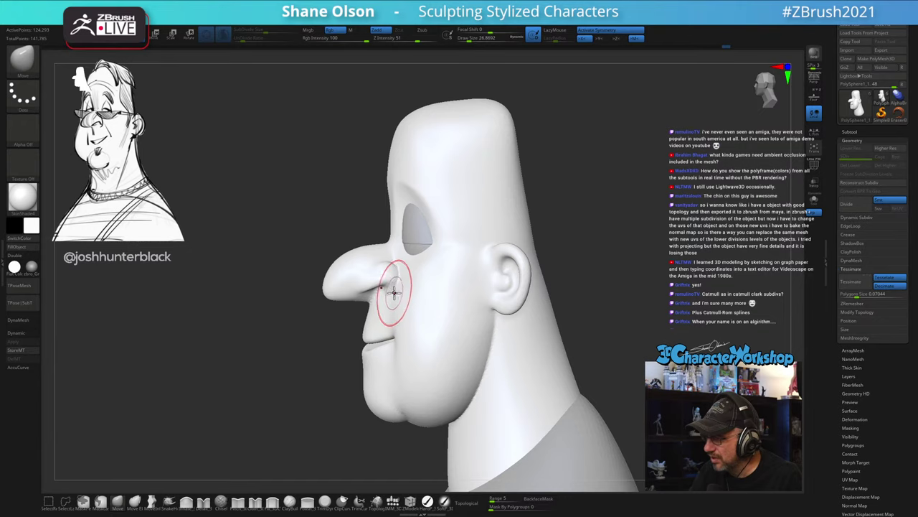
# Step: Increase the draw size to about 37 and smooth the cheeks beside the mouth
pyautogui.press('s')
pyautogui.moveTo(408, 314); pyautogui.dragTo(410, 315)
pyautogui.moveTo(409, 315)
pyautogui.mouseDown(button='right')
pyautogui.moveTo(401, 360)
pyautogui.moveTo(426, 373)
pyautogui.moveTo(453, 359)
pyautogui.moveTo(429, 342)
pyautogui.mouseUp(button='right')
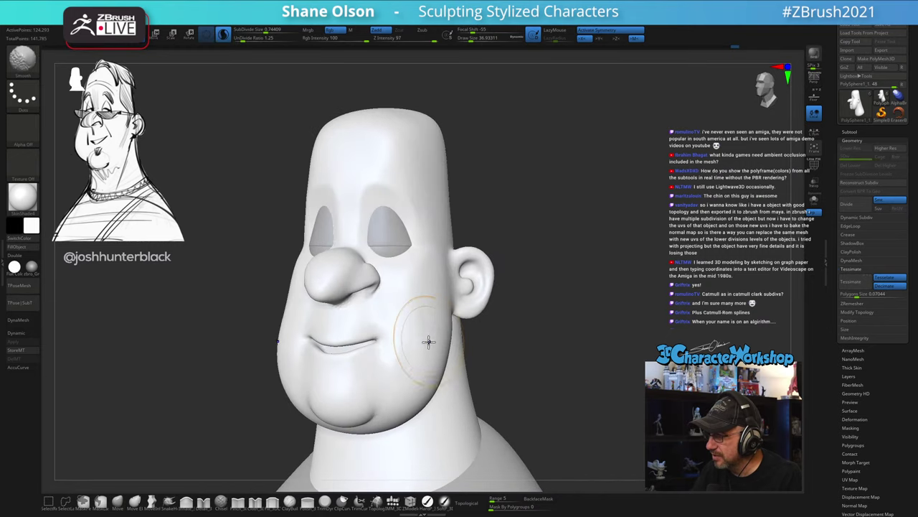
pyautogui.moveTo(427, 390)
pyautogui.mouseDown(button='right')
pyautogui.moveTo(443, 332)
pyautogui.moveTo(430, 341)
pyautogui.moveTo(416, 323)
pyautogui.moveTo(385, 320)
pyautogui.moveTo(398, 297)
pyautogui.mouseUp(button='right')
# Step: Shape the front edge of the cheek in profile with the Move brush at draw sizes of about 31 to 33
pyautogui.press('s')
pyautogui.moveTo(401, 297); pyautogui.dragTo(408, 297)
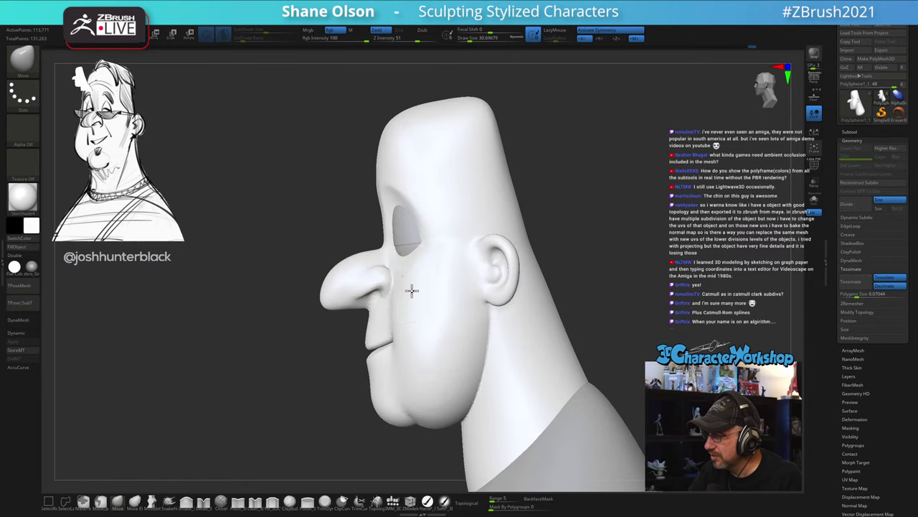
pyautogui.press('s')
pyautogui.moveTo(410, 291); pyautogui.dragTo(426, 298, button='right')
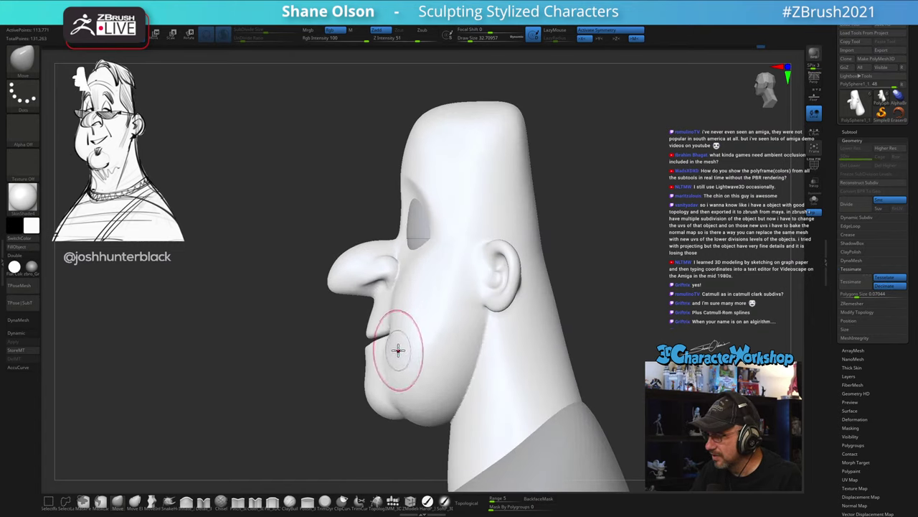
pyautogui.moveTo(398, 347)
pyautogui.mouseDown(button='right')
pyautogui.moveTo(375, 343)
pyautogui.moveTo(421, 360)
pyautogui.mouseUp(button='right')
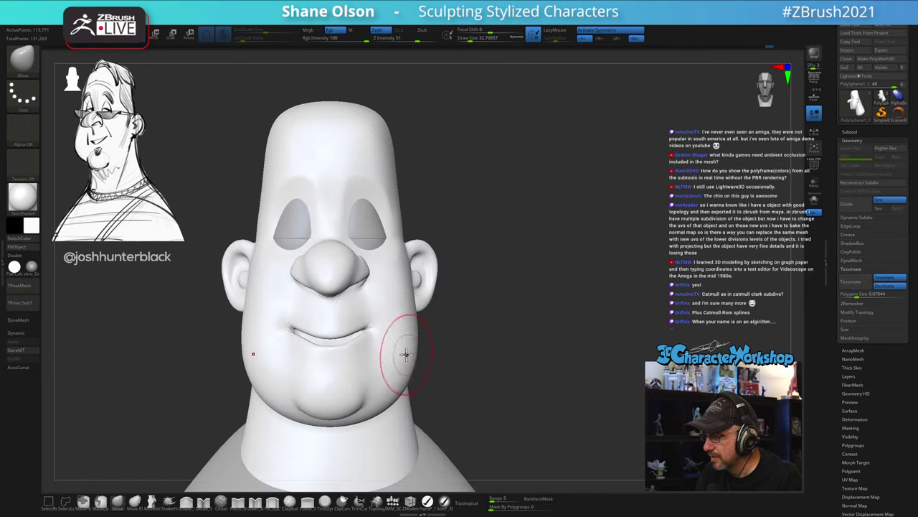
# Step: Enable topological masking with a range of 3 and move the lips into a deeper smile at draw sizes of about 23 to 27
pyautogui.moveTo(361, 352); pyautogui.dragTo(349, 352, button='right')
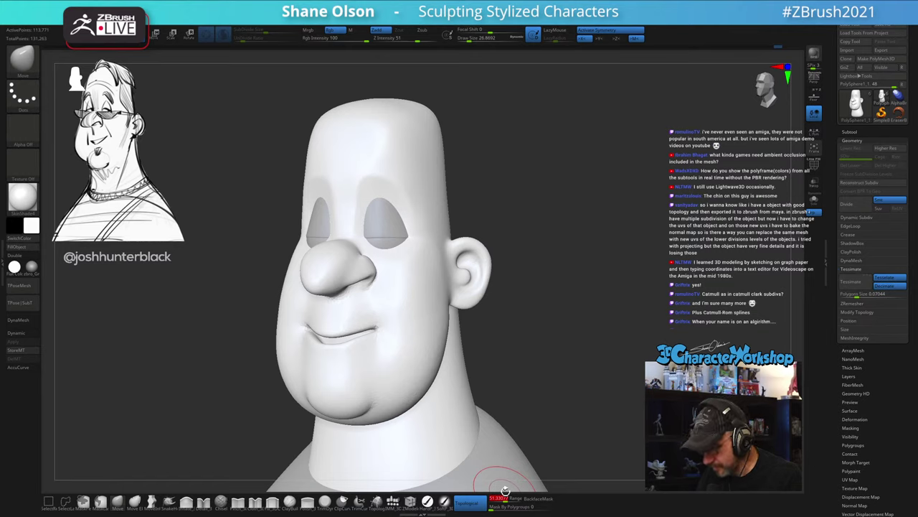
pyautogui.moveTo(391, 355)
pyautogui.mouseDown(button='right')
pyautogui.moveTo(374, 341)
pyautogui.moveTo(363, 354)
pyautogui.mouseUp(button='right')
pyautogui.press('s')
pyautogui.moveTo(350, 352); pyautogui.dragTo(354, 346)
pyautogui.press('s')
pyautogui.moveTo(367, 342)
pyautogui.mouseDown(button='right')
pyautogui.moveTo(367, 361)
pyautogui.moveTo(404, 337)
pyautogui.moveTo(361, 352)
pyautogui.moveTo(371, 365)
pyautogui.moveTo(357, 329)
pyautogui.mouseUp(button='right')
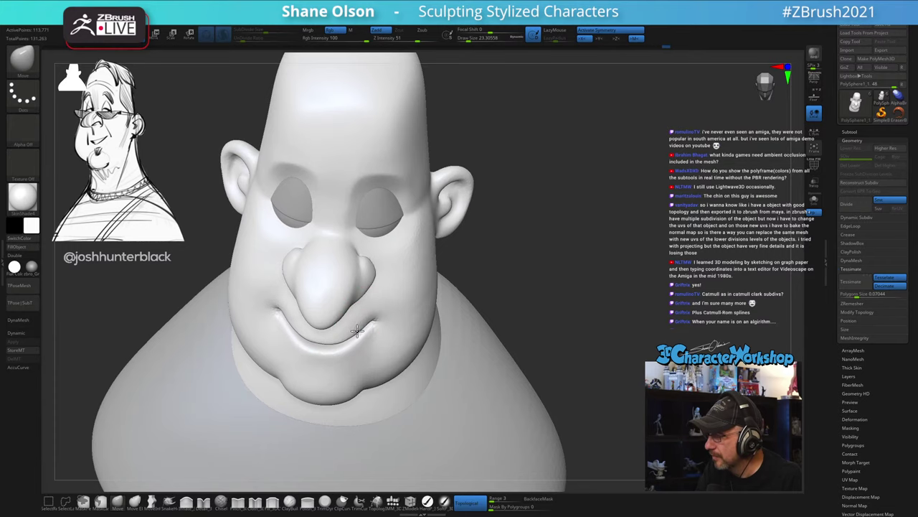
pyautogui.moveTo(357, 329)
pyautogui.mouseDown(button='right')
pyautogui.moveTo(410, 327)
pyautogui.moveTo(389, 308)
pyautogui.moveTo(394, 361)
pyautogui.moveTo(389, 311)
pyautogui.moveTo(371, 323)
pyautogui.moveTo(385, 322)
pyautogui.moveTo(383, 290)
pyautogui.moveTo(405, 282)
pyautogui.moveTo(397, 293)
pyautogui.moveTo(399, 277)
pyautogui.mouseUp(button='right')
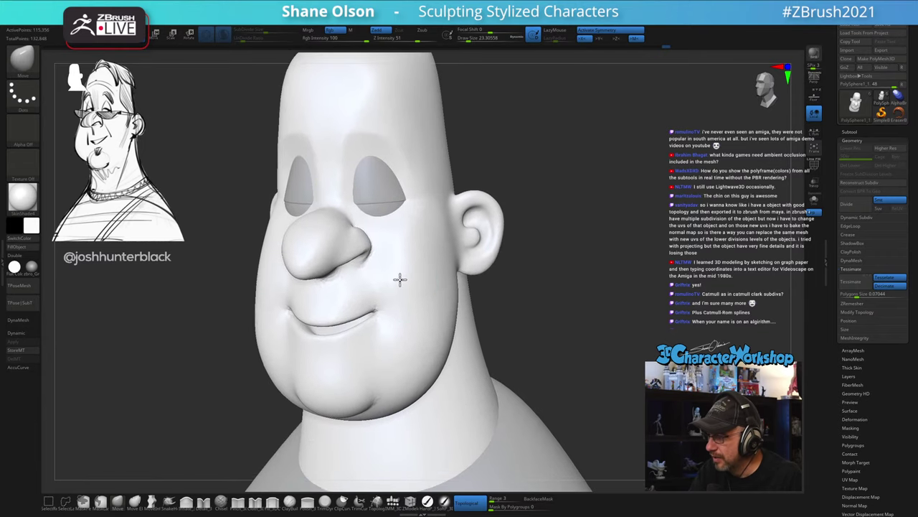
# Step: Build up the cheek beside the mouth corner with the Fill brush at a draw size of about 14
pyautogui.click(272, 501)
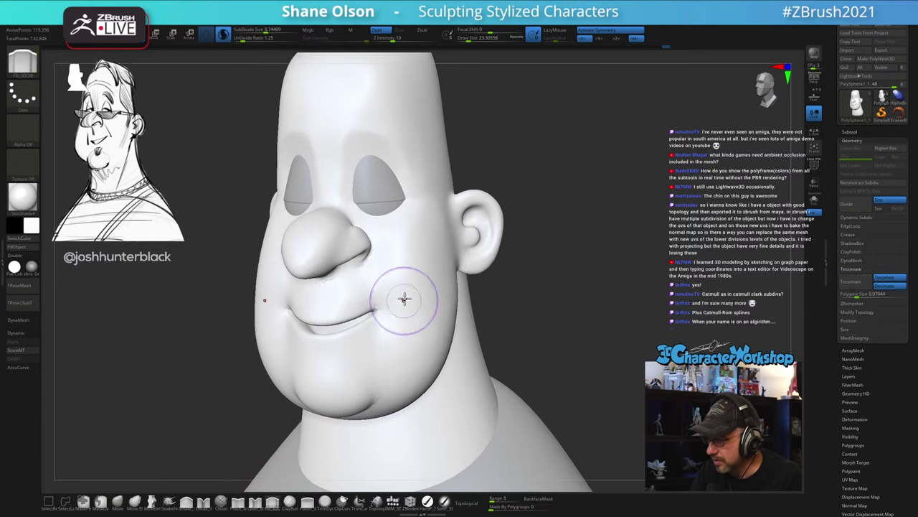
pyautogui.moveTo(404, 298); pyautogui.dragTo(401, 279, button='right')
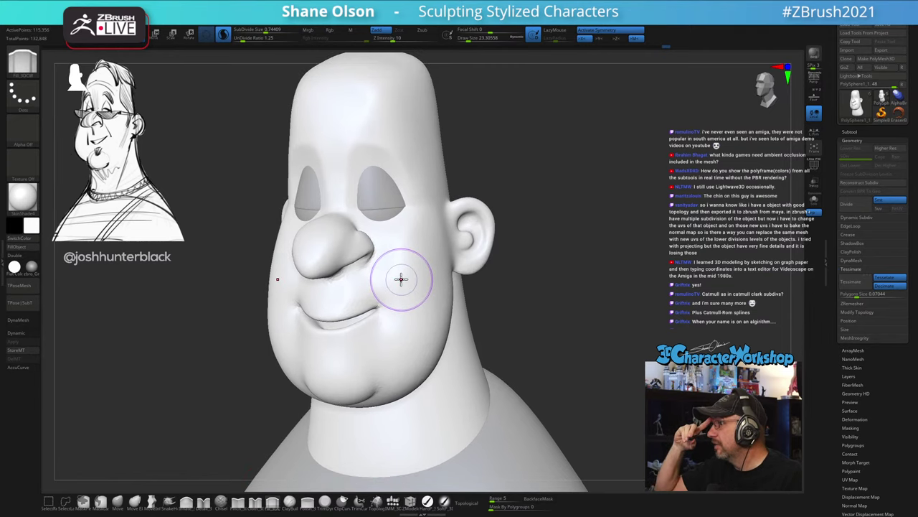
pyautogui.moveTo(399, 321)
pyautogui.mouseDown(button='right')
pyautogui.moveTo(385, 311)
pyautogui.moveTo(403, 306)
pyautogui.moveTo(394, 283)
pyautogui.mouseUp(button='right')
pyautogui.press('s')
pyautogui.moveTo(389, 265); pyautogui.dragTo(385, 264)
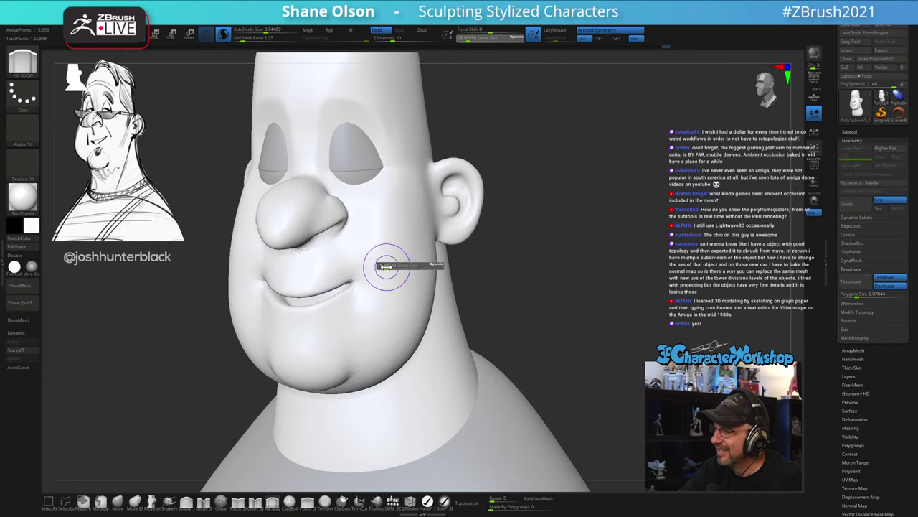
pyautogui.moveTo(388, 262)
pyautogui.keyDown('alt'); pyautogui.mouseDown(button='right')
pyautogui.moveTo(385, 277)
pyautogui.moveTo(361, 270)
pyautogui.mouseUp(button='right'); pyautogui.keyUp('alt')
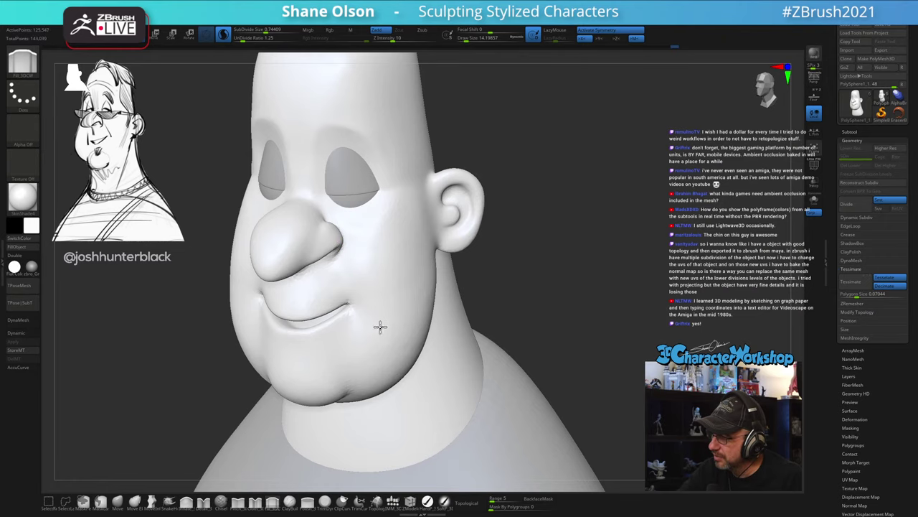
# Step: Fill and smooth the lower cheek between the mouth corner and the chin, using a draw size of about 16
pyautogui.moveTo(383, 321); pyautogui.dragTo(389, 281, button='right')
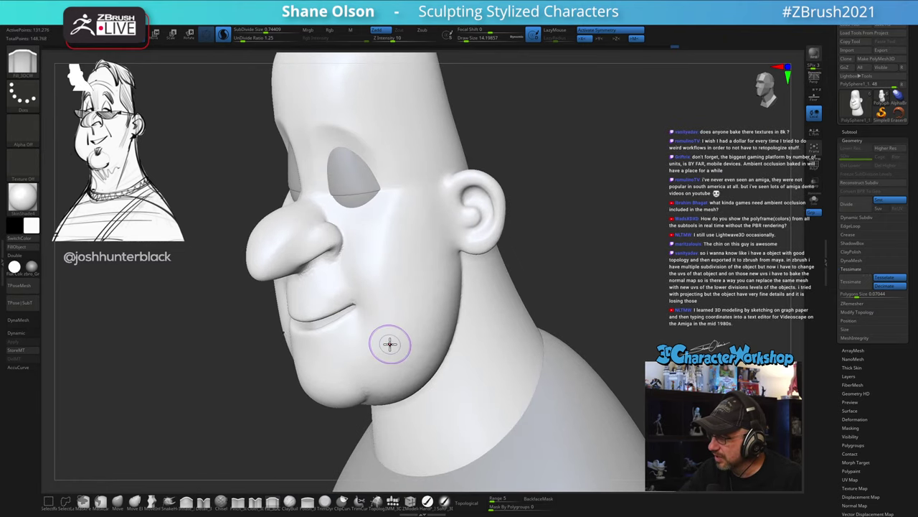
pyautogui.moveTo(409, 348); pyautogui.dragTo(426, 323, button='right')
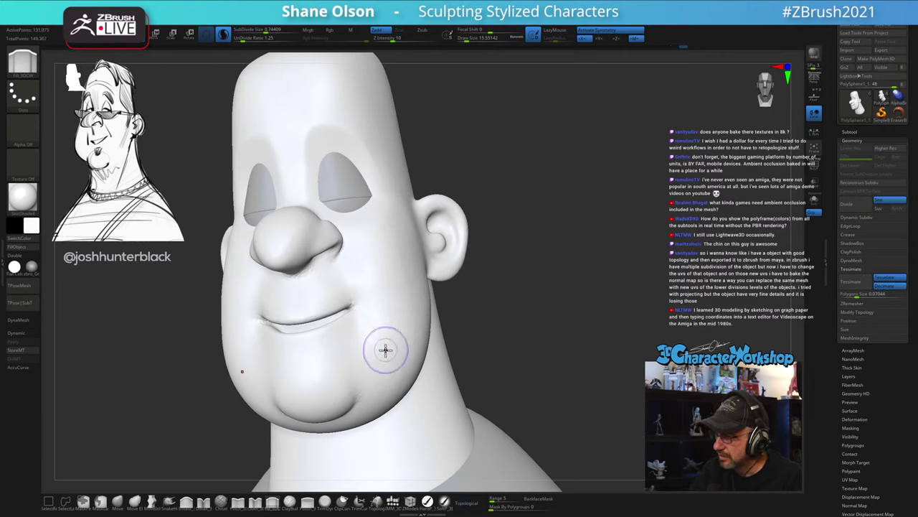
pyautogui.moveTo(368, 345)
pyautogui.mouseDown()
pyautogui.moveTo(353, 378)
pyautogui.moveTo(352, 365)
pyautogui.mouseUp()
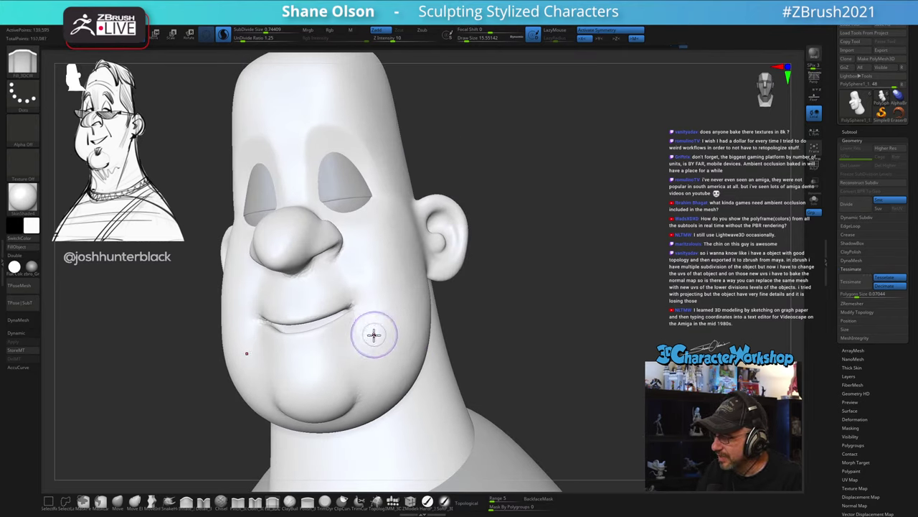
pyautogui.moveTo(375, 338)
pyautogui.mouseDown(button='right')
pyautogui.moveTo(402, 354)
pyautogui.moveTo(400, 342)
pyautogui.moveTo(408, 367)
pyautogui.moveTo(409, 308)
pyautogui.mouseUp(button='right')
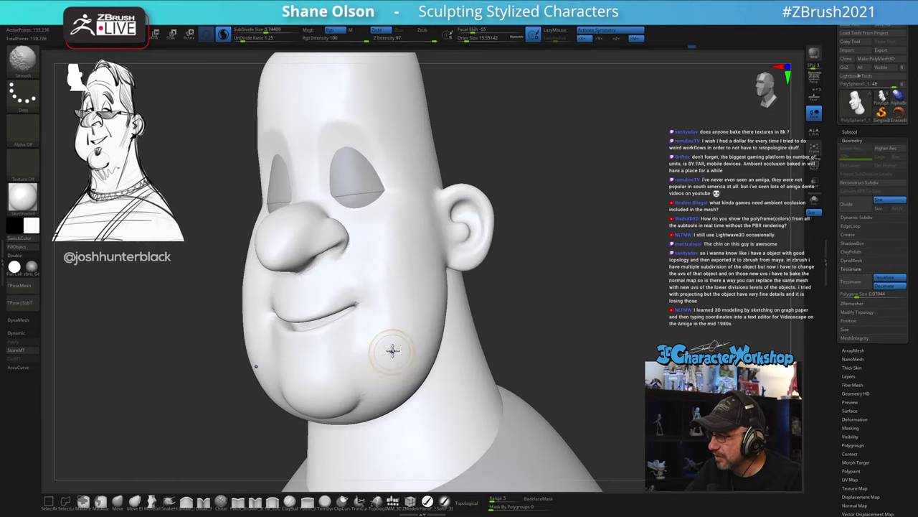
pyautogui.moveTo(392, 350)
pyautogui.mouseDown(button='right')
pyautogui.moveTo(445, 318)
pyautogui.moveTo(388, 342)
pyautogui.moveTo(414, 284)
pyautogui.mouseUp(button='right')
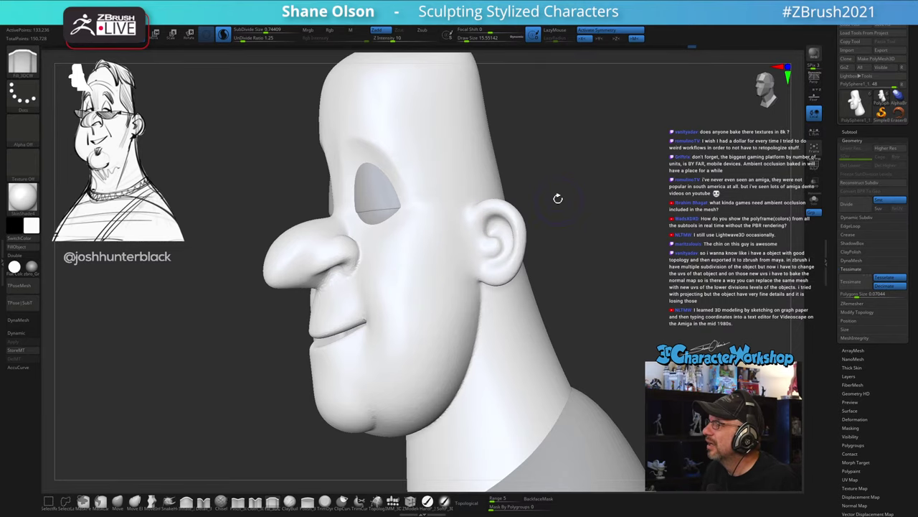
# Step: Examine the head's overall shape from front, three-quarter and side views
pyautogui.moveTo(558, 198)
pyautogui.mouseDown()
pyautogui.moveTo(624, 199)
pyautogui.moveTo(613, 226)
pyautogui.moveTo(554, 169)
pyautogui.moveTo(570, 168)
pyautogui.moveTo(561, 191)
pyautogui.moveTo(566, 184)
pyautogui.mouseUp()
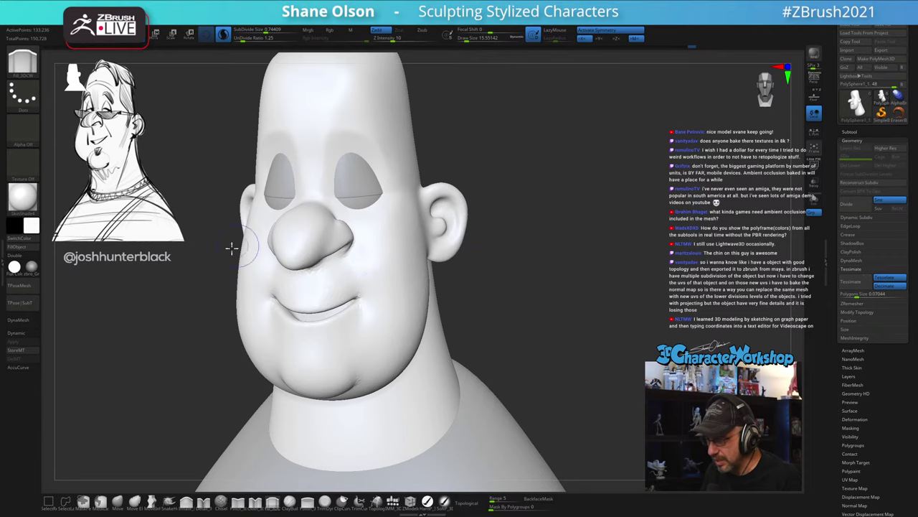
pyautogui.keyDown('alt'); pyautogui.moveTo(554, 321); pyautogui.dragTo(551, 300); pyautogui.keyUp('alt')
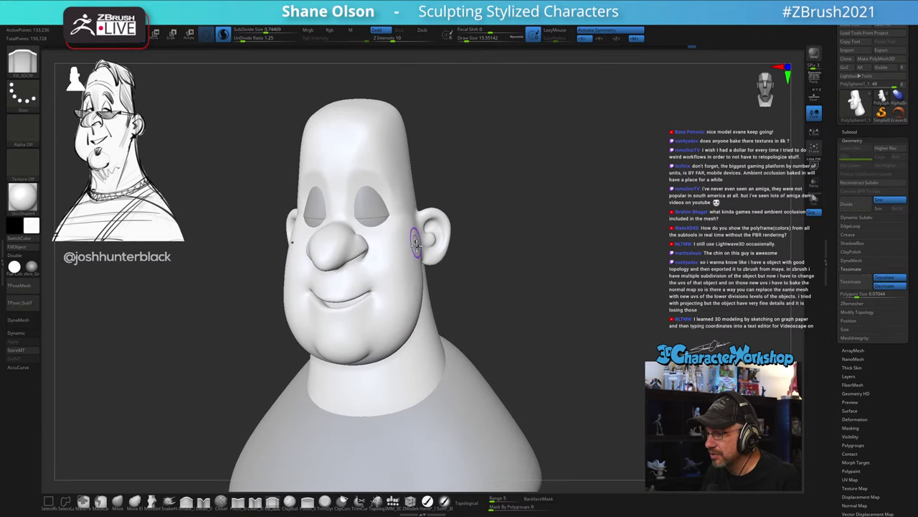
pyautogui.moveTo(539, 216); pyautogui.dragTo(530, 222)
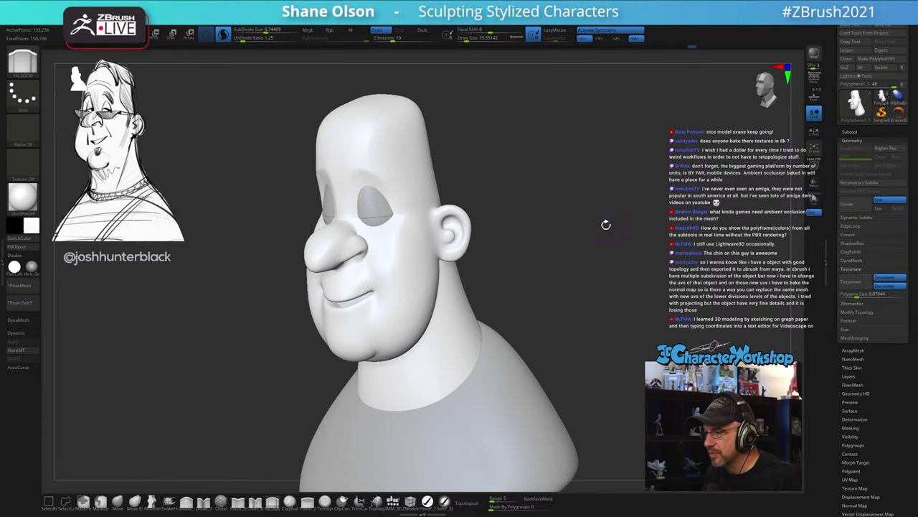
pyautogui.keyDown('shift'); pyautogui.moveTo(606, 225); pyautogui.dragTo(582, 275); pyautogui.keyUp('shift')
# Step: Switch to the Move brush in side view and set its draw size to about 39
pyautogui.press('s')
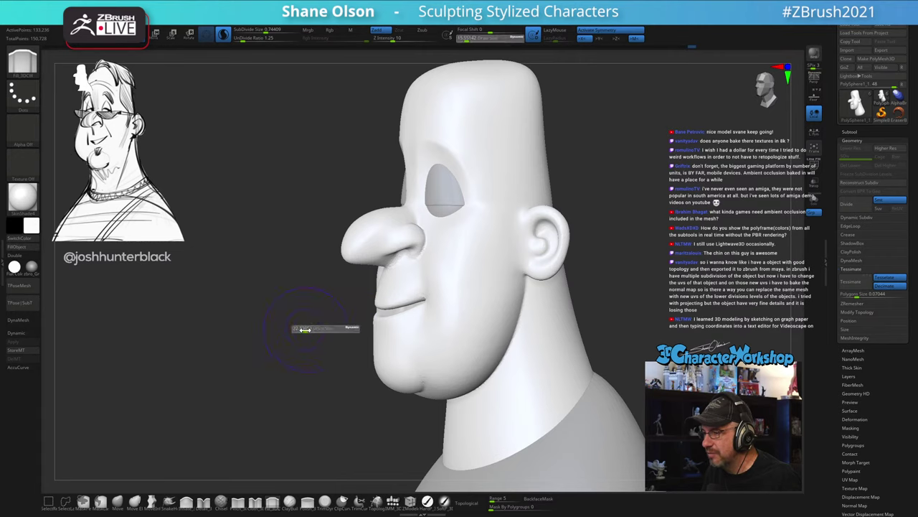
pyautogui.moveTo(379, 285)
pyautogui.keyDown('shift'); pyautogui.mouseDown()
pyautogui.moveTo(399, 284)
pyautogui.moveTo(386, 297)
pyautogui.moveTo(389, 268)
pyautogui.mouseUp(); pyautogui.keyUp('shift')
pyautogui.press('s')
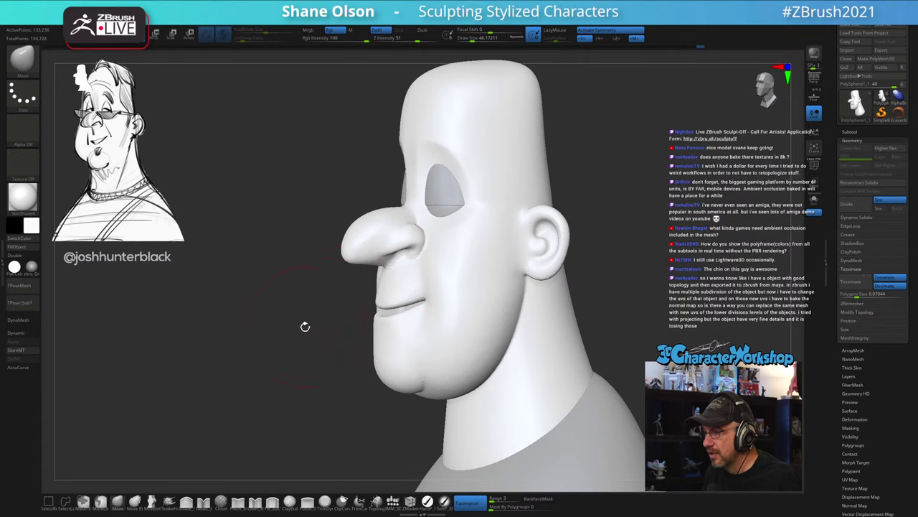
pyautogui.moveTo(304, 326)
pyautogui.mouseDown()
pyautogui.moveTo(342, 293)
pyautogui.moveTo(376, 287)
pyautogui.moveTo(407, 265)
pyautogui.moveTo(421, 302)
pyautogui.mouseUp()
pyautogui.press('s')
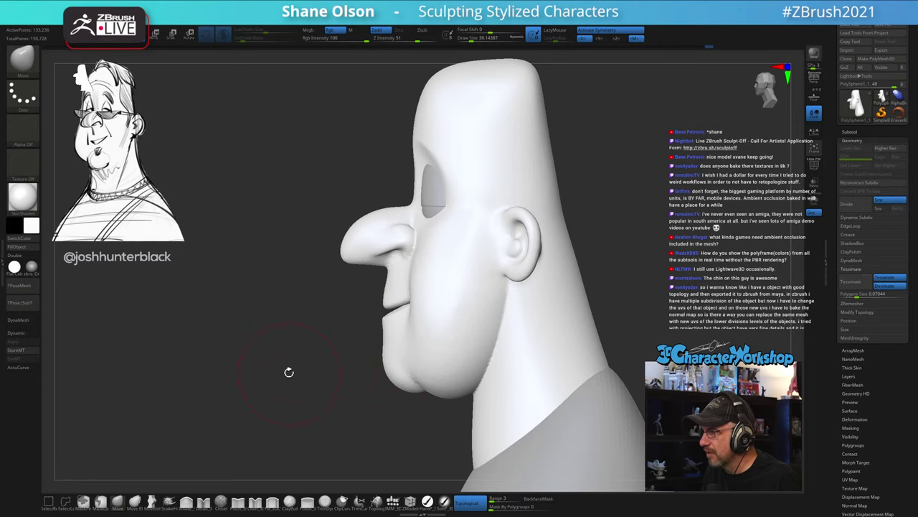
# Step: Lower the Smooth brush intensity to 20 and soften the neck where it meets the jaw and cheek
pyautogui.moveTo(633, 259); pyautogui.dragTo(597, 237)
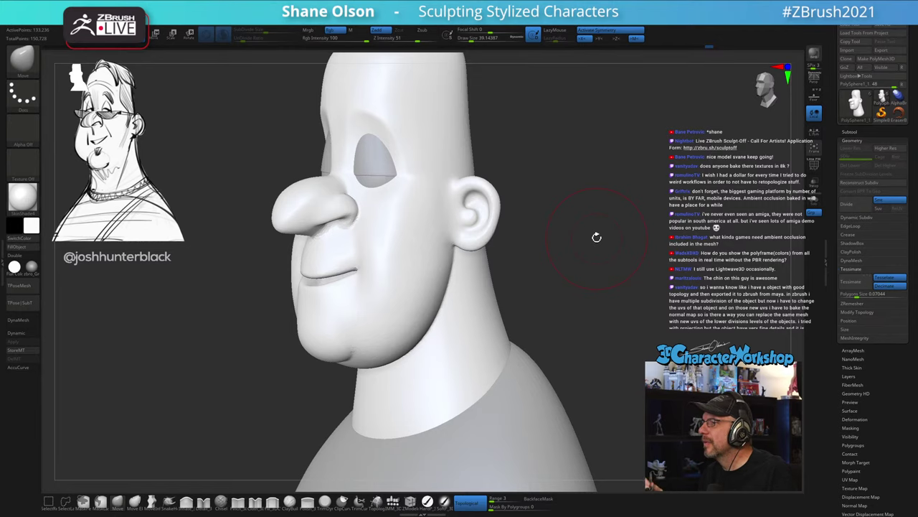
pyautogui.moveTo(582, 273)
pyautogui.mouseDown()
pyautogui.moveTo(572, 279)
pyautogui.moveTo(586, 243)
pyautogui.moveTo(595, 258)
pyautogui.moveTo(572, 259)
pyautogui.mouseUp()
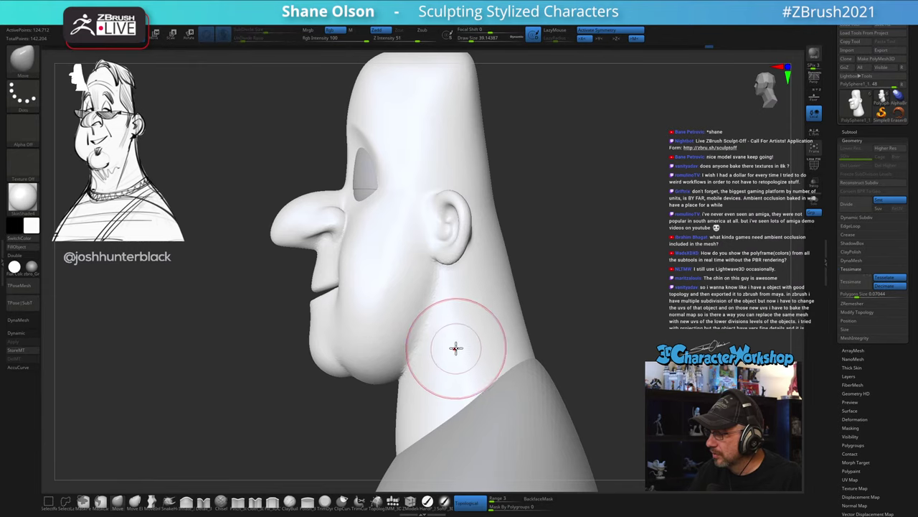
pyautogui.press('shift')
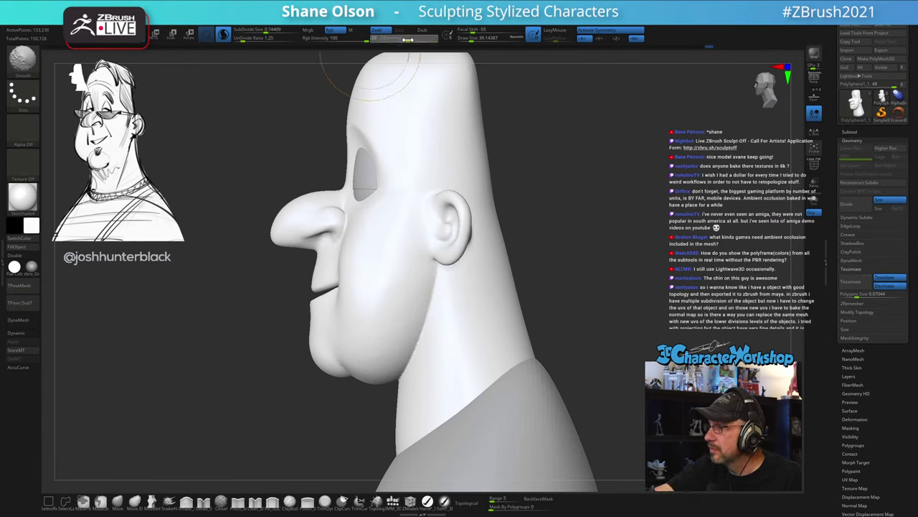
pyautogui.moveTo(423, 366)
pyautogui.keyDown('shift'); pyautogui.mouseDown()
pyautogui.moveTo(431, 304)
pyautogui.moveTo(398, 406)
pyautogui.mouseUp(); pyautogui.keyUp('shift')
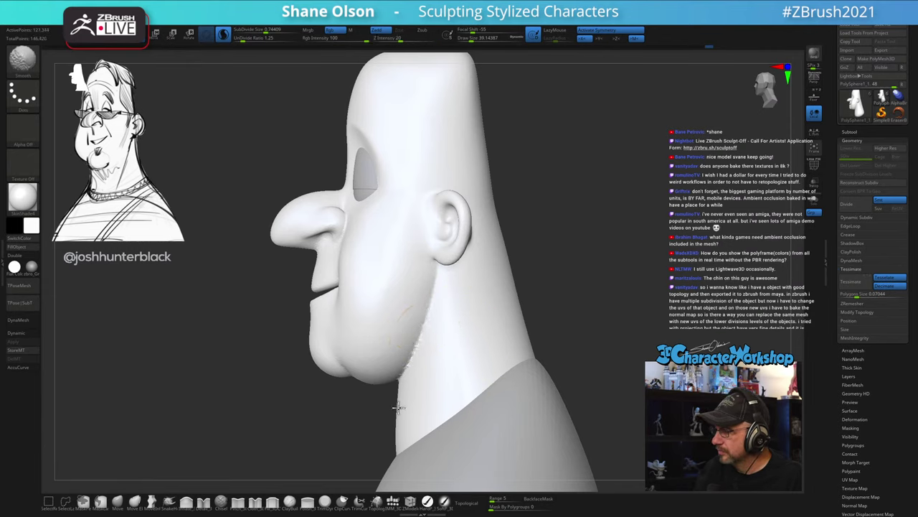
pyautogui.moveTo(406, 363)
pyautogui.mouseDown(button='right')
pyautogui.moveTo(443, 330)
pyautogui.moveTo(365, 435)
pyautogui.mouseUp(button='right')
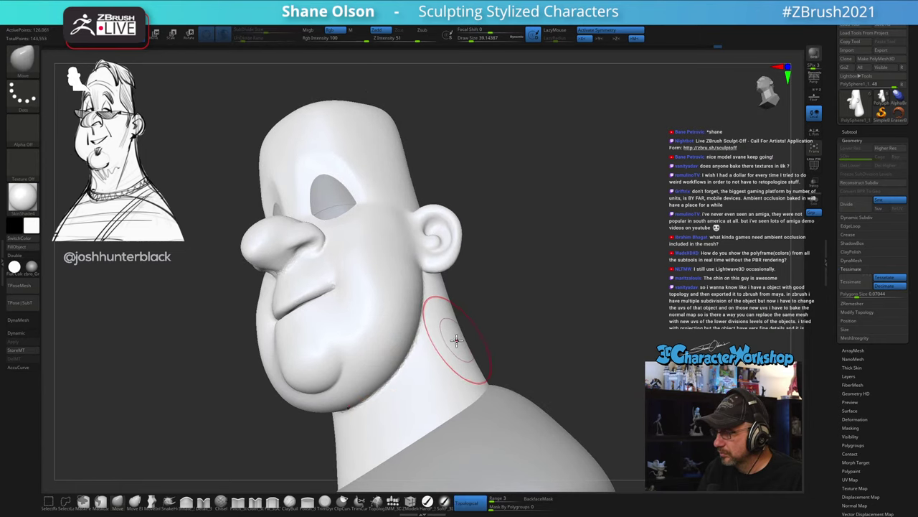
pyautogui.moveTo(424, 379)
pyautogui.mouseDown(button='right')
pyautogui.moveTo(444, 368)
pyautogui.moveTo(469, 303)
pyautogui.mouseUp(button='right')
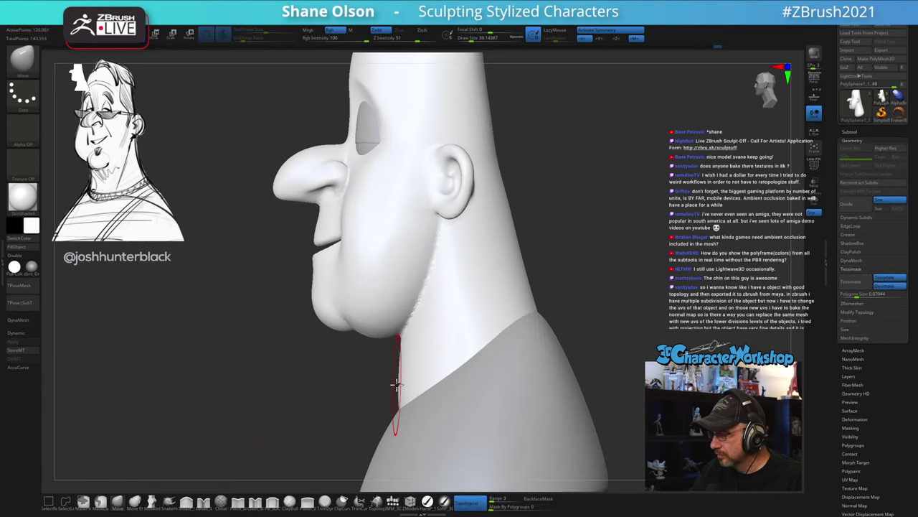
# Step: Sculpt the neck muscle from behind the ear down to the collar with the Cloth brush at a draw size of about 27
pyautogui.click(256, 503)
pyautogui.moveTo(462, 270)
pyautogui.mouseDown(button='right')
pyautogui.moveTo(466, 252)
pyautogui.moveTo(454, 259)
pyautogui.moveTo(474, 246)
pyautogui.moveTo(455, 262)
pyautogui.mouseUp(button='right')
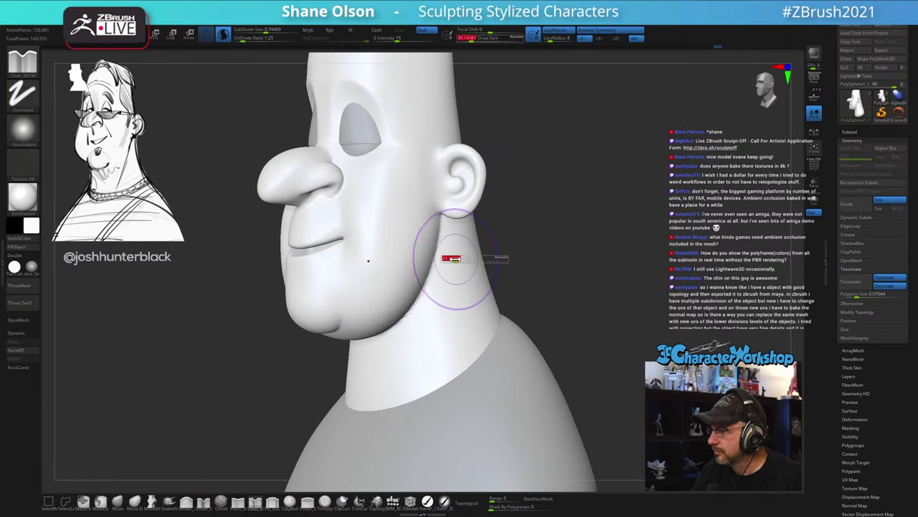
pyautogui.moveTo(434, 292); pyautogui.dragTo(381, 410)
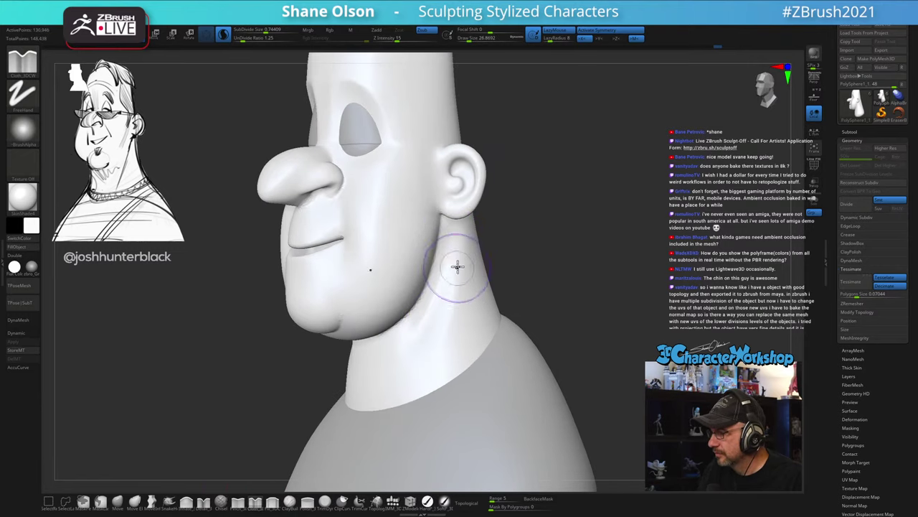
pyautogui.keyDown('shift'); pyautogui.moveTo(457, 266); pyautogui.dragTo(469, 251); pyautogui.keyUp('shift')
pyautogui.moveTo(437, 332)
pyautogui.keyDown('alt'); pyautogui.mouseDown(button='right')
pyautogui.moveTo(458, 289)
pyautogui.moveTo(447, 254)
pyautogui.mouseUp(button='right'); pyautogui.keyUp('alt')
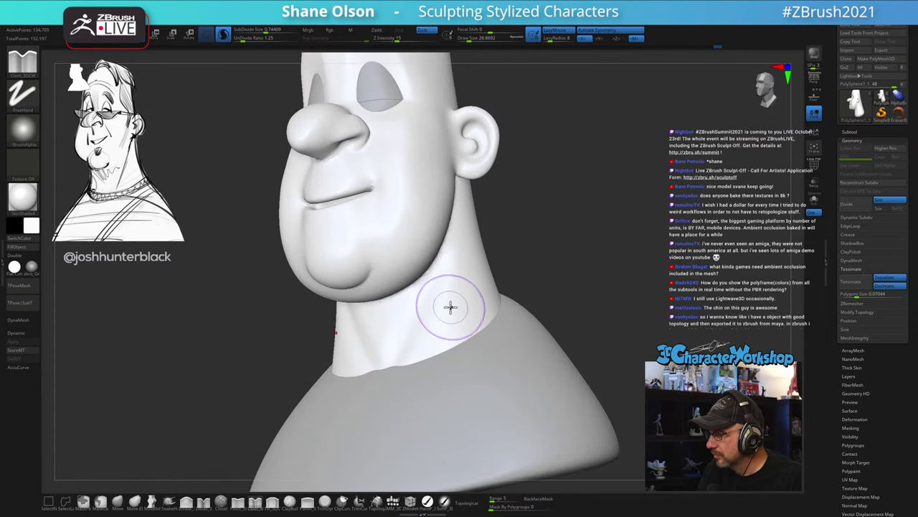
pyautogui.moveTo(449, 308)
pyautogui.mouseDown(button='right')
pyautogui.moveTo(435, 335)
pyautogui.moveTo(510, 322)
pyautogui.moveTo(484, 344)
pyautogui.moveTo(452, 198)
pyautogui.mouseUp(button='right')
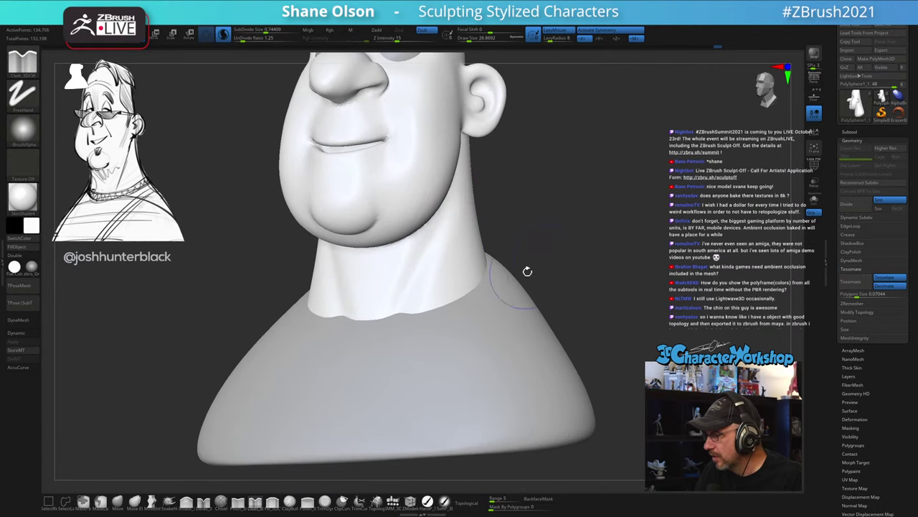
# Step: Add further strokes down the side of the neck behind the jaw with the same brush
pyautogui.moveTo(527, 269)
pyautogui.mouseDown(button='right')
pyautogui.moveTo(517, 268)
pyautogui.moveTo(529, 262)
pyautogui.mouseUp(button='right')
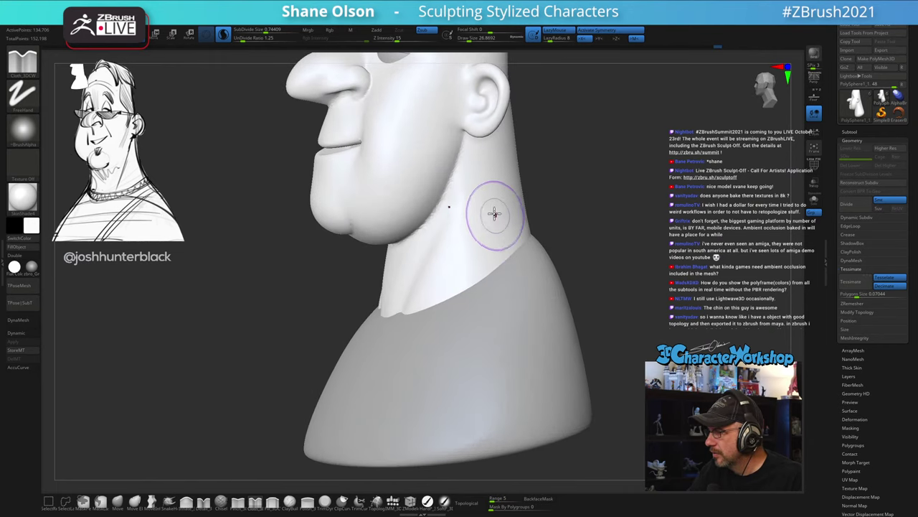
pyautogui.moveTo(483, 165); pyautogui.dragTo(502, 211, button='right')
pyautogui.moveTo(472, 140); pyautogui.dragTo(469, 167, button='right')
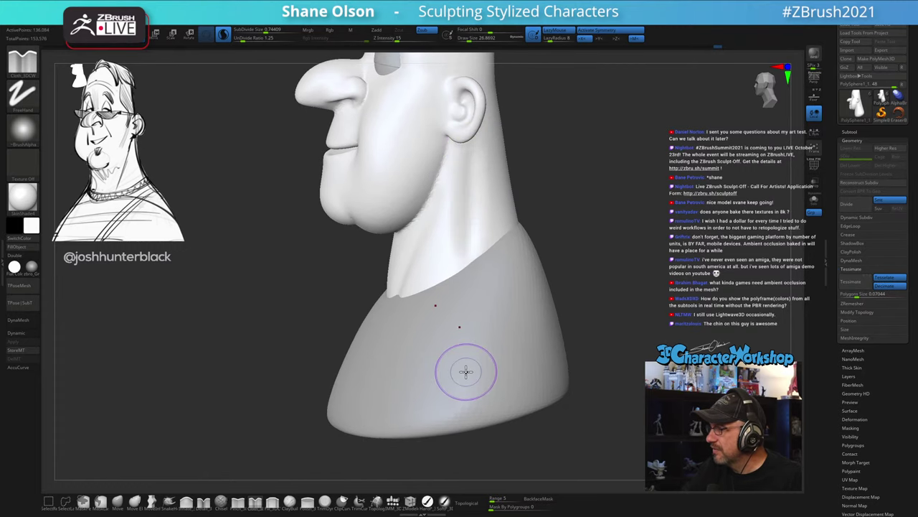
pyautogui.moveTo(559, 234)
pyautogui.mouseDown(button='right')
pyautogui.moveTo(582, 225)
pyautogui.moveTo(564, 246)
pyautogui.mouseUp(button='right')
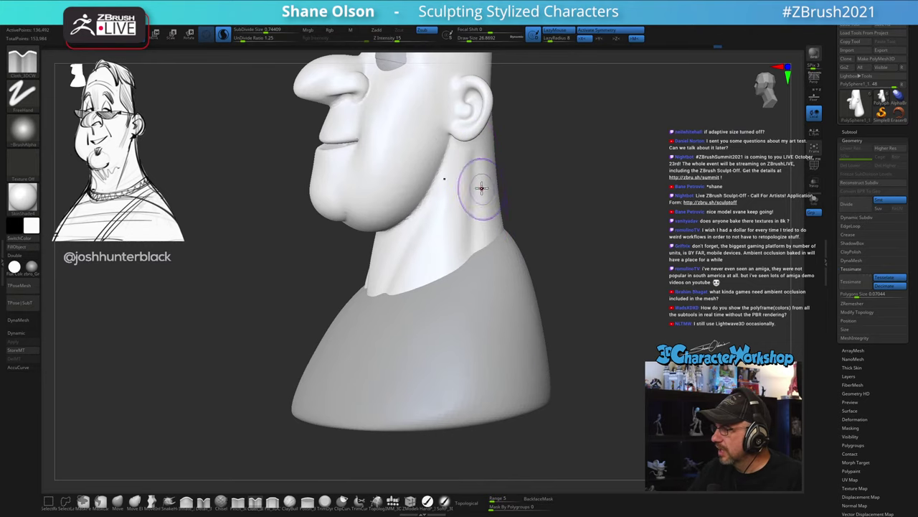
# Step: Strengthen the side of the neck at draw sizes of about 33 to 35 and smooth the new muscle forms
pyautogui.press('s')
pyautogui.moveTo(477, 164); pyautogui.dragTo(473, 159)
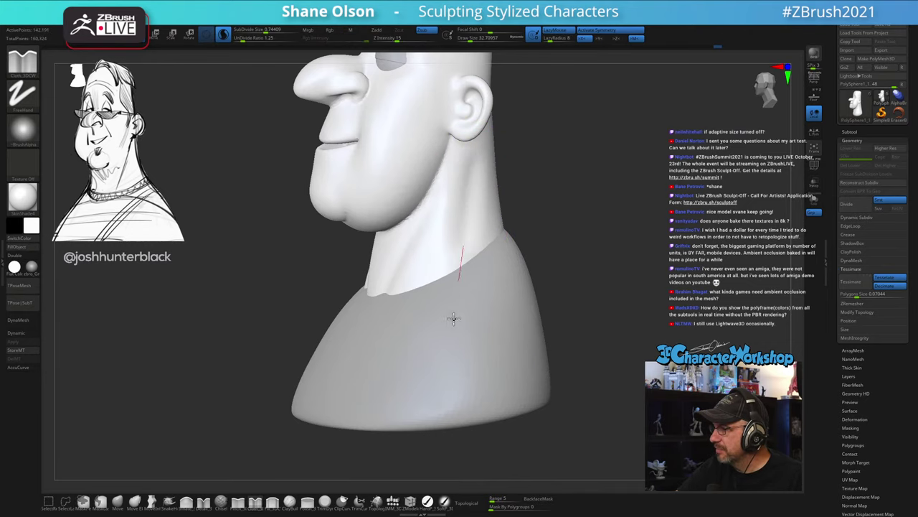
pyautogui.moveTo(576, 270)
pyautogui.mouseDown(button='right')
pyautogui.moveTo(548, 294)
pyautogui.moveTo(592, 274)
pyautogui.moveTo(576, 285)
pyautogui.moveTo(575, 276)
pyautogui.moveTo(574, 293)
pyautogui.mouseUp(button='right')
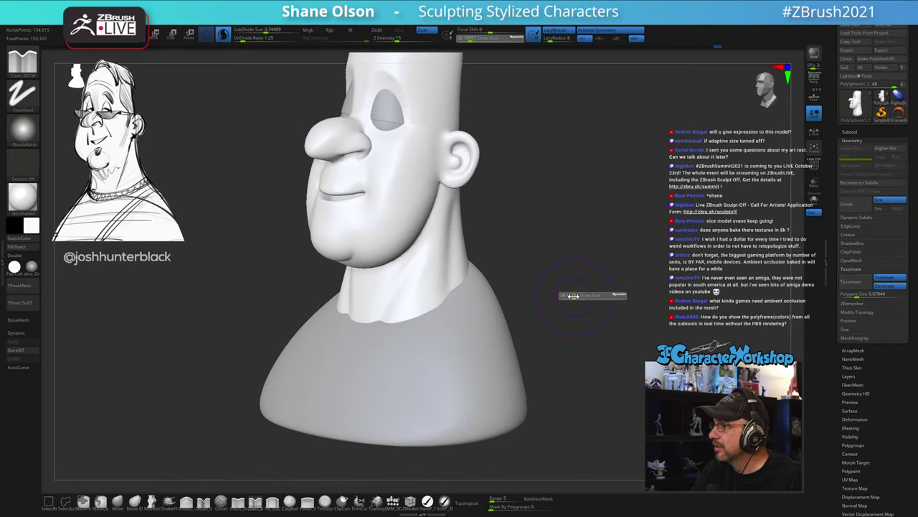
pyautogui.moveTo(512, 264)
pyautogui.mouseDown(button='right')
pyautogui.moveTo(484, 225)
pyautogui.moveTo(463, 238)
pyautogui.mouseUp(button='right')
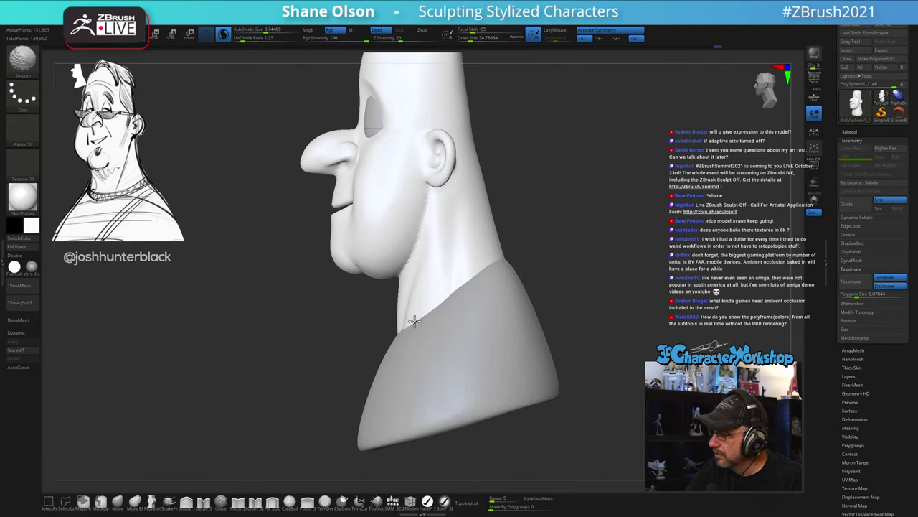
pyautogui.moveTo(438, 314)
pyautogui.keyDown('shift'); pyautogui.mouseDown(button='right')
pyautogui.moveTo(481, 328)
pyautogui.moveTo(493, 324)
pyautogui.moveTo(481, 317)
pyautogui.moveTo(527, 318)
pyautogui.moveTo(517, 304)
pyautogui.mouseUp(button='right'); pyautogui.keyUp('shift')
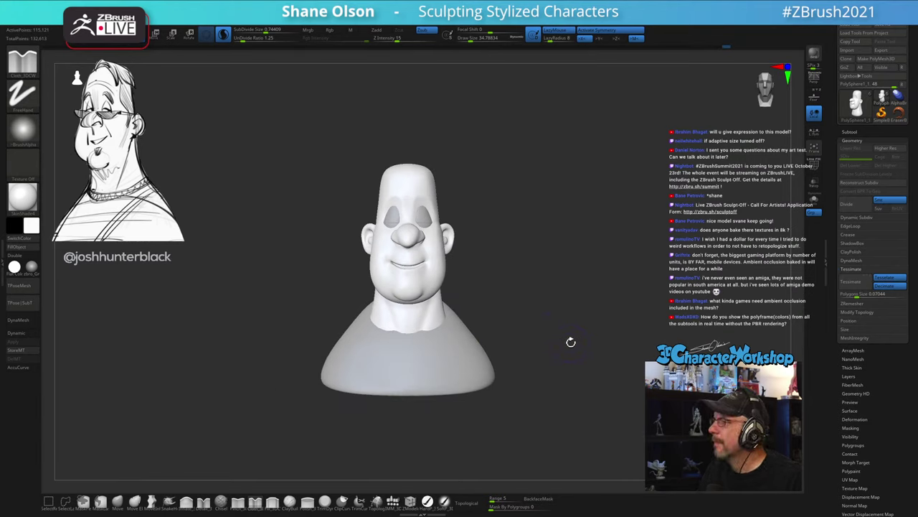
# Step: Show the polygroup wireframe and smooth the area beside the chin at a draw size of about 25
pyautogui.keyDown('ctrl'); pyautogui.moveTo(606, 207); pyautogui.dragTo(518, 221, button='right'); pyautogui.keyUp('ctrl')
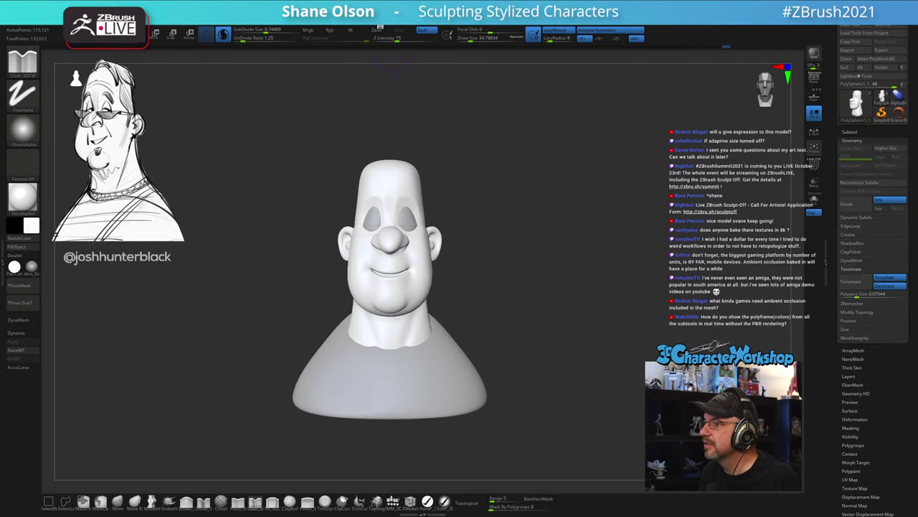
pyautogui.click(380, 22)
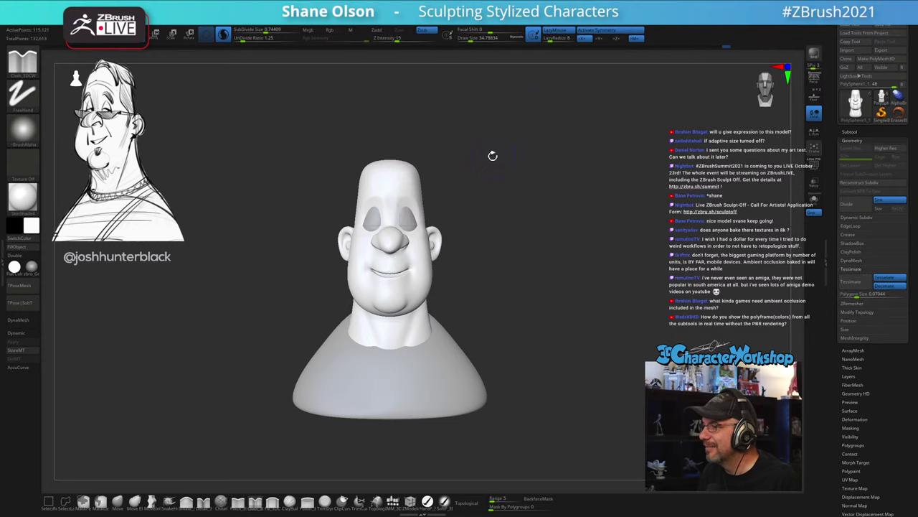
pyautogui.moveTo(507, 162)
pyautogui.keyDown('ctrl'); pyautogui.mouseDown(button='right')
pyautogui.moveTo(534, 216)
pyautogui.moveTo(529, 195)
pyautogui.moveTo(576, 239)
pyautogui.mouseUp(button='right'); pyautogui.keyUp('ctrl')
pyautogui.hotkey('shift', 'f')
pyautogui.press('s')
pyautogui.moveTo(413, 258); pyautogui.dragTo(408, 258)
pyautogui.keyDown('shift'); pyautogui.click(360, 267); pyautogui.keyUp('shift')
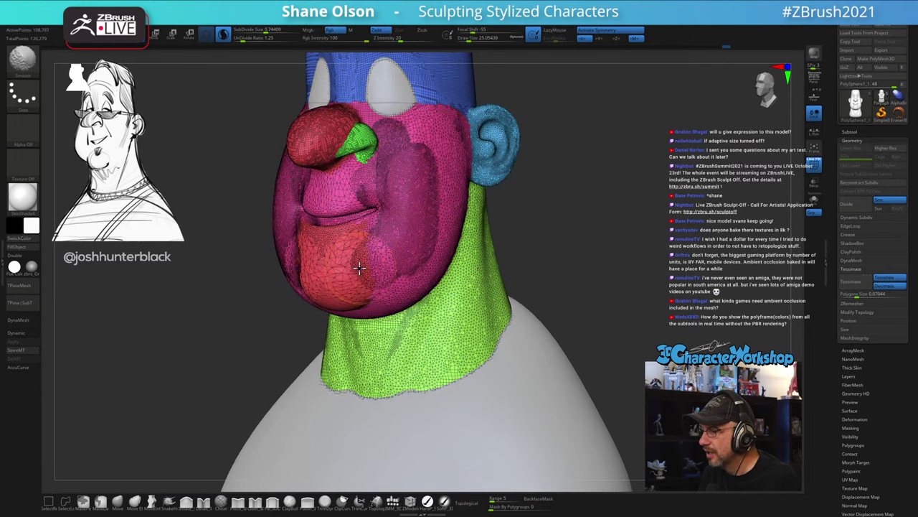
# Step: Undo the chin smoothing, try smoothing the cheek at a SubDivide Size of about 0.13, and undo that too
pyautogui.hotkey('ctrl', 'z')
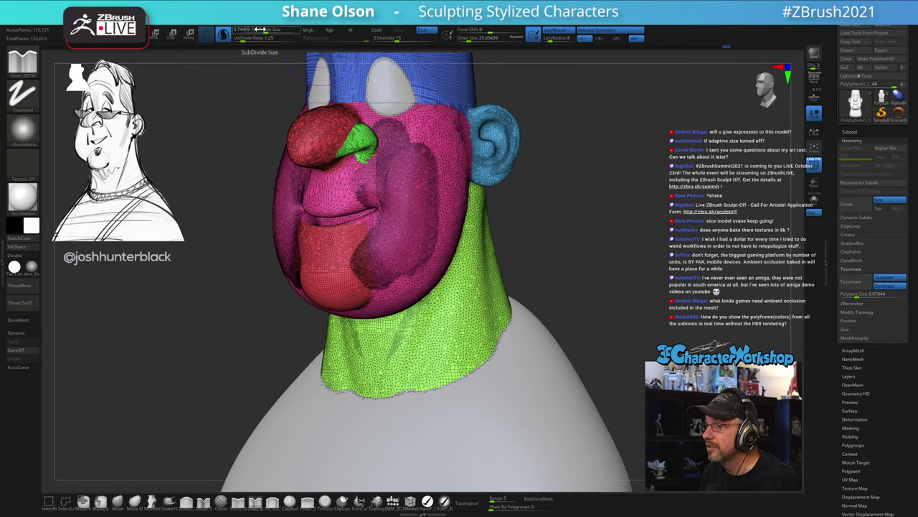
pyautogui.moveTo(260, 29); pyautogui.dragTo(254, 30)
pyautogui.keyDown('shift'); pyautogui.moveTo(434, 239); pyautogui.dragTo(441, 241); pyautogui.keyUp('shift')
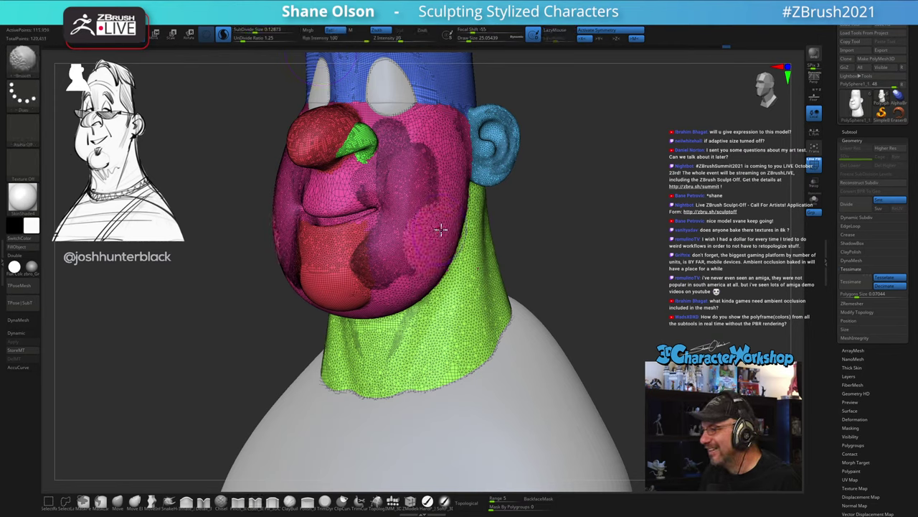
pyautogui.hotkey('ctrl', 'z')
# Step: Smooth the cheek, upper lip area and side of the neck at a SubDivide Size of about 0.05, then hide the polygroup wireframe
pyautogui.moveTo(255, 30); pyautogui.dragTo(239, 30)
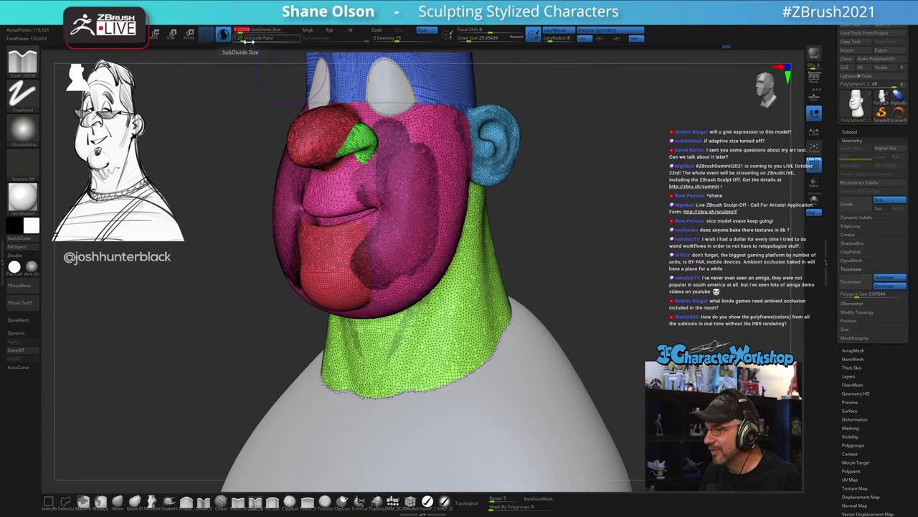
pyautogui.moveTo(436, 231)
pyautogui.keyDown('shift'); pyautogui.mouseDown()
pyautogui.moveTo(401, 282)
pyautogui.moveTo(354, 284)
pyautogui.moveTo(394, 291)
pyautogui.moveTo(379, 252)
pyautogui.mouseUp(); pyautogui.keyUp('shift')
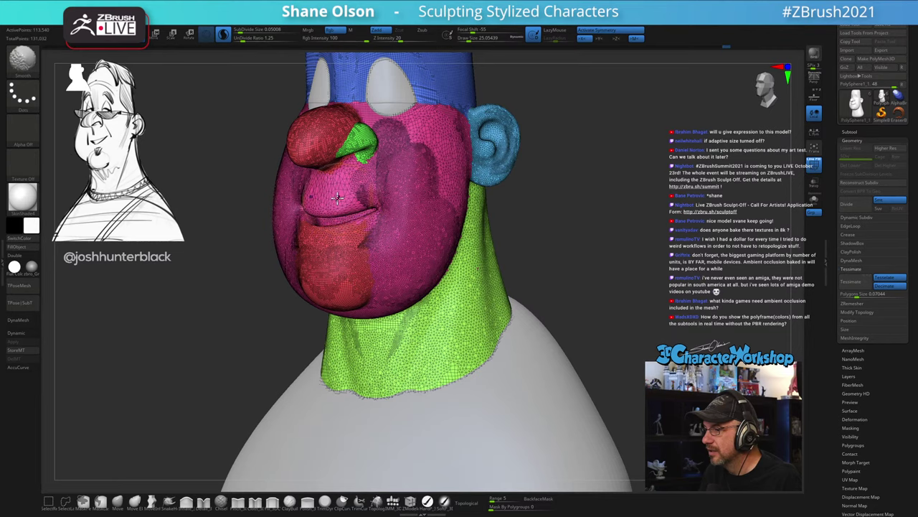
pyautogui.moveTo(337, 198)
pyautogui.mouseDown()
pyautogui.moveTo(319, 208)
pyautogui.moveTo(335, 236)
pyautogui.moveTo(386, 162)
pyautogui.moveTo(366, 135)
pyautogui.mouseUp()
pyautogui.moveTo(587, 197); pyautogui.dragTo(570, 199)
pyautogui.moveTo(442, 176)
pyautogui.keyDown('shift'); pyautogui.mouseDown()
pyautogui.moveTo(445, 184)
pyautogui.moveTo(429, 136)
pyautogui.moveTo(515, 123)
pyautogui.moveTo(481, 113)
pyautogui.moveTo(465, 258)
pyautogui.moveTo(420, 364)
pyautogui.moveTo(452, 372)
pyautogui.moveTo(486, 237)
pyautogui.moveTo(483, 343)
pyautogui.moveTo(508, 322)
pyautogui.mouseUp(); pyautogui.keyUp('shift')
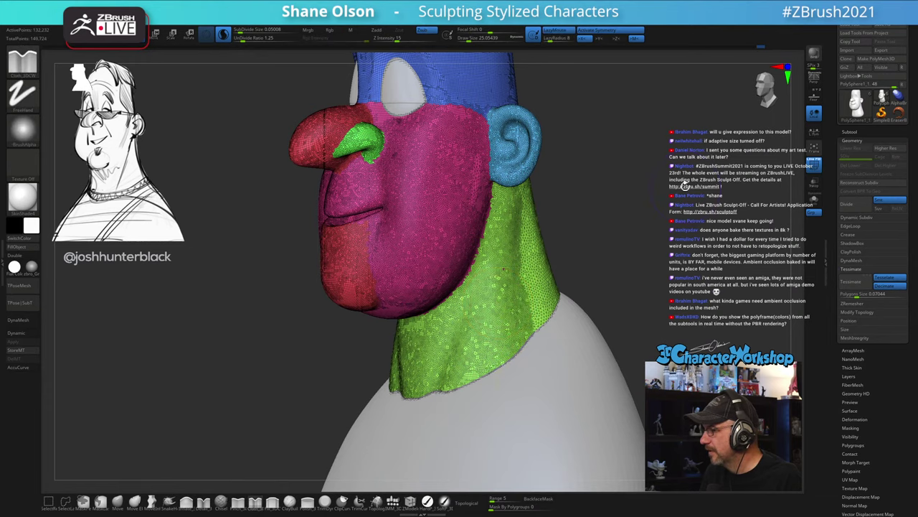
pyautogui.moveTo(685, 185)
pyautogui.mouseDown()
pyautogui.moveTo(639, 199)
pyautogui.moveTo(687, 197)
pyautogui.moveTo(649, 199)
pyautogui.moveTo(663, 180)
pyautogui.moveTo(634, 208)
pyautogui.moveTo(682, 203)
pyautogui.moveTo(597, 205)
pyautogui.mouseUp()
pyautogui.hotkey('shift', 'f')
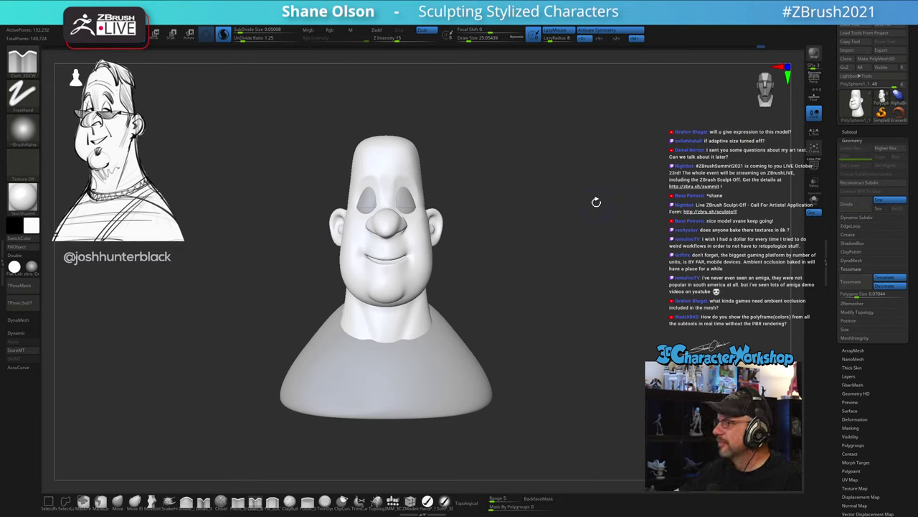
# Step: Show the torso's wireframe, subdivide the torso to level 3 and delete its lower subdivision levels
pyautogui.moveTo(529, 286); pyautogui.dragTo(595, 316)
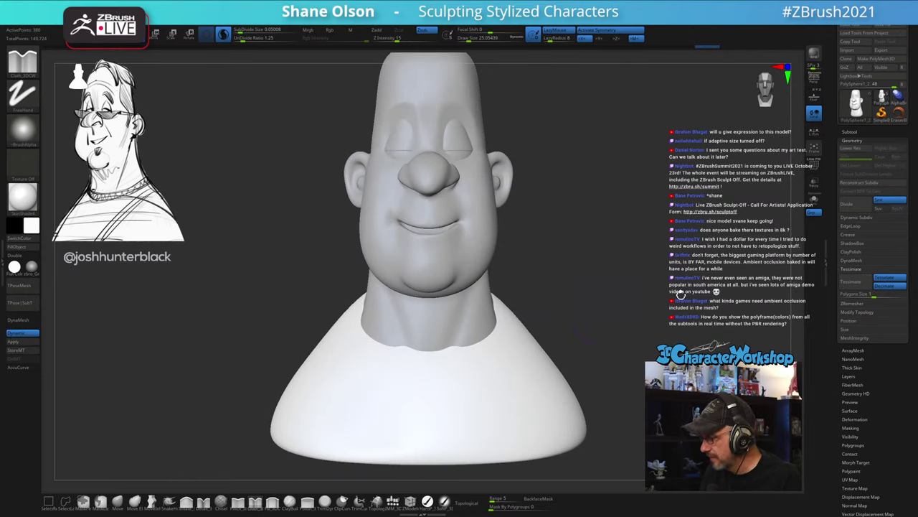
pyautogui.hotkey('shift', 'f')
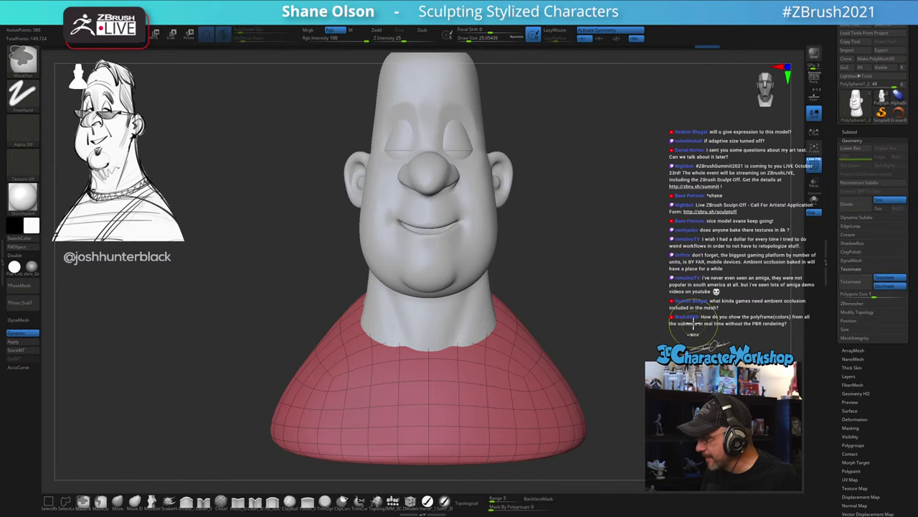
pyautogui.hotkey('ctrl', 'd')
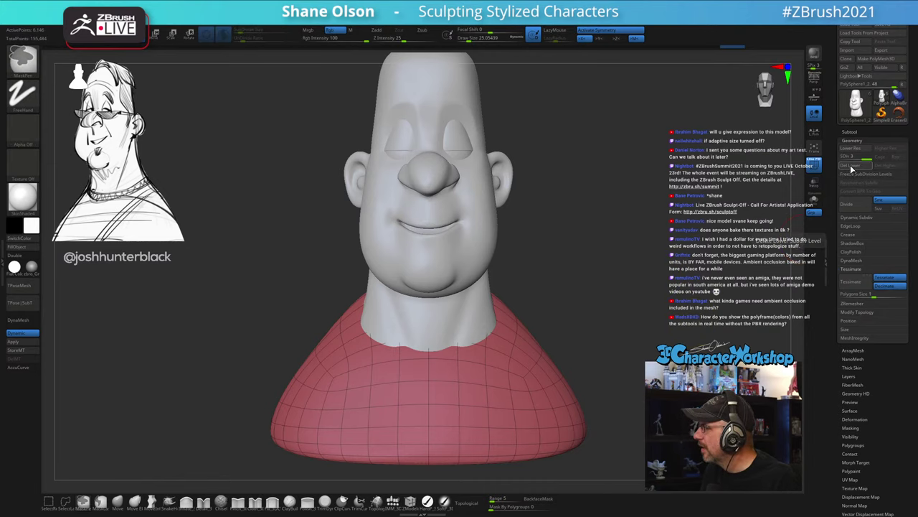
pyautogui.hotkey('ctrl', 'd')
# Step: Clip the top of the torso flat at the base of the neck, then reselect the head and hide the wireframe
pyautogui.moveTo(651, 266); pyautogui.dragTo(609, 268)
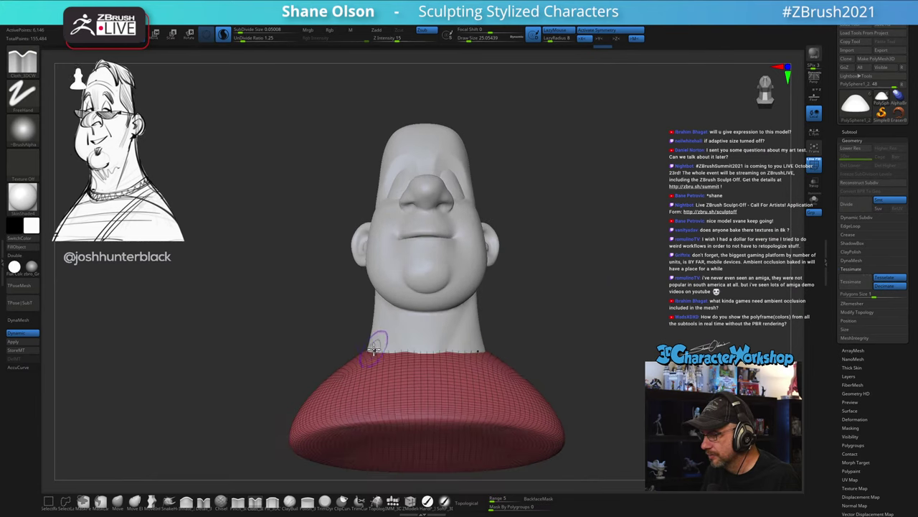
pyautogui.moveTo(316, 350)
pyautogui.keyDown('ctrl'); pyautogui.keyDown('shift'); pyautogui.mouseDown()
pyautogui.moveTo(588, 359)
pyautogui.moveTo(593, 338)
pyautogui.moveTo(580, 353)
pyautogui.mouseUp(); pyautogui.keyUp('shift'); pyautogui.keyUp('ctrl')
pyautogui.moveTo(601, 322); pyautogui.dragTo(618, 298)
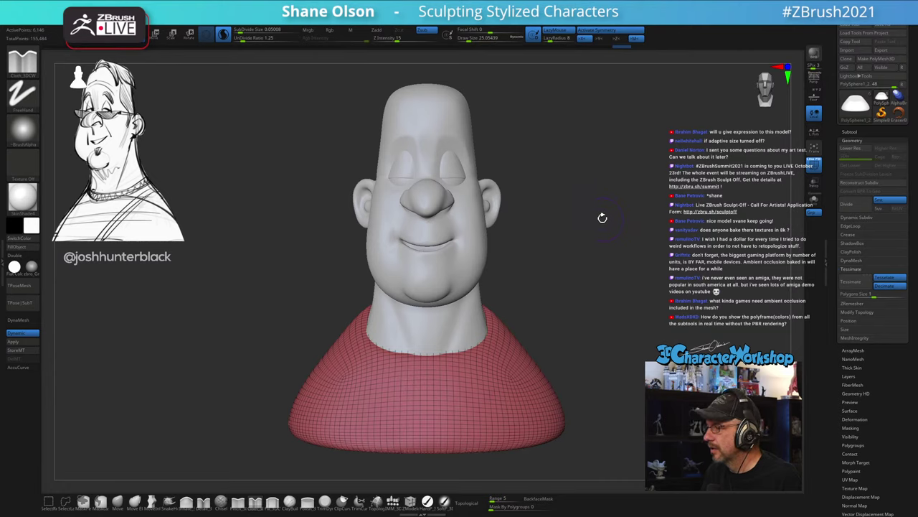
pyautogui.keyDown('alt'); pyautogui.click(464, 236); pyautogui.keyUp('alt')
pyautogui.hotkey('shift', 'f')
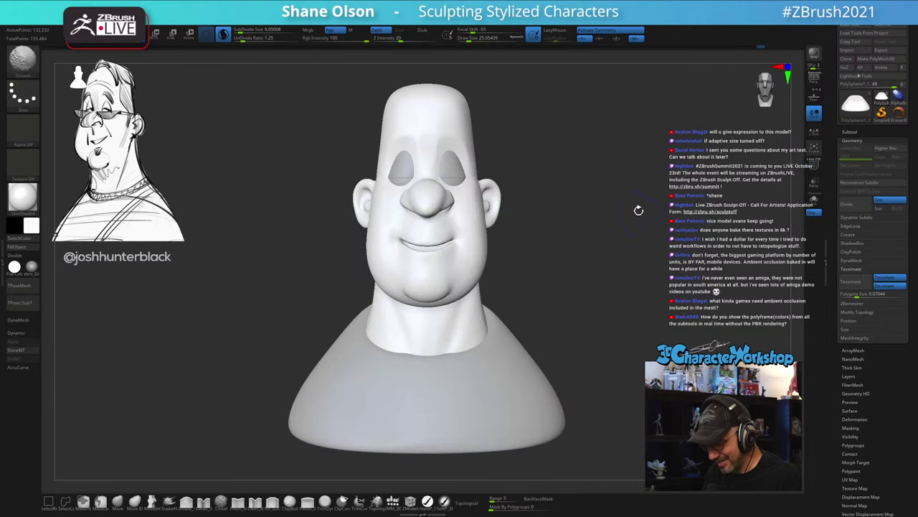
# Step: Select the eyeballs for moving, centre the transform gizmo on them and reset its orientation
pyautogui.moveTo(639, 207); pyautogui.dragTo(542, 247)
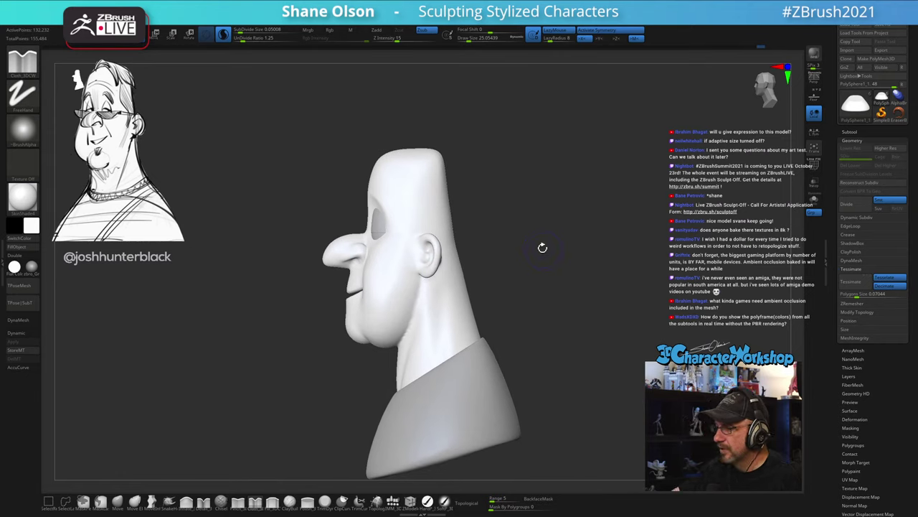
pyautogui.moveTo(526, 313)
pyautogui.mouseDown()
pyautogui.moveTo(564, 311)
pyautogui.moveTo(549, 263)
pyautogui.moveTo(546, 270)
pyautogui.moveTo(563, 272)
pyautogui.moveTo(550, 225)
pyautogui.moveTo(567, 258)
pyautogui.mouseUp()
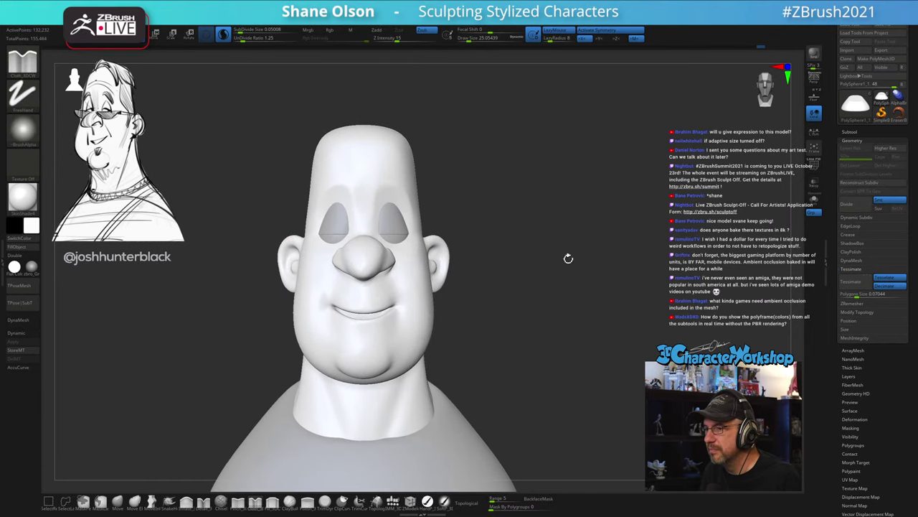
pyautogui.keyDown('alt'); pyautogui.click(393, 241); pyautogui.keyUp('alt')
pyautogui.press('w')
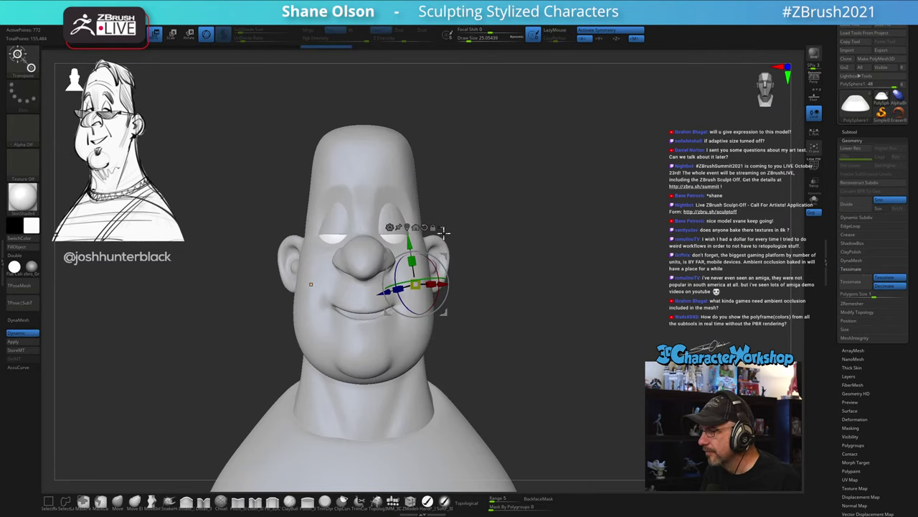
pyautogui.click(408, 226)
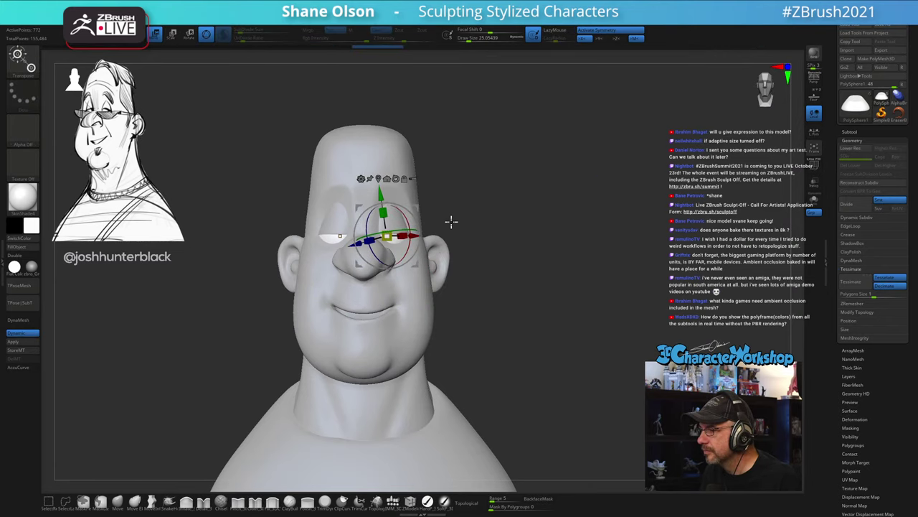
pyautogui.keyDown('alt'); pyautogui.click(396, 174); pyautogui.keyUp('alt')
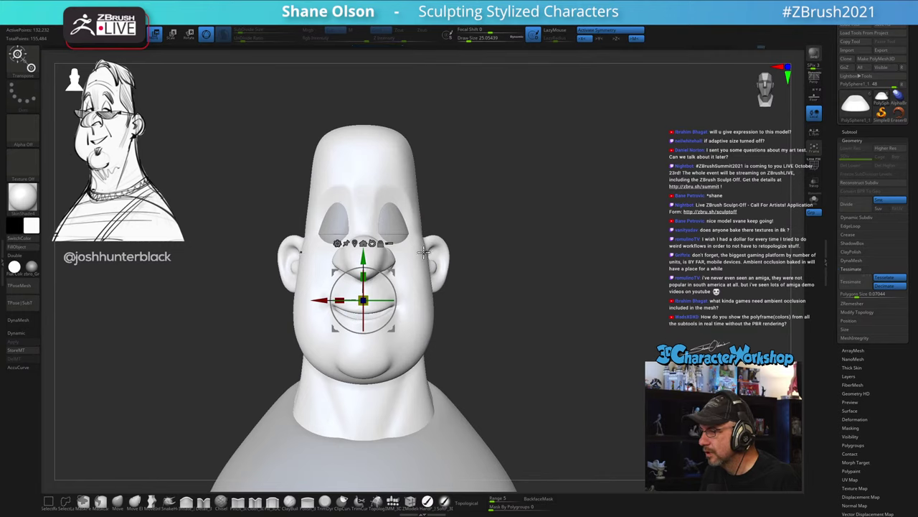
pyautogui.keyDown('alt'); pyautogui.click(404, 235); pyautogui.keyUp('alt')
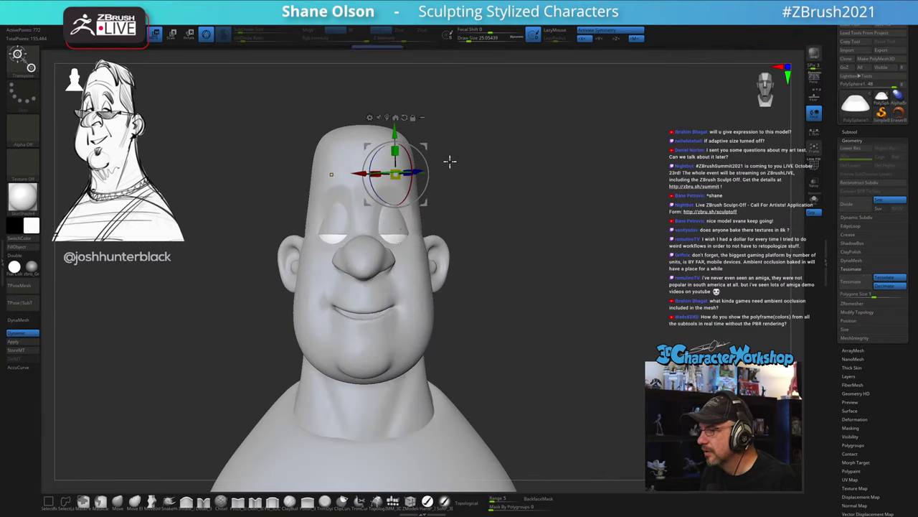
pyautogui.click(391, 114)
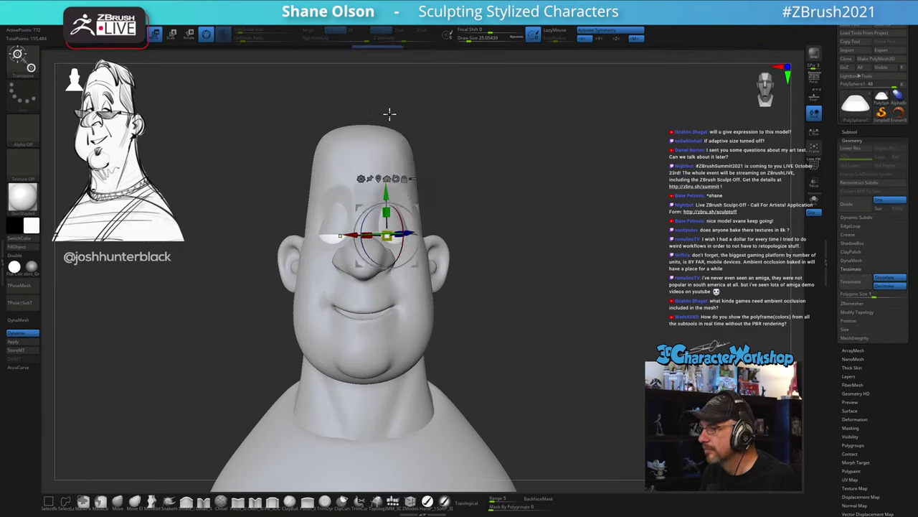
pyautogui.click(396, 177)
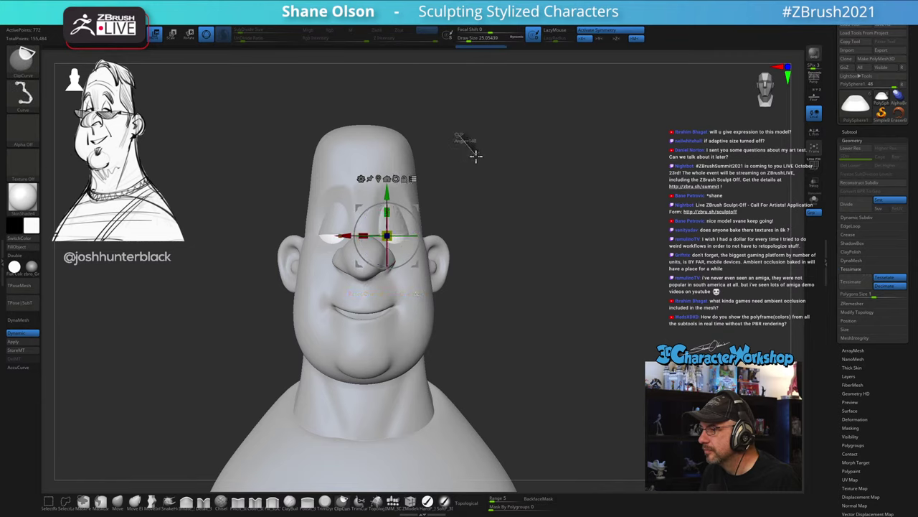
# Step: Show the surrounding head as transparent, turn on local symmetry and shift the eyeballs slightly
pyautogui.hotkey('shift', 'f')
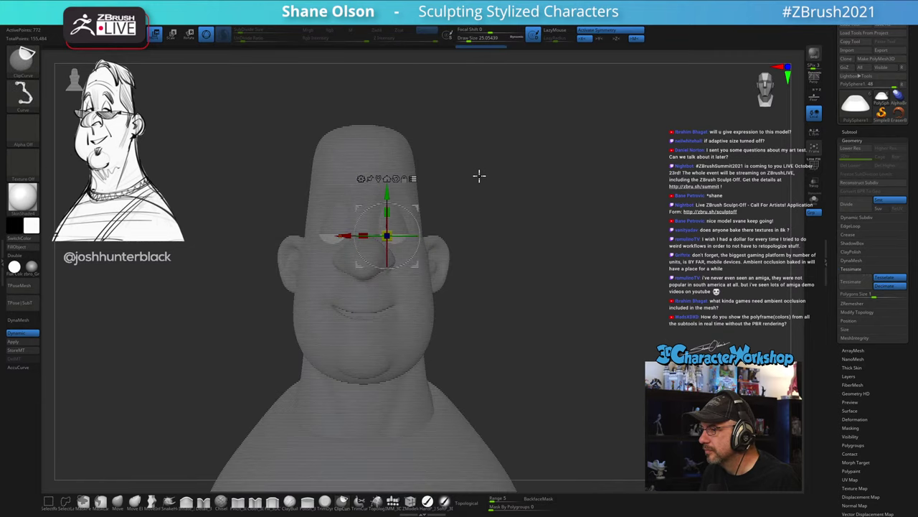
pyautogui.hotkey('ctrl', 'z')
pyautogui.keyDown('ctrl'); pyautogui.keyDown('shift'); pyautogui.click(397, 241); pyautogui.keyUp('shift'); pyautogui.keyUp('ctrl')
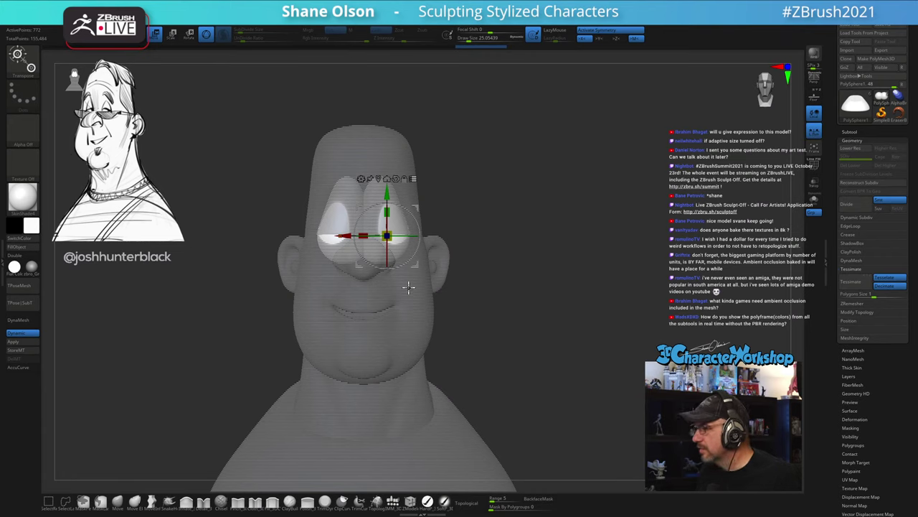
pyautogui.moveTo(523, 198)
pyautogui.keyDown('alt'); pyautogui.mouseDown()
pyautogui.moveTo(525, 227)
pyautogui.moveTo(527, 204)
pyautogui.mouseUp(); pyautogui.keyUp('alt')
pyautogui.moveTo(397, 230); pyautogui.dragTo(388, 230)
# Step: Adjust the eyeballs' sideways position inside the head, return to drawing mode and check the fit from the side and front
pyautogui.moveTo(637, 179); pyautogui.dragTo(614, 225)
pyautogui.moveTo(587, 361); pyautogui.dragTo(588, 322)
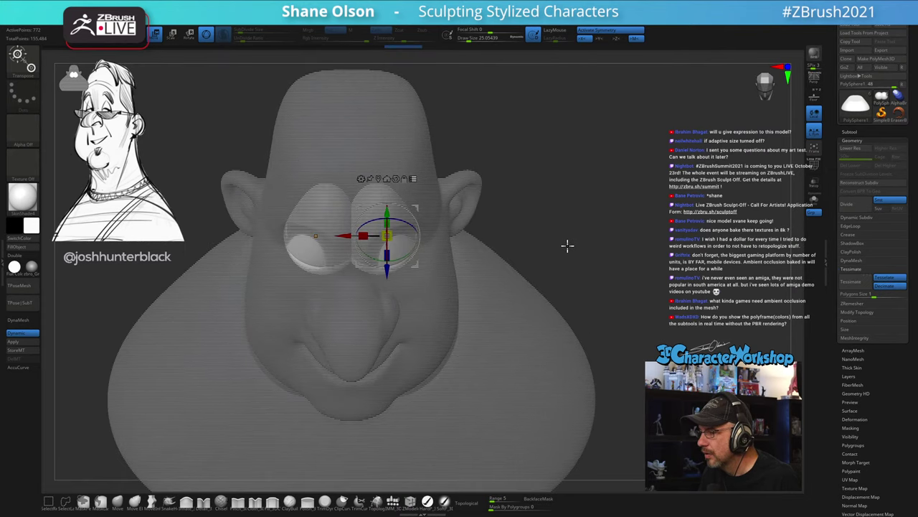
pyautogui.moveTo(568, 246); pyautogui.dragTo(566, 229)
pyautogui.moveTo(342, 237); pyautogui.dragTo(344, 238)
pyautogui.moveTo(606, 246); pyautogui.dragTo(601, 215)
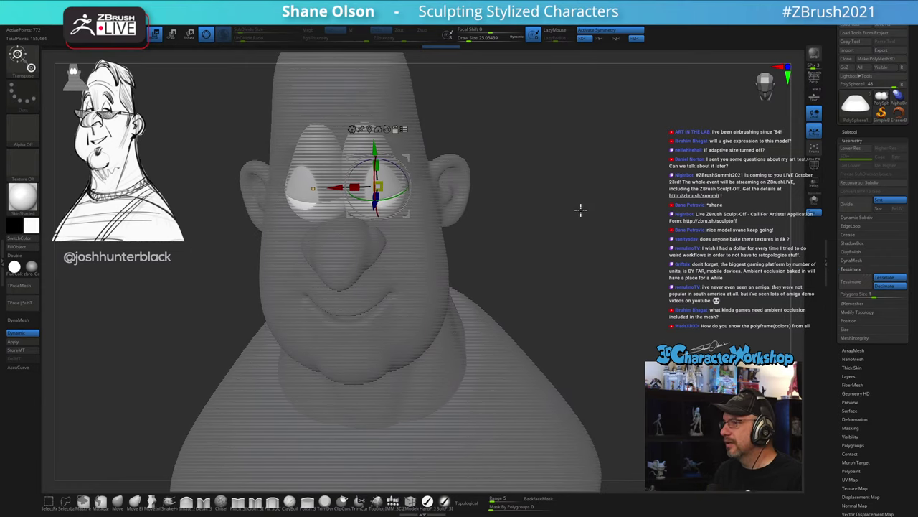
pyautogui.click(405, 129)
pyautogui.press('q')
pyautogui.moveTo(611, 230)
pyautogui.mouseDown()
pyautogui.moveTo(592, 219)
pyautogui.moveTo(560, 258)
pyautogui.moveTo(603, 250)
pyautogui.moveTo(552, 246)
pyautogui.mouseUp()
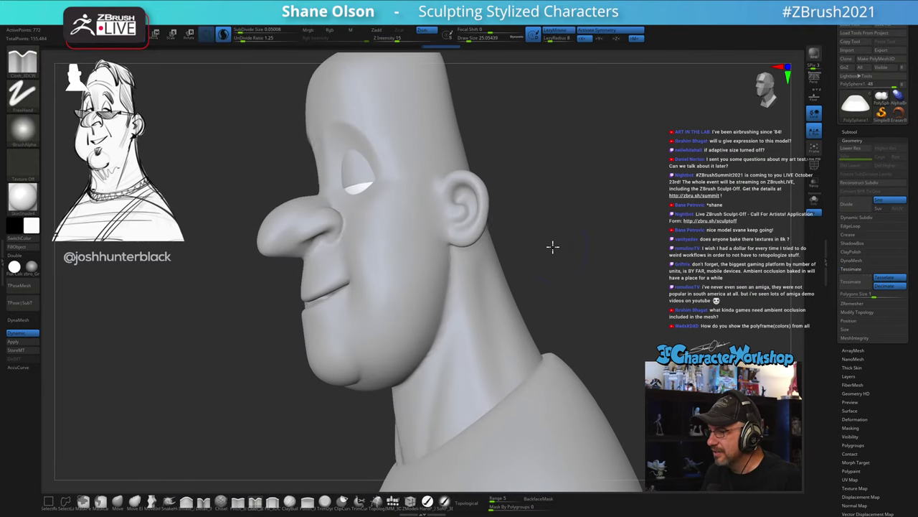
pyautogui.moveTo(469, 255); pyautogui.dragTo(588, 229)
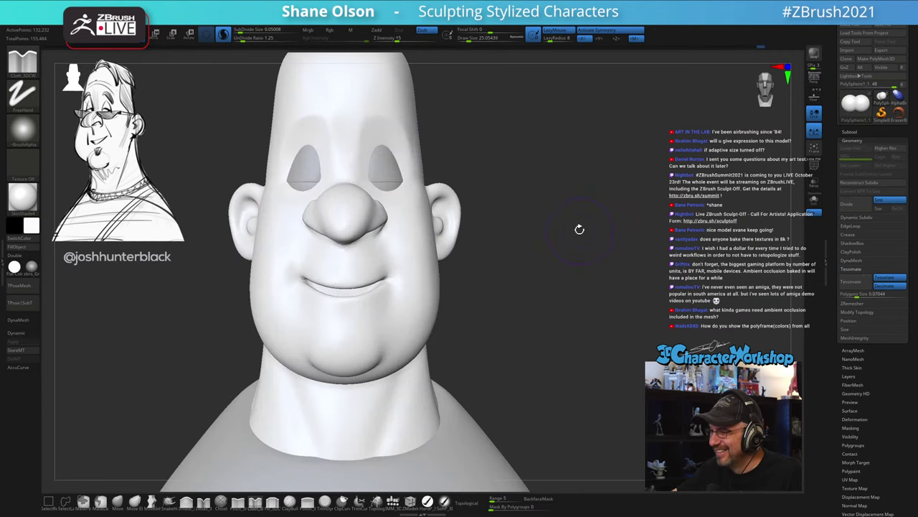
# Step: Reshape the outer edge of the eye sockets with the Move brush, Topological off, at a draw size of about 35
pyautogui.moveTo(536, 315); pyautogui.dragTo(550, 357)
pyautogui.click(118, 503)
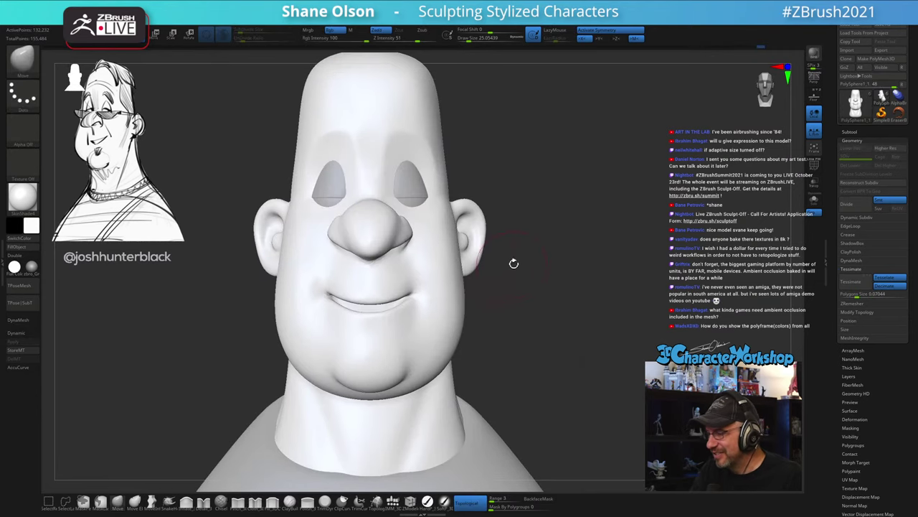
pyautogui.moveTo(513, 263)
pyautogui.mouseDown()
pyautogui.moveTo(529, 281)
pyautogui.moveTo(521, 308)
pyautogui.moveTo(538, 293)
pyautogui.mouseUp()
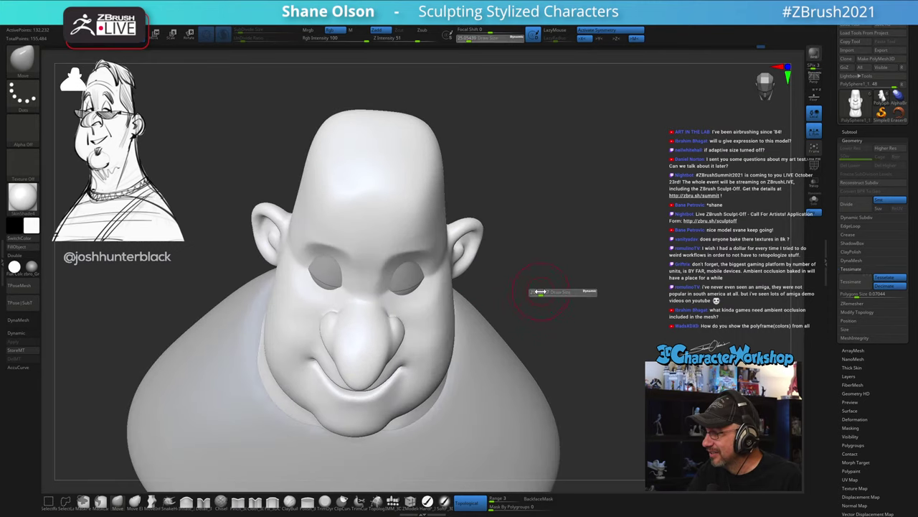
pyautogui.click(468, 503)
pyautogui.press('s')
pyautogui.click(547, 285)
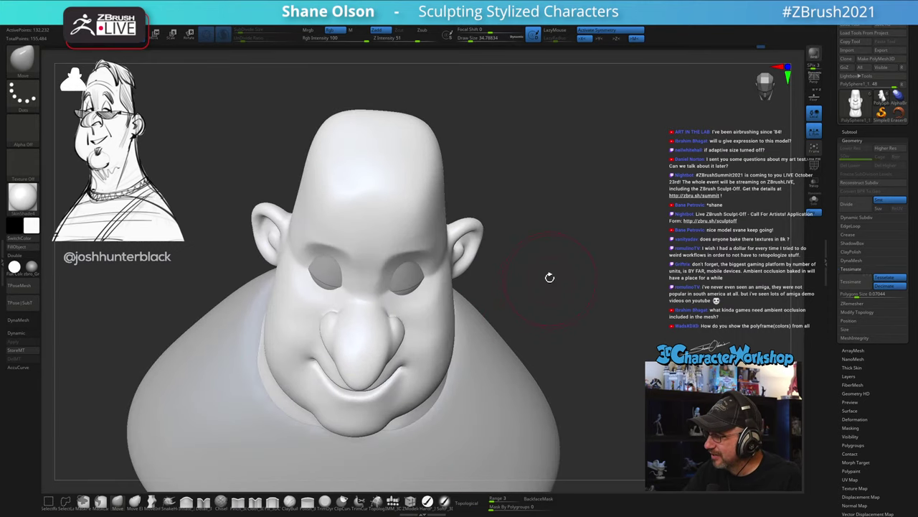
pyautogui.moveTo(550, 276); pyautogui.dragTo(549, 301)
pyautogui.press('s')
pyautogui.click(410, 302)
pyautogui.moveTo(527, 266)
pyautogui.mouseDown()
pyautogui.moveTo(541, 296)
pyautogui.moveTo(530, 278)
pyautogui.mouseUp()
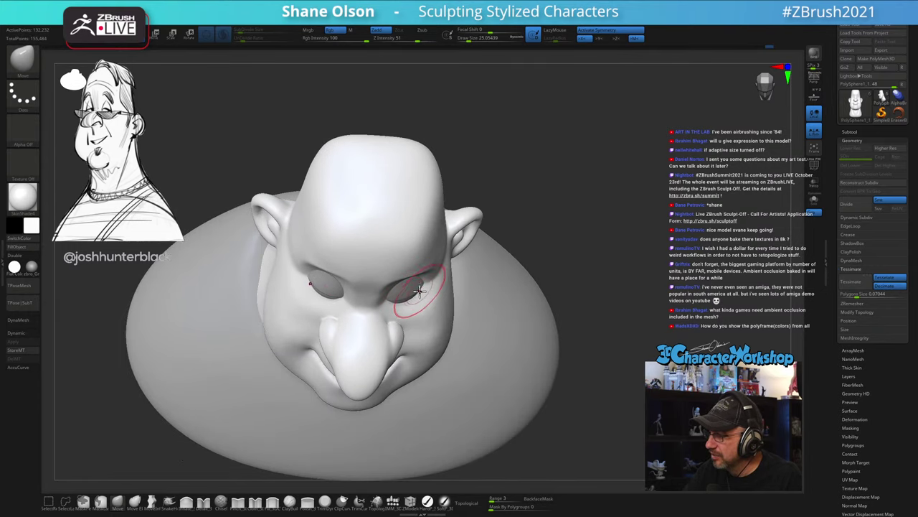
pyautogui.moveTo(420, 289); pyautogui.dragTo(435, 277)
# Step: Switch to the eyelids and reshape their outer edges with the Move brush at a draw size of about 25, working from several angles
pyautogui.keyDown('alt'); pyautogui.click(419, 279); pyautogui.keyUp('alt')
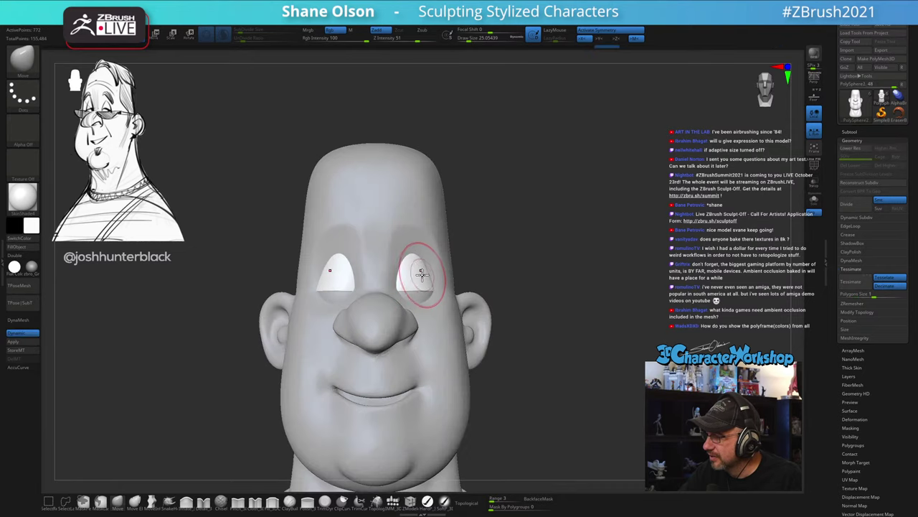
pyautogui.moveTo(421, 273); pyautogui.dragTo(410, 269, button='right')
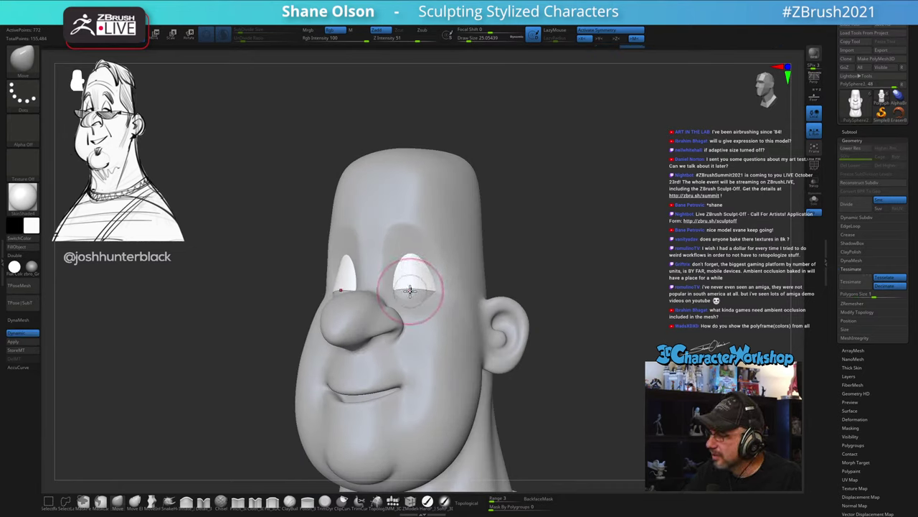
pyautogui.moveTo(424, 284); pyautogui.dragTo(434, 280)
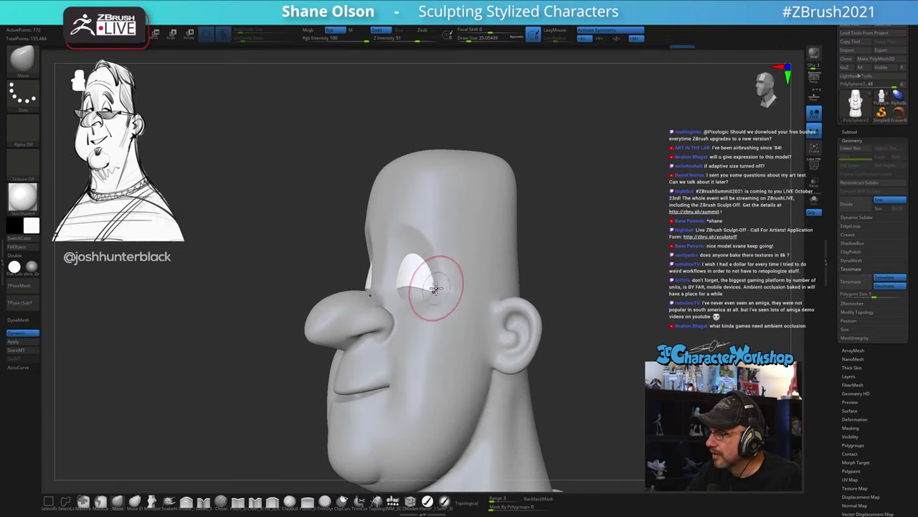
pyautogui.moveTo(438, 261); pyautogui.dragTo(459, 264, button='right')
pyautogui.moveTo(439, 284); pyautogui.dragTo(441, 275)
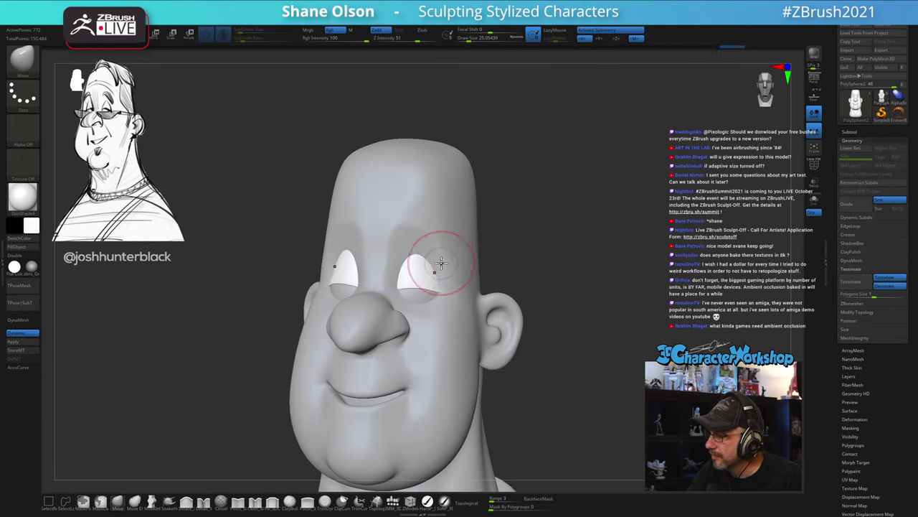
pyautogui.moveTo(440, 266); pyautogui.dragTo(457, 256, button='right')
pyautogui.moveTo(446, 253)
pyautogui.mouseDown()
pyautogui.moveTo(441, 263)
pyautogui.moveTo(418, 256)
pyautogui.moveTo(447, 258)
pyautogui.moveTo(433, 246)
pyautogui.moveTo(426, 260)
pyautogui.moveTo(429, 247)
pyautogui.mouseUp()
pyautogui.press('s')
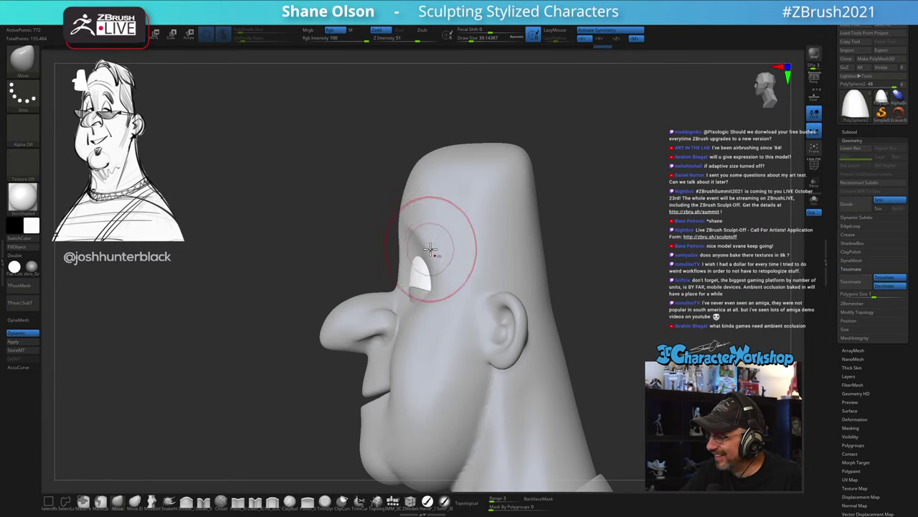
# Step: Switch back to the head and adjust the brow above the eye socket in profile at a draw size of about 33
pyautogui.keyDown('alt'); pyautogui.click(429, 242); pyautogui.keyUp('alt')
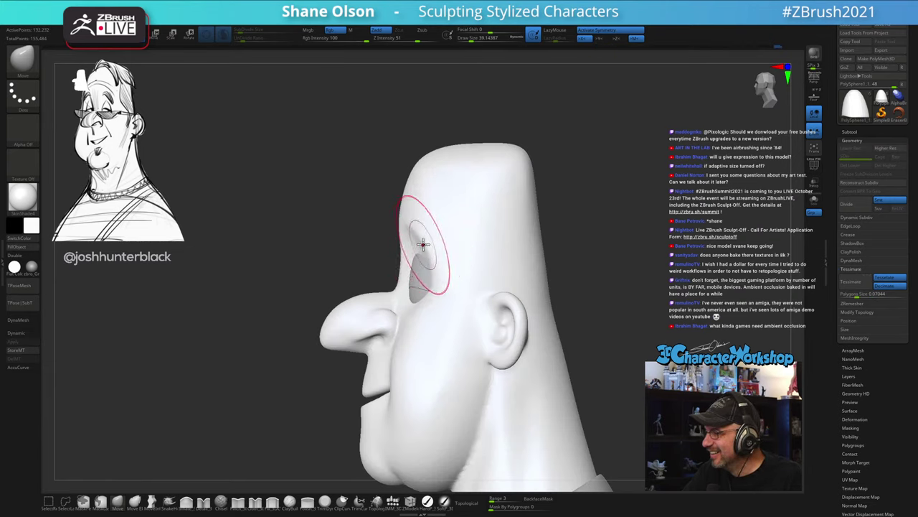
pyautogui.press('s')
pyautogui.moveTo(404, 264); pyautogui.dragTo(404, 251)
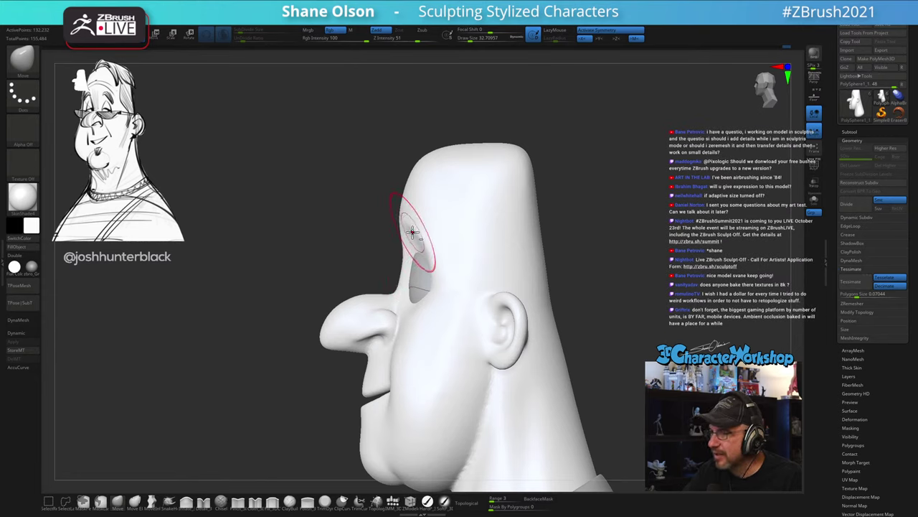
pyautogui.keyDown('ctrl'); pyautogui.moveTo(413, 231); pyautogui.dragTo(400, 212, button='right'); pyautogui.keyUp('ctrl')
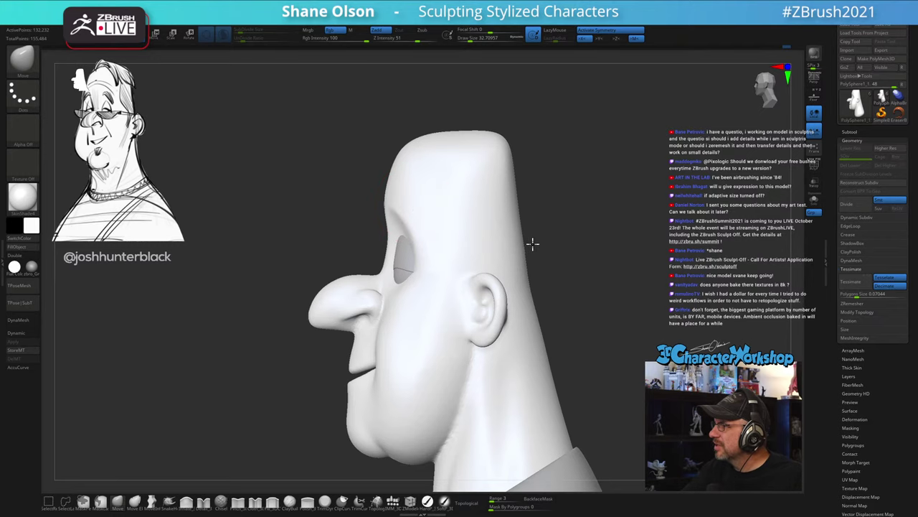
# Step: Refine the profile between the forehead and nose bridge with the Move brush at a draw size of about 25
pyautogui.moveTo(530, 241); pyautogui.dragTo(528, 258, button='right')
pyautogui.press('s')
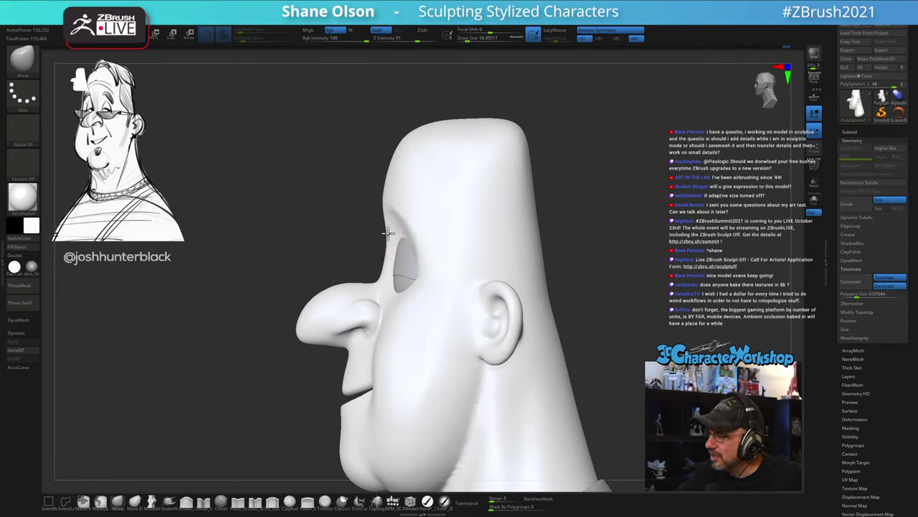
pyautogui.press('s')
pyautogui.moveTo(386, 231); pyautogui.dragTo(383, 231)
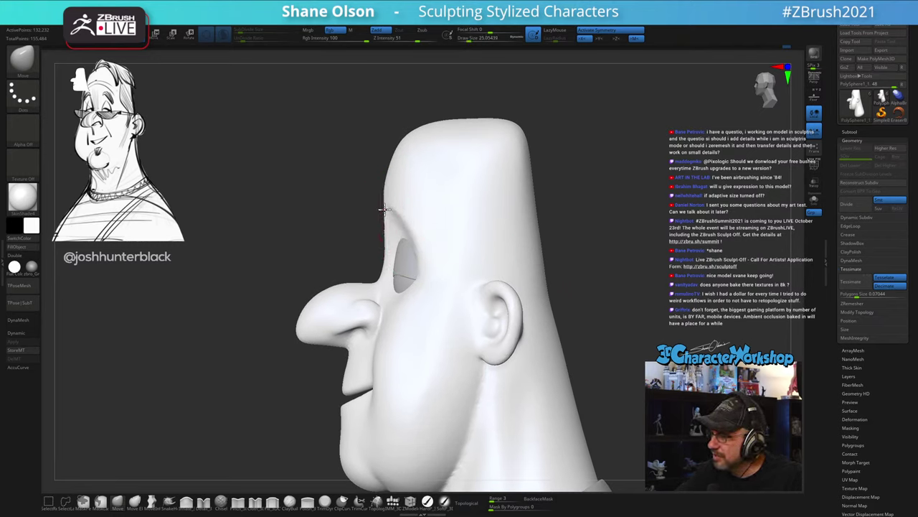
pyautogui.moveTo(383, 214)
pyautogui.mouseDown(button='right')
pyautogui.moveTo(408, 207)
pyautogui.moveTo(386, 214)
pyautogui.moveTo(395, 215)
pyautogui.mouseUp(button='right')
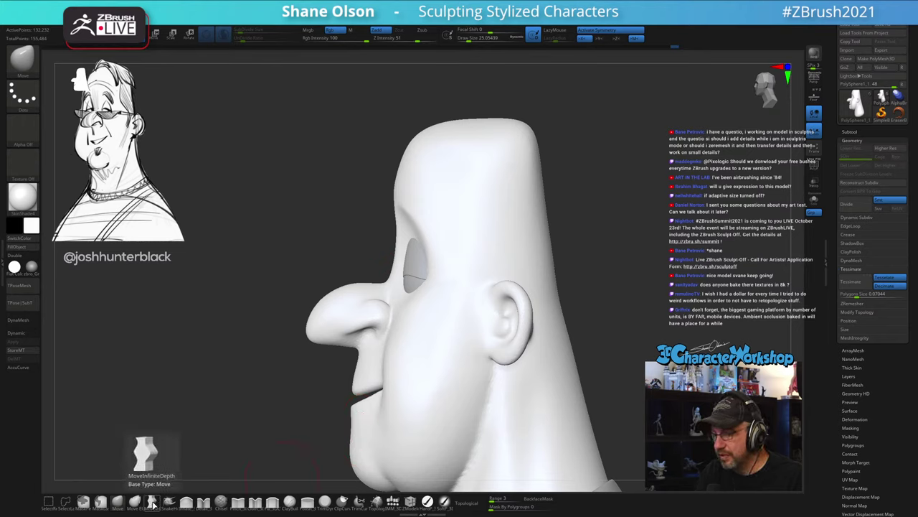
# Step: Shape the brow area above the eyes with a draw size of about 20
pyautogui.press('s')
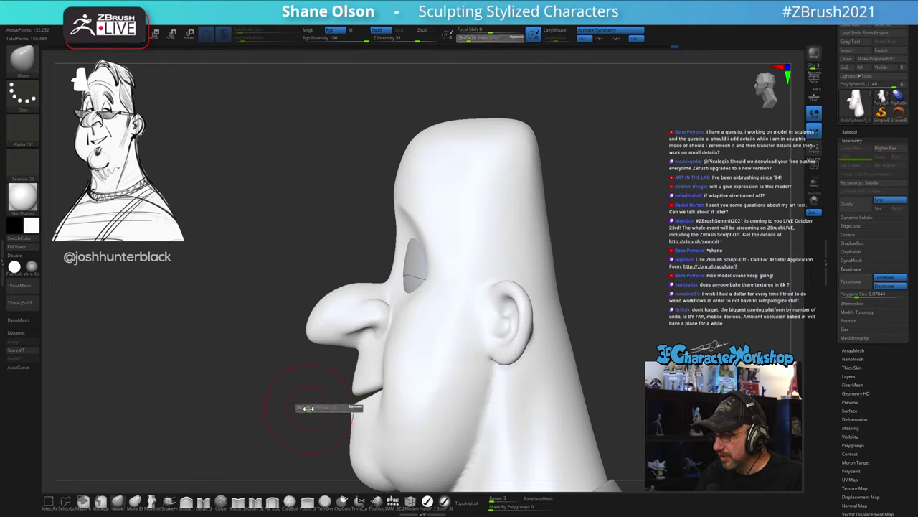
pyautogui.moveTo(316, 400); pyautogui.dragTo(361, 322)
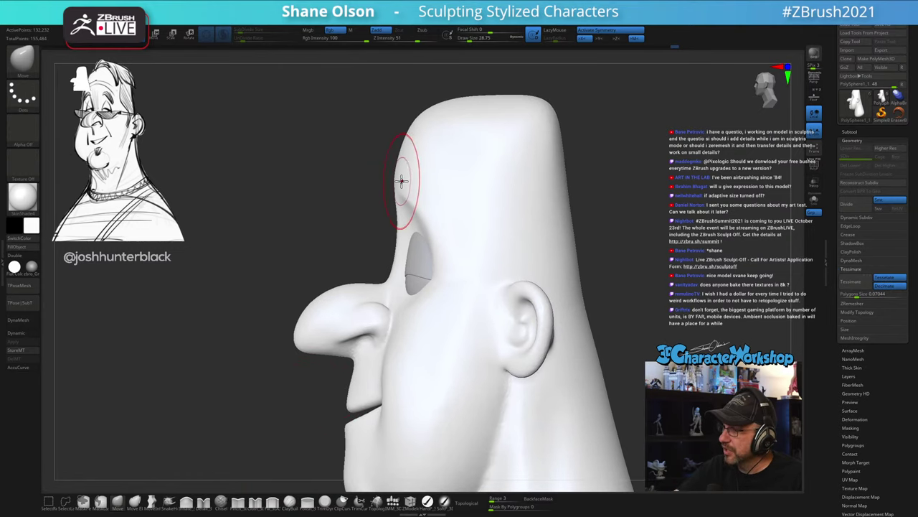
pyautogui.press('s')
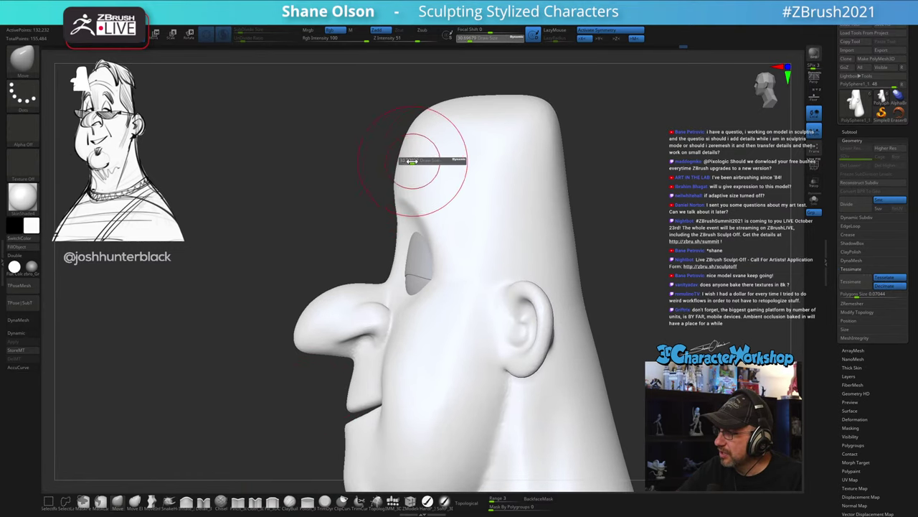
pyautogui.moveTo(412, 162); pyautogui.dragTo(414, 161)
pyautogui.moveTo(412, 187)
pyautogui.mouseDown(button='right')
pyautogui.moveTo(457, 204)
pyautogui.moveTo(414, 224)
pyautogui.moveTo(393, 209)
pyautogui.mouseUp(button='right')
pyautogui.press('s')
pyautogui.moveTo(401, 192)
pyautogui.mouseDown()
pyautogui.moveTo(349, 188)
pyautogui.moveTo(362, 206)
pyautogui.mouseUp()
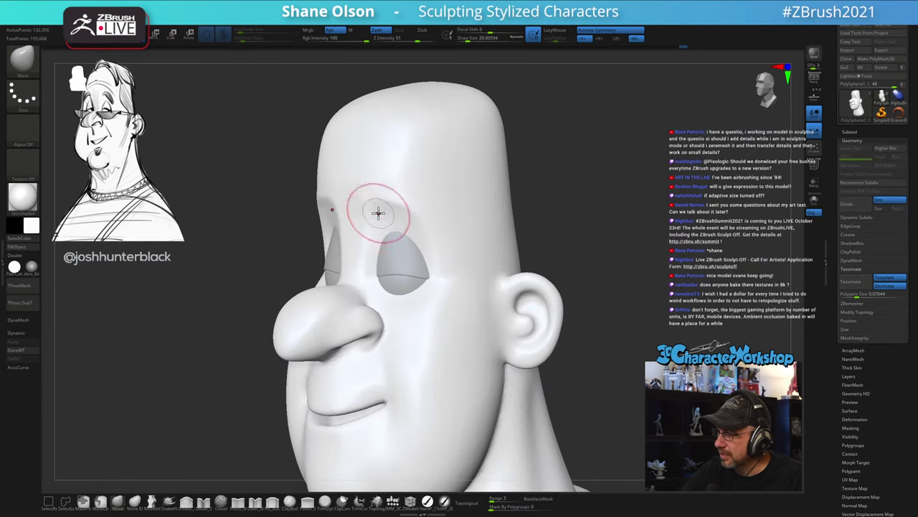
# Step: Adjust the inner brow beside the nose bridge from the front at a draw size of about 27 and review the face
pyautogui.keyDown('shift'); pyautogui.moveTo(379, 213); pyautogui.dragTo(395, 209, button='right'); pyautogui.keyUp('shift')
pyautogui.press('s')
pyautogui.moveTo(367, 234); pyautogui.dragTo(371, 234)
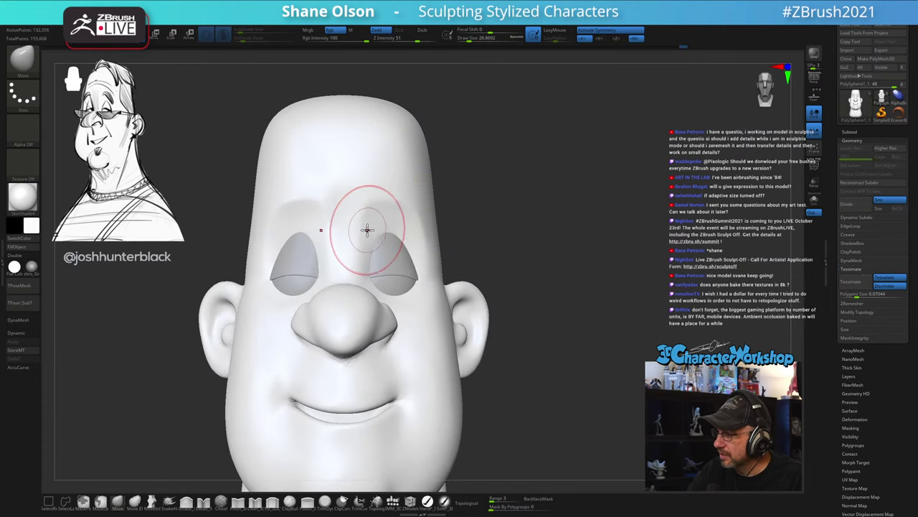
pyautogui.moveTo(377, 238); pyautogui.dragTo(417, 277, button='right')
pyautogui.moveTo(522, 350)
pyautogui.mouseDown(button='right')
pyautogui.moveTo(531, 350)
pyautogui.moveTo(521, 355)
pyautogui.mouseUp(button='right')
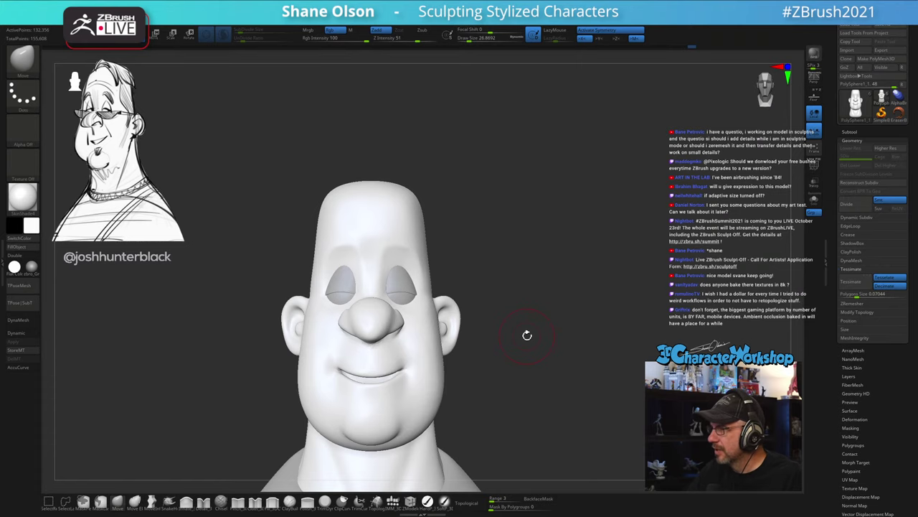
pyautogui.keyDown('alt'); pyautogui.moveTo(560, 221); pyautogui.dragTo(594, 163, button='right'); pyautogui.keyUp('alt')
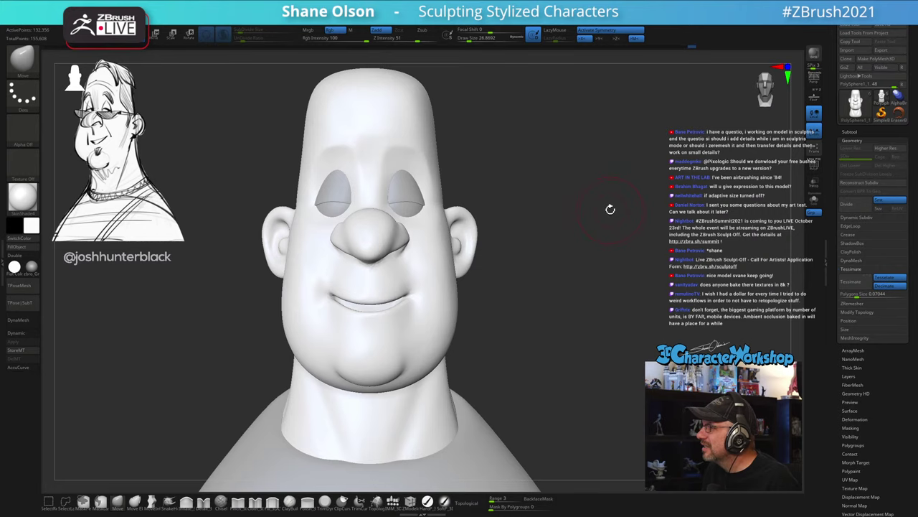
pyautogui.moveTo(610, 209)
pyautogui.mouseDown(button='right')
pyautogui.moveTo(611, 188)
pyautogui.moveTo(597, 188)
pyautogui.mouseUp(button='right')
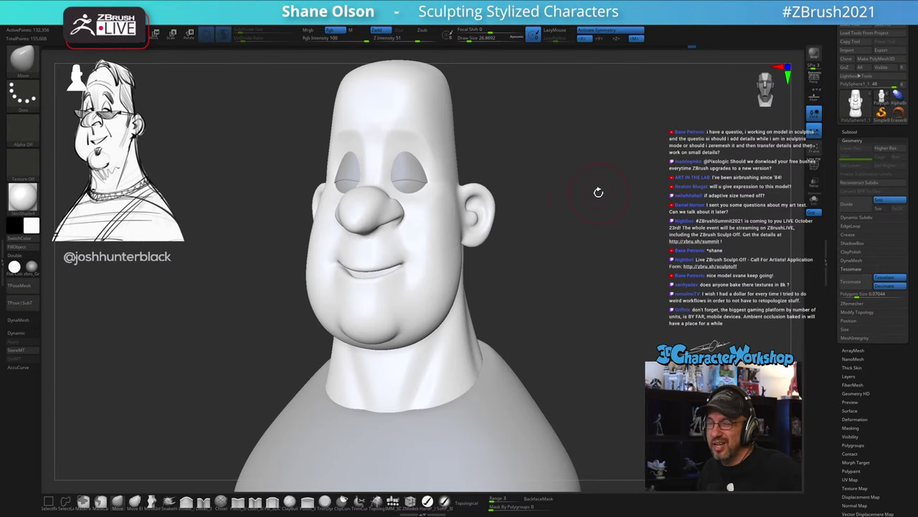
pyautogui.keyDown('ctrl'); pyautogui.moveTo(530, 198); pyautogui.dragTo(563, 192, button='right'); pyautogui.keyUp('ctrl')
# Step: Select the eyeballs, show the surrounding head as transparent, recentre the transform gizmo on the eye and nudge the eyes slightly
pyautogui.keyDown('alt'); pyautogui.click(406, 219); pyautogui.keyUp('alt')
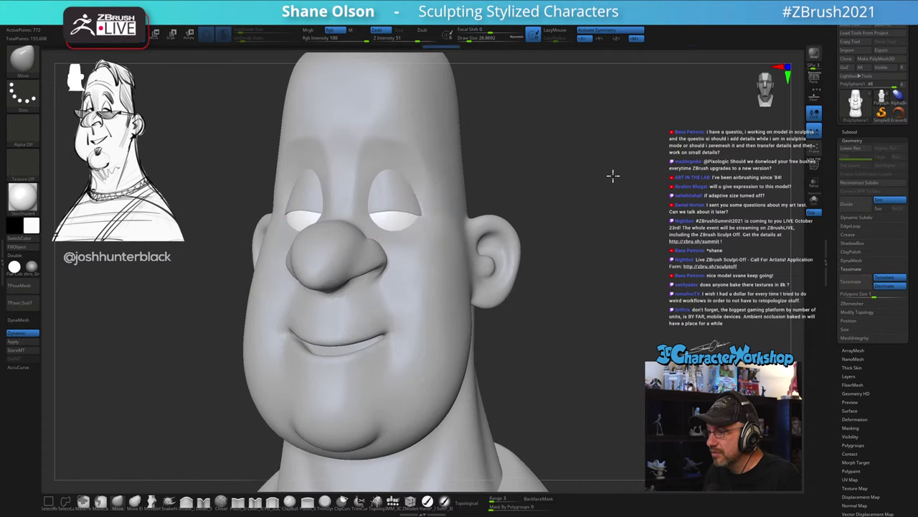
pyautogui.moveTo(613, 177); pyautogui.dragTo(579, 161)
pyautogui.press('w')
pyautogui.moveTo(562, 152); pyautogui.dragTo(541, 169, button='right')
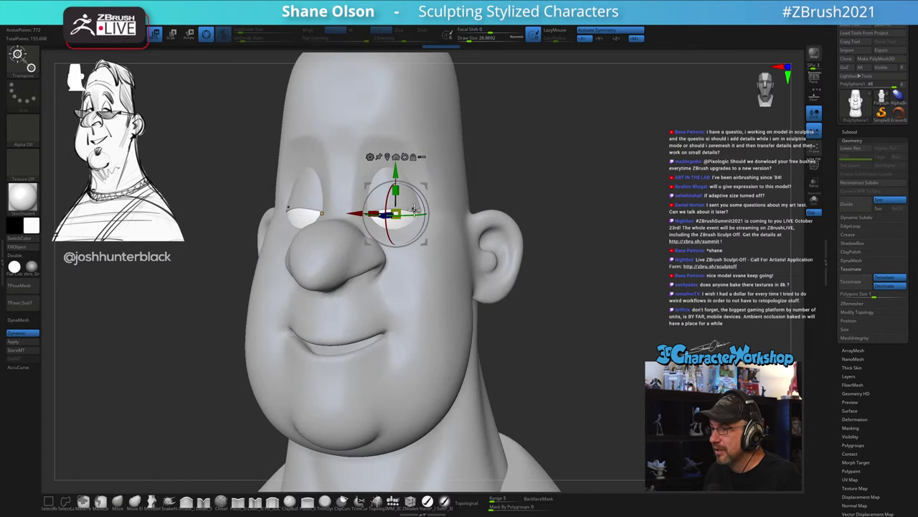
pyautogui.click(424, 156)
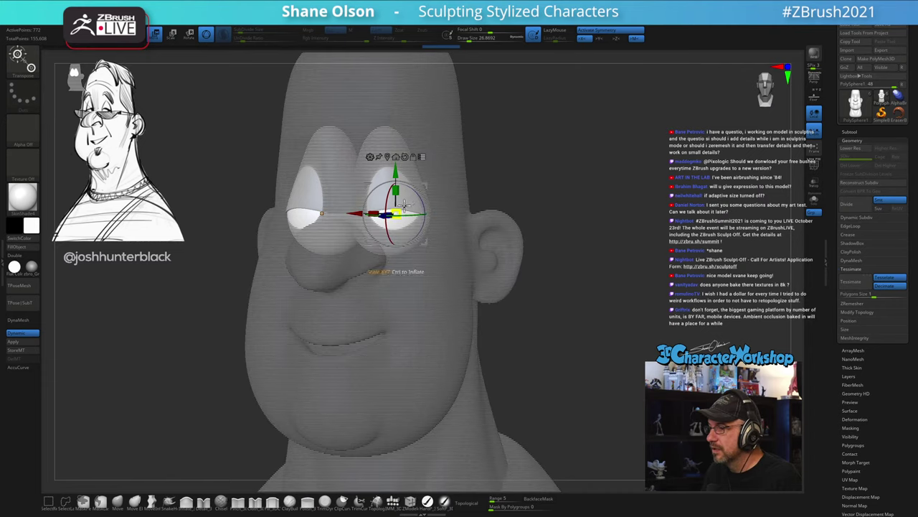
pyautogui.moveTo(403, 209); pyautogui.dragTo(609, 172)
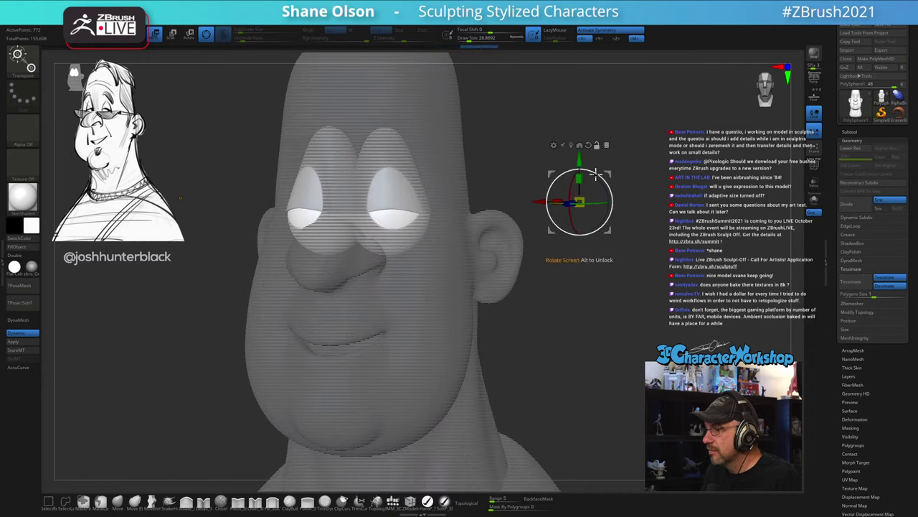
pyautogui.click(389, 212)
pyautogui.moveTo(388, 211); pyautogui.dragTo(386, 221)
pyautogui.moveTo(586, 166); pyautogui.dragTo(509, 155)
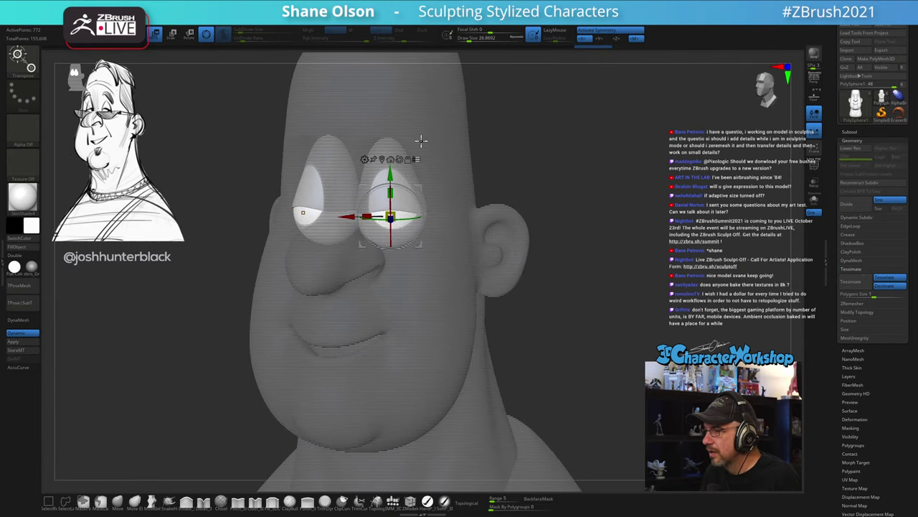
pyautogui.press('q')
# Step: Adjust the eyes' sideways position with the surrounding head shown as transparent, then restore the solid view and return to drawing mode
pyautogui.moveTo(594, 193)
pyautogui.mouseDown()
pyautogui.moveTo(625, 193)
pyautogui.moveTo(624, 205)
pyautogui.moveTo(593, 205)
pyautogui.mouseUp()
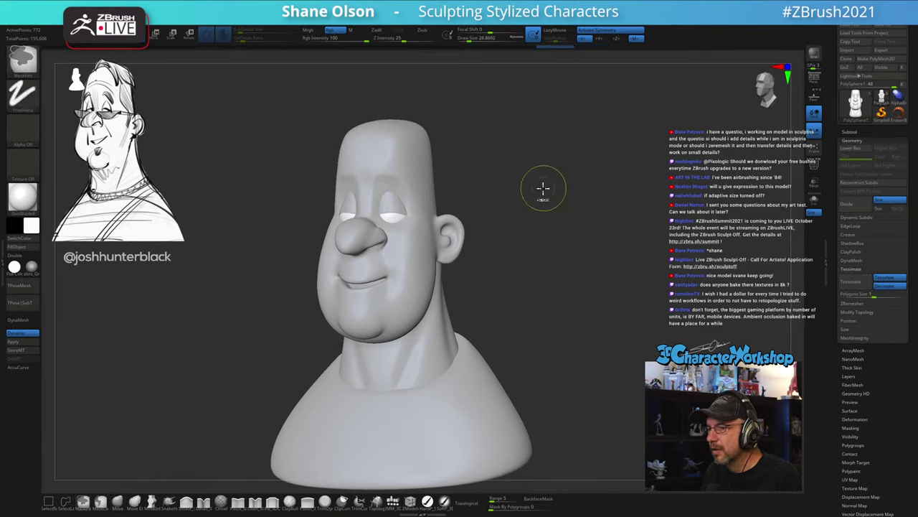
pyautogui.keyDown('shift'); pyautogui.moveTo(539, 180); pyautogui.dragTo(541, 177); pyautogui.keyUp('shift')
pyautogui.press('w')
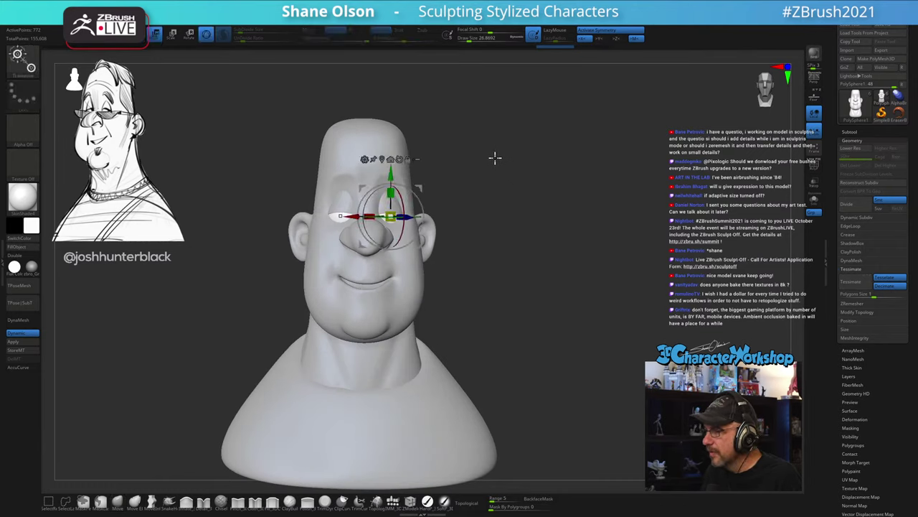
pyautogui.keyDown('alt'); pyautogui.moveTo(495, 158); pyautogui.dragTo(502, 189); pyautogui.keyUp('alt')
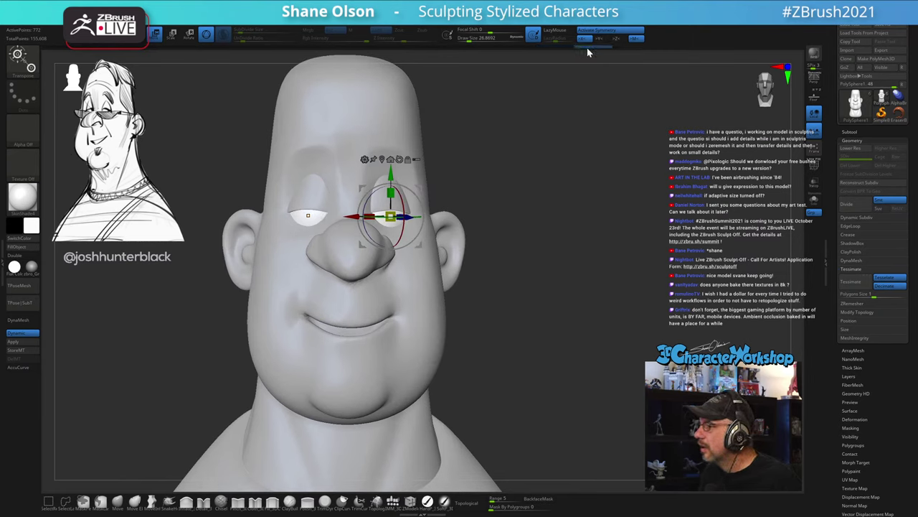
pyautogui.click(418, 160)
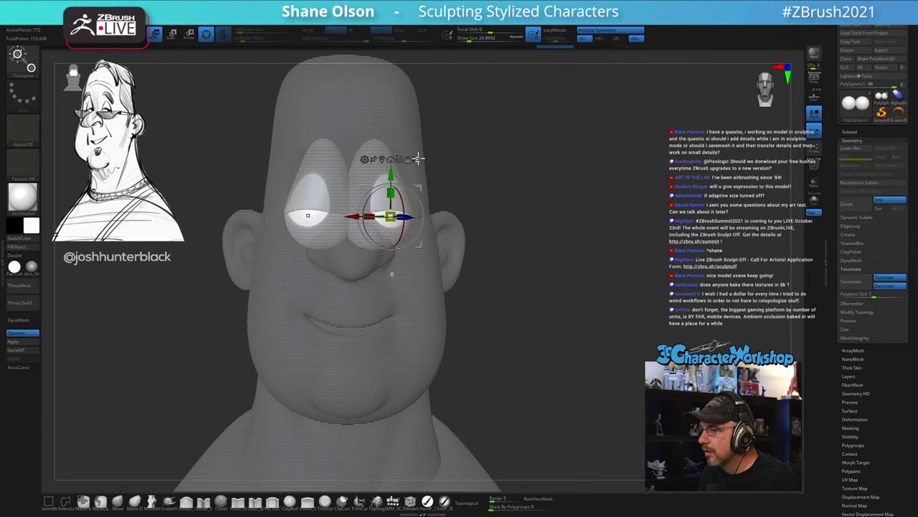
pyautogui.click(419, 159)
pyautogui.click(419, 159)
pyautogui.moveTo(506, 147); pyautogui.dragTo(508, 210)
pyautogui.moveTo(368, 223); pyautogui.dragTo(348, 227)
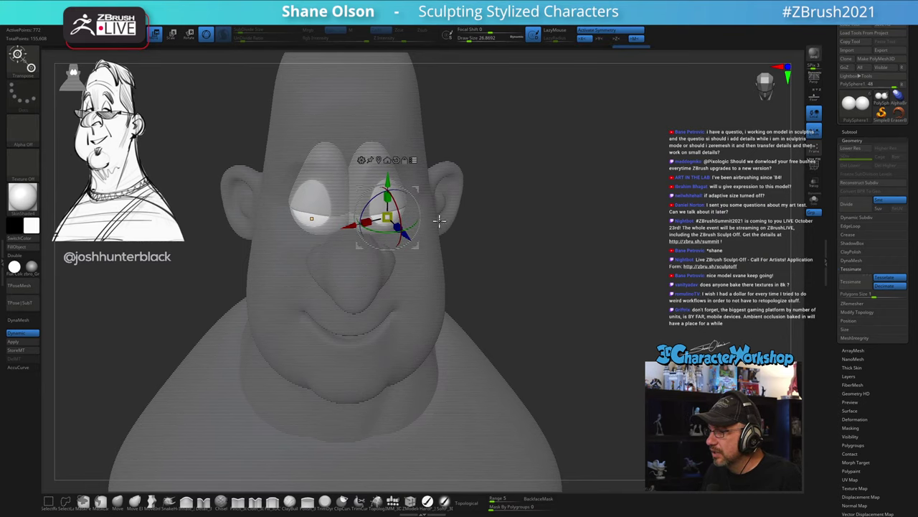
pyautogui.moveTo(524, 216)
pyautogui.mouseDown()
pyautogui.moveTo(561, 219)
pyautogui.moveTo(547, 219)
pyautogui.mouseUp()
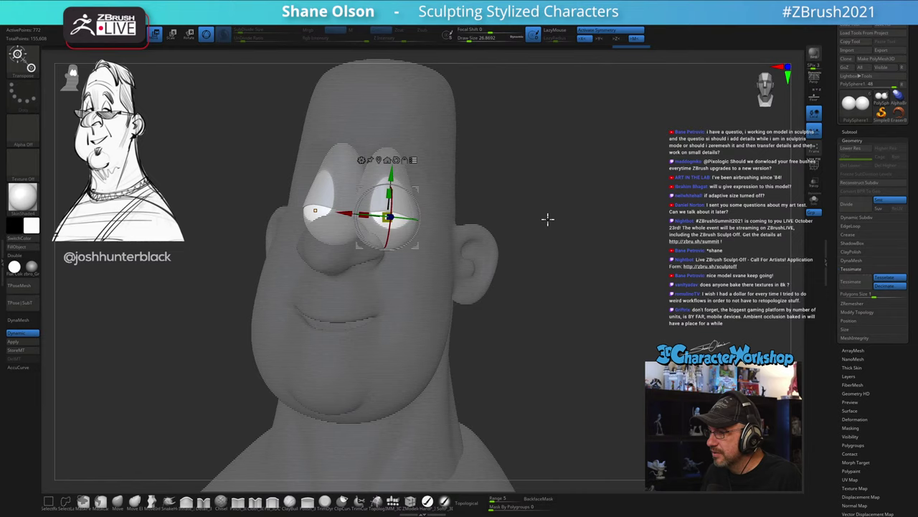
pyautogui.click(414, 160)
pyautogui.press('q')
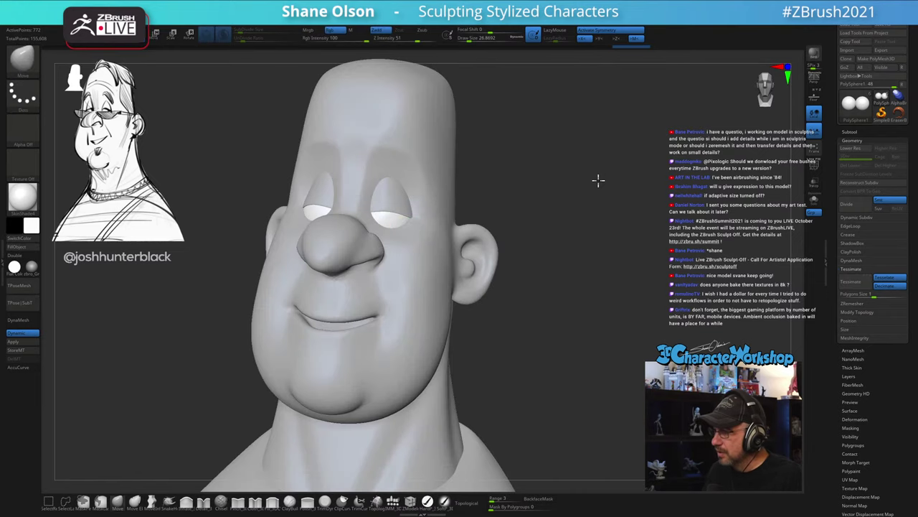
# Step: Select the head and reshape and smooth the back of the head and neck in profile at a draw size of about 65
pyautogui.moveTo(599, 181)
pyautogui.mouseDown()
pyautogui.moveTo(631, 181)
pyautogui.moveTo(568, 177)
pyautogui.moveTo(586, 188)
pyautogui.moveTo(556, 170)
pyautogui.moveTo(564, 174)
pyautogui.mouseUp()
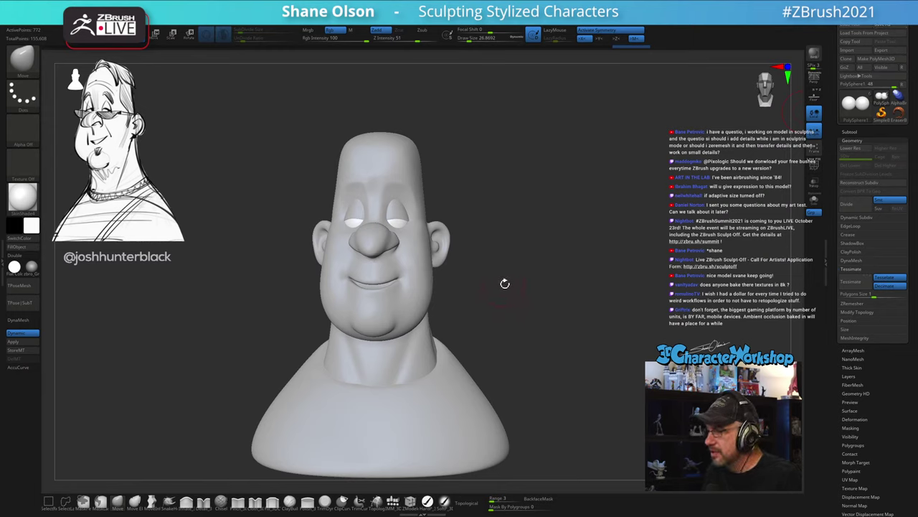
pyautogui.moveTo(505, 285); pyautogui.dragTo(534, 284)
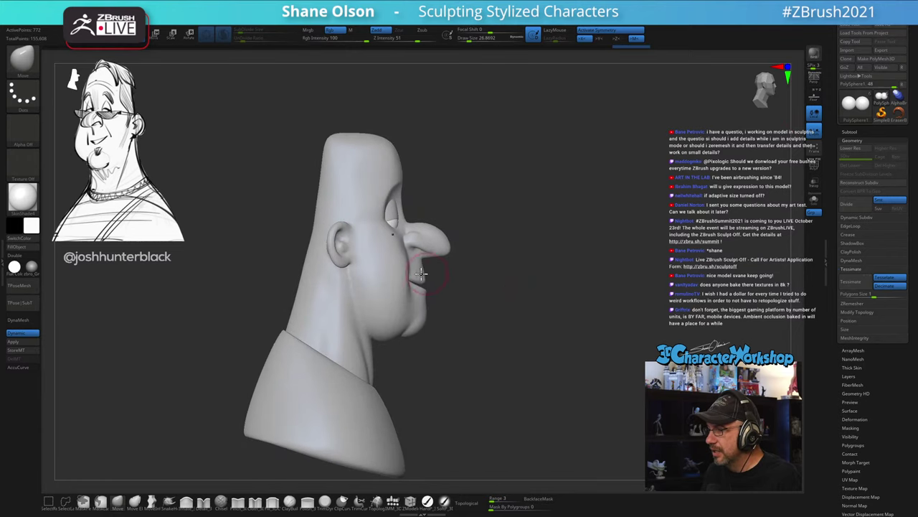
pyautogui.moveTo(552, 335); pyautogui.dragTo(531, 334)
pyautogui.moveTo(495, 272)
pyautogui.mouseDown()
pyautogui.moveTo(531, 249)
pyautogui.moveTo(499, 249)
pyautogui.mouseUp()
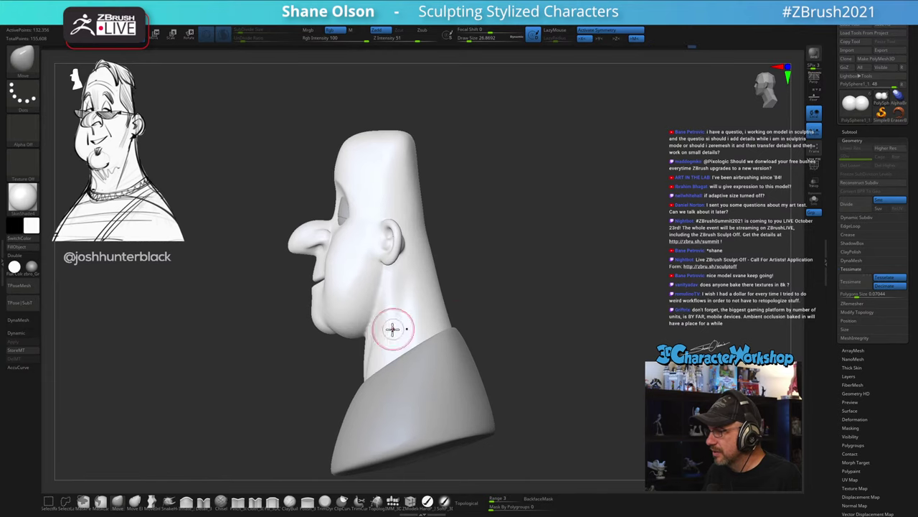
pyautogui.press('b')
pyautogui.click(192, 396)
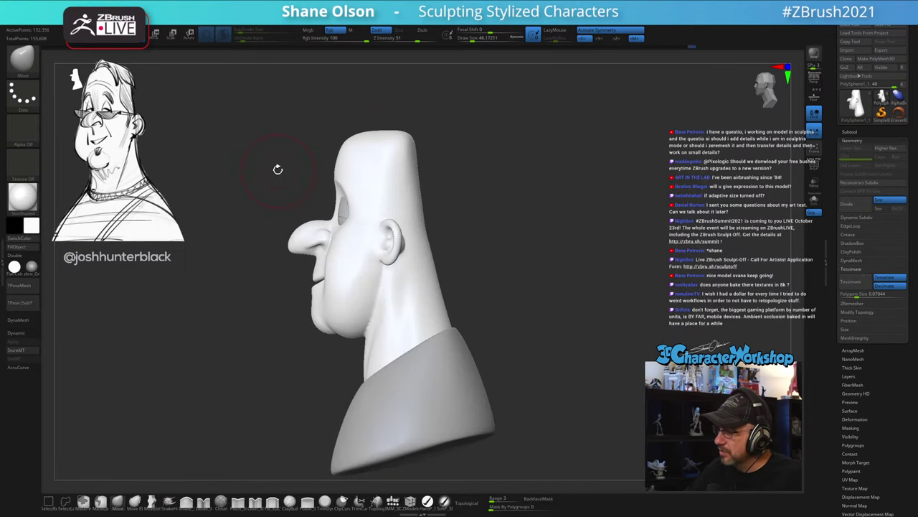
pyautogui.press('s')
pyautogui.moveTo(437, 260); pyautogui.dragTo(429, 263)
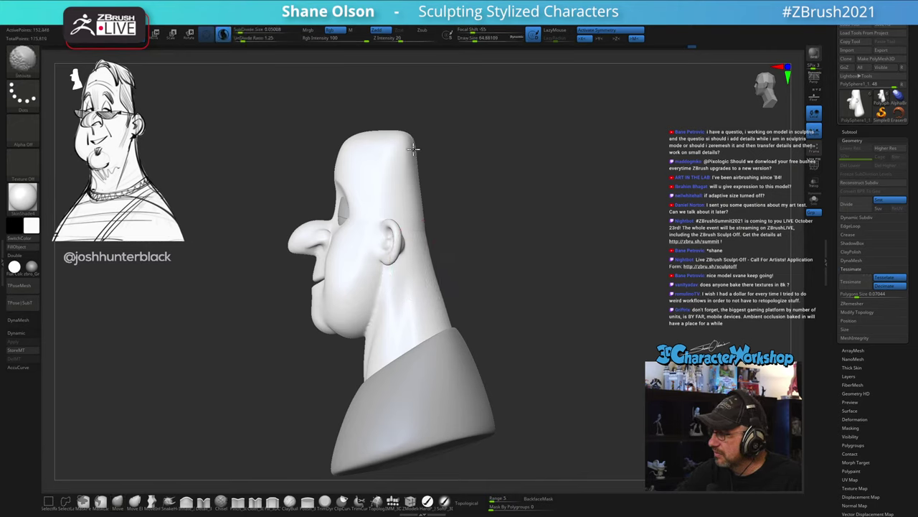
pyautogui.moveTo(478, 310); pyautogui.dragTo(528, 349)
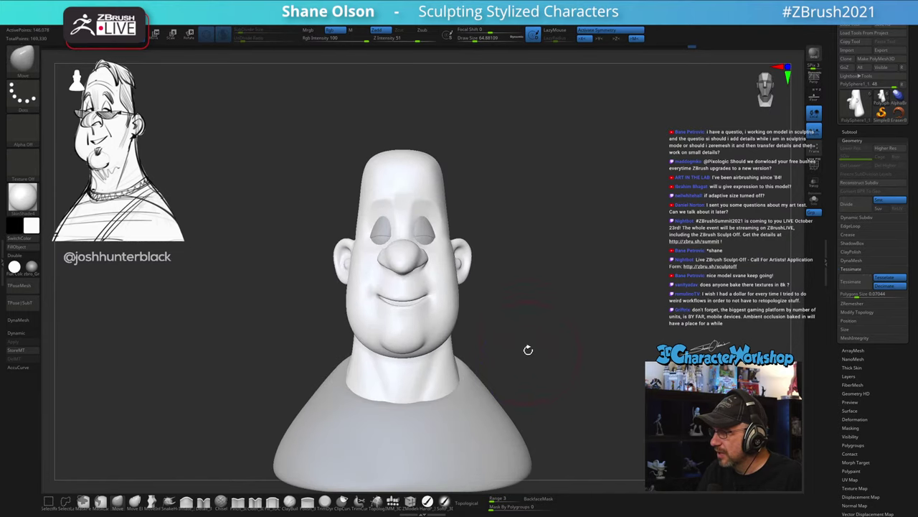
# Step: Narrow and round the top of the head from the front with the Move brush at a draw size of about 74
pyautogui.moveTo(534, 293); pyautogui.dragTo(531, 300)
pyautogui.moveTo(524, 363); pyautogui.dragTo(530, 352)
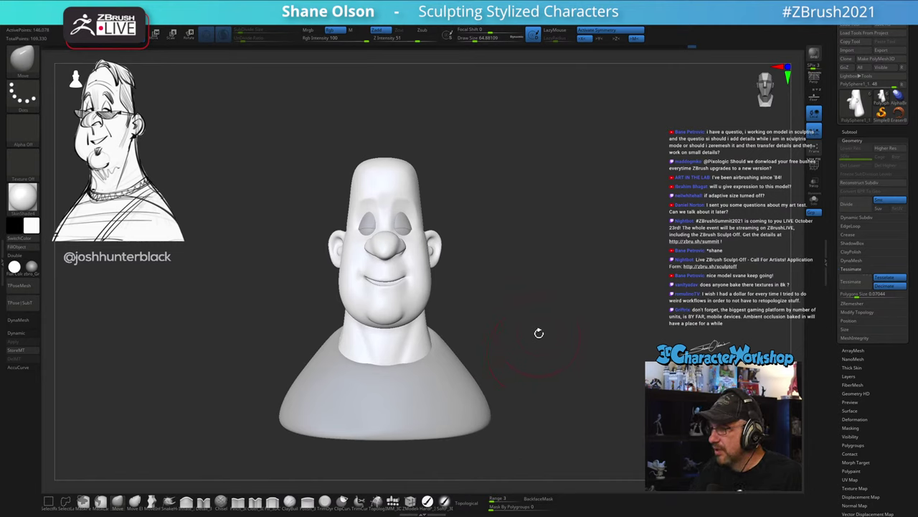
pyautogui.press('s')
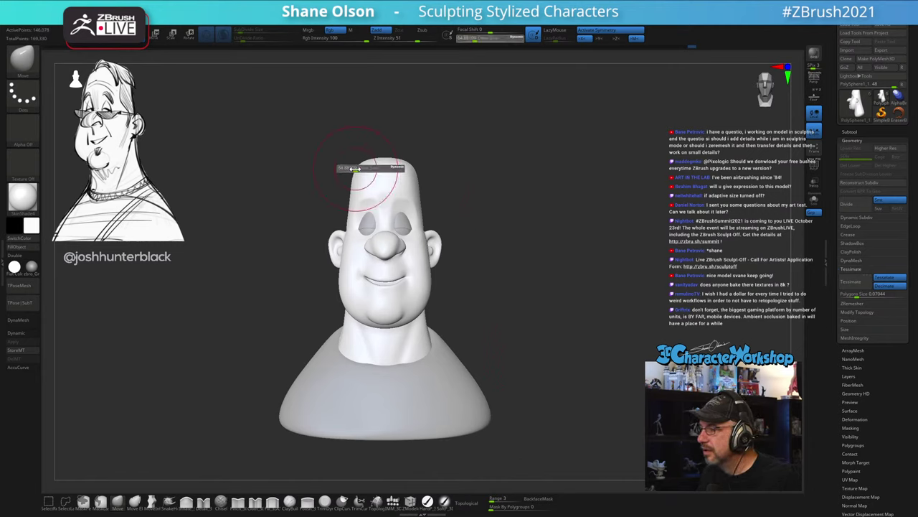
pyautogui.moveTo(354, 170); pyautogui.dragTo(357, 170)
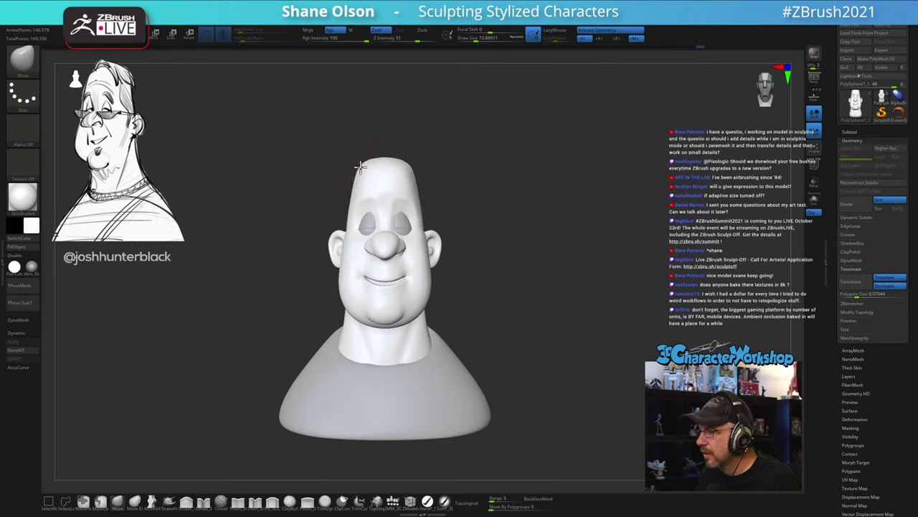
pyautogui.moveTo(440, 172)
pyautogui.mouseDown()
pyautogui.moveTo(434, 199)
pyautogui.moveTo(402, 199)
pyautogui.moveTo(467, 196)
pyautogui.moveTo(537, 215)
pyautogui.moveTo(536, 226)
pyautogui.moveTo(525, 199)
pyautogui.mouseUp()
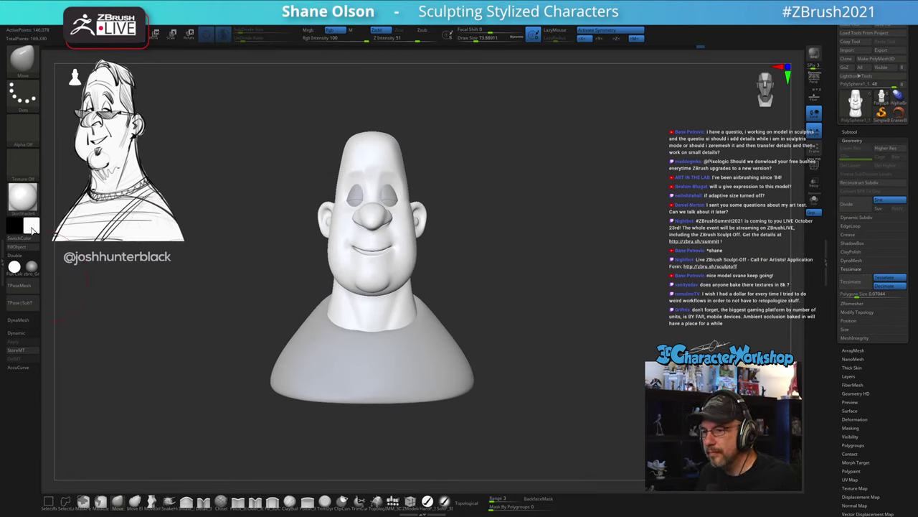
# Step: Set the active colour to a light, warm beige skin tone and check it on the bust
pyautogui.click(32, 230)
pyautogui.click(76, 161)
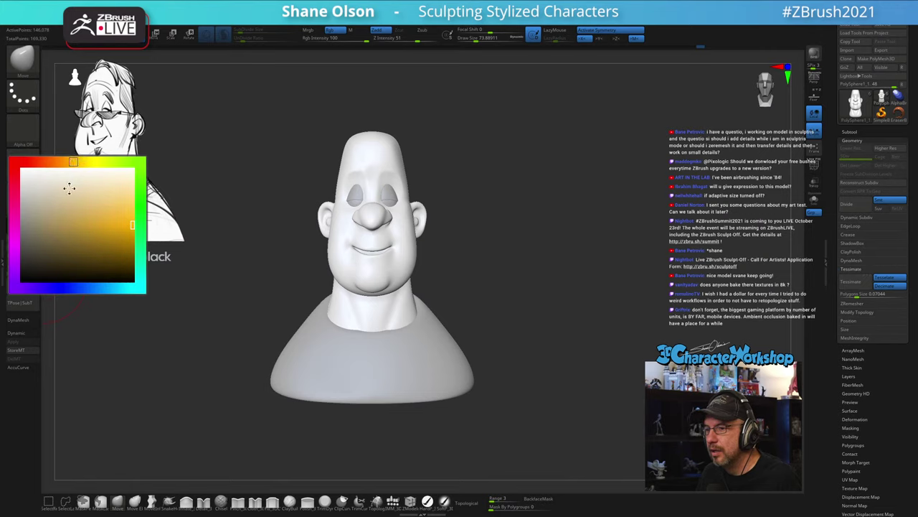
pyautogui.click(63, 203)
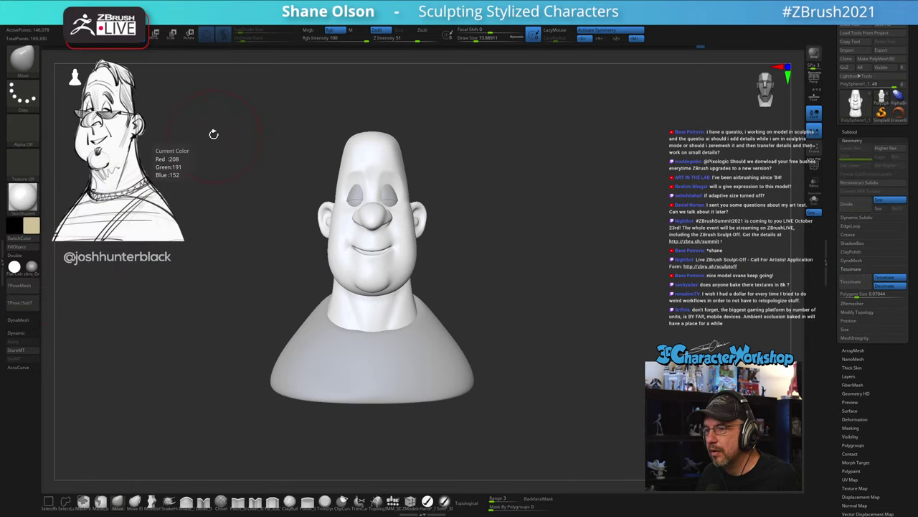
pyautogui.click(32, 229)
pyautogui.click(70, 163)
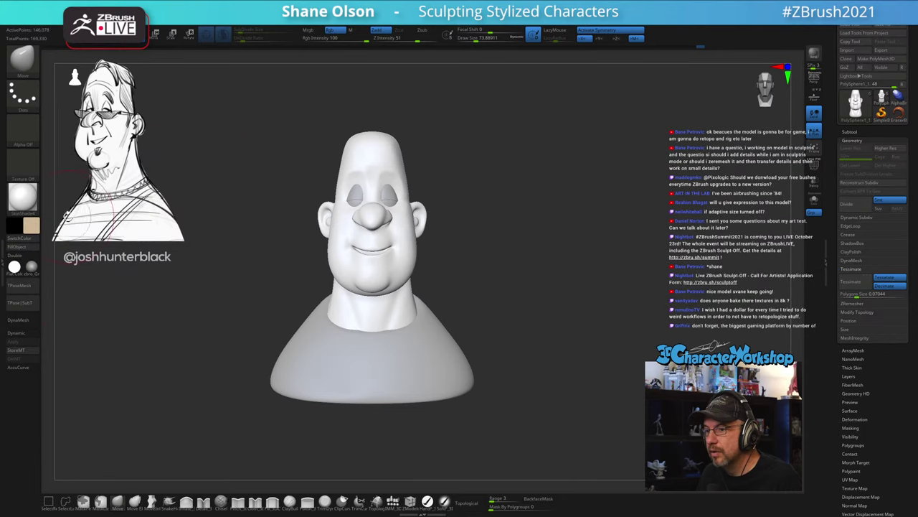
pyautogui.moveTo(558, 174); pyautogui.dragTo(555, 209)
pyautogui.moveTo(577, 171); pyautogui.dragTo(520, 203)
pyautogui.moveTo(574, 200); pyautogui.dragTo(362, 258)
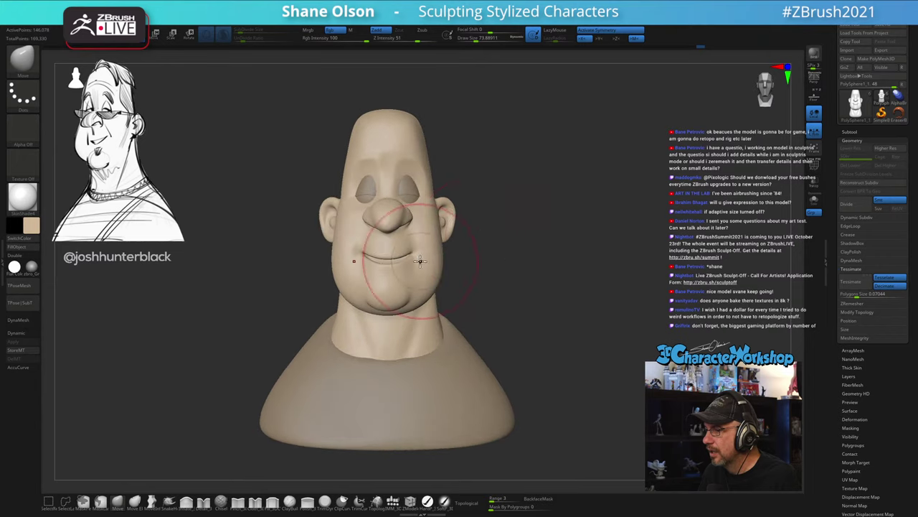
# Step: Switch to the hard paint brush at a draw size of about 39 and fill the head and eyelids with the beige skin colour
pyautogui.click(427, 501)
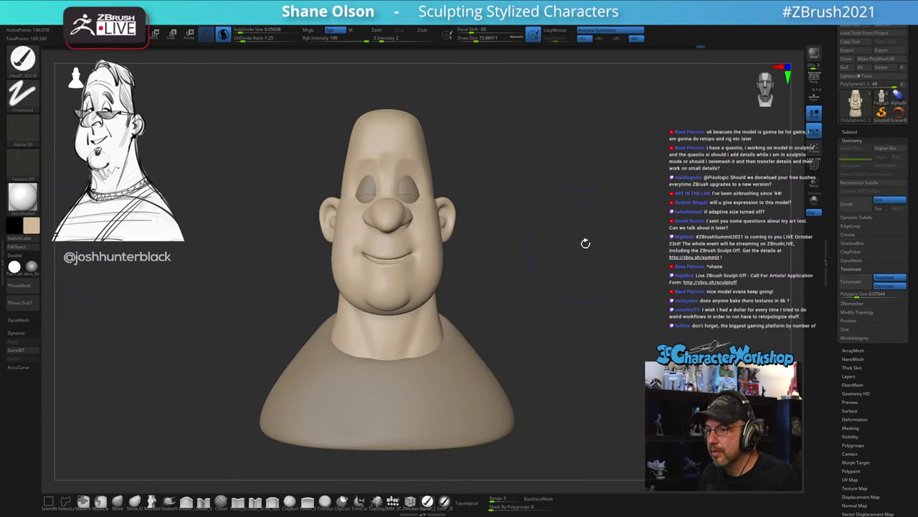
pyautogui.moveTo(584, 244)
pyautogui.mouseDown()
pyautogui.moveTo(492, 203)
pyautogui.moveTo(544, 191)
pyautogui.moveTo(533, 189)
pyautogui.mouseUp()
pyautogui.press('s')
pyautogui.keyDown('alt'); pyautogui.click(406, 175); pyautogui.keyUp('alt')
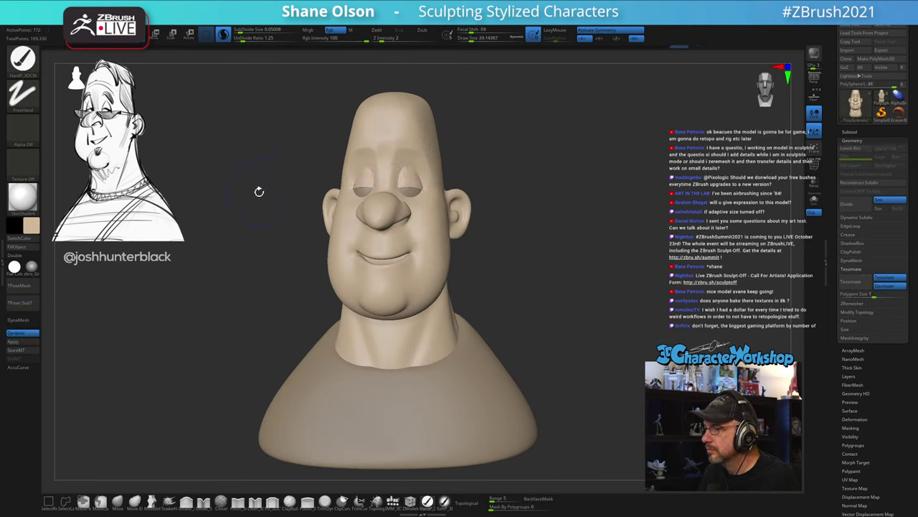
pyautogui.click(24, 247)
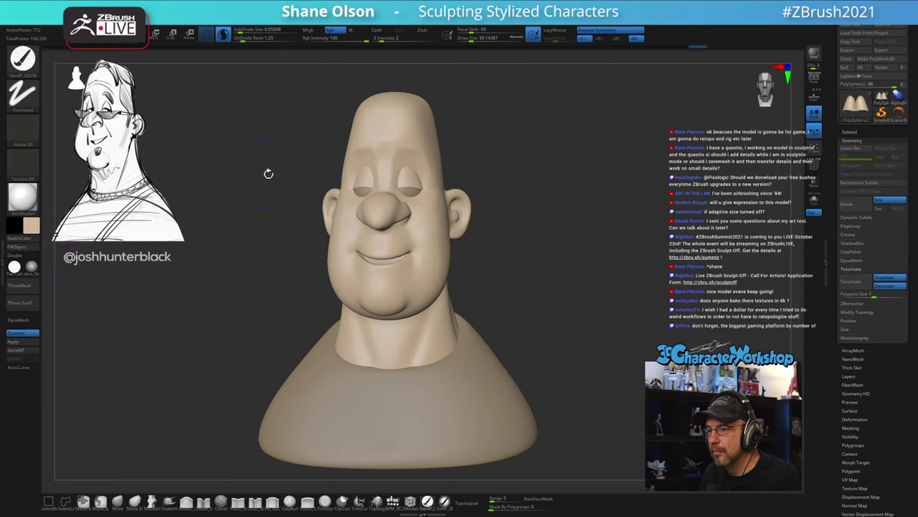
pyautogui.moveTo(541, 179); pyautogui.dragTo(558, 182)
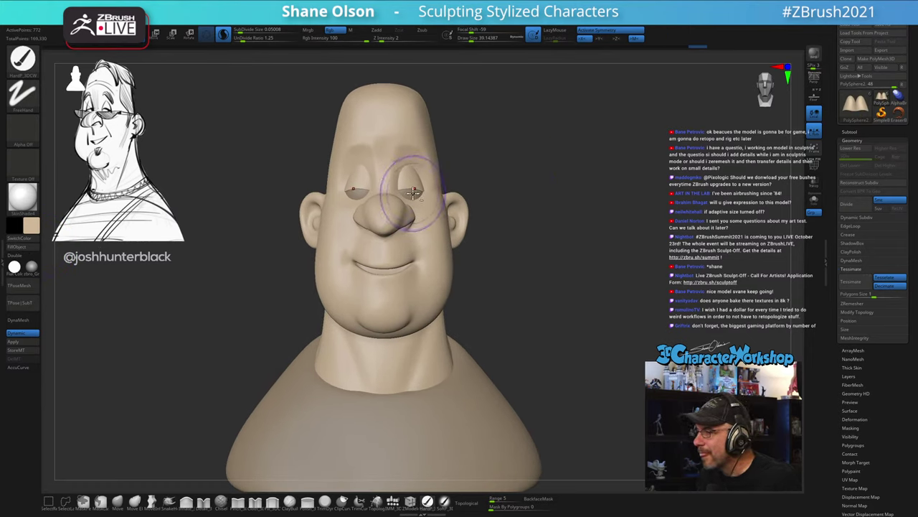
# Step: Choose an off-white colour and fill the eyeballs with it
pyautogui.click(32, 225)
pyautogui.moveTo(53, 198); pyautogui.dragTo(38, 181)
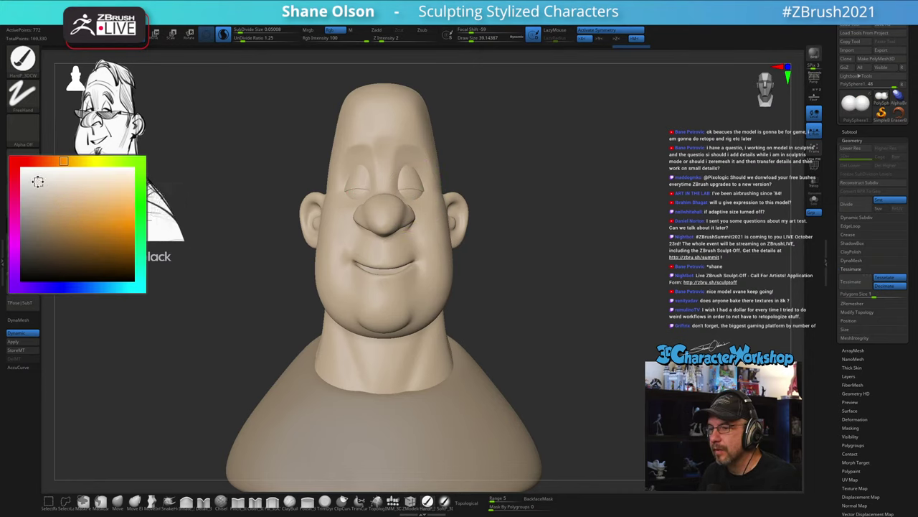
pyautogui.click(74, 160)
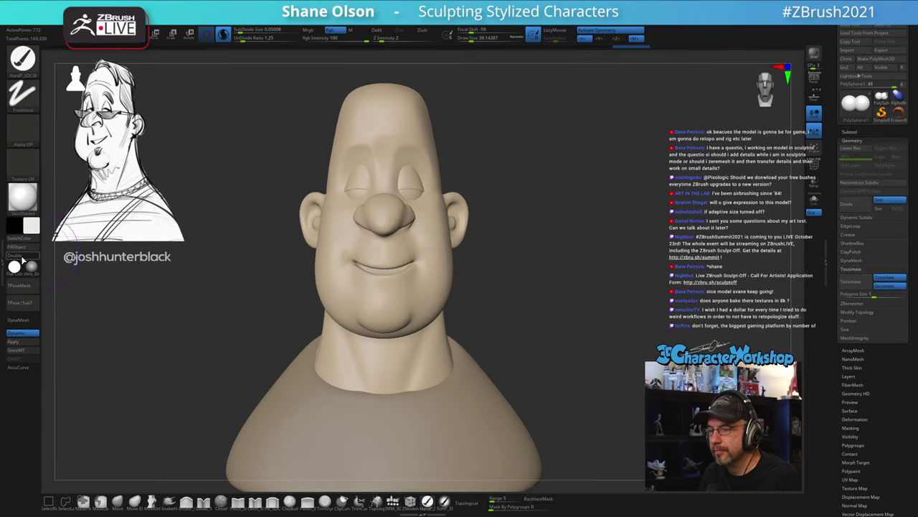
pyautogui.click(24, 252)
pyautogui.moveTo(576, 266); pyautogui.dragTo(523, 252)
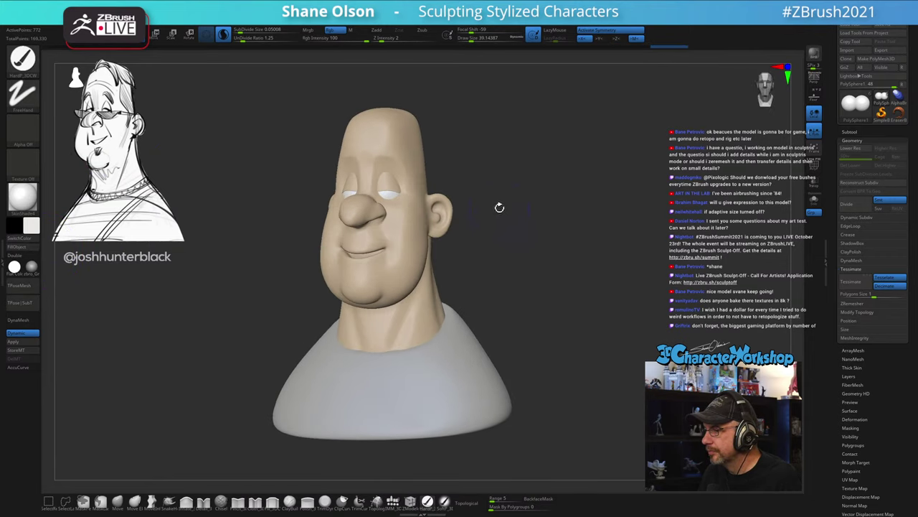
pyautogui.keyDown('alt'); pyautogui.moveTo(499, 208); pyautogui.dragTo(483, 227); pyautogui.keyUp('alt')
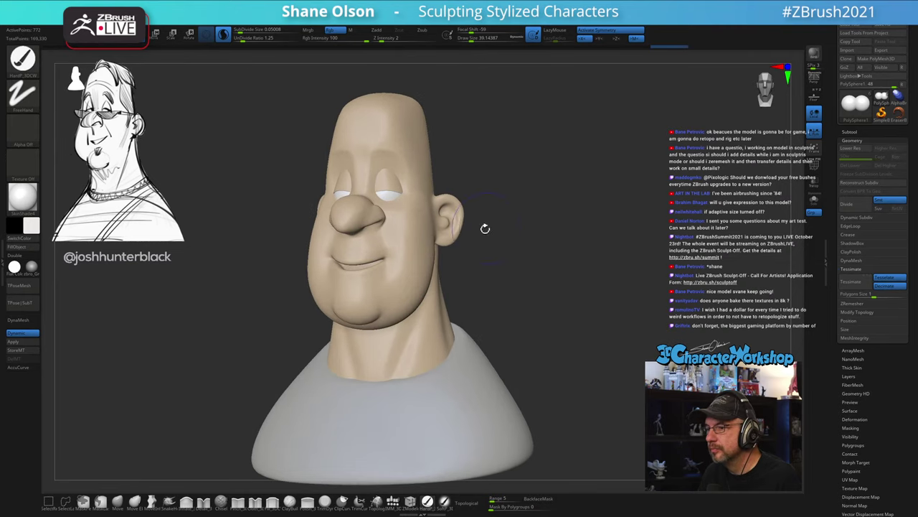
# Step: Select the shoulder piece and give it a muted blue shirt colour
pyautogui.keyDown('alt'); pyautogui.click(413, 243); pyautogui.keyUp('alt')
pyautogui.keyDown('alt'); pyautogui.click(325, 436); pyautogui.keyUp('alt')
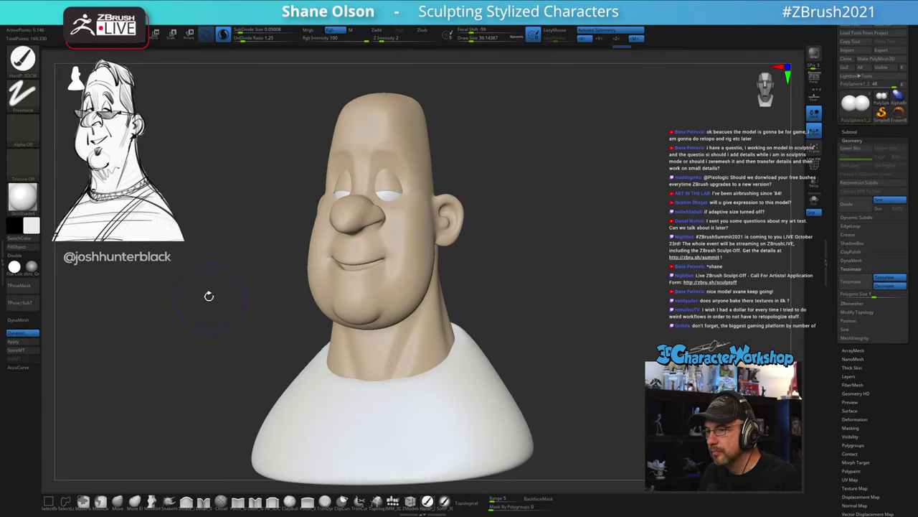
pyautogui.moveTo(235, 286); pyautogui.dragTo(268, 238)
pyautogui.click(30, 226)
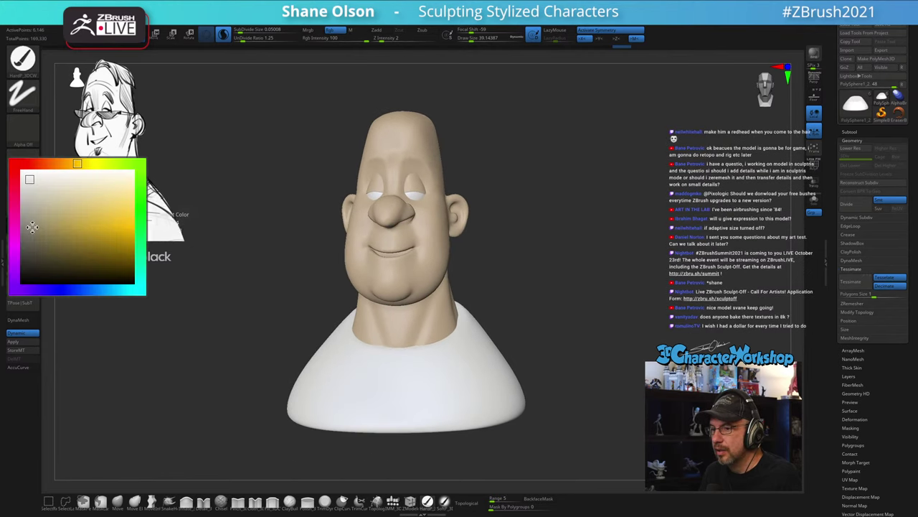
pyautogui.moveTo(48, 290); pyautogui.dragTo(106, 291)
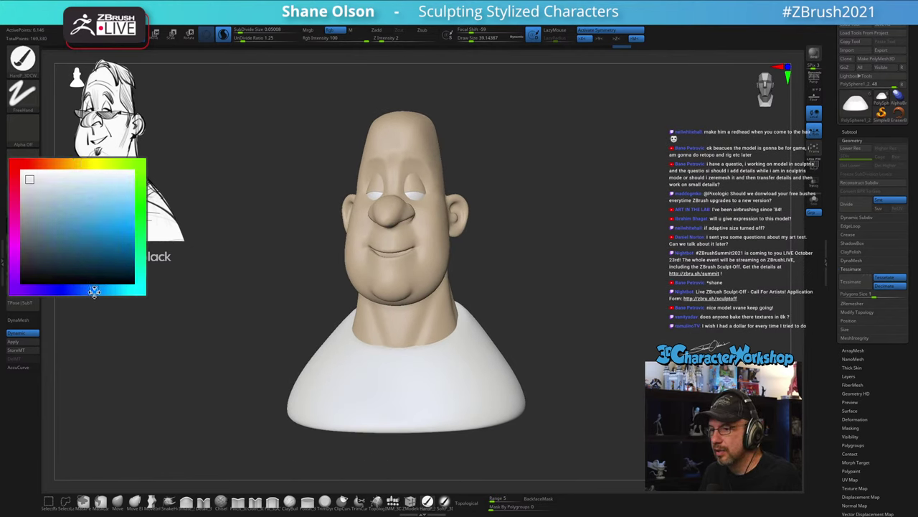
pyautogui.click(46, 220)
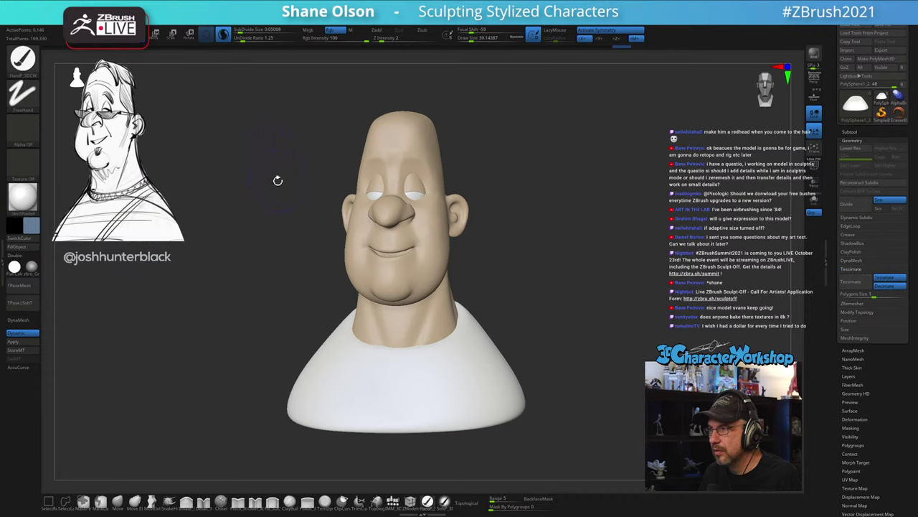
pyautogui.moveTo(277, 180); pyautogui.dragTo(267, 197)
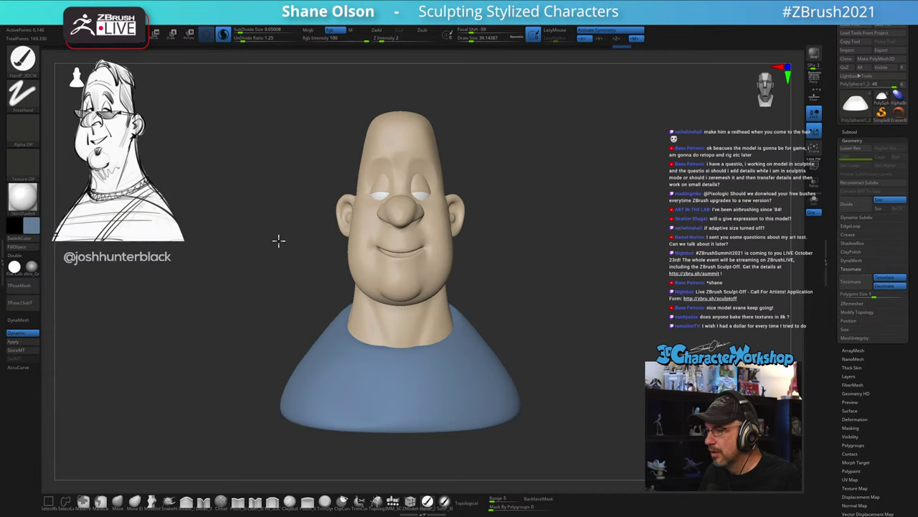
# Step: Try a muted green as the shirt colour on the shoulders
pyautogui.moveTo(280, 241)
pyautogui.mouseDown()
pyautogui.moveTo(273, 220)
pyautogui.moveTo(297, 196)
pyautogui.moveTo(259, 174)
pyautogui.mouseUp()
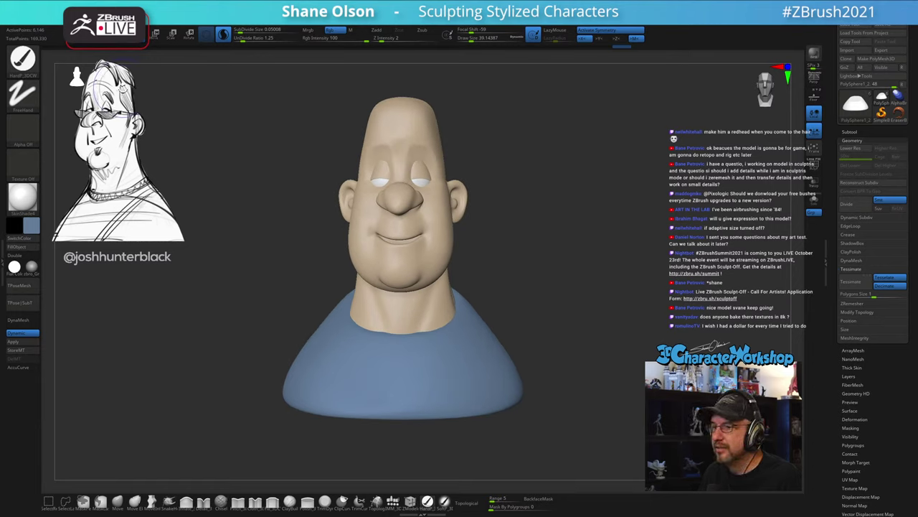
pyautogui.click(33, 227)
pyautogui.moveTo(136, 162); pyautogui.dragTo(144, 221)
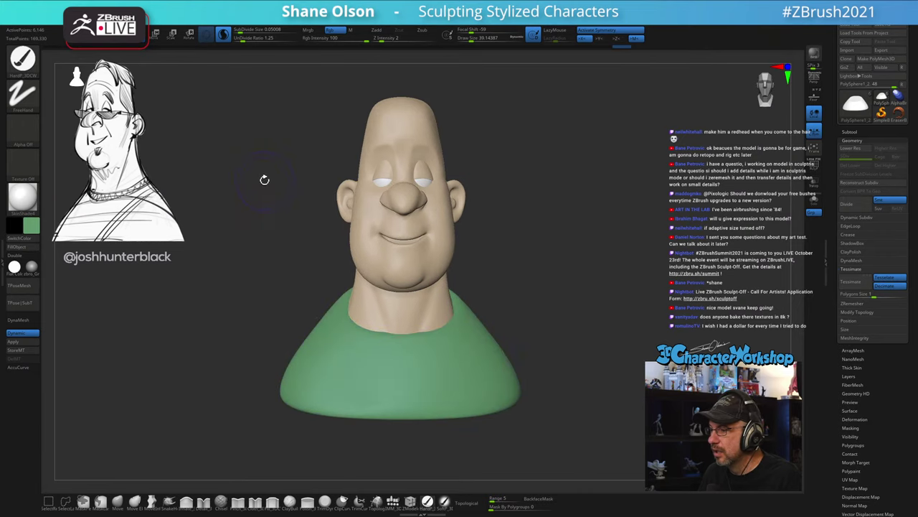
pyautogui.moveTo(262, 179); pyautogui.dragTo(258, 182)
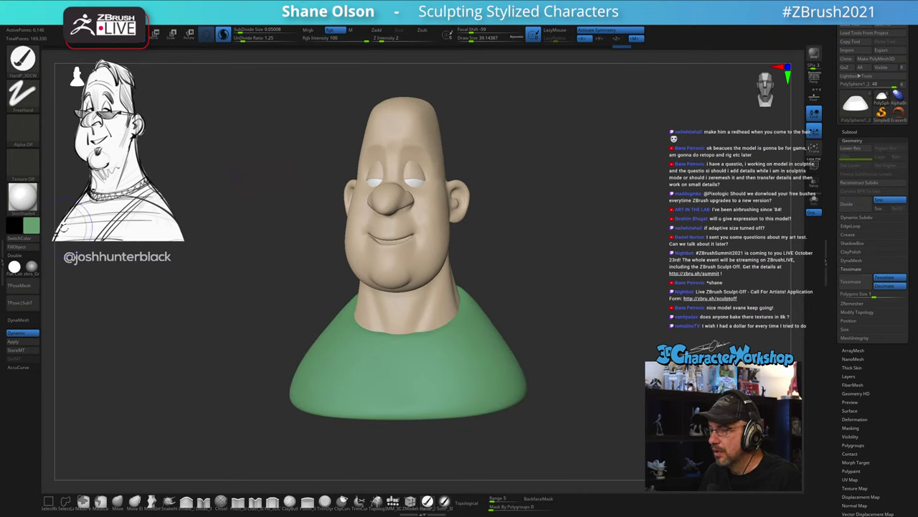
# Step: Change the shirt colour to a muted steel blue and check the shoulder mesh's wireframe
pyautogui.moveTo(32, 228); pyautogui.dragTo(101, 290)
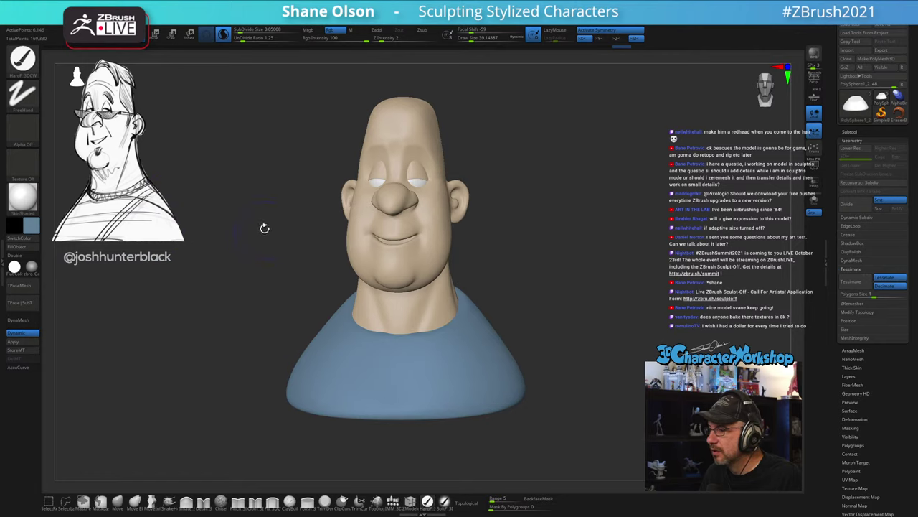
pyautogui.moveTo(263, 227)
pyautogui.mouseDown()
pyautogui.moveTo(294, 222)
pyautogui.moveTo(236, 225)
pyautogui.moveTo(268, 225)
pyautogui.mouseUp()
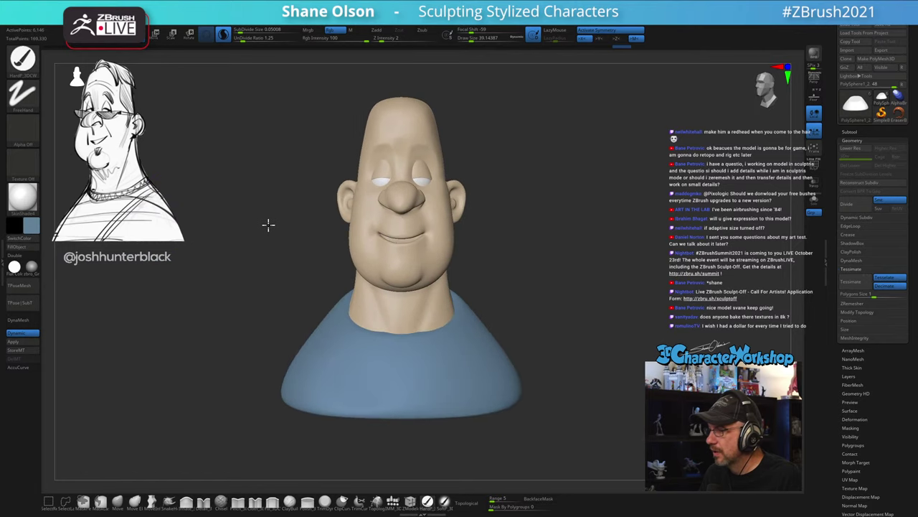
pyautogui.moveTo(576, 264); pyautogui.dragTo(531, 270)
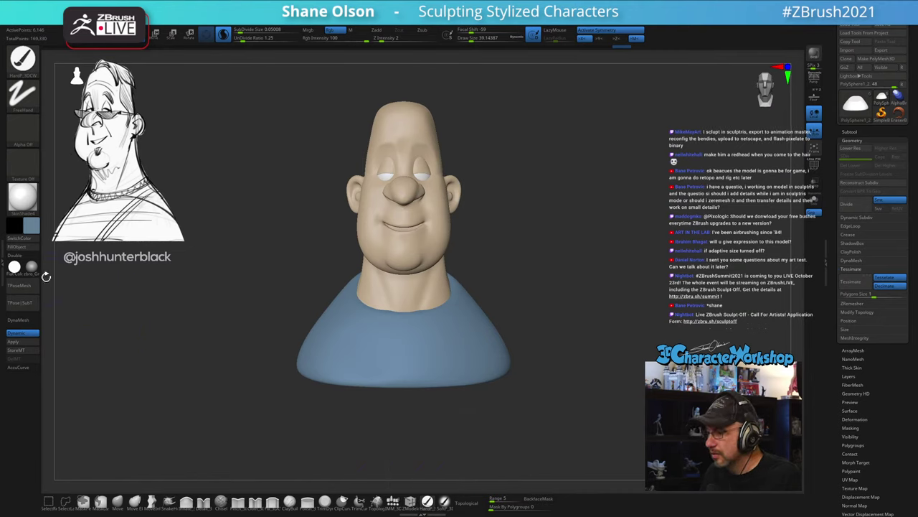
pyautogui.hotkey('shift', 'f')
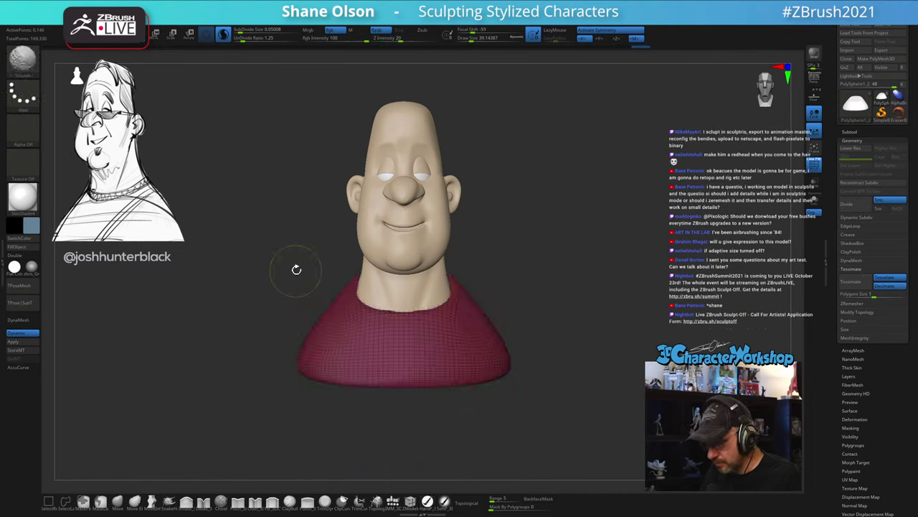
pyautogui.hotkey('shift', 'f')
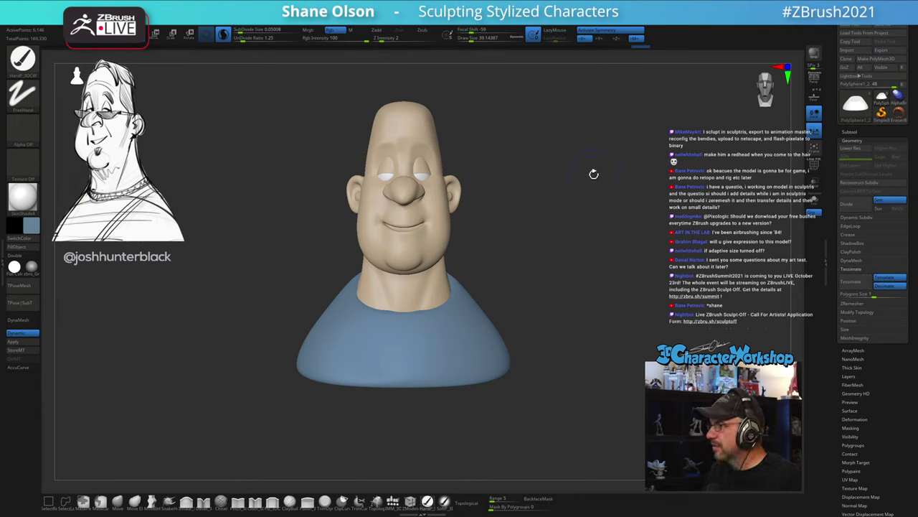
# Step: Choose the Move brush and make the head mesh the active piece for reshaping
pyautogui.keyDown('alt'); pyautogui.moveTo(594, 175); pyautogui.dragTo(561, 205); pyautogui.keyUp('alt')
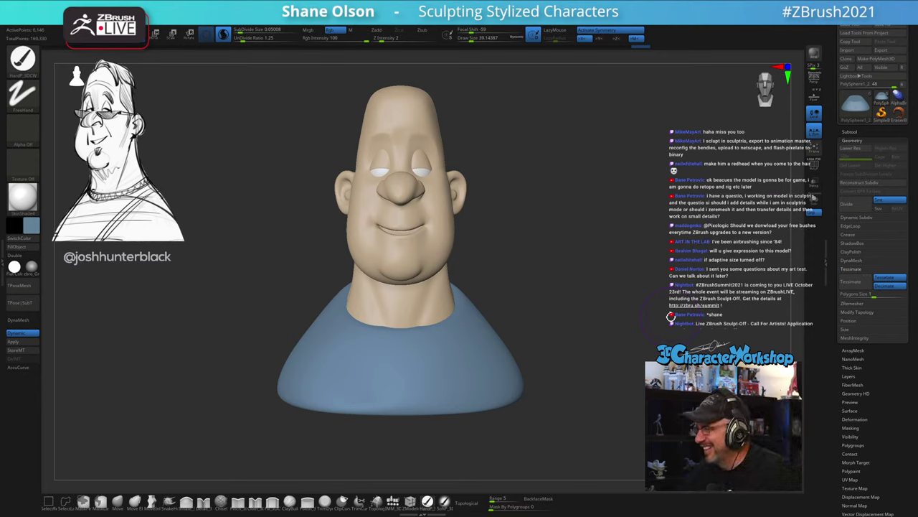
pyautogui.moveTo(583, 303); pyautogui.dragTo(585, 302)
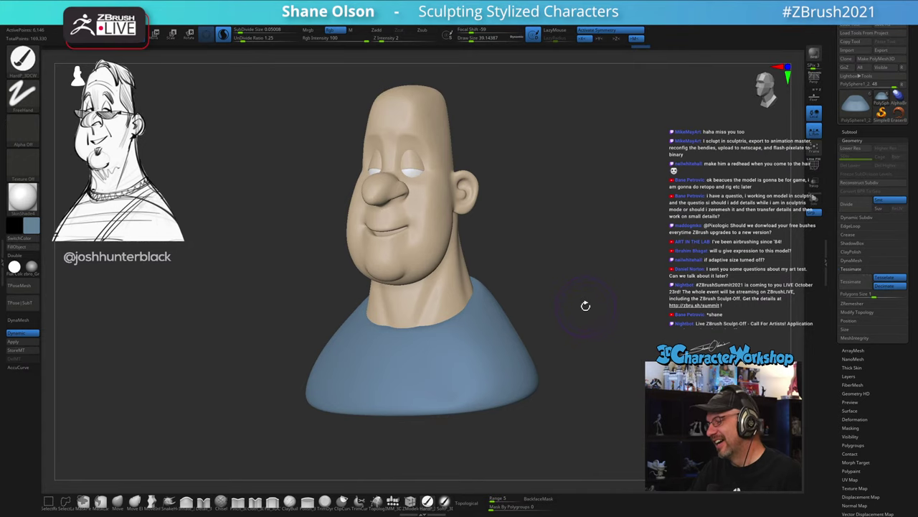
pyautogui.click(118, 502)
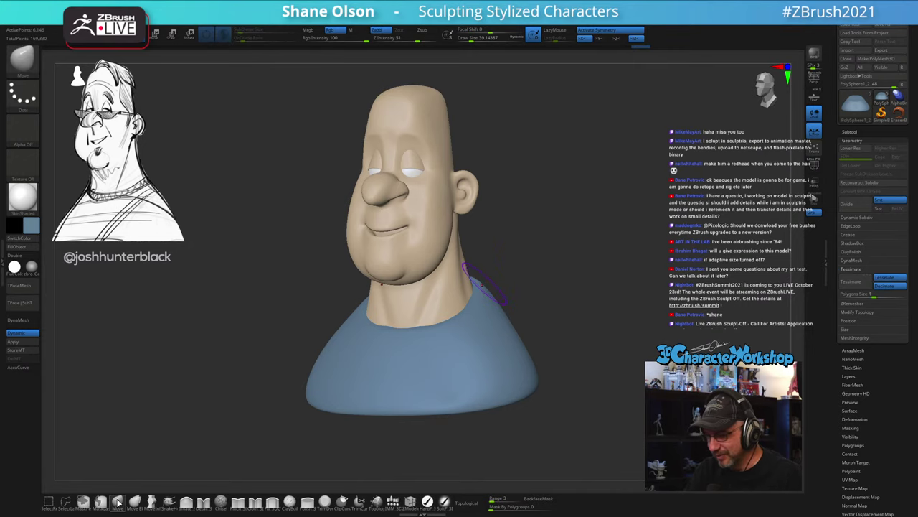
pyautogui.keyDown('alt'); pyautogui.moveTo(270, 318); pyautogui.dragTo(301, 437); pyautogui.keyUp('alt')
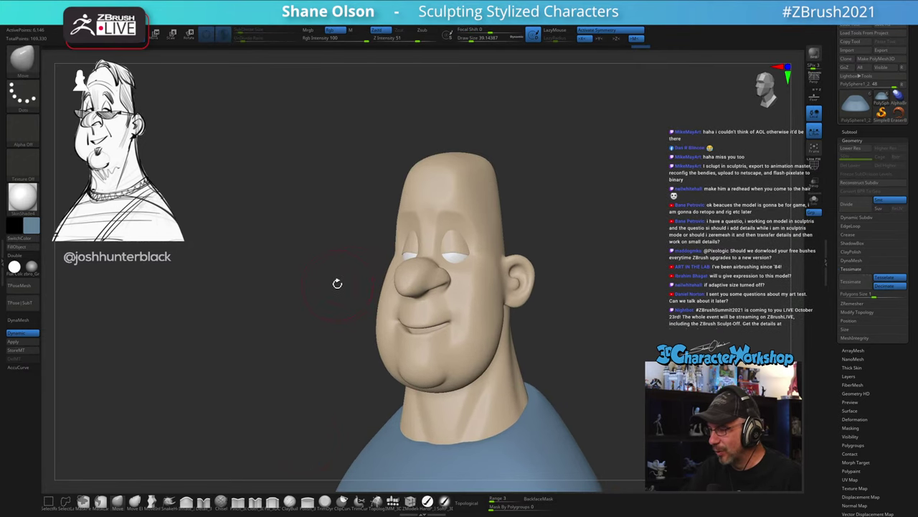
pyautogui.moveTo(346, 267); pyautogui.dragTo(408, 307)
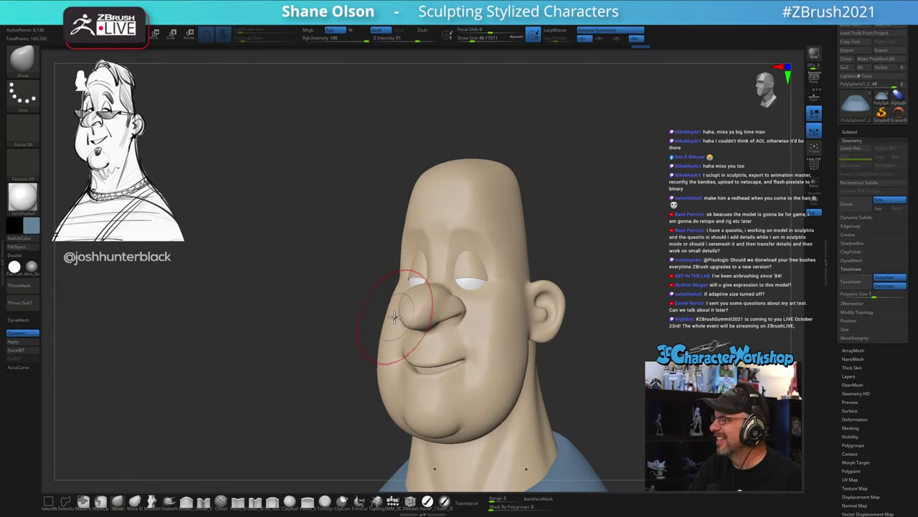
pyautogui.keyDown('alt'); pyautogui.moveTo(366, 307); pyautogui.dragTo(394, 326); pyautogui.keyUp('alt')
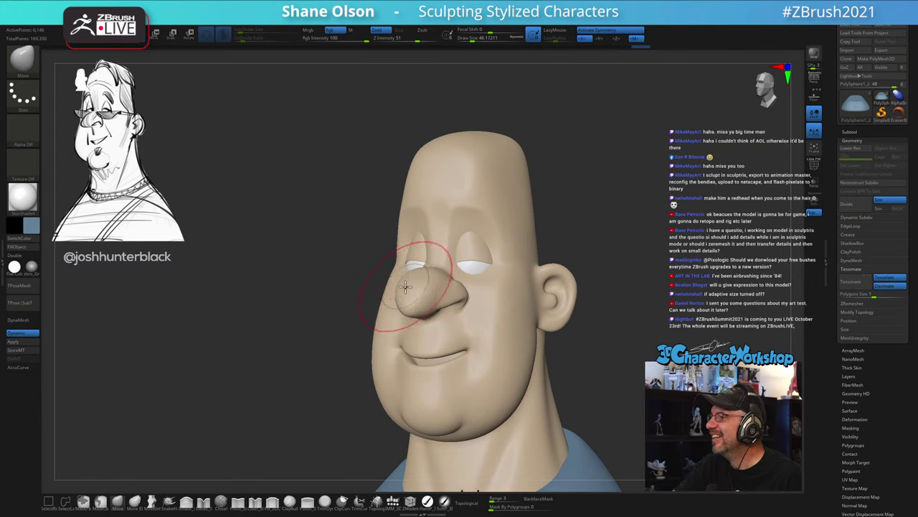
pyautogui.keyDown('alt'); pyautogui.click(390, 289); pyautogui.keyUp('alt')
pyautogui.keyDown('alt'); pyautogui.moveTo(389, 281); pyautogui.dragTo(423, 250, button='right'); pyautogui.keyUp('alt')
pyautogui.keyDown('shift'); pyautogui.moveTo(387, 252); pyautogui.dragTo(382, 276); pyautogui.keyUp('shift')
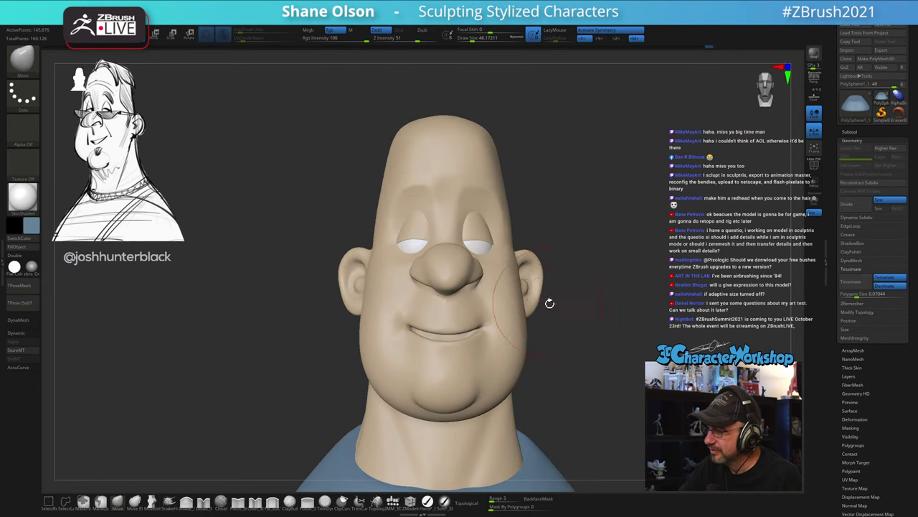
# Step: Adjust the side of the face in front of the ear with the Move brush and smooth the area
pyautogui.moveTo(549, 304); pyautogui.dragTo(537, 316, button='right')
pyautogui.moveTo(514, 291); pyautogui.dragTo(522, 283)
pyautogui.moveTo(524, 283); pyautogui.dragTo(541, 287, button='right')
pyautogui.press('shift')
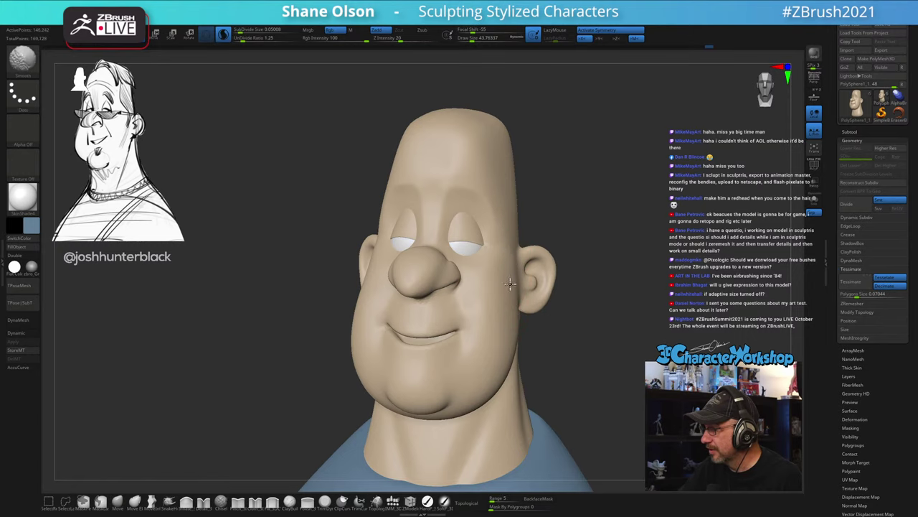
pyautogui.moveTo(510, 296)
pyautogui.mouseDown()
pyautogui.moveTo(550, 328)
pyautogui.moveTo(558, 323)
pyautogui.moveTo(545, 335)
pyautogui.moveTo(547, 312)
pyautogui.moveTo(550, 371)
pyautogui.moveTo(547, 316)
pyautogui.moveTo(545, 324)
pyautogui.moveTo(558, 321)
pyautogui.mouseUp()
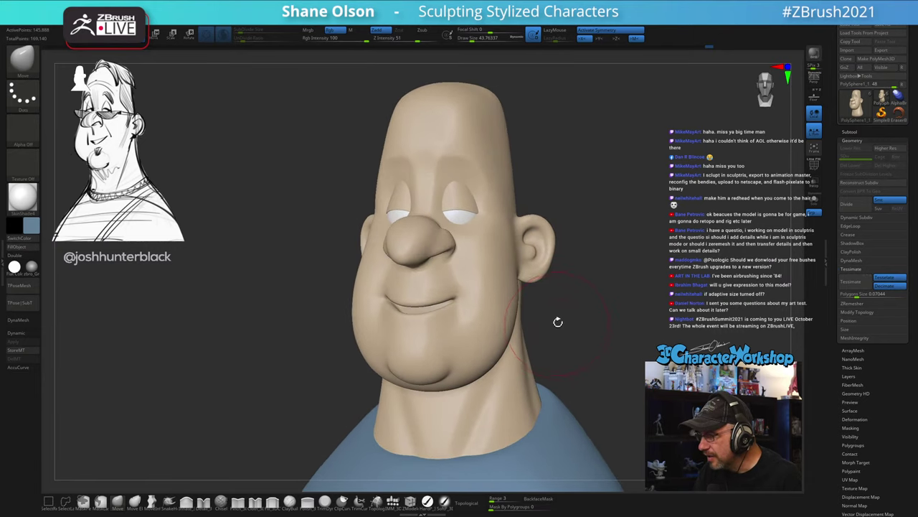
pyautogui.moveTo(366, 176)
pyautogui.keyDown('alt'); pyautogui.mouseDown()
pyautogui.moveTo(371, 203)
pyautogui.moveTo(384, 208)
pyautogui.mouseUp(); pyautogui.keyUp('alt')
pyautogui.press('s')
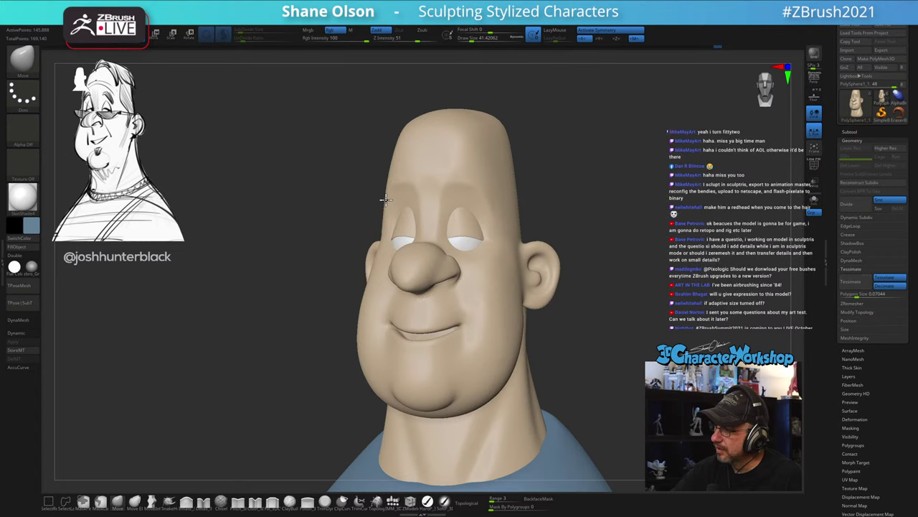
# Step: Reduce the brush size and smooth the transition from the jaw to the neck below the ear
pyautogui.moveTo(586, 302); pyautogui.dragTo(531, 252)
pyautogui.moveTo(522, 292)
pyautogui.keyDown('alt'); pyautogui.mouseDown()
pyautogui.moveTo(534, 292)
pyautogui.moveTo(496, 270)
pyautogui.moveTo(518, 277)
pyautogui.mouseUp(); pyautogui.keyUp('alt')
pyautogui.press('s')
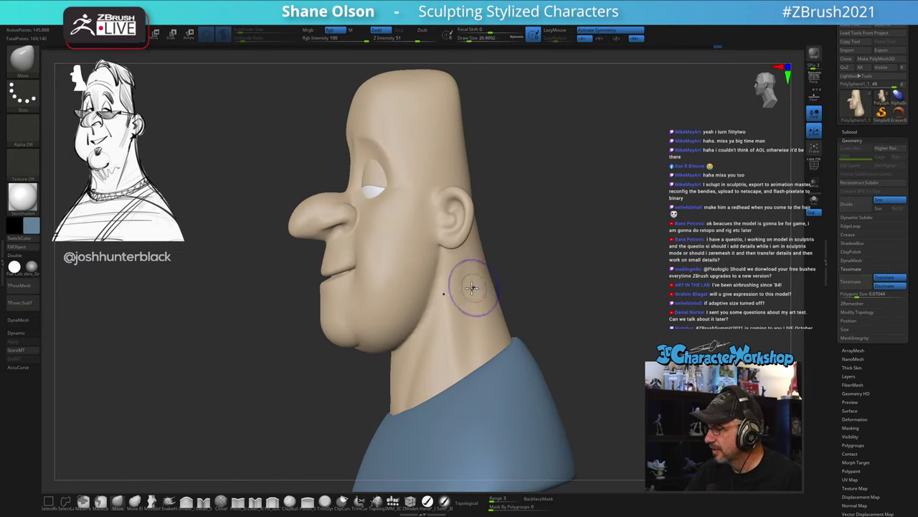
pyautogui.keyDown('shift'); pyautogui.moveTo(442, 272); pyautogui.dragTo(438, 275); pyautogui.keyUp('shift')
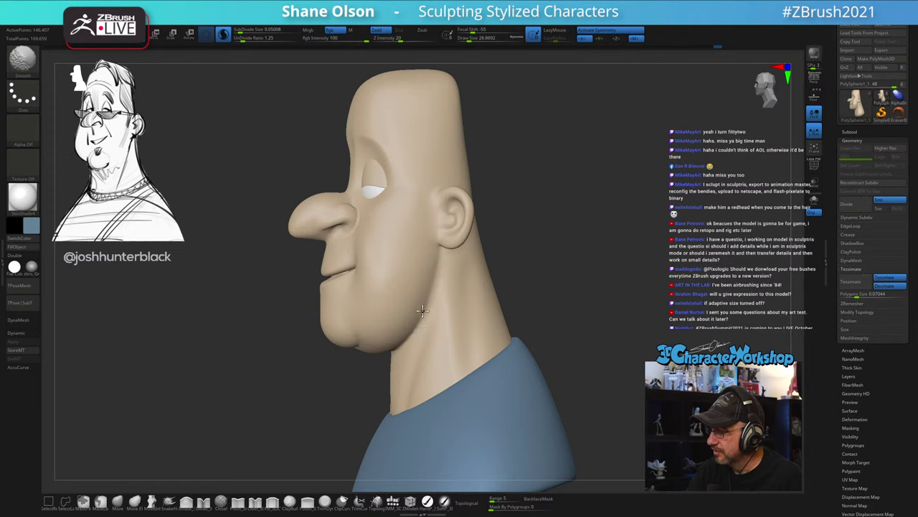
# Step: Reshape the front of the neck and the area under the chin in profile with a larger Move brush
pyautogui.moveTo(523, 315)
pyautogui.mouseDown()
pyautogui.moveTo(576, 323)
pyautogui.moveTo(561, 335)
pyautogui.mouseUp()
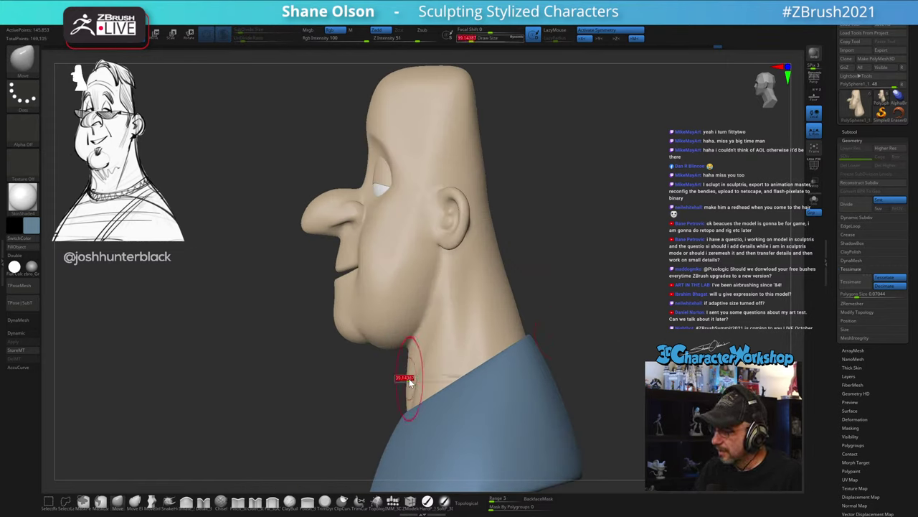
pyautogui.moveTo(410, 382); pyautogui.dragTo(411, 363)
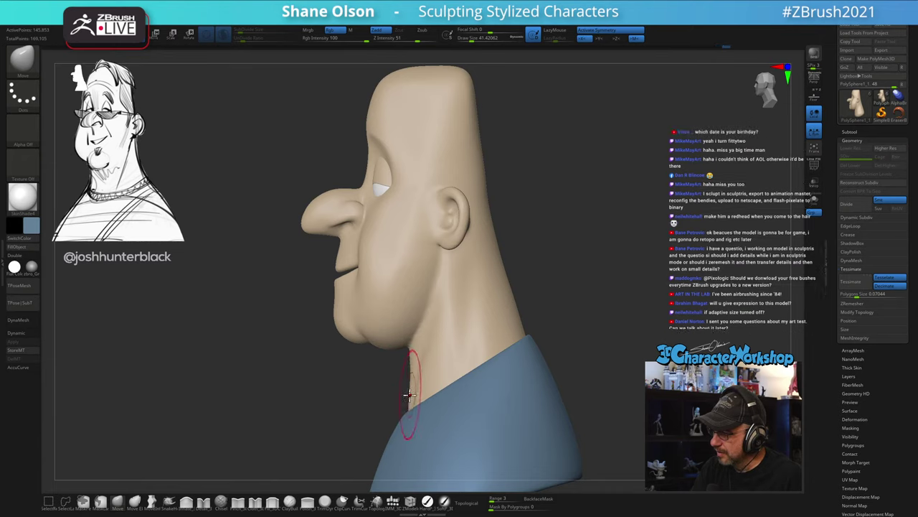
pyautogui.moveTo(539, 303); pyautogui.dragTo(539, 268)
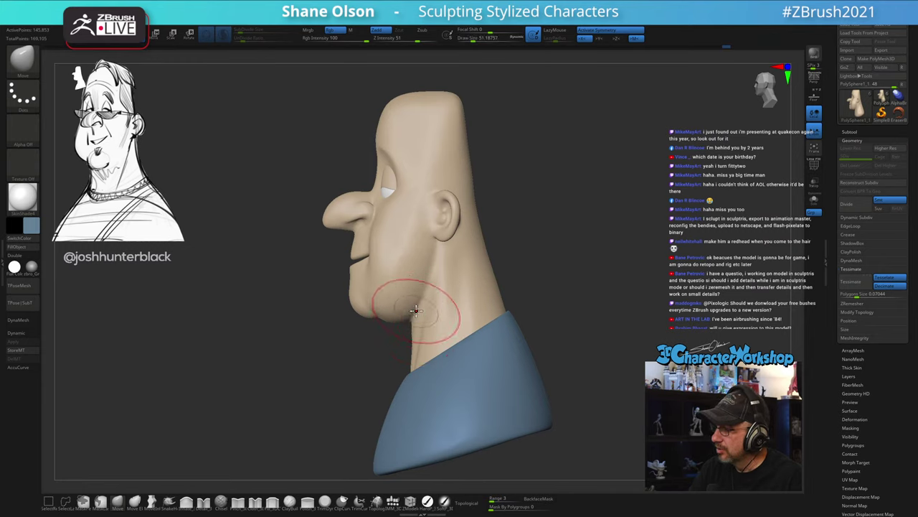
pyautogui.moveTo(416, 309); pyautogui.dragTo(426, 303)
pyautogui.moveTo(523, 275)
pyautogui.keyDown('alt'); pyautogui.mouseDown()
pyautogui.moveTo(523, 257)
pyautogui.moveTo(548, 265)
pyautogui.mouseUp(); pyautogui.keyUp('alt')
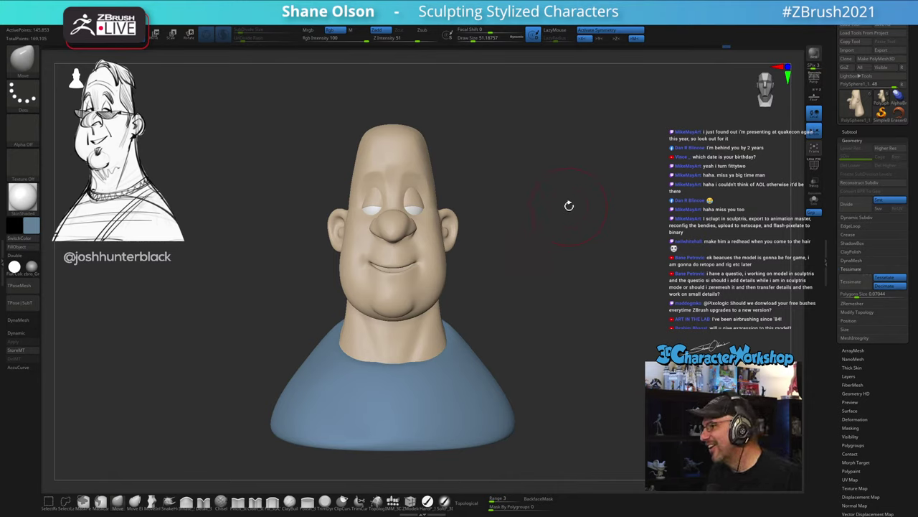
# Step: Switch to the soft paint brush, sample the skin tone and shift its hue to a light pink
pyautogui.moveTo(573, 242)
pyautogui.mouseDown()
pyautogui.moveTo(543, 238)
pyautogui.moveTo(582, 239)
pyautogui.moveTo(566, 301)
pyautogui.moveTo(588, 296)
pyautogui.moveTo(547, 292)
pyautogui.moveTo(540, 262)
pyautogui.moveTo(542, 305)
pyautogui.mouseUp()
pyautogui.click(446, 502)
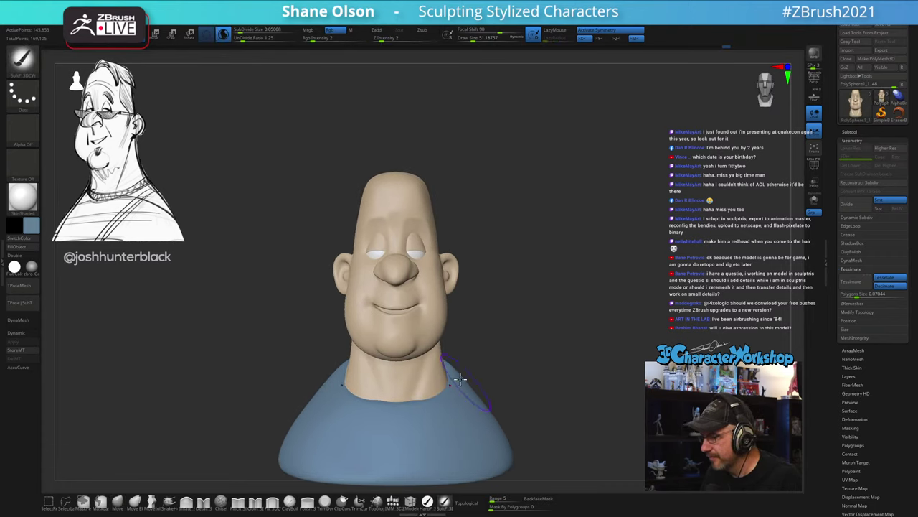
pyautogui.press('c')
pyautogui.keyDown('alt'); pyautogui.moveTo(551, 299); pyautogui.dragTo(549, 263); pyautogui.keyUp('alt')
pyautogui.click(24, 230)
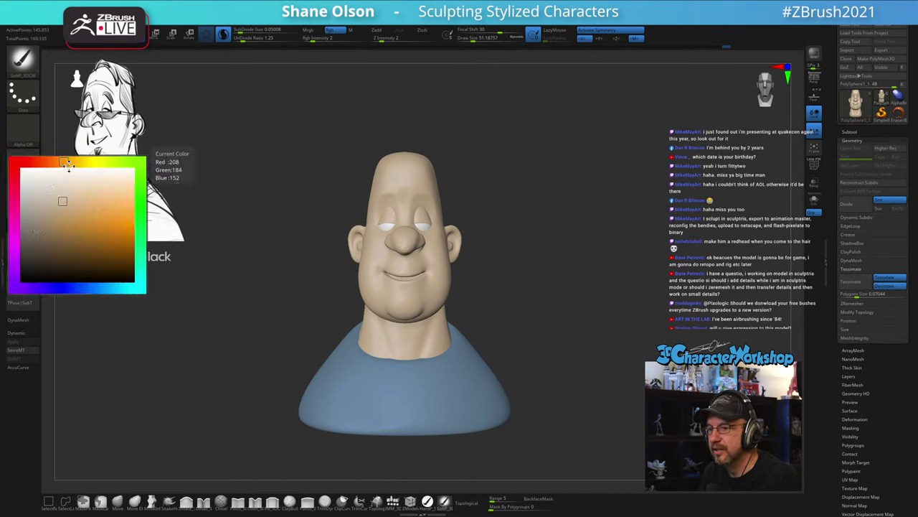
pyautogui.moveTo(44, 162); pyautogui.dragTo(40, 161)
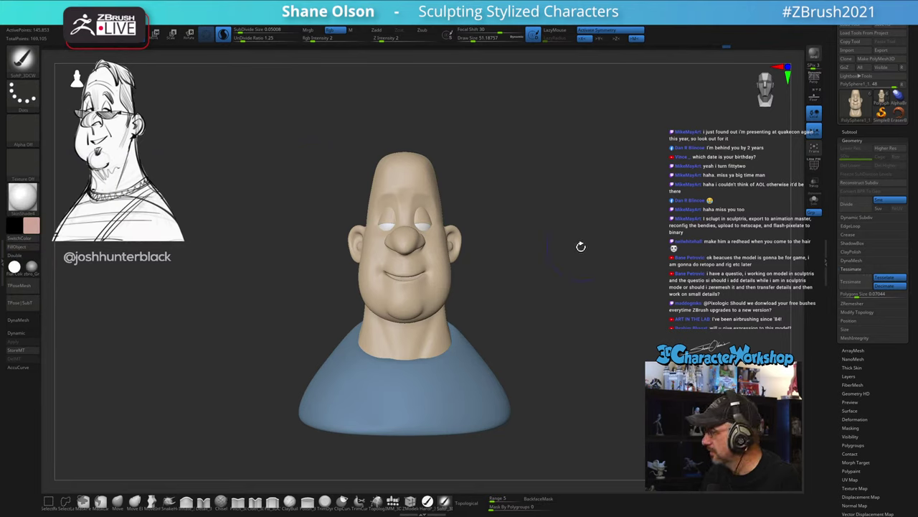
# Step: Raise the RGB intensity to 10 and paint a soft pink tint onto the ears
pyautogui.moveTo(581, 246)
pyautogui.mouseDown()
pyautogui.moveTo(546, 299)
pyautogui.moveTo(541, 279)
pyautogui.moveTo(535, 299)
pyautogui.moveTo(551, 277)
pyautogui.mouseUp()
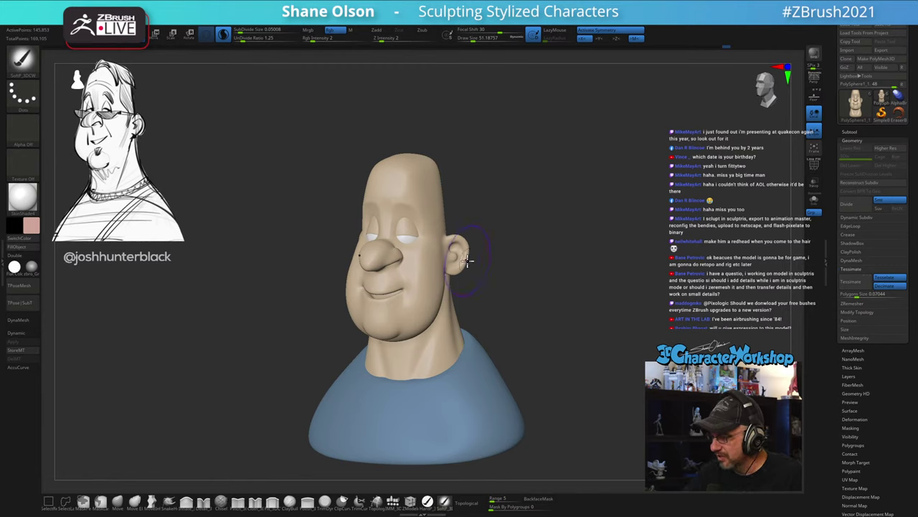
pyautogui.moveTo(476, 229)
pyautogui.mouseDown()
pyautogui.moveTo(515, 244)
pyautogui.moveTo(499, 246)
pyautogui.moveTo(495, 266)
pyautogui.mouseUp()
pyautogui.press('s')
pyautogui.moveTo(499, 258); pyautogui.dragTo(466, 262)
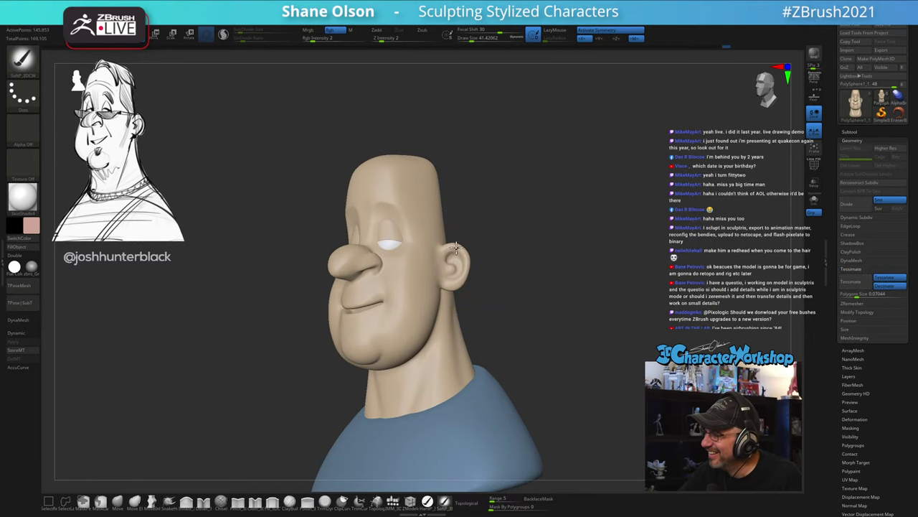
pyautogui.moveTo(476, 221); pyautogui.dragTo(480, 225)
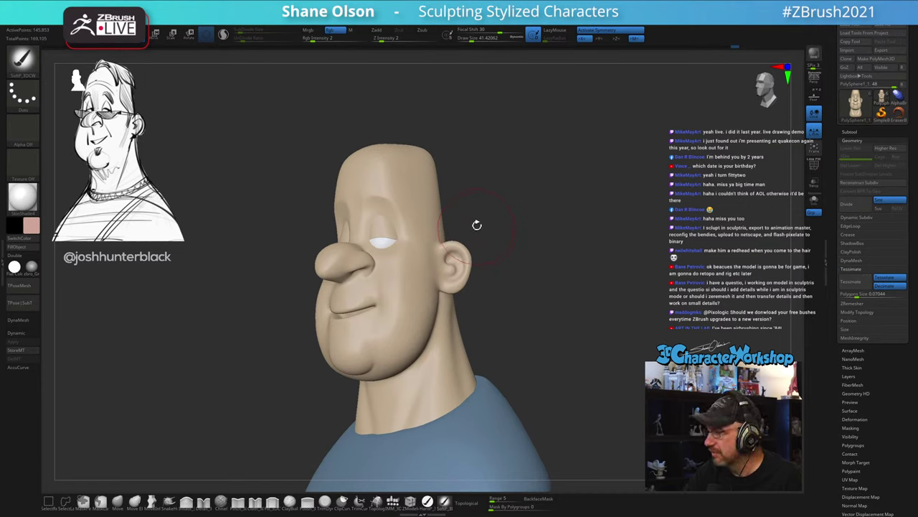
pyautogui.moveTo(476, 230)
pyautogui.mouseDown()
pyautogui.moveTo(452, 244)
pyautogui.moveTo(468, 217)
pyautogui.mouseUp()
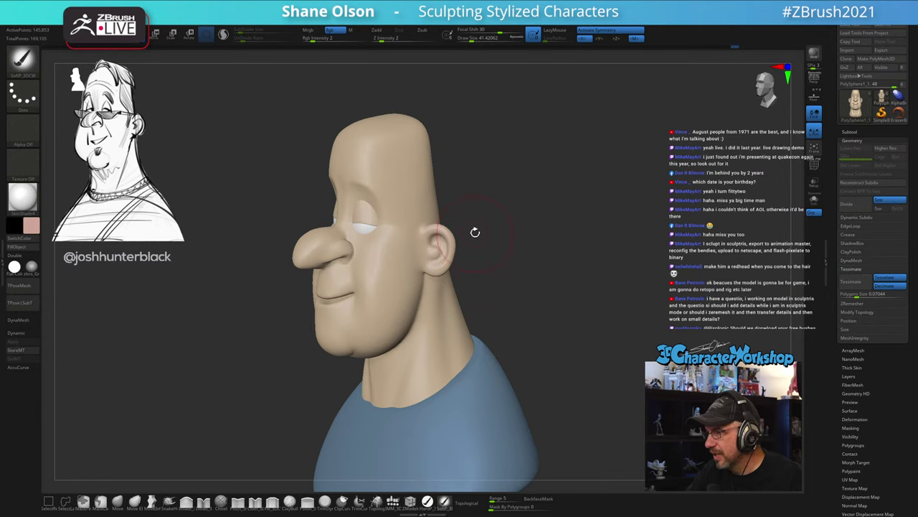
pyautogui.moveTo(475, 232)
pyautogui.mouseDown()
pyautogui.moveTo(484, 221)
pyautogui.moveTo(452, 226)
pyautogui.moveTo(467, 199)
pyautogui.mouseUp()
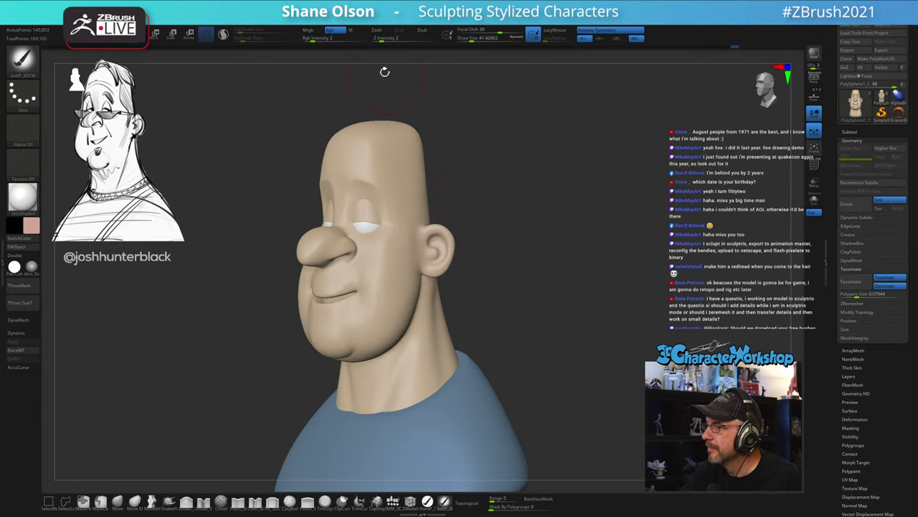
pyautogui.moveTo(317, 40); pyautogui.dragTo(324, 39)
pyautogui.moveTo(432, 236); pyautogui.dragTo(442, 242)
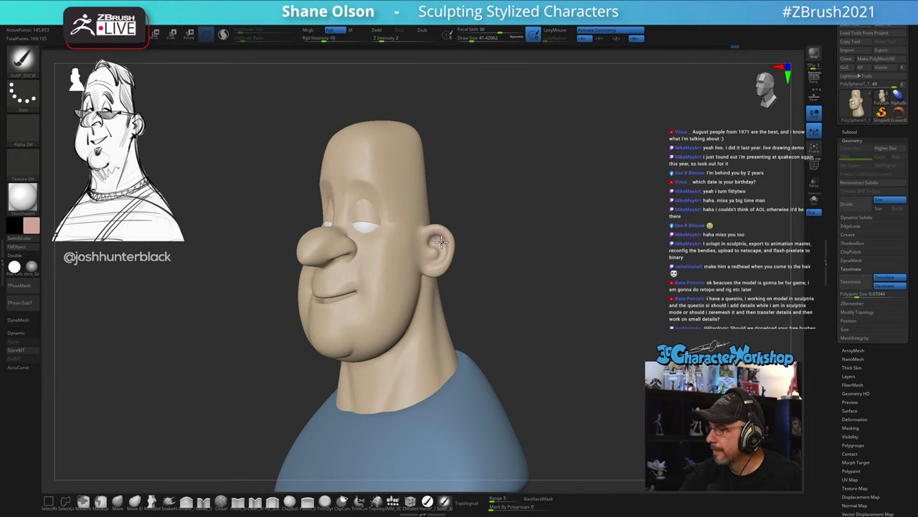
pyautogui.moveTo(505, 270)
pyautogui.mouseDown()
pyautogui.moveTo(507, 292)
pyautogui.moveTo(511, 252)
pyautogui.mouseUp()
pyautogui.press('s')
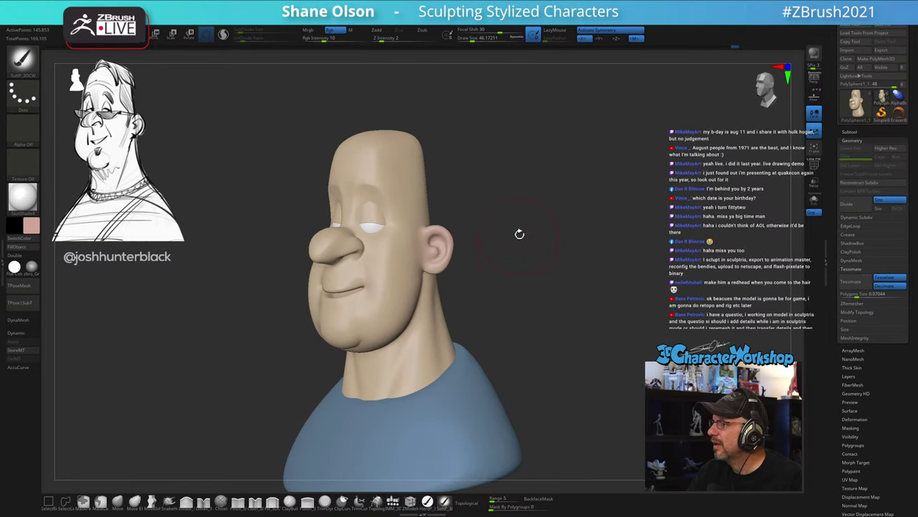
# Step: Paint soft pink blush over the cheeks and build up the same colour on the nose
pyautogui.moveTo(502, 203); pyautogui.dragTo(427, 167)
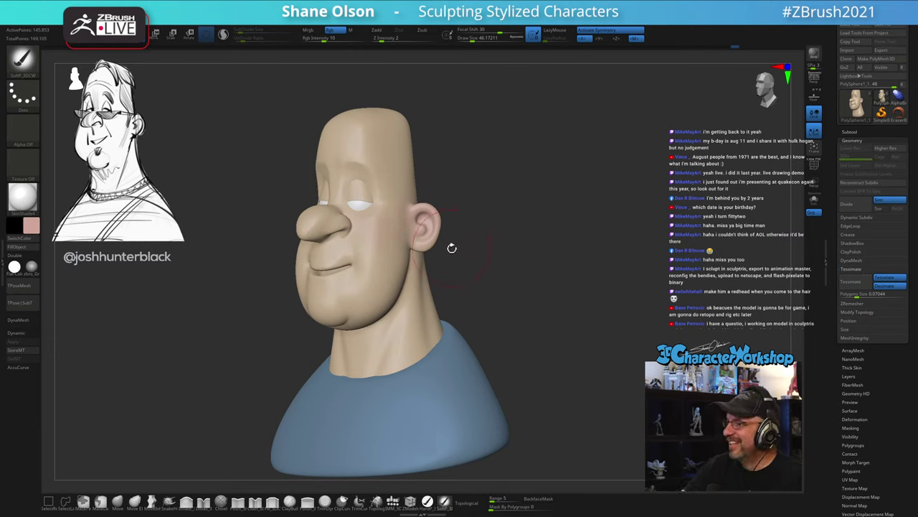
pyautogui.moveTo(503, 240); pyautogui.dragTo(352, 225)
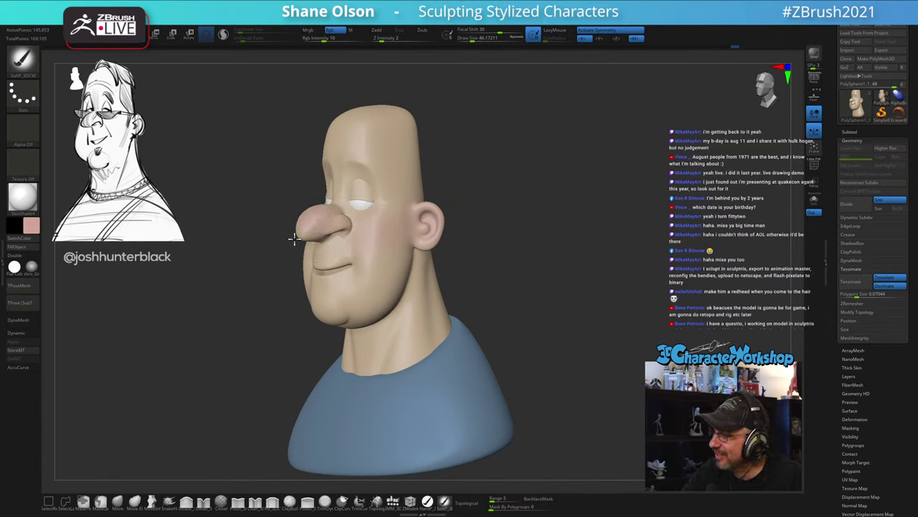
pyautogui.moveTo(504, 282); pyautogui.dragTo(505, 279)
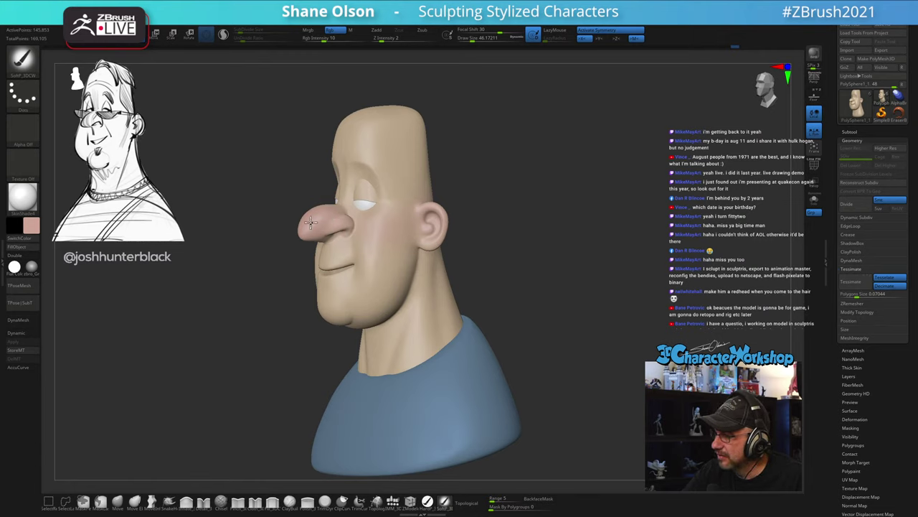
pyautogui.moveTo(480, 260); pyautogui.dragTo(517, 292)
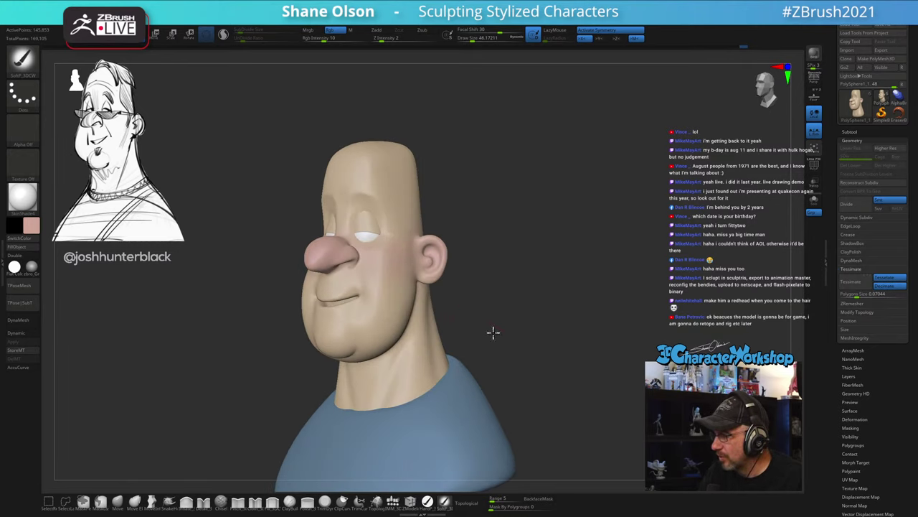
pyautogui.moveTo(492, 332); pyautogui.dragTo(429, 329)
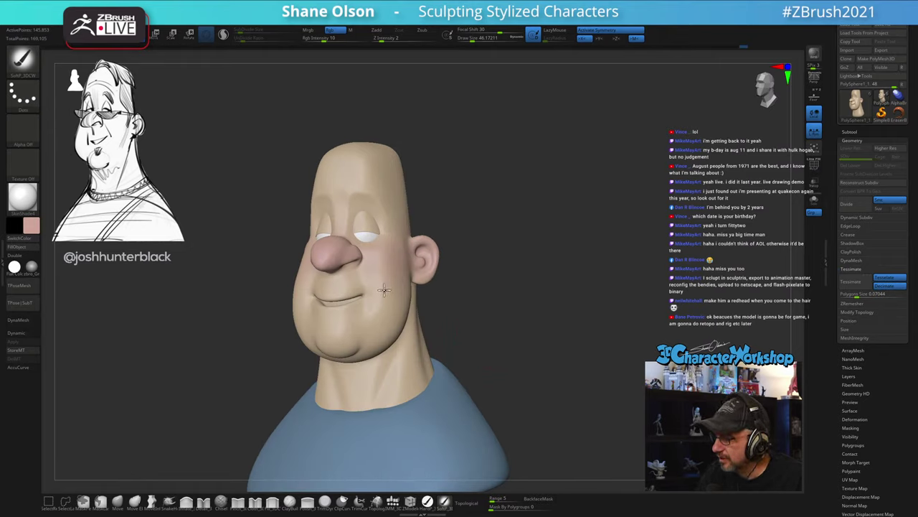
# Step: Enlarge the paint brush to a draw size of about 68 and check the blush from the front and in profile
pyautogui.moveTo(547, 327); pyautogui.dragTo(590, 344)
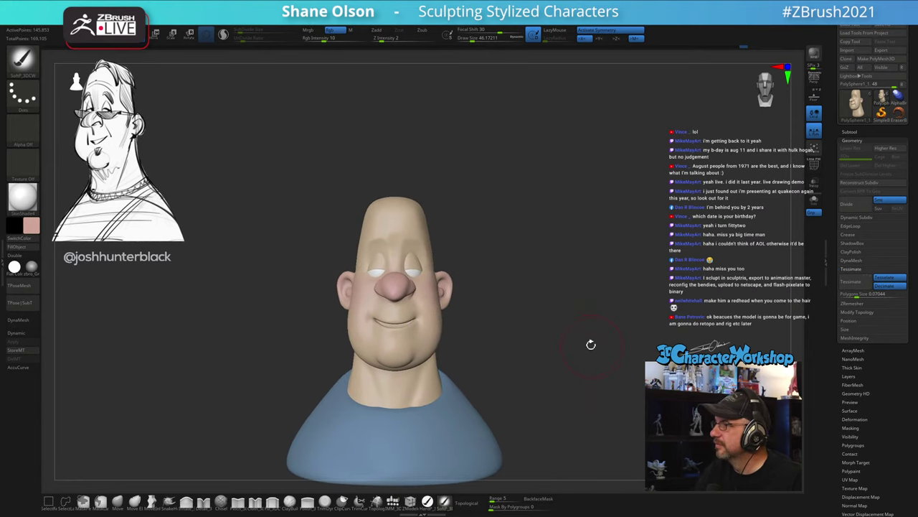
pyautogui.keyDown('alt'); pyautogui.moveTo(582, 275); pyautogui.dragTo(592, 272); pyautogui.keyUp('alt')
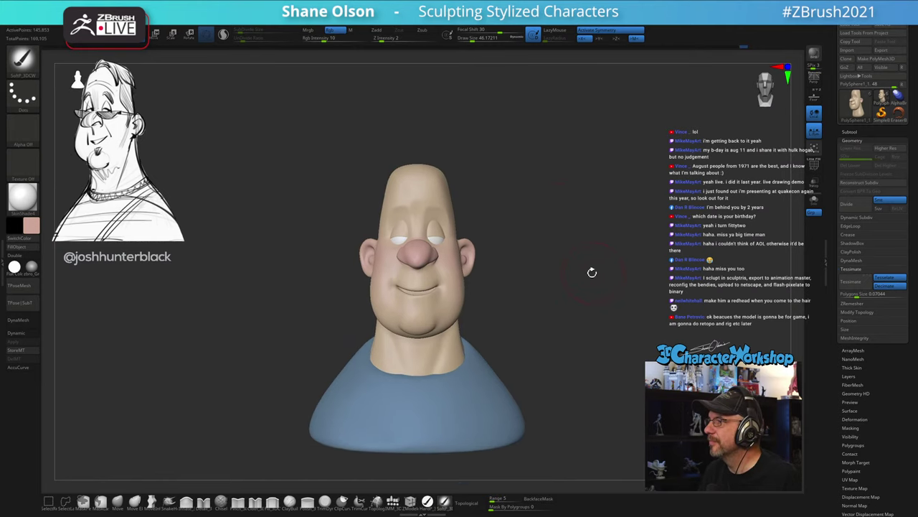
pyautogui.press('s')
pyautogui.moveTo(581, 197); pyautogui.dragTo(537, 194)
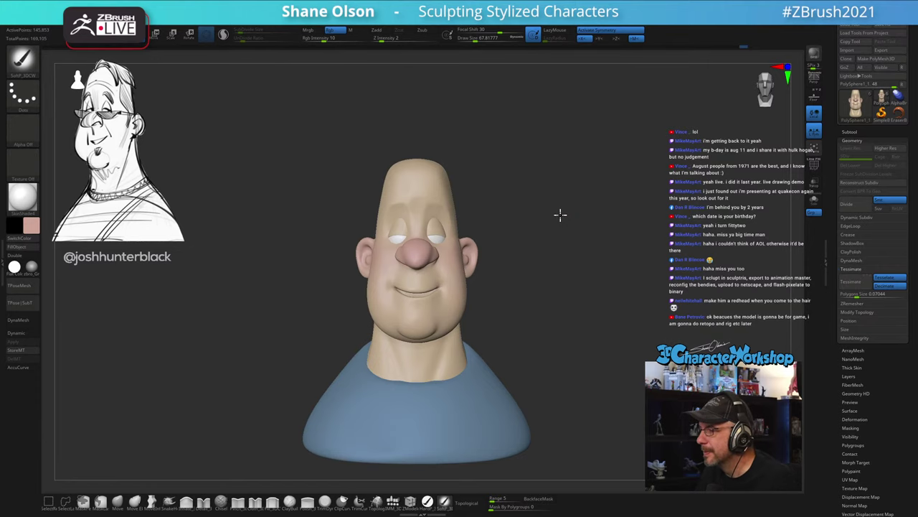
pyautogui.scroll(1, 536, 212)
pyautogui.moveTo(523, 171); pyautogui.dragTo(496, 198)
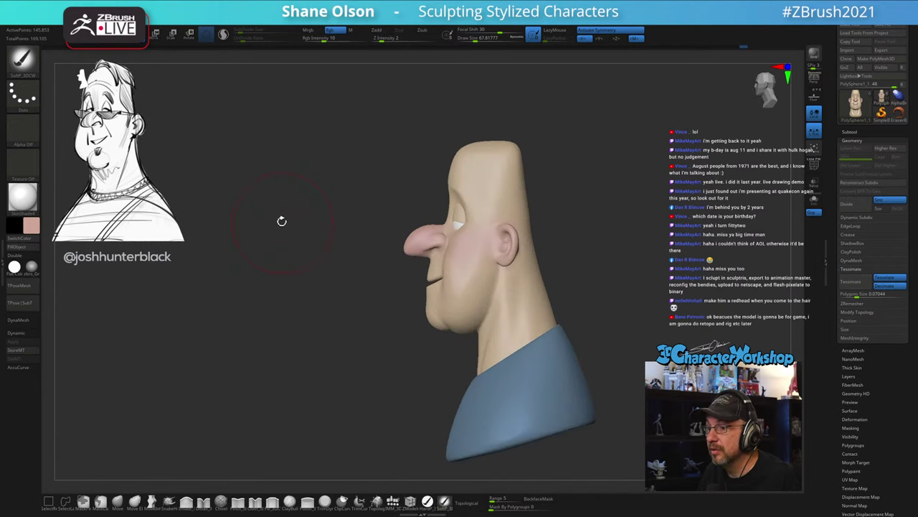
# Step: Sample the skin tone from the face and shift the paint colour to a light blue
pyautogui.keyDown('alt'); pyautogui.moveTo(334, 218); pyautogui.dragTo(341, 246); pyautogui.keyUp('alt')
pyautogui.moveTo(321, 190); pyautogui.dragTo(357, 187)
pyautogui.keyDown('alt'); pyautogui.moveTo(640, 210); pyautogui.dragTo(622, 185); pyautogui.keyUp('alt')
pyautogui.moveTo(583, 204)
pyautogui.mouseDown()
pyautogui.moveTo(543, 214)
pyautogui.moveTo(524, 304)
pyautogui.mouseUp()
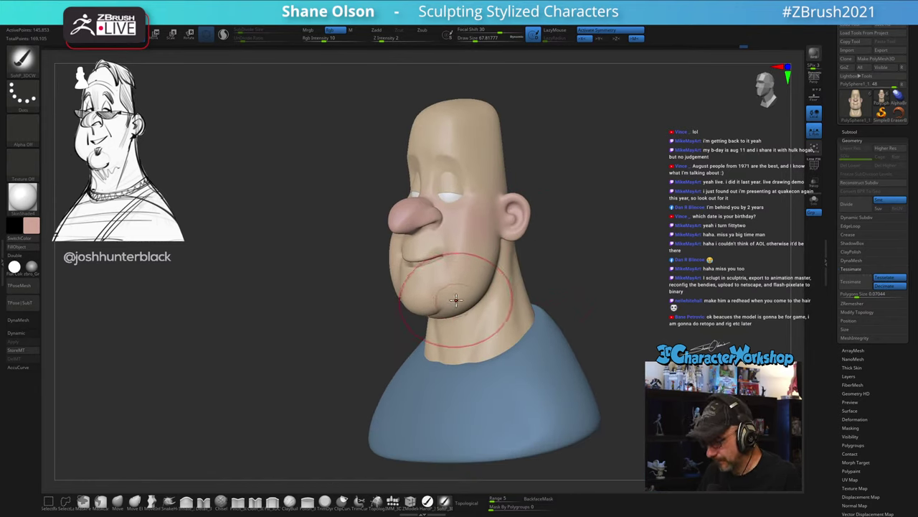
pyautogui.press('c')
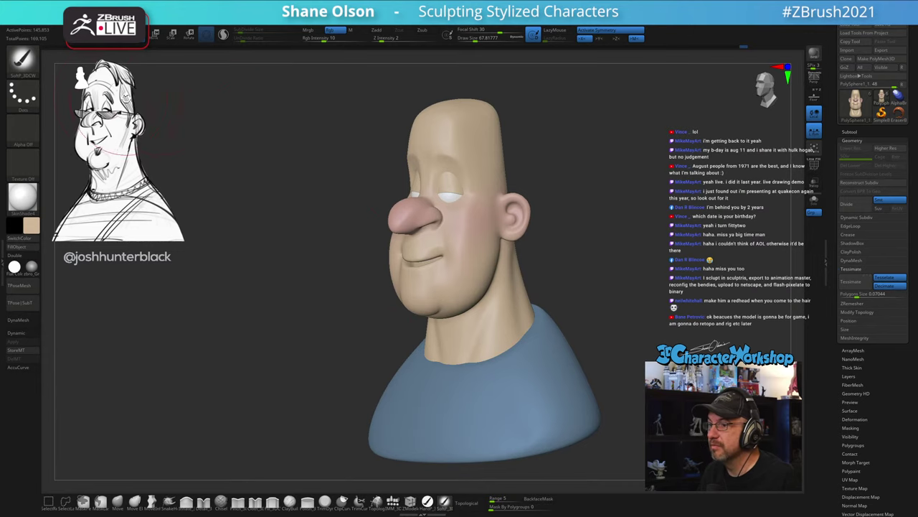
pyautogui.click(31, 226)
pyautogui.click(85, 293)
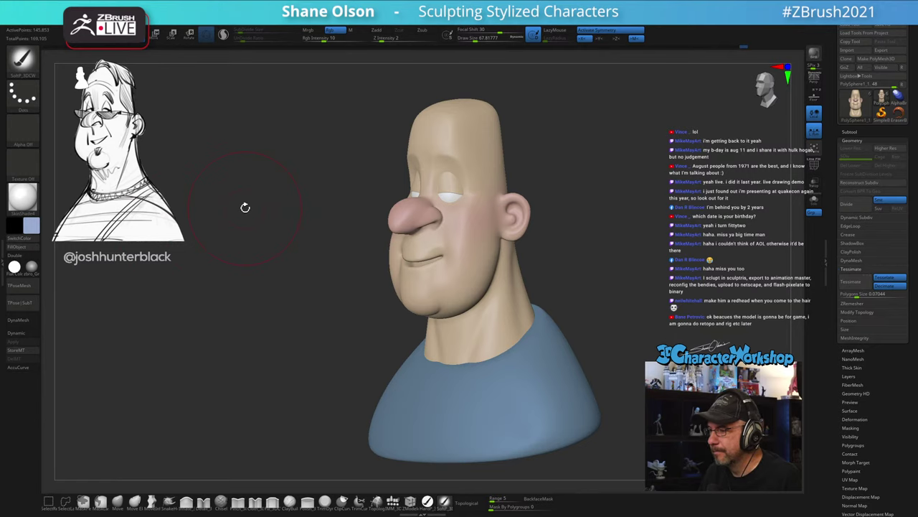
# Step: Enlarge the paint brush to a draw size of about 71 and paint a soft blue tint over the jaw, chin and mouth area
pyautogui.moveTo(564, 264)
pyautogui.mouseDown()
pyautogui.moveTo(557, 291)
pyautogui.moveTo(555, 258)
pyautogui.mouseUp()
pyautogui.press('s')
pyautogui.press('s')
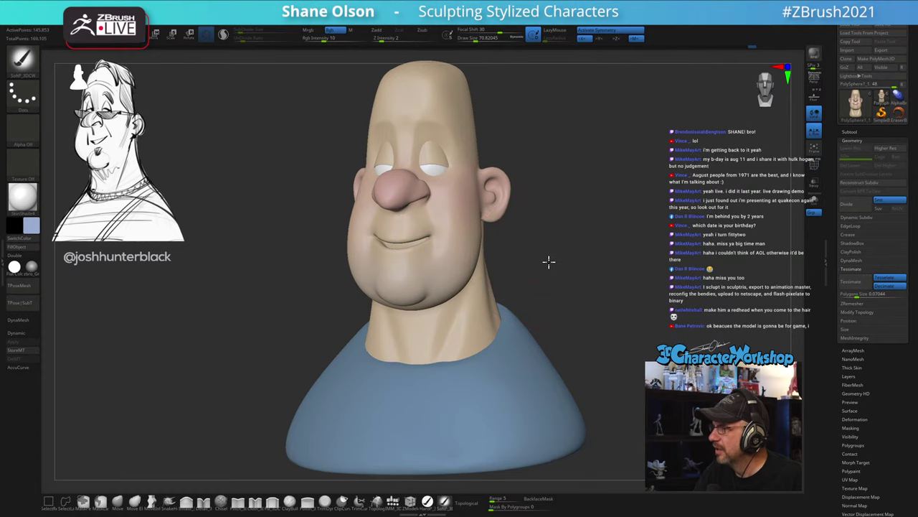
pyautogui.moveTo(548, 261); pyautogui.dragTo(471, 230)
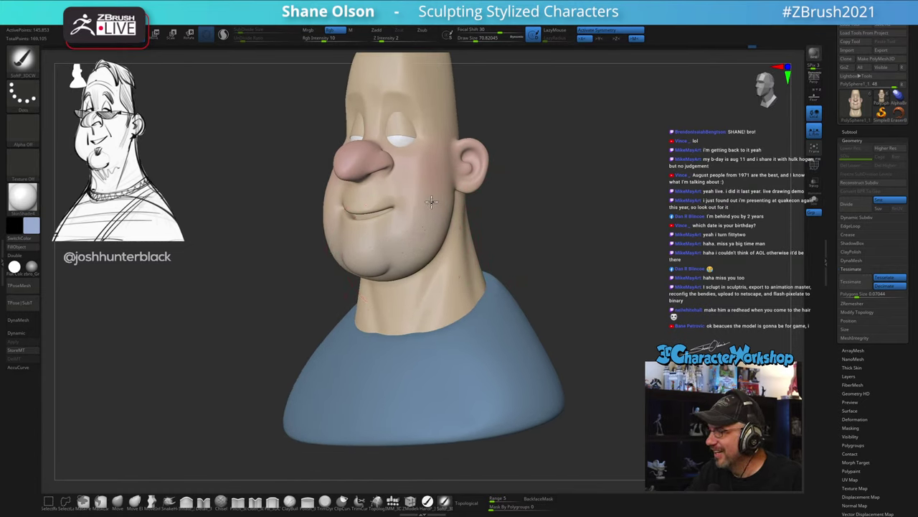
pyautogui.moveTo(563, 256); pyautogui.dragTo(488, 230)
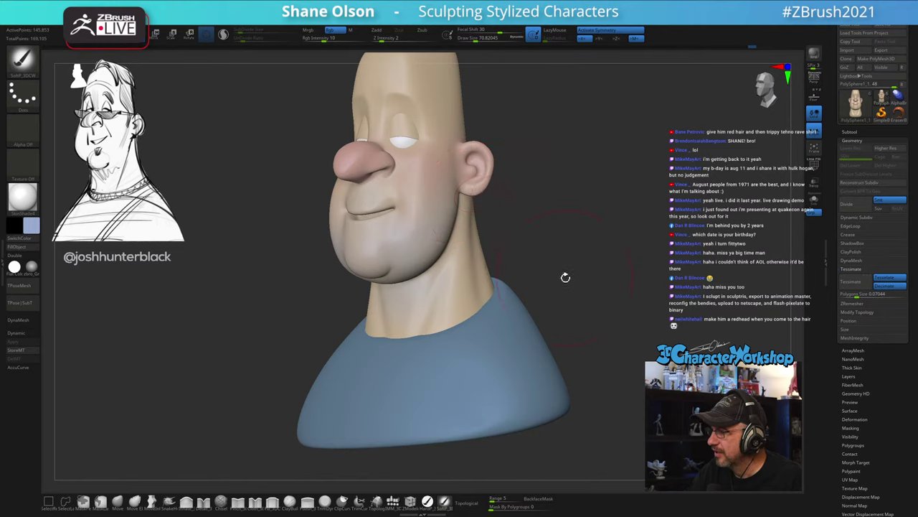
pyautogui.moveTo(566, 277)
pyautogui.mouseDown()
pyautogui.moveTo(553, 266)
pyautogui.moveTo(550, 287)
pyautogui.moveTo(578, 277)
pyautogui.moveTo(528, 232)
pyautogui.moveTo(437, 208)
pyautogui.moveTo(436, 231)
pyautogui.moveTo(407, 211)
pyautogui.mouseUp()
pyautogui.moveTo(495, 252); pyautogui.dragTo(547, 253)
pyautogui.moveTo(393, 259)
pyautogui.mouseDown()
pyautogui.moveTo(392, 277)
pyautogui.moveTo(508, 315)
pyautogui.moveTo(579, 308)
pyautogui.moveTo(563, 318)
pyautogui.mouseUp()
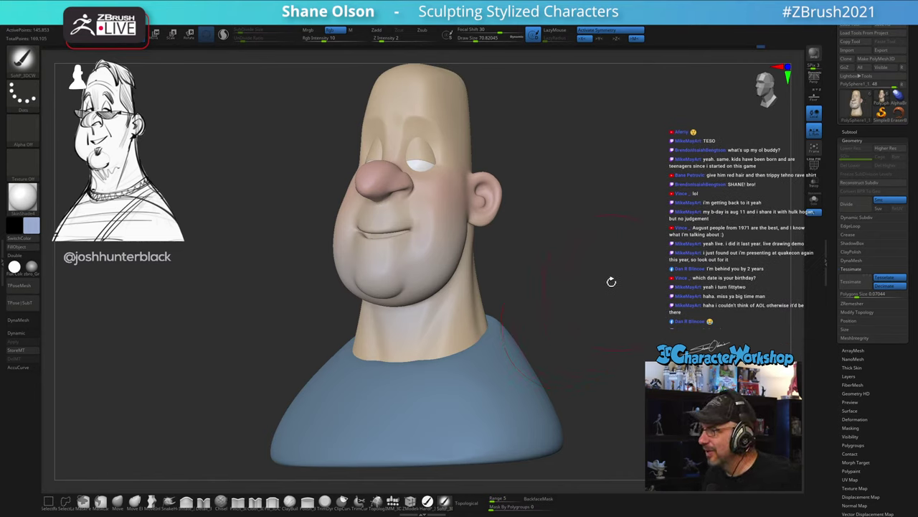
# Step: Reduce the draw size to about 35 and refine the blue tint on the lower face and front of the neck
pyautogui.moveTo(619, 275); pyautogui.dragTo(583, 238)
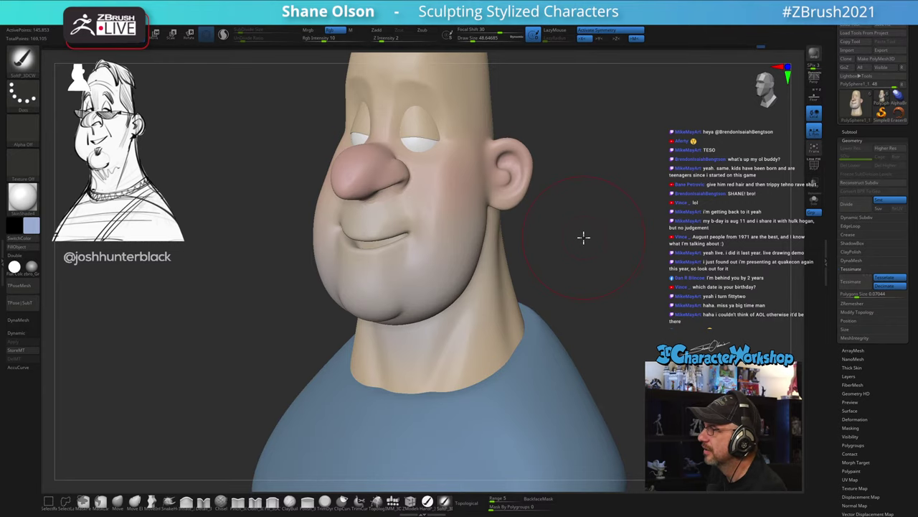
pyautogui.moveTo(632, 237)
pyautogui.keyDown('alt'); pyautogui.mouseDown()
pyautogui.moveTo(609, 221)
pyautogui.moveTo(594, 242)
pyautogui.moveTo(543, 216)
pyautogui.mouseUp(); pyautogui.keyUp('alt')
pyautogui.press('s')
pyautogui.click(589, 248)
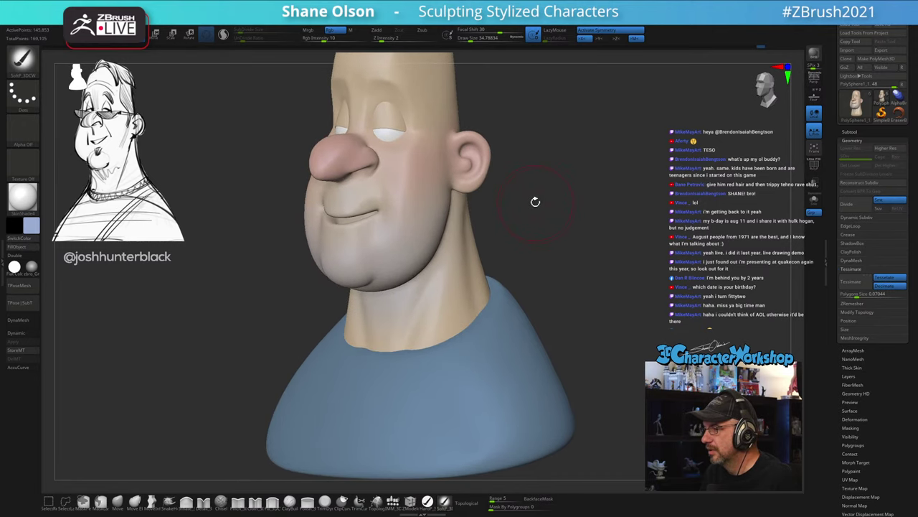
pyautogui.moveTo(277, 279); pyautogui.dragTo(295, 287)
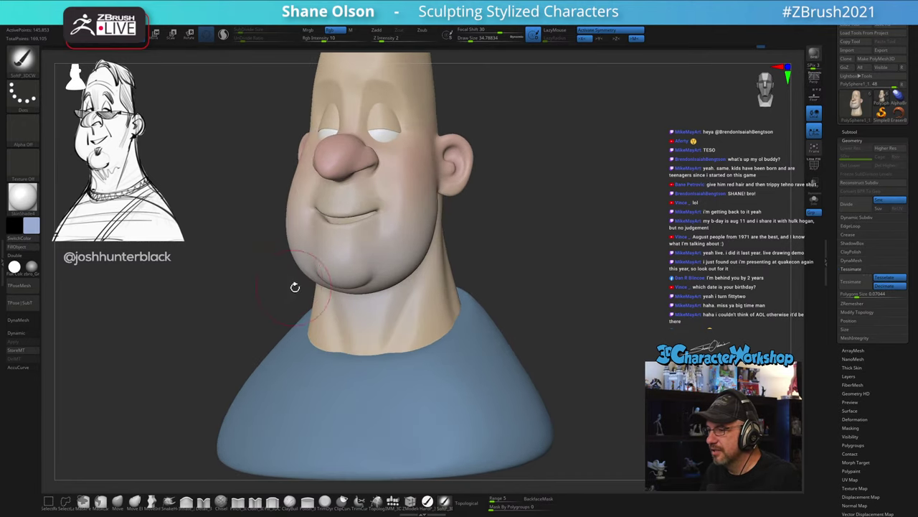
pyautogui.moveTo(595, 225); pyautogui.dragTo(614, 228)
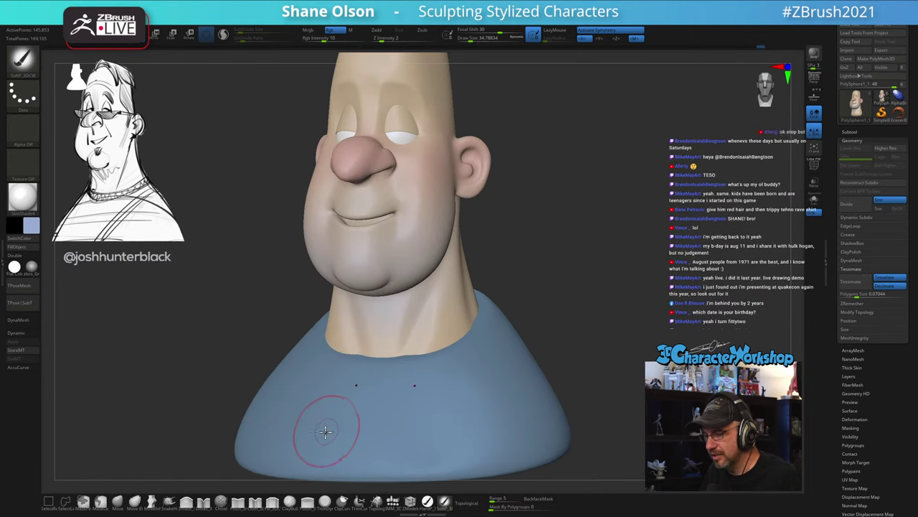
# Step: Switch to the Move brush at a draw size of about 68 and reshape the contour of the cheek and jaw
pyautogui.click(119, 500)
pyautogui.press('s')
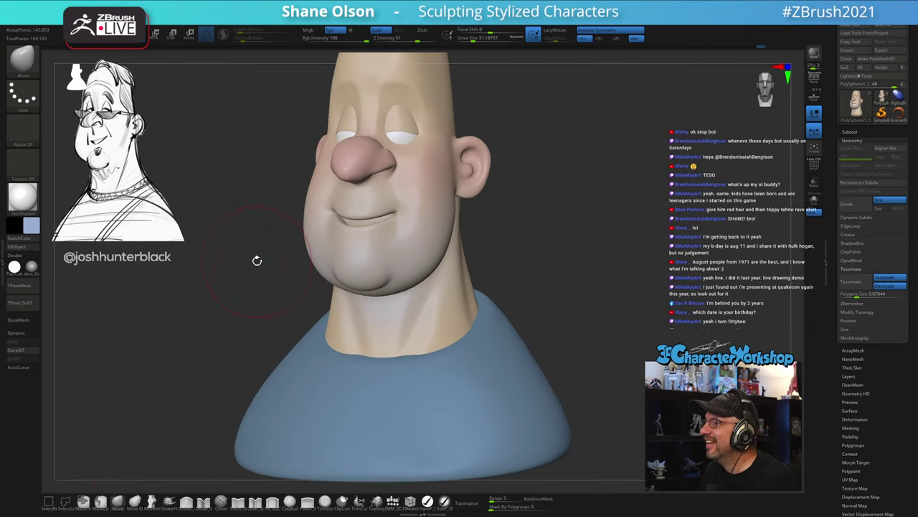
pyautogui.moveTo(256, 261); pyautogui.dragTo(280, 277)
pyautogui.press('s')
pyautogui.moveTo(264, 246); pyautogui.dragTo(265, 246)
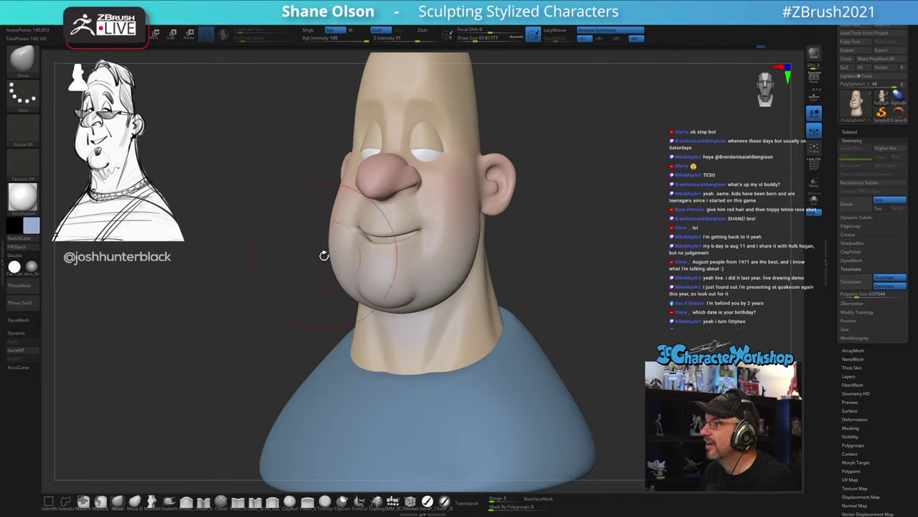
pyautogui.moveTo(335, 261); pyautogui.dragTo(327, 265)
# Step: Reduce the Move brush to a draw size of about 46 and refine the cheek outline beside the nose and mouth
pyautogui.moveTo(551, 239)
pyautogui.mouseDown()
pyautogui.moveTo(629, 182)
pyautogui.moveTo(519, 198)
pyautogui.mouseUp()
pyautogui.press('s')
pyautogui.click(591, 218)
pyautogui.press('s')
pyautogui.click(324, 201)
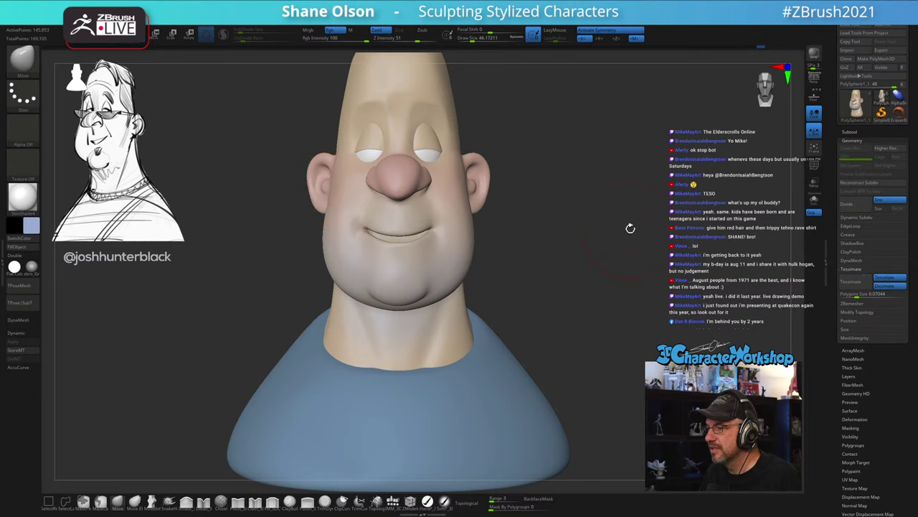
pyautogui.moveTo(629, 227); pyautogui.dragTo(608, 225)
pyautogui.press('s')
pyautogui.click(331, 215)
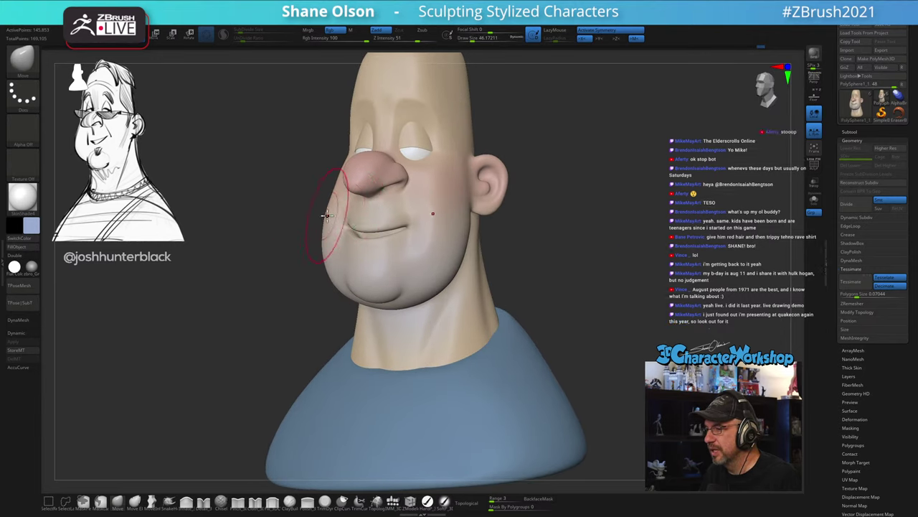
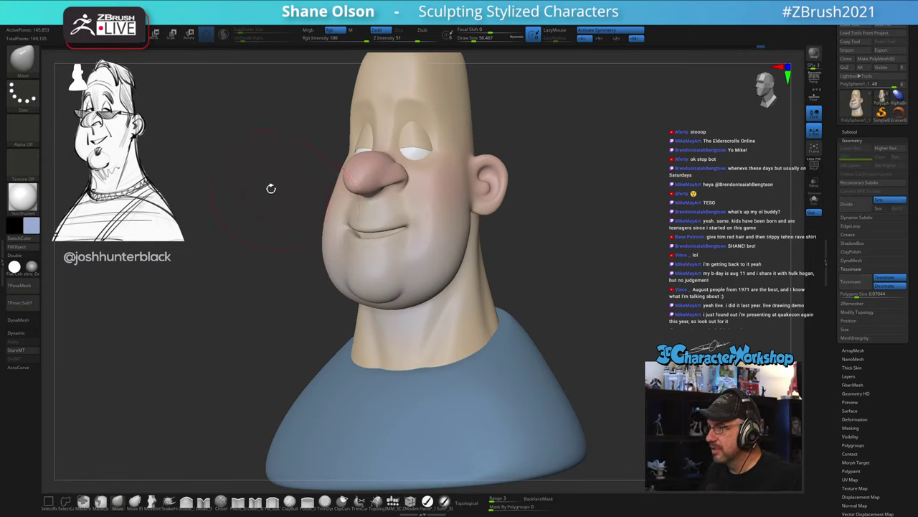
# Step: Adjust the chin and jaw from the front and in profile, setting the Move brush to a draw size of about 49
pyautogui.moveTo(271, 188); pyautogui.dragTo(289, 187)
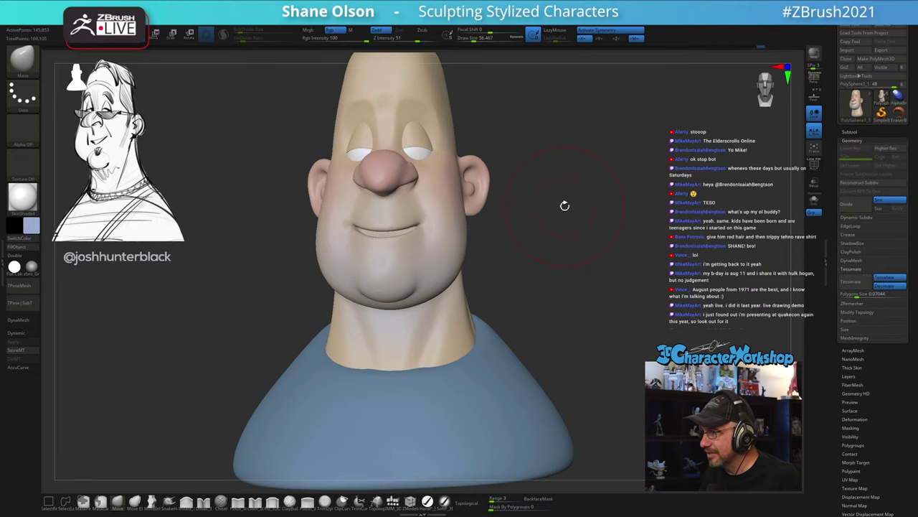
pyautogui.moveTo(565, 206)
pyautogui.mouseDown()
pyautogui.moveTo(574, 215)
pyautogui.moveTo(526, 215)
pyautogui.mouseUp()
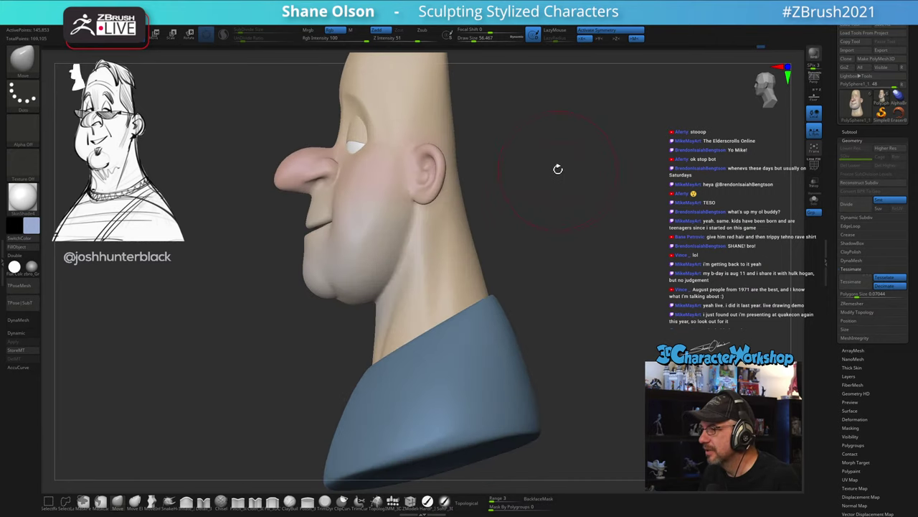
pyautogui.moveTo(558, 169)
pyautogui.mouseDown()
pyautogui.moveTo(582, 172)
pyautogui.moveTo(580, 228)
pyautogui.moveTo(380, 291)
pyautogui.moveTo(359, 323)
pyautogui.mouseUp()
pyautogui.press('s')
pyautogui.moveTo(544, 246)
pyautogui.mouseDown()
pyautogui.moveTo(593, 207)
pyautogui.moveTo(625, 213)
pyautogui.moveTo(571, 293)
pyautogui.moveTo(585, 251)
pyautogui.moveTo(545, 260)
pyautogui.mouseUp()
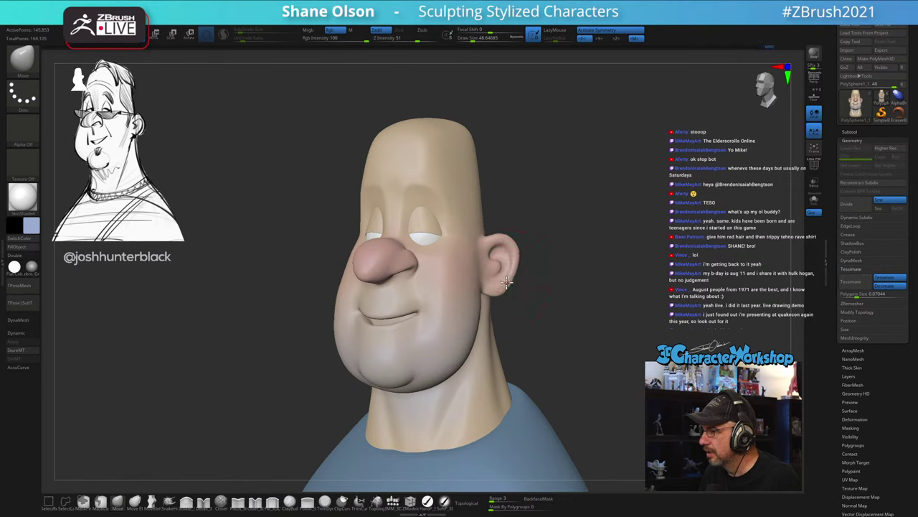
# Step: Reshape the overall head silhouette with the Move brush at larger draw sizes of about 59 to 80
pyautogui.moveTo(513, 245)
pyautogui.mouseDown()
pyautogui.moveTo(593, 242)
pyautogui.moveTo(521, 201)
pyautogui.mouseUp()
pyautogui.press('s')
pyautogui.moveTo(476, 163)
pyautogui.mouseDown()
pyautogui.moveTo(514, 177)
pyautogui.moveTo(512, 190)
pyautogui.moveTo(649, 174)
pyautogui.moveTo(563, 162)
pyautogui.moveTo(582, 198)
pyautogui.moveTo(563, 209)
pyautogui.moveTo(599, 236)
pyautogui.mouseUp()
pyautogui.press('s')
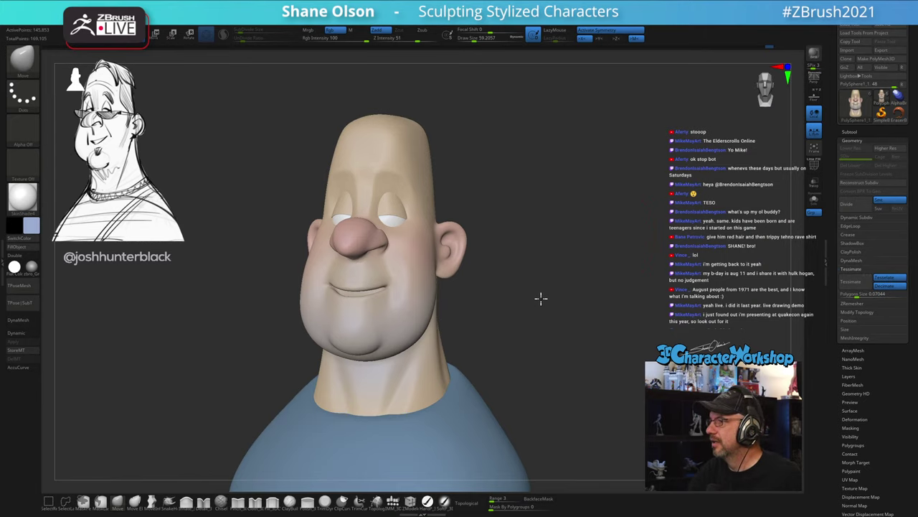
pyautogui.moveTo(541, 298)
pyautogui.mouseDown()
pyautogui.moveTo(535, 283)
pyautogui.moveTo(501, 278)
pyautogui.moveTo(552, 258)
pyautogui.moveTo(535, 265)
pyautogui.moveTo(546, 238)
pyautogui.mouseUp()
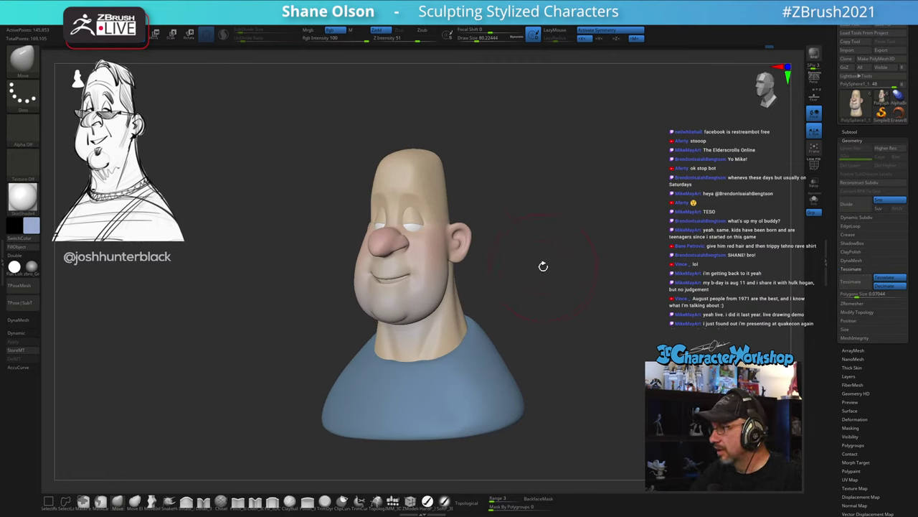
pyautogui.moveTo(546, 281); pyautogui.dragTo(554, 272)
pyautogui.press('s')
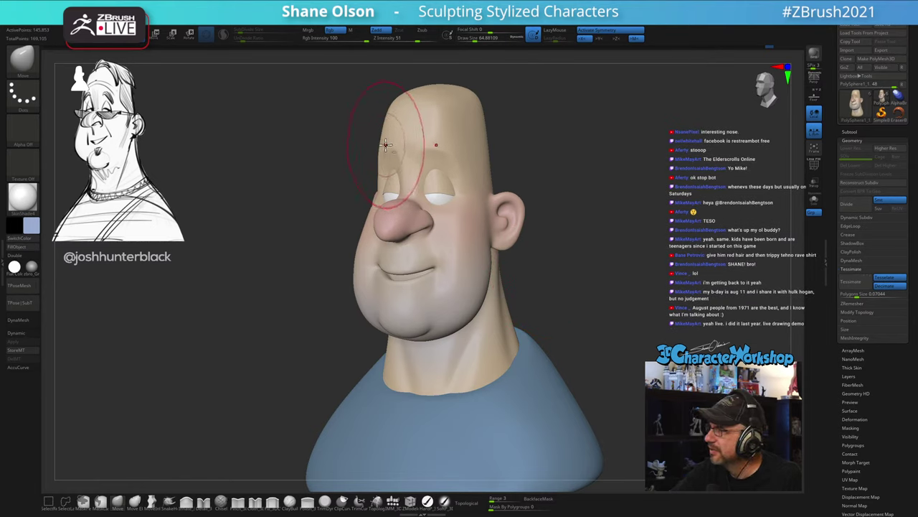
# Step: Set the draw size to about 56 and adjust the forehead and brow contour above the eyes
pyautogui.keyDown('alt'); pyautogui.moveTo(386, 145); pyautogui.dragTo(389, 141, button='right'); pyautogui.keyUp('alt')
pyautogui.press('s')
pyautogui.moveTo(379, 153); pyautogui.dragTo(378, 152)
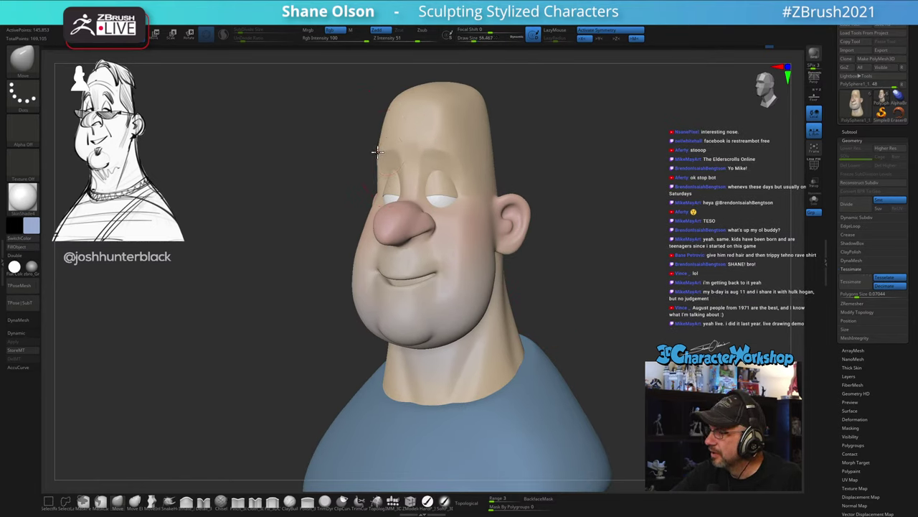
pyautogui.moveTo(478, 233); pyautogui.dragTo(414, 234, button='right')
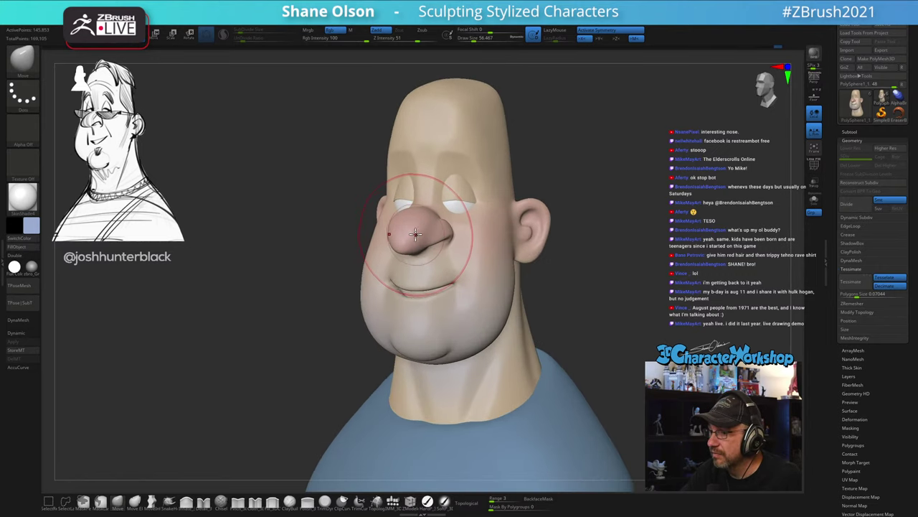
# Step: Reduce the Move brush to a draw size of about 39 and refine the nose and its bridge between the eyes
pyautogui.press('s')
pyautogui.moveTo(414, 234); pyautogui.dragTo(410, 233)
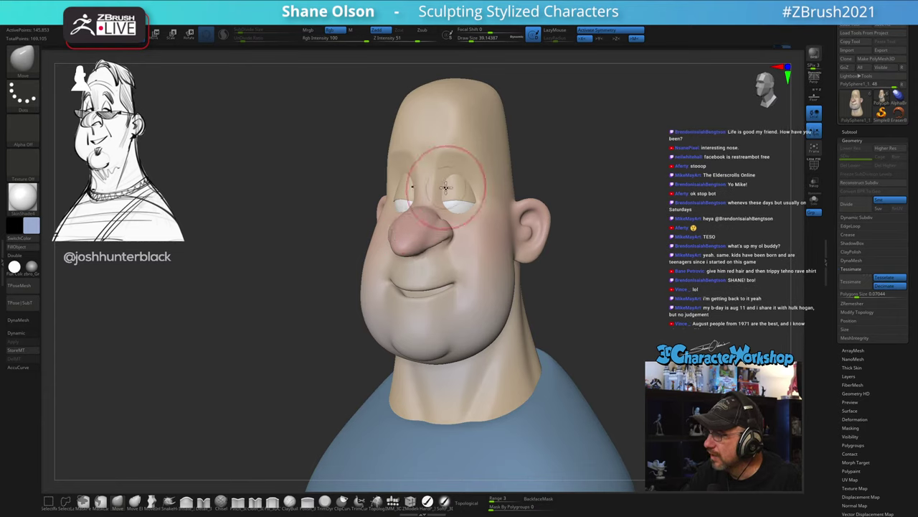
pyautogui.moveTo(427, 207)
pyautogui.mouseDown(button='right')
pyautogui.moveTo(395, 176)
pyautogui.moveTo(402, 181)
pyautogui.mouseUp(button='right')
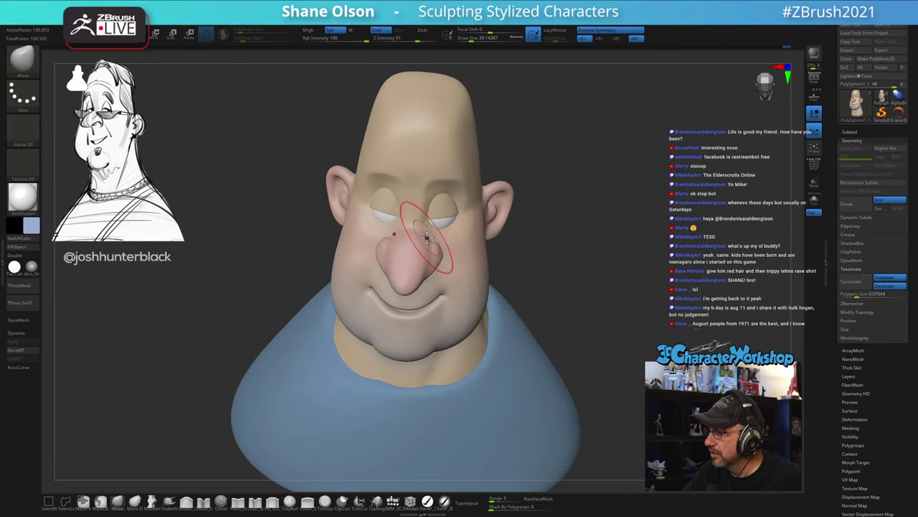
pyautogui.moveTo(432, 241); pyautogui.dragTo(438, 255, button='right')
# Step: Switch to the detail brush at a draw size of about 14 and define the nostril wings and the creases behind them
pyautogui.click(194, 497)
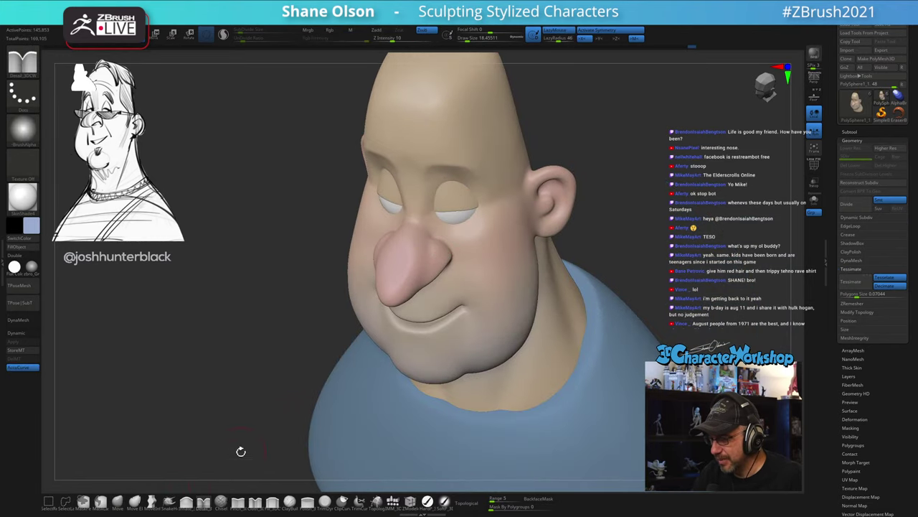
pyautogui.moveTo(309, 388)
pyautogui.mouseDown(button='right')
pyautogui.moveTo(345, 349)
pyautogui.moveTo(426, 293)
pyautogui.moveTo(420, 287)
pyautogui.mouseUp(button='right')
pyautogui.click(205, 502)
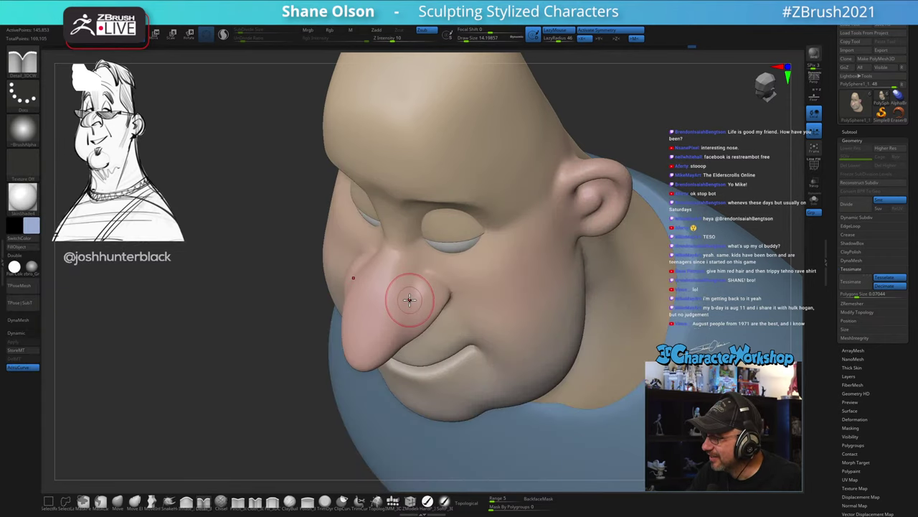
pyautogui.moveTo(515, 297)
pyautogui.mouseDown(button='right')
pyautogui.moveTo(494, 311)
pyautogui.moveTo(430, 283)
pyautogui.moveTo(429, 265)
pyautogui.moveTo(474, 244)
pyautogui.moveTo(467, 268)
pyautogui.moveTo(440, 261)
pyautogui.mouseUp(button='right')
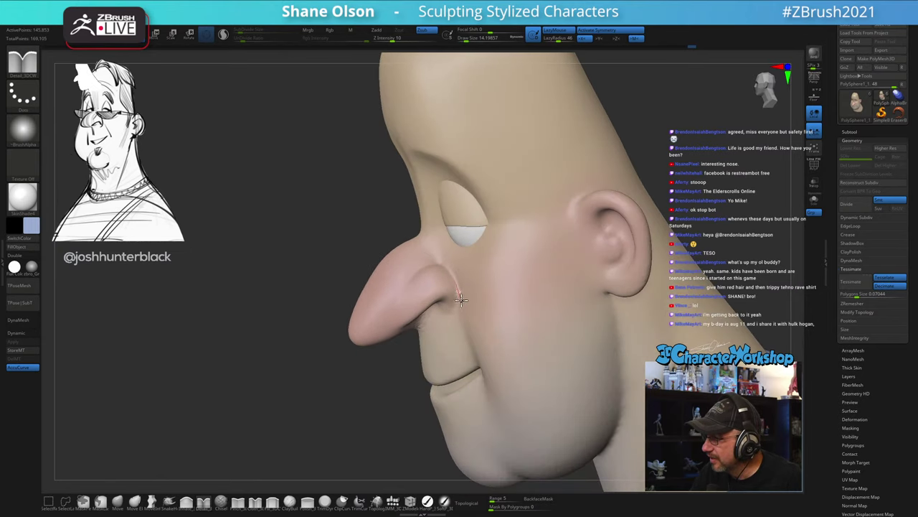
pyautogui.moveTo(470, 310)
pyautogui.mouseDown(button='right')
pyautogui.moveTo(507, 305)
pyautogui.moveTo(479, 315)
pyautogui.mouseUp(button='right')
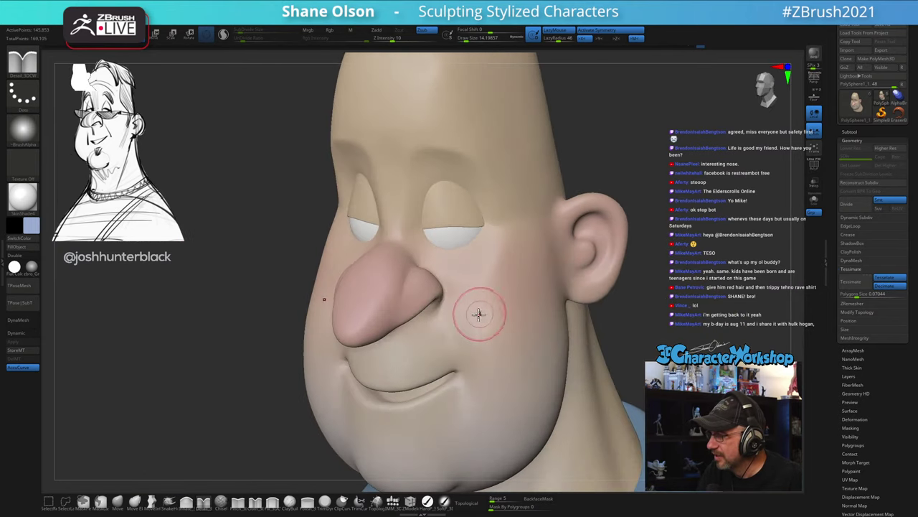
# Step: Reshape the nostril wings where they meet the cheeks with the Move brush at draw sizes of about 17 to 27
pyautogui.click(119, 500)
pyautogui.moveTo(353, 312)
pyautogui.mouseDown(button='right')
pyautogui.moveTo(447, 273)
pyautogui.moveTo(465, 279)
pyautogui.moveTo(439, 277)
pyautogui.moveTo(486, 388)
pyautogui.moveTo(477, 385)
pyautogui.moveTo(481, 330)
pyautogui.moveTo(440, 297)
pyautogui.moveTo(445, 318)
pyautogui.moveTo(421, 303)
pyautogui.moveTo(435, 287)
pyautogui.moveTo(431, 310)
pyautogui.mouseUp(button='right')
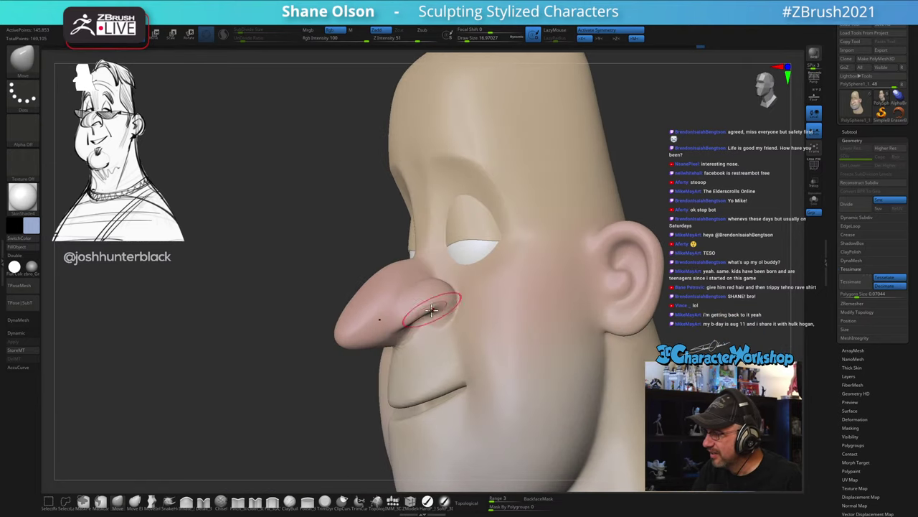
pyautogui.press(']')
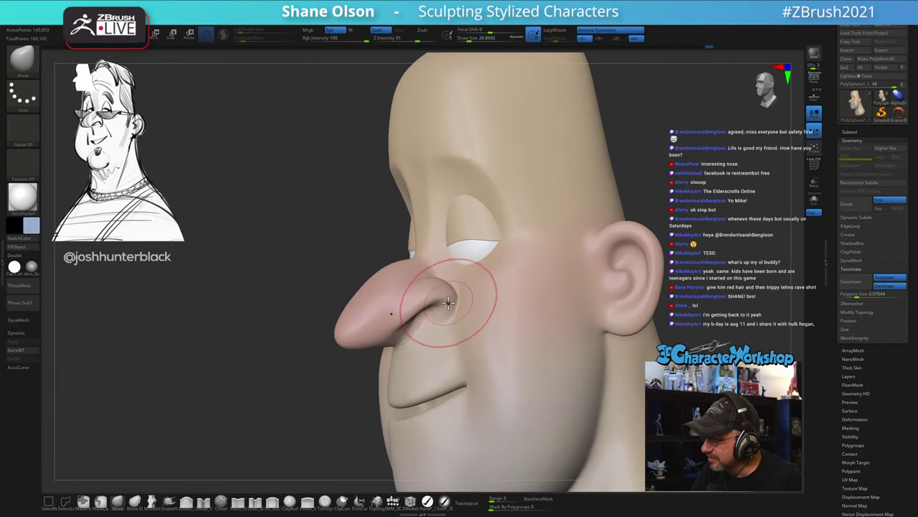
pyautogui.moveTo(441, 310); pyautogui.dragTo(443, 306, button='right')
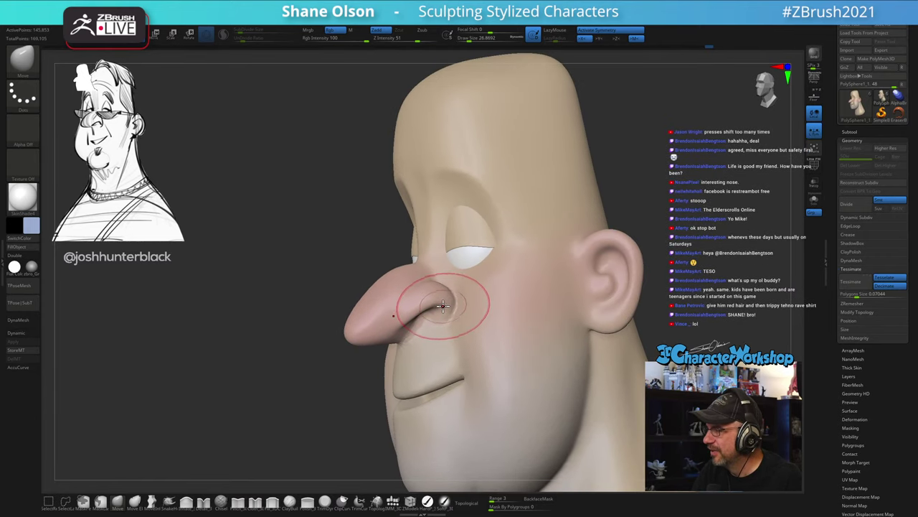
pyautogui.press('[')
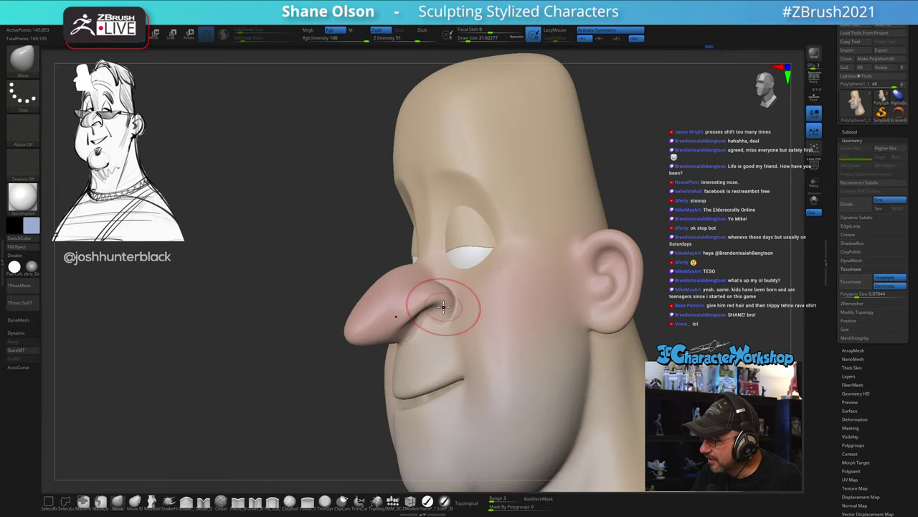
pyautogui.moveTo(436, 314); pyautogui.dragTo(460, 310, button='right')
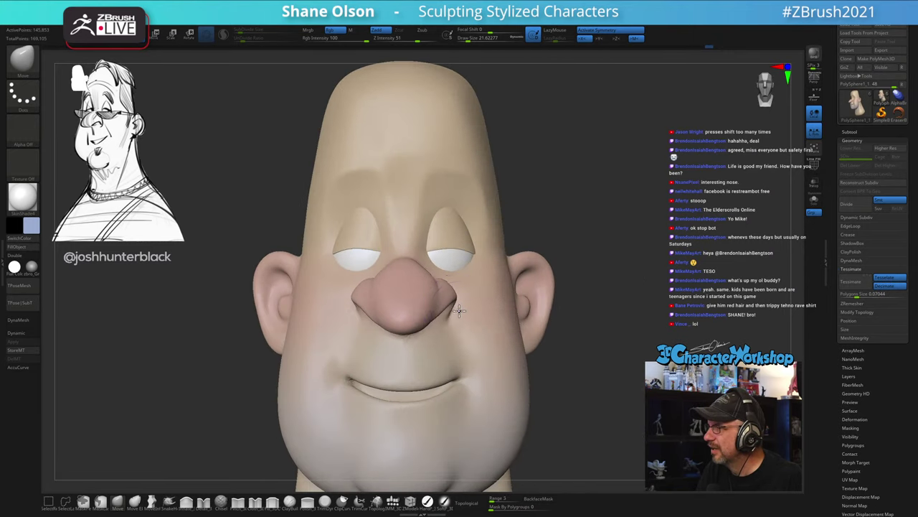
# Step: Refine the nostril wing and the crease behind it from the side with the Move brush at a draw size of about 16
pyautogui.moveTo(584, 333); pyautogui.dragTo(570, 323, button='right')
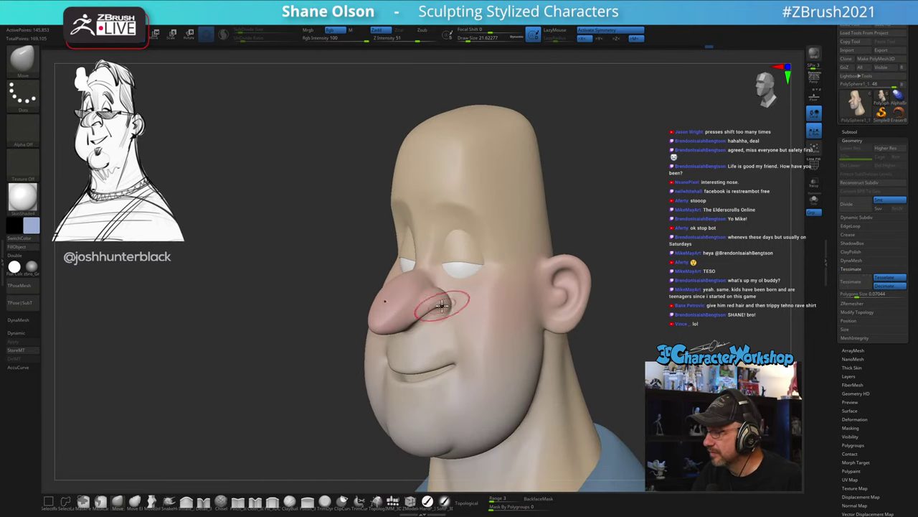
pyautogui.moveTo(442, 306)
pyautogui.mouseDown(button='right')
pyautogui.moveTo(431, 338)
pyautogui.moveTo(412, 341)
pyautogui.moveTo(406, 316)
pyautogui.moveTo(393, 318)
pyautogui.mouseUp(button='right')
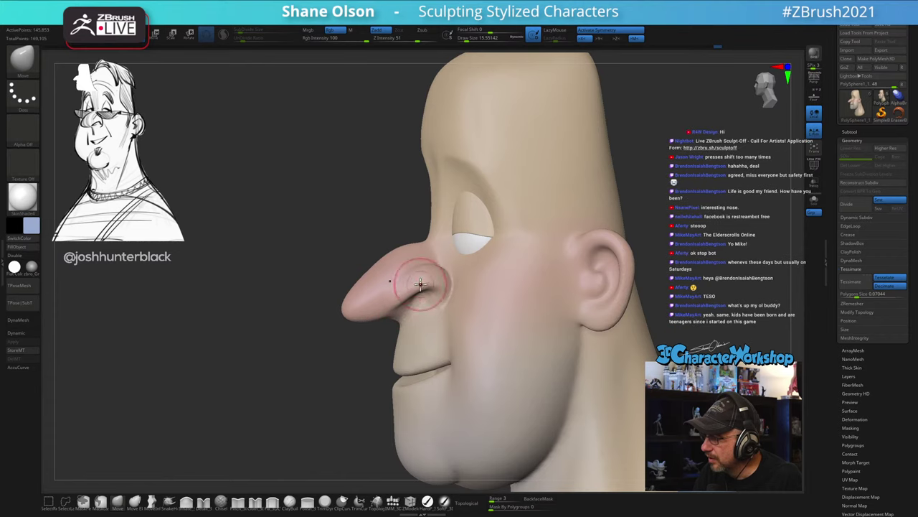
pyautogui.keyDown('alt'); pyautogui.moveTo(403, 248); pyautogui.dragTo(386, 268, button='right'); pyautogui.keyUp('alt')
# Step: Reshape the nose tip and its profile with the Move brush at draw sizes of about 25 to 29
pyautogui.press('s')
pyautogui.moveTo(373, 286); pyautogui.dragTo(376, 287)
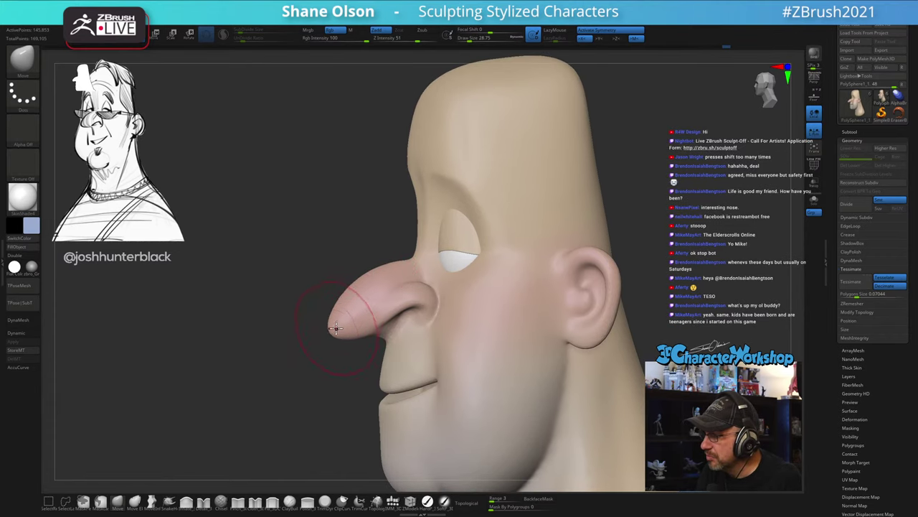
pyautogui.press('s')
pyautogui.moveTo(331, 329); pyautogui.dragTo(335, 330)
pyautogui.moveTo(453, 282)
pyautogui.mouseDown(button='right')
pyautogui.moveTo(472, 345)
pyautogui.moveTo(521, 328)
pyautogui.moveTo(490, 337)
pyautogui.moveTo(453, 328)
pyautogui.moveTo(428, 277)
pyautogui.moveTo(420, 297)
pyautogui.moveTo(370, 287)
pyautogui.mouseUp(button='right')
pyautogui.press('[')
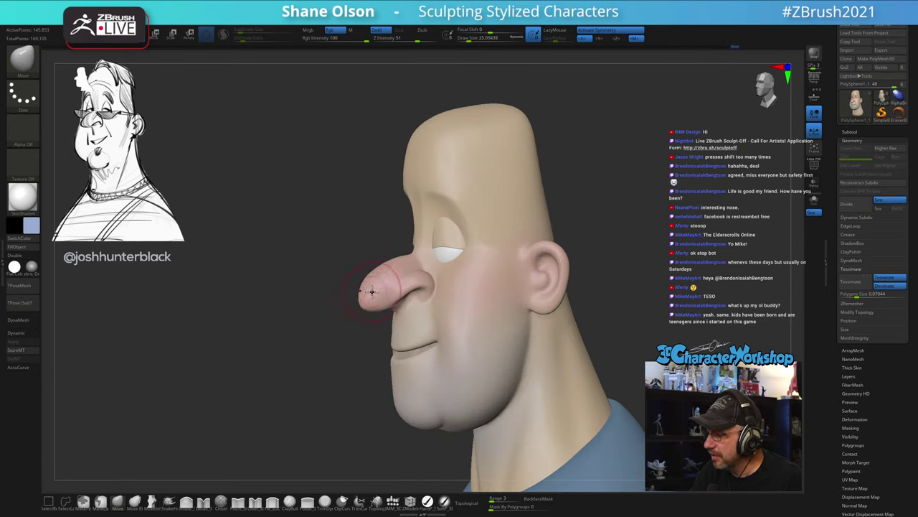
pyautogui.moveTo(371, 290)
pyautogui.mouseDown(button='right')
pyautogui.moveTo(408, 320)
pyautogui.moveTo(422, 307)
pyautogui.mouseUp(button='right')
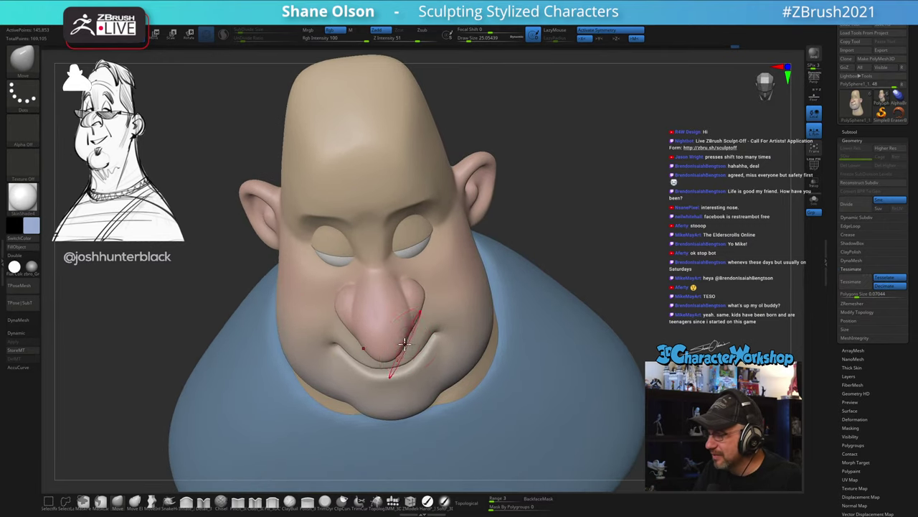
pyautogui.moveTo(395, 282)
pyautogui.mouseDown(button='right')
pyautogui.moveTo(404, 263)
pyautogui.moveTo(469, 268)
pyautogui.moveTo(617, 343)
pyautogui.moveTo(590, 318)
pyautogui.moveTo(603, 328)
pyautogui.mouseUp(button='right')
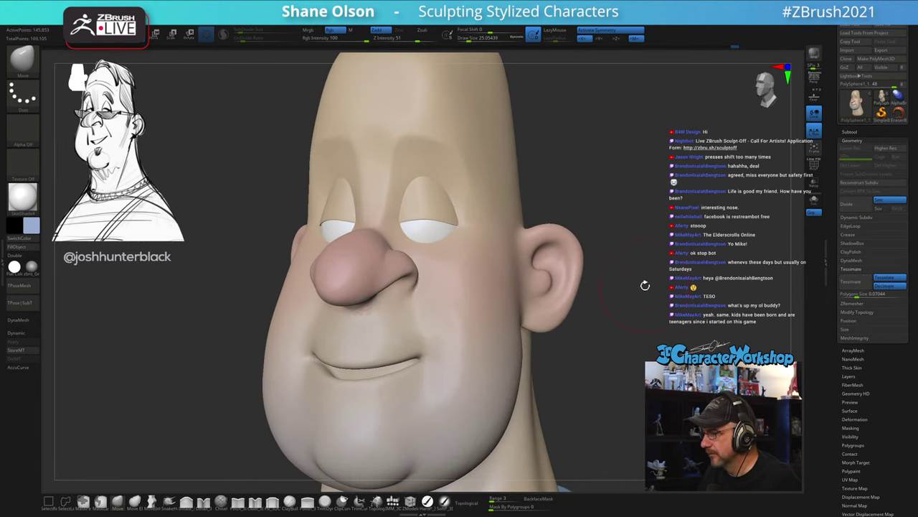
pyautogui.moveTo(645, 286)
pyautogui.mouseDown(button='right')
pyautogui.moveTo(638, 263)
pyautogui.moveTo(568, 279)
pyautogui.moveTo(623, 272)
pyautogui.moveTo(615, 268)
pyautogui.mouseUp(button='right')
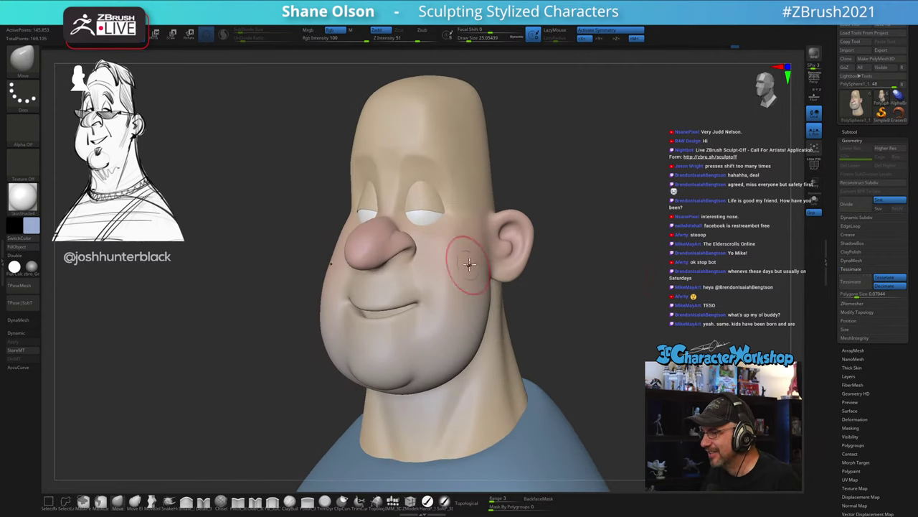
# Step: Switch to the soft paint brush at Rgb Intensity 10, sample the tan skin colour and set the draw size to about 35
pyautogui.click(442, 502)
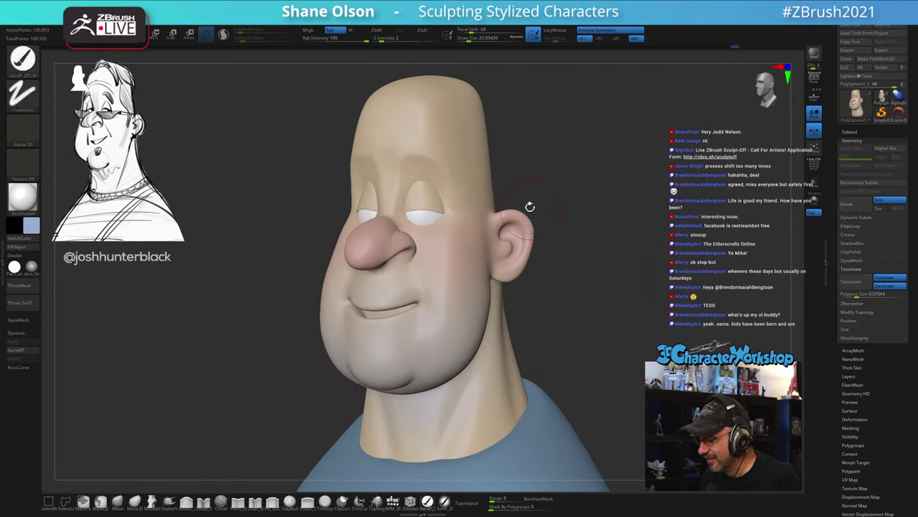
pyautogui.click(447, 502)
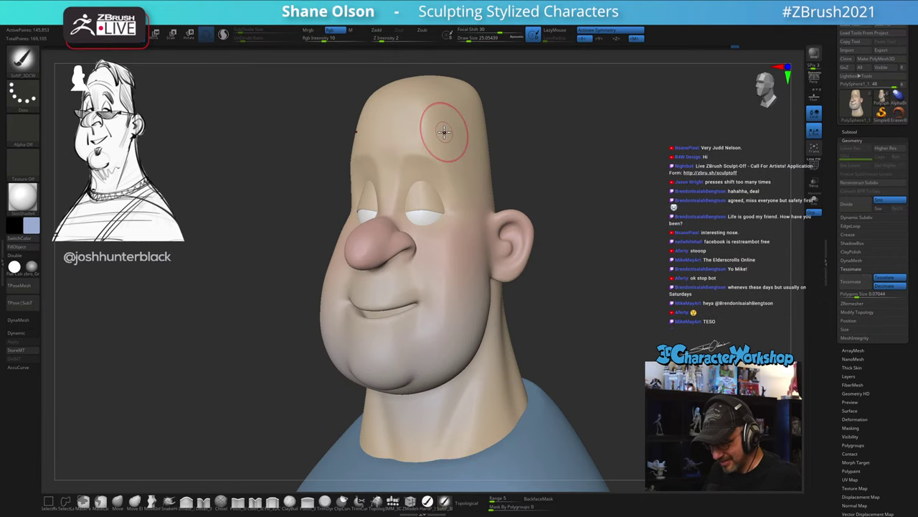
pyautogui.press('c')
pyautogui.click(37, 229)
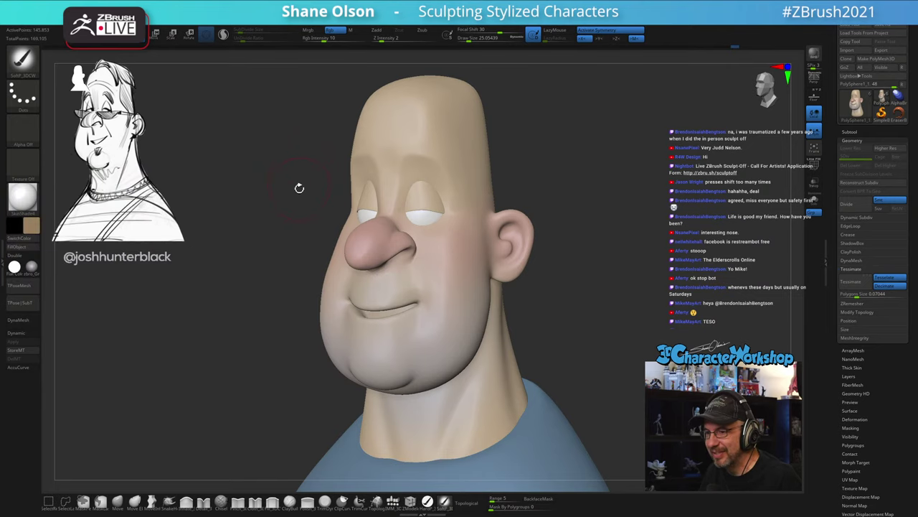
pyautogui.press('s')
pyautogui.moveTo(289, 204); pyautogui.dragTo(290, 204)
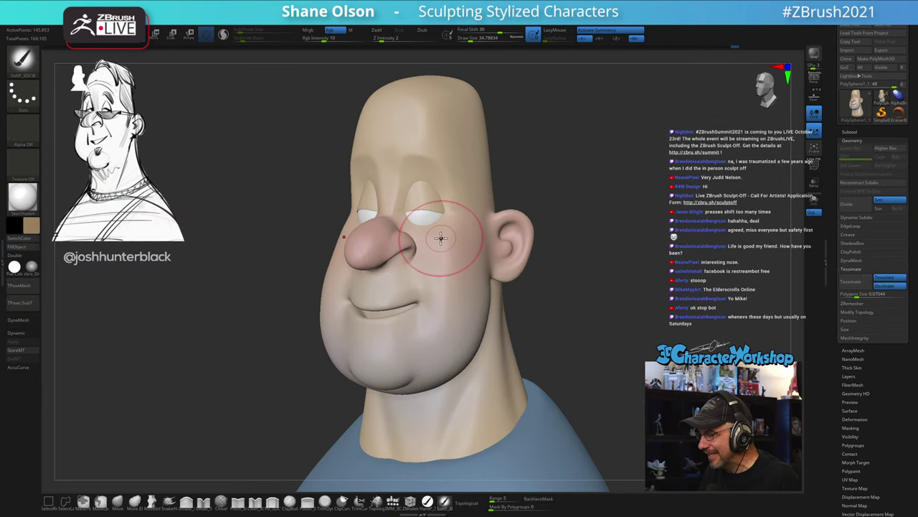
# Step: Reduce the draw size to about 20 and paint the tan colour softly over the upper eyelids
pyautogui.moveTo(653, 208); pyautogui.dragTo(681, 202)
pyautogui.press('[')
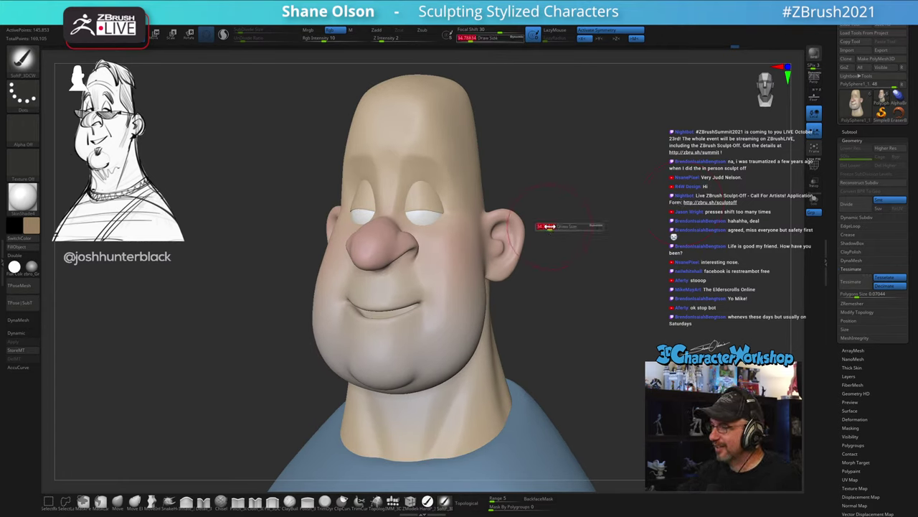
pyautogui.moveTo(554, 219); pyautogui.dragTo(519, 250)
pyautogui.press('s')
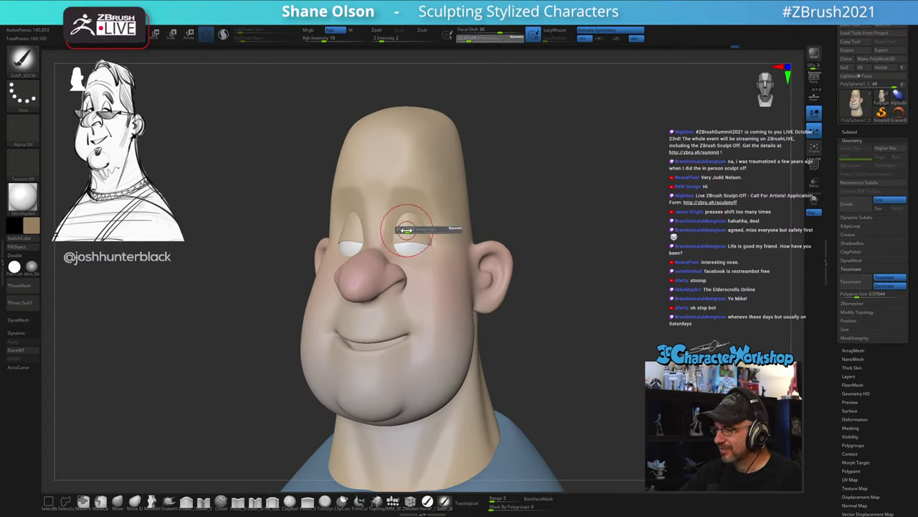
pyautogui.moveTo(407, 230); pyautogui.dragTo(401, 248)
pyautogui.moveTo(405, 212); pyautogui.dragTo(403, 252)
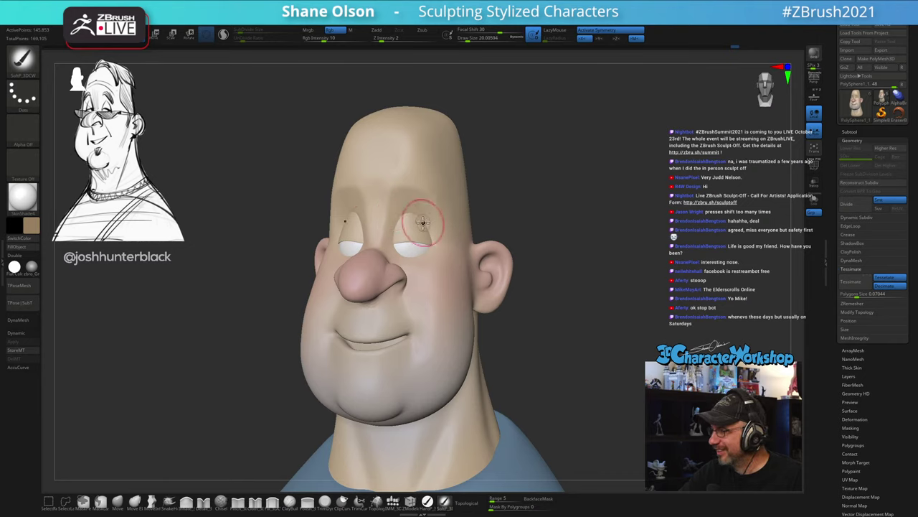
pyautogui.moveTo(534, 283)
pyautogui.mouseDown()
pyautogui.moveTo(596, 322)
pyautogui.moveTo(574, 321)
pyautogui.mouseUp()
pyautogui.moveTo(412, 195); pyautogui.dragTo(404, 208, button='right')
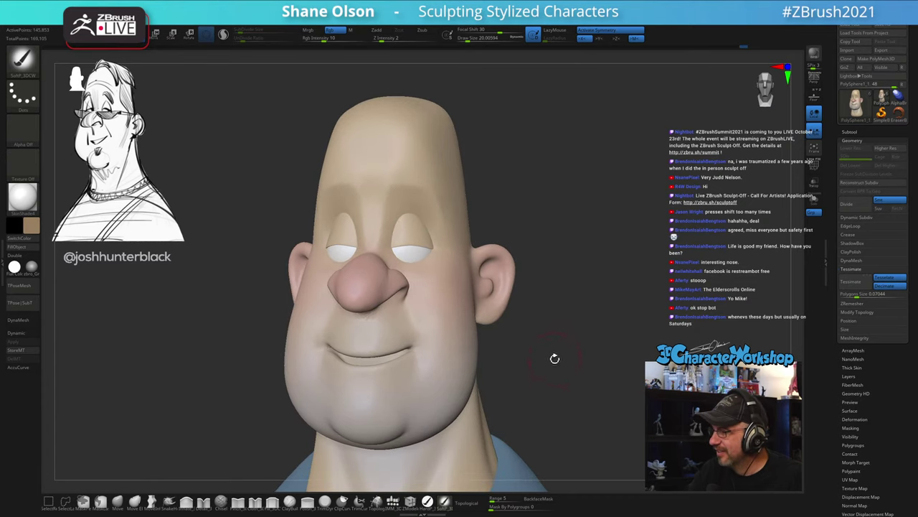
pyautogui.moveTo(554, 358); pyautogui.dragTo(509, 243)
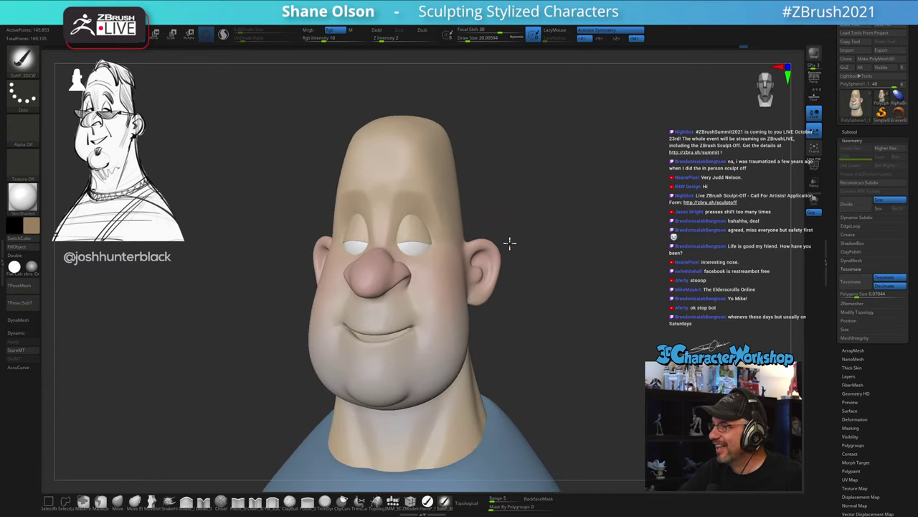
pyautogui.moveTo(537, 343); pyautogui.dragTo(528, 339)
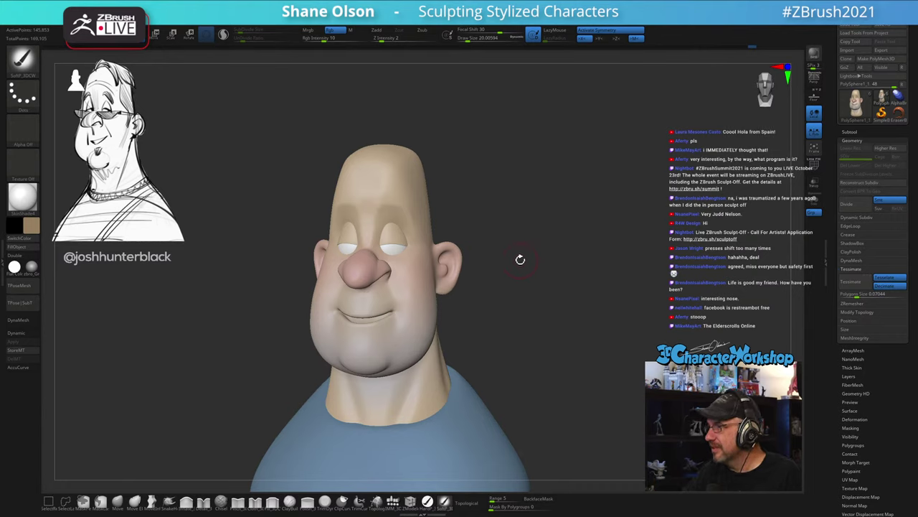
pyautogui.moveTo(520, 259)
pyautogui.mouseDown()
pyautogui.moveTo(517, 277)
pyautogui.moveTo(529, 257)
pyautogui.mouseUp()
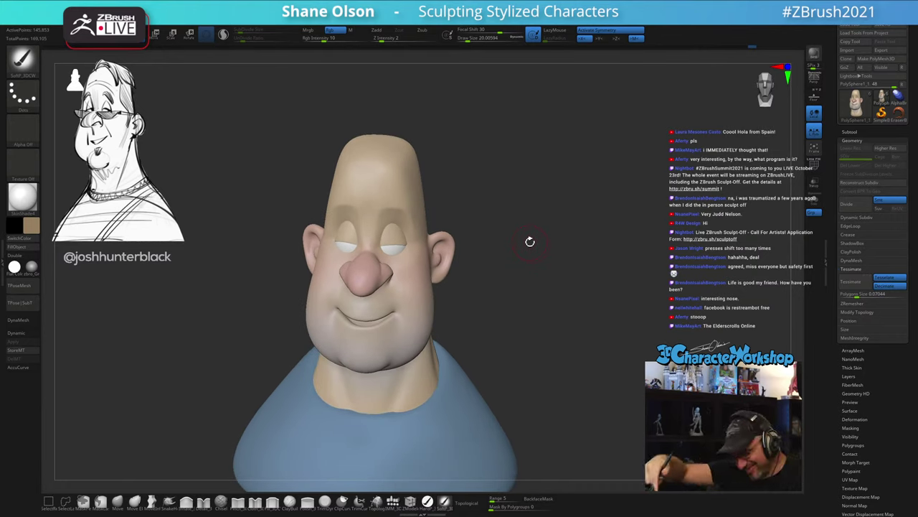
pyautogui.moveTo(484, 294); pyautogui.dragTo(491, 252)
pyautogui.moveTo(441, 218); pyautogui.dragTo(428, 201)
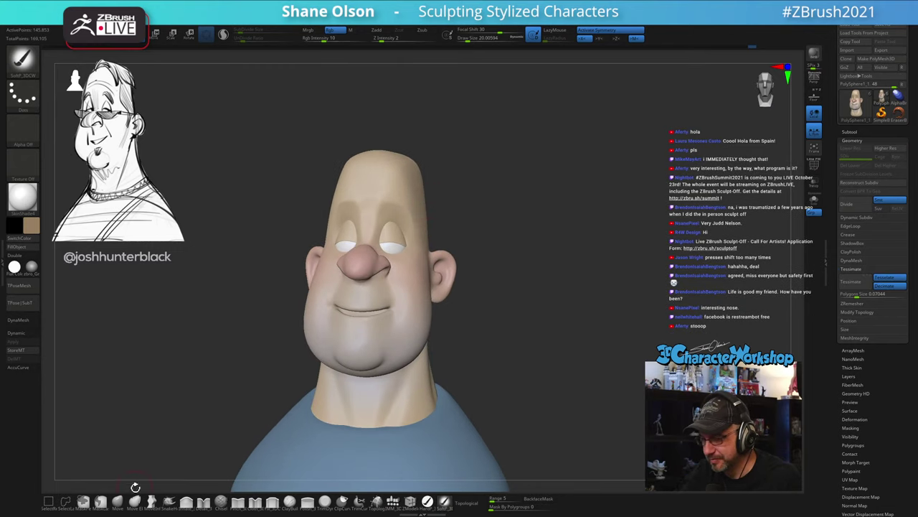
# Step: Adjust the forehead and brow contour from three-quarter and side views with the Move brush at a draw size of about 35
pyautogui.click(118, 501)
pyautogui.moveTo(493, 217)
pyautogui.mouseDown()
pyautogui.moveTo(492, 249)
pyautogui.moveTo(493, 234)
pyautogui.mouseUp()
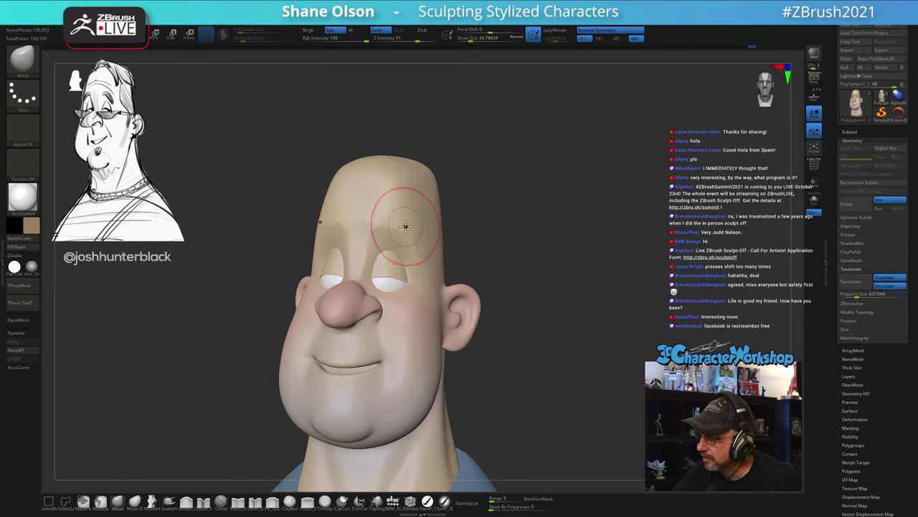
pyautogui.moveTo(417, 231); pyautogui.dragTo(404, 207, button='right')
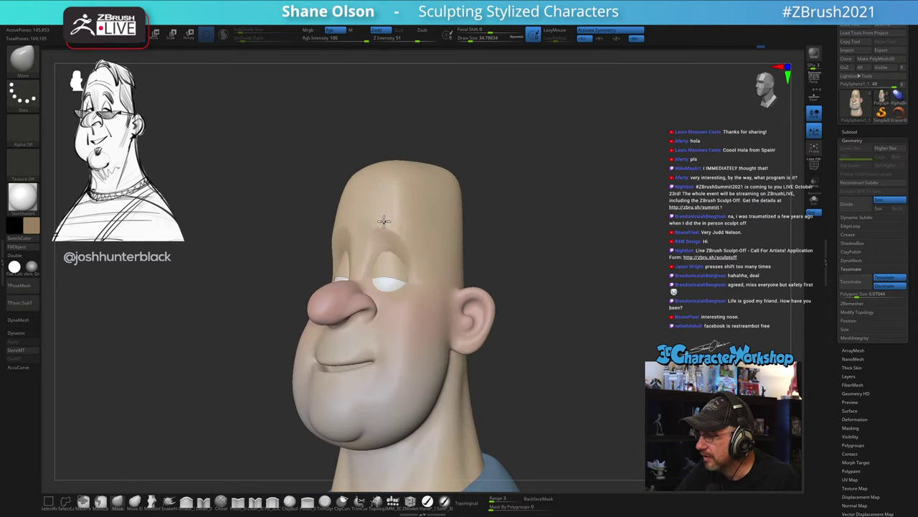
pyautogui.moveTo(519, 274)
pyautogui.mouseDown()
pyautogui.moveTo(548, 289)
pyautogui.moveTo(499, 289)
pyautogui.mouseUp()
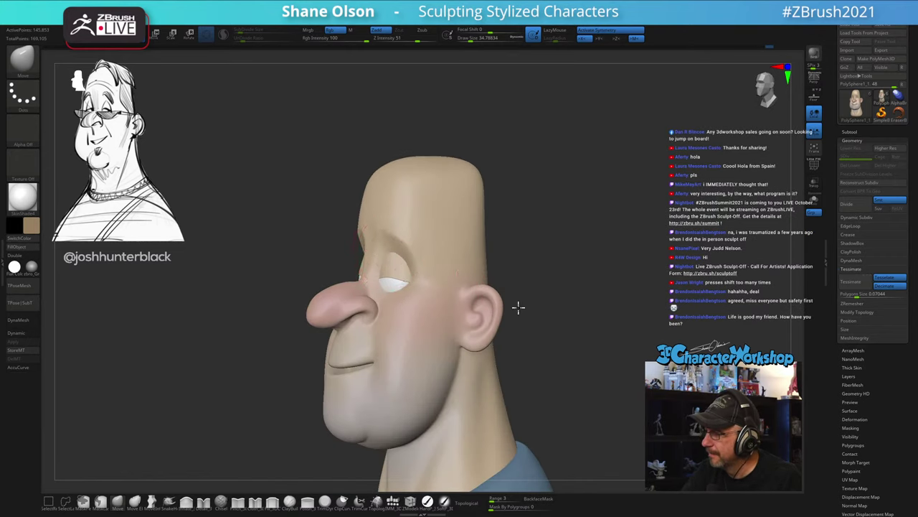
pyautogui.moveTo(518, 307)
pyautogui.mouseDown(button='right')
pyautogui.moveTo(539, 304)
pyautogui.moveTo(527, 311)
pyautogui.mouseUp(button='right')
pyautogui.moveTo(516, 289)
pyautogui.keyDown('alt'); pyautogui.mouseDown()
pyautogui.moveTo(535, 240)
pyautogui.moveTo(524, 226)
pyautogui.moveTo(529, 246)
pyautogui.moveTo(515, 203)
pyautogui.moveTo(261, 203)
pyautogui.mouseUp(); pyautogui.keyUp('alt')
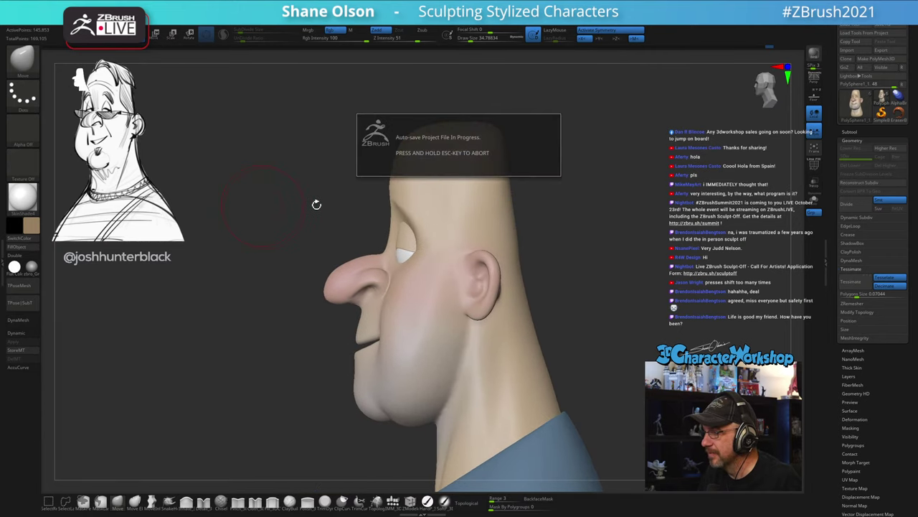
pyautogui.moveTo(323, 201); pyautogui.dragTo(330, 199)
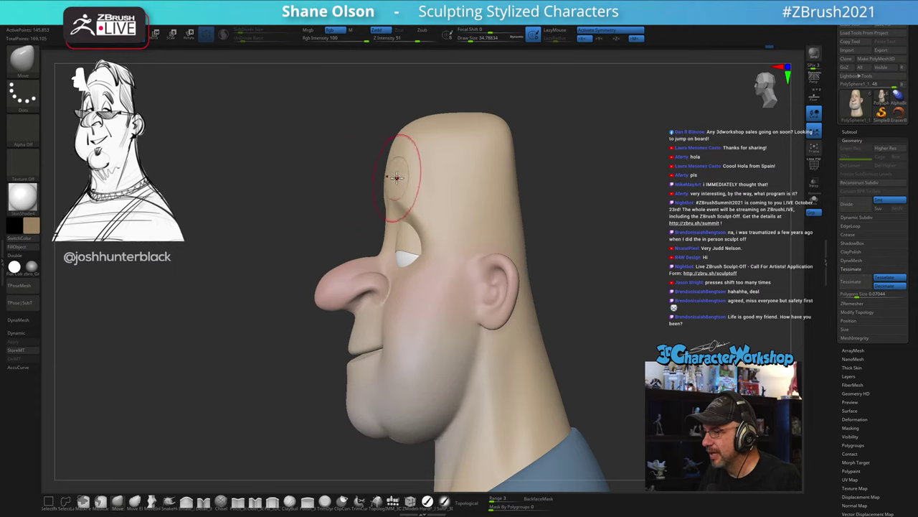
pyautogui.press('s')
pyautogui.press('s')
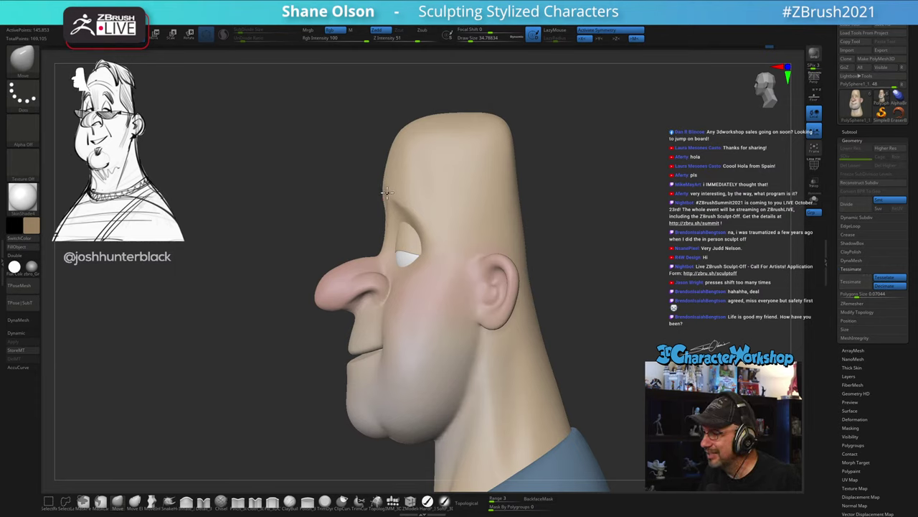
# Step: Set the draw size to about 22, smooth the forehead above the brows and refine the inner brow shape
pyautogui.moveTo(291, 201); pyautogui.dragTo(601, 172)
pyautogui.press('s')
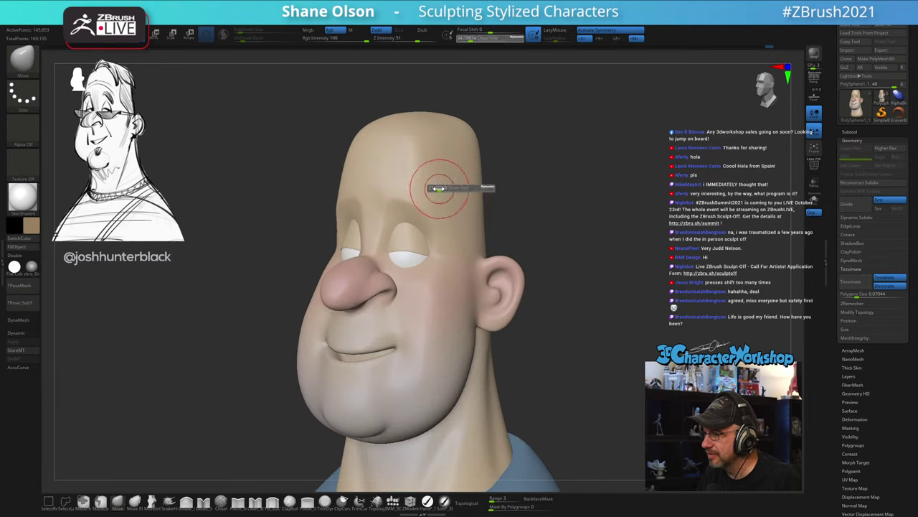
pyautogui.click(439, 188)
pyautogui.keyDown('shift'); pyautogui.moveTo(381, 199); pyautogui.dragTo(381, 191); pyautogui.keyUp('shift')
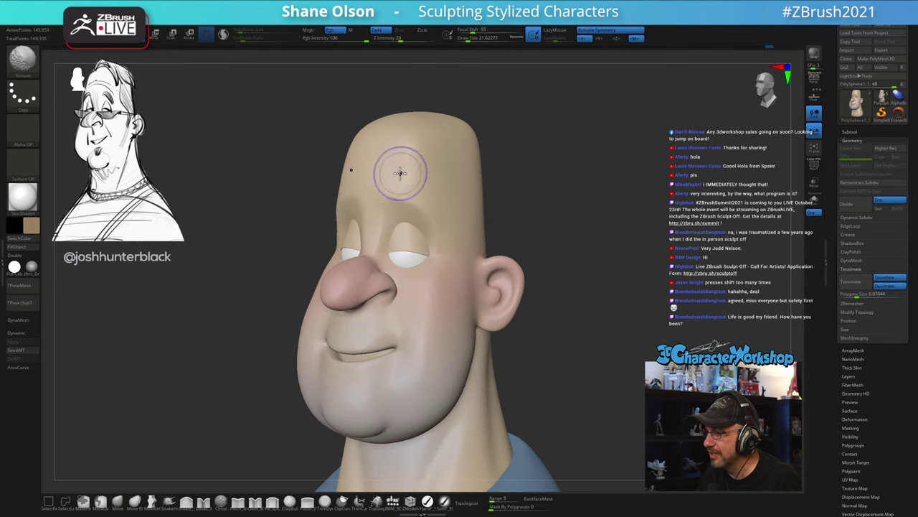
pyautogui.moveTo(554, 187)
pyautogui.mouseDown()
pyautogui.moveTo(596, 186)
pyautogui.moveTo(485, 176)
pyautogui.moveTo(515, 192)
pyautogui.moveTo(504, 166)
pyautogui.moveTo(496, 189)
pyautogui.mouseUp()
pyautogui.press('s')
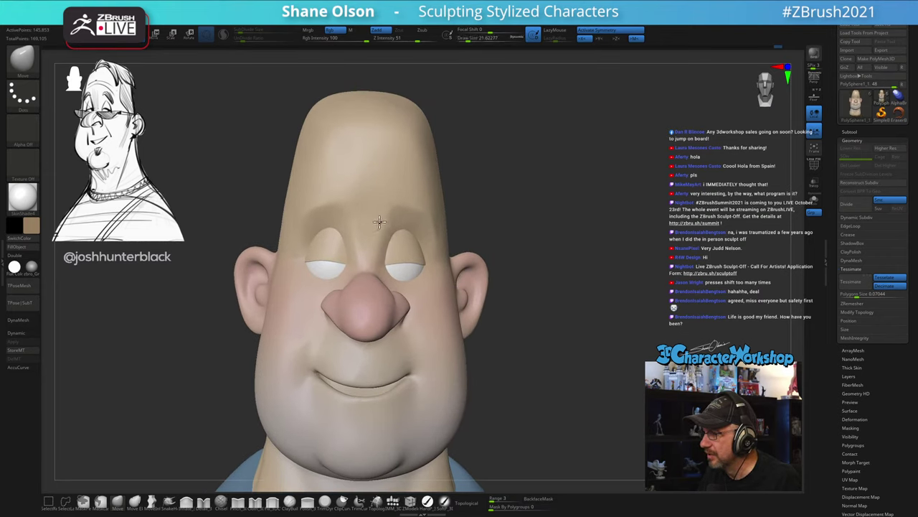
pyautogui.moveTo(573, 216); pyautogui.dragTo(546, 201)
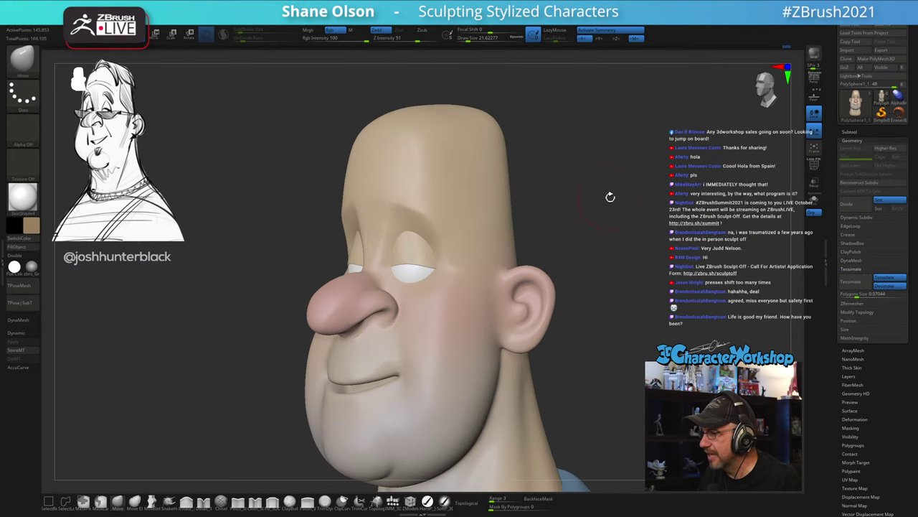
# Step: Switch to the detail brush at a draw size of about 18 and sculpt the lower cheeks beside the mouth and chin
pyautogui.moveTo(609, 199); pyautogui.dragTo(609, 235)
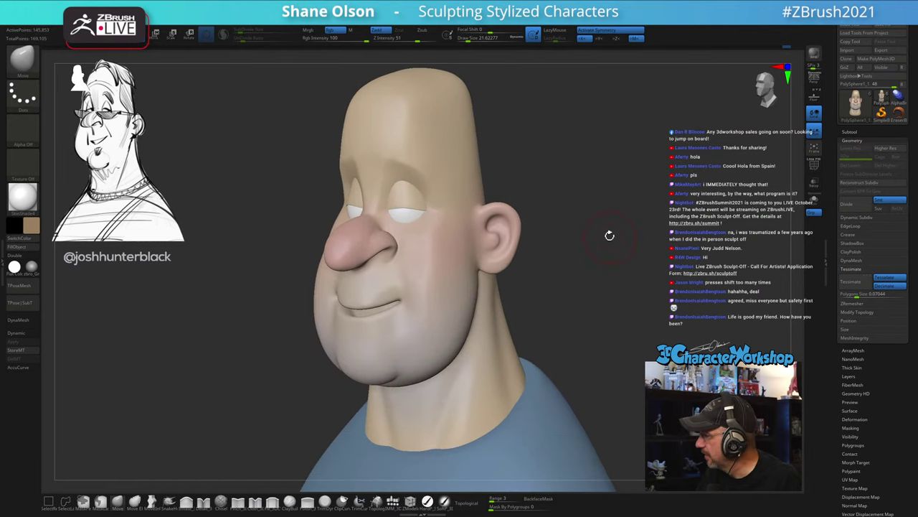
pyautogui.click(203, 501)
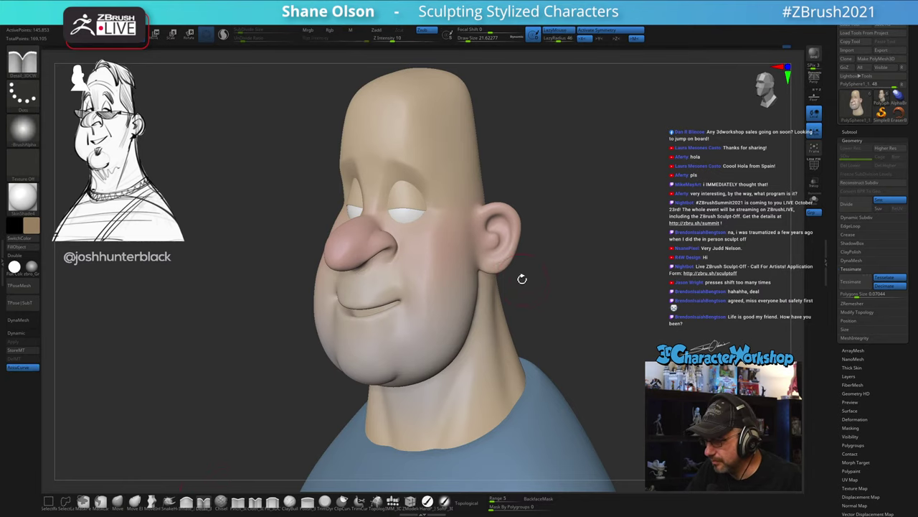
pyautogui.moveTo(541, 268); pyautogui.dragTo(574, 268)
pyautogui.press('s')
pyautogui.moveTo(585, 305); pyautogui.dragTo(586, 294)
pyautogui.keyDown('alt'); pyautogui.moveTo(286, 422); pyautogui.dragTo(318, 486); pyautogui.keyUp('alt')
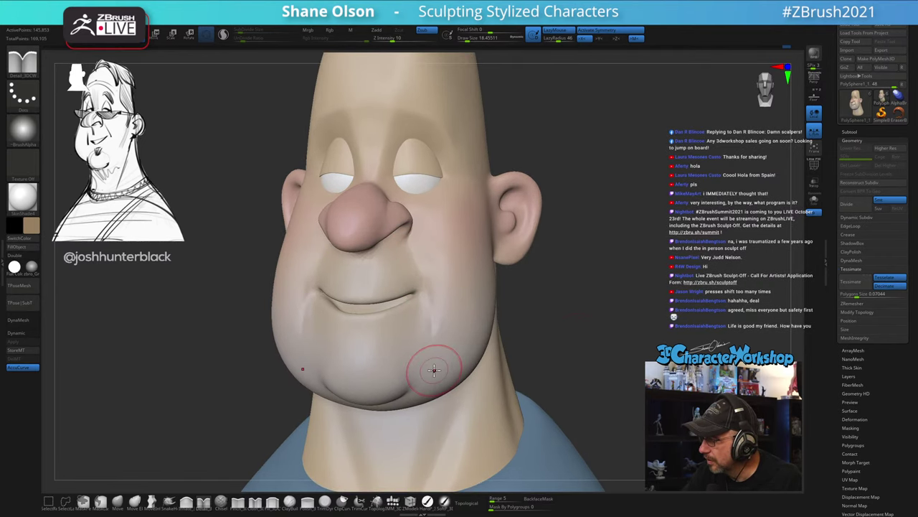
pyautogui.moveTo(545, 359)
pyautogui.mouseDown()
pyautogui.moveTo(590, 344)
pyautogui.moveTo(605, 328)
pyautogui.moveTo(603, 304)
pyautogui.moveTo(591, 321)
pyautogui.moveTo(615, 312)
pyautogui.moveTo(527, 335)
pyautogui.mouseUp()
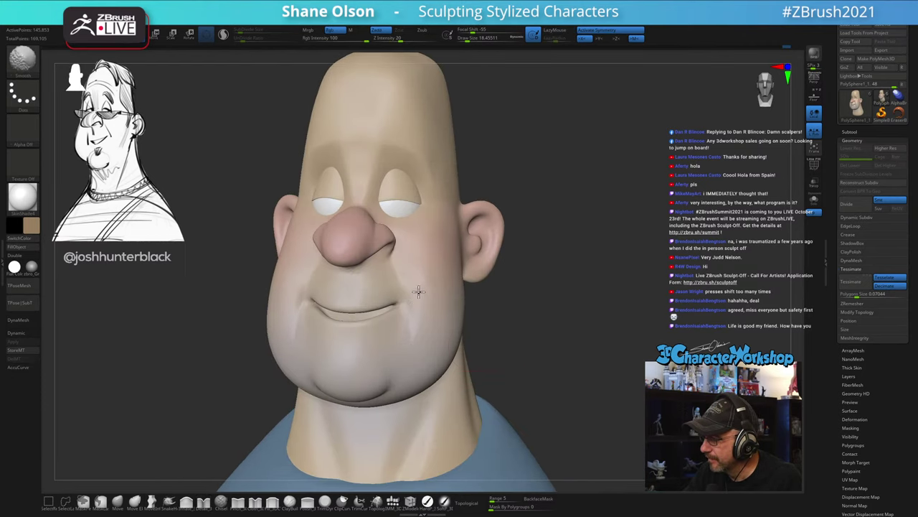
# Step: Smooth the cheek folds beside the mouth corners and refine the cheek volume with the detail brush
pyautogui.keyDown('shift'); pyautogui.moveTo(418, 291); pyautogui.dragTo(414, 276); pyautogui.keyUp('shift')
pyautogui.keyDown('shift'); pyautogui.moveTo(412, 270); pyautogui.dragTo(422, 286); pyautogui.keyUp('shift')
pyautogui.moveTo(451, 322)
pyautogui.mouseDown(button='right')
pyautogui.moveTo(433, 326)
pyautogui.moveTo(430, 307)
pyautogui.mouseUp(button='right')
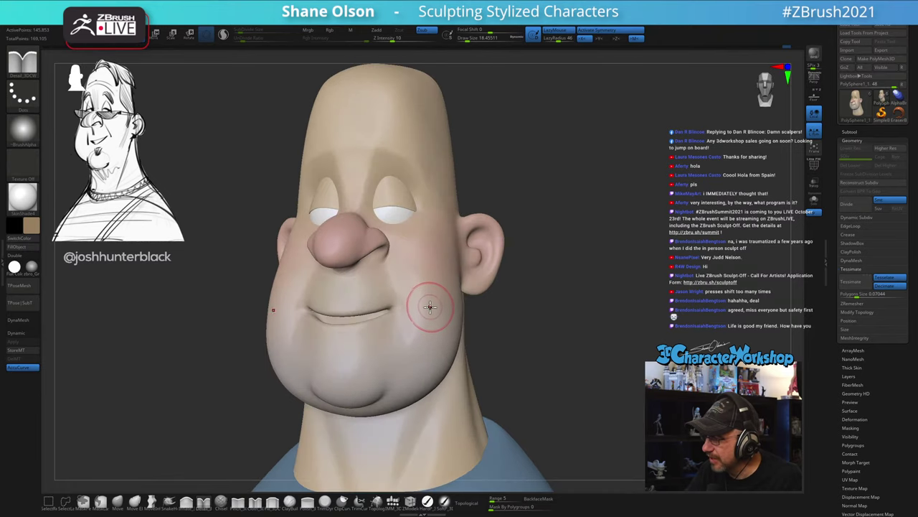
pyautogui.moveTo(430, 307); pyautogui.dragTo(439, 316)
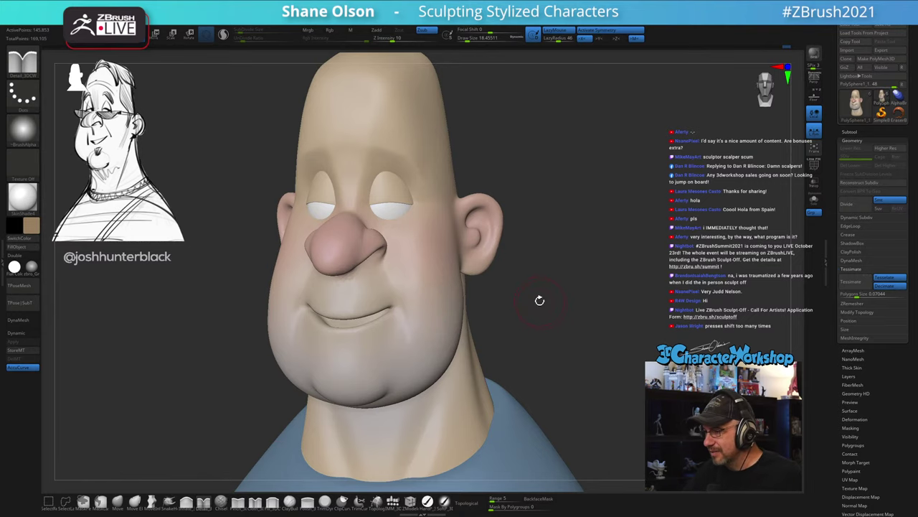
# Step: Reshape the outer edge of the ears from the front with the Move brush at a draw size of about 37
pyautogui.moveTo(539, 299)
pyautogui.mouseDown()
pyautogui.moveTo(533, 380)
pyautogui.moveTo(545, 371)
pyautogui.moveTo(533, 357)
pyautogui.moveTo(580, 332)
pyautogui.moveTo(555, 351)
pyautogui.moveTo(530, 306)
pyautogui.moveTo(529, 280)
pyautogui.moveTo(538, 280)
pyautogui.moveTo(524, 256)
pyautogui.moveTo(524, 280)
pyautogui.mouseUp()
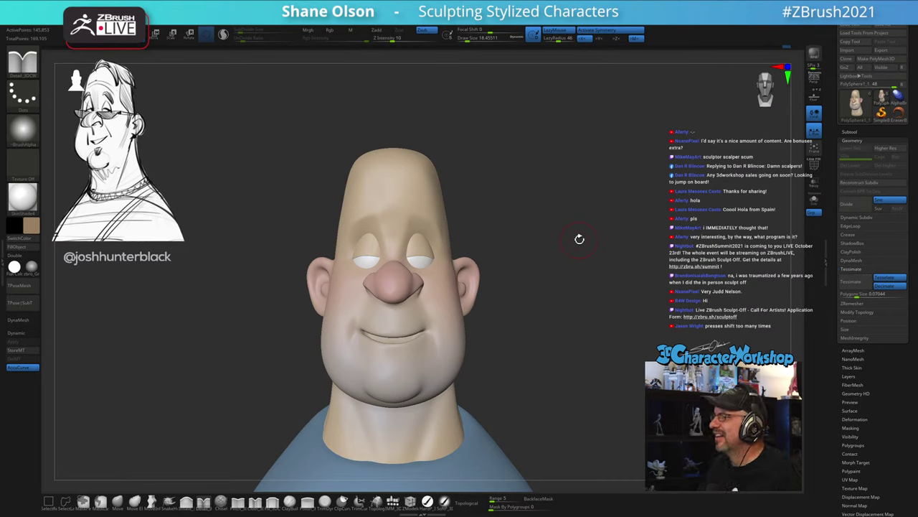
pyautogui.moveTo(580, 239)
pyautogui.mouseDown()
pyautogui.moveTo(588, 225)
pyautogui.moveTo(588, 258)
pyautogui.moveTo(569, 207)
pyautogui.moveTo(653, 209)
pyautogui.moveTo(533, 277)
pyautogui.moveTo(556, 260)
pyautogui.mouseUp()
pyautogui.press('s')
pyautogui.moveTo(549, 264)
pyautogui.mouseDown()
pyautogui.moveTo(564, 272)
pyautogui.moveTo(495, 294)
pyautogui.mouseUp()
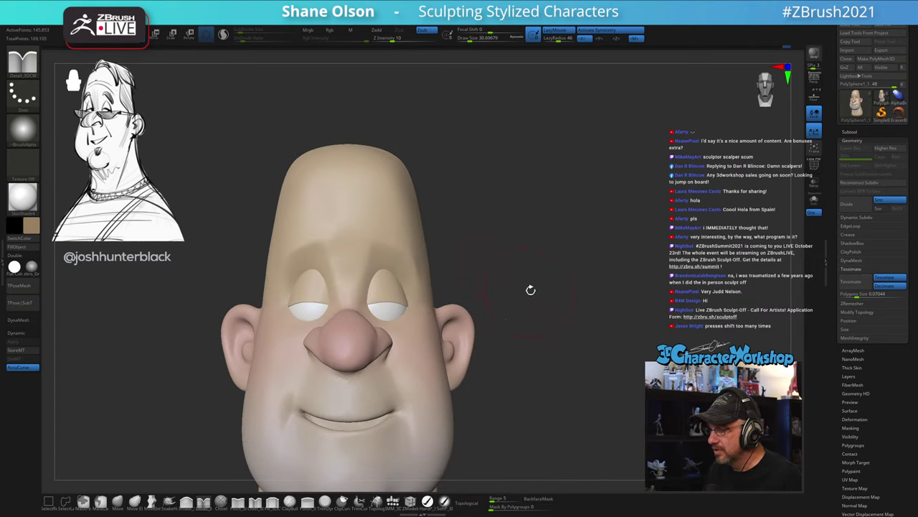
pyautogui.click(118, 502)
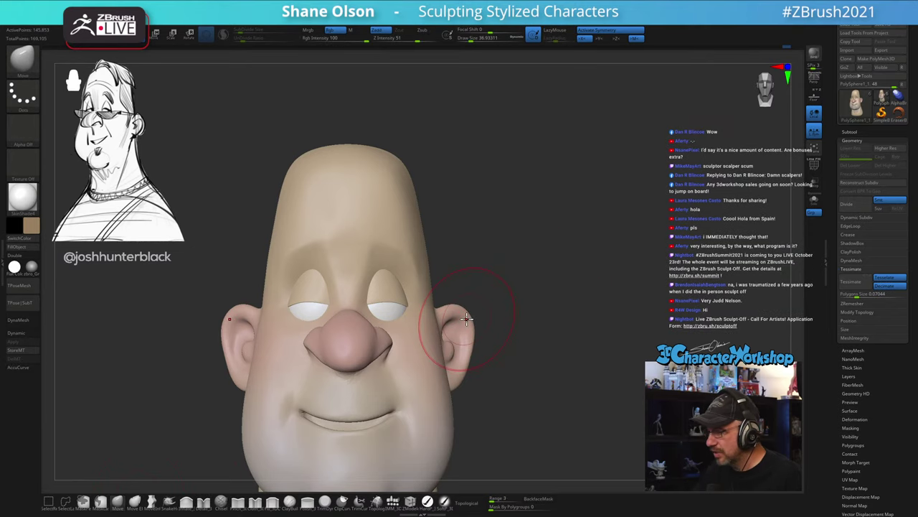
pyautogui.moveTo(474, 319)
pyautogui.mouseDown()
pyautogui.moveTo(479, 291)
pyautogui.moveTo(465, 279)
pyautogui.mouseUp()
pyautogui.press('[')
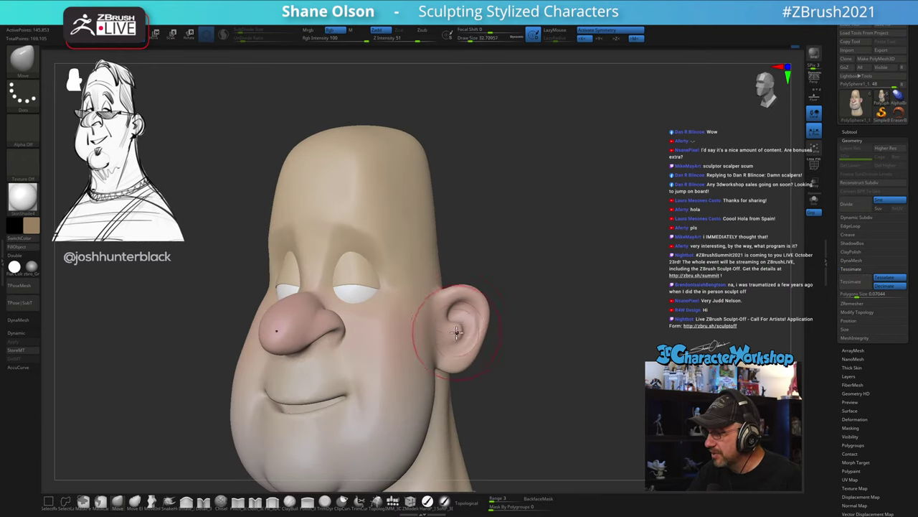
# Step: Reduce the Move brush draw size to about 23 and refine the ear shape from high and three-quarter views
pyautogui.moveTo(502, 321); pyautogui.dragTo(499, 380)
pyautogui.press('[')
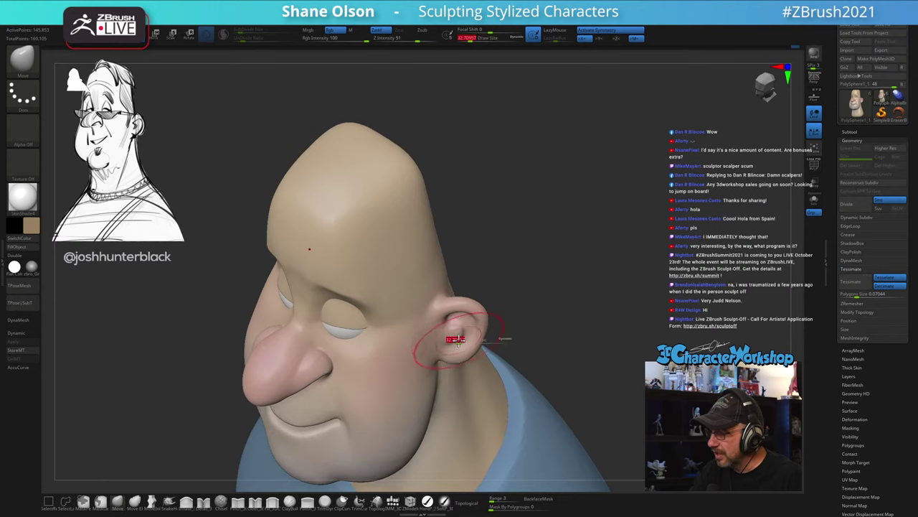
pyautogui.moveTo(503, 319)
pyautogui.mouseDown()
pyautogui.moveTo(507, 348)
pyautogui.moveTo(518, 286)
pyautogui.mouseUp()
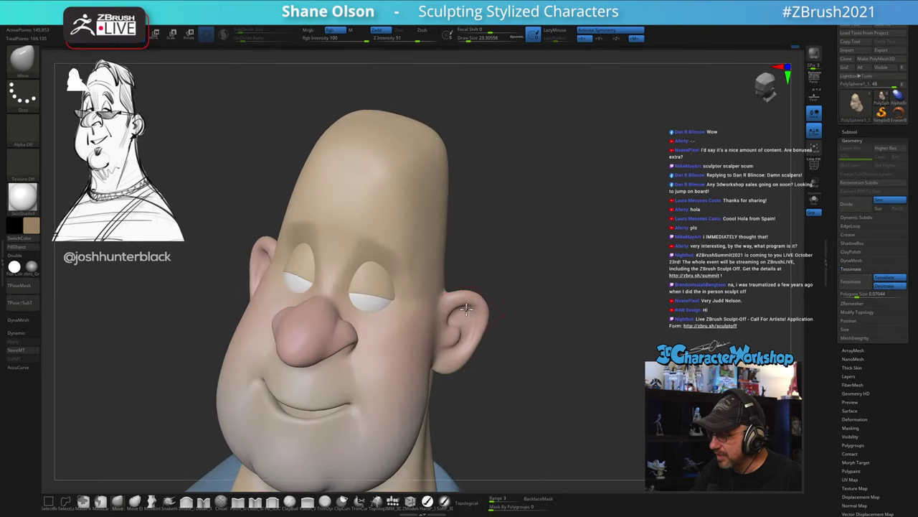
pyautogui.moveTo(511, 350); pyautogui.dragTo(470, 350)
pyautogui.moveTo(564, 332); pyautogui.dragTo(463, 327)
pyautogui.moveTo(463, 326); pyautogui.dragTo(485, 323, button='right')
pyautogui.press('s')
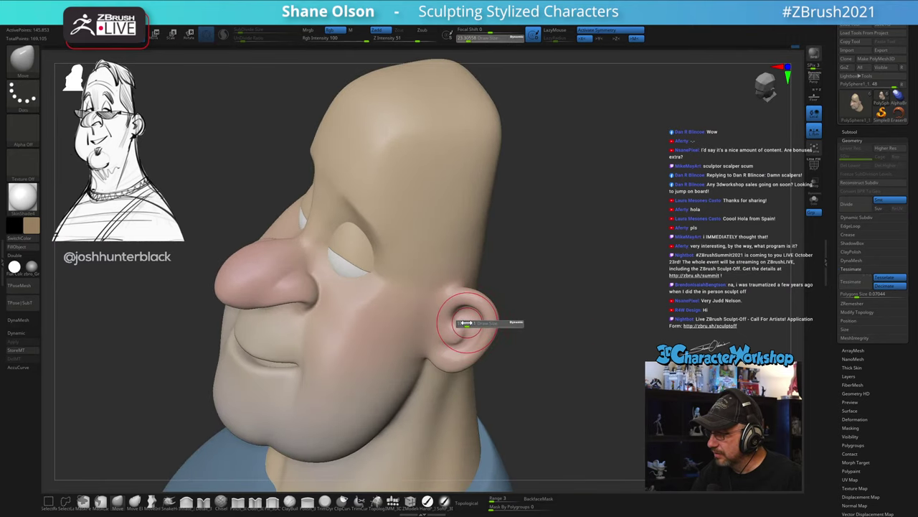
# Step: Refine the inner ear folds with the Move brush at draw sizes of about 14 and 9
pyautogui.moveTo(467, 322)
pyautogui.mouseDown()
pyautogui.moveTo(469, 314)
pyautogui.moveTo(454, 341)
pyautogui.moveTo(549, 383)
pyautogui.moveTo(546, 348)
pyautogui.moveTo(560, 367)
pyautogui.moveTo(543, 359)
pyautogui.mouseUp()
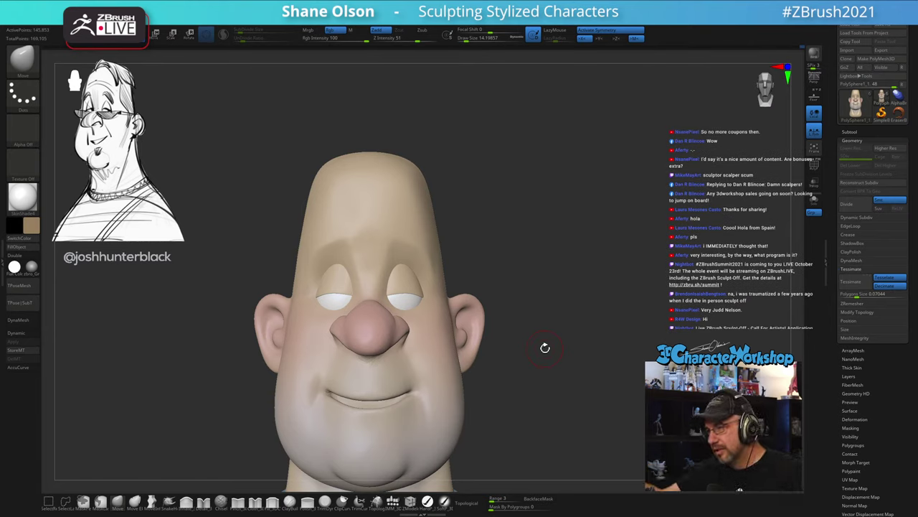
pyautogui.moveTo(535, 334)
pyautogui.mouseDown()
pyautogui.moveTo(535, 353)
pyautogui.moveTo(554, 374)
pyautogui.moveTo(536, 371)
pyautogui.moveTo(533, 349)
pyautogui.mouseUp()
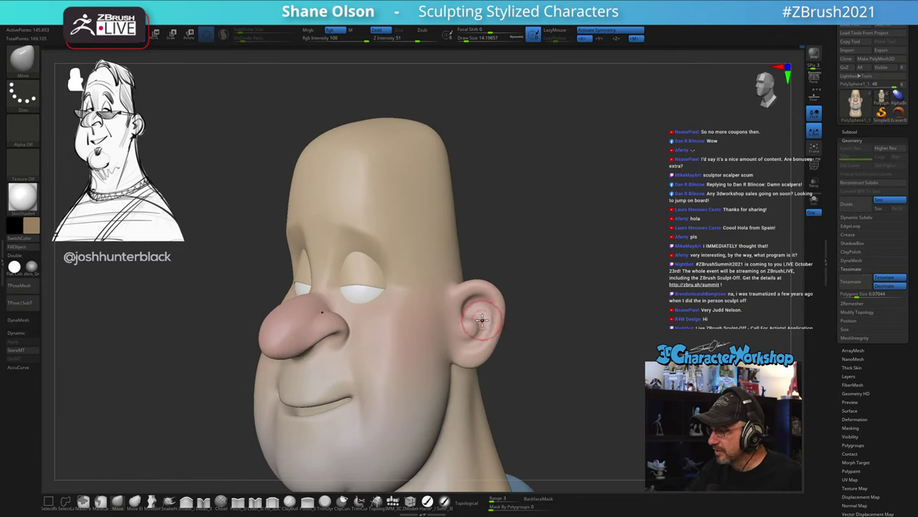
pyautogui.moveTo(483, 322); pyautogui.dragTo(480, 307, button='right')
pyautogui.moveTo(468, 325); pyautogui.dragTo(472, 323)
pyautogui.moveTo(475, 317)
pyautogui.mouseDown(button='right')
pyautogui.moveTo(495, 303)
pyautogui.moveTo(484, 313)
pyautogui.mouseUp(button='right')
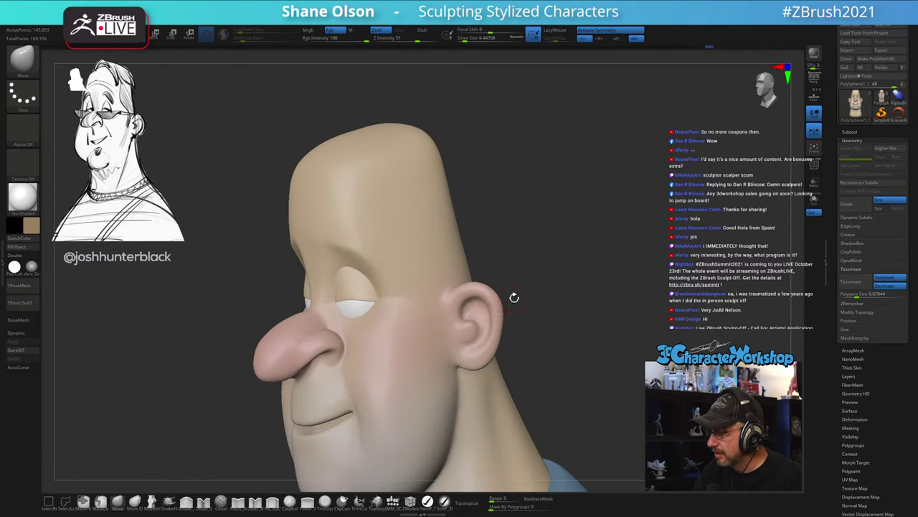
pyautogui.moveTo(511, 294); pyautogui.dragTo(521, 283)
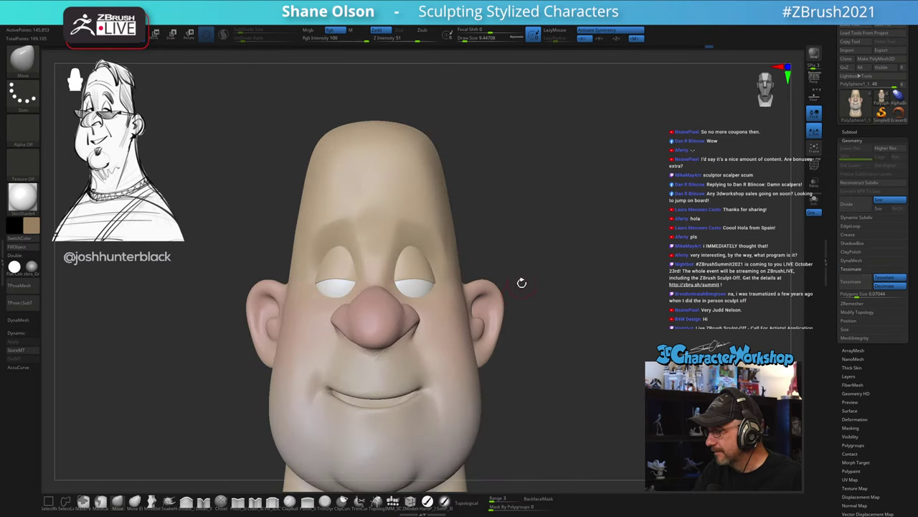
# Step: Select the eyelids, return to the head mesh and smooth the area beside the nostril at a draw size of about 17
pyautogui.keyDown('alt'); pyautogui.click(410, 265); pyautogui.keyUp('alt')
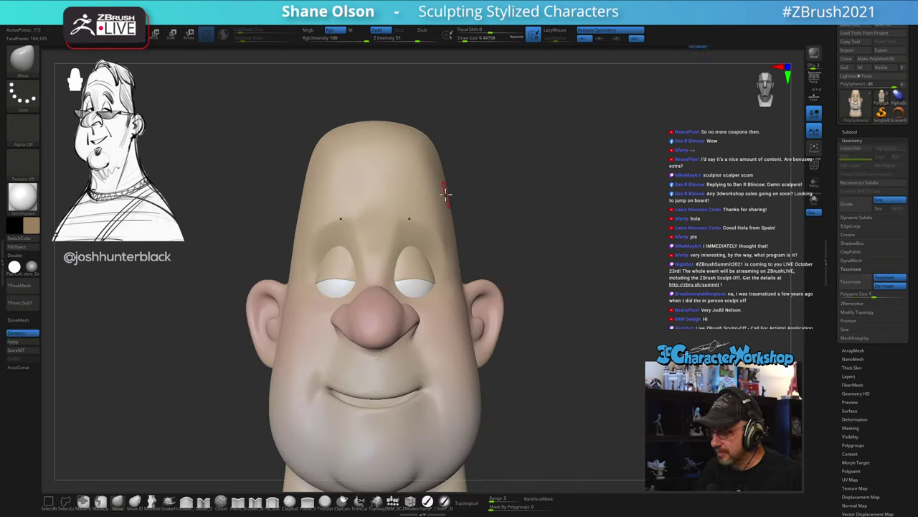
pyautogui.moveTo(528, 203)
pyautogui.mouseDown()
pyautogui.moveTo(503, 169)
pyautogui.moveTo(518, 234)
pyautogui.mouseUp()
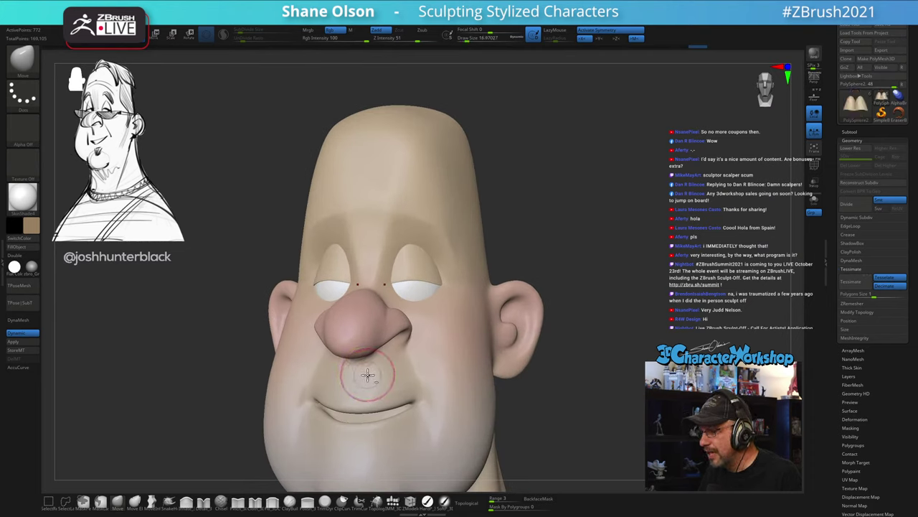
pyautogui.hotkey('shift', 'd')
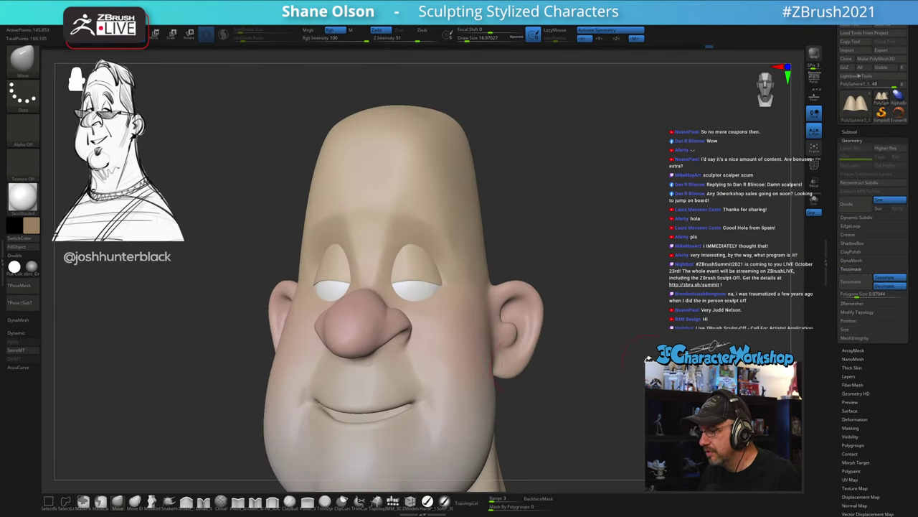
pyautogui.moveTo(648, 357); pyautogui.dragTo(381, 330, button='right')
pyautogui.press('shift')
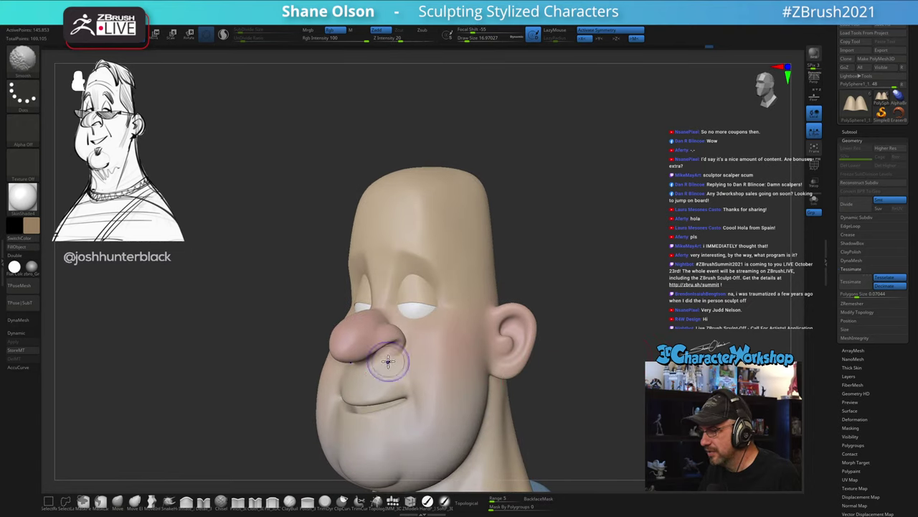
pyautogui.moveTo(625, 300)
pyautogui.mouseDown()
pyautogui.moveTo(615, 304)
pyautogui.moveTo(647, 290)
pyautogui.mouseUp()
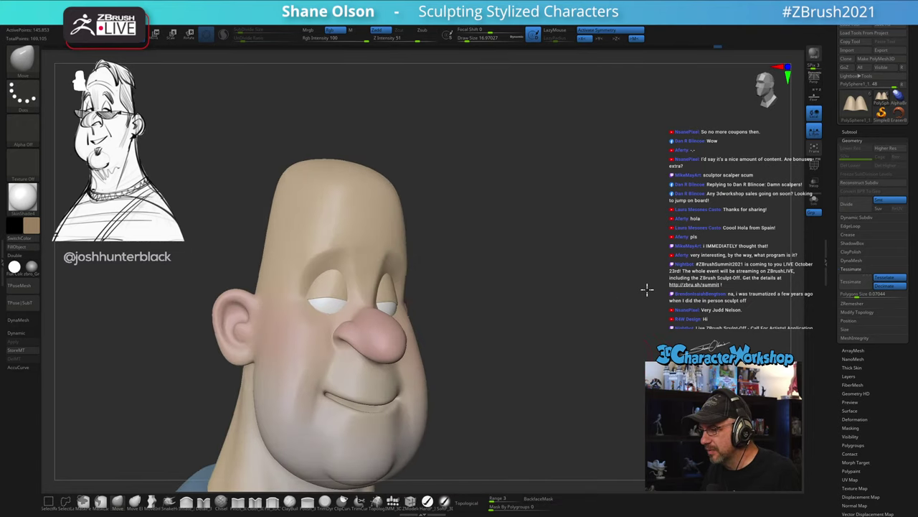
pyautogui.moveTo(647, 289); pyautogui.dragTo(467, 345, button='right')
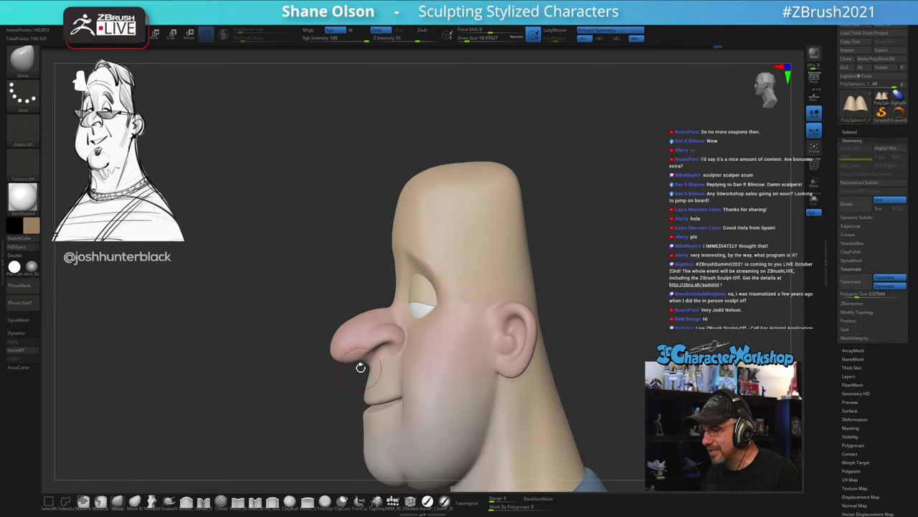
# Step: Shape and smooth the underside of the nose where it meets the upper lip
pyautogui.moveTo(351, 368); pyautogui.dragTo(319, 397, button='right')
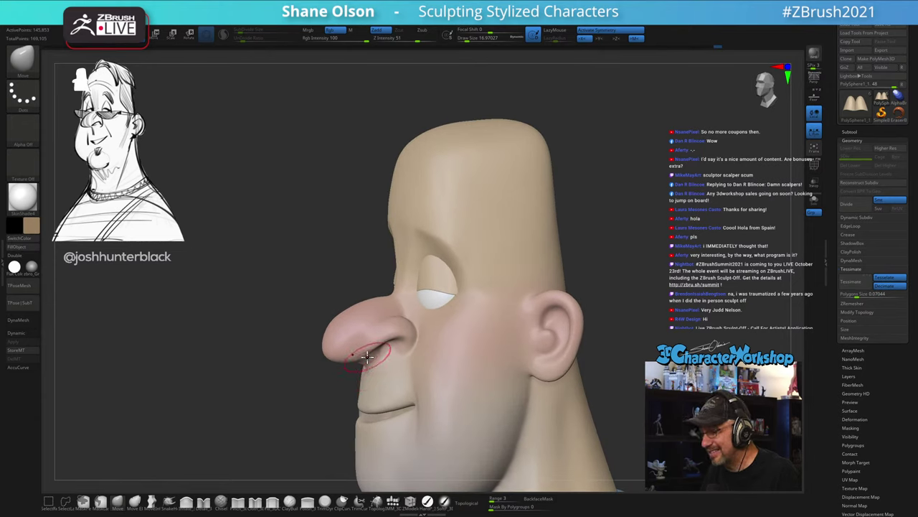
pyautogui.keyDown('shift'); pyautogui.moveTo(367, 357); pyautogui.dragTo(394, 358); pyautogui.keyUp('shift')
pyautogui.moveTo(665, 259); pyautogui.dragTo(642, 246)
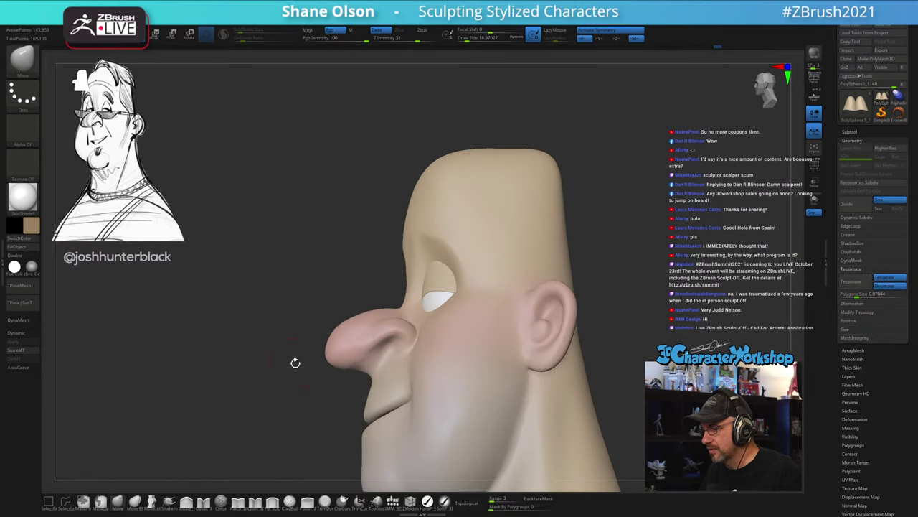
pyautogui.moveTo(296, 363); pyautogui.dragTo(350, 366)
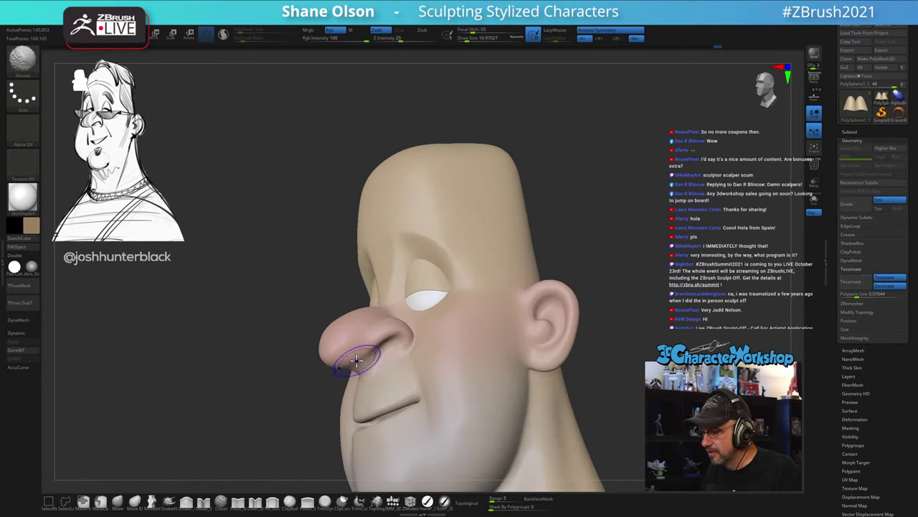
pyautogui.moveTo(356, 361)
pyautogui.mouseDown(button='right')
pyautogui.moveTo(239, 371)
pyautogui.moveTo(574, 332)
pyautogui.moveTo(557, 330)
pyautogui.mouseUp(button='right')
# Step: Set the draw size to about 27 and smooth the transition from the jaw into the neck below the ear
pyautogui.moveTo(521, 282)
pyautogui.mouseDown(button='right')
pyautogui.moveTo(607, 262)
pyautogui.moveTo(518, 257)
pyautogui.mouseUp(button='right')
pyautogui.keyDown('alt'); pyautogui.moveTo(694, 203); pyautogui.dragTo(543, 204, button='right'); pyautogui.keyUp('alt')
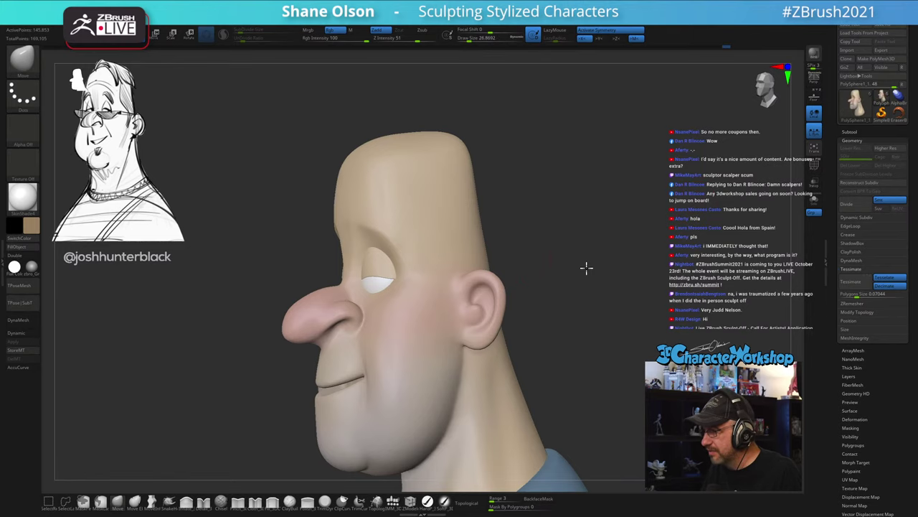
pyautogui.moveTo(586, 266); pyautogui.dragTo(463, 318, button='right')
pyautogui.moveTo(432, 344); pyautogui.dragTo(432, 340, button='right')
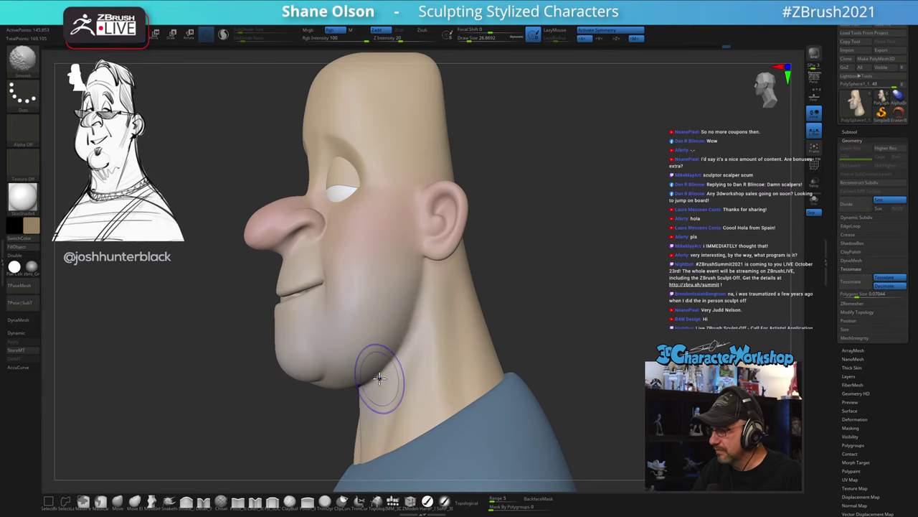
pyautogui.keyDown('shift'); pyautogui.moveTo(381, 378); pyautogui.dragTo(420, 320); pyautogui.keyUp('shift')
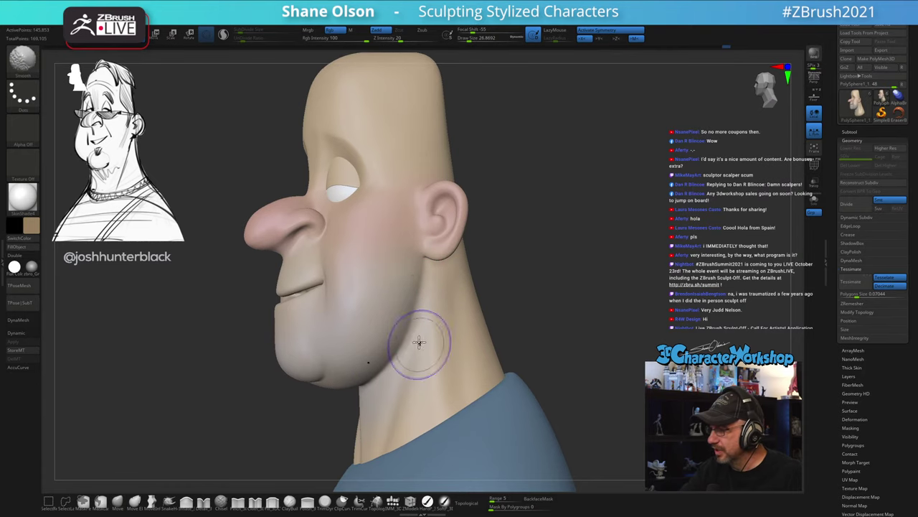
pyautogui.moveTo(488, 309); pyautogui.dragTo(529, 311)
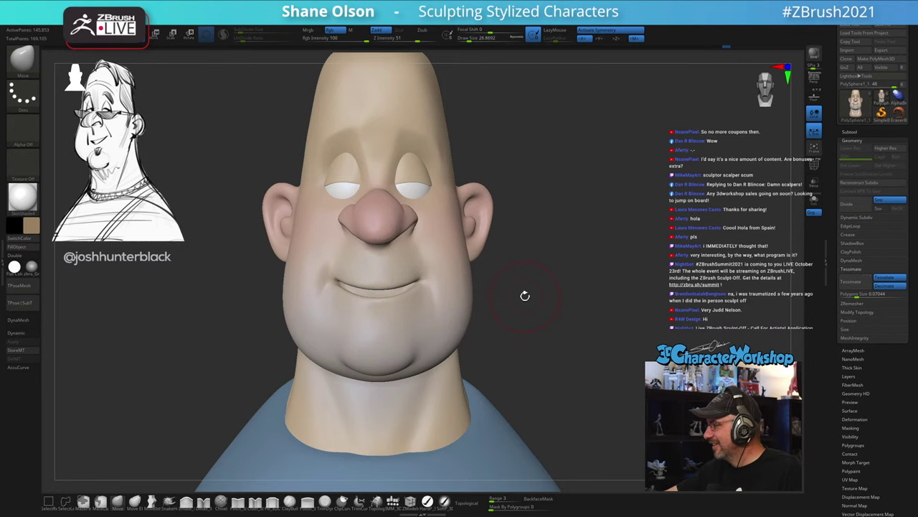
pyautogui.moveTo(588, 282)
pyautogui.mouseDown()
pyautogui.moveTo(584, 270)
pyautogui.moveTo(595, 273)
pyautogui.moveTo(539, 269)
pyautogui.moveTo(592, 268)
pyautogui.moveTo(585, 267)
pyautogui.mouseUp()
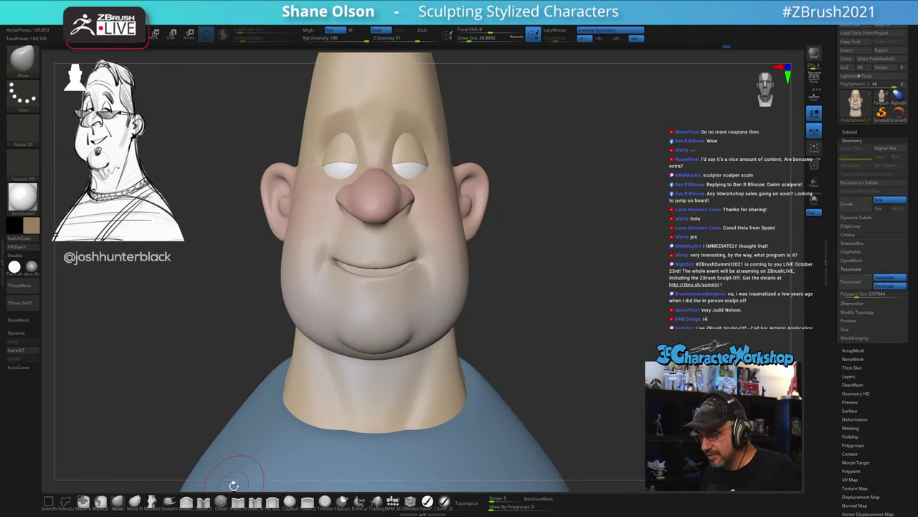
# Step: Sample a near-white colour and insert a Cylinder mesh centred on the mouth using the insert-mesh brush
pyautogui.click(393, 500)
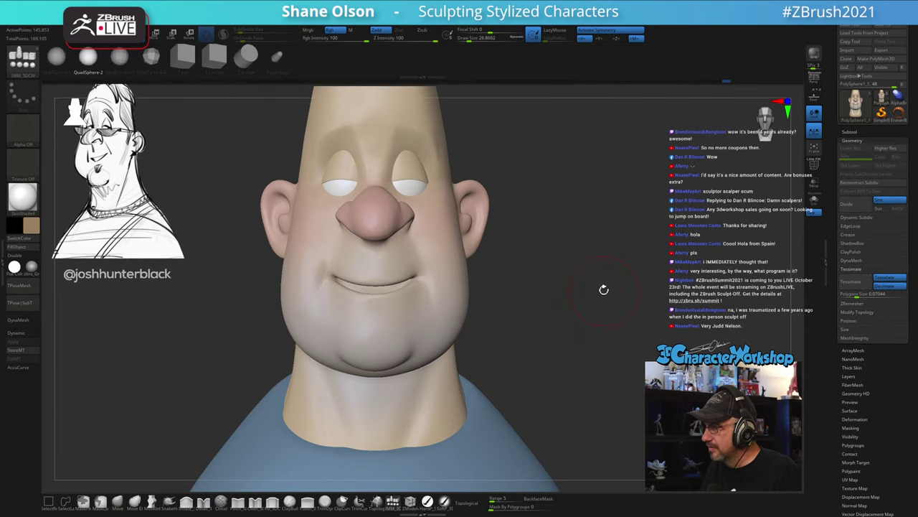
pyautogui.moveTo(602, 290); pyautogui.dragTo(585, 288)
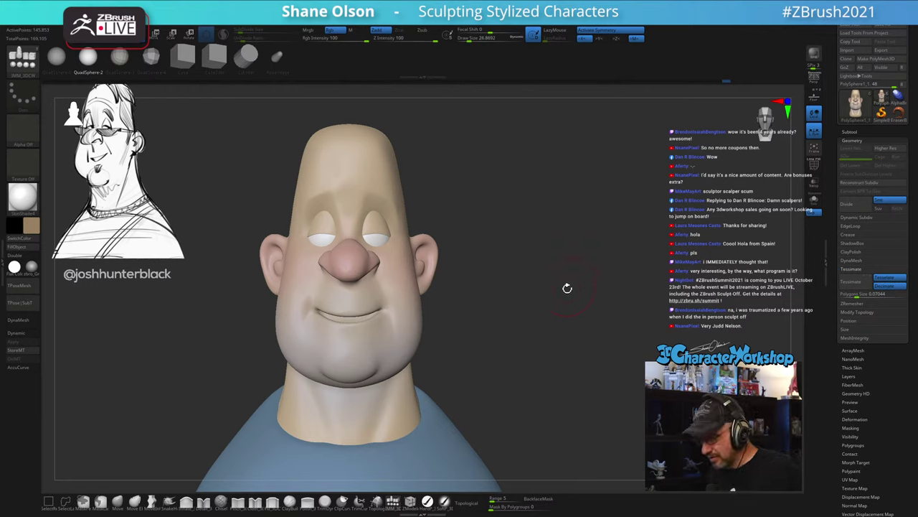
pyautogui.press('s')
pyautogui.moveTo(551, 298); pyautogui.dragTo(553, 298)
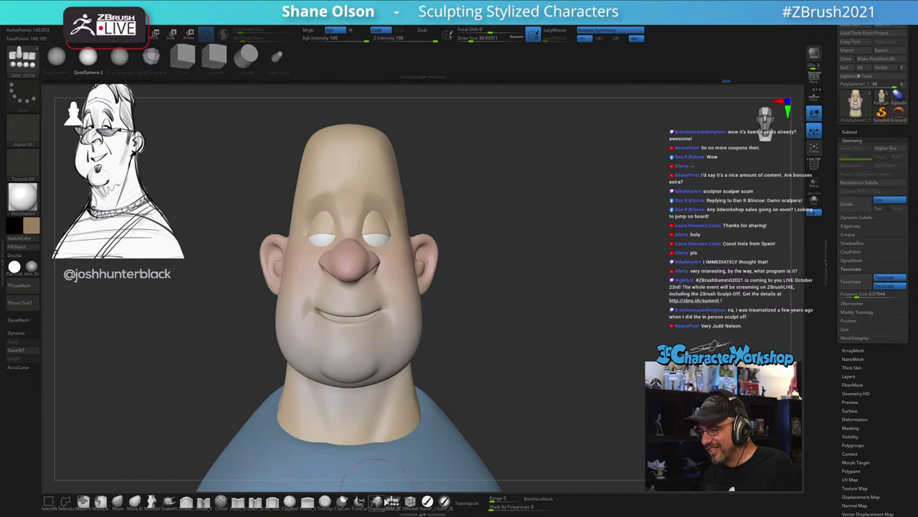
pyautogui.click(246, 56)
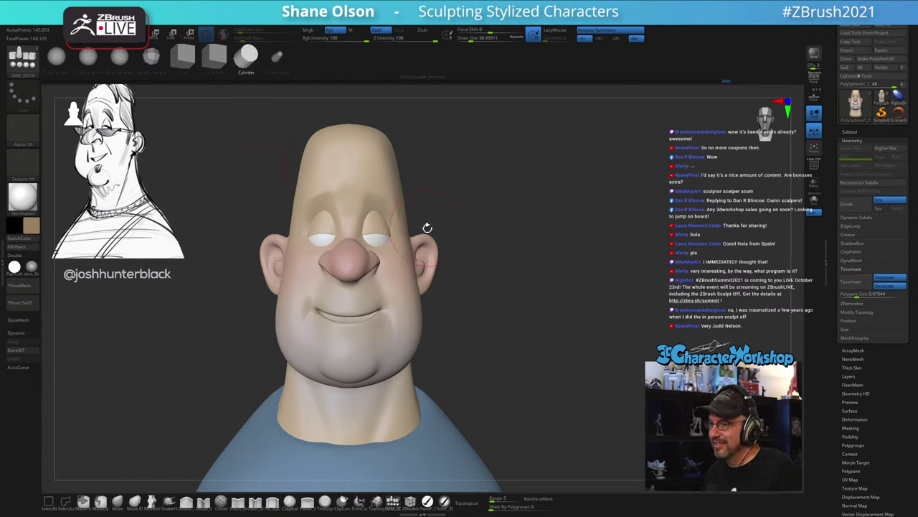
pyautogui.press('c')
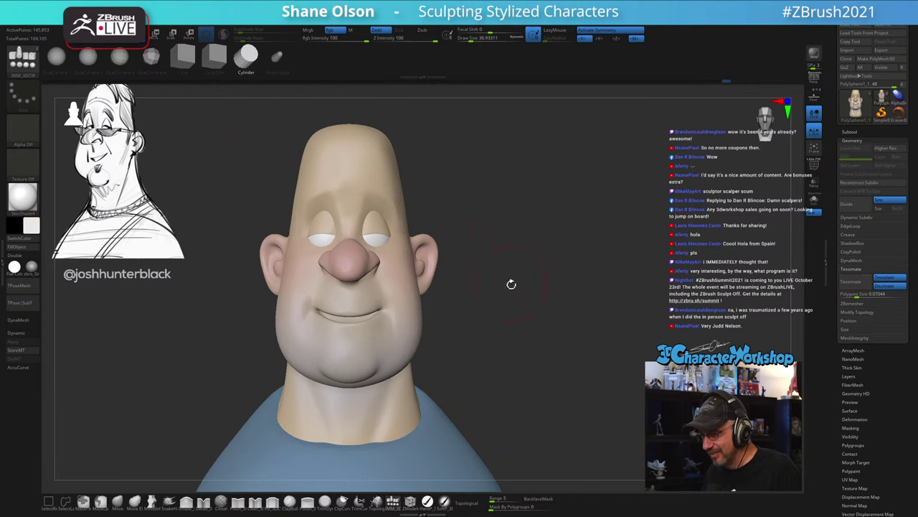
pyautogui.moveTo(349, 306)
pyautogui.mouseDown()
pyautogui.moveTo(530, 335)
pyautogui.moveTo(539, 322)
pyautogui.moveTo(550, 338)
pyautogui.moveTo(576, 322)
pyautogui.mouseUp()
# Step: Rotate the cylinder upright, flatten and scale it, and fit it inside the mouth as a tilted upper row of teeth
pyautogui.press('w')
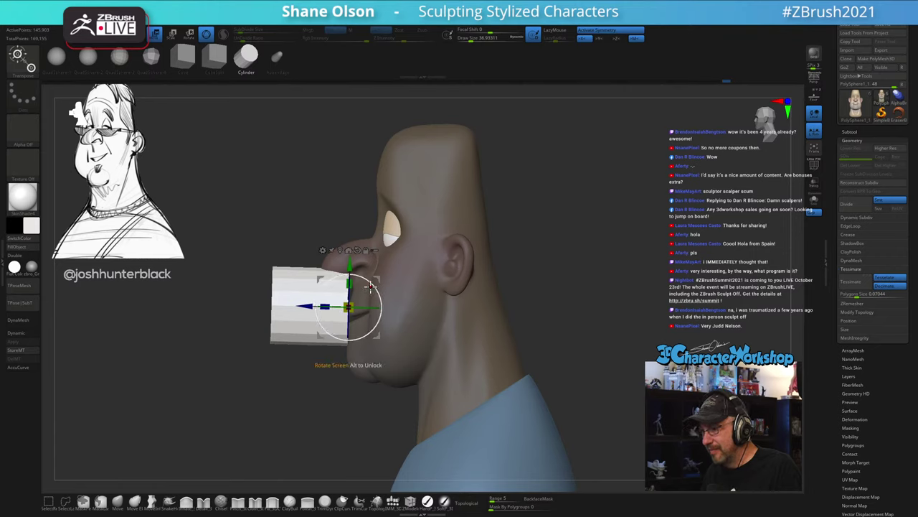
pyautogui.moveTo(372, 287); pyautogui.dragTo(373, 340)
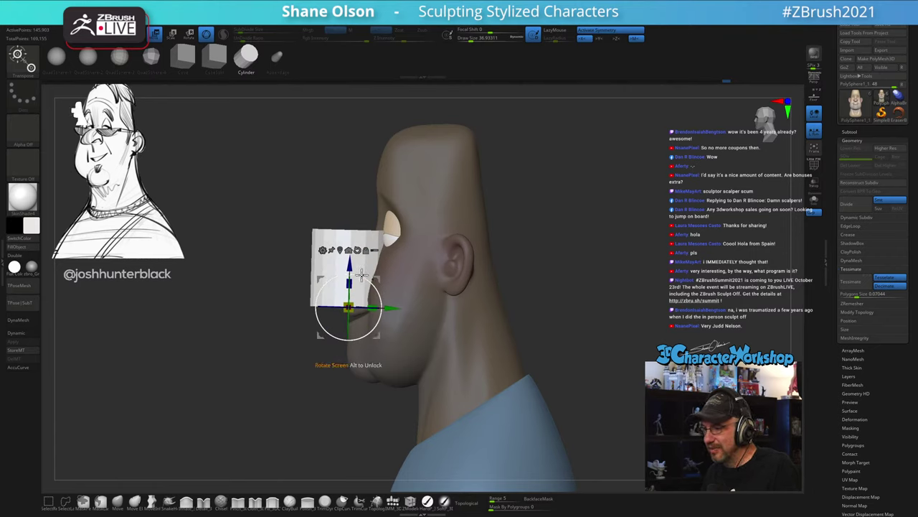
pyautogui.moveTo(350, 283); pyautogui.dragTo(351, 315)
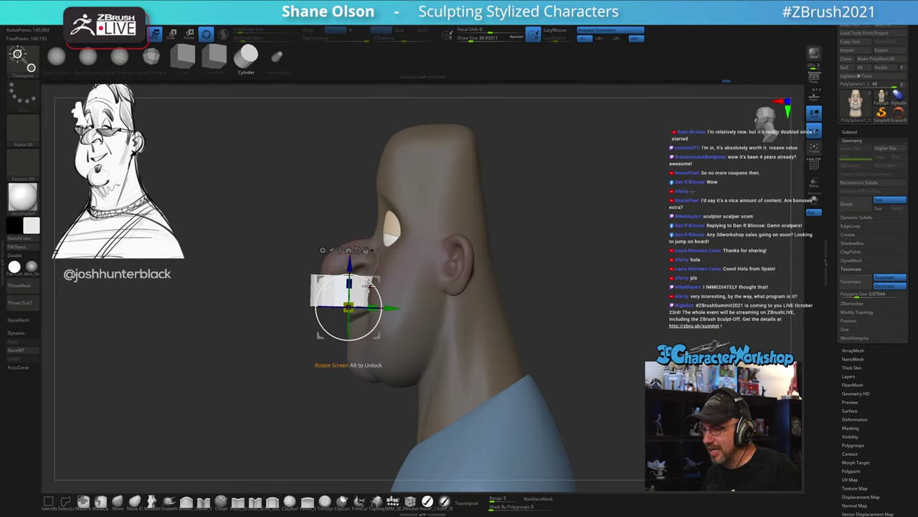
pyautogui.moveTo(382, 281); pyautogui.dragTo(426, 305)
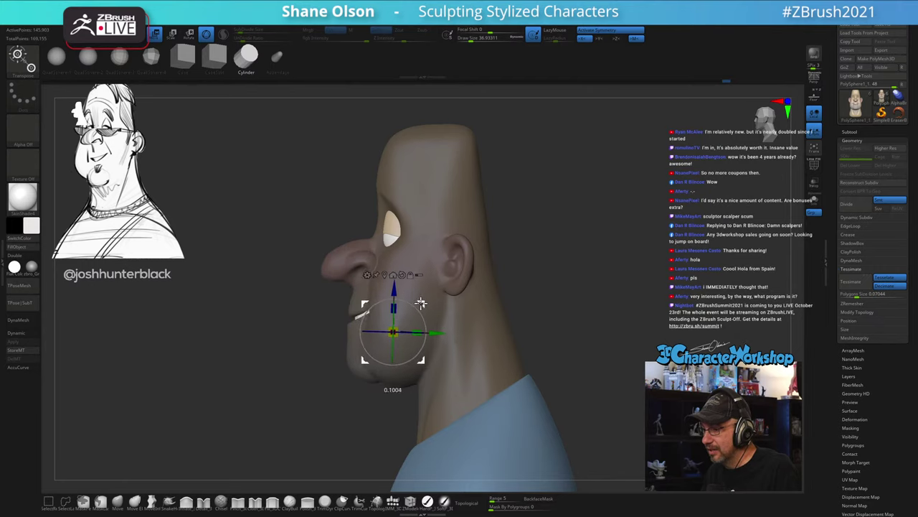
pyautogui.moveTo(594, 286); pyautogui.dragTo(628, 291)
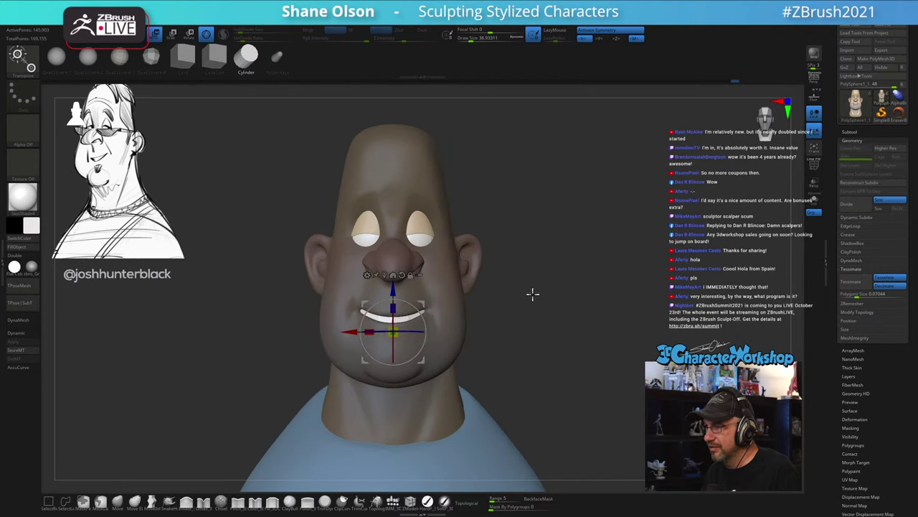
# Step: Split the unmasked teeth cylinder off the head into its own subtool, select it, and return to draw mode
pyautogui.keyDown('alt'); pyautogui.moveTo(532, 295); pyautogui.dragTo(563, 289); pyautogui.keyUp('alt')
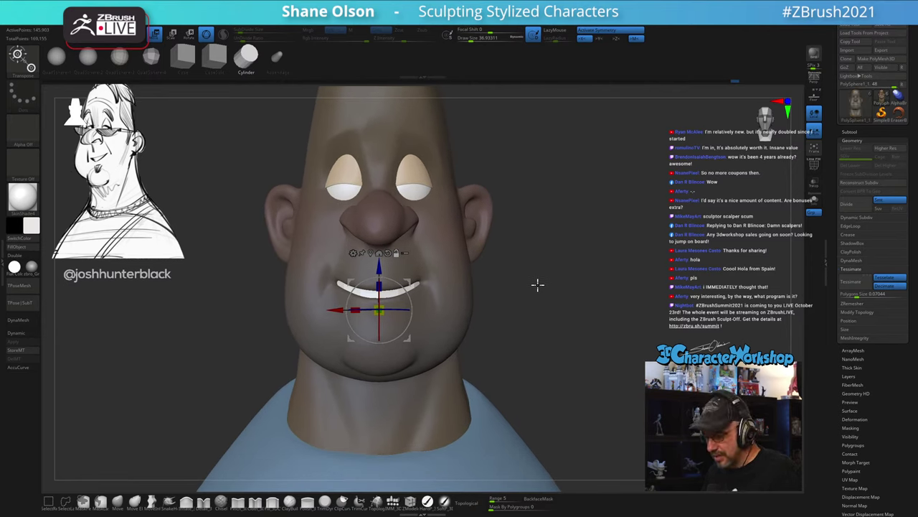
pyautogui.press('space')
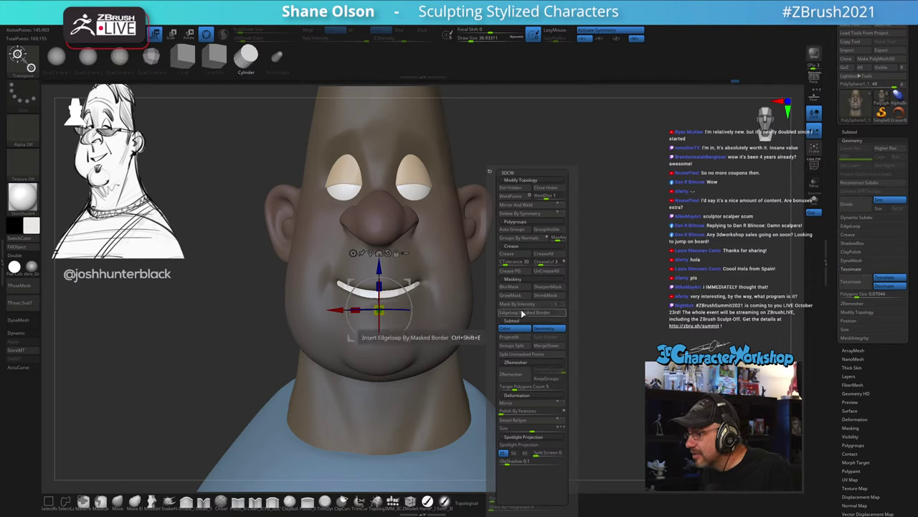
pyautogui.click(519, 354)
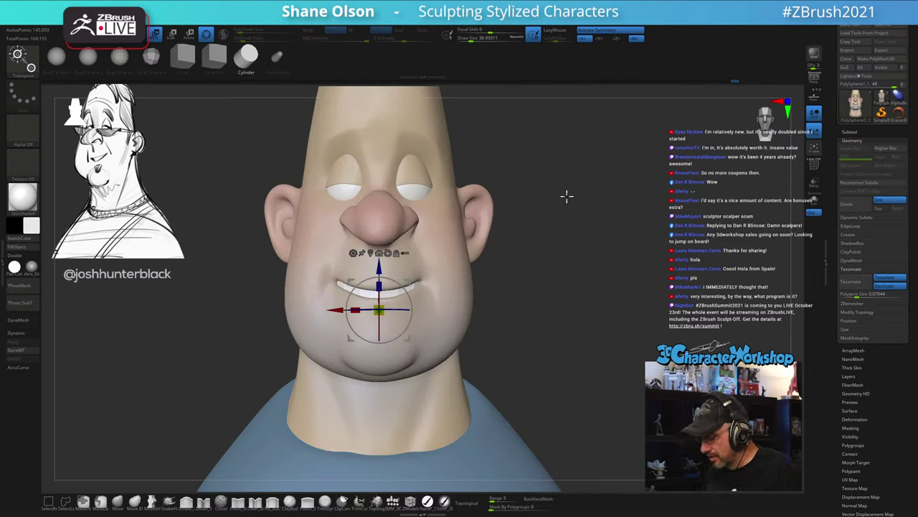
pyautogui.press('Down')
pyautogui.hotkey('shift', 'f')
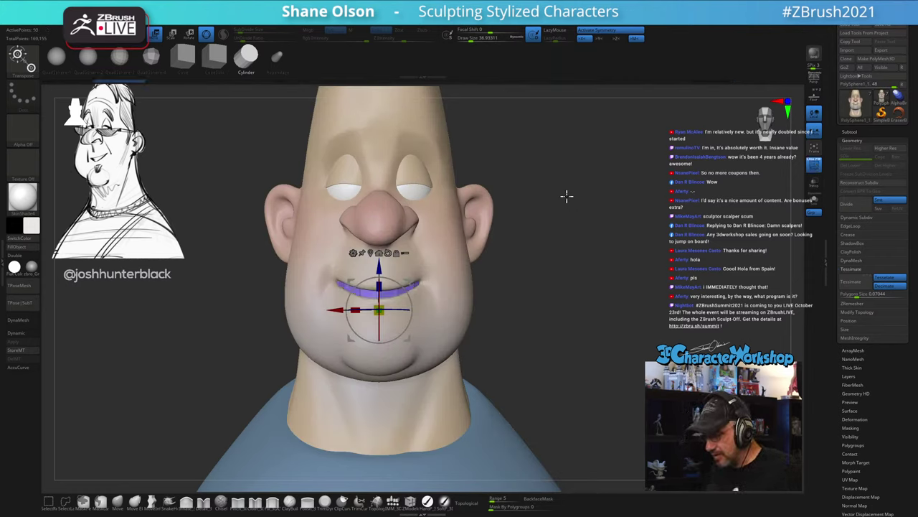
pyautogui.hotkey('shift', 'f')
pyautogui.press('q')
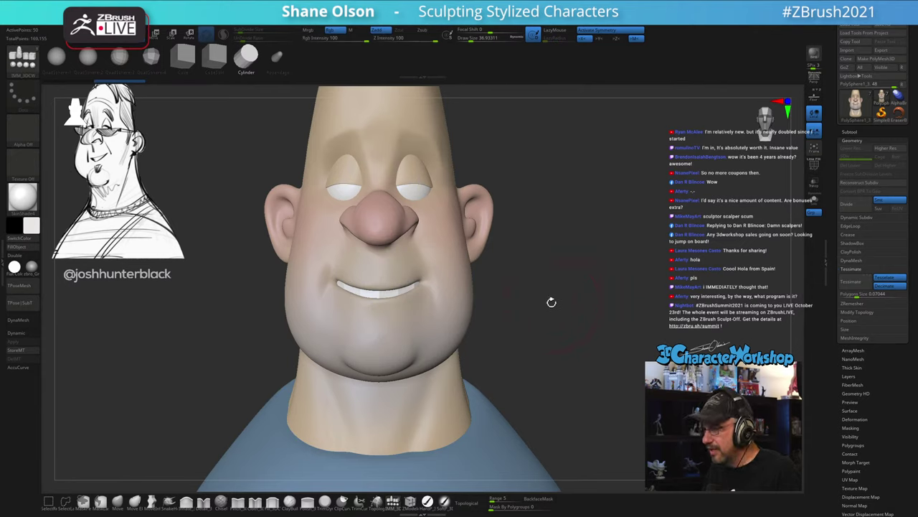
# Step: Open the subtool list and examine how the teeth sit in the mouth from the side and the front
pyautogui.press('s')
pyautogui.moveTo(551, 302); pyautogui.dragTo(541, 292)
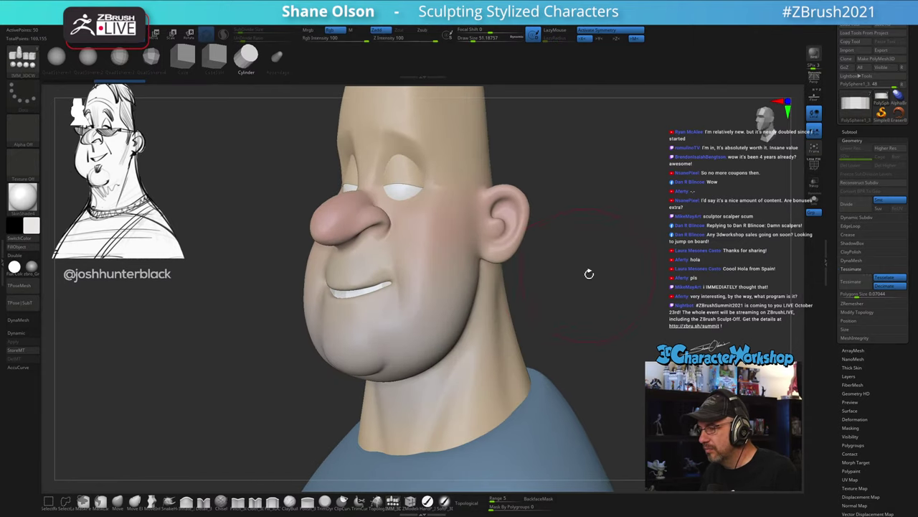
pyautogui.moveTo(588, 272); pyautogui.dragTo(578, 275)
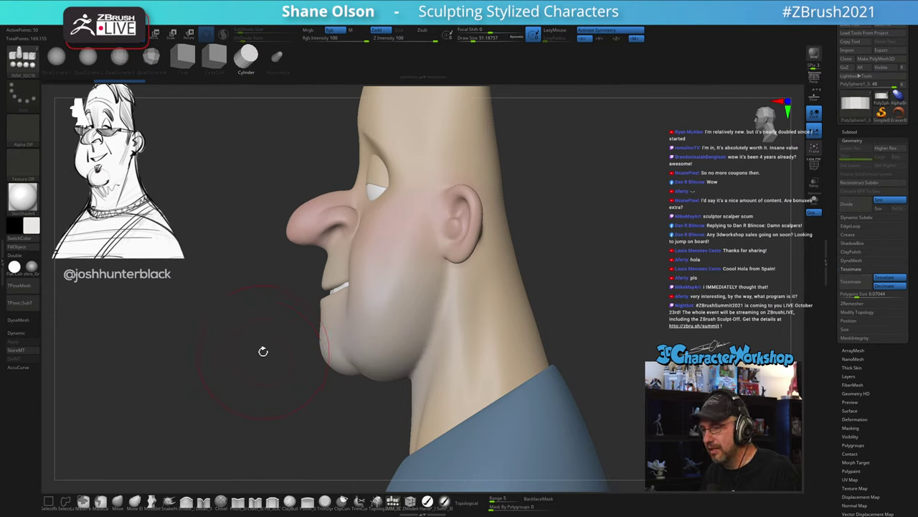
pyautogui.press('s')
pyautogui.click(256, 394)
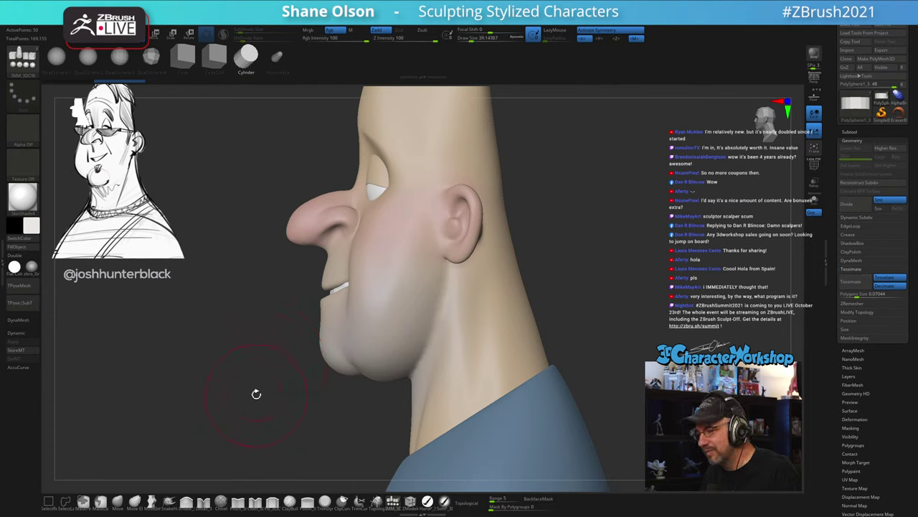
pyautogui.click(850, 131)
pyautogui.moveTo(629, 258); pyautogui.dragTo(629, 264)
pyautogui.press('s')
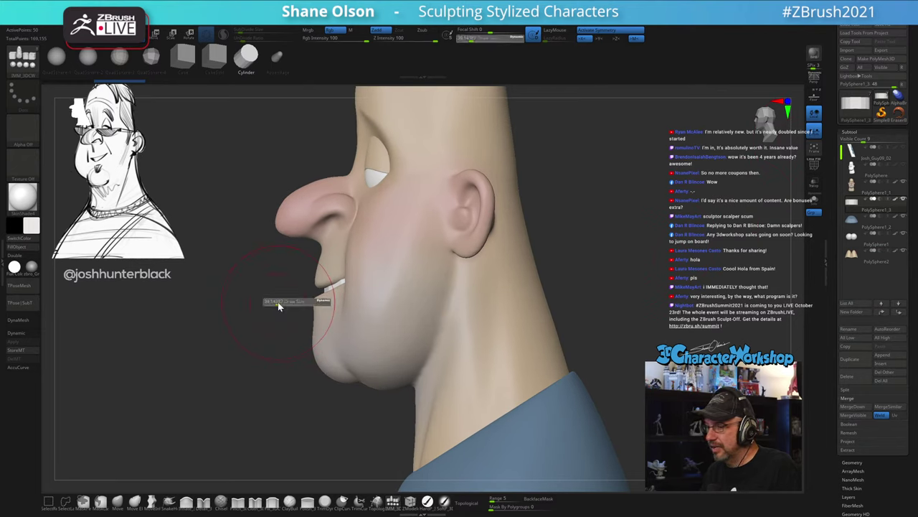
pyautogui.click(279, 302)
pyautogui.press('s')
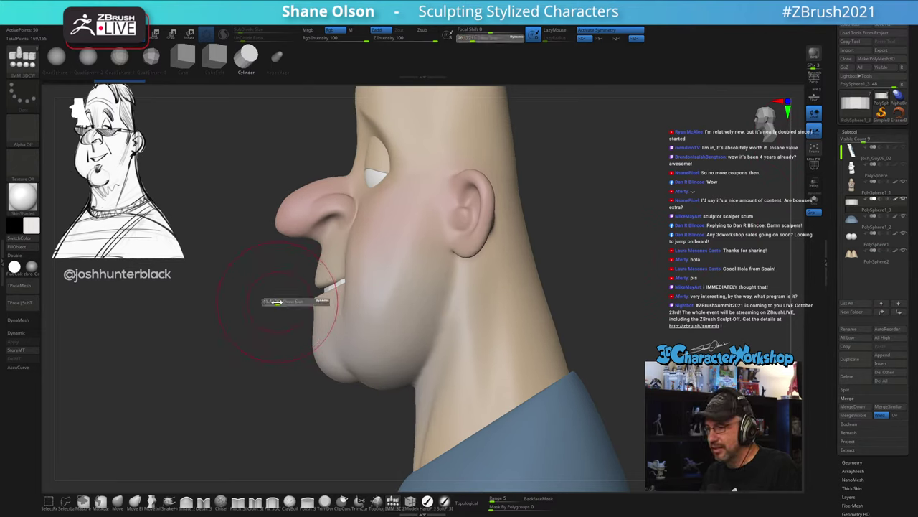
pyautogui.click(277, 302)
pyautogui.moveTo(725, 260); pyautogui.dragTo(659, 252)
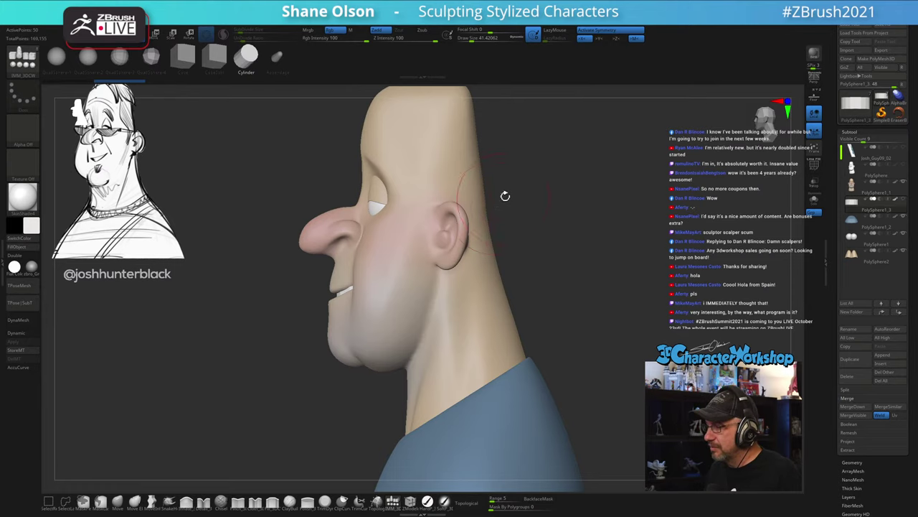
pyautogui.moveTo(549, 199); pyautogui.dragTo(625, 203)
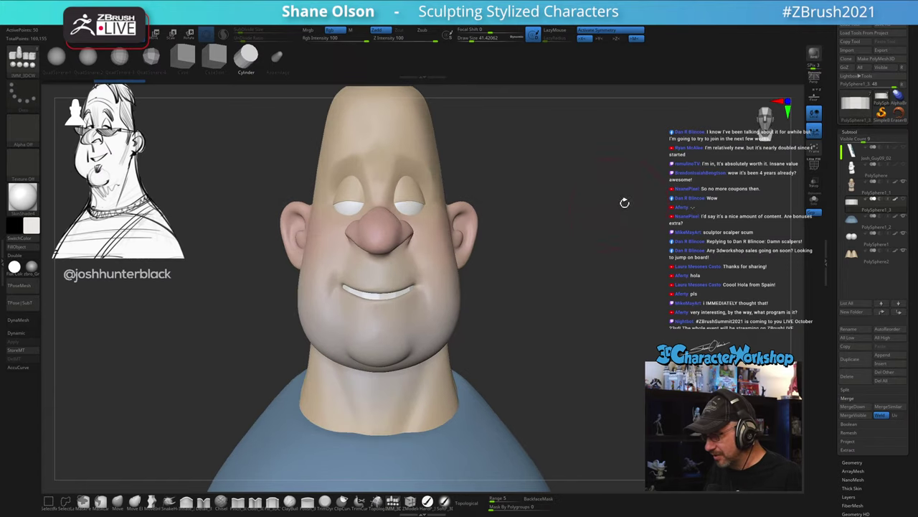
# Step: Isolate the teeth subtool, set the draw size to about 27, show the wireframe and turn on dynamic subdivision
pyautogui.click(814, 199)
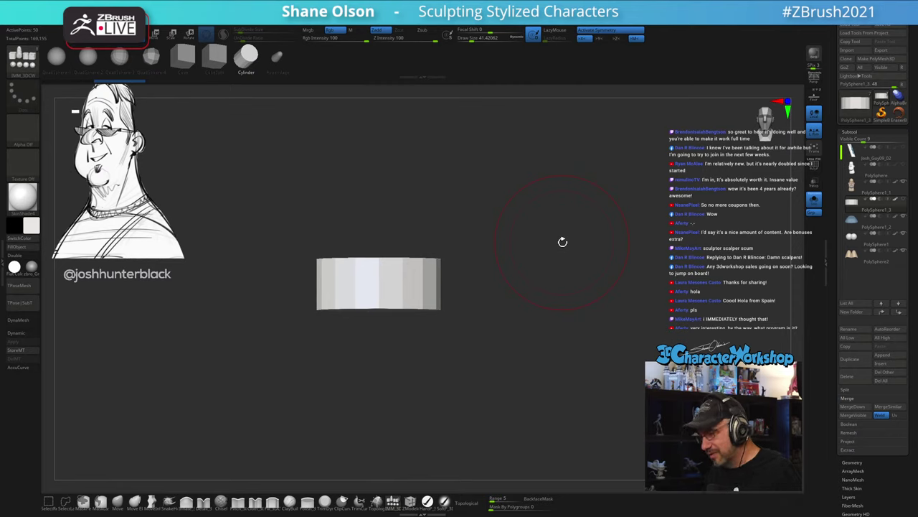
pyautogui.press('s')
pyautogui.moveTo(558, 239)
pyautogui.mouseDown()
pyautogui.moveTo(492, 322)
pyautogui.moveTo(519, 338)
pyautogui.mouseUp()
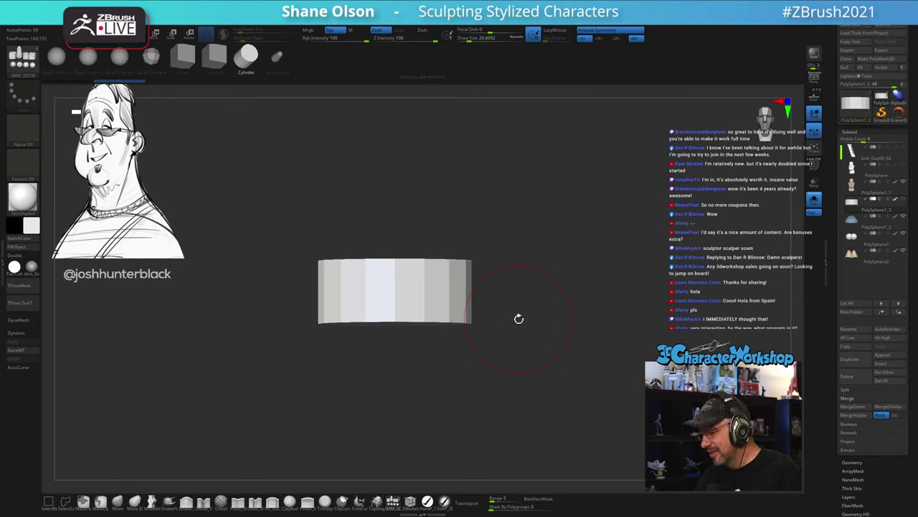
pyautogui.hotkey('shift', 'f')
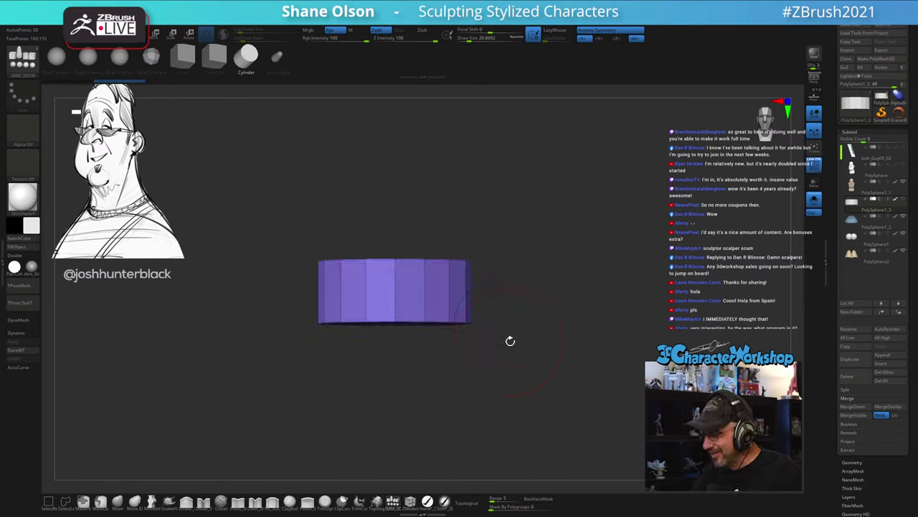
pyautogui.moveTo(509, 348); pyautogui.dragTo(530, 348)
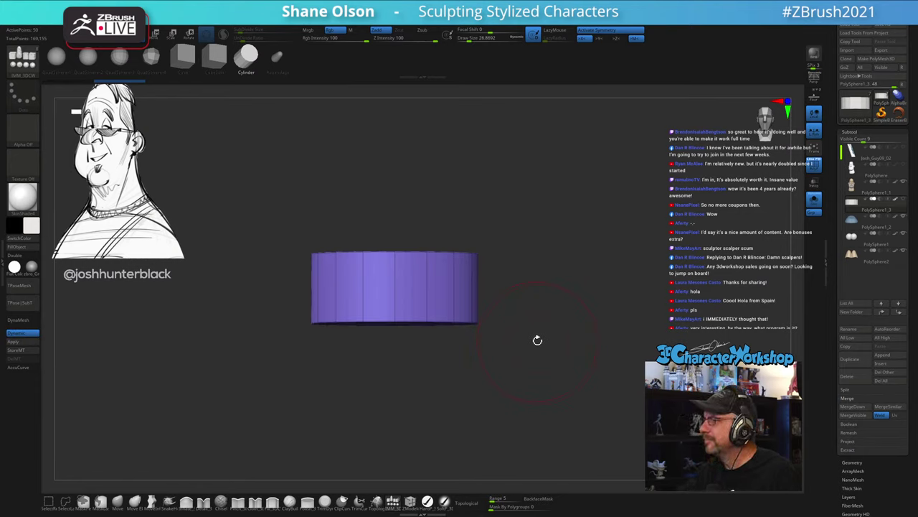
pyautogui.moveTo(487, 179); pyautogui.dragTo(492, 182)
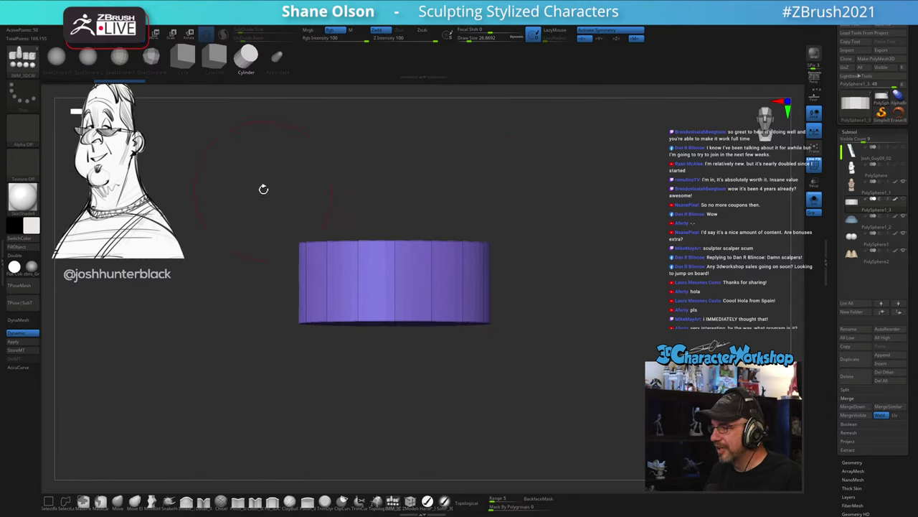
# Step: Taper the teeth cylinder toward its bottom by masking part of it and scaling the lower end down
pyautogui.keyDown('ctrl'); pyautogui.moveTo(253, 284); pyautogui.dragTo(608, 409); pyautogui.keyUp('ctrl')
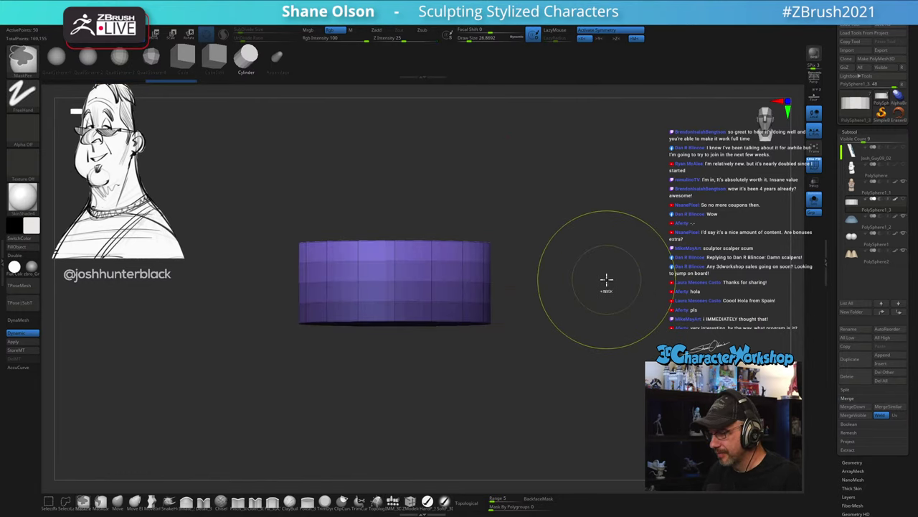
pyautogui.press('w')
pyautogui.moveTo(604, 294); pyautogui.dragTo(583, 238)
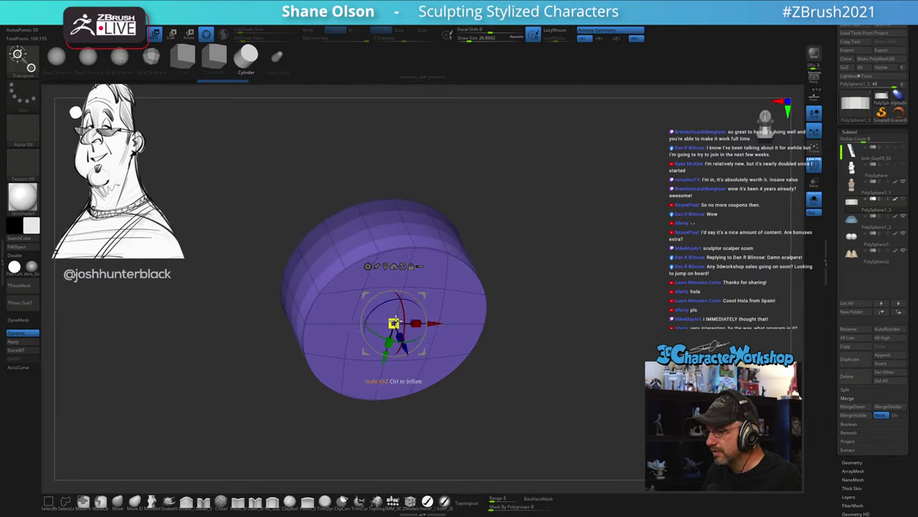
pyautogui.moveTo(396, 323); pyautogui.dragTo(391, 326)
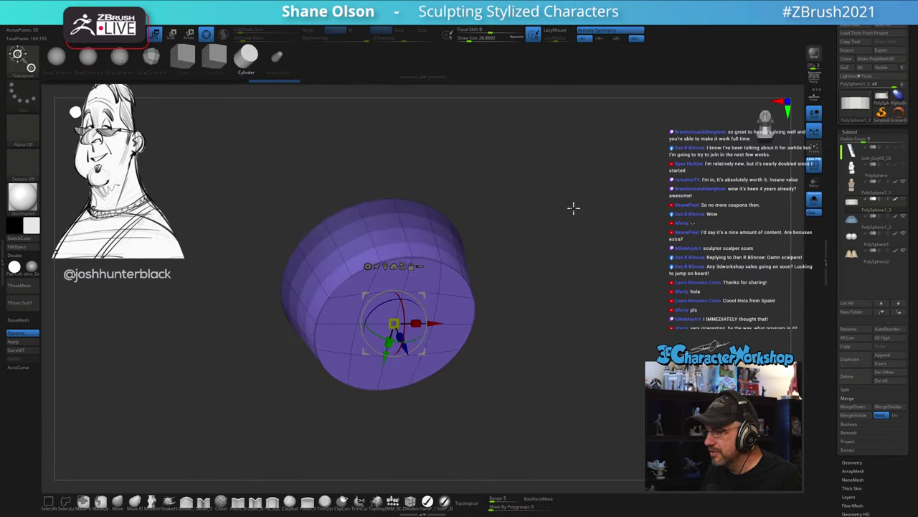
pyautogui.moveTo(574, 208)
pyautogui.keyDown('shift'); pyautogui.mouseDown()
pyautogui.moveTo(570, 219)
pyautogui.moveTo(577, 213)
pyautogui.mouseUp(); pyautogui.keyUp('shift')
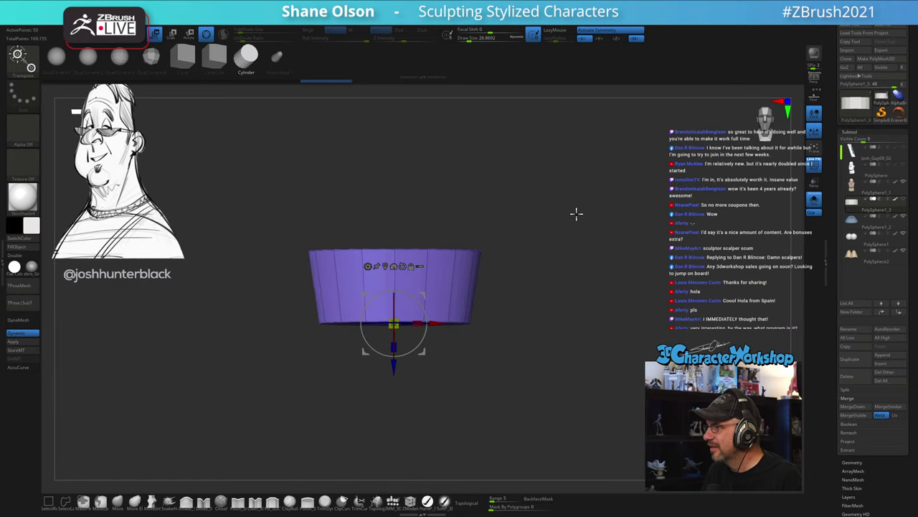
# Step: Show the whole head and move the teeth cylinder forward and up into the mouth opening
pyautogui.click(817, 205)
pyautogui.moveTo(676, 226); pyautogui.dragTo(632, 231)
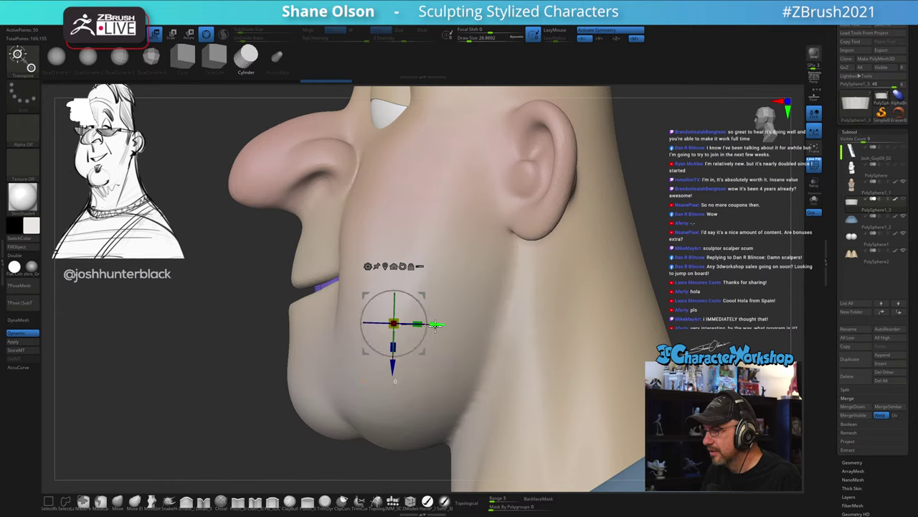
pyautogui.moveTo(436, 325); pyautogui.dragTo(427, 324)
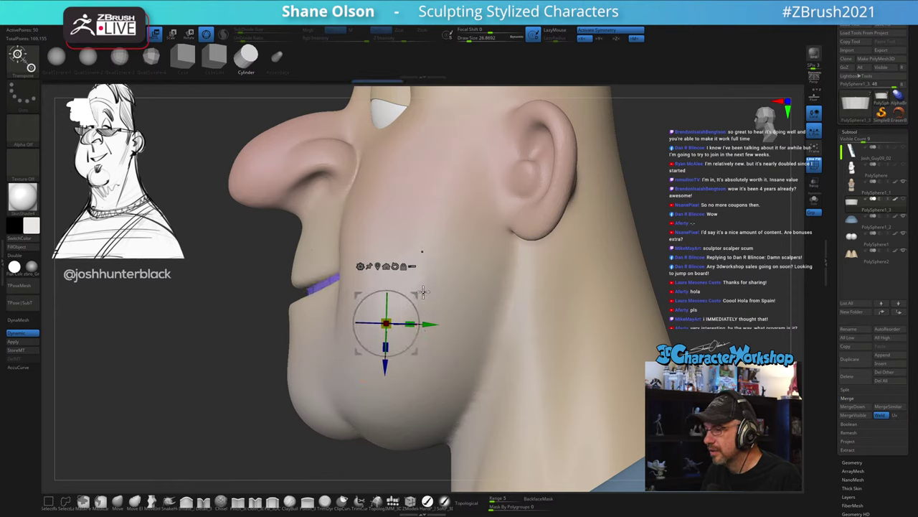
pyautogui.moveTo(385, 367); pyautogui.dragTo(388, 300)
pyautogui.moveTo(246, 287); pyautogui.dragTo(403, 257)
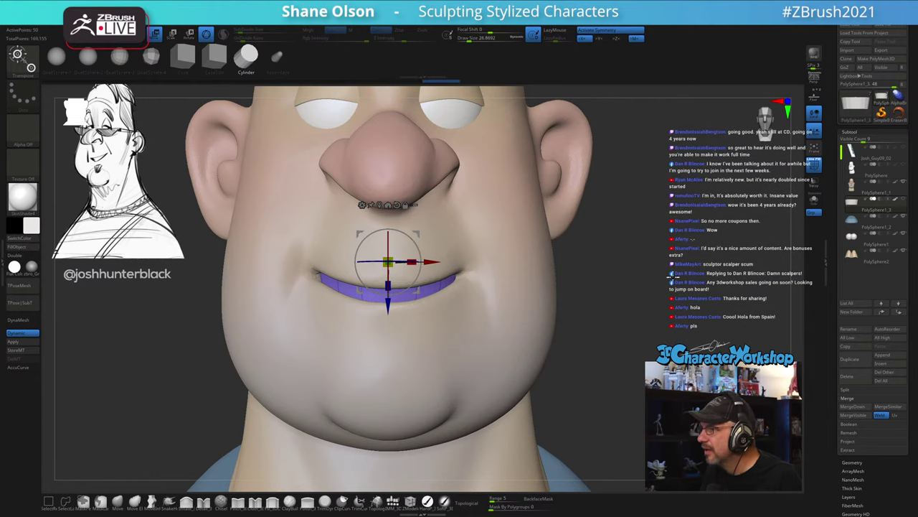
# Step: Nudge the teeth forward, tilt them slightly toward the mouth line, and reduce their height with transparency on
pyautogui.keyDown('alt'); pyautogui.moveTo(675, 274); pyautogui.dragTo(643, 253); pyautogui.keyUp('alt')
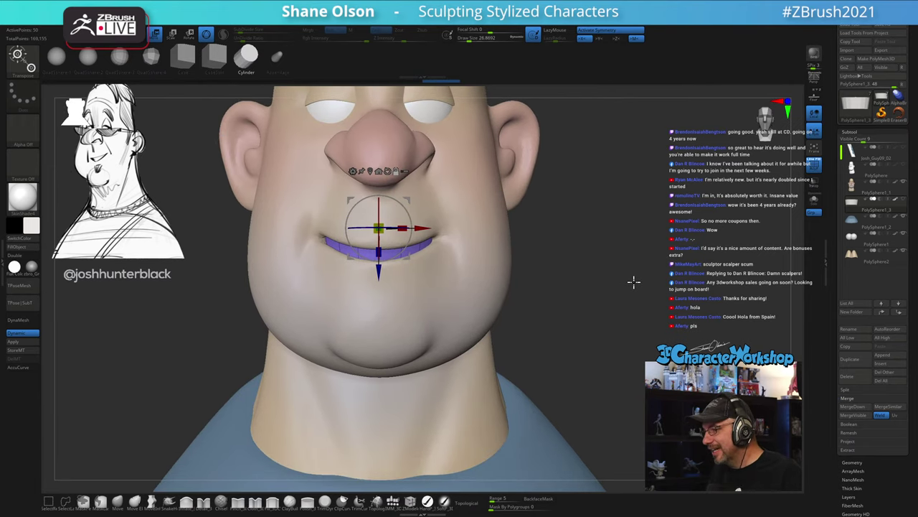
pyautogui.moveTo(580, 274); pyautogui.dragTo(360, 301)
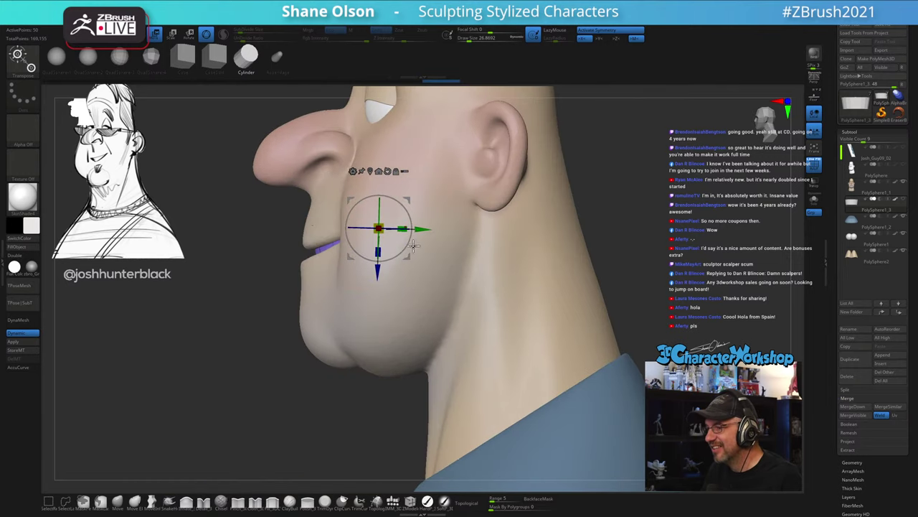
pyautogui.moveTo(422, 229); pyautogui.dragTo(404, 209)
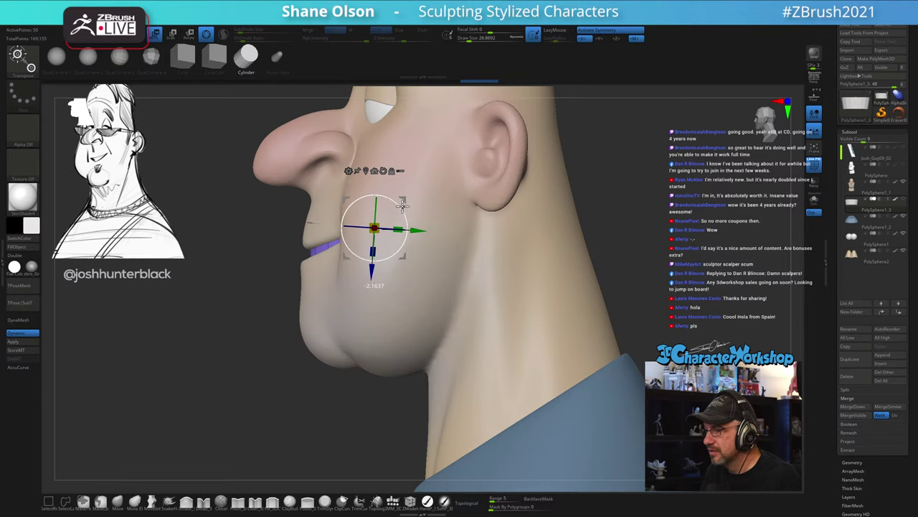
pyautogui.click(815, 184)
pyautogui.keyDown('alt'); pyautogui.moveTo(223, 303); pyautogui.dragTo(345, 281); pyautogui.keyUp('alt')
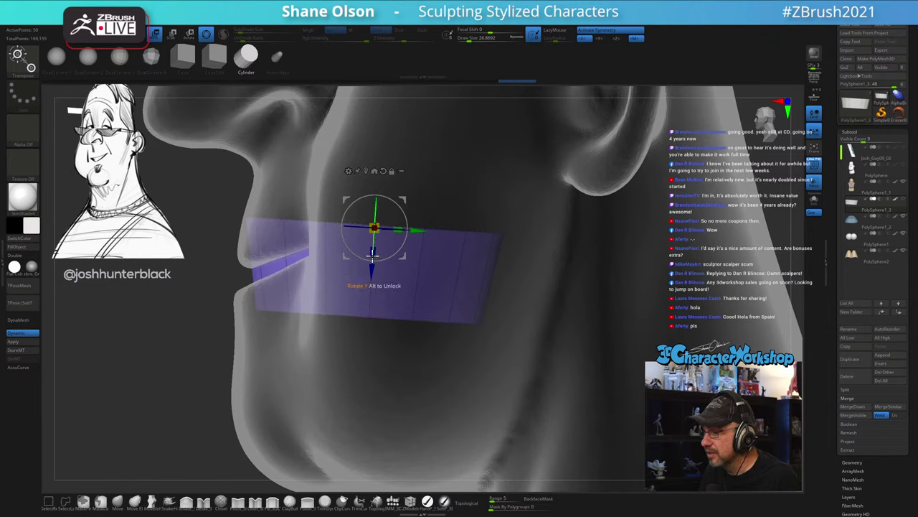
pyautogui.moveTo(373, 250); pyautogui.dragTo(382, 223)
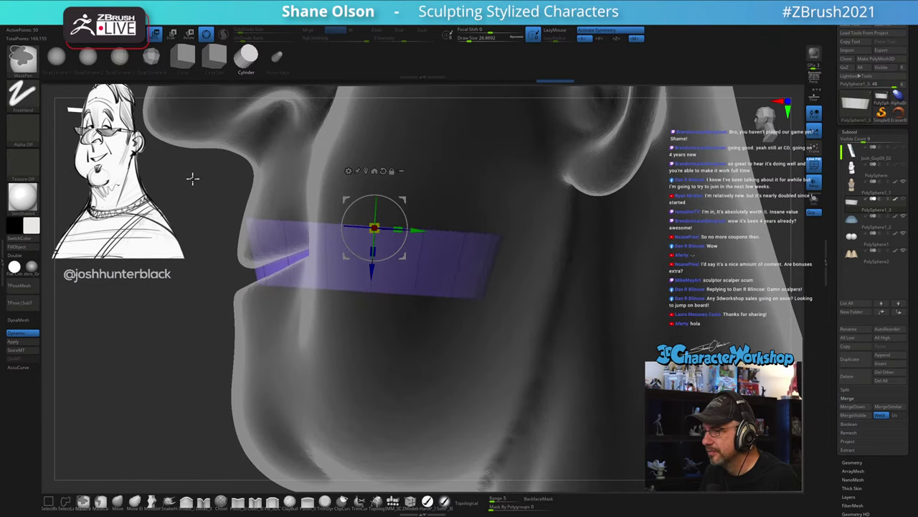
# Step: Change the teeth mask, center the gizmo on the unmasked lower end, and scale that end up slightly
pyautogui.keyDown('ctrl'); pyautogui.moveTo(190, 179); pyautogui.dragTo(566, 281); pyautogui.keyUp('ctrl')
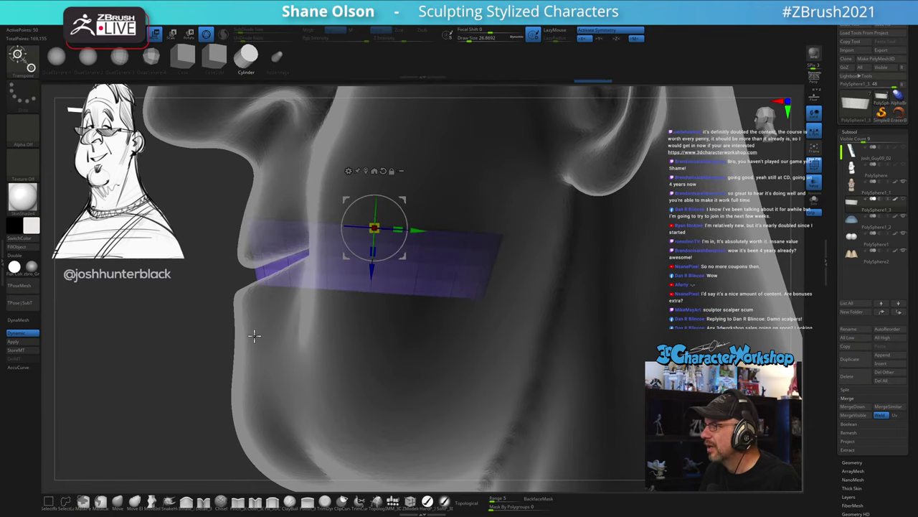
pyautogui.moveTo(231, 330)
pyautogui.mouseDown()
pyautogui.moveTo(257, 311)
pyautogui.moveTo(231, 322)
pyautogui.mouseUp()
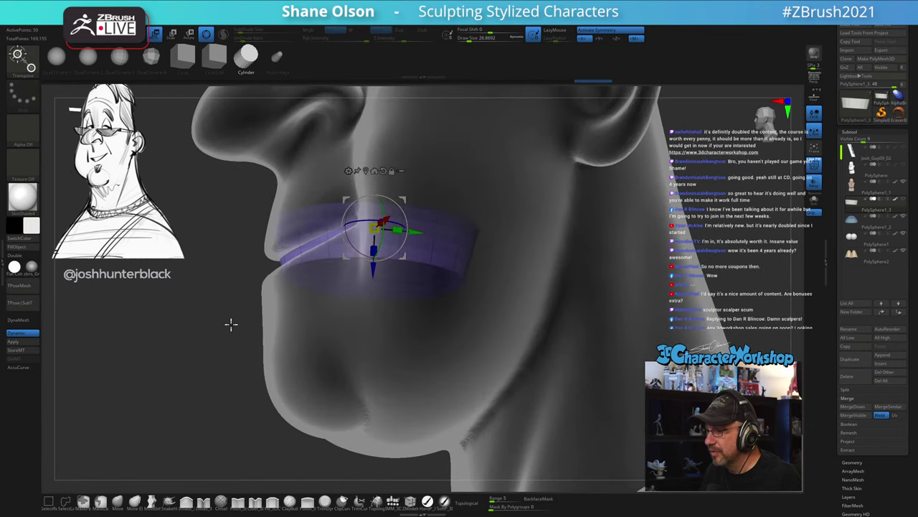
pyautogui.click(367, 170)
pyautogui.moveTo(208, 298); pyautogui.dragTo(205, 313)
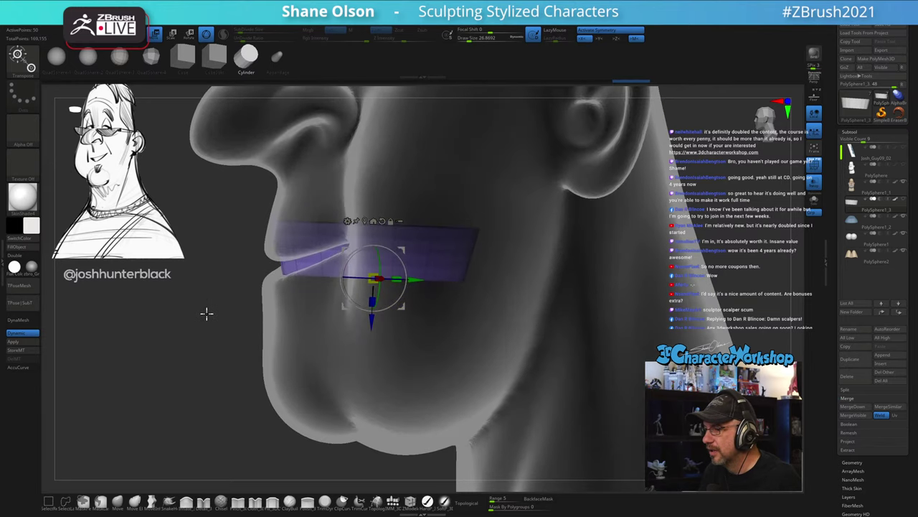
pyautogui.moveTo(373, 279); pyautogui.dragTo(375, 280)
# Step: Clear the teeth mask, move the cylinder down slightly behind the lips, and adjust its tilt
pyautogui.press('ctrl')
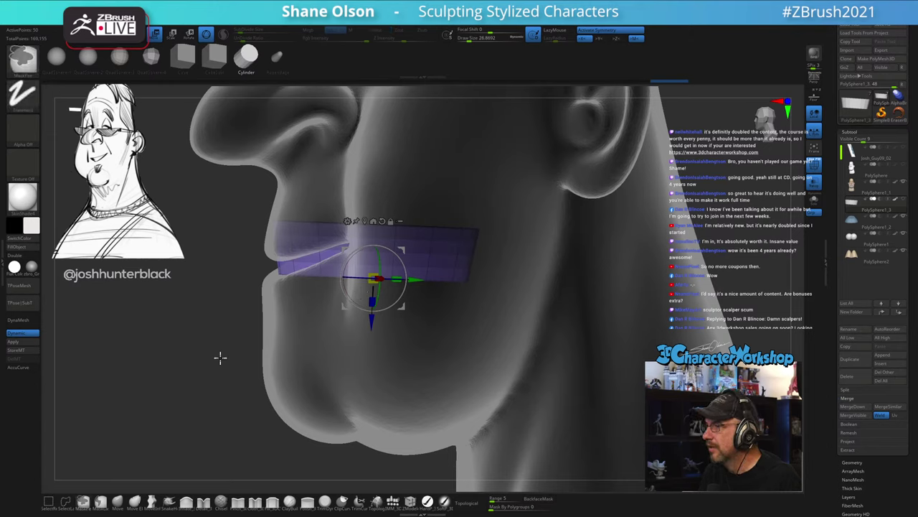
pyautogui.keyDown('ctrl'); pyautogui.moveTo(220, 357); pyautogui.dragTo(195, 348); pyautogui.keyUp('ctrl')
pyautogui.moveTo(370, 319); pyautogui.dragTo(371, 332)
pyautogui.moveTo(403, 263); pyautogui.dragTo(405, 265)
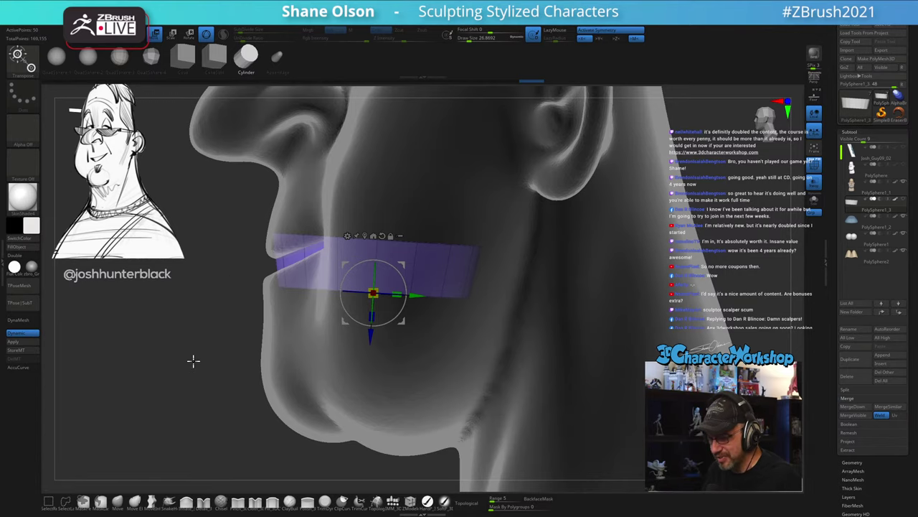
# Step: Return to Draw mode and turn off the polyframe and transparency to show the teeth in the front view
pyautogui.press('q')
pyautogui.keyDown('shift'); pyautogui.moveTo(196, 359); pyautogui.dragTo(225, 361); pyautogui.keyUp('shift')
pyautogui.hotkey('shift', 'f')
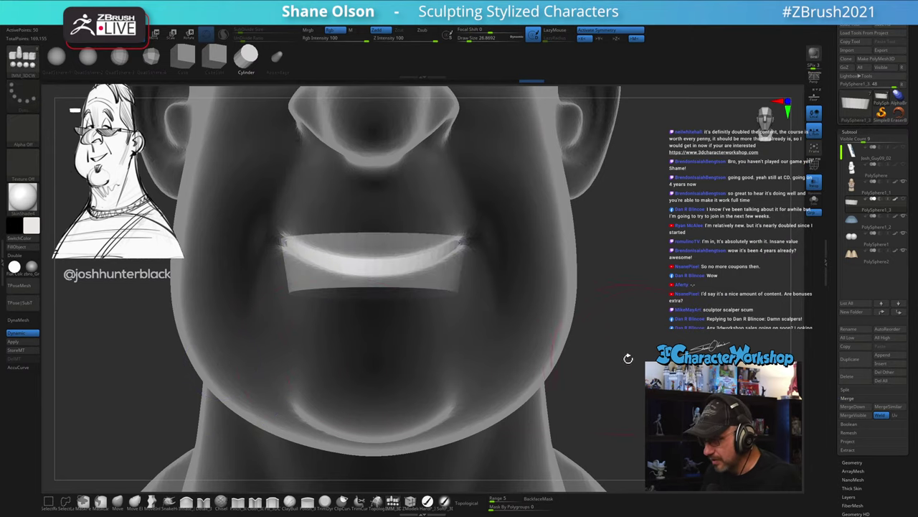
pyautogui.keyDown('alt'); pyautogui.moveTo(653, 358); pyautogui.dragTo(648, 343); pyautogui.keyUp('alt')
pyautogui.moveTo(662, 291); pyautogui.dragTo(650, 273)
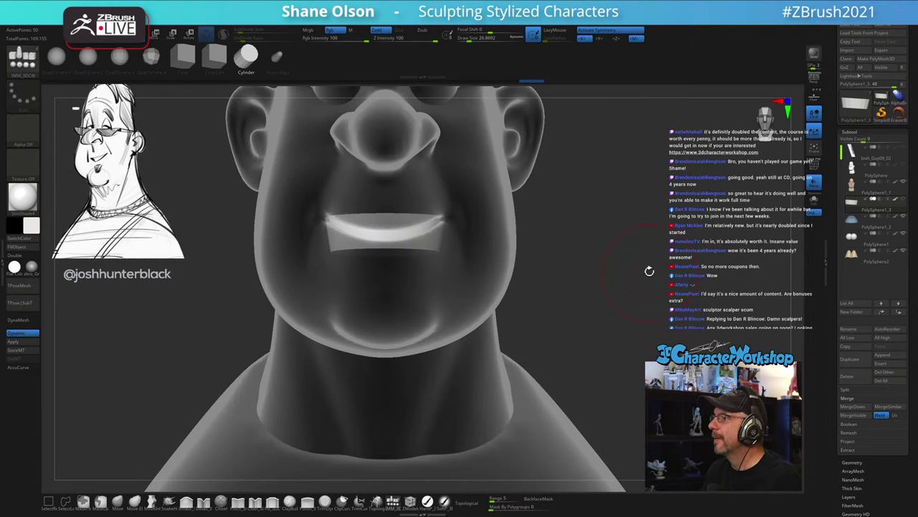
pyautogui.moveTo(629, 224)
pyautogui.mouseDown()
pyautogui.moveTo(637, 222)
pyautogui.moveTo(636, 262)
pyautogui.mouseUp()
pyautogui.click(814, 185)
# Step: Adjust the ends of the teeth at the mouth corners with the Move brush at a Draw Size of about 33 to 35
pyautogui.press('s')
pyautogui.click(605, 248)
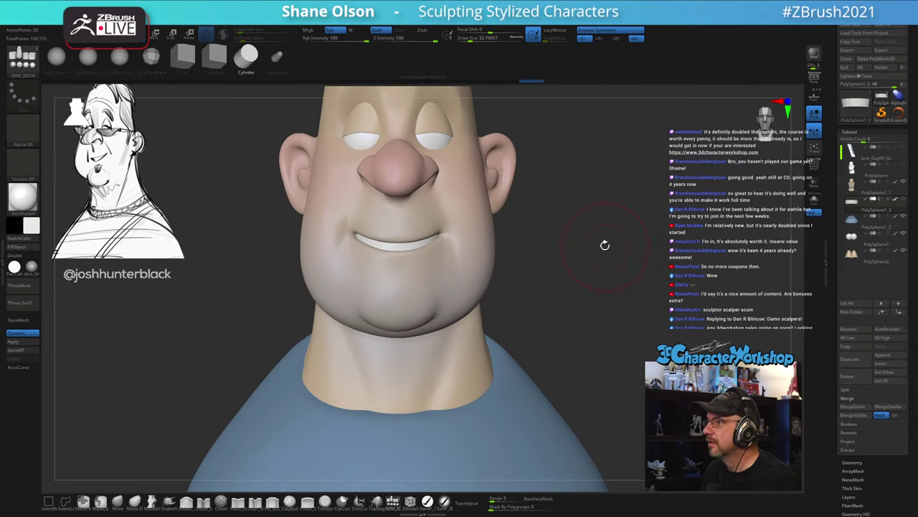
pyautogui.moveTo(574, 307); pyautogui.dragTo(561, 283)
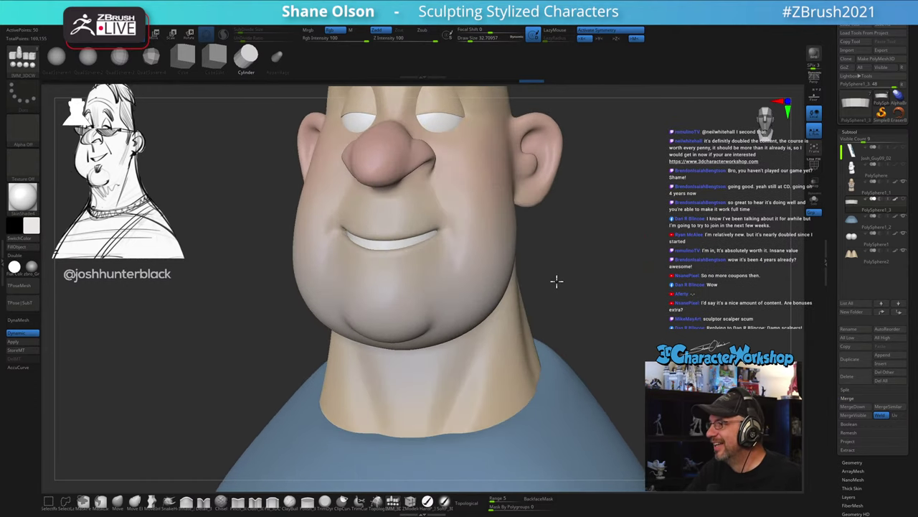
pyautogui.click(118, 501)
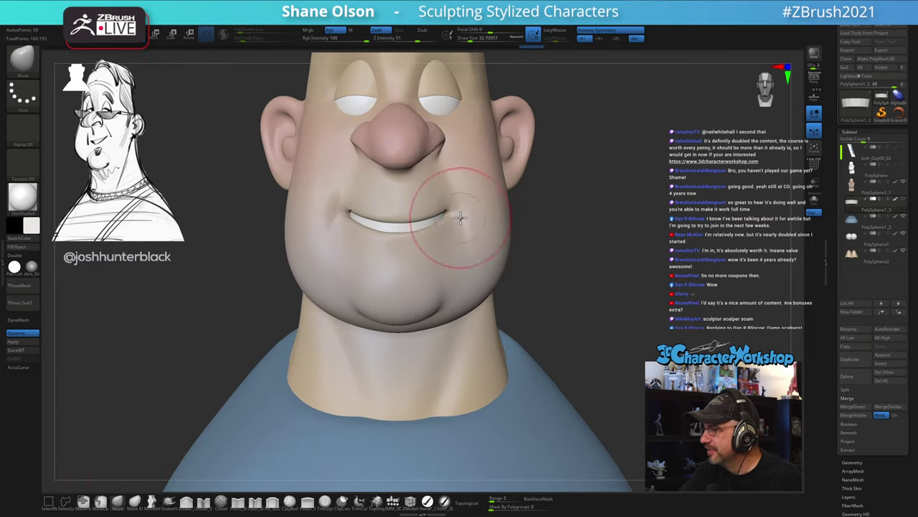
pyautogui.moveTo(475, 213)
pyautogui.mouseDown(button='right')
pyautogui.moveTo(457, 211)
pyautogui.moveTo(488, 203)
pyautogui.moveTo(457, 220)
pyautogui.moveTo(492, 216)
pyautogui.mouseUp(button='right')
pyautogui.moveTo(473, 214); pyautogui.dragTo(479, 213)
pyautogui.moveTo(479, 213); pyautogui.dragTo(474, 214)
pyautogui.press('s')
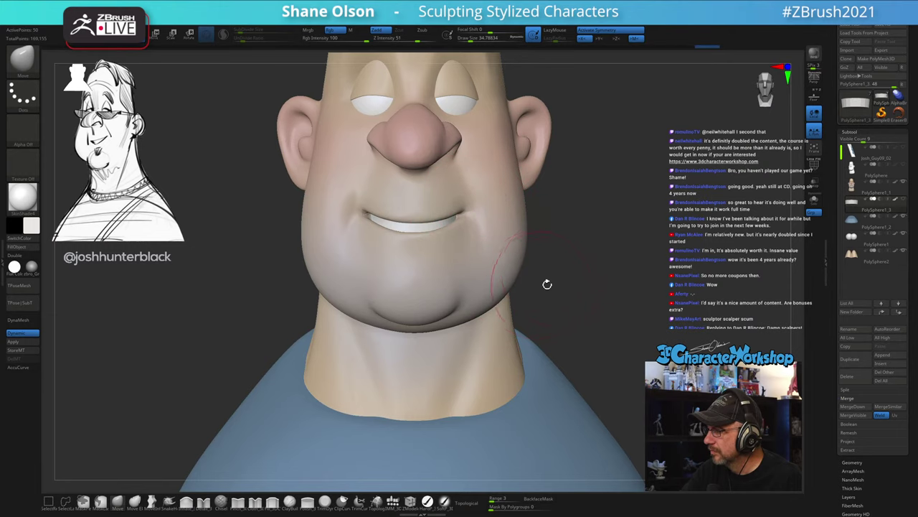
# Step: Make the head the active subtool, show the teeth again, and set the Draw Size to about 14
pyautogui.keyDown('ctrl'); pyautogui.moveTo(547, 284); pyautogui.dragTo(543, 322, button='right'); pyautogui.keyUp('ctrl')
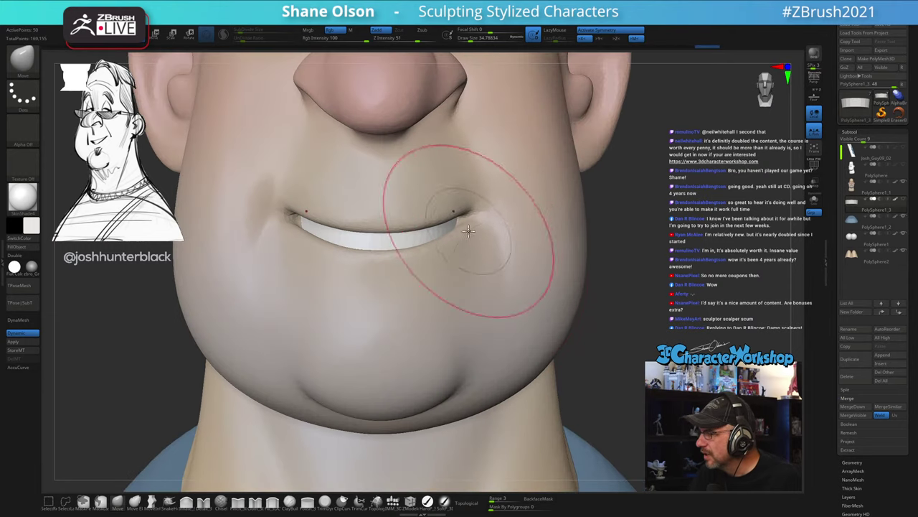
pyautogui.keyDown('alt'); pyautogui.click(526, 268); pyautogui.keyUp('alt')
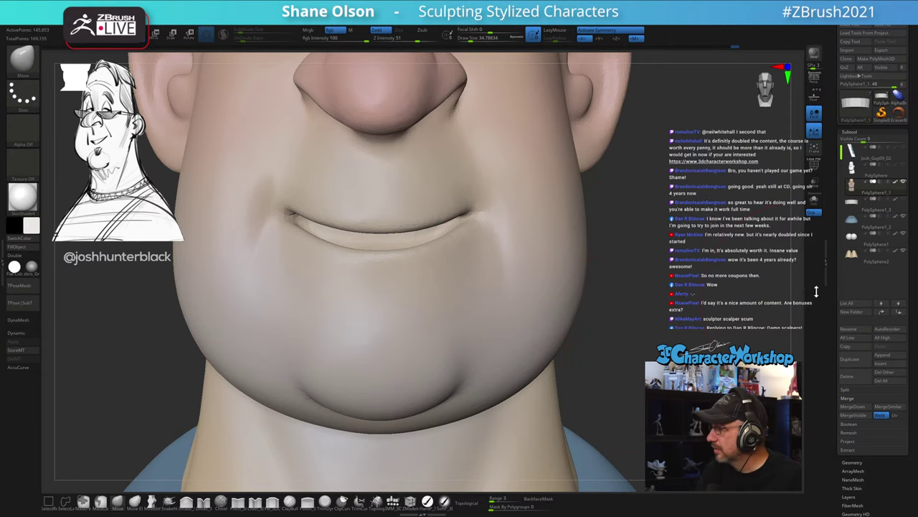
pyautogui.click(904, 200)
pyautogui.keyDown('ctrl'); pyautogui.moveTo(627, 310); pyautogui.dragTo(620, 323, button='right'); pyautogui.keyUp('ctrl')
pyautogui.press('s')
pyautogui.moveTo(416, 293); pyautogui.dragTo(412, 293)
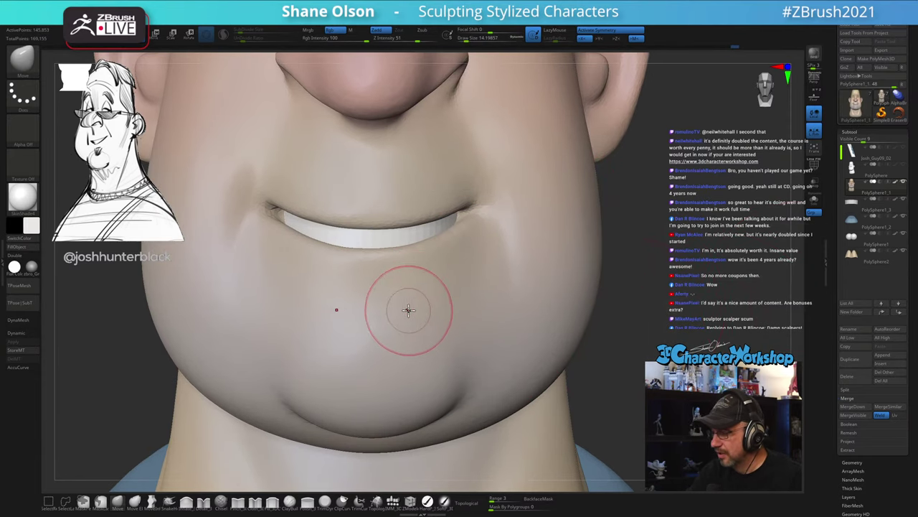
# Step: Switch to the detail brush at Z Intensity 10 and isolate the head in Solo mode to expose the lips
pyautogui.click(204, 502)
pyautogui.moveTo(349, 266)
pyautogui.keyDown('ctrl'); pyautogui.mouseDown(button='right')
pyautogui.moveTo(369, 351)
pyautogui.moveTo(359, 343)
pyautogui.mouseUp(button='right'); pyautogui.keyUp('ctrl')
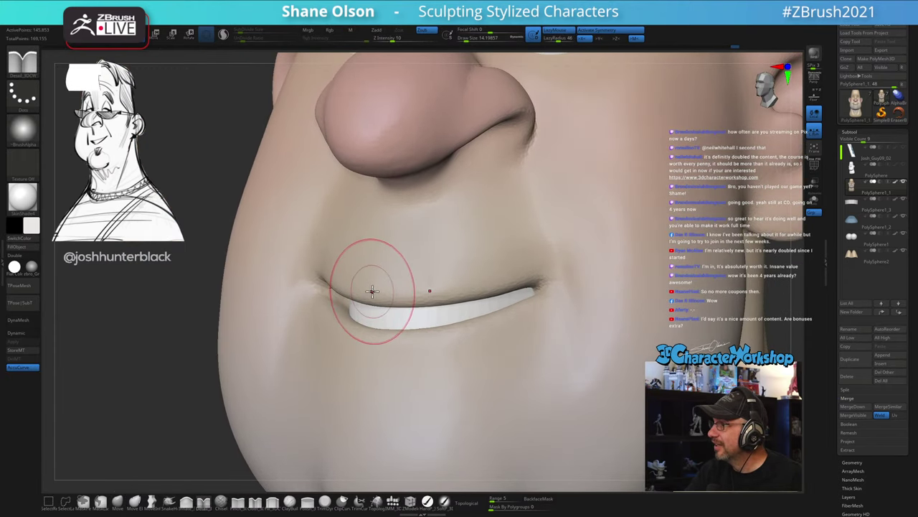
pyautogui.moveTo(383, 293); pyautogui.dragTo(408, 282, button='right')
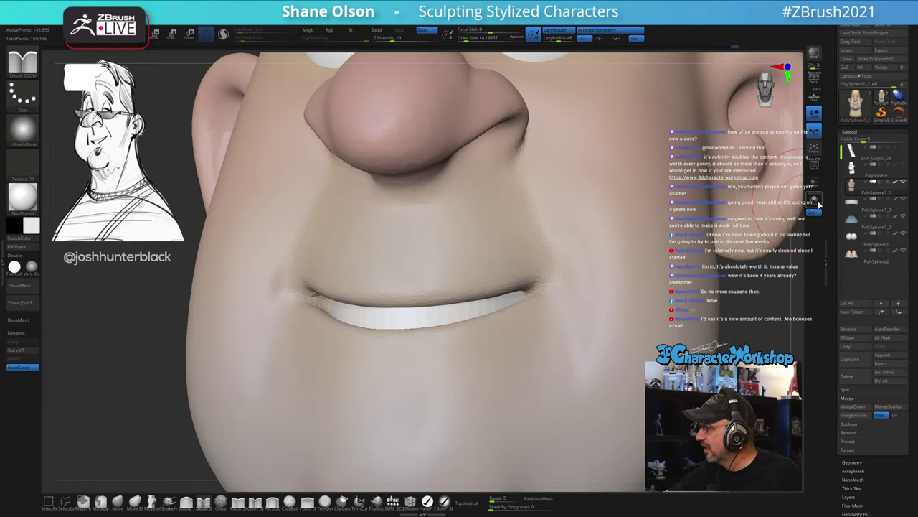
pyautogui.moveTo(687, 293); pyautogui.dragTo(674, 325, button='right')
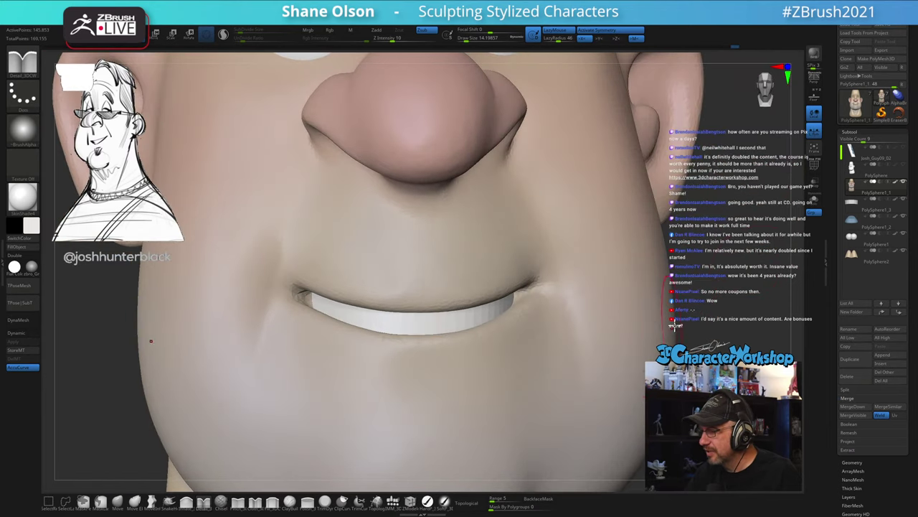
pyautogui.click(814, 201)
# Step: Smooth the inner lip surface at the corner of the mouth
pyautogui.moveTo(537, 358); pyautogui.dragTo(460, 336, button='right')
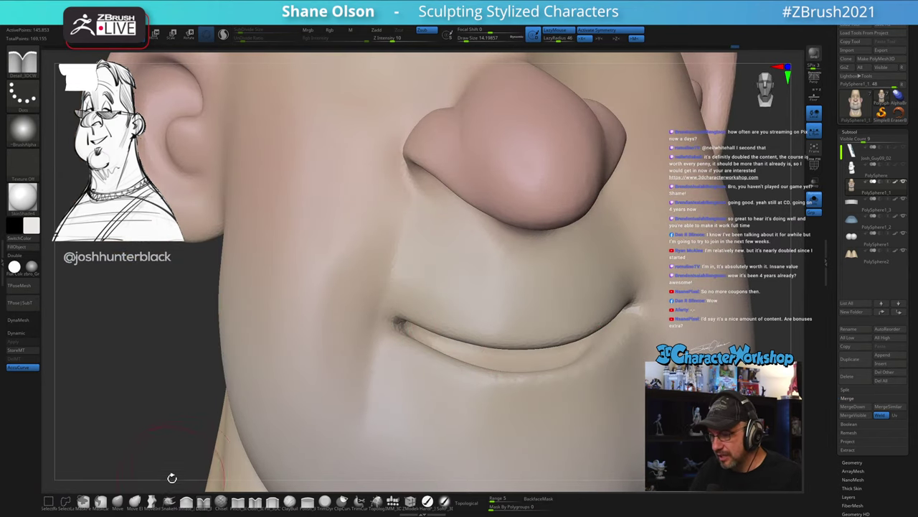
pyautogui.moveTo(430, 333); pyautogui.dragTo(467, 330, button='right')
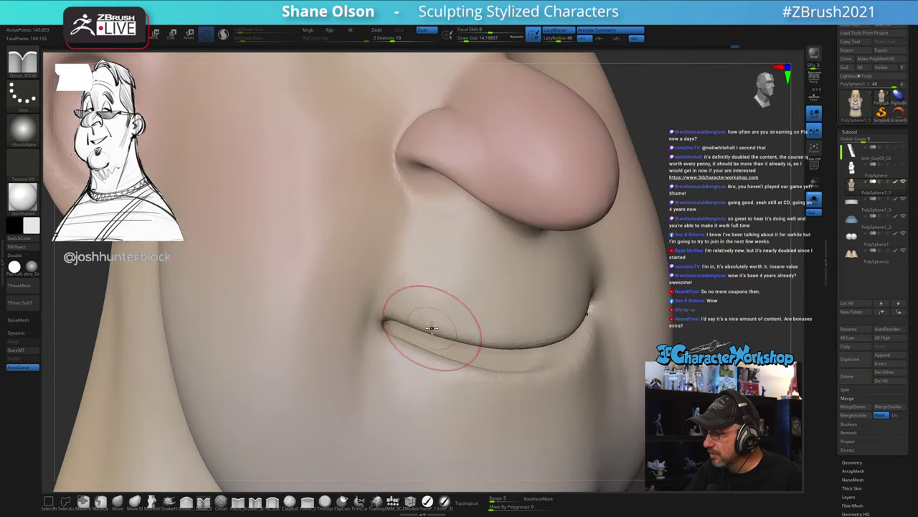
pyautogui.keyDown('shift'); pyautogui.moveTo(423, 328); pyautogui.dragTo(395, 328); pyautogui.keyUp('shift')
pyautogui.moveTo(395, 328)
pyautogui.mouseDown(button='right')
pyautogui.moveTo(398, 340)
pyautogui.moveTo(422, 331)
pyautogui.moveTo(391, 331)
pyautogui.moveTo(389, 313)
pyautogui.moveTo(396, 336)
pyautogui.mouseUp(button='right')
# Step: Adjust the lips with the Move brush at a Draw Size of about 10.5 and smooth the lower lip and mouth corners
pyautogui.click(118, 502)
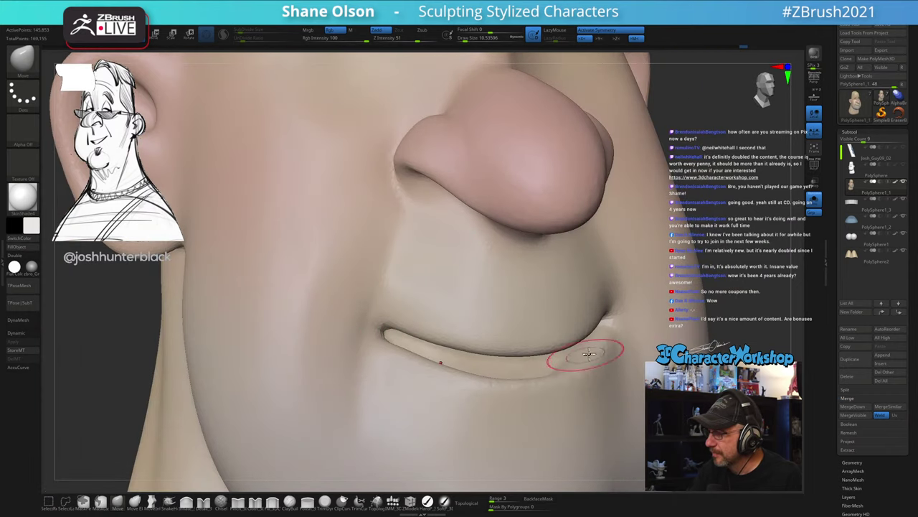
pyautogui.moveTo(588, 353)
pyautogui.mouseDown(button='right')
pyautogui.moveTo(396, 343)
pyautogui.moveTo(388, 328)
pyautogui.moveTo(398, 332)
pyautogui.mouseUp(button='right')
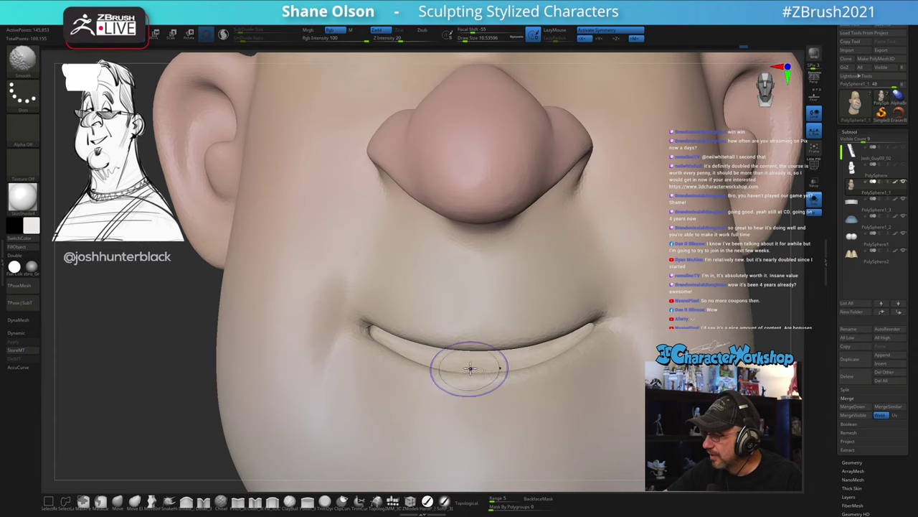
pyautogui.moveTo(470, 368)
pyautogui.mouseDown(button='right')
pyautogui.moveTo(469, 327)
pyautogui.moveTo(469, 345)
pyautogui.moveTo(483, 353)
pyautogui.moveTo(390, 349)
pyautogui.moveTo(366, 361)
pyautogui.moveTo(481, 338)
pyautogui.moveTo(487, 379)
pyautogui.mouseUp(button='right')
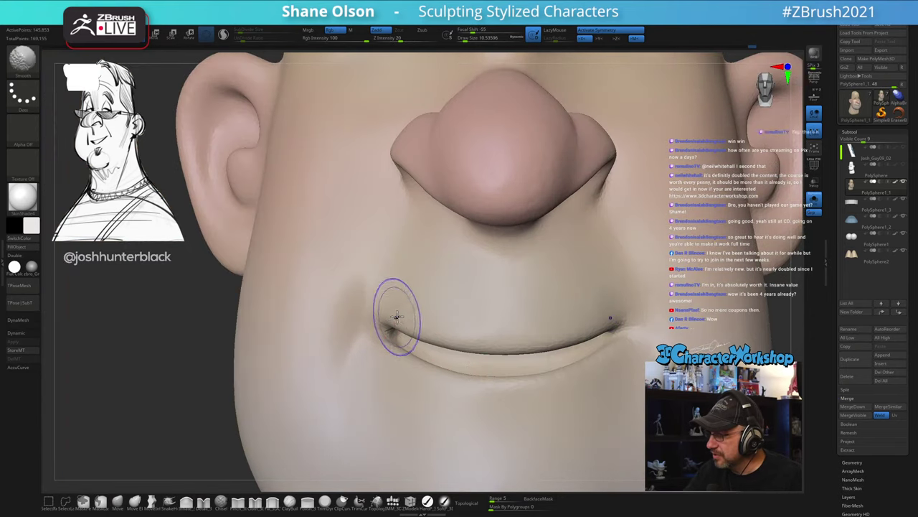
pyautogui.moveTo(418, 322)
pyautogui.mouseDown(button='right')
pyautogui.moveTo(506, 330)
pyautogui.moveTo(523, 328)
pyautogui.moveTo(539, 308)
pyautogui.moveTo(563, 310)
pyautogui.mouseUp(button='right')
# Step: Build up the skin around the mouth corners with the Inflate brush at Z Intensity 5 and a Draw Size of about 27
pyautogui.click(188, 502)
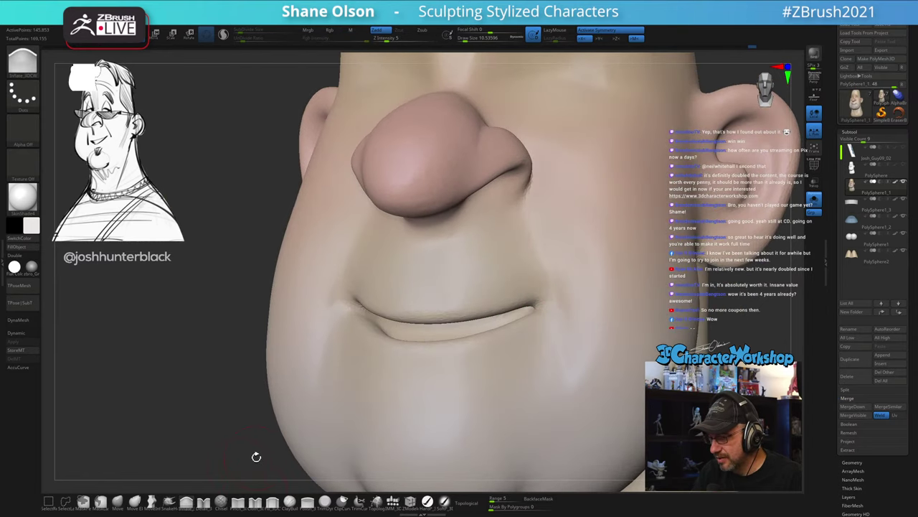
pyautogui.press('s')
pyautogui.moveTo(524, 328)
pyautogui.mouseDown()
pyautogui.moveTo(534, 324)
pyautogui.moveTo(506, 328)
pyautogui.moveTo(536, 312)
pyautogui.mouseUp()
pyautogui.moveTo(549, 309)
pyautogui.mouseDown()
pyautogui.moveTo(514, 314)
pyautogui.moveTo(543, 302)
pyautogui.moveTo(515, 319)
pyautogui.mouseUp()
pyautogui.moveTo(544, 280); pyautogui.dragTo(545, 286)
pyautogui.moveTo(529, 380); pyautogui.dragTo(536, 364, button='right')
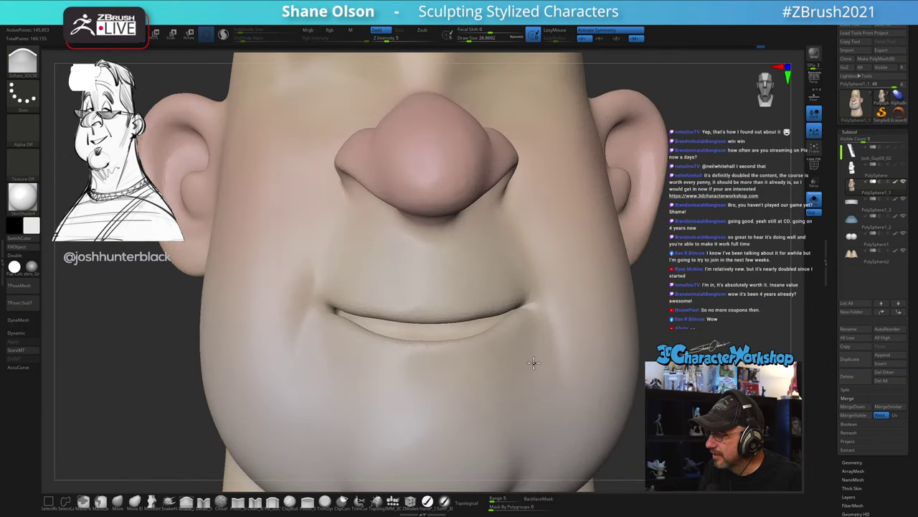
# Step: Reduce the Draw Size to about 18 and refine the fullness at the mouth corners with the same brush
pyautogui.press('s')
pyautogui.moveTo(536, 330); pyautogui.dragTo(527, 310, button='right')
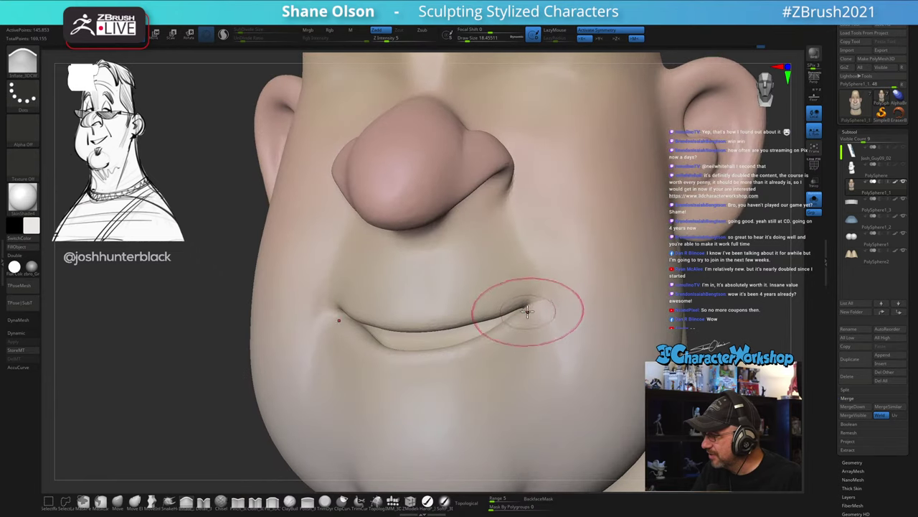
pyautogui.moveTo(519, 361)
pyautogui.mouseDown(button='right')
pyautogui.moveTo(517, 389)
pyautogui.moveTo(533, 375)
pyautogui.moveTo(560, 375)
pyautogui.mouseUp(button='right')
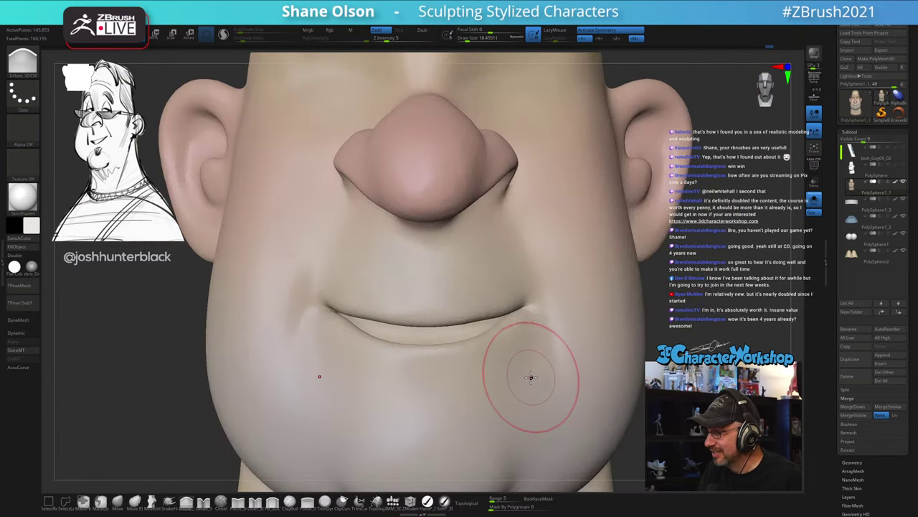
pyautogui.press('ctrl')
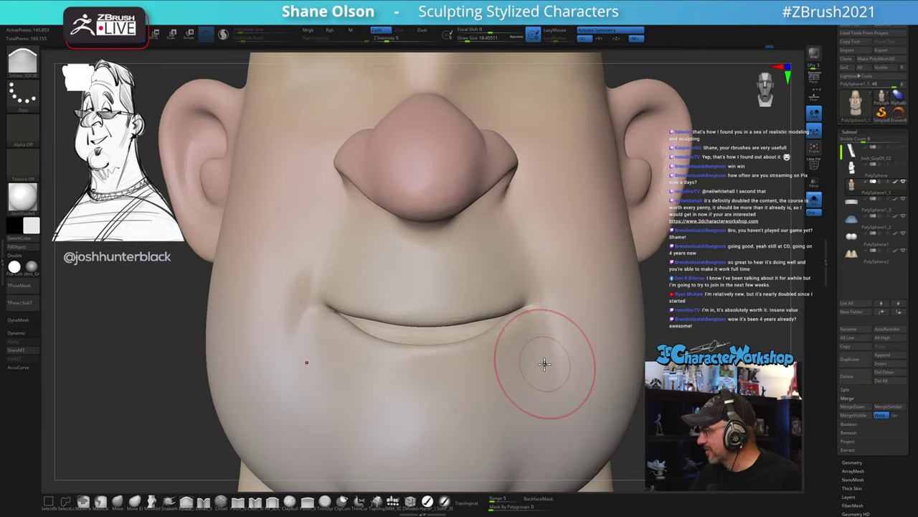
# Step: Turn off Solo mode to bring back the teeth, eyes and body, and review the whole face
pyautogui.moveTo(704, 303)
pyautogui.keyDown('ctrl'); pyautogui.mouseDown(button='right')
pyautogui.moveTo(678, 310)
pyautogui.moveTo(598, 281)
pyautogui.moveTo(593, 271)
pyautogui.moveTo(596, 301)
pyautogui.mouseUp(button='right'); pyautogui.keyUp('ctrl')
pyautogui.click(815, 205)
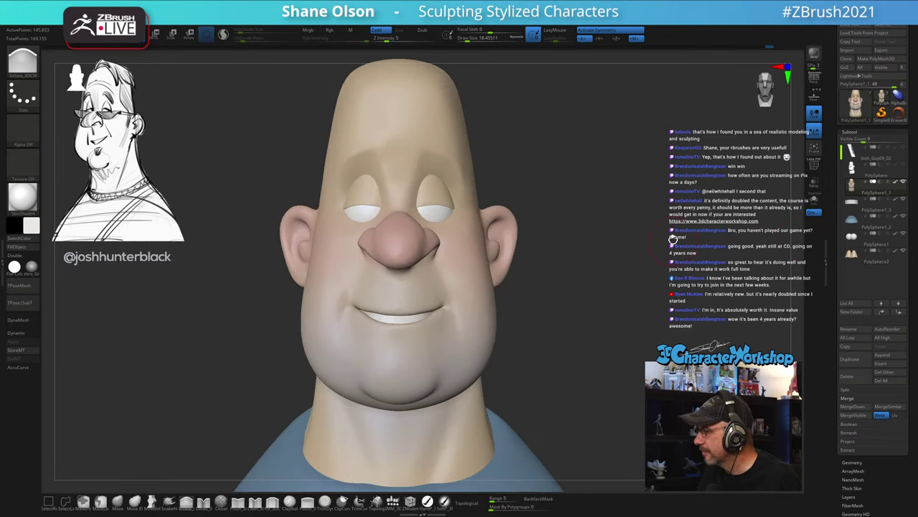
pyautogui.moveTo(672, 237)
pyautogui.mouseDown(button='right')
pyautogui.moveTo(662, 240)
pyautogui.moveTo(640, 218)
pyautogui.moveTo(627, 256)
pyautogui.moveTo(584, 257)
pyautogui.moveTo(592, 257)
pyautogui.moveTo(595, 300)
pyautogui.mouseUp(button='right')
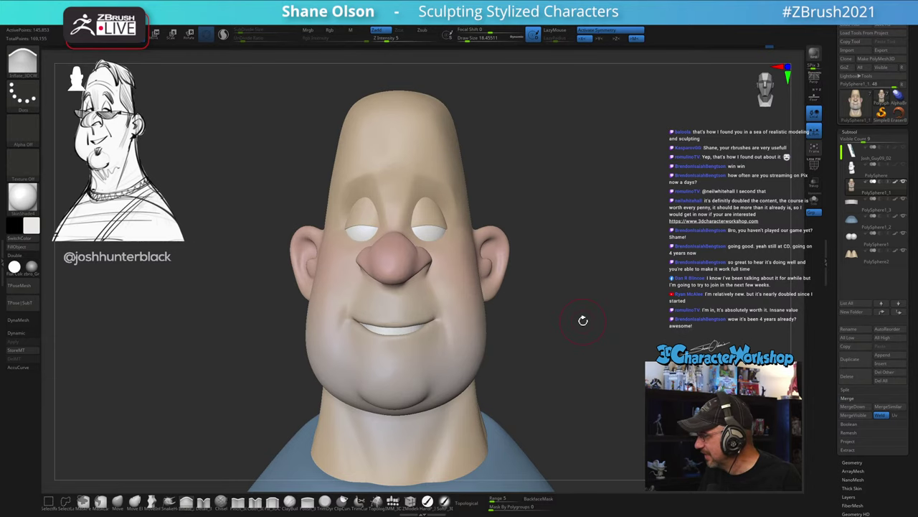
pyautogui.moveTo(543, 348)
pyautogui.mouseDown(button='right')
pyautogui.moveTo(549, 332)
pyautogui.moveTo(553, 353)
pyautogui.moveTo(561, 343)
pyautogui.mouseUp(button='right')
# Step: Sharpen the creases at the mouth corners with the Pinch brush at Z Intensity 15 and a Draw Size of about 8 to 13
pyautogui.click(238, 502)
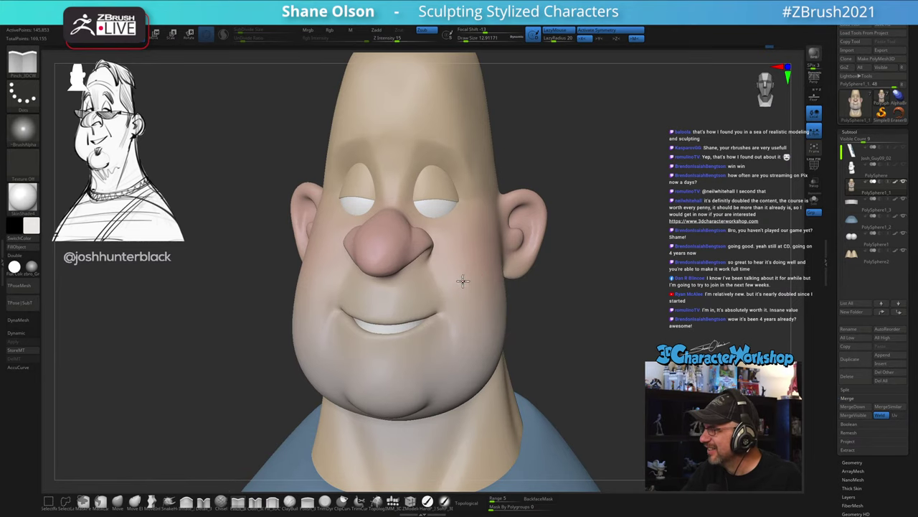
pyautogui.moveTo(462, 277)
pyautogui.mouseDown(button='right')
pyautogui.moveTo(439, 237)
pyautogui.moveTo(445, 213)
pyautogui.mouseUp(button='right')
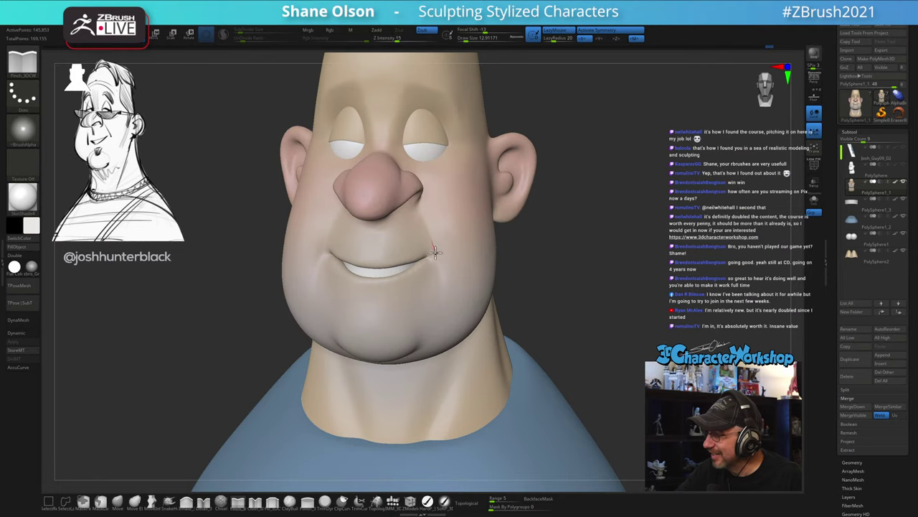
pyautogui.moveTo(560, 321)
pyautogui.mouseDown(button='right')
pyautogui.moveTo(571, 295)
pyautogui.moveTo(512, 302)
pyautogui.moveTo(507, 263)
pyautogui.moveTo(447, 267)
pyautogui.mouseUp(button='right')
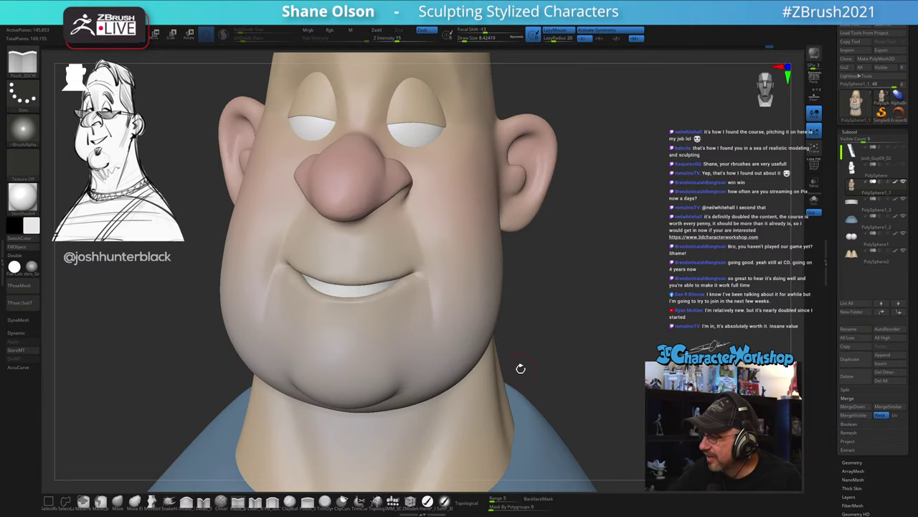
# Step: Set the Draw Size to about 14 and pinch the upper and lower lip edges around the teeth
pyautogui.moveTo(520, 368)
pyautogui.mouseDown(button='right')
pyautogui.moveTo(570, 380)
pyautogui.moveTo(580, 365)
pyautogui.moveTo(374, 328)
pyautogui.mouseUp(button='right')
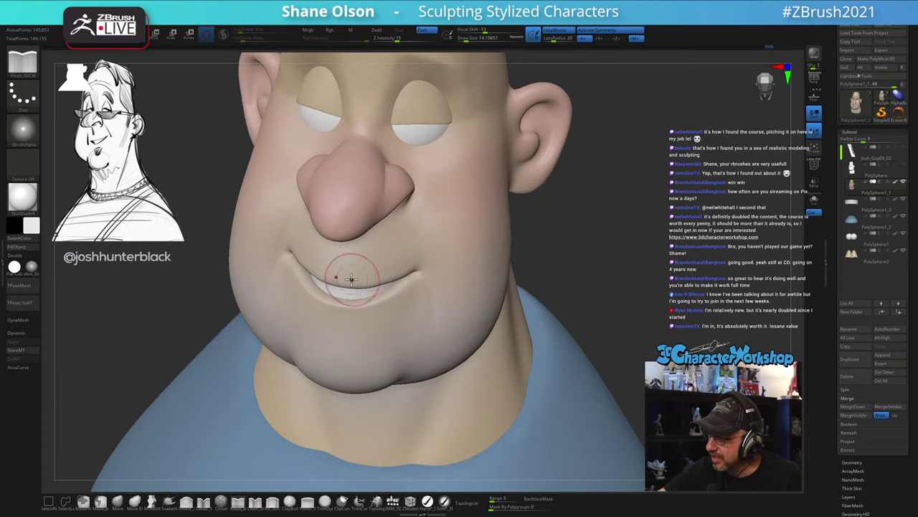
pyautogui.moveTo(351, 280)
pyautogui.mouseDown(button='right')
pyautogui.moveTo(348, 261)
pyautogui.moveTo(343, 285)
pyautogui.moveTo(327, 290)
pyautogui.mouseUp(button='right')
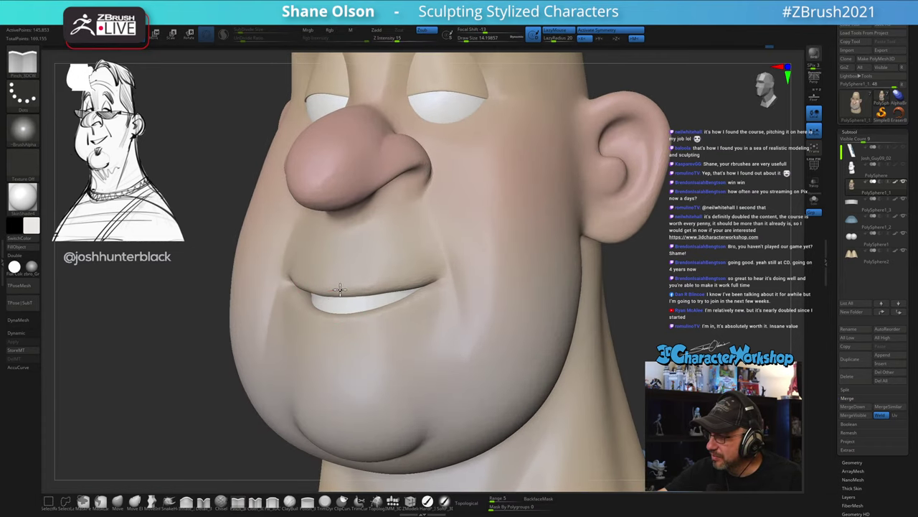
pyautogui.moveTo(440, 285)
pyautogui.mouseDown(button='right')
pyautogui.moveTo(457, 349)
pyautogui.moveTo(366, 303)
pyautogui.mouseUp(button='right')
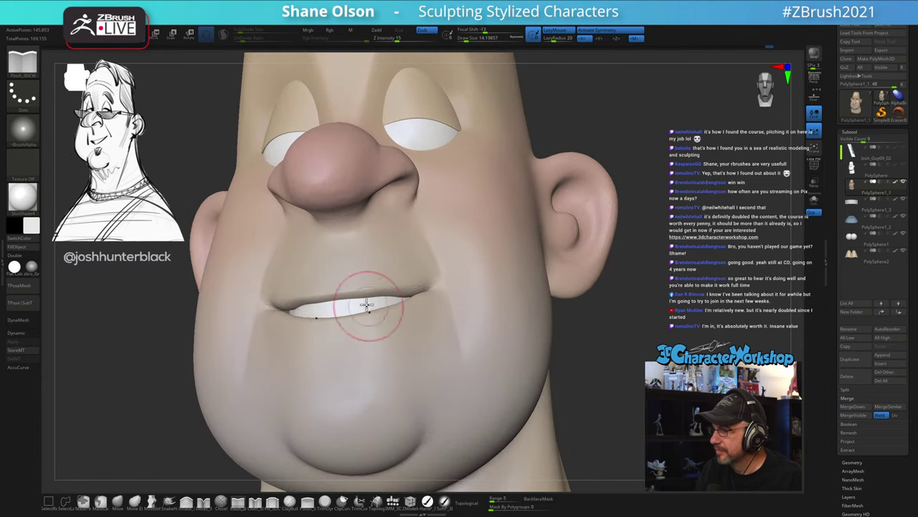
pyautogui.moveTo(433, 349)
pyautogui.mouseDown(button='right')
pyautogui.moveTo(447, 363)
pyautogui.moveTo(400, 314)
pyautogui.moveTo(396, 330)
pyautogui.moveTo(416, 378)
pyautogui.moveTo(419, 338)
pyautogui.mouseUp(button='right')
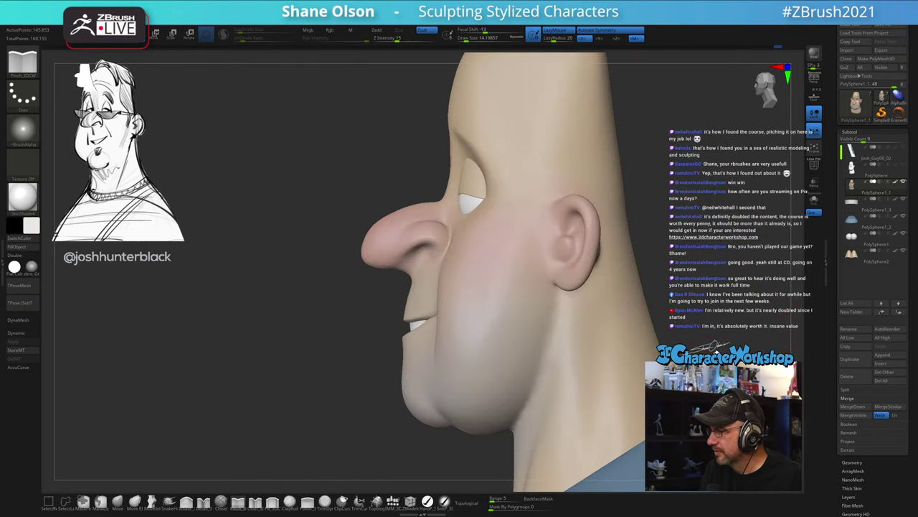
# Step: Make the teeth block the active subtool, check it in front and side views, and isolate it in Solo mode
pyautogui.click(854, 208)
pyautogui.press('w')
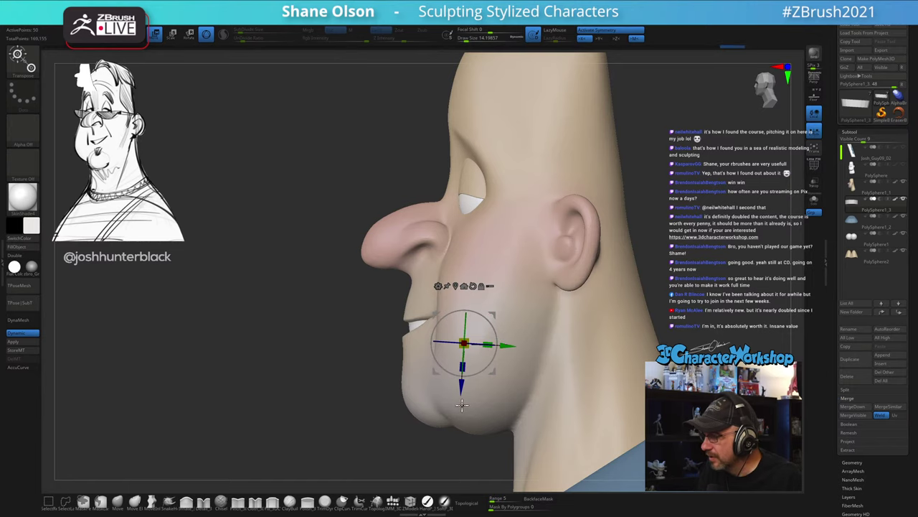
pyautogui.press('q')
pyautogui.moveTo(462, 404)
pyautogui.mouseDown(button='right')
pyautogui.moveTo(498, 400)
pyautogui.moveTo(488, 396)
pyautogui.mouseUp(button='right')
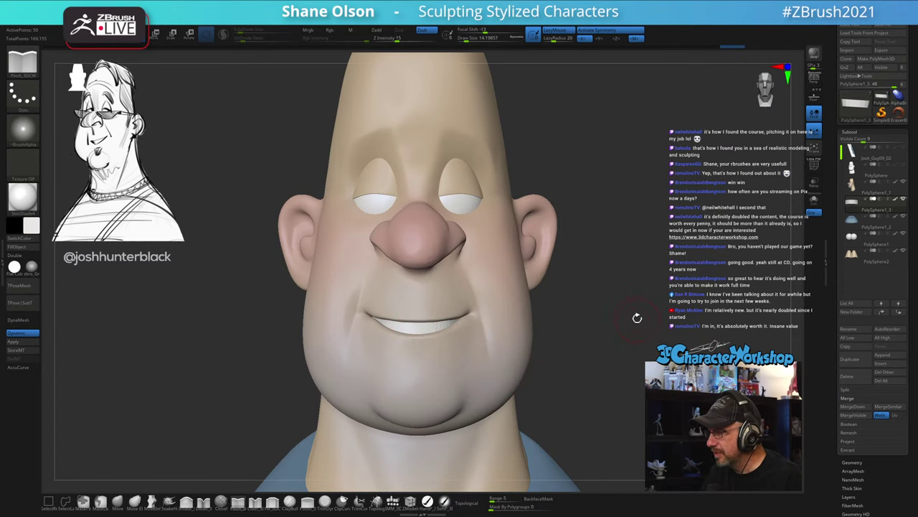
pyautogui.keyDown('ctrl'); pyautogui.moveTo(637, 318); pyautogui.dragTo(635, 300, button='right'); pyautogui.keyUp('ctrl')
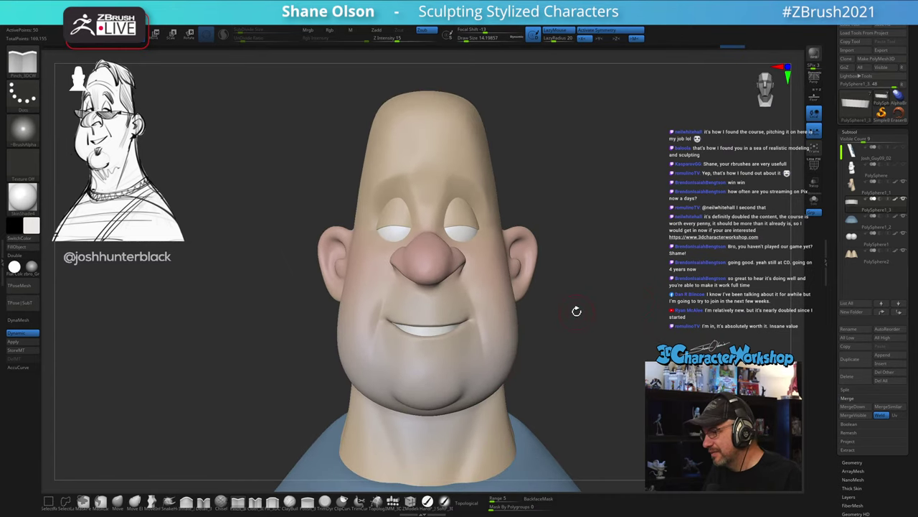
pyautogui.moveTo(601, 314)
pyautogui.mouseDown(button='right')
pyautogui.moveTo(580, 306)
pyautogui.moveTo(437, 365)
pyautogui.mouseUp(button='right')
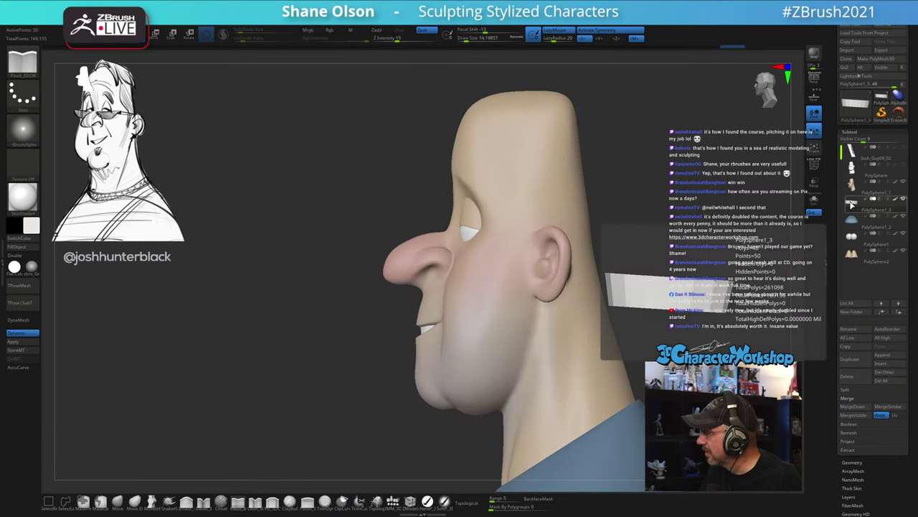
pyautogui.click(813, 200)
pyautogui.keyDown('alt'); pyautogui.moveTo(625, 226); pyautogui.dragTo(604, 241, button='right'); pyautogui.keyUp('alt')
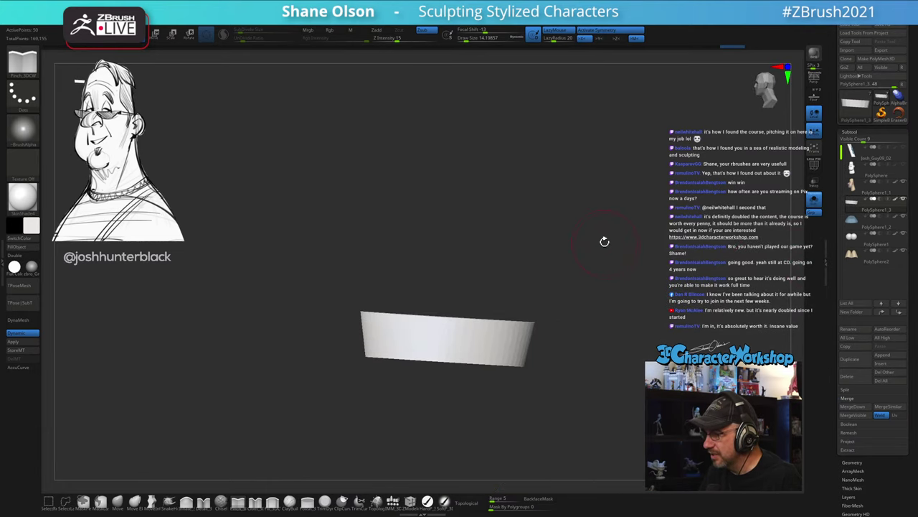
# Step: Duplicate the teeth block below the original with the Gizmo, flip the copy upside down and move it up against the upper teeth
pyautogui.press('w')
pyautogui.moveTo(442, 398)
pyautogui.mouseDown()
pyautogui.moveTo(443, 374)
pyautogui.moveTo(442, 399)
pyautogui.mouseUp()
pyautogui.moveTo(473, 340); pyautogui.dragTo(372, 393)
pyautogui.moveTo(452, 316); pyautogui.dragTo(453, 300)
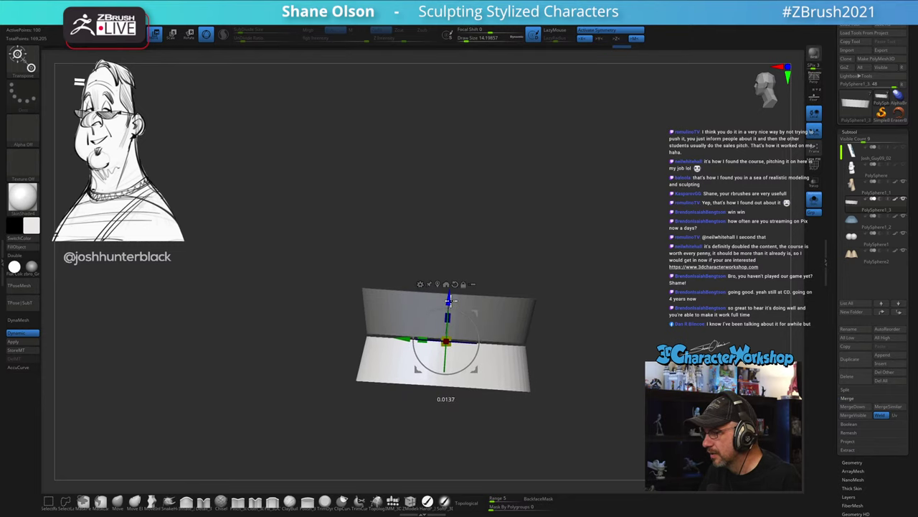
# Step: Turn off symmetry and rotate the lower teeth copy half a turn so its curve faces the same way as the upper block
pyautogui.moveTo(555, 247)
pyautogui.mouseDown()
pyautogui.moveTo(603, 246)
pyautogui.moveTo(586, 248)
pyautogui.moveTo(596, 240)
pyautogui.moveTo(598, 287)
pyautogui.moveTo(596, 153)
pyautogui.moveTo(596, 252)
pyautogui.moveTo(598, 176)
pyautogui.moveTo(566, 253)
pyautogui.mouseUp()
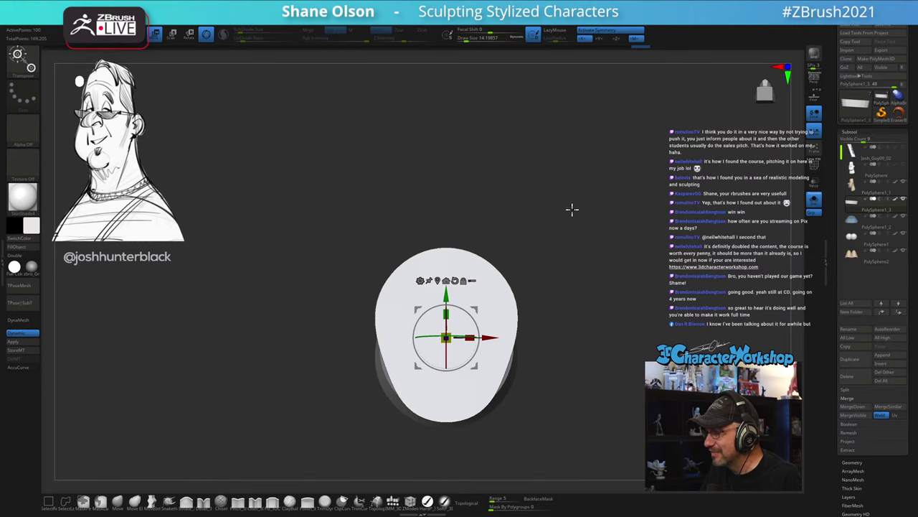
pyautogui.moveTo(572, 208); pyautogui.dragTo(572, 221)
pyautogui.press('x')
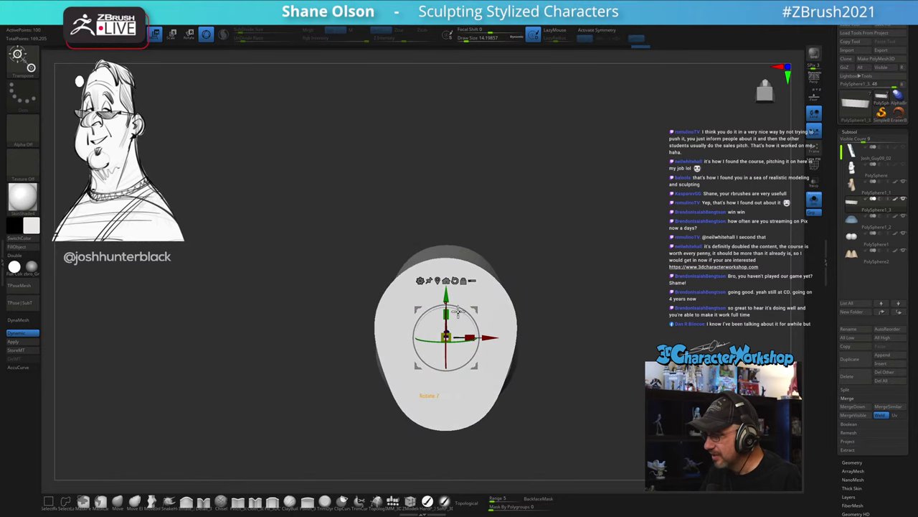
pyautogui.keyDown('shift'); pyautogui.moveTo(462, 310); pyautogui.dragTo(419, 395); pyautogui.keyUp('shift')
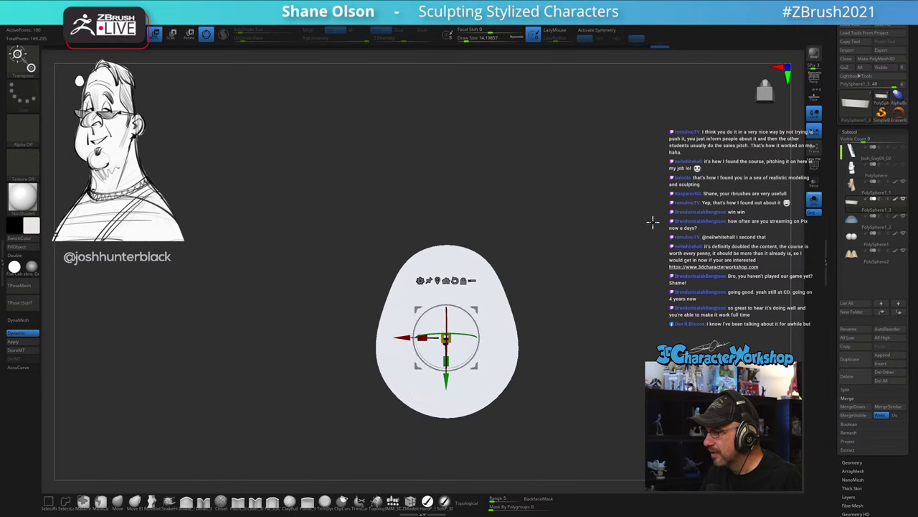
# Step: Tilt the lower teeth block with the Gizmo so that it sits closer to the angle of the upper teeth
pyautogui.moveTo(653, 221); pyautogui.dragTo(674, 269)
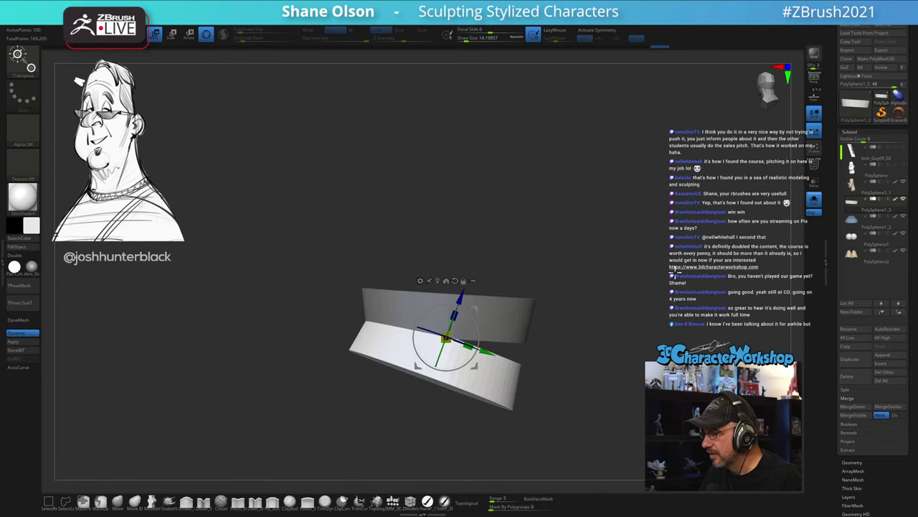
pyautogui.moveTo(480, 325); pyautogui.dragTo(477, 307)
pyautogui.keyDown('alt'); pyautogui.moveTo(633, 236); pyautogui.dragTo(603, 230); pyautogui.keyUp('alt')
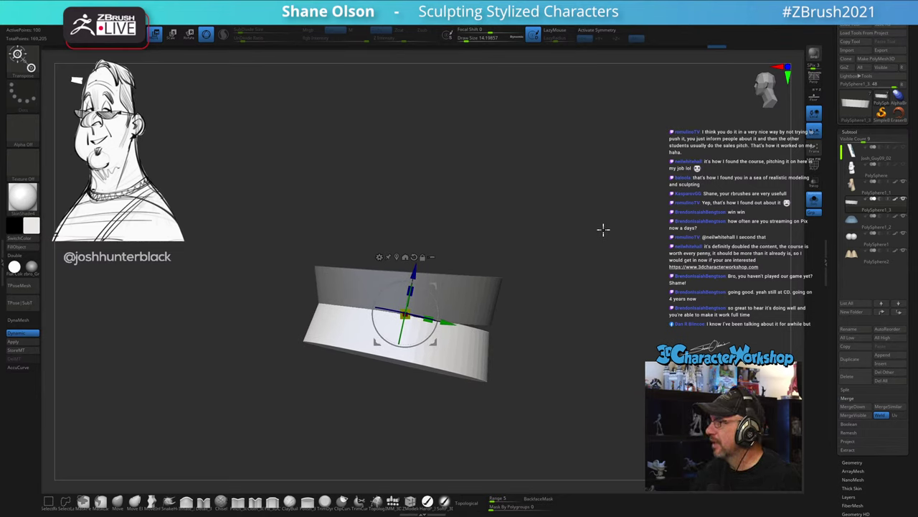
pyautogui.moveTo(577, 317); pyautogui.dragTo(556, 303)
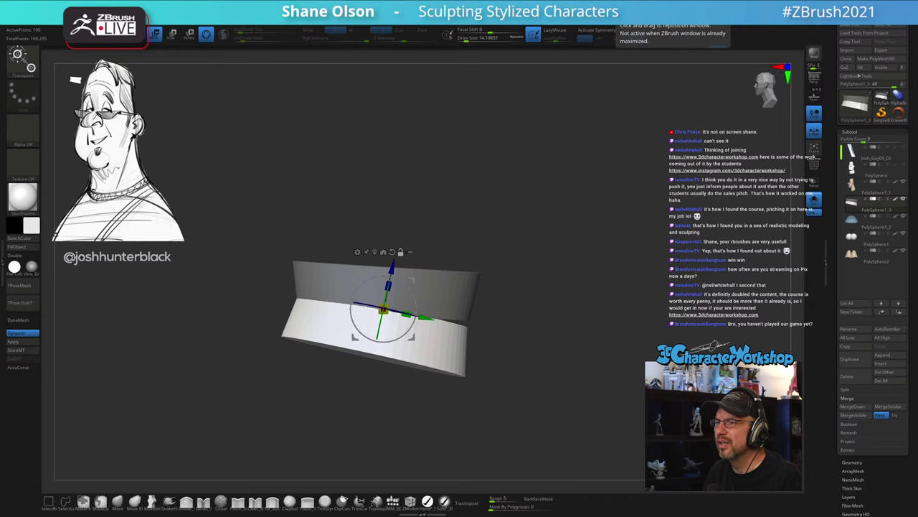
# Step: Switch to the web browser and open the 3dcharacterworkshop profile on Instagram
pyautogui.hotkey('alt', 'Tab')
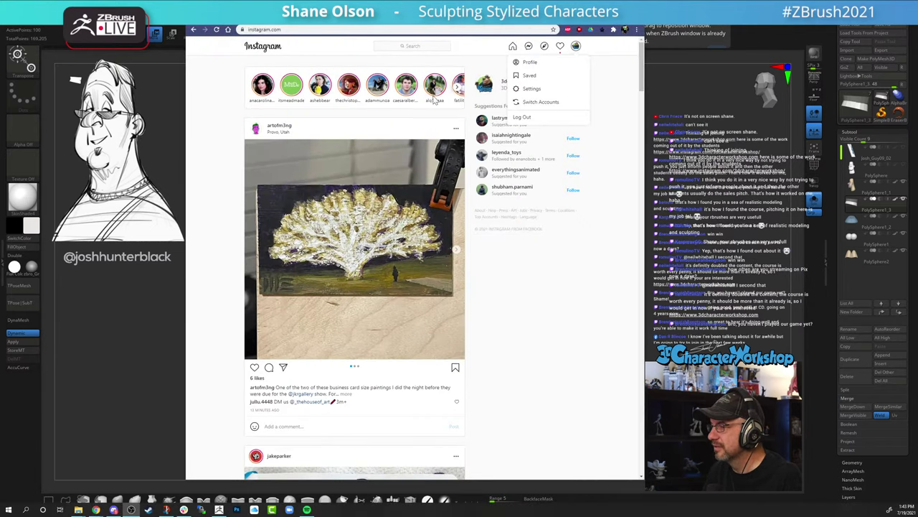
pyautogui.click(557, 256)
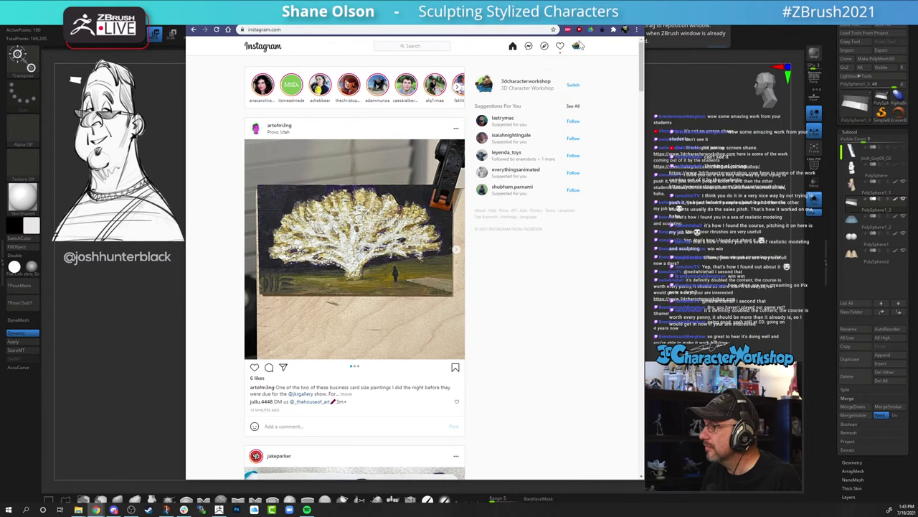
pyautogui.click(574, 48)
pyautogui.click(542, 63)
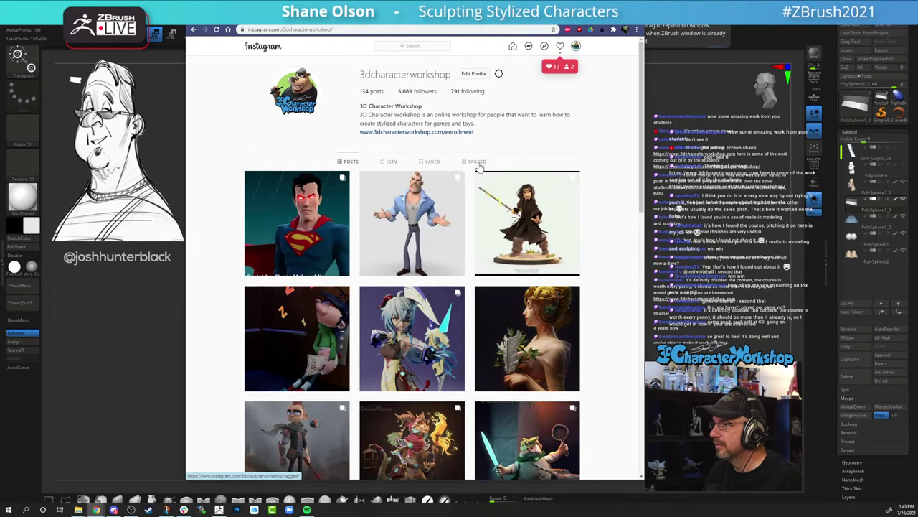
# Step: Browse the character artwork on the profile and open the post of the golden-haired woman holding a feather
pyautogui.scroll(-1, 588, 59)
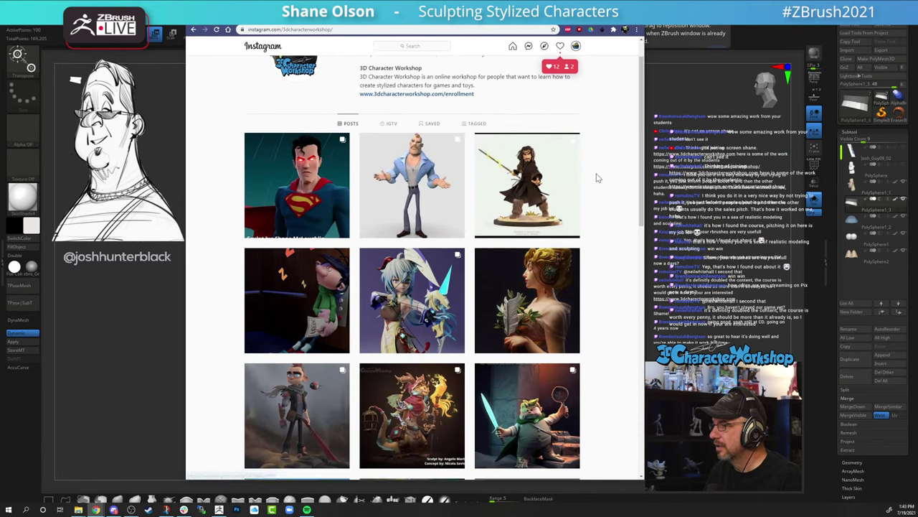
pyautogui.scroll(-1, 600, 179)
pyautogui.scroll(-5, 606, 185)
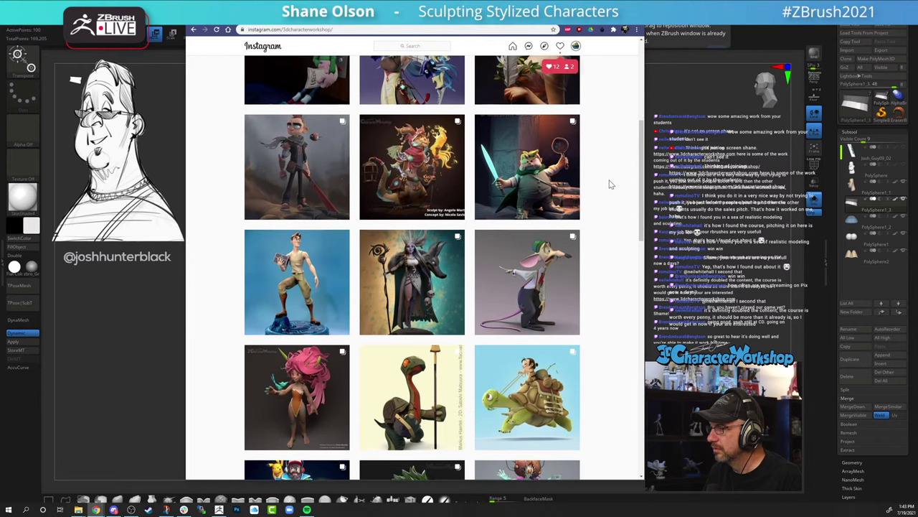
pyautogui.scroll(2, 606, 183)
pyautogui.click(542, 120)
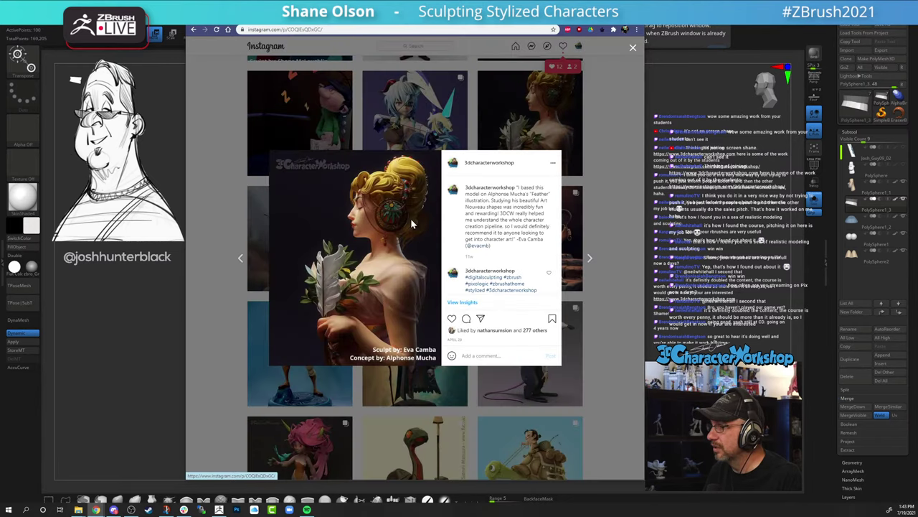
# Step: Browse further down the profile's character artwork and open the post of the seated black Gwenom sculpt
pyautogui.click(601, 219)
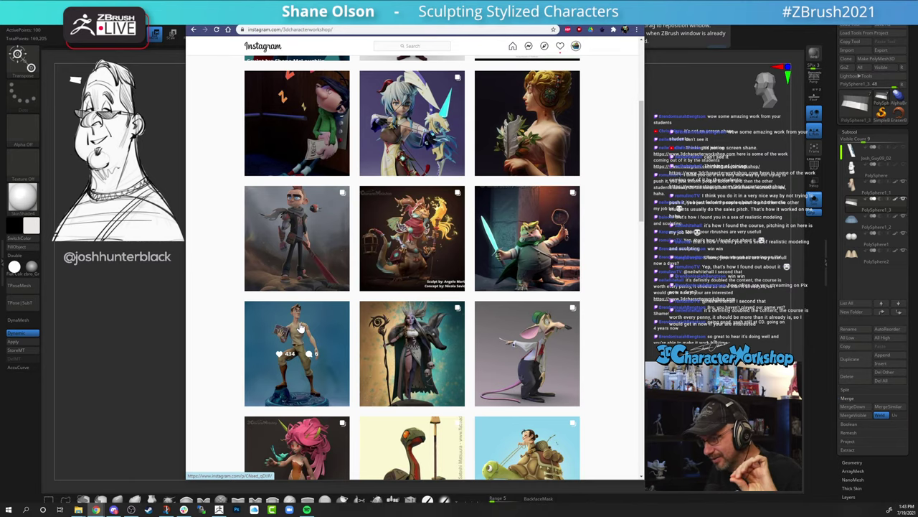
pyautogui.scroll(-4, 592, 251)
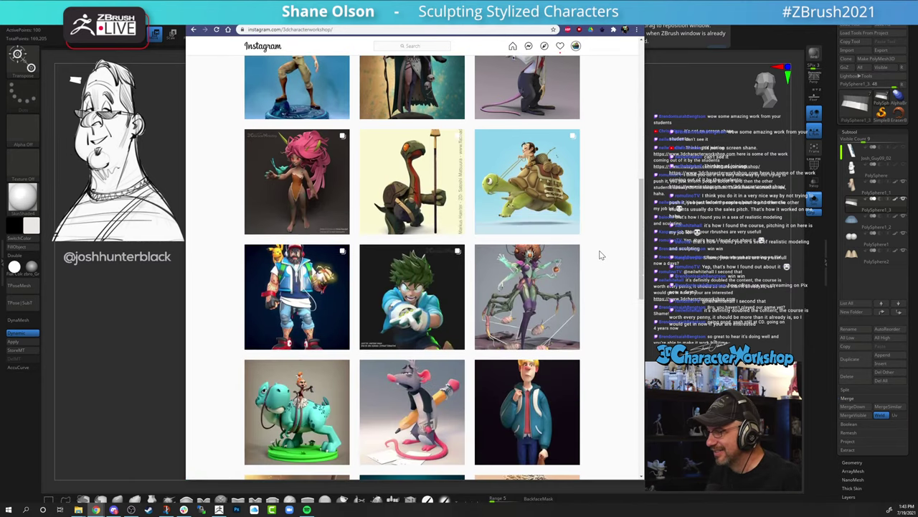
pyautogui.scroll(-2, 601, 255)
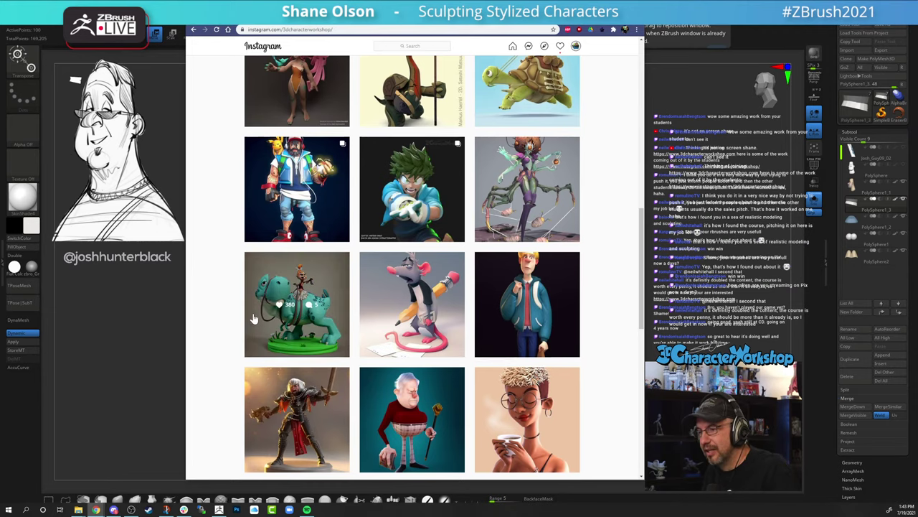
pyautogui.scroll(-2, 607, 273)
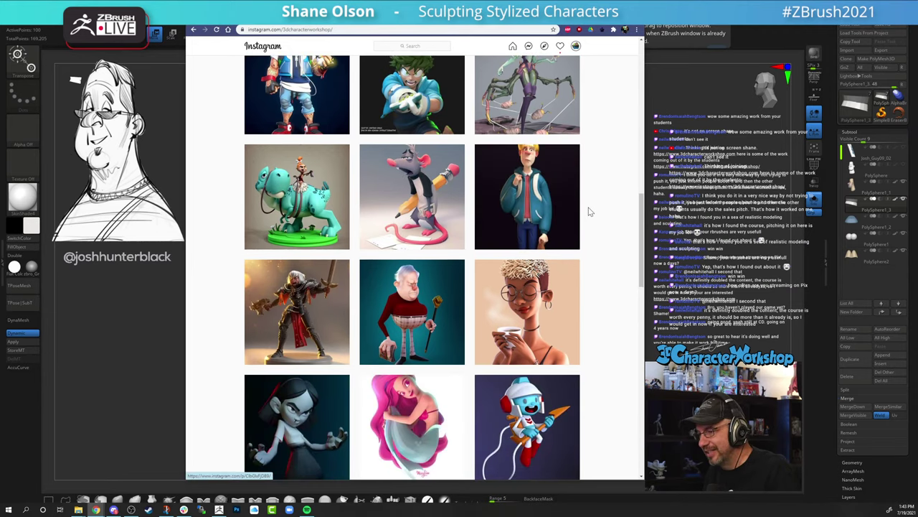
pyautogui.scroll(-1, 599, 202)
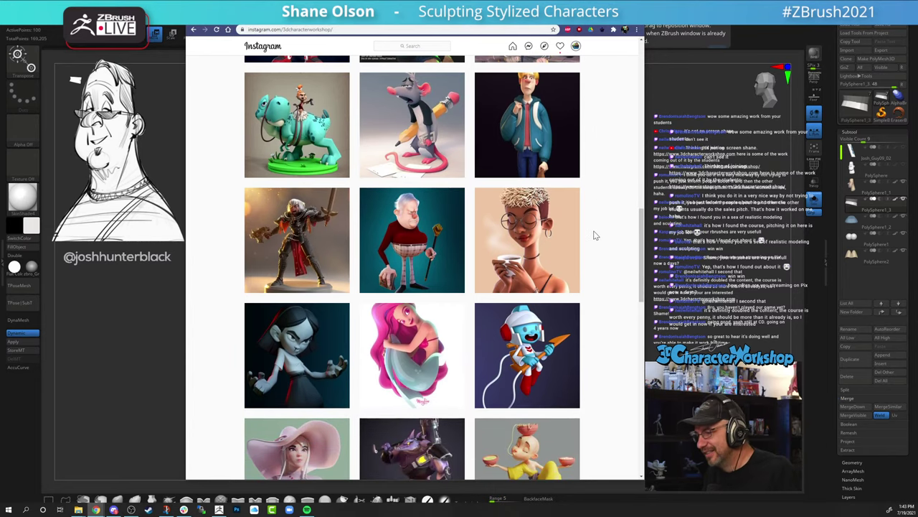
pyautogui.scroll(-2, 594, 235)
pyautogui.scroll(-2, 603, 215)
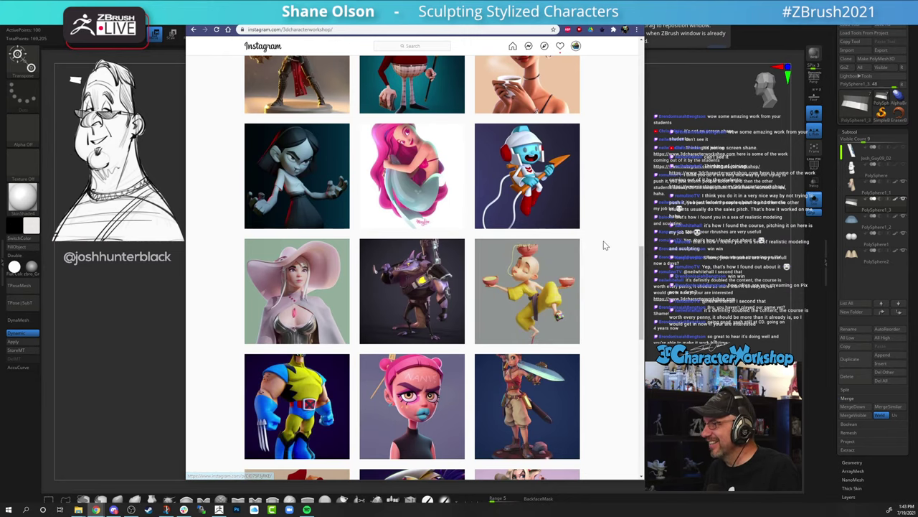
pyautogui.scroll(-1, 595, 270)
pyautogui.scroll(-4, 596, 270)
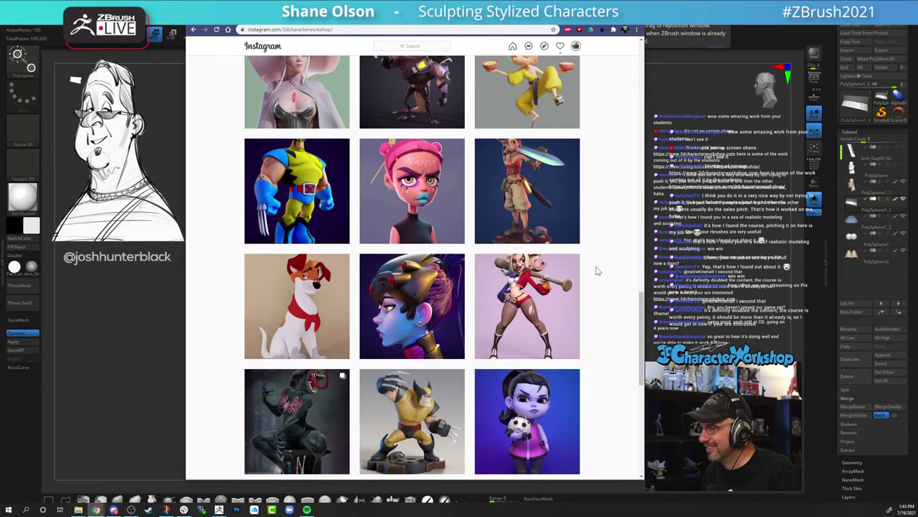
pyautogui.scroll(-1, 595, 271)
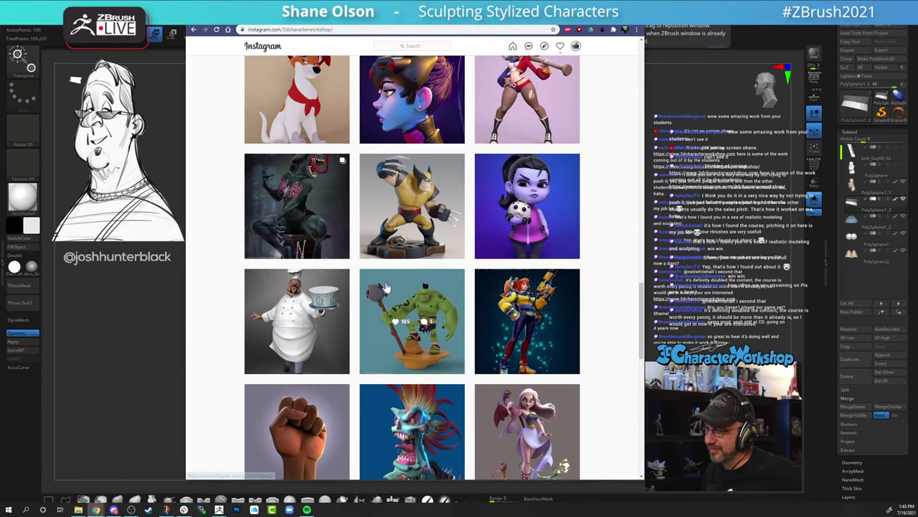
pyautogui.click(304, 182)
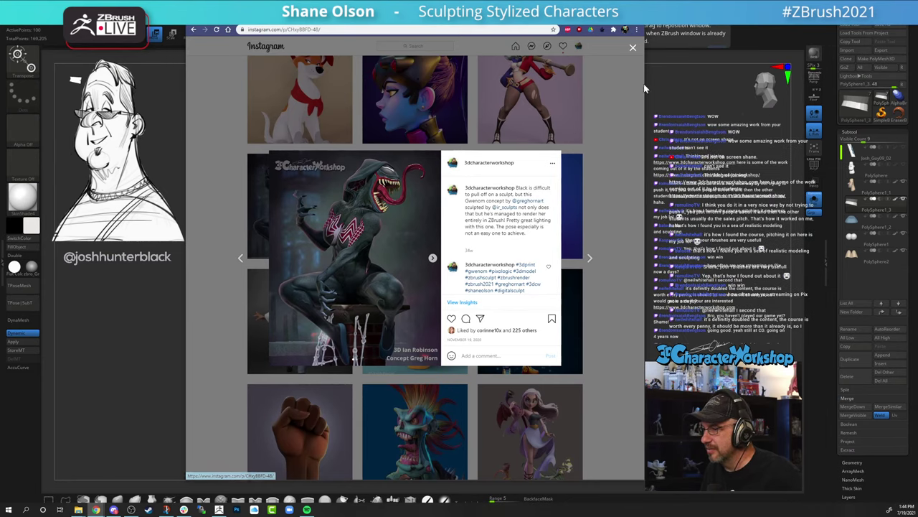
# Step: Leave the Gwenom post and continue through the artwork grid, viewing the post of the Dracula sculpt
pyautogui.click(606, 99)
pyautogui.scroll(-3, 452, 217)
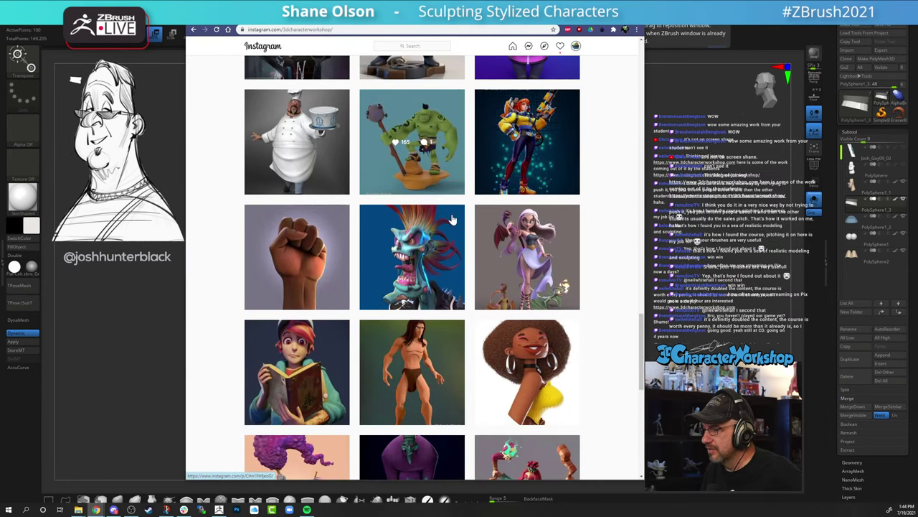
pyautogui.scroll(-3, 452, 217)
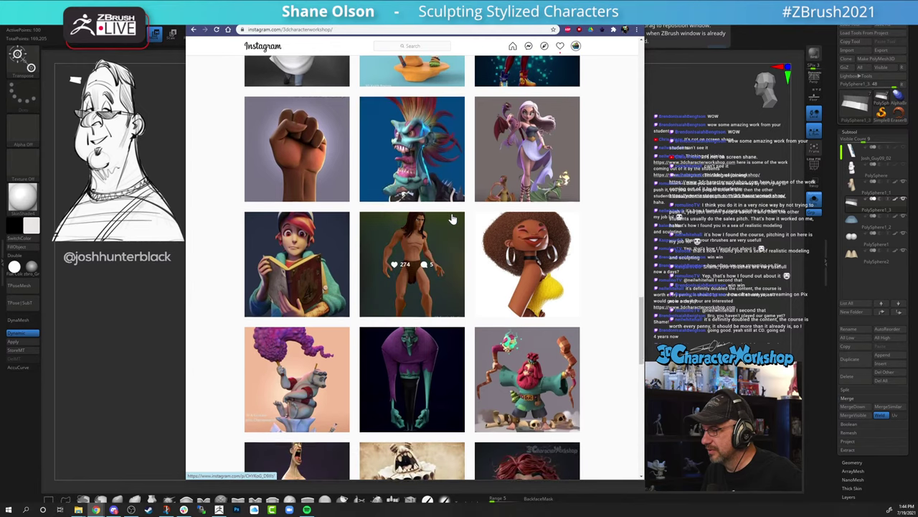
pyautogui.scroll(-3, 458, 218)
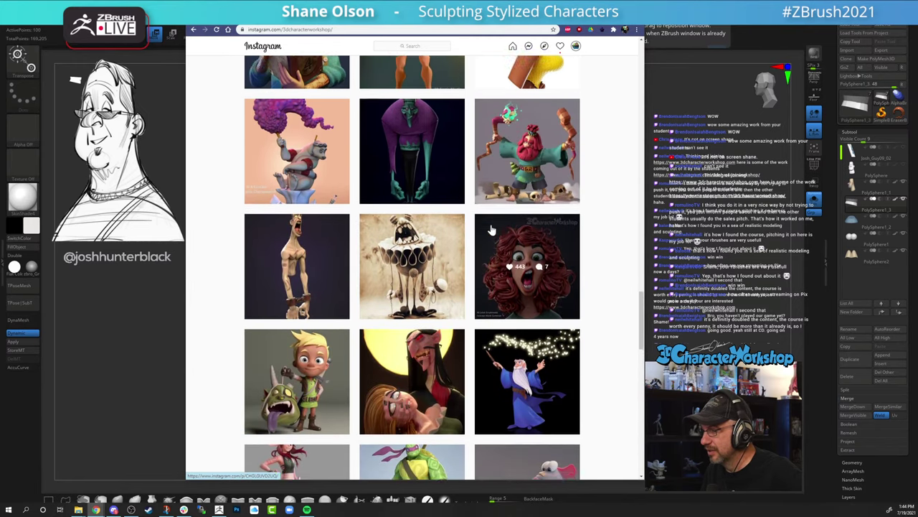
pyautogui.click(412, 286)
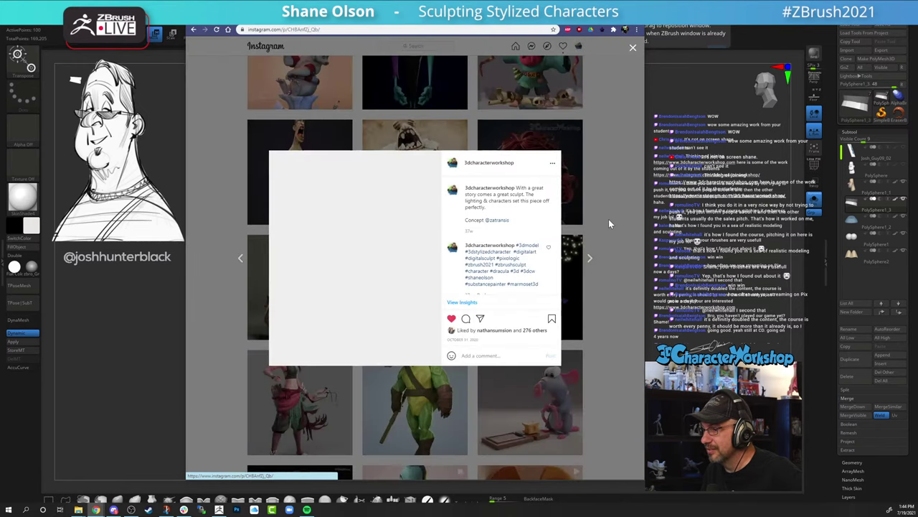
pyautogui.click(601, 165)
pyautogui.scroll(-3, 334, 232)
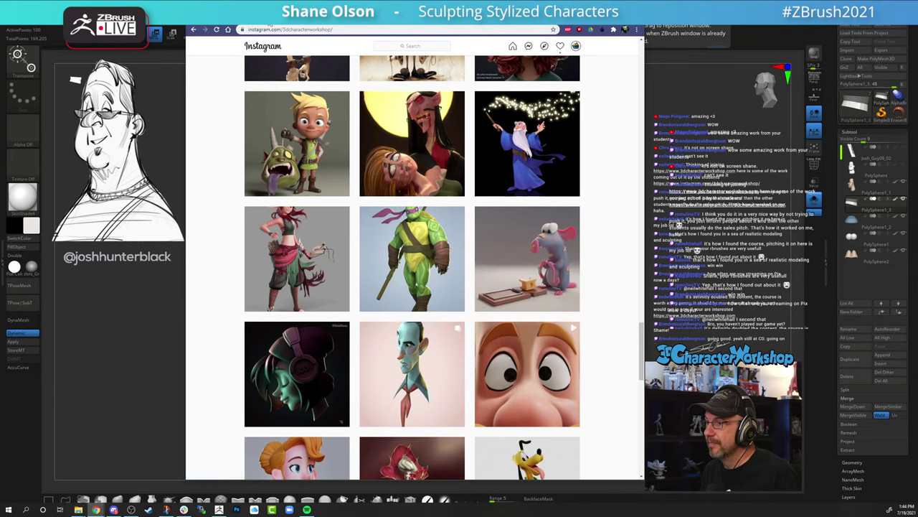
# Step: Switch back to ZBrush and clear the mask from the teeth blocks
pyautogui.click(603, 14)
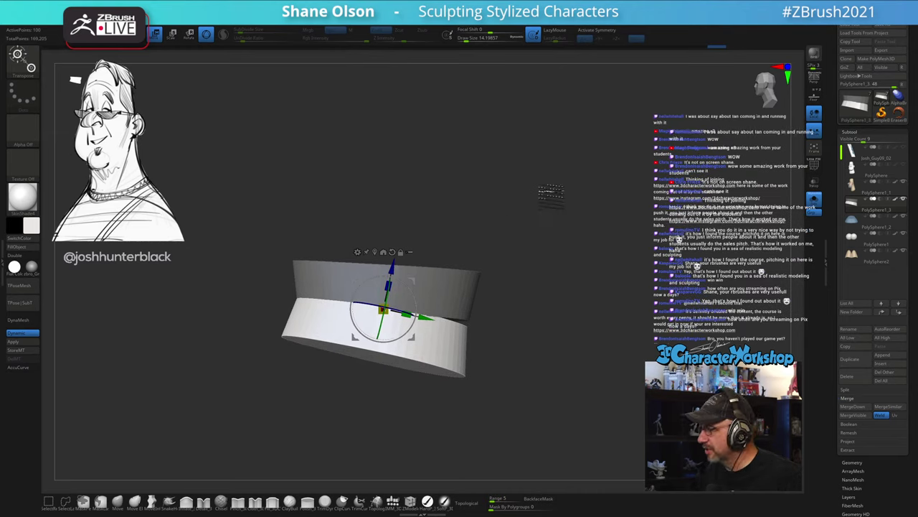
pyautogui.keyDown('alt'); pyautogui.moveTo(549, 196); pyautogui.dragTo(560, 198); pyautogui.keyUp('alt')
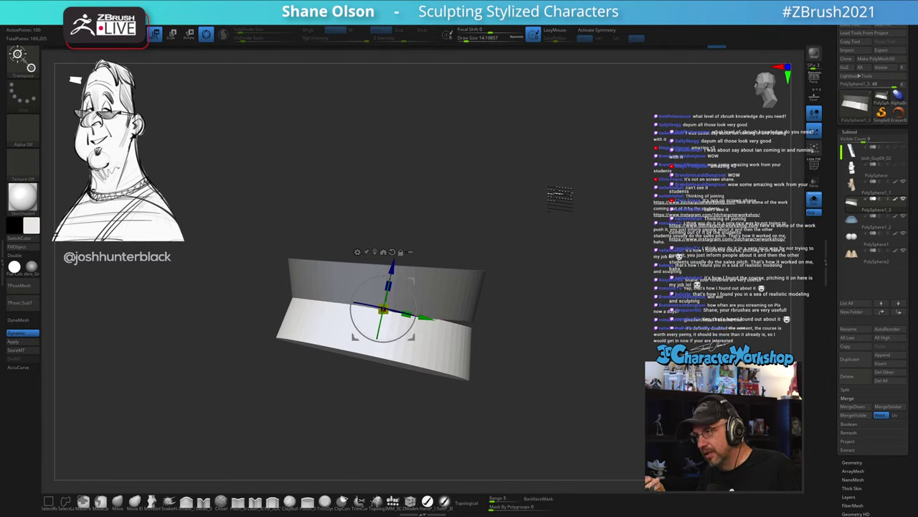
pyautogui.press('ctrl')
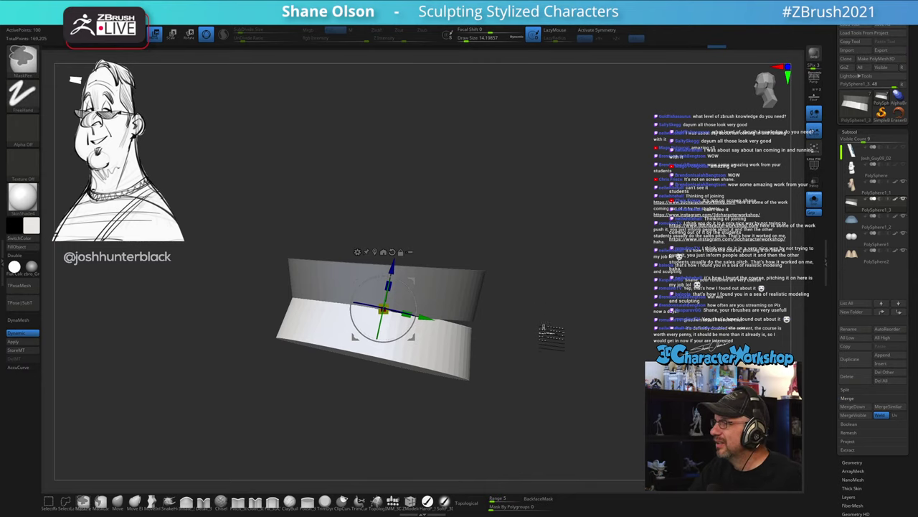
pyautogui.moveTo(543, 330)
pyautogui.keyDown('ctrl'); pyautogui.mouseDown()
pyautogui.moveTo(550, 320)
pyautogui.moveTo(549, 333)
pyautogui.mouseUp(); pyautogui.keyUp('ctrl')
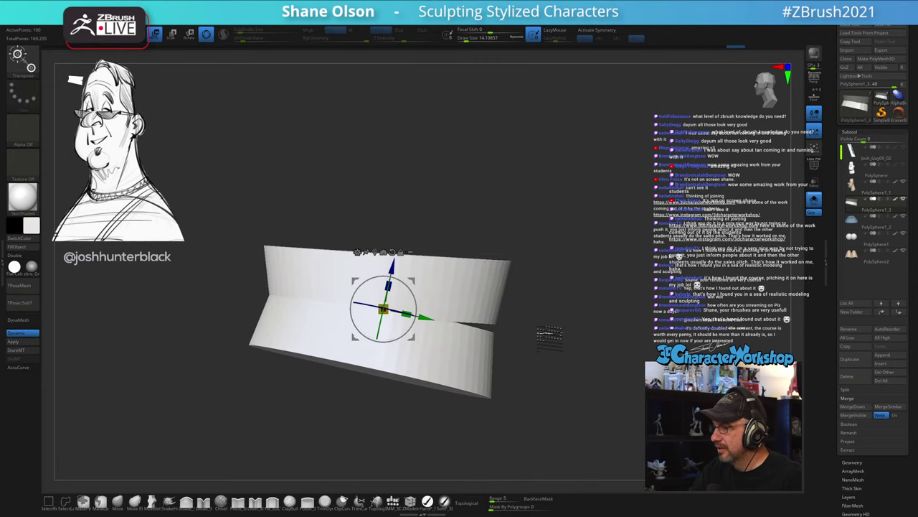
# Step: Show the whole head again and move the teeth blocks slightly down inside the mouth with the Gizmo
pyautogui.click(816, 212)
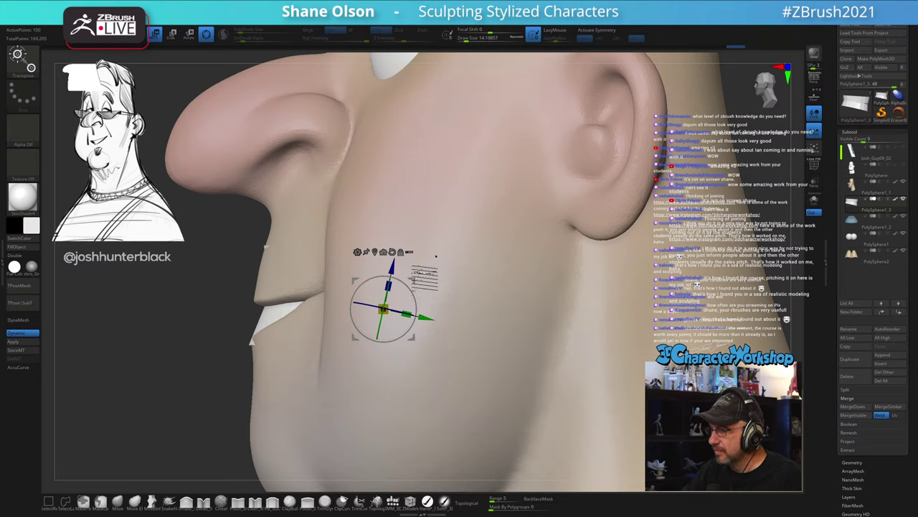
pyautogui.moveTo(412, 281); pyautogui.dragTo(414, 298)
pyautogui.moveTo(430, 297)
pyautogui.mouseDown(button='right')
pyautogui.moveTo(451, 296)
pyautogui.moveTo(427, 298)
pyautogui.mouseUp(button='right')
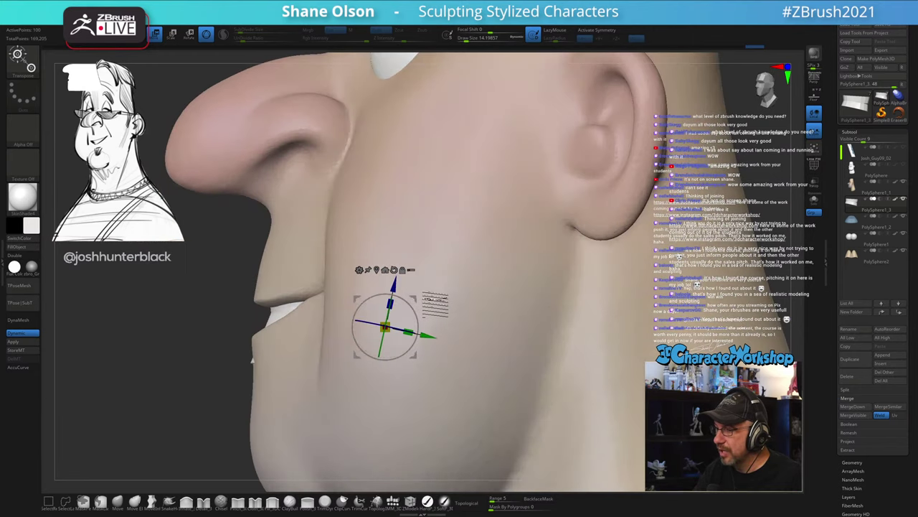
pyautogui.moveTo(415, 297); pyautogui.dragTo(415, 301)
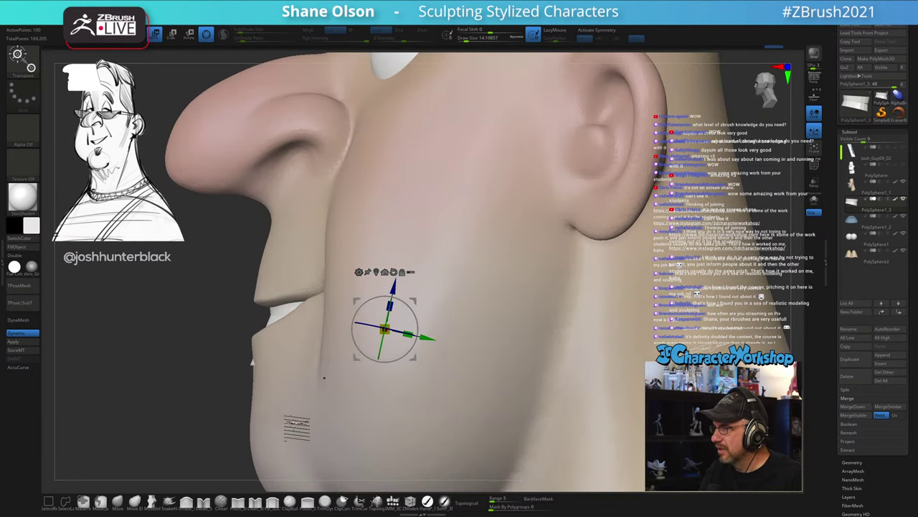
# Step: Push the protruding front edge of the lower teeth back behind the lower lip with the Move brush
pyautogui.press('q')
pyautogui.press('s')
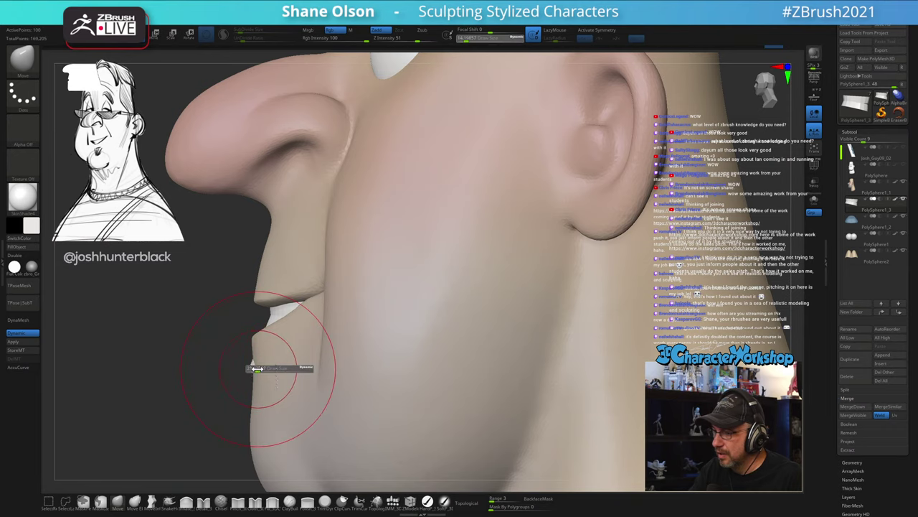
pyautogui.moveTo(257, 369); pyautogui.dragTo(257, 368)
pyautogui.moveTo(258, 369); pyautogui.dragTo(294, 354)
pyautogui.moveTo(293, 353); pyautogui.dragTo(301, 342, button='right')
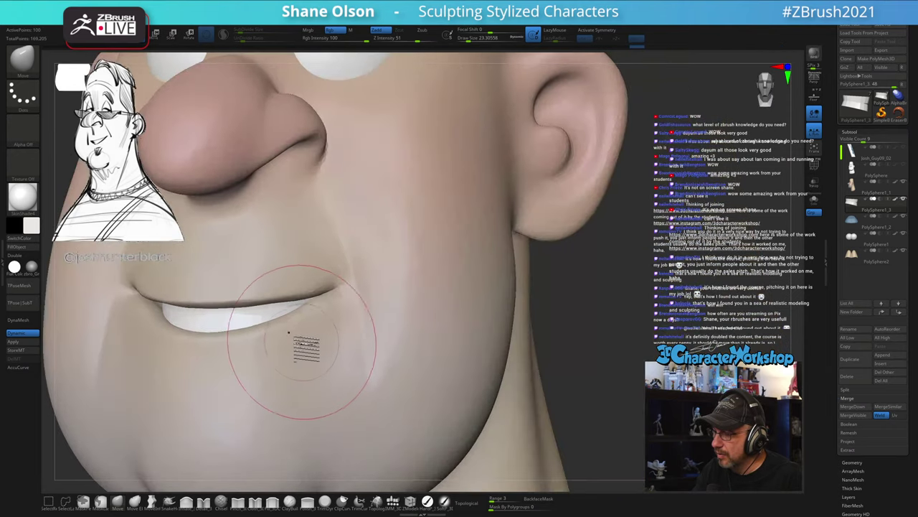
pyautogui.moveTo(289, 333)
pyautogui.mouseDown()
pyautogui.moveTo(294, 381)
pyautogui.moveTo(294, 373)
pyautogui.mouseUp()
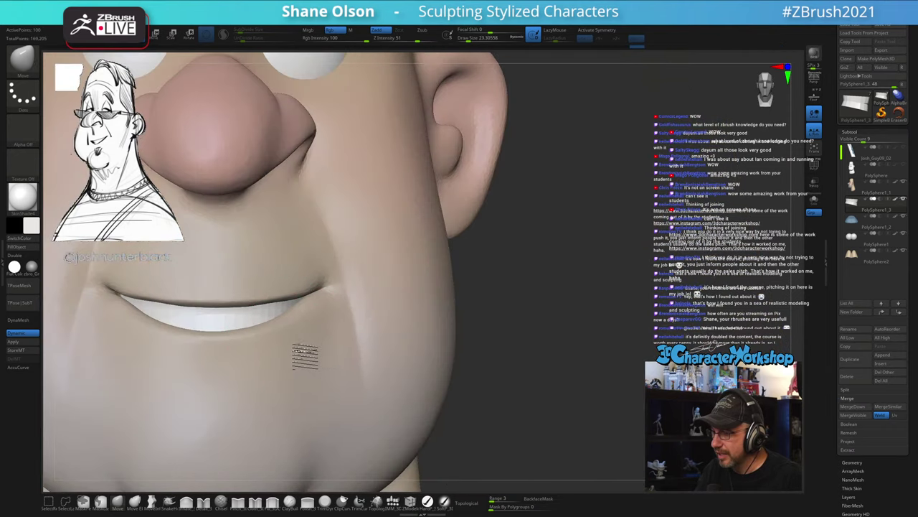
pyautogui.moveTo(305, 356)
pyautogui.keyDown('alt'); pyautogui.mouseDown(button='right')
pyautogui.moveTo(409, 363)
pyautogui.moveTo(358, 369)
pyautogui.mouseUp(button='right'); pyautogui.keyUp('alt')
pyautogui.keyDown('alt'); pyautogui.moveTo(358, 368); pyautogui.dragTo(413, 376, button='right'); pyautogui.keyUp('alt')
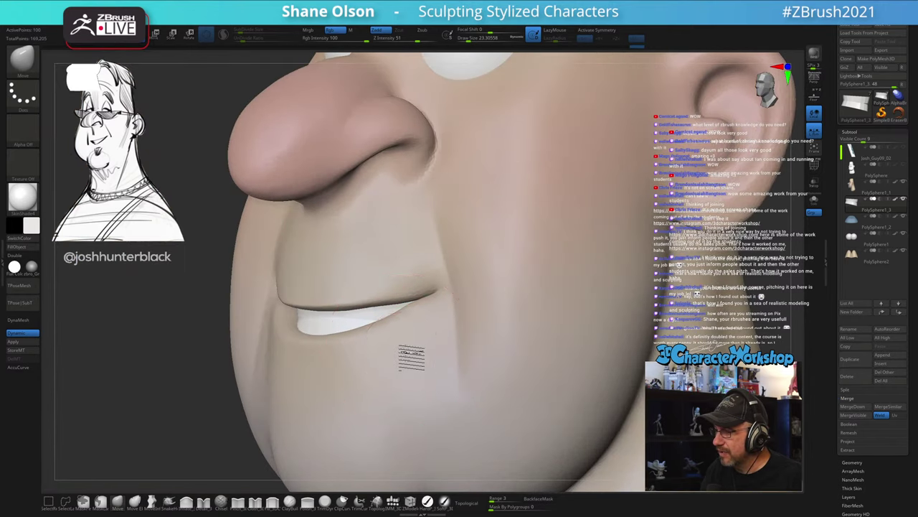
pyautogui.moveTo(411, 357); pyautogui.dragTo(424, 352)
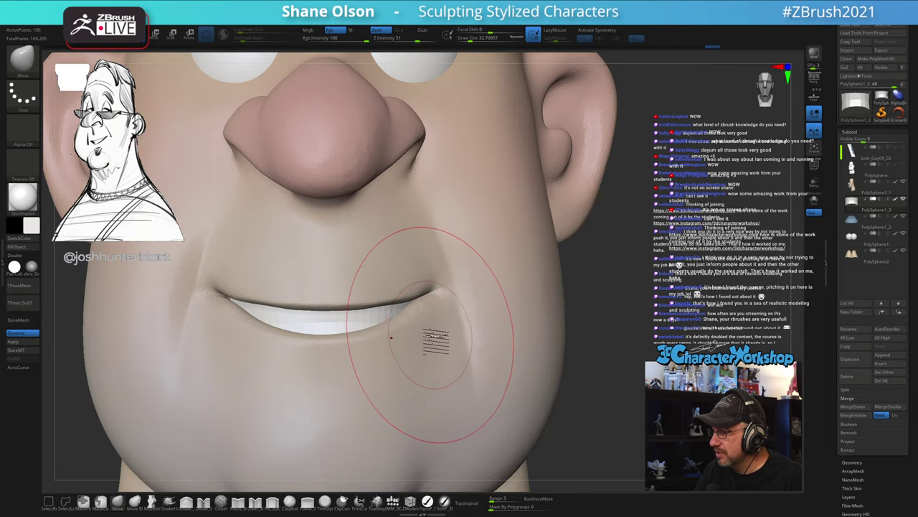
# Step: Turn on symmetry and polyframe display, and adjust the front of the teeth from the side with a larger Move brush
pyautogui.press('x')
pyautogui.keyDown('alt'); pyautogui.moveTo(432, 340); pyautogui.dragTo(452, 353, button='right'); pyautogui.keyUp('alt')
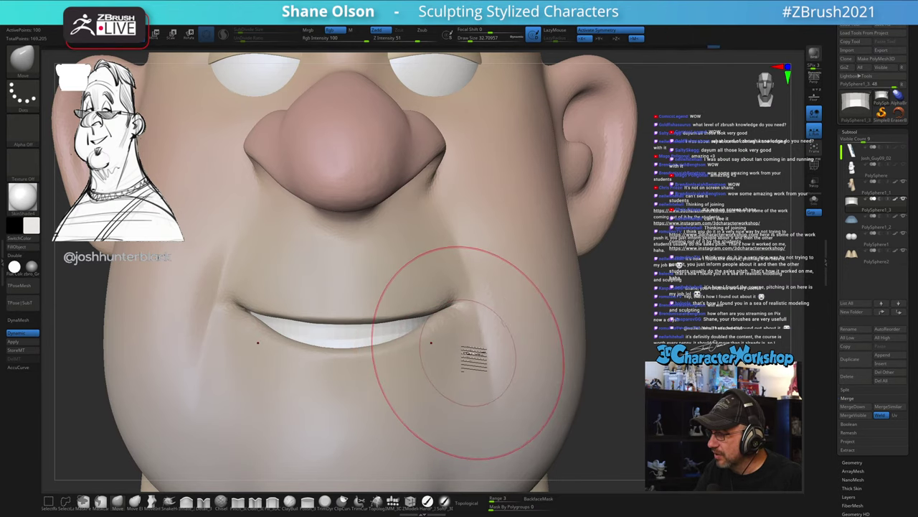
pyautogui.moveTo(431, 343)
pyautogui.mouseDown(button='right')
pyautogui.moveTo(440, 341)
pyautogui.moveTo(416, 337)
pyautogui.moveTo(461, 370)
pyautogui.mouseUp(button='right')
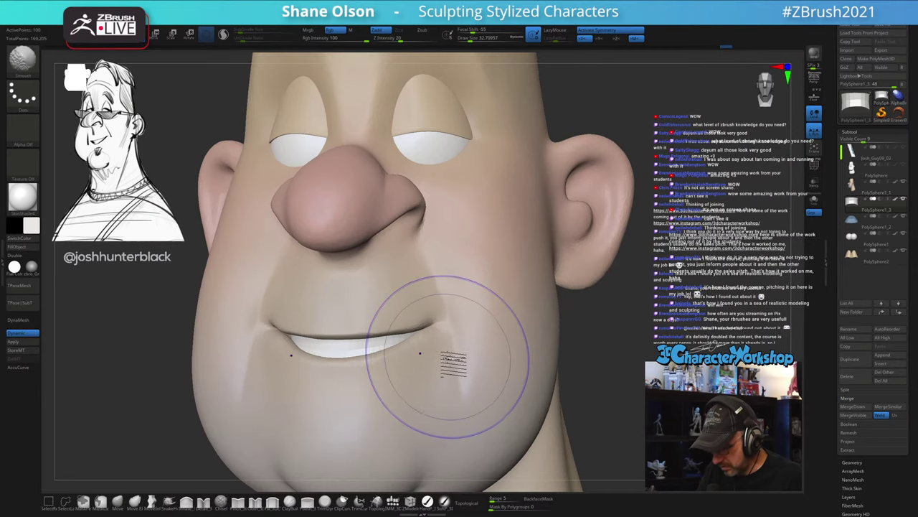
pyautogui.hotkey('shift', 'f')
pyautogui.moveTo(449, 361)
pyautogui.keyDown('ctrl'); pyautogui.mouseDown(button='right')
pyautogui.moveTo(426, 359)
pyautogui.moveTo(410, 389)
pyautogui.moveTo(365, 408)
pyautogui.mouseUp(button='right'); pyautogui.keyUp('ctrl')
pyautogui.moveTo(364, 408); pyautogui.dragTo(344, 395)
pyautogui.moveTo(398, 394)
pyautogui.mouseDown(button='right')
pyautogui.moveTo(390, 375)
pyautogui.moveTo(415, 388)
pyautogui.mouseUp(button='right')
pyautogui.press('s')
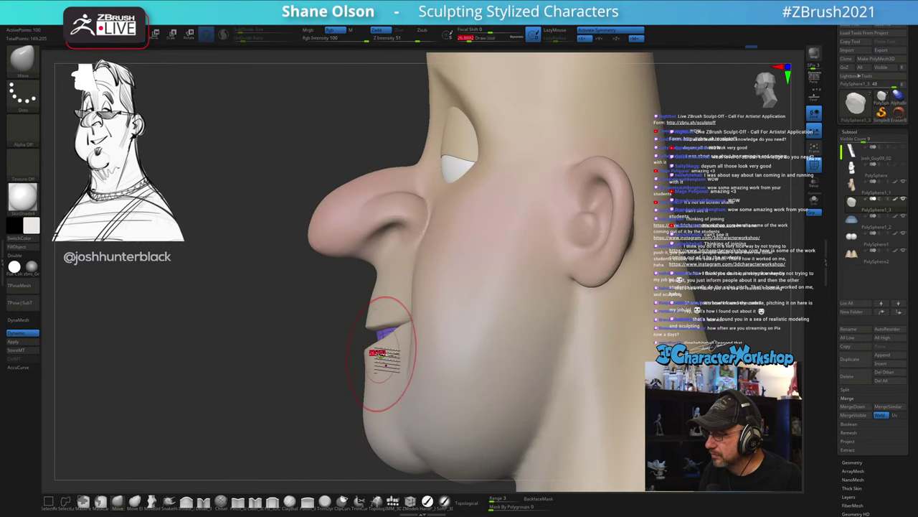
pyautogui.moveTo(387, 353); pyautogui.dragTo(392, 354)
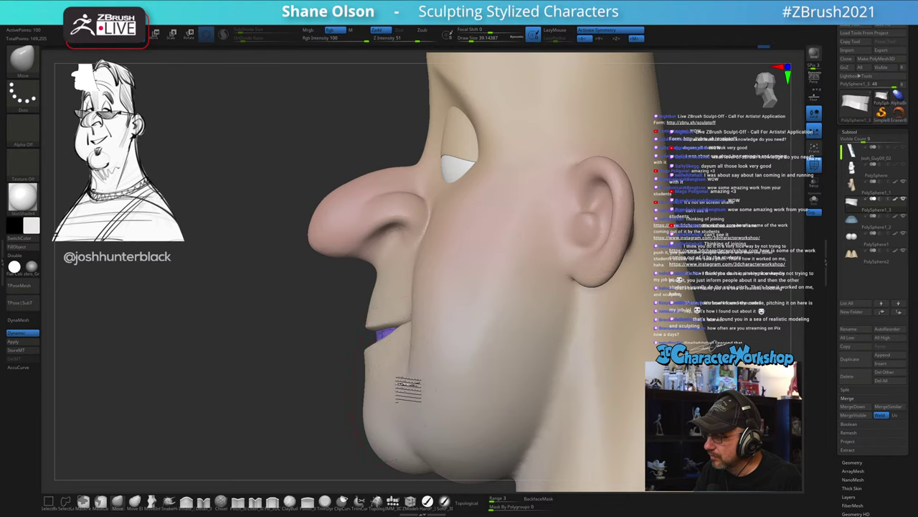
pyautogui.moveTo(408, 386); pyautogui.dragTo(420, 368, button='right')
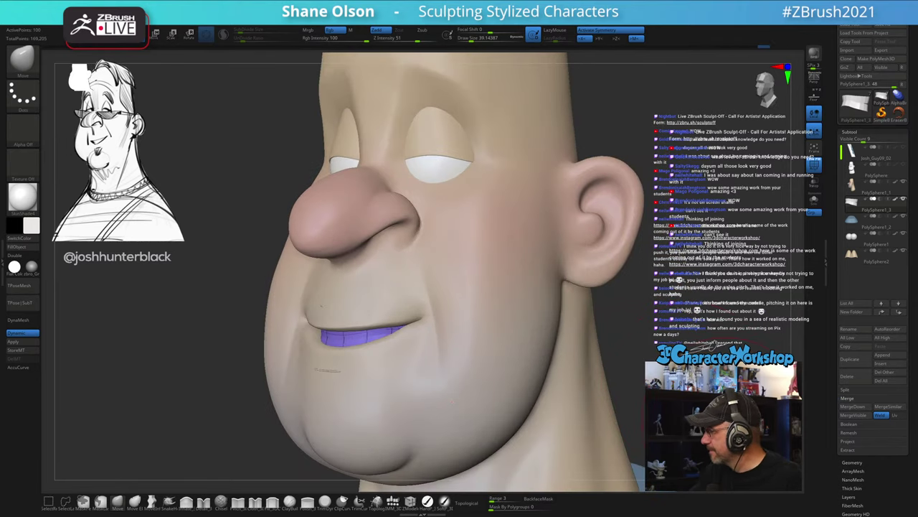
# Step: Turn off the polyframe display and select the PolySphere2 eyelids subtool, with the head framed from the front
pyautogui.moveTo(702, 344); pyautogui.dragTo(656, 309, button='right')
pyautogui.hotkey('shift', 'f')
pyautogui.moveTo(656, 308)
pyautogui.mouseDown(button='right')
pyautogui.moveTo(675, 333)
pyautogui.moveTo(590, 323)
pyautogui.moveTo(625, 319)
pyautogui.moveTo(524, 323)
pyautogui.moveTo(537, 331)
pyautogui.moveTo(516, 332)
pyautogui.moveTo(524, 284)
pyautogui.mouseUp(button='right')
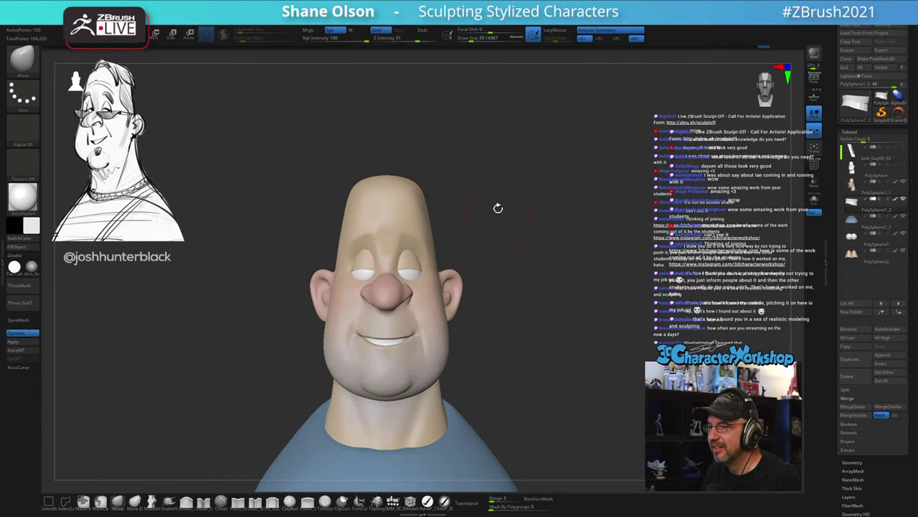
pyautogui.keyDown('ctrl'); pyautogui.moveTo(569, 242); pyautogui.dragTo(578, 249, button='right'); pyautogui.keyUp('ctrl')
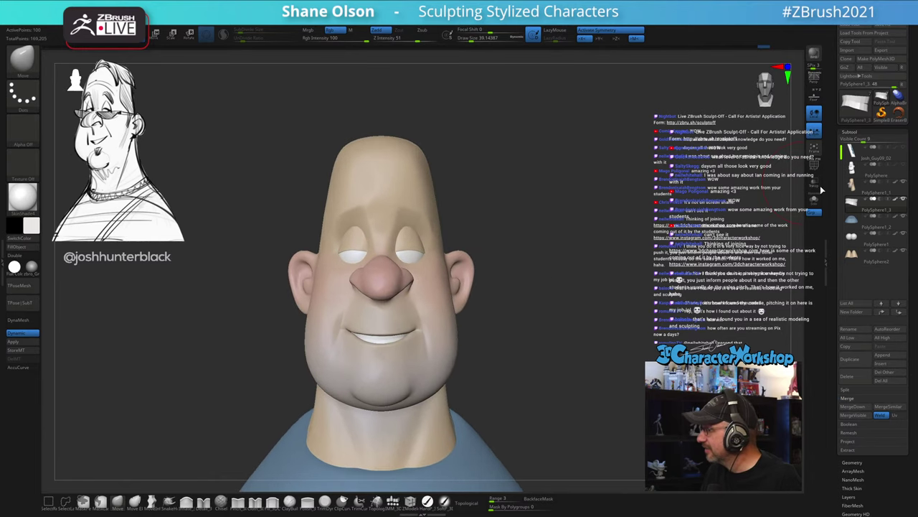
pyautogui.click(854, 255)
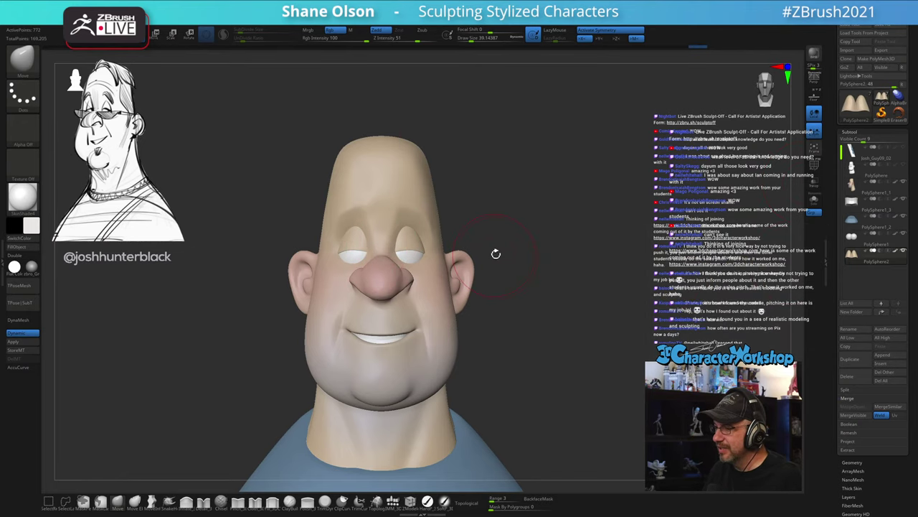
pyautogui.keyDown('ctrl'); pyautogui.moveTo(511, 241); pyautogui.dragTo(520, 255, button='right'); pyautogui.keyUp('ctrl')
pyautogui.keyDown('alt'); pyautogui.moveTo(586, 259); pyautogui.dragTo(590, 286, button='right'); pyautogui.keyUp('alt')
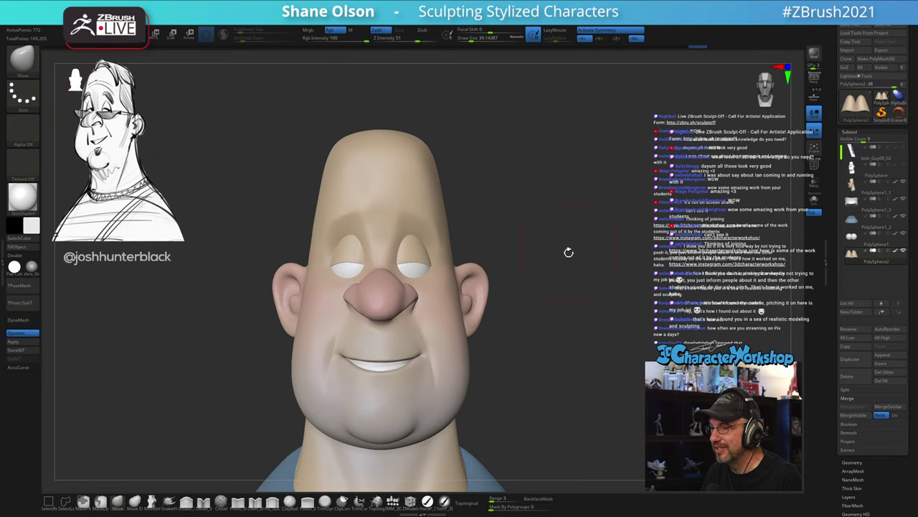
# Step: Reshape the lower edges and corners of both eyelids with a smaller symmetrical Move brush
pyautogui.moveTo(525, 252)
pyautogui.mouseDown()
pyautogui.moveTo(495, 245)
pyautogui.moveTo(455, 260)
pyautogui.moveTo(468, 235)
pyautogui.mouseUp()
pyautogui.press('s')
pyautogui.keyDown('shift'); pyautogui.moveTo(596, 203); pyautogui.dragTo(576, 213); pyautogui.keyUp('shift')
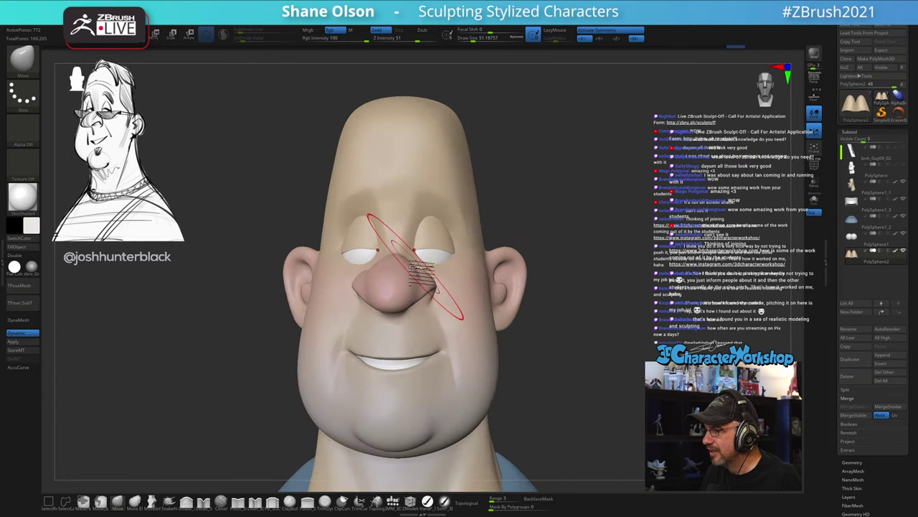
pyautogui.press('s')
pyautogui.moveTo(414, 265)
pyautogui.mouseDown()
pyautogui.moveTo(423, 257)
pyautogui.moveTo(414, 256)
pyautogui.mouseUp()
pyautogui.press('s')
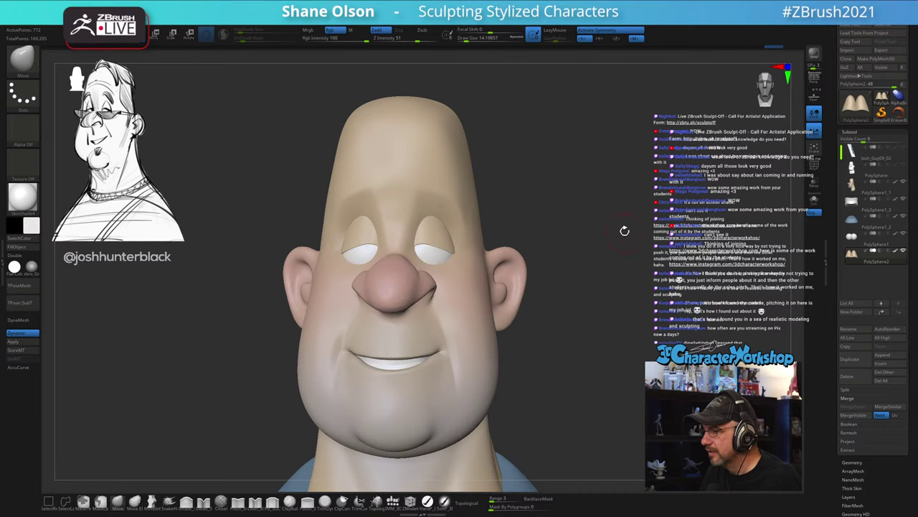
pyautogui.moveTo(623, 230)
pyautogui.mouseDown()
pyautogui.moveTo(615, 232)
pyautogui.moveTo(649, 227)
pyautogui.moveTo(625, 209)
pyautogui.moveTo(617, 219)
pyautogui.mouseUp()
pyautogui.moveTo(446, 251); pyautogui.dragTo(469, 255)
pyautogui.moveTo(594, 219)
pyautogui.mouseDown()
pyautogui.moveTo(640, 211)
pyautogui.moveTo(634, 197)
pyautogui.mouseUp()
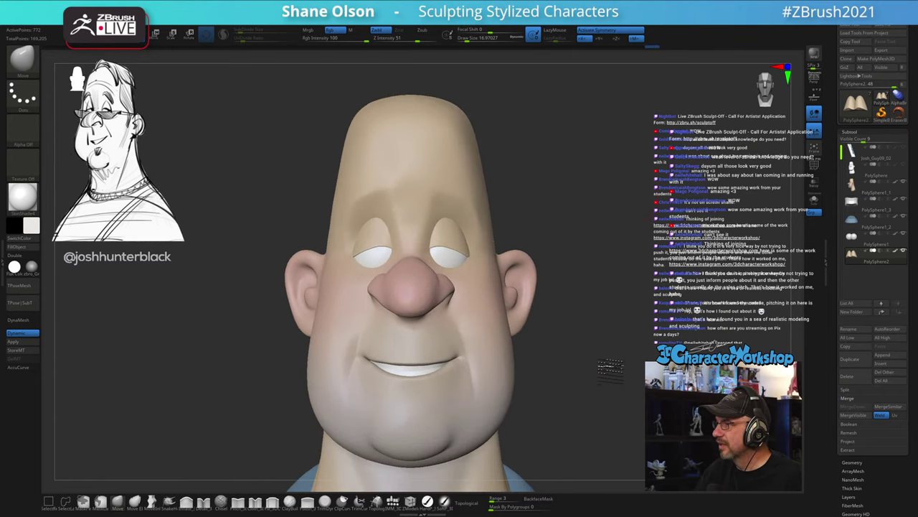
pyautogui.moveTo(607, 368)
pyautogui.mouseDown()
pyautogui.moveTo(580, 324)
pyautogui.moveTo(624, 338)
pyautogui.moveTo(605, 340)
pyautogui.moveTo(590, 306)
pyautogui.mouseUp()
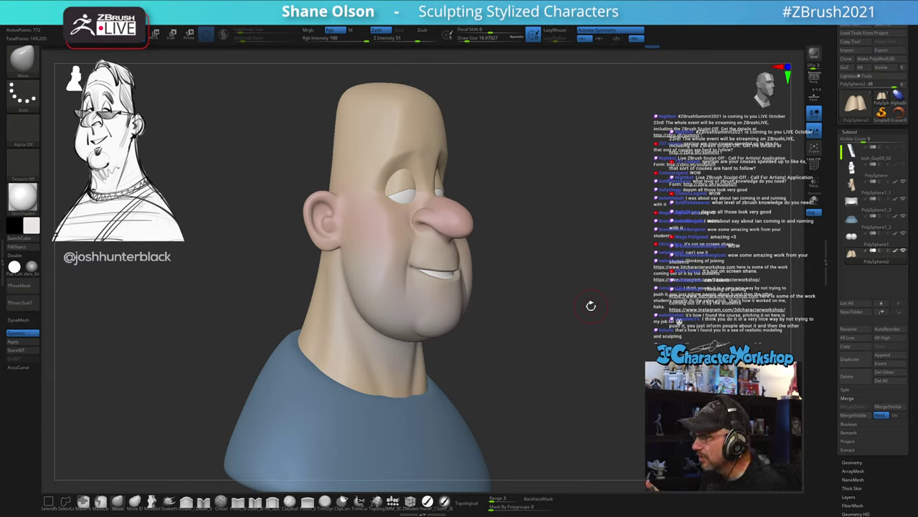
pyautogui.moveTo(591, 306); pyautogui.dragTo(544, 316)
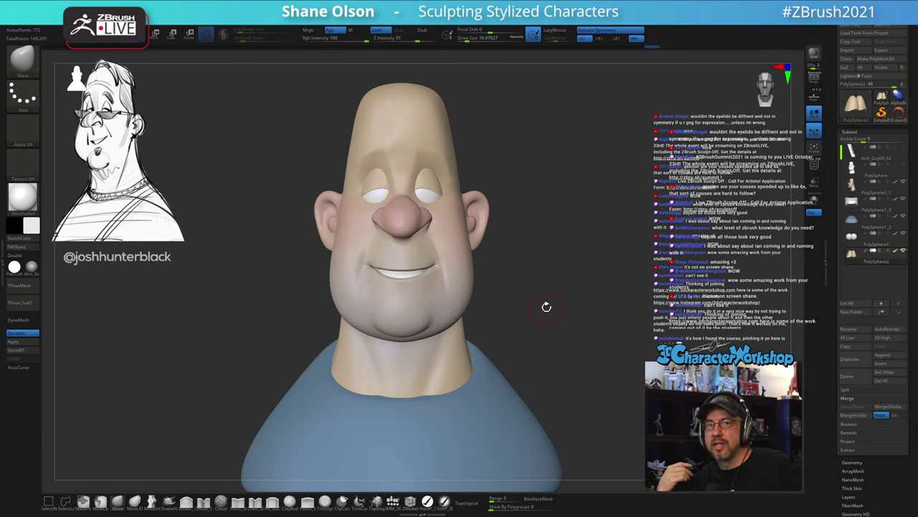
pyautogui.moveTo(546, 306); pyautogui.dragTo(573, 302)
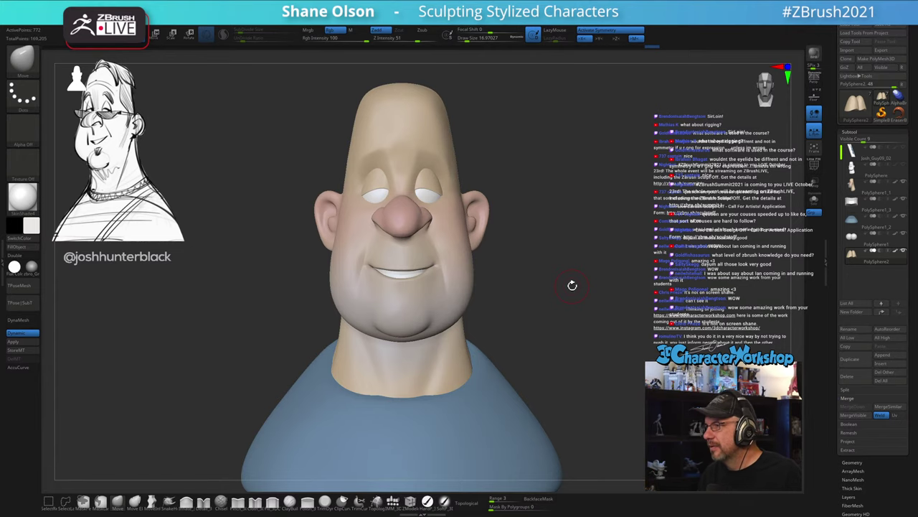
# Step: Select the head subtool PolySphere1_1 and switch to the Topology brush with a draw size of about 7.5, framing the brow
pyautogui.moveTo(572, 285)
pyautogui.mouseDown()
pyautogui.moveTo(529, 261)
pyautogui.moveTo(537, 248)
pyautogui.moveTo(538, 311)
pyautogui.moveTo(543, 300)
pyautogui.moveTo(550, 308)
pyautogui.moveTo(544, 342)
pyautogui.moveTo(524, 258)
pyautogui.mouseUp()
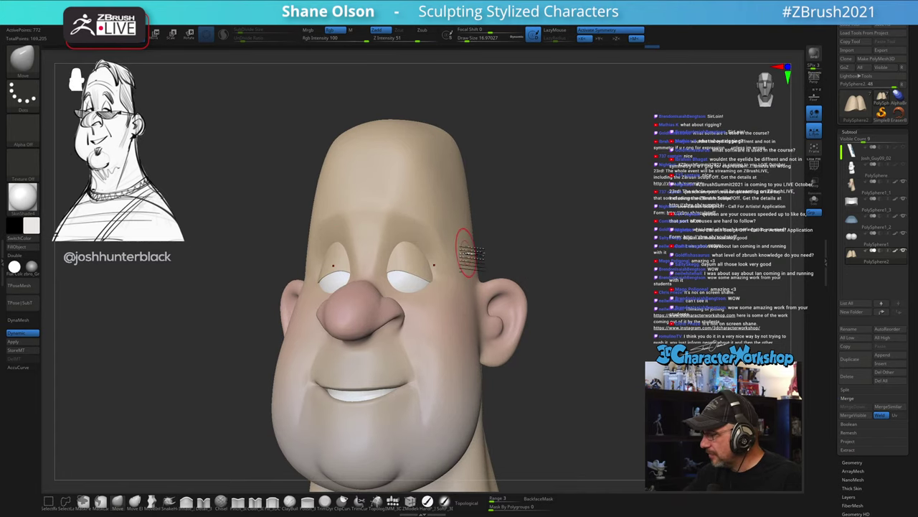
pyautogui.moveTo(465, 252)
pyautogui.mouseDown()
pyautogui.moveTo(465, 215)
pyautogui.moveTo(541, 230)
pyautogui.moveTo(577, 281)
pyautogui.mouseUp()
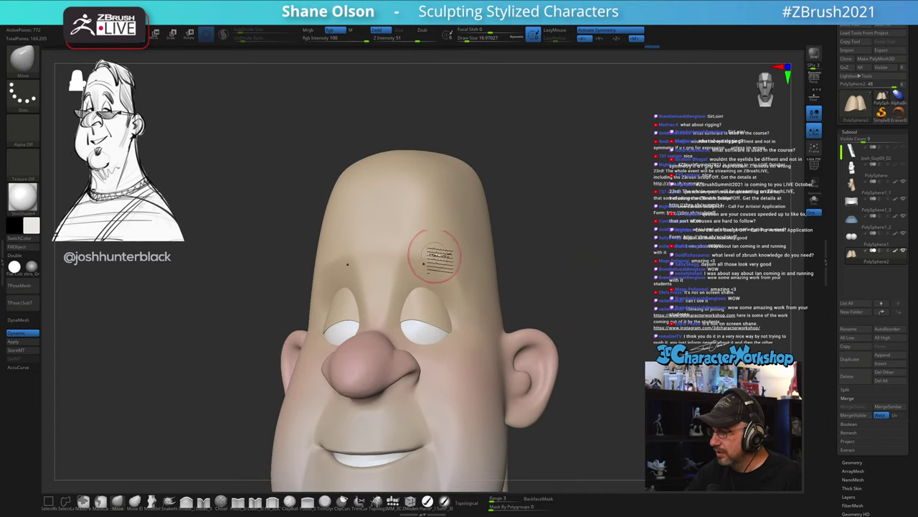
pyautogui.press('s')
pyautogui.moveTo(435, 249); pyautogui.dragTo(431, 248)
pyautogui.keyDown('alt'); pyautogui.click(433, 249); pyautogui.keyUp('alt')
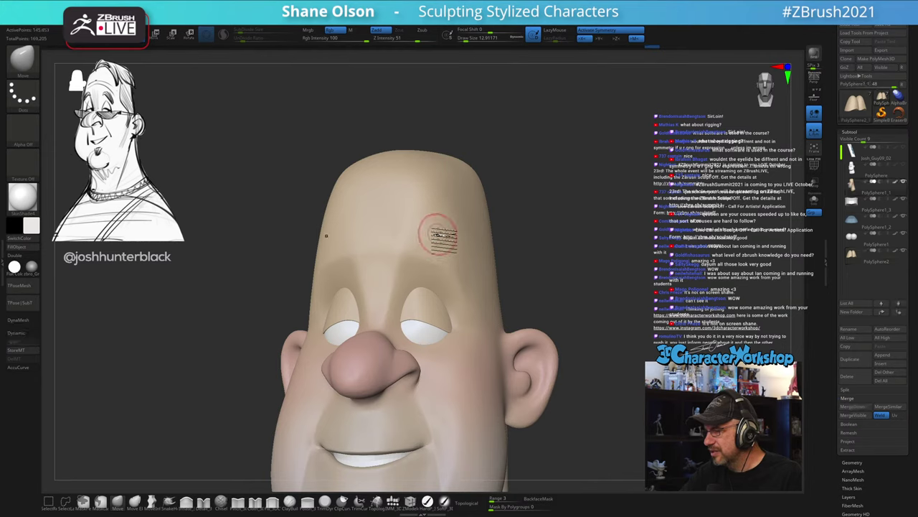
pyautogui.moveTo(432, 229); pyautogui.dragTo(441, 231, button='right')
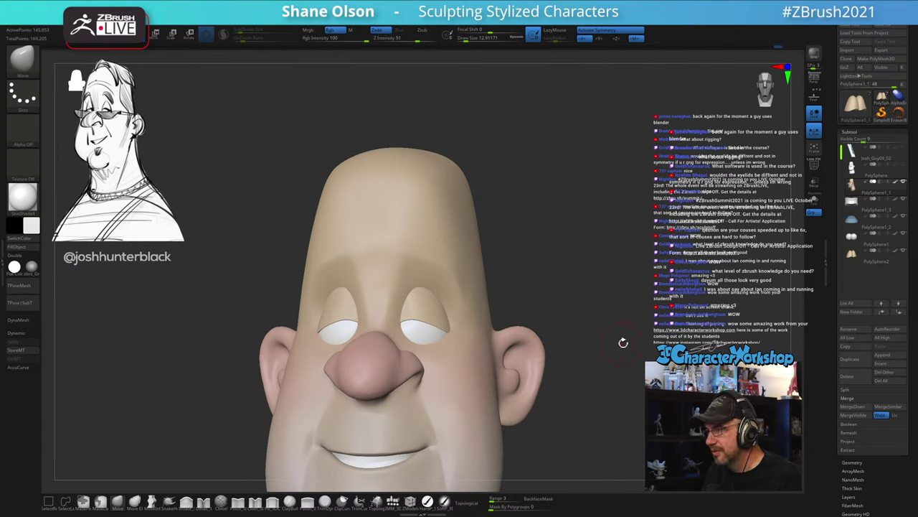
pyautogui.keyDown('alt'); pyautogui.moveTo(616, 339); pyautogui.dragTo(601, 255); pyautogui.keyUp('alt')
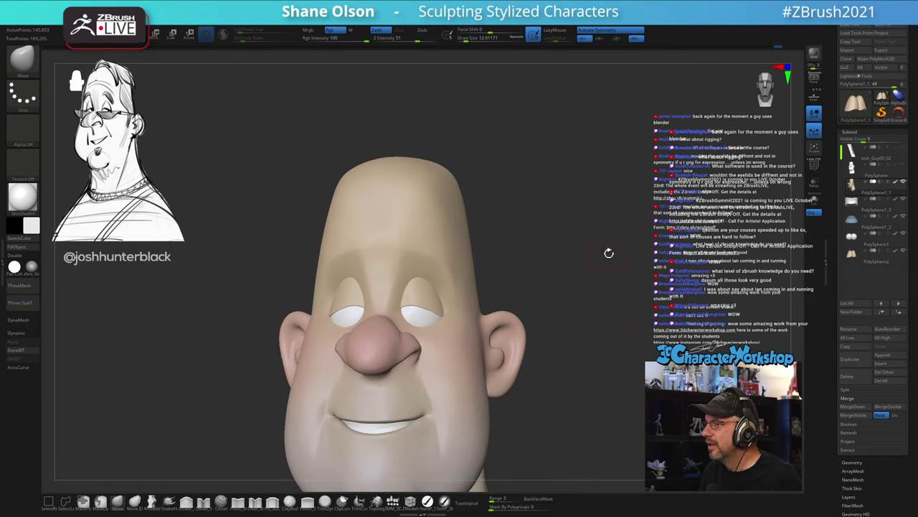
pyautogui.moveTo(587, 201); pyautogui.dragTo(553, 207)
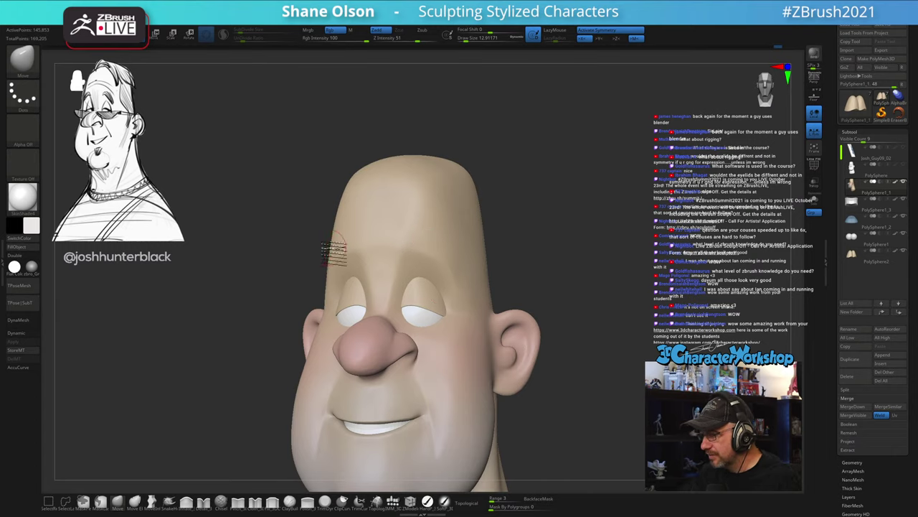
pyautogui.click(376, 500)
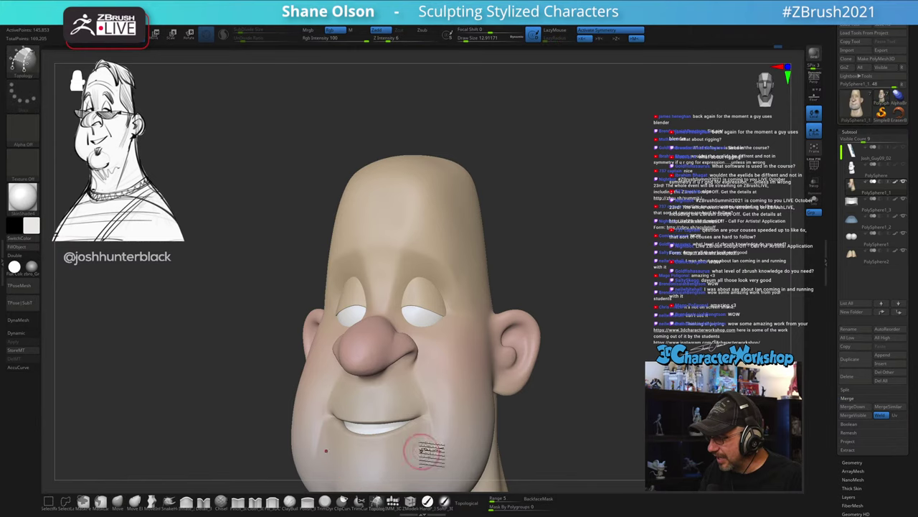
pyautogui.moveTo(607, 373); pyautogui.dragTo(603, 373)
pyautogui.keyDown('alt'); pyautogui.moveTo(587, 290); pyautogui.dragTo(581, 324); pyautogui.keyUp('alt')
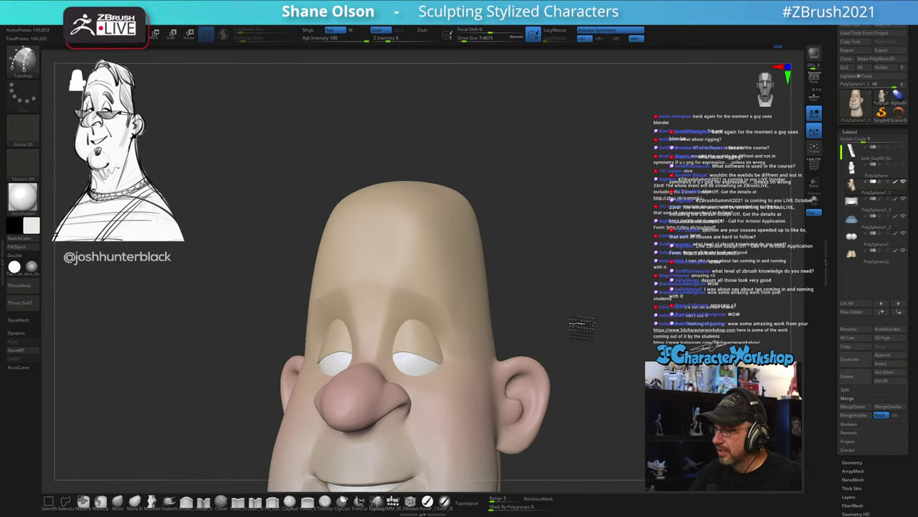
# Step: Draw crossing topology curves above the eye that outline an arched eyebrow with symmetry on
pyautogui.moveTo(400, 257); pyautogui.dragTo(389, 313)
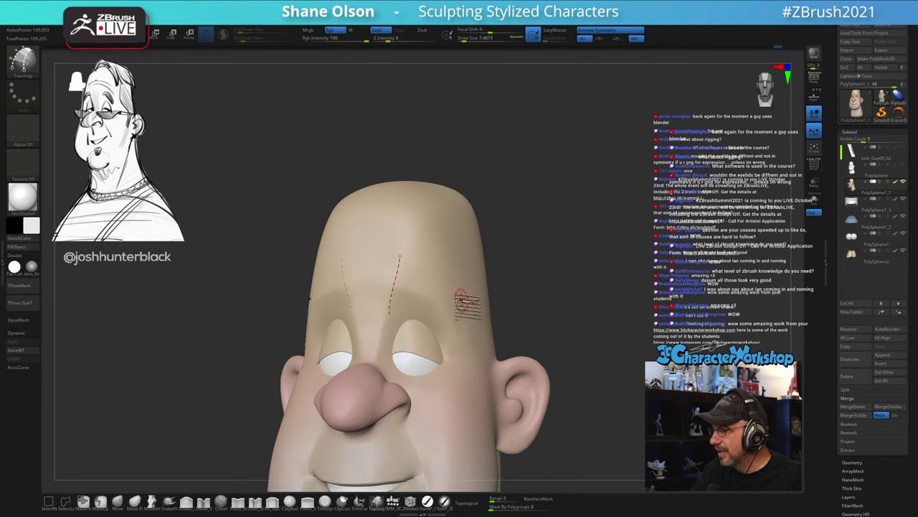
pyautogui.moveTo(472, 296); pyautogui.dragTo(458, 300, button='right')
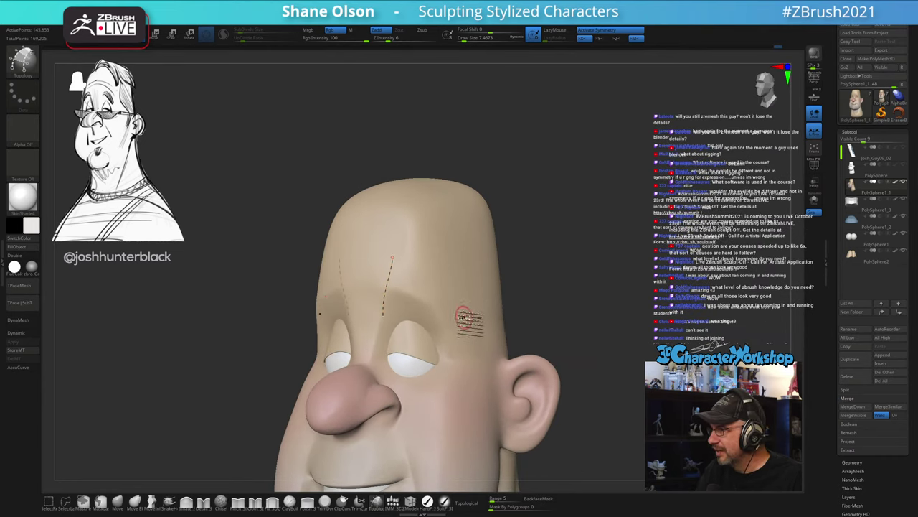
pyautogui.moveTo(474, 295); pyautogui.dragTo(443, 327)
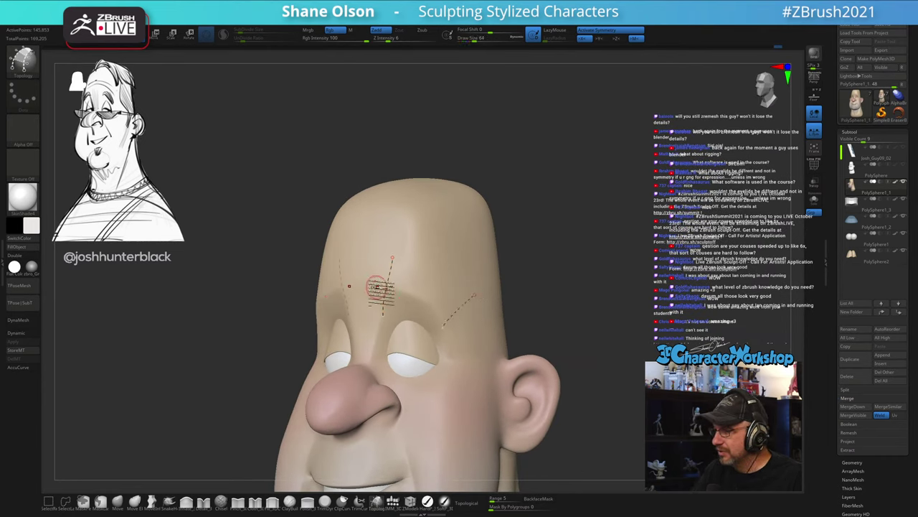
pyautogui.moveTo(373, 289)
pyautogui.mouseDown()
pyautogui.moveTo(442, 311)
pyautogui.moveTo(463, 341)
pyautogui.mouseUp()
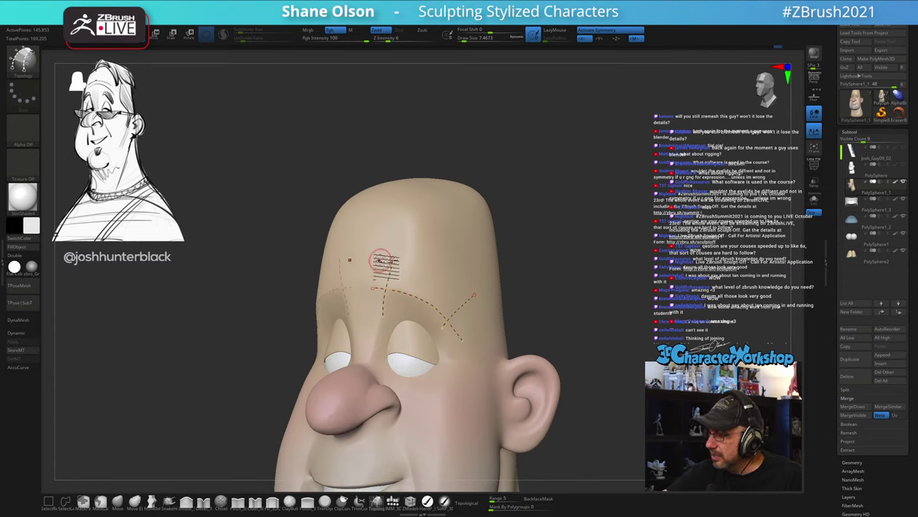
pyautogui.moveTo(395, 265)
pyautogui.mouseDown()
pyautogui.moveTo(449, 298)
pyautogui.moveTo(471, 327)
pyautogui.mouseUp()
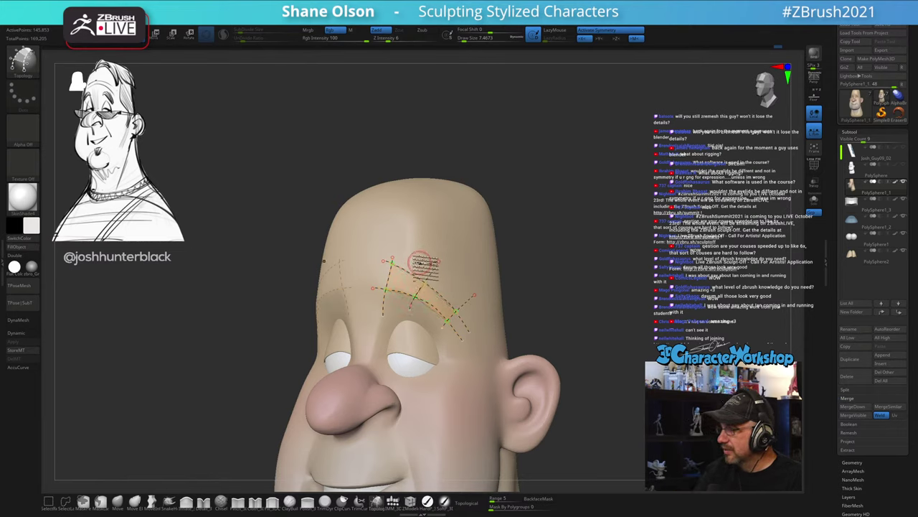
# Step: Divide the eyebrow outline with additional cross curves and trim the overhanging curve ends
pyautogui.moveTo(409, 248); pyautogui.dragTo(402, 310)
pyautogui.moveTo(445, 278)
pyautogui.mouseDown()
pyautogui.moveTo(421, 312)
pyautogui.moveTo(427, 325)
pyautogui.mouseUp()
pyautogui.keyDown('ctrl'); pyautogui.click(467, 377); pyautogui.keyUp('ctrl')
pyautogui.moveTo(469, 383)
pyautogui.mouseDown(button='right')
pyautogui.moveTo(494, 379)
pyautogui.moveTo(473, 385)
pyautogui.mouseUp(button='right')
pyautogui.moveTo(545, 340); pyautogui.dragTo(558, 298, button='right')
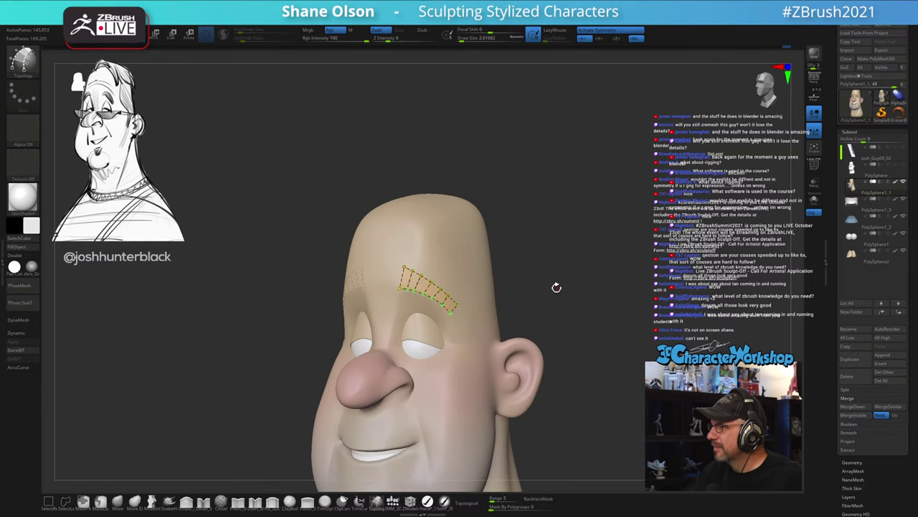
pyautogui.moveTo(592, 261)
pyautogui.mouseDown()
pyautogui.moveTo(560, 207)
pyautogui.moveTo(588, 239)
pyautogui.moveTo(575, 236)
pyautogui.moveTo(566, 260)
pyautogui.moveTo(576, 236)
pyautogui.moveTo(606, 244)
pyautogui.moveTo(576, 242)
pyautogui.moveTo(593, 227)
pyautogui.moveTo(586, 278)
pyautogui.moveTo(549, 311)
pyautogui.moveTo(557, 306)
pyautogui.mouseUp()
pyautogui.press('s')
pyautogui.click(576, 235)
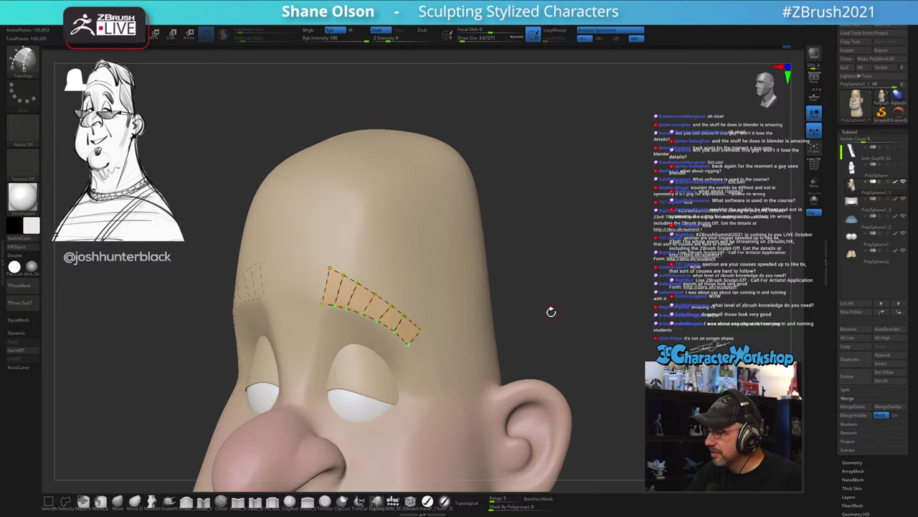
# Step: Try a lengthwise curve through the middle of the eyebrow grid, and undo back to the untrimmed curves
pyautogui.moveTo(313, 280)
pyautogui.mouseDown()
pyautogui.moveTo(381, 308)
pyautogui.moveTo(439, 371)
pyautogui.mouseUp()
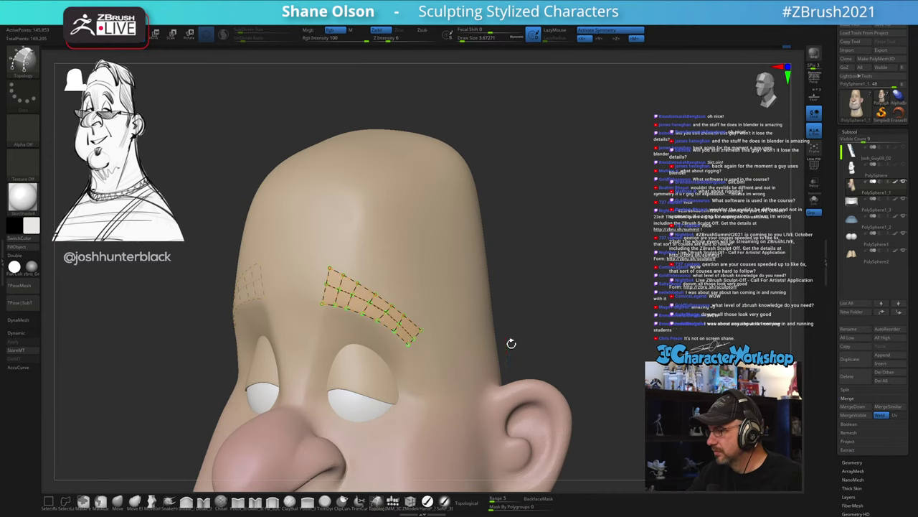
pyautogui.moveTo(558, 344)
pyautogui.mouseDown()
pyautogui.moveTo(553, 322)
pyautogui.moveTo(559, 328)
pyautogui.mouseUp()
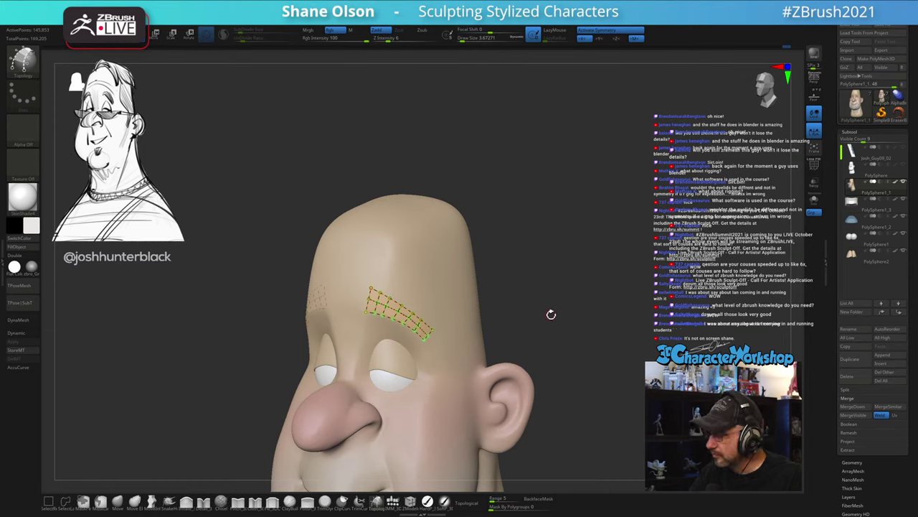
pyautogui.hotkey('ctrl', 'z')
pyautogui.hotkey('ctrl', 'z')
pyautogui.keyDown('alt'); pyautogui.moveTo(546, 308); pyautogui.dragTo(547, 320); pyautogui.keyUp('alt')
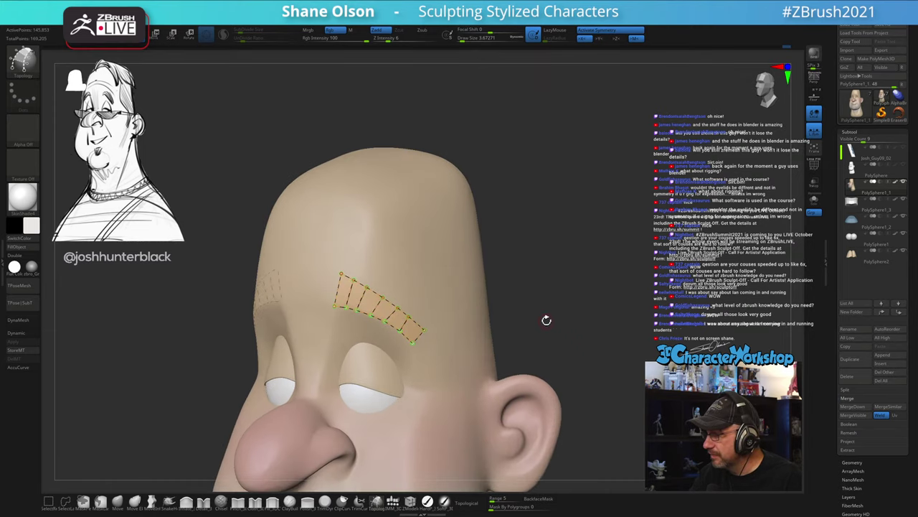
pyautogui.press('ctrl')
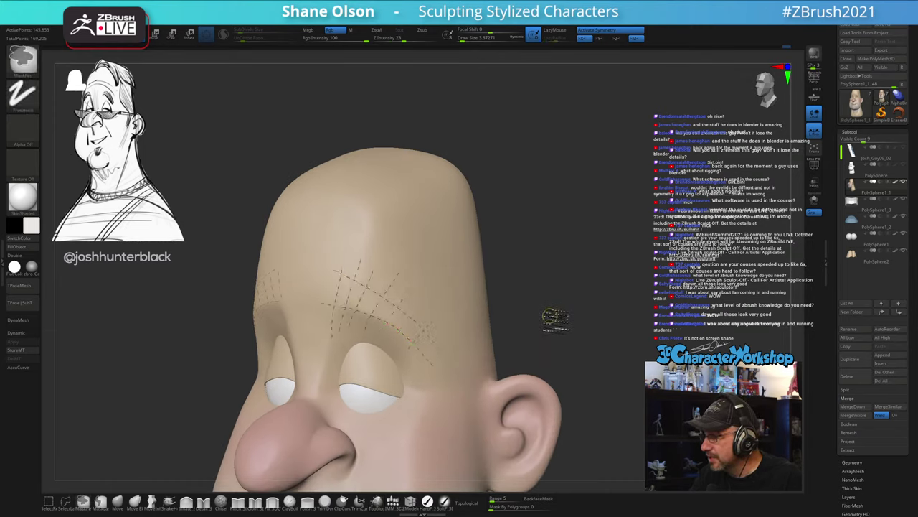
# Step: Add cross curves that divide the eyebrow strip into four segments and trim the overhanging curve ends
pyautogui.moveTo(539, 297)
pyautogui.mouseDown()
pyautogui.moveTo(550, 295)
pyautogui.moveTo(535, 291)
pyautogui.mouseUp()
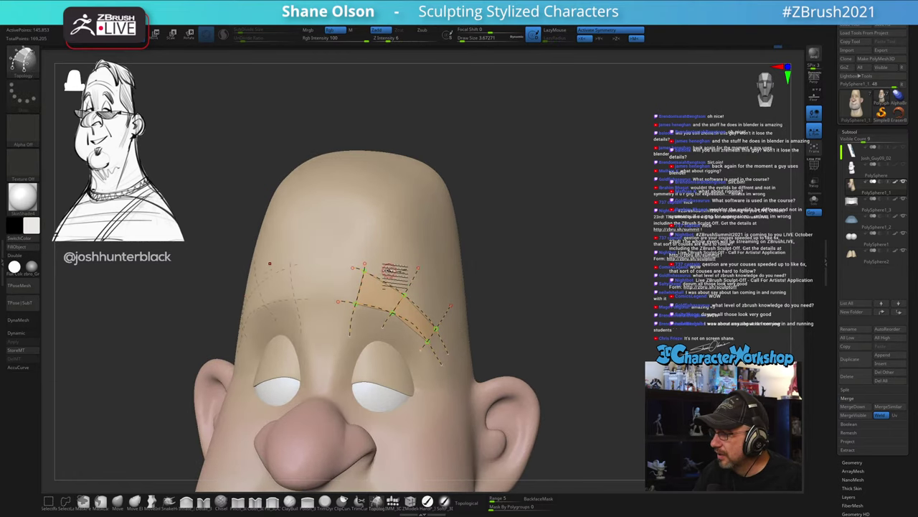
pyautogui.moveTo(431, 289); pyautogui.dragTo(395, 349)
pyautogui.moveTo(585, 335); pyautogui.dragTo(528, 343)
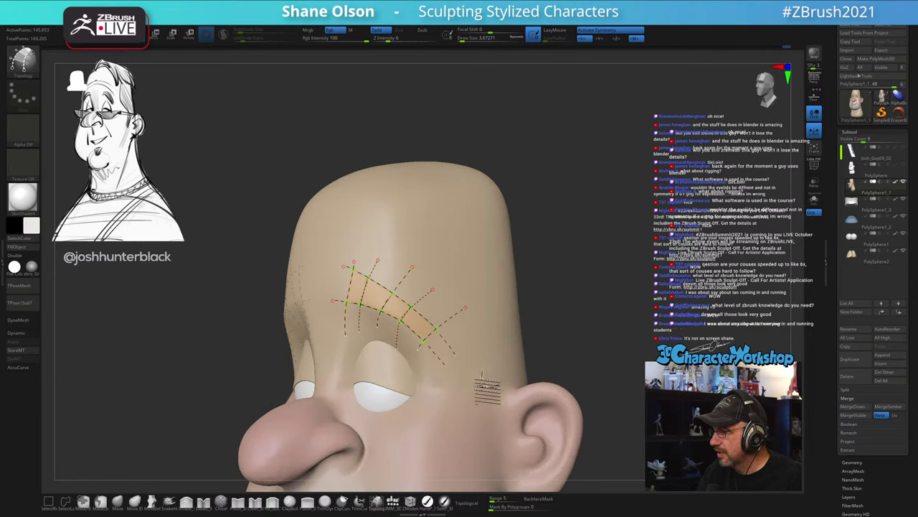
pyautogui.click(479, 379)
pyautogui.moveTo(595, 346)
pyautogui.mouseDown()
pyautogui.moveTo(613, 335)
pyautogui.moveTo(593, 347)
pyautogui.moveTo(601, 335)
pyautogui.mouseUp()
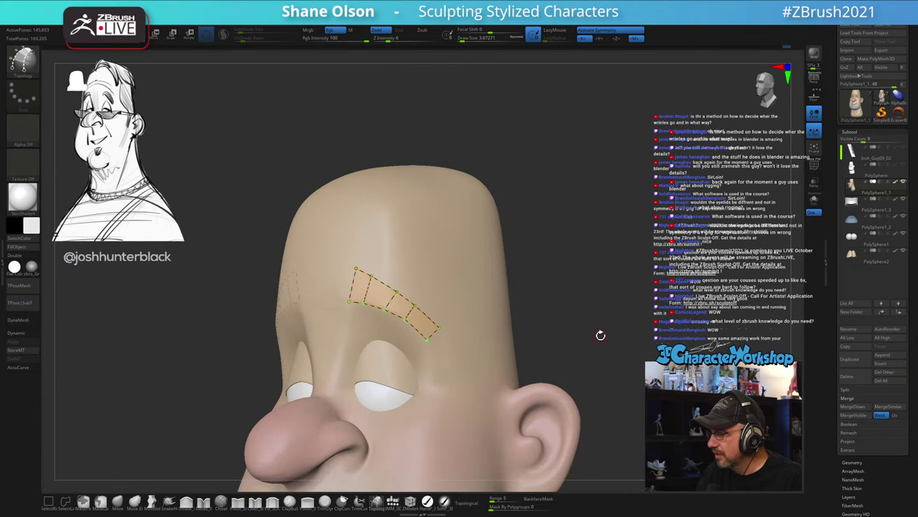
pyautogui.keyDown('alt'); pyautogui.moveTo(615, 215); pyautogui.dragTo(567, 182); pyautogui.keyUp('alt')
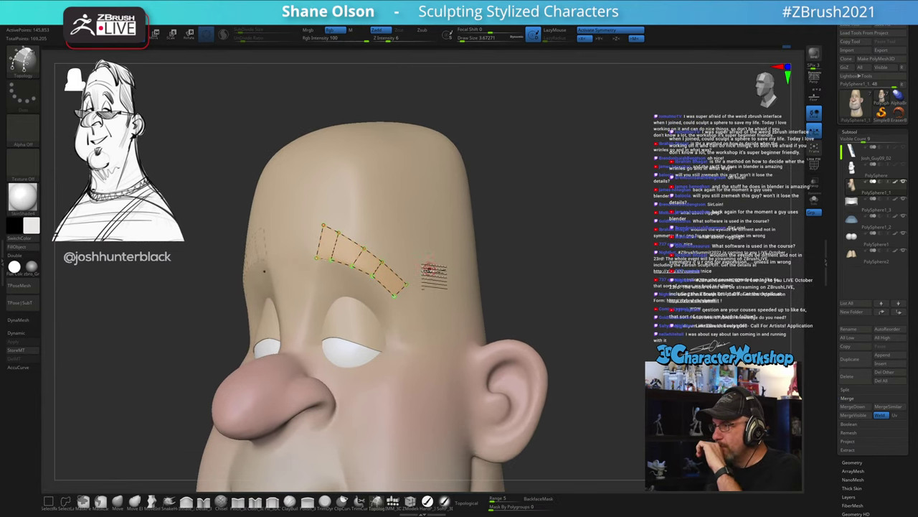
# Step: Set the draw size to 1 and generate the eyebrow mesh from the topology curves
pyautogui.press('s')
pyautogui.moveTo(431, 262); pyautogui.dragTo(434, 261)
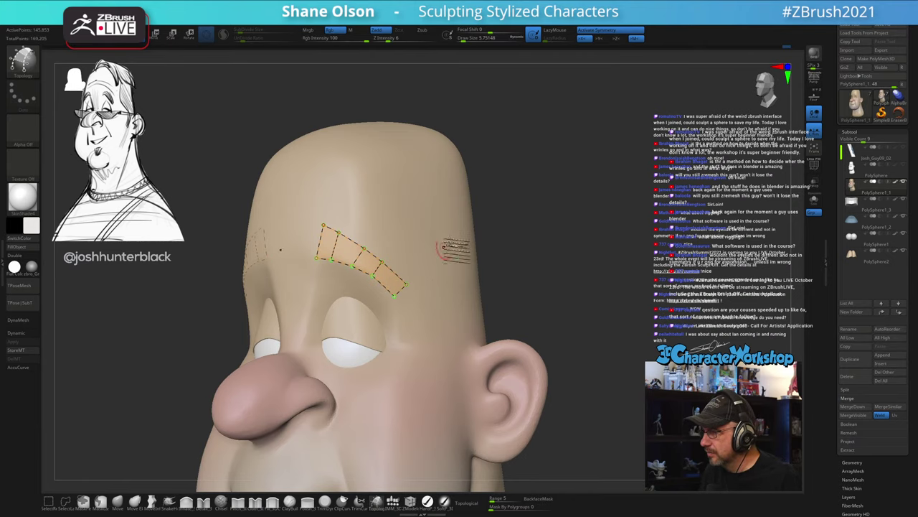
pyautogui.keyDown('alt'); pyautogui.moveTo(549, 217); pyautogui.dragTo(594, 254); pyautogui.keyUp('alt')
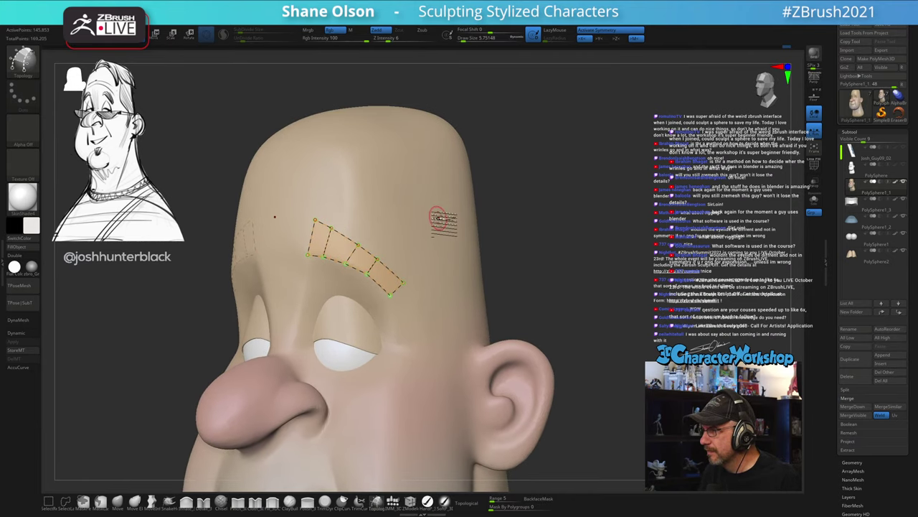
pyautogui.press('s')
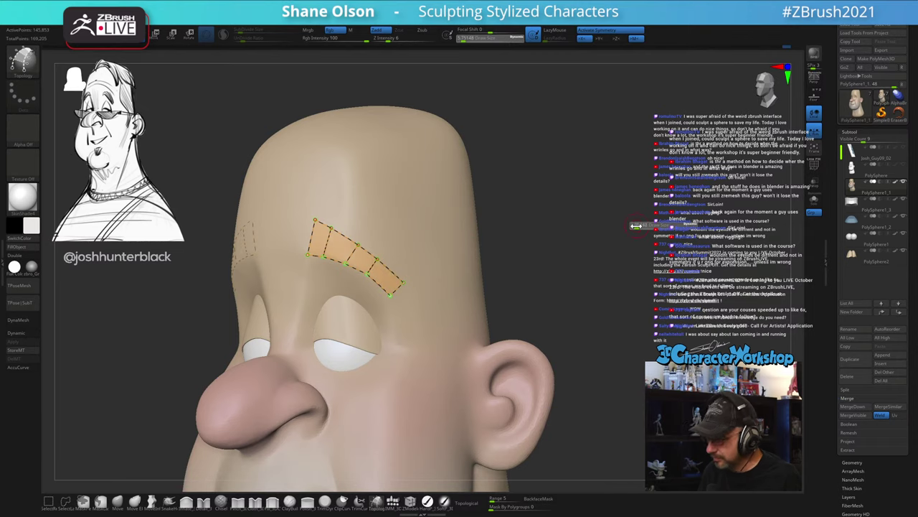
pyautogui.moveTo(629, 226); pyautogui.dragTo(619, 226)
pyautogui.click(423, 252)
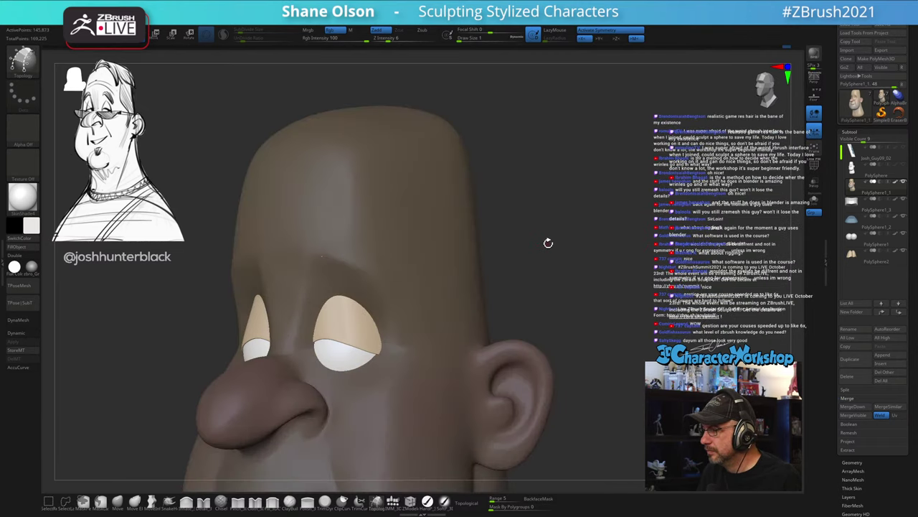
# Step: Split the unmasked eyebrow mesh off the head into its own subtool and make it the active subtool
pyautogui.press('space')
pyautogui.click(546, 352)
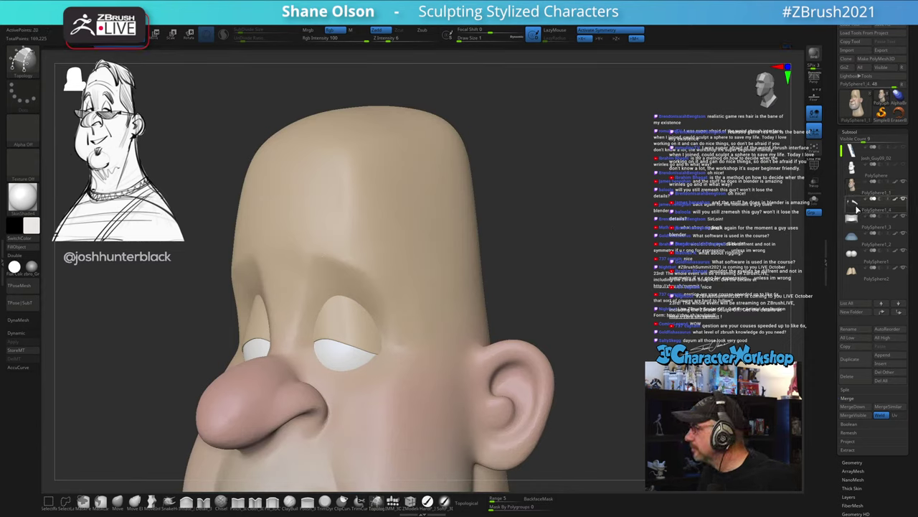
pyautogui.moveTo(606, 301); pyautogui.dragTo(586, 213)
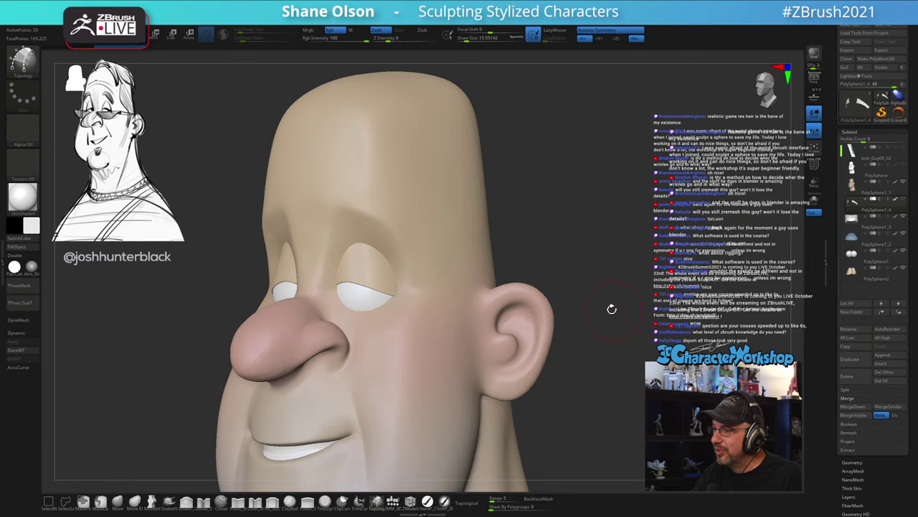
# Step: Move the eyebrow mesh slightly forward so it emerges from the brow surface, and return to draw mode
pyautogui.moveTo(611, 309); pyautogui.dragTo(574, 316)
pyautogui.press('w')
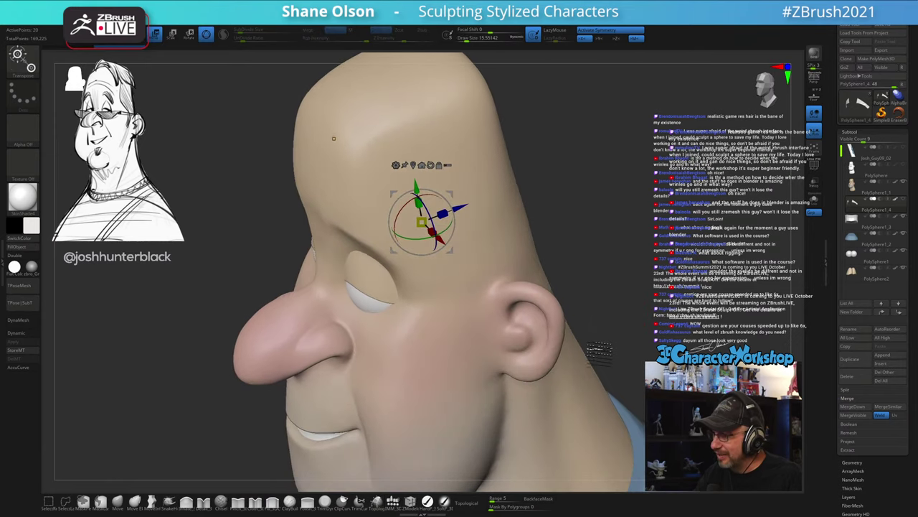
pyautogui.click(468, 212)
pyautogui.moveTo(468, 215); pyautogui.dragTo(463, 215)
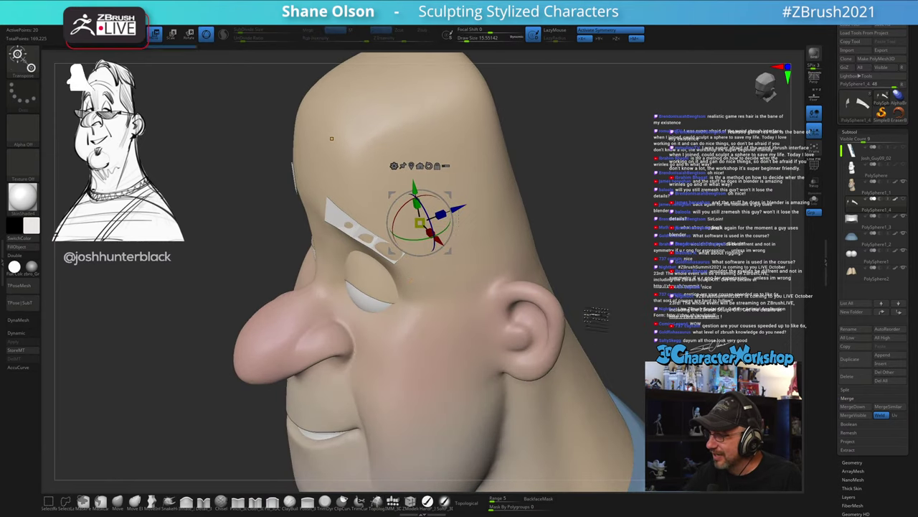
pyautogui.moveTo(596, 314); pyautogui.dragTo(659, 304)
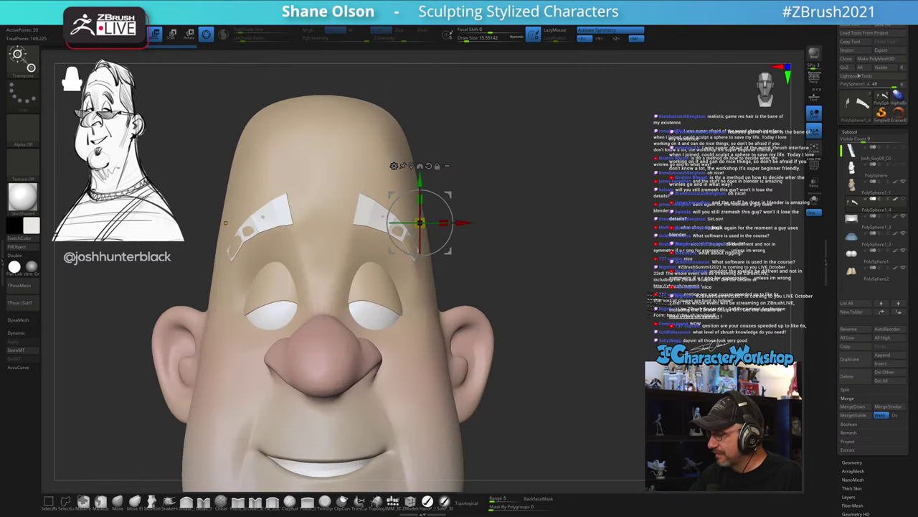
pyautogui.press('q')
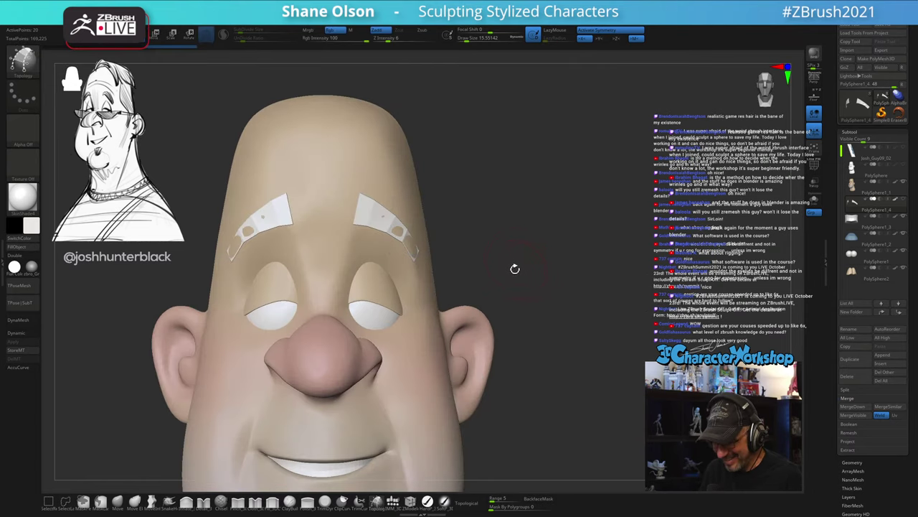
pyautogui.moveTo(515, 266)
pyautogui.mouseDown()
pyautogui.moveTo(567, 209)
pyautogui.moveTo(580, 232)
pyautogui.moveTo(588, 230)
pyautogui.moveTo(516, 191)
pyautogui.mouseUp()
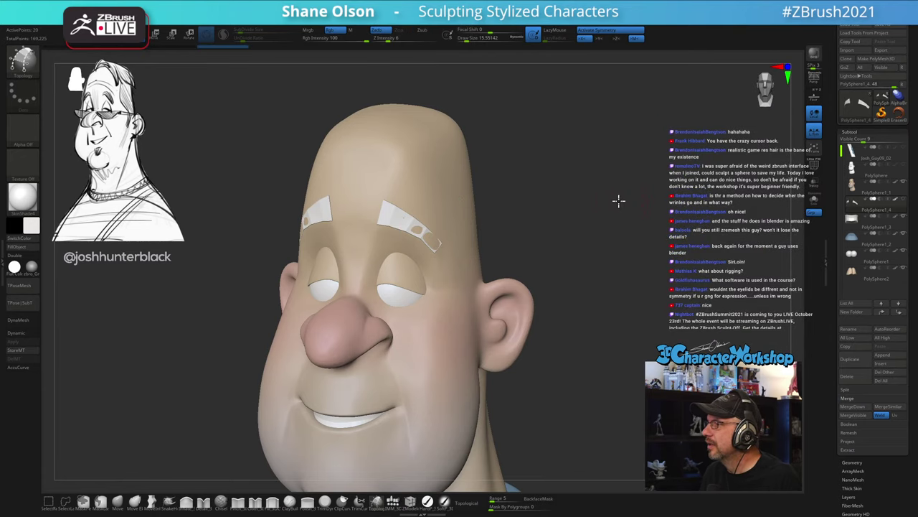
pyautogui.moveTo(619, 201); pyautogui.dragTo(572, 167)
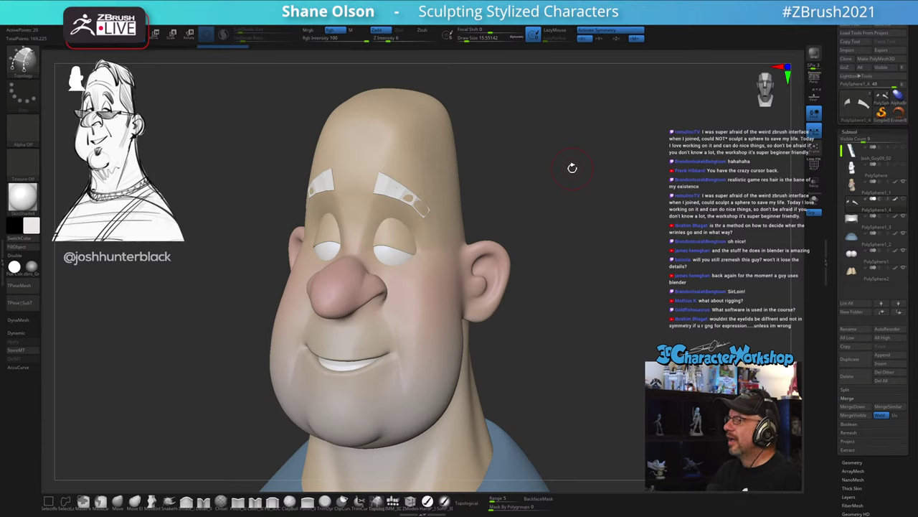
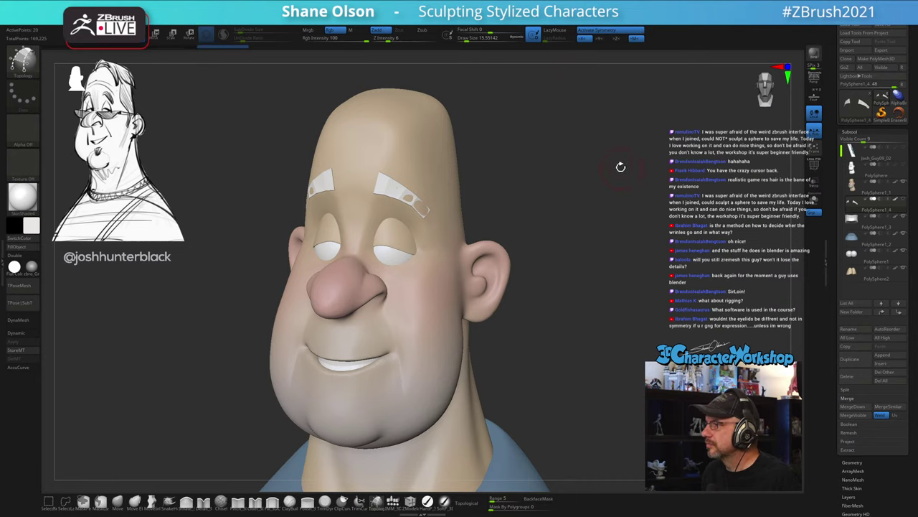
pyautogui.moveTo(627, 170)
pyautogui.mouseDown()
pyautogui.moveTo(627, 148)
pyautogui.moveTo(648, 189)
pyautogui.moveTo(660, 185)
pyautogui.moveTo(625, 188)
pyautogui.moveTo(592, 141)
pyautogui.mouseUp()
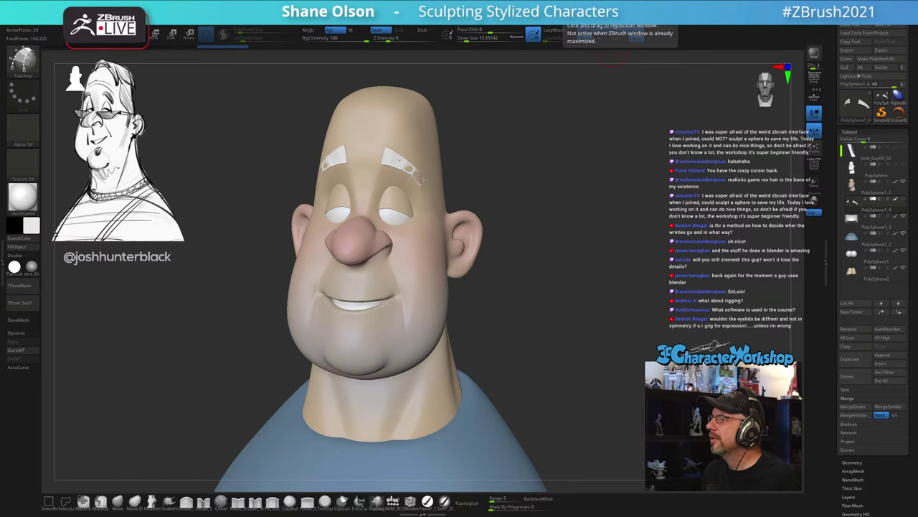
pyautogui.moveTo(611, 231)
pyautogui.mouseDown()
pyautogui.moveTo(607, 219)
pyautogui.moveTo(549, 226)
pyautogui.moveTo(615, 161)
pyautogui.mouseUp()
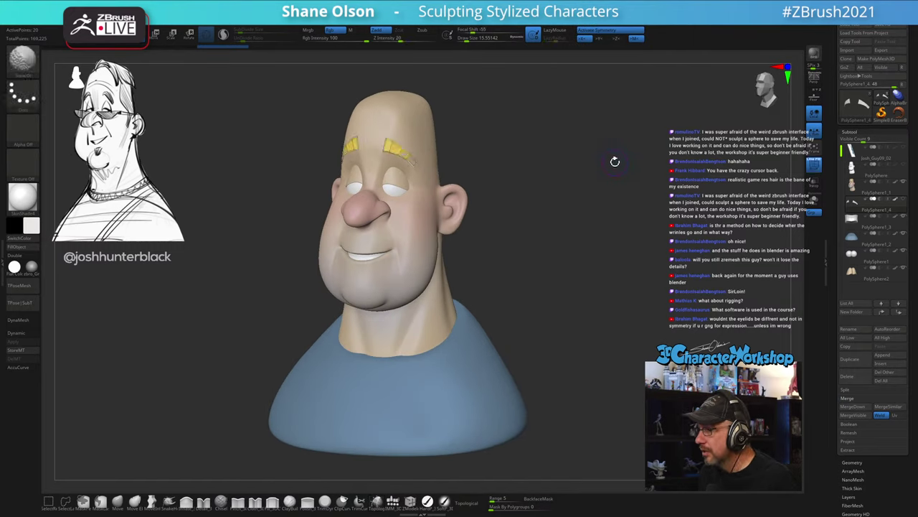
# Step: Show the polyframe on the eyebrows and switch to the Move brush with a draw size of about 7.5
pyautogui.keyDown('alt'); pyautogui.moveTo(592, 121); pyautogui.dragTo(607, 179); pyautogui.keyUp('alt')
pyautogui.hotkey('shift', 'f')
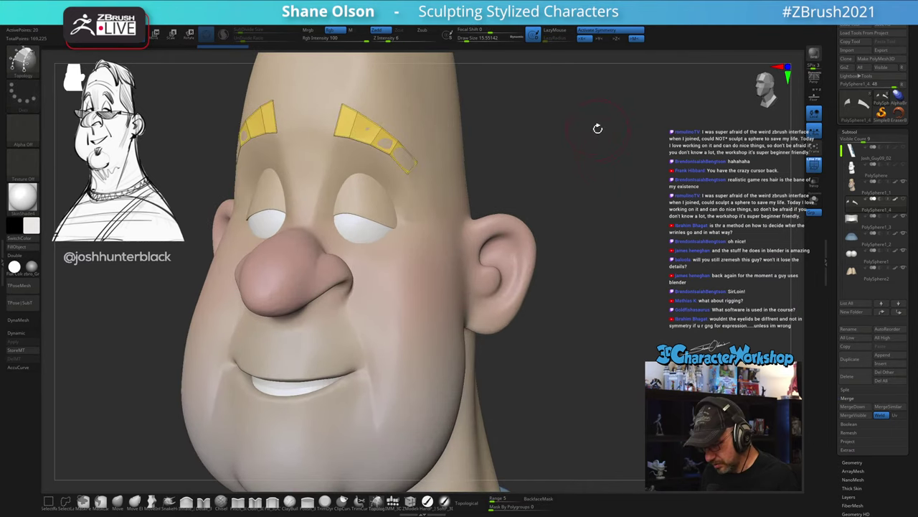
pyautogui.keyDown('alt'); pyautogui.moveTo(596, 127); pyautogui.dragTo(614, 291); pyautogui.keyUp('alt')
pyautogui.click(119, 503)
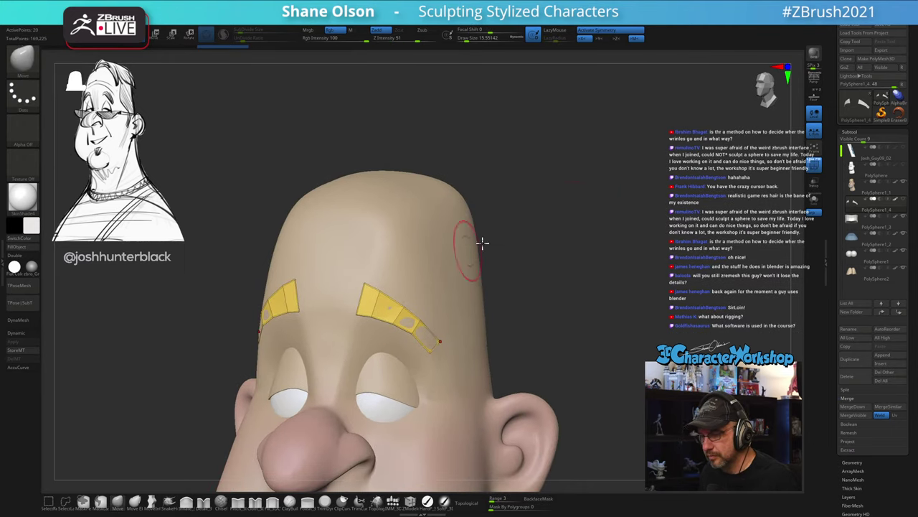
pyautogui.moveTo(603, 201); pyautogui.dragTo(599, 238)
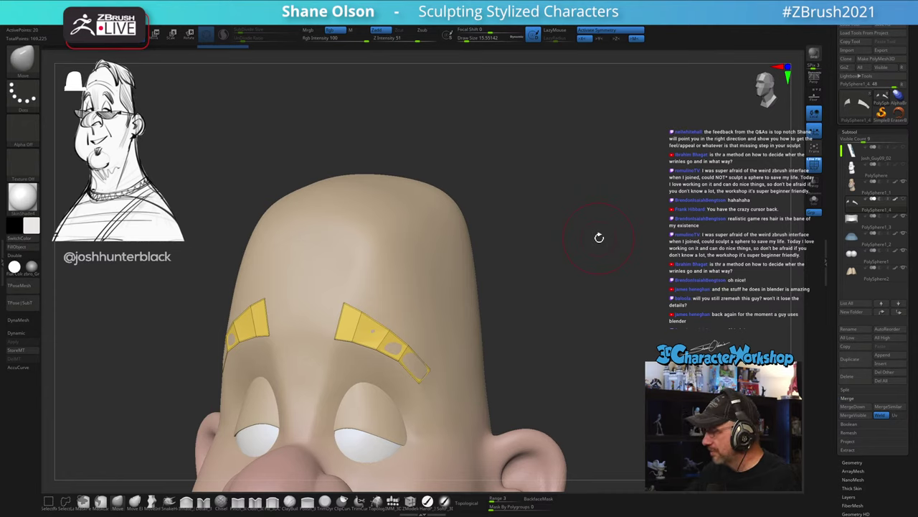
pyautogui.press('s')
# Step: Pull the middle and outer points of the eyebrow strips out of the forehead and smooth their arch
pyautogui.moveTo(371, 310)
pyautogui.mouseDown()
pyautogui.moveTo(358, 335)
pyautogui.moveTo(387, 329)
pyautogui.moveTo(384, 346)
pyautogui.mouseUp()
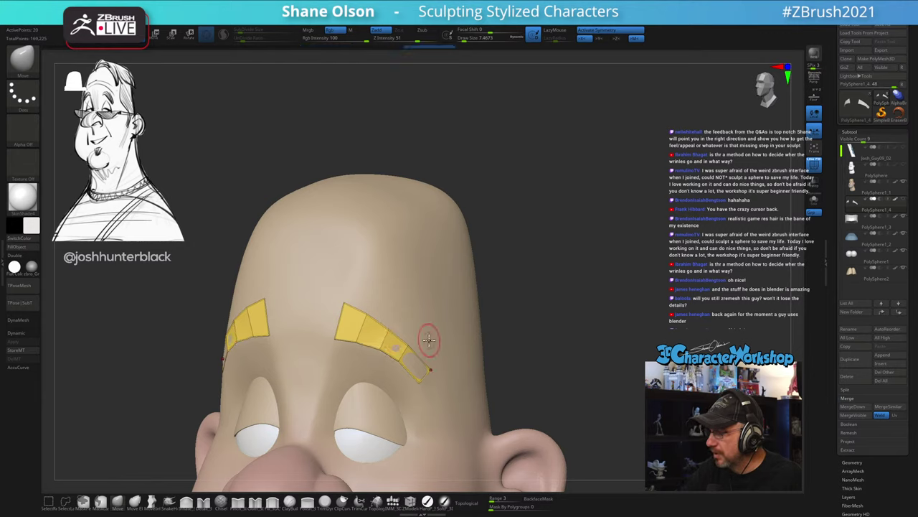
pyautogui.moveTo(429, 337)
pyautogui.mouseDown(button='right')
pyautogui.moveTo(434, 341)
pyautogui.moveTo(430, 311)
pyautogui.moveTo(406, 322)
pyautogui.mouseUp(button='right')
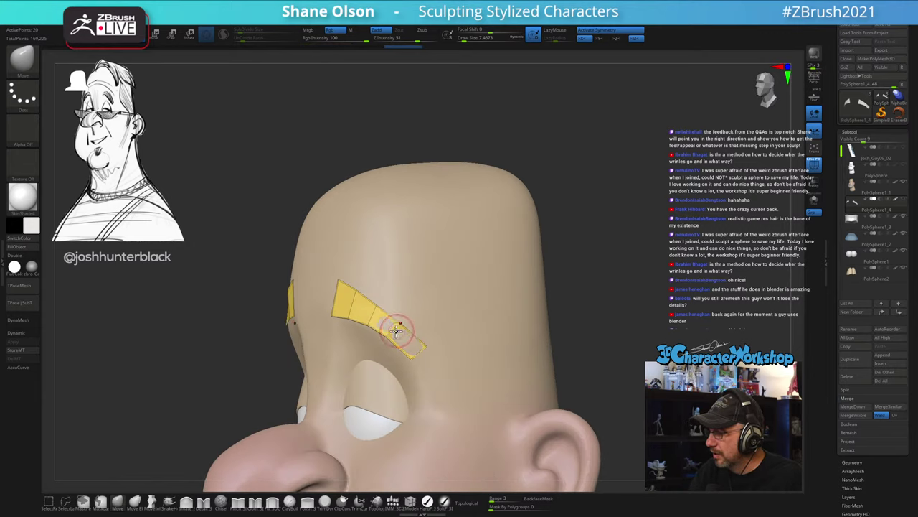
pyautogui.moveTo(400, 332); pyautogui.dragTo(405, 327)
pyautogui.moveTo(405, 327); pyautogui.dragTo(416, 332, button='right')
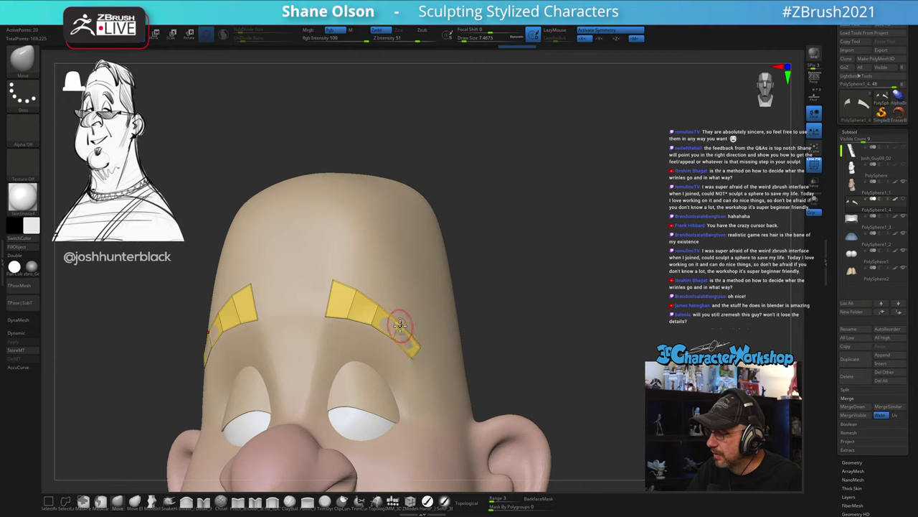
pyautogui.moveTo(399, 322); pyautogui.dragTo(395, 331)
pyautogui.moveTo(410, 302); pyautogui.dragTo(420, 276, button='right')
pyautogui.moveTo(391, 299); pyautogui.dragTo(392, 282)
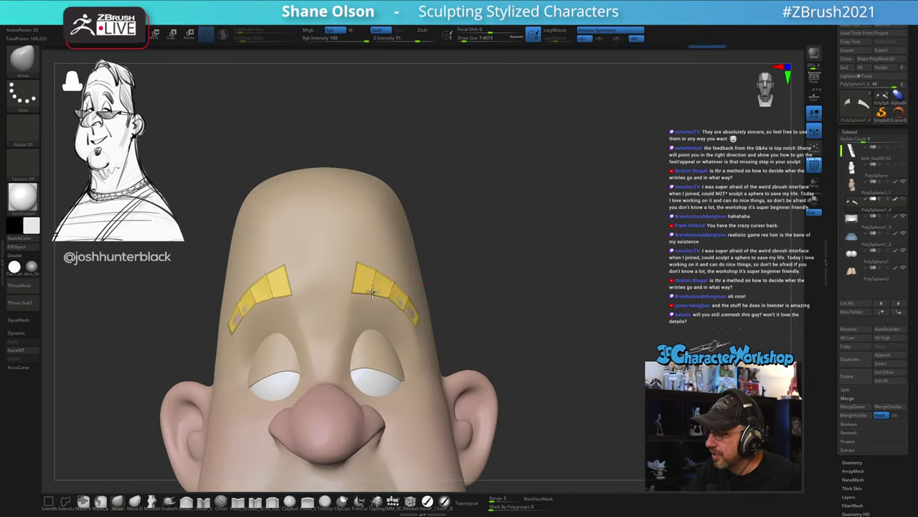
# Step: Reshape the inner end and outer tip of the eyebrows to follow the brow from the three-quarter view
pyautogui.moveTo(374, 270); pyautogui.dragTo(365, 241, button='right')
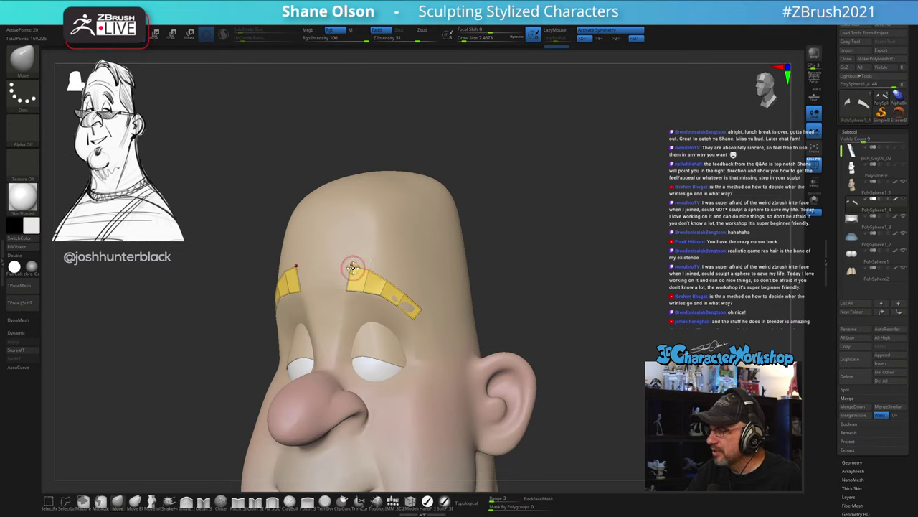
pyautogui.moveTo(402, 274); pyautogui.dragTo(407, 289, button='right')
pyautogui.moveTo(406, 290)
pyautogui.mouseDown()
pyautogui.moveTo(396, 277)
pyautogui.moveTo(420, 299)
pyautogui.mouseUp()
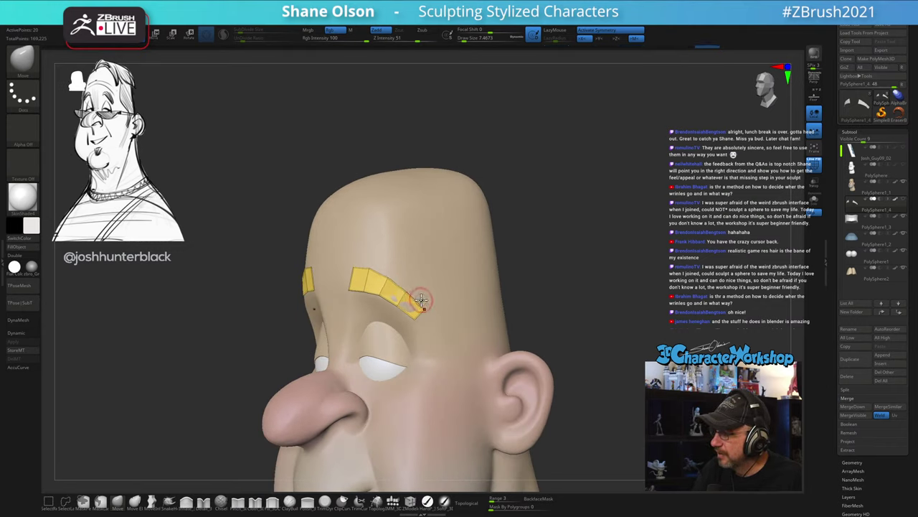
pyautogui.moveTo(421, 291)
pyautogui.mouseDown(button='right')
pyautogui.moveTo(521, 313)
pyautogui.moveTo(524, 276)
pyautogui.mouseUp(button='right')
pyautogui.moveTo(525, 285)
pyautogui.keyDown('alt'); pyautogui.mouseDown(button='right')
pyautogui.moveTo(554, 264)
pyautogui.moveTo(531, 274)
pyautogui.moveTo(553, 273)
pyautogui.moveTo(509, 273)
pyautogui.moveTo(546, 283)
pyautogui.mouseUp(button='right'); pyautogui.keyUp('alt')
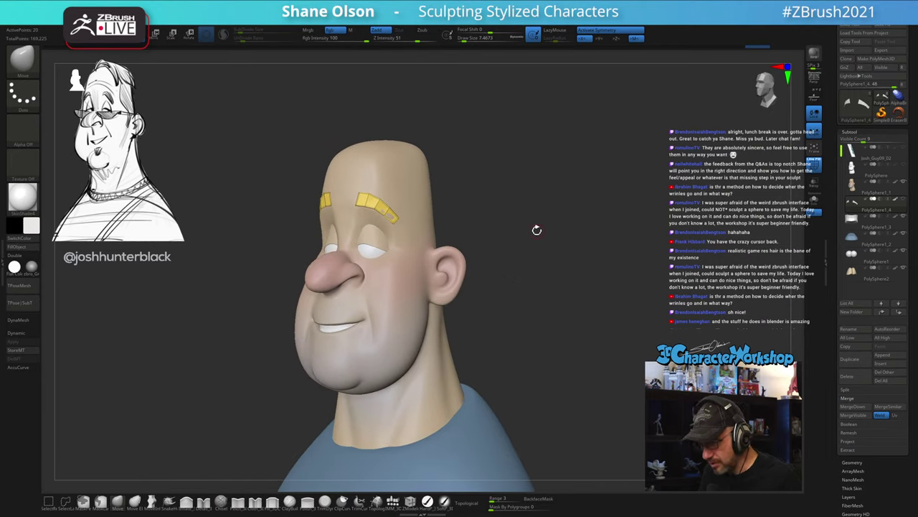
# Step: Turn on the dynamic subdivision preview for the low-poly eyebrow mesh
pyautogui.keyDown('ctrl'); pyautogui.moveTo(520, 190); pyautogui.dragTo(522, 233, button='right'); pyautogui.keyUp('ctrl')
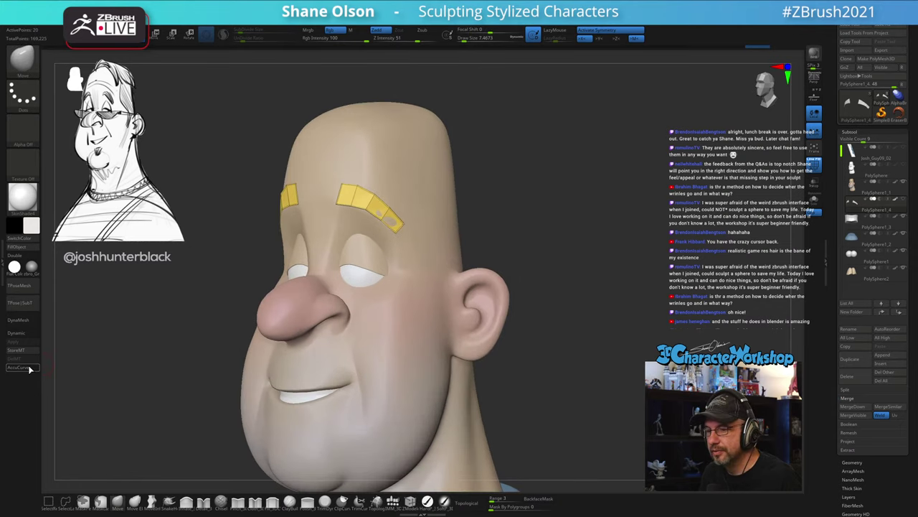
pyautogui.click(28, 324)
pyautogui.click(27, 323)
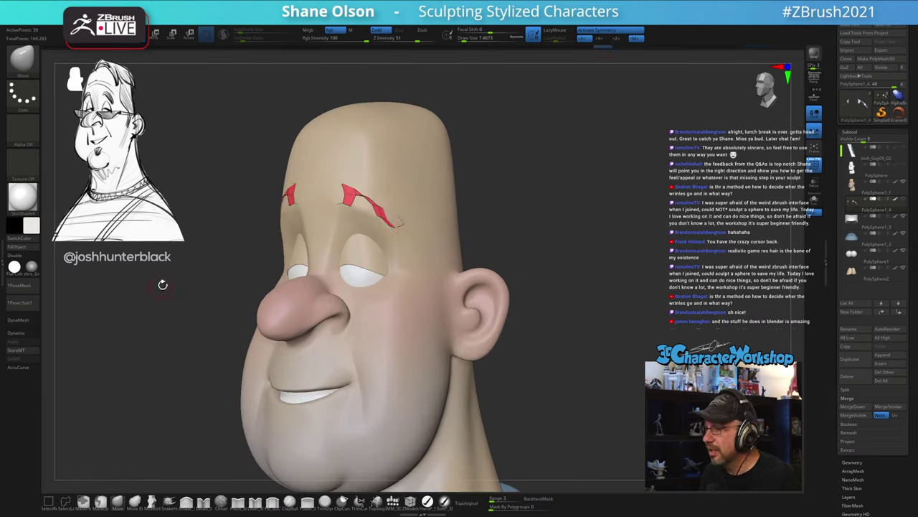
pyautogui.click(19, 339)
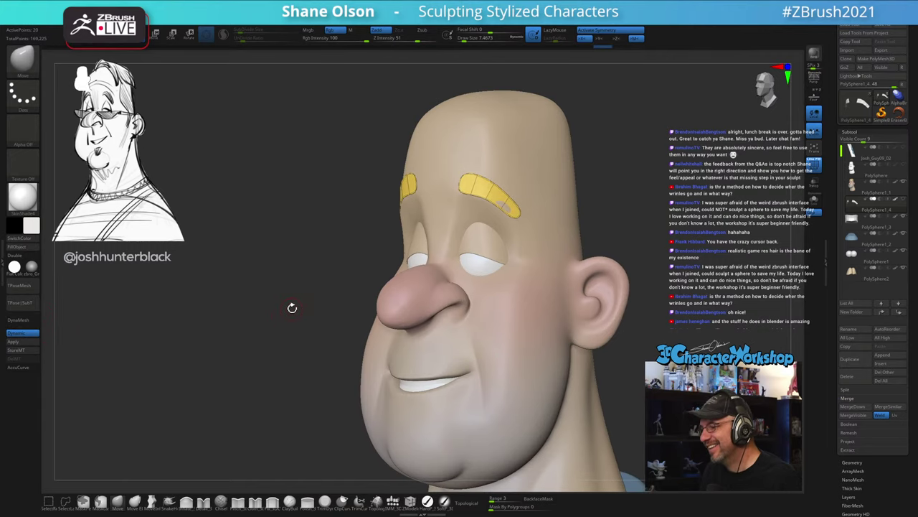
# Step: Give the eyebrows a dynamic thickness of 0.00308 with Post SubDiv off, and remove the creases from their edges
pyautogui.keyDown('alt'); pyautogui.moveTo(703, 243); pyautogui.dragTo(682, 219); pyautogui.keyUp('alt')
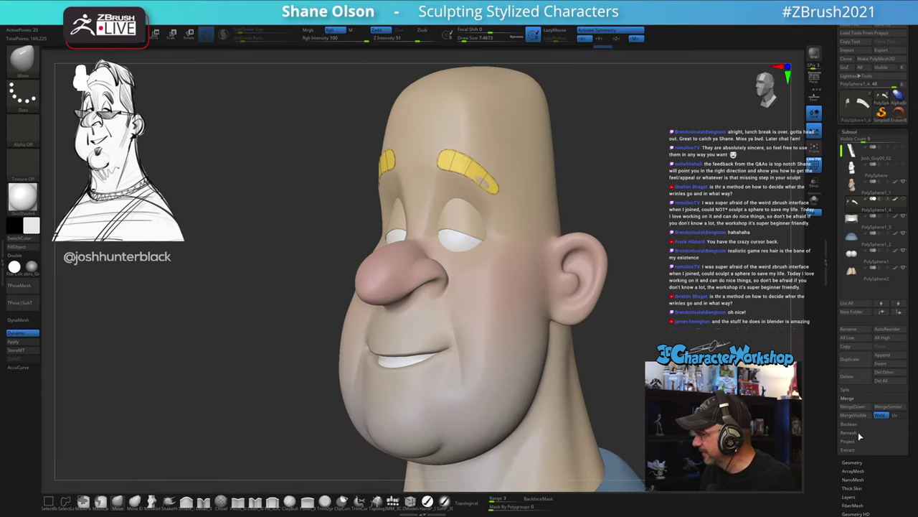
pyautogui.click(851, 462)
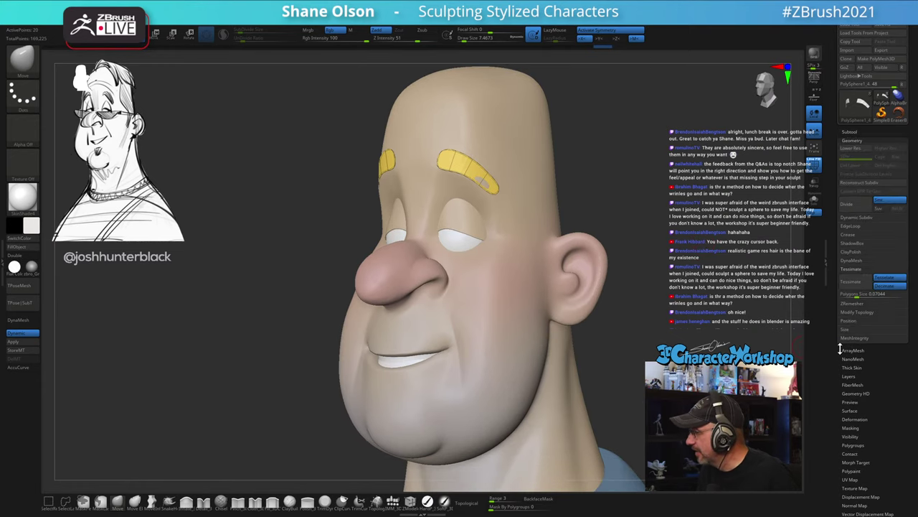
pyautogui.click(858, 269)
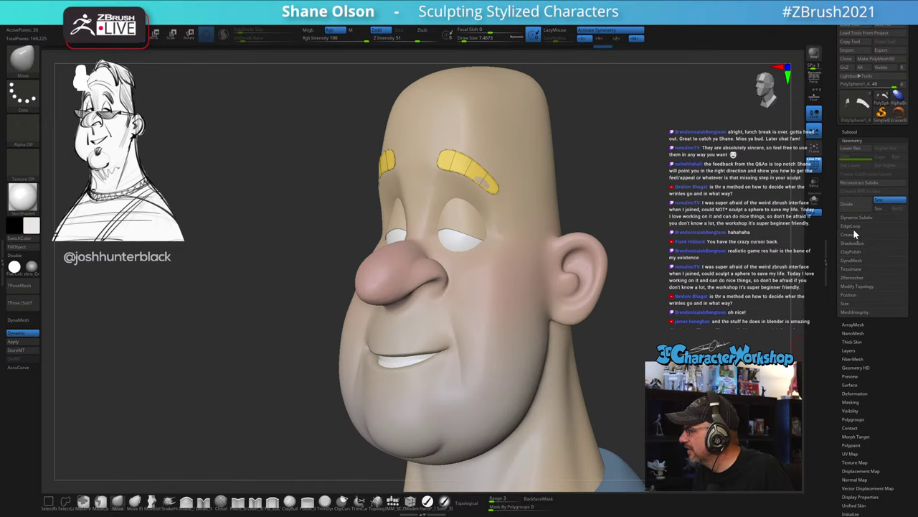
pyautogui.click(854, 218)
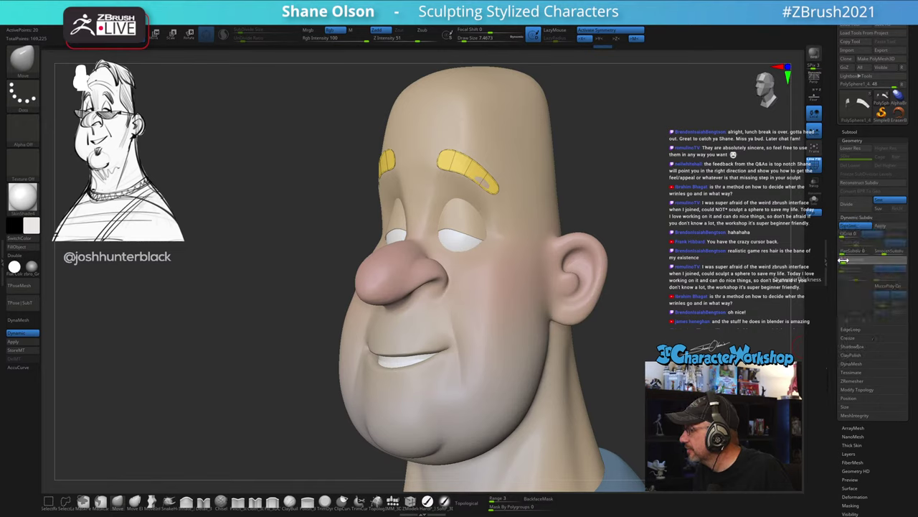
pyautogui.moveTo(845, 262); pyautogui.dragTo(856, 263)
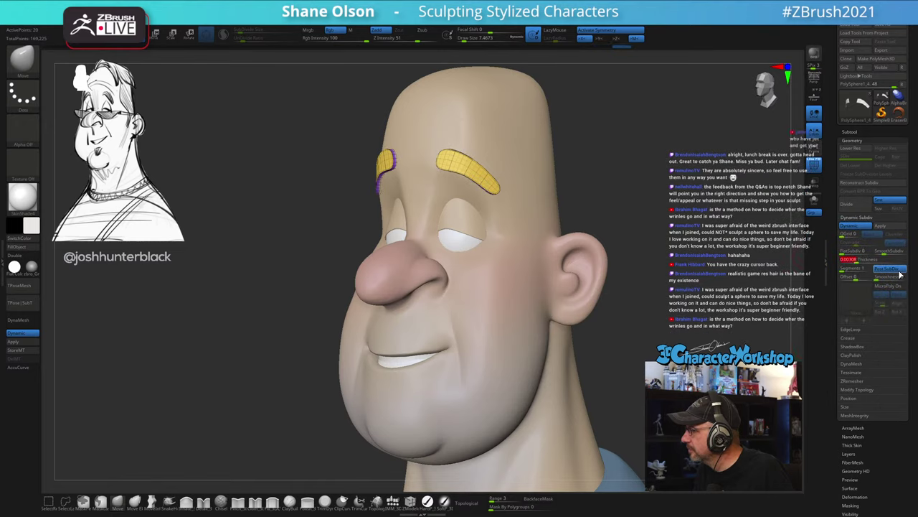
pyautogui.press('space')
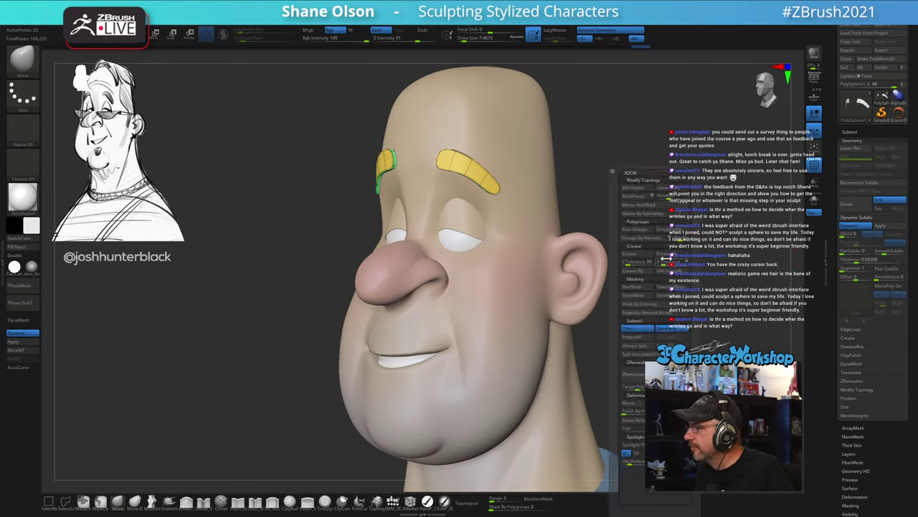
pyautogui.click(669, 274)
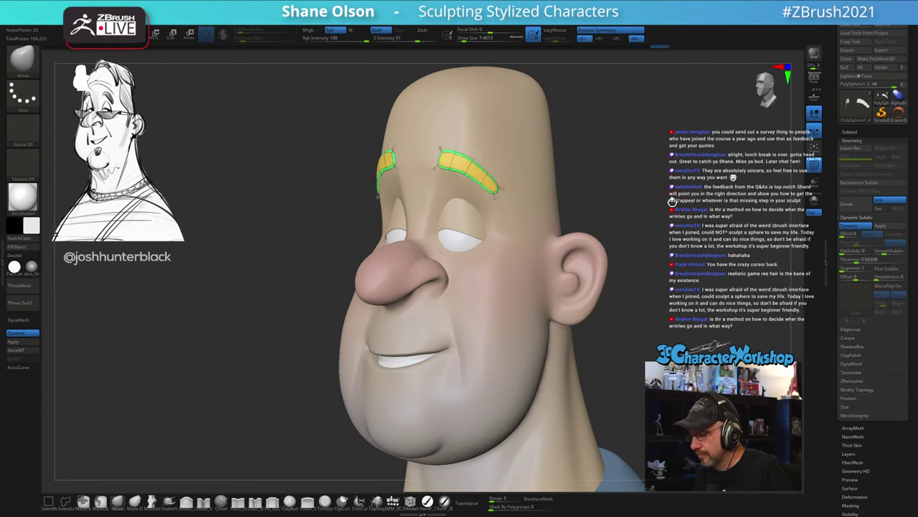
# Step: Raise the eyebrows' dynamic thickness to 0.00579 and hide the polyframe
pyautogui.moveTo(672, 201)
pyautogui.mouseDown()
pyautogui.moveTo(656, 185)
pyautogui.moveTo(627, 184)
pyautogui.moveTo(680, 165)
pyautogui.moveTo(582, 150)
pyautogui.moveTo(598, 154)
pyautogui.moveTo(617, 201)
pyautogui.moveTo(626, 185)
pyautogui.moveTo(617, 193)
pyautogui.mouseUp()
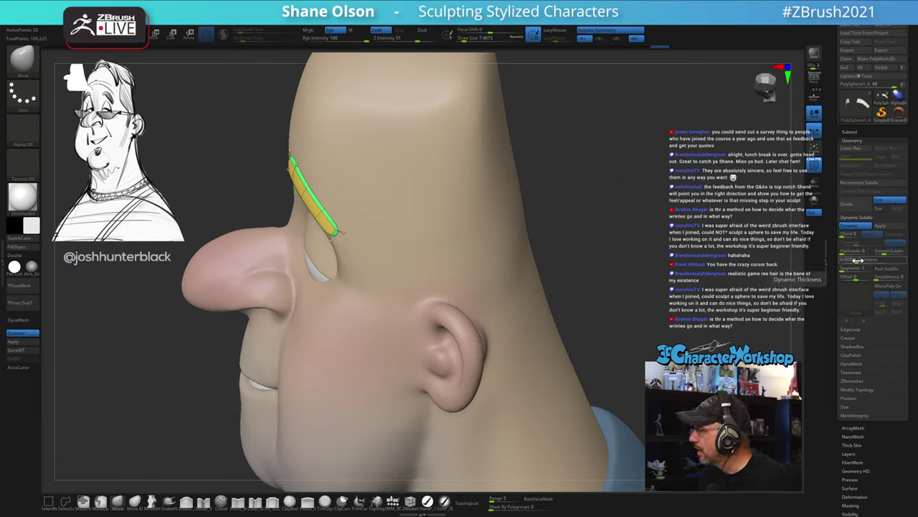
pyautogui.moveTo(855, 260); pyautogui.dragTo(860, 260)
pyautogui.moveTo(627, 194)
pyautogui.mouseDown()
pyautogui.moveTo(610, 222)
pyautogui.moveTo(633, 219)
pyautogui.moveTo(484, 194)
pyautogui.moveTo(587, 188)
pyautogui.mouseUp()
pyautogui.hotkey('shift', 'f')
# Step: Set the Move brush's draw size to about 12.9 for larger adjustments to the eyebrows
pyautogui.moveTo(642, 182); pyautogui.dragTo(586, 190)
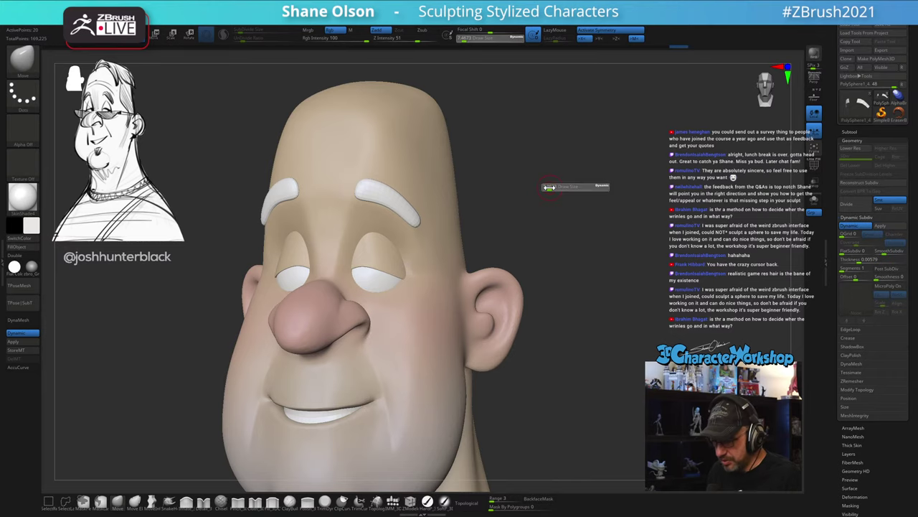
pyautogui.moveTo(555, 188); pyautogui.dragTo(556, 194)
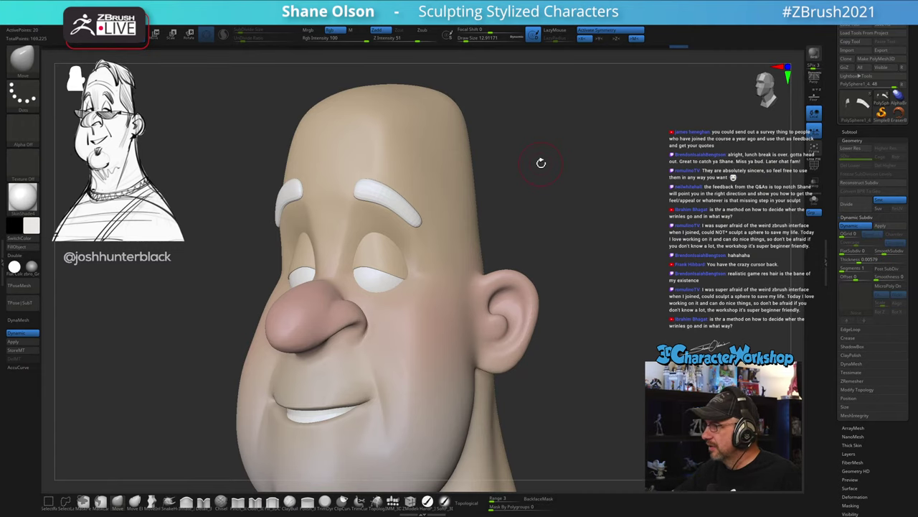
pyautogui.moveTo(538, 231)
pyautogui.mouseDown()
pyautogui.moveTo(553, 239)
pyautogui.moveTo(547, 227)
pyautogui.moveTo(568, 297)
pyautogui.moveTo(519, 286)
pyautogui.moveTo(523, 260)
pyautogui.moveTo(512, 263)
pyautogui.mouseUp()
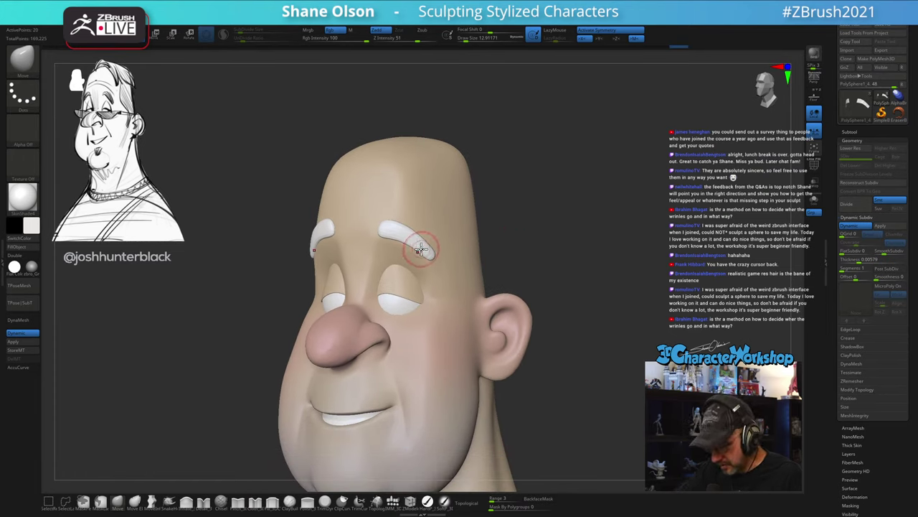
# Step: Choose a medium orange as the current colour and fill the whole eyebrow mesh with it
pyautogui.press('c')
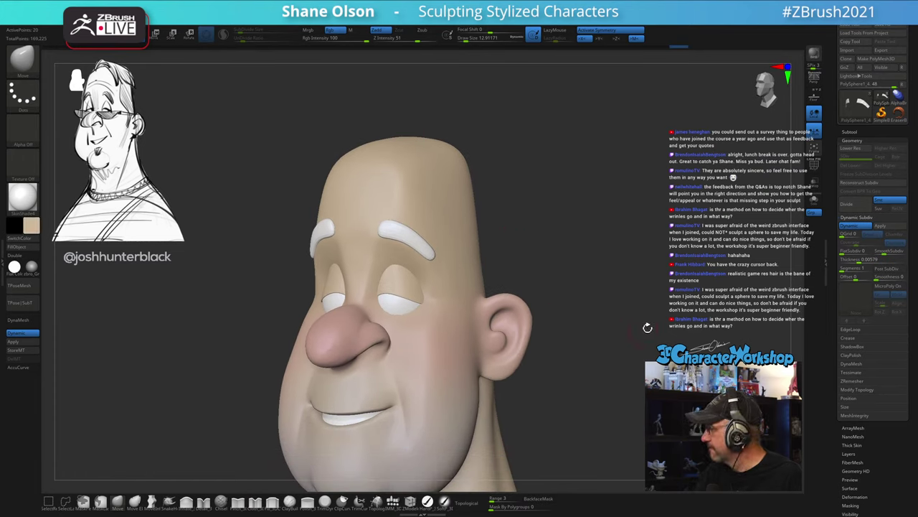
pyautogui.click(35, 218)
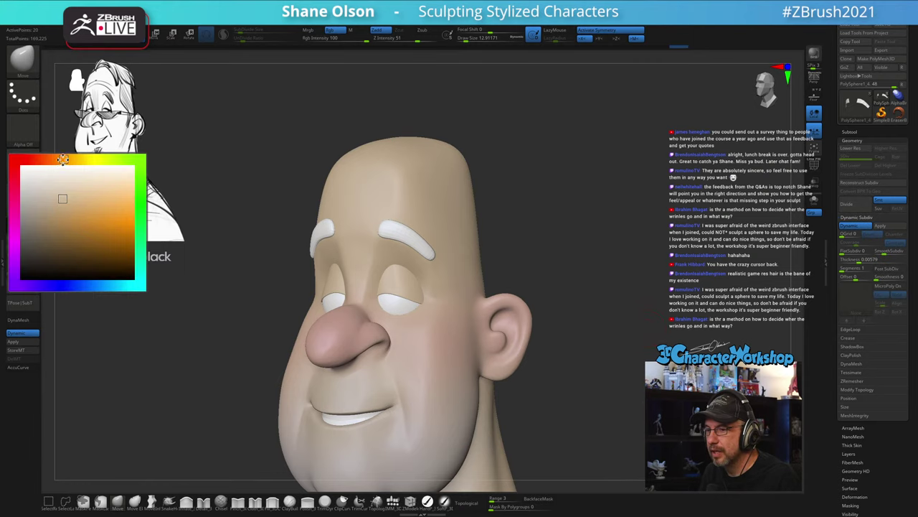
pyautogui.moveTo(79, 211); pyautogui.dragTo(83, 209)
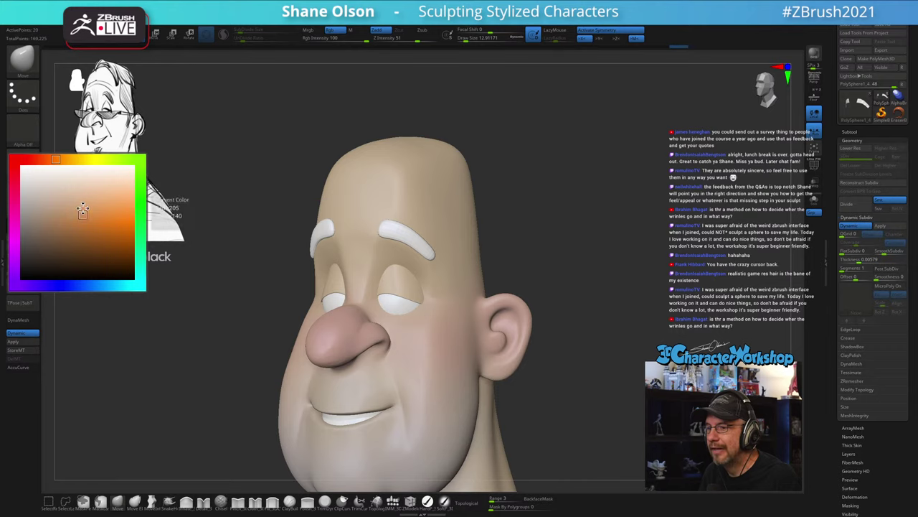
pyautogui.moveTo(55, 159); pyautogui.dragTo(52, 158)
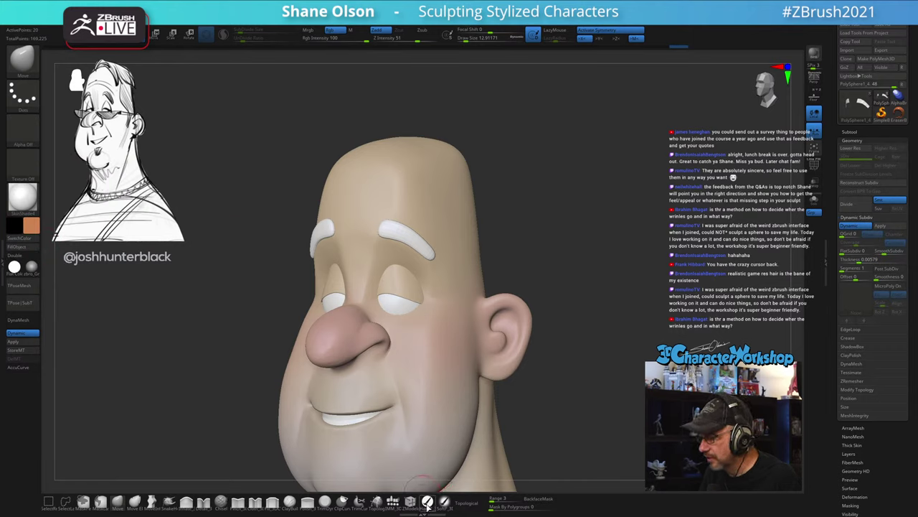
pyautogui.click(428, 502)
pyautogui.click(25, 256)
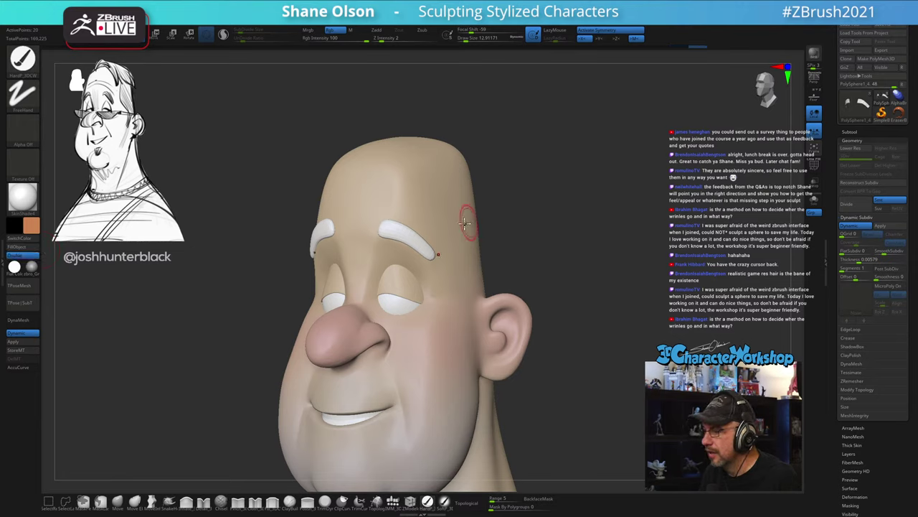
pyautogui.click(30, 259)
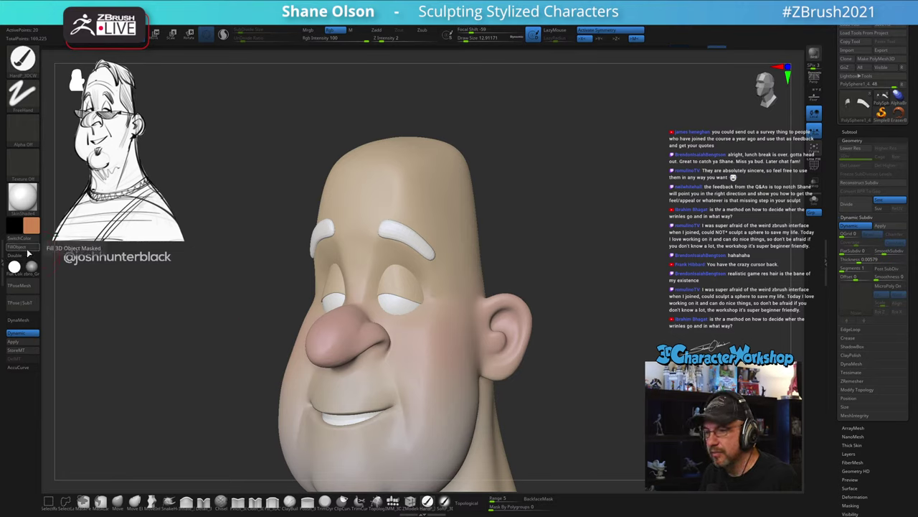
pyautogui.click(29, 247)
pyautogui.keyDown('alt'); pyautogui.moveTo(219, 294); pyautogui.dragTo(572, 239); pyautogui.keyUp('alt')
pyautogui.moveTo(573, 239); pyautogui.dragTo(555, 234)
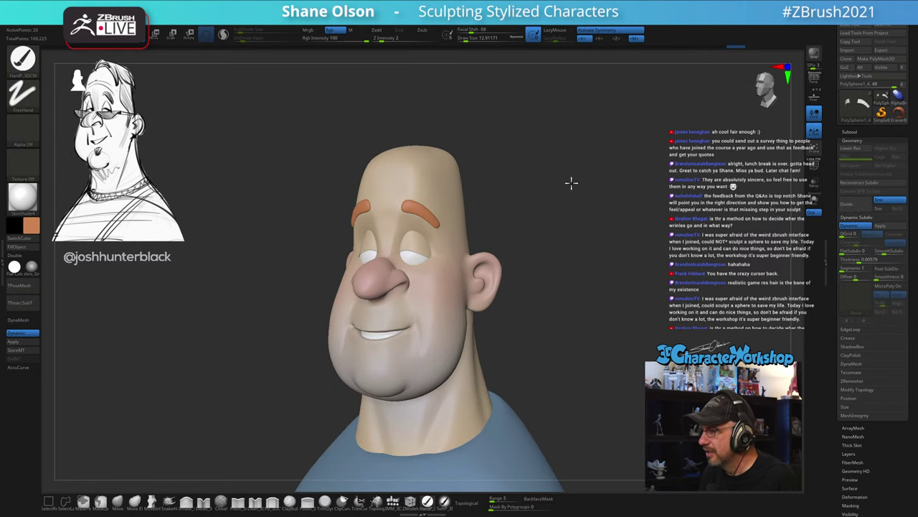
pyautogui.moveTo(572, 182); pyautogui.dragTo(547, 176)
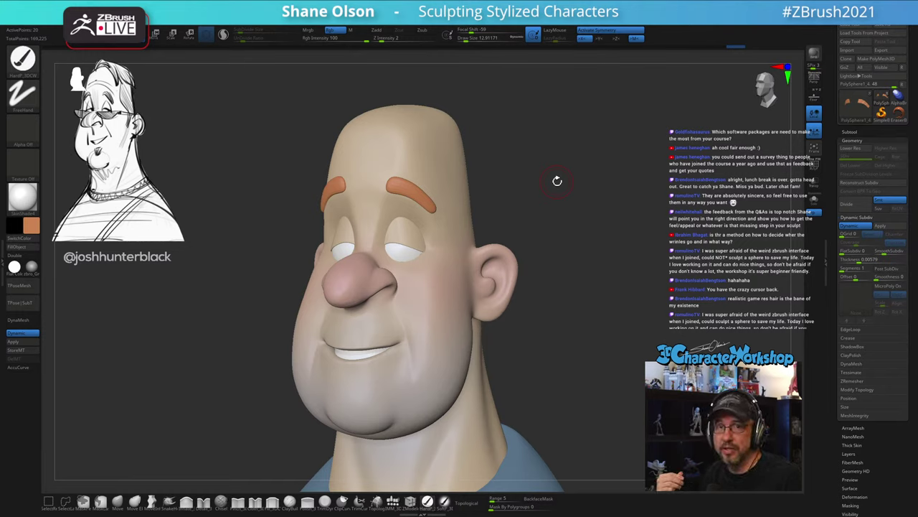
# Step: Make the head the active subtool and turn the eyebrows' visibility back on
pyautogui.press('s')
pyautogui.moveTo(547, 203)
pyautogui.mouseDown()
pyautogui.moveTo(545, 180)
pyautogui.moveTo(469, 187)
pyautogui.moveTo(537, 167)
pyautogui.moveTo(539, 180)
pyautogui.moveTo(622, 179)
pyautogui.mouseUp()
pyautogui.keyDown('alt'); pyautogui.click(346, 219); pyautogui.keyUp('alt')
pyautogui.click(856, 133)
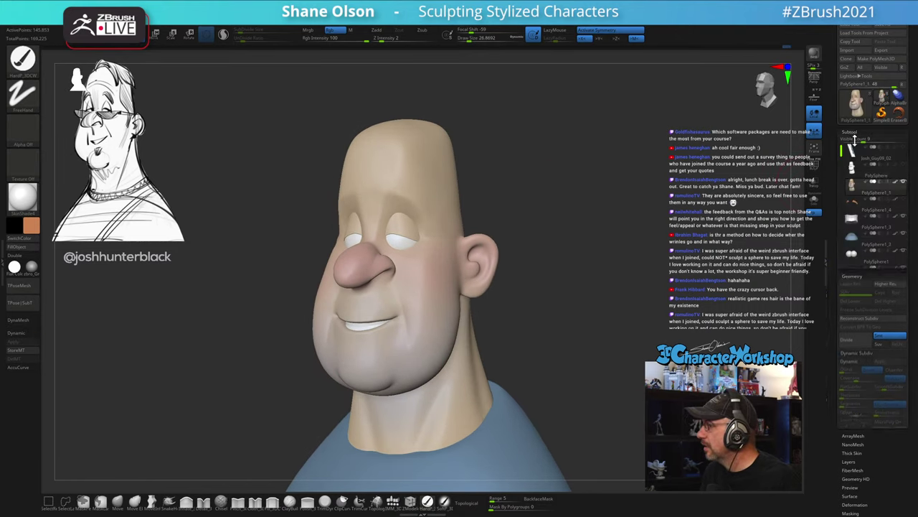
pyautogui.click(905, 206)
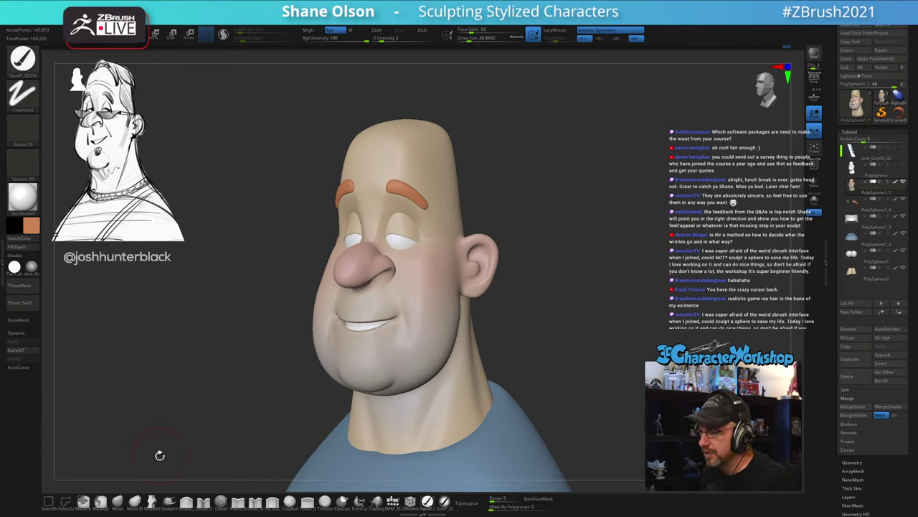
# Step: Switch to the Move brush with a draw size of about 41.4 for broad changes to the head
pyautogui.click(122, 499)
pyautogui.press('s')
pyautogui.moveTo(291, 279); pyautogui.dragTo(320, 269)
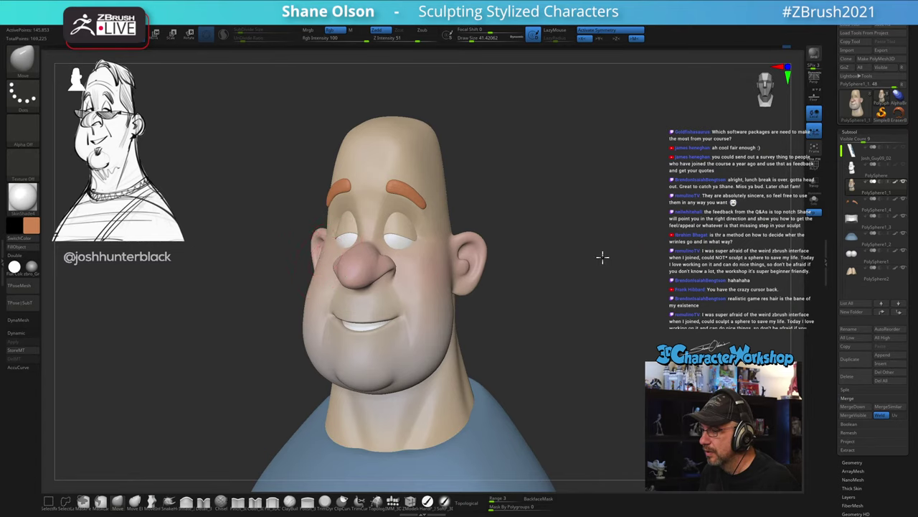
# Step: Select the eyebrows and adjust their shape along the brow with the Move brush at a draw size of about 15.6
pyautogui.moveTo(602, 258); pyautogui.dragTo(506, 197)
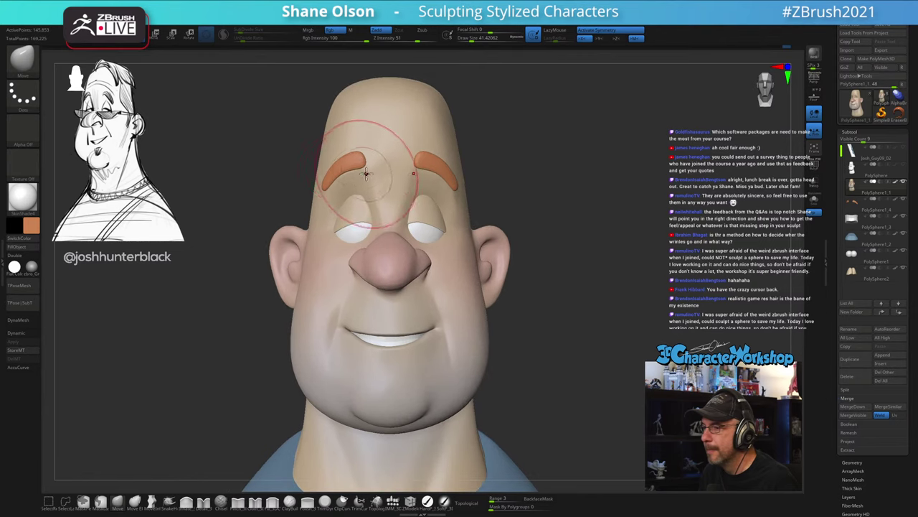
pyautogui.keyDown('alt'); pyautogui.click(360, 160); pyautogui.keyUp('alt')
pyautogui.press('s')
pyautogui.moveTo(371, 164); pyautogui.dragTo(366, 148)
pyautogui.press('s')
pyautogui.moveTo(543, 152); pyautogui.dragTo(525, 154)
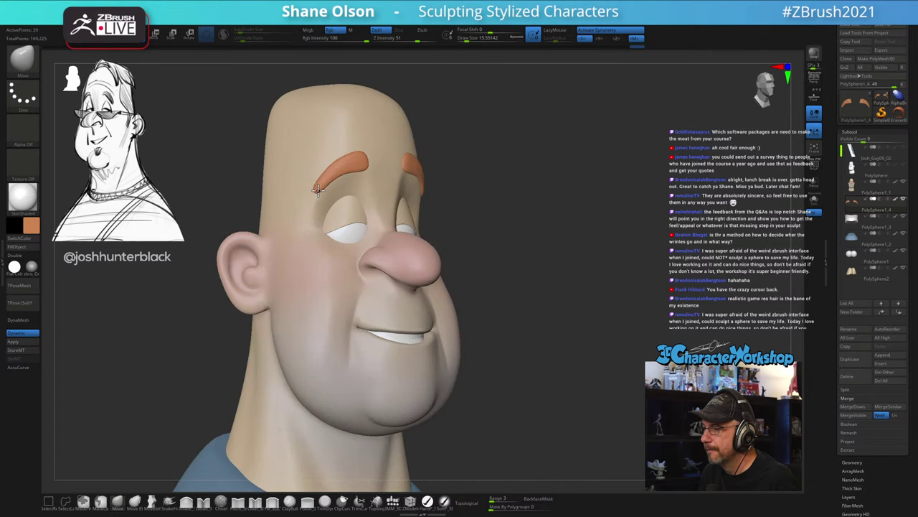
pyautogui.moveTo(504, 184); pyautogui.dragTo(543, 208)
pyautogui.keyDown('alt'); pyautogui.moveTo(600, 238); pyautogui.dragTo(578, 211); pyautogui.keyUp('alt')
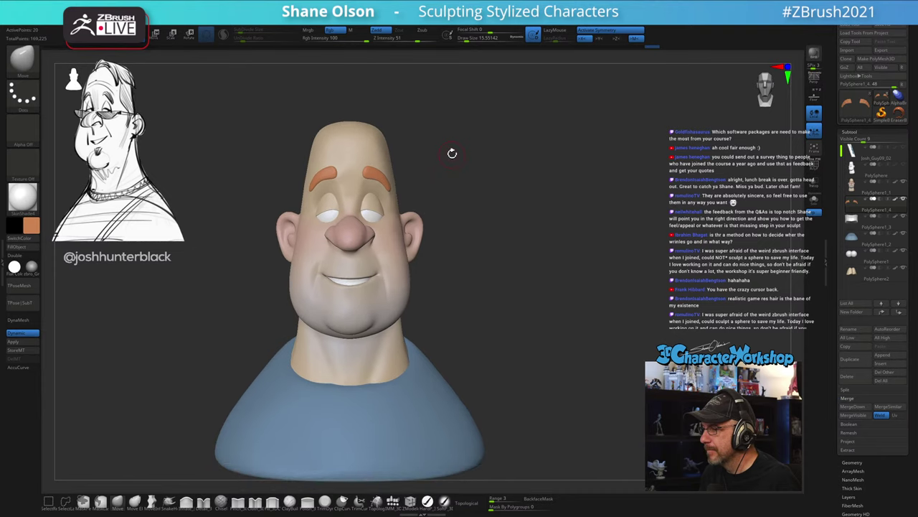
# Step: Shift the eyebrows against the forehead with a larger Move brush, starting at a draw size of about 43.8
pyautogui.press('s')
pyautogui.moveTo(449, 154)
pyautogui.mouseDown()
pyautogui.moveTo(461, 158)
pyautogui.moveTo(453, 189)
pyautogui.moveTo(410, 198)
pyautogui.mouseUp()
pyautogui.moveTo(556, 202); pyautogui.dragTo(497, 201)
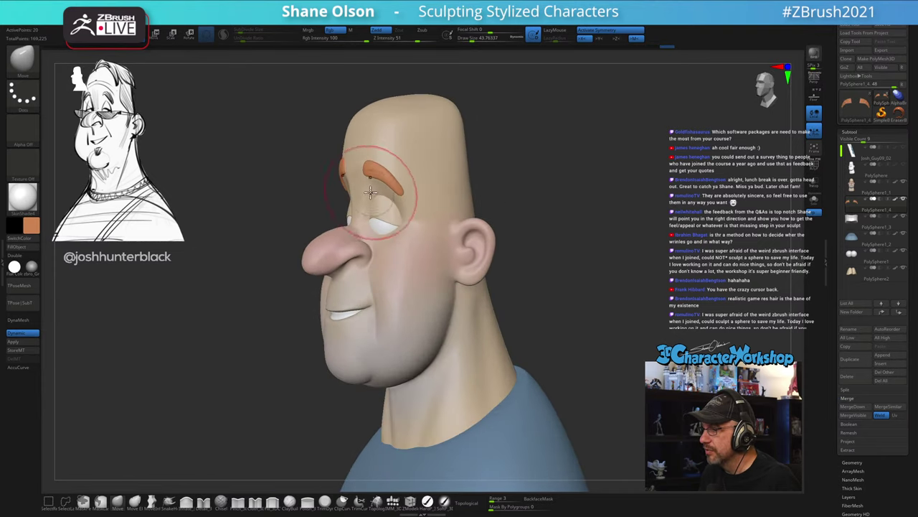
pyautogui.moveTo(387, 188); pyautogui.dragTo(403, 190)
pyautogui.moveTo(537, 187)
pyautogui.mouseDown()
pyautogui.moveTo(577, 185)
pyautogui.moveTo(537, 180)
pyautogui.moveTo(533, 198)
pyautogui.moveTo(509, 190)
pyautogui.mouseUp()
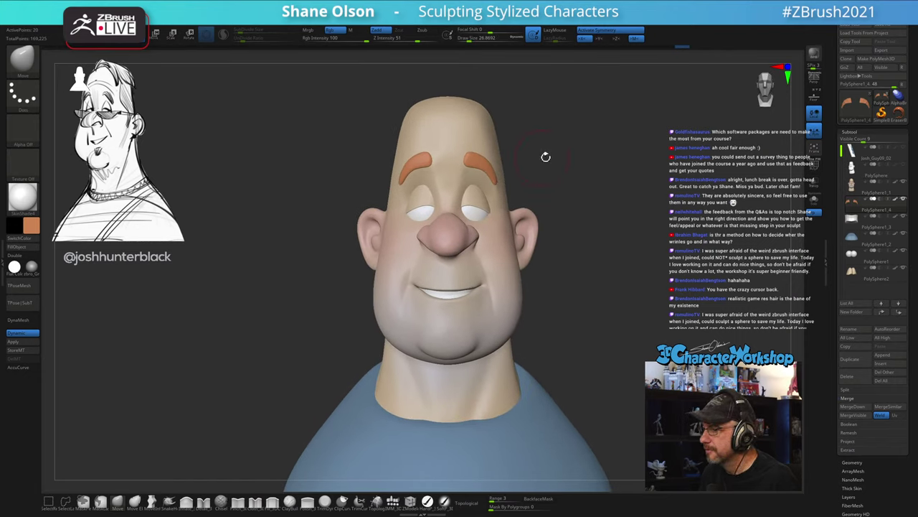
pyautogui.moveTo(547, 153)
pyautogui.mouseDown()
pyautogui.moveTo(642, 165)
pyautogui.moveTo(601, 165)
pyautogui.moveTo(552, 197)
pyautogui.moveTo(562, 172)
pyautogui.mouseUp()
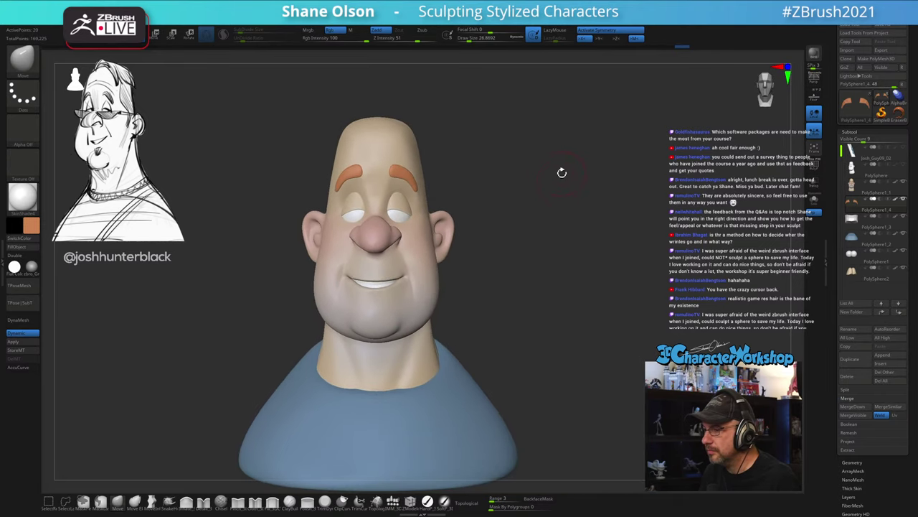
# Step: Select the head and sculpt wrinkles across the forehead with the Pinch brush at a draw size of about 8.4
pyautogui.keyDown('alt'); pyautogui.moveTo(484, 114); pyautogui.dragTo(474, 137); pyautogui.keyUp('alt')
pyautogui.keyDown('alt'); pyautogui.click(383, 141); pyautogui.keyUp('alt')
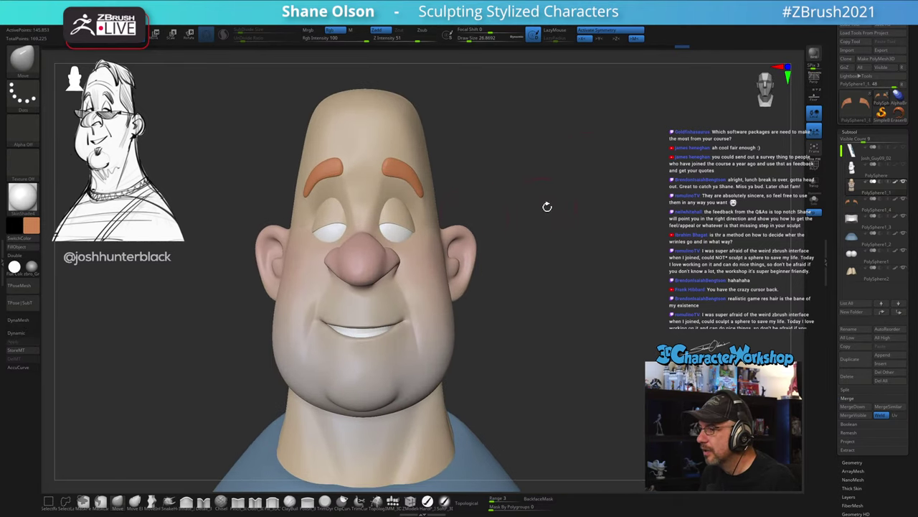
pyautogui.moveTo(589, 160)
pyautogui.mouseDown()
pyautogui.moveTo(629, 150)
pyautogui.moveTo(637, 196)
pyautogui.moveTo(453, 328)
pyautogui.moveTo(381, 348)
pyautogui.moveTo(347, 370)
pyautogui.moveTo(346, 394)
pyautogui.mouseUp()
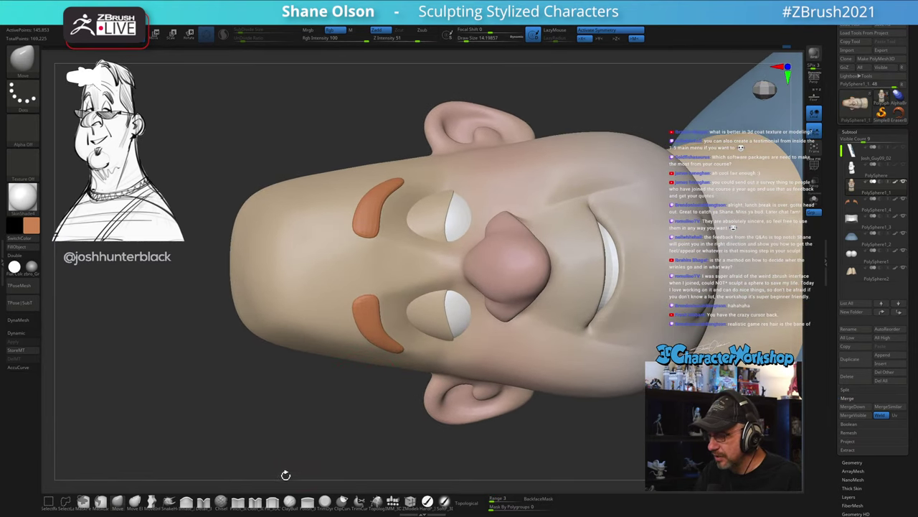
pyautogui.click(239, 500)
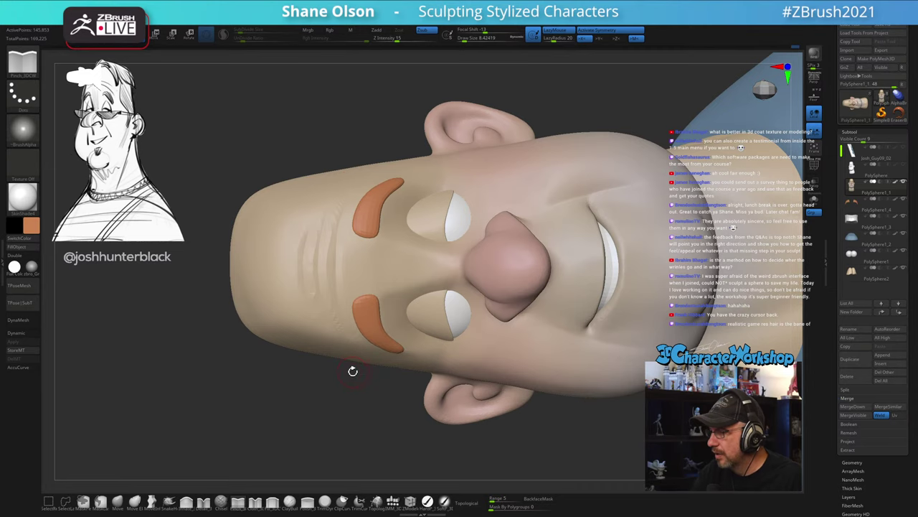
pyautogui.moveTo(352, 371)
pyautogui.mouseDown()
pyautogui.moveTo(344, 357)
pyautogui.moveTo(445, 287)
pyautogui.moveTo(496, 233)
pyautogui.moveTo(484, 199)
pyautogui.moveTo(479, 273)
pyautogui.moveTo(519, 256)
pyautogui.moveTo(505, 302)
pyautogui.moveTo(519, 260)
pyautogui.moveTo(528, 268)
pyautogui.moveTo(506, 266)
pyautogui.moveTo(530, 244)
pyautogui.moveTo(508, 219)
pyautogui.mouseUp()
pyautogui.moveTo(476, 166)
pyautogui.mouseDown()
pyautogui.moveTo(525, 187)
pyautogui.moveTo(453, 193)
pyautogui.moveTo(467, 187)
pyautogui.mouseUp()
pyautogui.press('shift')
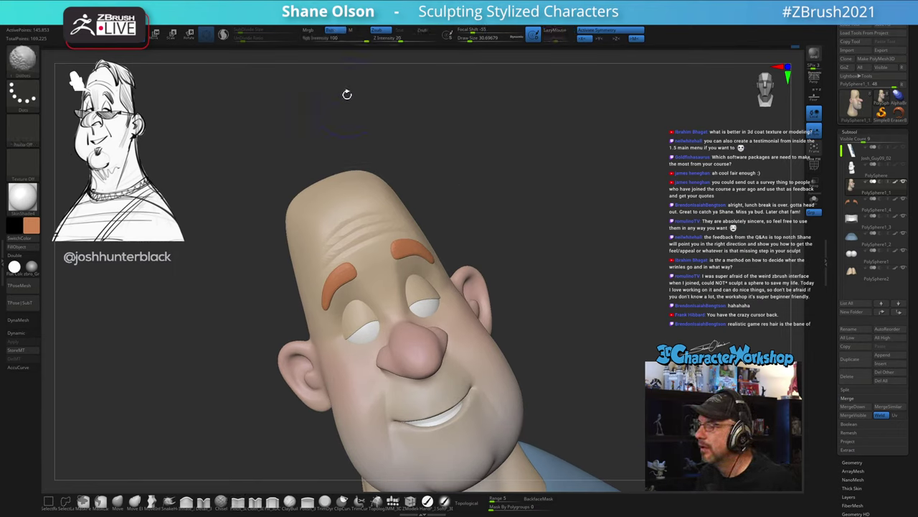
# Step: Set the Pinch brush's draw size to about 21.6 and inspect the head's mesh density with the polyframe
pyautogui.press('b')
pyautogui.press('p')
pyautogui.press('i')
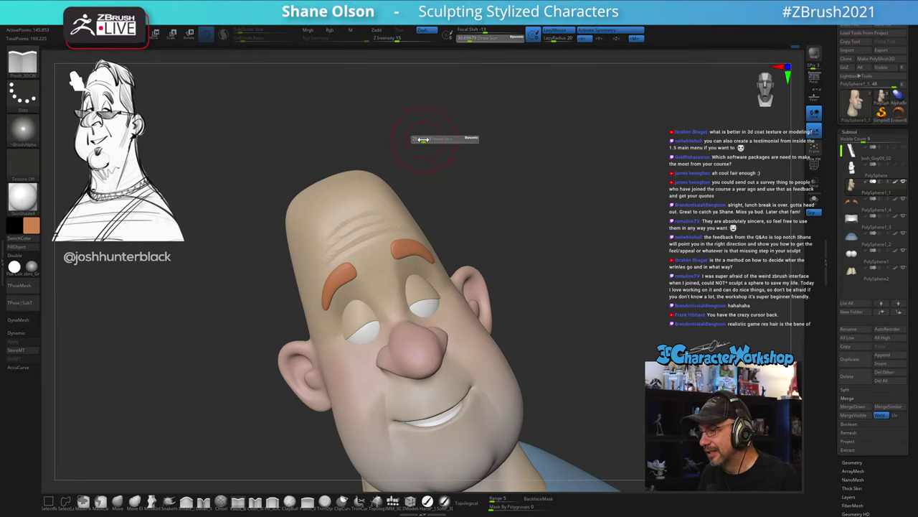
pyautogui.moveTo(416, 136)
pyautogui.mouseDown()
pyautogui.moveTo(541, 182)
pyautogui.moveTo(544, 155)
pyautogui.moveTo(457, 116)
pyautogui.moveTo(380, 113)
pyautogui.moveTo(309, 148)
pyautogui.moveTo(244, 131)
pyautogui.mouseUp()
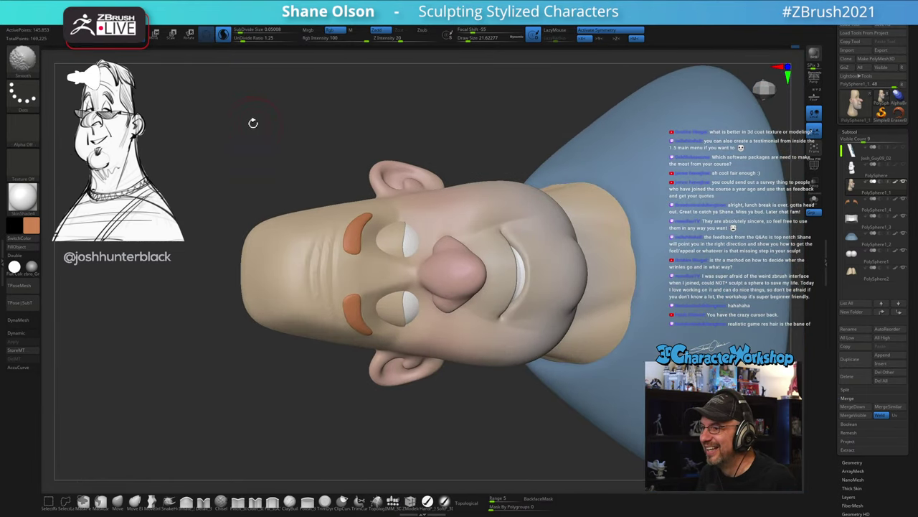
pyautogui.hotkey('shift', 'f')
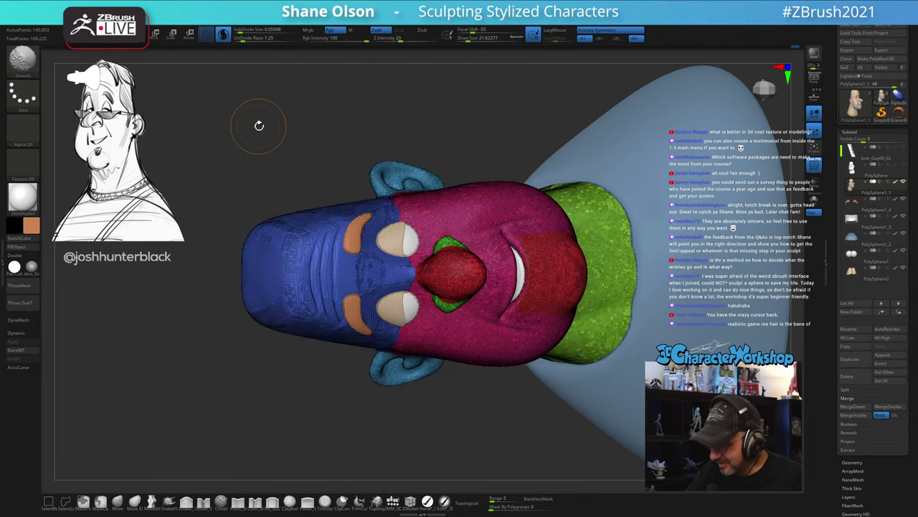
pyautogui.hotkey('shift', 'f')
# Step: Smooth and pinch the forehead wrinkles in the area just above the eyebrows
pyautogui.keyDown('shift'); pyautogui.moveTo(324, 295); pyautogui.dragTo(334, 276); pyautogui.keyUp('shift')
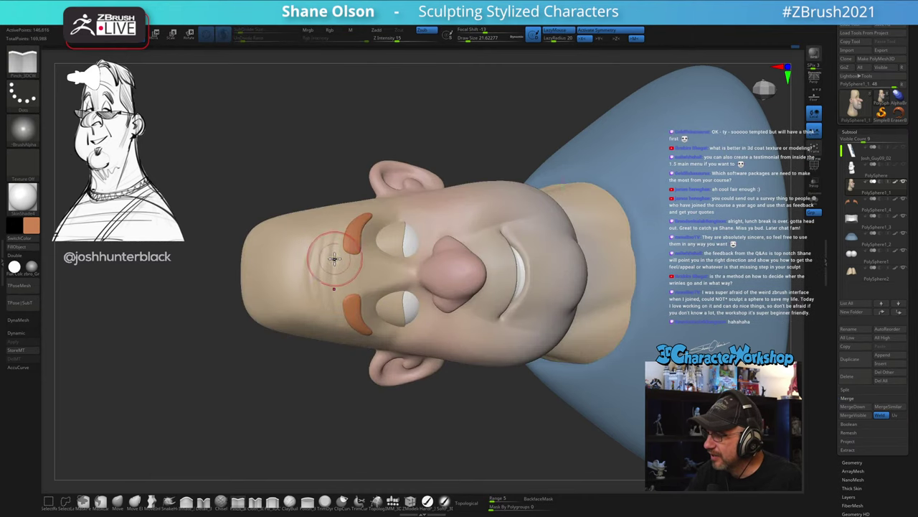
pyautogui.keyDown('ctrl'); pyautogui.moveTo(335, 258); pyautogui.dragTo(333, 279, button='right'); pyautogui.keyUp('ctrl')
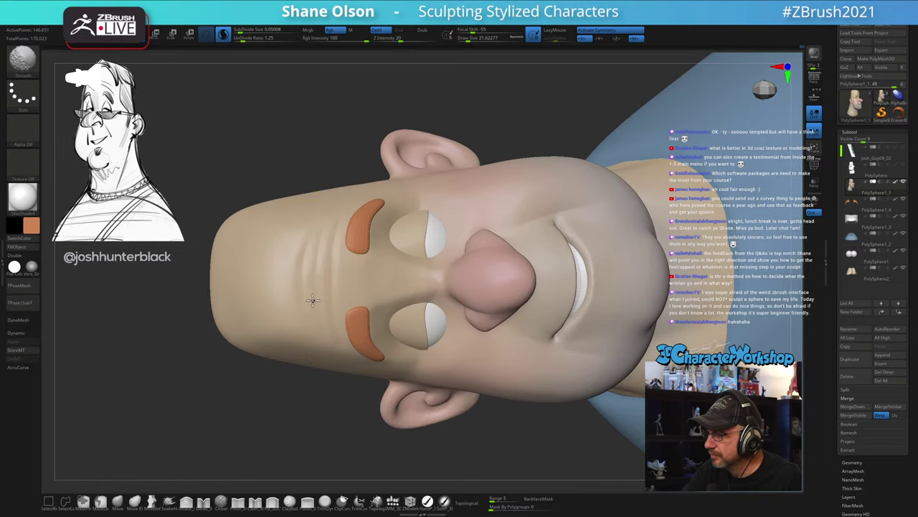
pyautogui.keyDown('shift'); pyautogui.moveTo(342, 311); pyautogui.dragTo(340, 287); pyautogui.keyUp('shift')
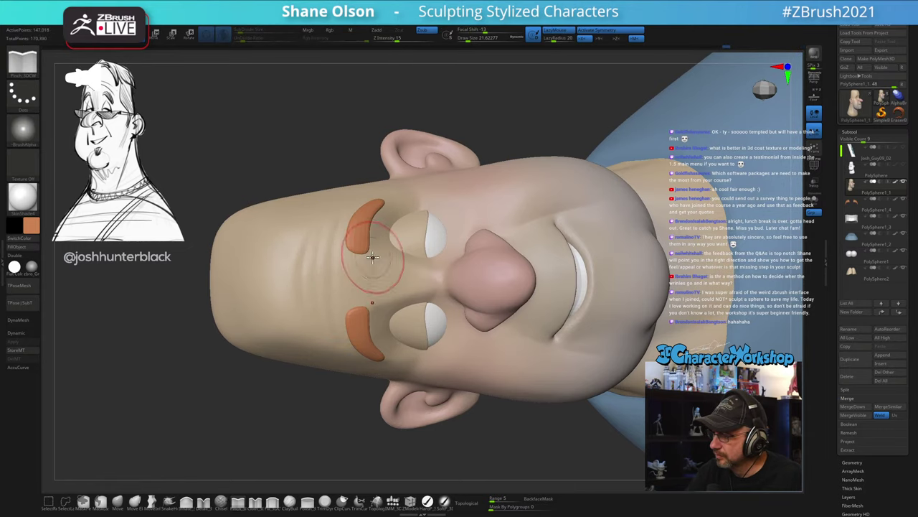
# Step: Refine the wrinkles with the Pinch brush at a draw size of about 15.6 and soften them near the eyebrows
pyautogui.moveTo(383, 287)
pyautogui.mouseDown(button='right')
pyautogui.moveTo(380, 251)
pyautogui.moveTo(368, 301)
pyautogui.mouseUp(button='right')
pyautogui.moveTo(368, 291)
pyautogui.mouseDown(button='right')
pyautogui.moveTo(383, 293)
pyautogui.moveTo(355, 289)
pyautogui.moveTo(415, 289)
pyautogui.mouseUp(button='right')
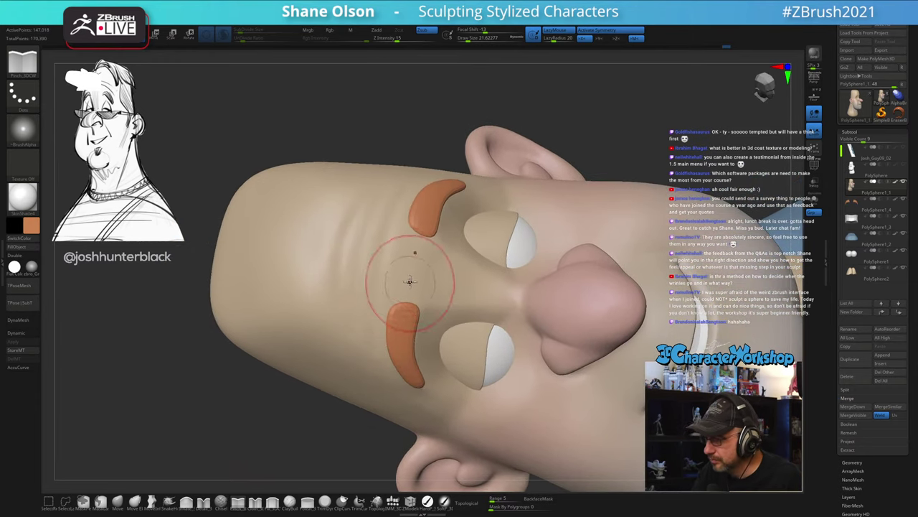
pyautogui.press('s')
pyautogui.moveTo(410, 272)
pyautogui.mouseDown()
pyautogui.moveTo(402, 277)
pyautogui.moveTo(380, 251)
pyautogui.mouseUp()
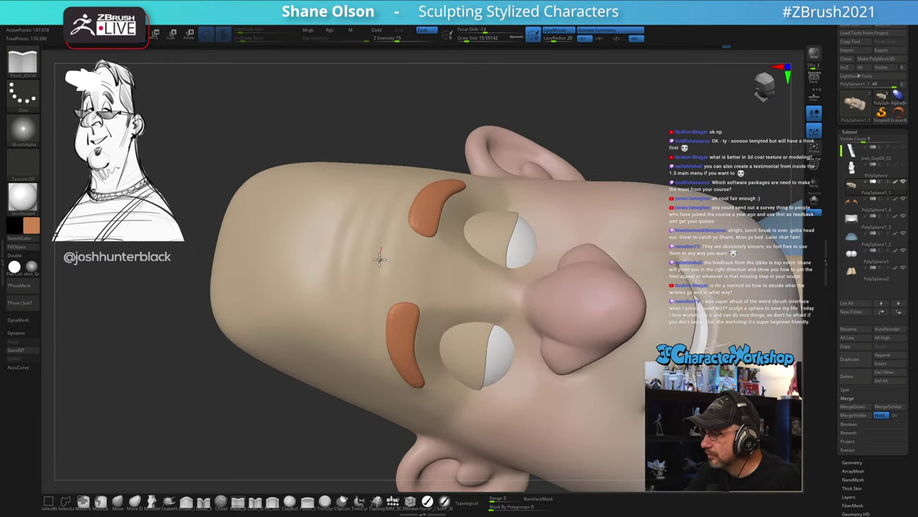
pyautogui.moveTo(391, 242); pyautogui.dragTo(390, 251, button='right')
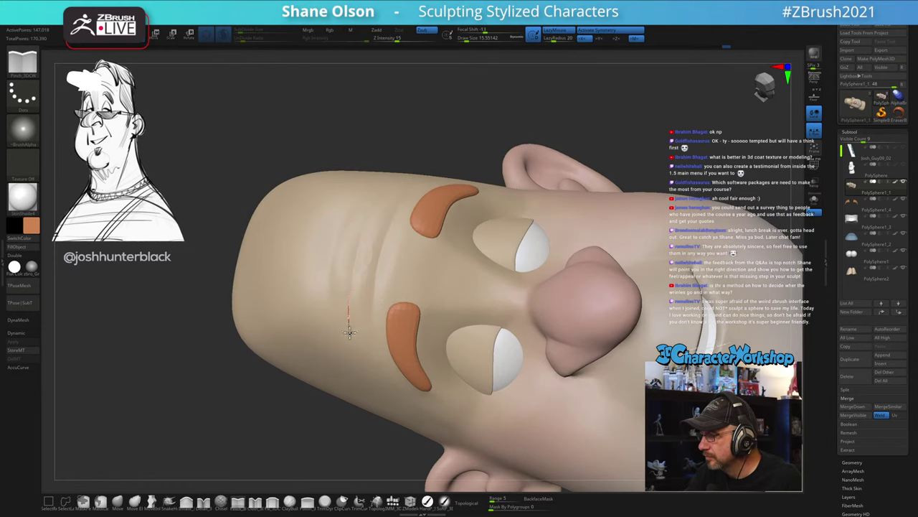
pyautogui.keyDown('shift'); pyautogui.moveTo(377, 237); pyautogui.dragTo(381, 220); pyautogui.keyUp('shift')
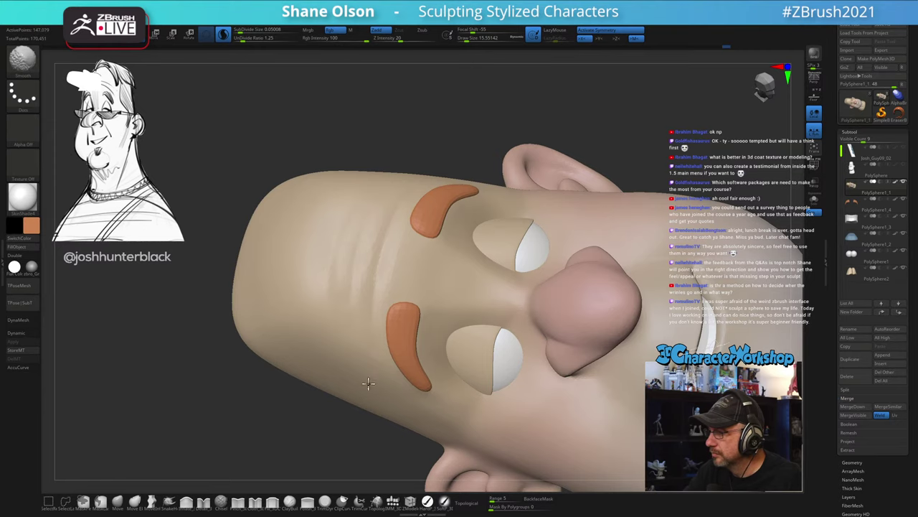
# Step: Adjust the profile of the lower lip and chin with the Move brush at a draw size of about 25
pyautogui.moveTo(400, 273)
pyautogui.mouseDown(button='right')
pyautogui.moveTo(407, 259)
pyautogui.moveTo(455, 272)
pyautogui.moveTo(435, 309)
pyautogui.moveTo(593, 249)
pyautogui.mouseUp(button='right')
pyautogui.moveTo(619, 292); pyautogui.dragTo(552, 308, button='right')
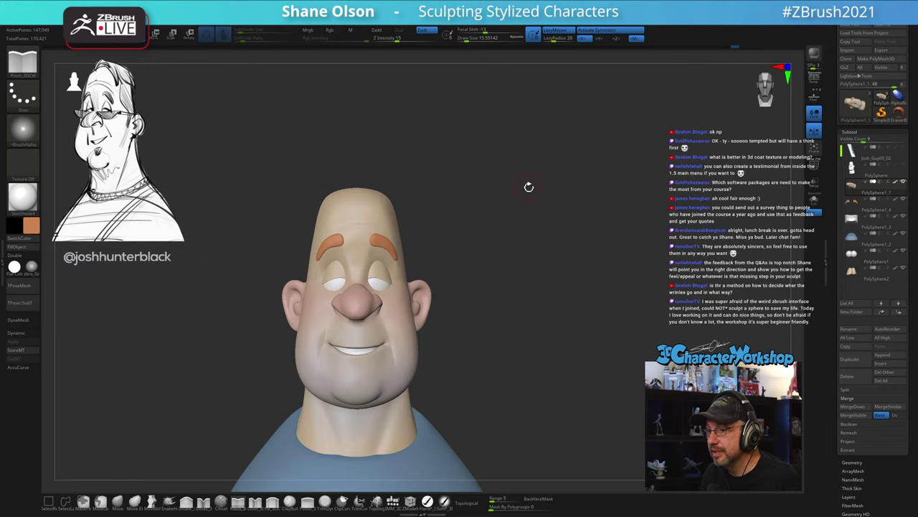
pyautogui.moveTo(529, 186); pyautogui.dragTo(470, 200, button='right')
pyautogui.moveTo(520, 227)
pyautogui.mouseDown(button='right')
pyautogui.moveTo(512, 226)
pyautogui.moveTo(566, 237)
pyautogui.moveTo(560, 248)
pyautogui.mouseUp(button='right')
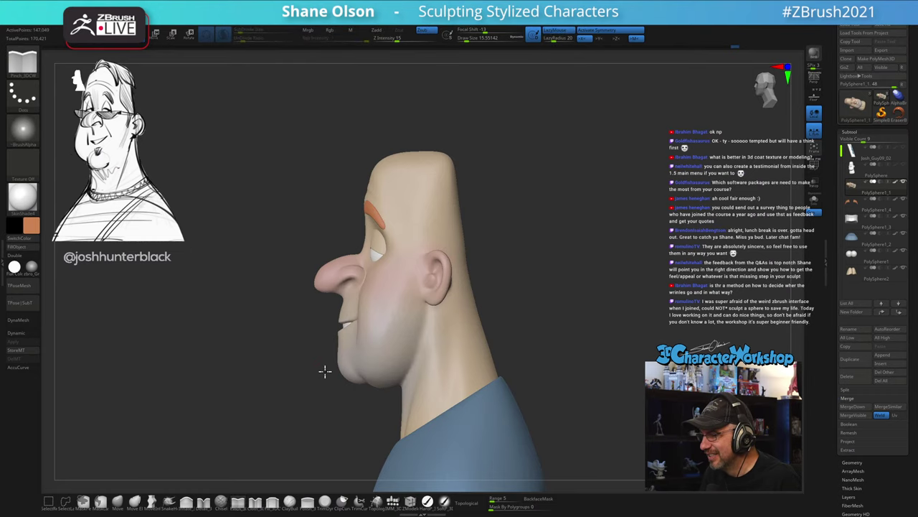
pyautogui.keyDown('ctrl'); pyautogui.moveTo(323, 370); pyautogui.dragTo(312, 314, button='right'); pyautogui.keyUp('ctrl')
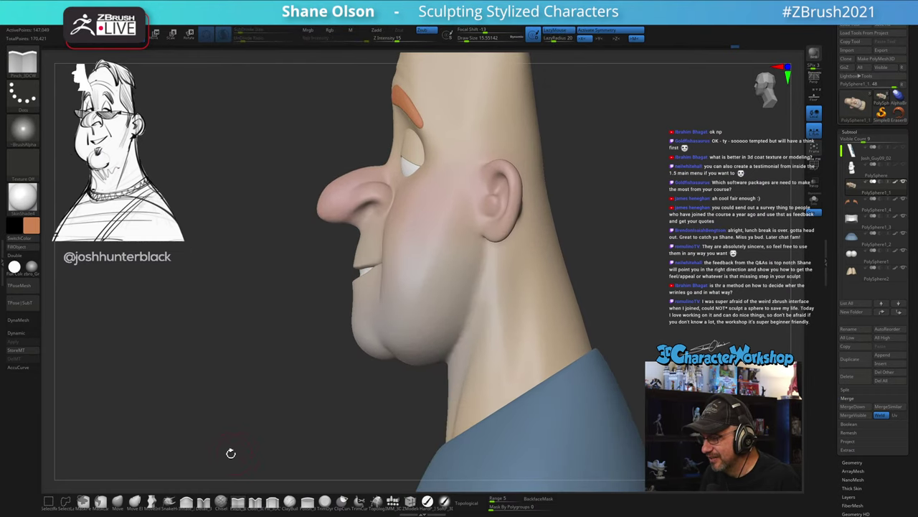
pyautogui.click(118, 500)
pyautogui.press('s')
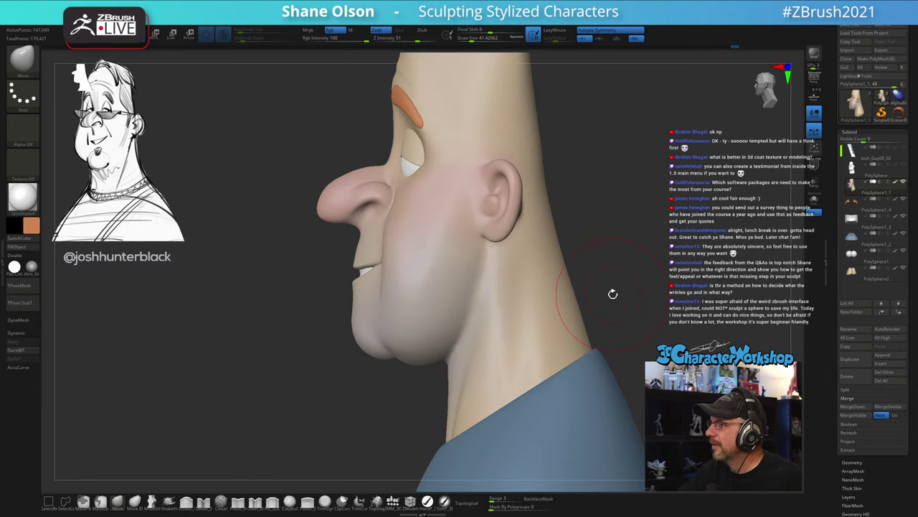
pyautogui.keyDown('ctrl'); pyautogui.moveTo(362, 297); pyautogui.dragTo(361, 310, button='right'); pyautogui.keyUp('ctrl')
pyautogui.press('s')
pyautogui.moveTo(362, 304); pyautogui.dragTo(358, 305)
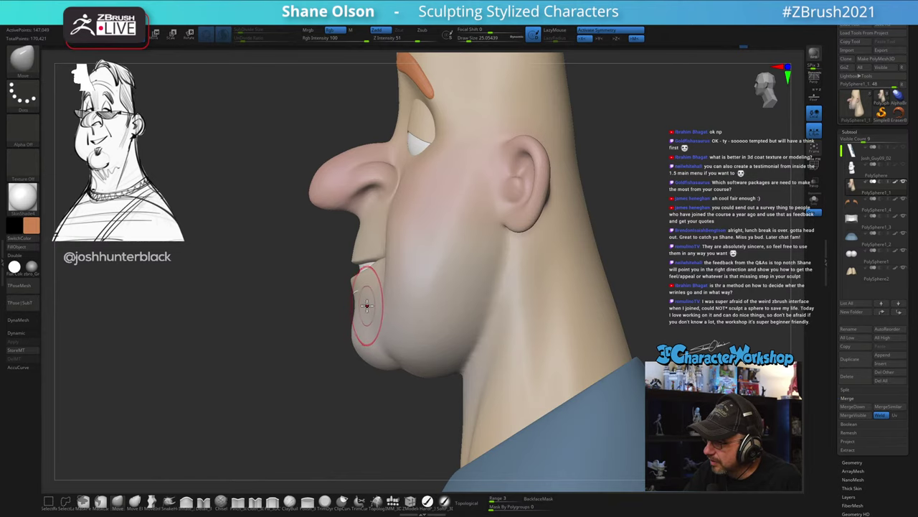
# Step: Refine the mouth and chin area with the Move brush at a draw size of about 20 and check the overall head
pyautogui.moveTo(368, 294)
pyautogui.mouseDown(button='right')
pyautogui.moveTo(383, 289)
pyautogui.moveTo(363, 297)
pyautogui.moveTo(370, 287)
pyautogui.moveTo(365, 307)
pyautogui.moveTo(379, 283)
pyautogui.moveTo(361, 293)
pyautogui.moveTo(349, 328)
pyautogui.moveTo(398, 303)
pyautogui.moveTo(387, 274)
pyautogui.moveTo(333, 309)
pyautogui.moveTo(371, 382)
pyautogui.moveTo(373, 305)
pyautogui.moveTo(323, 306)
pyautogui.mouseUp(button='right')
pyautogui.keyDown('alt'); pyautogui.click(347, 279); pyautogui.keyUp('alt')
pyautogui.moveTo(434, 318)
pyautogui.mouseDown(button='right')
pyautogui.moveTo(447, 308)
pyautogui.moveTo(426, 302)
pyautogui.mouseUp(button='right')
pyautogui.keyDown('alt'); pyautogui.click(426, 303); pyautogui.keyUp('alt')
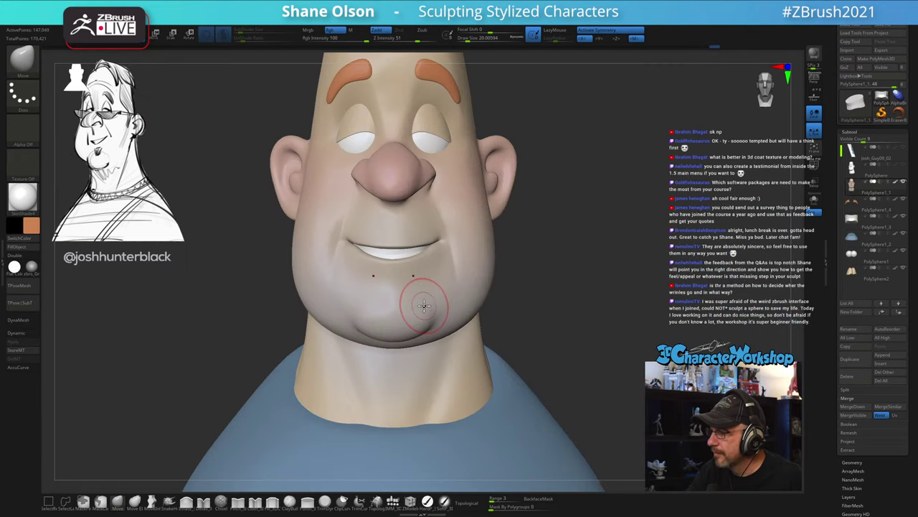
pyautogui.keyDown('alt'); pyautogui.click(546, 306); pyautogui.keyUp('alt')
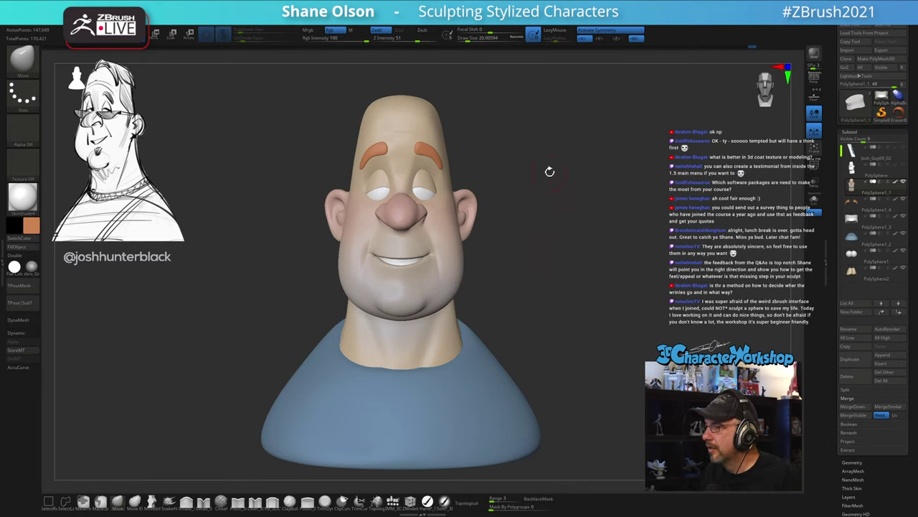
pyautogui.moveTo(550, 171); pyautogui.dragTo(483, 159, button='right')
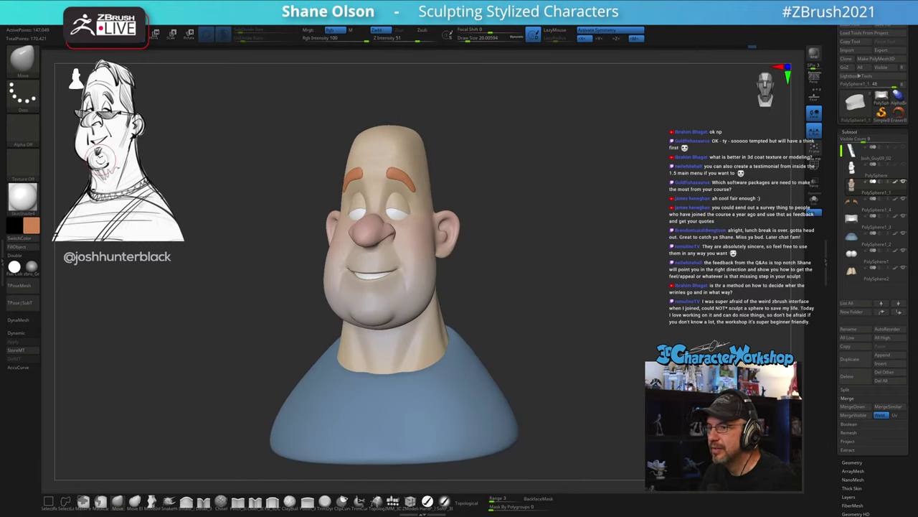
pyautogui.moveTo(564, 244)
pyautogui.mouseDown(button='right')
pyautogui.moveTo(586, 241)
pyautogui.moveTo(554, 246)
pyautogui.mouseUp(button='right')
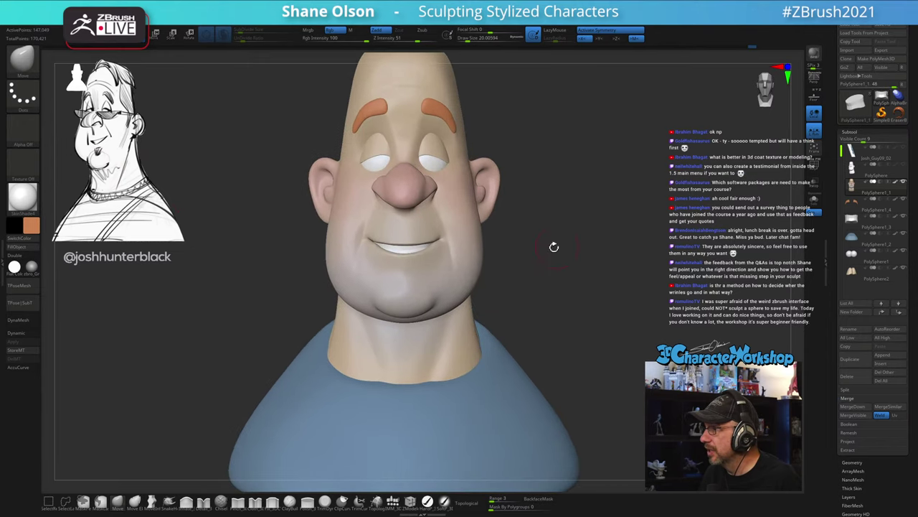
# Step: Insert a QuadSphere-2 mesh on the chin and split it off as its own subtool with Split Unmasked Points
pyautogui.click(394, 502)
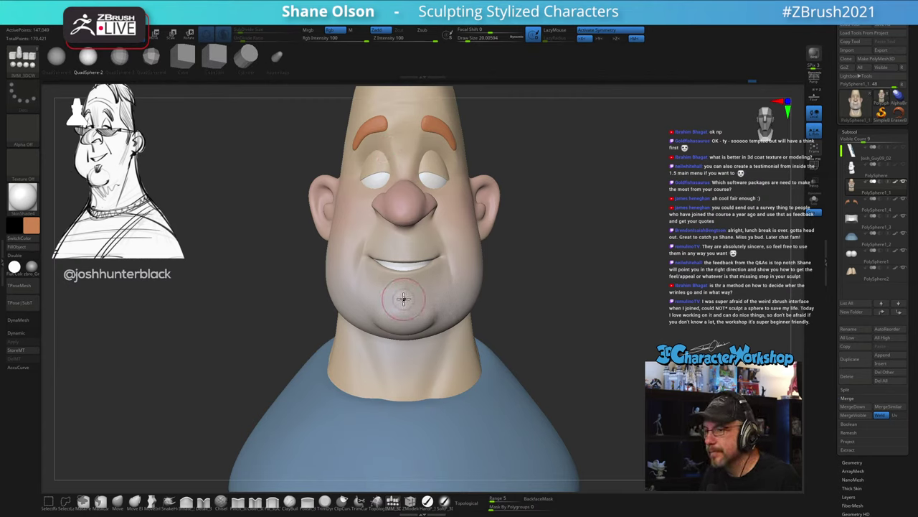
pyautogui.moveTo(404, 301); pyautogui.dragTo(408, 315)
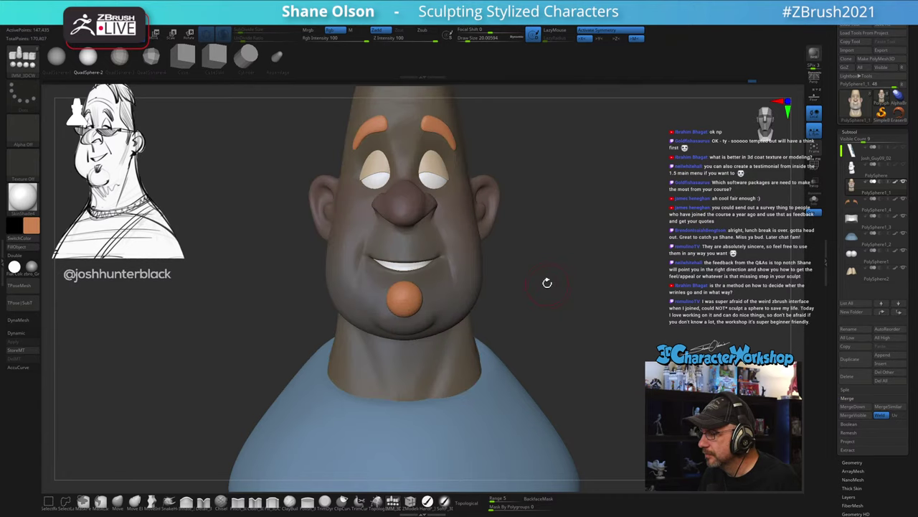
pyautogui.moveTo(548, 283); pyautogui.dragTo(334, 368)
pyautogui.press('space')
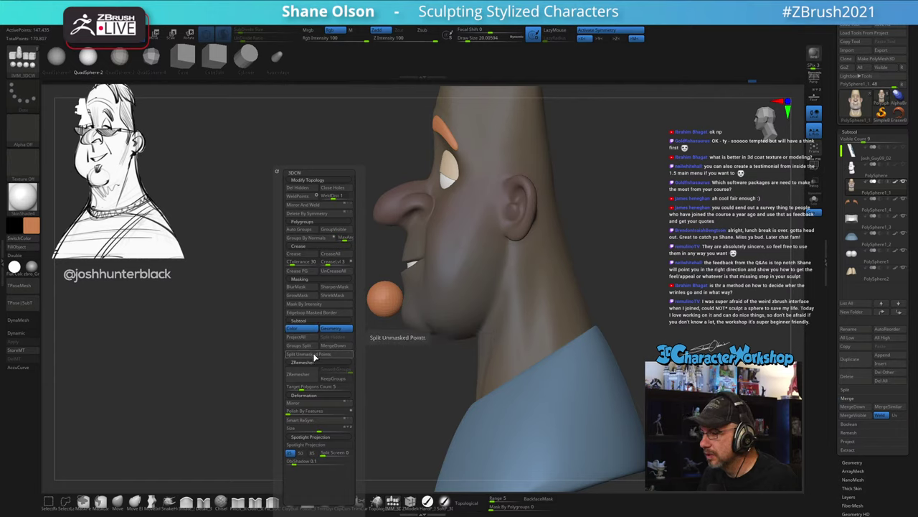
pyautogui.click(315, 354)
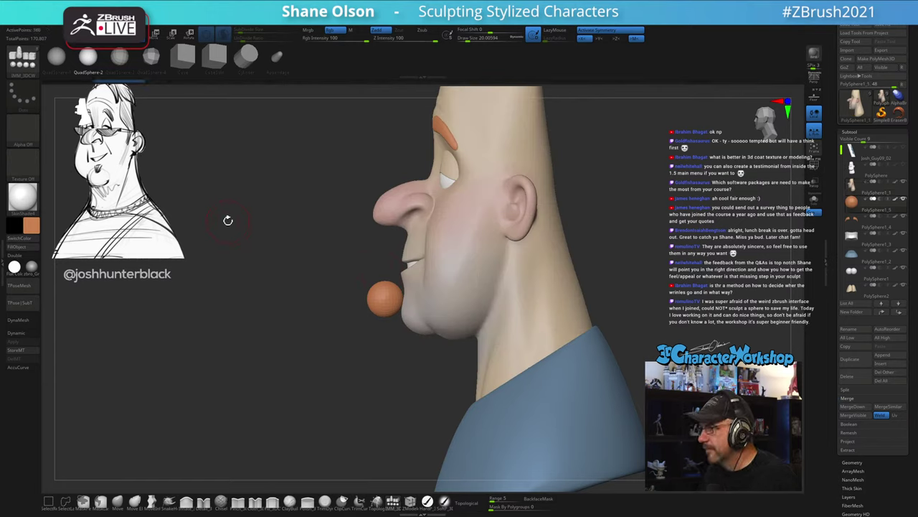
# Step: Flatten the orange sphere front to back and seat it against the front of the chin
pyautogui.moveTo(623, 264); pyautogui.dragTo(620, 281)
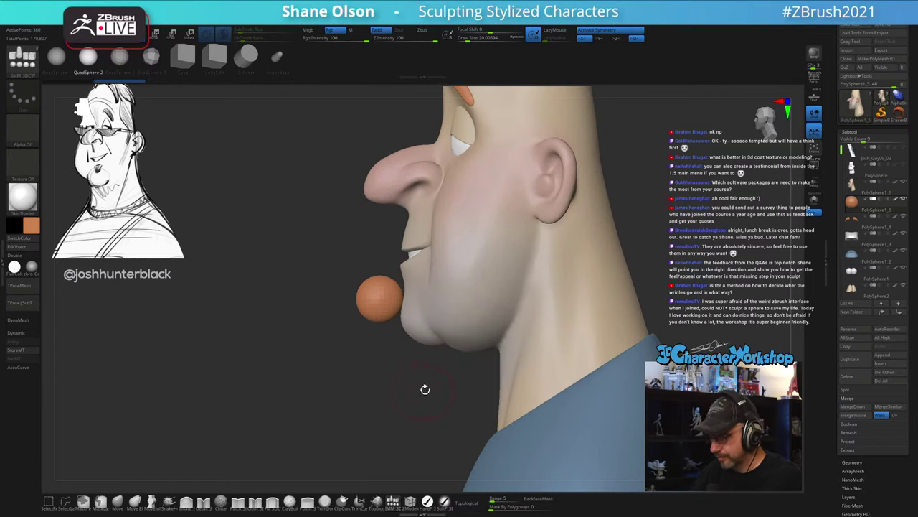
pyautogui.press('w')
pyautogui.moveTo(382, 295); pyautogui.dragTo(401, 296)
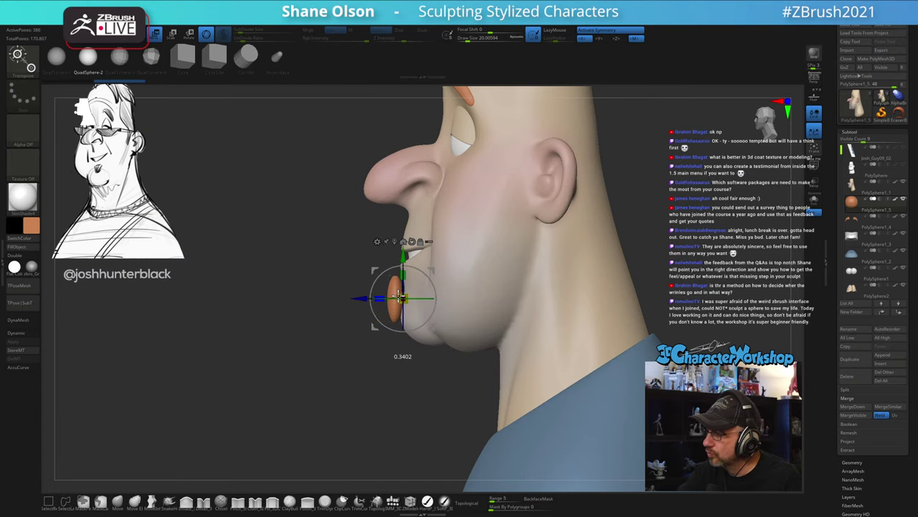
pyautogui.moveTo(338, 287); pyautogui.dragTo(448, 279)
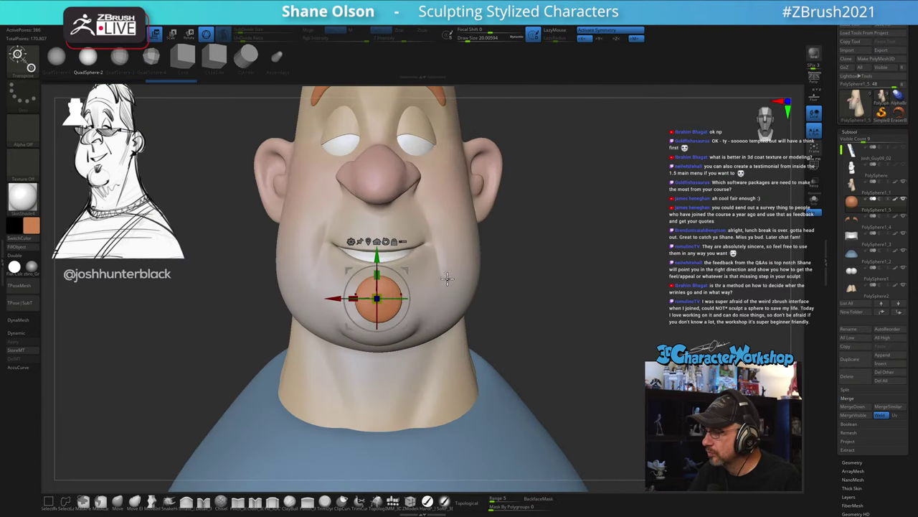
# Step: Tilt the flattened sphere along the chin and taper its lower end with the Move brush at a draw size of about 28.8
pyautogui.click(120, 503)
pyautogui.moveTo(410, 260)
pyautogui.keyDown('ctrl'); pyautogui.mouseDown(button='right')
pyautogui.moveTo(421, 303)
pyautogui.moveTo(377, 302)
pyautogui.mouseUp(button='right'); pyautogui.keyUp('ctrl')
pyautogui.press('s')
pyautogui.moveTo(406, 327); pyautogui.dragTo(405, 322)
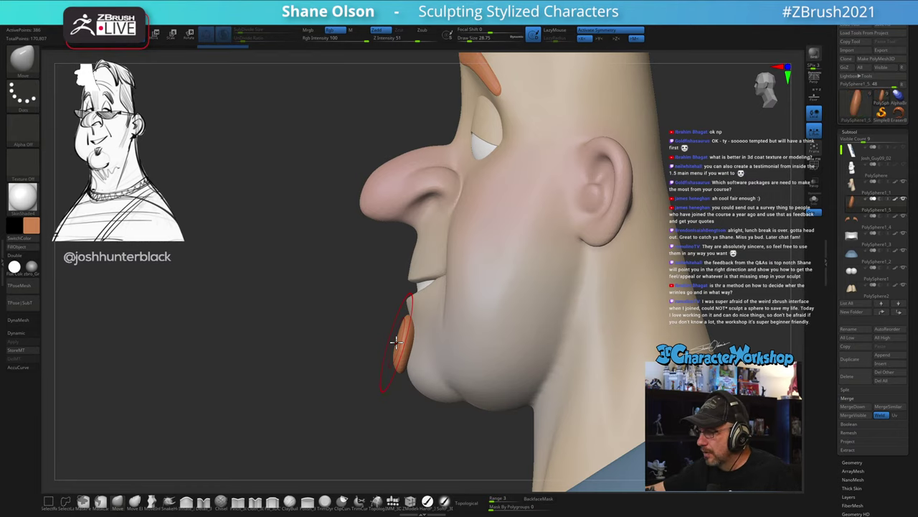
pyautogui.moveTo(403, 405); pyautogui.dragTo(435, 388)
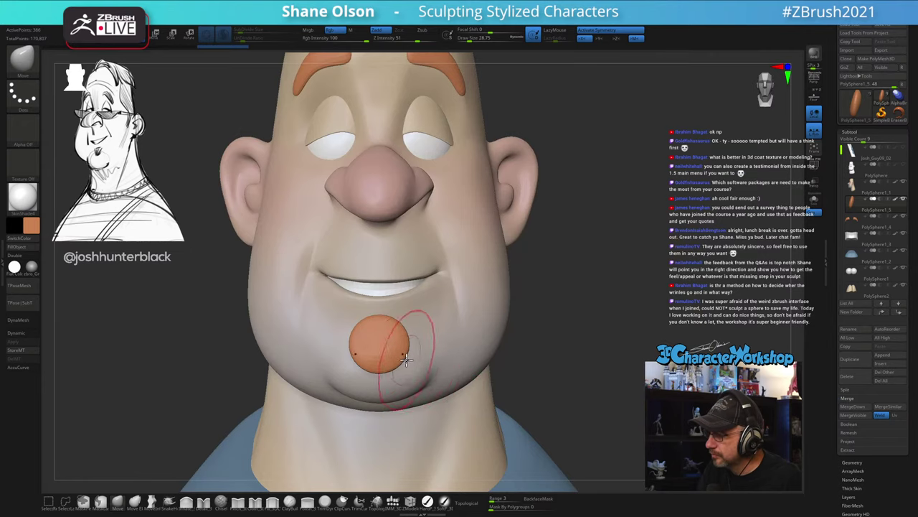
pyautogui.moveTo(391, 365); pyautogui.dragTo(388, 363)
# Step: Fit the goatee's sides to the chin and pull out its upper corners with the Move brush, down to a draw size of about 14.2
pyautogui.moveTo(418, 332); pyautogui.dragTo(404, 338, button='right')
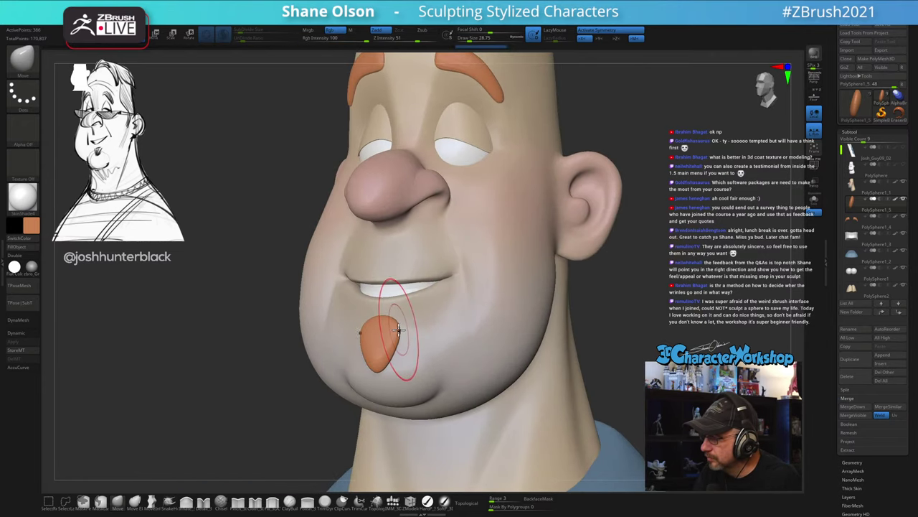
pyautogui.moveTo(404, 337); pyautogui.dragTo(408, 348)
pyautogui.moveTo(408, 349); pyautogui.dragTo(395, 353, button='right')
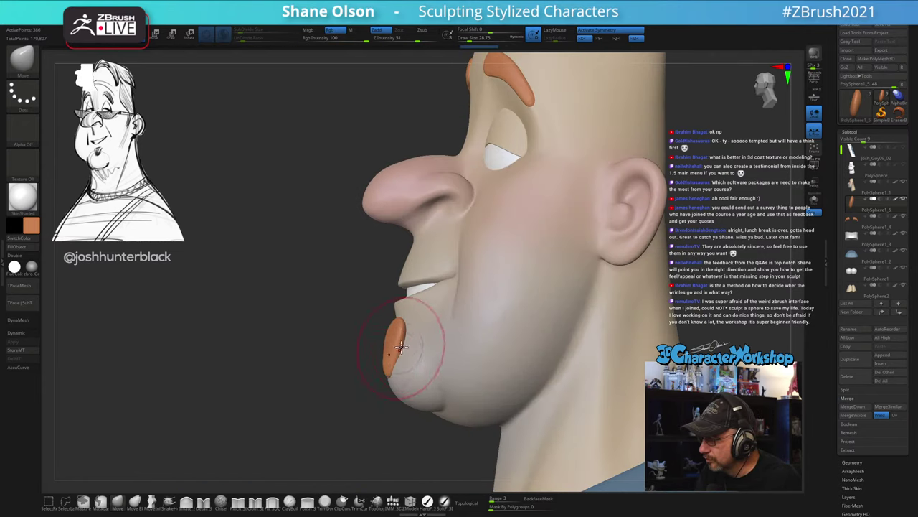
pyautogui.moveTo(421, 328); pyautogui.dragTo(390, 344)
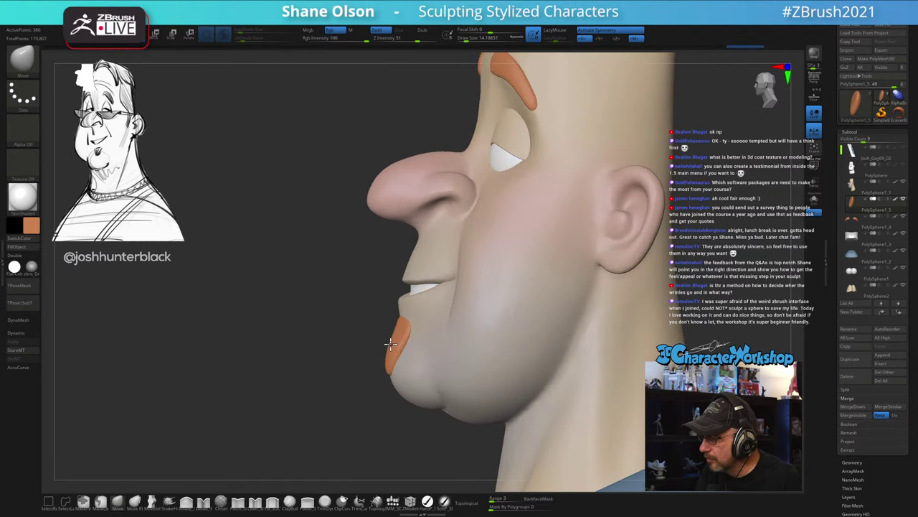
pyautogui.moveTo(394, 328); pyautogui.dragTo(435, 323, button='right')
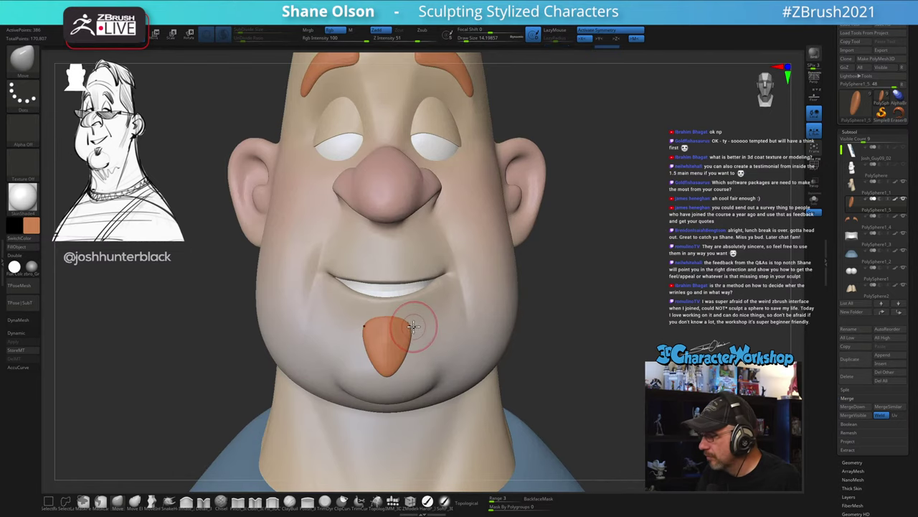
pyautogui.moveTo(409, 328); pyautogui.dragTo(414, 325)
pyautogui.keyDown('ctrl'); pyautogui.moveTo(410, 314); pyautogui.dragTo(406, 328, button='right'); pyautogui.keyUp('ctrl')
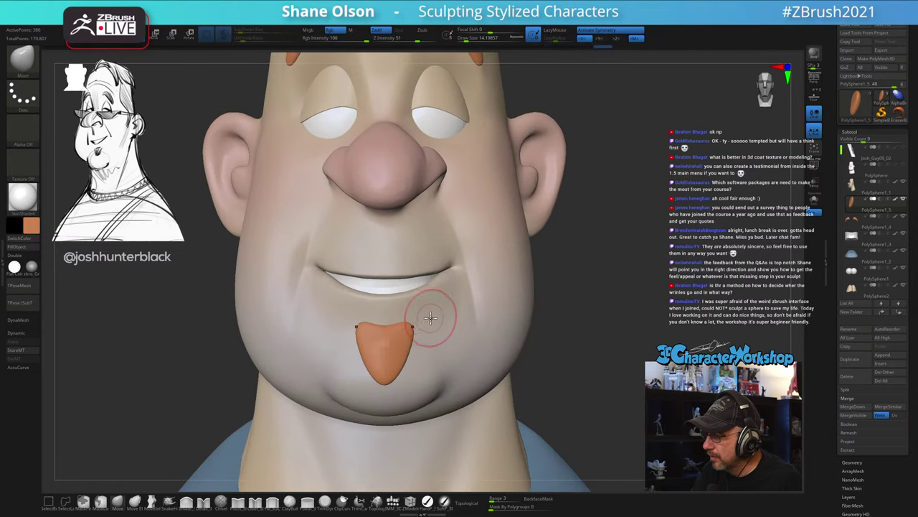
pyautogui.moveTo(430, 318)
pyautogui.mouseDown()
pyautogui.moveTo(419, 326)
pyautogui.moveTo(441, 334)
pyautogui.moveTo(404, 369)
pyautogui.moveTo(435, 352)
pyautogui.mouseUp()
# Step: Turn off symmetry, scale down and shorten the goatee below the lower lip, and check its fit in profile
pyautogui.press('w')
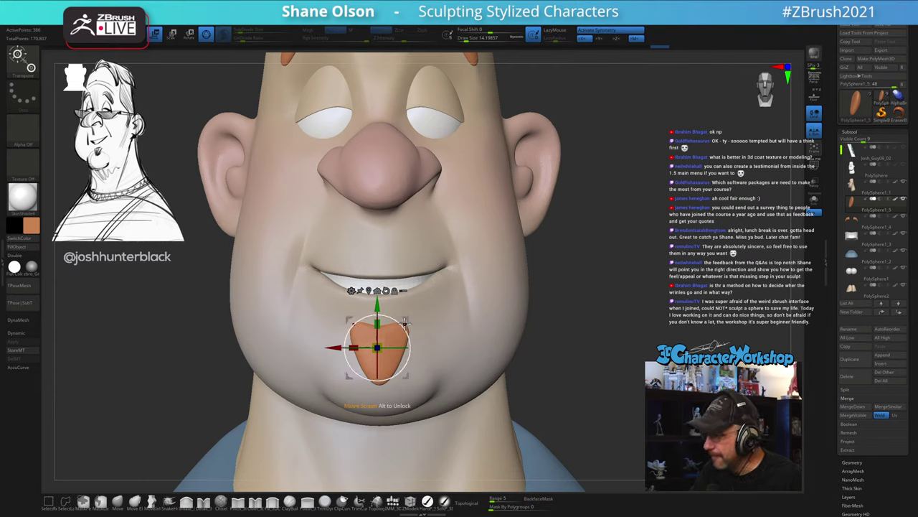
pyautogui.press('x')
pyautogui.press('c')
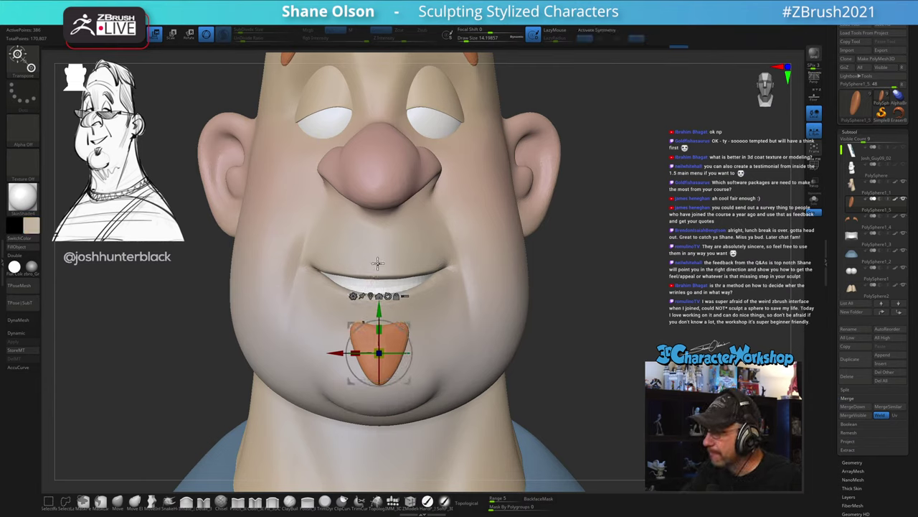
pyautogui.click(383, 322)
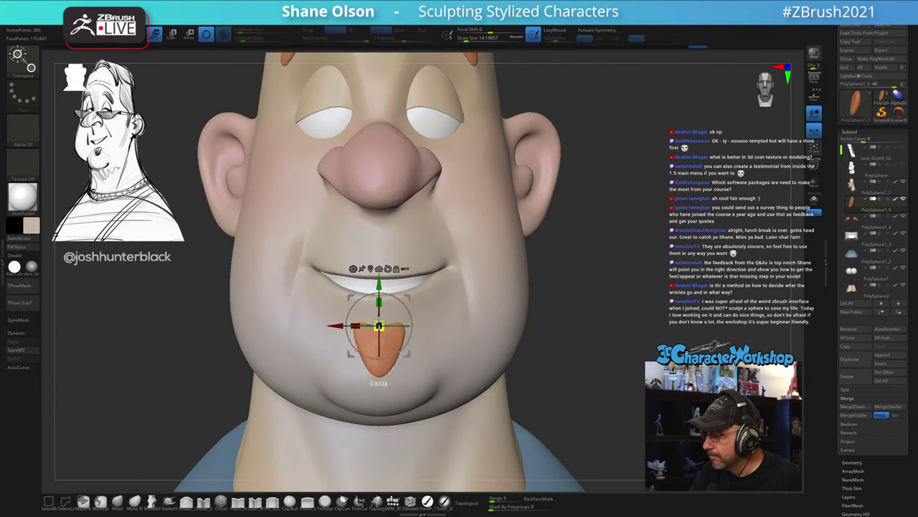
pyautogui.moveTo(378, 285); pyautogui.dragTo(381, 304)
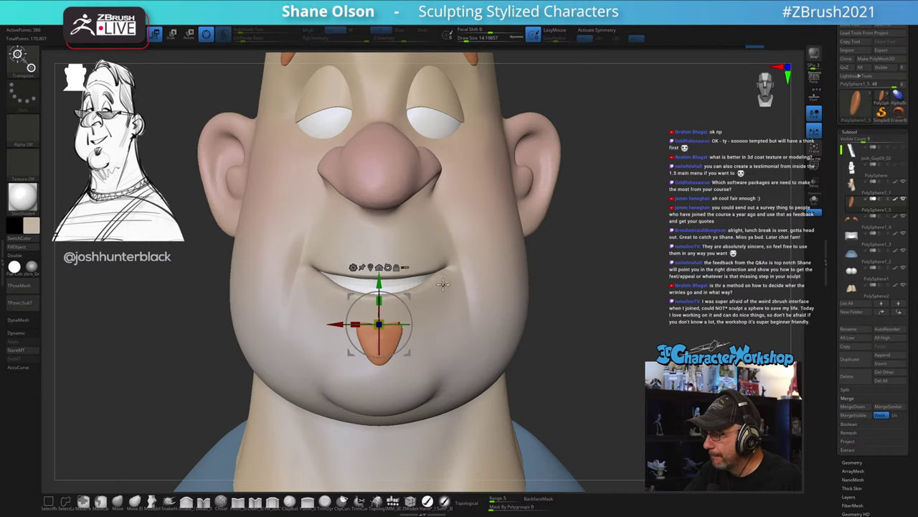
pyautogui.moveTo(443, 284)
pyautogui.mouseDown(button='right')
pyautogui.moveTo(445, 330)
pyautogui.moveTo(459, 346)
pyautogui.mouseUp(button='right')
pyautogui.press('q')
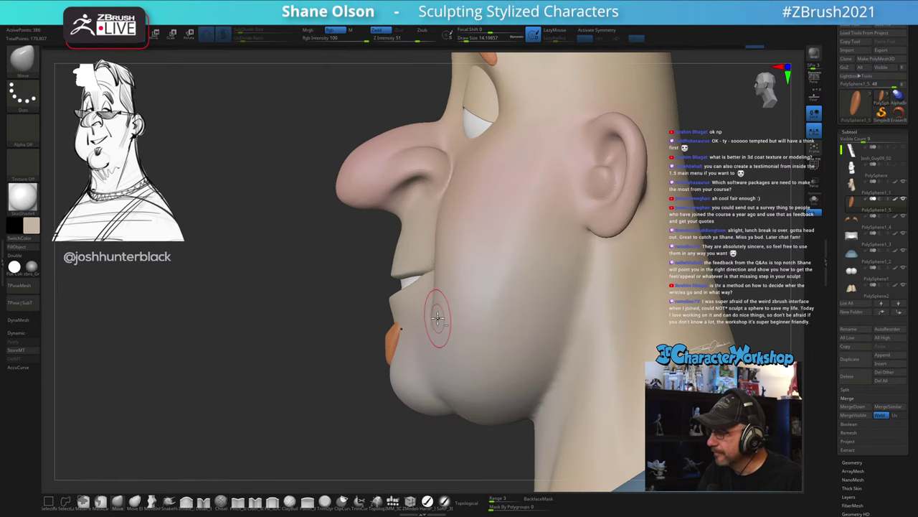
pyautogui.moveTo(437, 318); pyautogui.dragTo(505, 258)
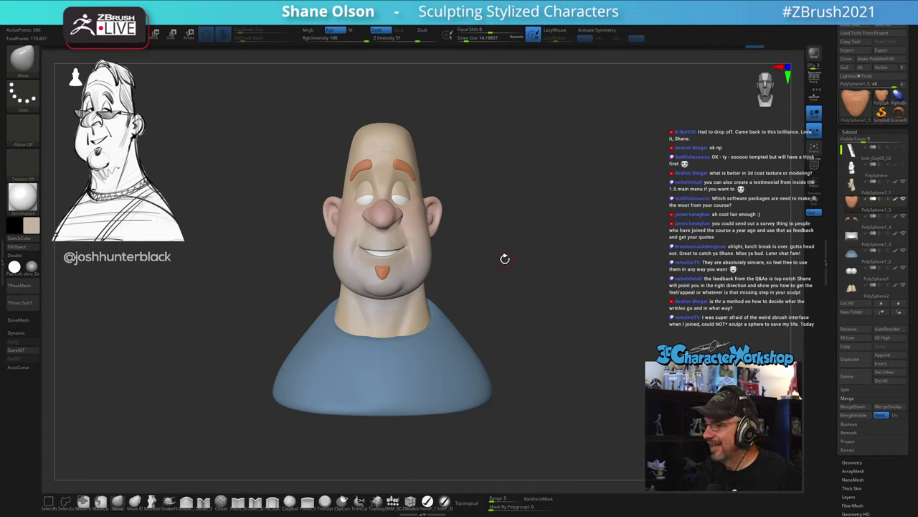
# Step: Select the head and smooth the cheek beside the mouth corner at a draw size of about 18.5
pyautogui.moveTo(545, 227)
pyautogui.keyDown('alt'); pyautogui.mouseDown()
pyautogui.moveTo(543, 236)
pyautogui.moveTo(523, 219)
pyautogui.moveTo(510, 263)
pyautogui.moveTo(518, 332)
pyautogui.mouseUp(); pyautogui.keyUp('alt')
pyautogui.press('s')
pyautogui.click(518, 234)
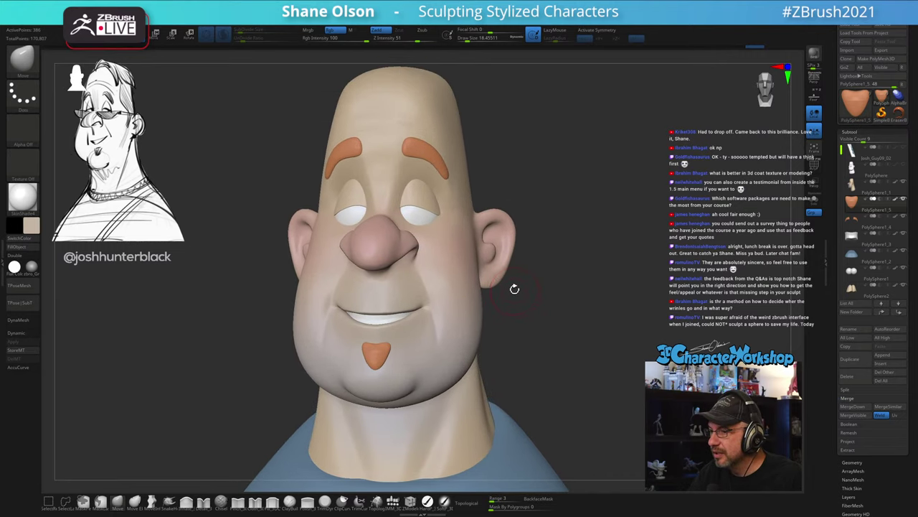
pyautogui.keyDown('alt'); pyautogui.click(443, 335); pyautogui.keyUp('alt')
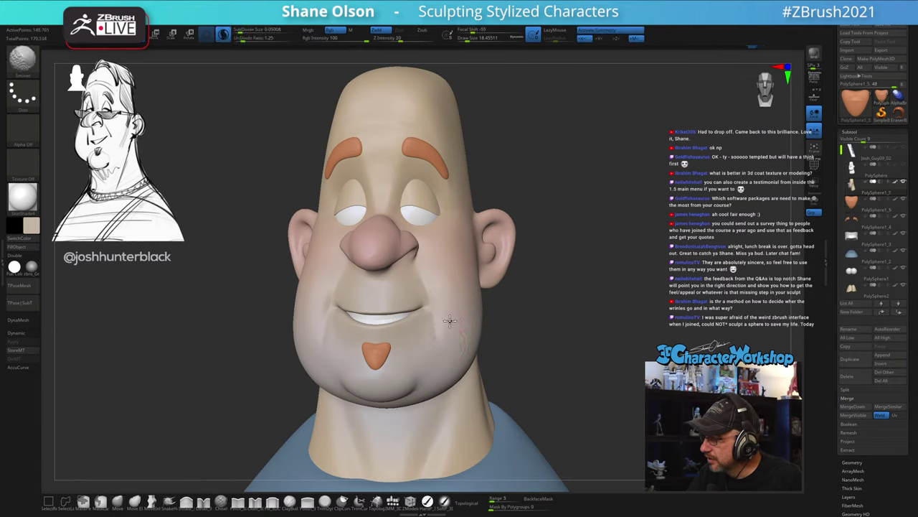
pyautogui.keyDown('shift'); pyautogui.moveTo(455, 291); pyautogui.dragTo(450, 313); pyautogui.keyUp('shift')
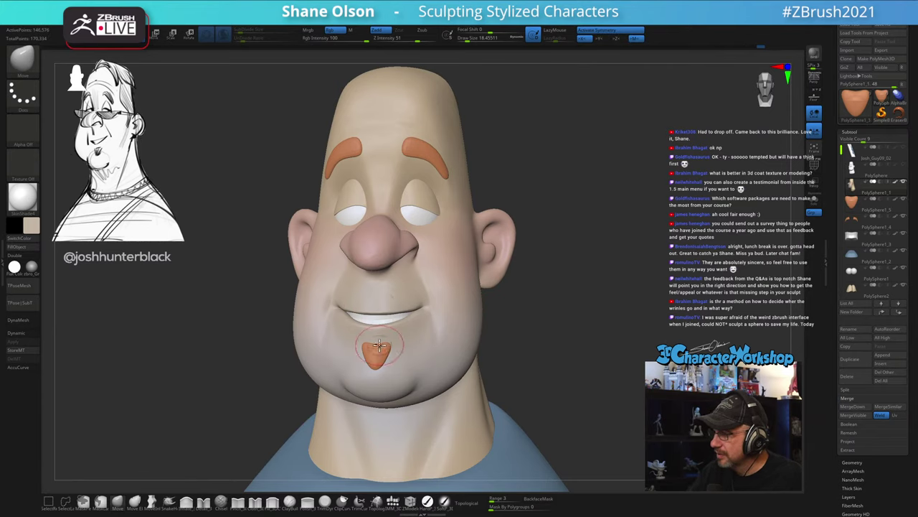
# Step: Sculpt a soft philtrum between the nose and upper lip at a draw size of about 10.5 and smooth it
pyautogui.click(256, 501)
pyautogui.press('s')
pyautogui.moveTo(374, 291); pyautogui.dragTo(372, 291)
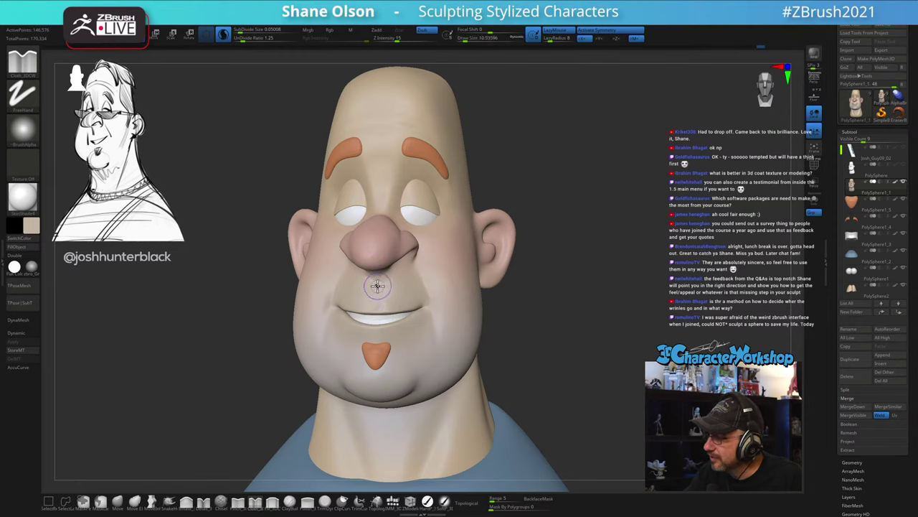
pyautogui.moveTo(378, 286)
pyautogui.mouseDown(button='right')
pyautogui.moveTo(408, 297)
pyautogui.moveTo(385, 302)
pyautogui.mouseUp(button='right')
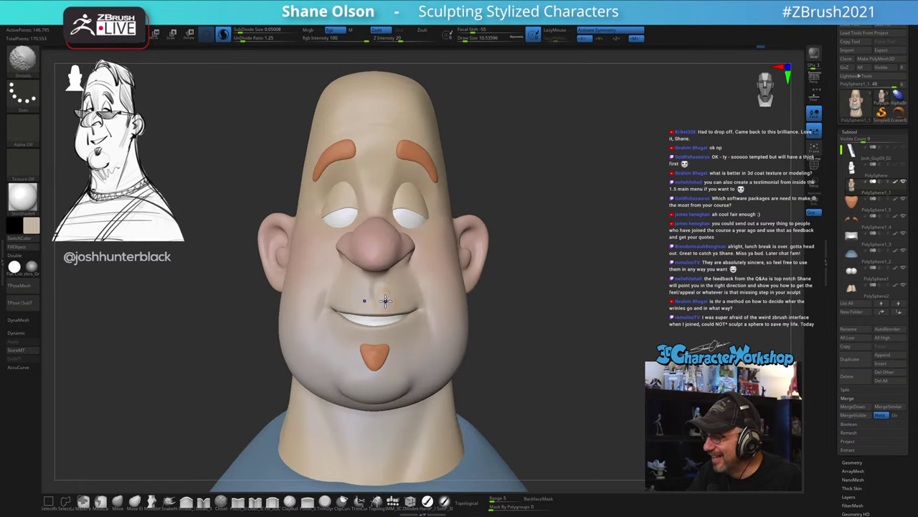
pyautogui.keyDown('shift'); pyautogui.moveTo(386, 285); pyautogui.dragTo(403, 307); pyautogui.keyUp('shift')
pyautogui.moveTo(521, 330)
pyautogui.mouseDown()
pyautogui.moveTo(507, 359)
pyautogui.moveTo(554, 349)
pyautogui.mouseUp()
pyautogui.moveTo(553, 349)
pyautogui.mouseDown(button='right')
pyautogui.moveTo(529, 353)
pyautogui.moveTo(523, 334)
pyautogui.moveTo(500, 338)
pyautogui.moveTo(550, 323)
pyautogui.moveTo(556, 342)
pyautogui.moveTo(539, 359)
pyautogui.moveTo(565, 350)
pyautogui.mouseUp(button='right')
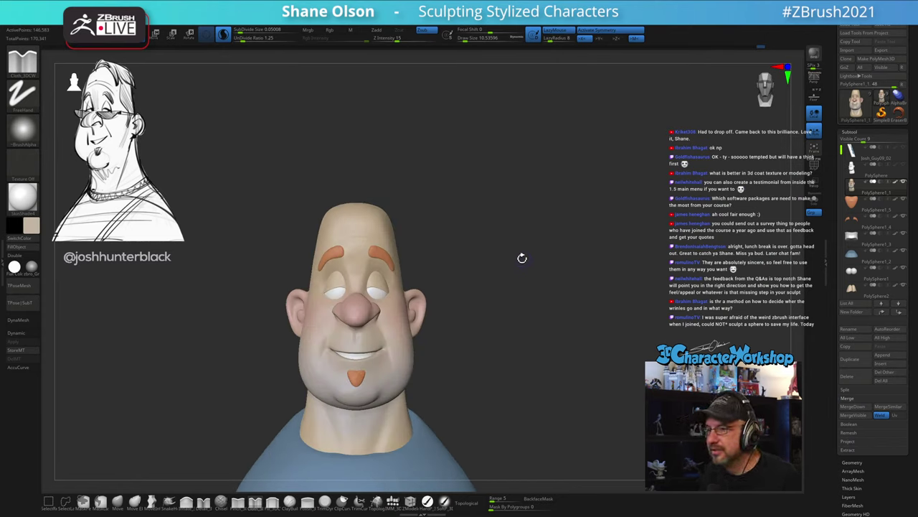
# Step: Select the eyelids and adjust their outer corners with the Move brush at a draw size of about 25
pyautogui.moveTo(521, 257)
pyautogui.mouseDown(button='right')
pyautogui.moveTo(525, 266)
pyautogui.moveTo(513, 244)
pyautogui.mouseUp(button='right')
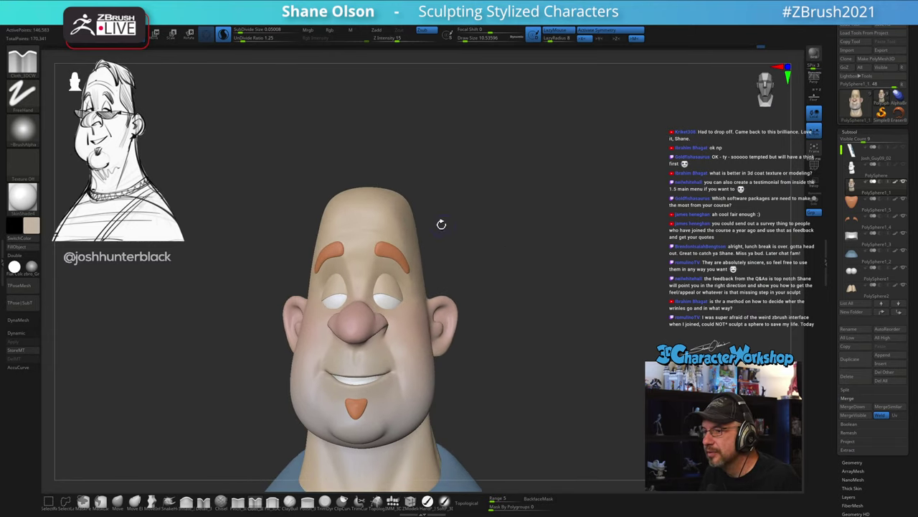
pyautogui.keyDown('ctrl'); pyautogui.moveTo(514, 244); pyautogui.dragTo(508, 264, button='right'); pyautogui.keyUp('ctrl')
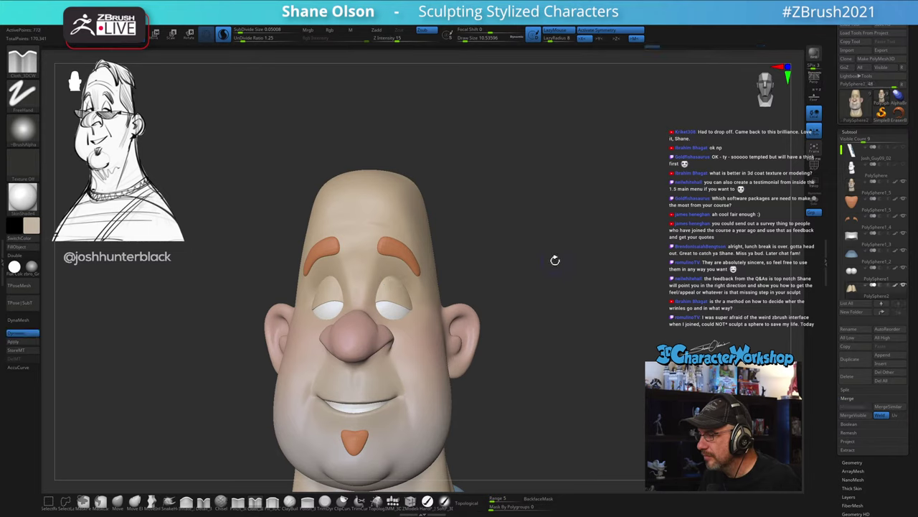
pyautogui.press('w')
pyautogui.click(117, 500)
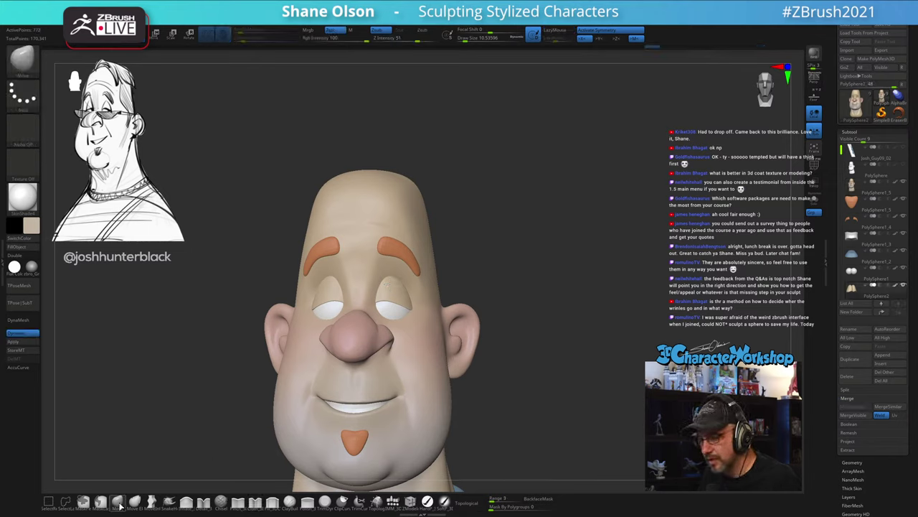
pyautogui.moveTo(558, 247)
pyautogui.mouseDown()
pyautogui.moveTo(567, 230)
pyautogui.moveTo(431, 298)
pyautogui.mouseUp()
pyautogui.press('s')
pyautogui.click(415, 296)
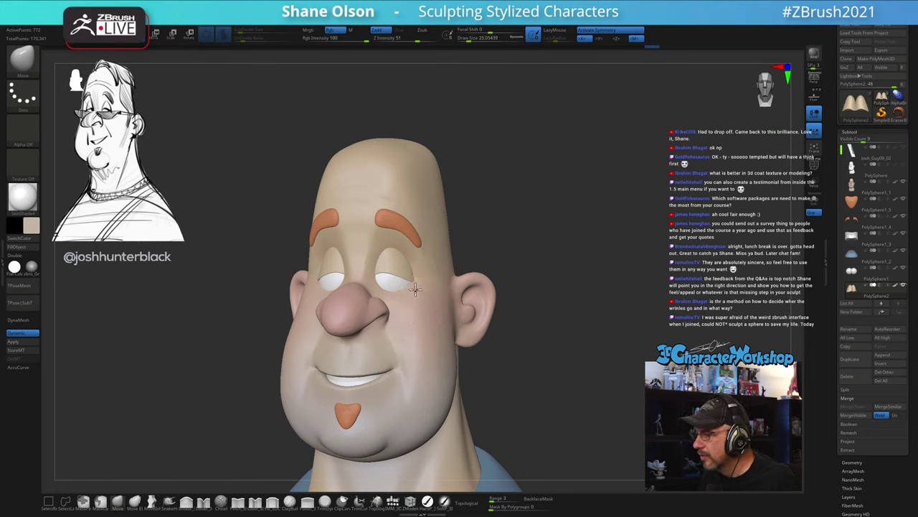
pyautogui.moveTo(507, 280); pyautogui.dragTo(560, 264)
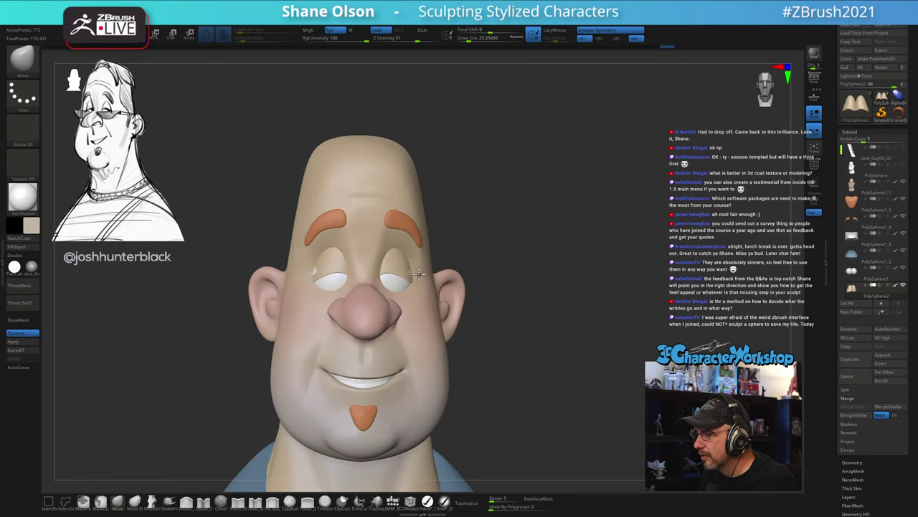
# Step: Isolate the eyelids, smooth their curved front surfaces and outer ends at a draw size of about 23.3, and show the whole character again
pyautogui.click(805, 199)
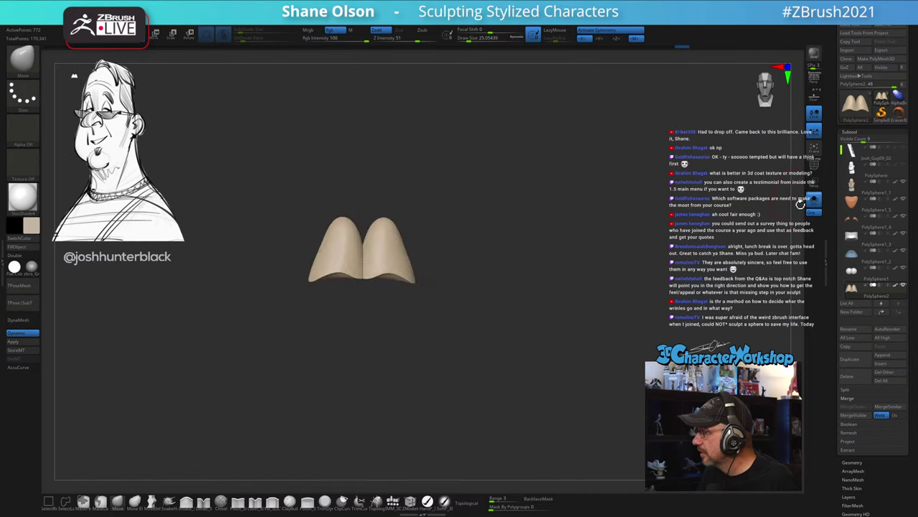
pyautogui.moveTo(554, 250); pyautogui.dragTo(532, 224)
pyautogui.press('f')
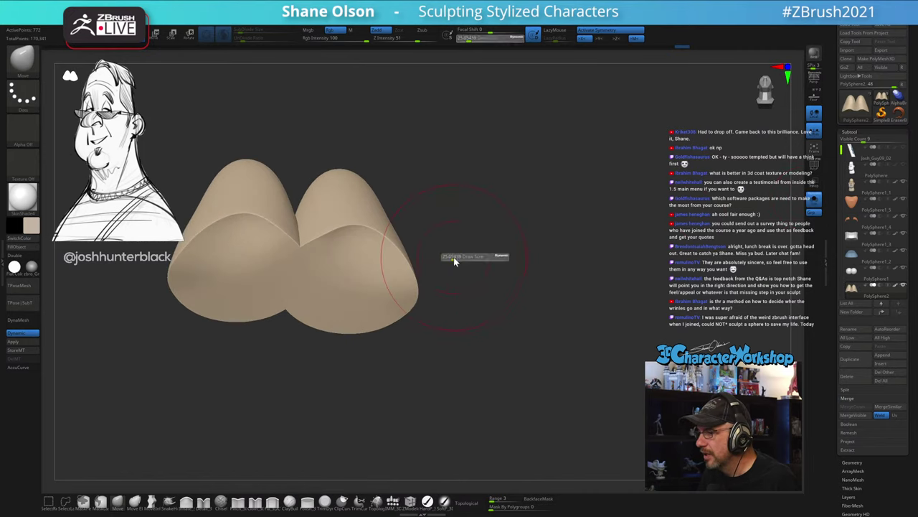
pyautogui.press('ctrl')
pyautogui.press('shift')
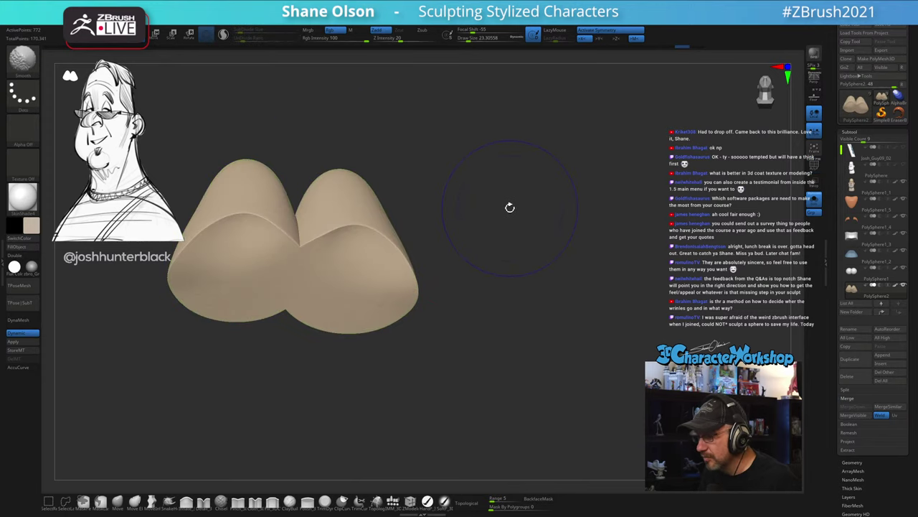
pyautogui.keyDown('shift'); pyautogui.moveTo(349, 252); pyautogui.dragTo(395, 270); pyautogui.keyUp('shift')
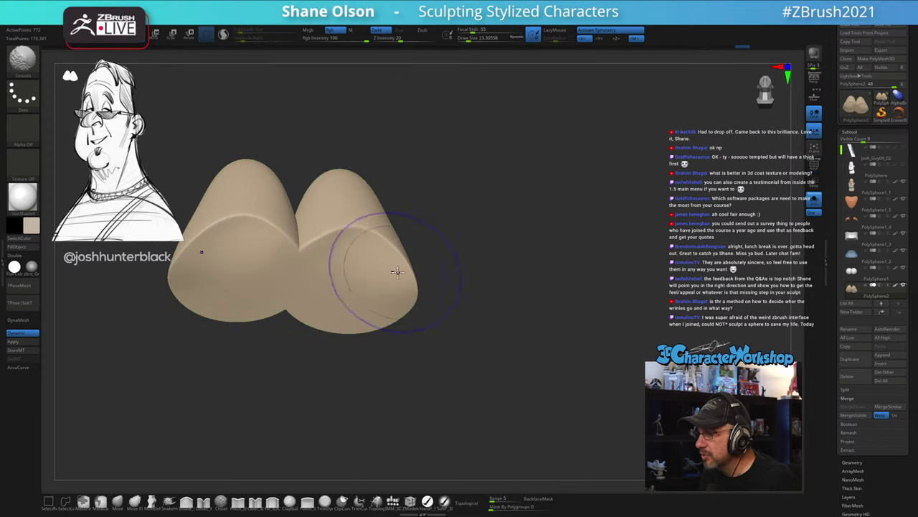
pyautogui.moveTo(452, 248); pyautogui.dragTo(498, 231)
pyautogui.keyDown('shift'); pyautogui.moveTo(418, 295); pyautogui.dragTo(425, 300); pyautogui.keyUp('shift')
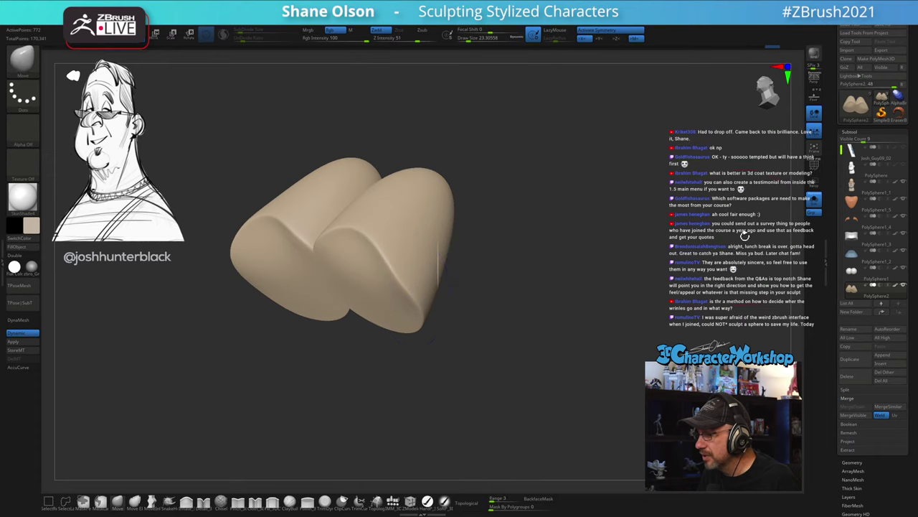
pyautogui.click(818, 205)
# Step: Refine the eyelids' fit over the eyeballs with the Move brush, reducing the draw size to about 18.5, 12.9 and 9.4
pyautogui.moveTo(640, 317); pyautogui.dragTo(431, 264)
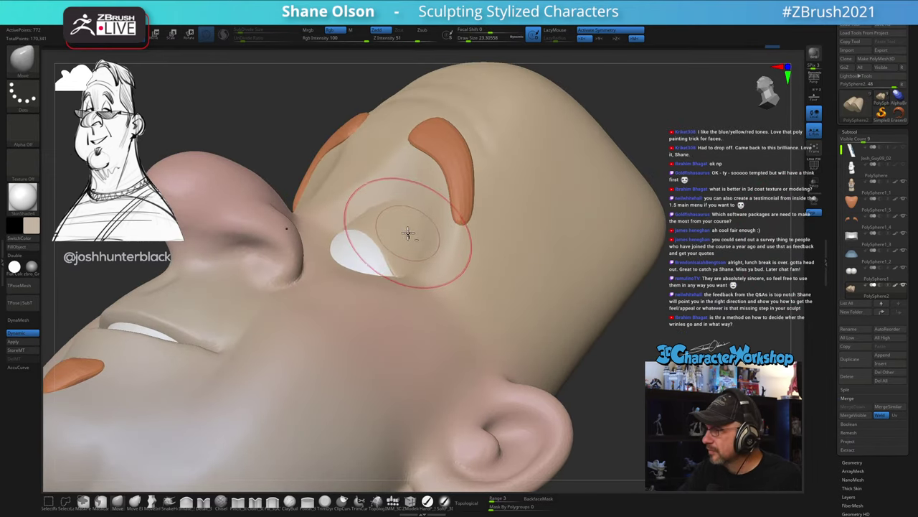
pyautogui.moveTo(406, 234); pyautogui.dragTo(402, 251, button='right')
pyautogui.press('s')
pyautogui.moveTo(369, 268); pyautogui.dragTo(364, 267)
pyautogui.moveTo(369, 248)
pyautogui.mouseDown(button='right')
pyautogui.moveTo(370, 313)
pyautogui.moveTo(363, 259)
pyautogui.moveTo(447, 262)
pyautogui.moveTo(449, 242)
pyautogui.moveTo(480, 316)
pyautogui.moveTo(513, 297)
pyautogui.moveTo(527, 310)
pyautogui.moveTo(420, 267)
pyautogui.moveTo(401, 233)
pyautogui.moveTo(402, 241)
pyautogui.moveTo(605, 285)
pyautogui.mouseUp(button='right')
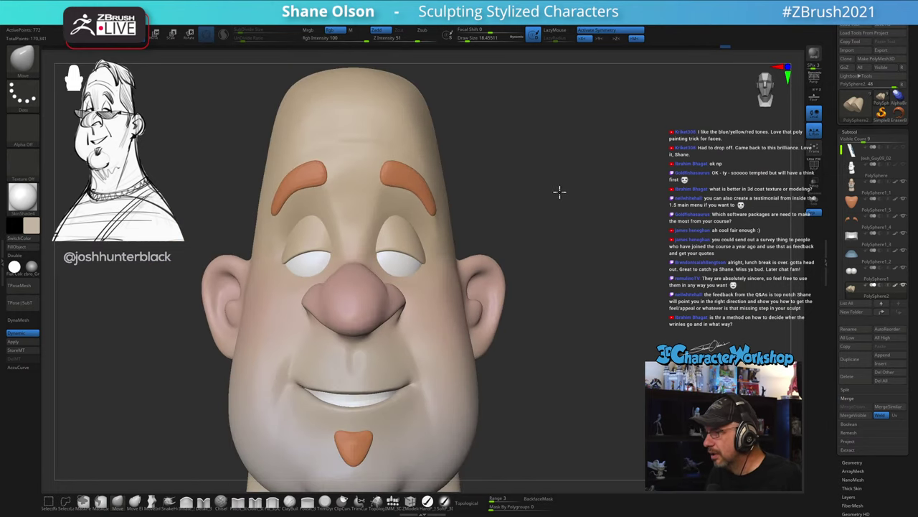
pyautogui.keyDown('alt'); pyautogui.moveTo(560, 192); pyautogui.dragTo(552, 180, button='right'); pyautogui.keyUp('alt')
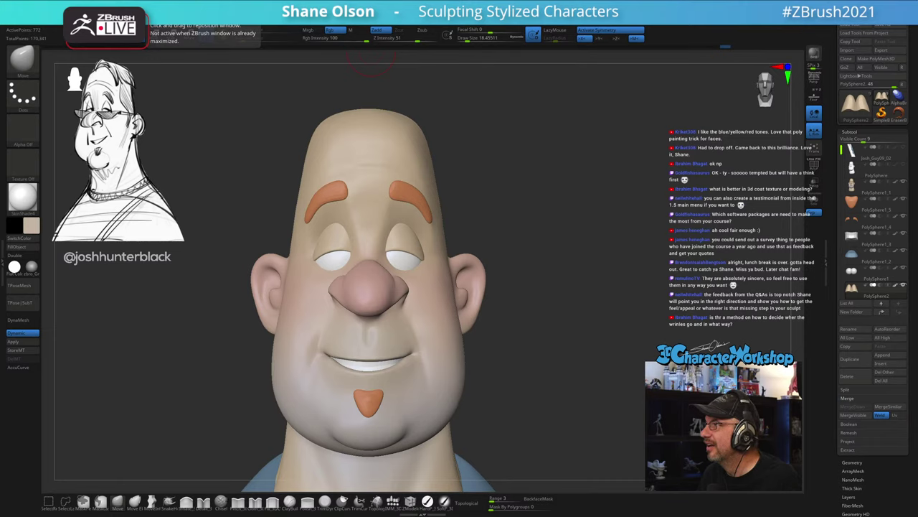
pyautogui.moveTo(578, 255); pyautogui.dragTo(581, 244)
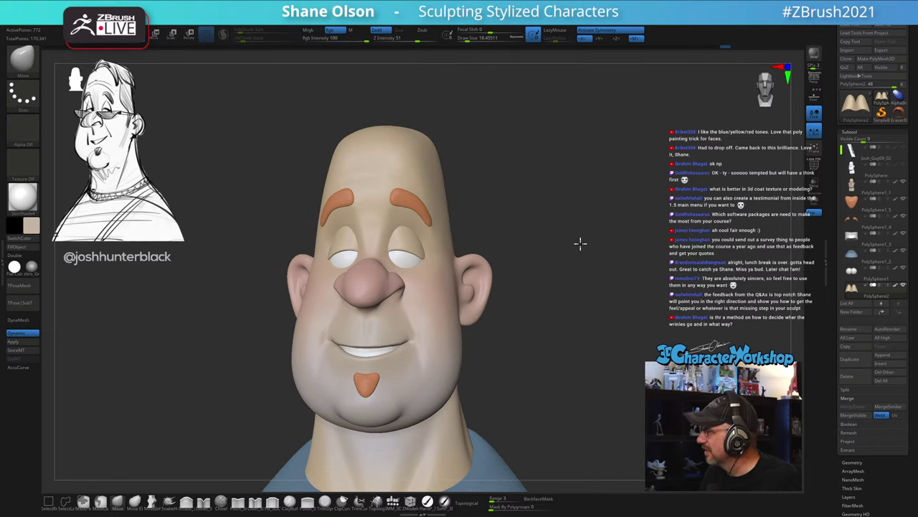
pyautogui.moveTo(505, 246); pyautogui.dragTo(528, 248)
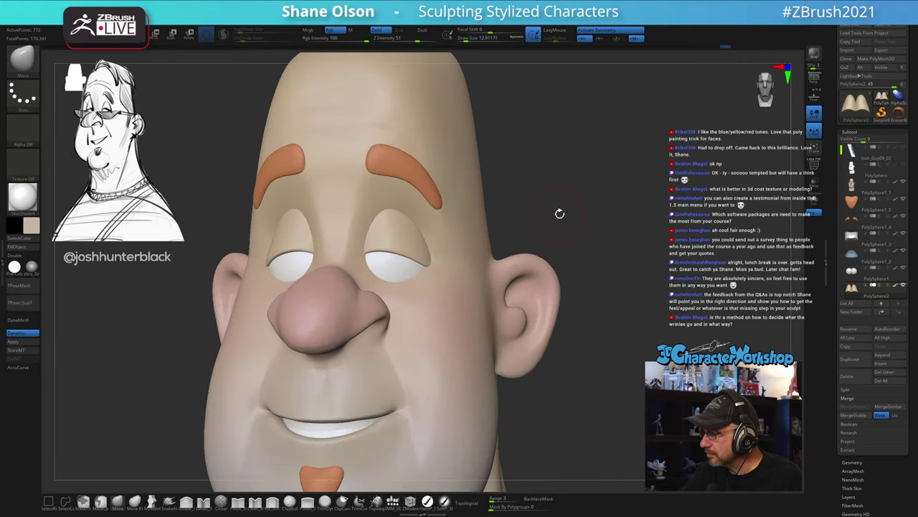
pyautogui.moveTo(558, 211); pyautogui.dragTo(560, 240)
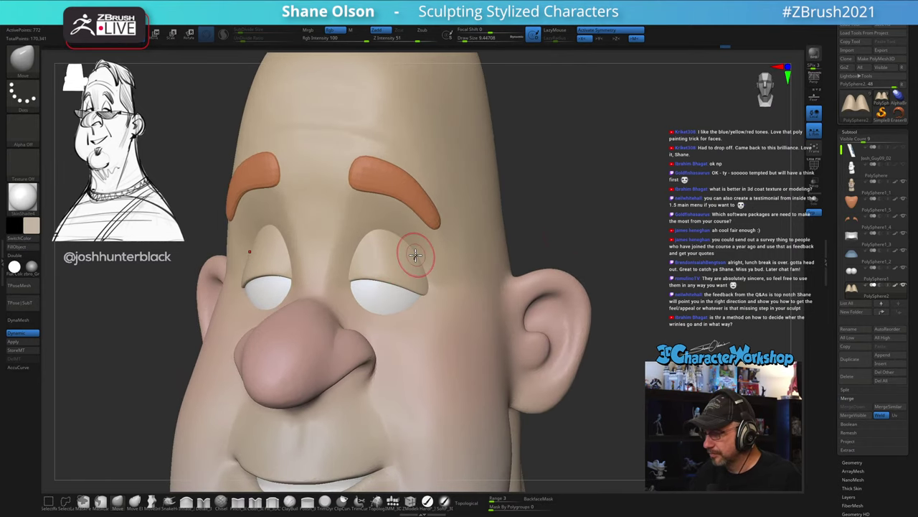
# Step: Draw a narrow grid of curves along the eyelid's lower edge with the Topology brush at a draw size of about 4.3 and trim the loose ends
pyautogui.click(377, 504)
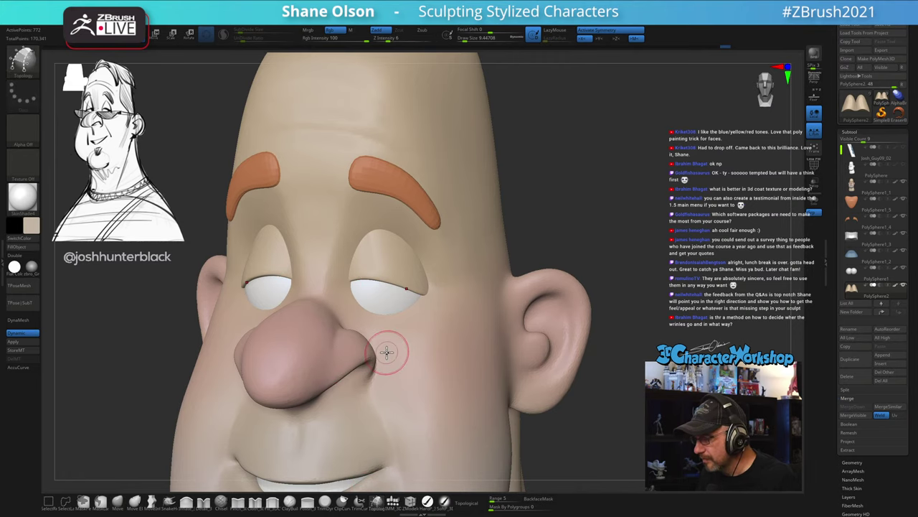
pyautogui.press('s')
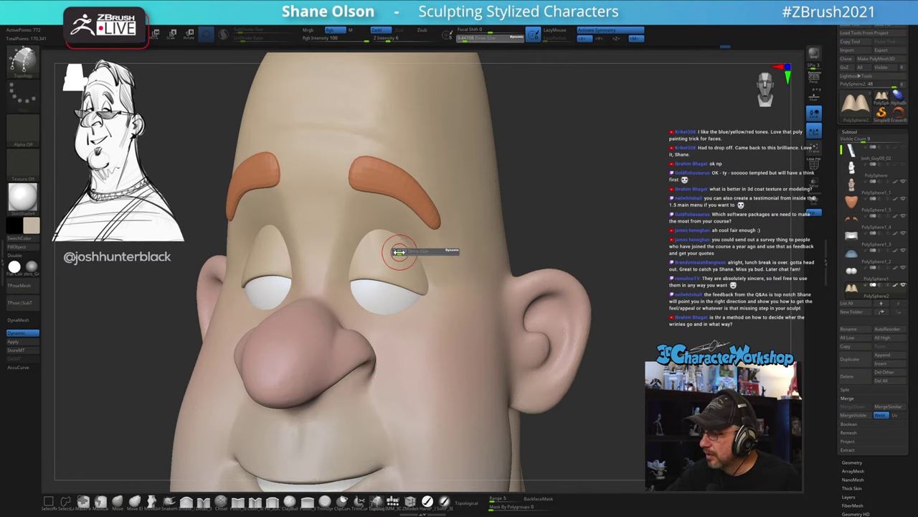
pyautogui.moveTo(402, 253); pyautogui.dragTo(397, 253)
pyautogui.moveTo(388, 252); pyautogui.dragTo(370, 257, button='right')
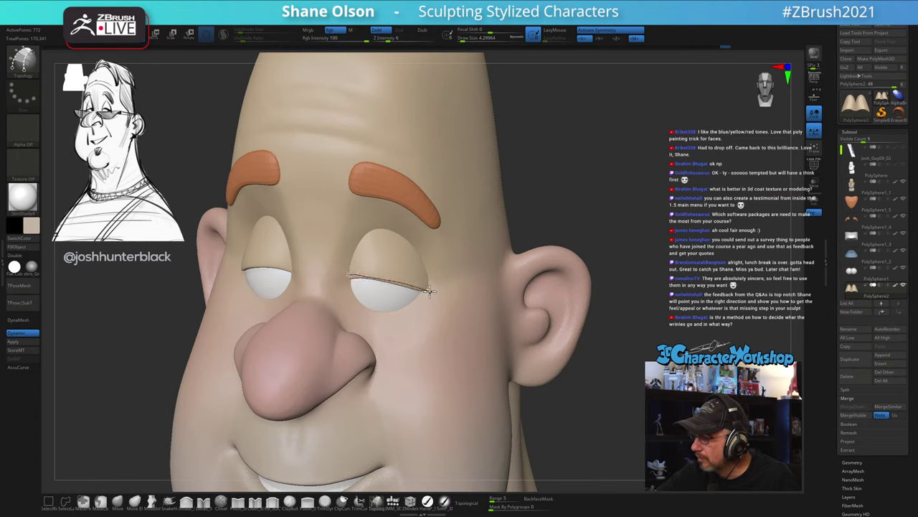
pyautogui.moveTo(430, 291); pyautogui.dragTo(431, 291)
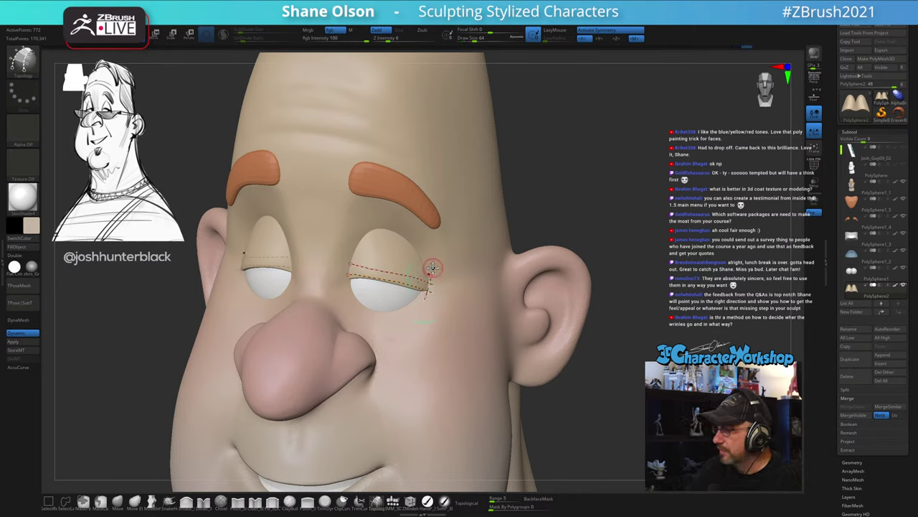
pyautogui.moveTo(357, 257); pyautogui.dragTo(349, 293)
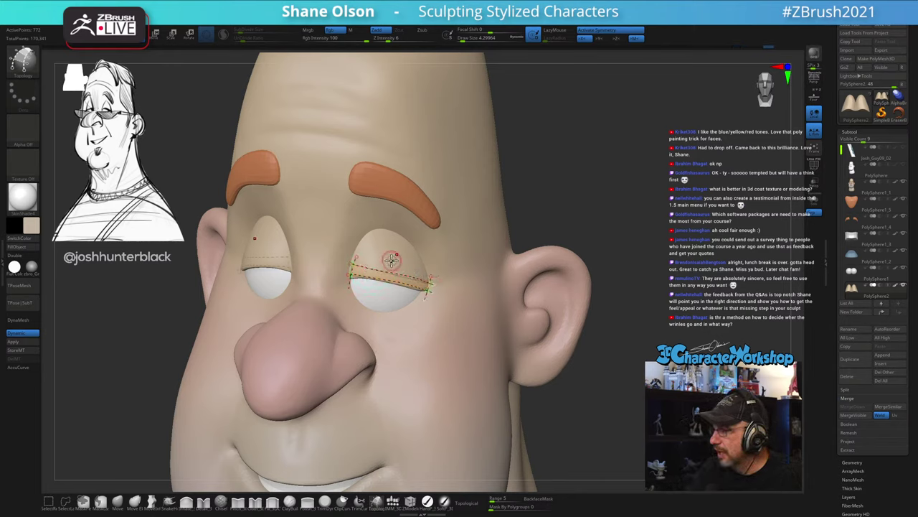
pyautogui.moveTo(391, 262)
pyautogui.mouseDown()
pyautogui.moveTo(383, 298)
pyautogui.moveTo(361, 286)
pyautogui.moveTo(371, 296)
pyautogui.mouseUp()
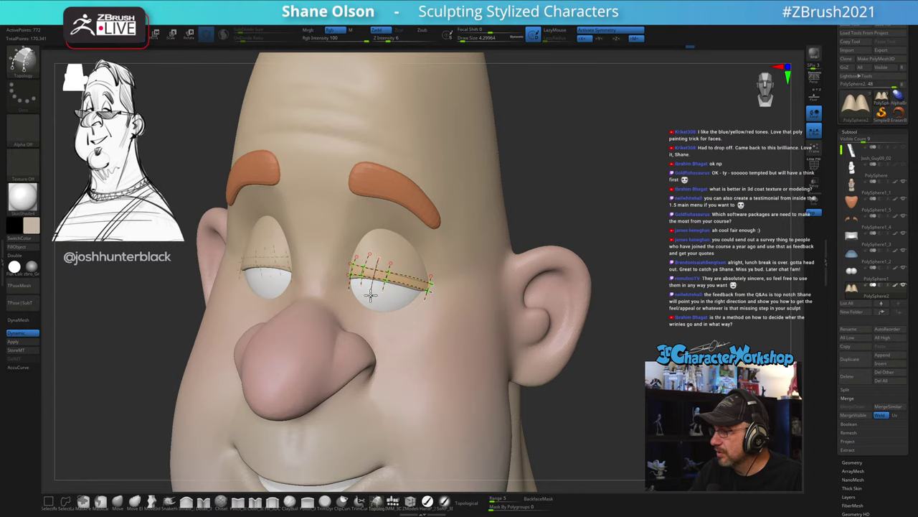
pyautogui.moveTo(405, 263)
pyautogui.mouseDown()
pyautogui.moveTo(397, 297)
pyautogui.moveTo(406, 302)
pyautogui.mouseUp()
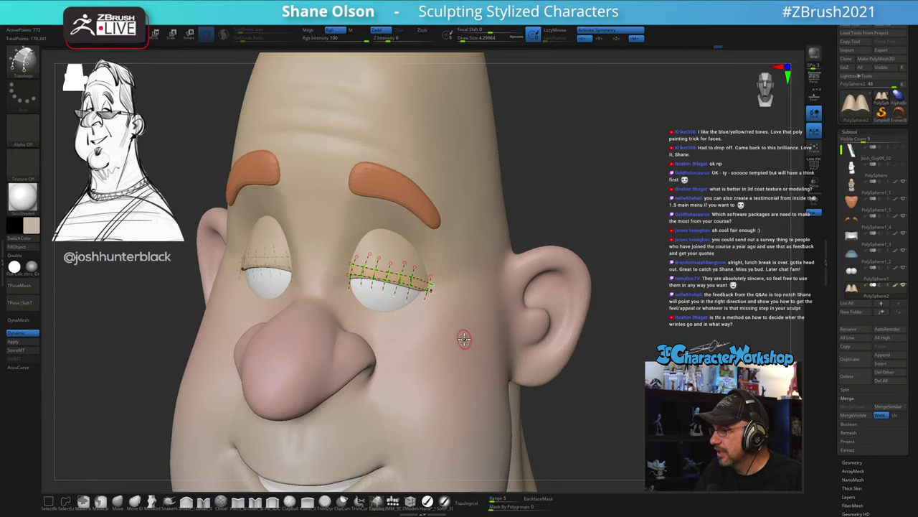
pyautogui.moveTo(464, 339); pyautogui.dragTo(467, 328, button='right')
pyautogui.keyDown('alt'); pyautogui.moveTo(457, 345); pyautogui.dragTo(467, 357); pyautogui.keyUp('alt')
pyautogui.moveTo(475, 333)
pyautogui.mouseDown(button='right')
pyautogui.moveTo(458, 340)
pyautogui.moveTo(591, 306)
pyautogui.moveTo(588, 317)
pyautogui.moveTo(452, 339)
pyautogui.mouseUp(button='right')
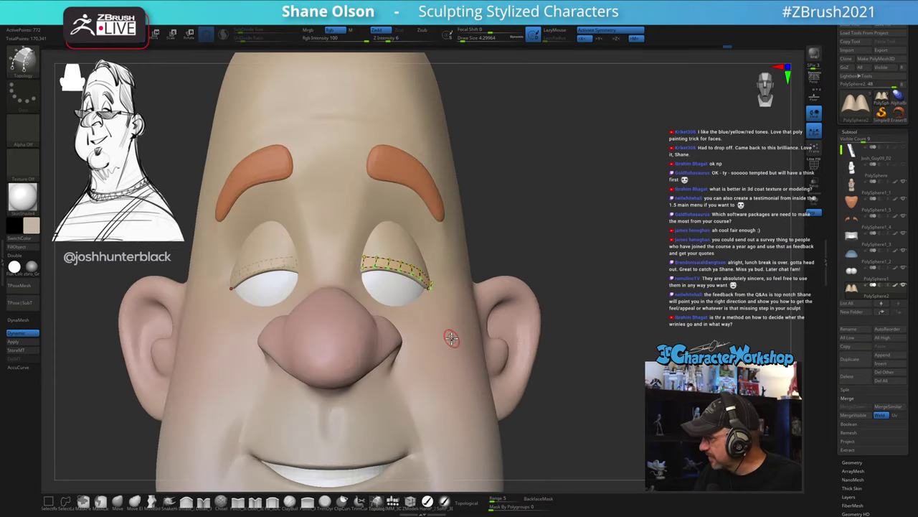
pyautogui.keyDown('ctrl'); pyautogui.moveTo(542, 153); pyautogui.dragTo(539, 145, button='right'); pyautogui.keyUp('ctrl')
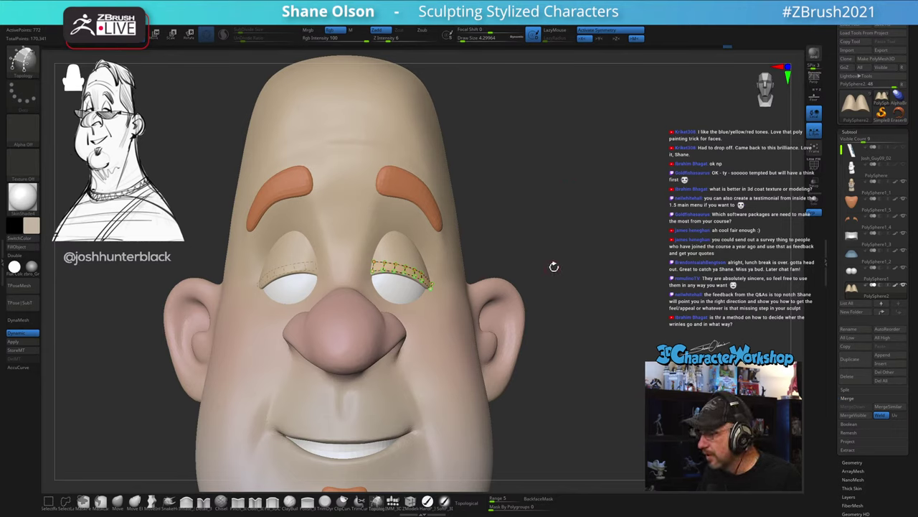
# Step: Generate the eyelid strip from the curve grid at a draw size of 1 and split the unmasked points into a separate subtool
pyautogui.press('s')
pyautogui.moveTo(559, 250); pyautogui.dragTo(553, 250)
pyautogui.click(420, 333)
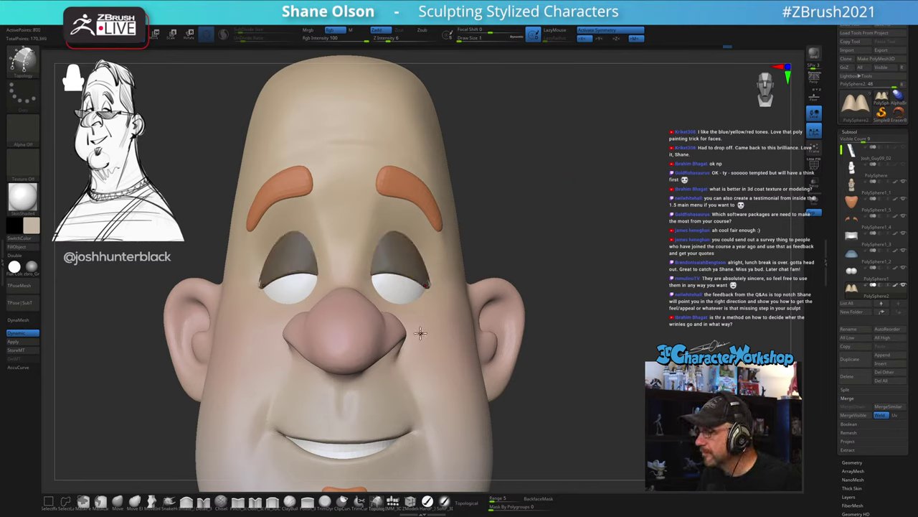
pyautogui.press('space')
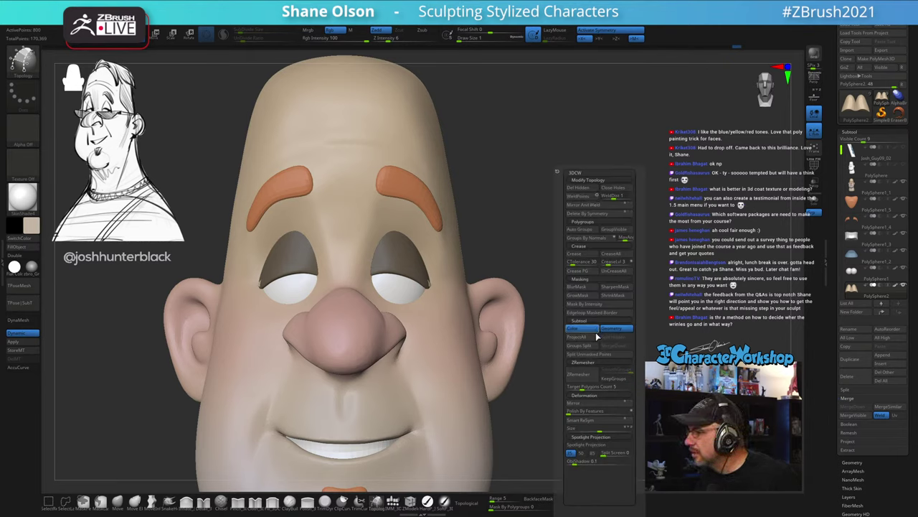
pyautogui.click(592, 355)
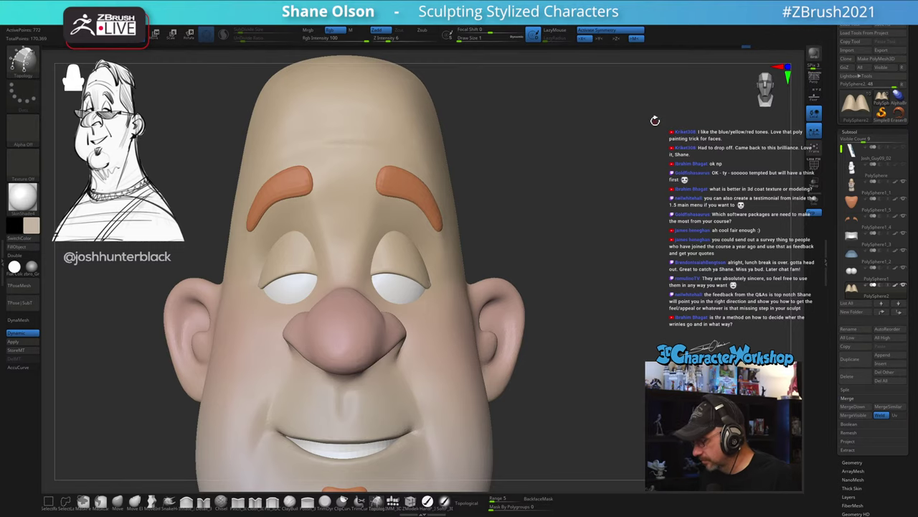
# Step: Isolate the eyelid strips, show their polygon wireframe and remove all creases from them
pyautogui.click(815, 203)
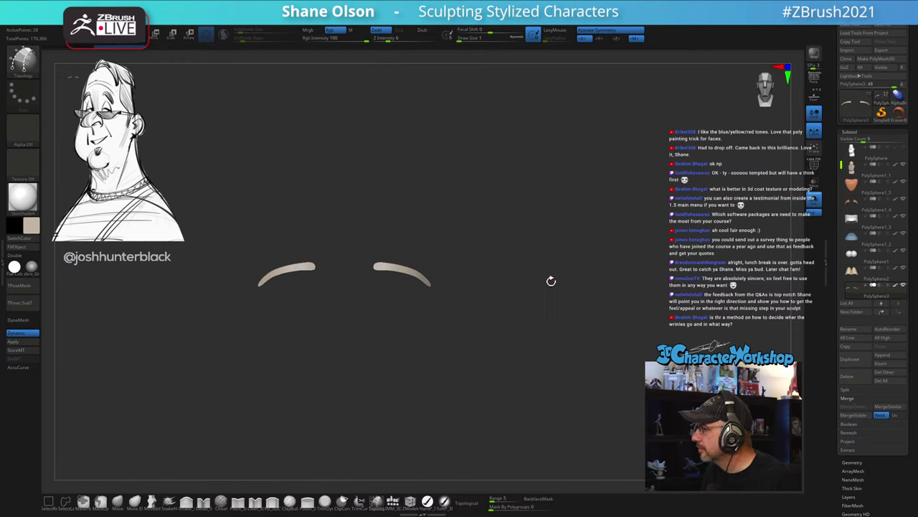
pyautogui.press('f')
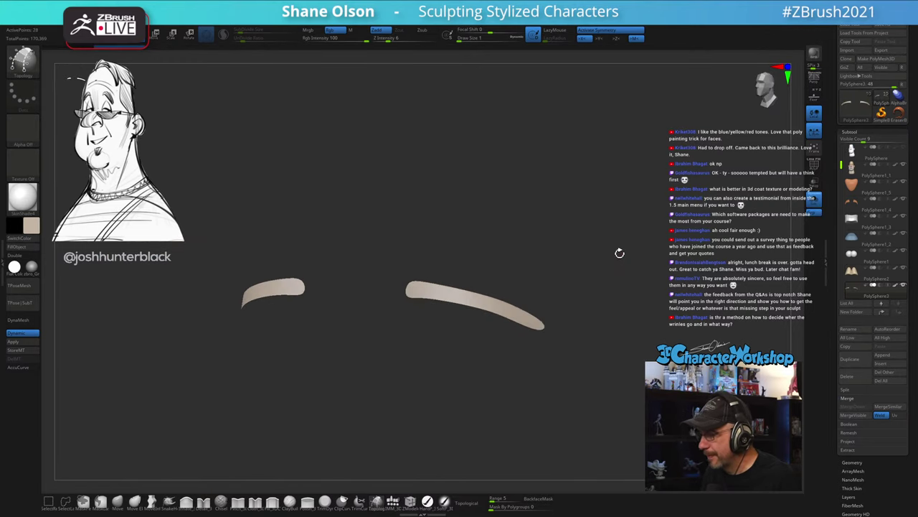
pyautogui.hotkey('shift', 'f')
pyautogui.moveTo(619, 250); pyautogui.dragTo(574, 206)
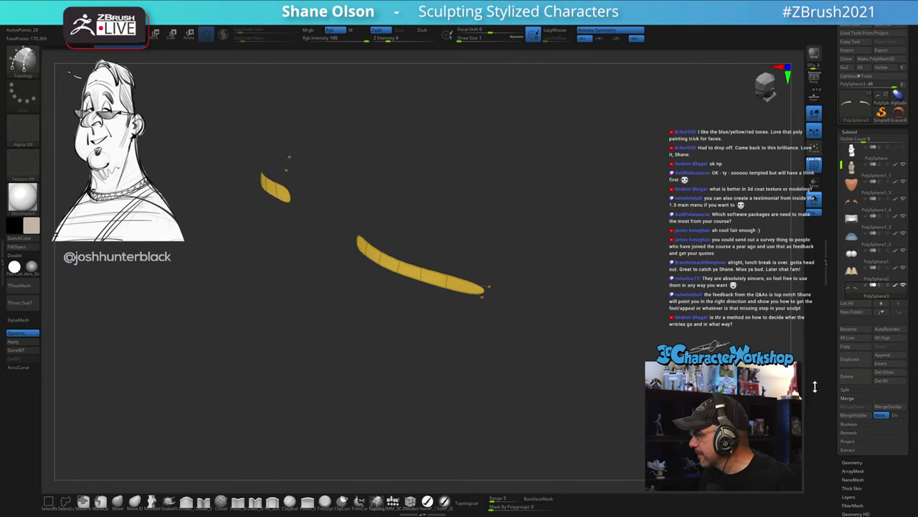
pyautogui.press('1')
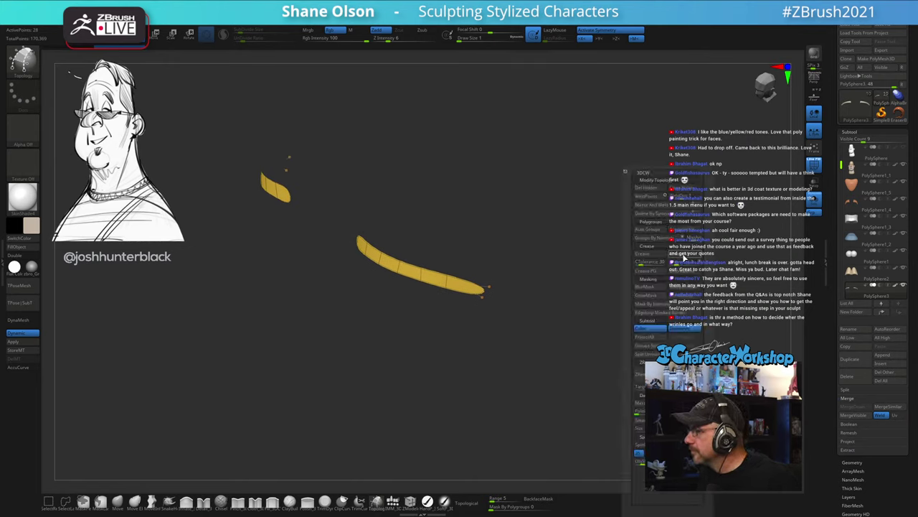
pyautogui.click(681, 274)
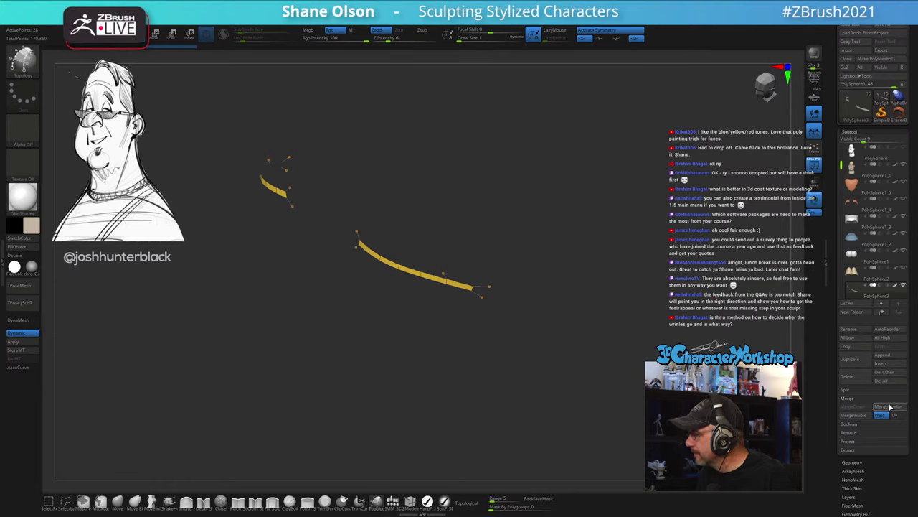
# Step: Give the eyelid strips a dynamic subdivision thickness of about 0.00408 and turn off Post SubDiv
pyautogui.click(865, 462)
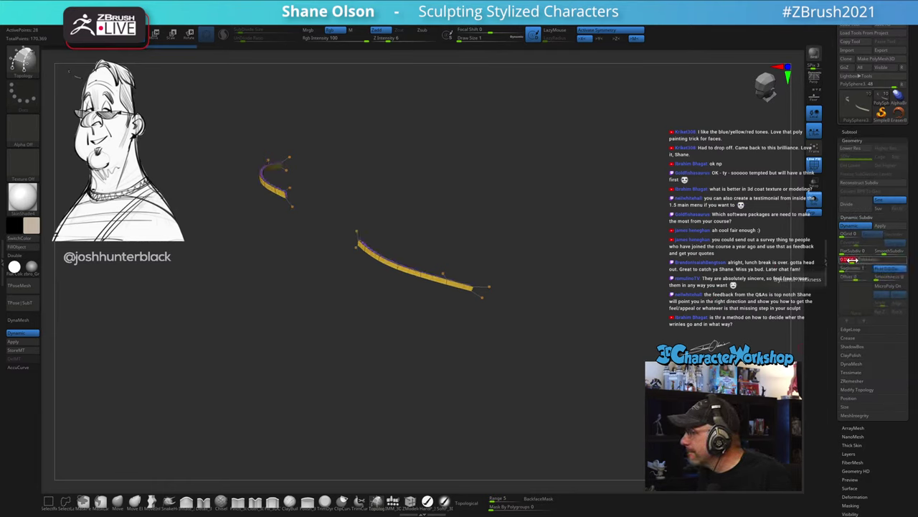
pyautogui.click(848, 260)
pyautogui.click(889, 272)
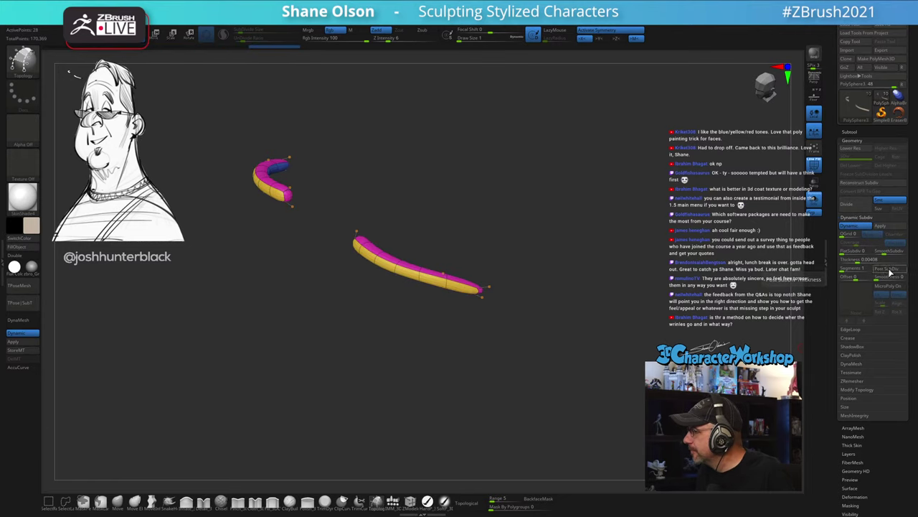
# Step: Bring the whole head back around the isolated eyelid strips and choose the Move brush at a draw size of about 15.6
pyautogui.moveTo(609, 256); pyautogui.dragTo(643, 255)
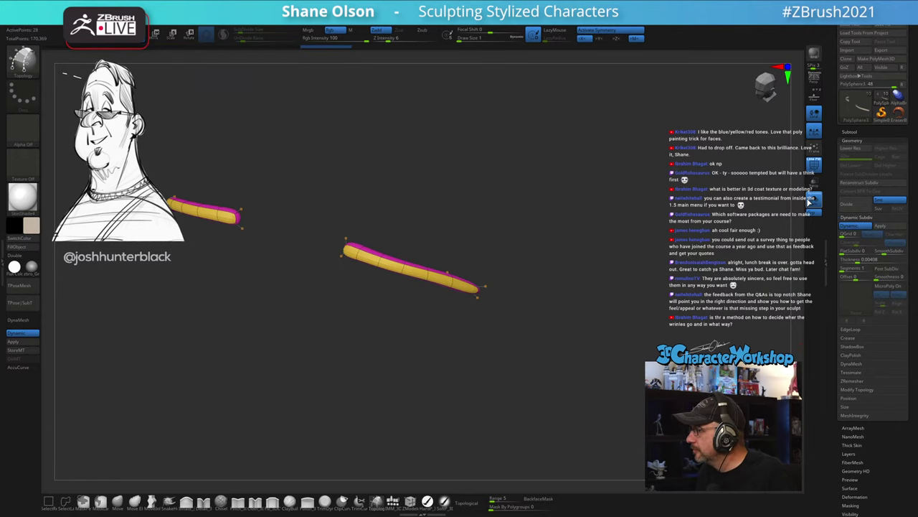
pyautogui.click(812, 200)
pyautogui.keyDown('alt'); pyautogui.moveTo(711, 171); pyautogui.dragTo(673, 164); pyautogui.keyUp('alt')
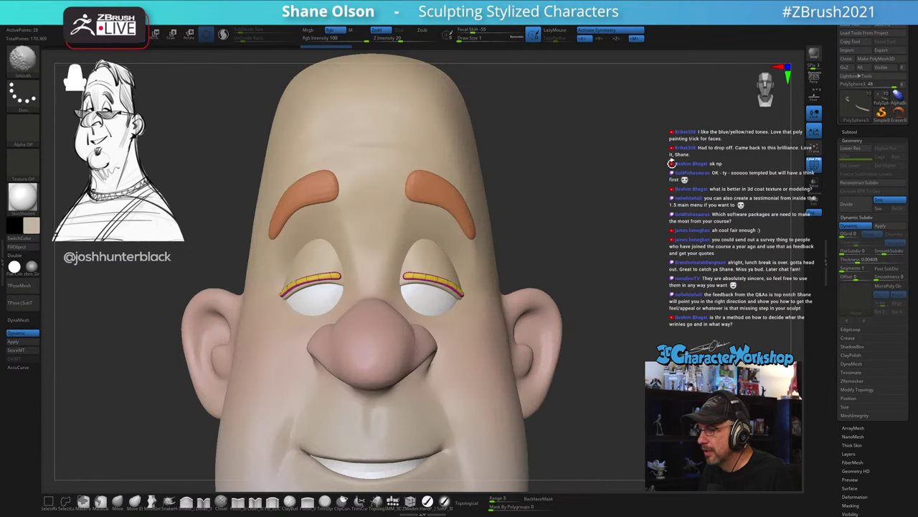
pyautogui.keyDown('alt'); pyautogui.moveTo(601, 205); pyautogui.dragTo(613, 187); pyautogui.keyUp('alt')
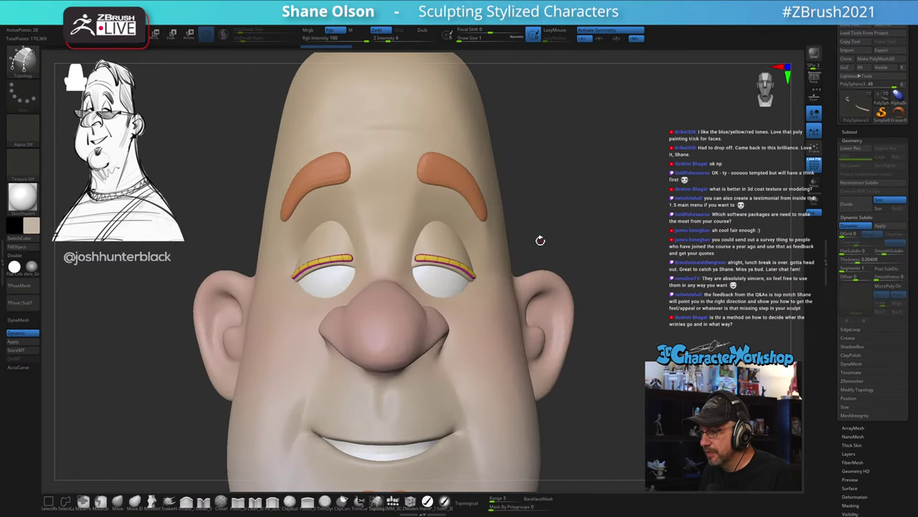
pyautogui.click(118, 505)
pyautogui.press('s')
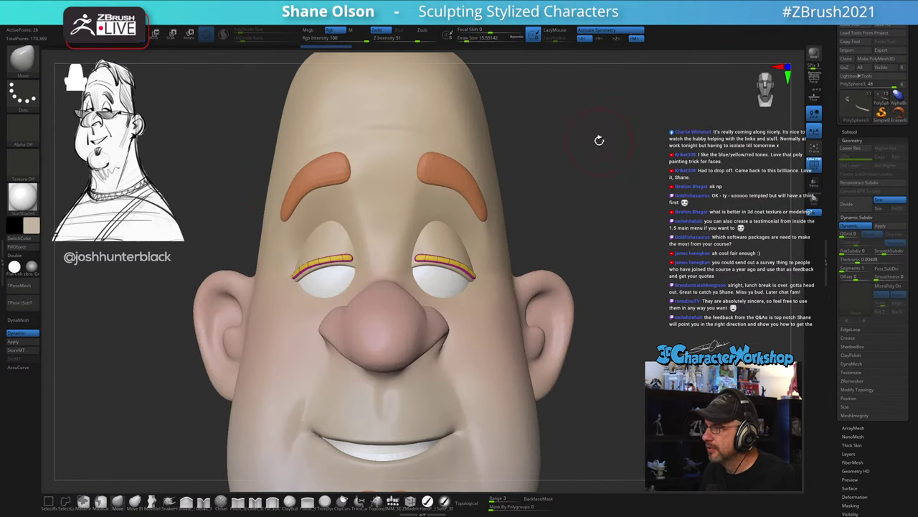
# Step: Fit the strips to the eyelids' lower edges with the Move brush, reducing the draw size to about 9.4
pyautogui.moveTo(593, 234); pyautogui.dragTo(556, 192)
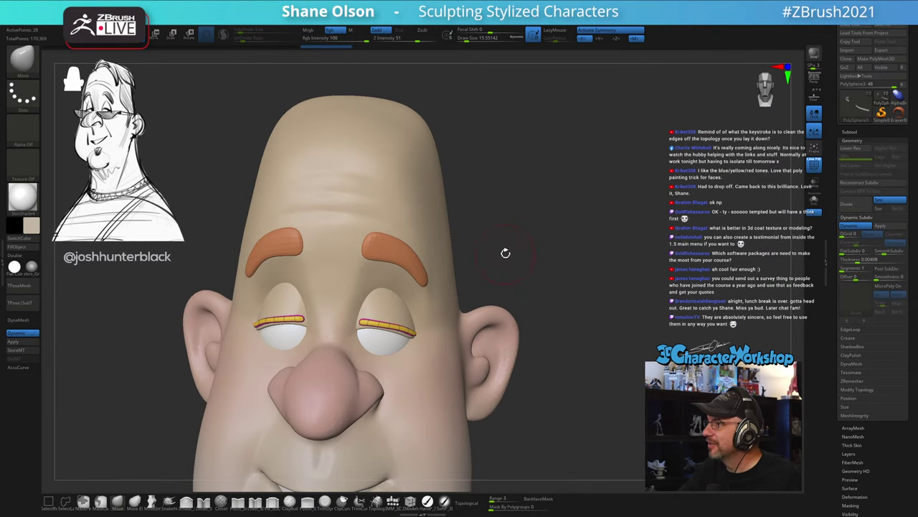
pyautogui.moveTo(505, 252); pyautogui.dragTo(503, 267)
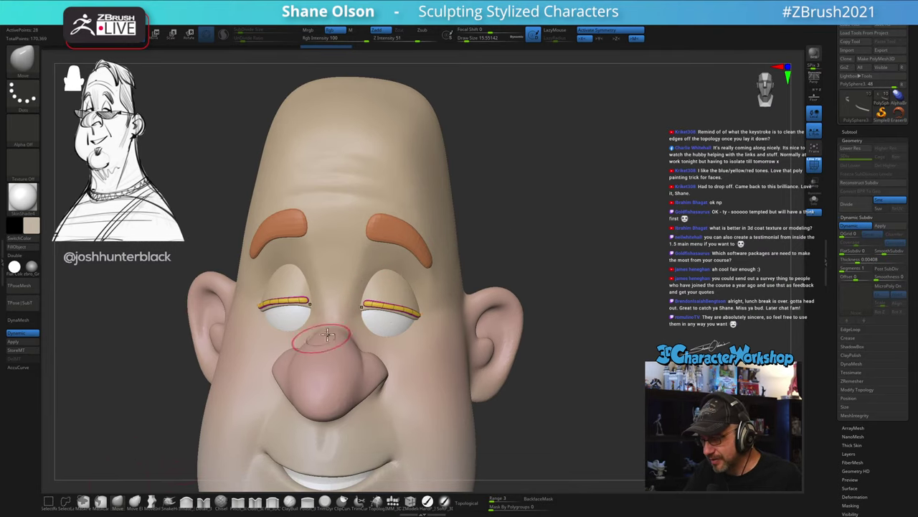
pyautogui.moveTo(400, 275)
pyautogui.keyDown('ctrl'); pyautogui.mouseDown(button='right')
pyautogui.moveTo(390, 264)
pyautogui.moveTo(398, 256)
pyautogui.moveTo(455, 247)
pyautogui.moveTo(389, 225)
pyautogui.mouseUp(button='right'); pyautogui.keyUp('ctrl')
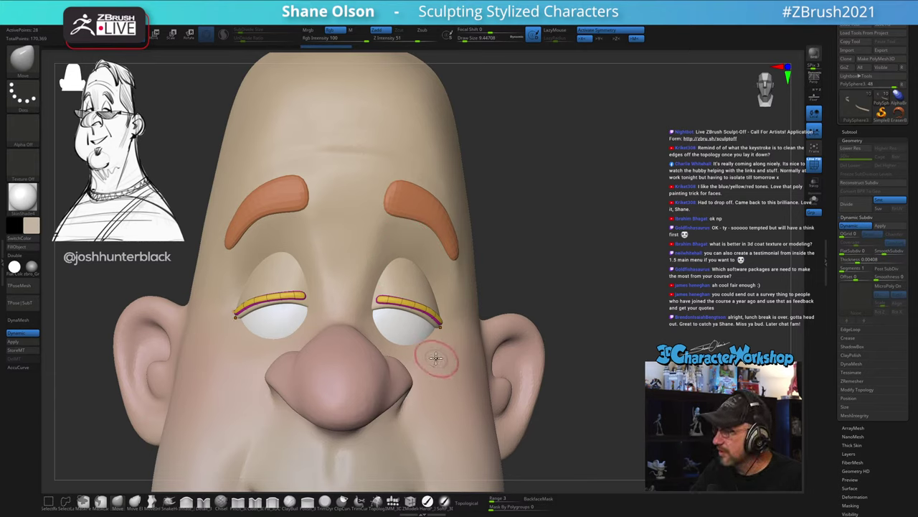
pyautogui.moveTo(403, 337); pyautogui.dragTo(416, 351, button='right')
pyautogui.press('s')
pyautogui.moveTo(384, 297); pyautogui.dragTo(369, 301)
pyautogui.moveTo(391, 287)
pyautogui.mouseDown(button='right')
pyautogui.moveTo(402, 291)
pyautogui.moveTo(394, 310)
pyautogui.moveTo(375, 305)
pyautogui.moveTo(420, 333)
pyautogui.moveTo(413, 344)
pyautogui.mouseUp(button='right')
pyautogui.press('s')
pyautogui.moveTo(406, 319); pyautogui.dragTo(403, 319)
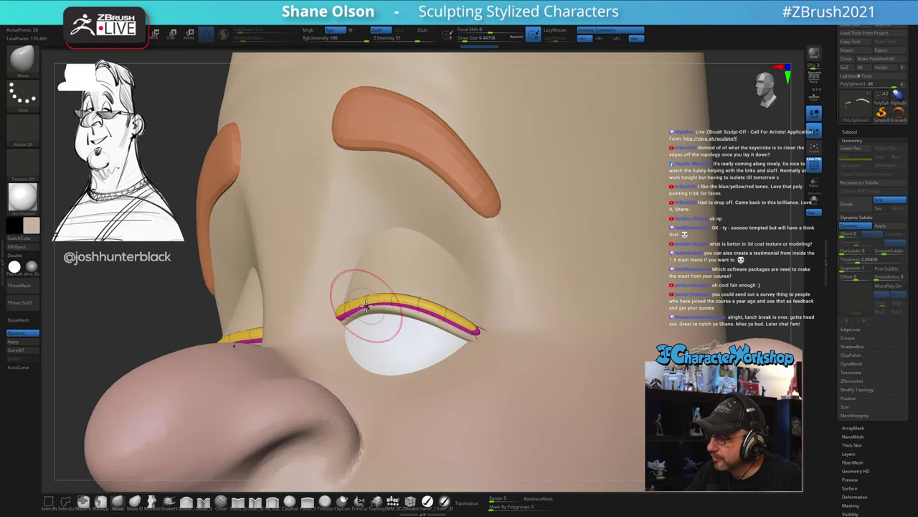
# Step: Shape the strips from the side so they hug the eyeballs, using the Move brush at a draw size of about 14.2
pyautogui.moveTo(366, 306)
pyautogui.mouseDown(button='right')
pyautogui.moveTo(385, 268)
pyautogui.moveTo(373, 301)
pyautogui.moveTo(417, 295)
pyautogui.mouseUp(button='right')
pyautogui.moveTo(427, 257); pyautogui.dragTo(416, 307, button='right')
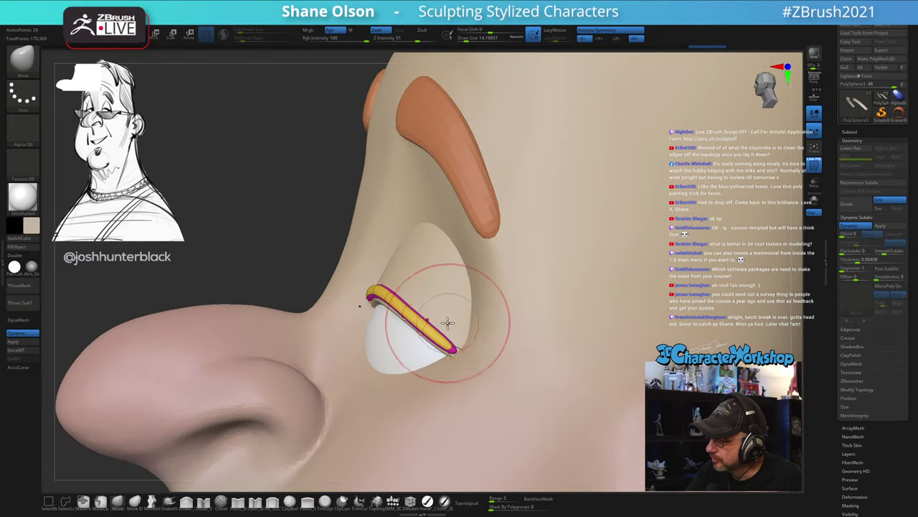
pyautogui.moveTo(448, 340); pyautogui.dragTo(452, 348, button='right')
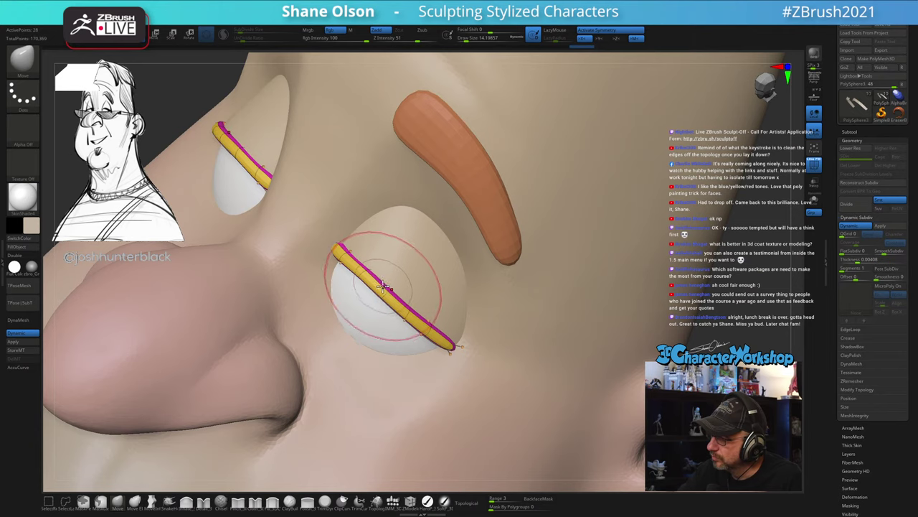
pyautogui.moveTo(430, 287); pyautogui.dragTo(460, 293, button='right')
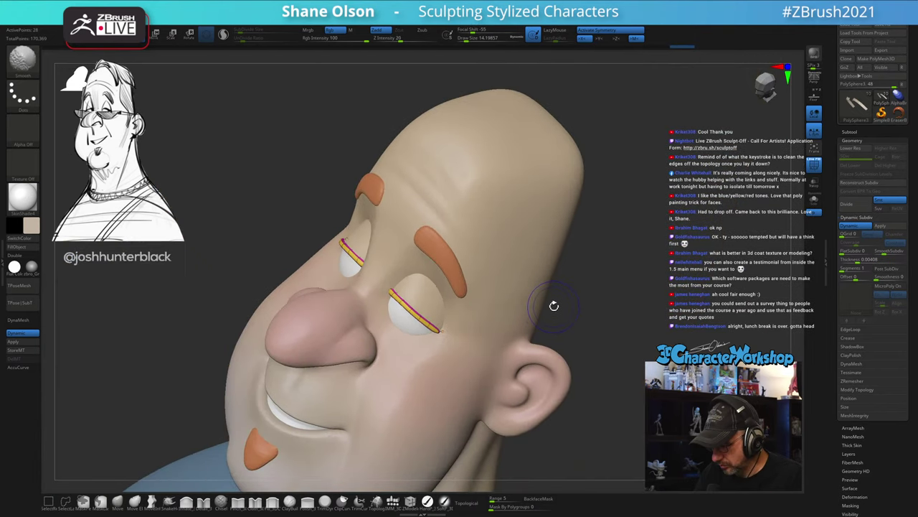
# Step: Hide the strips' wireframe and reshape their arcs and outer corners with the Move brush at draw sizes between about 12 and 25
pyautogui.moveTo(553, 305)
pyautogui.mouseDown(button='right')
pyautogui.moveTo(609, 330)
pyautogui.moveTo(517, 336)
pyautogui.moveTo(427, 322)
pyautogui.mouseUp(button='right')
pyautogui.moveTo(427, 323); pyautogui.dragTo(436, 320)
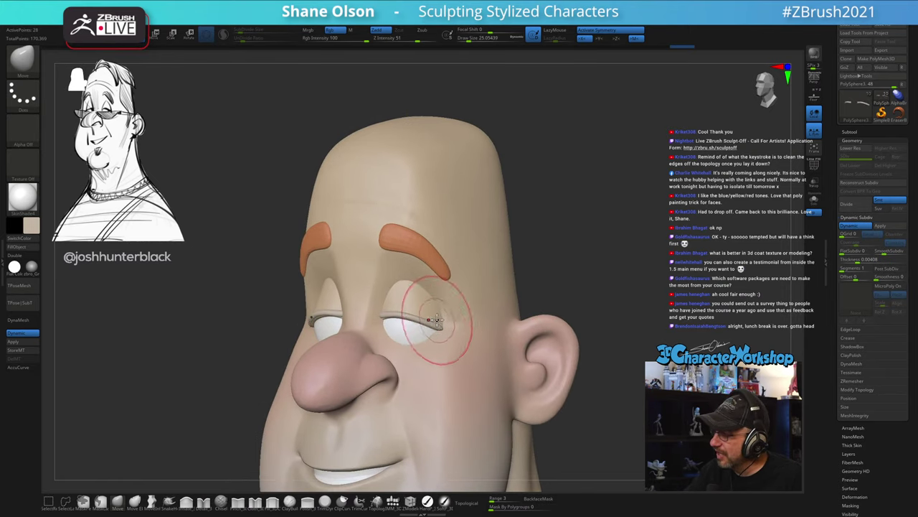
pyautogui.moveTo(380, 308); pyautogui.dragTo(389, 302, button='right')
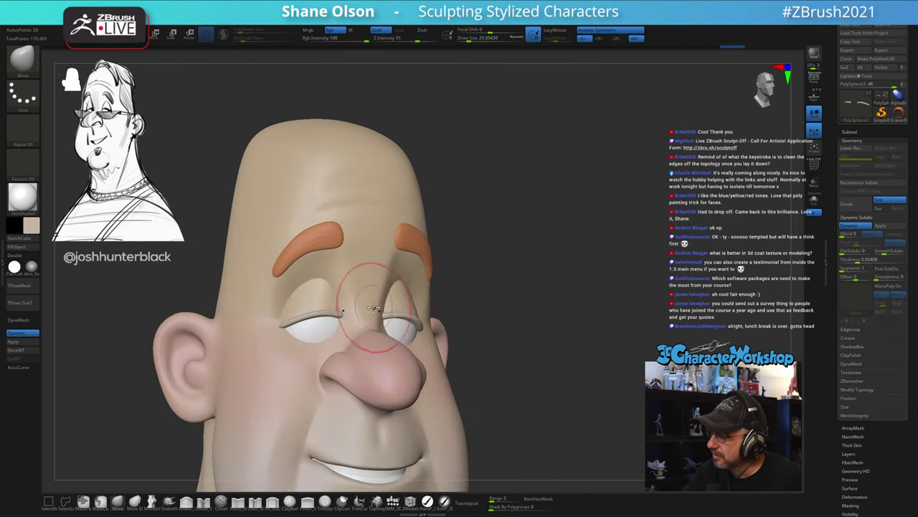
pyautogui.moveTo(506, 342); pyautogui.dragTo(473, 382, button='right')
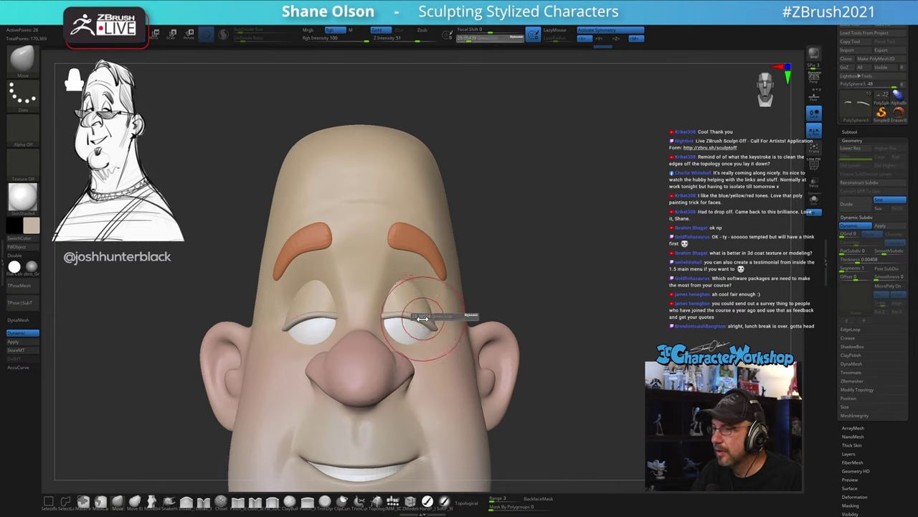
pyautogui.moveTo(409, 309); pyautogui.dragTo(421, 320, button='right')
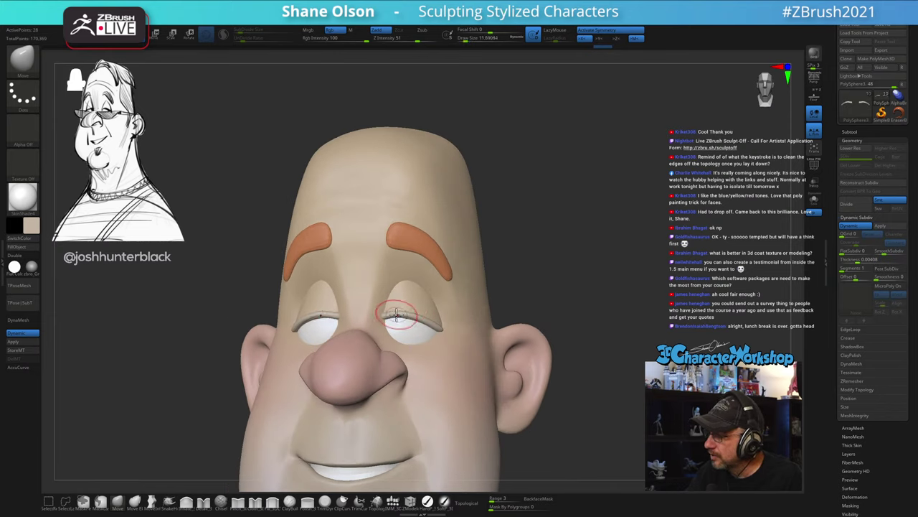
pyautogui.moveTo(444, 329); pyautogui.dragTo(437, 313, button='right')
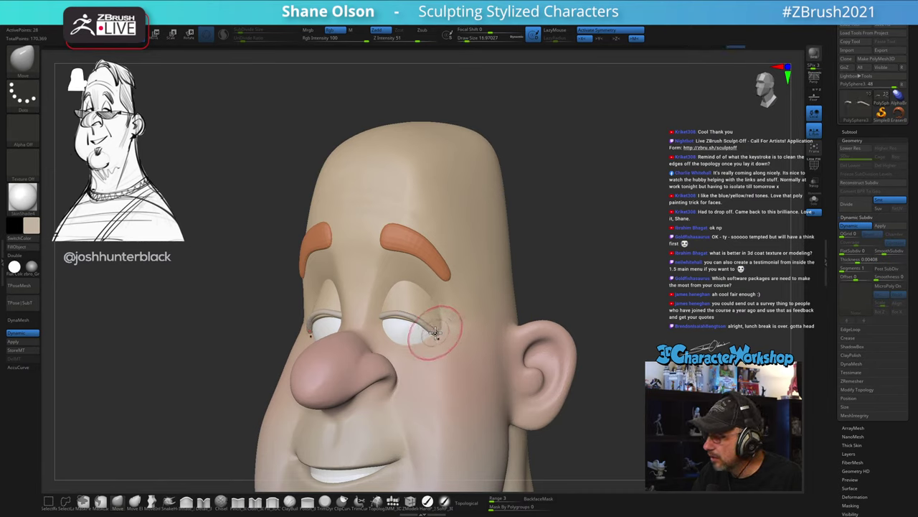
pyautogui.moveTo(453, 333); pyautogui.dragTo(412, 310, button='right')
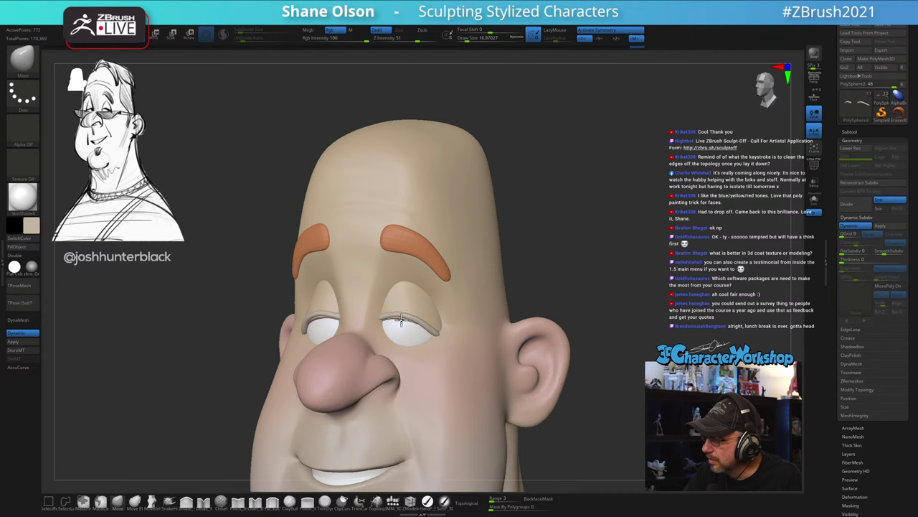
# Step: Reselect the eyelid strips and color them dark brown with the paint brush active and the polygon wireframe hidden
pyautogui.keyDown('alt'); pyautogui.click(419, 321); pyautogui.keyUp('alt')
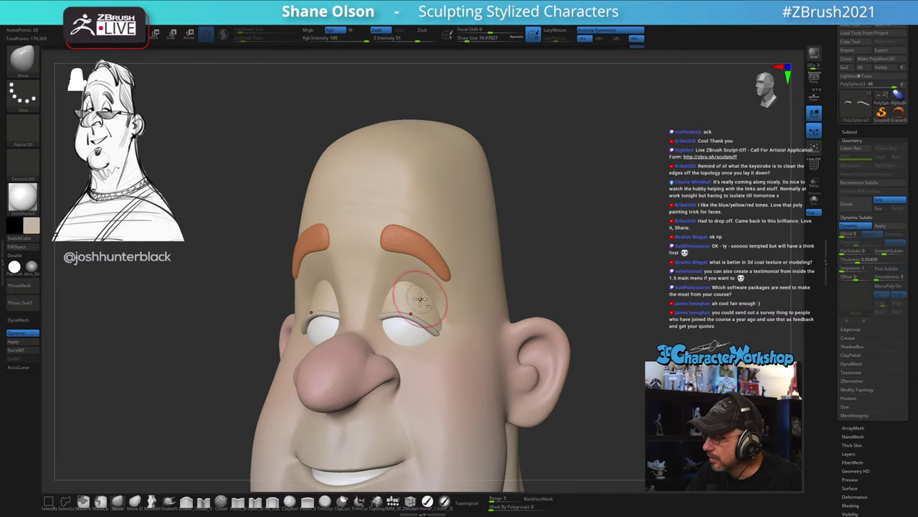
pyautogui.keyDown('ctrl'); pyautogui.moveTo(428, 282); pyautogui.dragTo(444, 308, button='right'); pyautogui.keyUp('ctrl')
pyautogui.hotkey('shift', 'f')
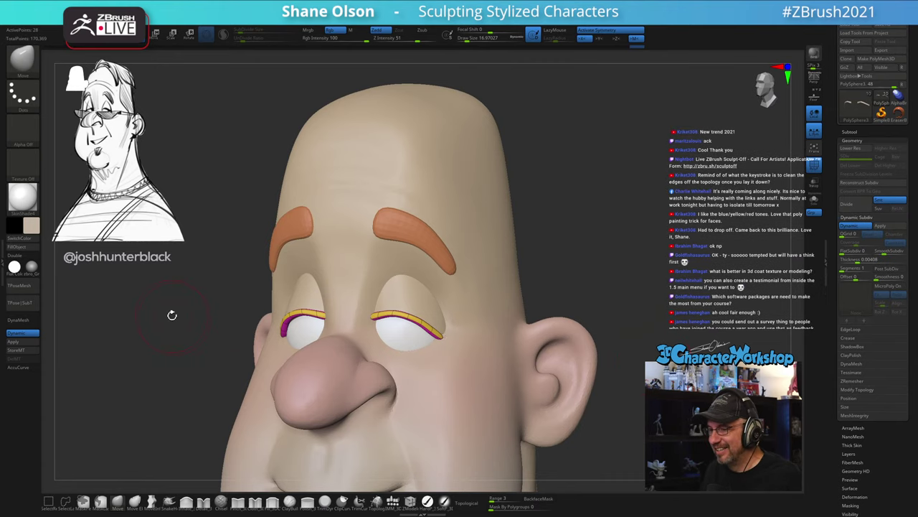
pyautogui.keyDown('ctrl'); pyautogui.moveTo(153, 321); pyautogui.dragTo(179, 276, button='right'); pyautogui.keyUp('ctrl')
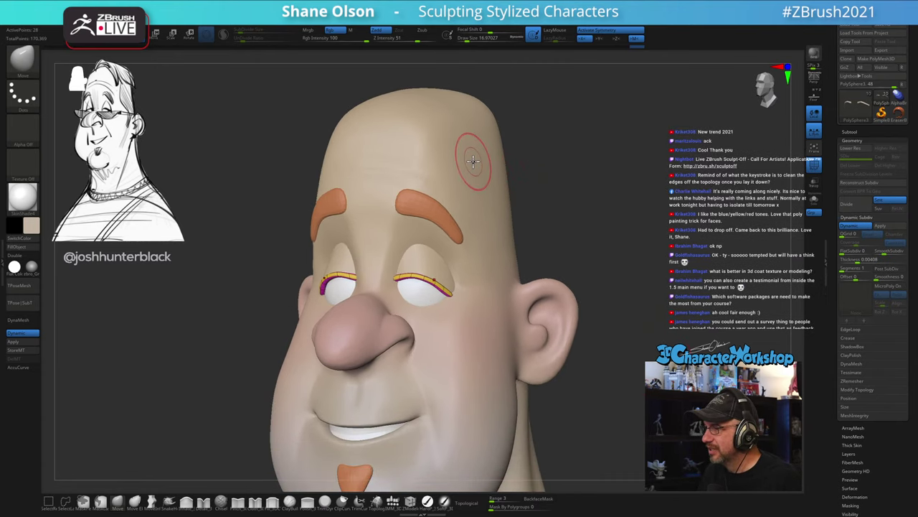
pyautogui.click(36, 228)
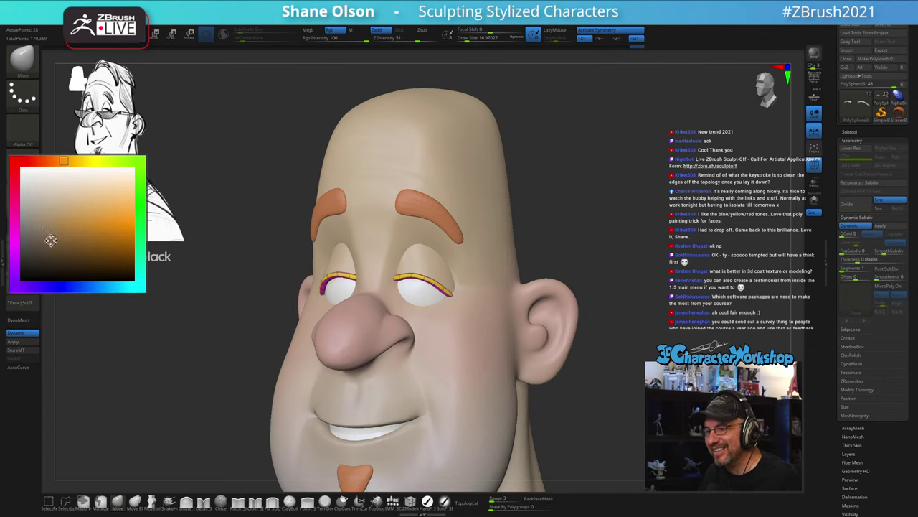
pyautogui.moveTo(238, 156); pyautogui.dragTo(170, 221, button='right')
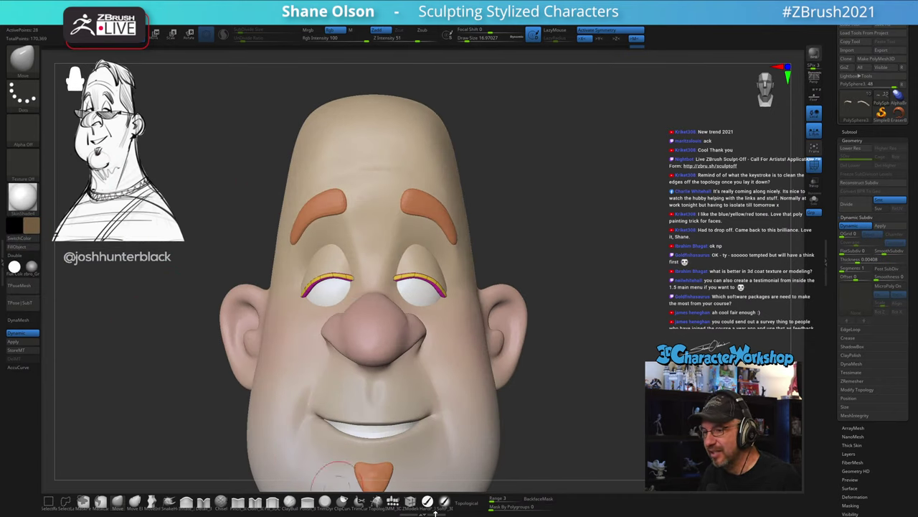
pyautogui.click(430, 500)
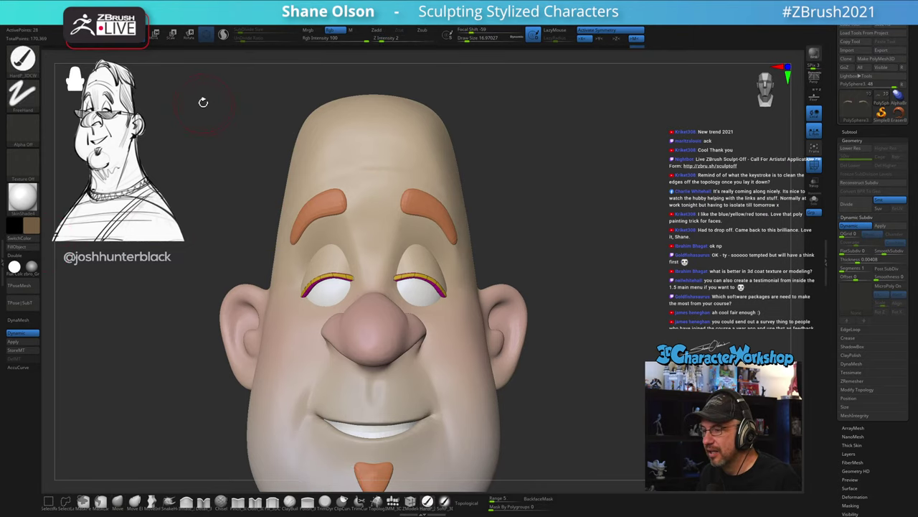
pyautogui.hotkey('shift', 'f')
pyautogui.keyDown('alt'); pyautogui.moveTo(221, 156); pyautogui.dragTo(504, 171); pyautogui.keyUp('alt')
pyautogui.moveTo(574, 226)
pyautogui.mouseDown(button='right')
pyautogui.moveTo(564, 230)
pyautogui.moveTo(593, 230)
pyautogui.moveTo(564, 225)
pyautogui.moveTo(575, 275)
pyautogui.moveTo(599, 197)
pyautogui.moveTo(462, 283)
pyautogui.mouseUp(button='right')
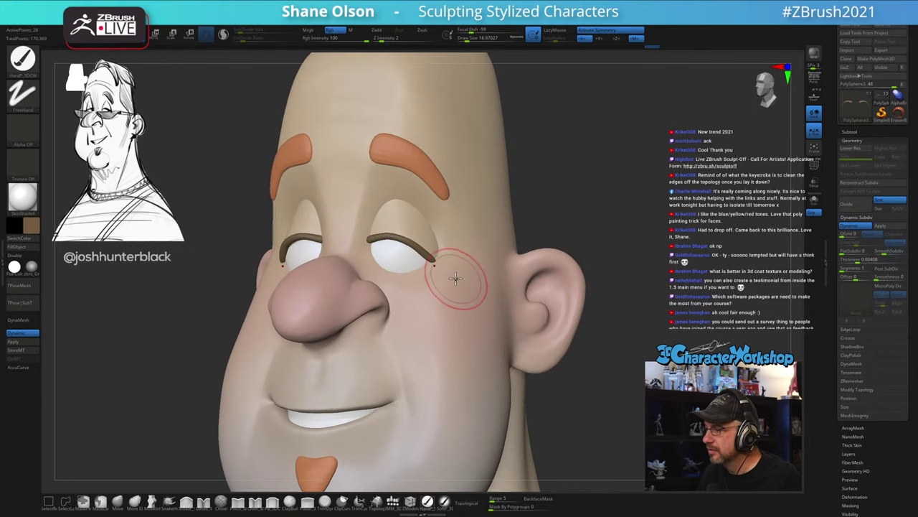
# Step: Refine how the brown strips wrap around the eyes from below and the side, using the Move brush at a draw size of about 18.5
pyautogui.click(116, 504)
pyautogui.press('s')
pyautogui.moveTo(187, 351); pyautogui.dragTo(224, 333, button='right')
pyautogui.click(186, 351)
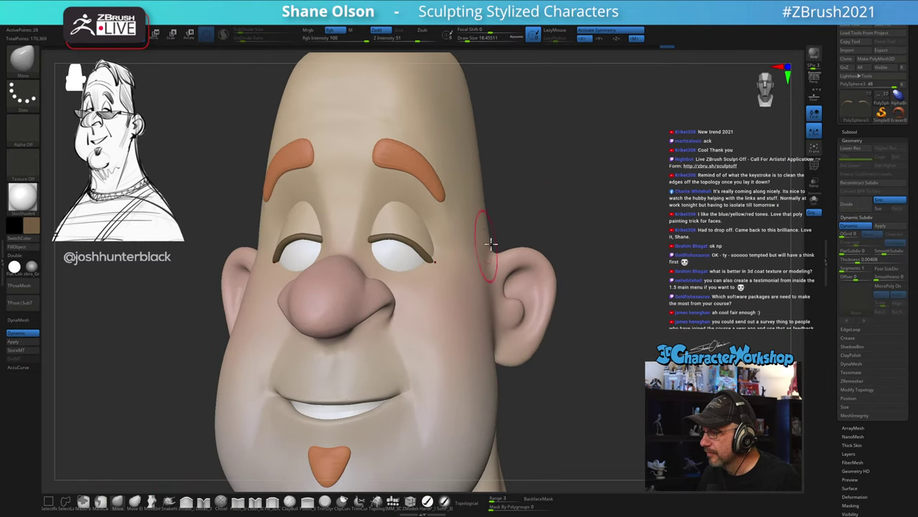
pyautogui.moveTo(550, 209); pyautogui.dragTo(513, 203)
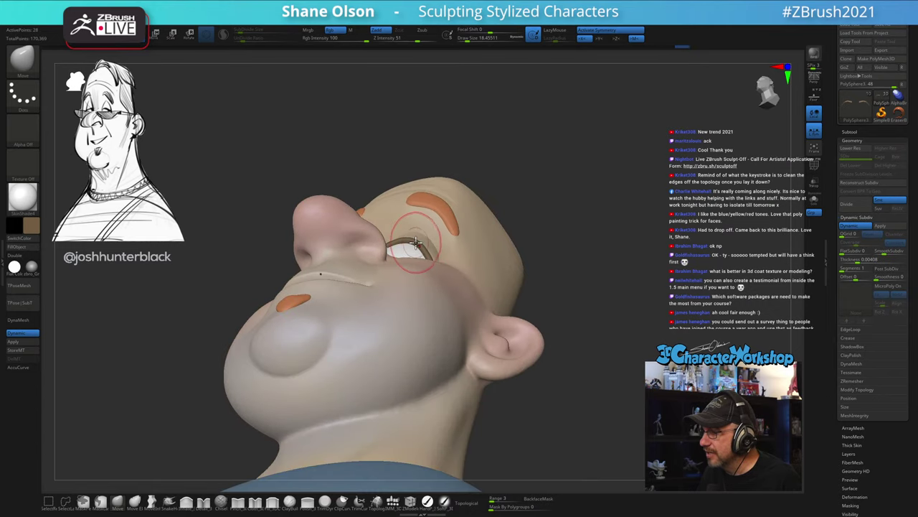
pyautogui.moveTo(546, 210)
pyautogui.mouseDown()
pyautogui.moveTo(602, 193)
pyautogui.moveTo(607, 220)
pyautogui.moveTo(582, 220)
pyautogui.moveTo(635, 222)
pyautogui.moveTo(607, 226)
pyautogui.moveTo(569, 191)
pyautogui.moveTo(576, 211)
pyautogui.moveTo(582, 167)
pyautogui.moveTo(549, 180)
pyautogui.mouseUp()
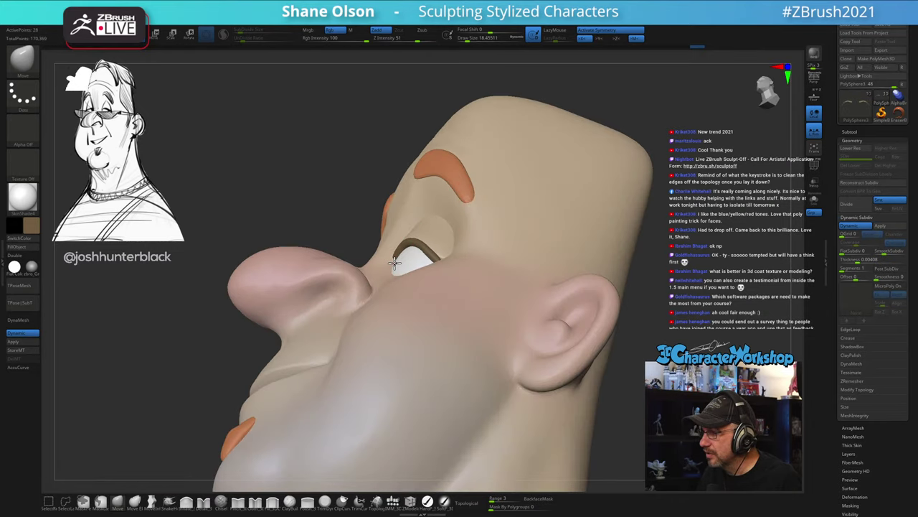
pyautogui.keyDown('shift'); pyautogui.moveTo(334, 217); pyautogui.dragTo(537, 211); pyautogui.keyUp('shift')
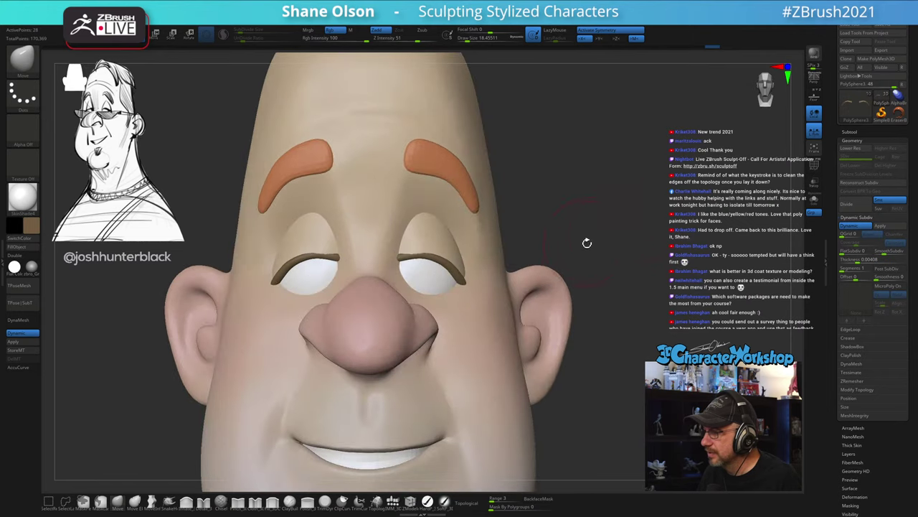
# Step: Nudge the inner part of the brown eyelid strips with the Move brush at a draw size of about 16.9
pyautogui.moveTo(634, 208); pyautogui.dragTo(630, 323)
pyautogui.press('s')
pyautogui.moveTo(419, 262); pyautogui.dragTo(414, 266)
pyautogui.moveTo(747, 137); pyautogui.dragTo(710, 83)
pyautogui.moveTo(666, 215); pyautogui.dragTo(480, 226)
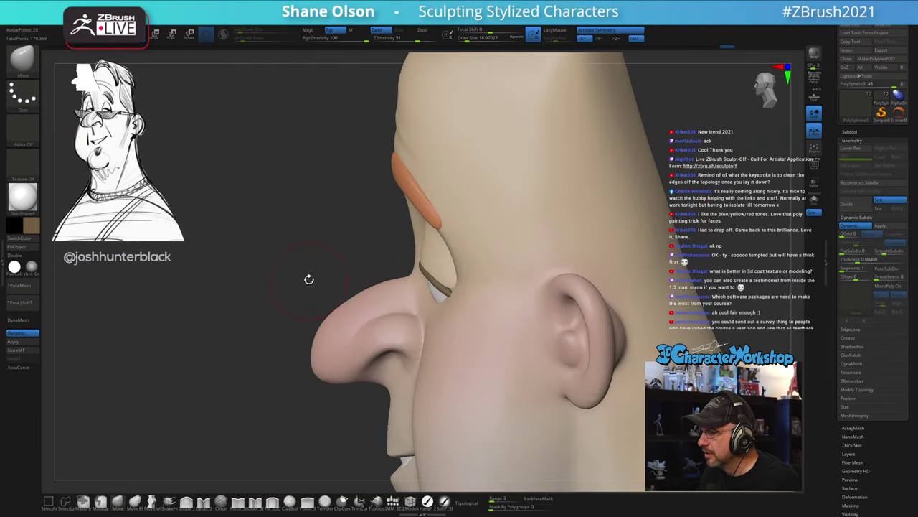
# Step: Select the eyelids and adjust their inner corners beside the strips with the Move brush
pyautogui.moveTo(308, 277); pyautogui.dragTo(359, 283)
pyautogui.keyDown('alt'); pyautogui.click(426, 258); pyautogui.keyUp('alt')
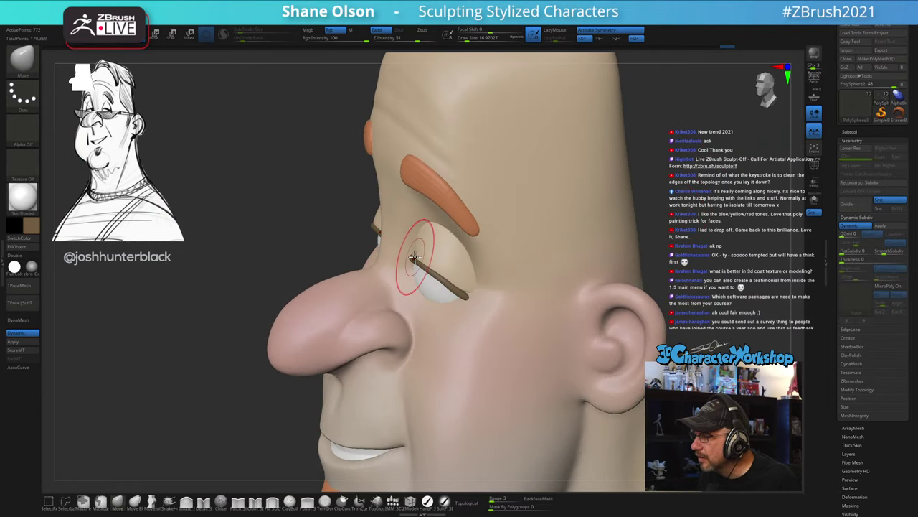
pyautogui.moveTo(414, 260); pyautogui.dragTo(419, 259)
pyautogui.moveTo(273, 240); pyautogui.dragTo(492, 287)
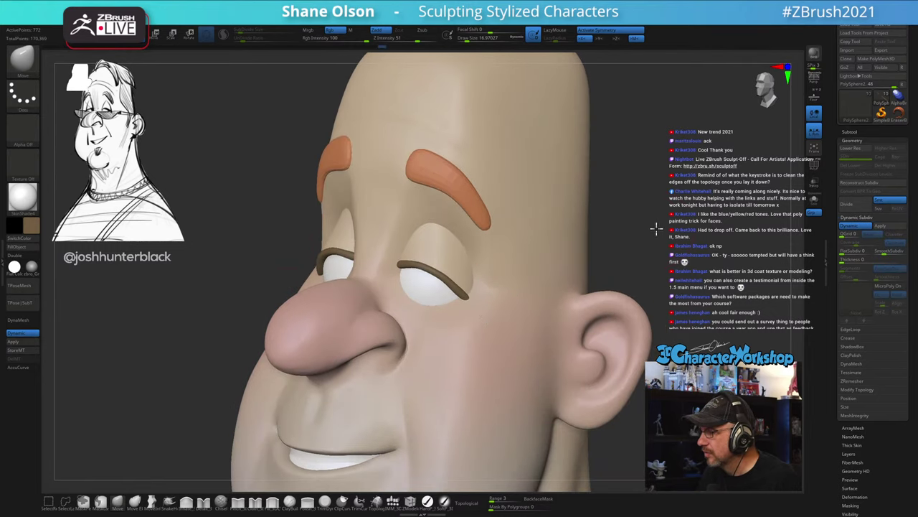
pyautogui.moveTo(655, 228)
pyautogui.keyDown('alt'); pyautogui.mouseDown()
pyautogui.moveTo(636, 228)
pyautogui.moveTo(601, 185)
pyautogui.mouseUp(); pyautogui.keyUp('alt')
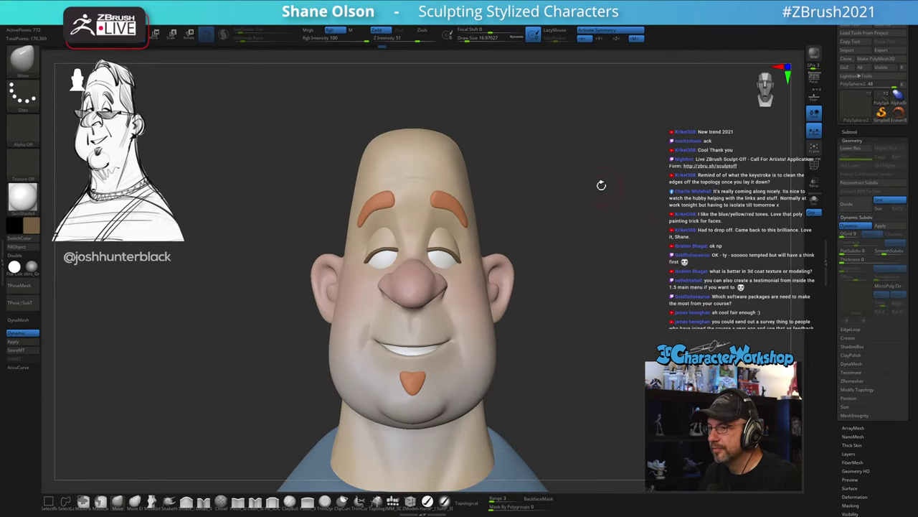
# Step: Insert mirrored QuadSphere-2 spheres as pupils on the eyes and flatten them front to back against the eyeballs
pyautogui.click(394, 502)
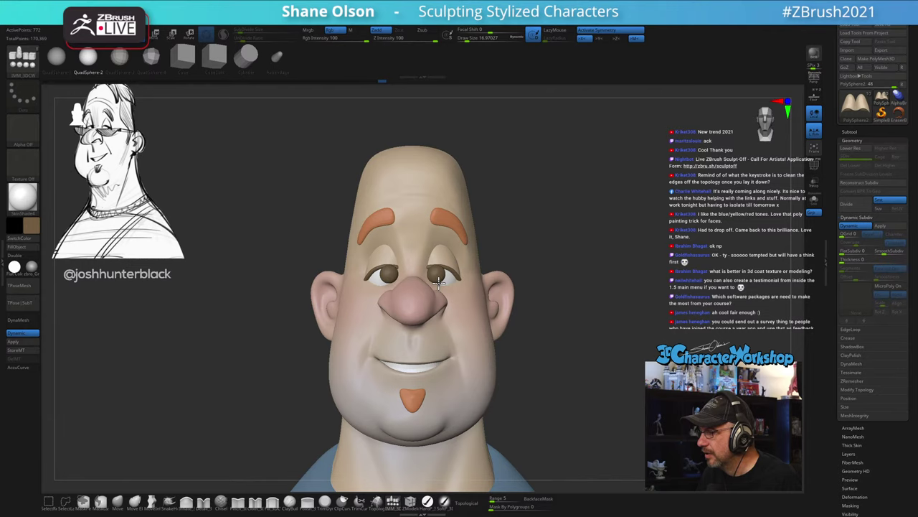
pyautogui.moveTo(618, 224)
pyautogui.mouseDown()
pyautogui.moveTo(625, 227)
pyautogui.moveTo(586, 224)
pyautogui.moveTo(608, 212)
pyautogui.mouseUp()
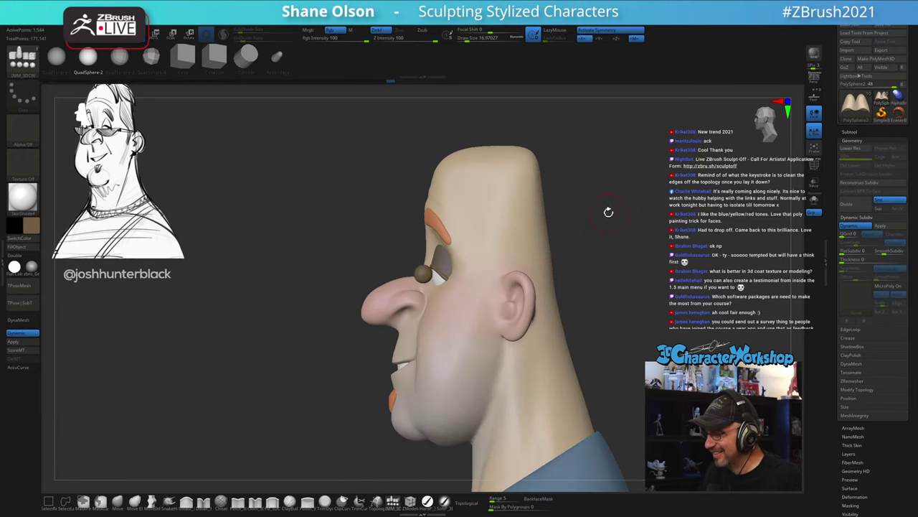
pyautogui.press('w')
pyautogui.keyDown('alt'); pyautogui.moveTo(324, 231); pyautogui.dragTo(338, 265); pyautogui.keyUp('alt')
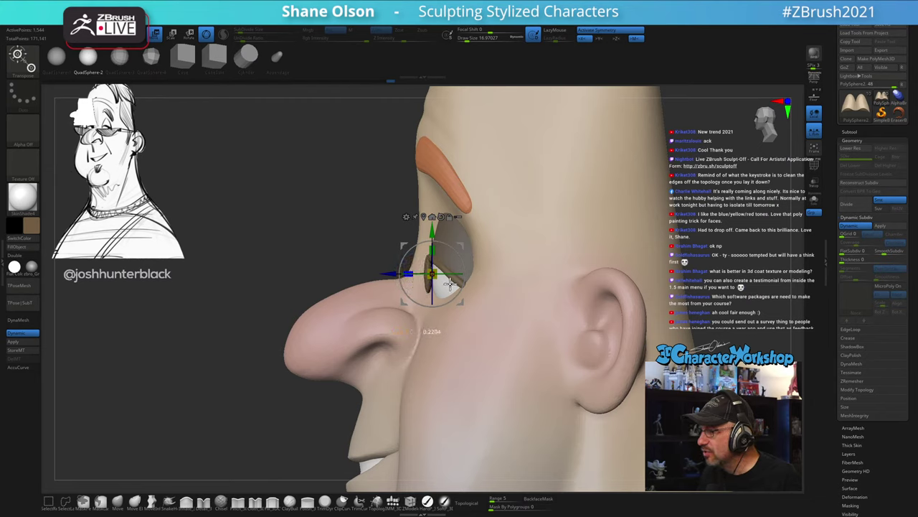
# Step: Split the unmasked pupils from the eyelid mesh and shift them slightly outward from the nose
pyautogui.press('space')
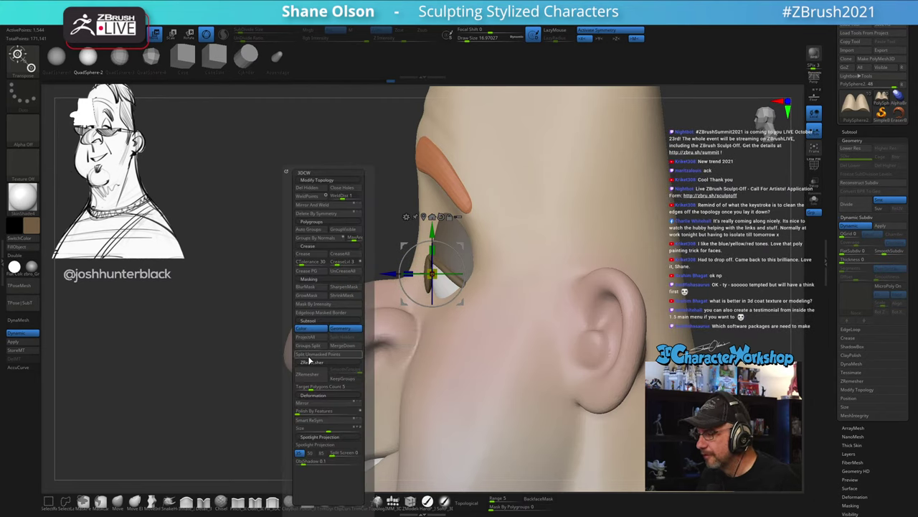
pyautogui.click(311, 361)
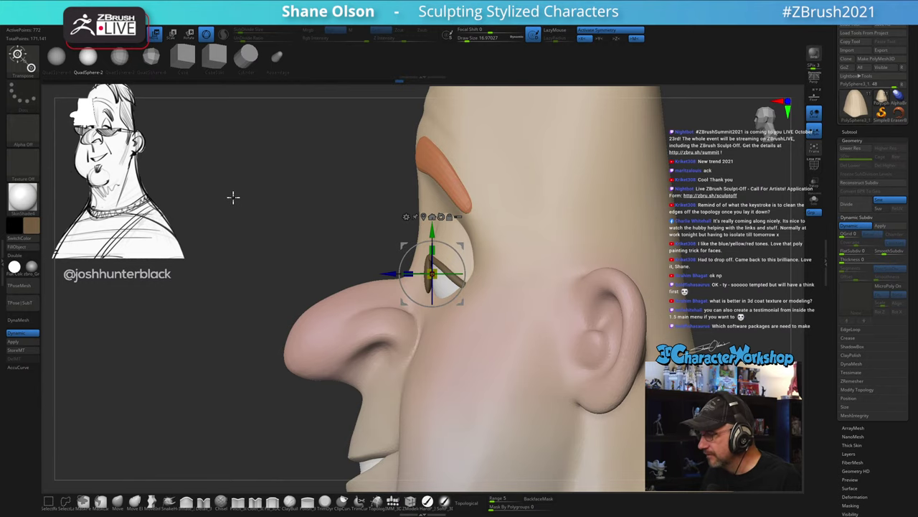
pyautogui.moveTo(232, 196); pyautogui.dragTo(265, 199)
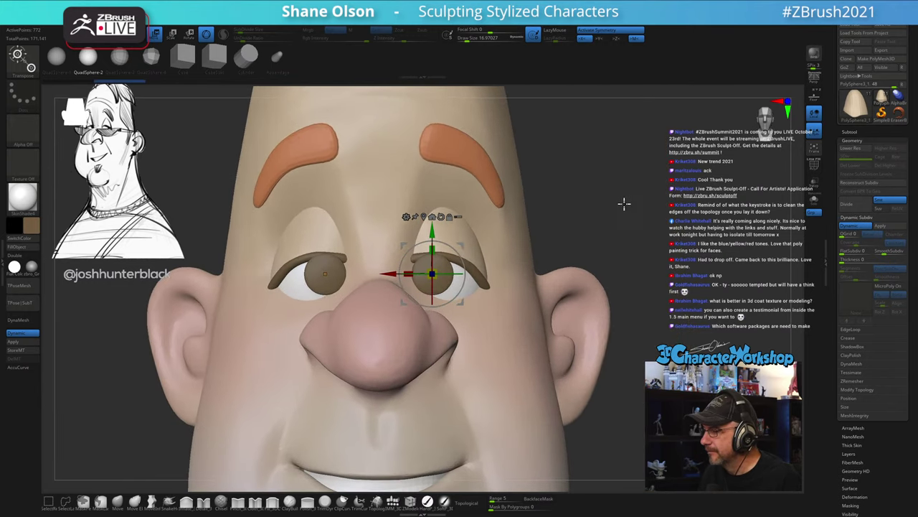
pyautogui.moveTo(623, 203); pyautogui.dragTo(582, 198)
pyautogui.moveTo(392, 273); pyautogui.dragTo(397, 273)
pyautogui.moveTo(352, 232); pyautogui.dragTo(330, 225)
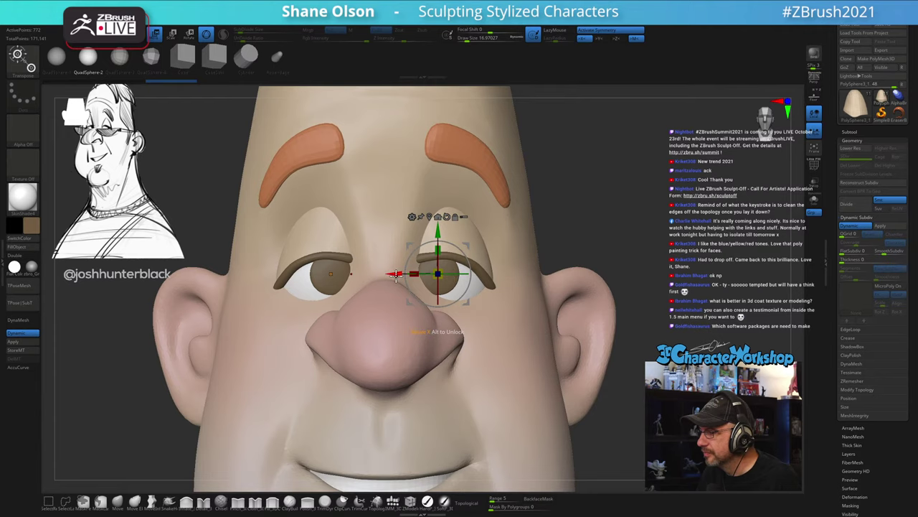
pyautogui.moveTo(395, 275); pyautogui.dragTo(400, 276)
pyautogui.keyDown('alt'); pyautogui.moveTo(605, 193); pyautogui.dragTo(605, 176); pyautogui.keyUp('alt')
pyautogui.keyDown('alt'); pyautogui.moveTo(597, 276); pyautogui.dragTo(599, 269); pyautogui.keyUp('alt')
pyautogui.moveTo(599, 268); pyautogui.dragTo(539, 236)
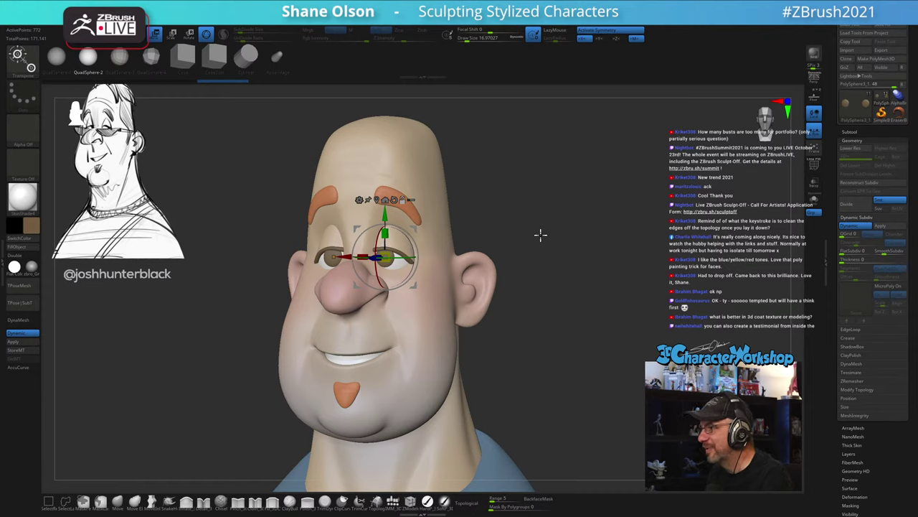
# Step: Fine-tune the pupils' placement beneath the brown eyelid strips with the transform gizmo
pyautogui.press('q')
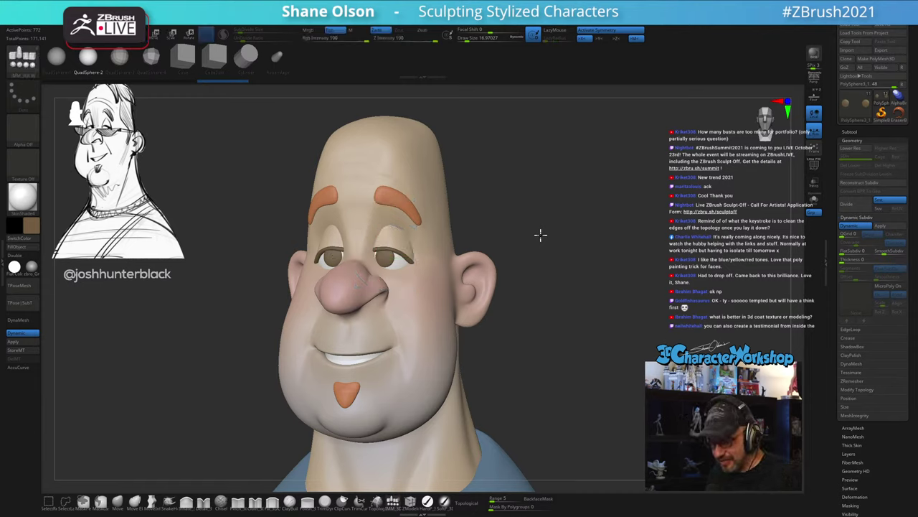
pyautogui.moveTo(533, 349); pyautogui.dragTo(236, 288)
pyautogui.press('w')
pyautogui.moveTo(403, 248); pyautogui.dragTo(408, 219)
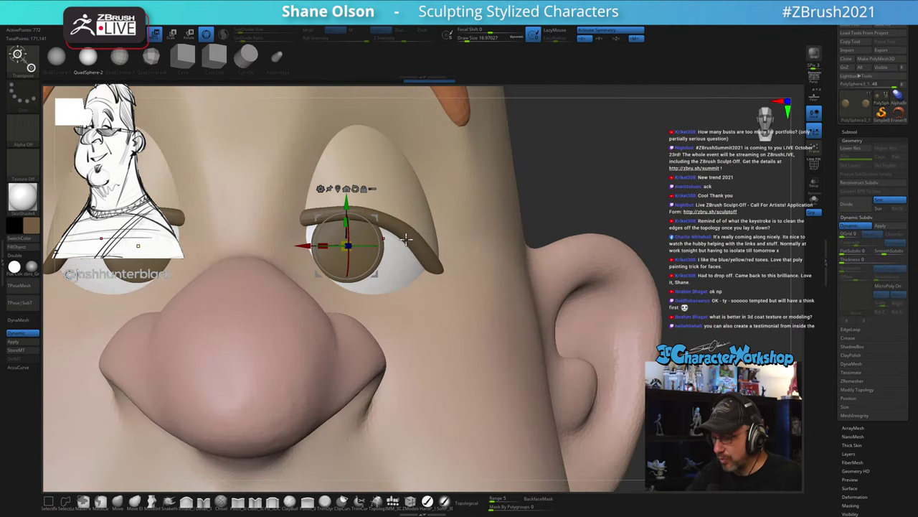
pyautogui.press('q')
pyautogui.moveTo(407, 236)
pyautogui.keyDown('ctrl'); pyautogui.mouseDown(button='right')
pyautogui.moveTo(378, 195)
pyautogui.moveTo(382, 230)
pyautogui.mouseUp(button='right'); pyautogui.keyUp('ctrl')
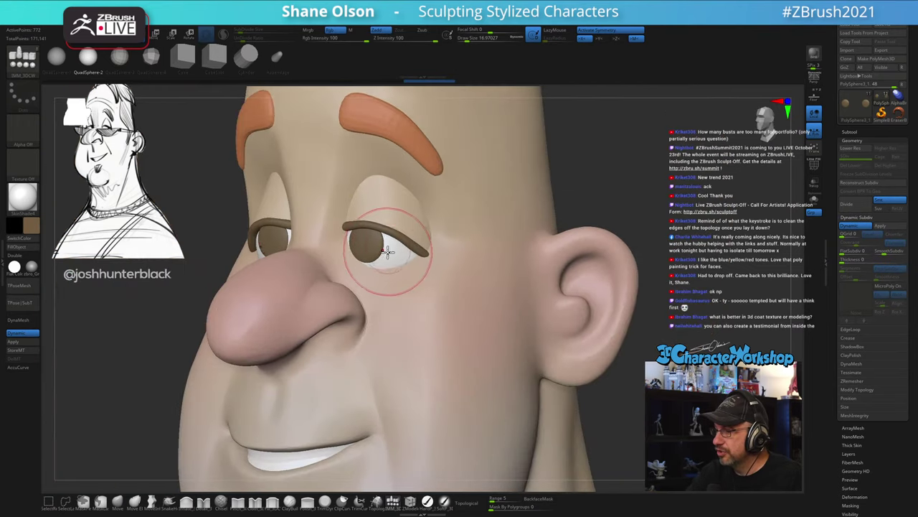
# Step: Select the head and sculpt the skin at the inner eye corners with the Detail brush at a draw size of about 11.7
pyautogui.press('s')
pyautogui.moveTo(393, 272); pyautogui.dragTo(388, 273)
pyautogui.moveTo(387, 272)
pyautogui.mouseDown(button='right')
pyautogui.moveTo(409, 280)
pyautogui.moveTo(387, 356)
pyautogui.mouseUp(button='right')
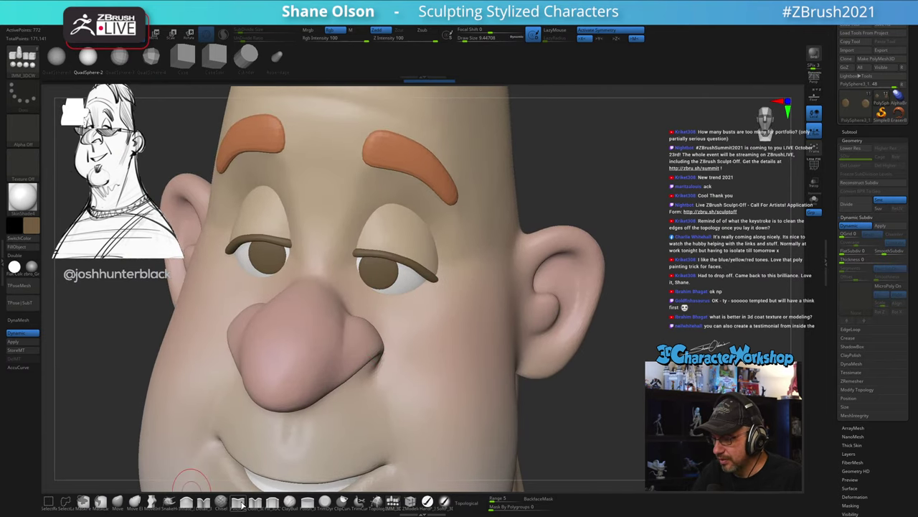
pyautogui.click(204, 504)
pyautogui.keyDown('alt'); pyautogui.click(418, 316); pyautogui.keyUp('alt')
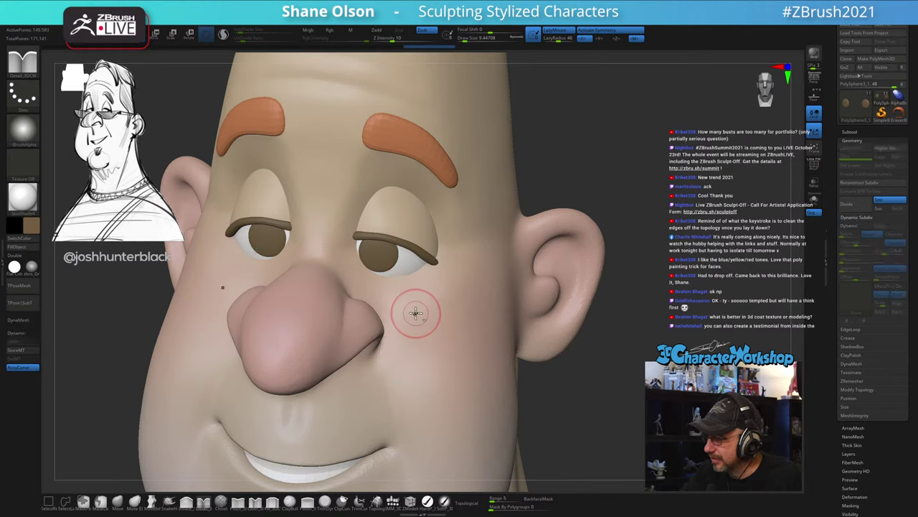
pyautogui.press('s')
pyautogui.moveTo(416, 311); pyautogui.dragTo(418, 311)
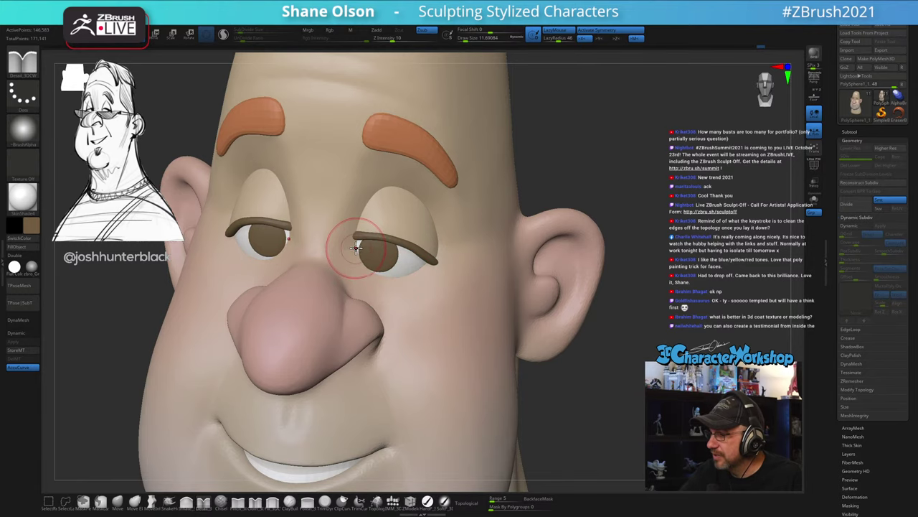
pyautogui.moveTo(357, 244); pyautogui.dragTo(358, 257)
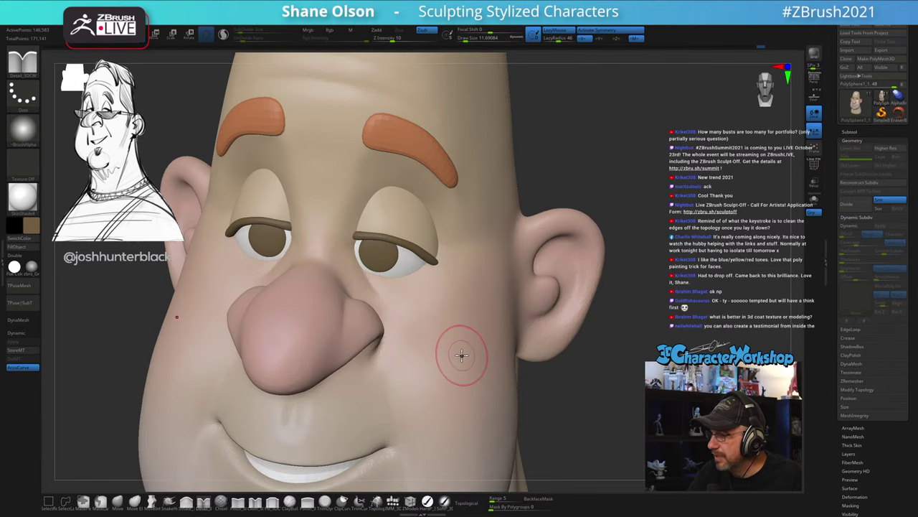
# Step: Define the lower eyelid edges out to the outer eye corners with the Detail brush
pyautogui.press('f')
pyautogui.moveTo(507, 368)
pyautogui.mouseDown(button='right')
pyautogui.moveTo(531, 359)
pyautogui.moveTo(496, 368)
pyautogui.moveTo(477, 357)
pyautogui.moveTo(486, 366)
pyautogui.moveTo(476, 361)
pyautogui.moveTo(466, 373)
pyautogui.mouseUp(button='right')
pyautogui.keyDown('alt'); pyautogui.moveTo(428, 308); pyautogui.dragTo(439, 353, button='right'); pyautogui.keyUp('alt')
pyautogui.moveTo(438, 353); pyautogui.dragTo(409, 356)
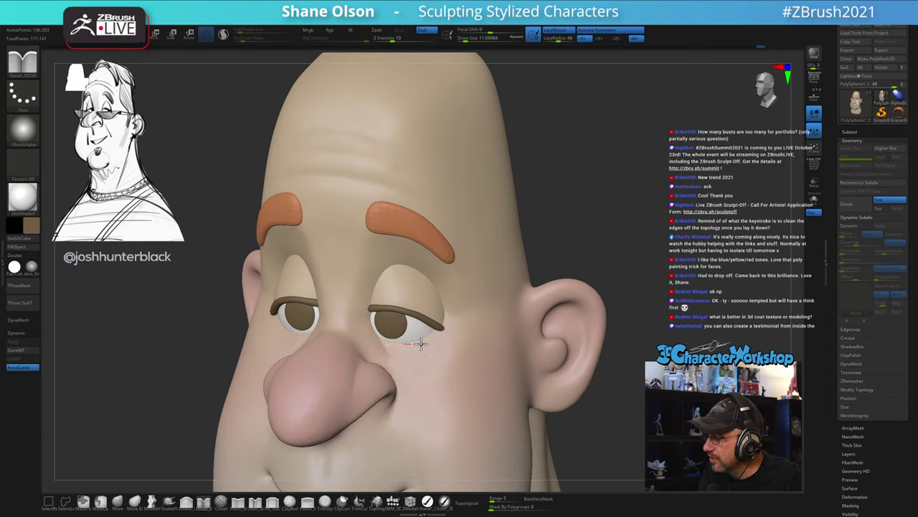
pyautogui.moveTo(439, 331); pyautogui.dragTo(444, 323)
pyautogui.moveTo(448, 360)
pyautogui.mouseDown(button='right')
pyautogui.moveTo(462, 364)
pyautogui.moveTo(402, 356)
pyautogui.mouseUp(button='right')
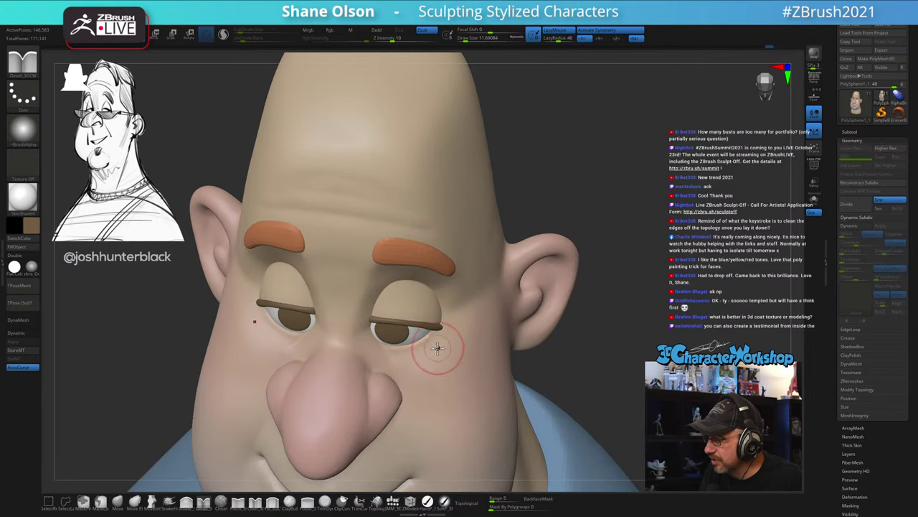
pyautogui.moveTo(438, 348)
pyautogui.mouseDown(button='right')
pyautogui.moveTo(405, 359)
pyautogui.moveTo(433, 366)
pyautogui.moveTo(399, 351)
pyautogui.mouseUp(button='right')
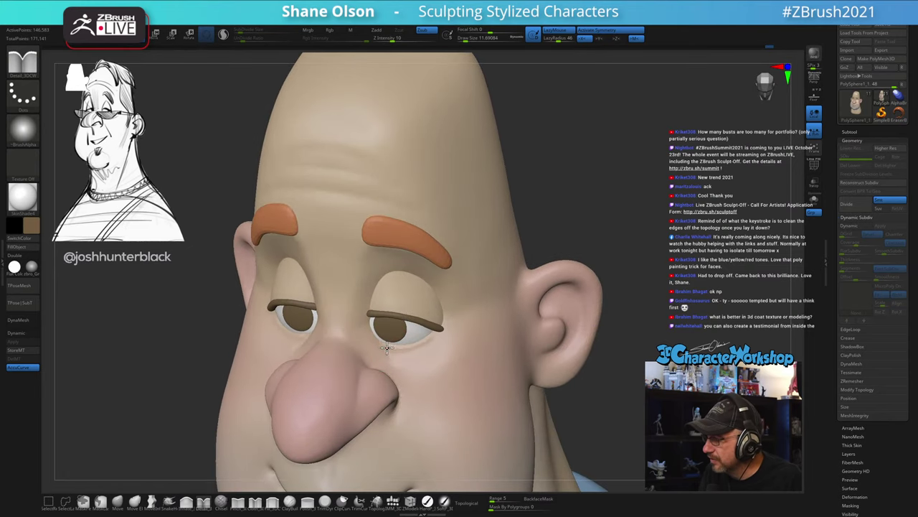
pyautogui.moveTo(453, 330)
pyautogui.mouseDown(button='right')
pyautogui.moveTo(476, 369)
pyautogui.moveTo(482, 363)
pyautogui.moveTo(447, 375)
pyautogui.moveTo(465, 336)
pyautogui.moveTo(459, 366)
pyautogui.mouseUp(button='right')
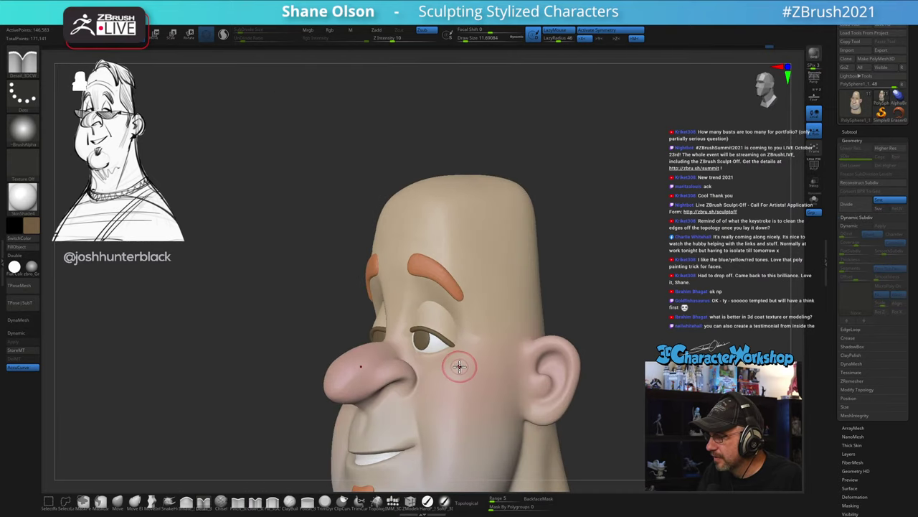
# Step: Reshape the skin around the outer eye corners with the Move brush at a draw size of about 23.3
pyautogui.click(119, 500)
pyautogui.keyDown('ctrl'); pyautogui.moveTo(449, 321); pyautogui.dragTo(445, 364, button='right'); pyautogui.keyUp('ctrl')
pyautogui.press('s')
pyautogui.moveTo(445, 363); pyautogui.dragTo(450, 364)
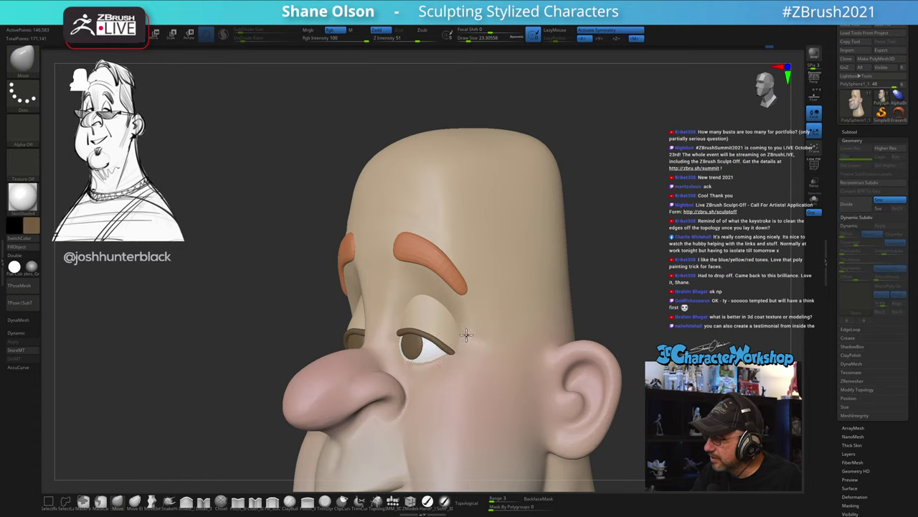
pyautogui.moveTo(466, 335); pyautogui.dragTo(470, 327, button='right')
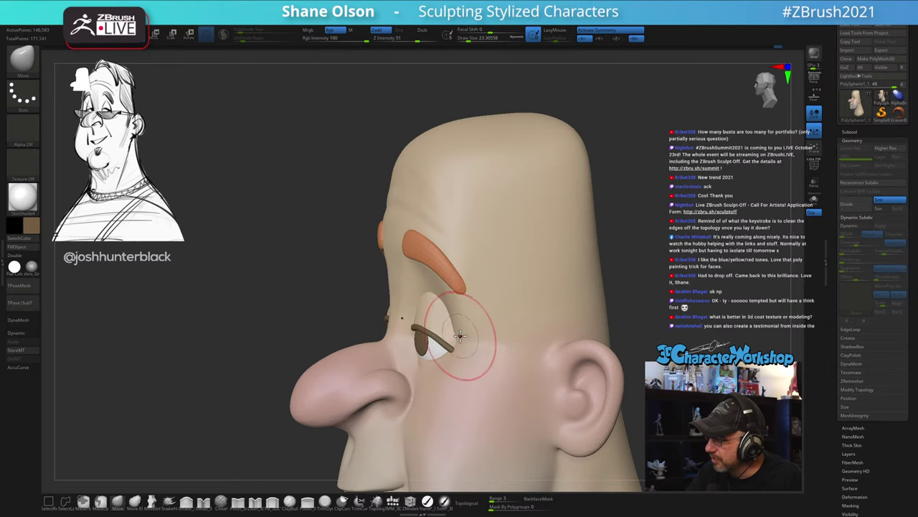
pyautogui.moveTo(460, 335)
pyautogui.mouseDown(button='right')
pyautogui.moveTo(486, 354)
pyautogui.moveTo(492, 330)
pyautogui.moveTo(502, 334)
pyautogui.moveTo(454, 361)
pyautogui.moveTo(424, 344)
pyautogui.moveTo(427, 368)
pyautogui.moveTo(439, 369)
pyautogui.moveTo(417, 372)
pyautogui.mouseUp(button='right')
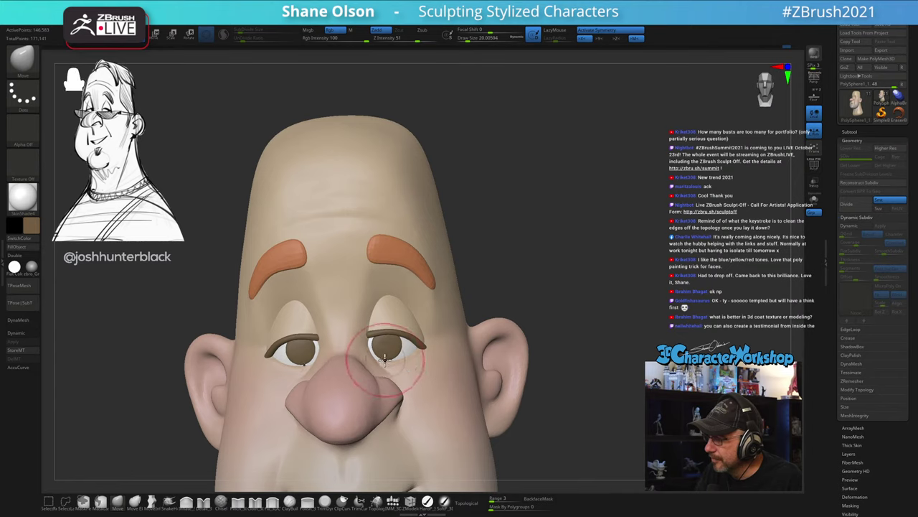
# Step: Adjust the inner and outer eye sockets around the eyelids with the Move brush at draw sizes of about 11.7 and 15.6
pyautogui.press('s')
pyautogui.moveTo(378, 342)
pyautogui.mouseDown()
pyautogui.moveTo(370, 343)
pyautogui.moveTo(378, 360)
pyautogui.mouseUp()
pyautogui.press('s')
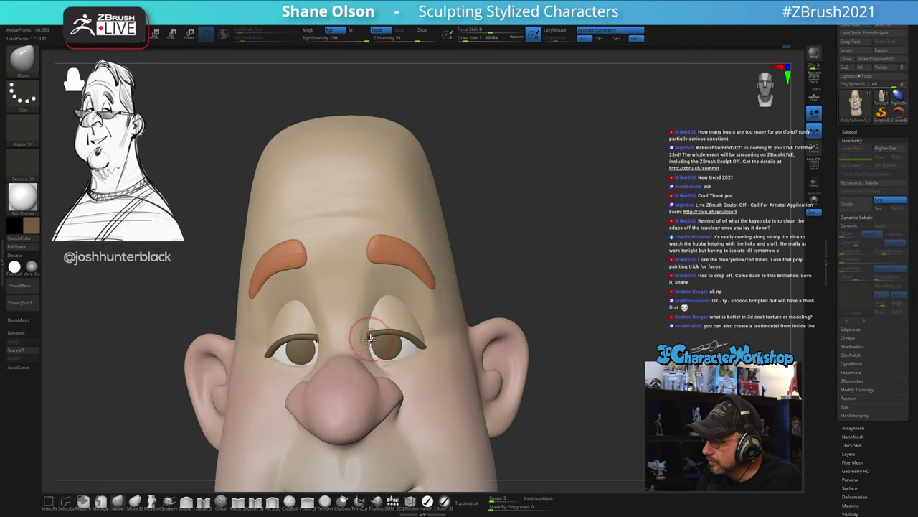
pyautogui.moveTo(468, 366)
pyautogui.keyDown('ctrl'); pyautogui.mouseDown(button='right')
pyautogui.moveTo(473, 337)
pyautogui.moveTo(559, 363)
pyautogui.moveTo(518, 383)
pyautogui.moveTo(520, 371)
pyautogui.moveTo(515, 389)
pyautogui.moveTo(524, 377)
pyautogui.moveTo(528, 289)
pyautogui.moveTo(541, 260)
pyautogui.moveTo(533, 285)
pyautogui.moveTo(535, 245)
pyautogui.moveTo(521, 267)
pyautogui.moveTo(541, 263)
pyautogui.moveTo(532, 260)
pyautogui.mouseUp(button='right'); pyautogui.keyUp('ctrl')
pyautogui.moveTo(431, 300); pyautogui.dragTo(437, 297, button='right')
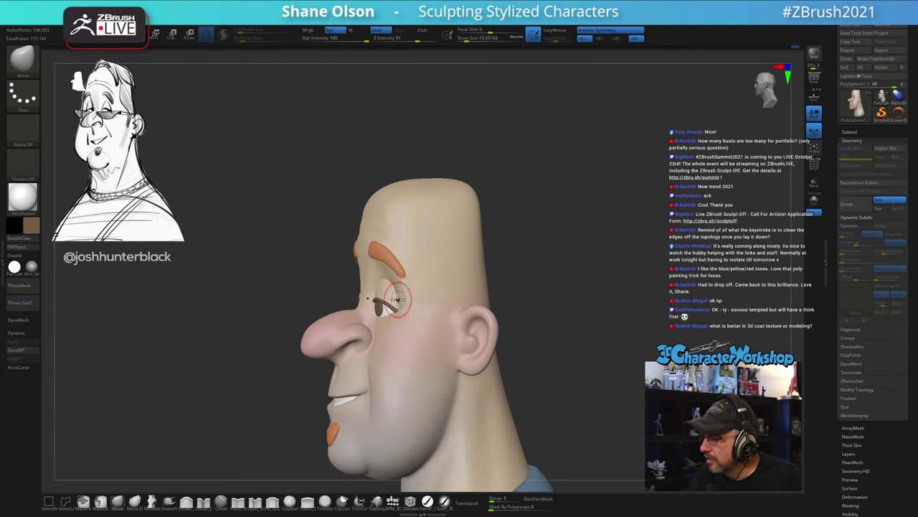
# Step: Turn on perspective and check the whole bust from the front and both three-quarter sides
pyautogui.moveTo(423, 338)
pyautogui.keyDown('ctrl'); pyautogui.mouseDown(button='right')
pyautogui.moveTo(417, 315)
pyautogui.moveTo(484, 348)
pyautogui.moveTo(492, 313)
pyautogui.moveTo(517, 328)
pyautogui.moveTo(515, 306)
pyautogui.mouseUp(button='right'); pyautogui.keyUp('ctrl')
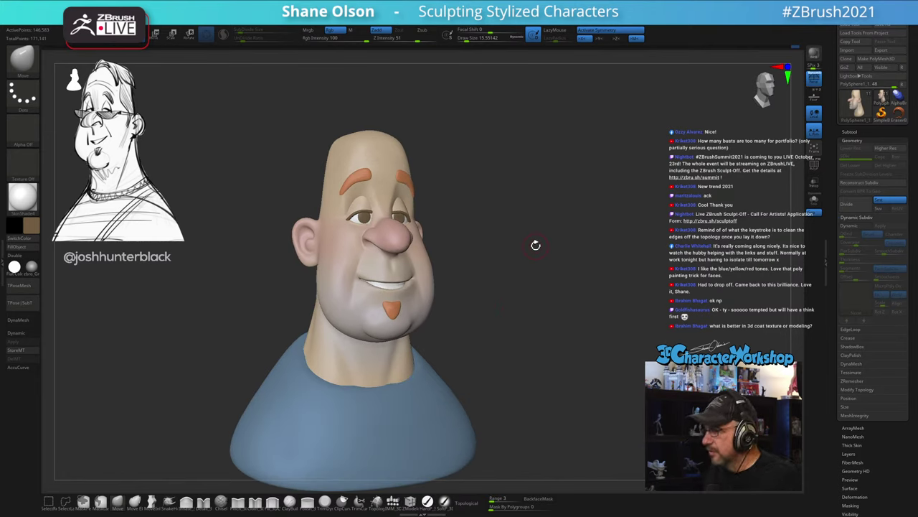
pyautogui.press('space')
pyautogui.moveTo(589, 273); pyautogui.dragTo(590, 263)
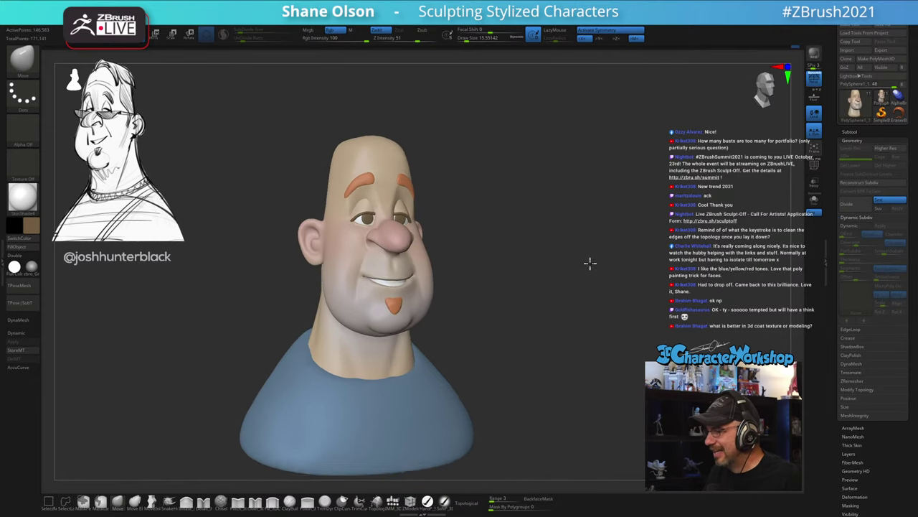
pyautogui.moveTo(590, 262); pyautogui.dragTo(547, 285, button='right')
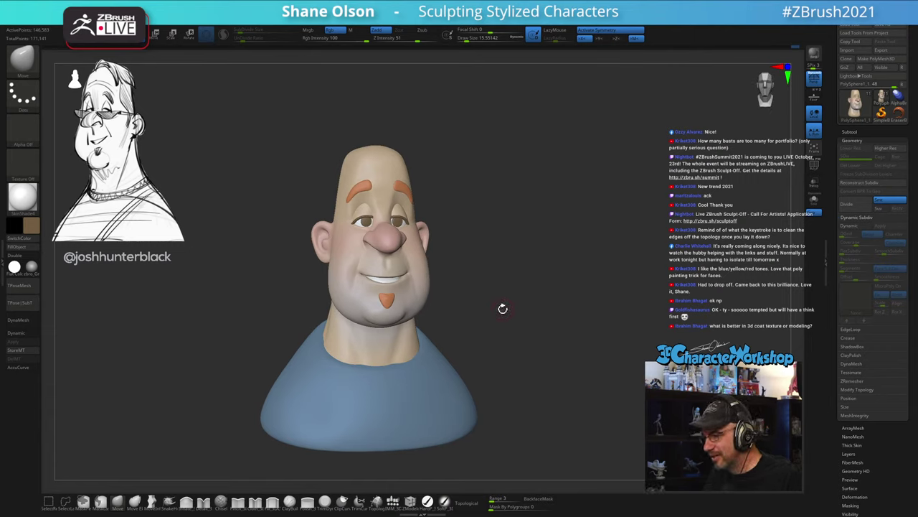
pyautogui.moveTo(482, 290); pyautogui.dragTo(531, 275, button='right')
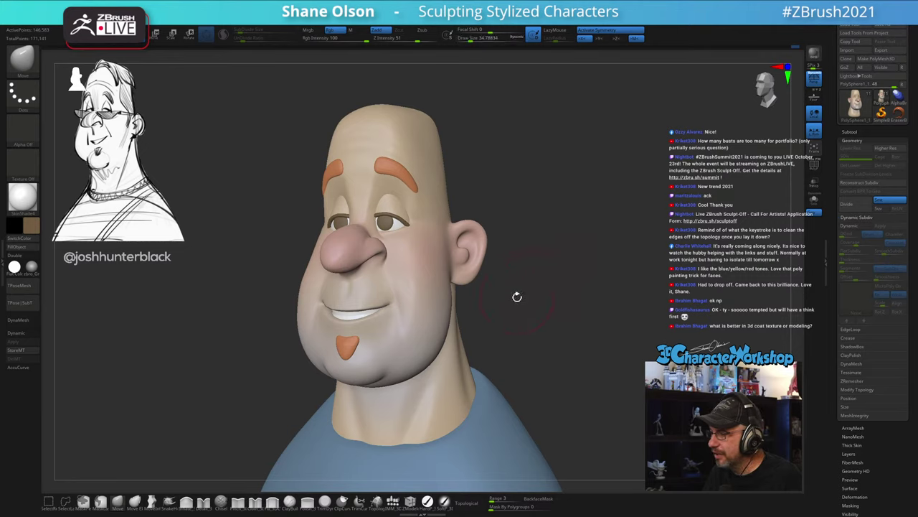
# Step: Adjust the outline of the cheeks with the Move brush at a draw size of about 43.8
pyautogui.moveTo(690, 296)
pyautogui.mouseDown(button='right')
pyautogui.moveTo(609, 297)
pyautogui.moveTo(635, 299)
pyautogui.mouseUp(button='right')
pyautogui.press('s')
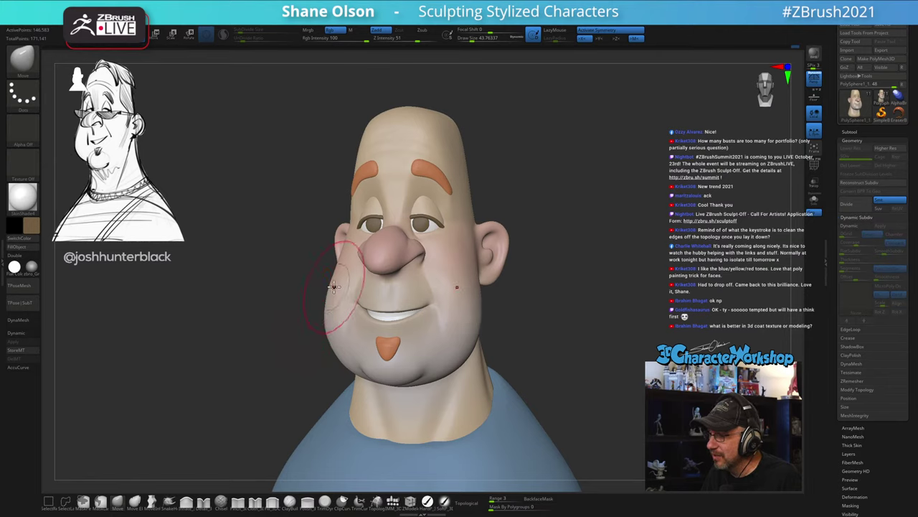
pyautogui.keyDown('shift'); pyautogui.moveTo(329, 324); pyautogui.dragTo(330, 307, button='right'); pyautogui.keyUp('shift')
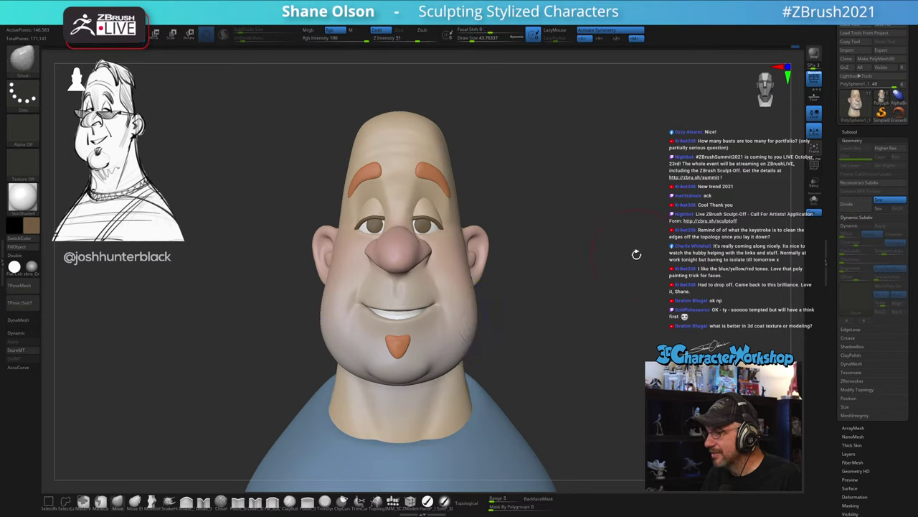
# Step: Make the blue shirt the active subtool and preview it with Dynamic Subdivision in side view
pyautogui.moveTo(636, 254)
pyautogui.mouseDown()
pyautogui.moveTo(510, 148)
pyautogui.moveTo(507, 163)
pyautogui.mouseUp()
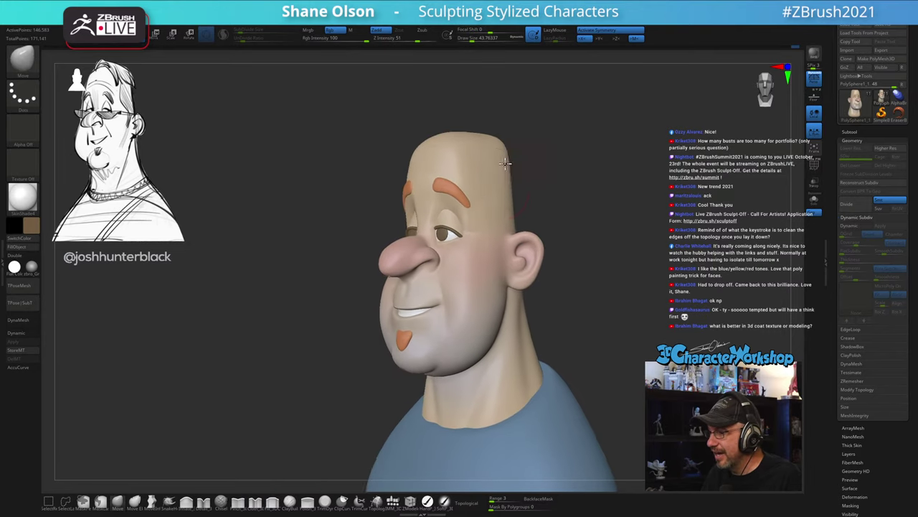
pyautogui.keyDown('alt'); pyautogui.moveTo(603, 203); pyautogui.dragTo(572, 167); pyautogui.keyUp('alt')
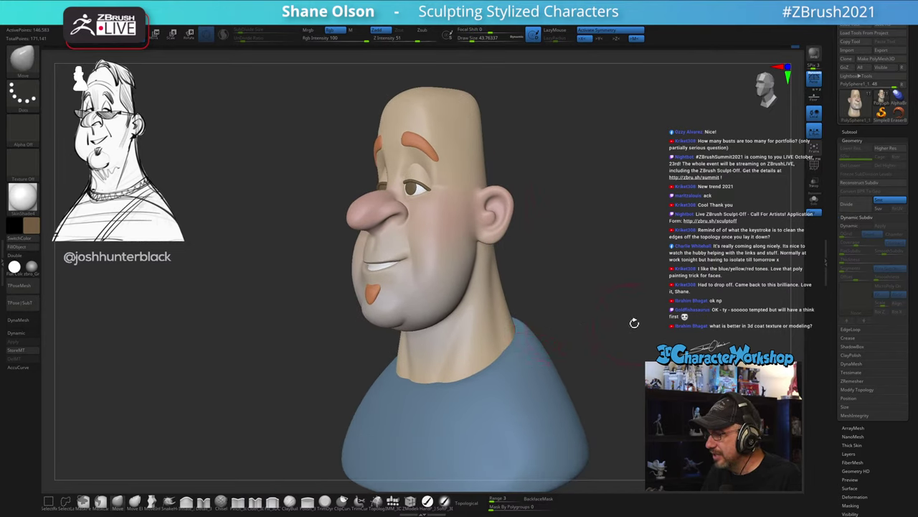
pyautogui.moveTo(635, 322); pyautogui.dragTo(615, 358)
pyautogui.press('d')
pyautogui.moveTo(683, 264); pyautogui.dragTo(577, 263)
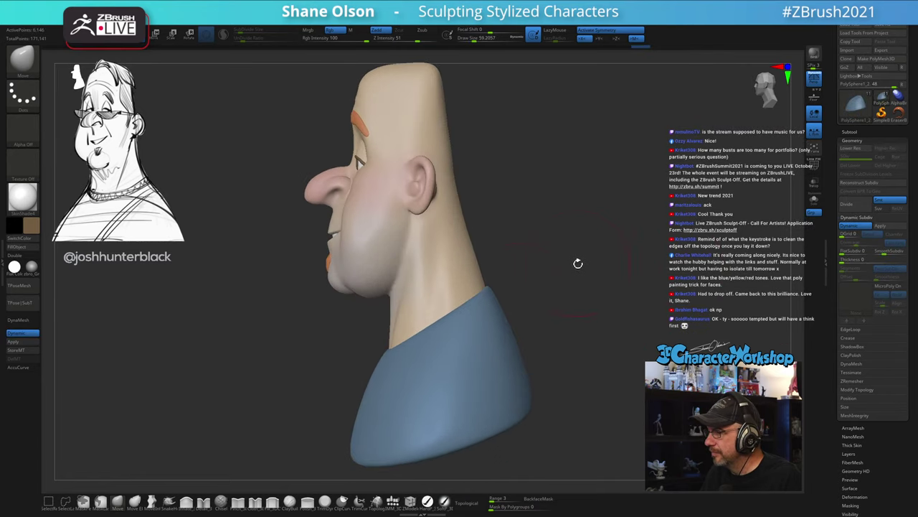
# Step: Reshape the upper back of the shirt below the neckline with the Move brush at a draw size of about 80.2
pyautogui.moveTo(535, 290)
pyautogui.mouseDown()
pyautogui.moveTo(566, 270)
pyautogui.moveTo(527, 291)
pyautogui.mouseUp()
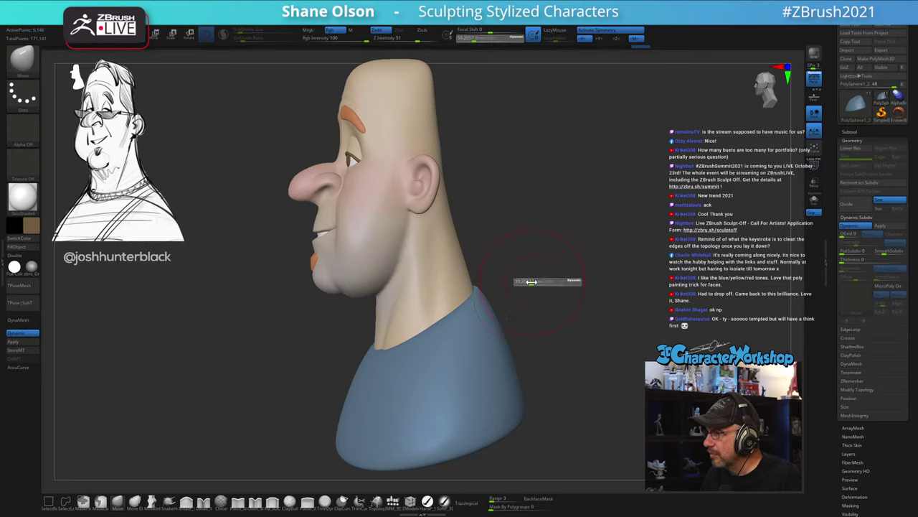
pyautogui.press('s')
pyautogui.moveTo(478, 307)
pyautogui.mouseDown()
pyautogui.moveTo(545, 304)
pyautogui.moveTo(479, 311)
pyautogui.mouseUp()
pyautogui.moveTo(535, 280); pyautogui.dragTo(529, 296)
pyautogui.moveTo(472, 327); pyautogui.dragTo(476, 325)
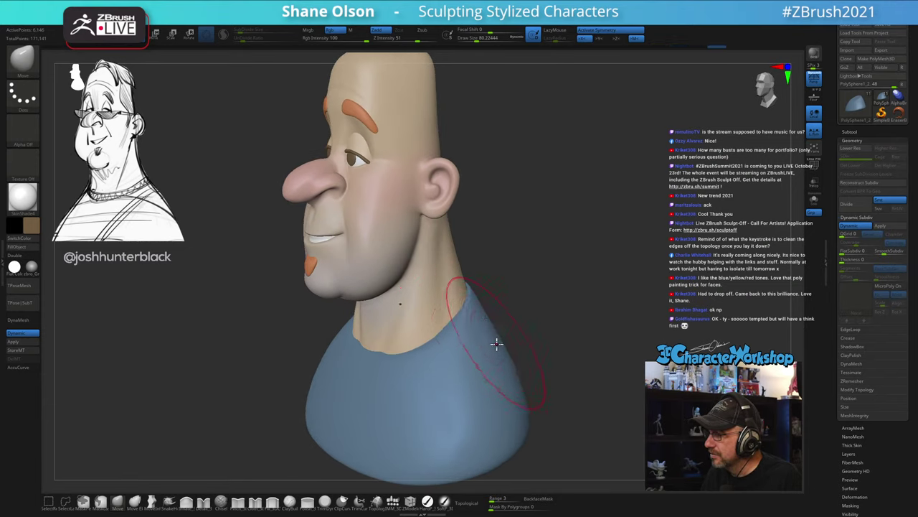
pyautogui.moveTo(549, 334)
pyautogui.mouseDown()
pyautogui.moveTo(660, 279)
pyautogui.moveTo(580, 250)
pyautogui.moveTo(584, 232)
pyautogui.moveTo(489, 181)
pyautogui.moveTo(535, 201)
pyautogui.mouseUp()
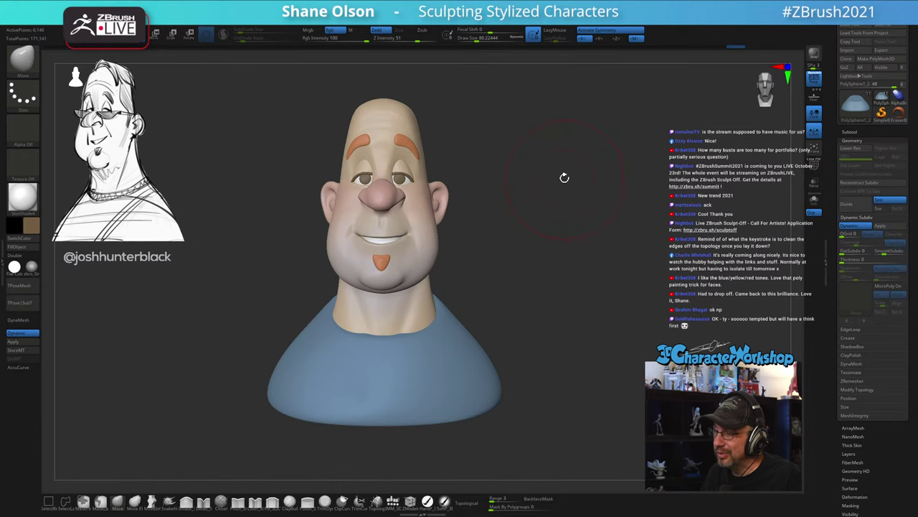
# Step: Activate the head subtool and adjust the chin and jawline with the Move brush at a draw size of about 36.9
pyautogui.keyDown('alt'); pyautogui.moveTo(538, 211); pyautogui.dragTo(540, 234); pyautogui.keyUp('alt')
pyautogui.moveTo(547, 223)
pyautogui.mouseDown(button='right')
pyautogui.moveTo(536, 230)
pyautogui.moveTo(548, 198)
pyautogui.mouseUp(button='right')
pyautogui.press('s')
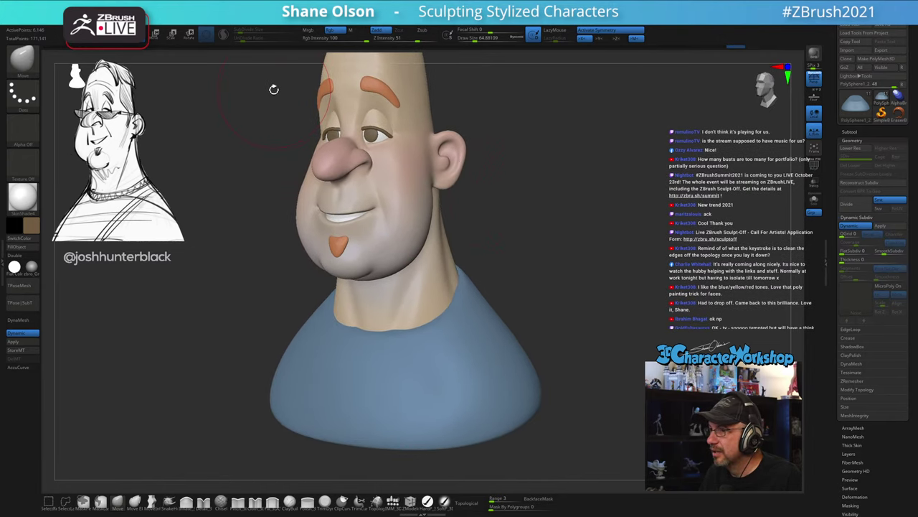
pyautogui.press('s')
pyautogui.moveTo(327, 252); pyautogui.dragTo(322, 253)
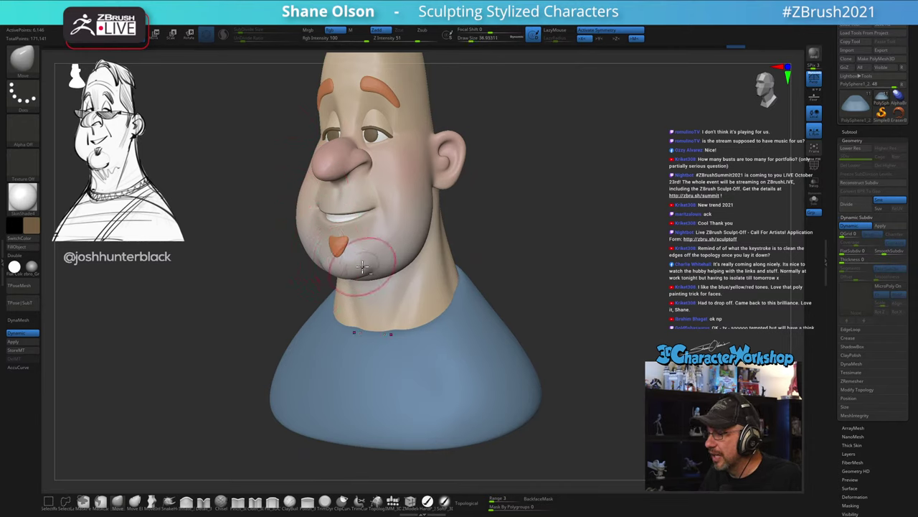
pyautogui.keyDown('alt'); pyautogui.click(352, 268); pyautogui.keyUp('alt')
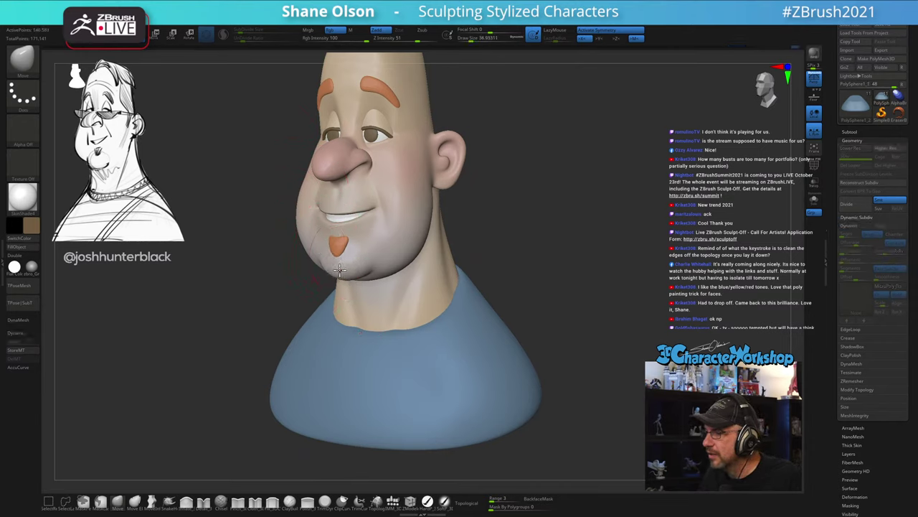
pyautogui.moveTo(523, 203); pyautogui.dragTo(406, 257, button='right')
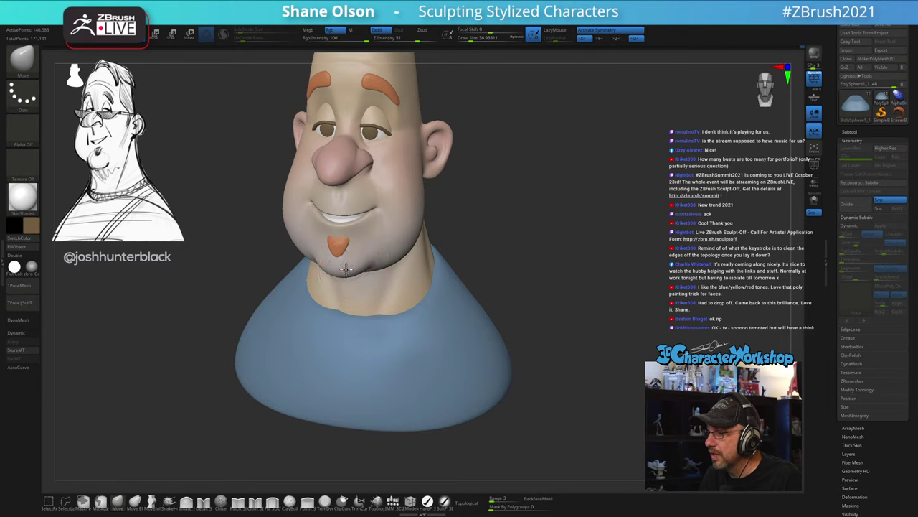
pyautogui.moveTo(492, 219)
pyautogui.mouseDown(button='right')
pyautogui.moveTo(515, 230)
pyautogui.moveTo(482, 254)
pyautogui.moveTo(545, 260)
pyautogui.moveTo(485, 230)
pyautogui.mouseUp(button='right')
# Step: Refine the mouth corner and the area above the lips with the Move brush at draw sizes of about 14.2 and 11.7
pyautogui.moveTo(484, 230)
pyautogui.mouseDown(button='right')
pyautogui.moveTo(498, 231)
pyautogui.moveTo(490, 234)
pyautogui.moveTo(499, 255)
pyautogui.moveTo(522, 265)
pyautogui.mouseUp(button='right')
pyautogui.press('s')
pyautogui.click(485, 230)
pyautogui.press('s')
pyautogui.click(487, 228)
pyautogui.moveTo(522, 265)
pyautogui.mouseDown(button='right')
pyautogui.moveTo(495, 266)
pyautogui.moveTo(550, 231)
pyautogui.moveTo(380, 203)
pyautogui.mouseUp(button='right')
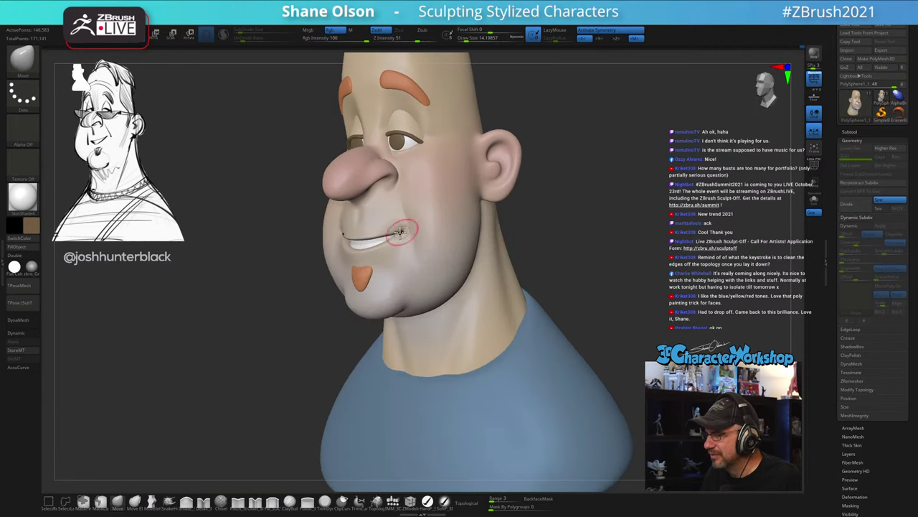
pyautogui.moveTo(274, 244)
pyautogui.keyDown('ctrl'); pyautogui.mouseDown(button='right')
pyautogui.moveTo(248, 203)
pyautogui.moveTo(251, 237)
pyautogui.mouseUp(button='right'); pyautogui.keyUp('ctrl')
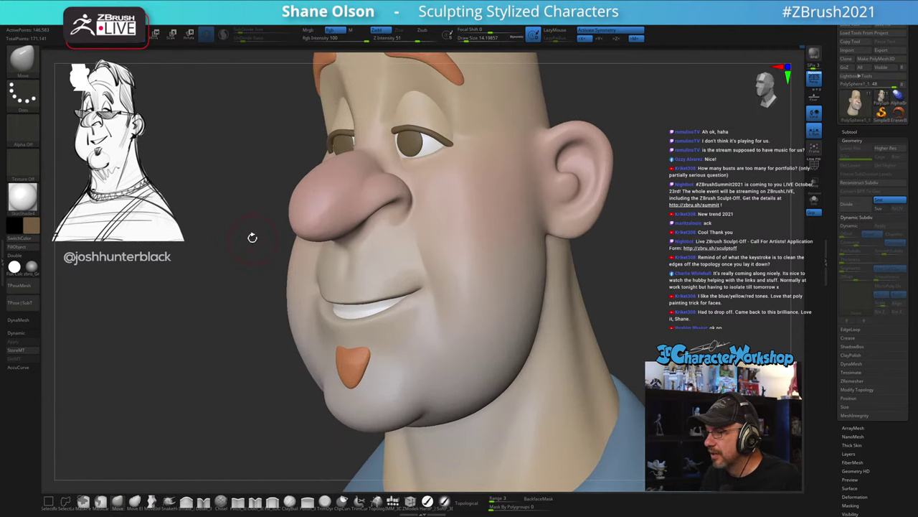
pyautogui.press('s')
pyautogui.click(253, 239)
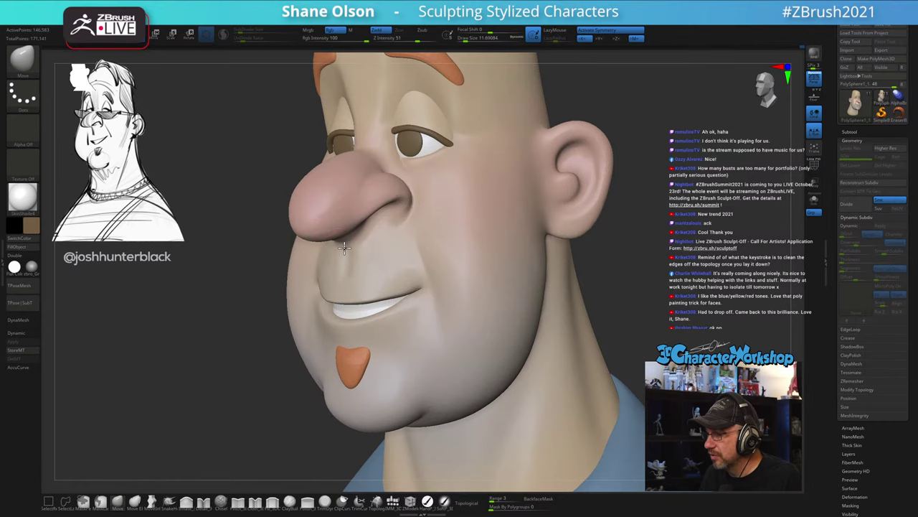
pyautogui.moveTo(254, 225); pyautogui.dragTo(570, 276, button='right')
pyautogui.moveTo(512, 240)
pyautogui.mouseDown(button='right')
pyautogui.moveTo(506, 222)
pyautogui.moveTo(541, 229)
pyautogui.moveTo(502, 227)
pyautogui.moveTo(528, 223)
pyautogui.moveTo(470, 259)
pyautogui.moveTo(483, 260)
pyautogui.mouseUp(button='right')
# Step: Look through the Preview AO and Preview Blur render settings and check the whole bust from the front and three-quarter view
pyautogui.press('s')
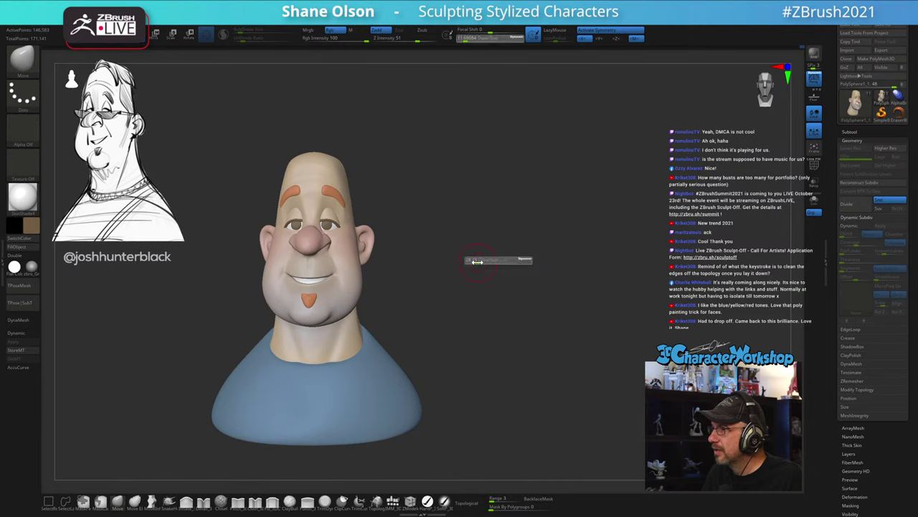
pyautogui.moveTo(473, 263); pyautogui.dragTo(479, 262)
pyautogui.keyDown('alt'); pyautogui.moveTo(467, 268); pyautogui.dragTo(505, 262, button='right'); pyautogui.keyUp('alt')
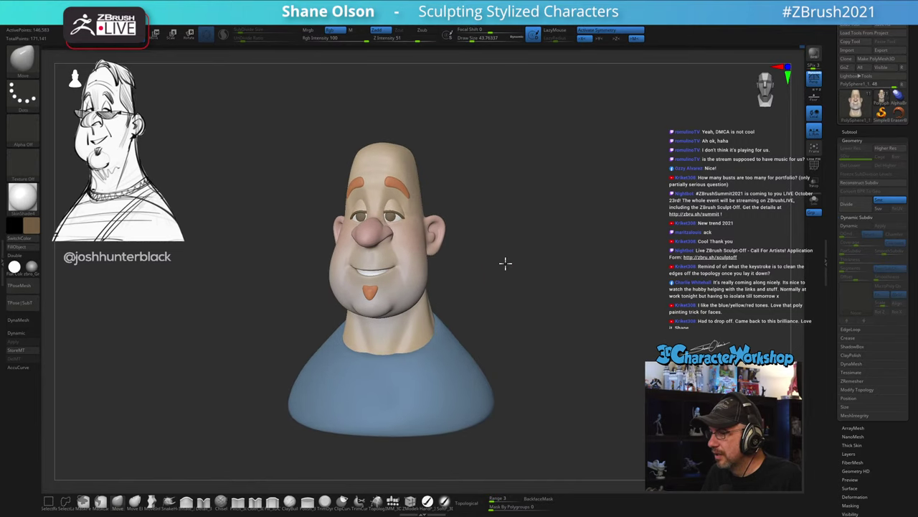
pyautogui.click(345, 25)
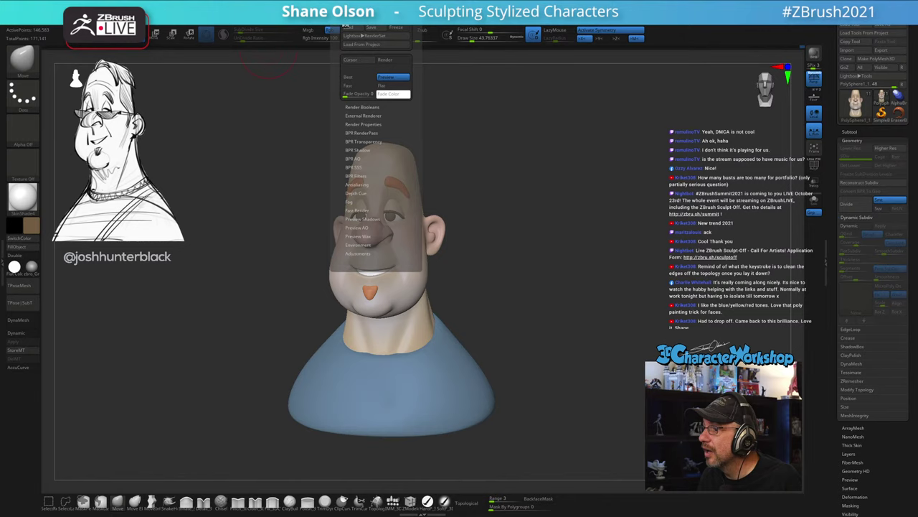
pyautogui.click(362, 228)
pyautogui.click(360, 236)
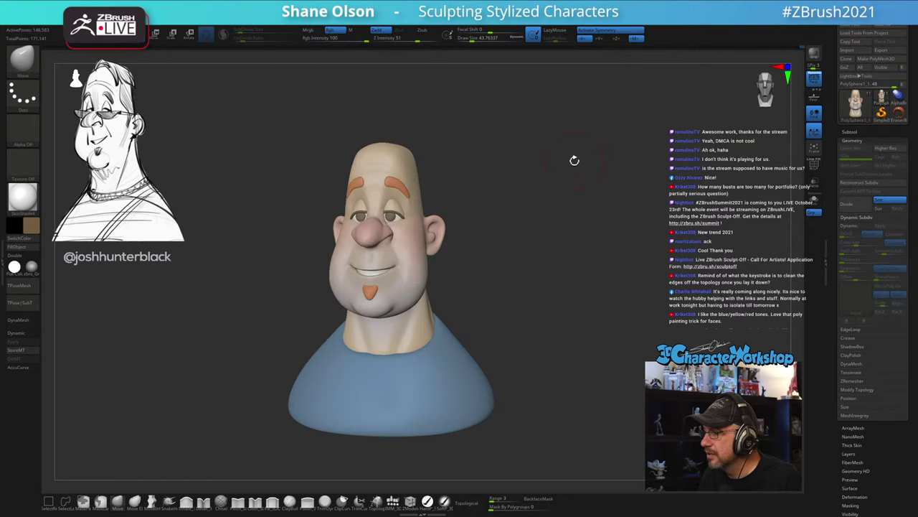
pyautogui.moveTo(574, 160)
pyautogui.mouseDown()
pyautogui.moveTo(545, 184)
pyautogui.moveTo(576, 203)
pyautogui.moveTo(566, 209)
pyautogui.mouseUp()
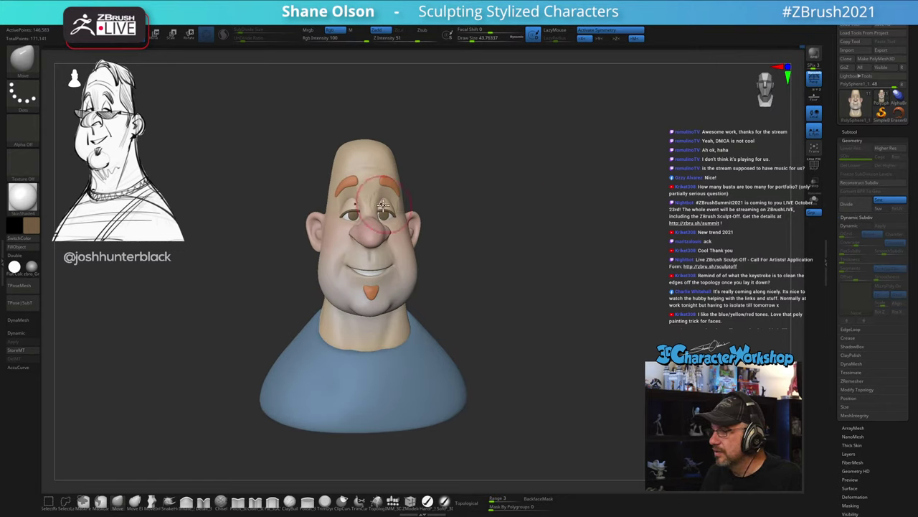
pyautogui.moveTo(460, 208)
pyautogui.mouseDown()
pyautogui.moveTo(545, 213)
pyautogui.moveTo(556, 237)
pyautogui.moveTo(594, 248)
pyautogui.moveTo(578, 244)
pyautogui.moveTo(586, 242)
pyautogui.mouseUp()
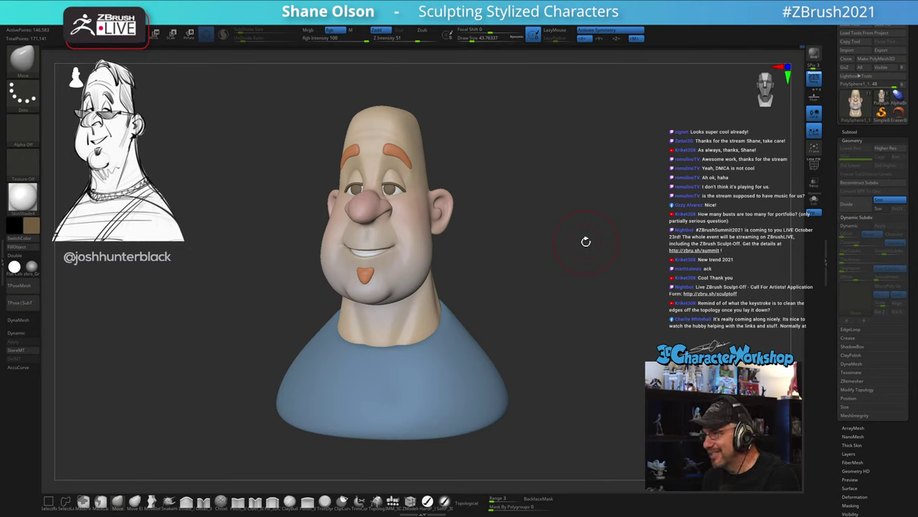
pyautogui.keyDown('alt'); pyautogui.moveTo(521, 245); pyautogui.dragTo(515, 244); pyautogui.keyUp('alt')
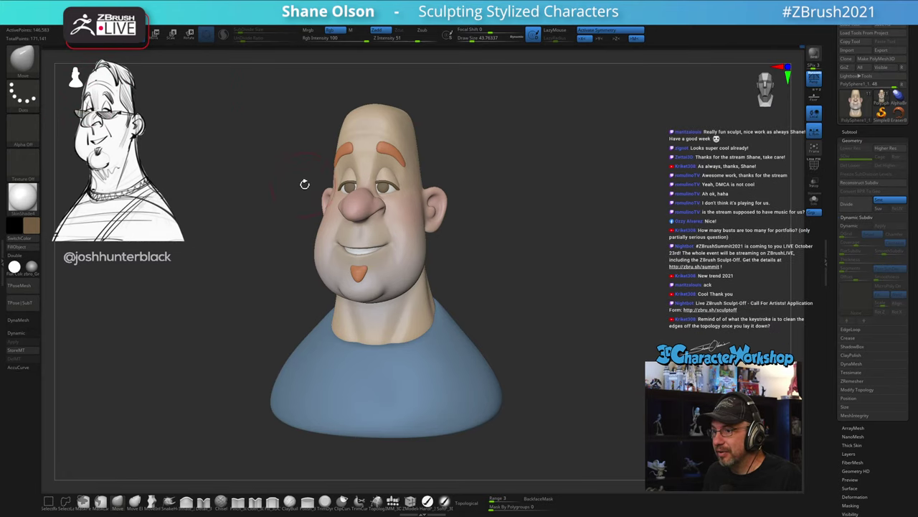
# Step: Adjust the outline of the cheek and side of the face with the Move brush, ending at a draw size of about 64.9
pyautogui.moveTo(316, 231)
pyautogui.mouseDown()
pyautogui.moveTo(316, 248)
pyautogui.moveTo(325, 208)
pyautogui.moveTo(318, 240)
pyautogui.mouseUp()
pyautogui.press('s')
pyautogui.moveTo(314, 184)
pyautogui.mouseDown()
pyautogui.moveTo(337, 129)
pyautogui.moveTo(325, 189)
pyautogui.mouseUp()
pyautogui.press('s')
pyautogui.moveTo(320, 223); pyautogui.dragTo(321, 219)
pyautogui.moveTo(228, 198); pyautogui.dragTo(622, 207)
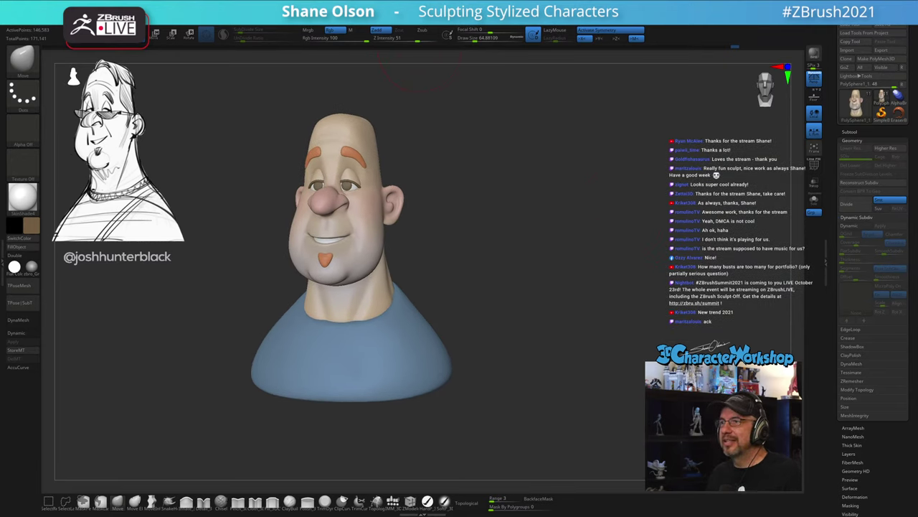